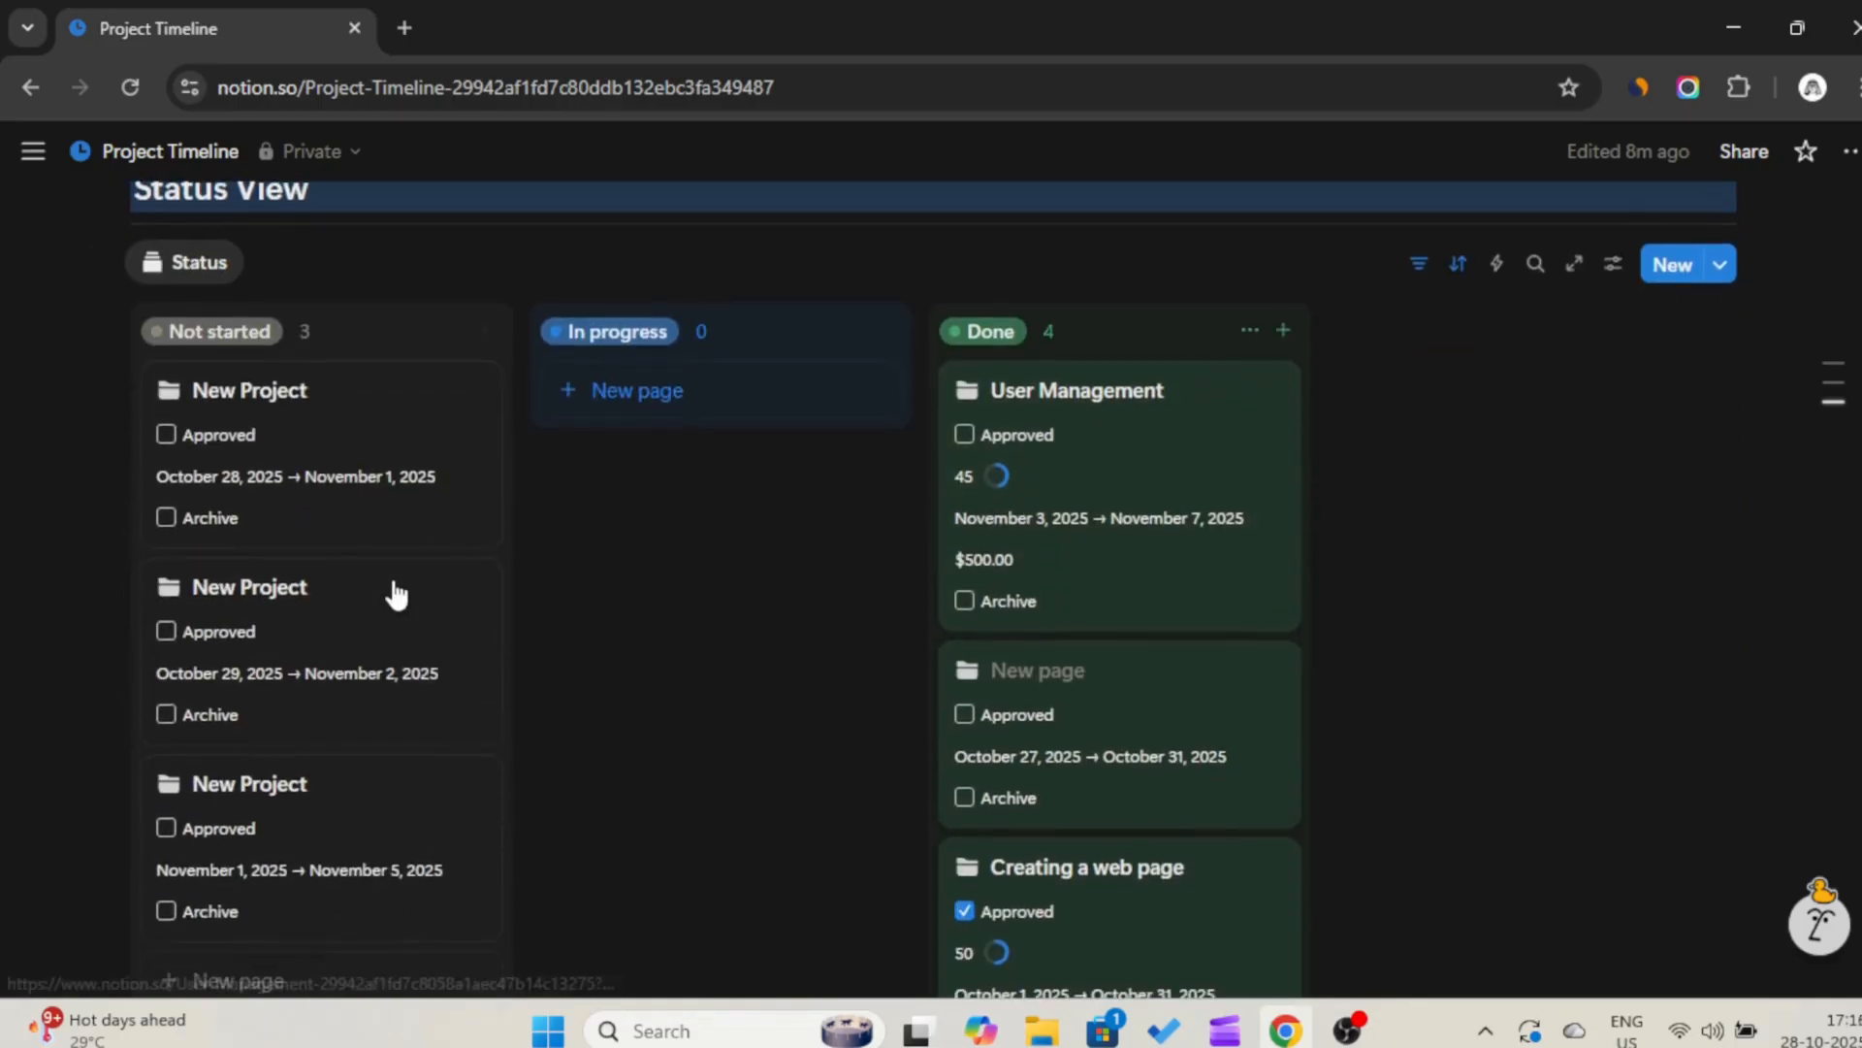
Move the second New Project card from the Not started group to the In progress group of the status board.
left_click_drag(391, 591, 716, 424)
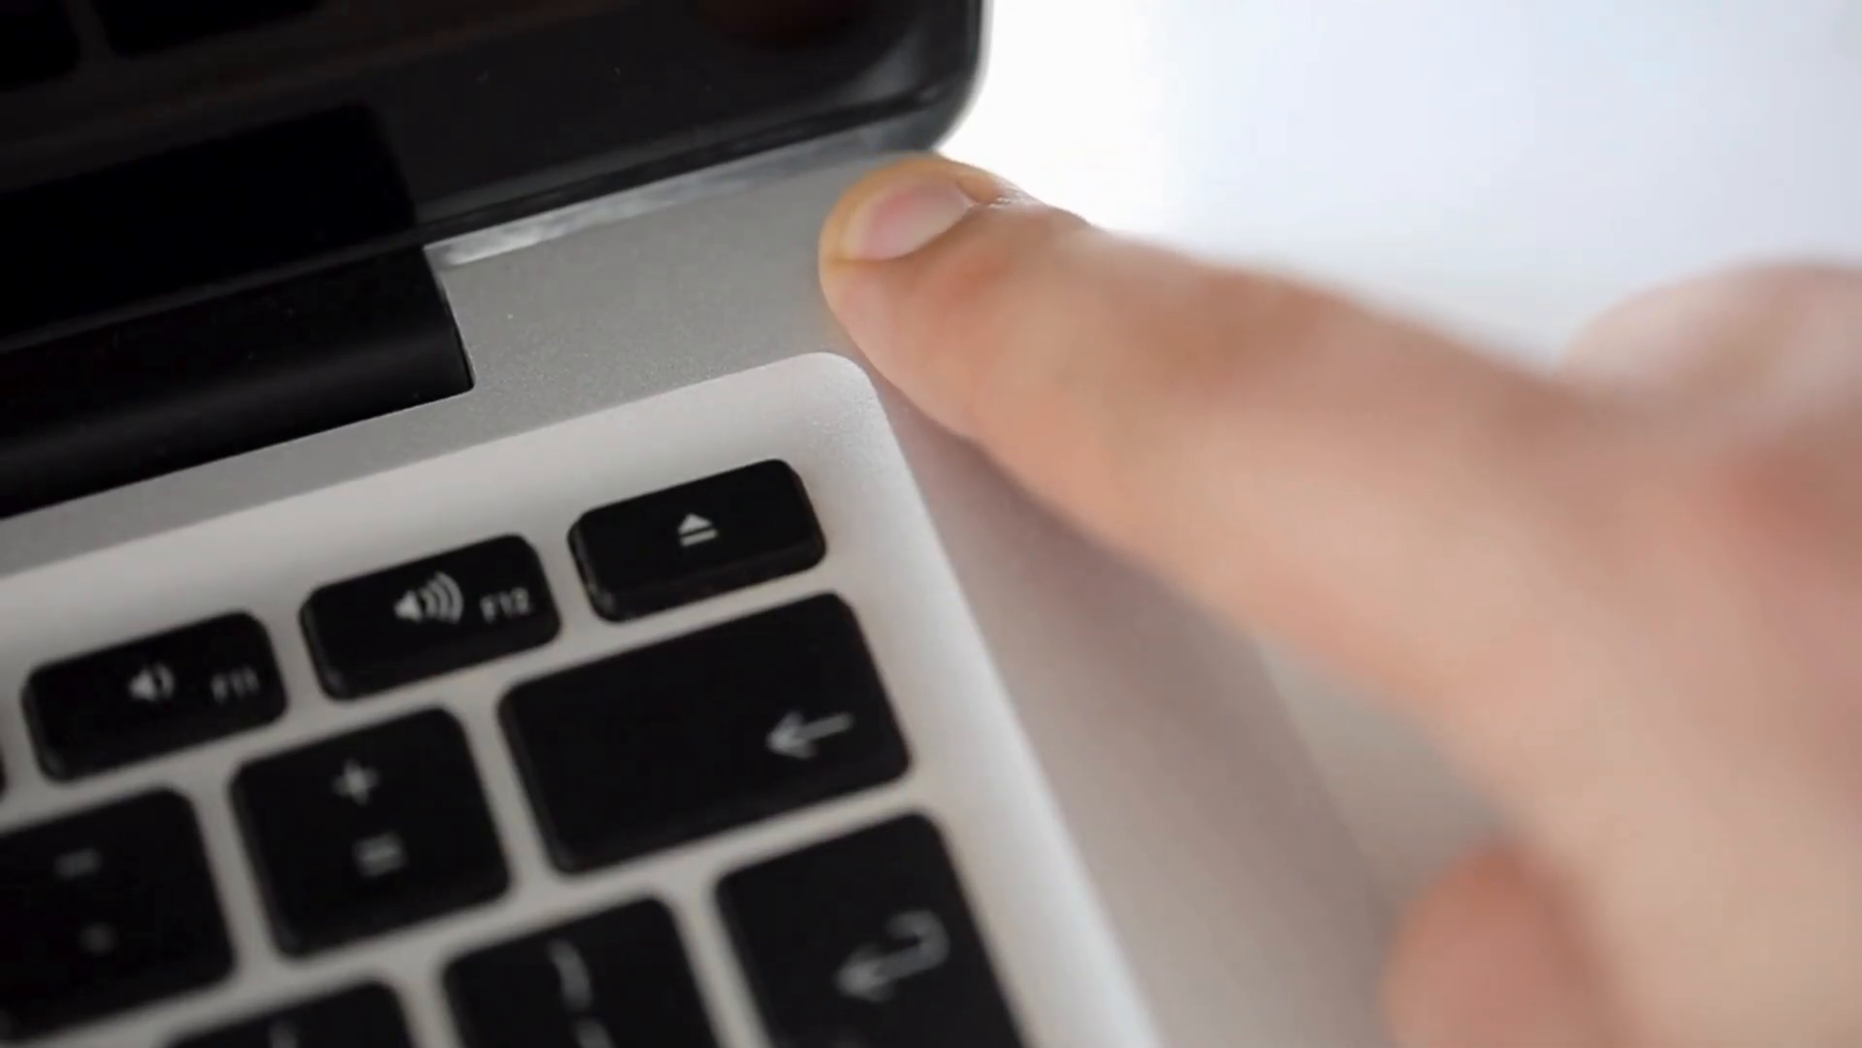
Title the new blank page "Project Timeline".
key("Caps_Lock")
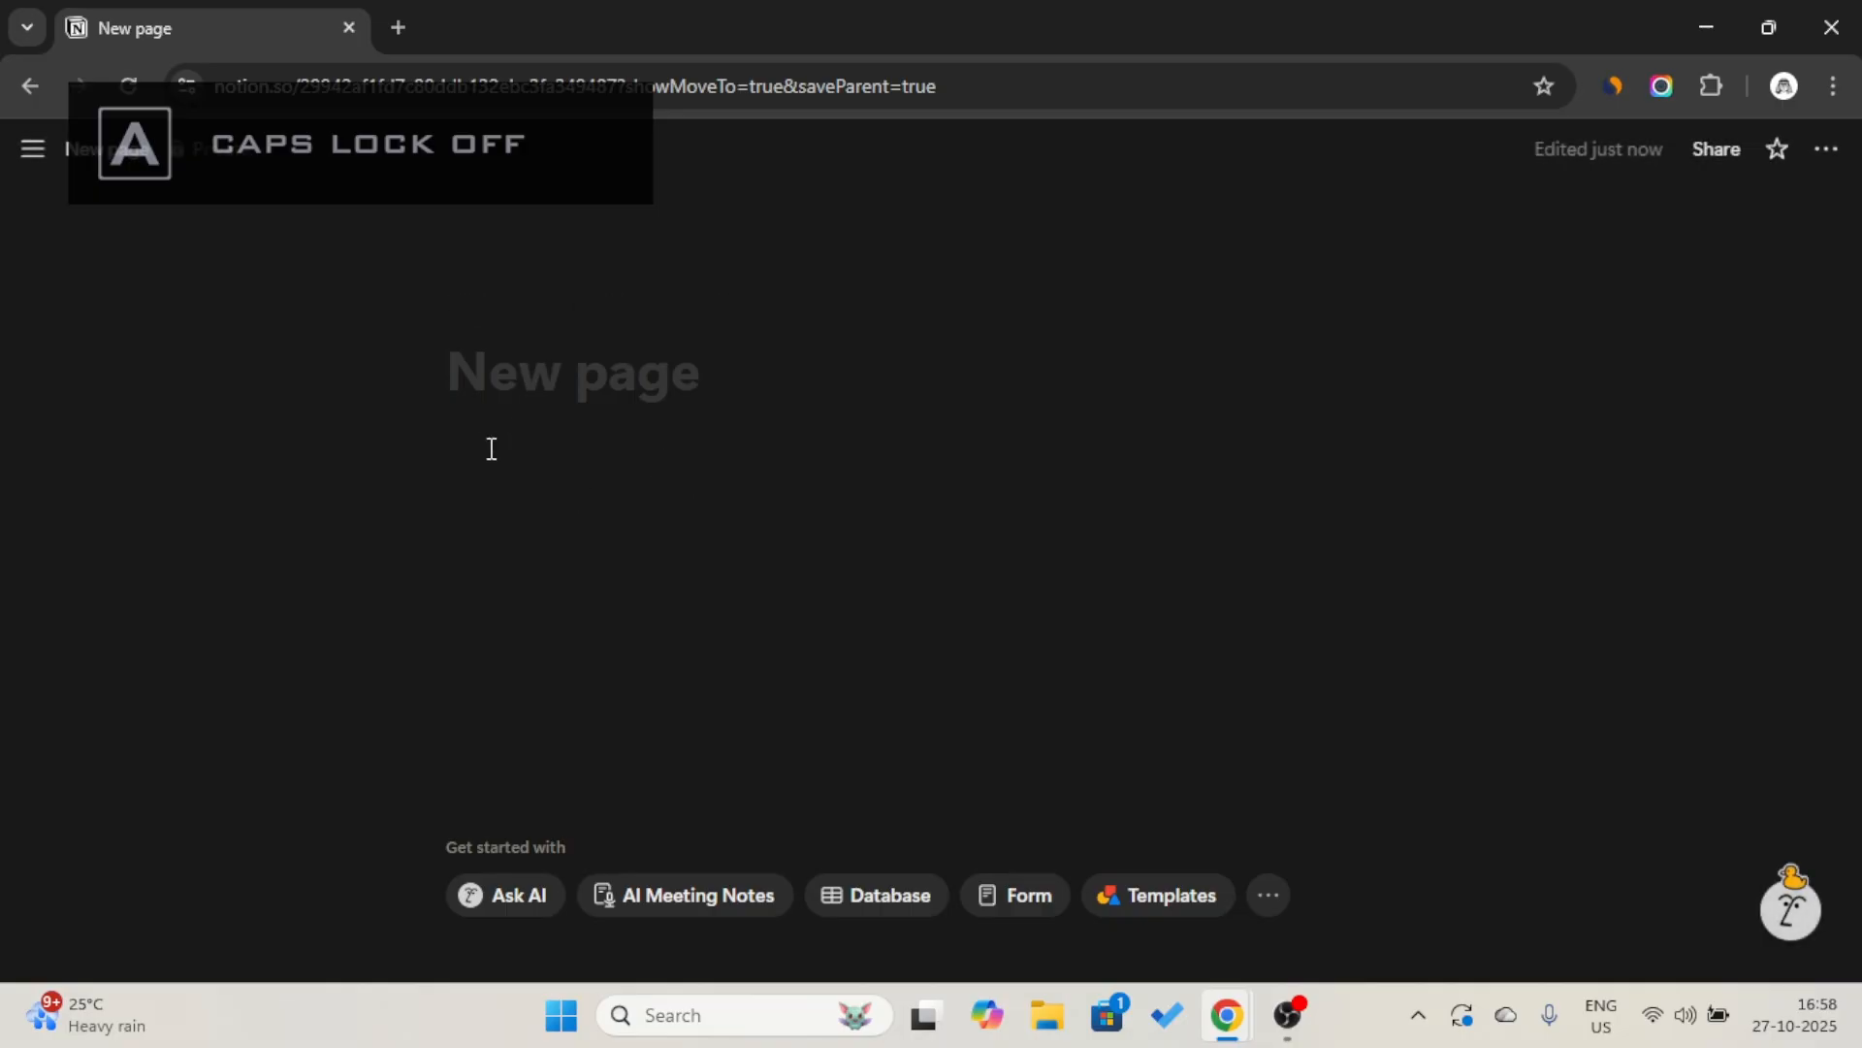
key("Caps_Lock")
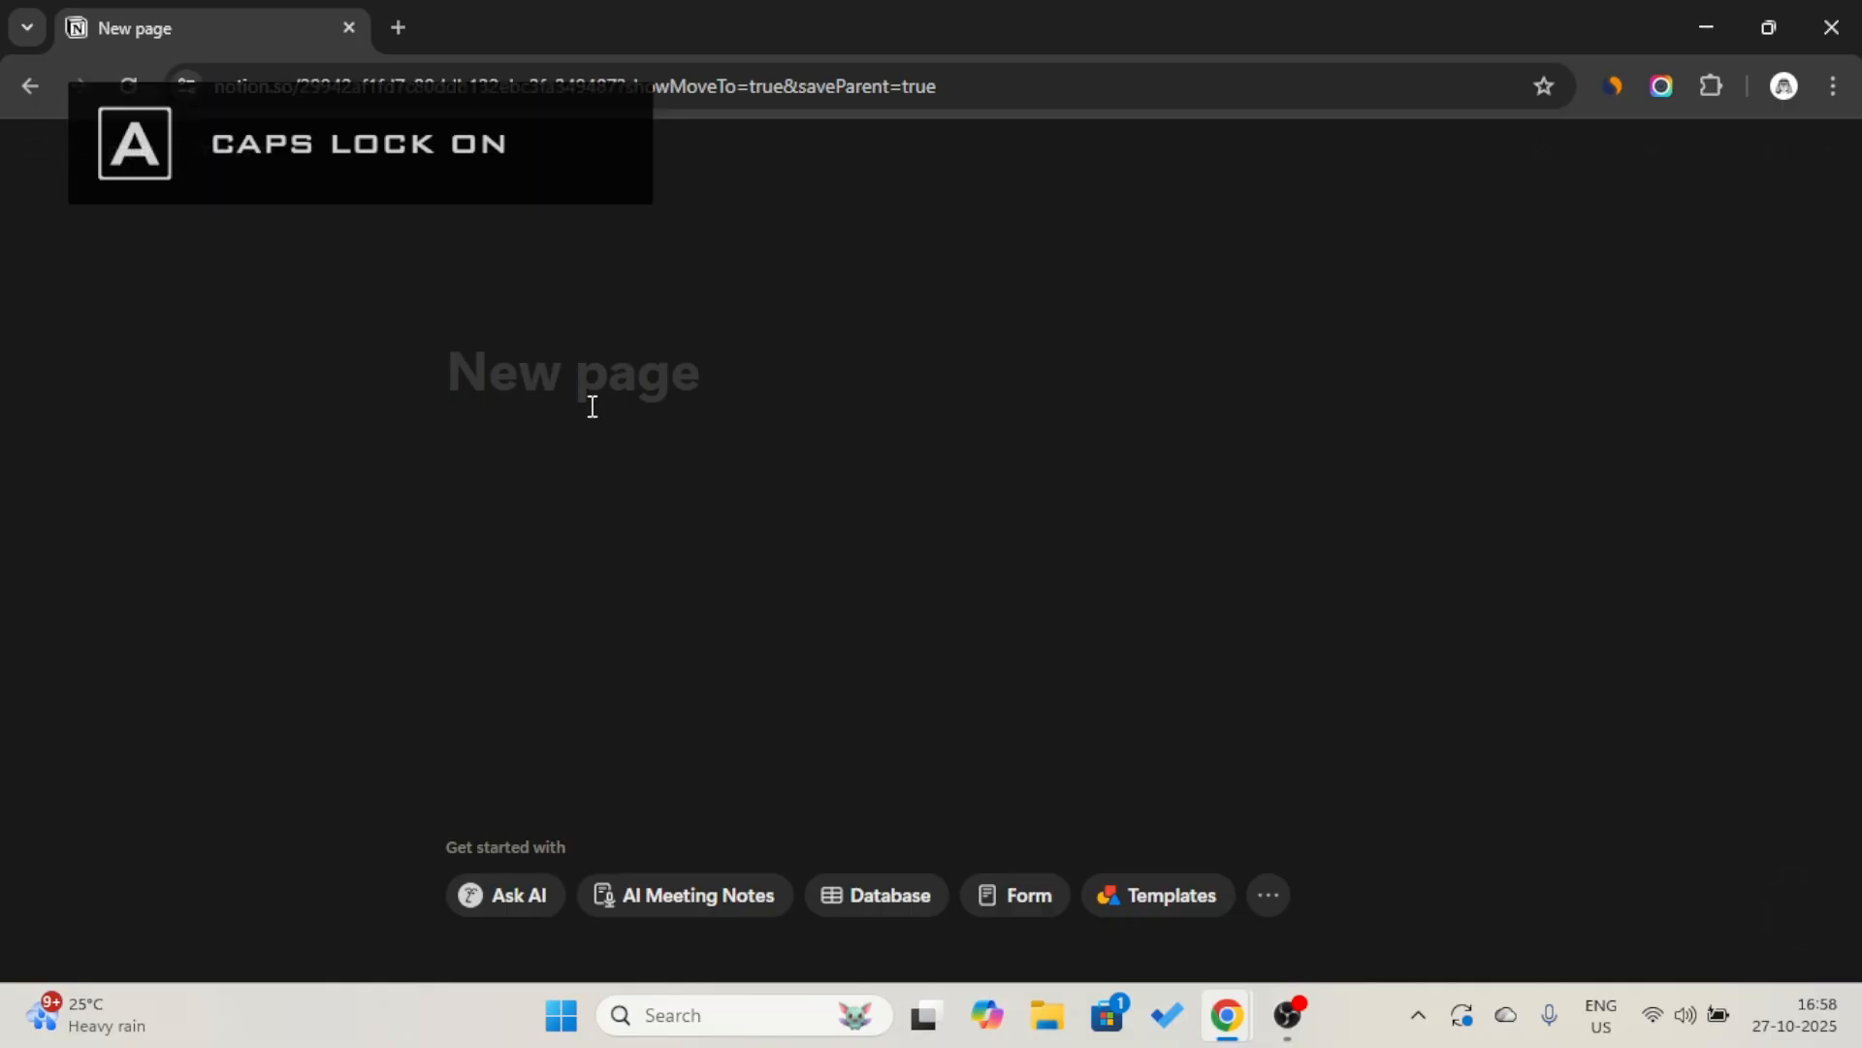
type("P")
key("Caps_Lock")
type("roject")
key("Caps_Lock")
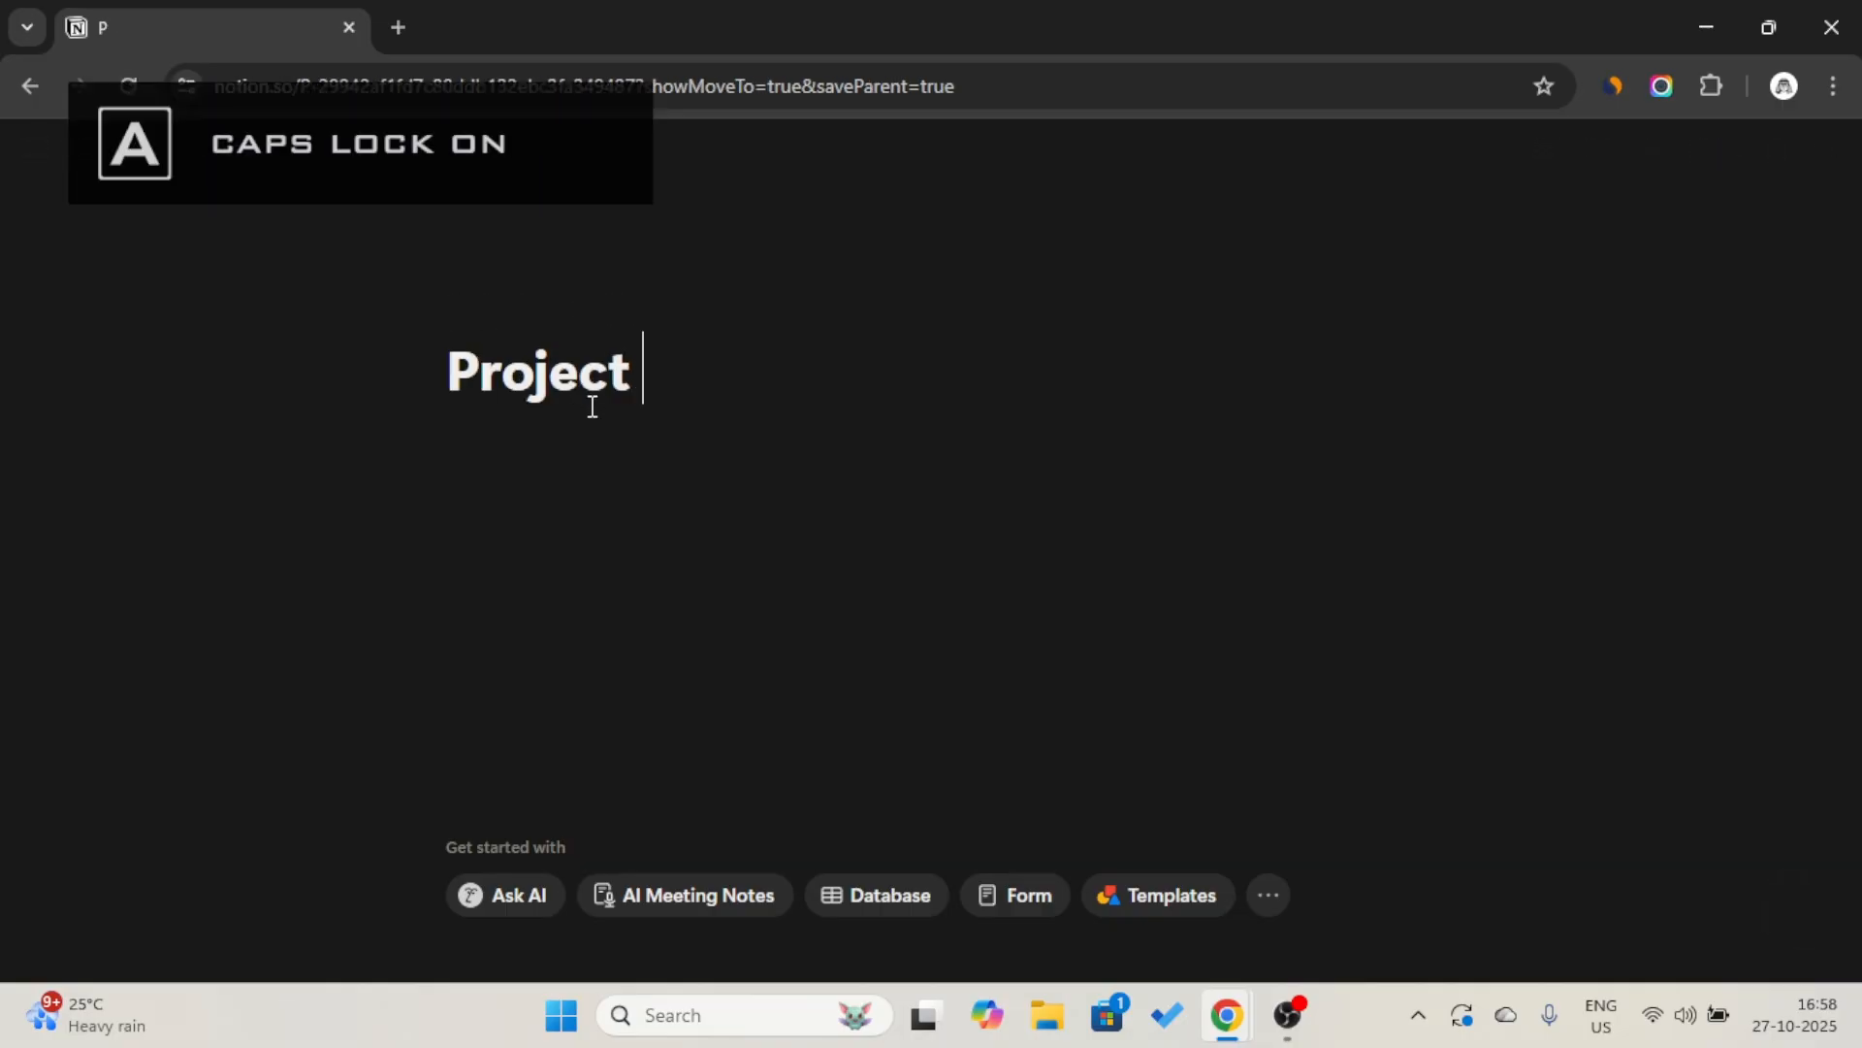
type("T")
key("Caps_Lock")
type("ime")
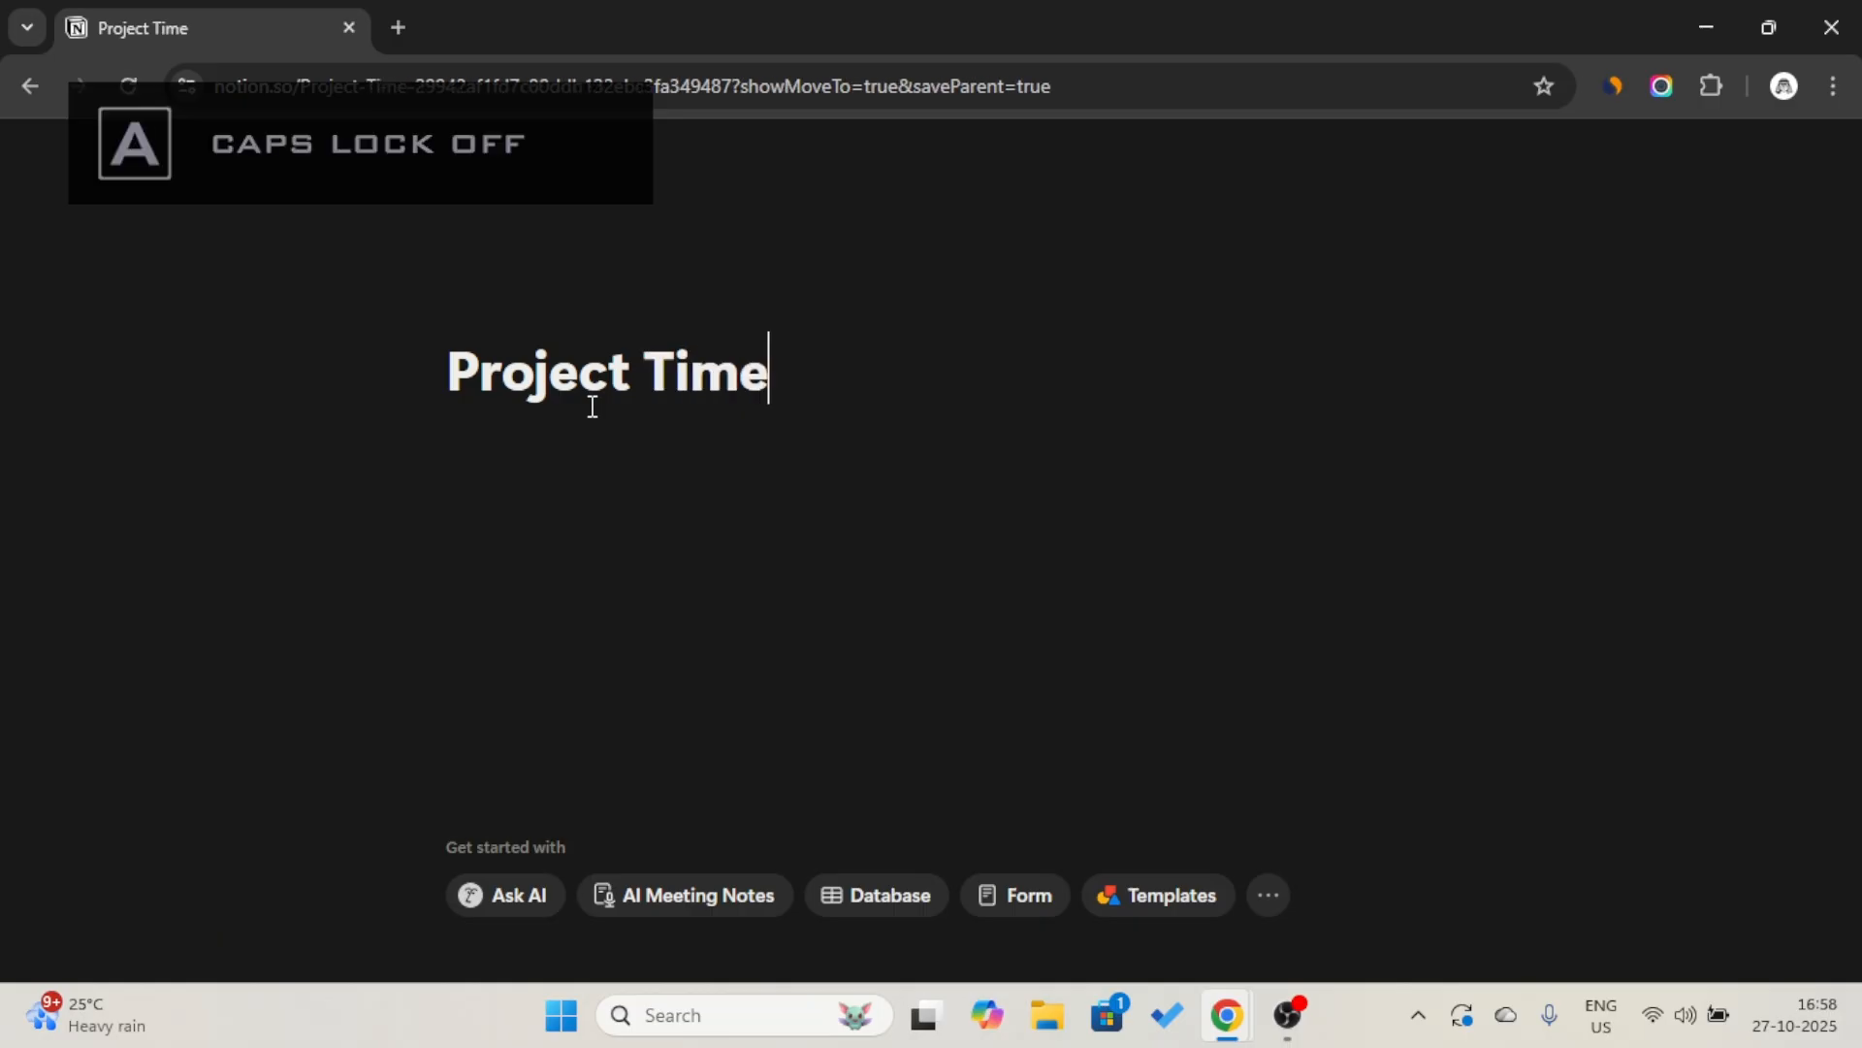
type("line")
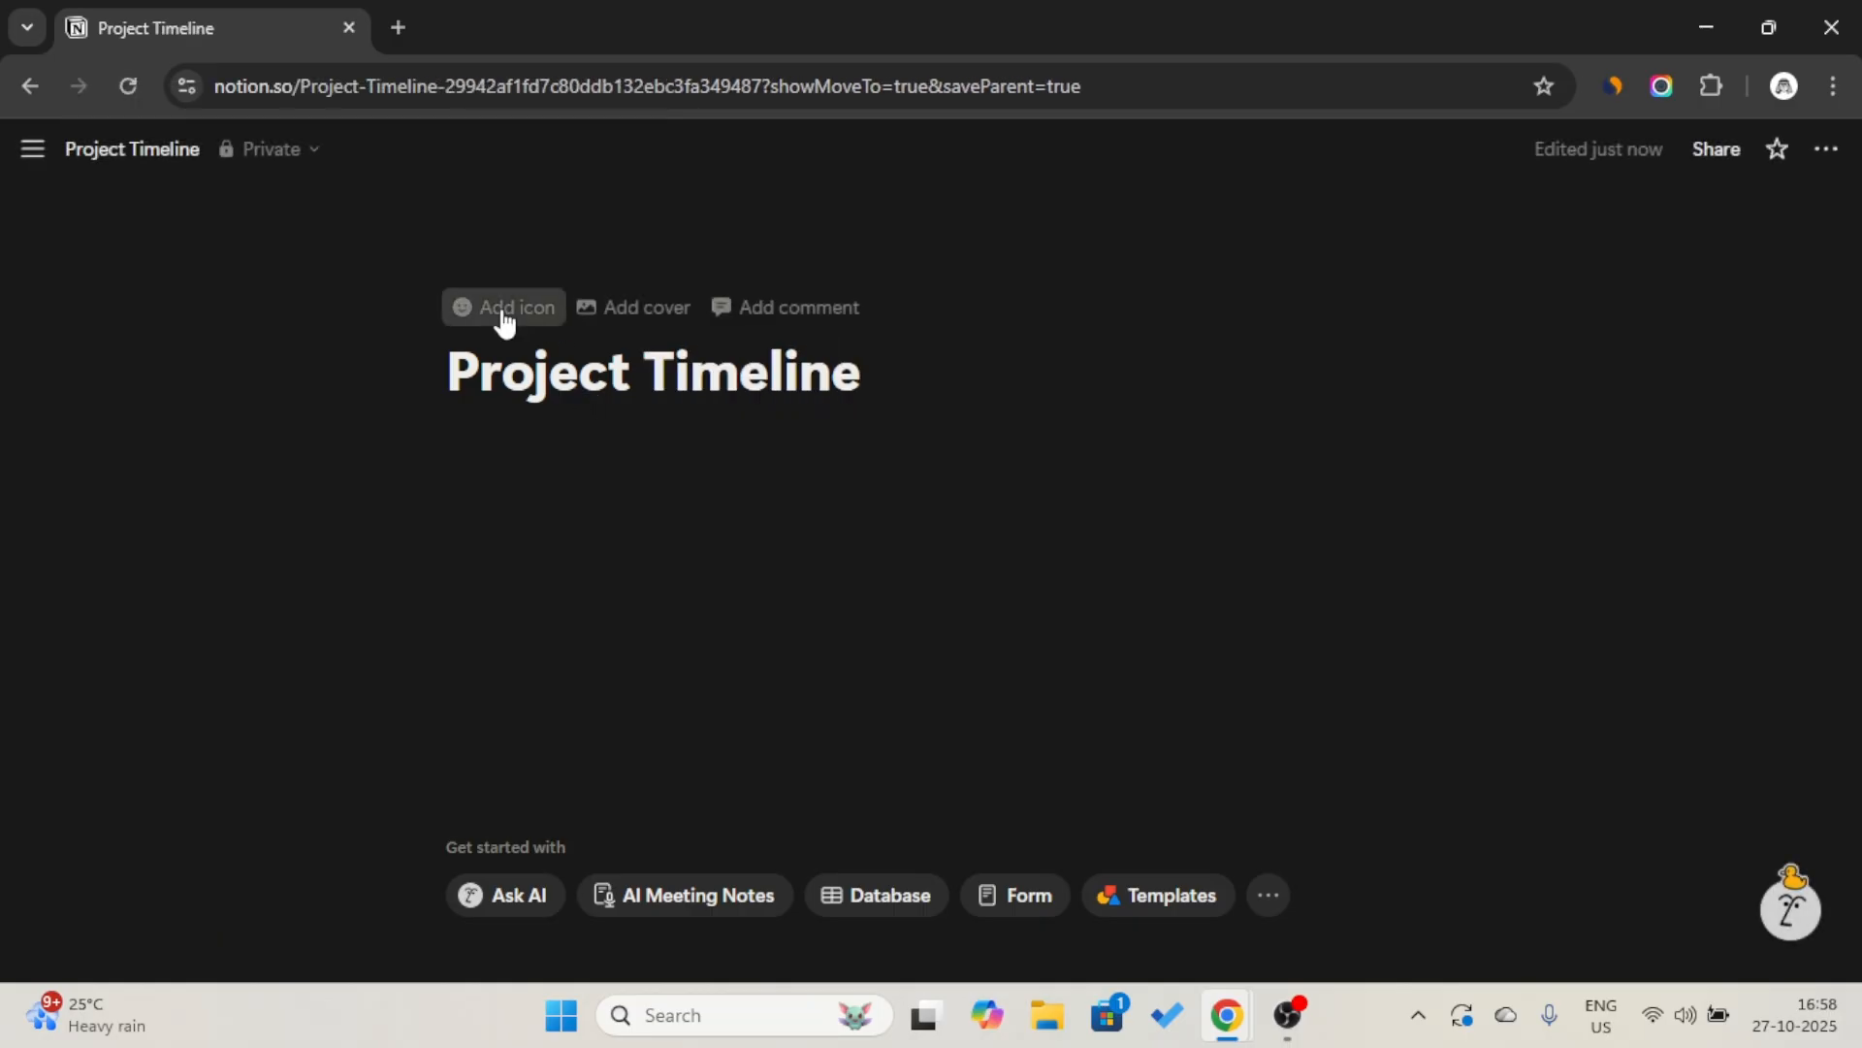
Add an icon to the Project Timeline page, choosing the blue clock from the recent icons.
left_click(503, 313)
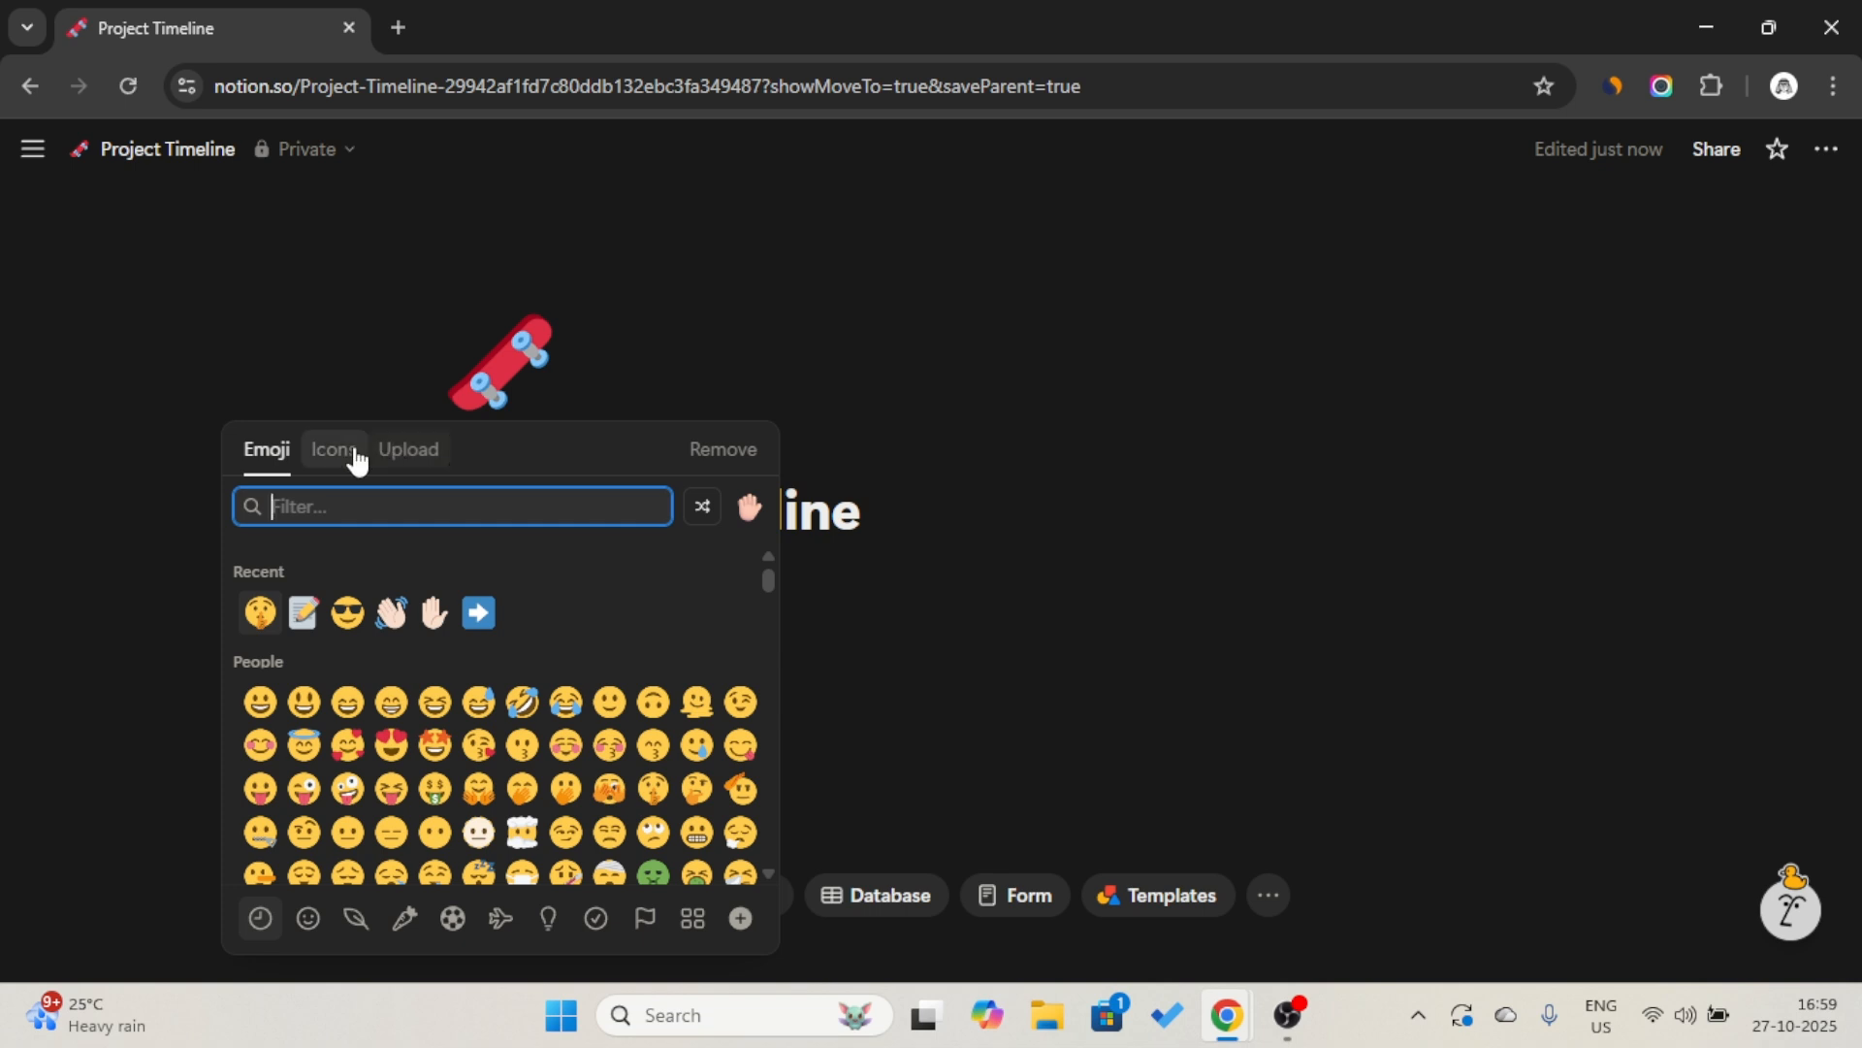
left_click(351, 455)
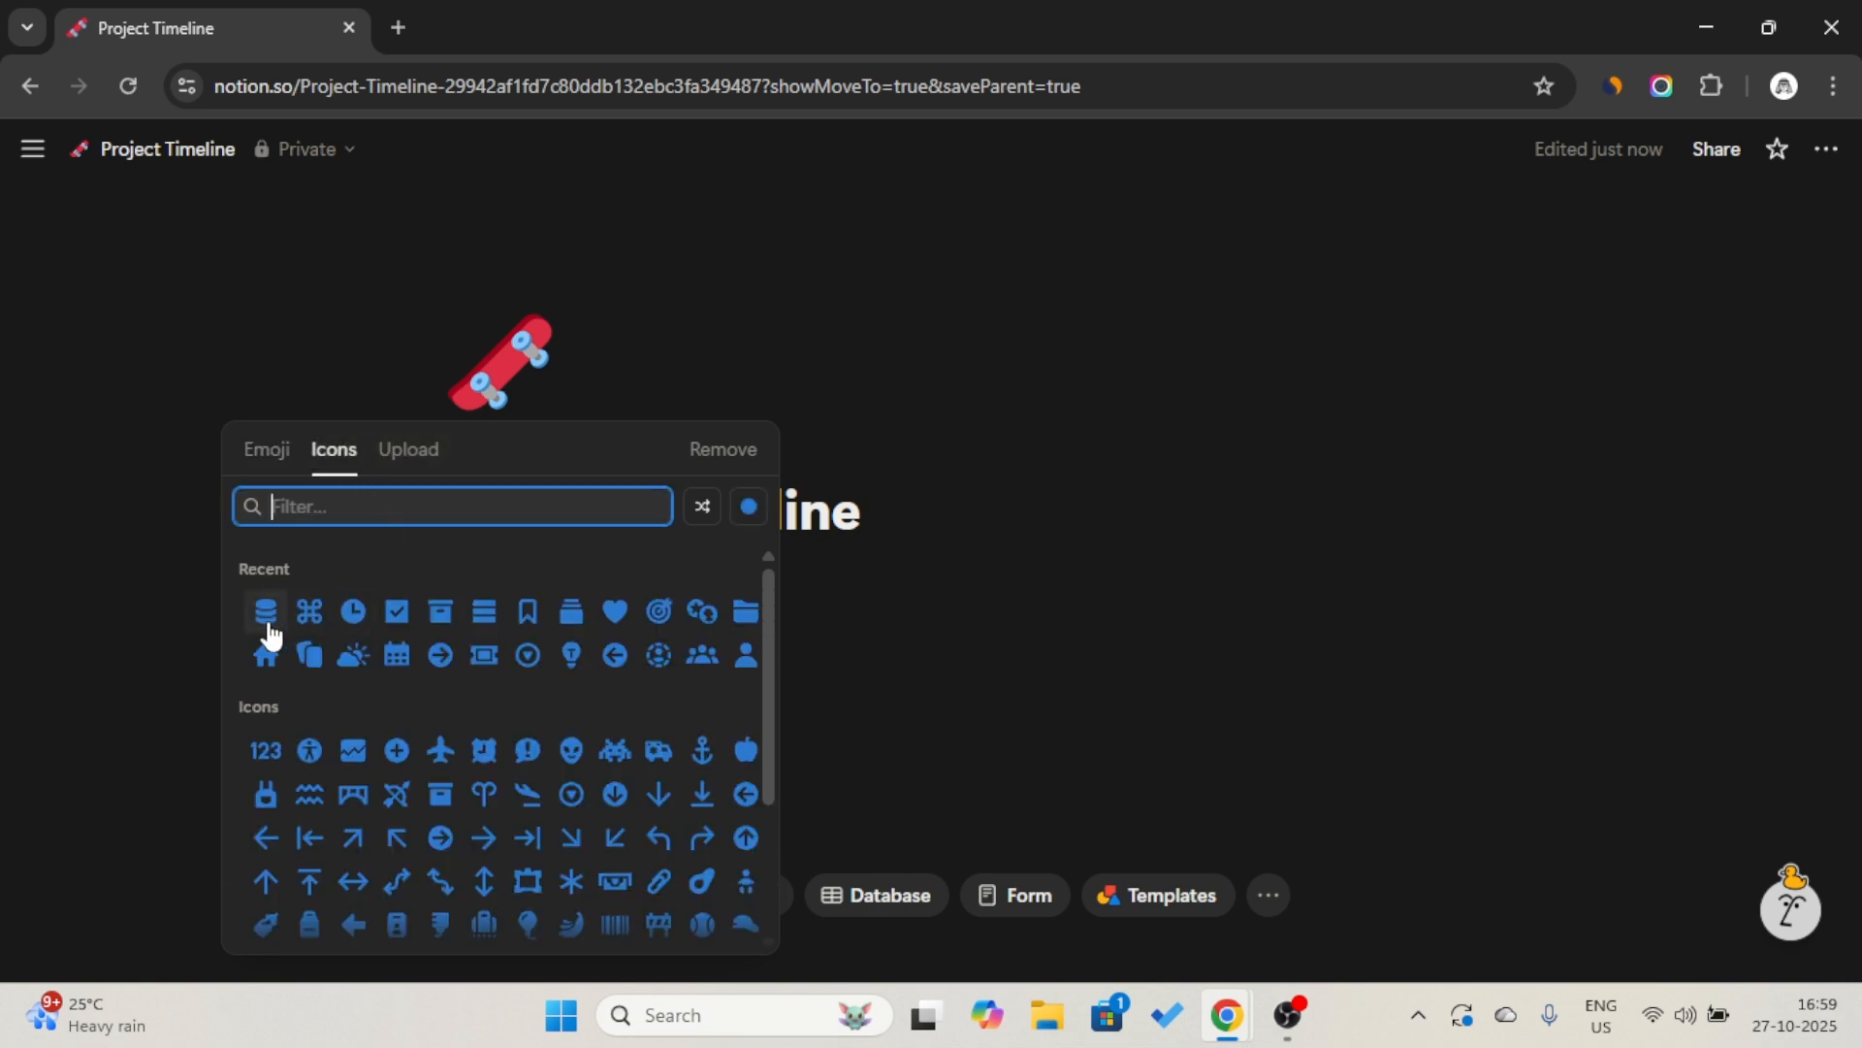
left_click(348, 622)
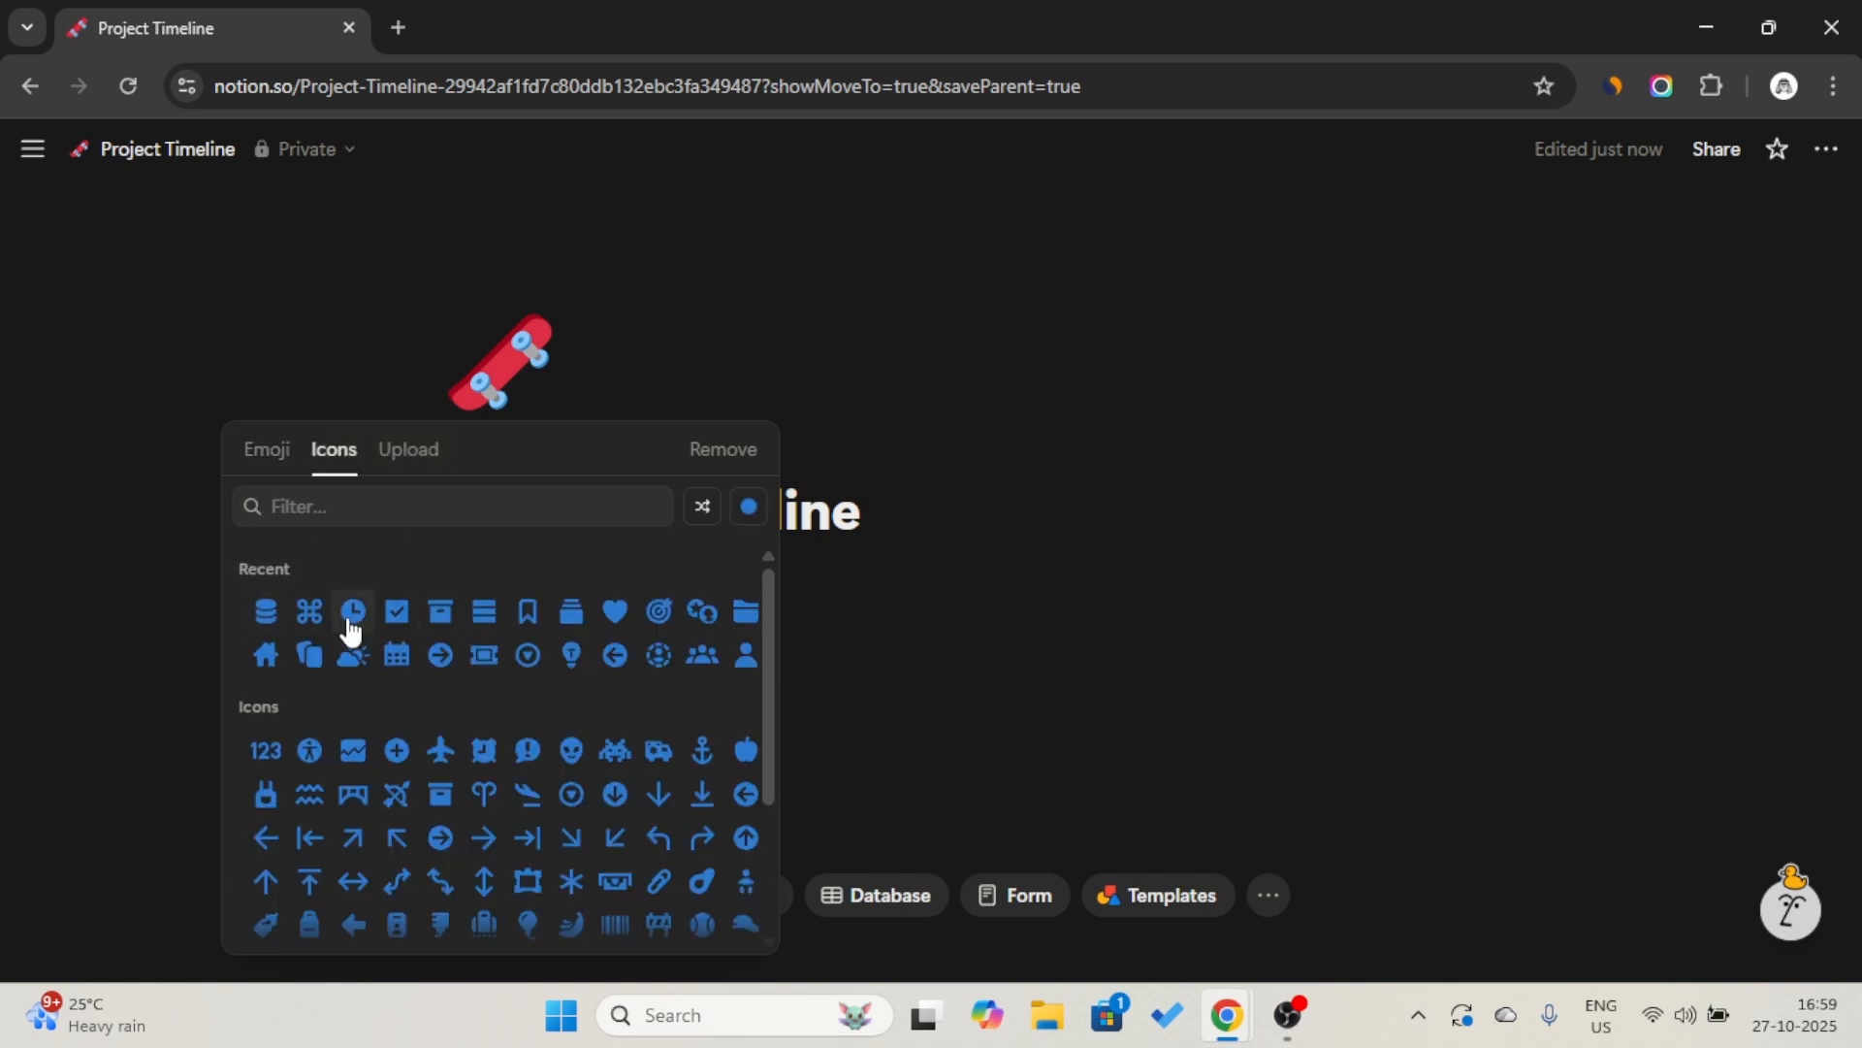
Create a subpage in the body of the Project Timeline page and title it "Database".
left_click(604, 572)
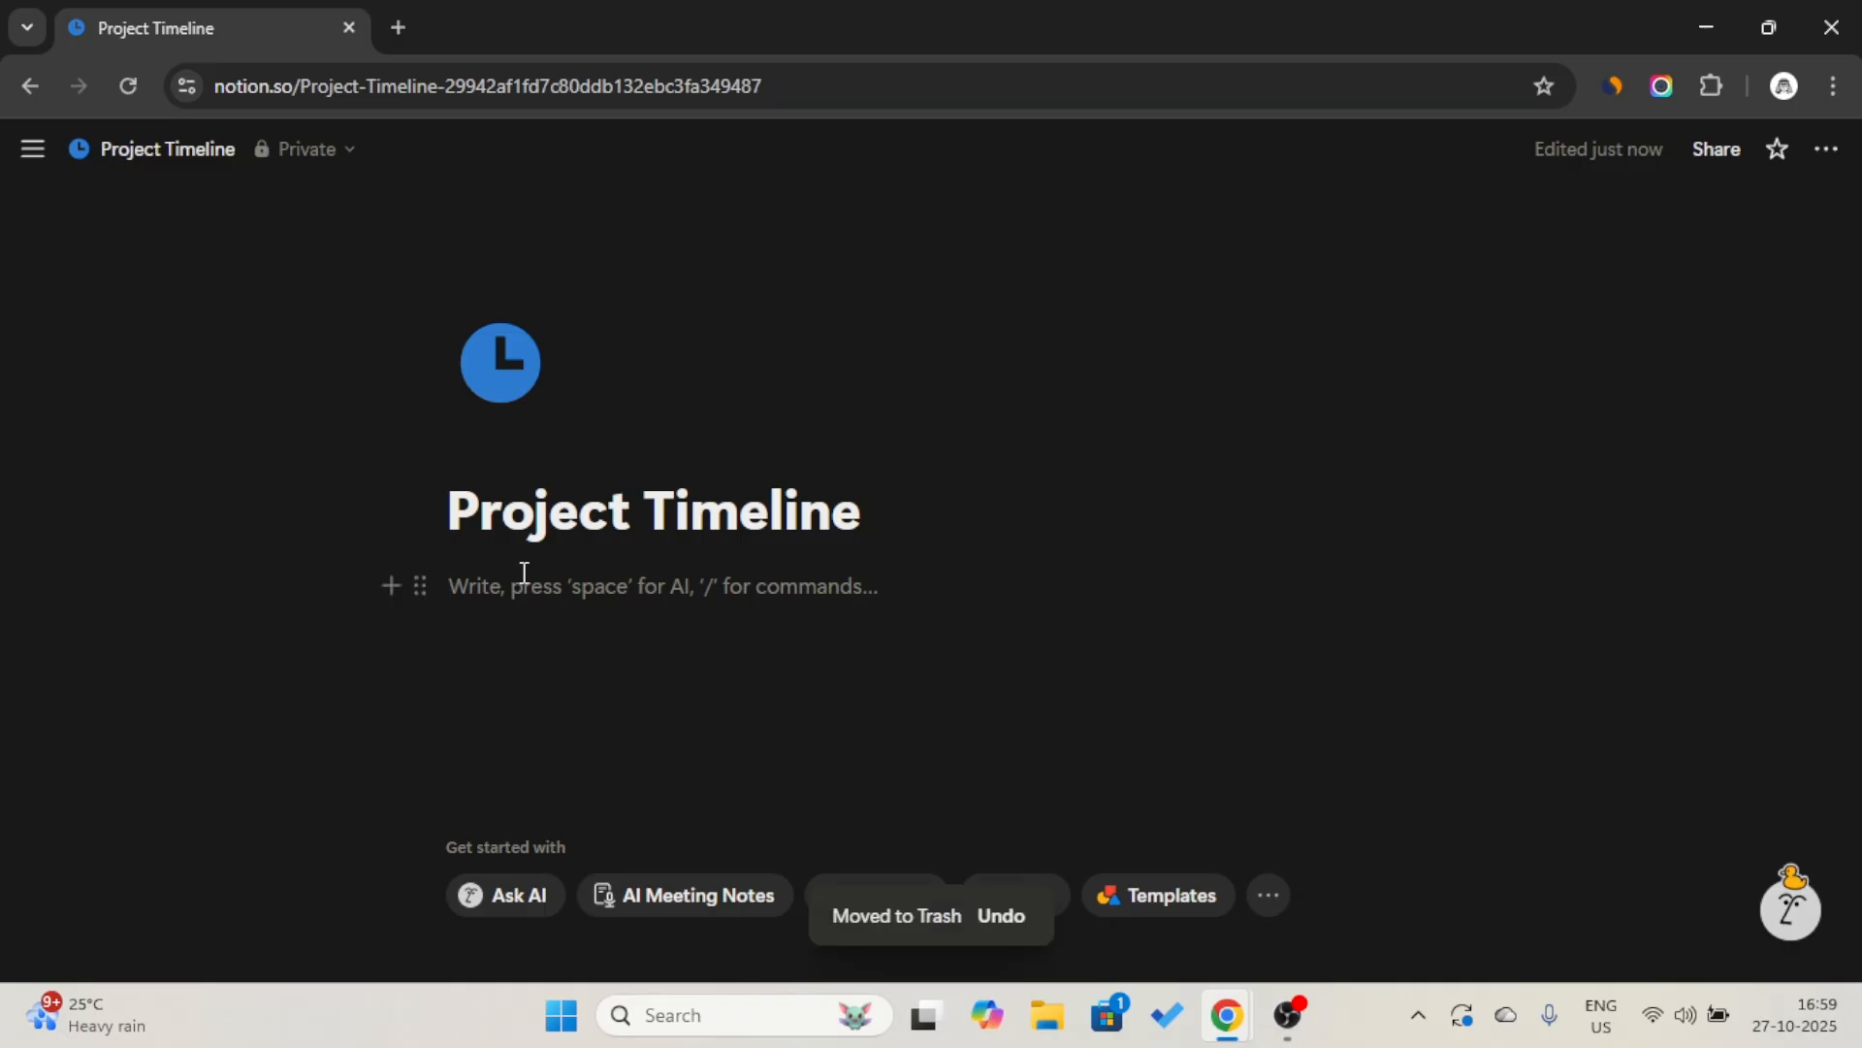
type("/page")
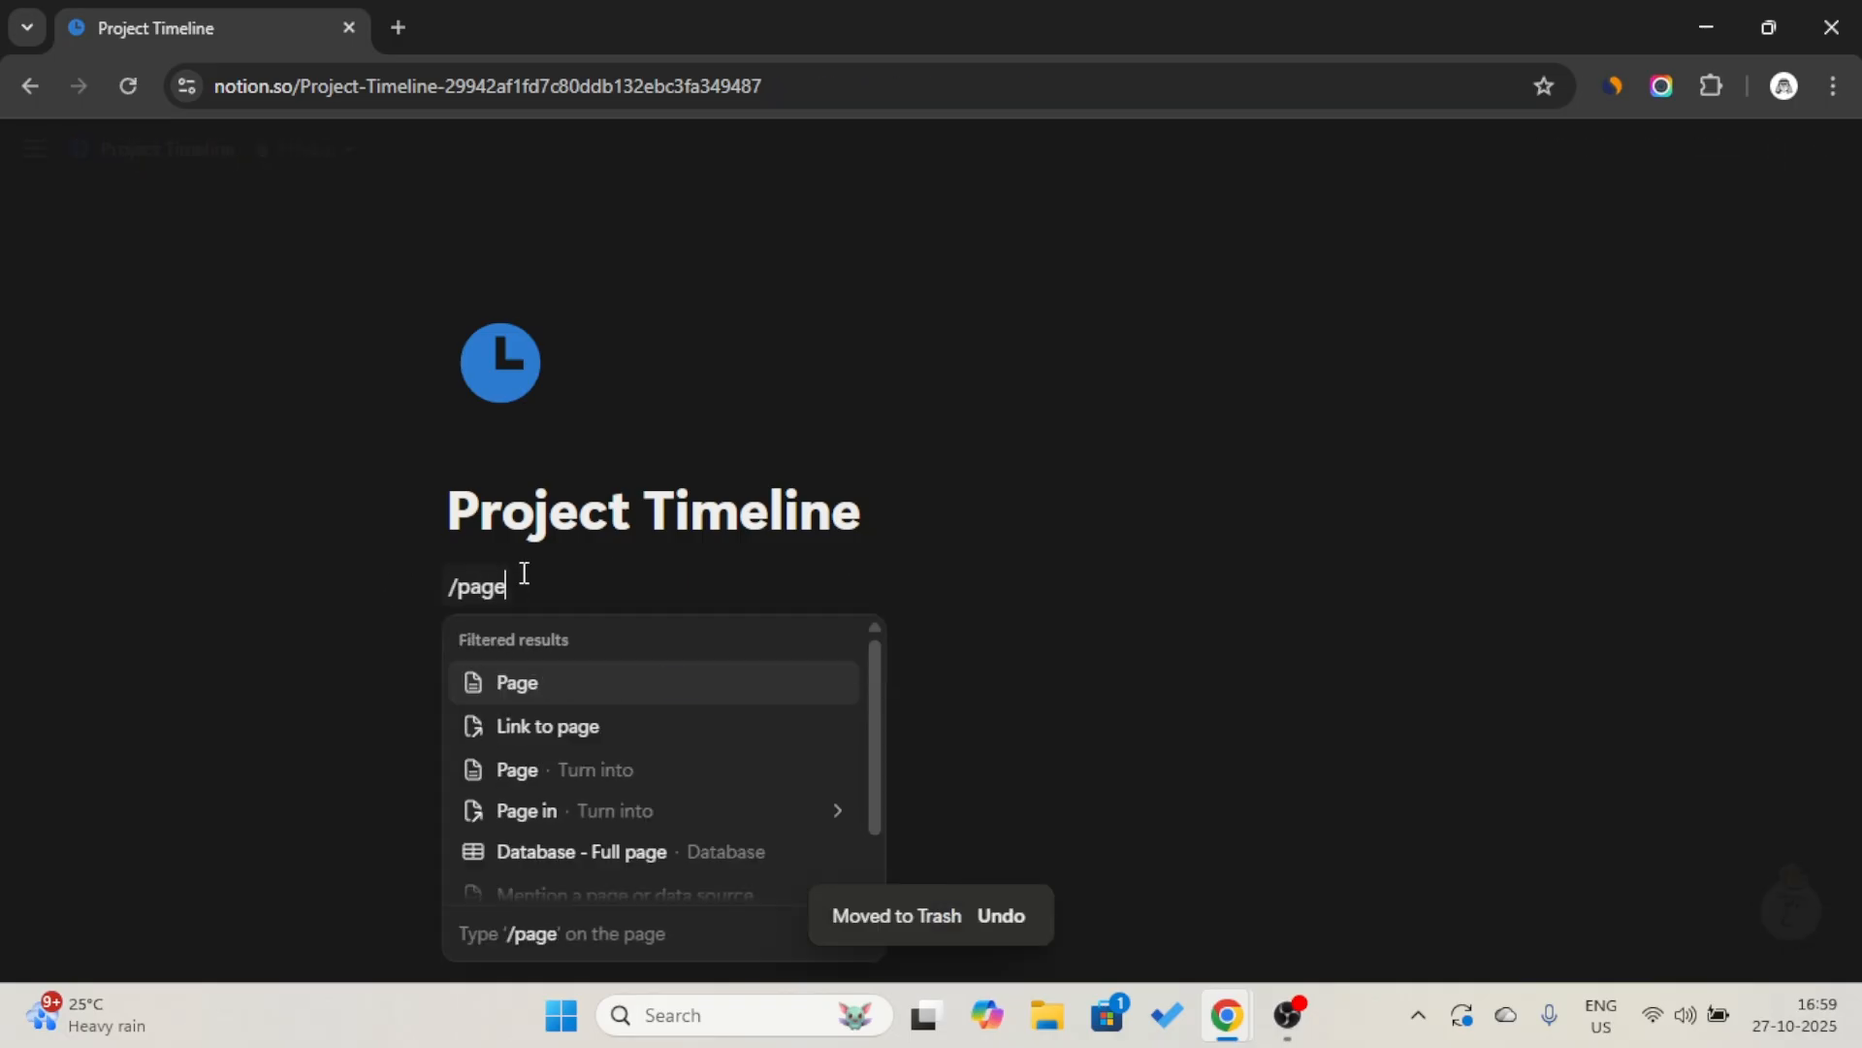
key("Return")
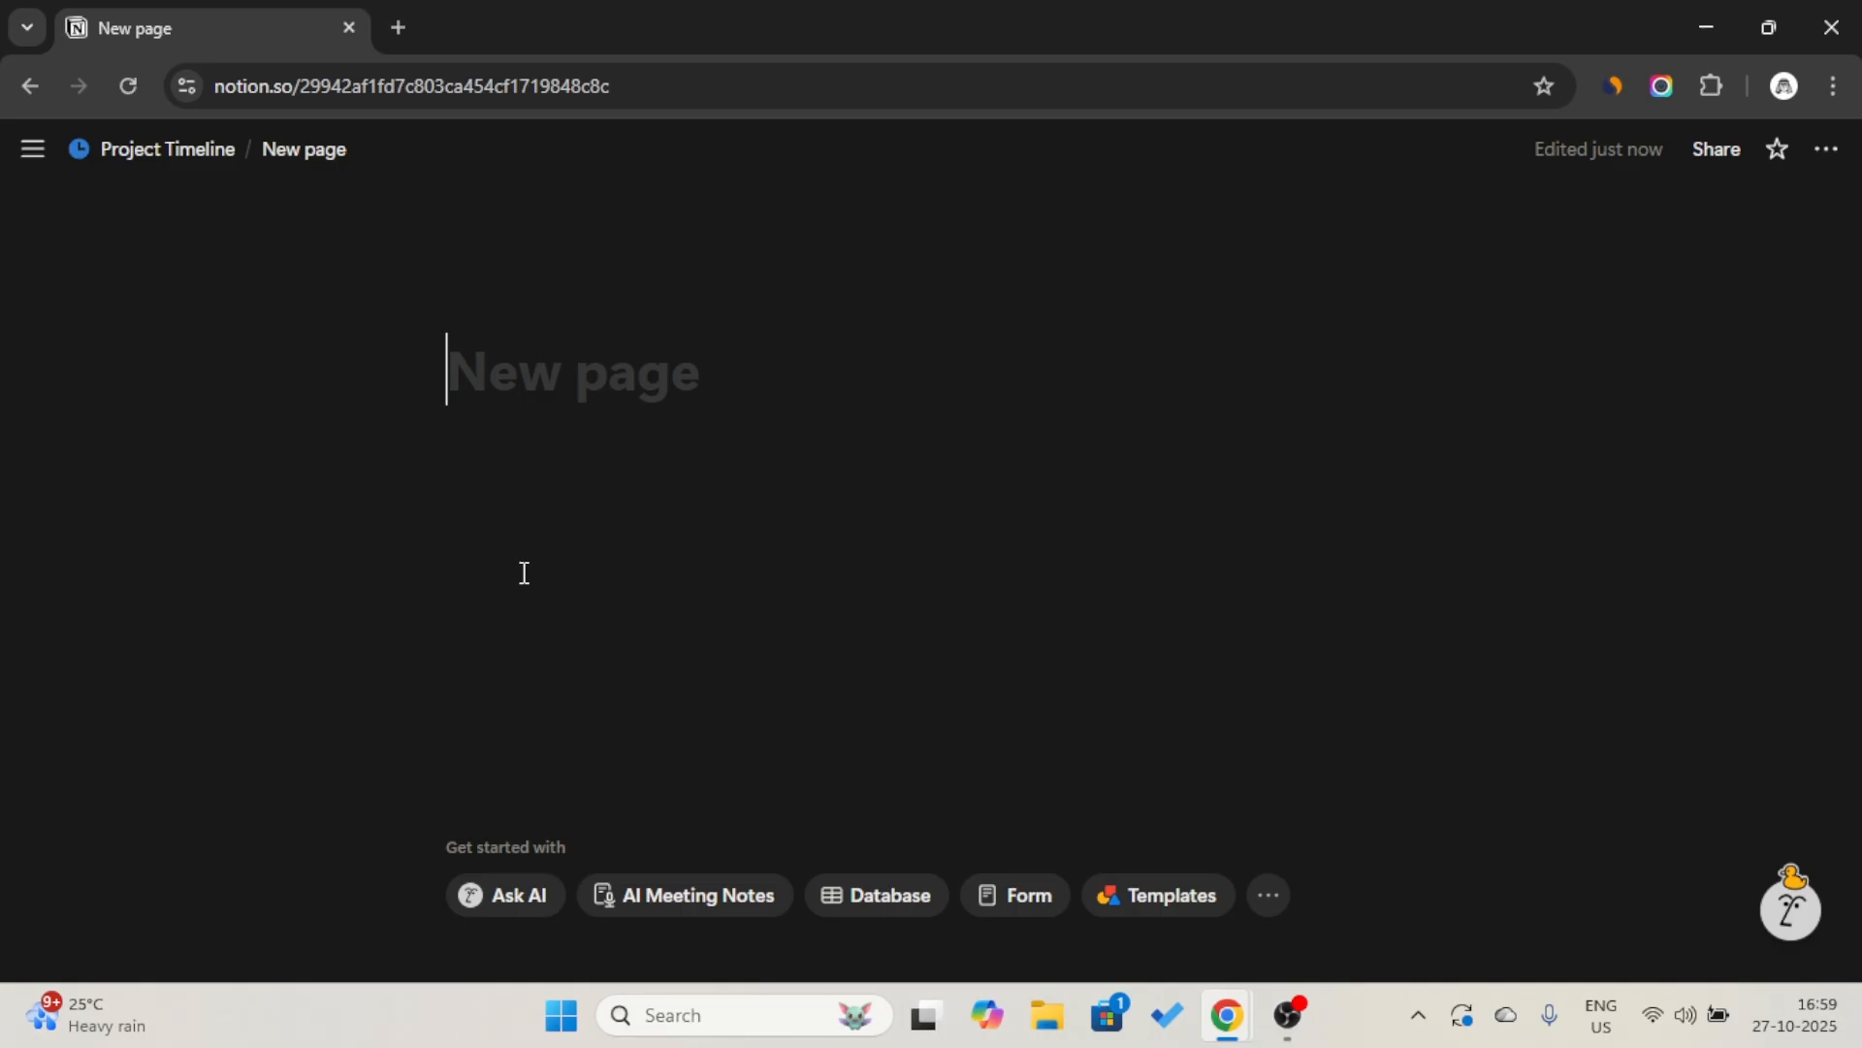
key("Caps_Lock")
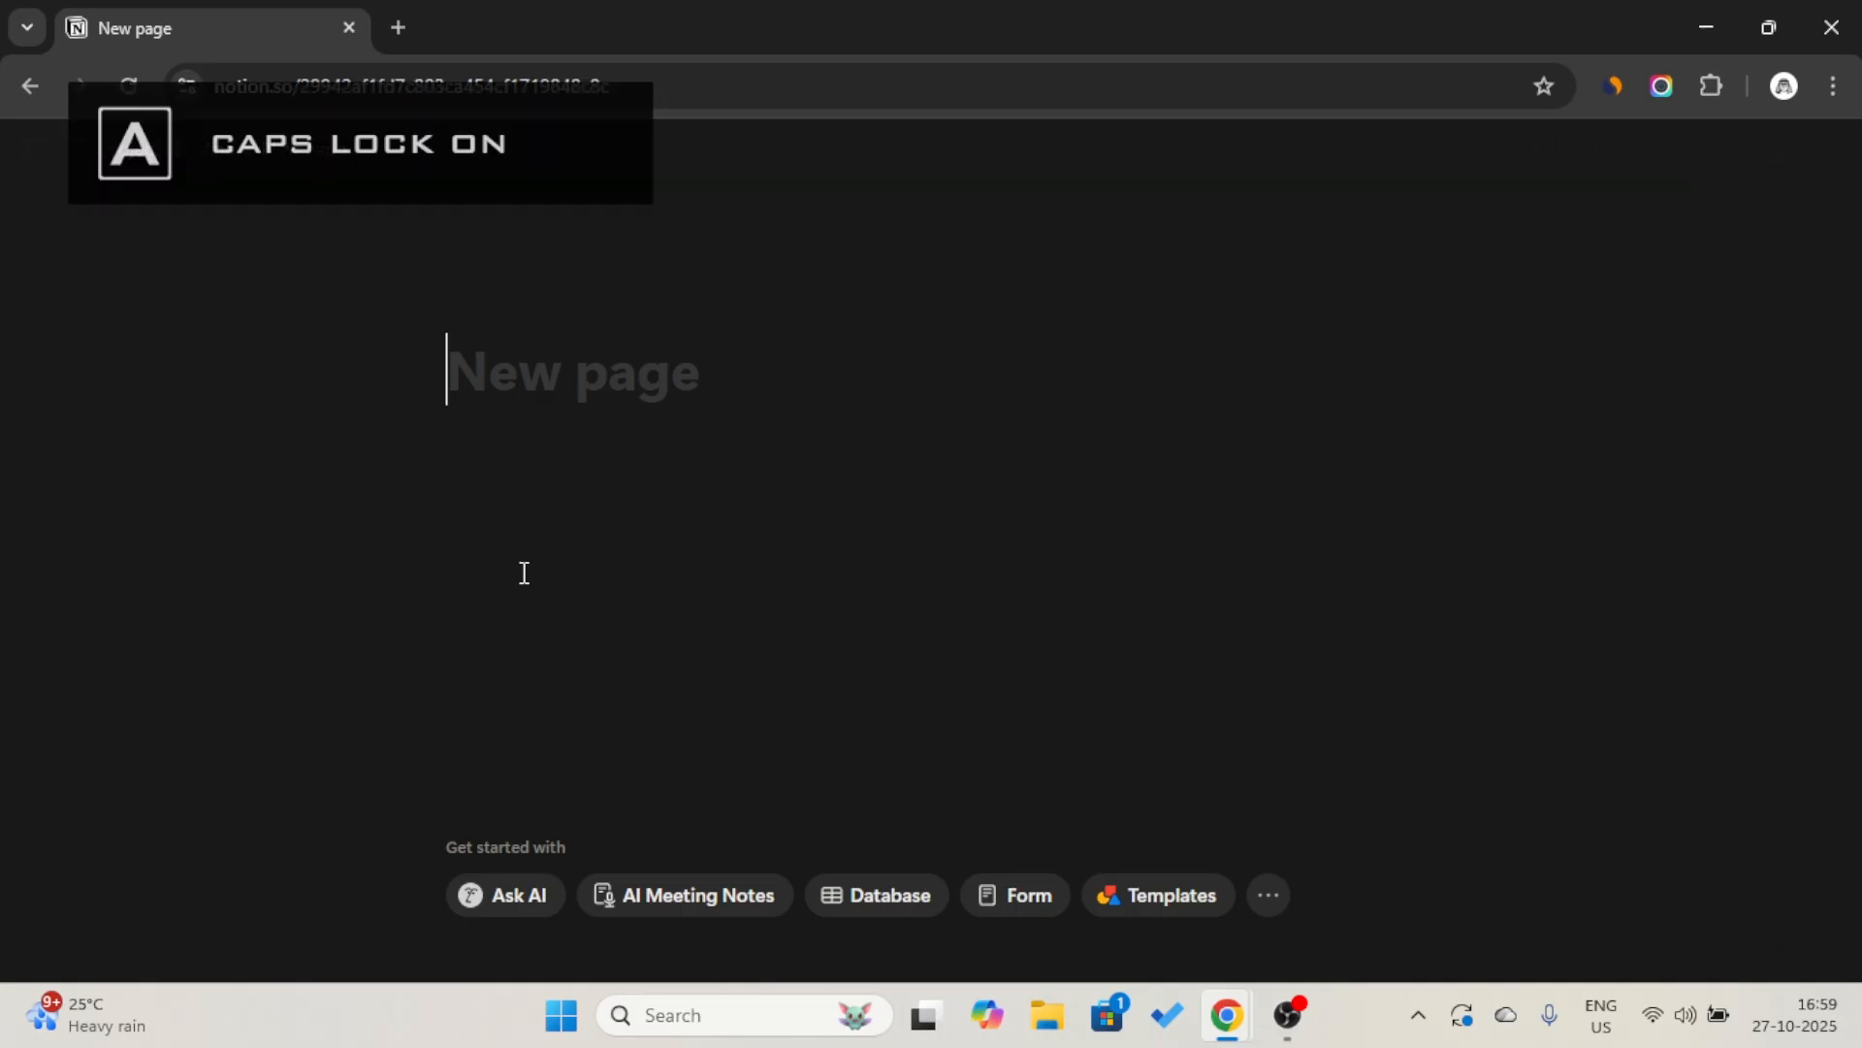
type("D")
key("Caps_Lock")
type("at")
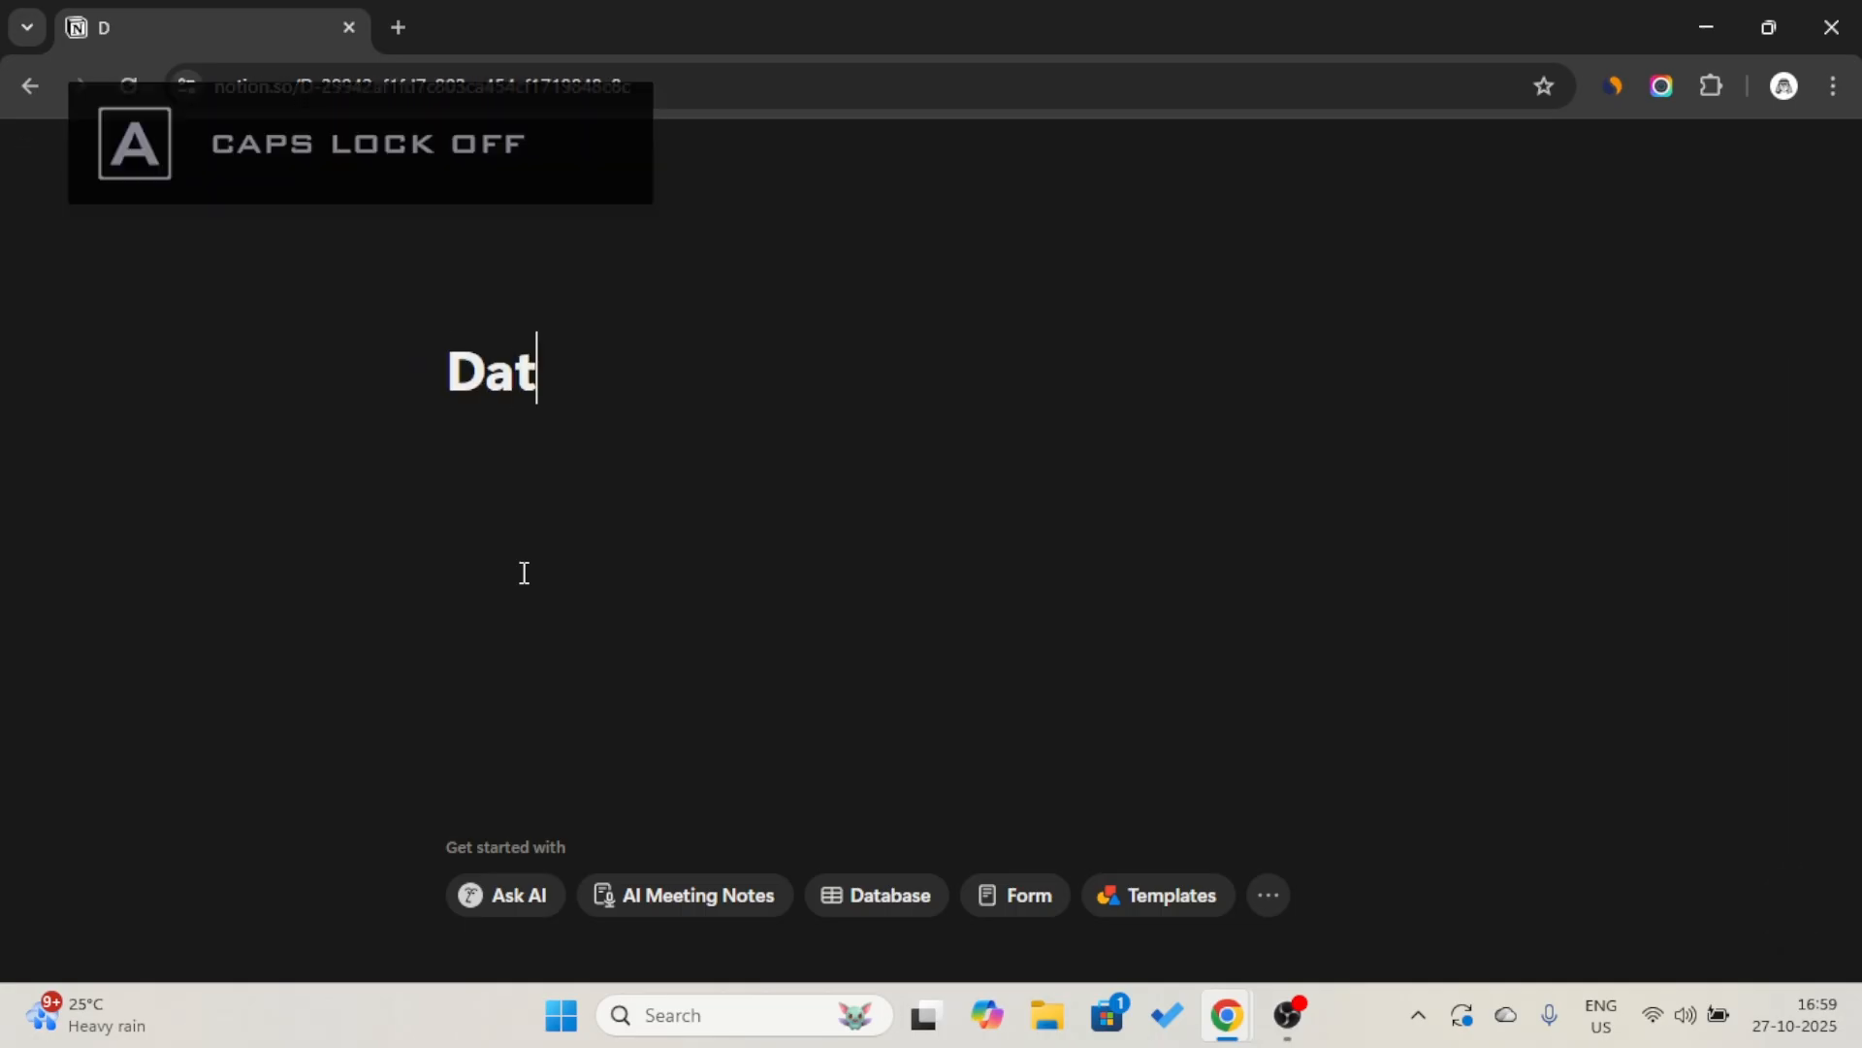
type("abase")
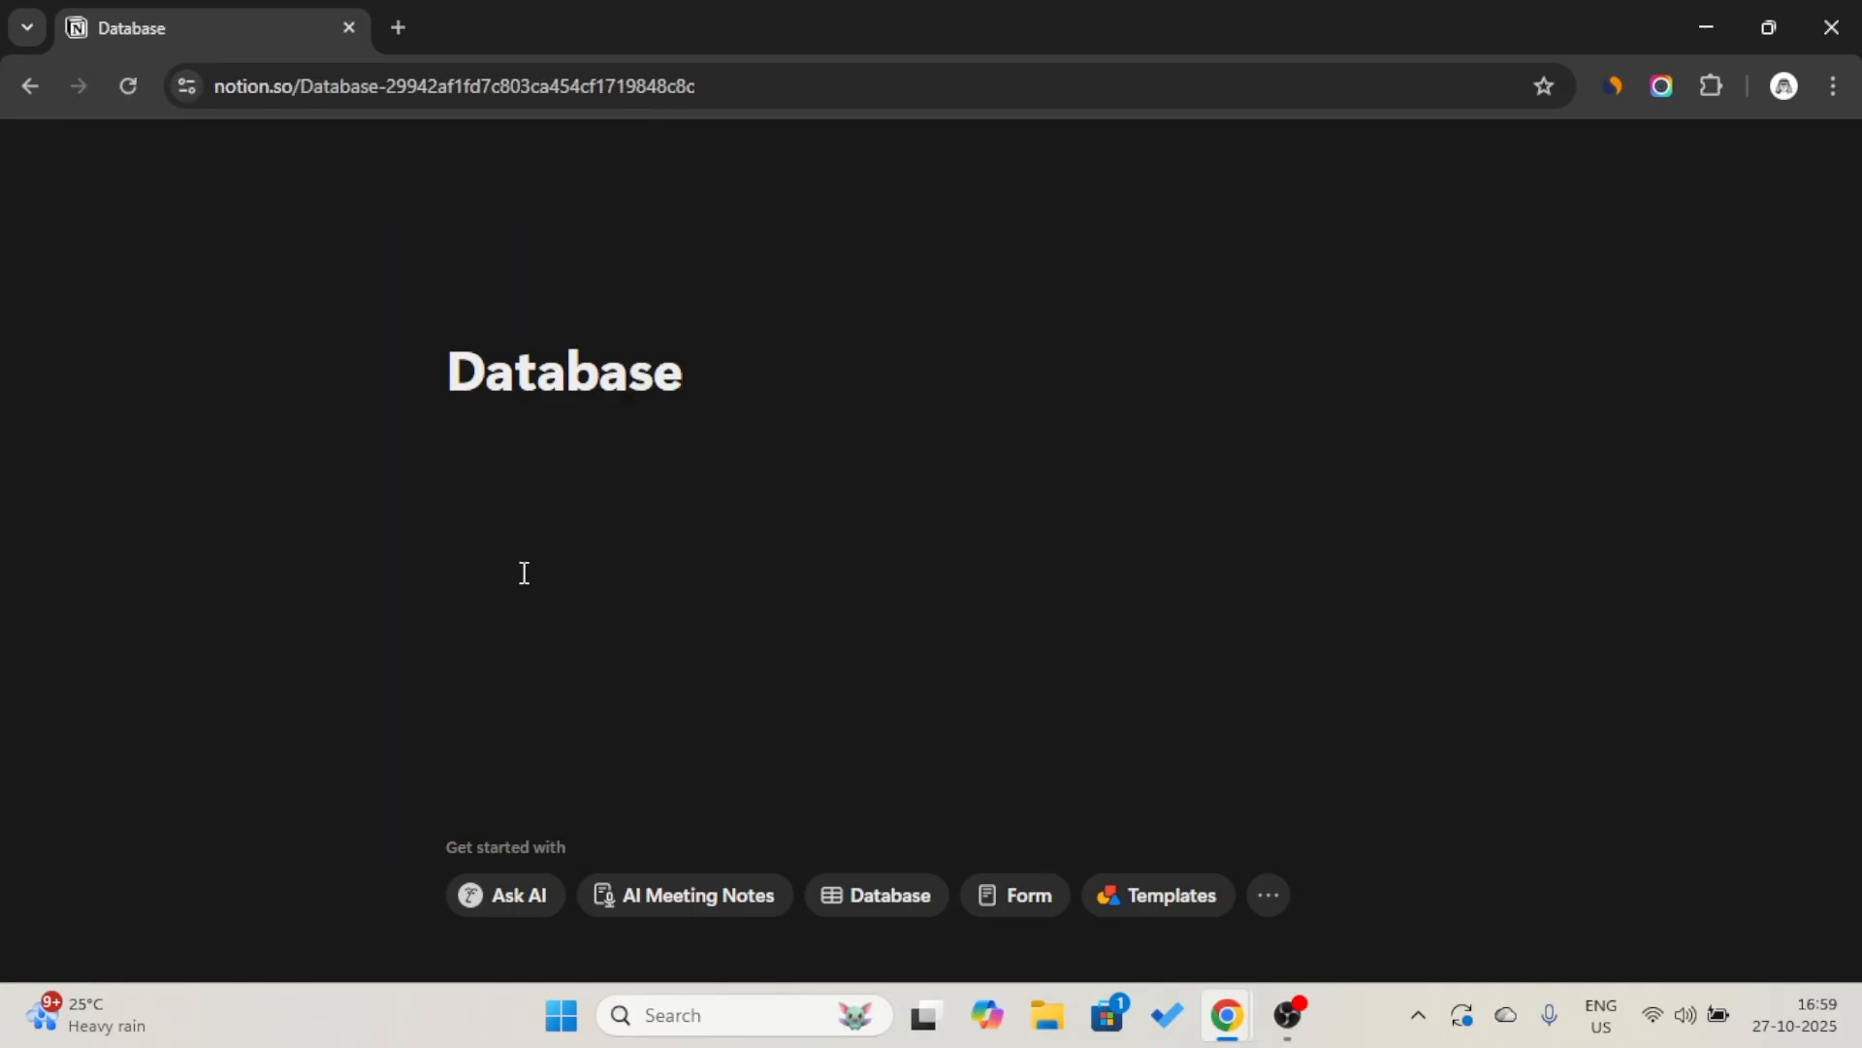
Give the Database page the blue database cylinder icon.
left_click(524, 318)
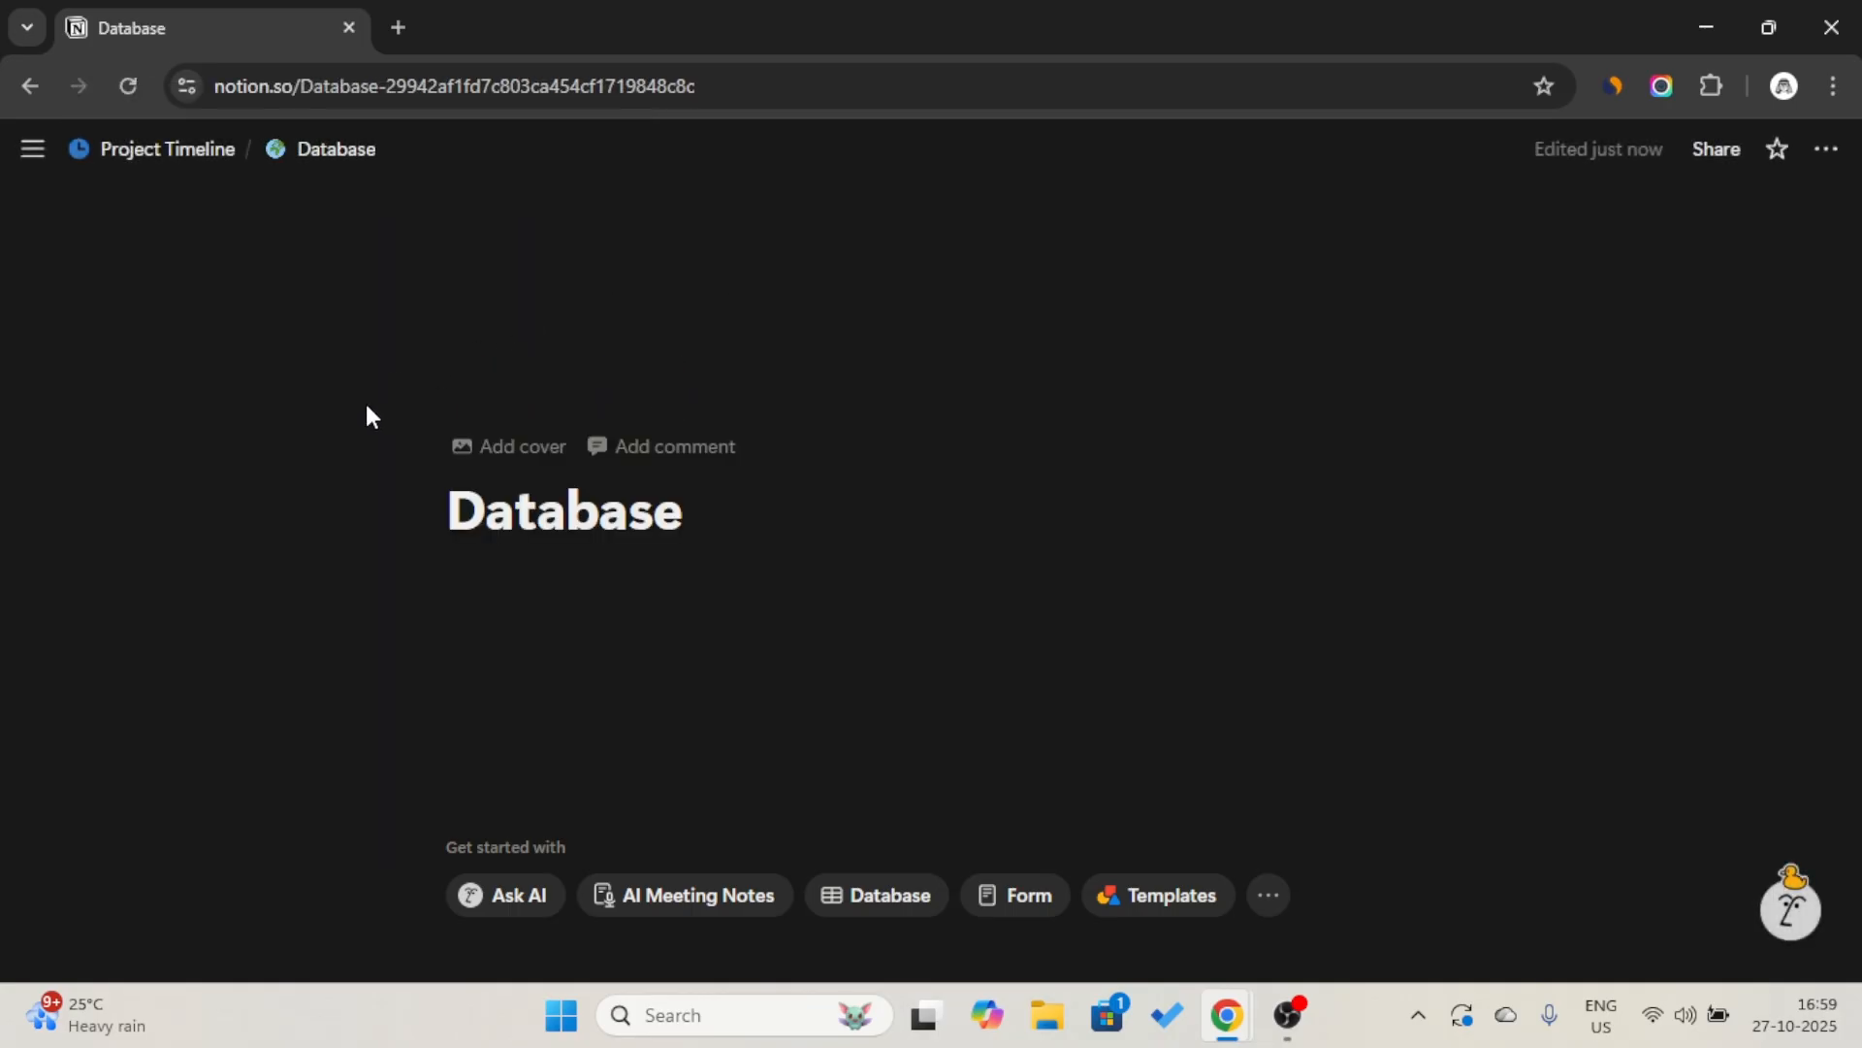
left_click(330, 452)
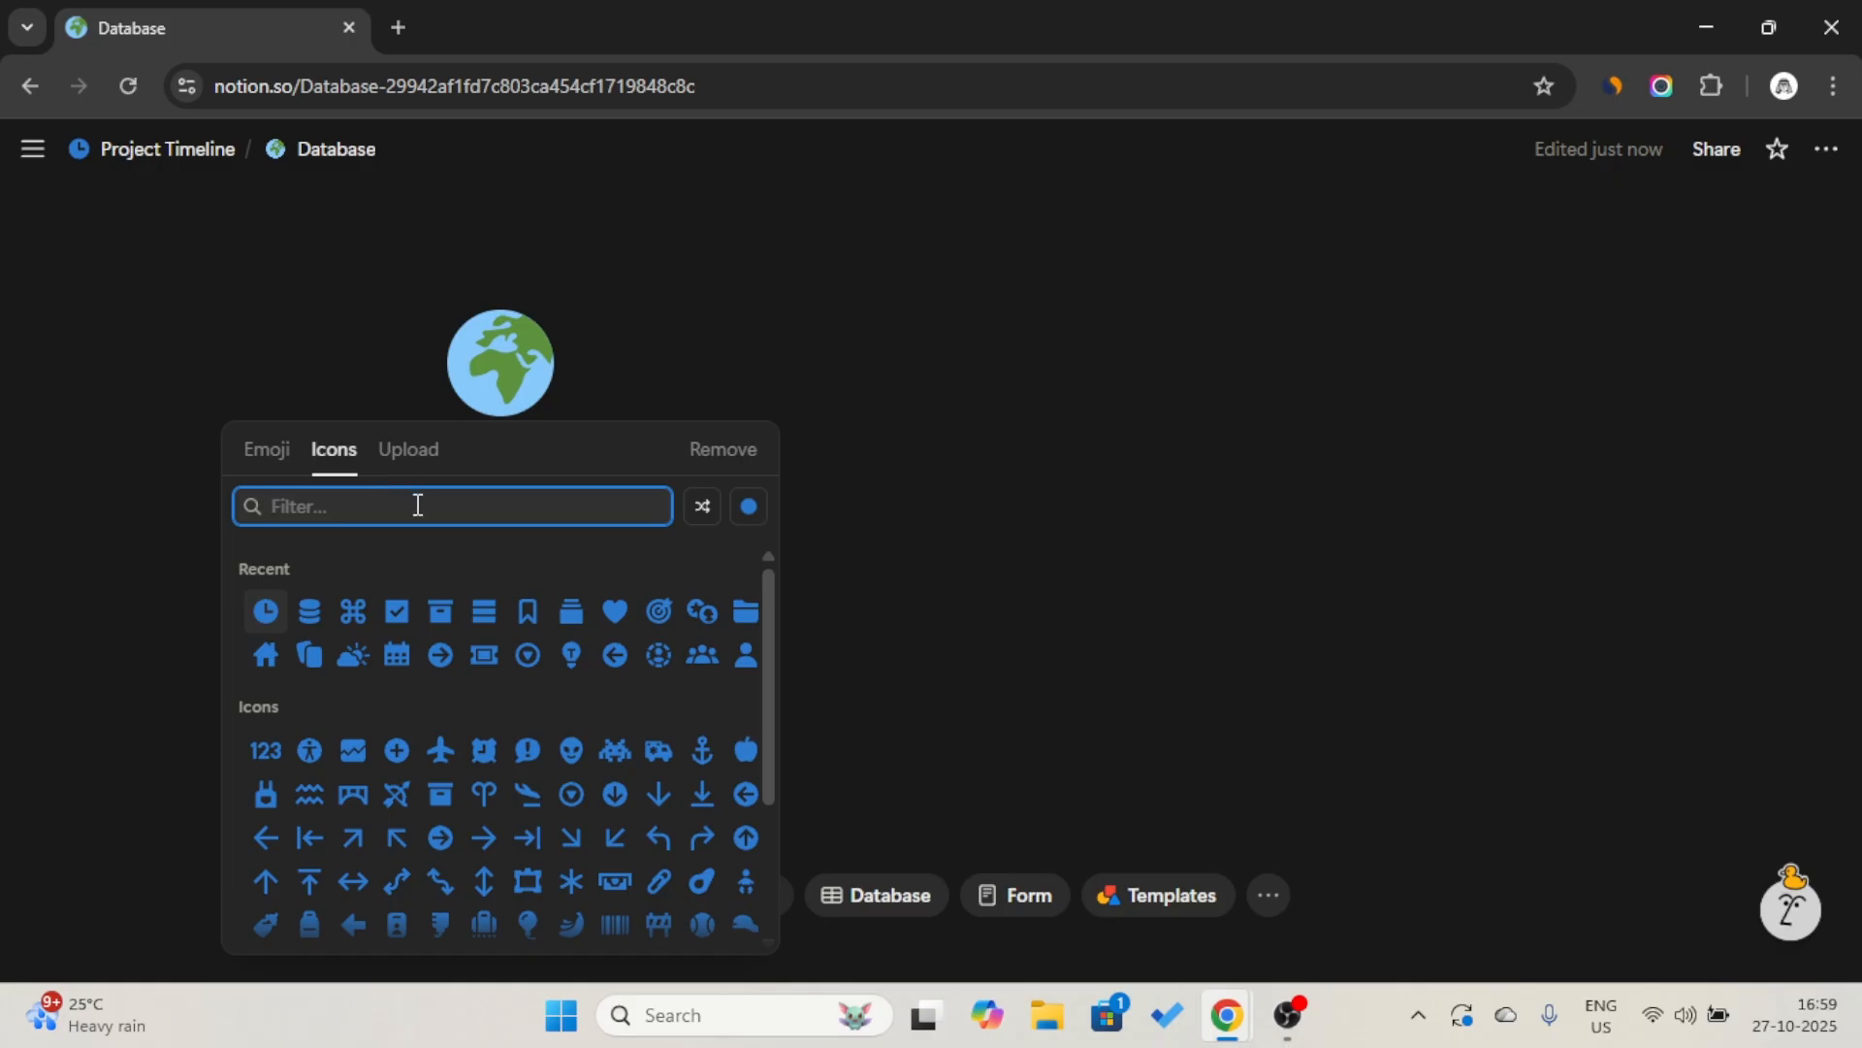
left_click(310, 611)
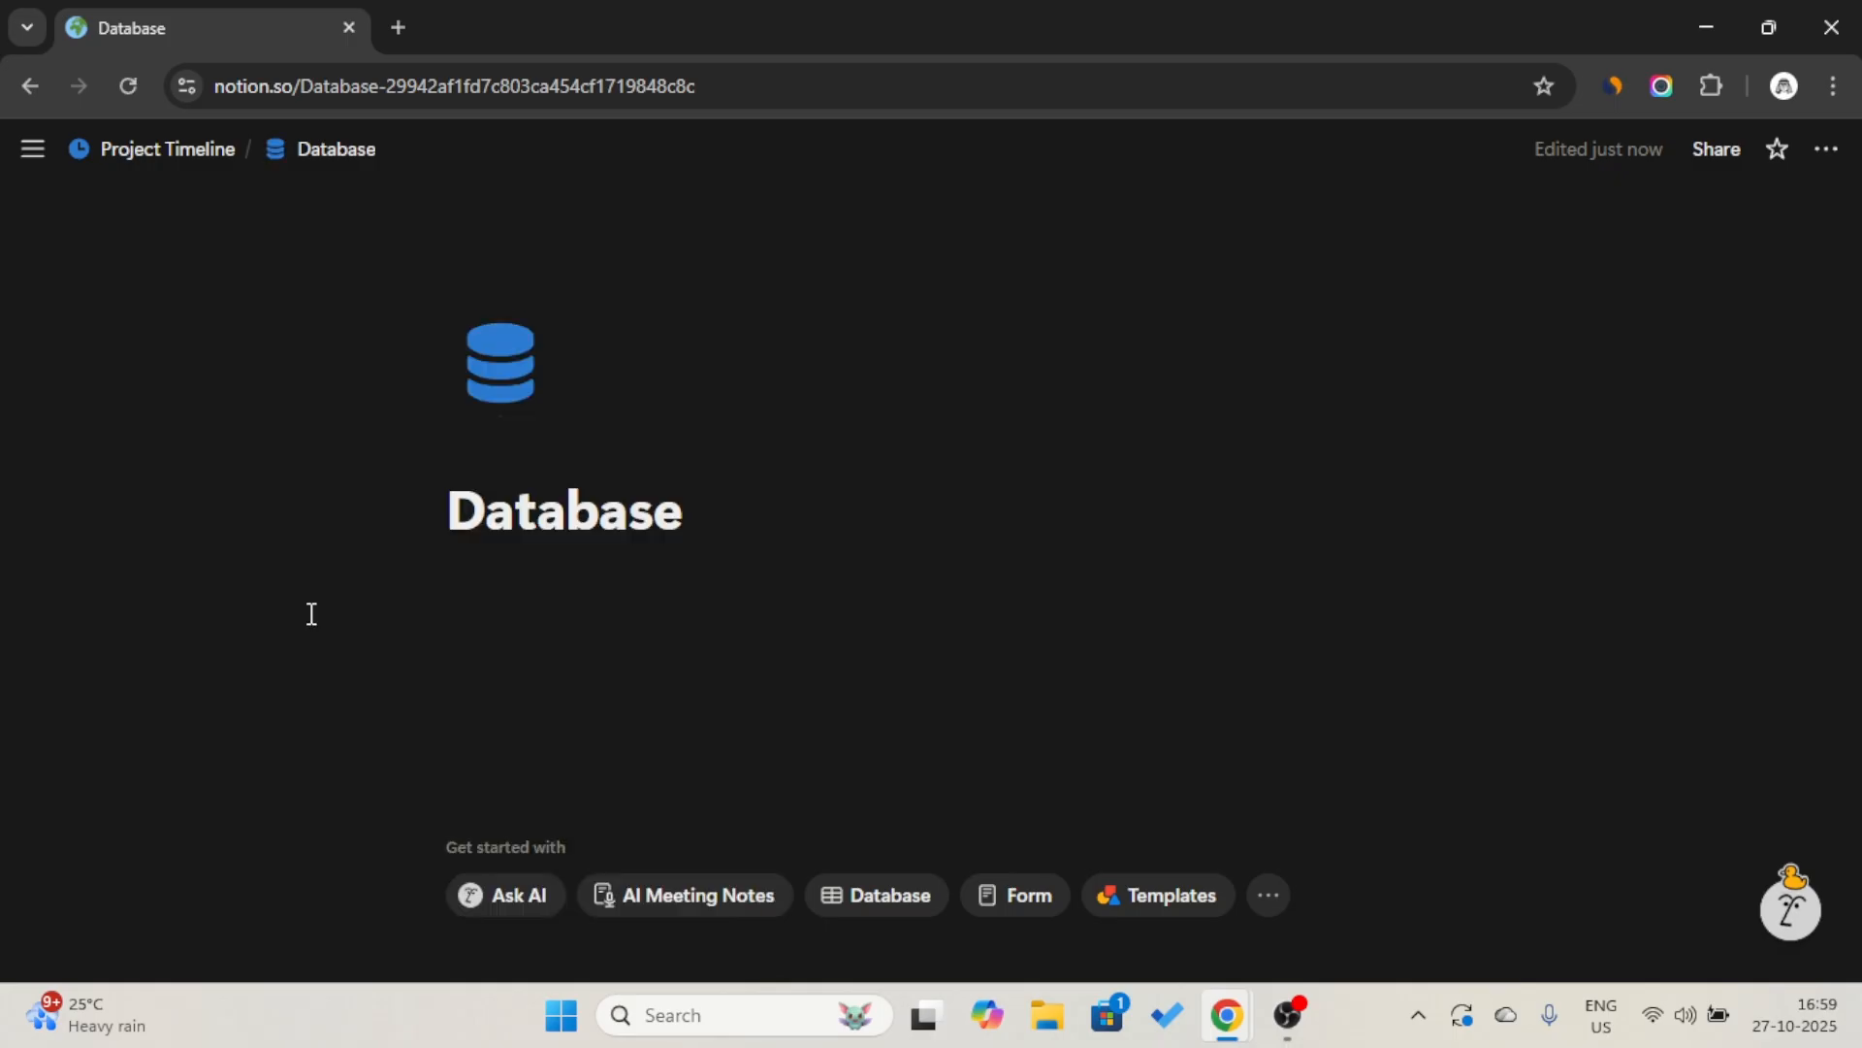
Insert a full-page database in the body of the Database page.
left_click(520, 585)
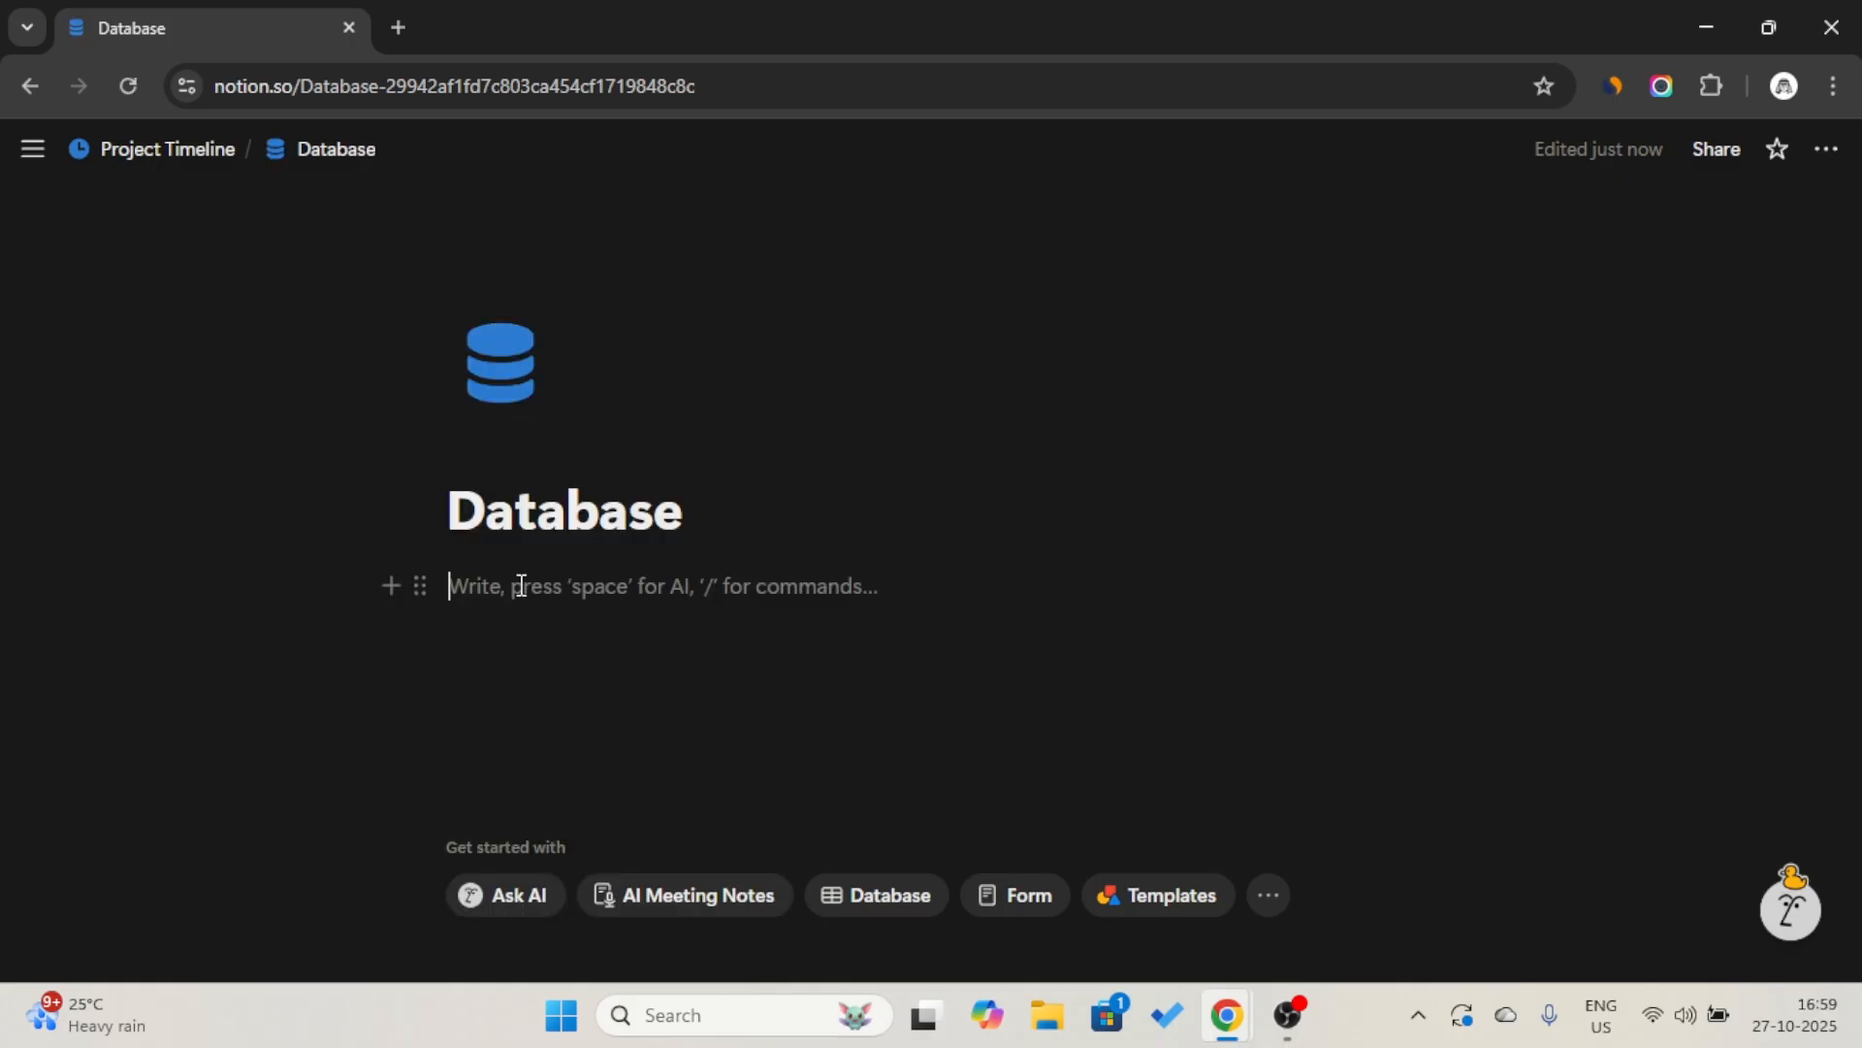
type("/full")
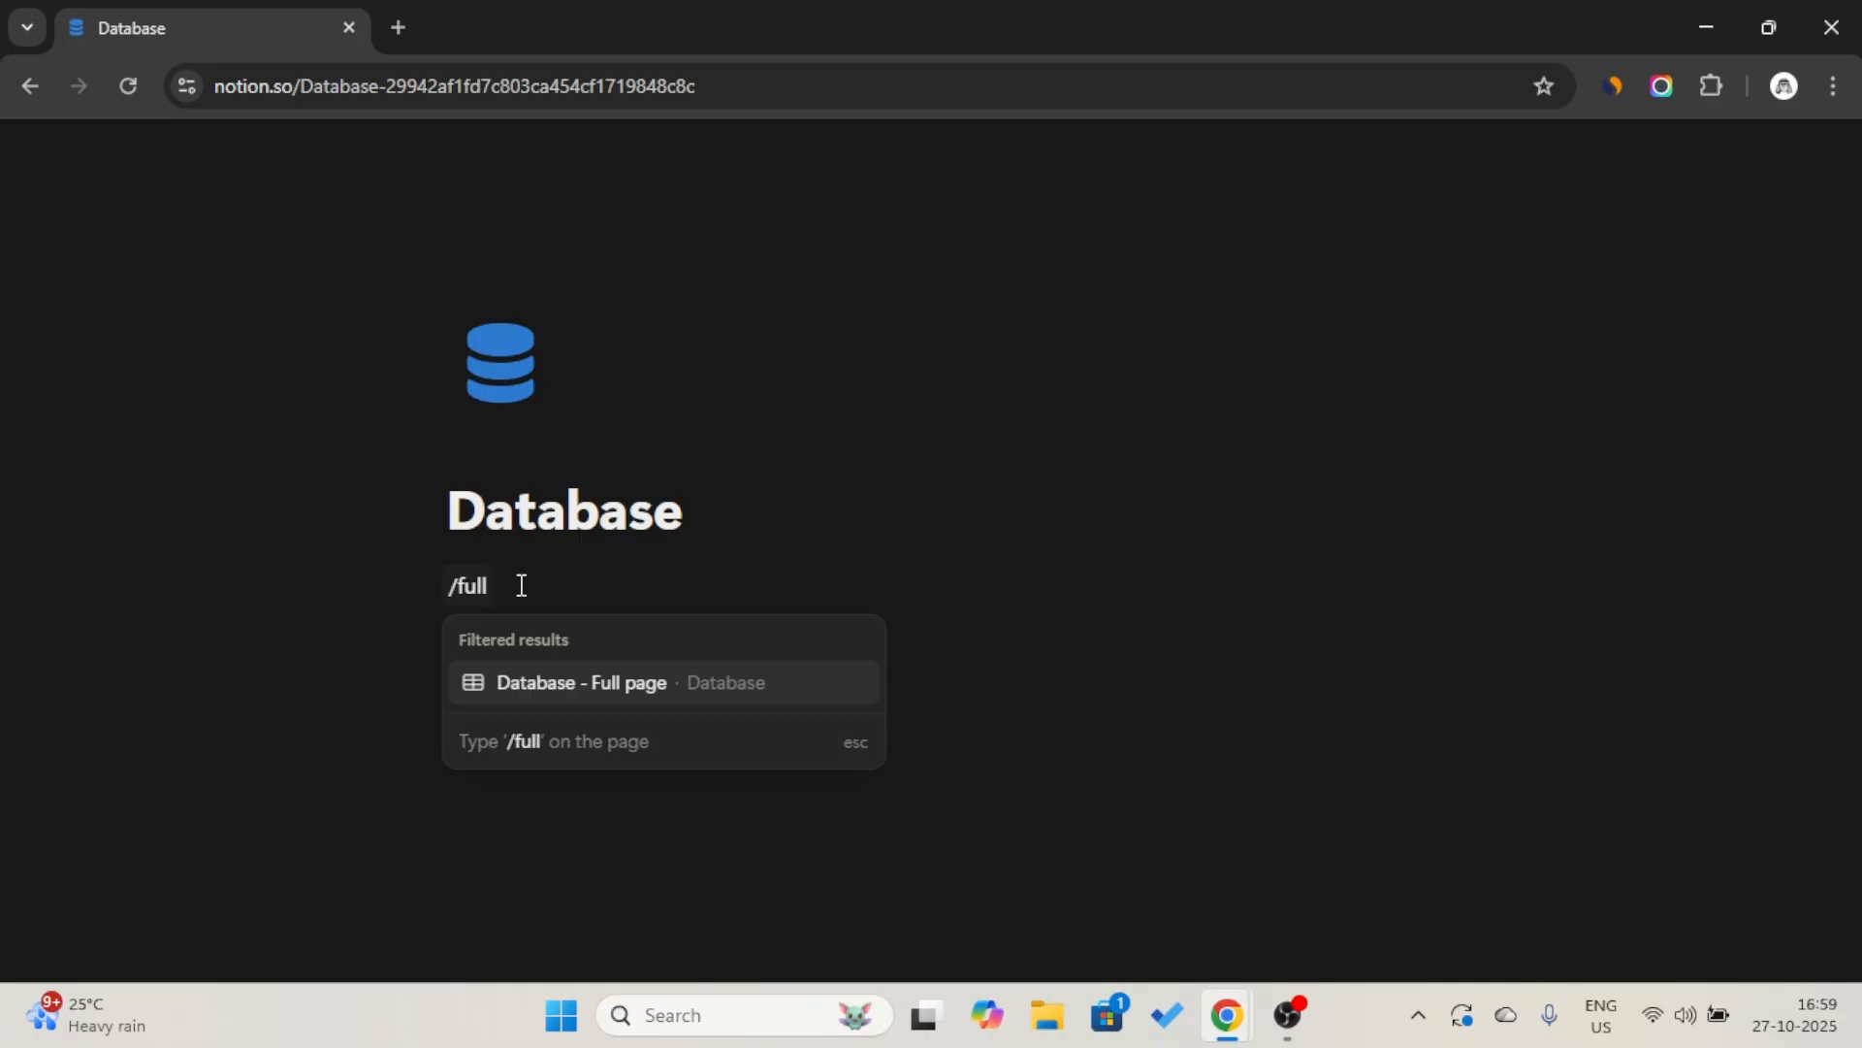
key("Return")
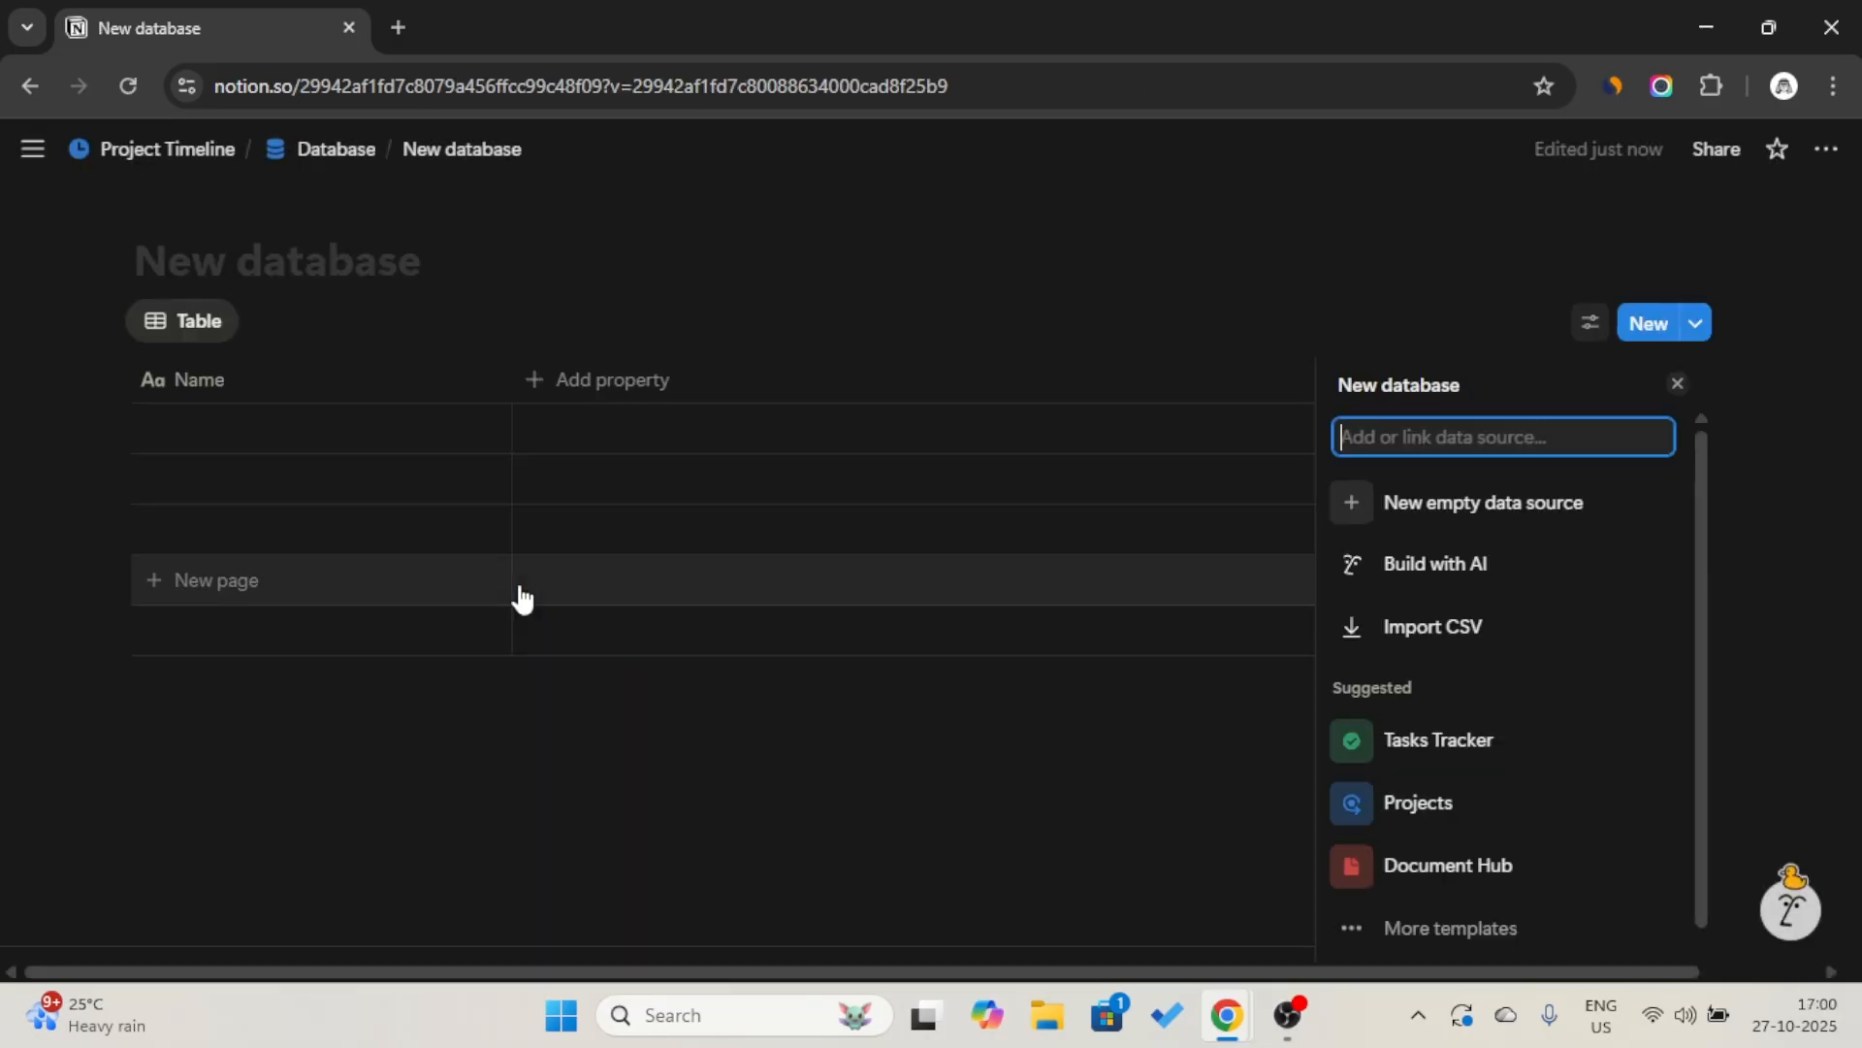
Name the new full-page database "Project".
left_click(358, 265)
key("Caps_Lock")
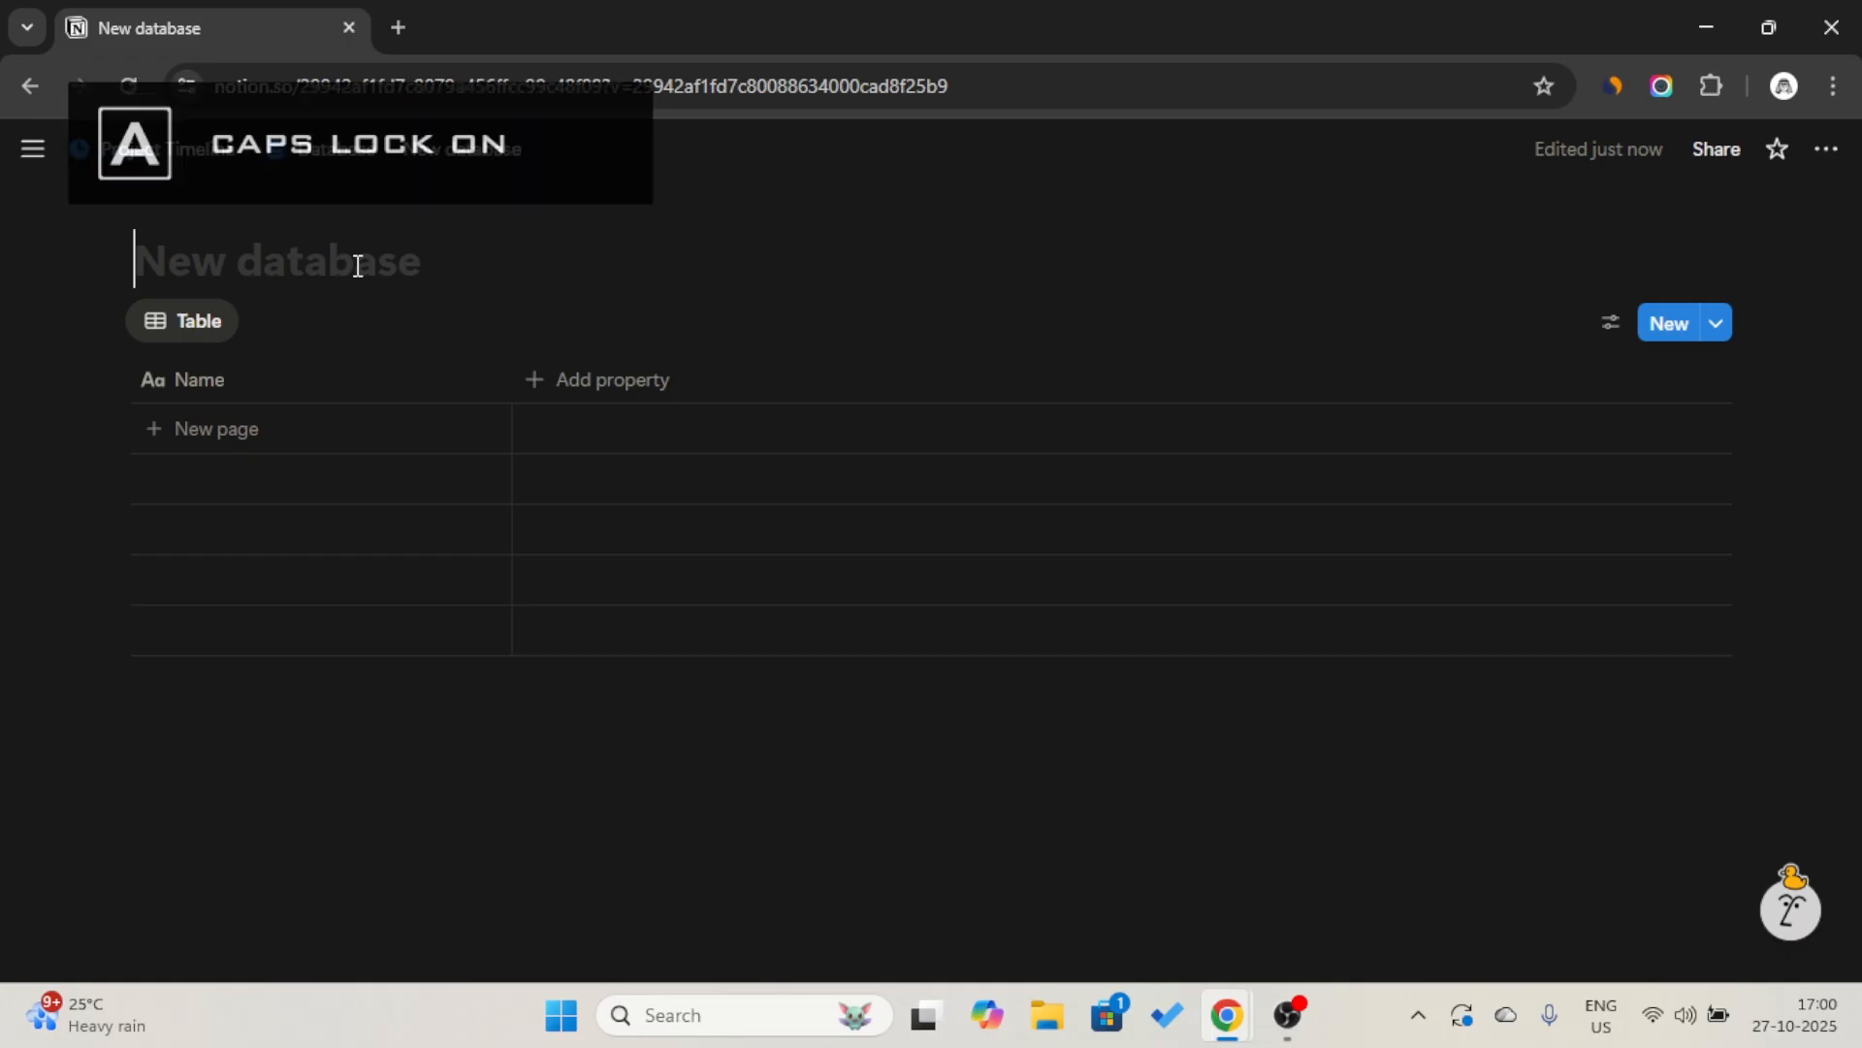
type("P")
key("Caps_Lock")
type("rohec")
key("BackSpace")
key("BackSpace")
key("BackSpace")
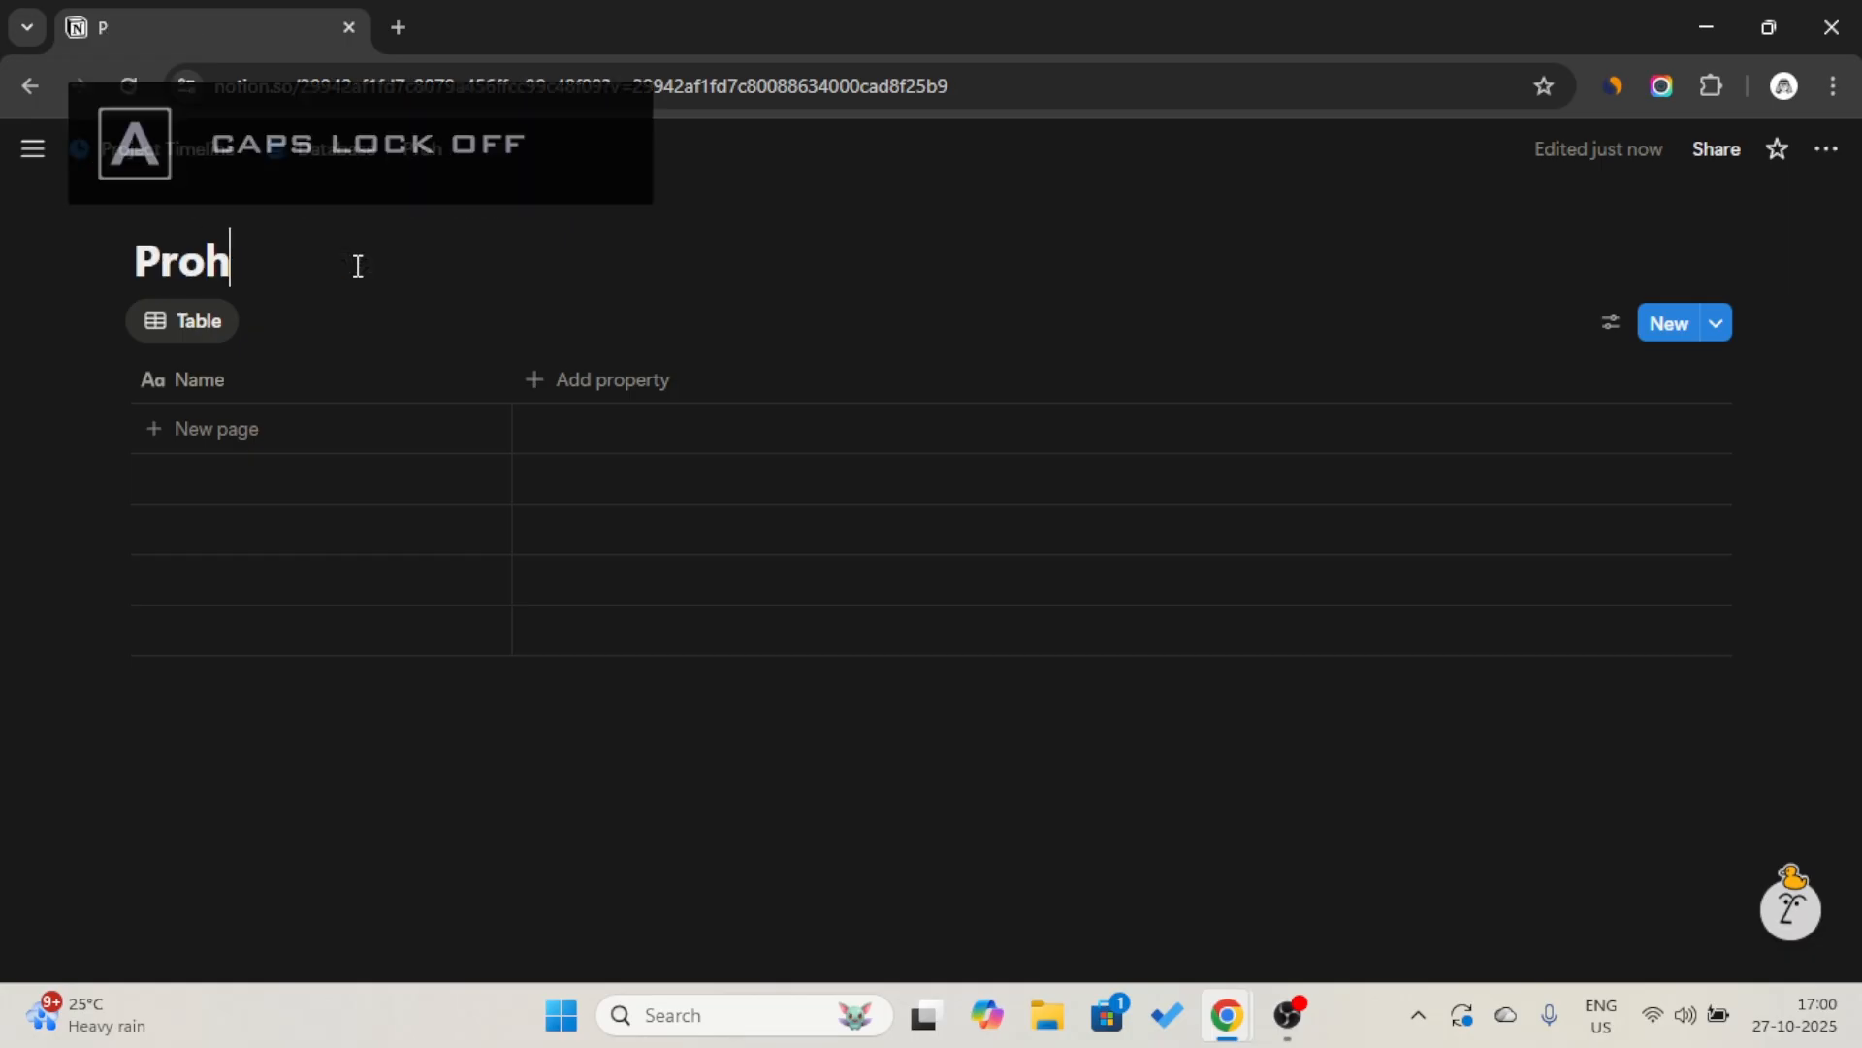
type("ject")
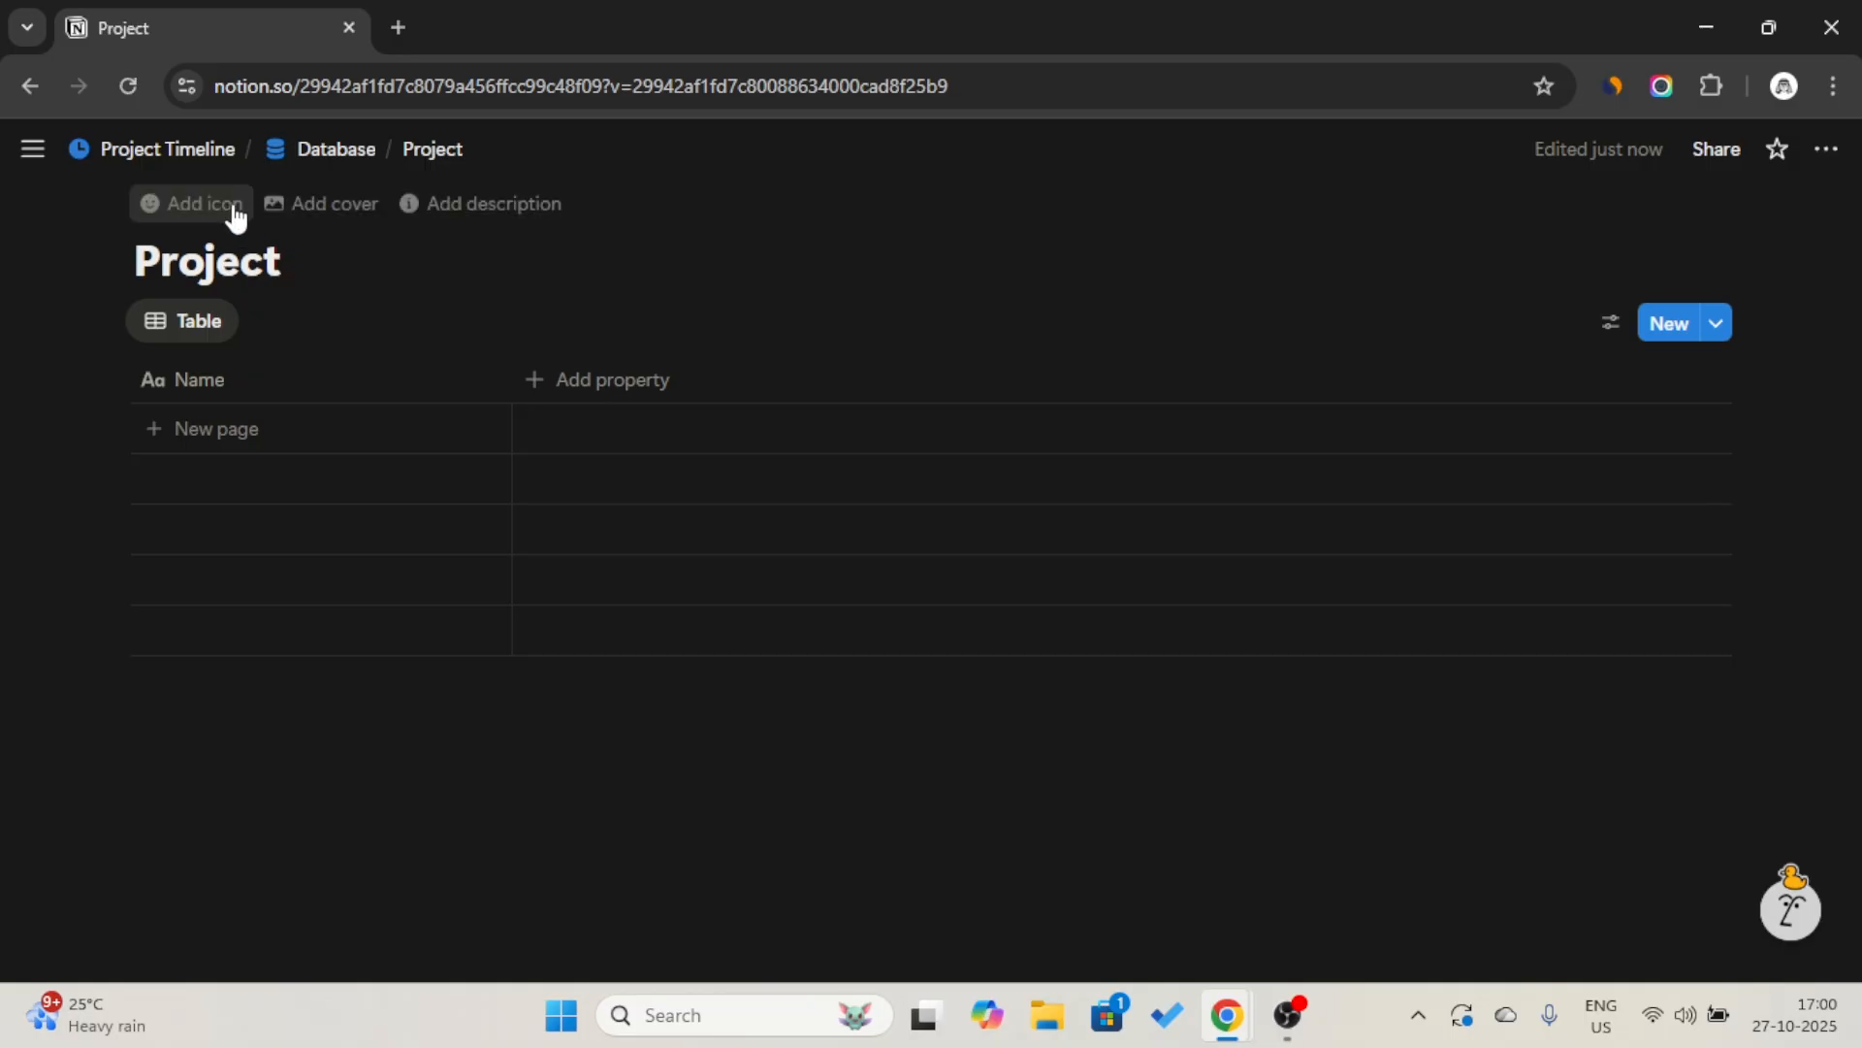
Give the Project database the blue folder icon found by filtering the icons for "file".
left_click(228, 207)
left_click(172, 258)
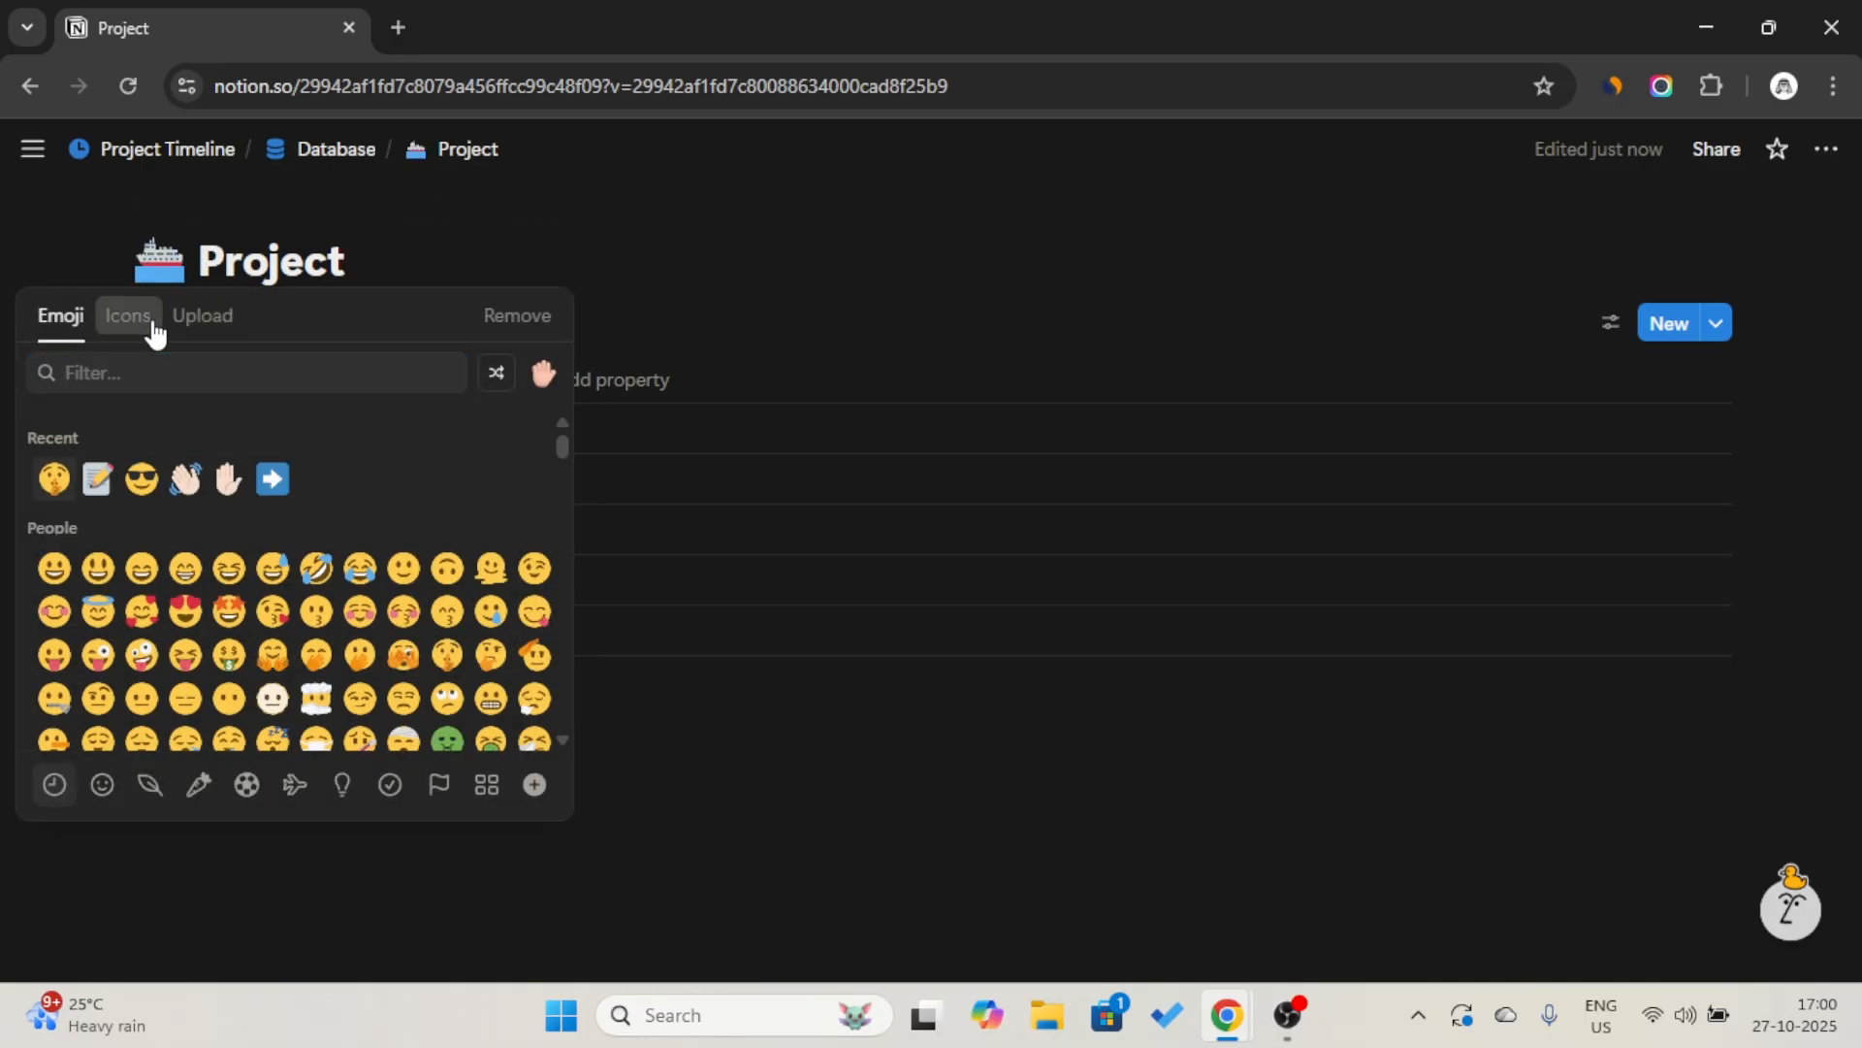
left_click(153, 333)
type("file")
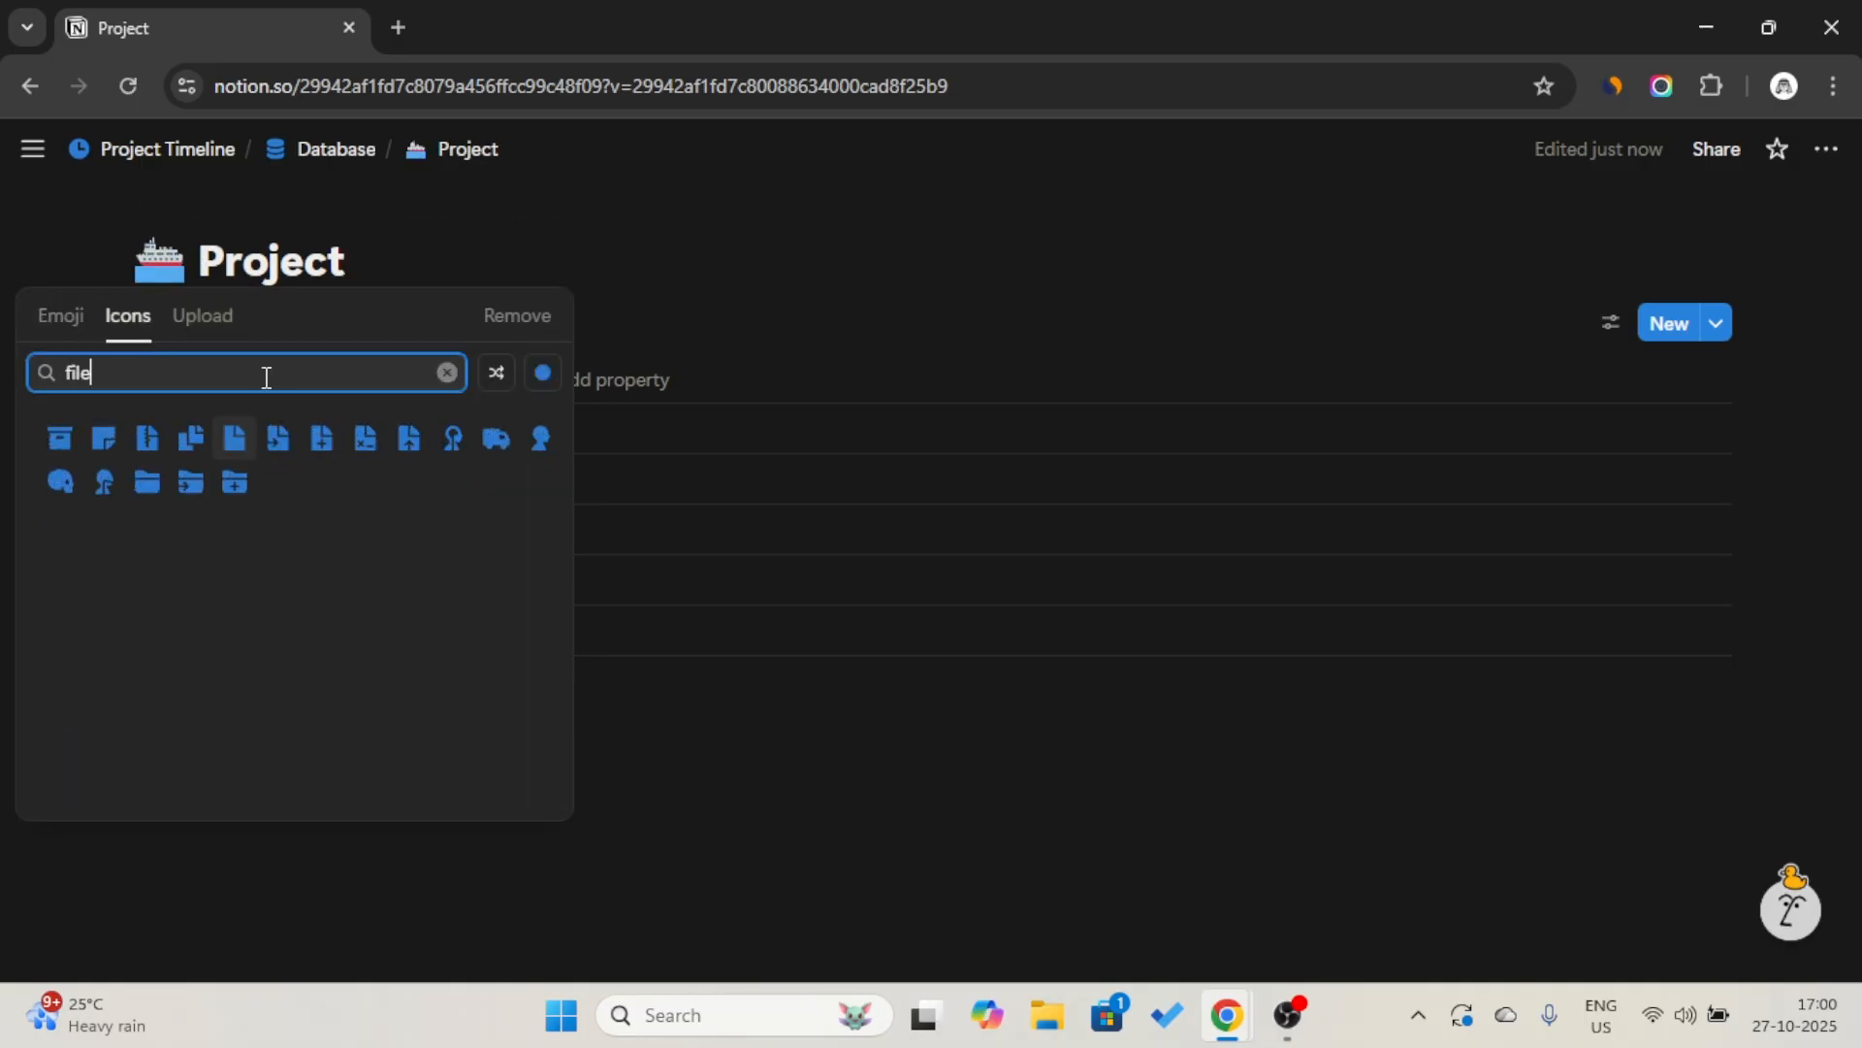
left_click(155, 493)
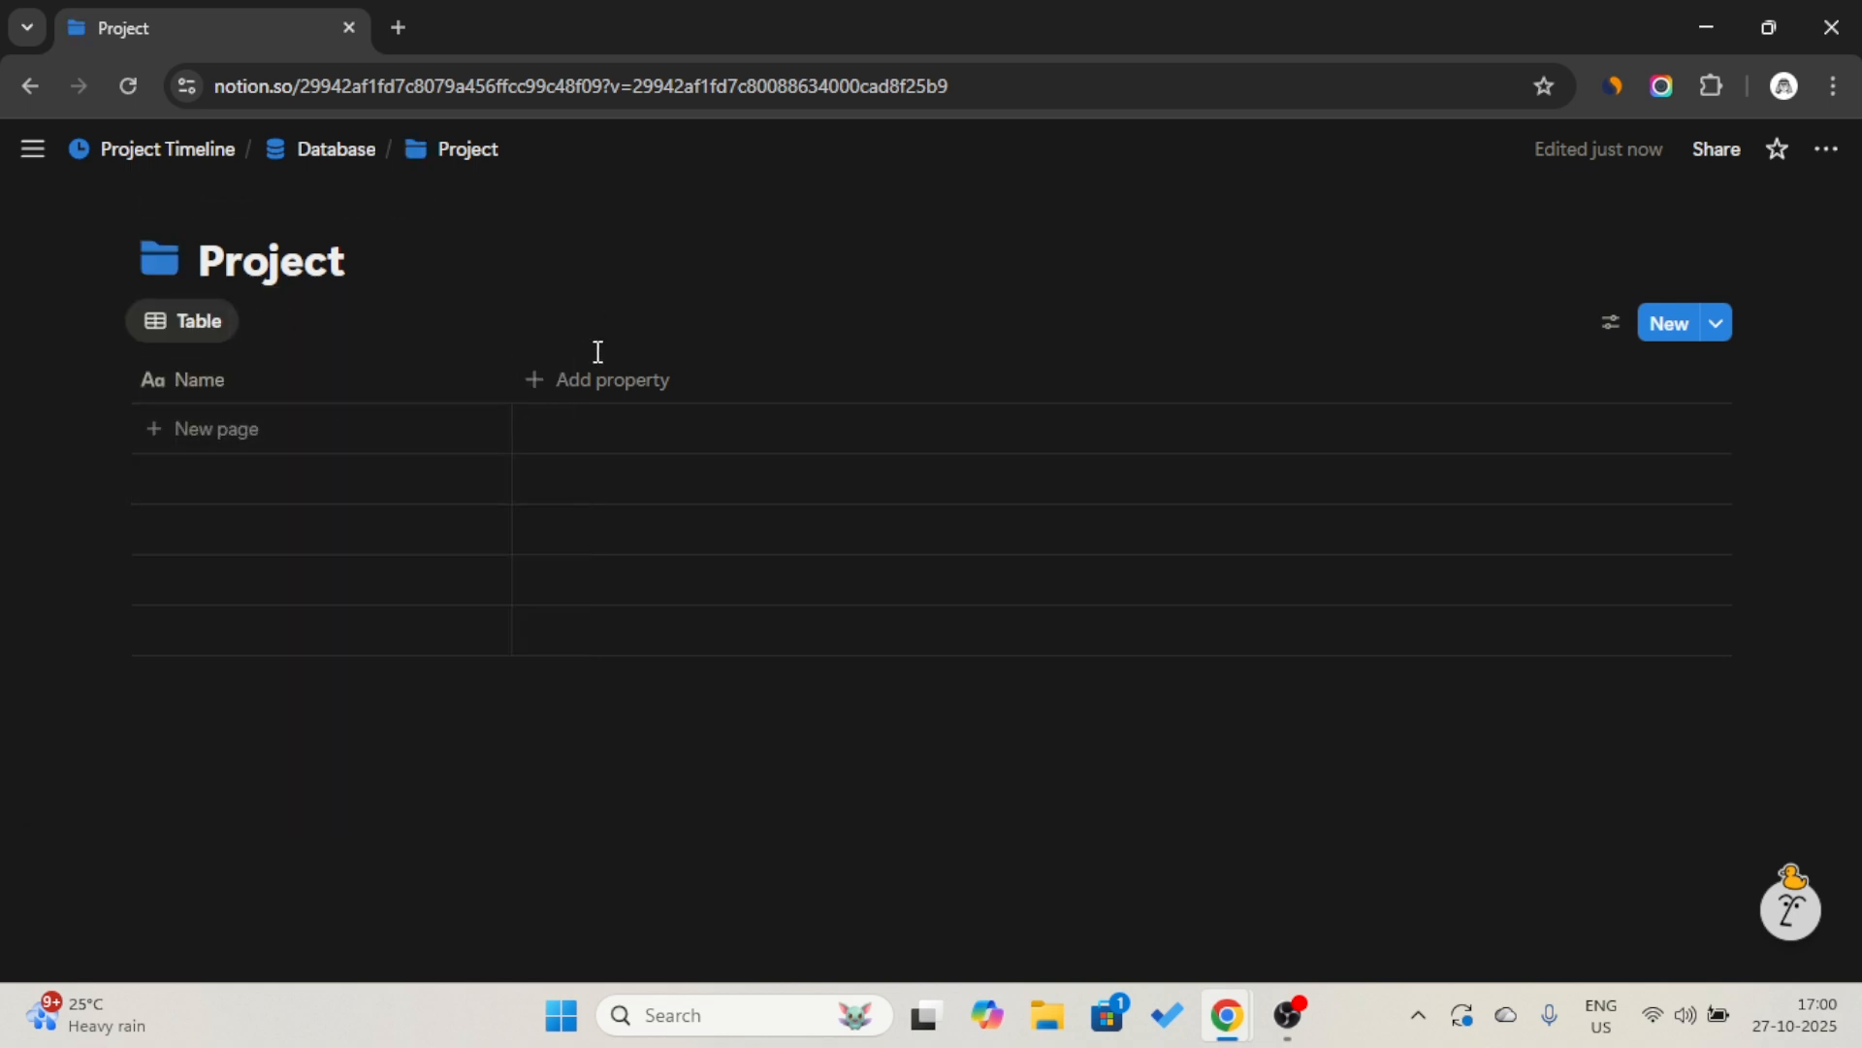
Add a Date property to the Project table and rename it "Timeline".
left_click(594, 388)
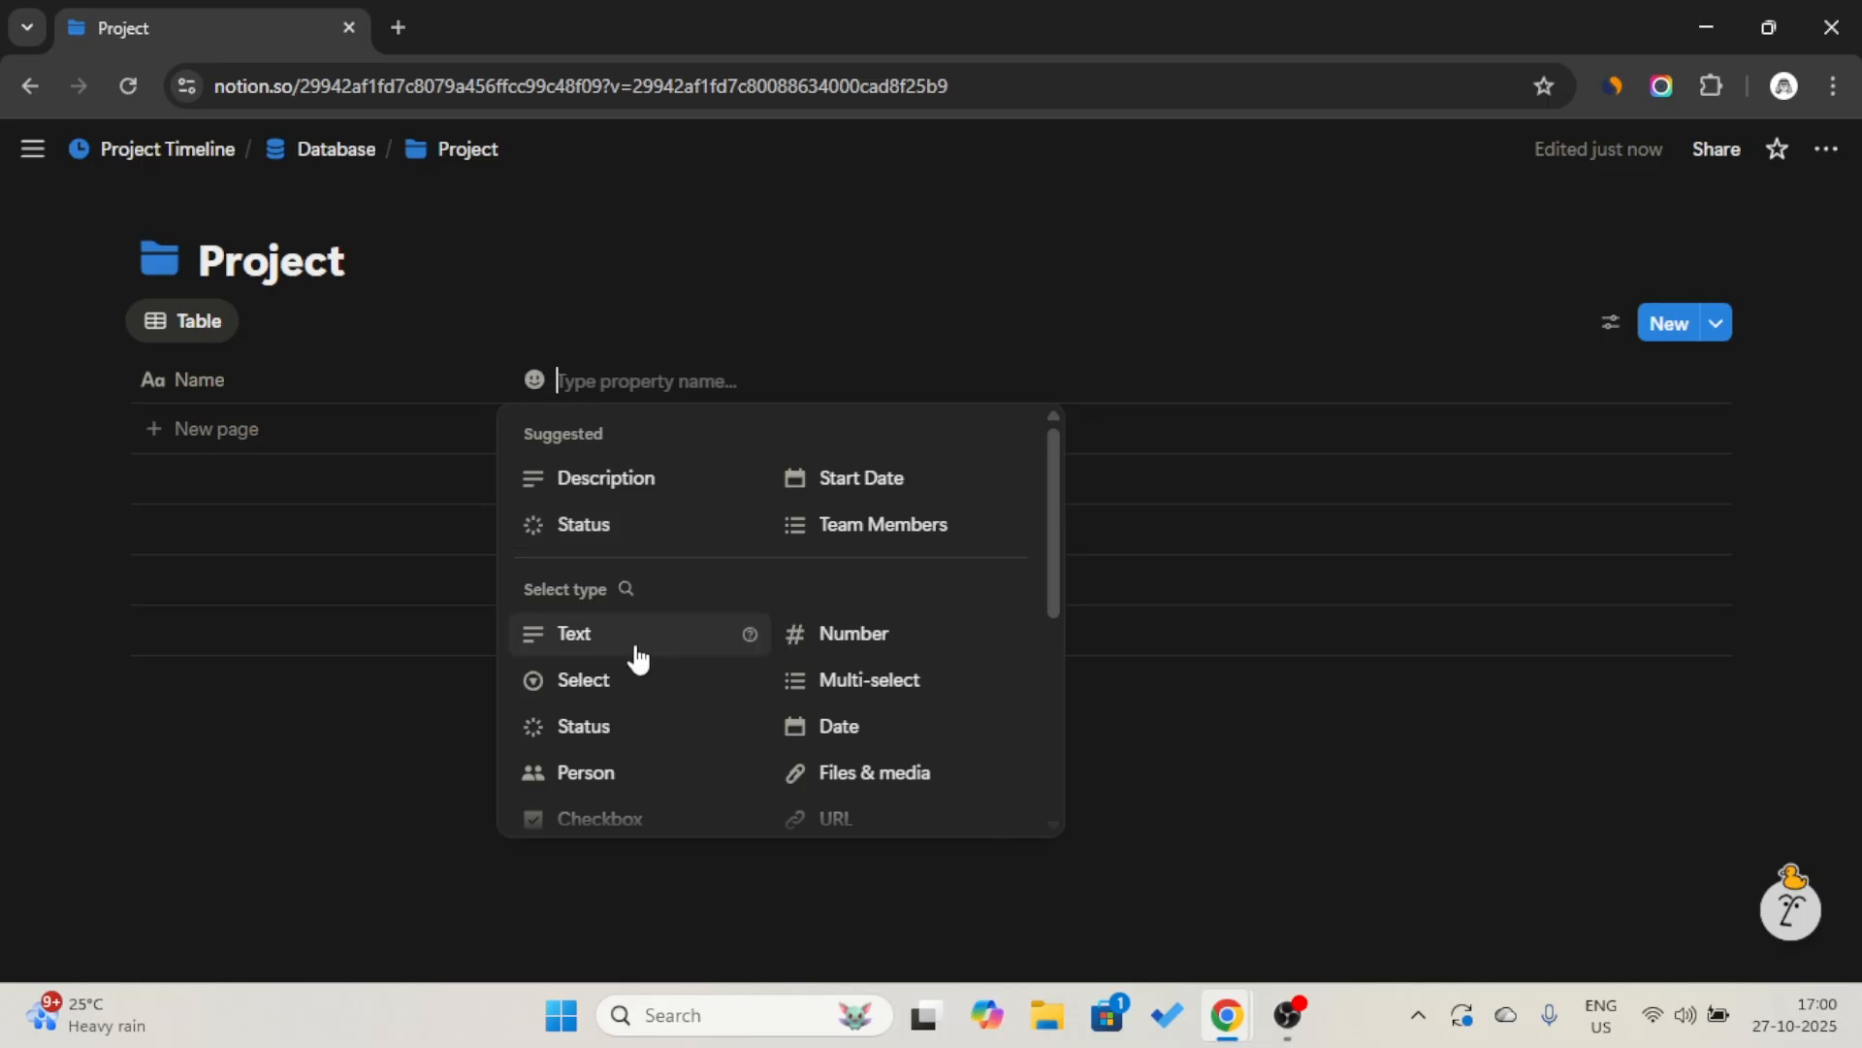
scroll(637, 650, "down", 1)
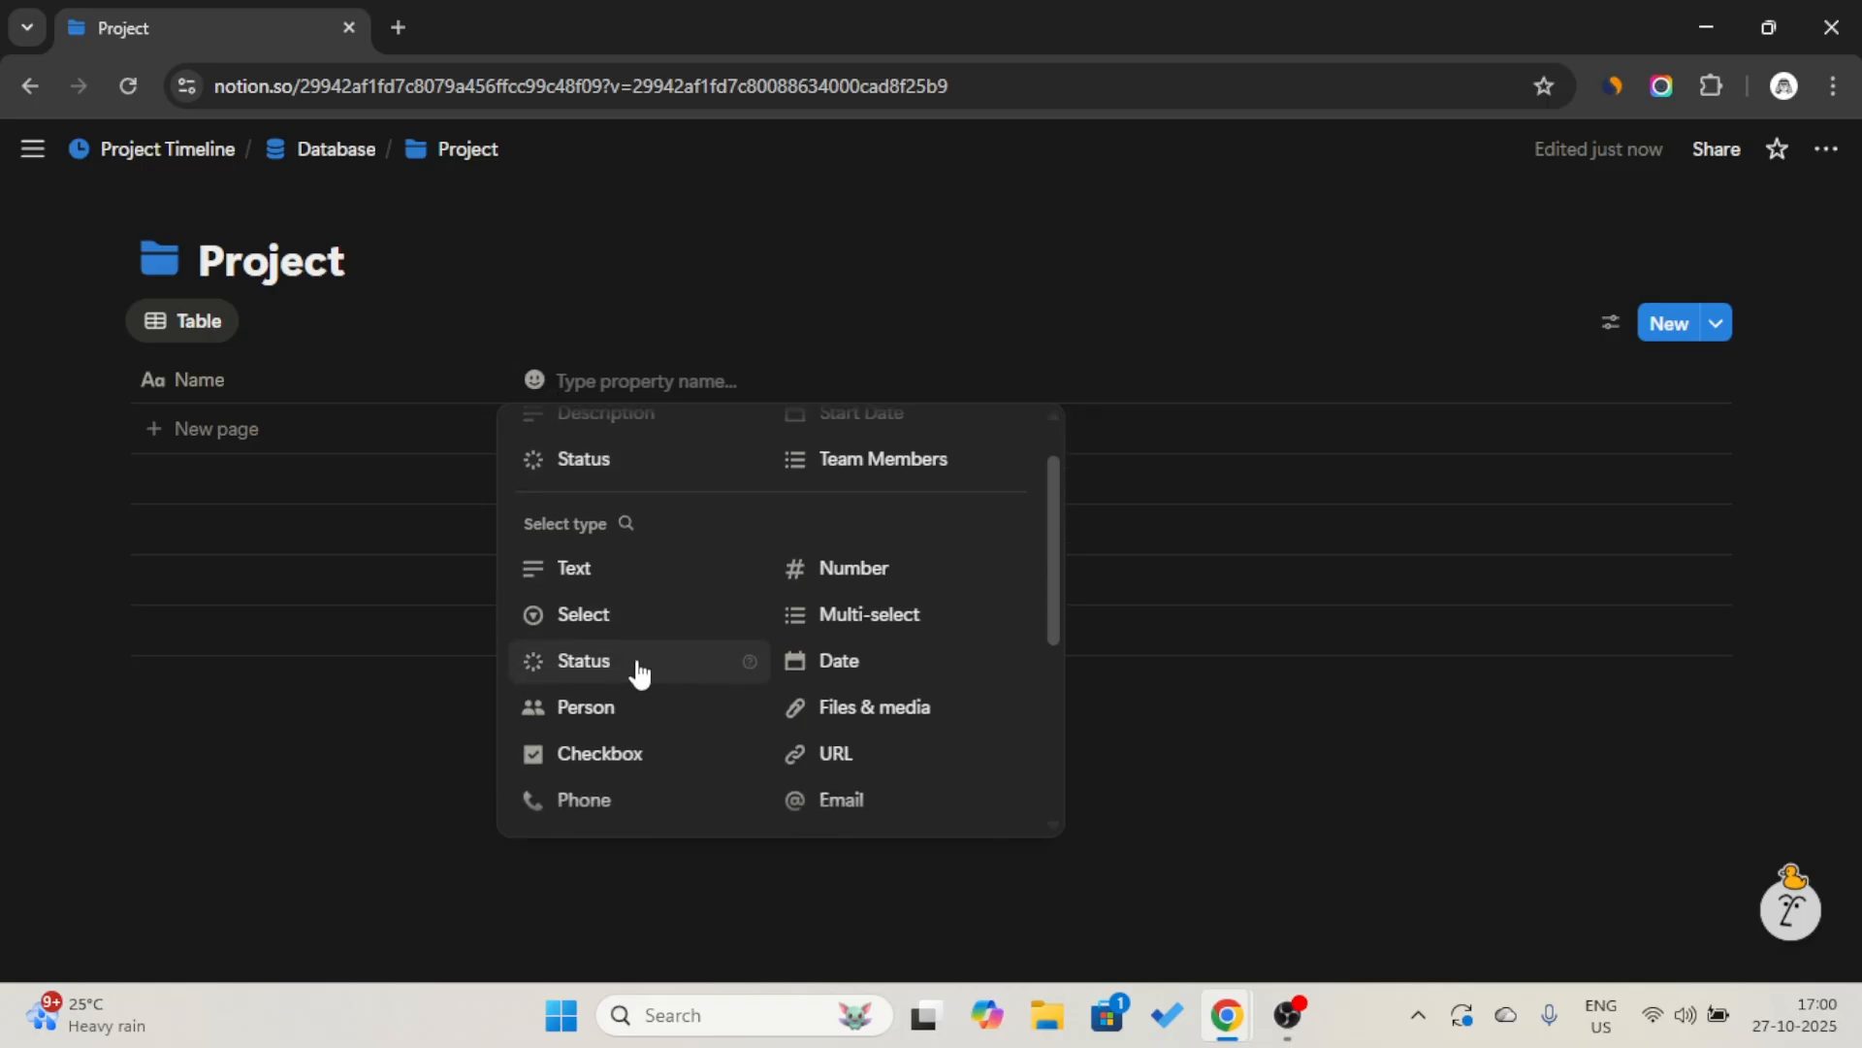
left_click(840, 652)
left_click(594, 380)
left_click(632, 395)
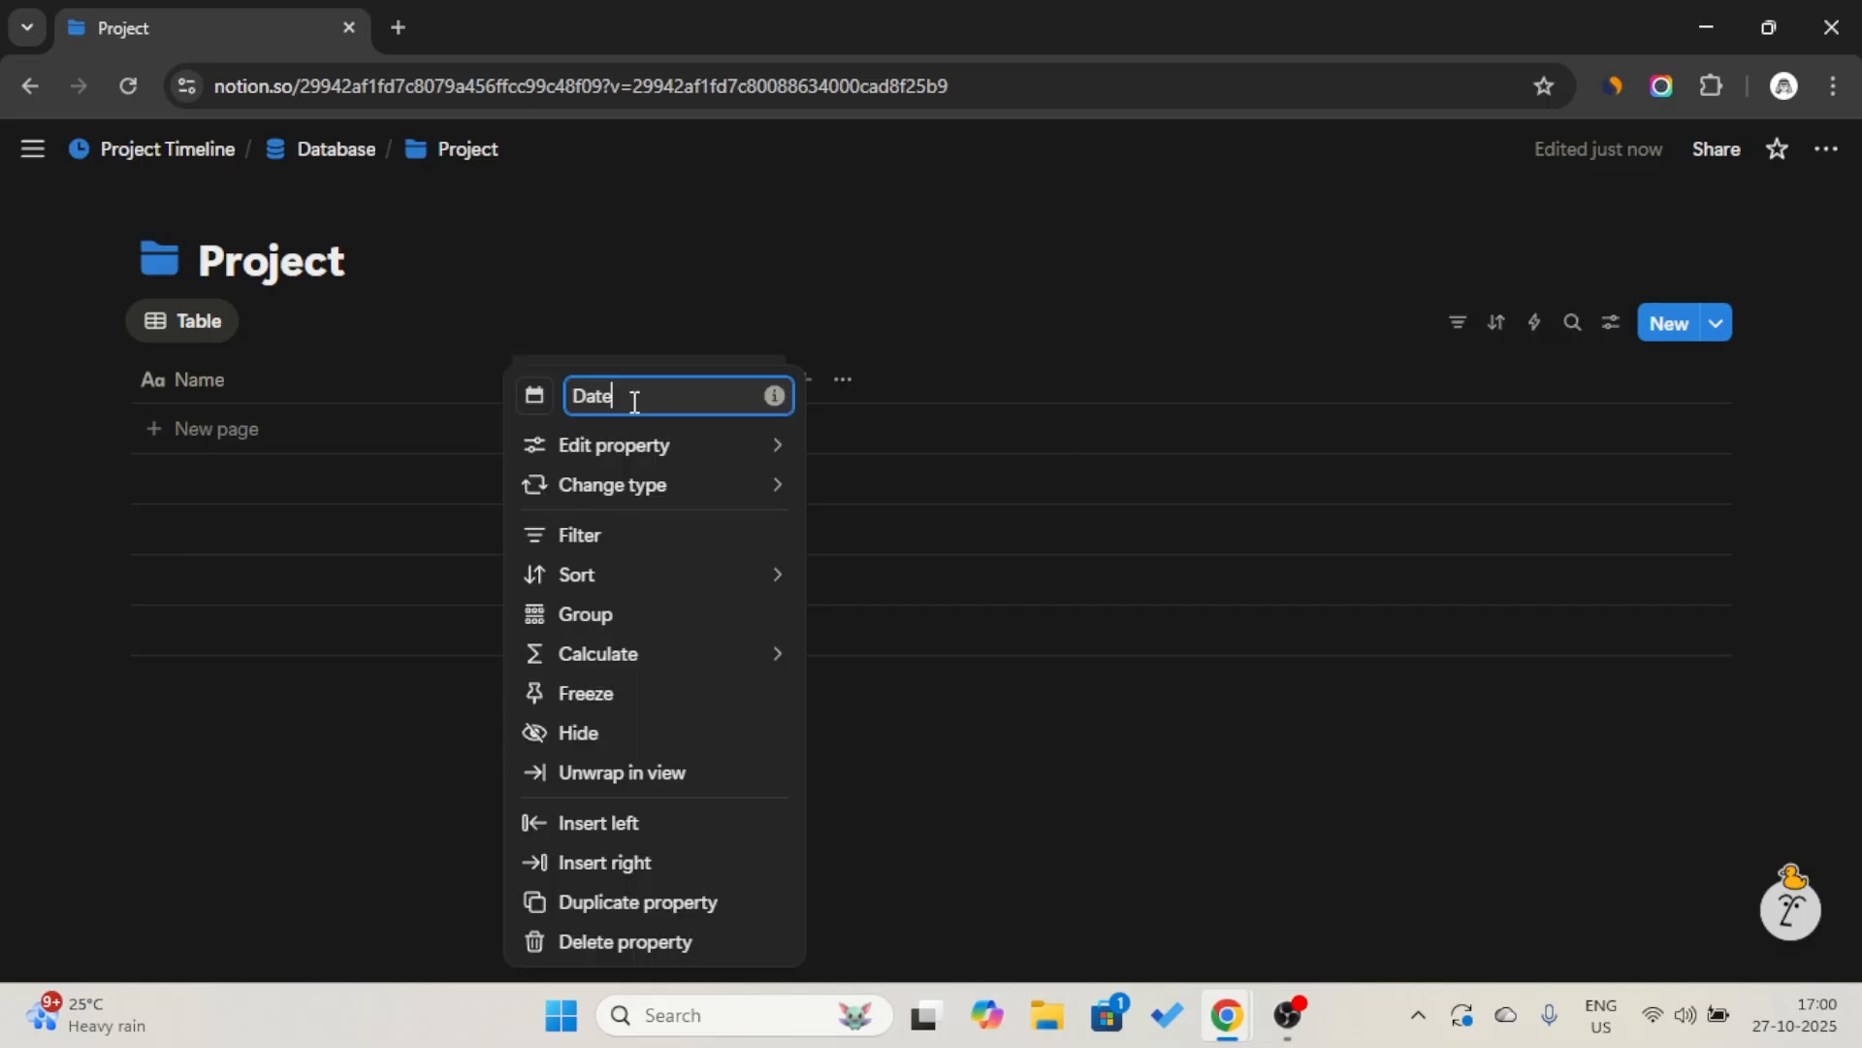
key("ctrl+a")
key("Caps_Lock")
type("T")
key("Caps_Lock")
type("i")
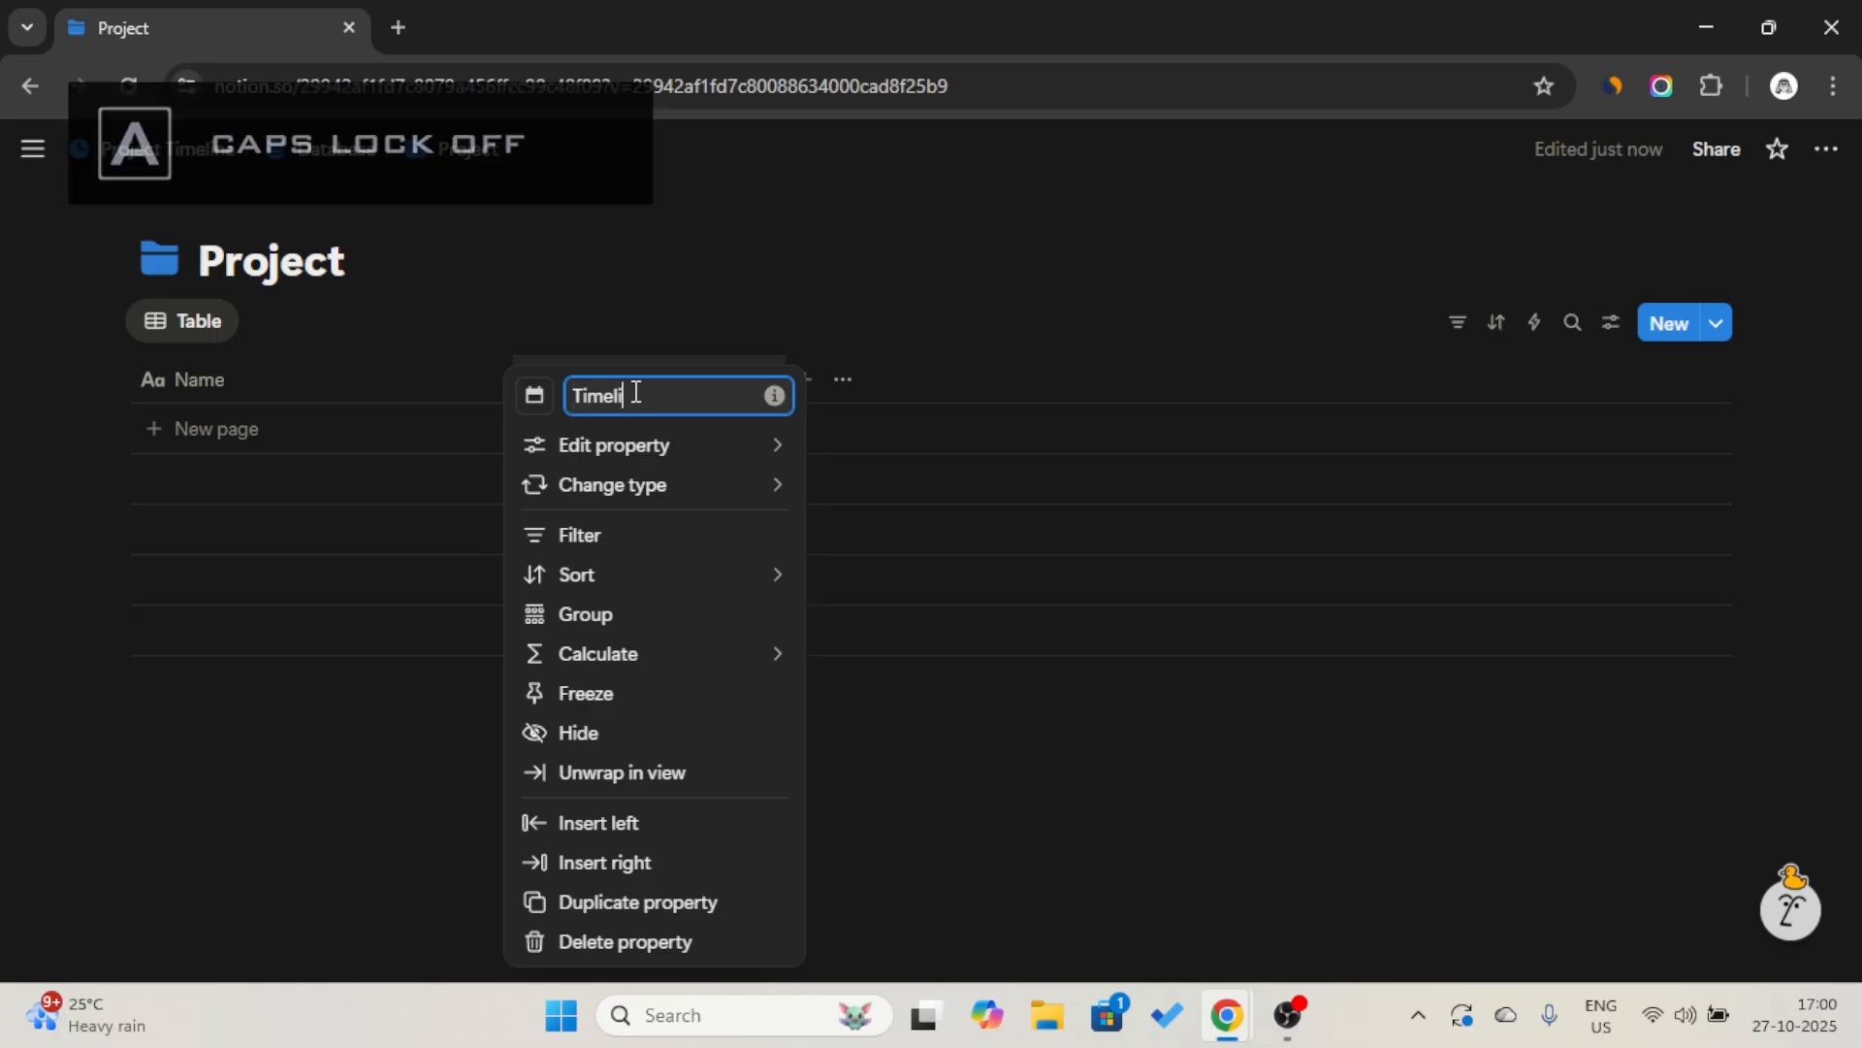
key("Return")
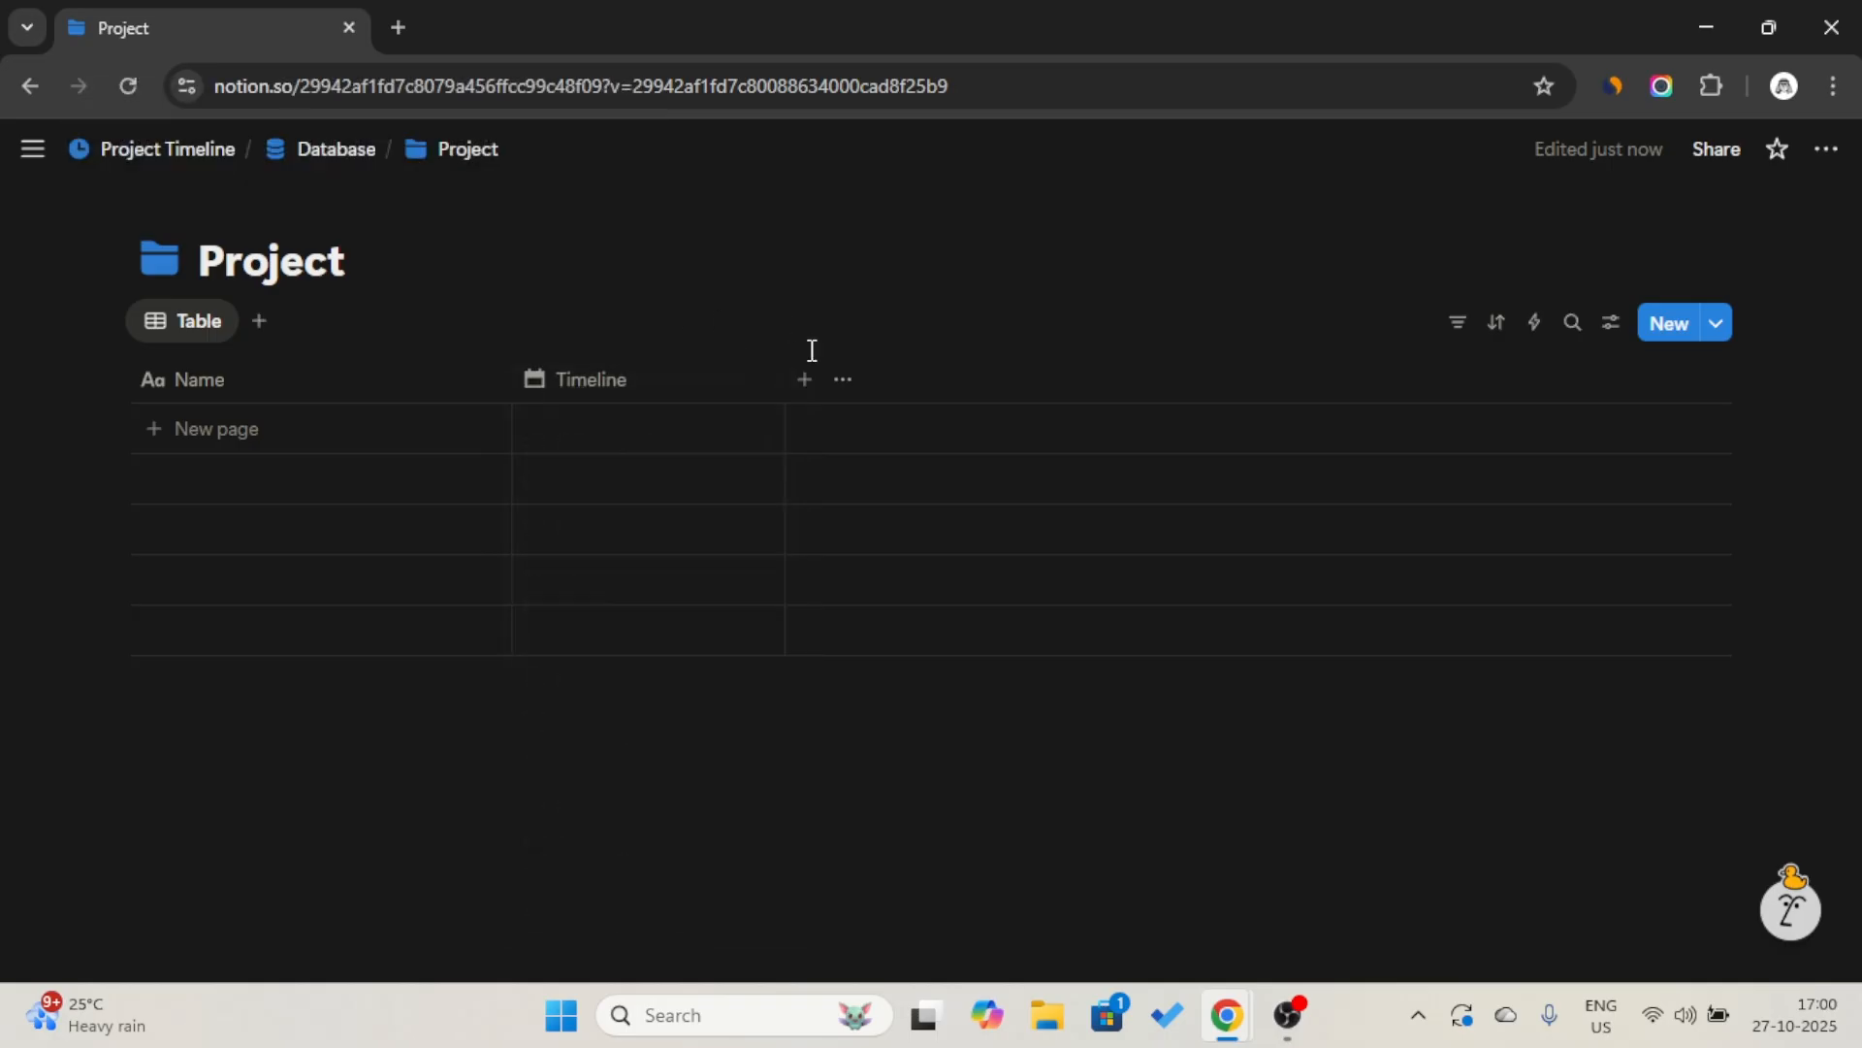
Add the suggested Status property after Timeline and open its editing options to show the status groups.
left_click(805, 378)
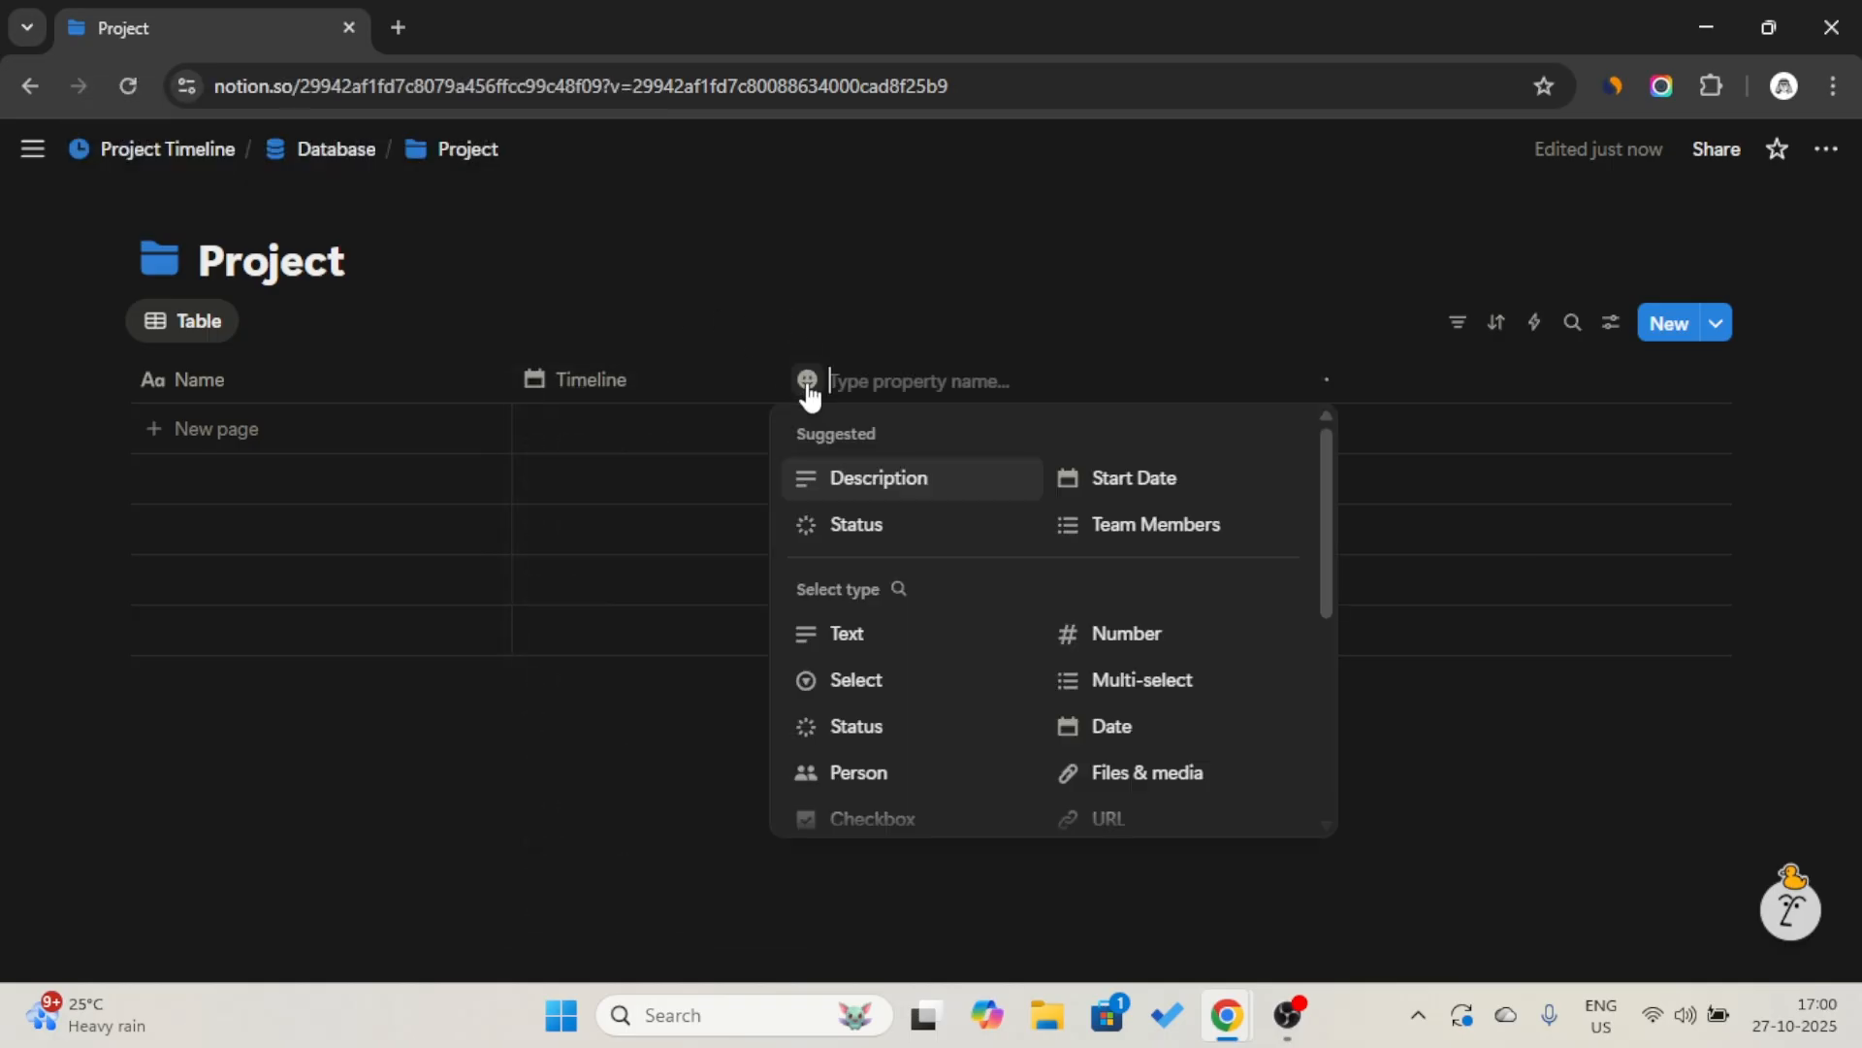
left_click(886, 526)
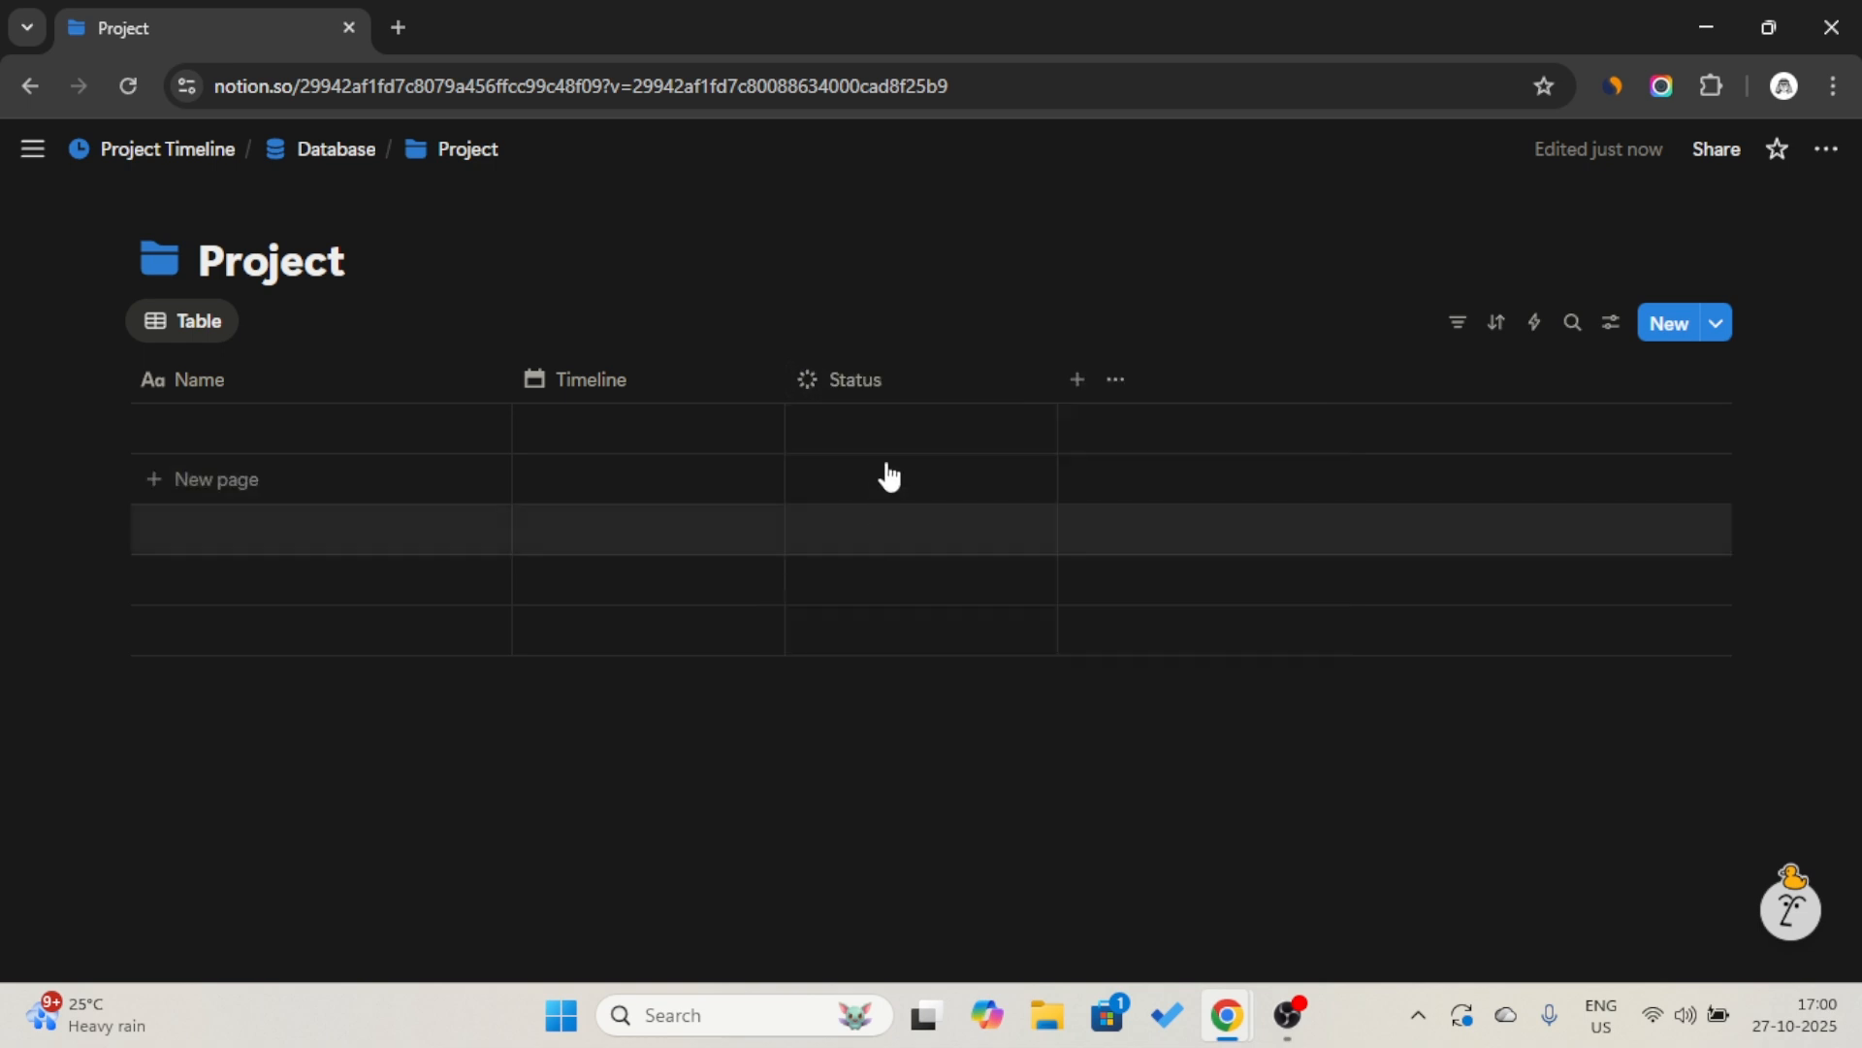
left_click(889, 399)
mouse_move(828, 462)
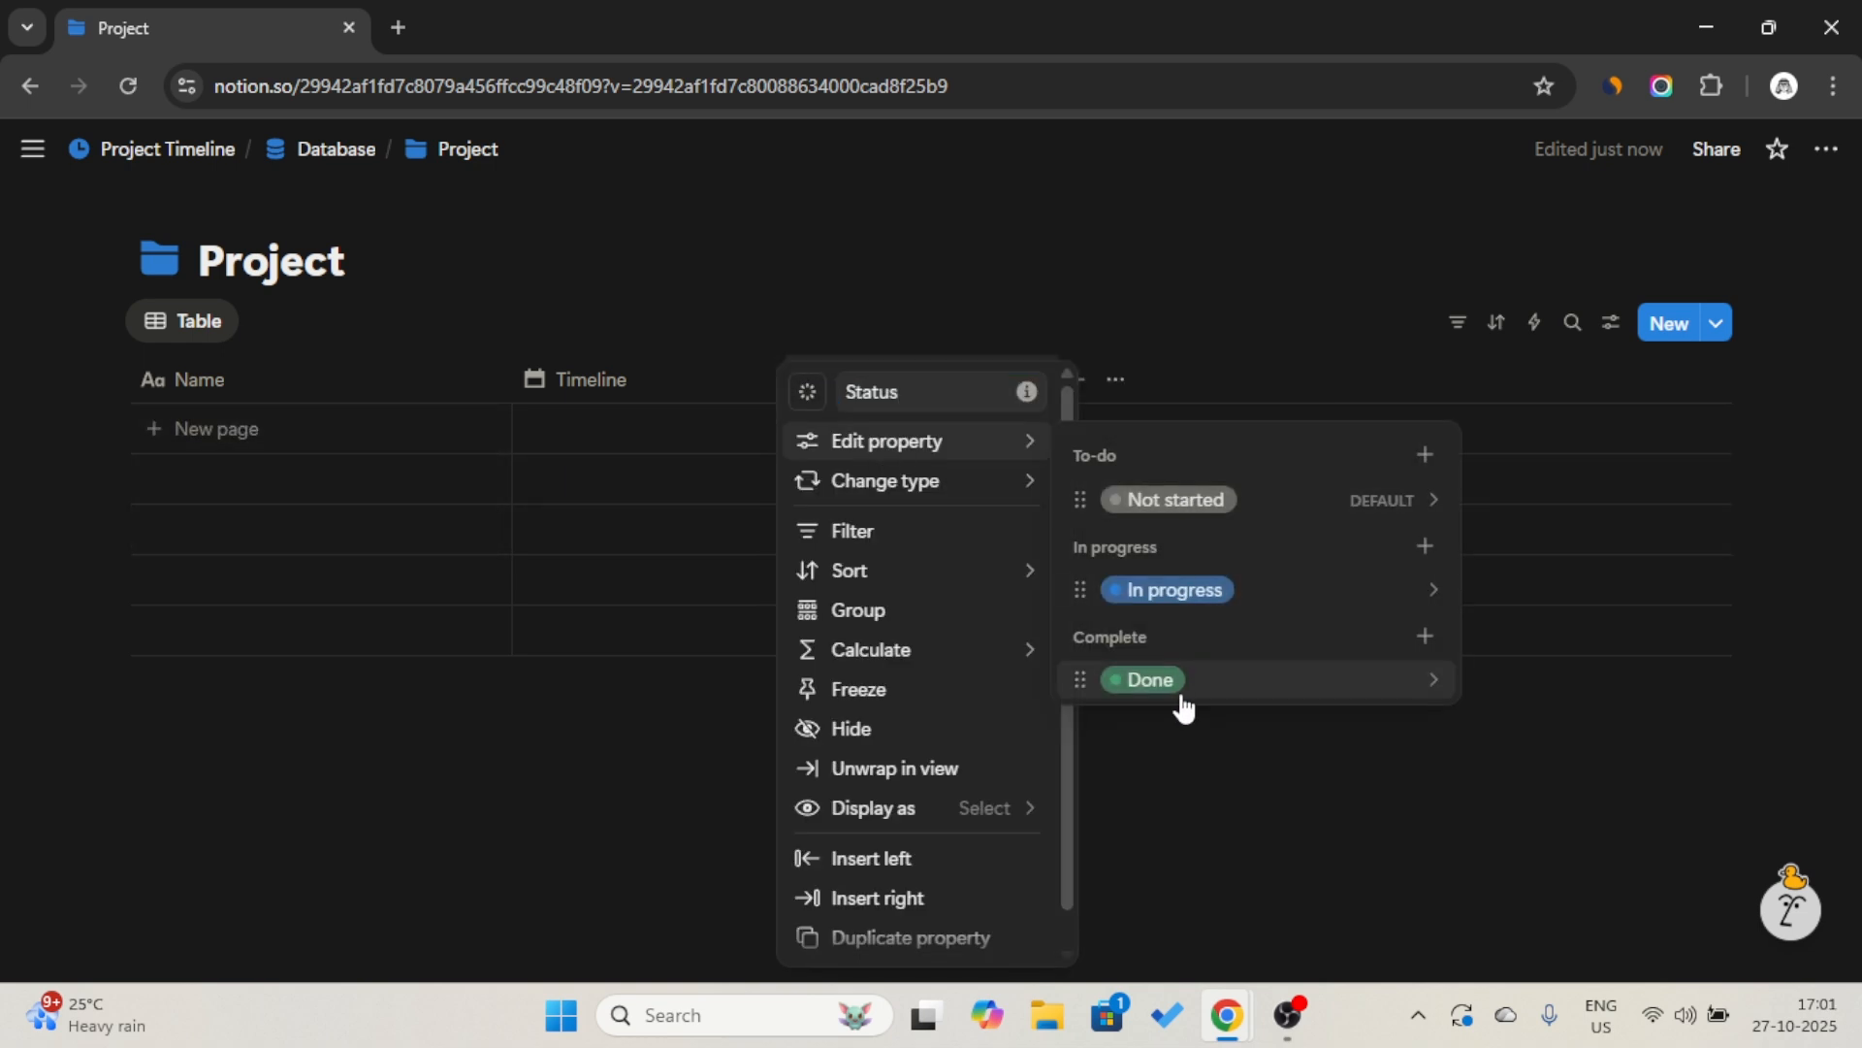
Add a Select property to the Project table, placed directly before Timeline, and name it "Priority".
left_click(1098, 333)
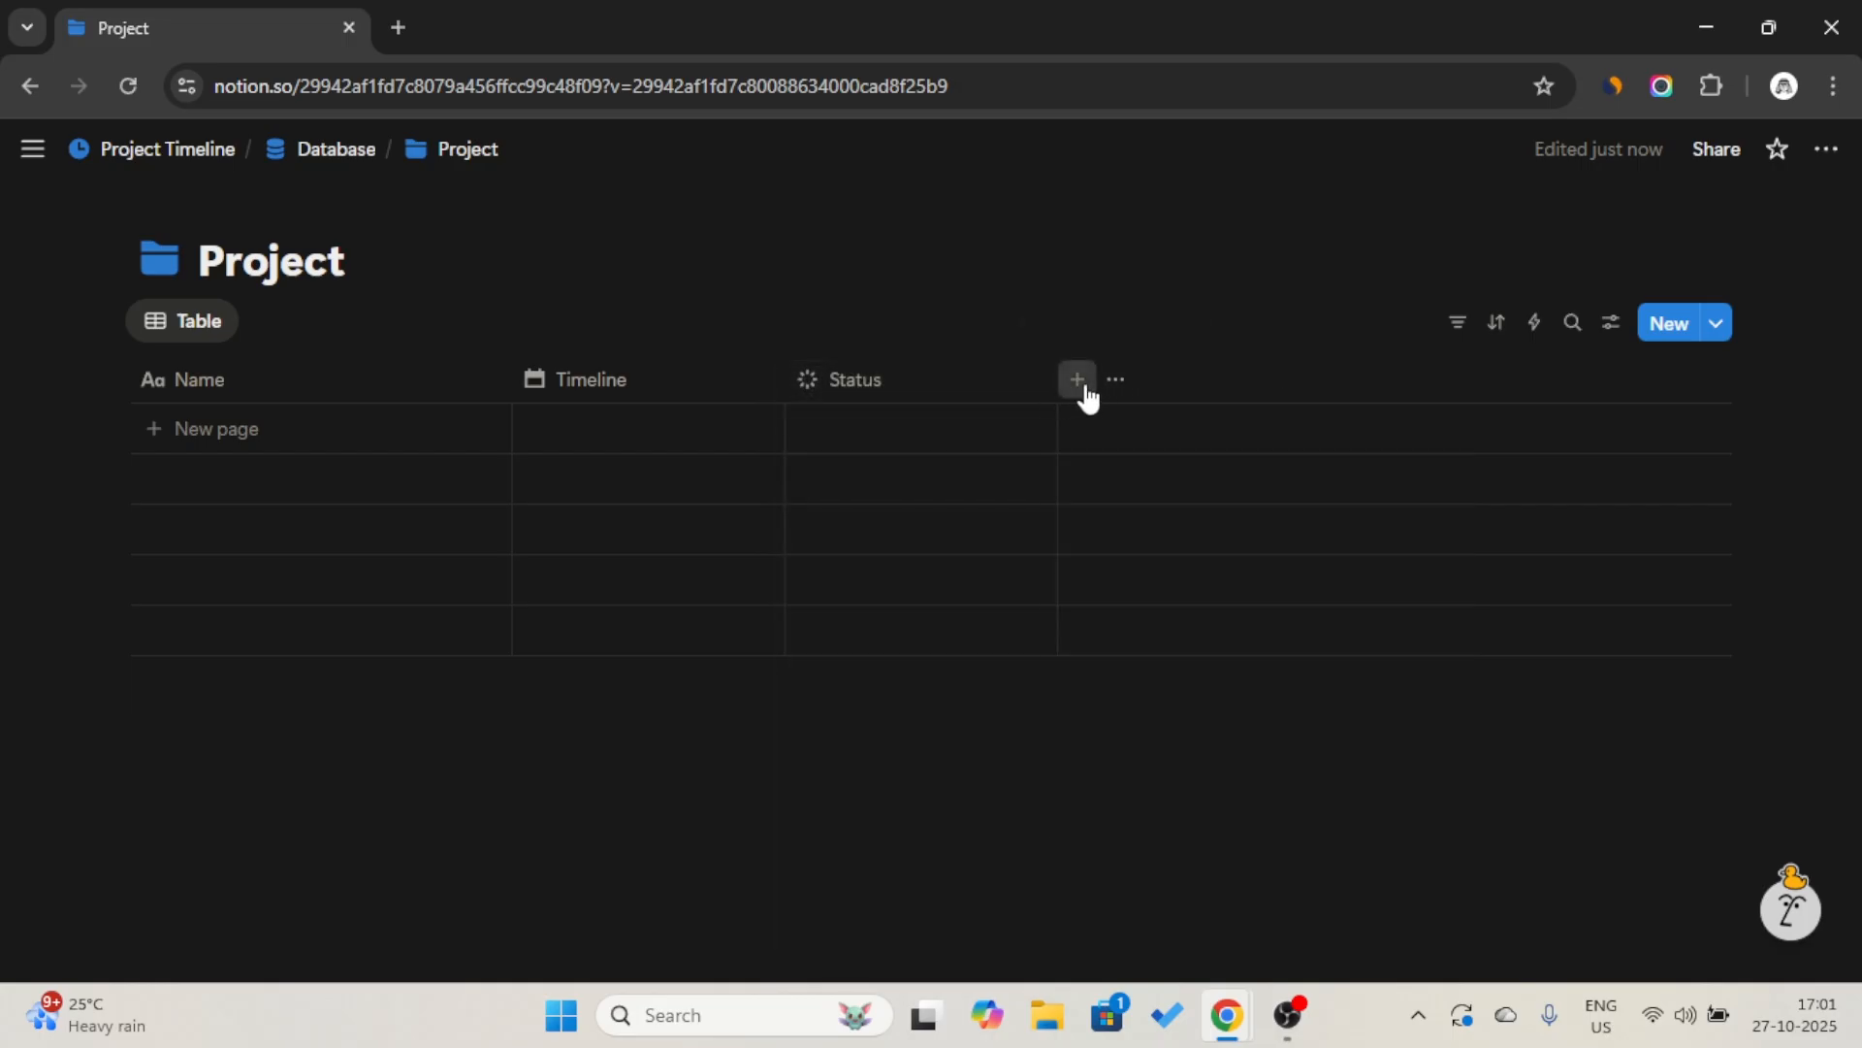
left_click(1079, 382)
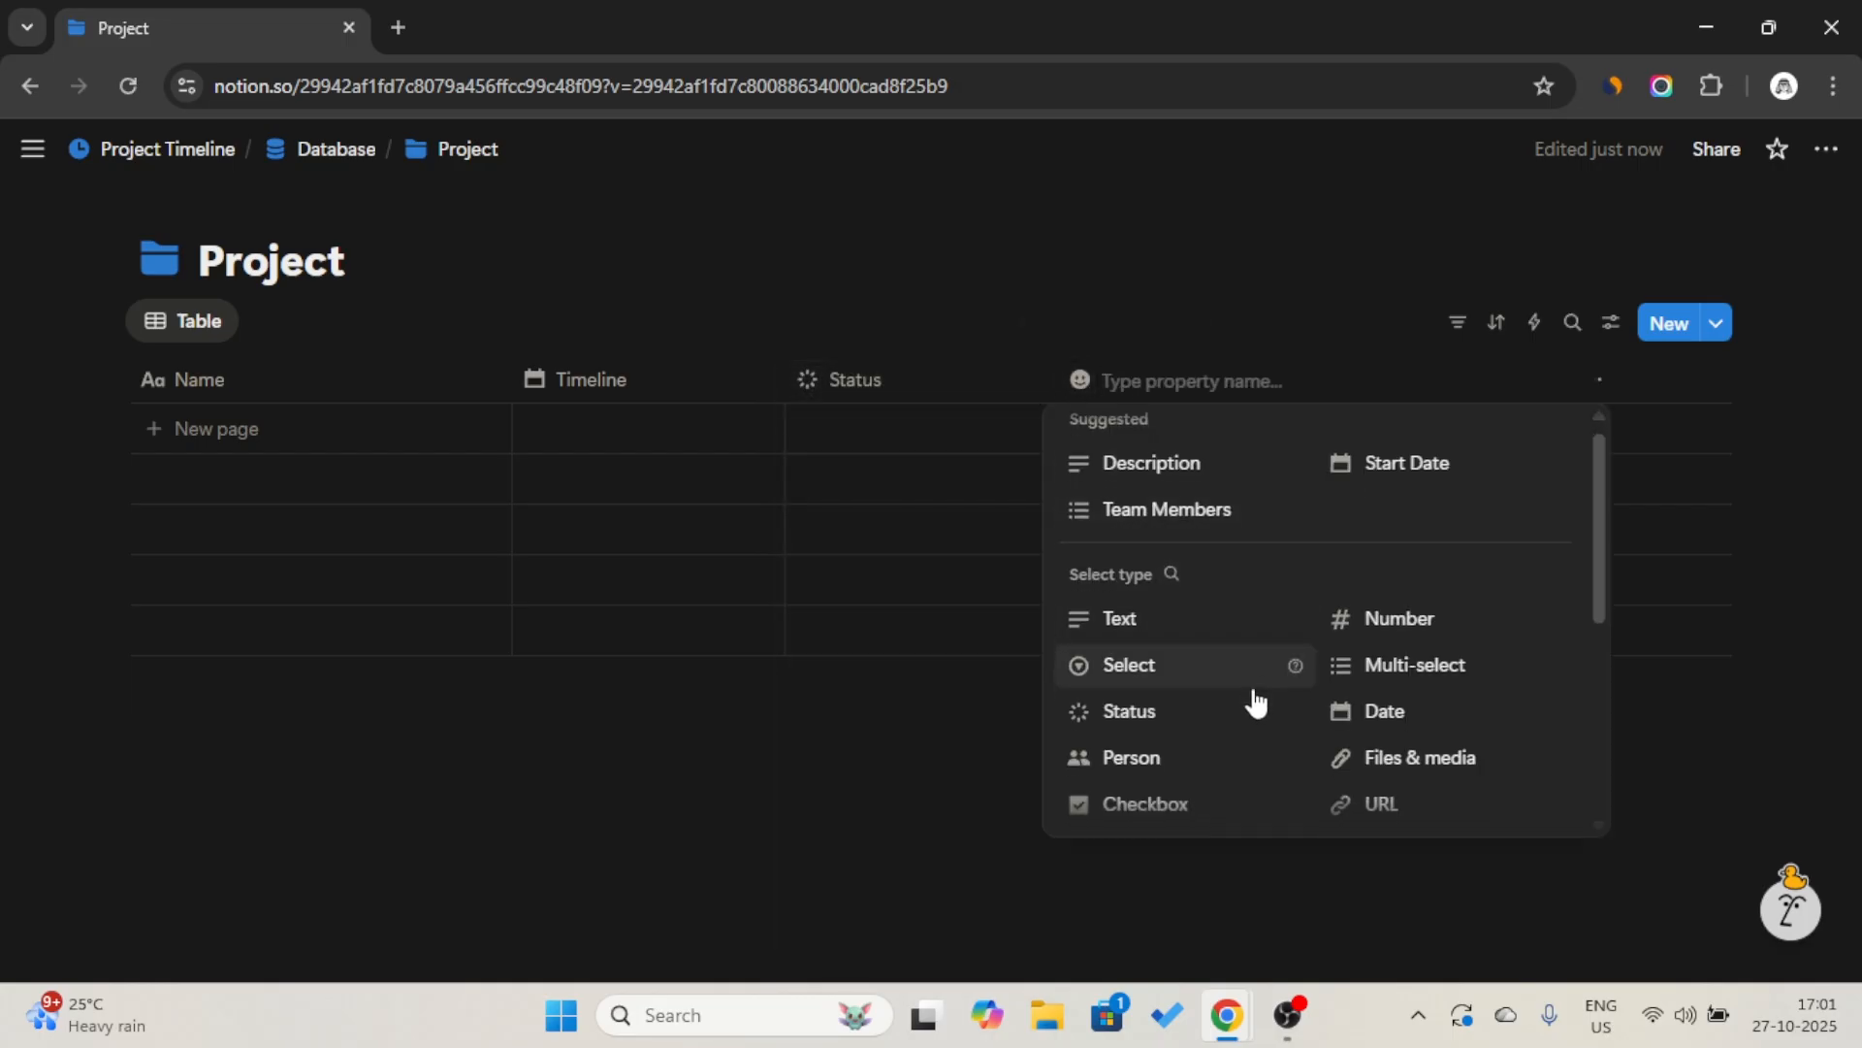
scroll(1261, 698, "down", 2)
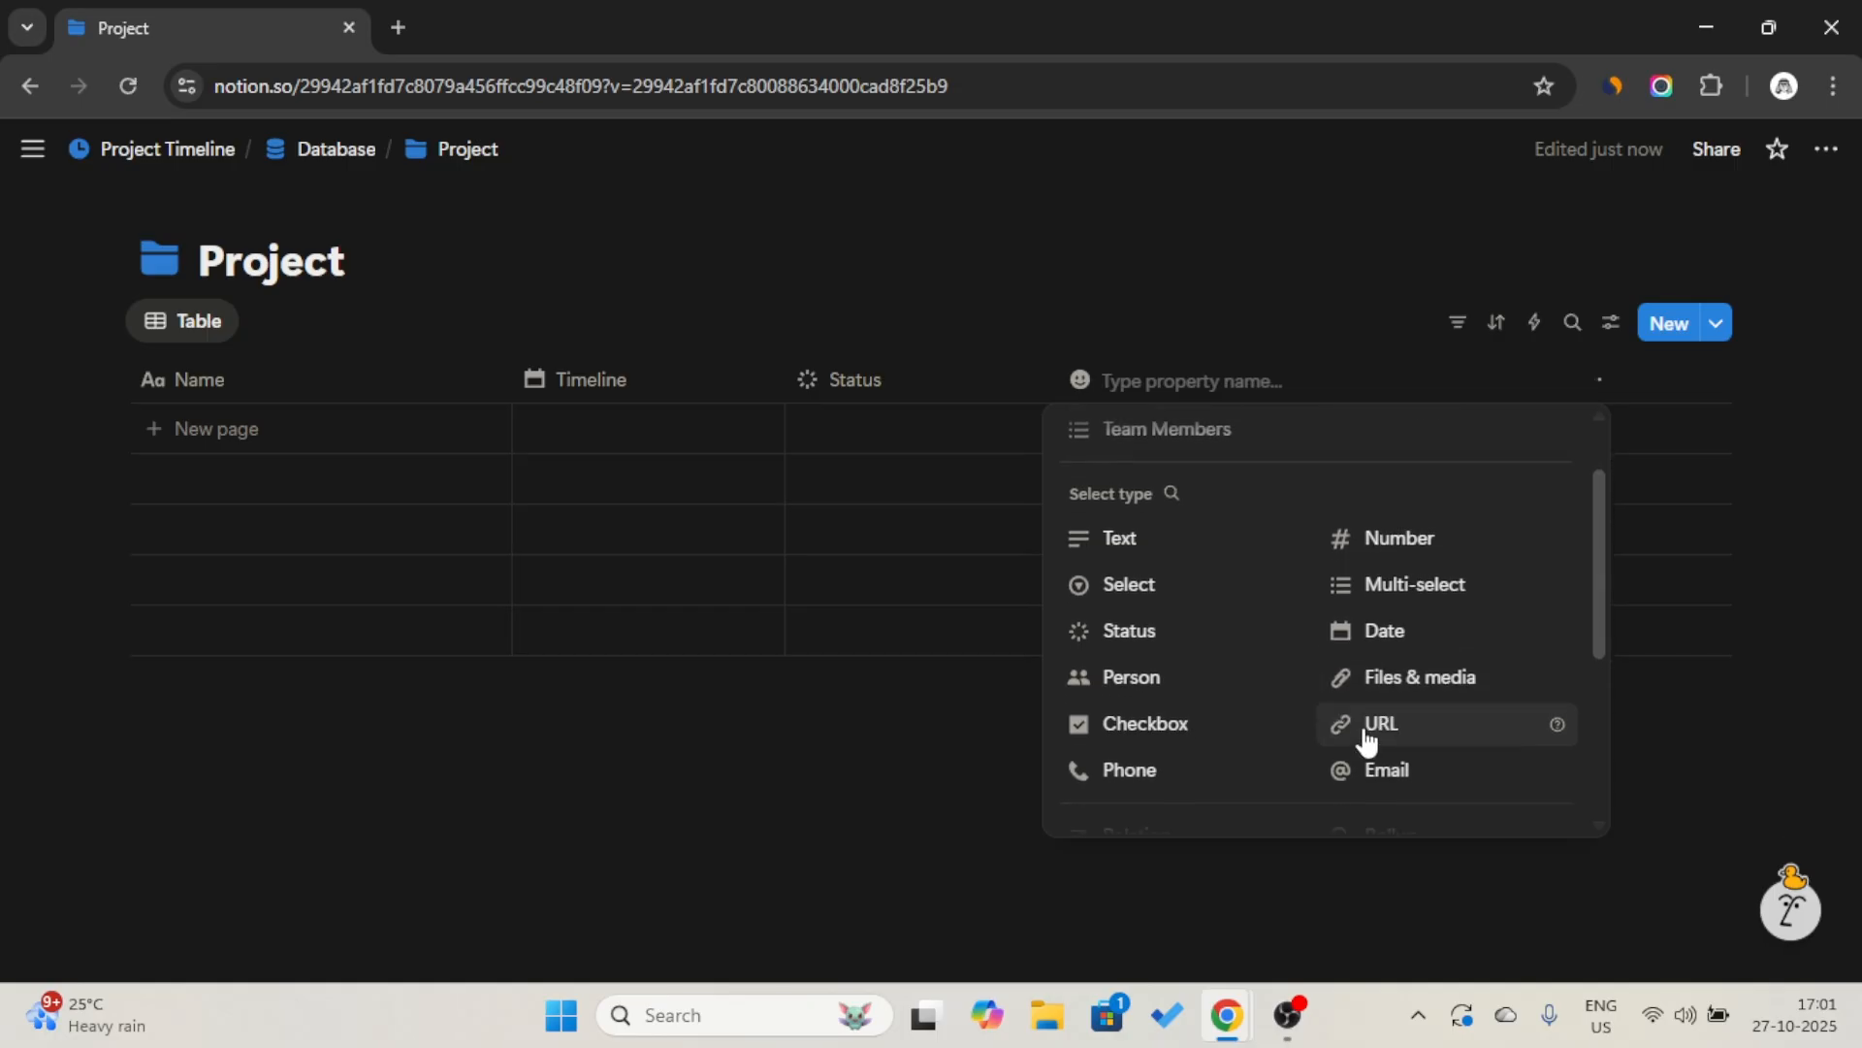
scroll(1248, 733, "down", 1)
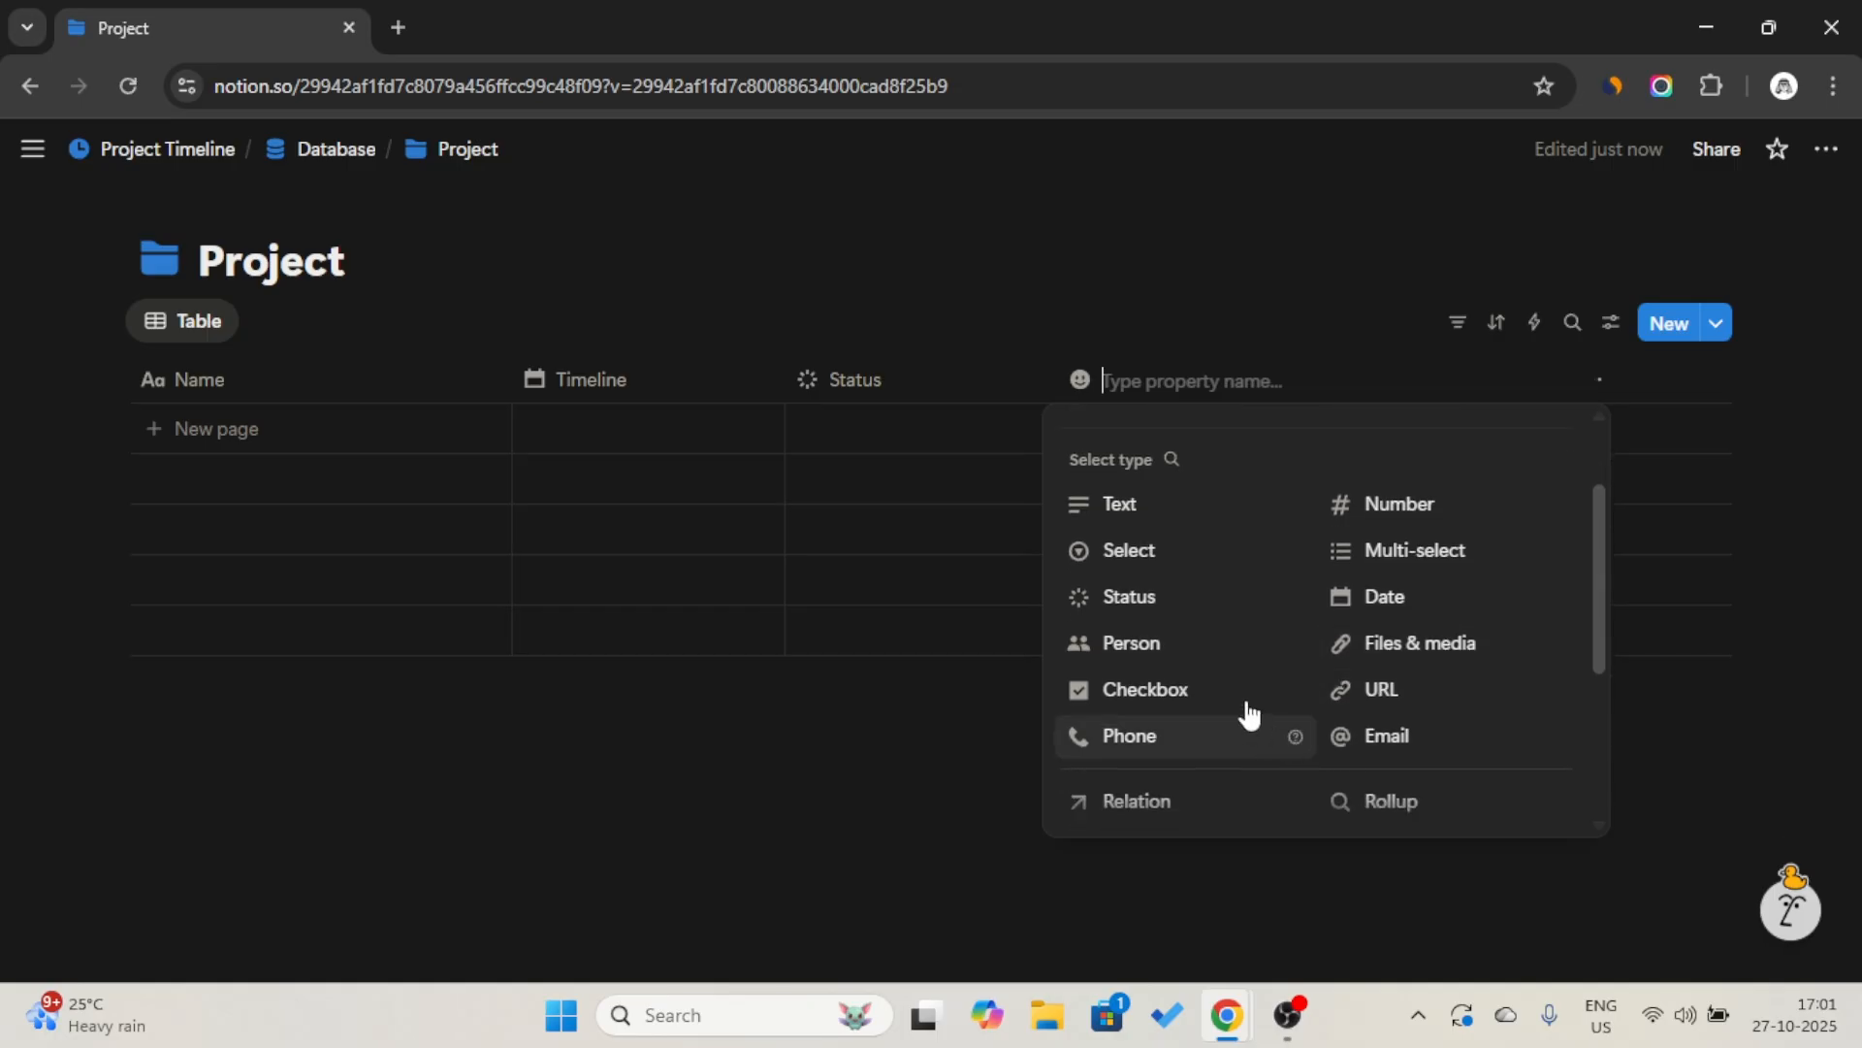
left_click(1194, 559)
left_click_drag(1155, 386, 599, 386)
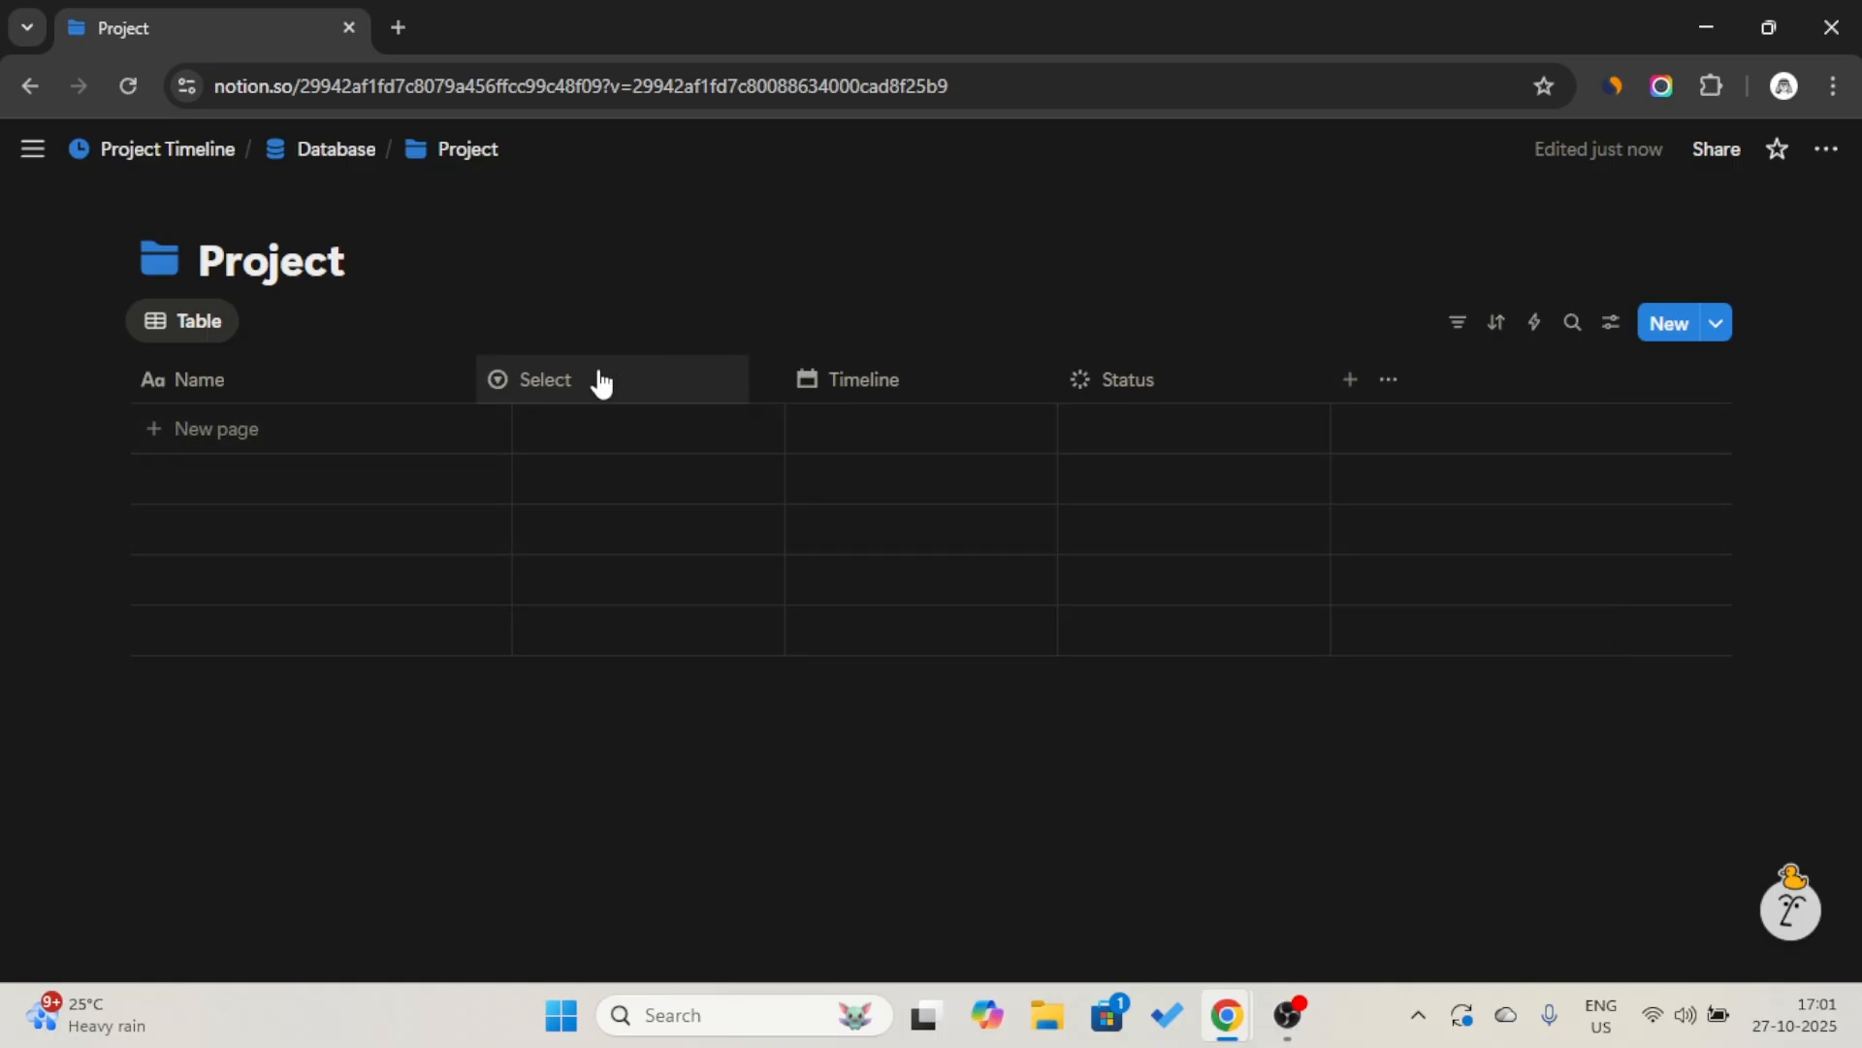
left_click(634, 380)
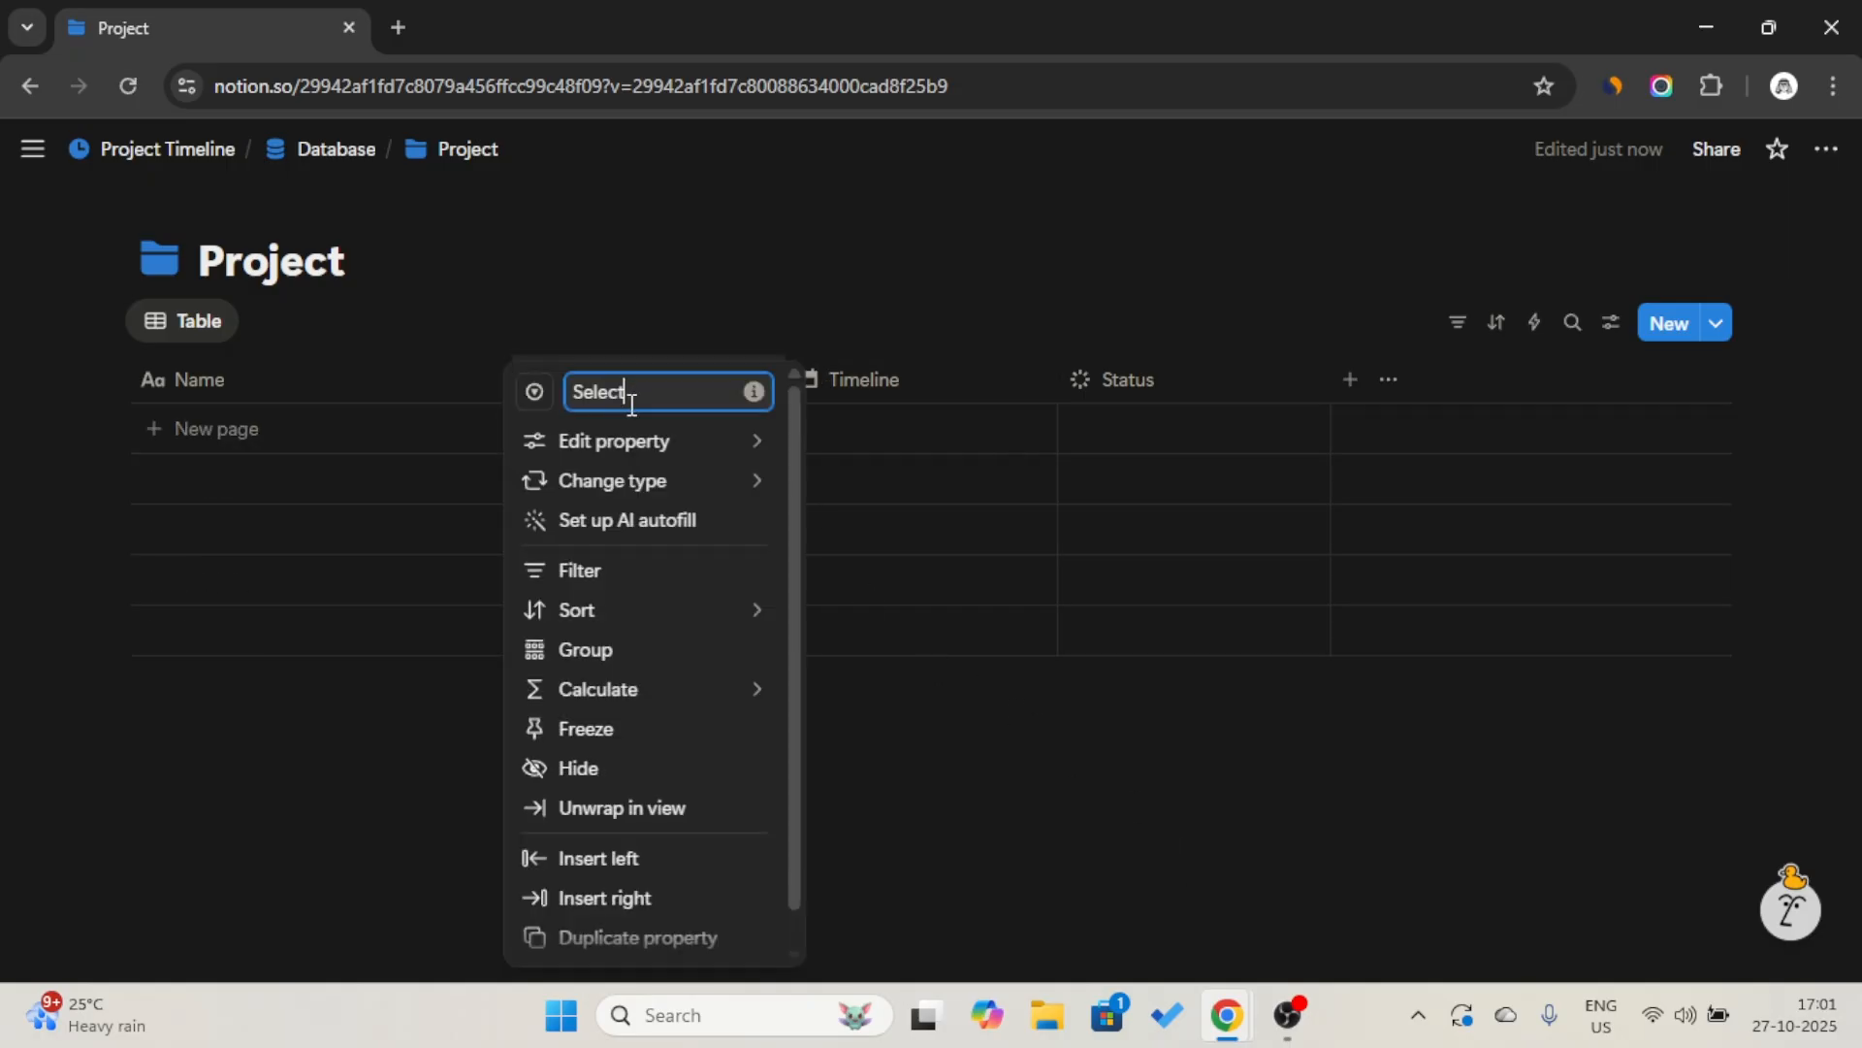
double_click(631, 392)
type("Priority")
Create the options "High", "Medium" and "Low" for the Priority property.
left_click(579, 438)
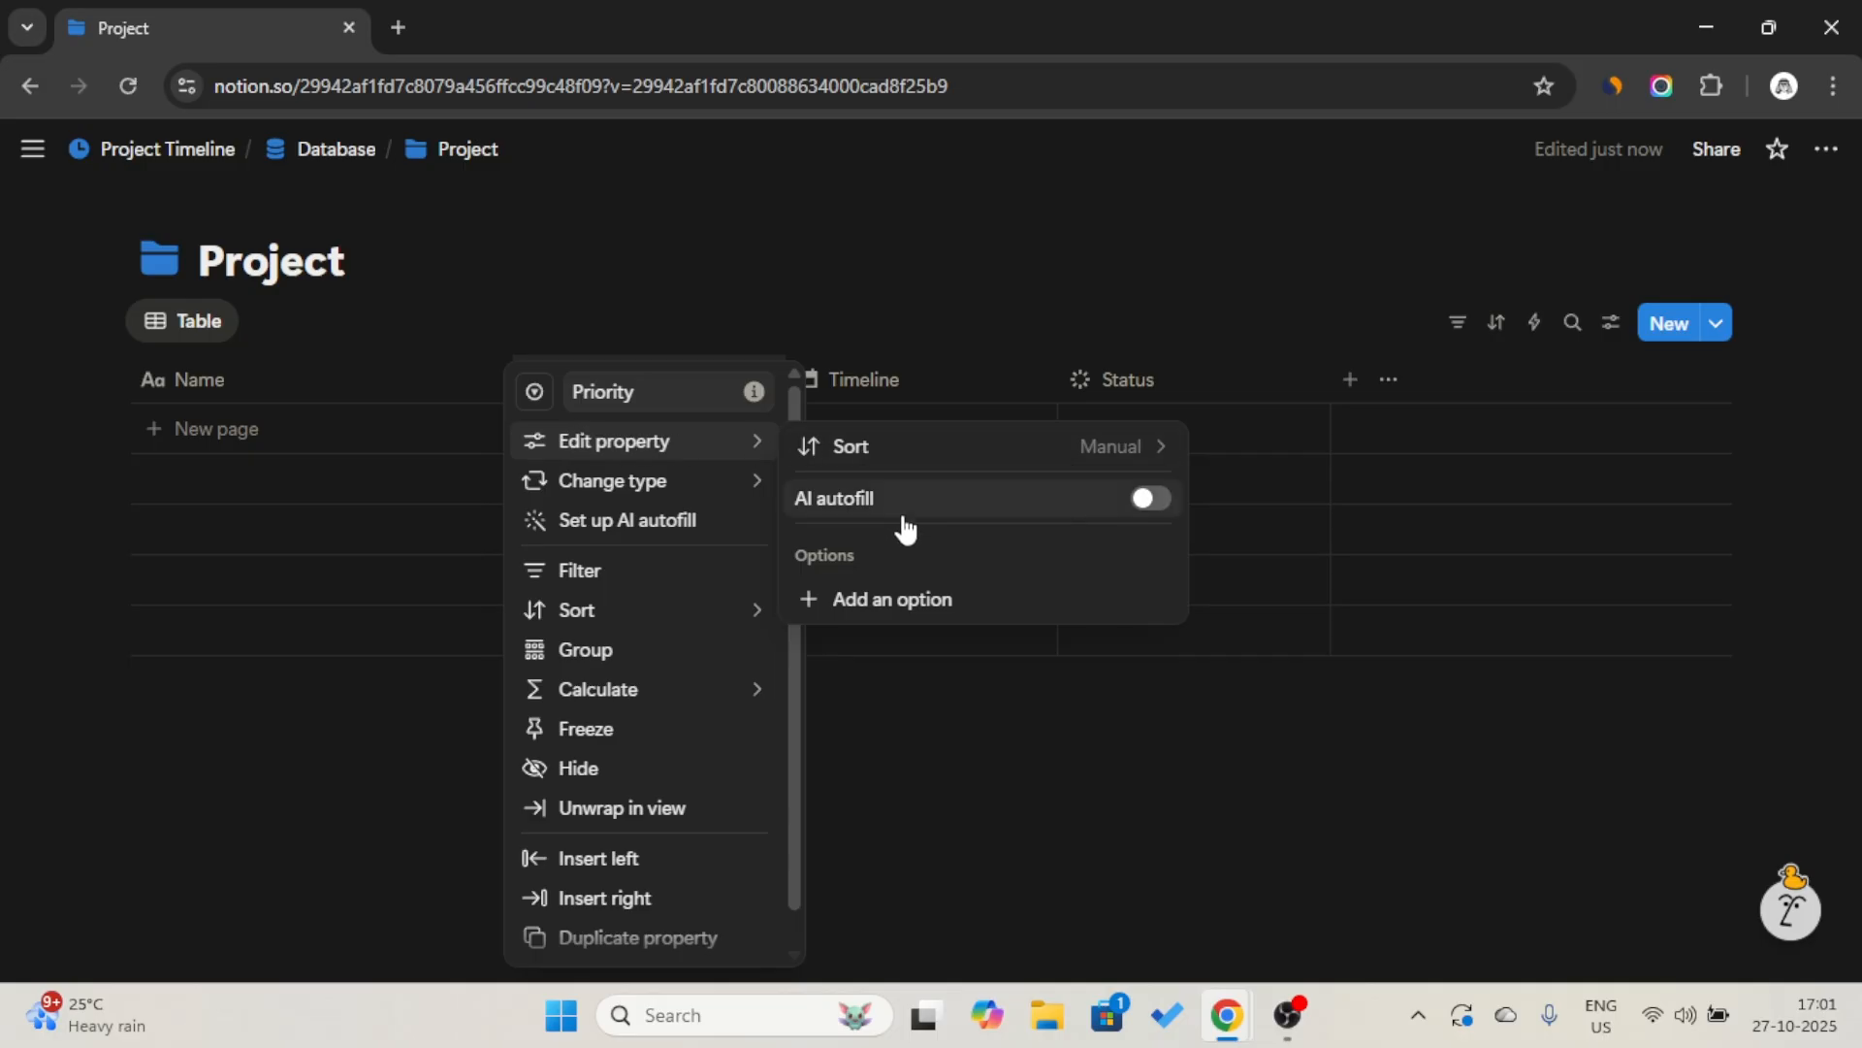
left_click(905, 608)
key("Caps_Lock")
type("H")
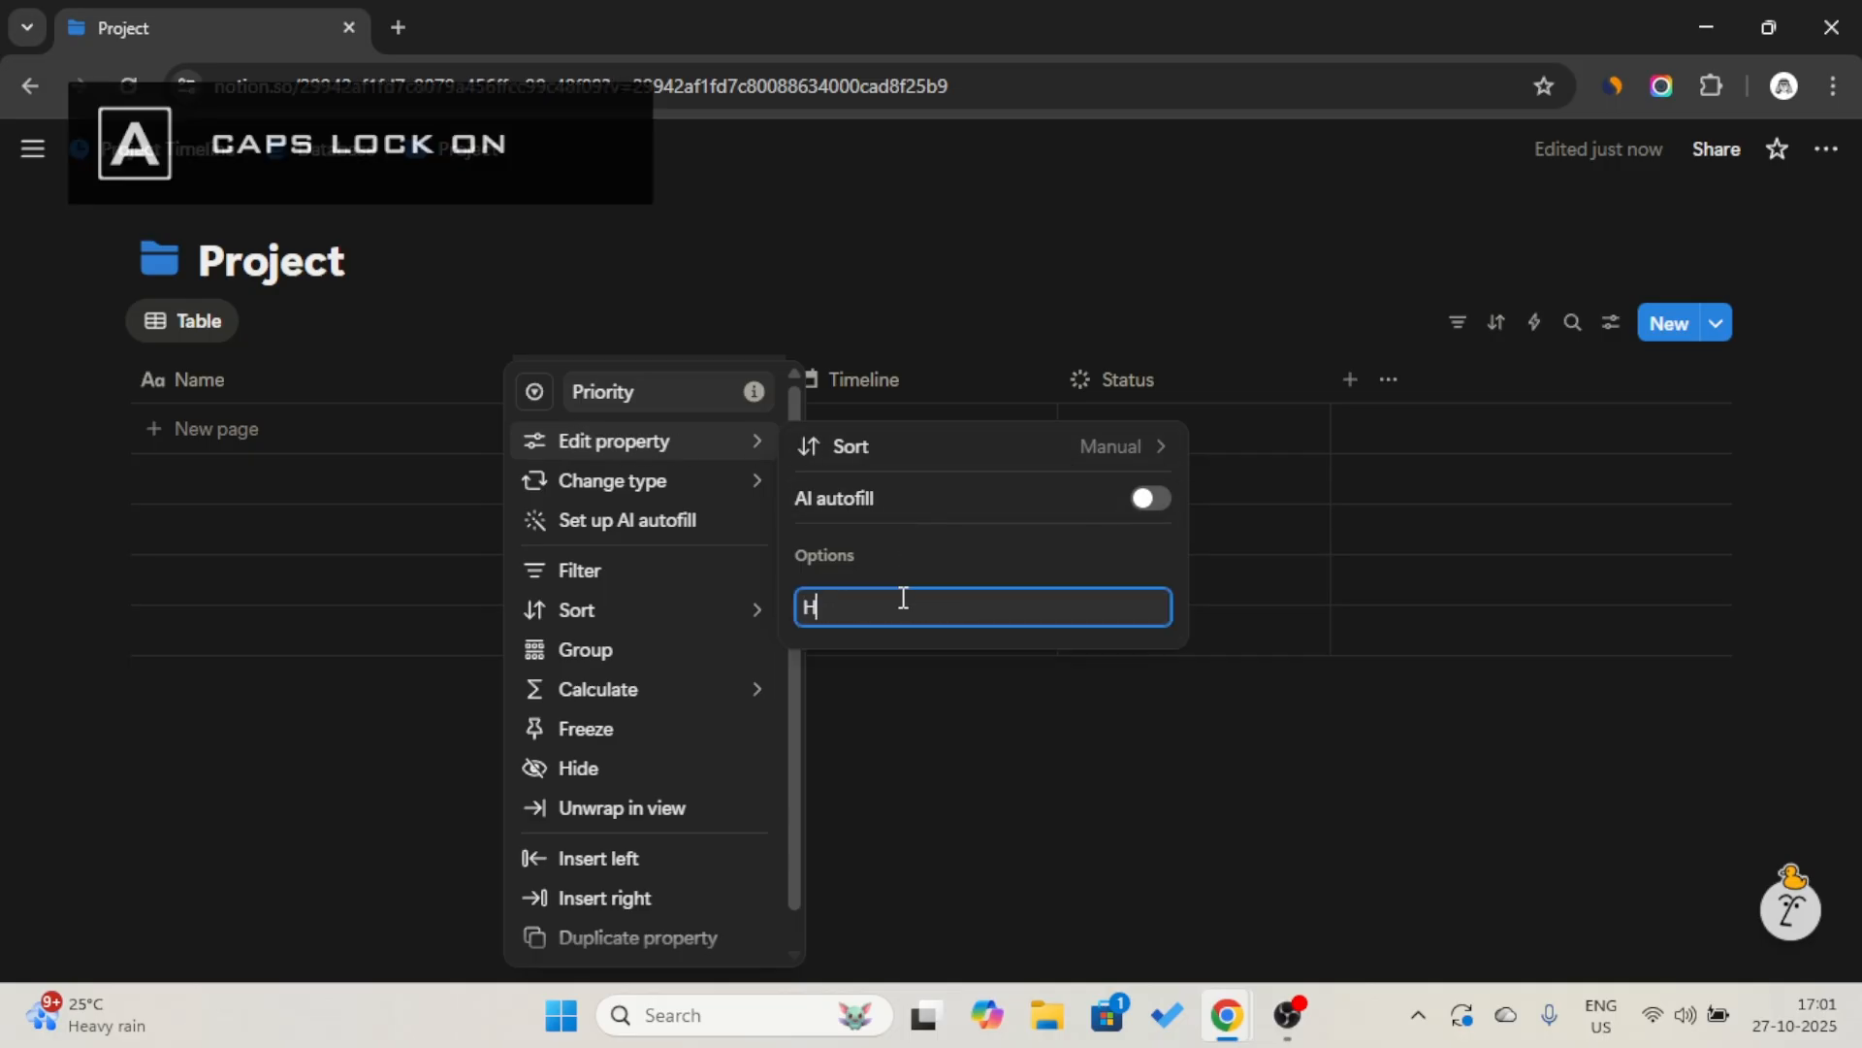
key("Caps_Lock")
type("igh")
key("Return")
key("Caps_Lock")
type("M")
key("Caps_Lock")
type("edium")
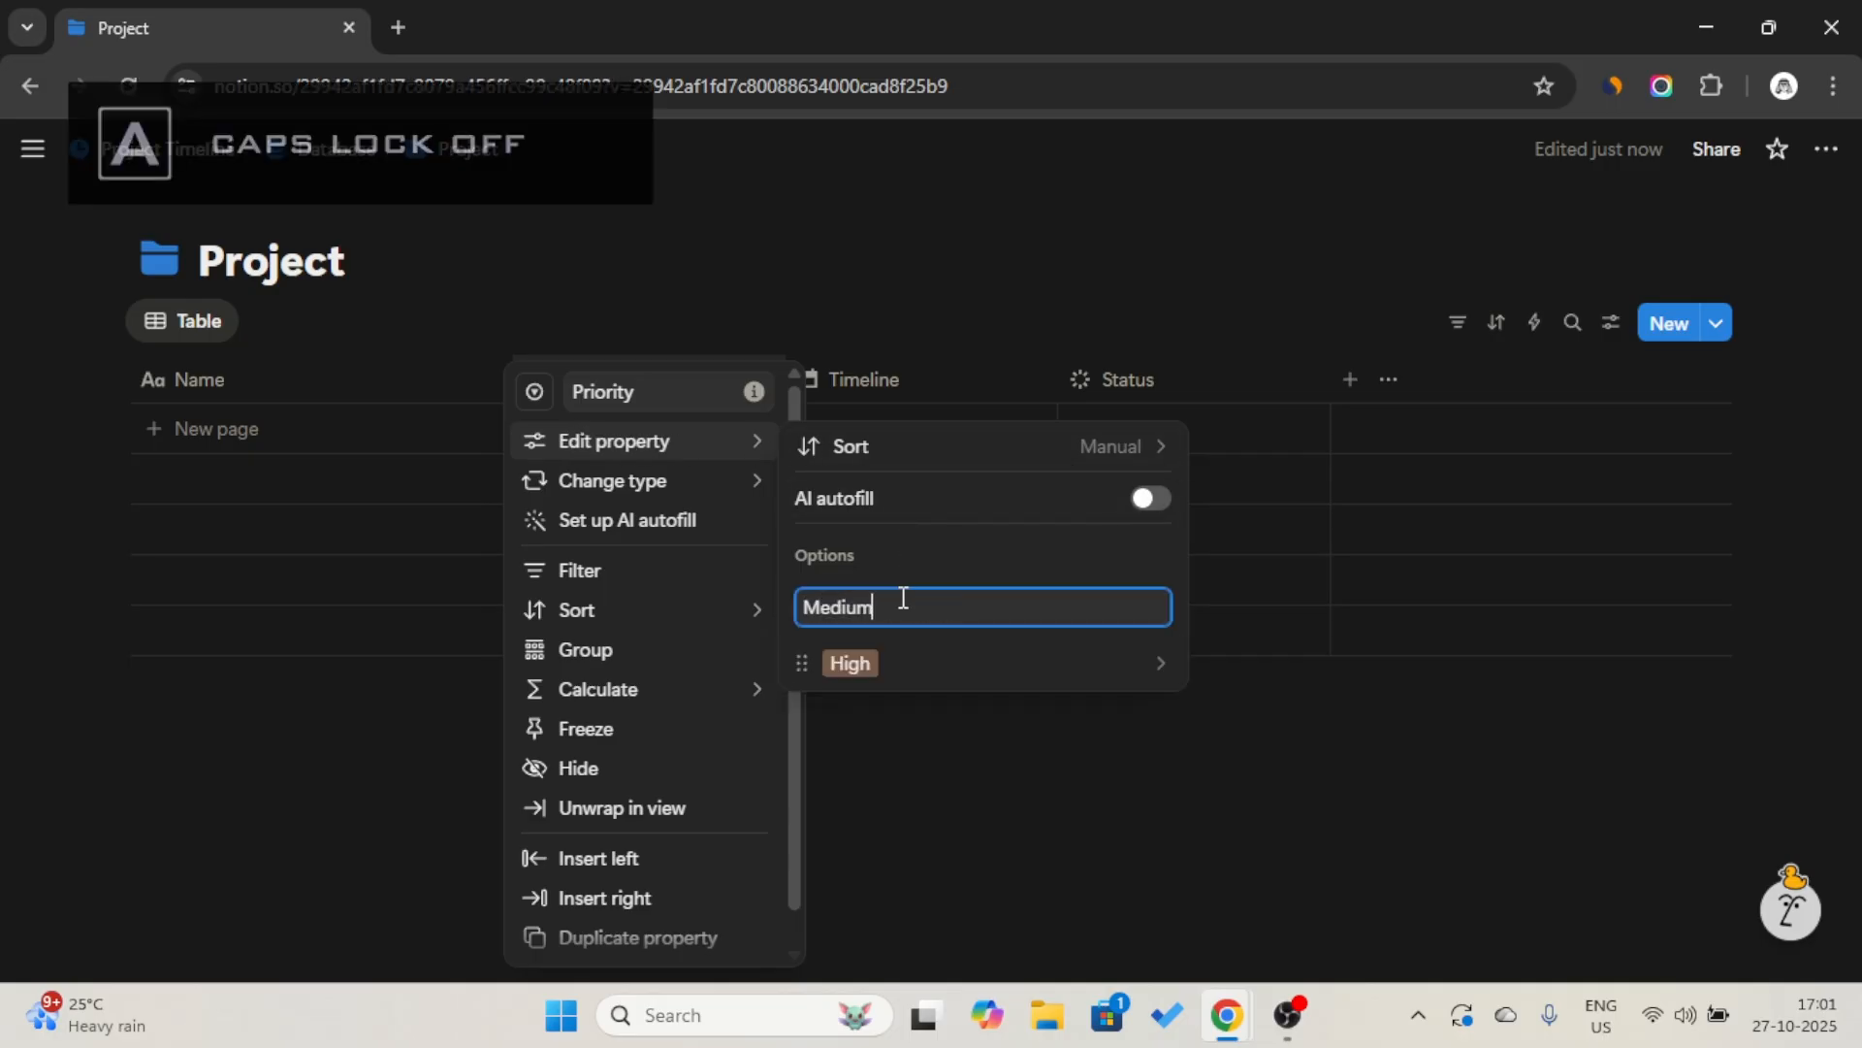
key("Return")
key("Caps_Lock")
type("L")
key("Caps_Lock")
type("ow")
key("Return")
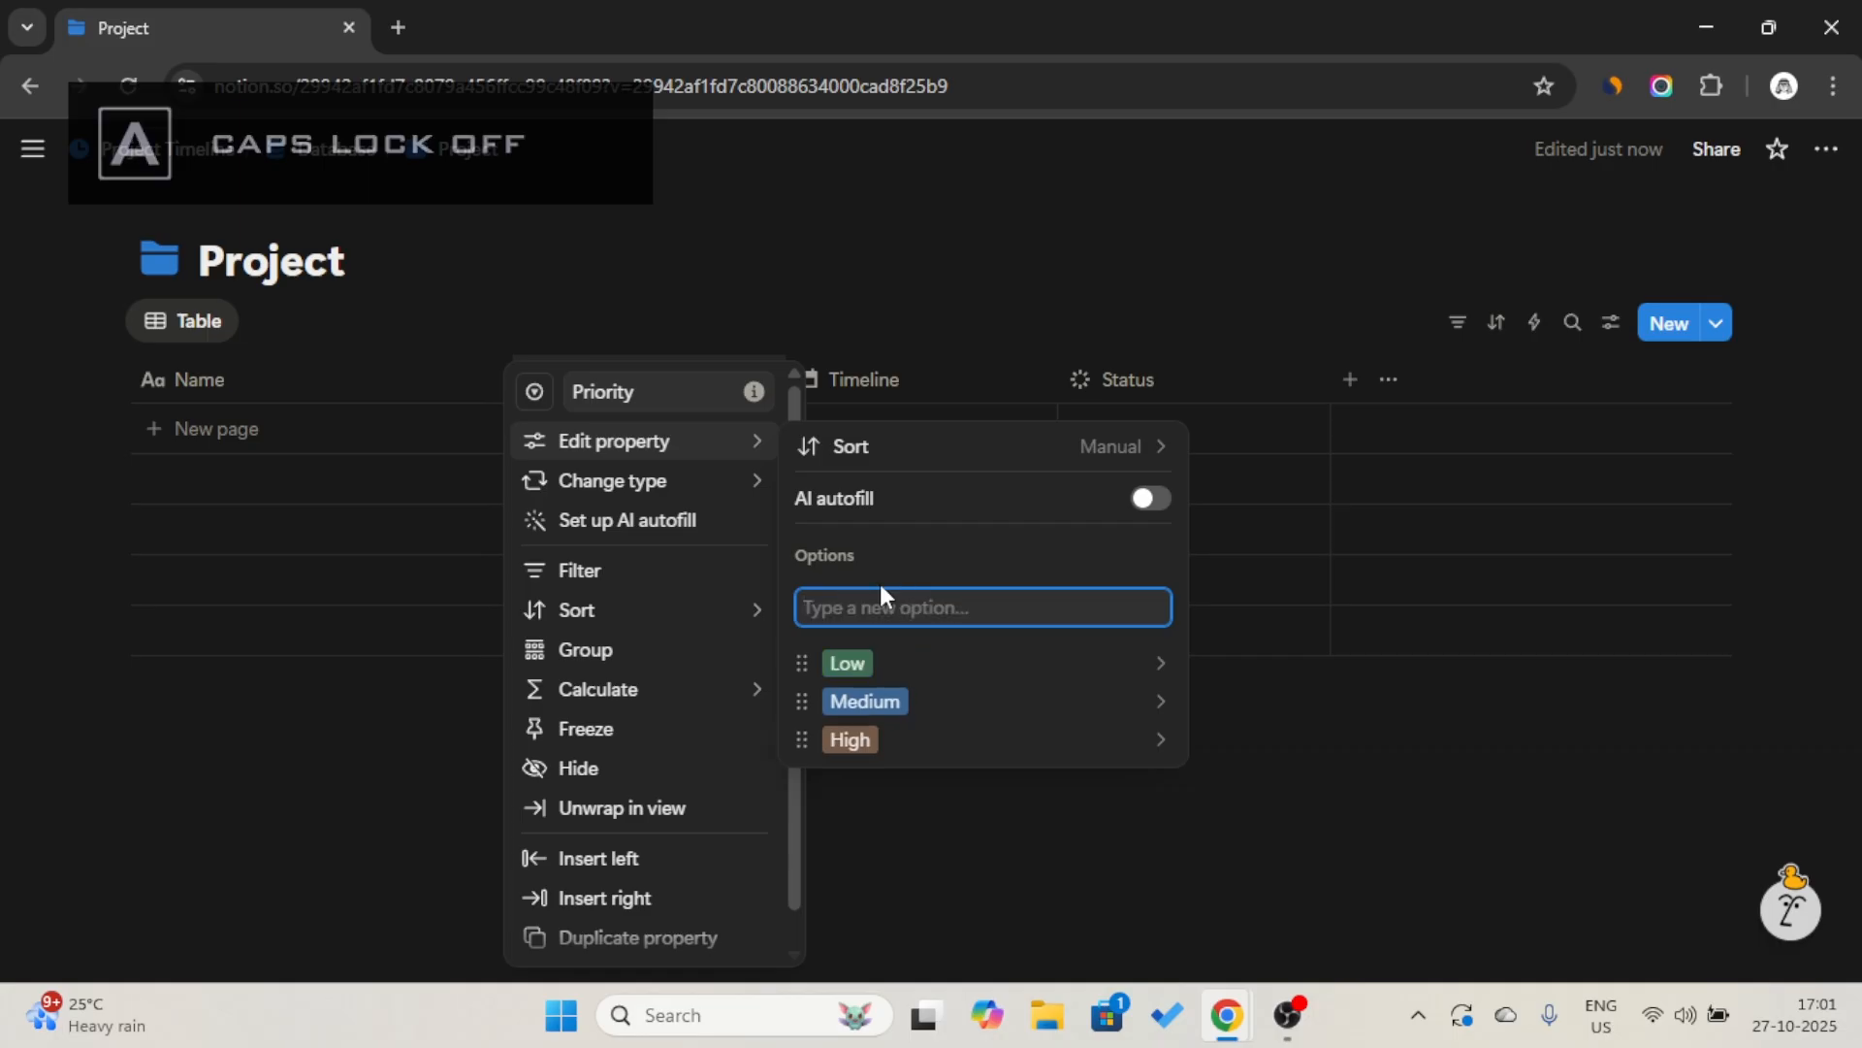
Set the colour of the High priority option to Red and the Low option to Default, keeping Medium blue.
left_click(928, 663)
left_click(928, 686)
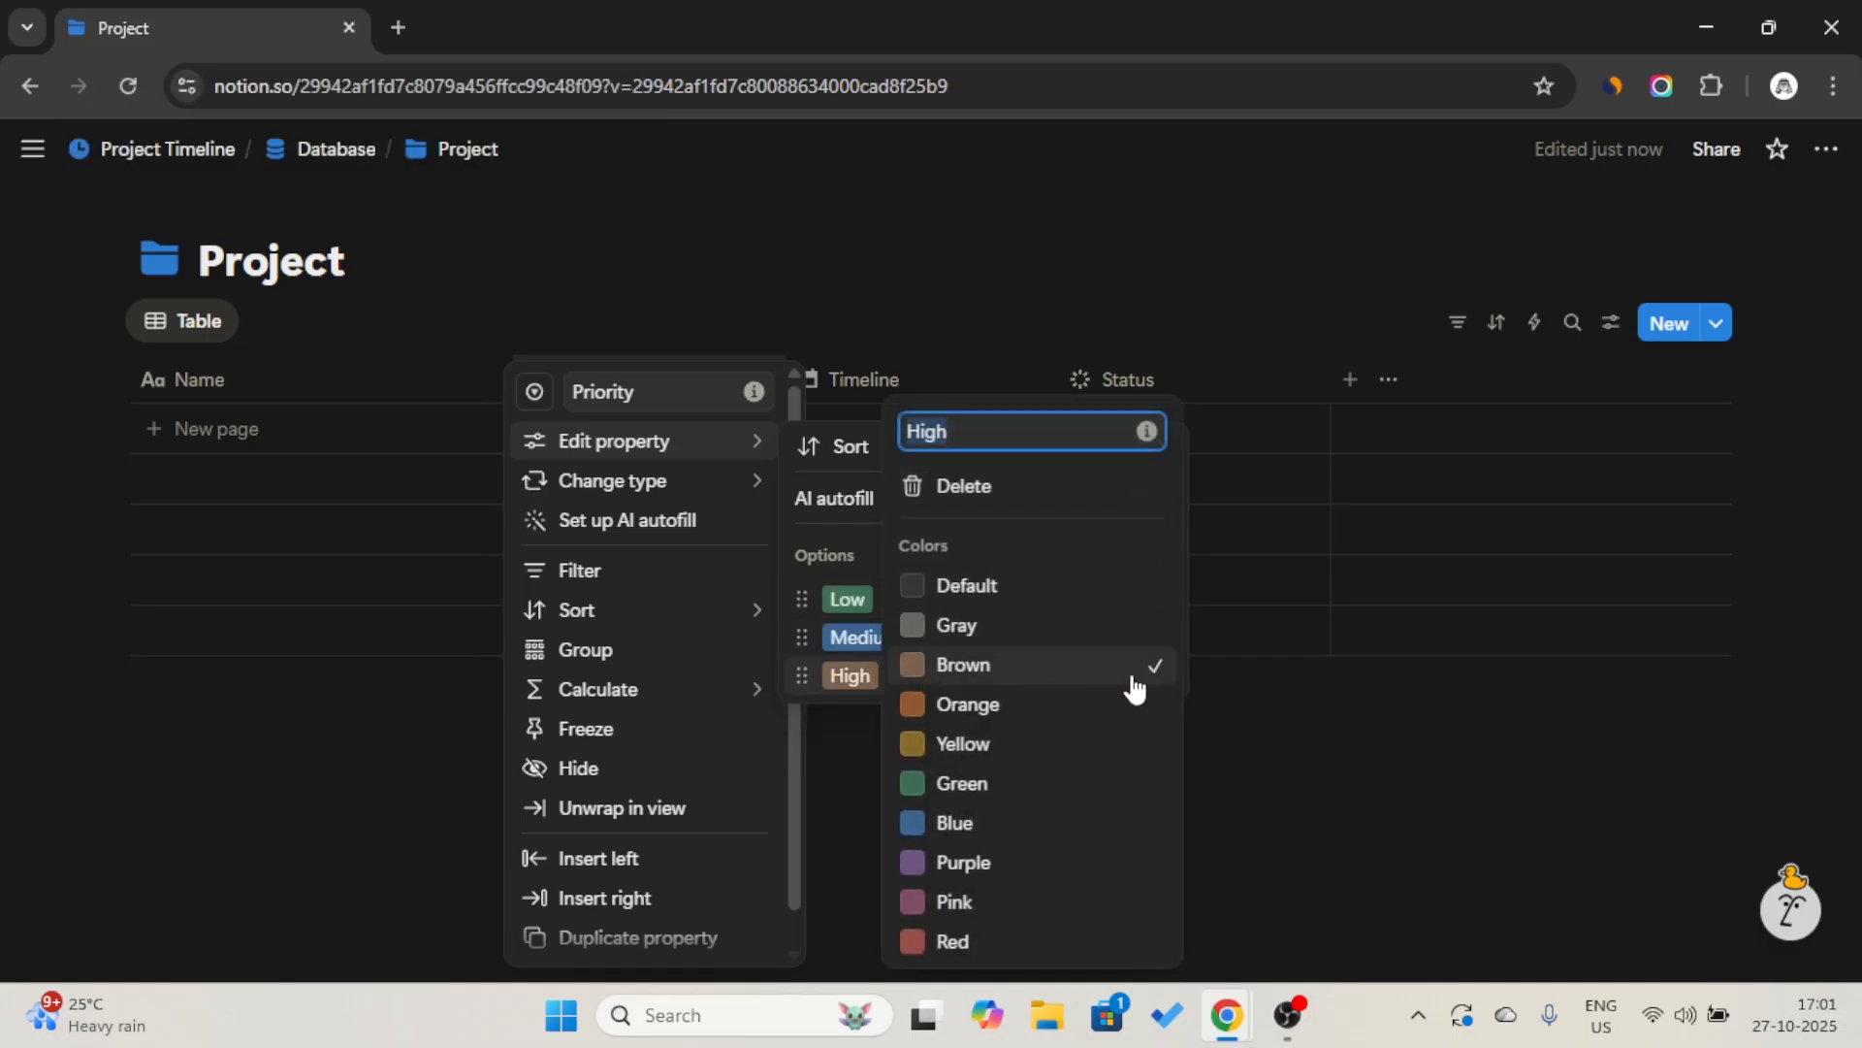
left_click(1035, 929)
left_click(845, 660)
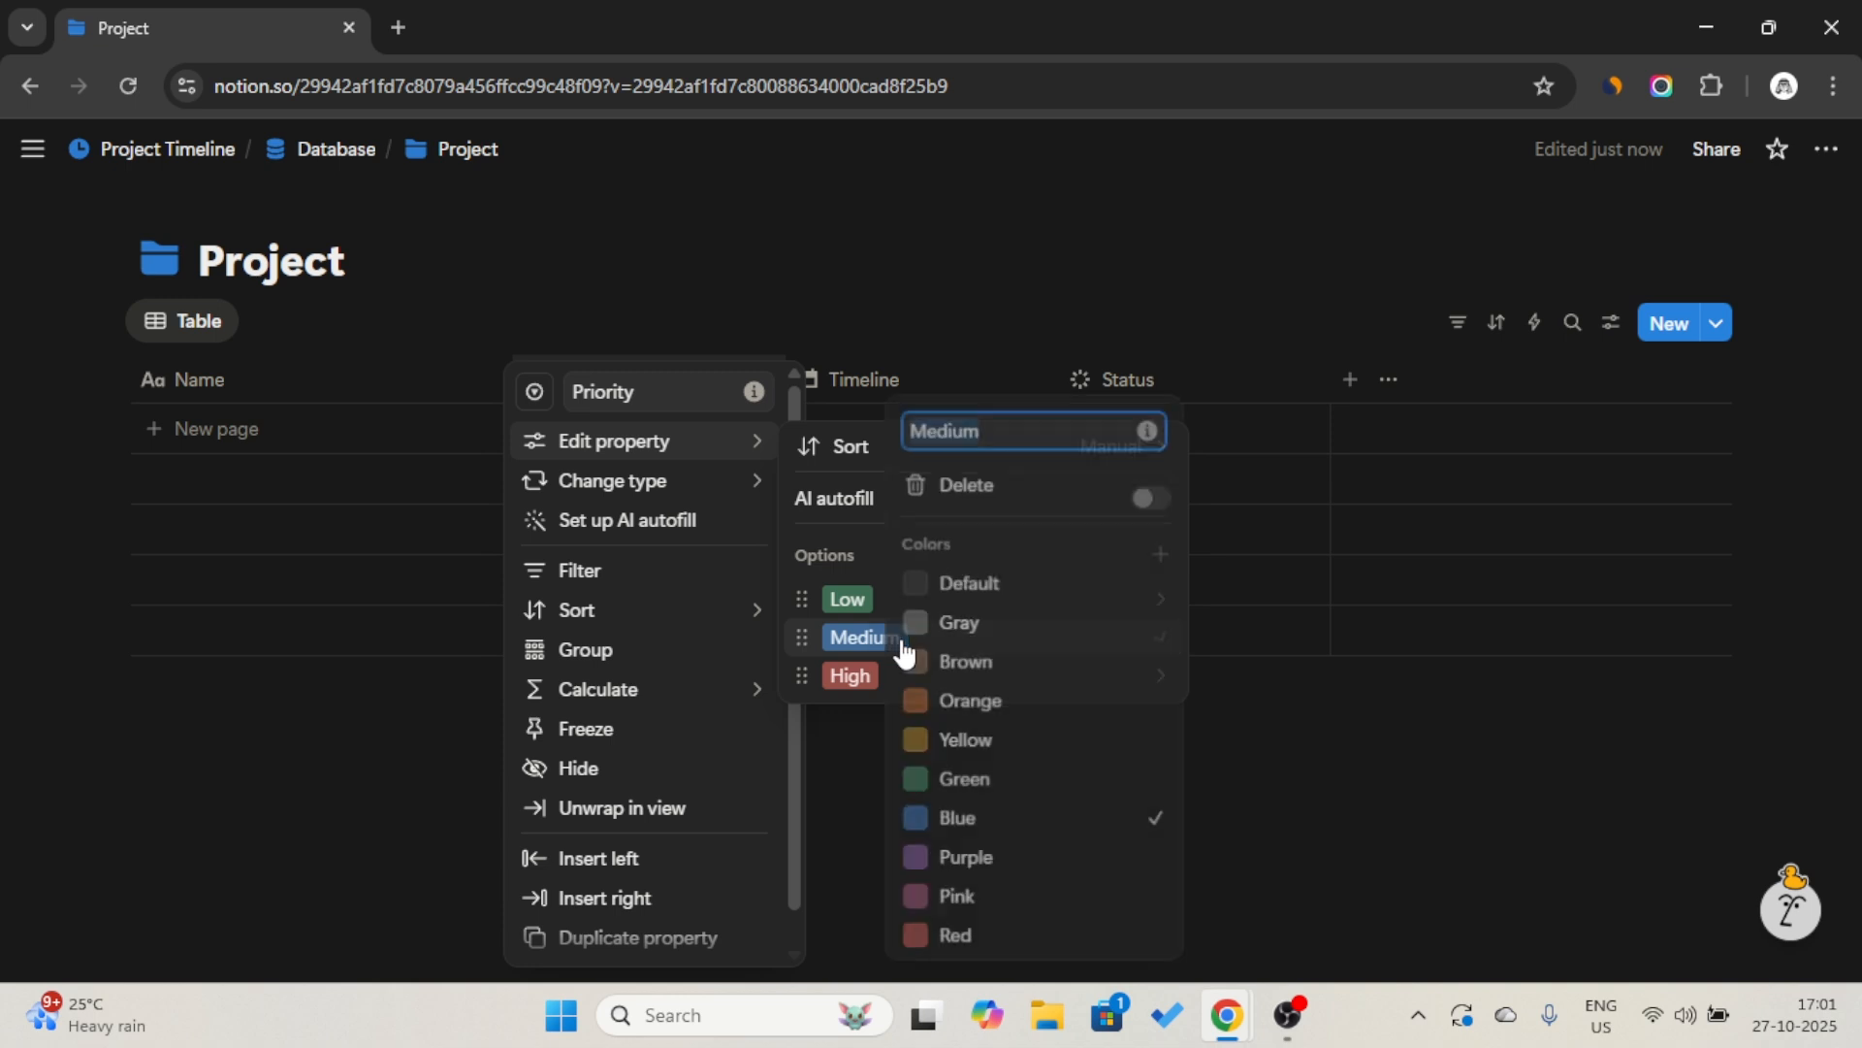
left_click(847, 599)
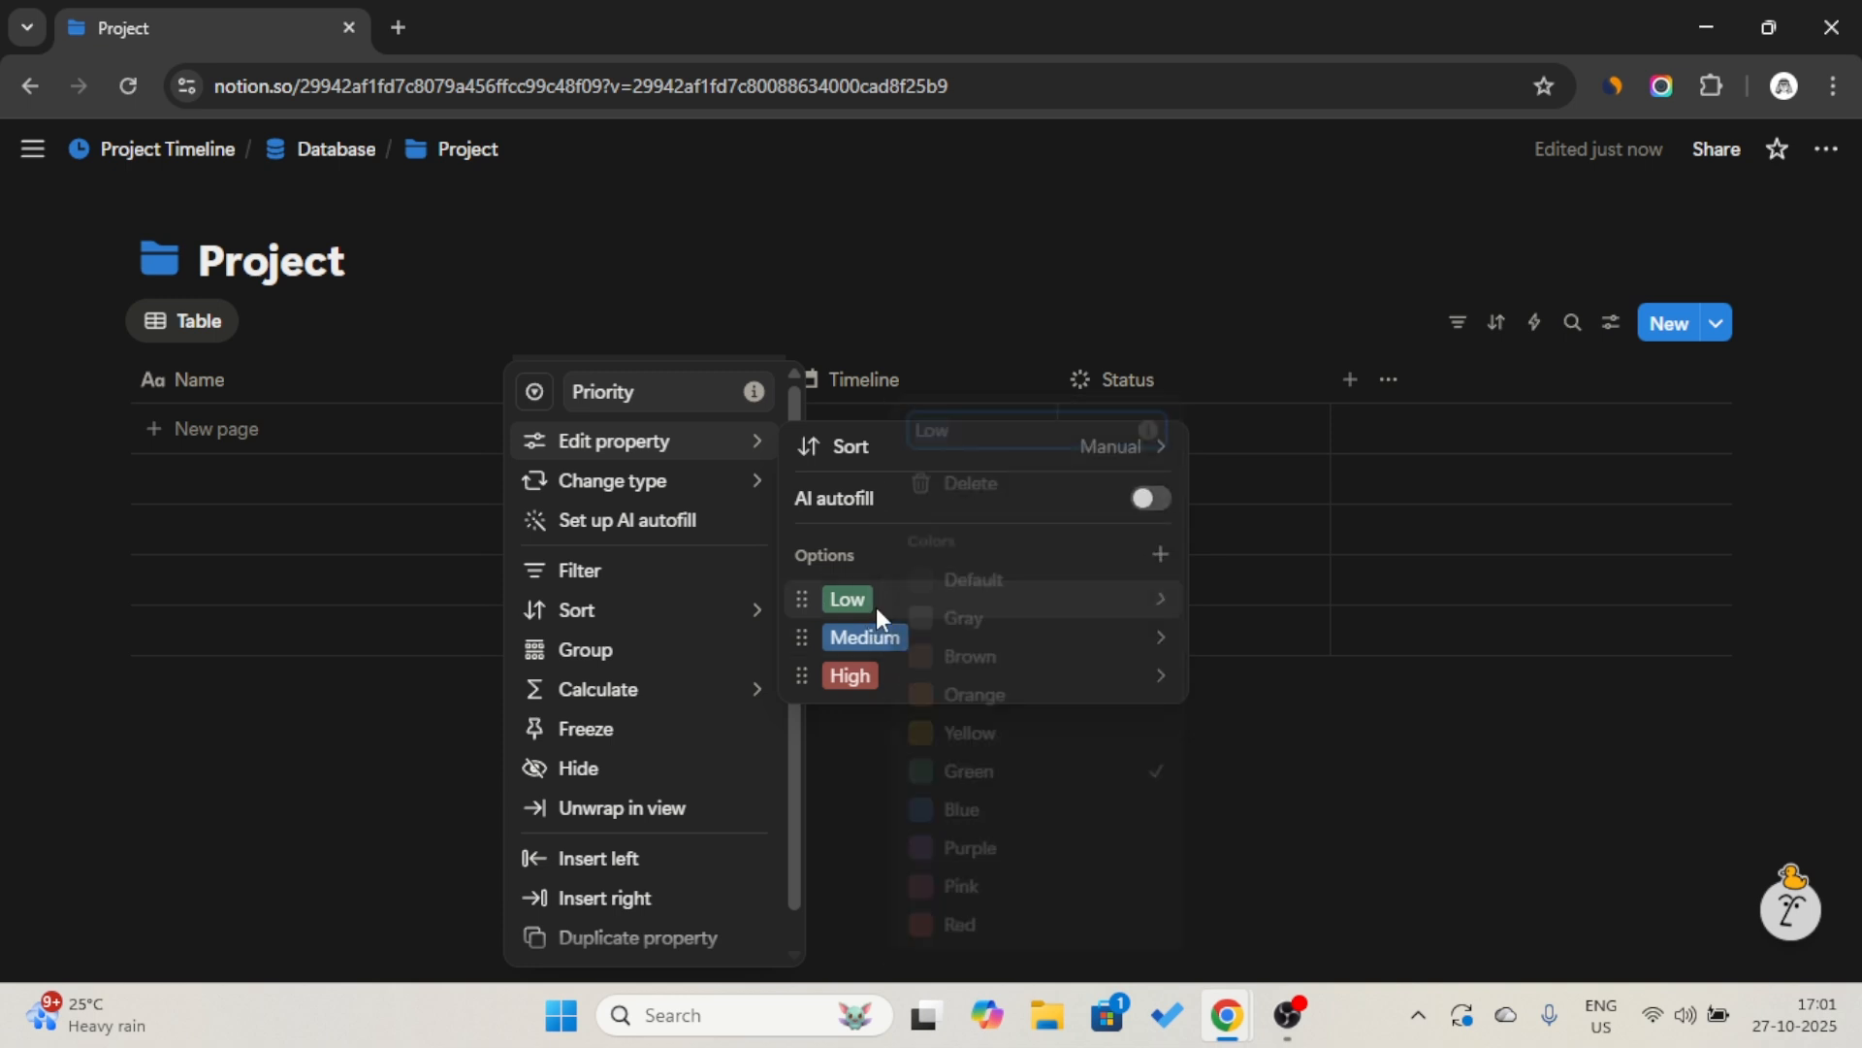
left_click(963, 585)
left_click(840, 316)
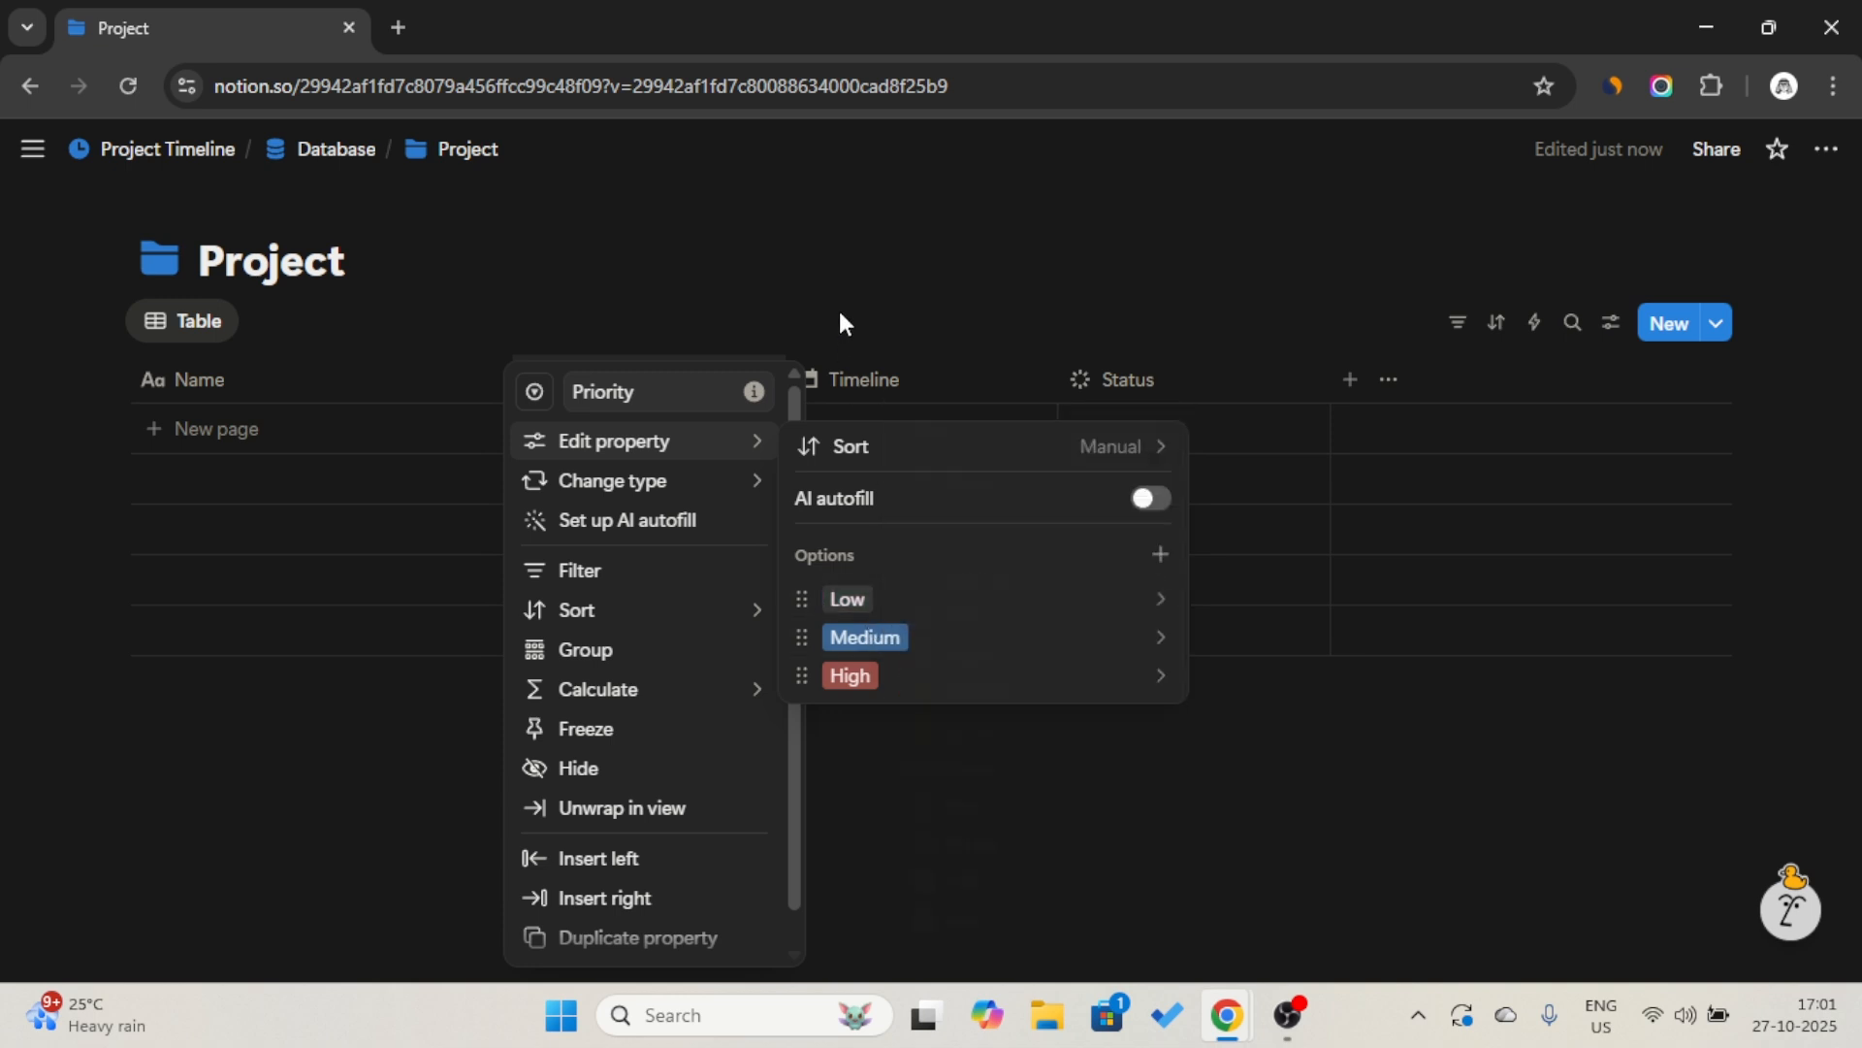
left_click(770, 318)
Move the Priority column after Status, and add the suggested Description property between Name and Timeline.
left_click_drag(635, 379, 1139, 393)
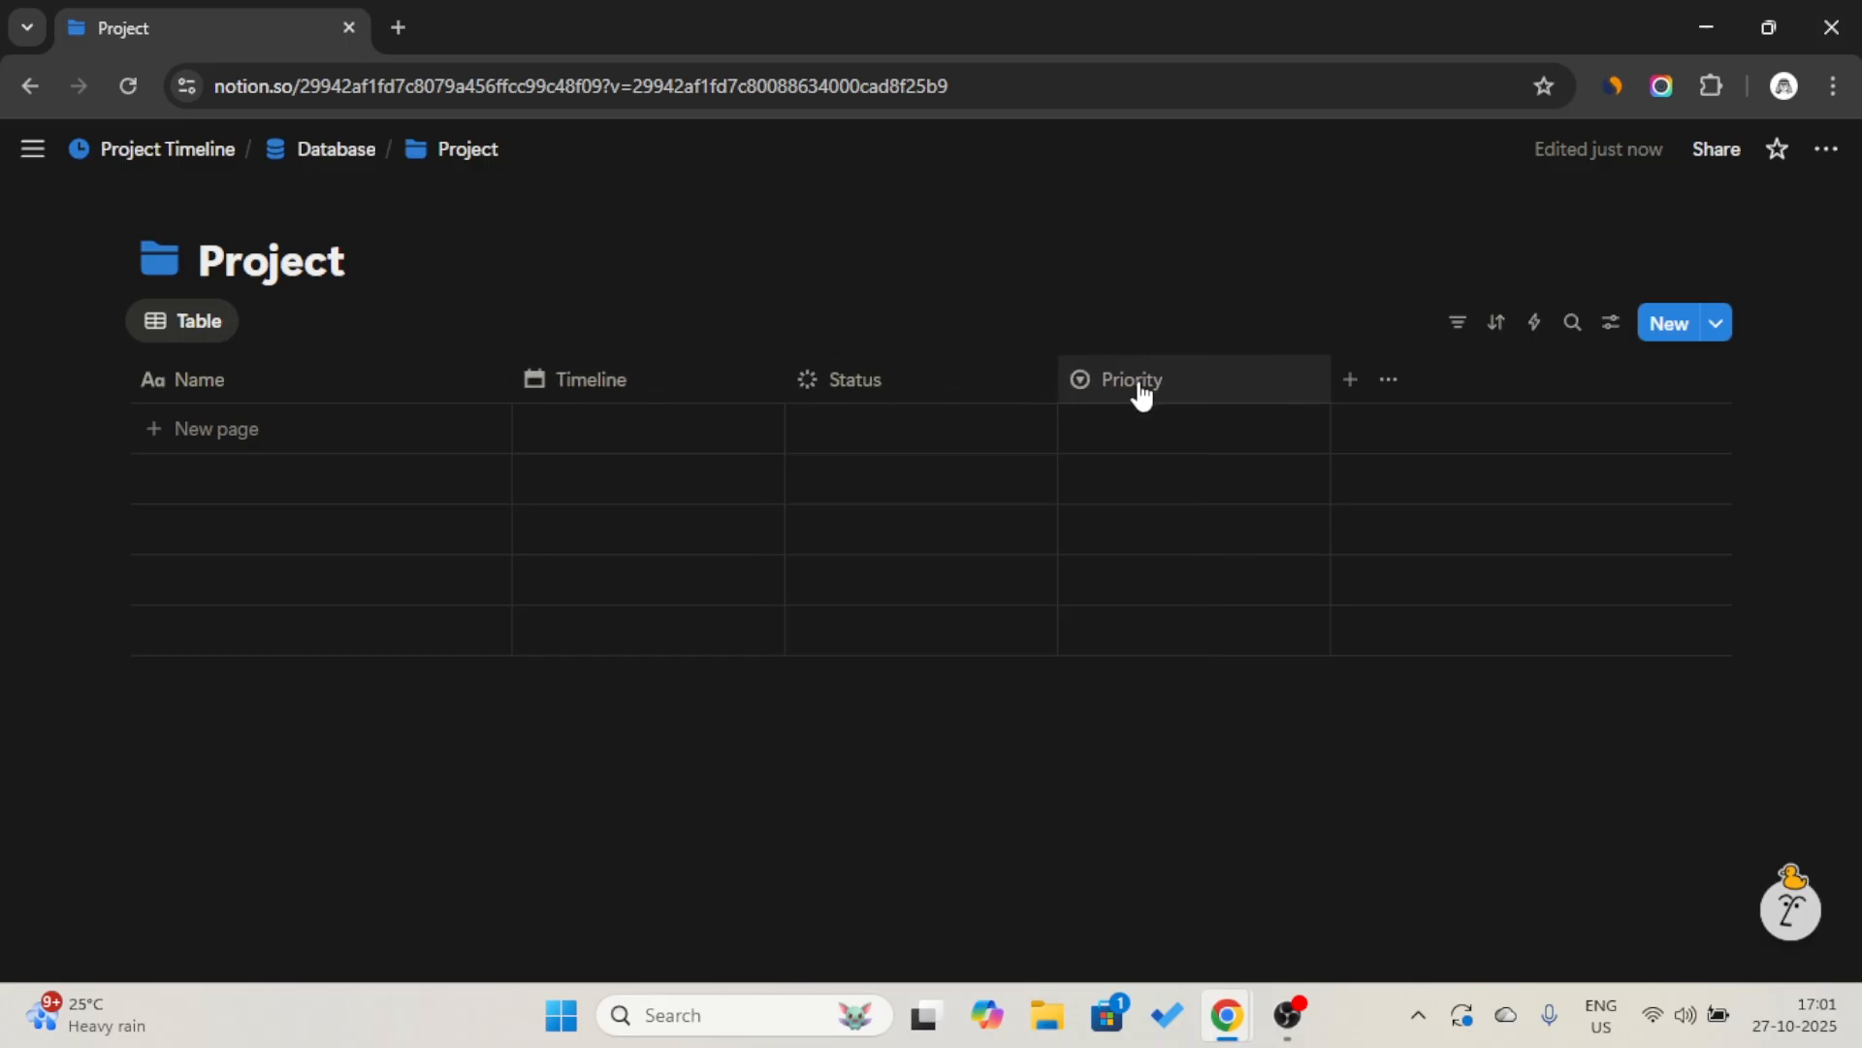
left_click(1348, 377)
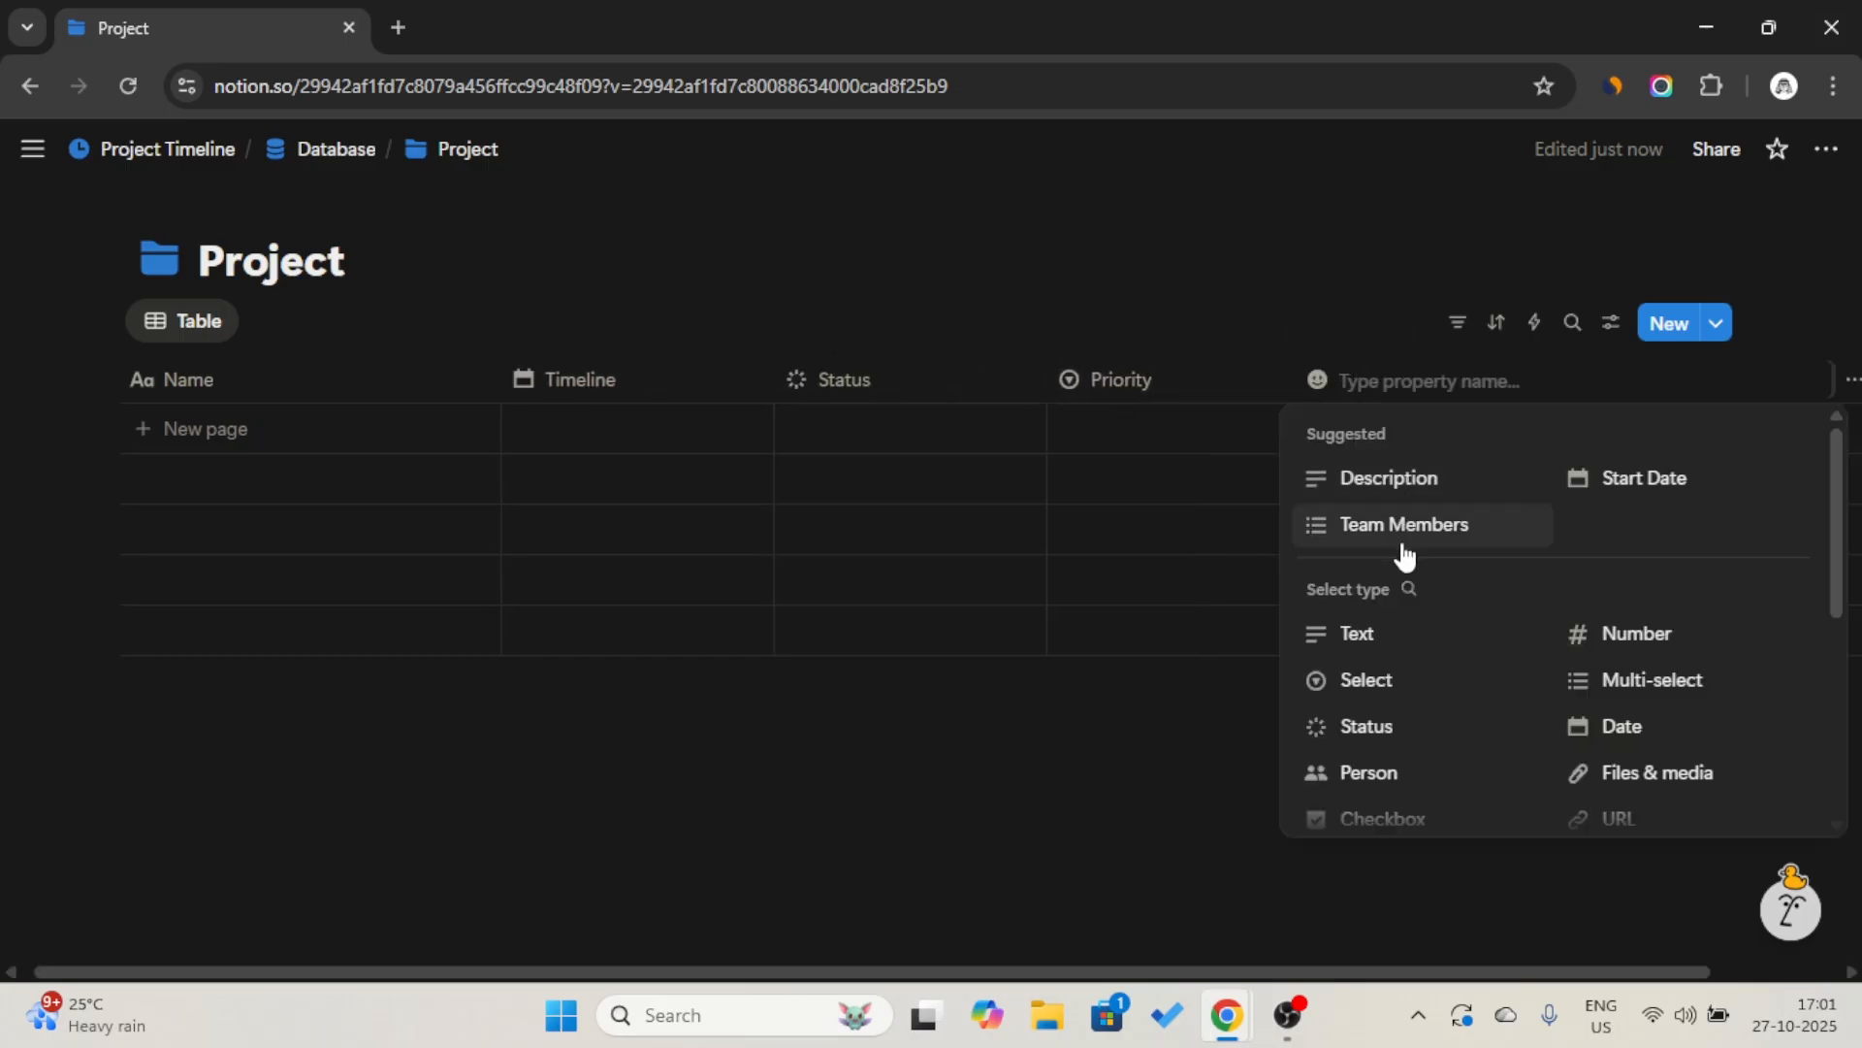
left_click(1406, 489)
left_click_drag(1101, 384, 670, 399)
Add a Select property after Priority and name it "Tags".
left_click(1623, 393)
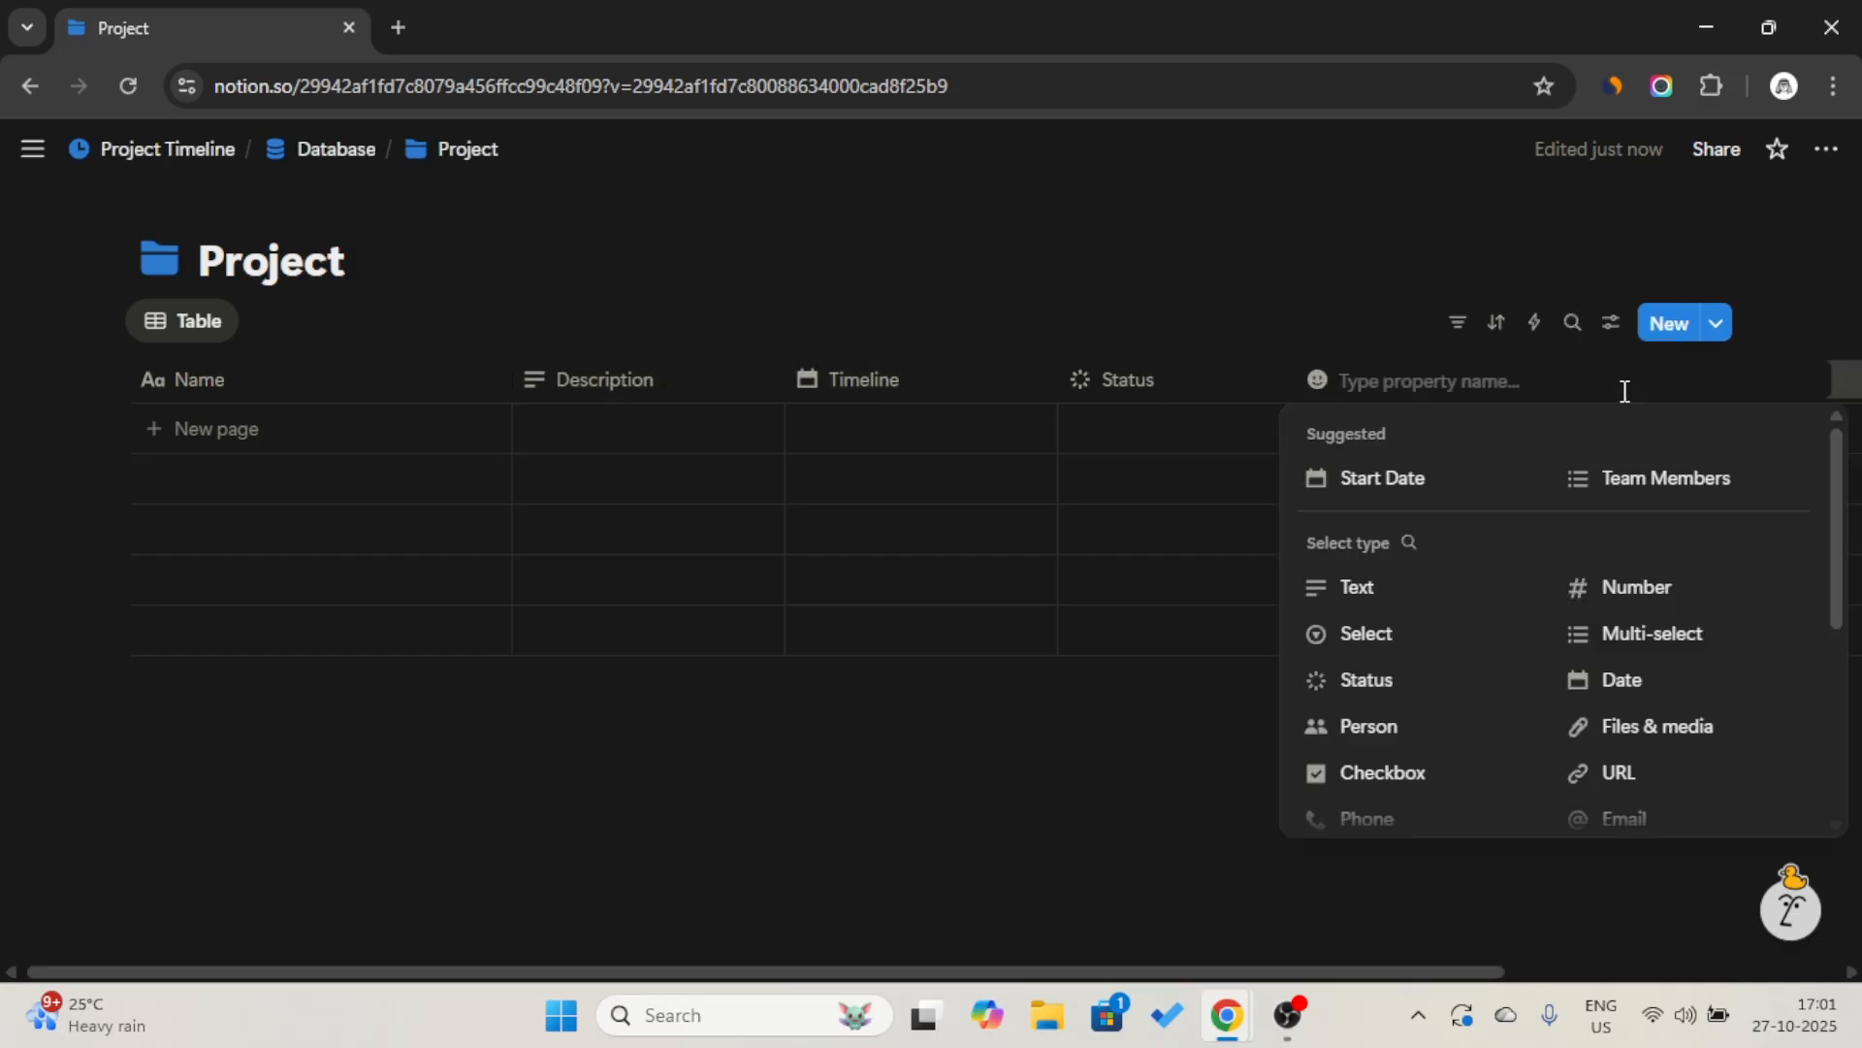
left_click(1420, 656)
left_click(1476, 398)
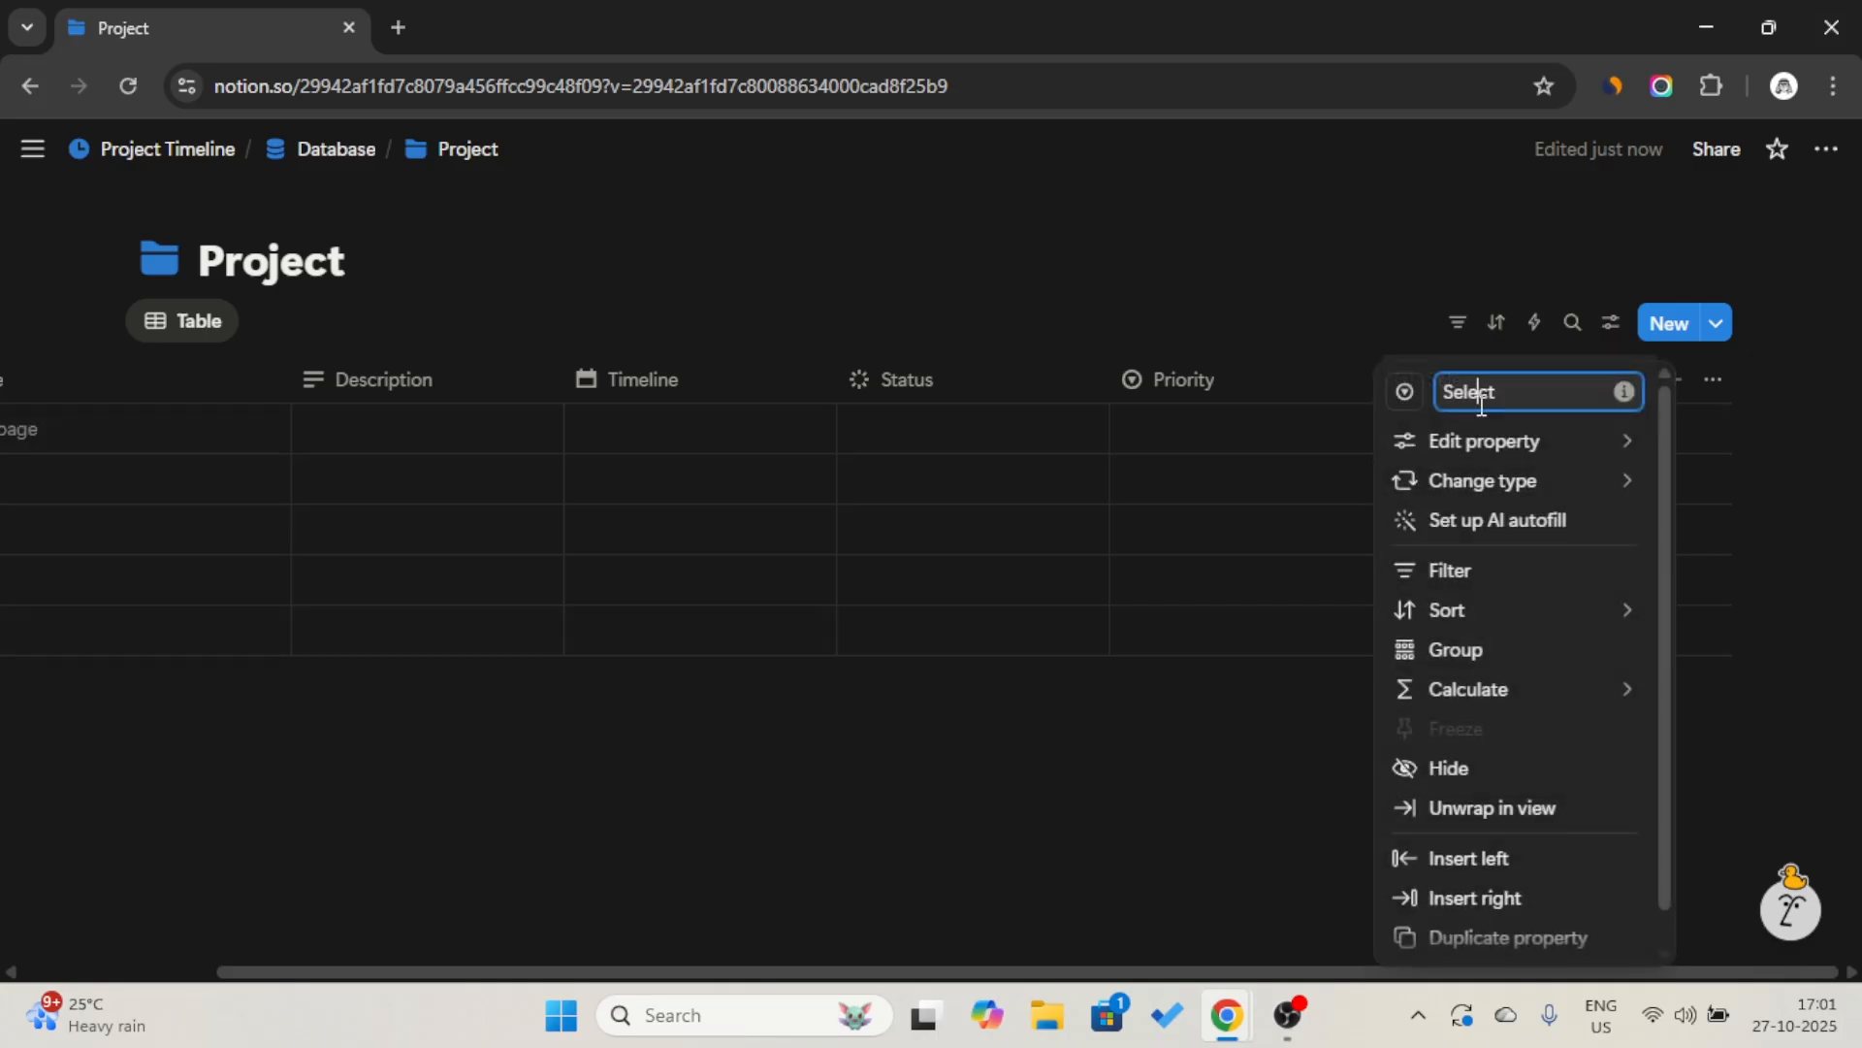
key("Caps_Lock")
type("T")
key("Caps_Lock")
type("ags")
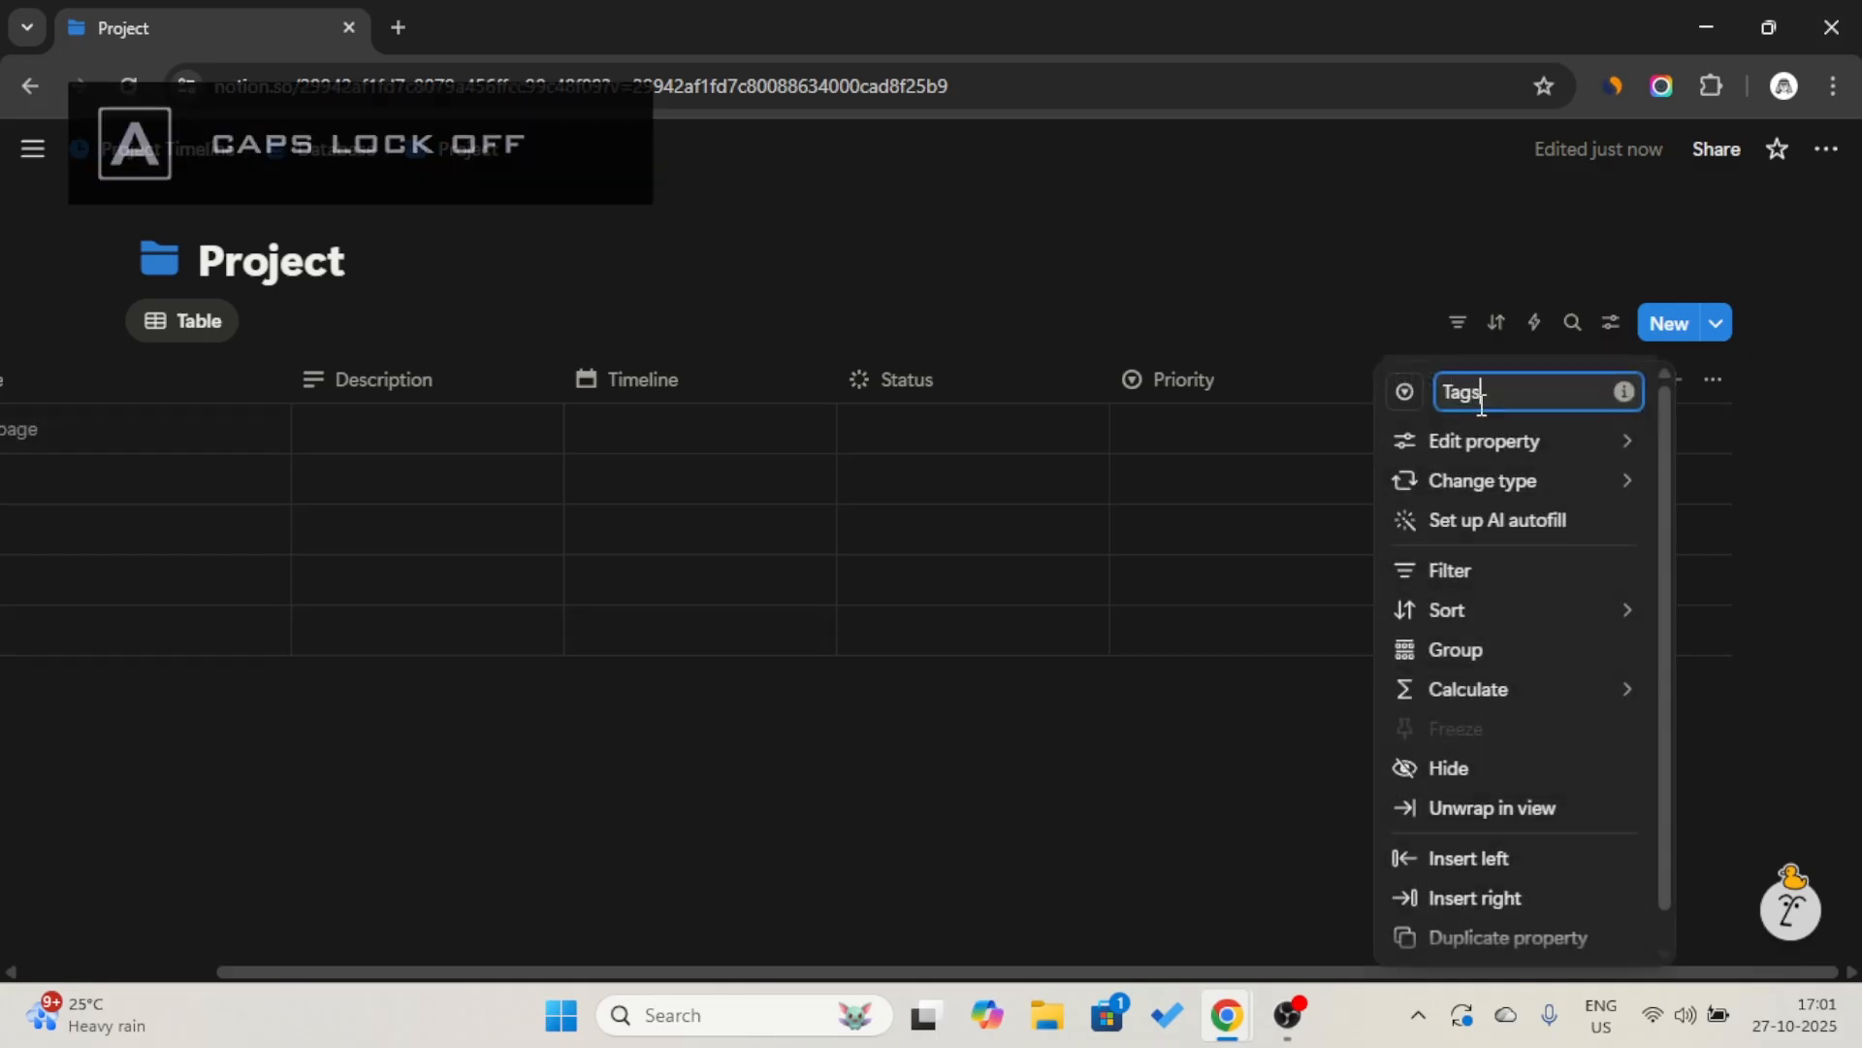
key("Return")
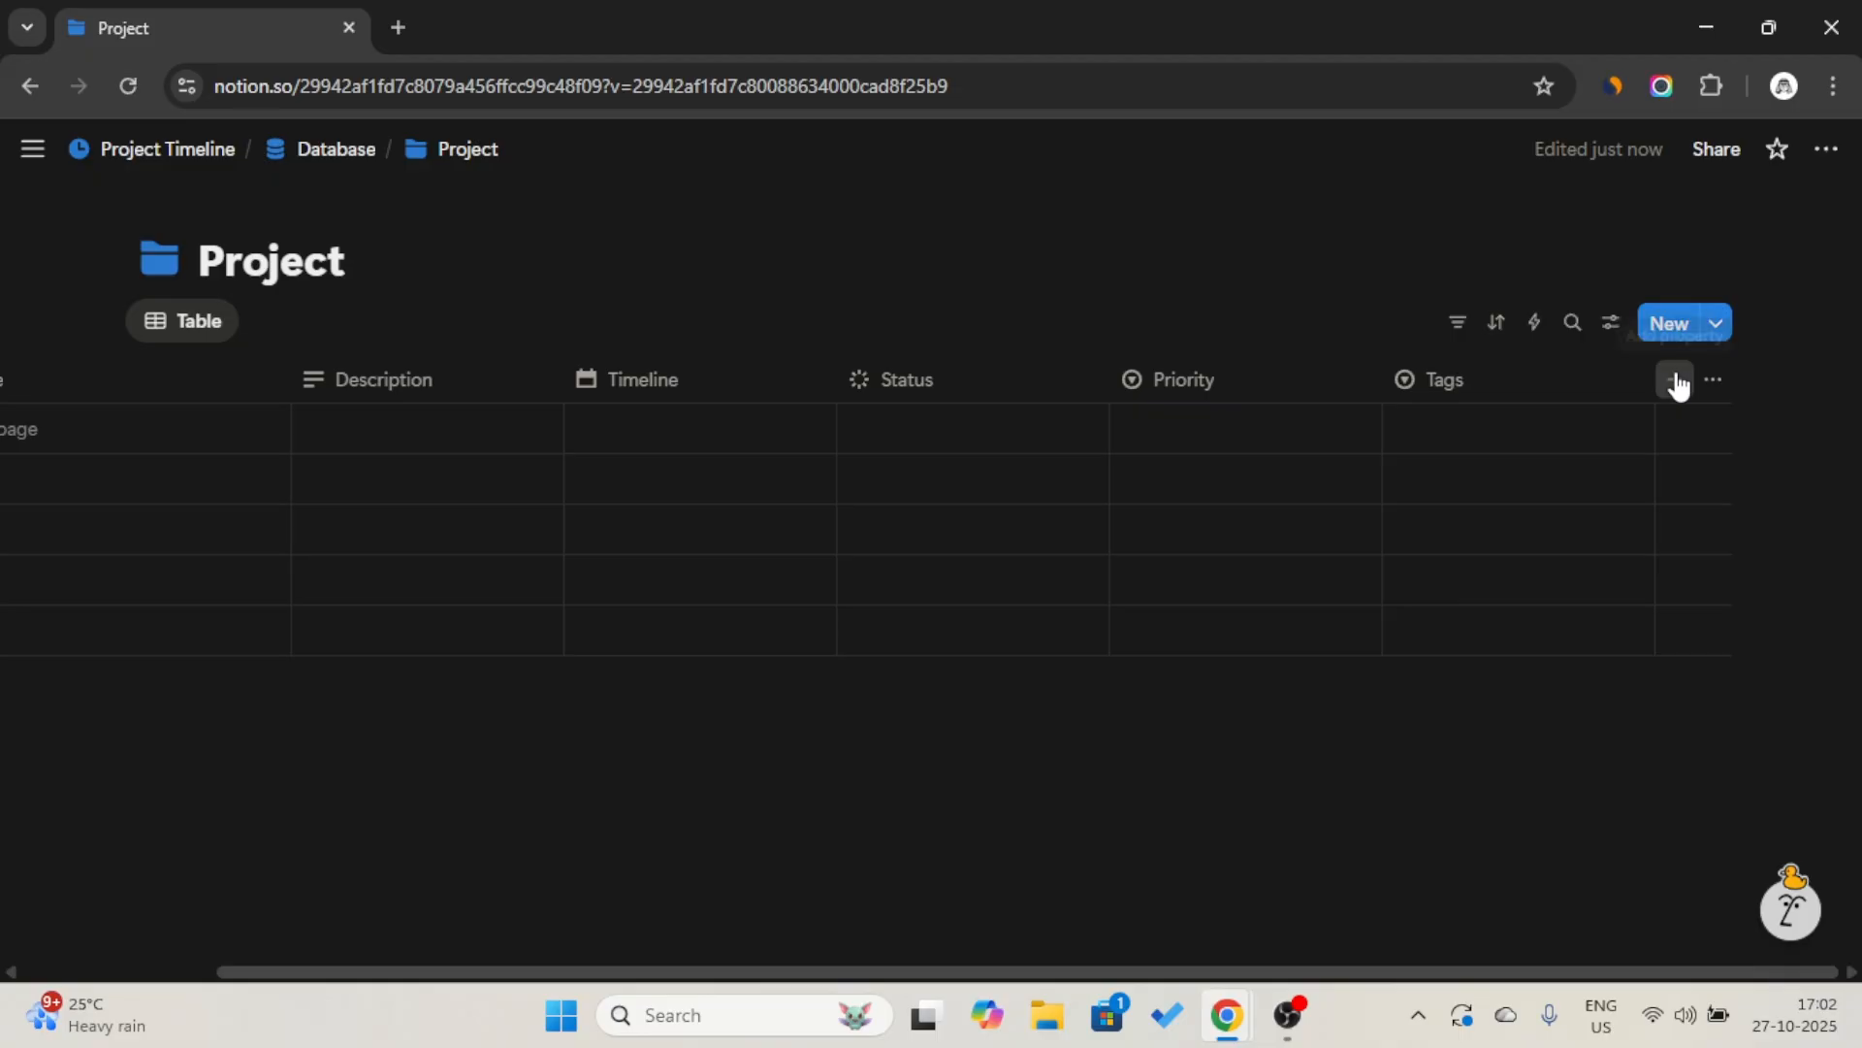
Add a Number property after Tags and name it "Budget".
left_click(1675, 378)
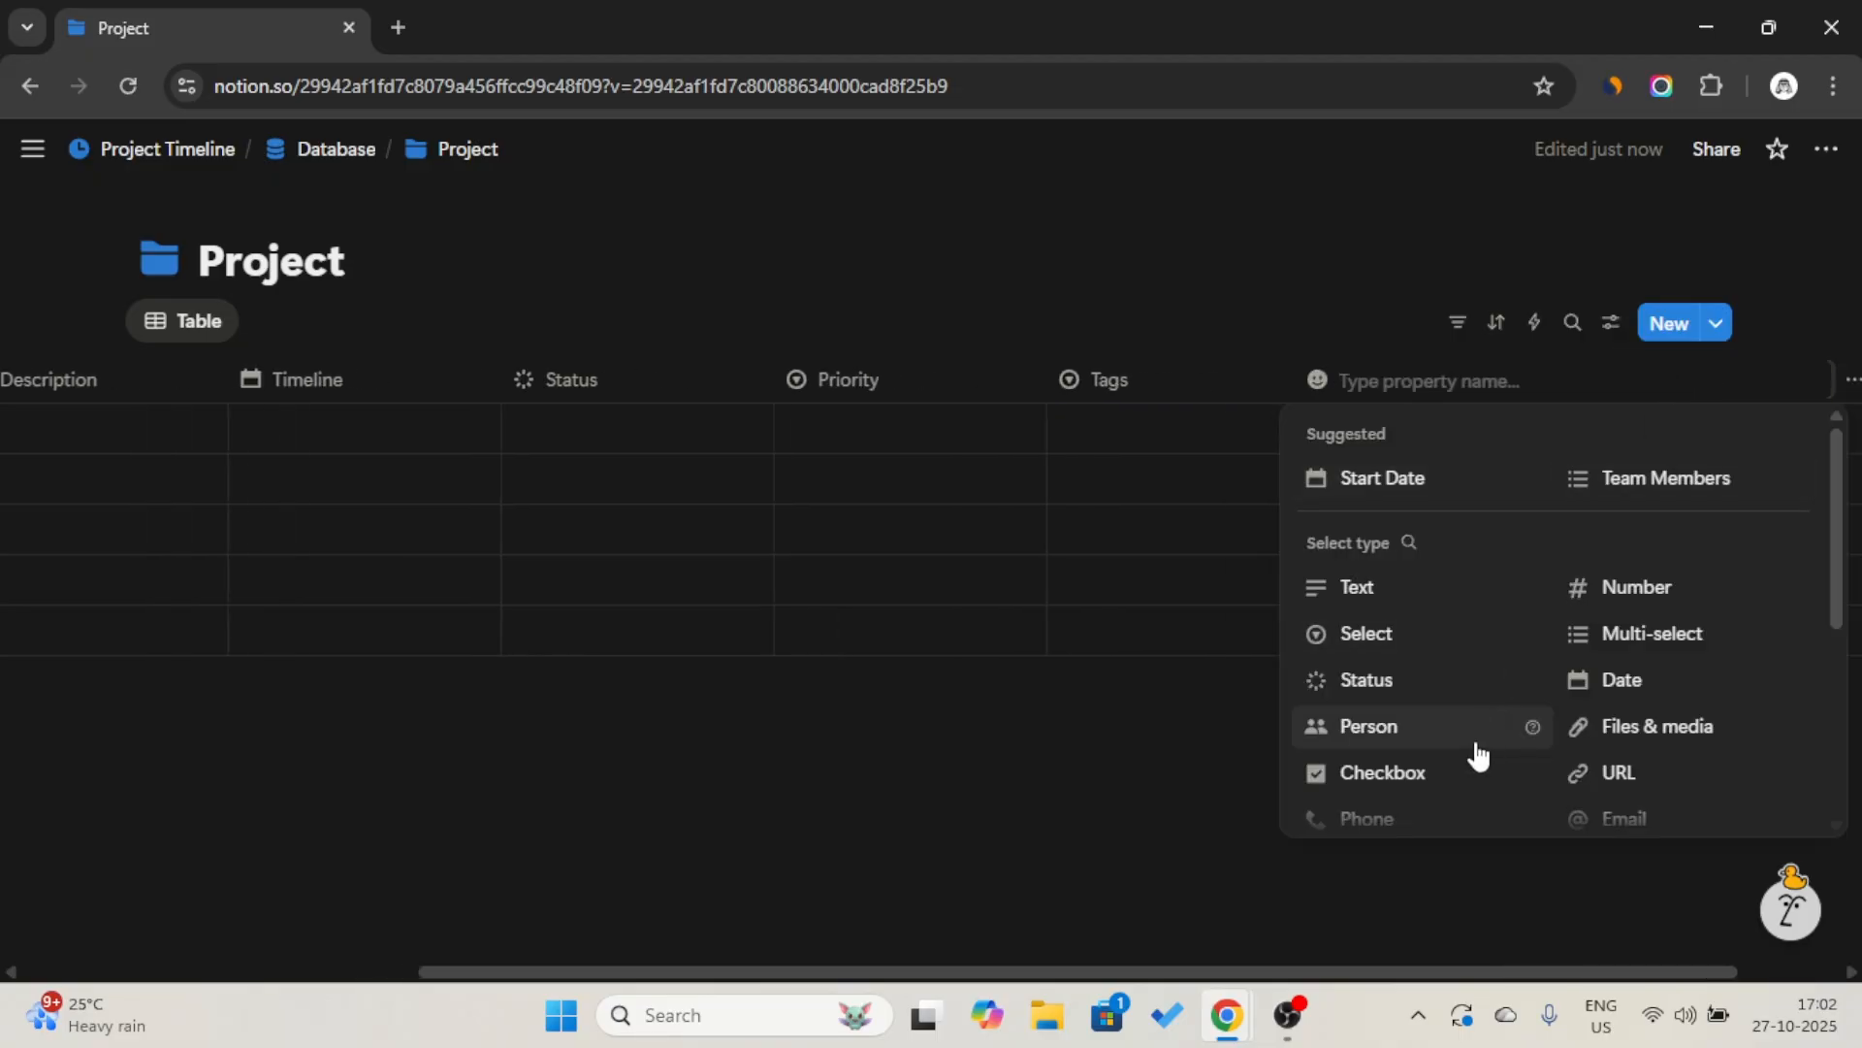
scroll(1475, 755, "down", 1)
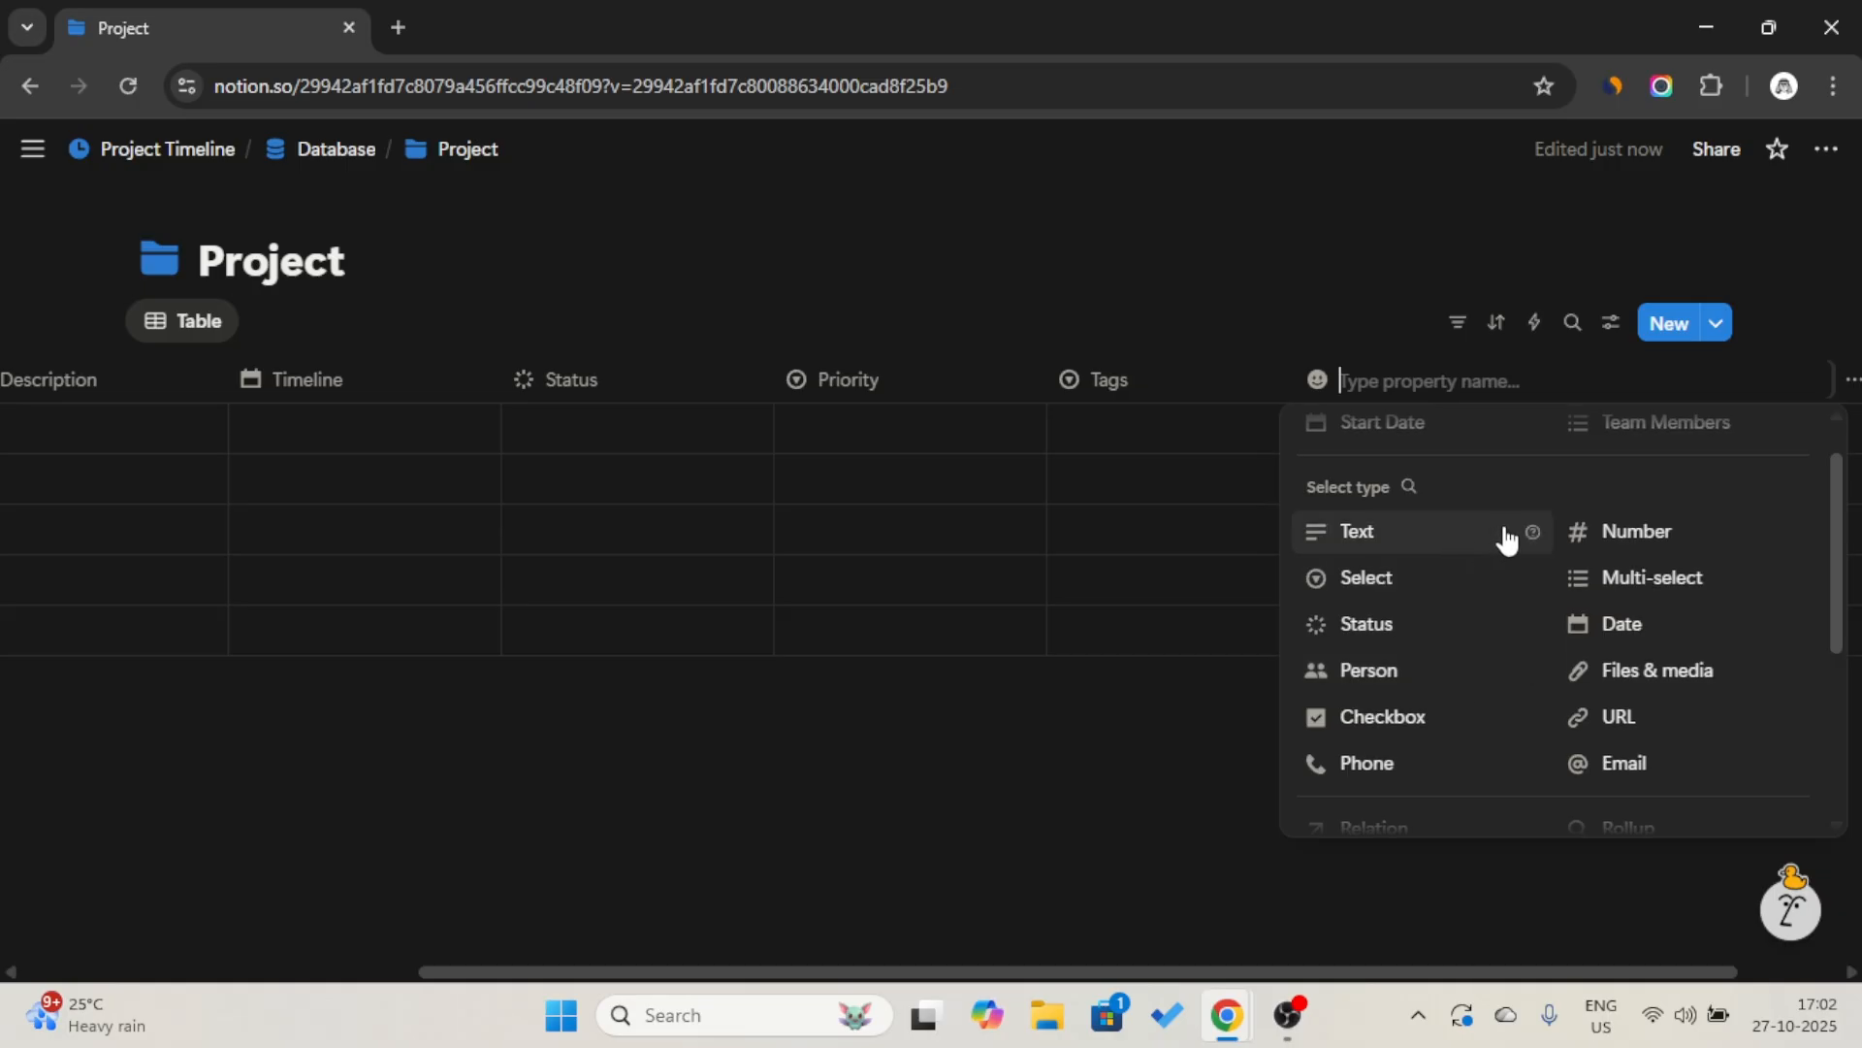
left_click(1681, 531)
left_click(1488, 398)
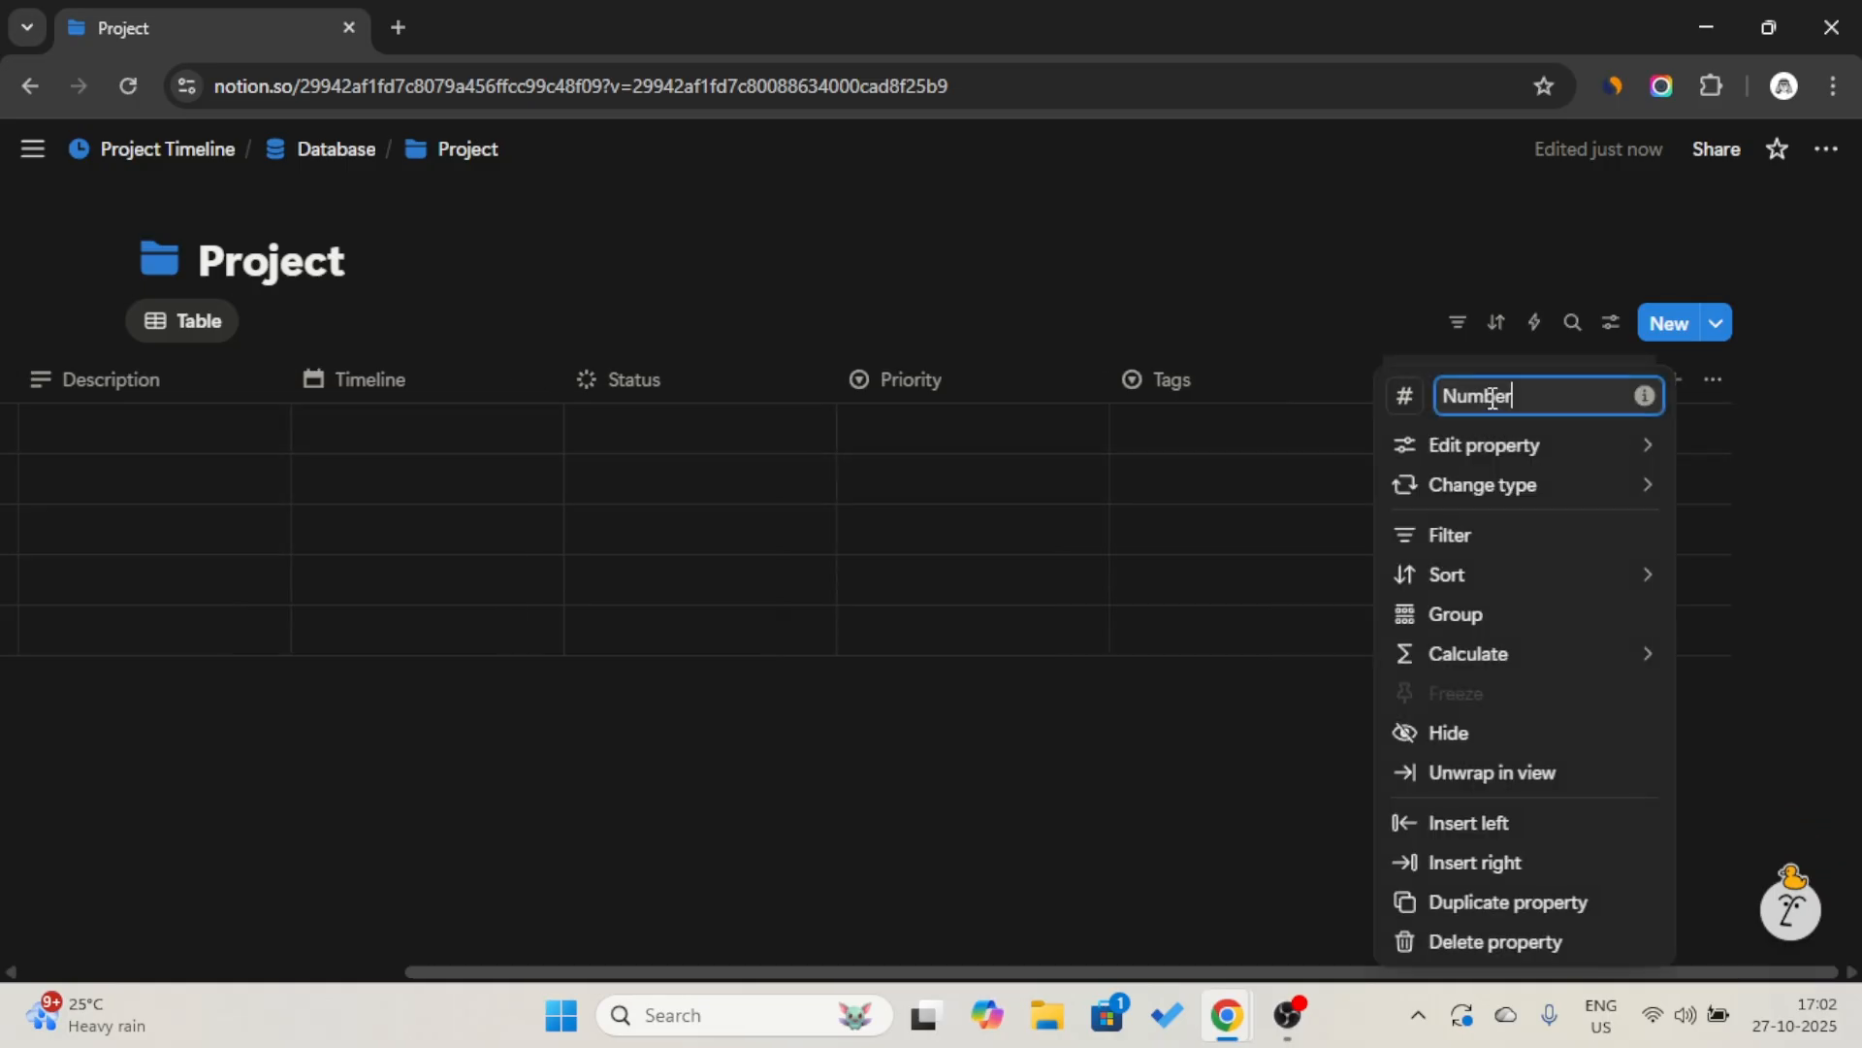
key("Caps_Lock")
type("B")
key("Caps_Lock")
type("u")
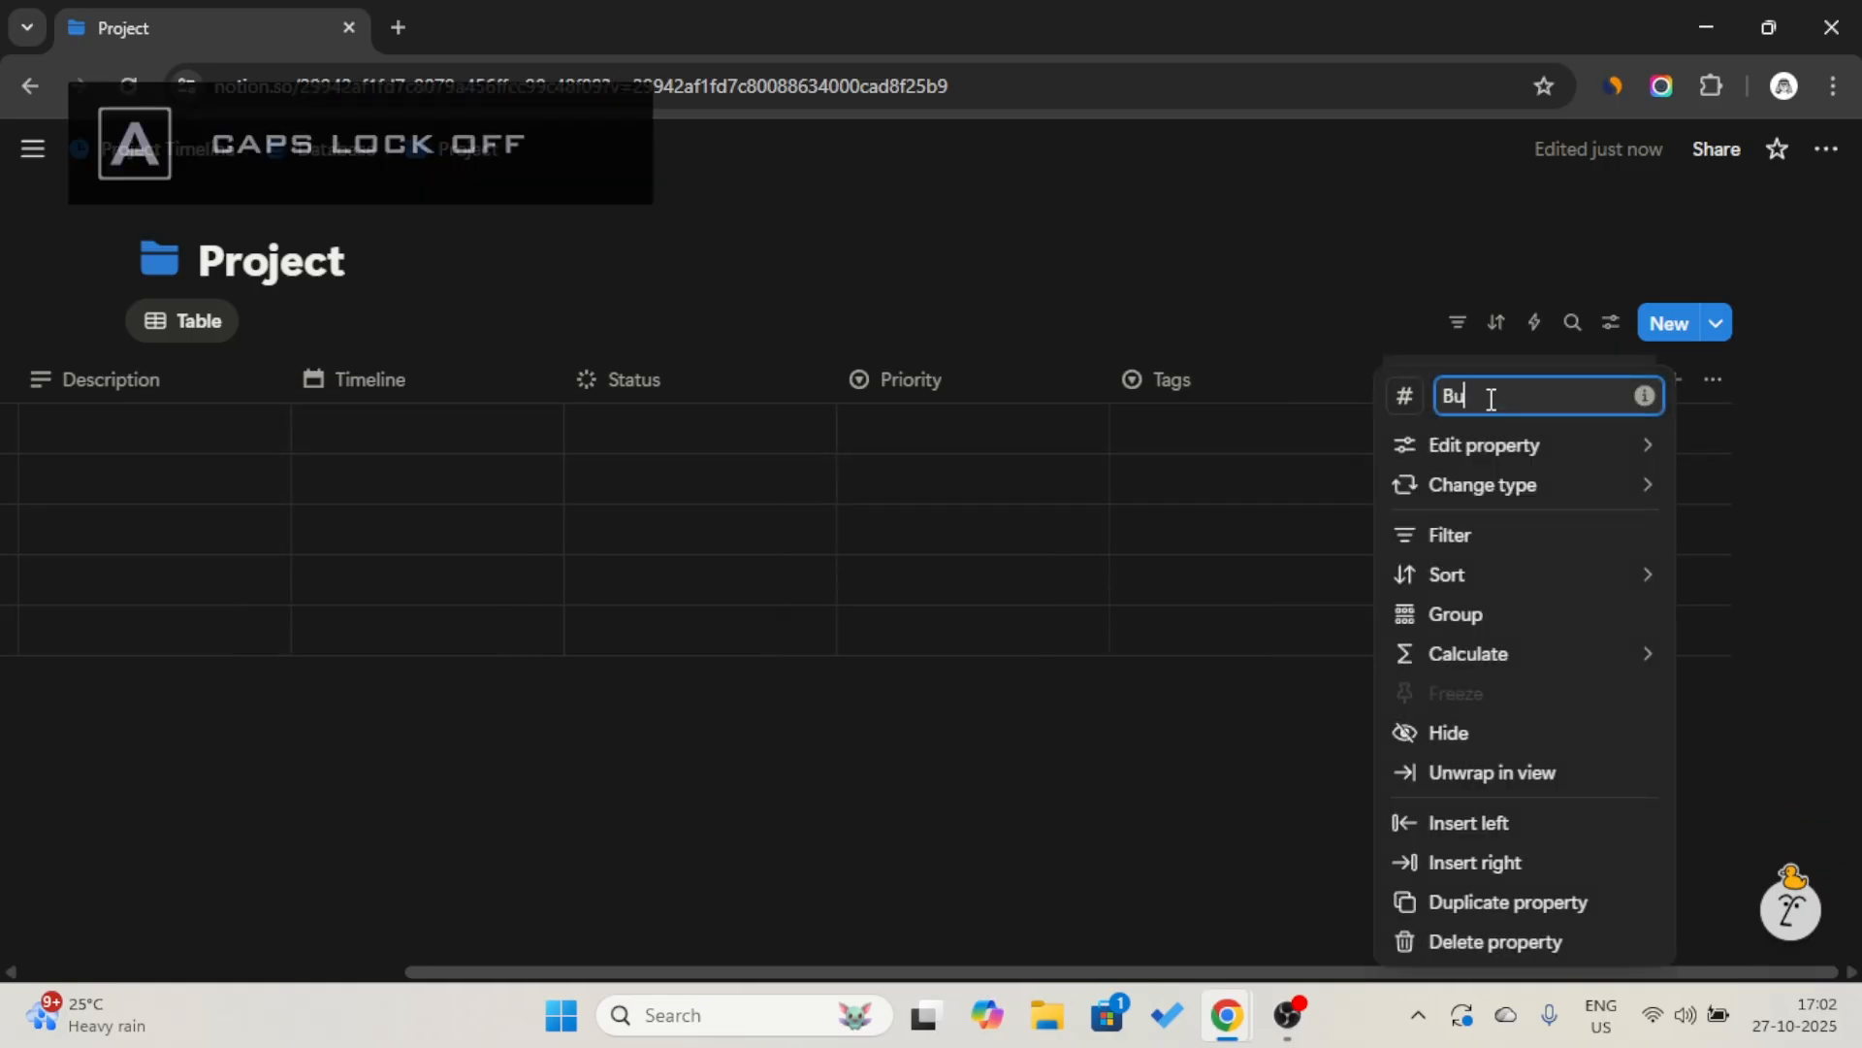
type("dget")
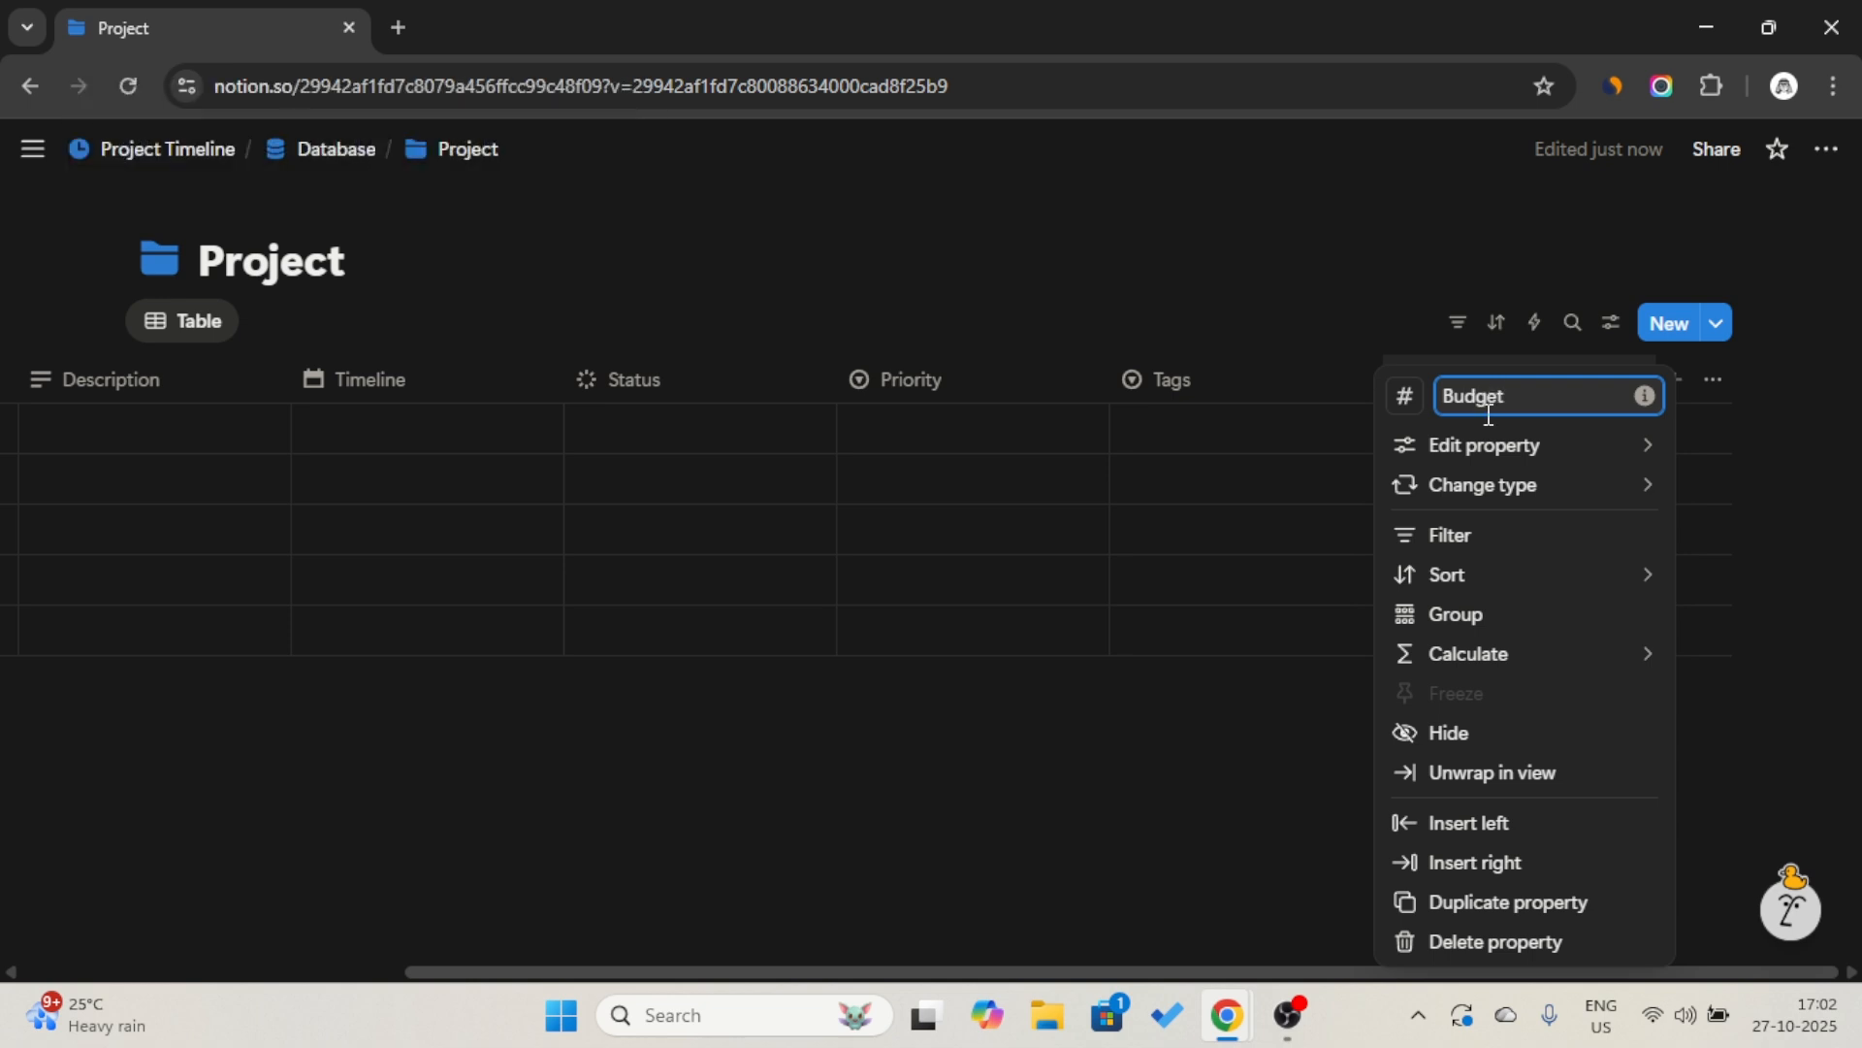
Set the Budget property's number format to US Dollar (USD).
left_click(1439, 445)
left_click(1339, 458)
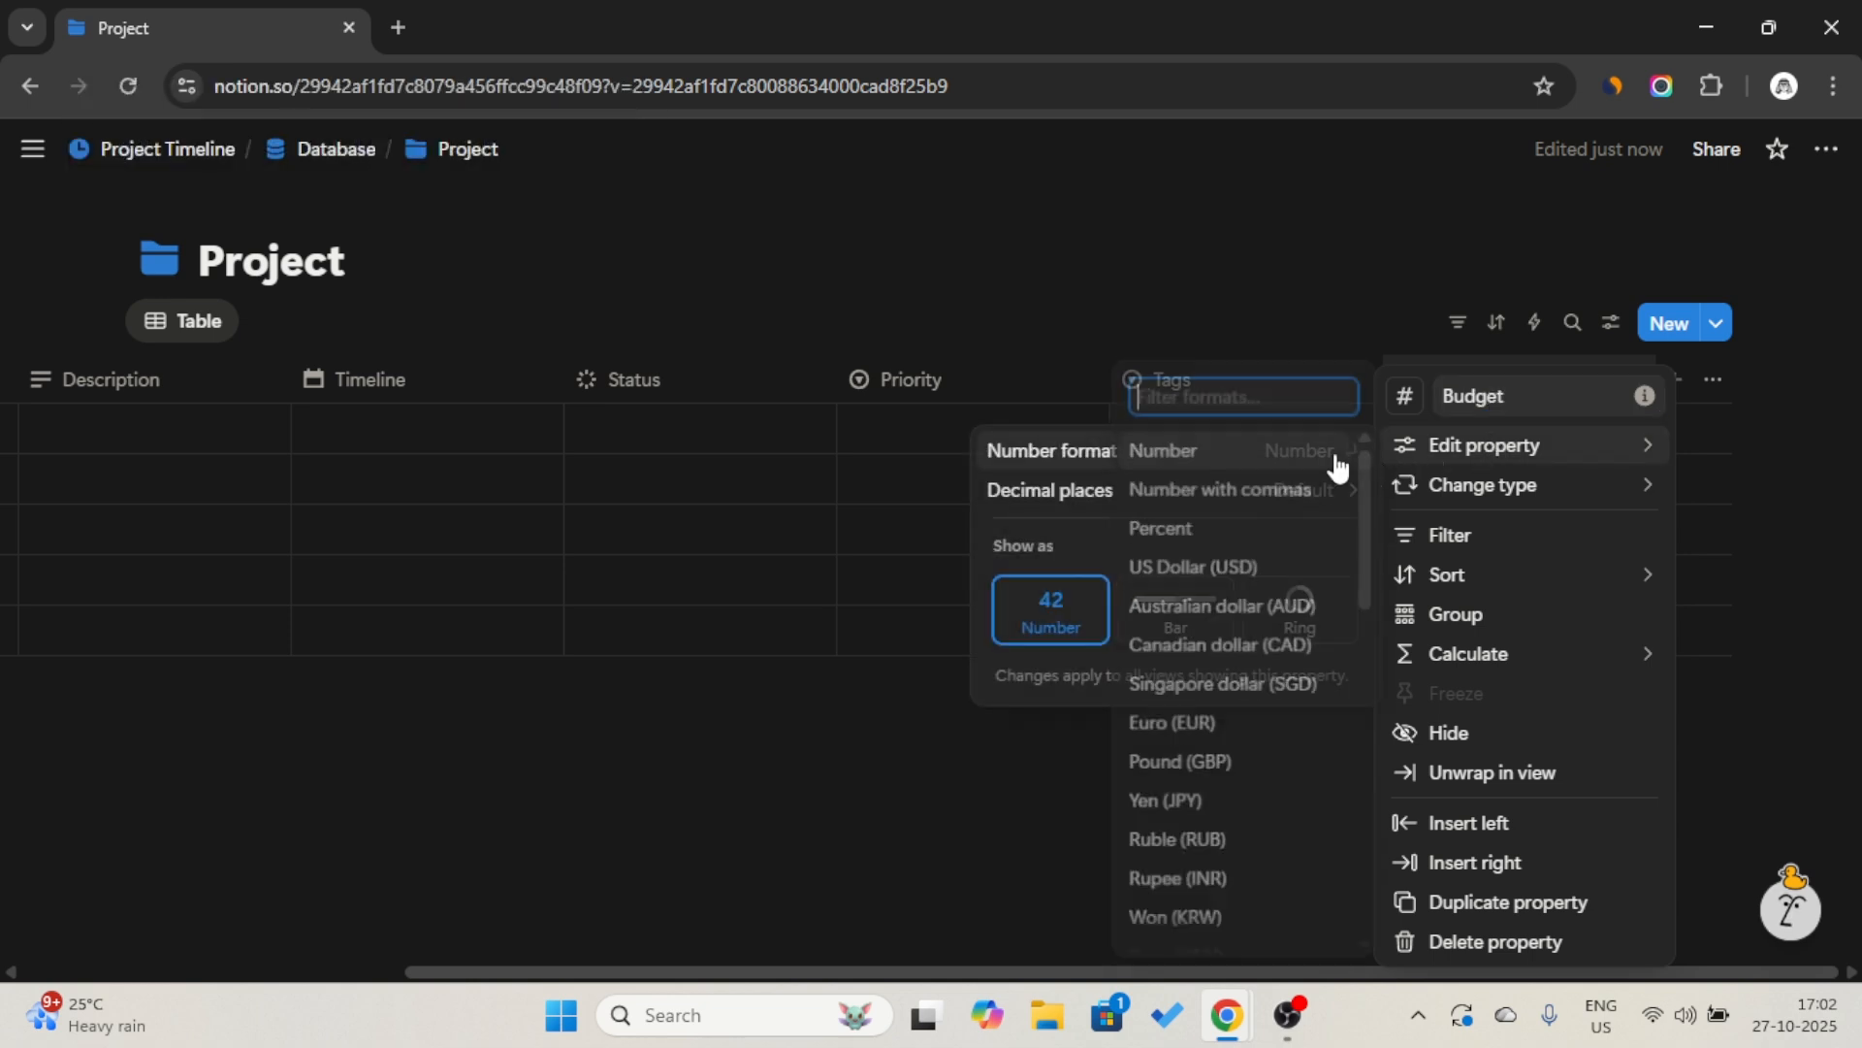
left_click(1236, 573)
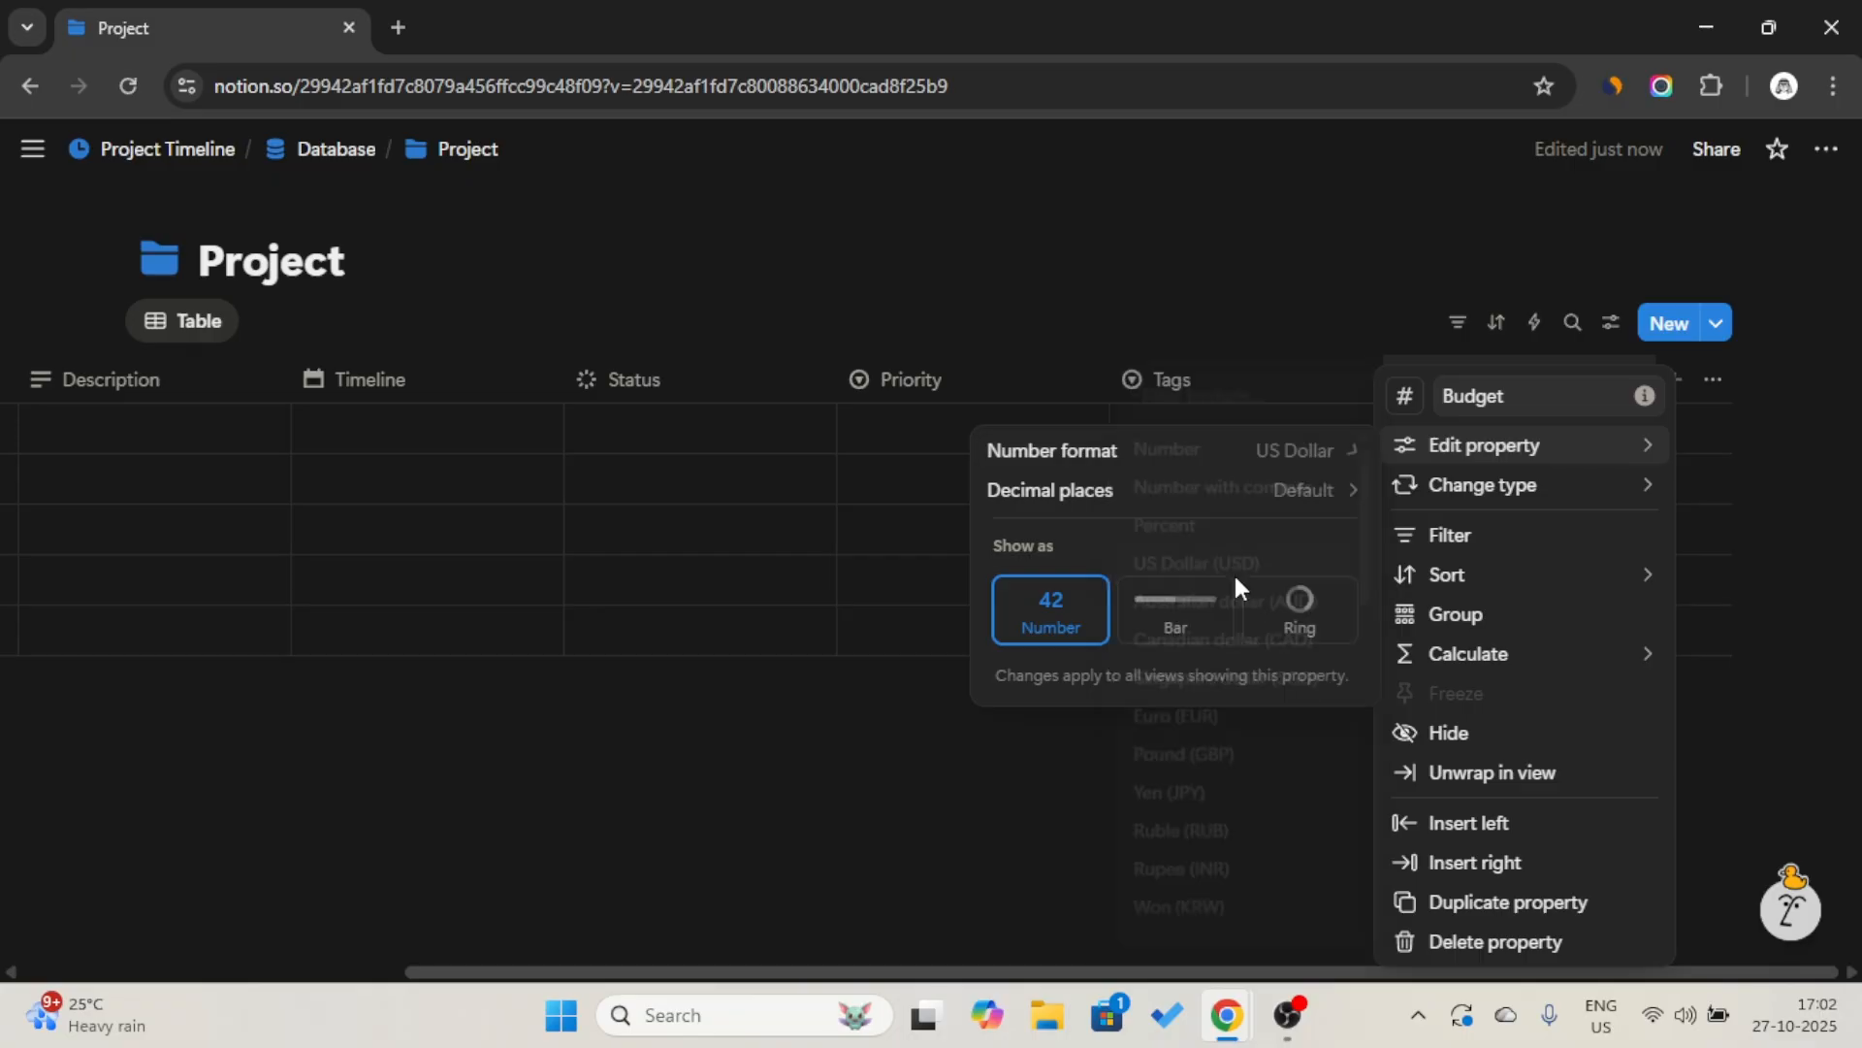
left_click(1226, 325)
Create an unnamed first row in the Project table and enter 200 as its Budget.
left_click(1469, 434)
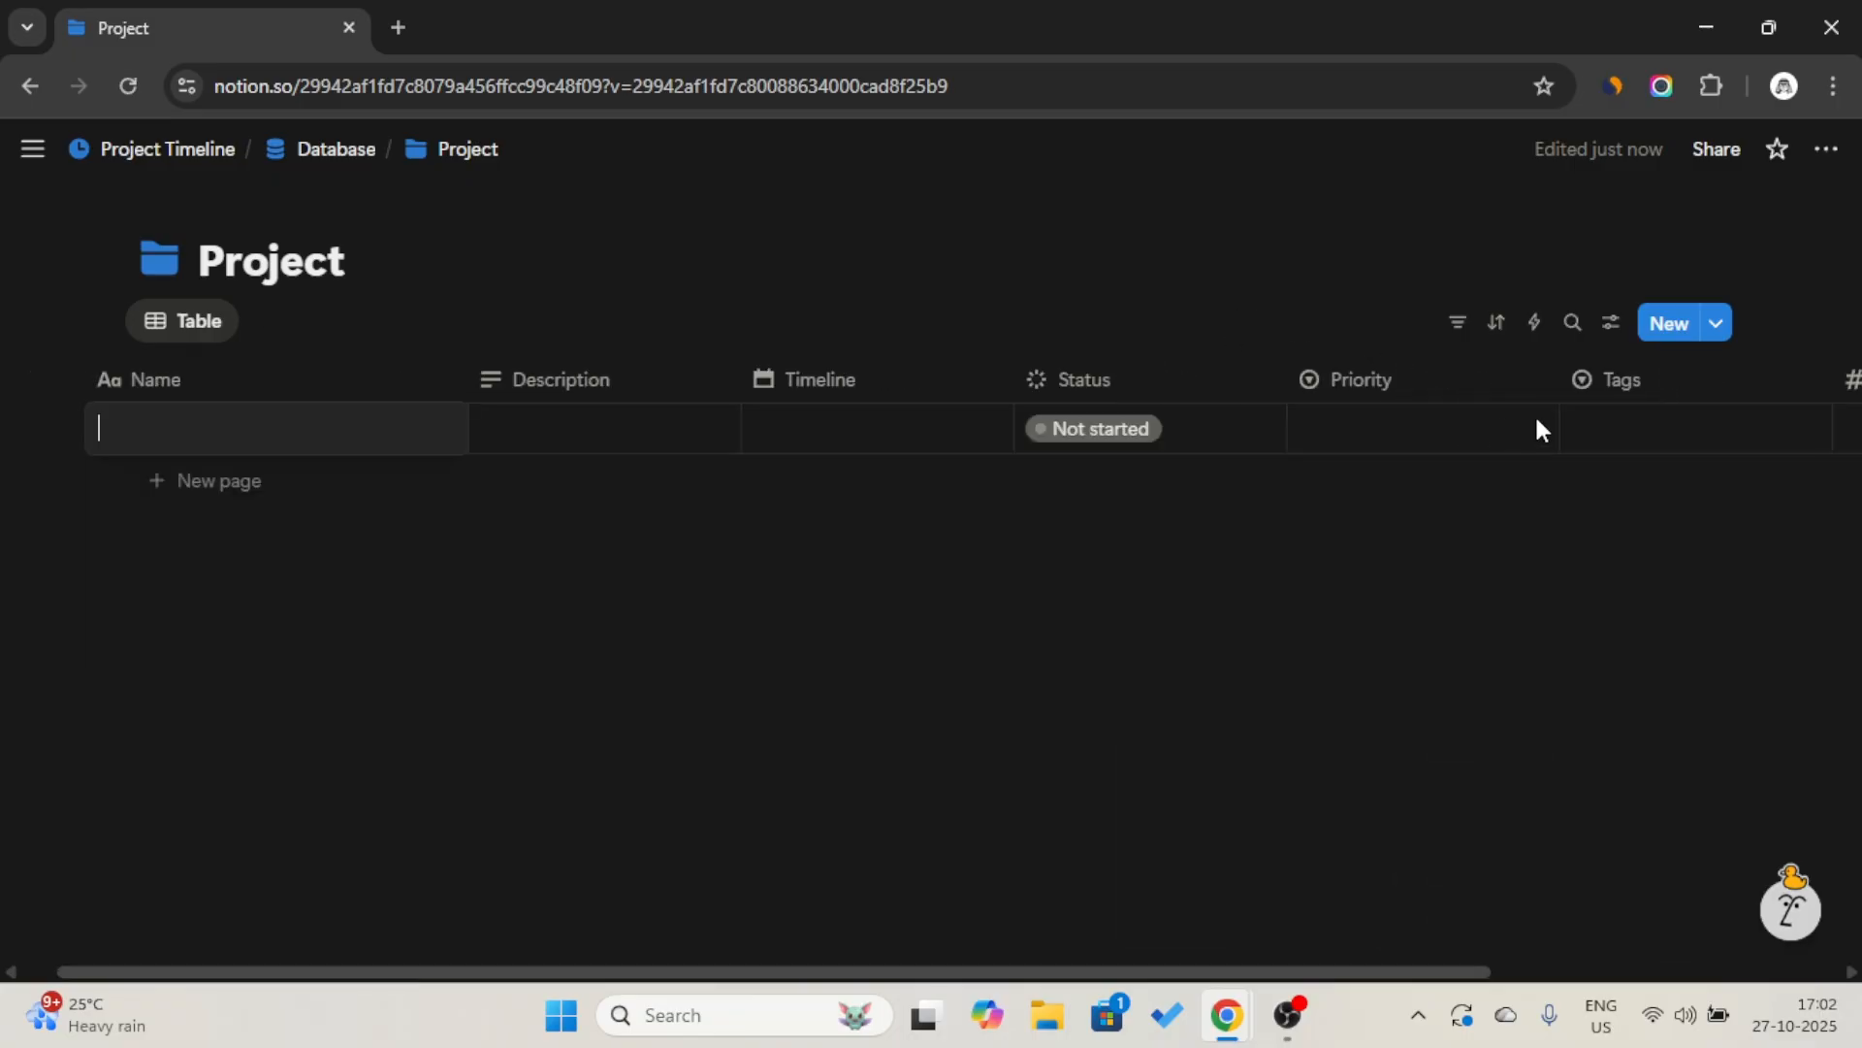
key("Escape")
scroll(1527, 480, "right", 5)
left_click(1504, 434)
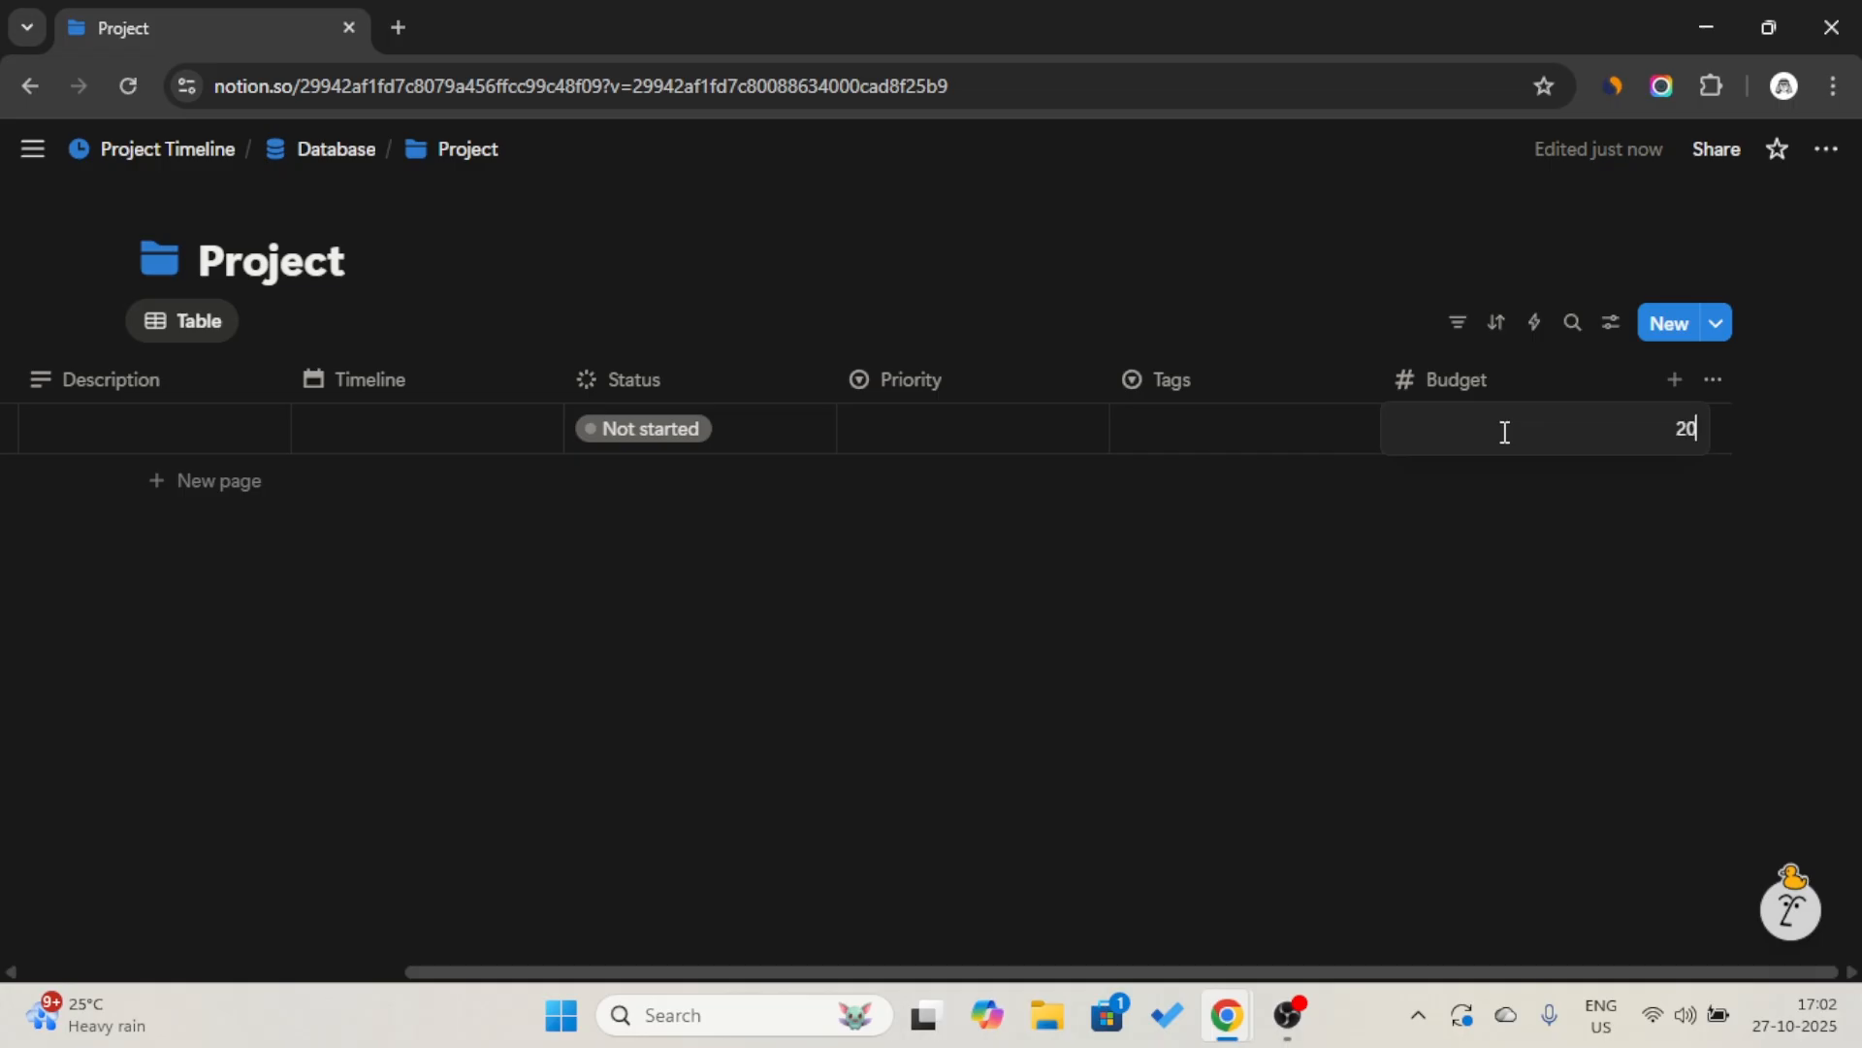
type("200")
key("Return")
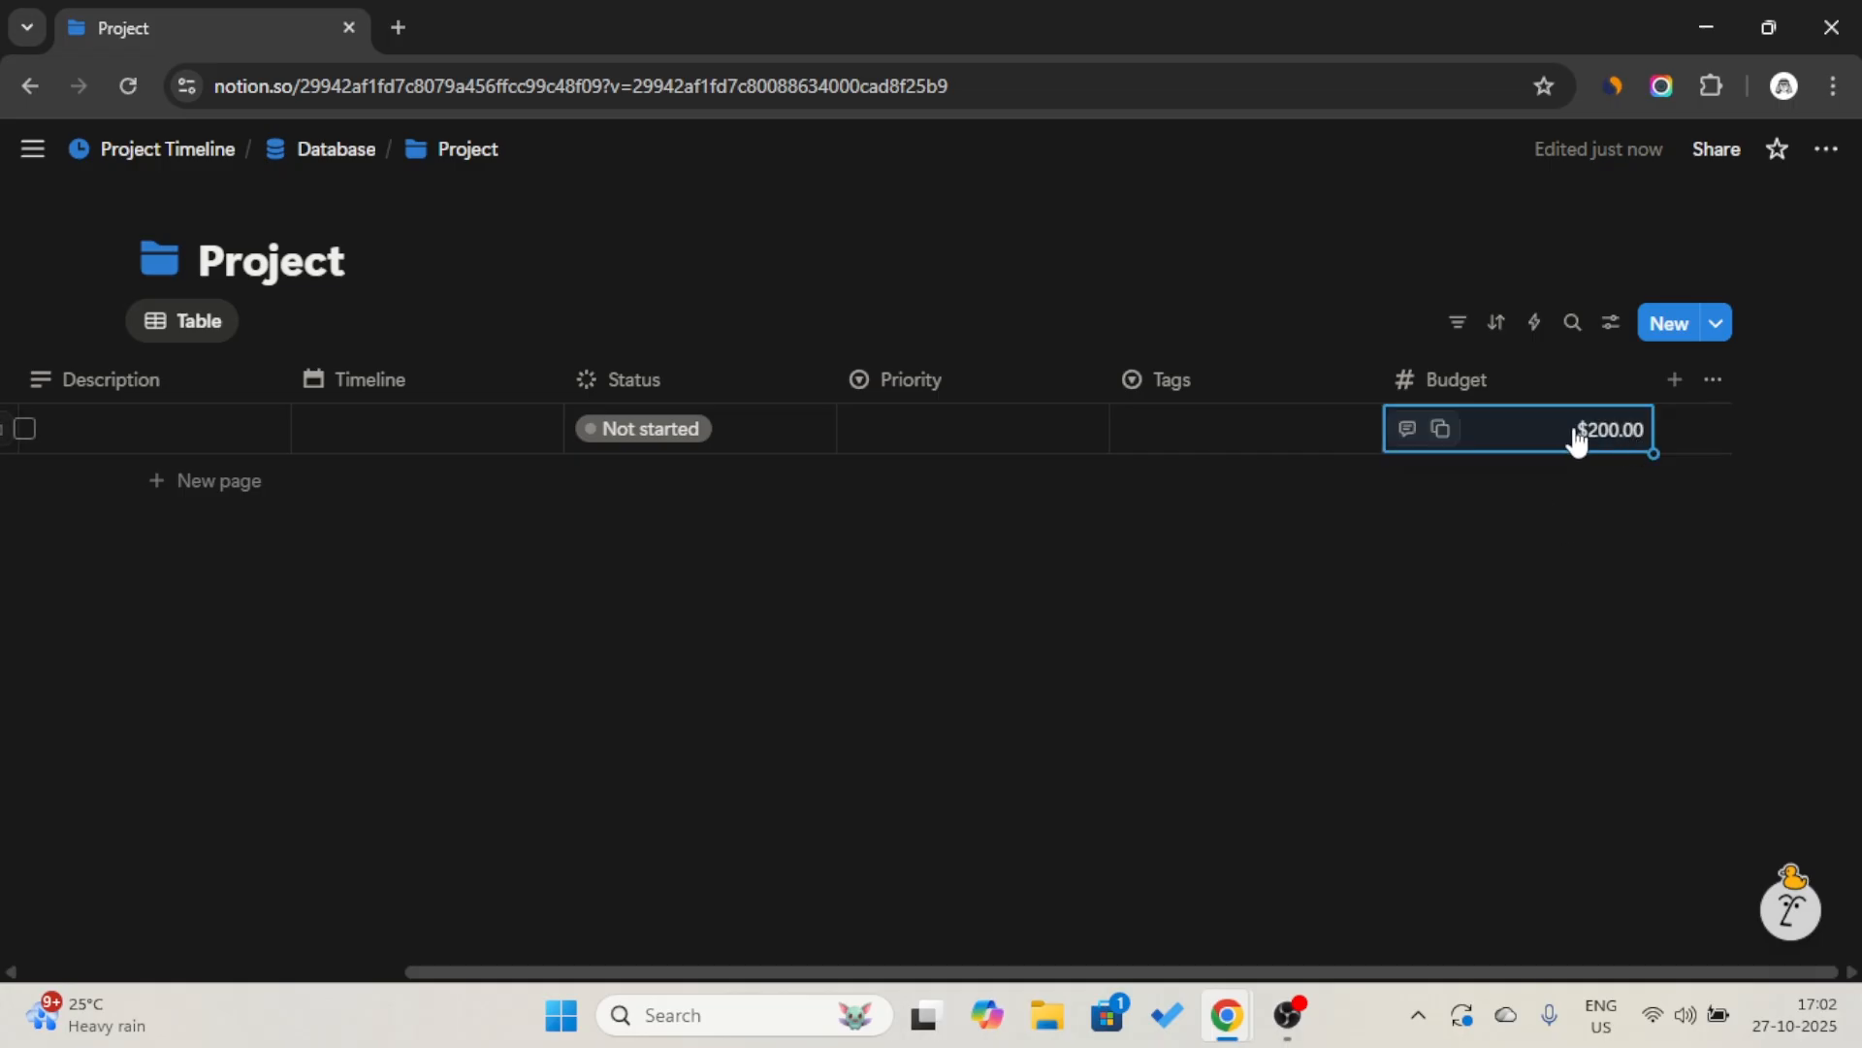
Add another Number property after Budget and name it "Percentage".
left_click(1669, 388)
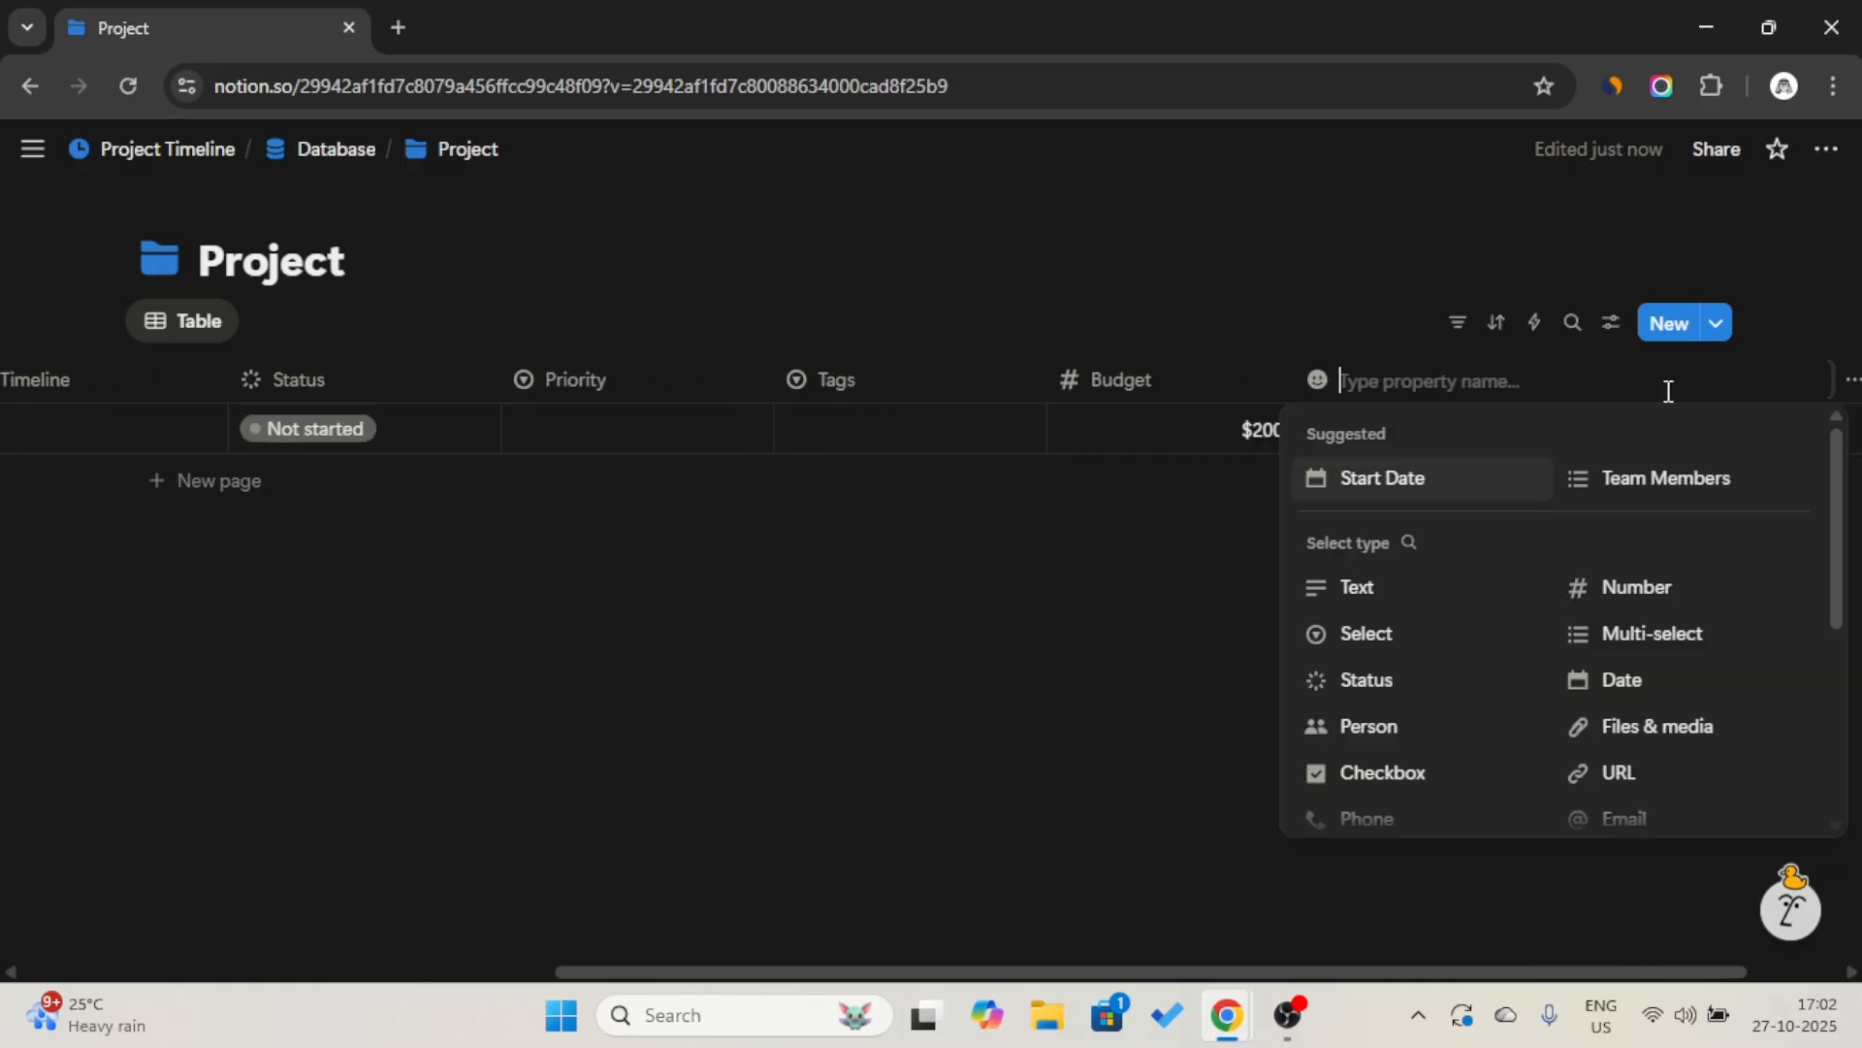
left_click(1653, 601)
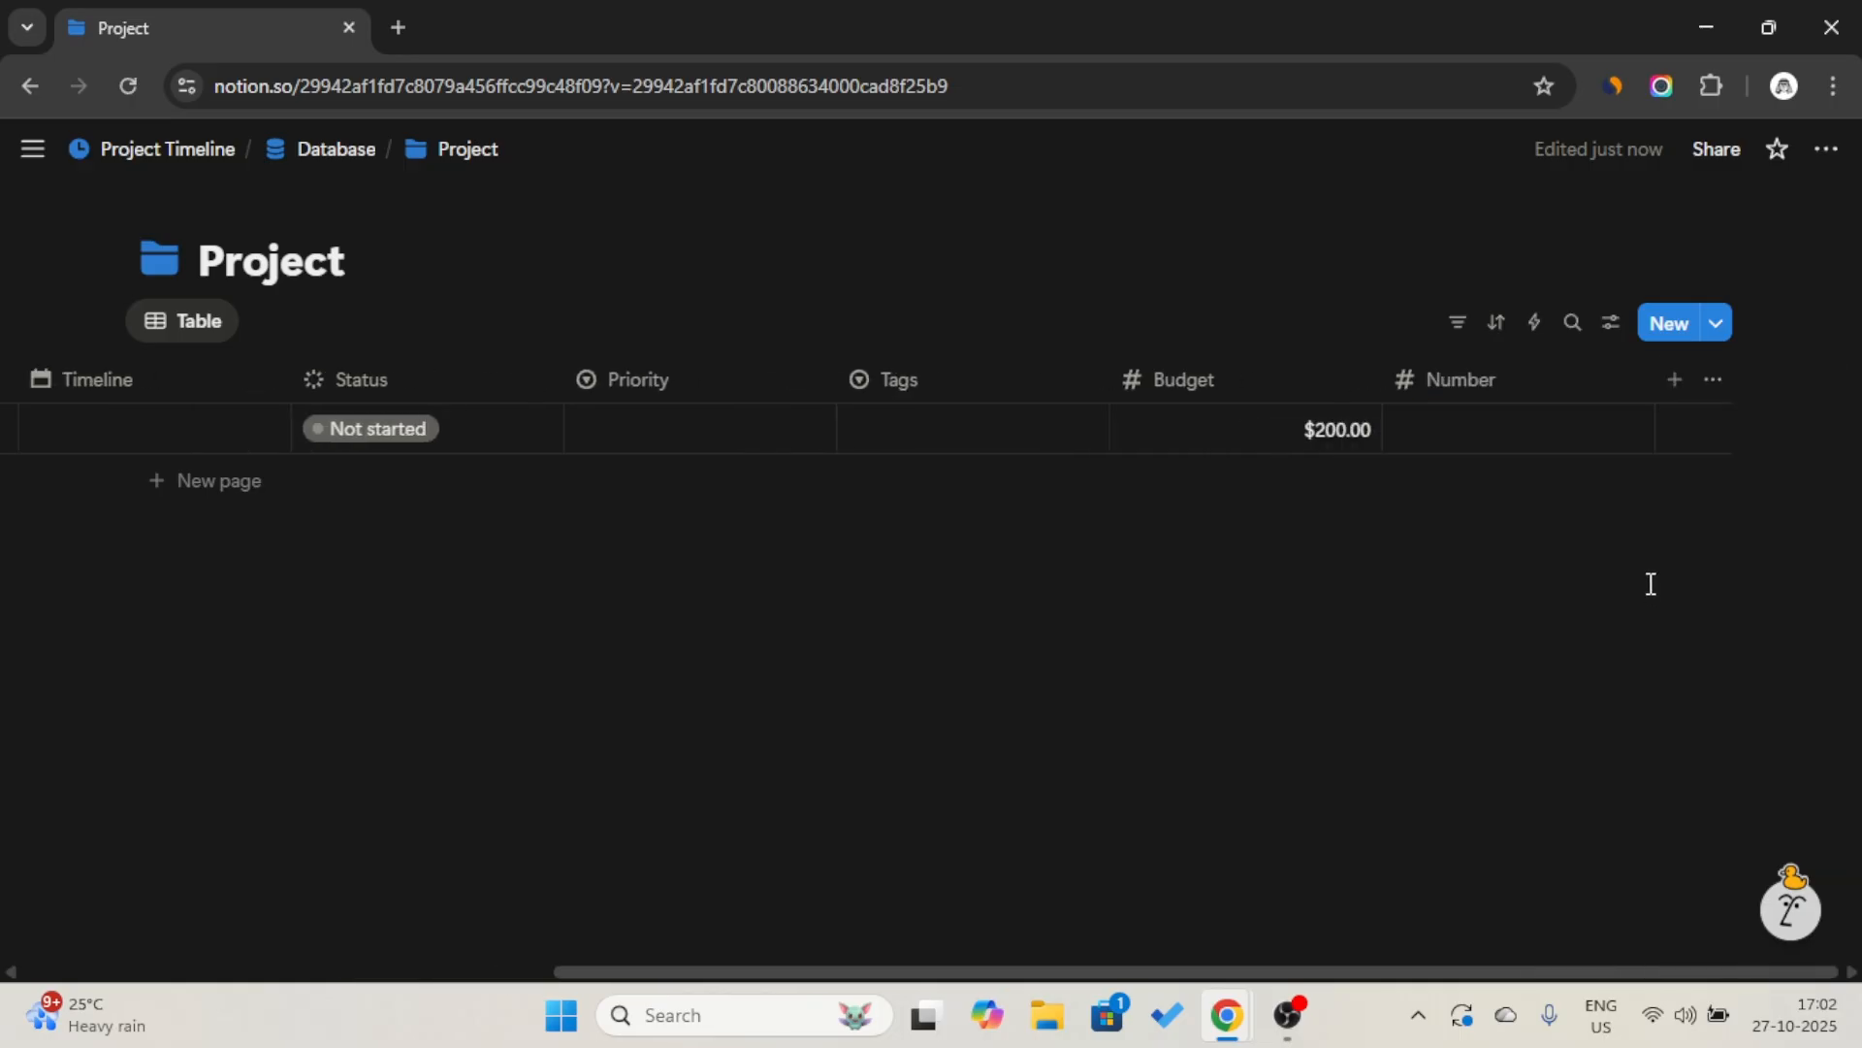
left_click(1552, 388)
type("Percentage")
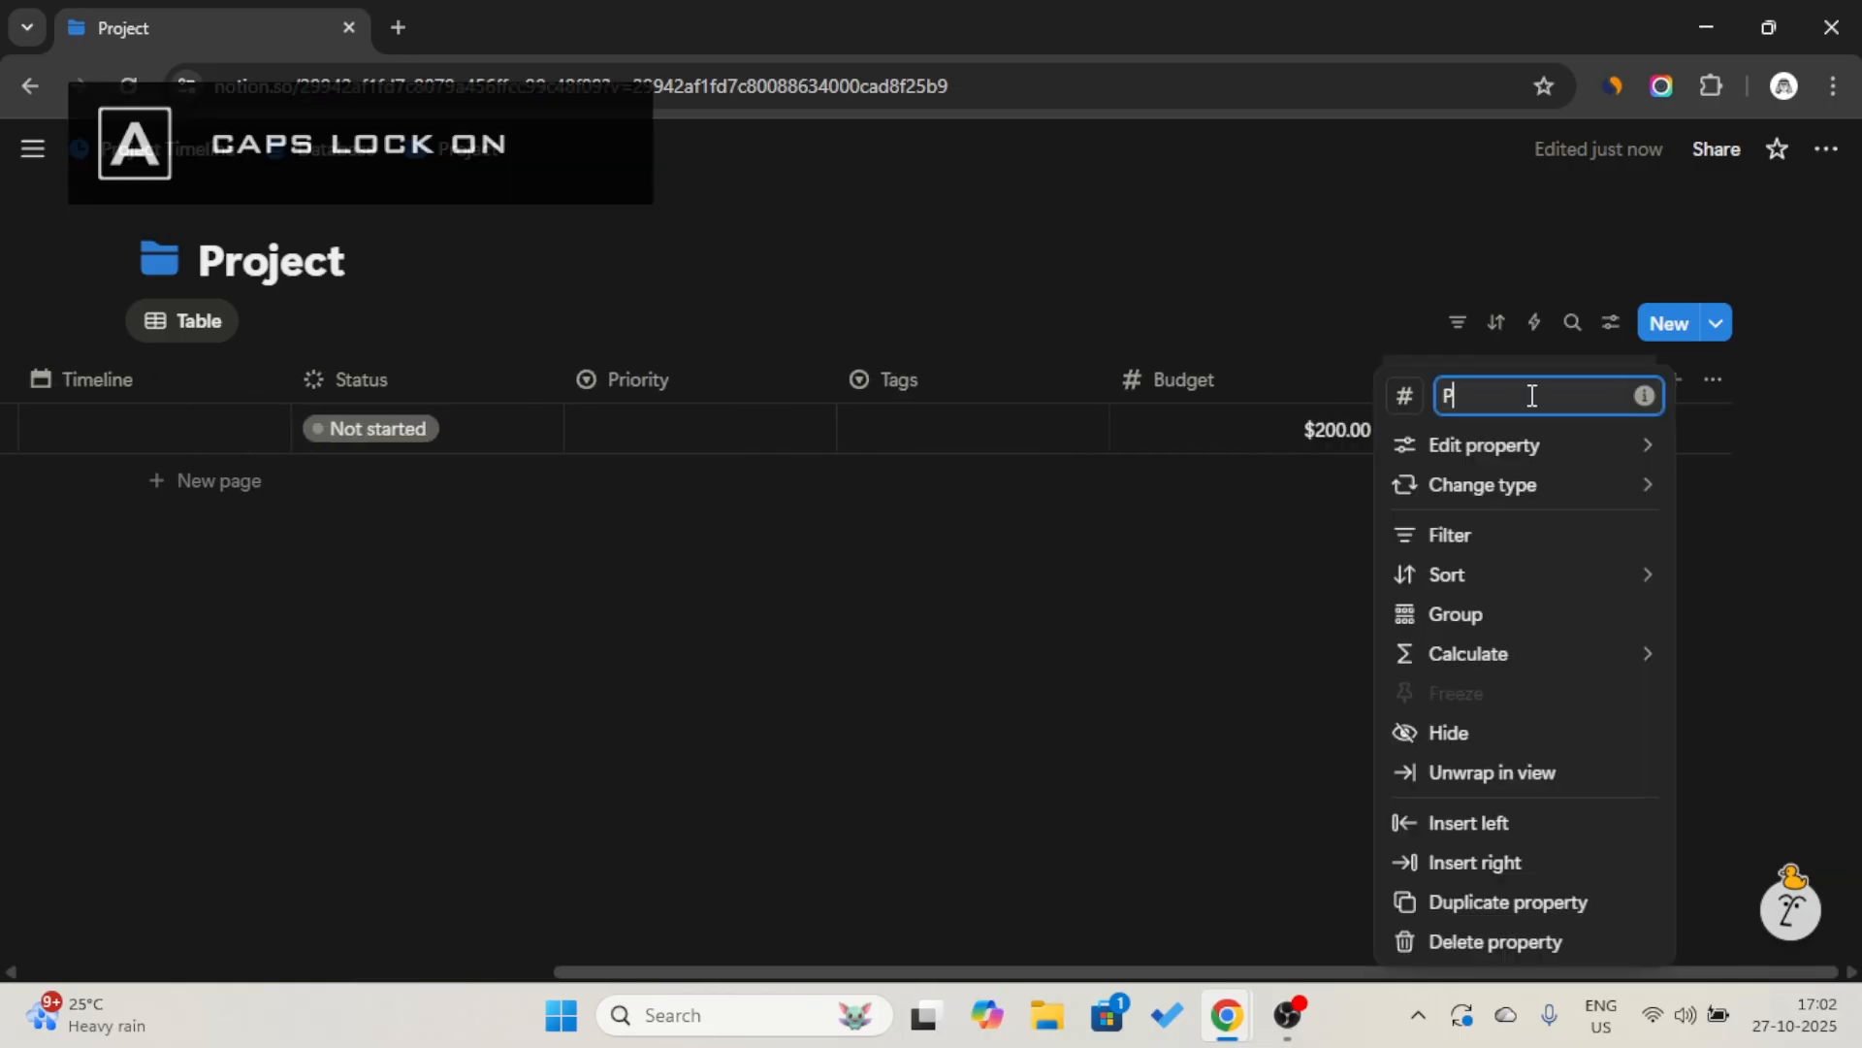
Set the Percentage property's icon to chart pie, found by filtering the icons for "gra".
left_click(1408, 398)
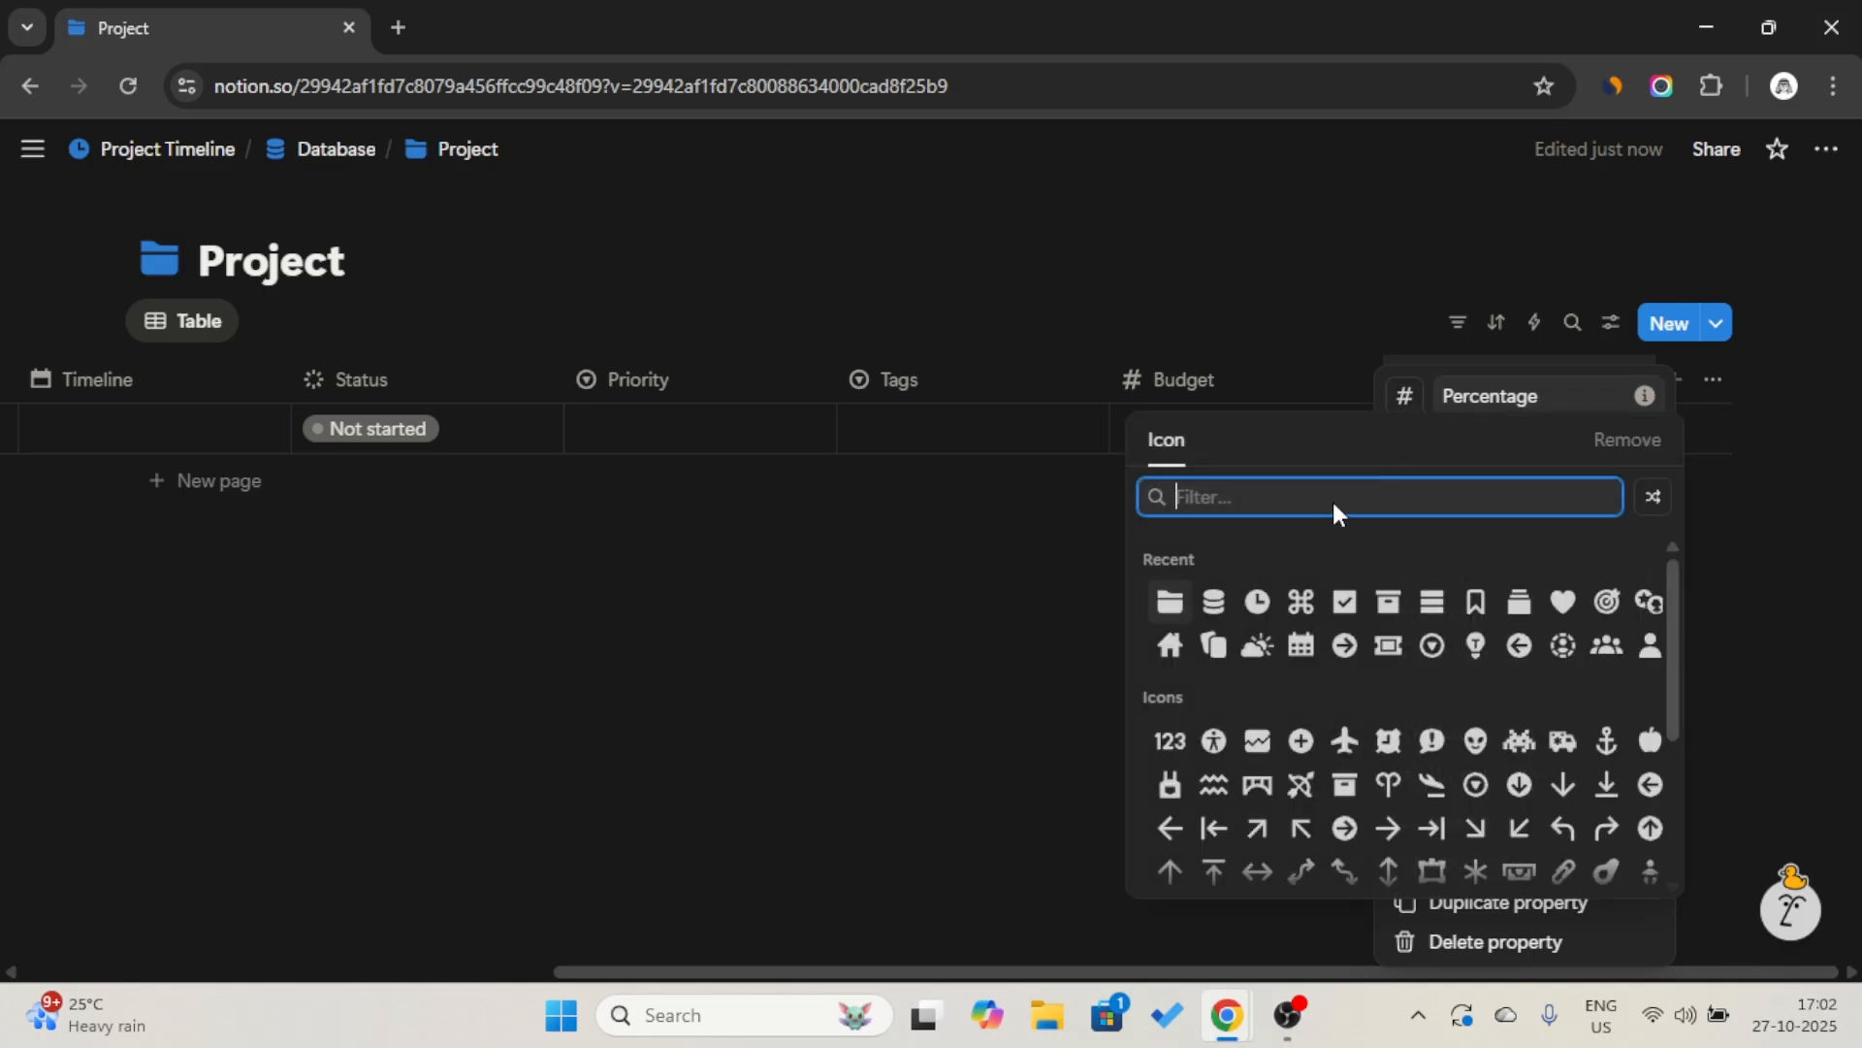
type("gra")
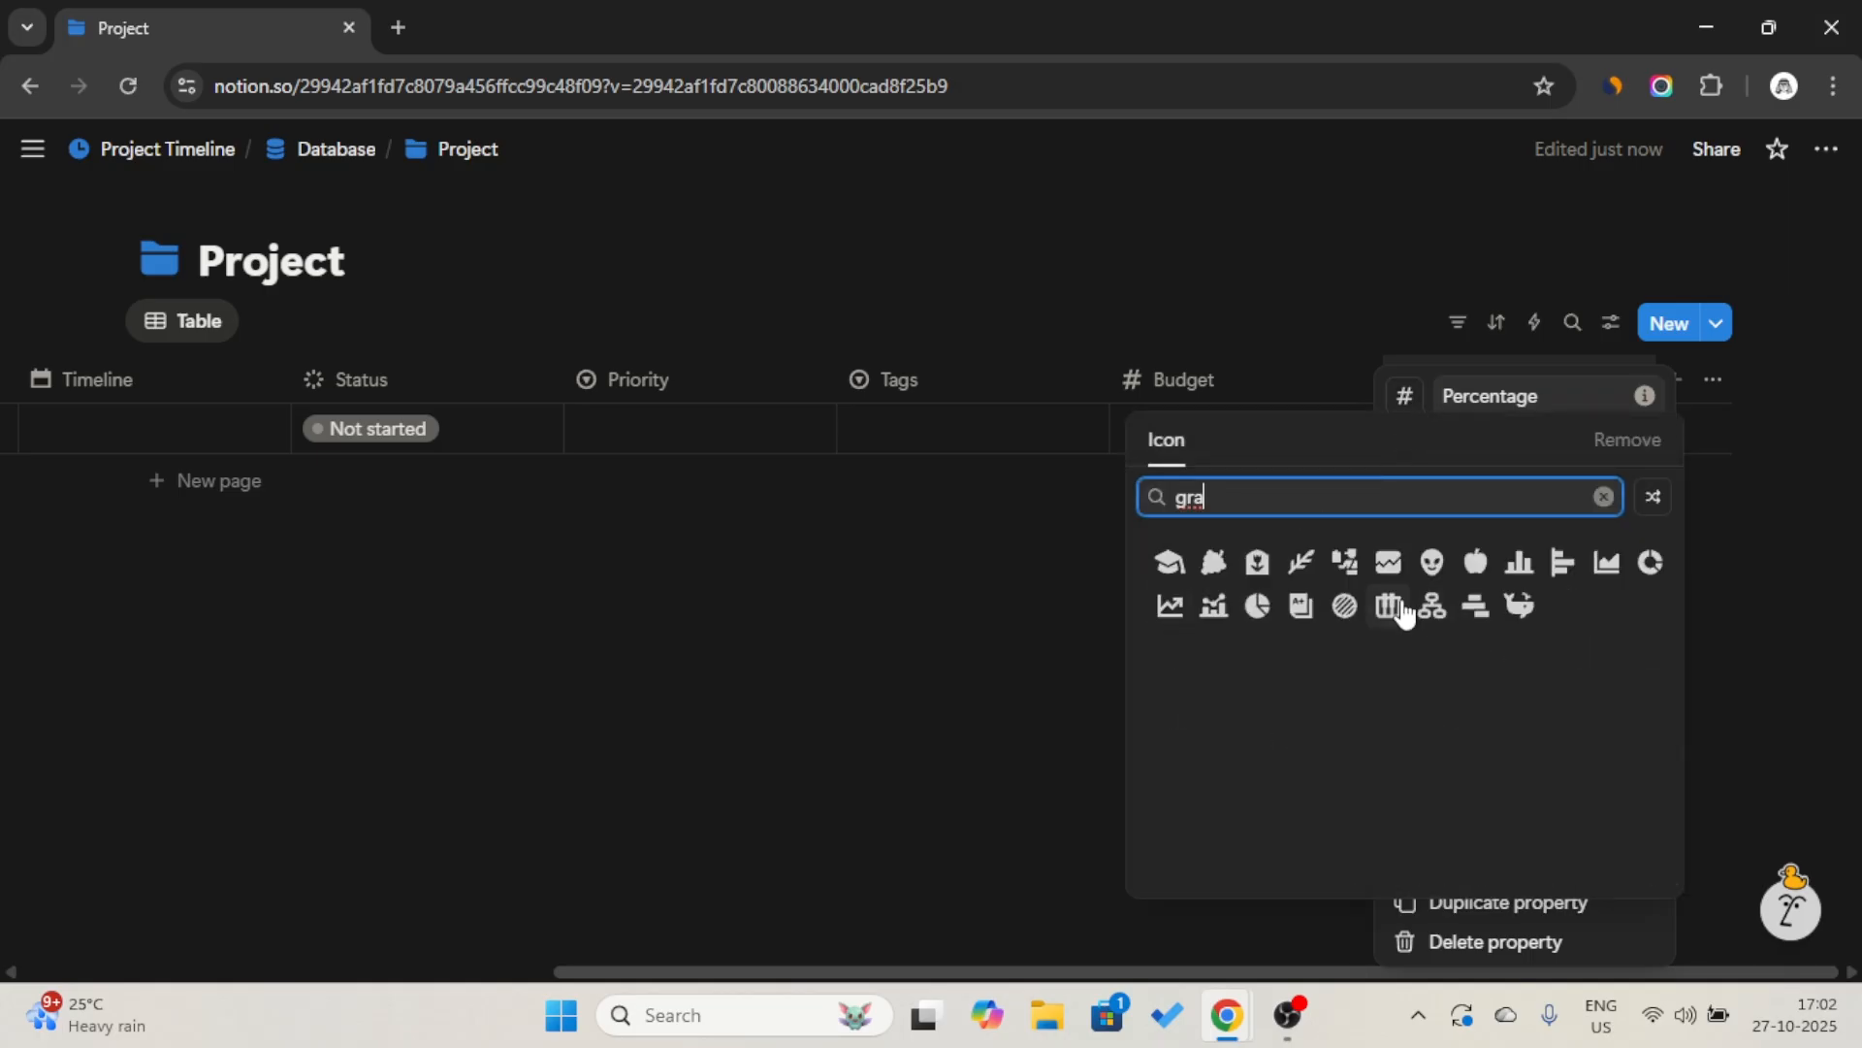
left_click(1259, 607)
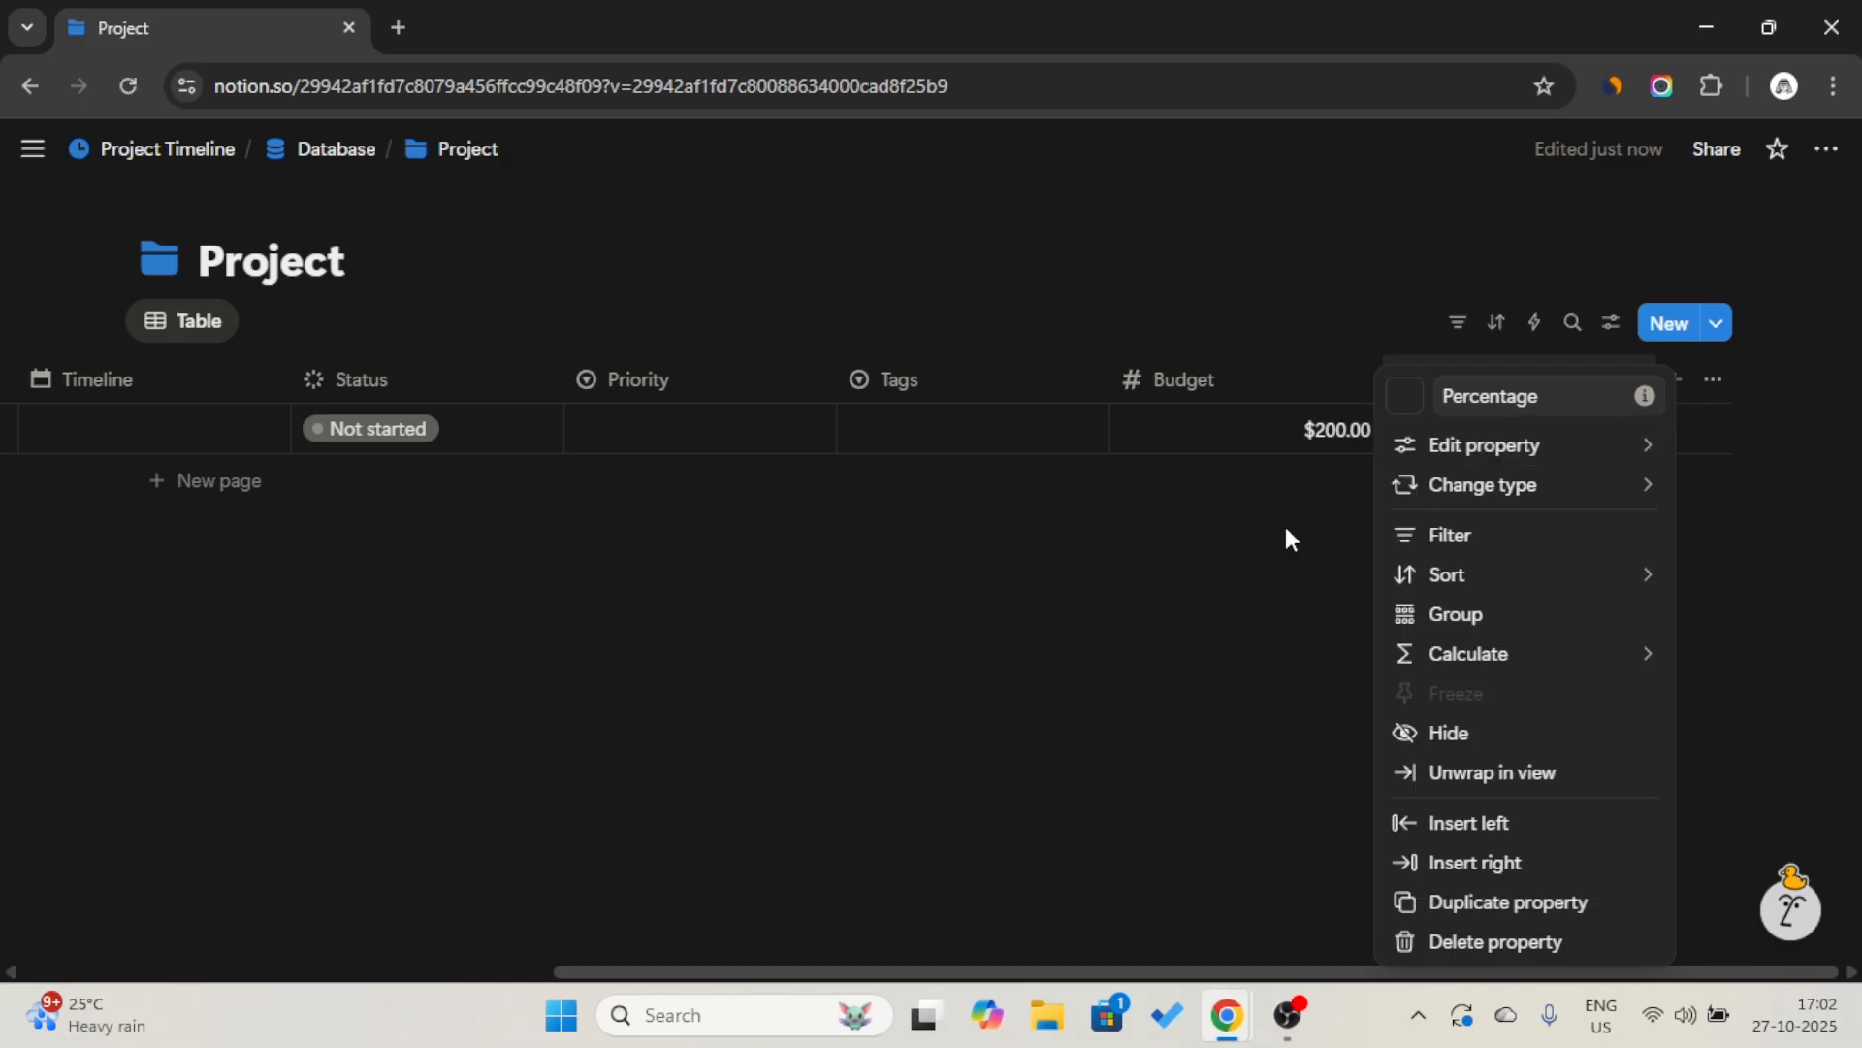
left_click(1315, 371)
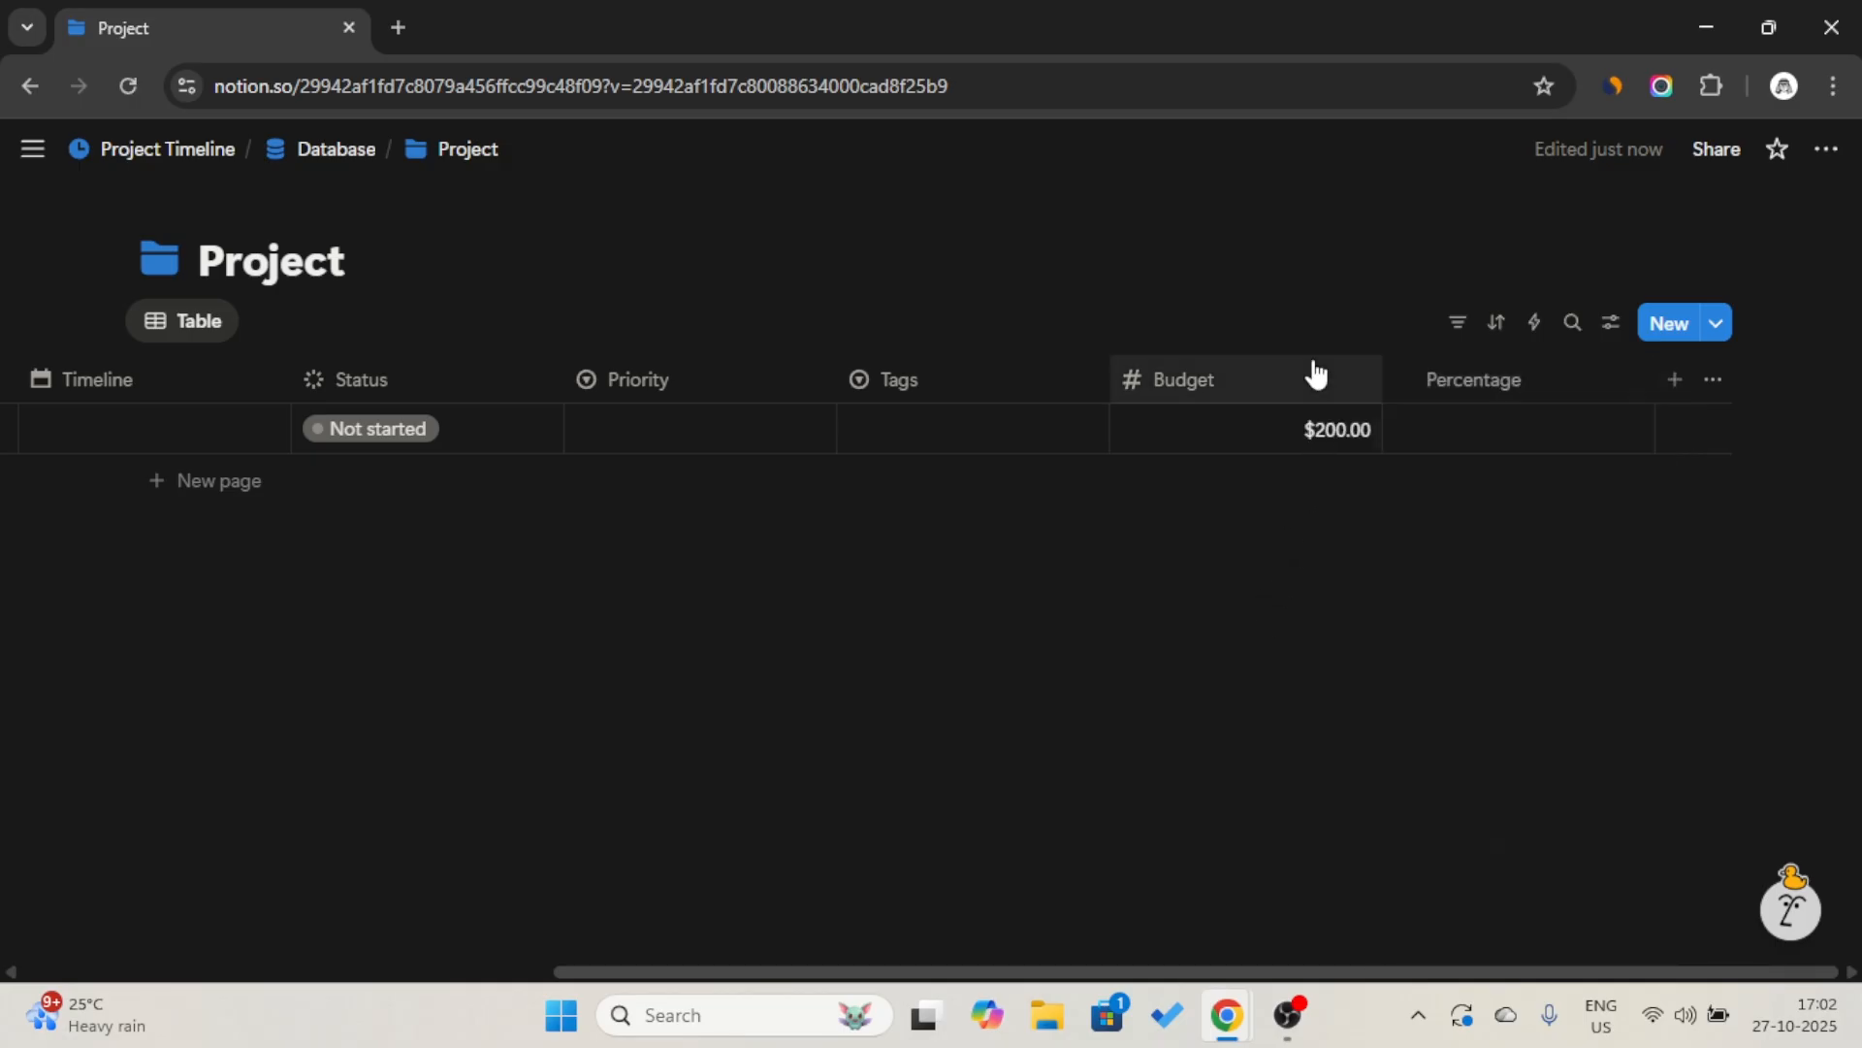
Show the Percentage property as a blue bar and enter 50 as the first row's Percentage.
left_click(1478, 436)
key("Escape")
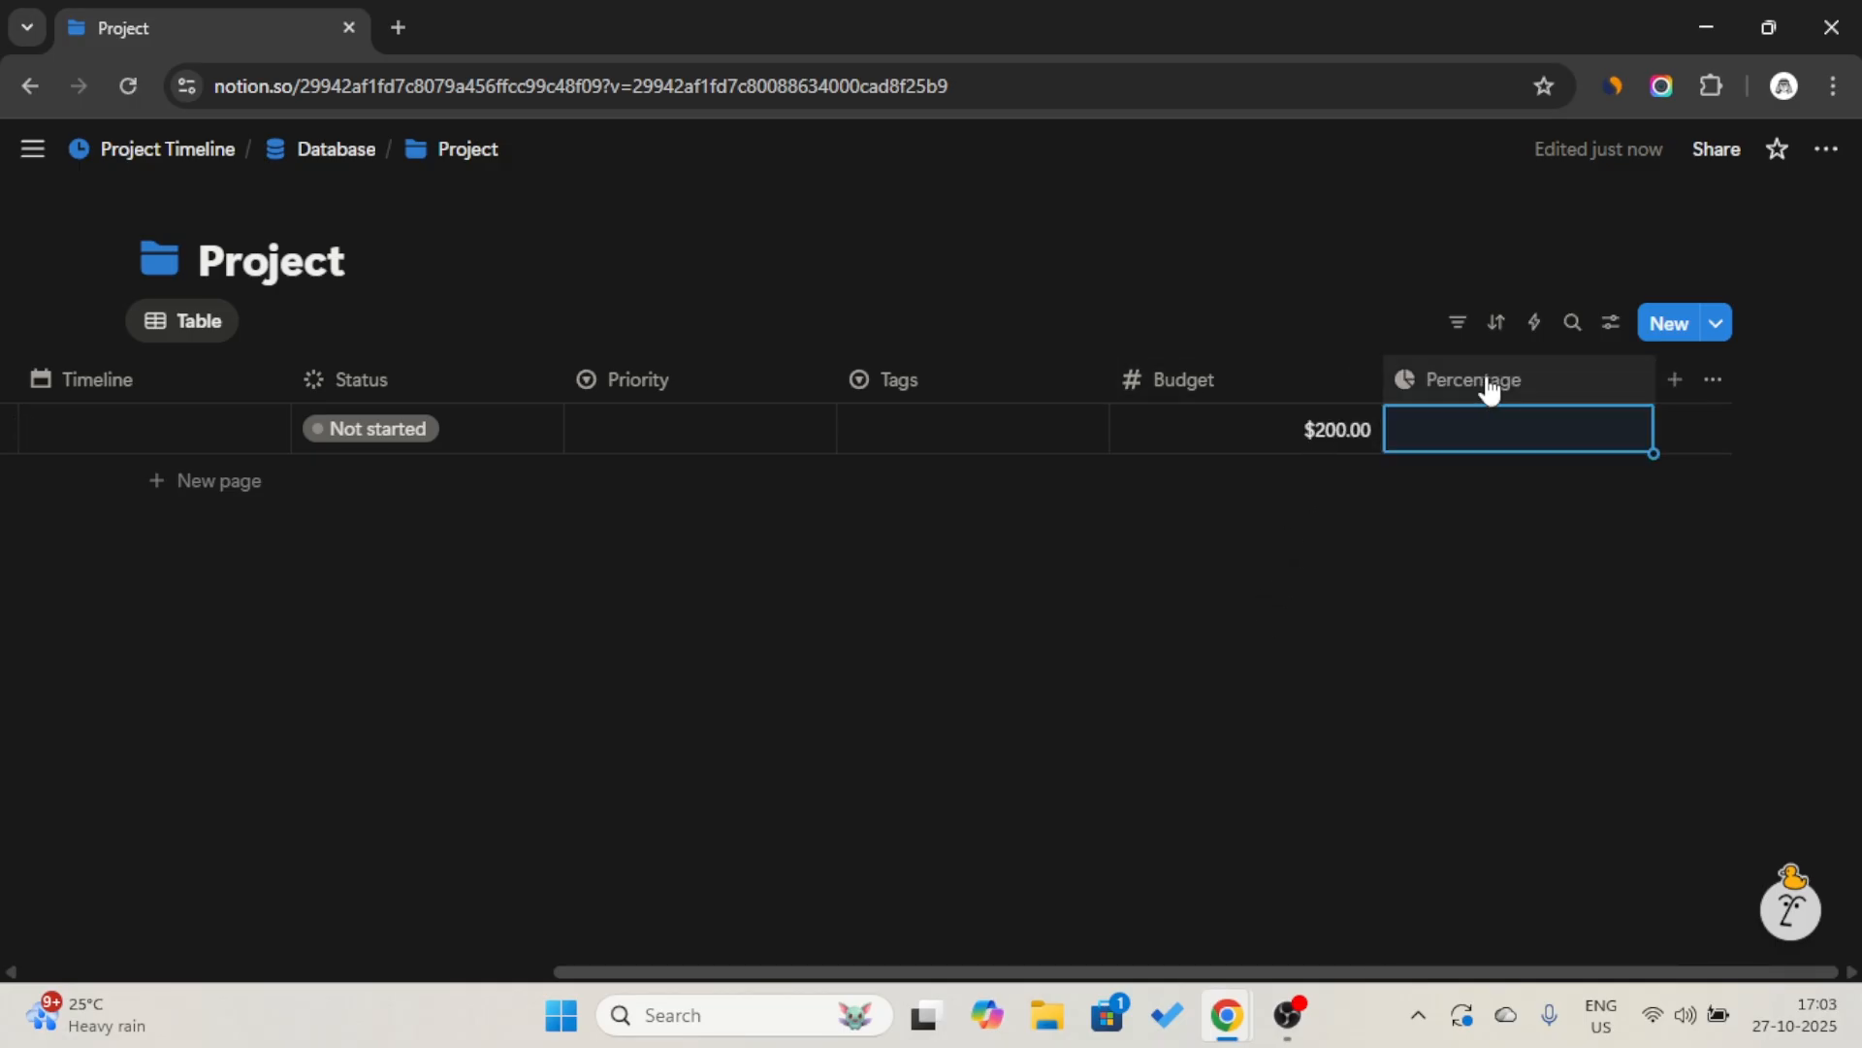
left_click(1487, 383)
mouse_move(1476, 456)
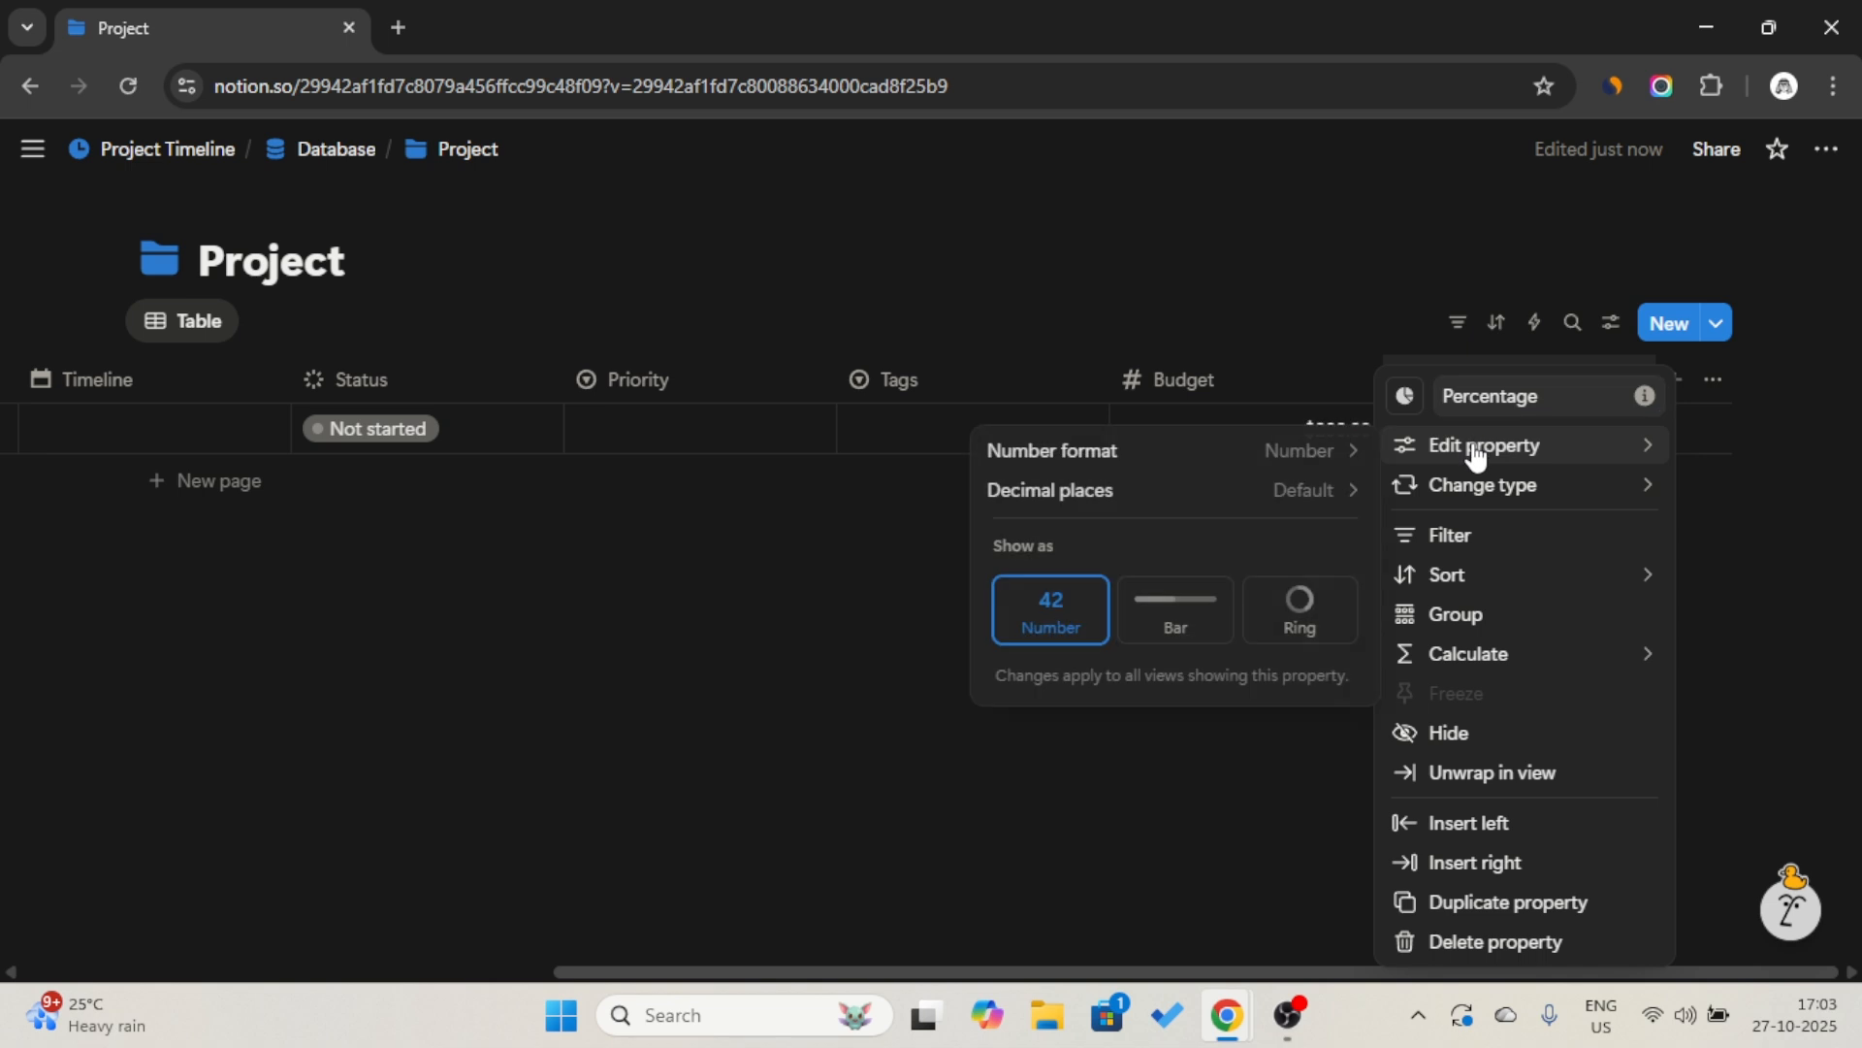
left_click(1315, 468)
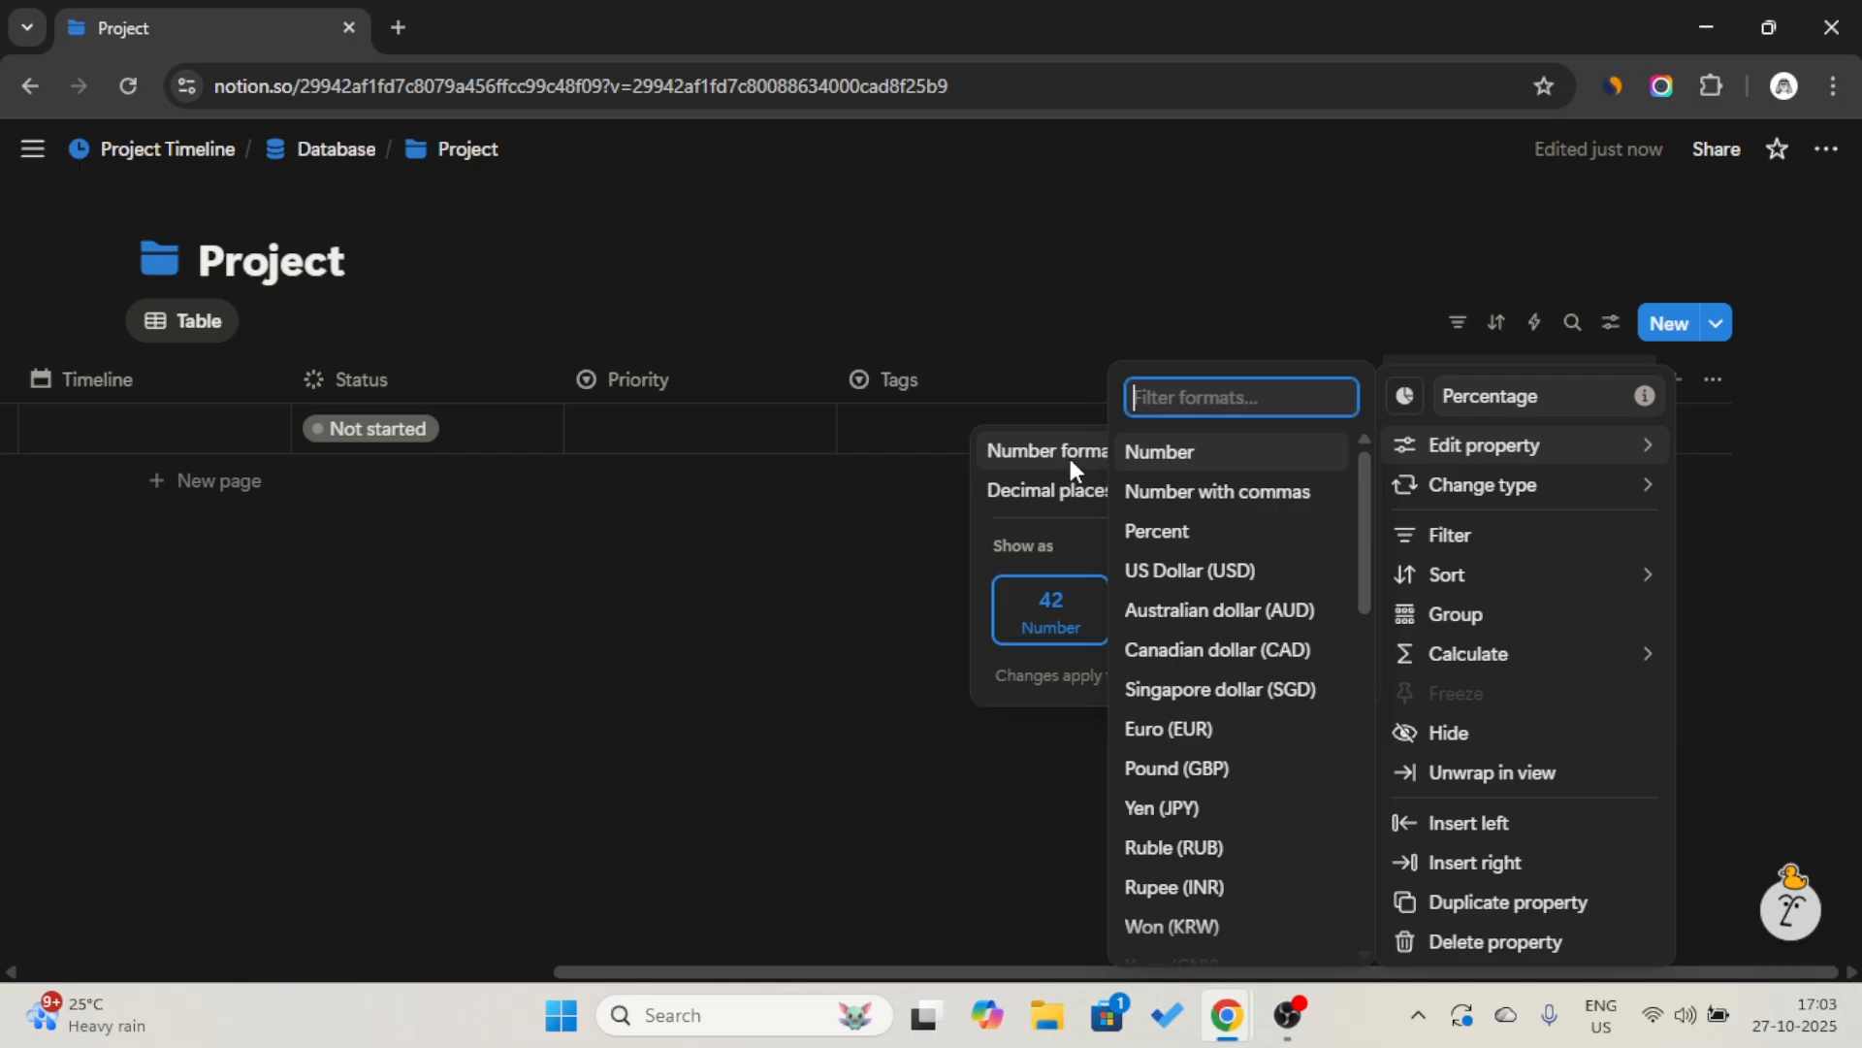
left_click(1186, 491)
left_click(1197, 488)
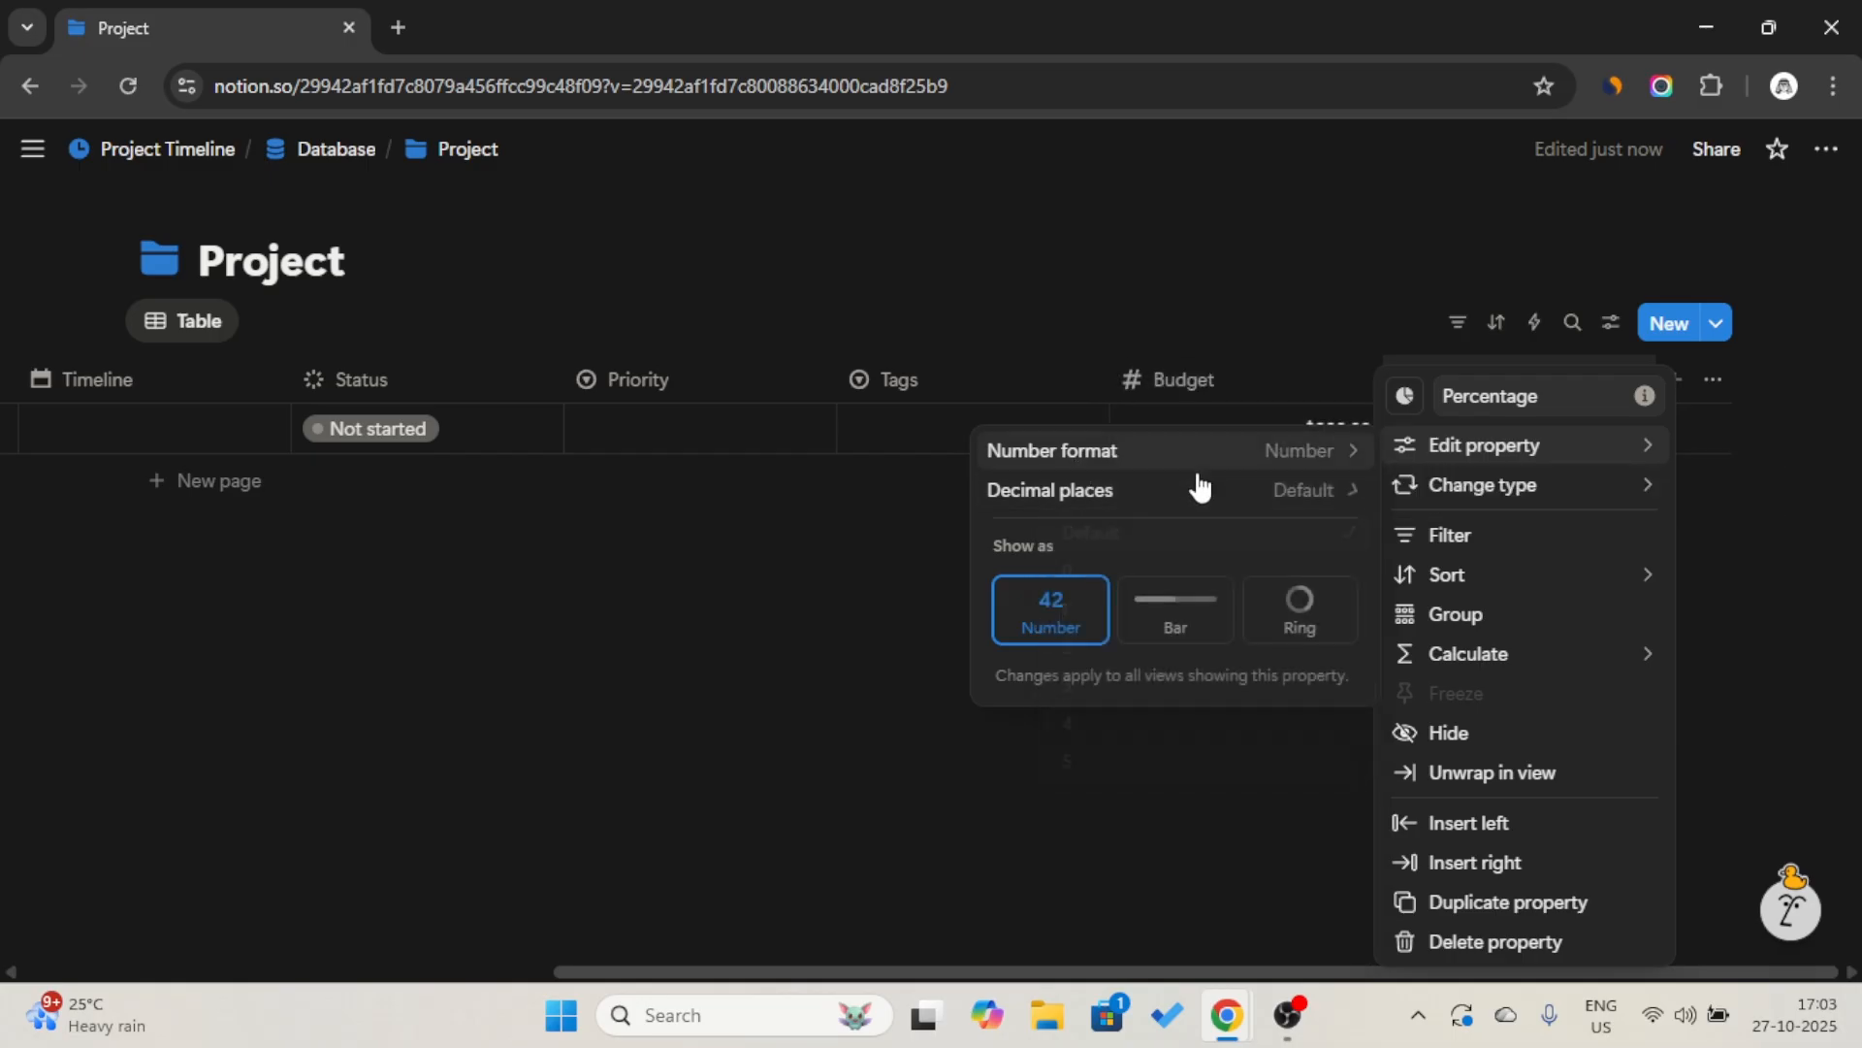
left_click(1178, 607)
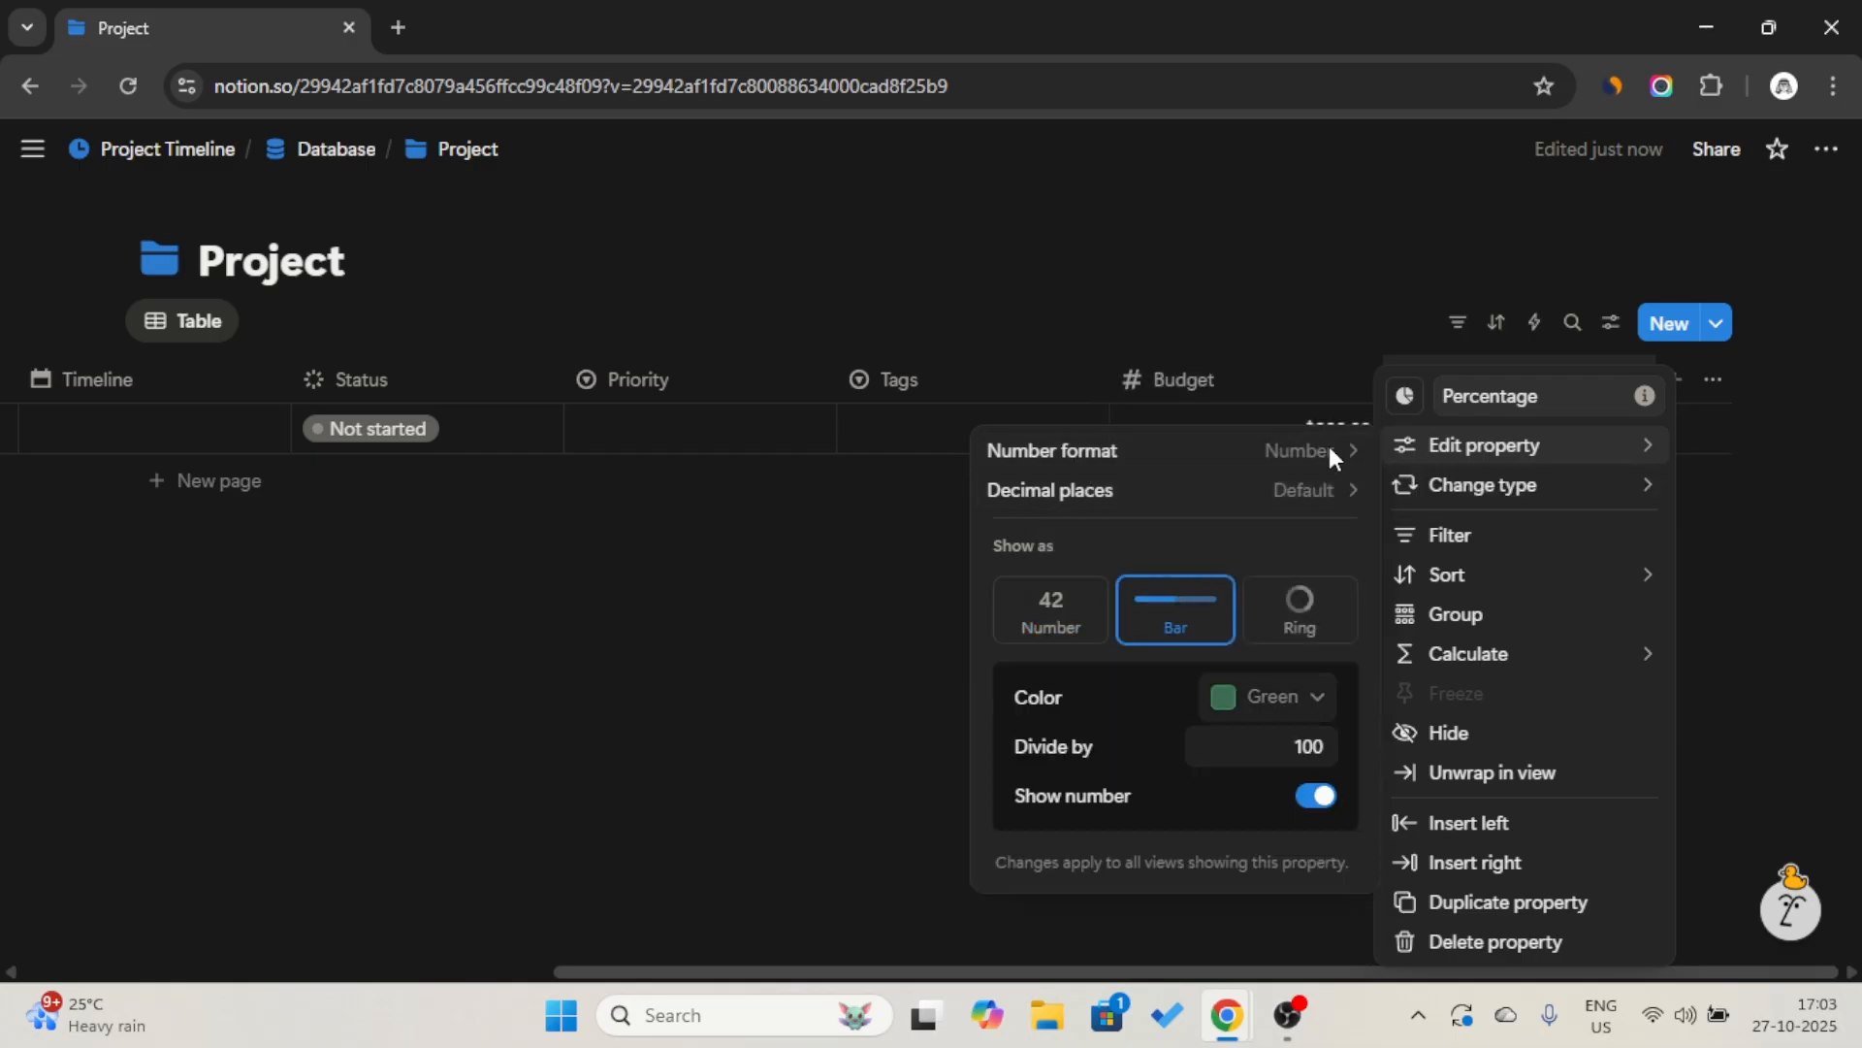
left_click(1277, 699)
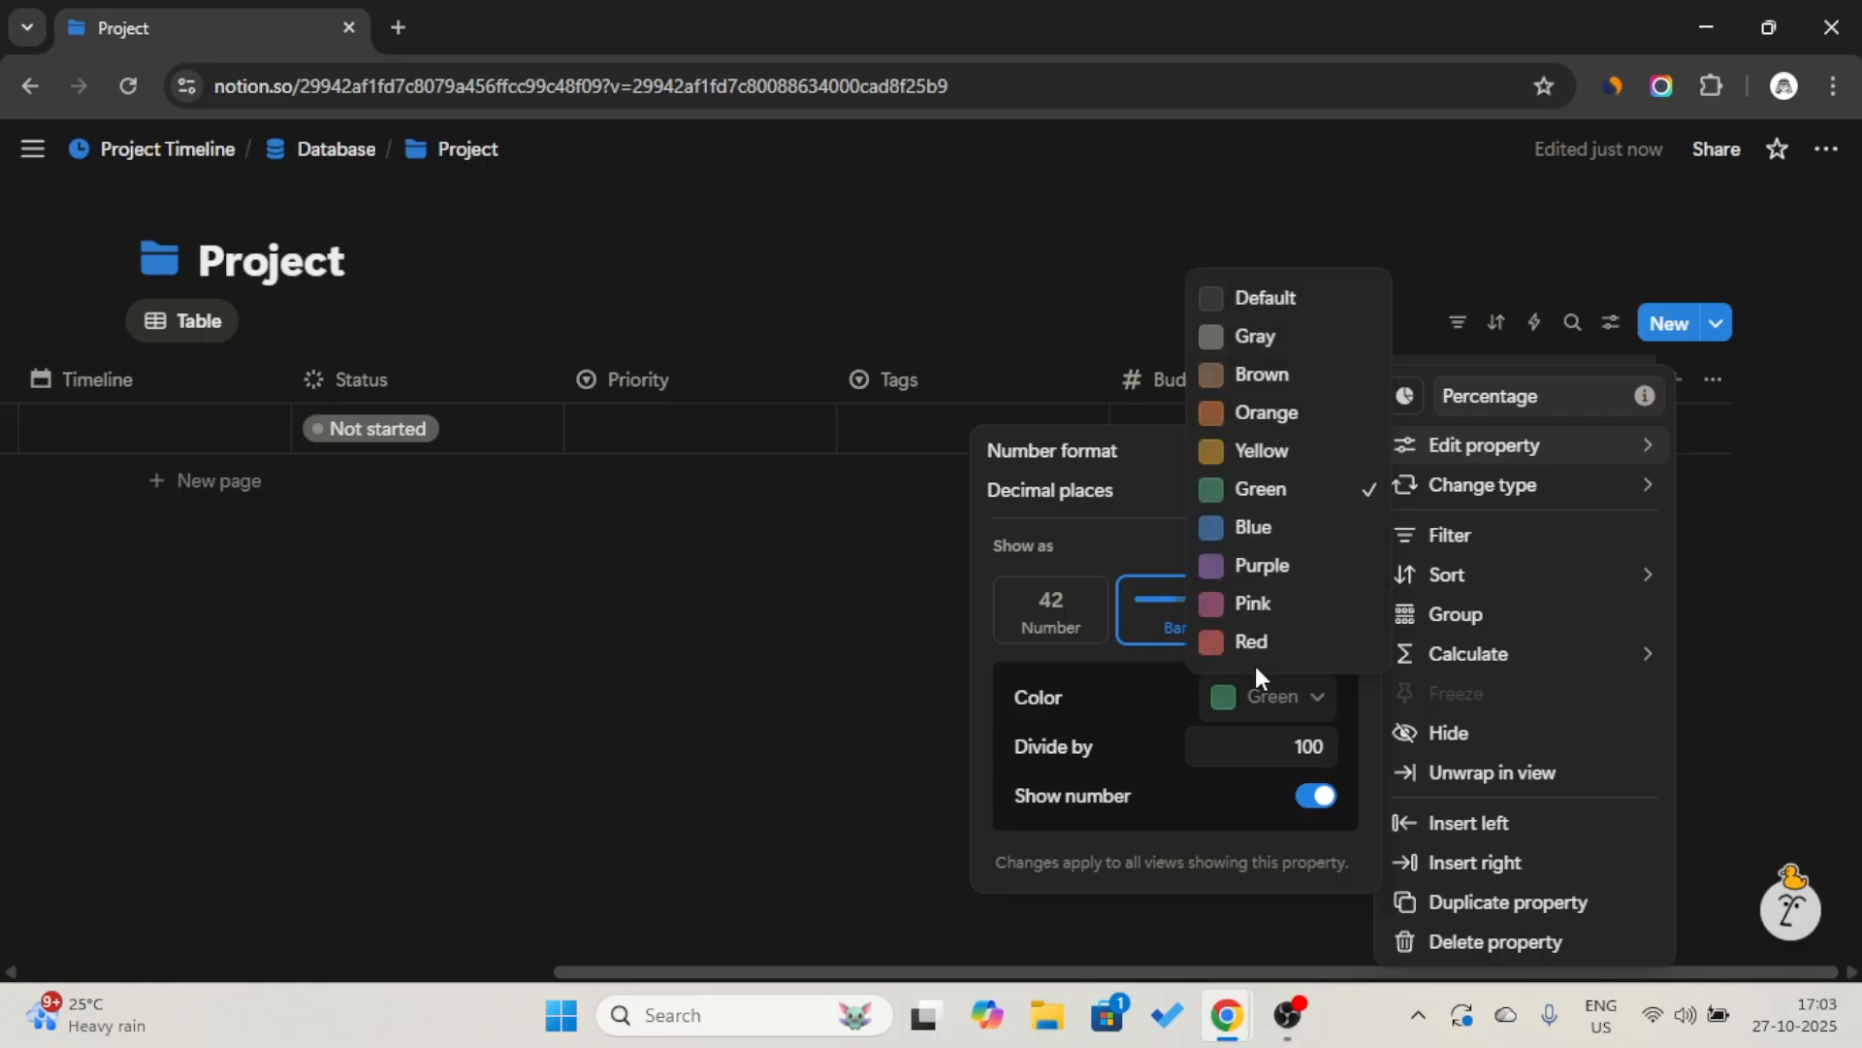
left_click(1261, 531)
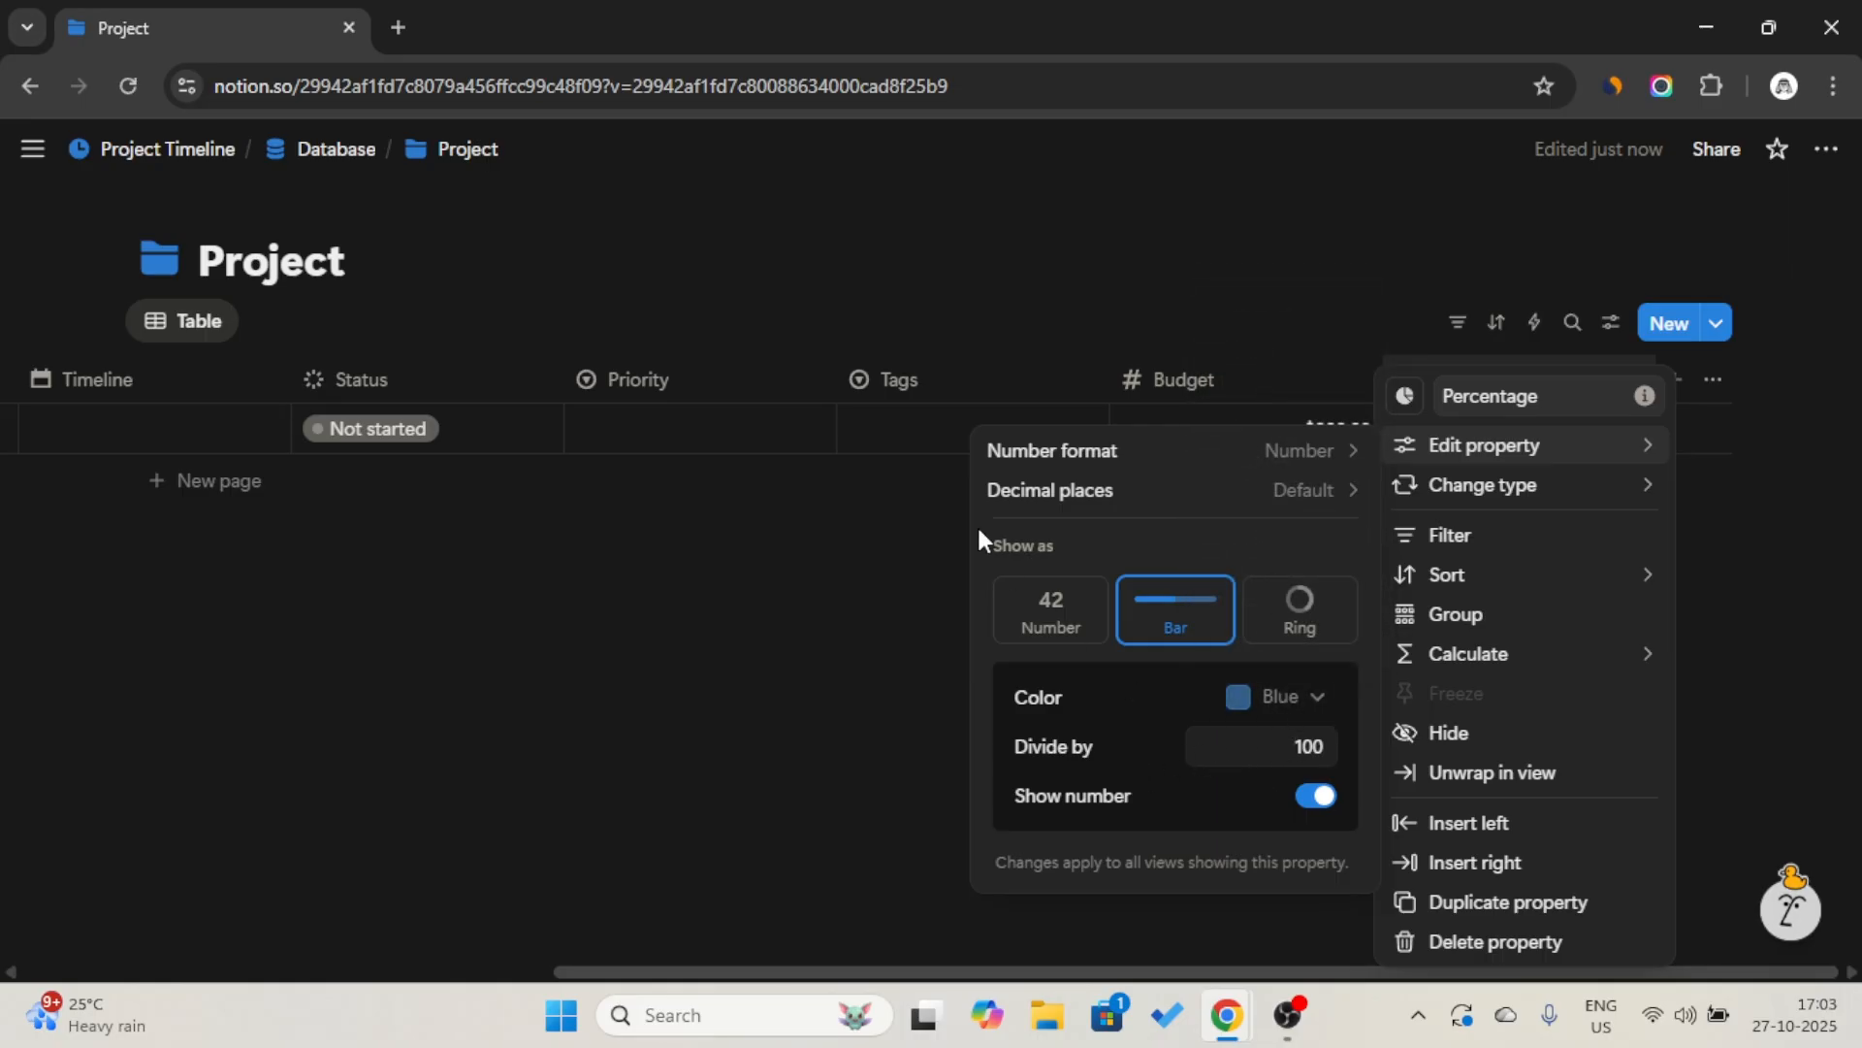
left_click(1056, 339)
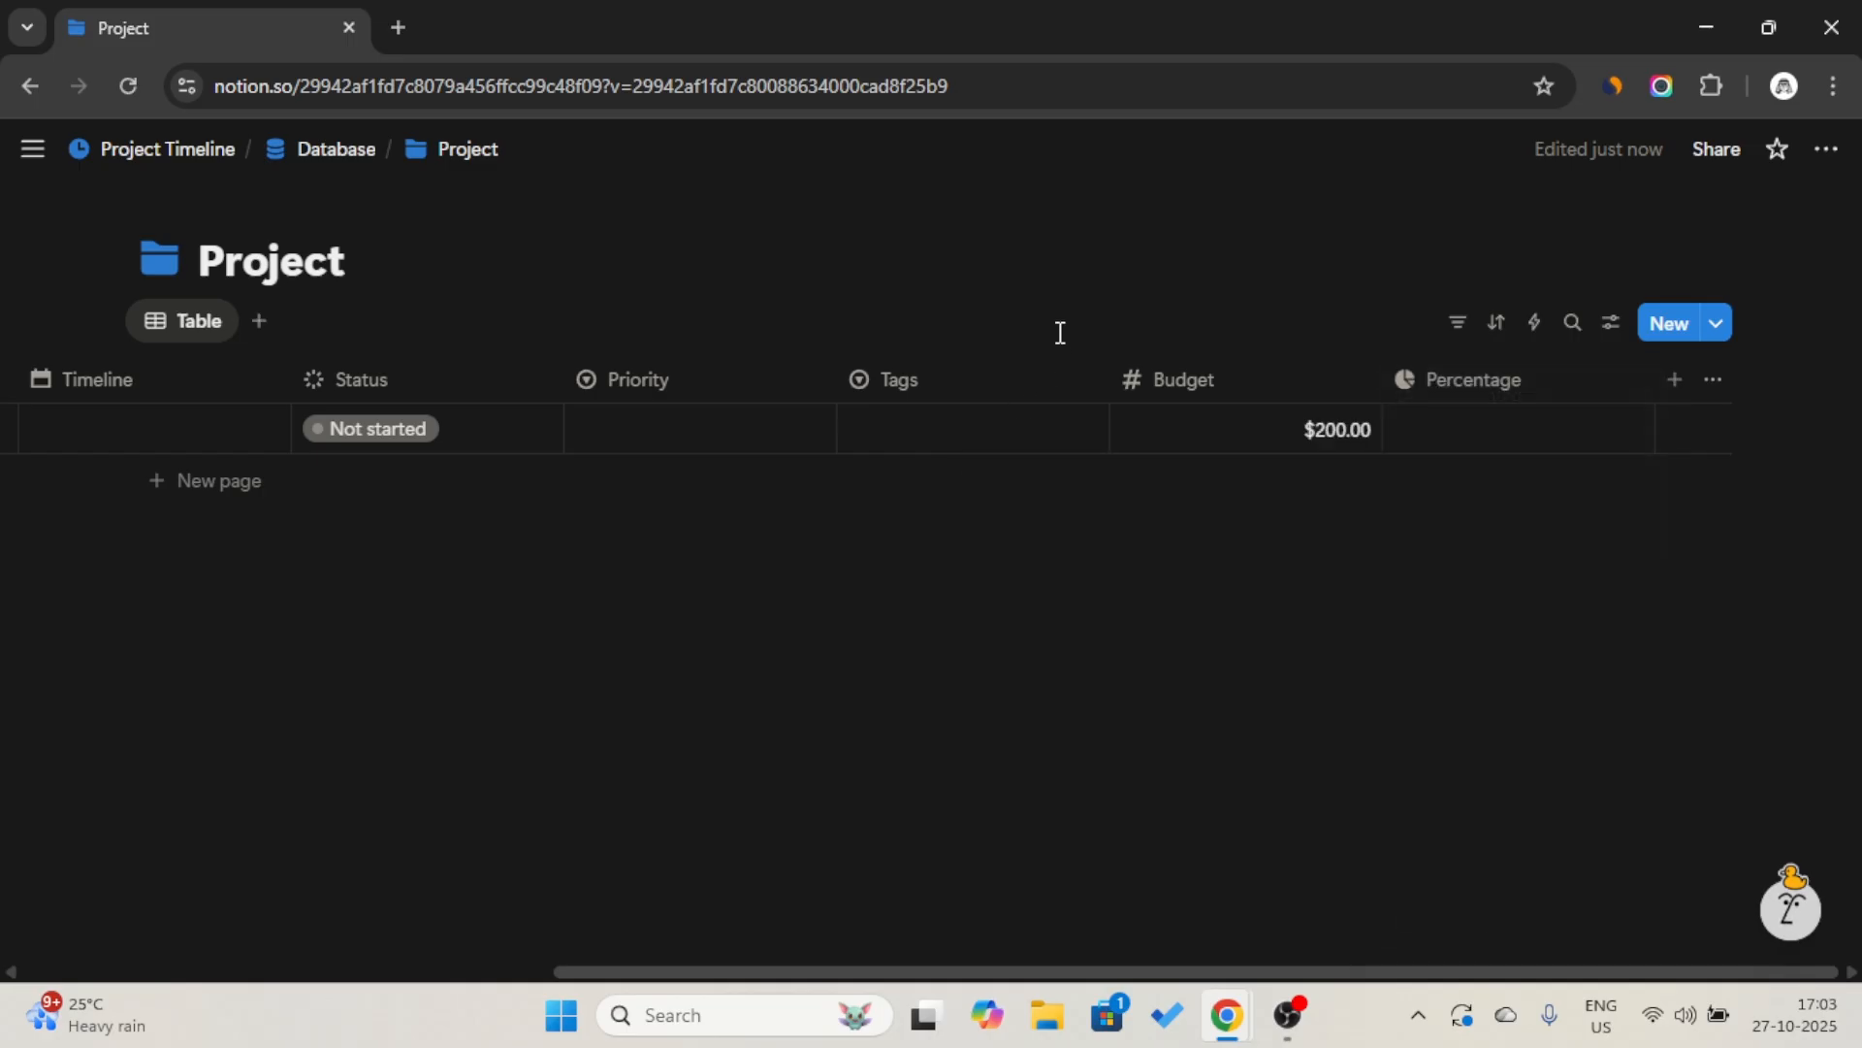
left_click(1478, 440)
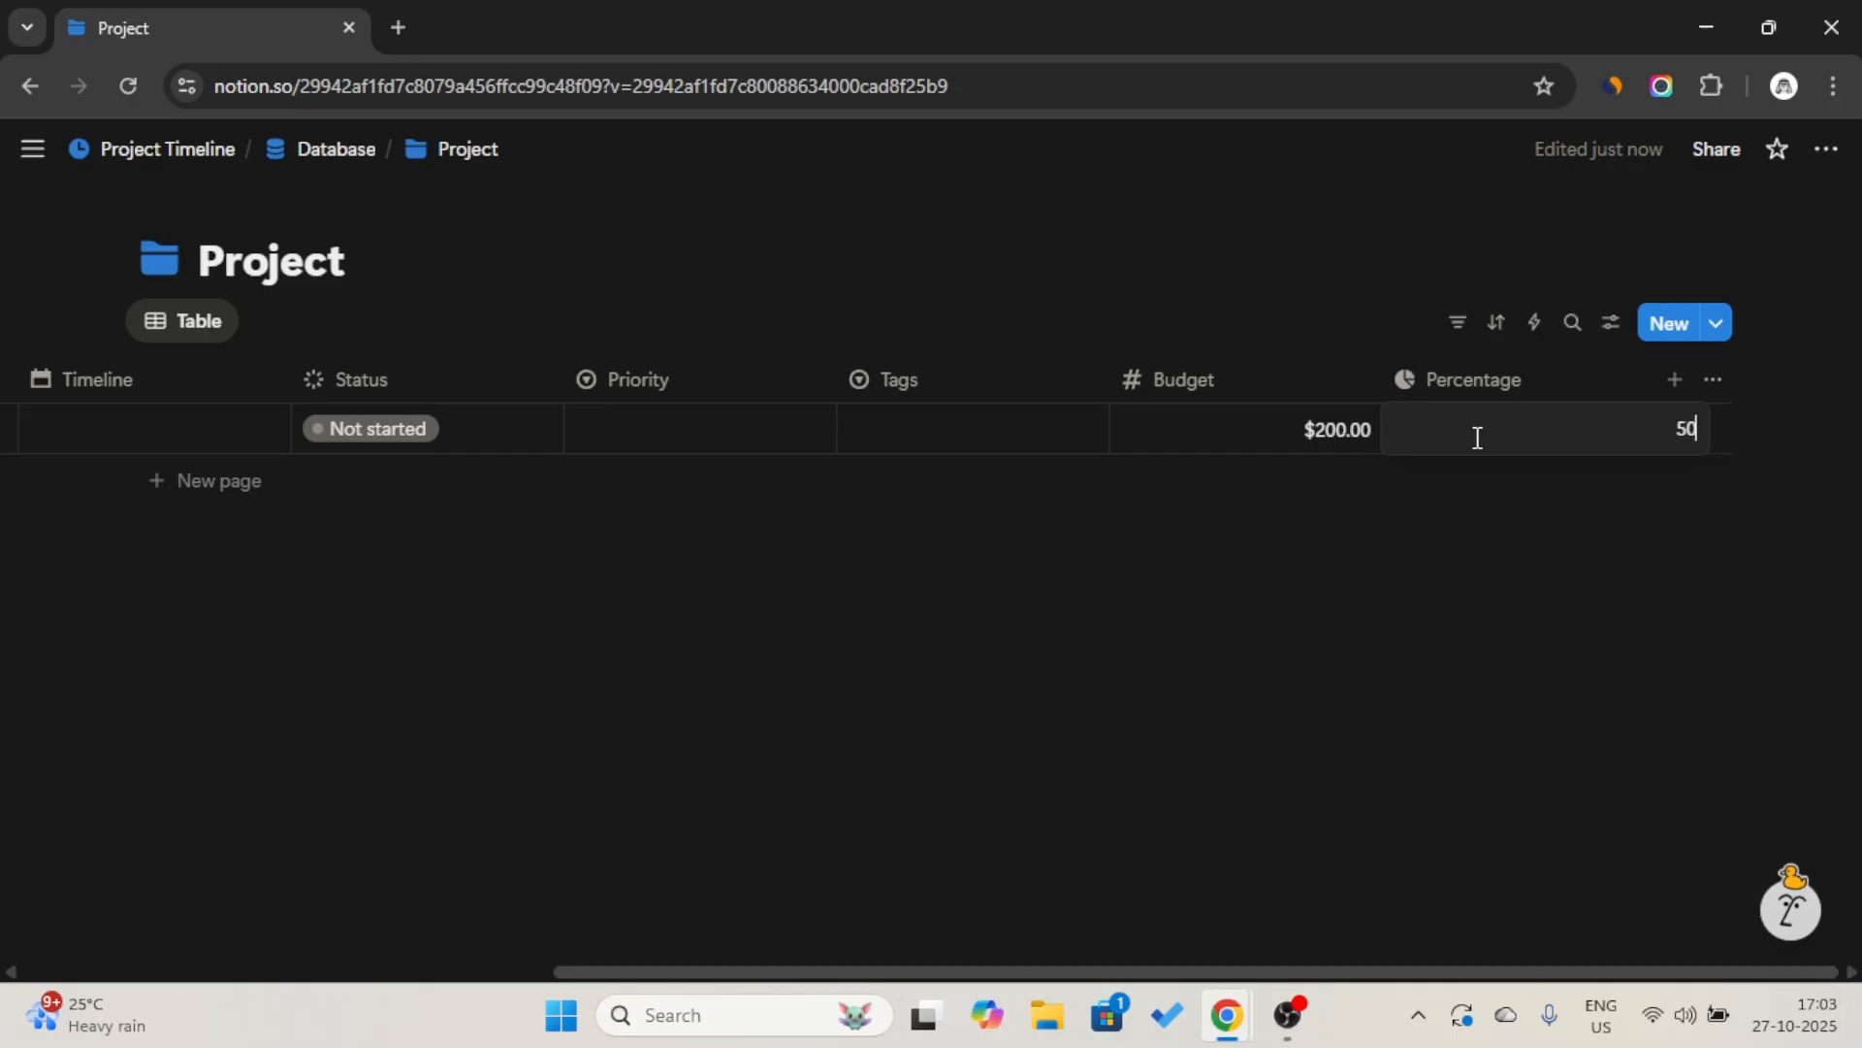
left_click(1502, 520)
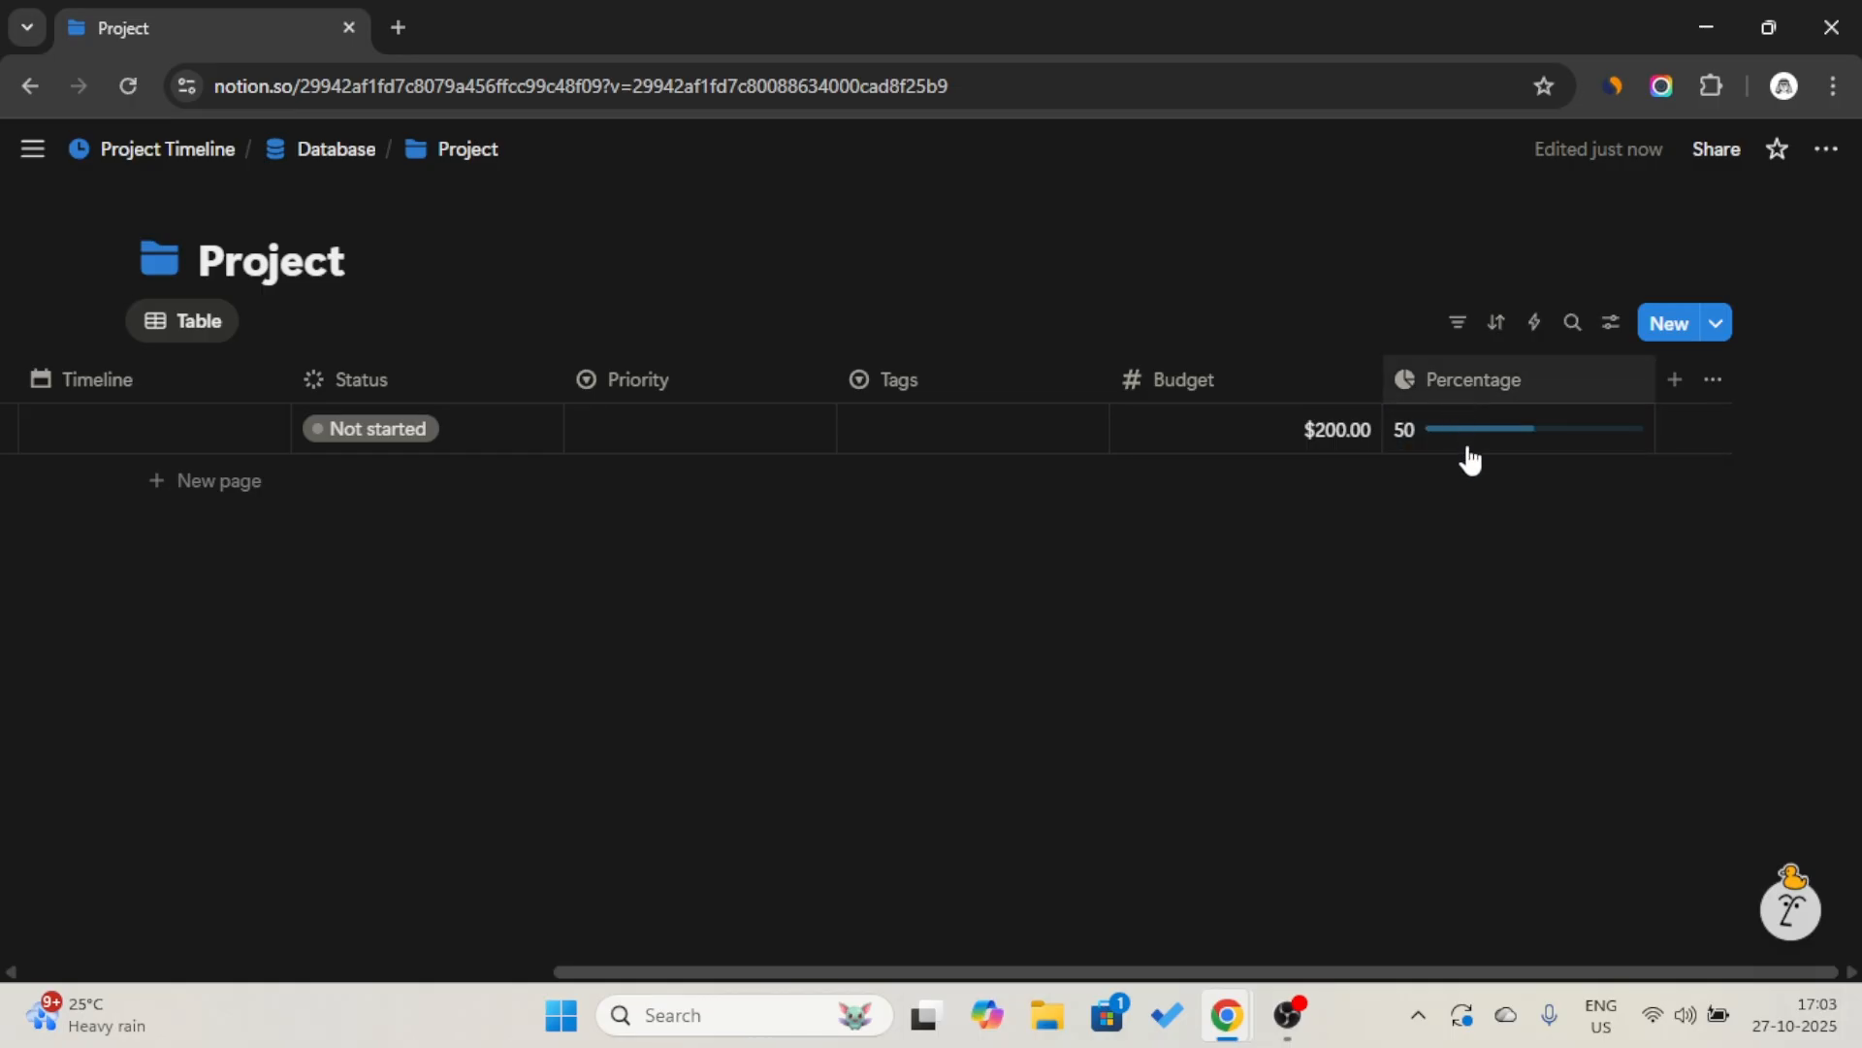
Change the Percentage property's display to a ring and narrow its column to icon width.
left_click(1519, 383)
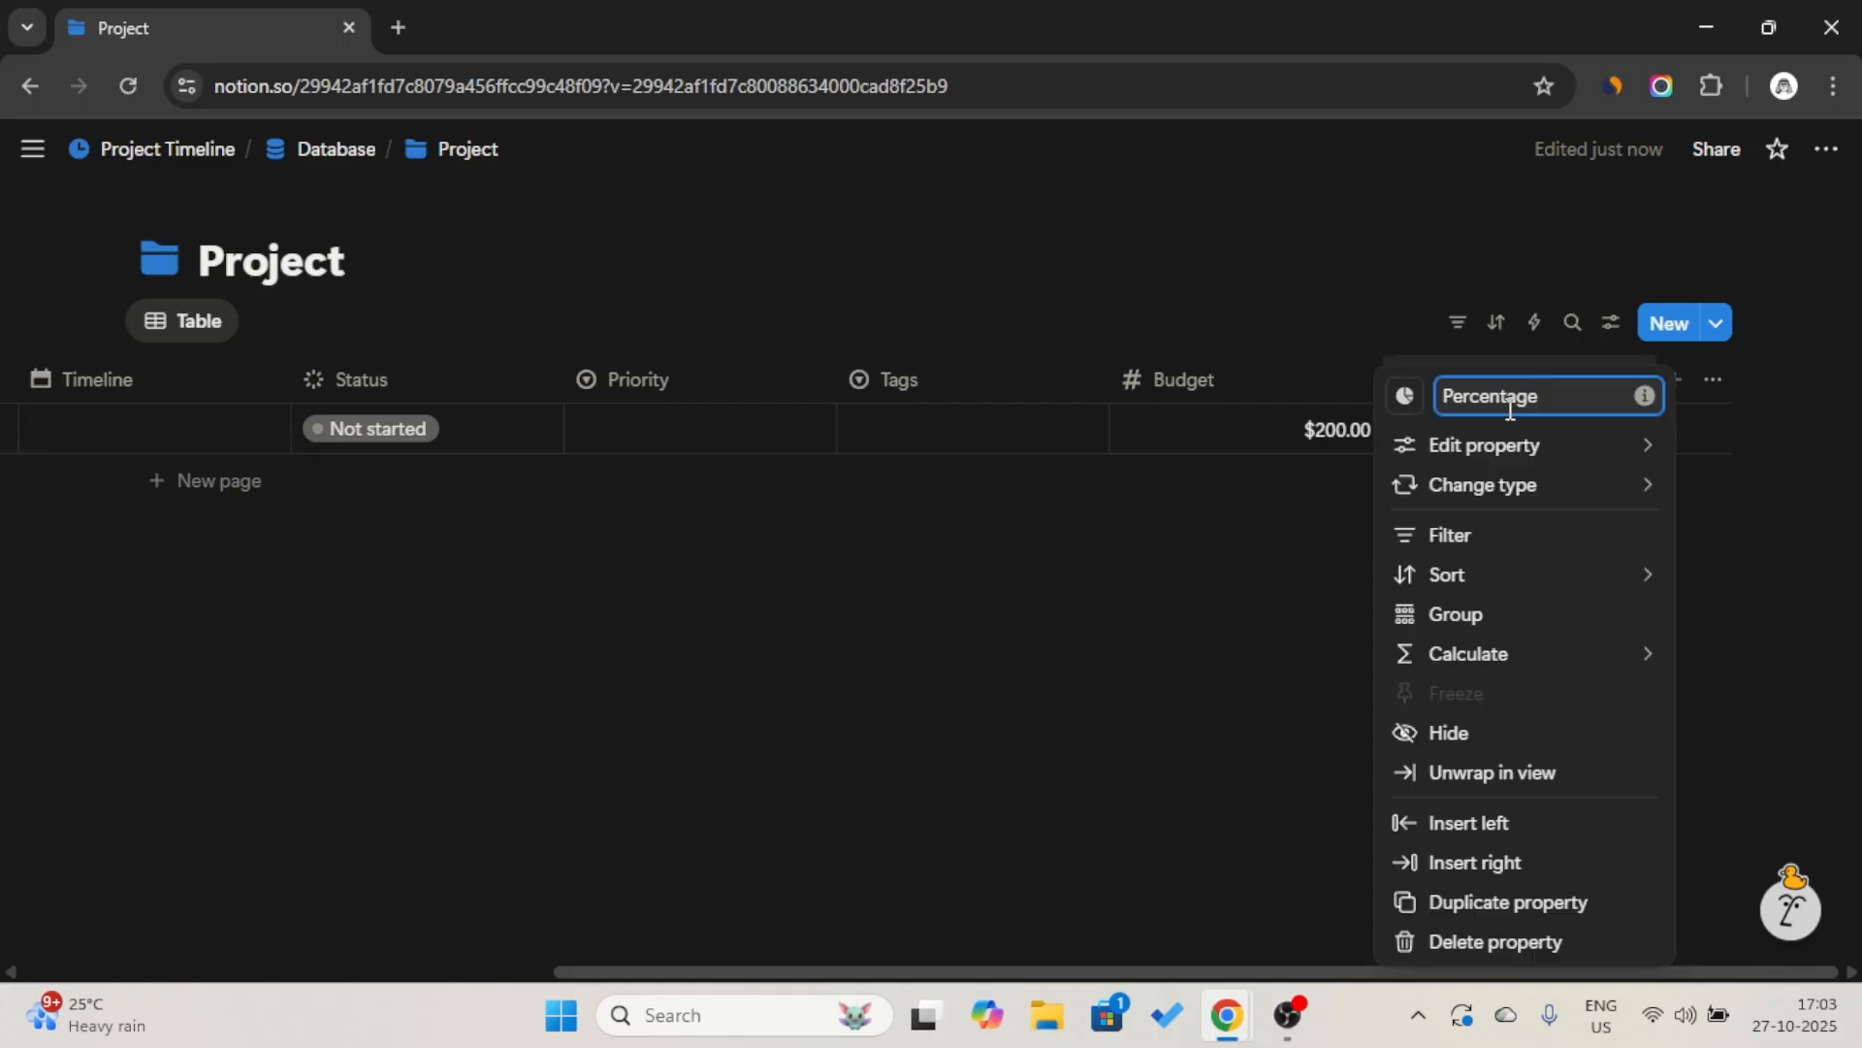
mouse_move(1442, 445)
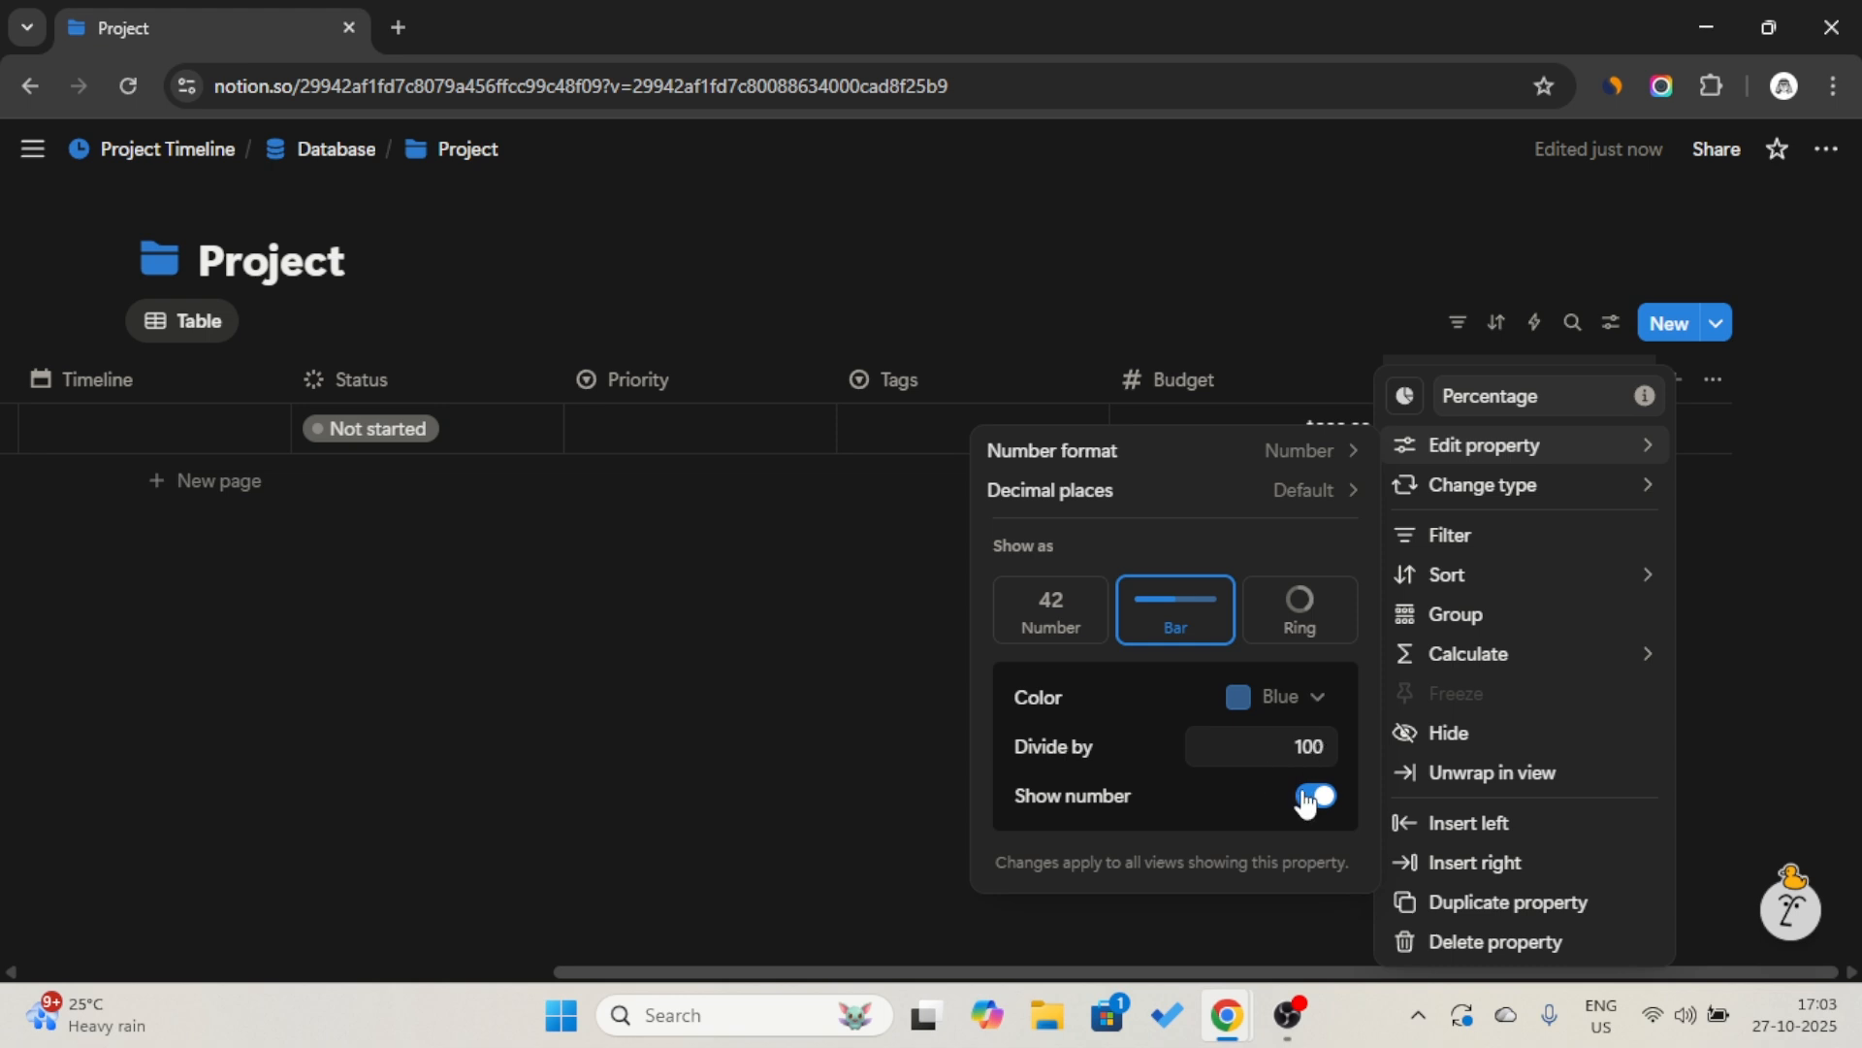
left_click(1297, 627)
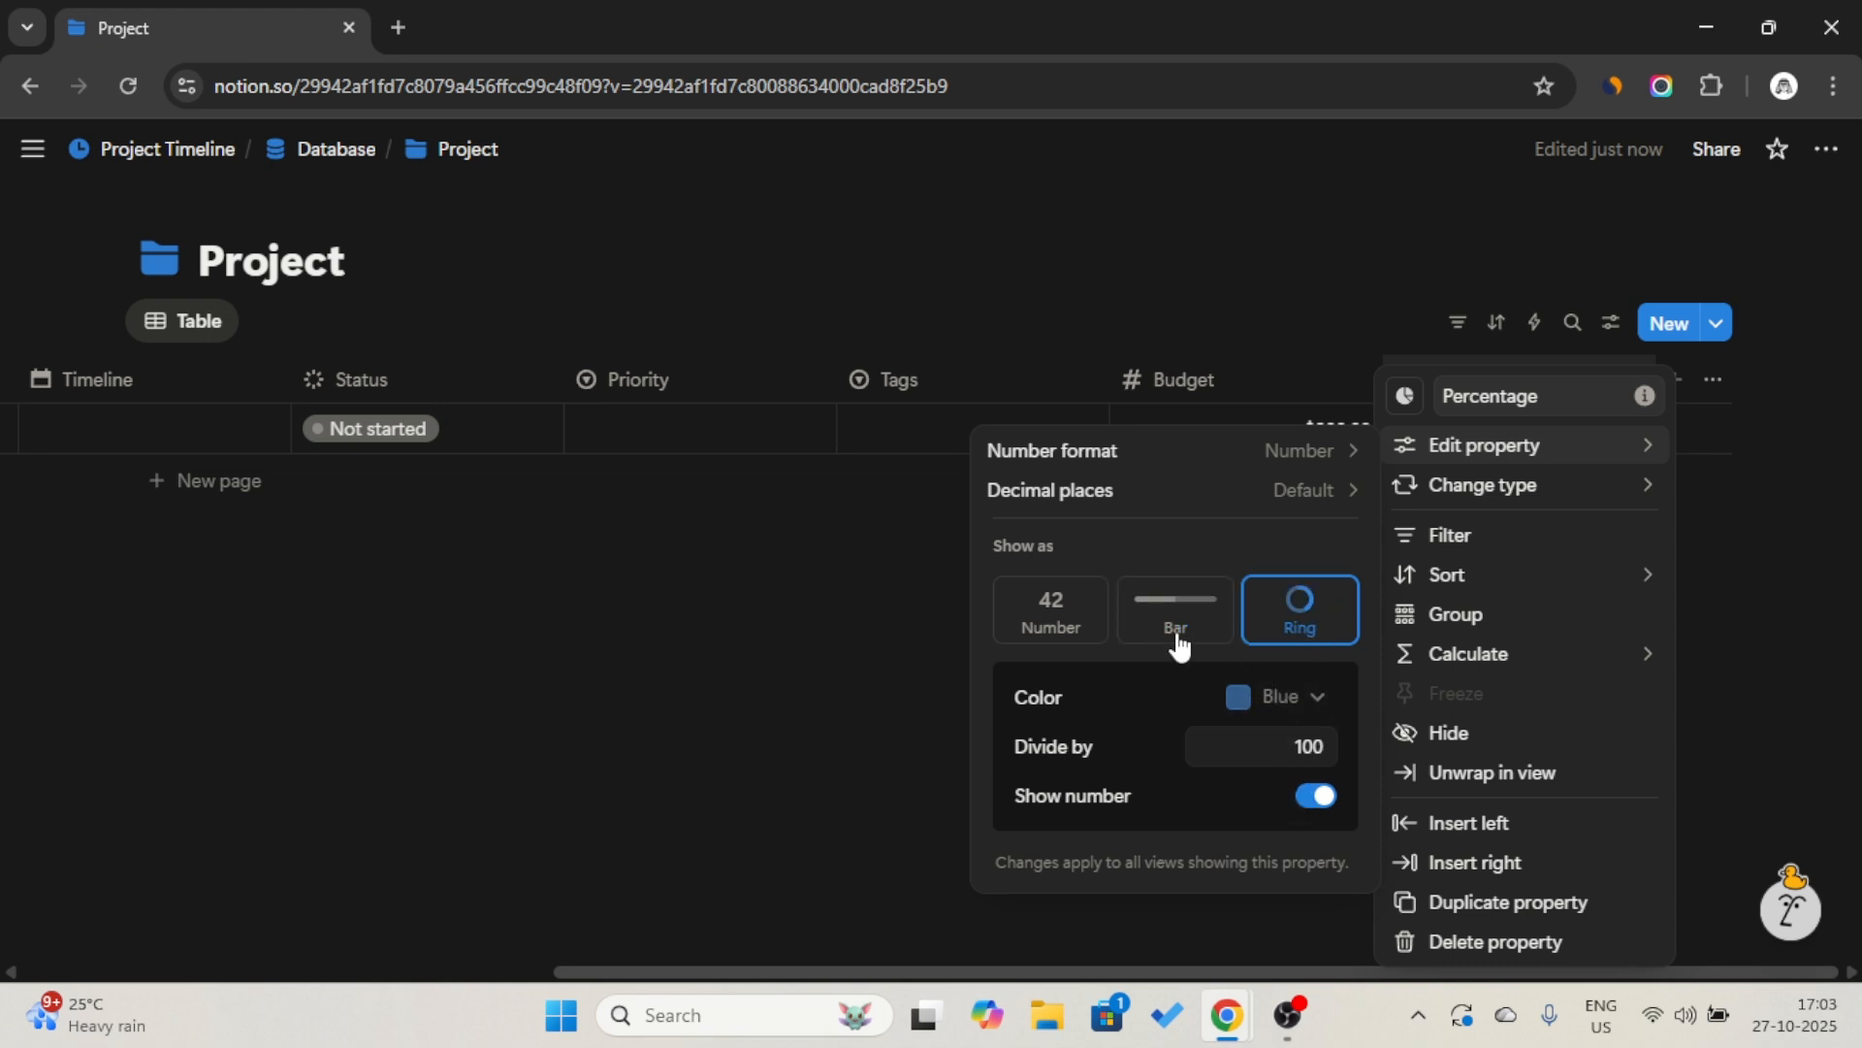
left_click(1210, 630)
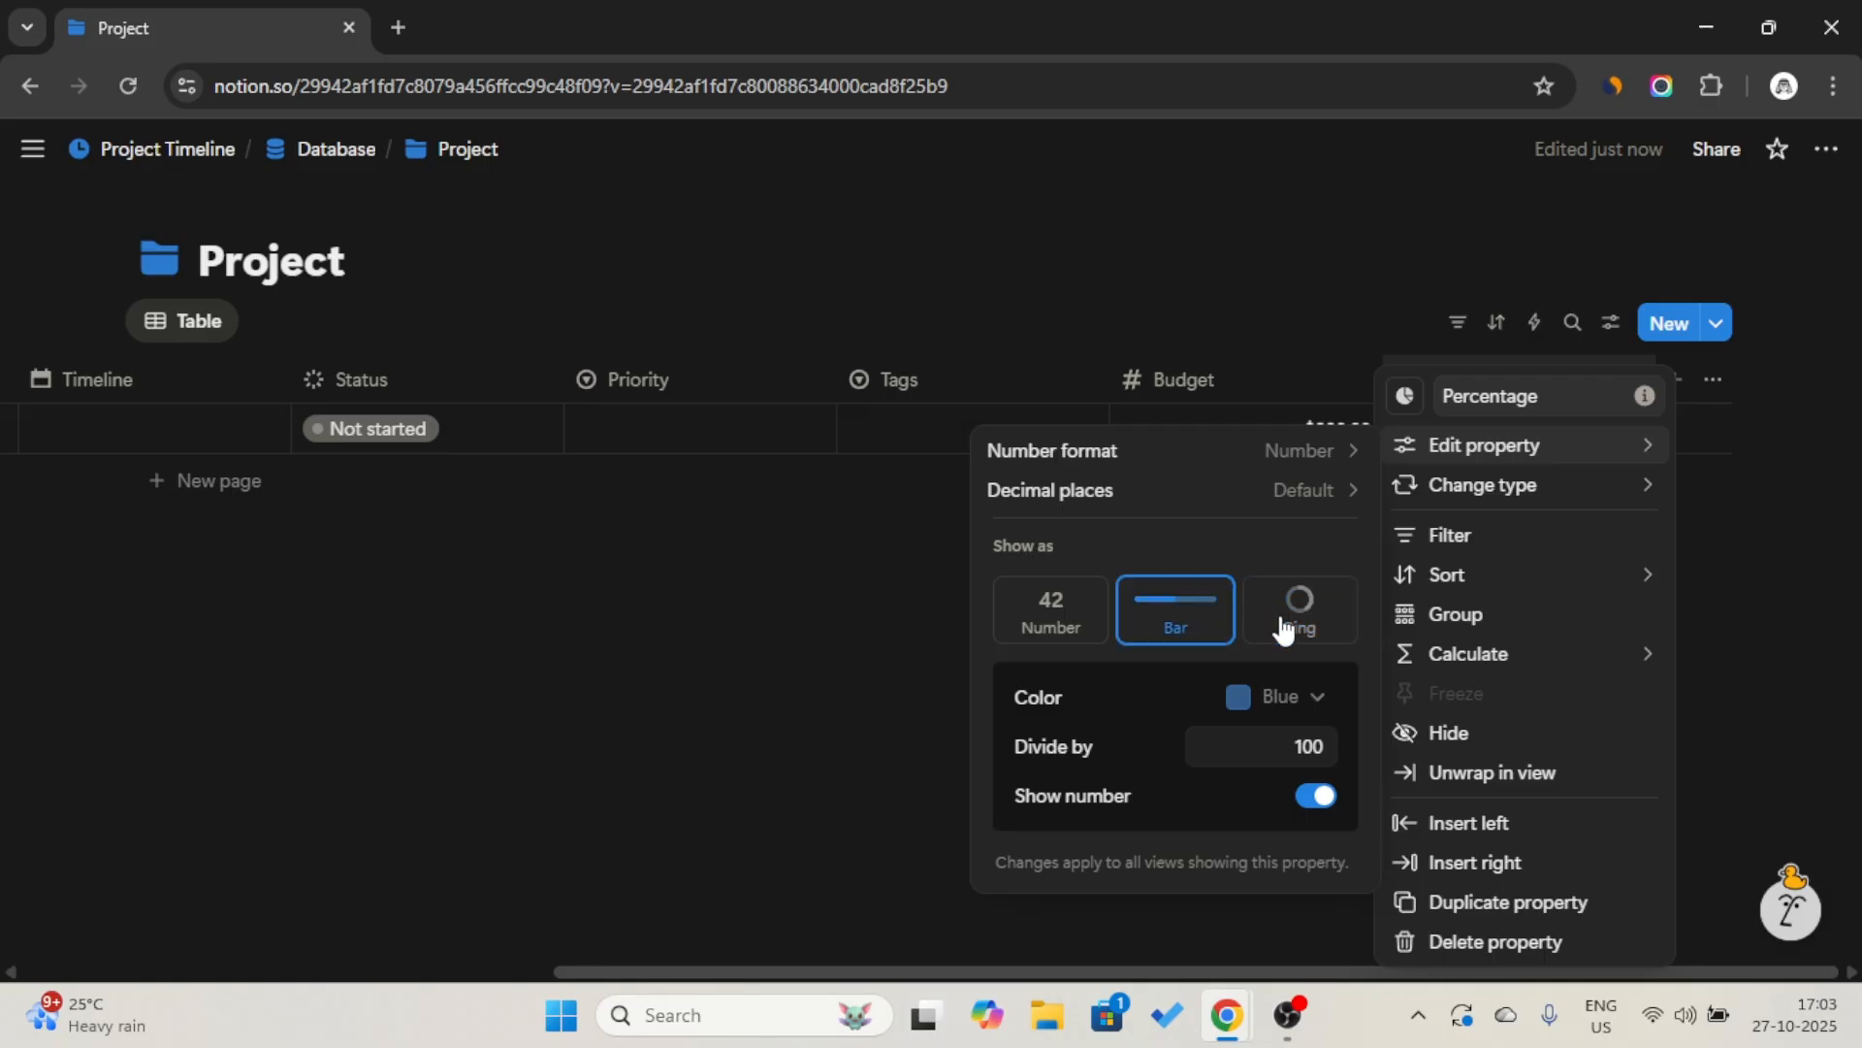
left_click(1285, 628)
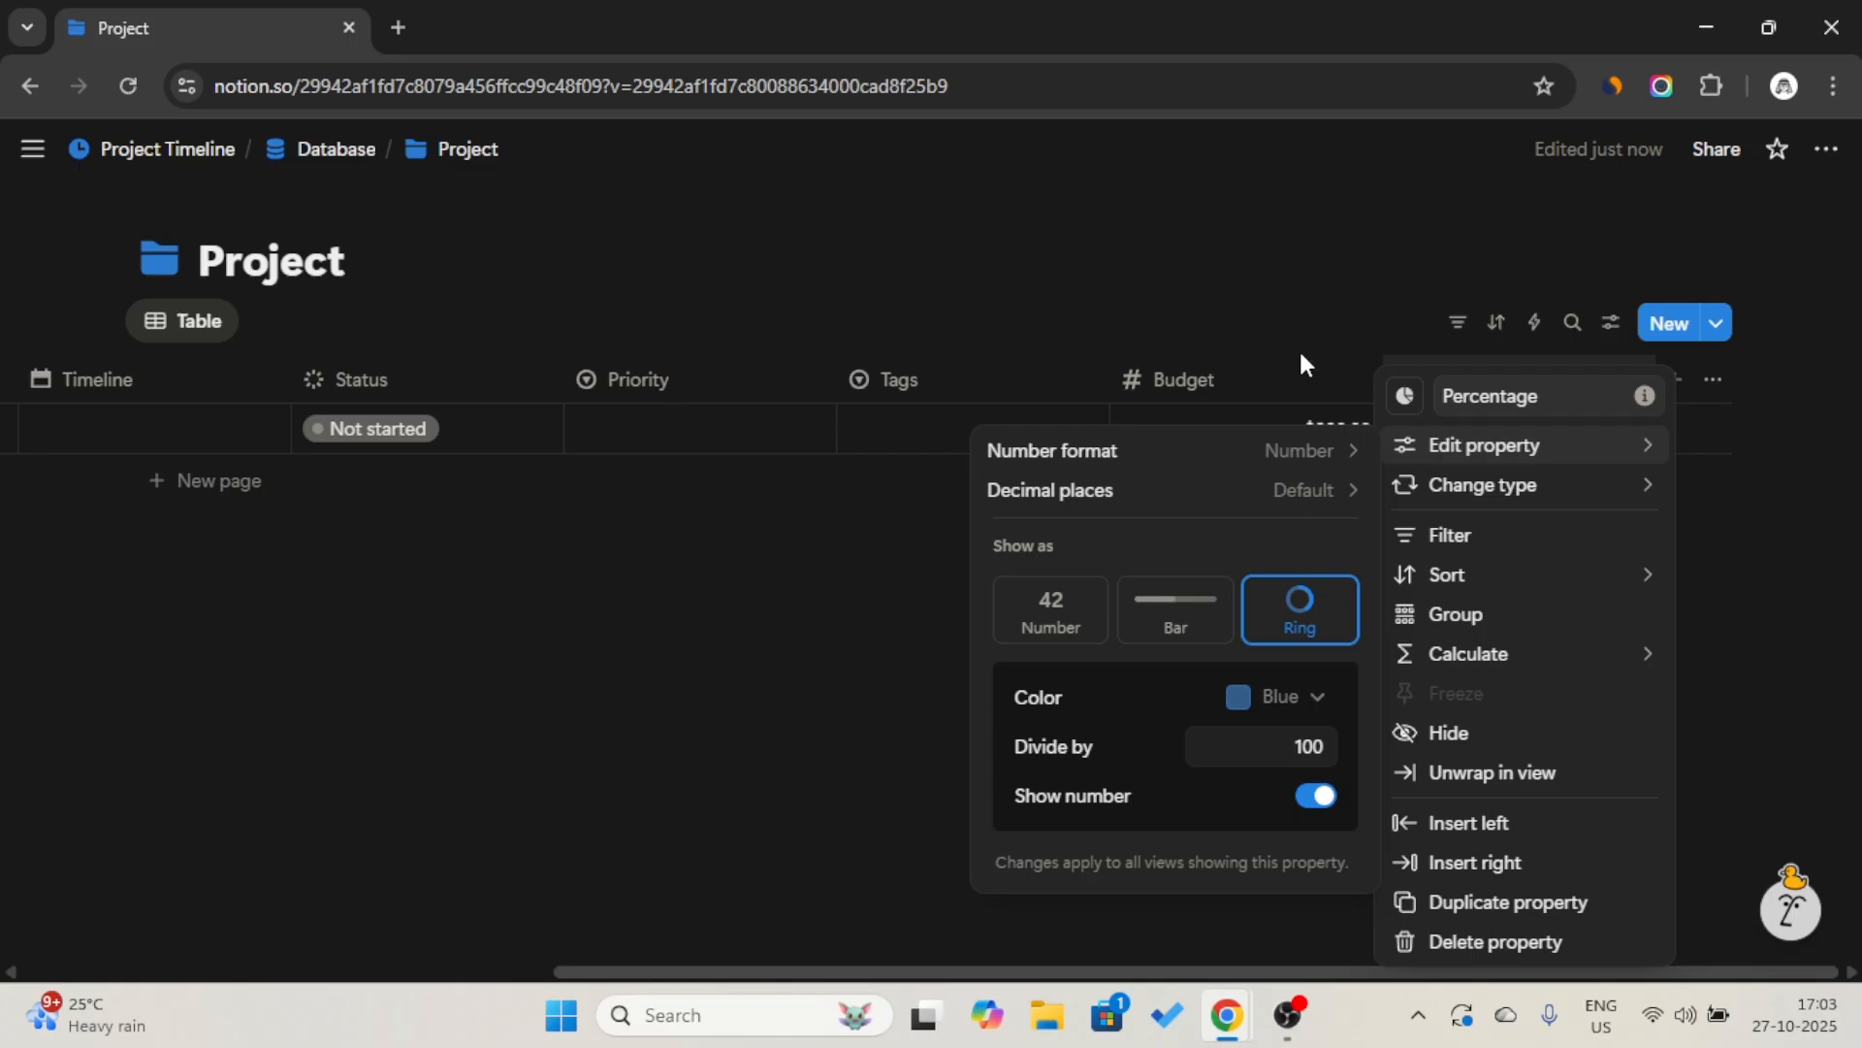
left_click(1300, 313)
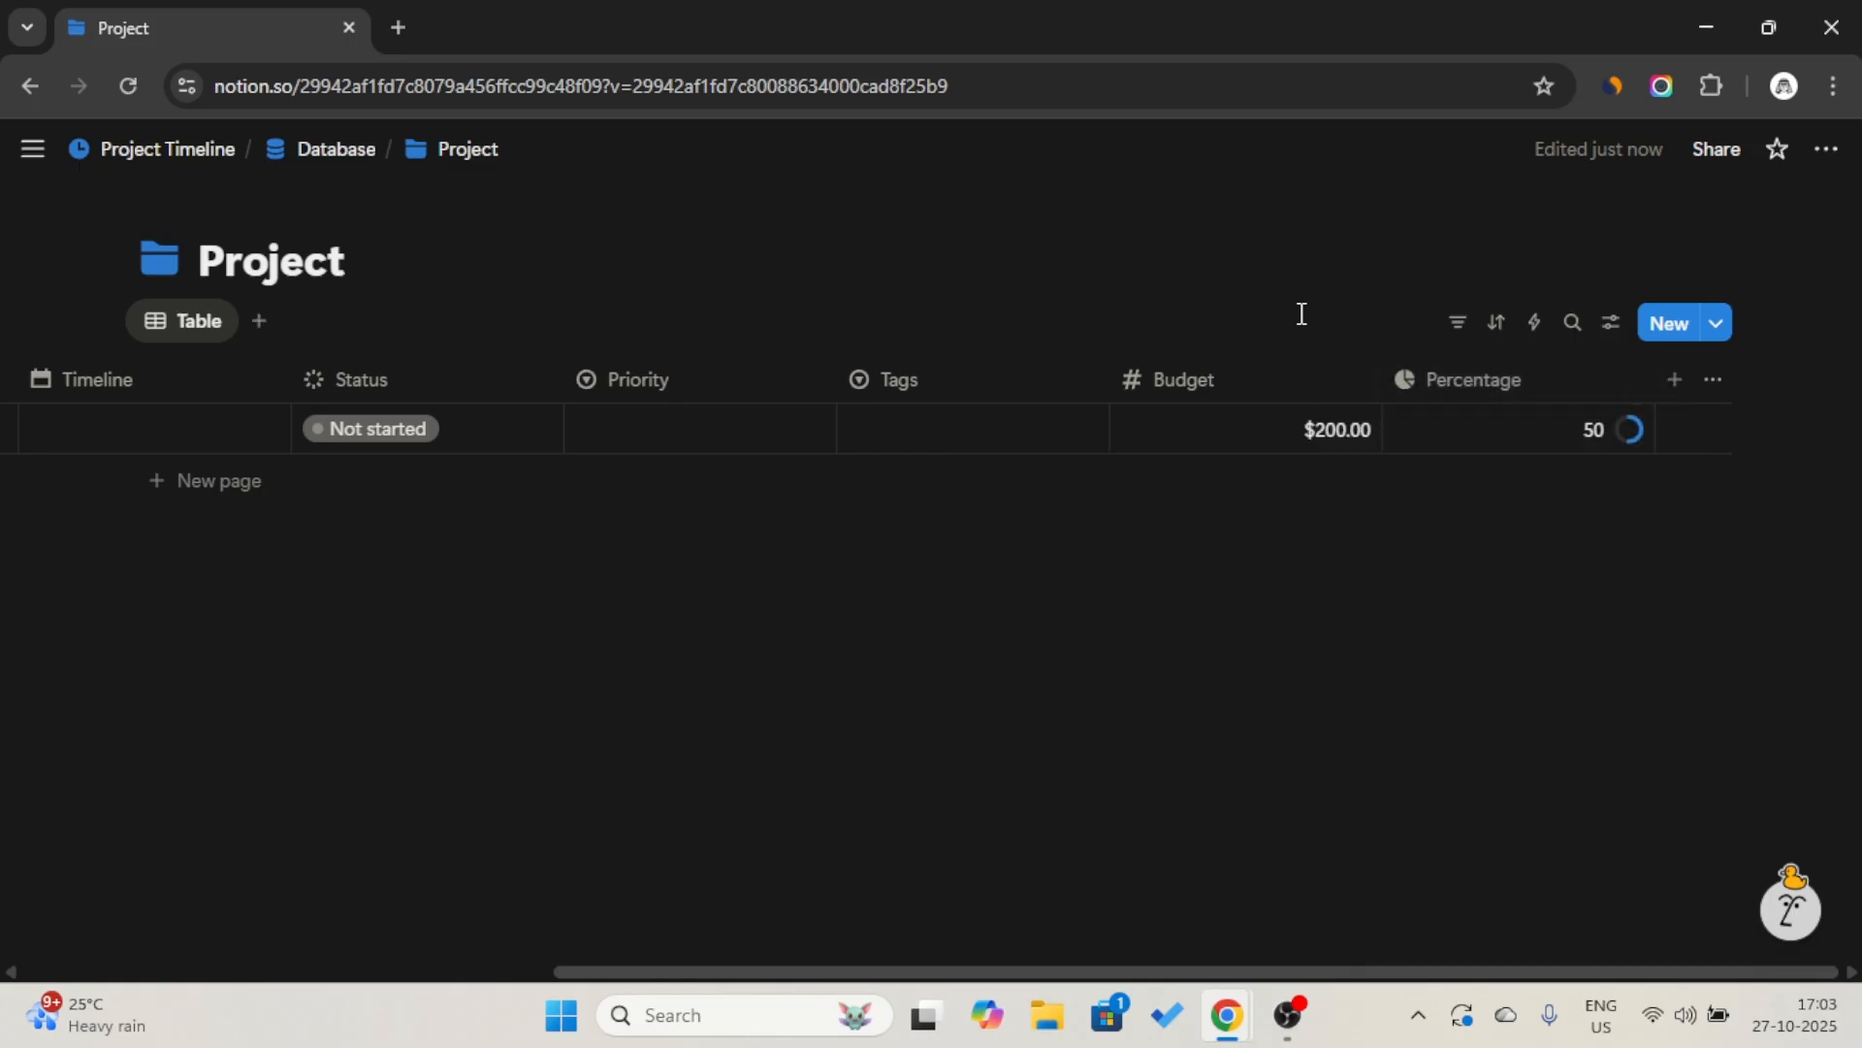
left_click_drag(1655, 374, 1433, 386)
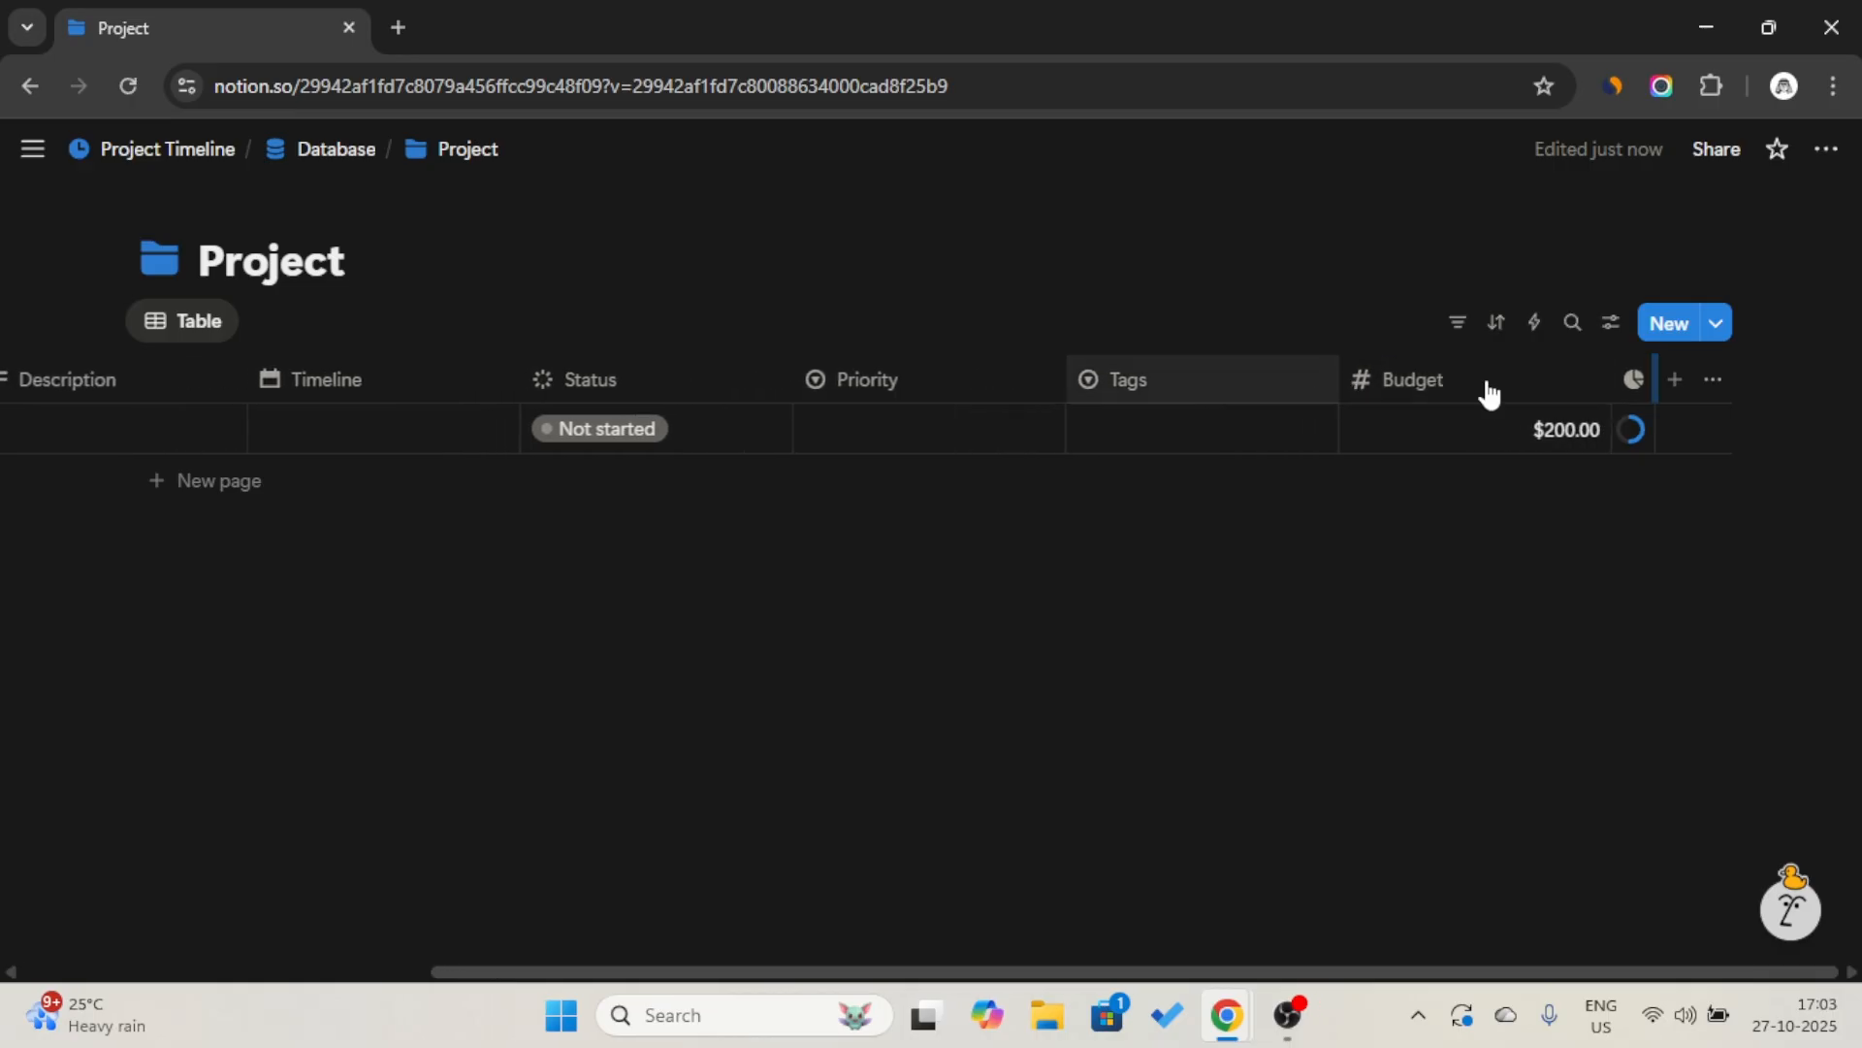
Add a Checkbox property after Percentage and name it "Approved".
left_click(1678, 398)
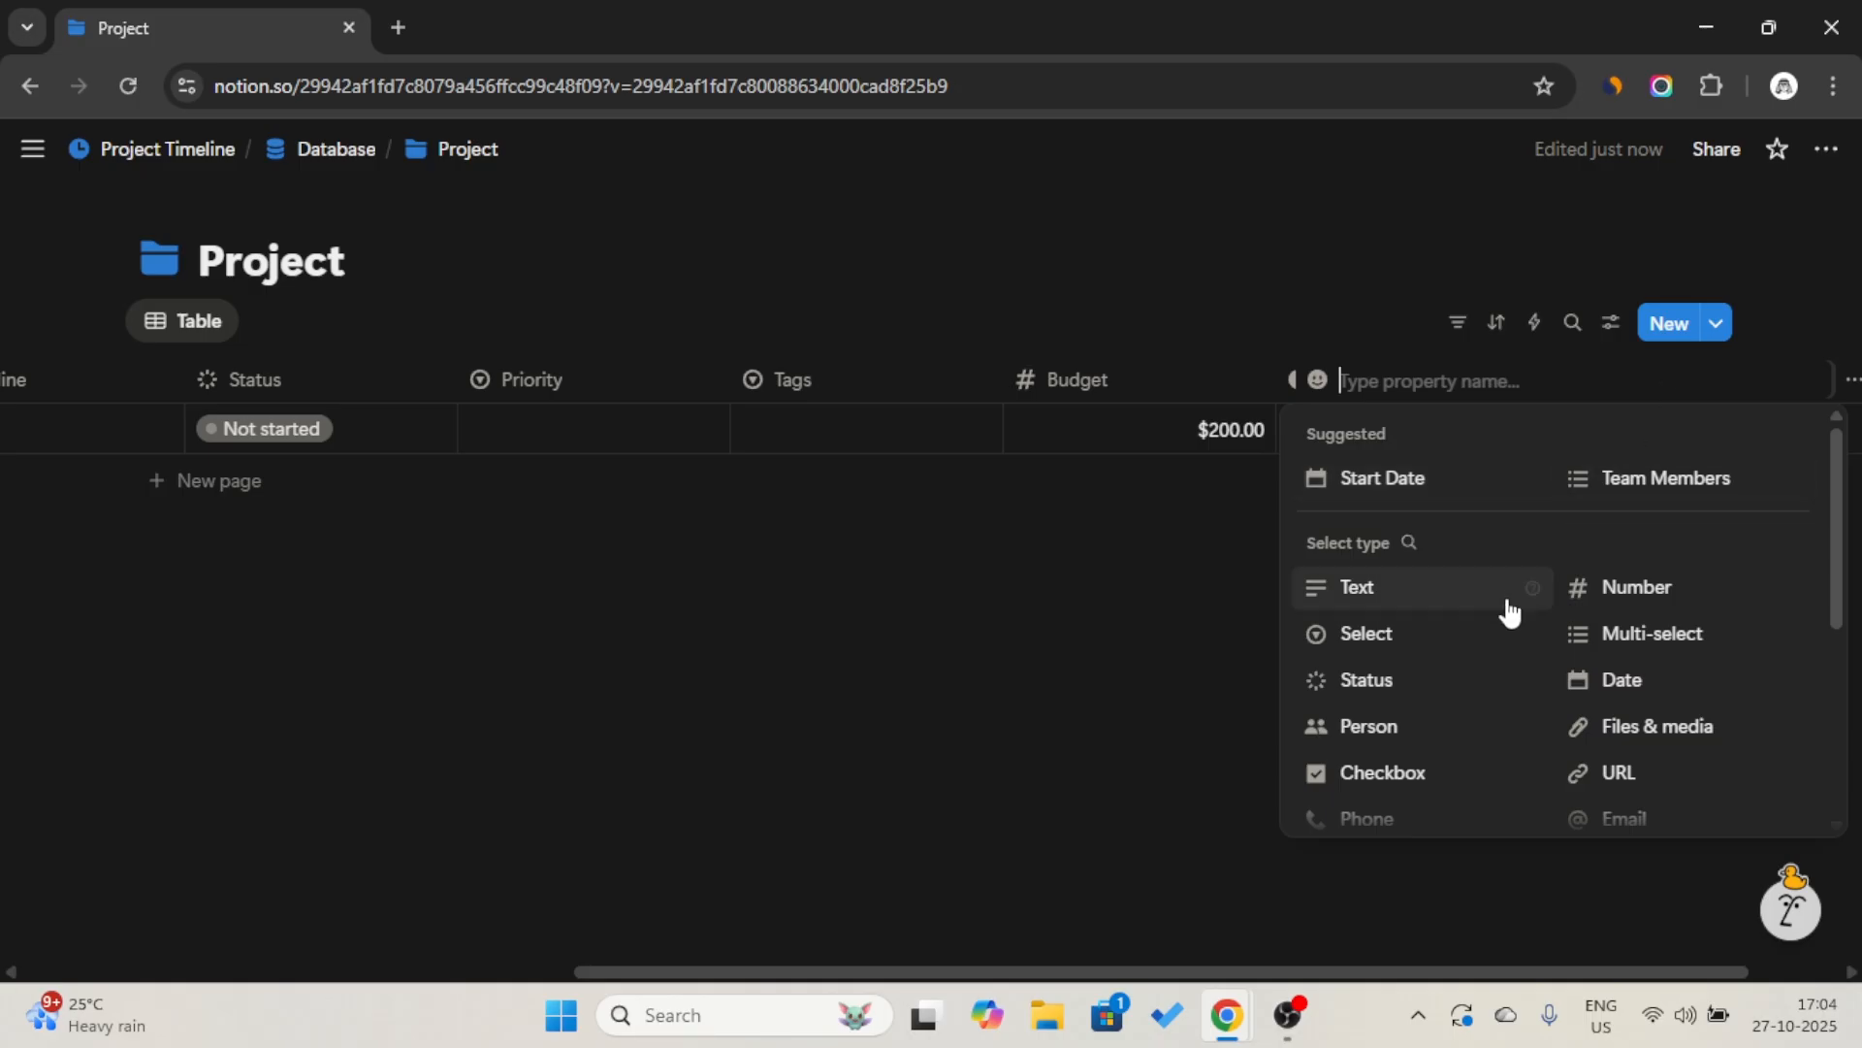
scroll(1510, 611, "down", 2)
scroll(1493, 649, "up", 2)
left_click(1383, 772)
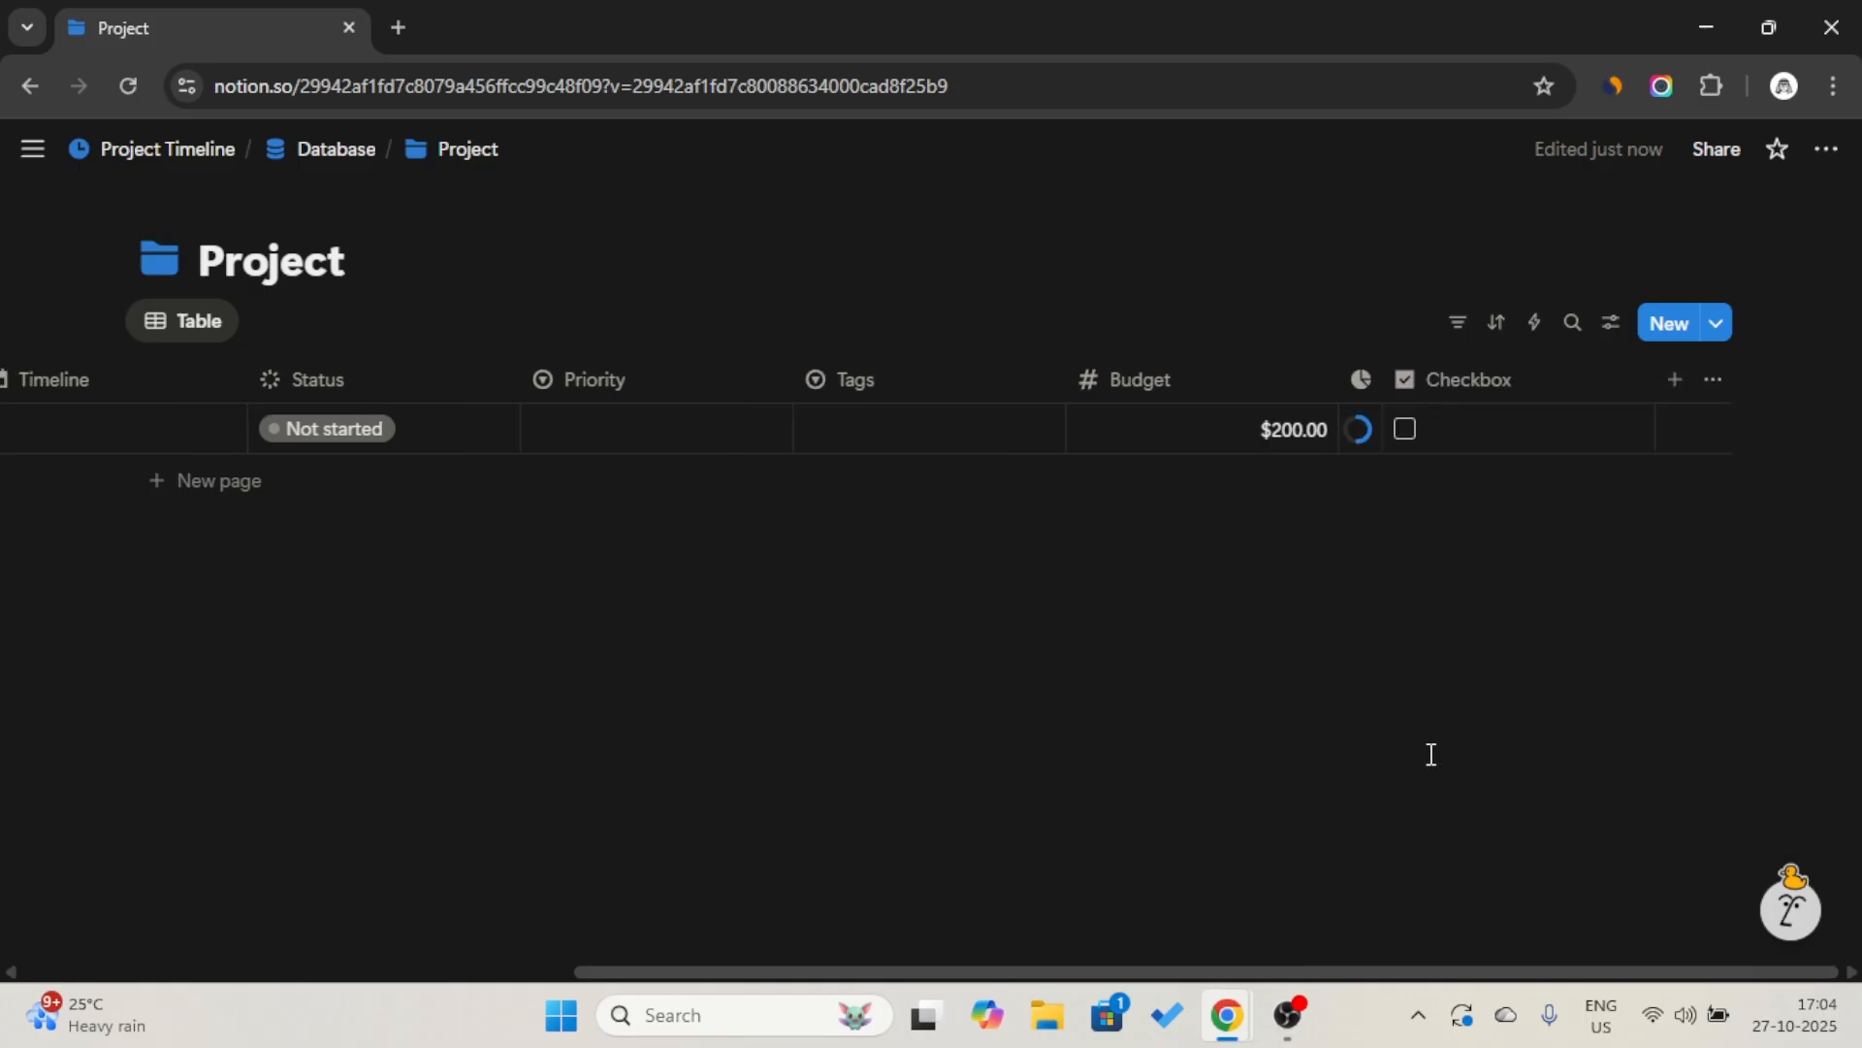
left_click(1484, 383)
left_click(1489, 393)
left_click(1491, 400)
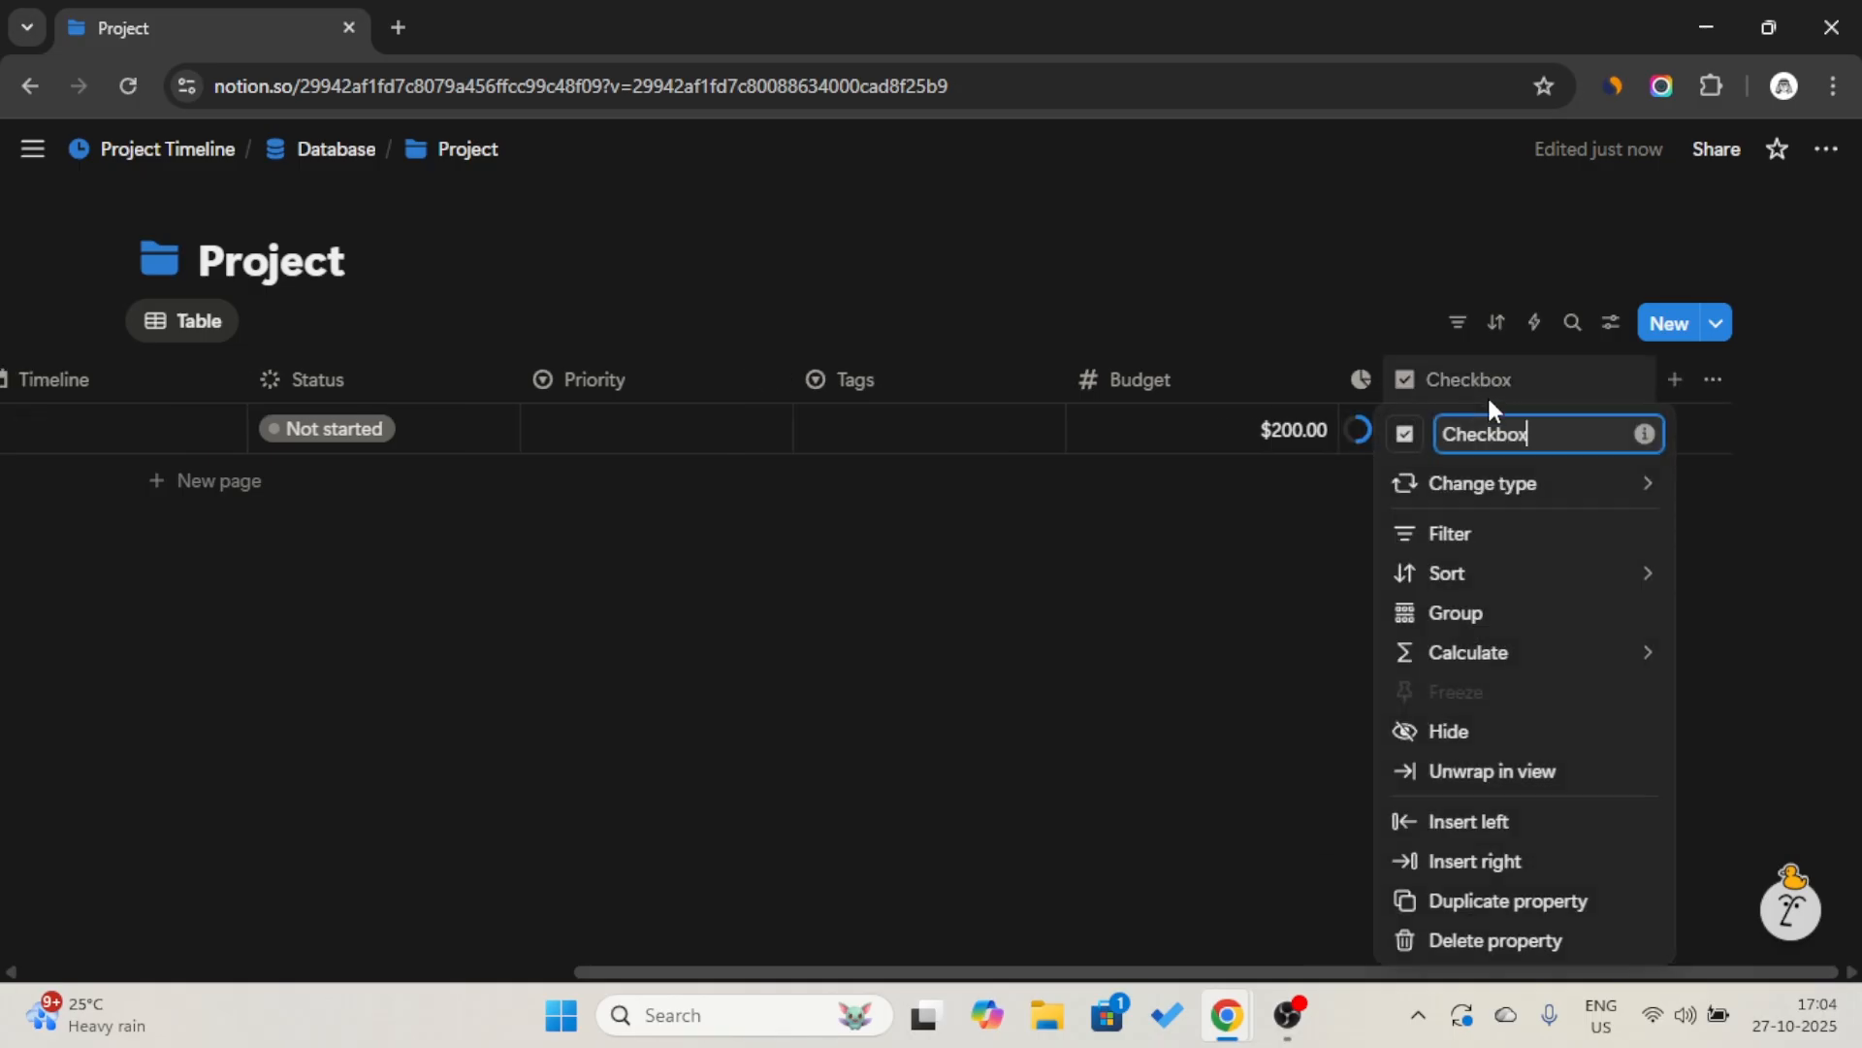
type("Approved")
left_click(1388, 287)
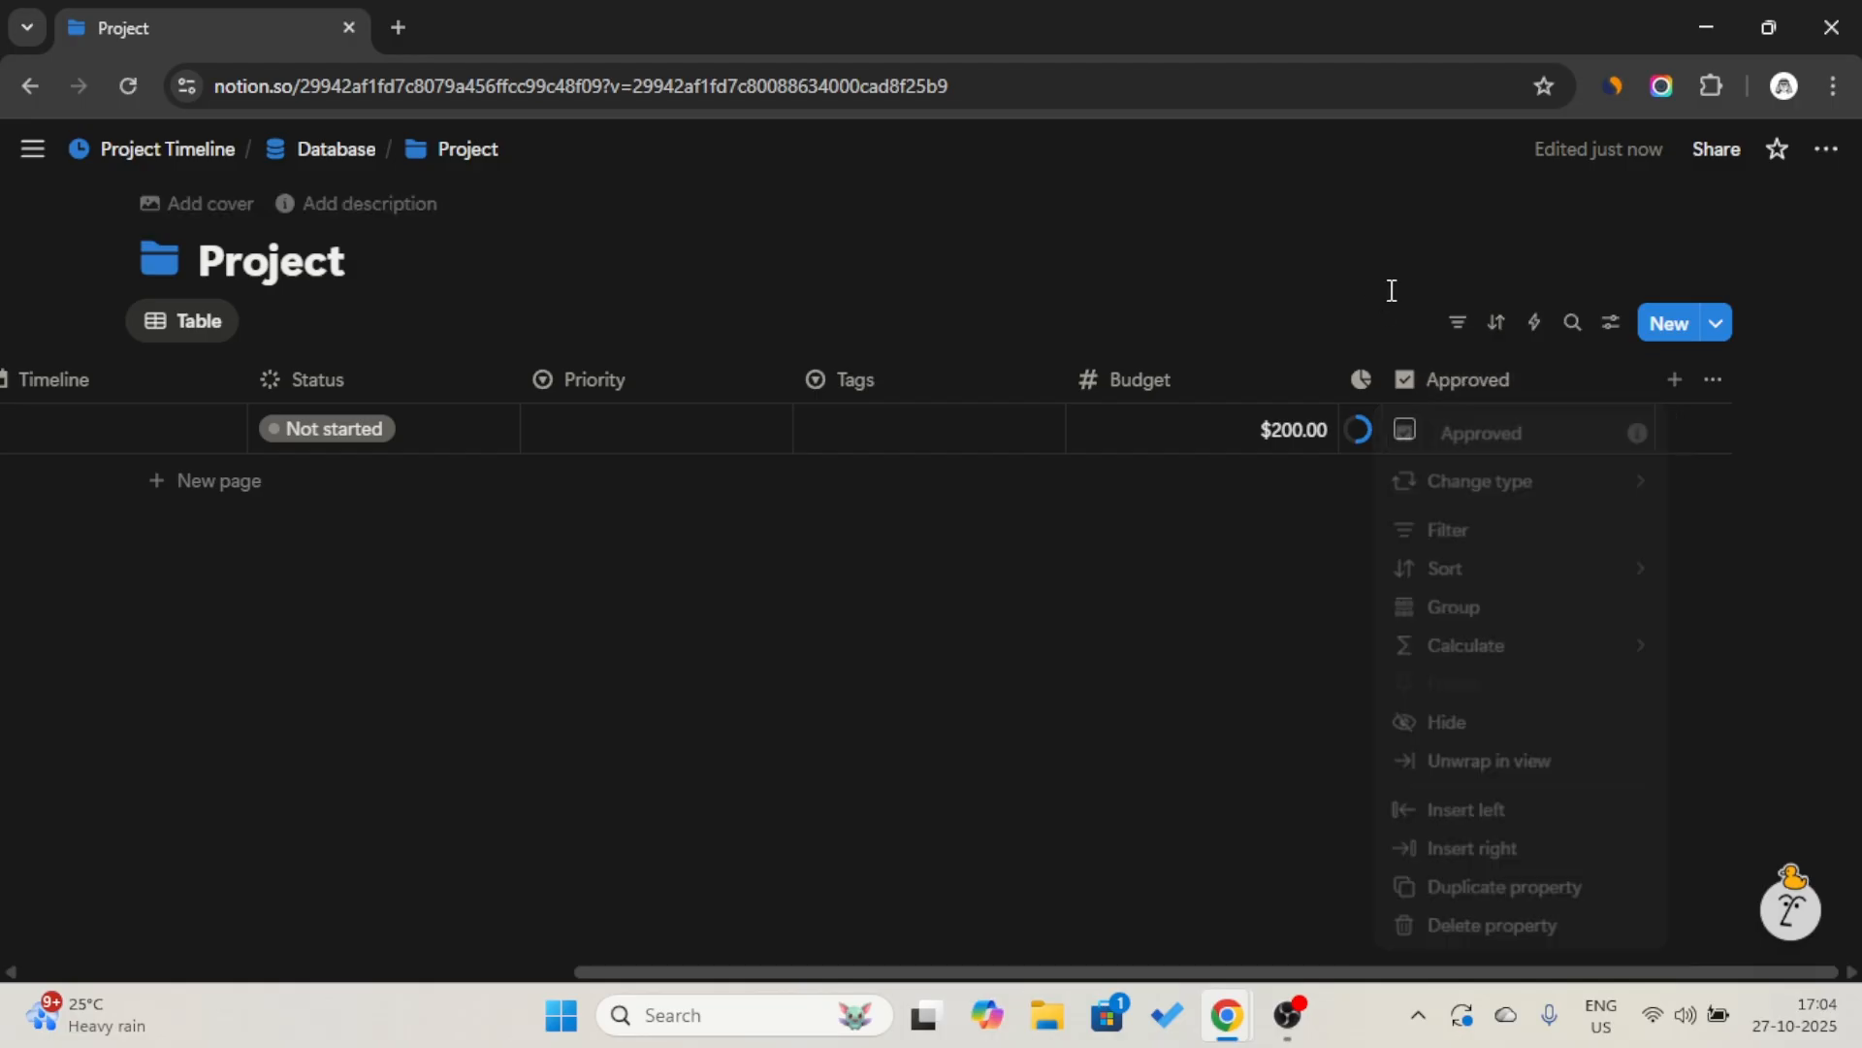
Add a Person property after Approved and name it "Owner".
left_click(1675, 382)
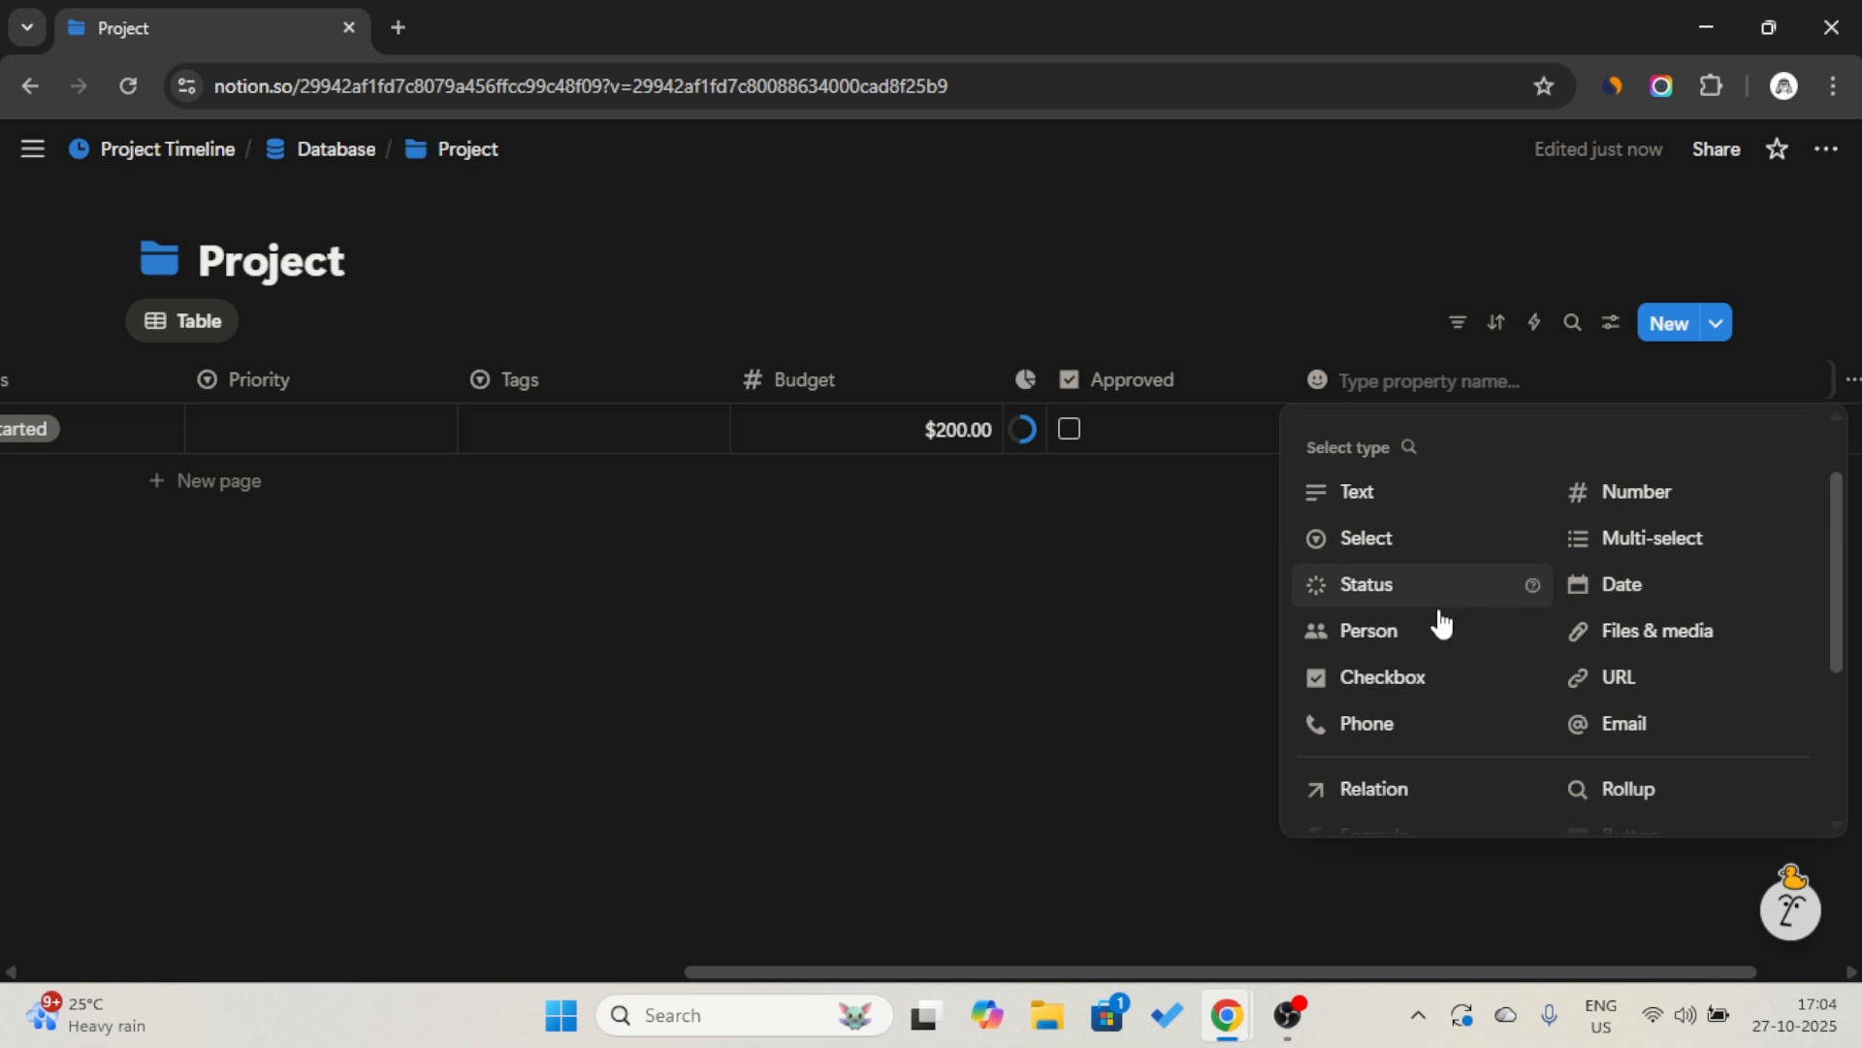
left_click(1430, 631)
left_click(1475, 386)
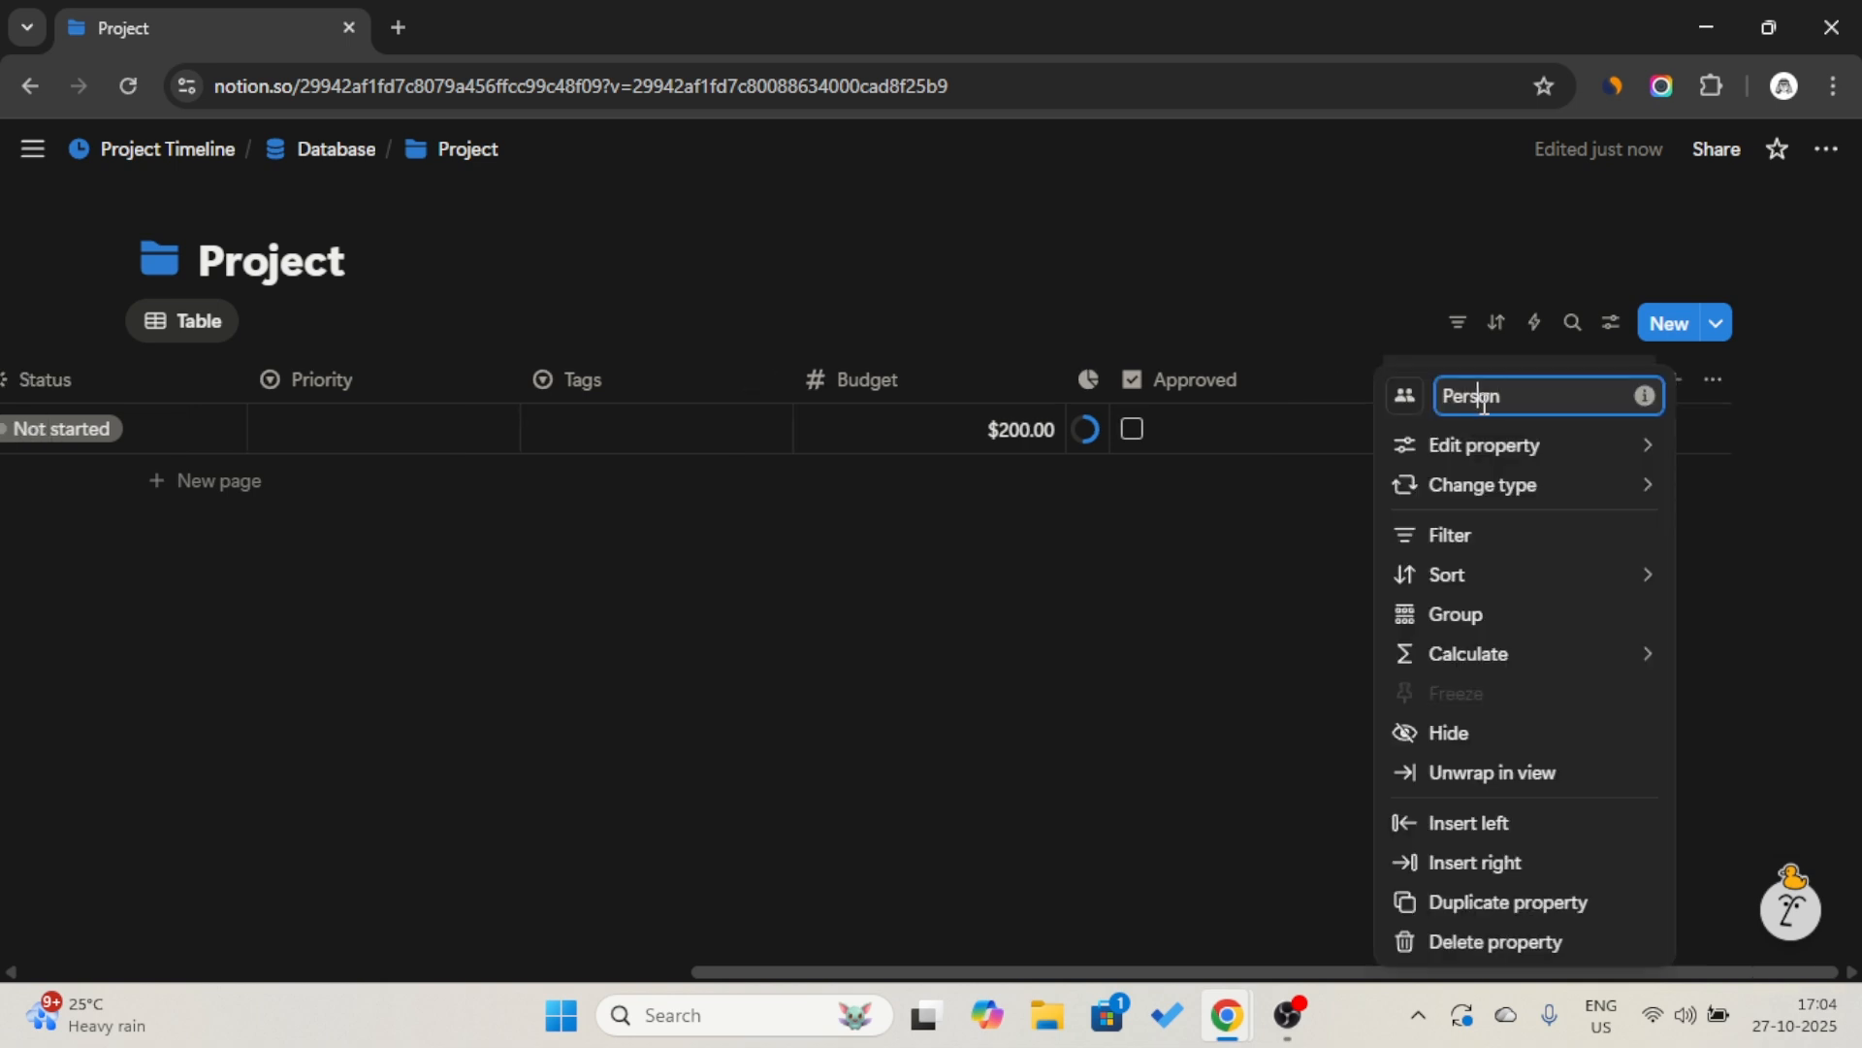
key("Caps_Lock")
type("O")
key("Caps_Lock")
type("w")
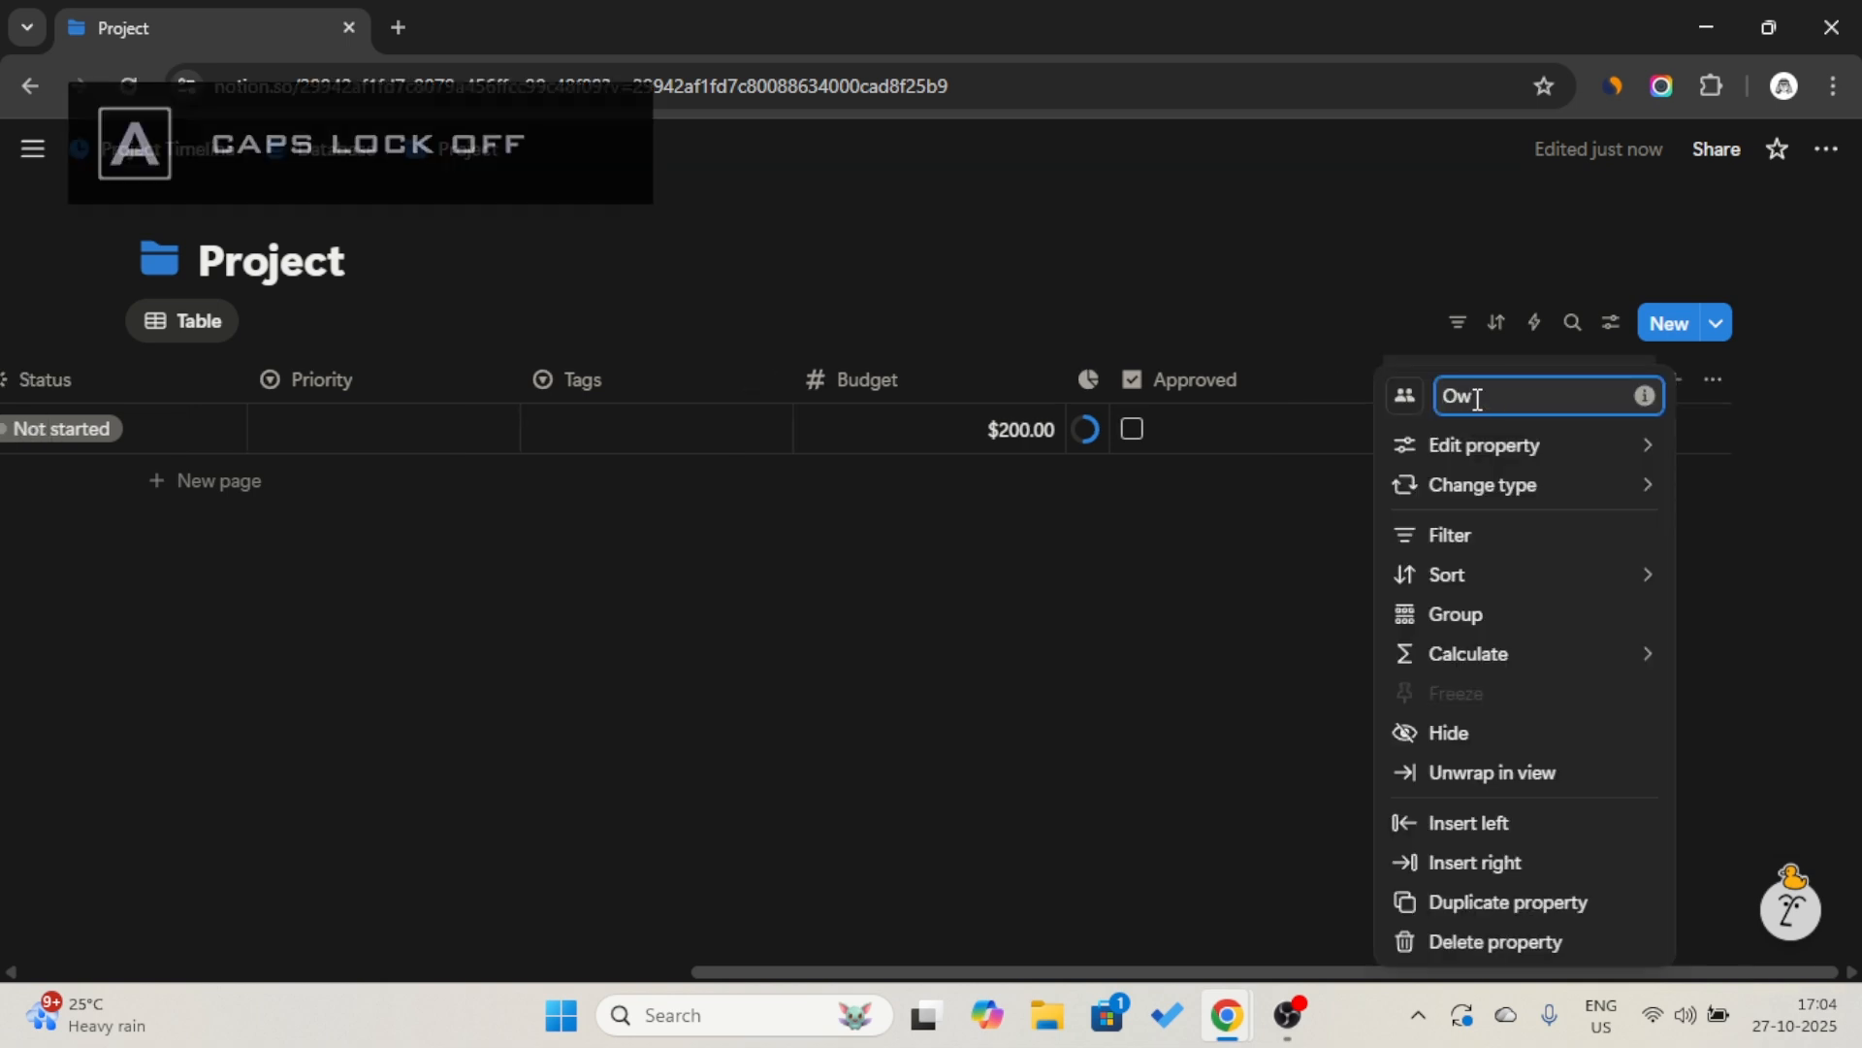
type("ner")
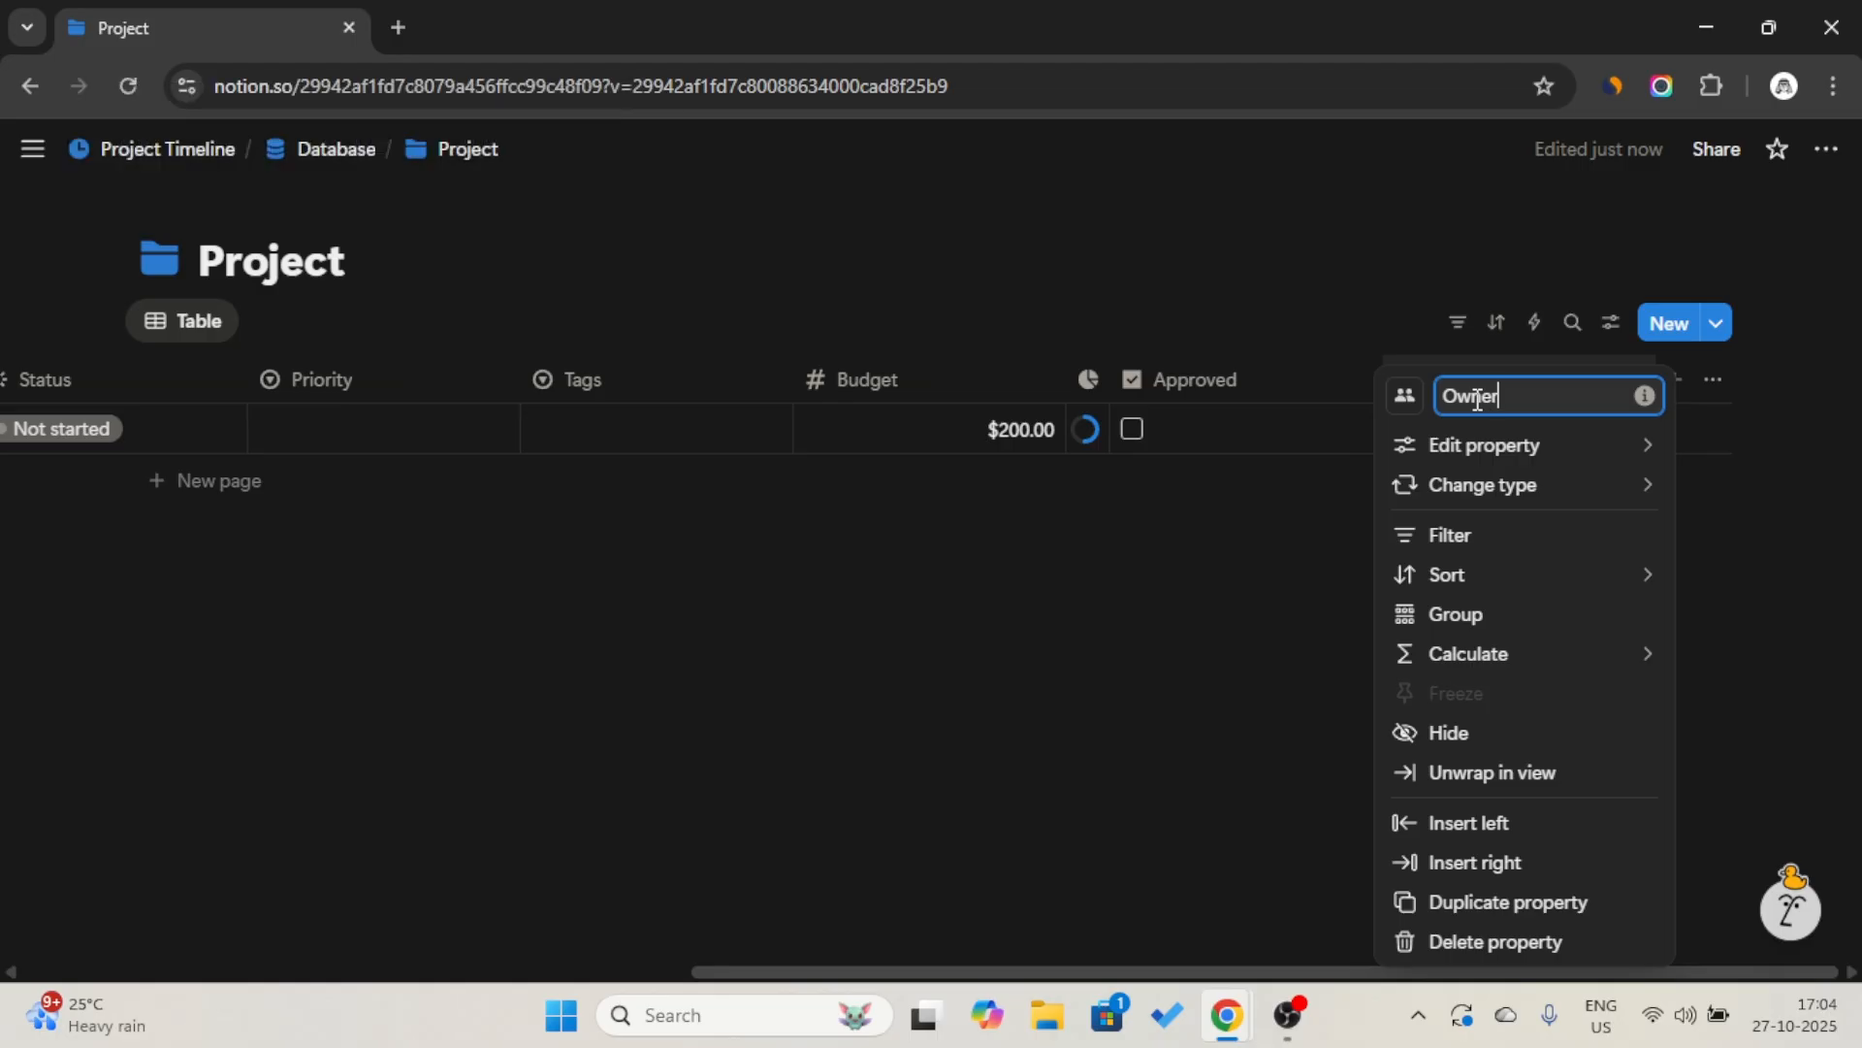
left_click(1231, 325)
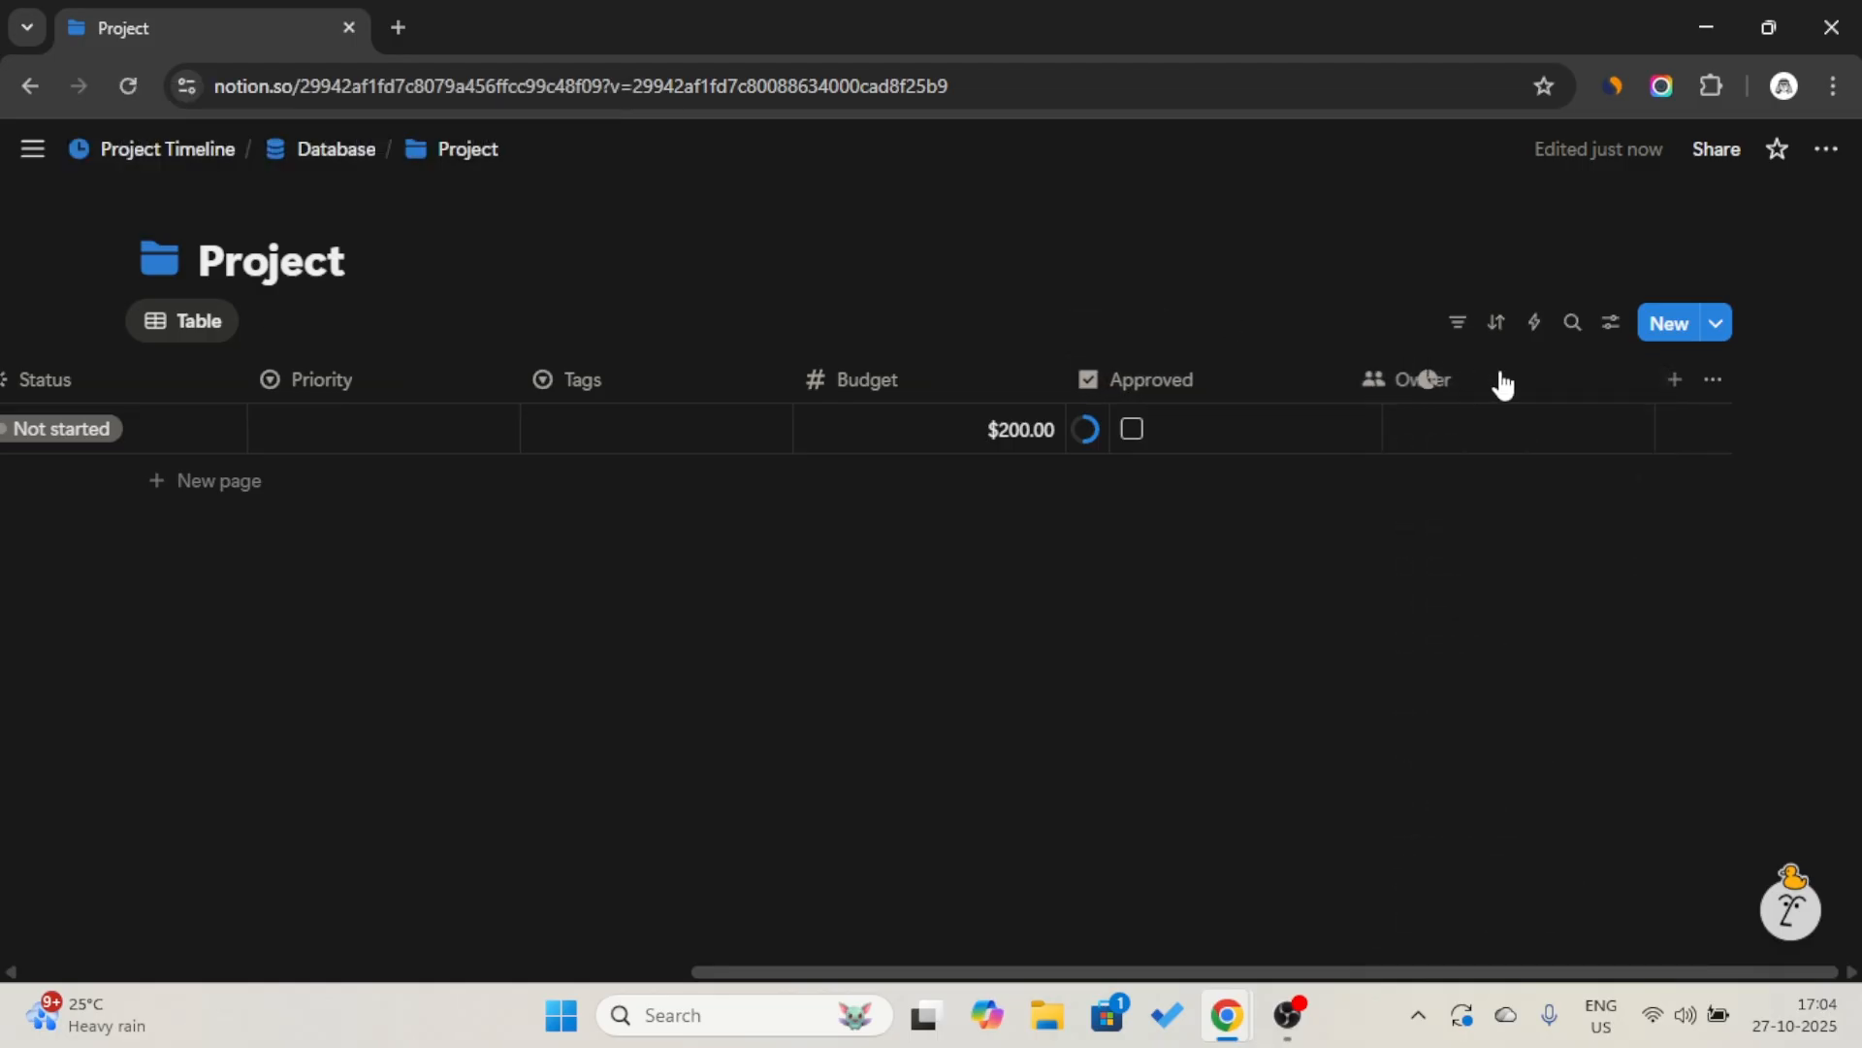
Add a URL property with its default name and move its column before Owner.
left_click(1676, 379)
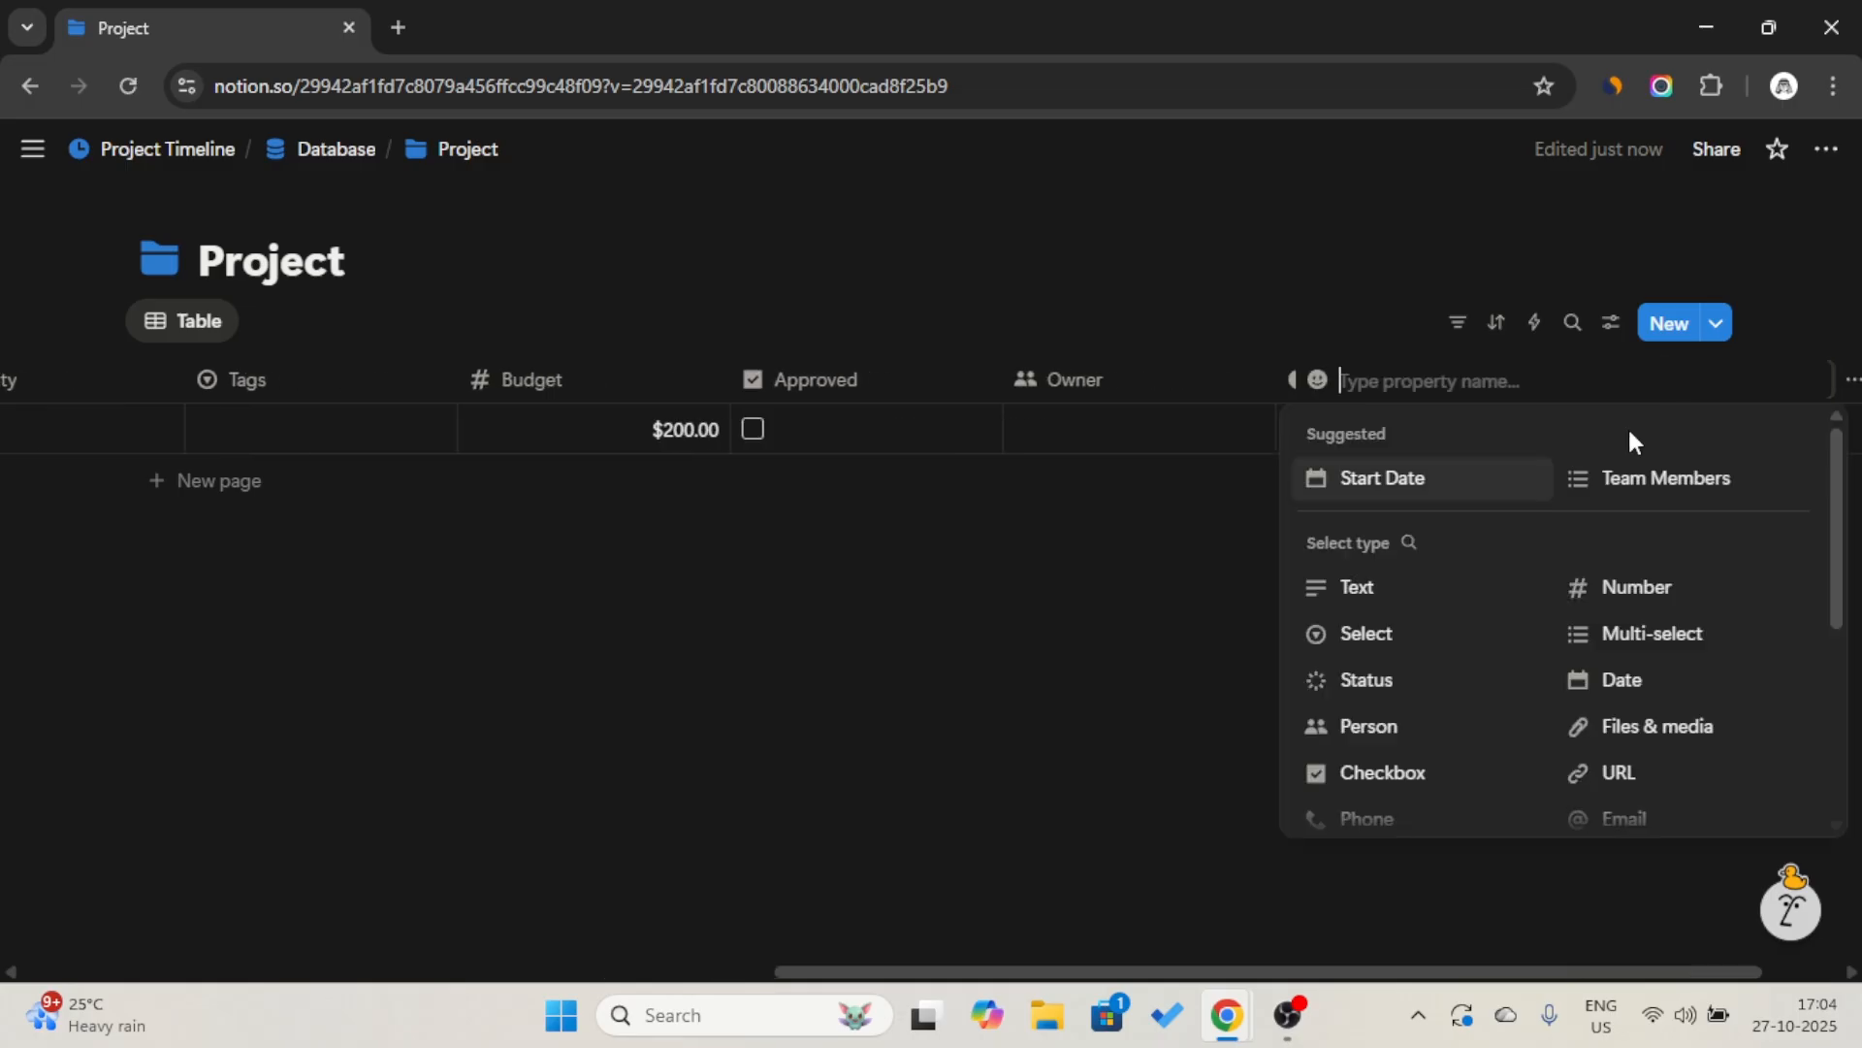
scroll(1552, 533, "down", 2)
left_click(1607, 632)
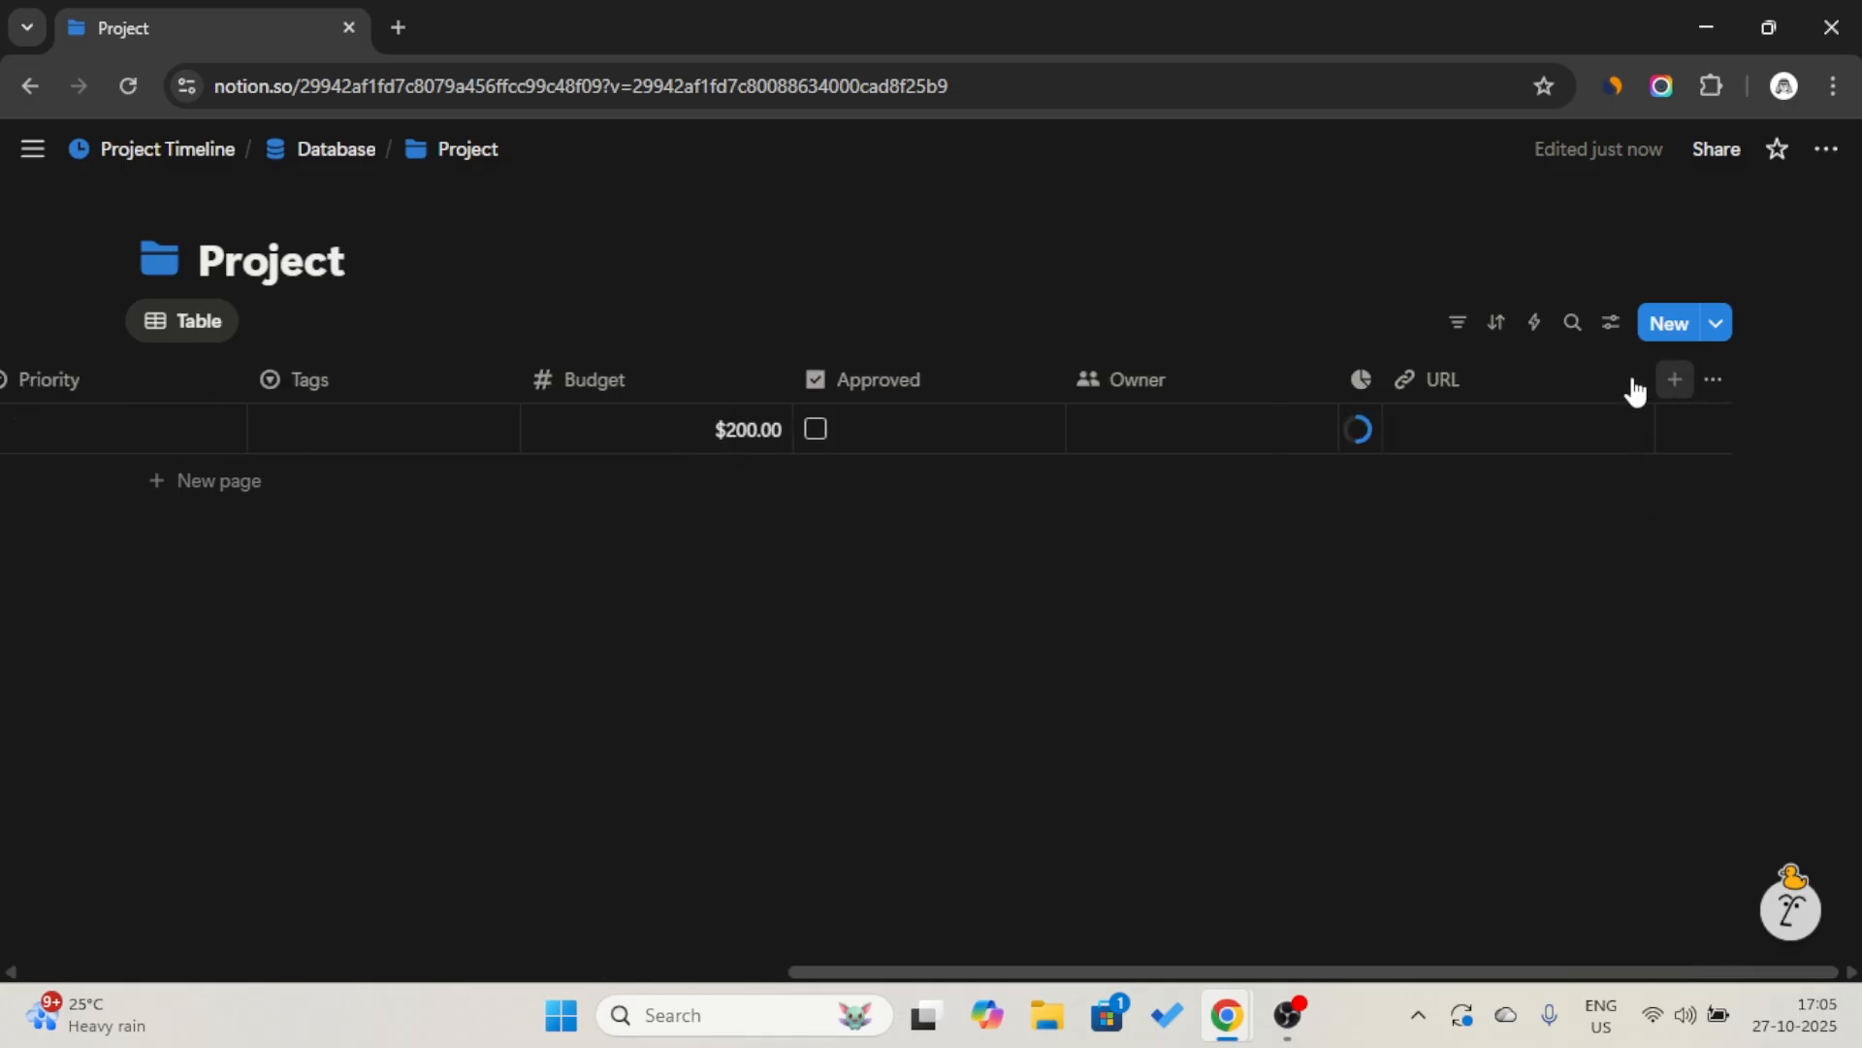
left_click_drag(1559, 386, 1280, 386)
Add a Created time property at the end of the Project table.
left_click(1675, 379)
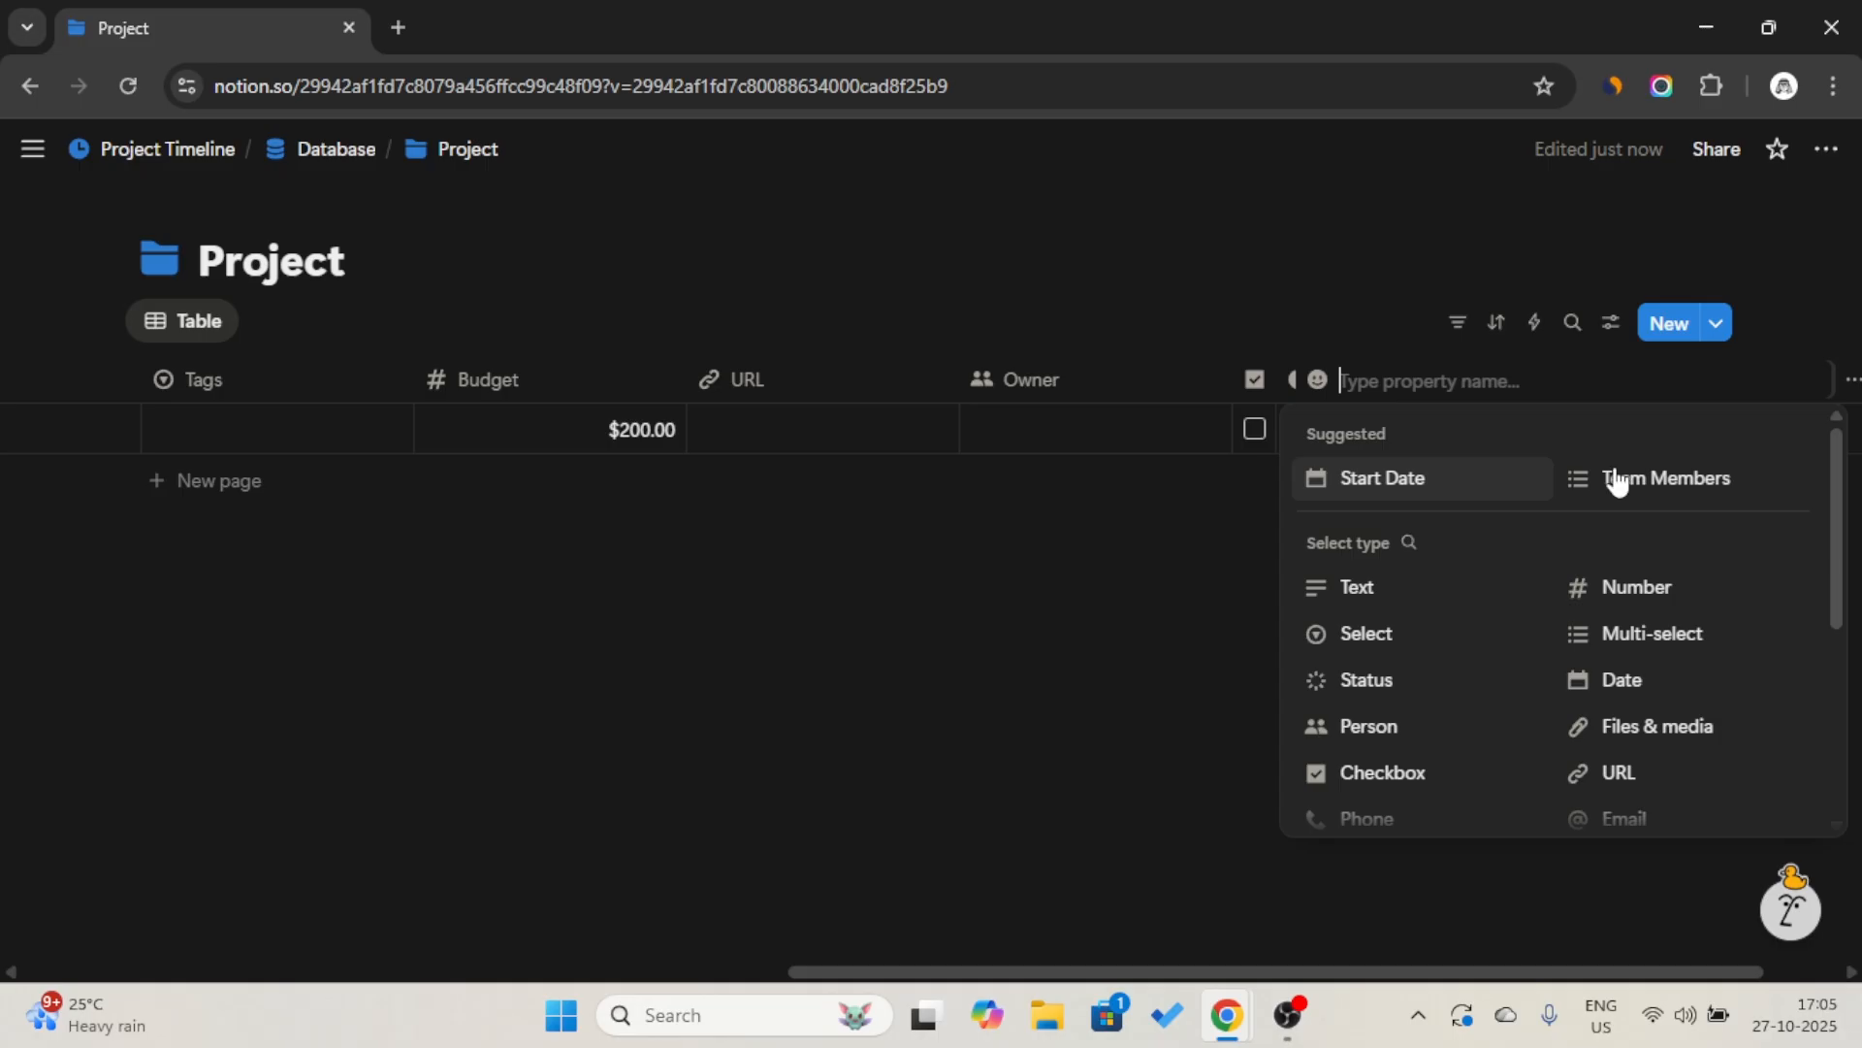
scroll(1500, 624, "down", 3)
left_click(1439, 715)
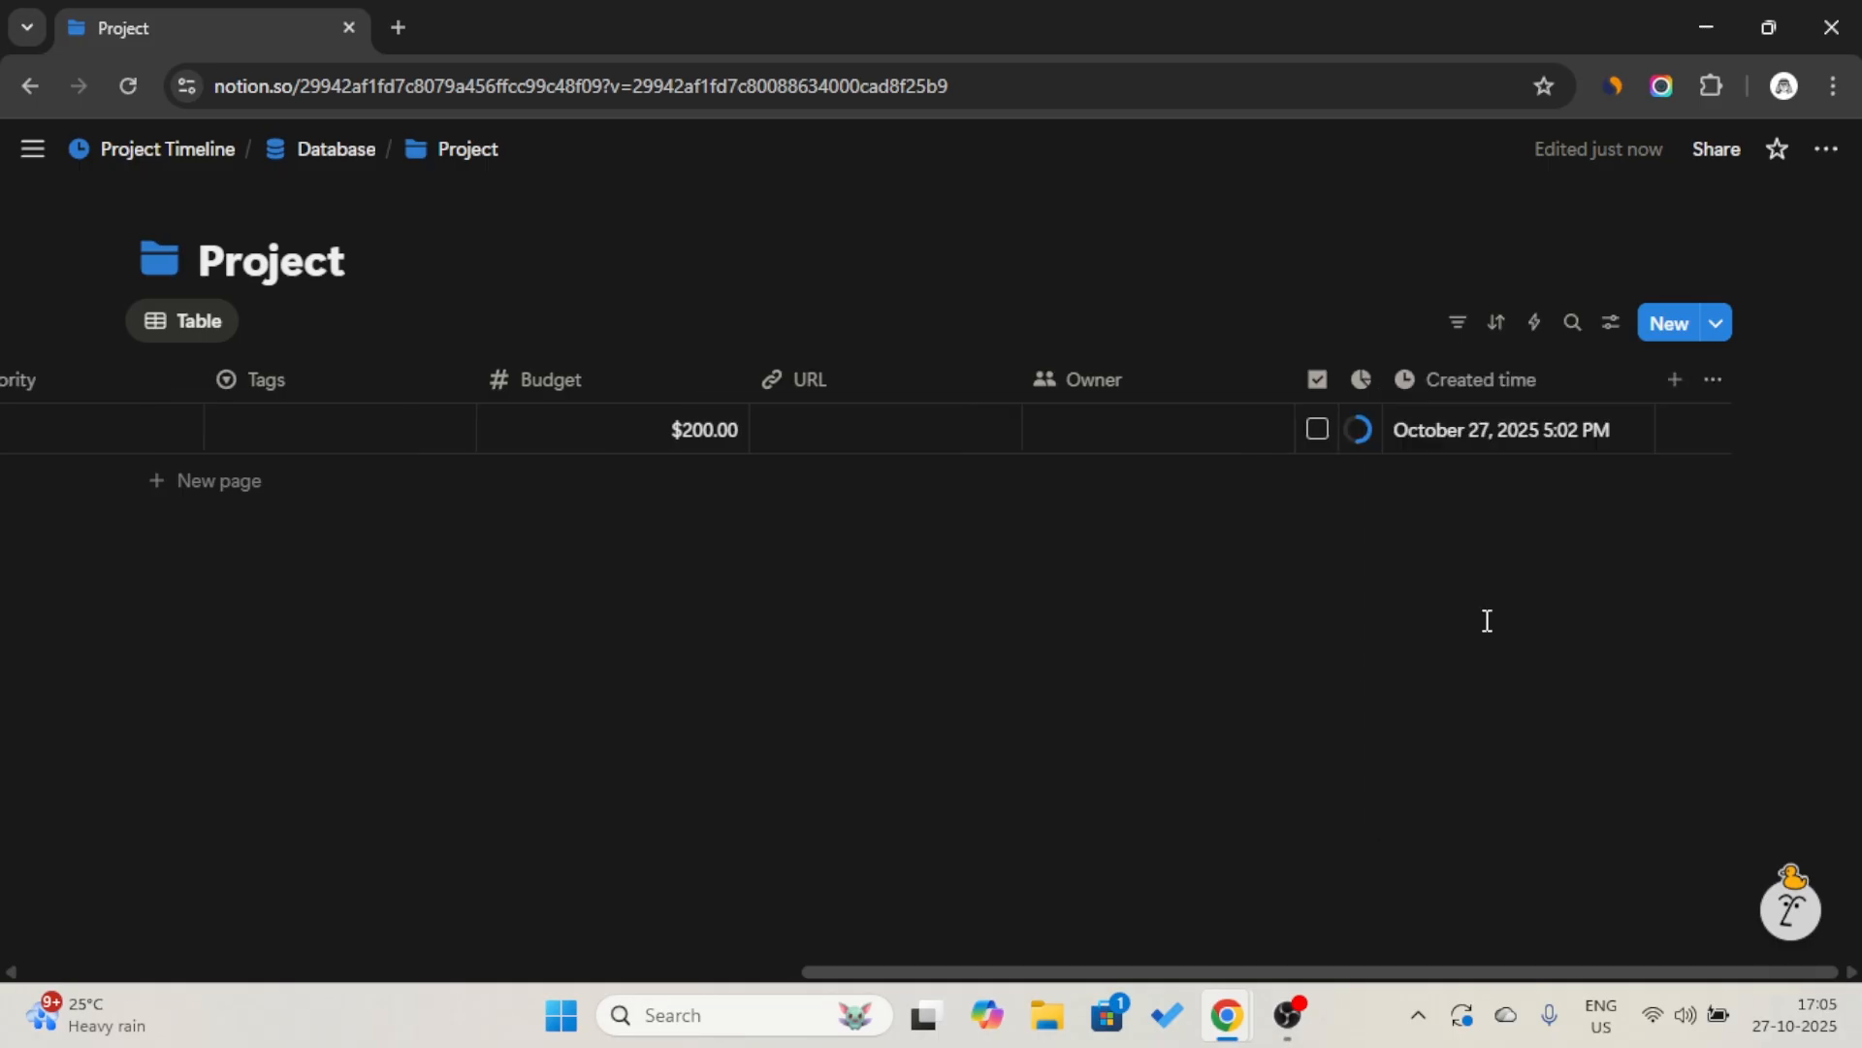
Add a Last edited time property after Created time in the Project table.
left_click(1675, 385)
scroll(1630, 582, "down", 4)
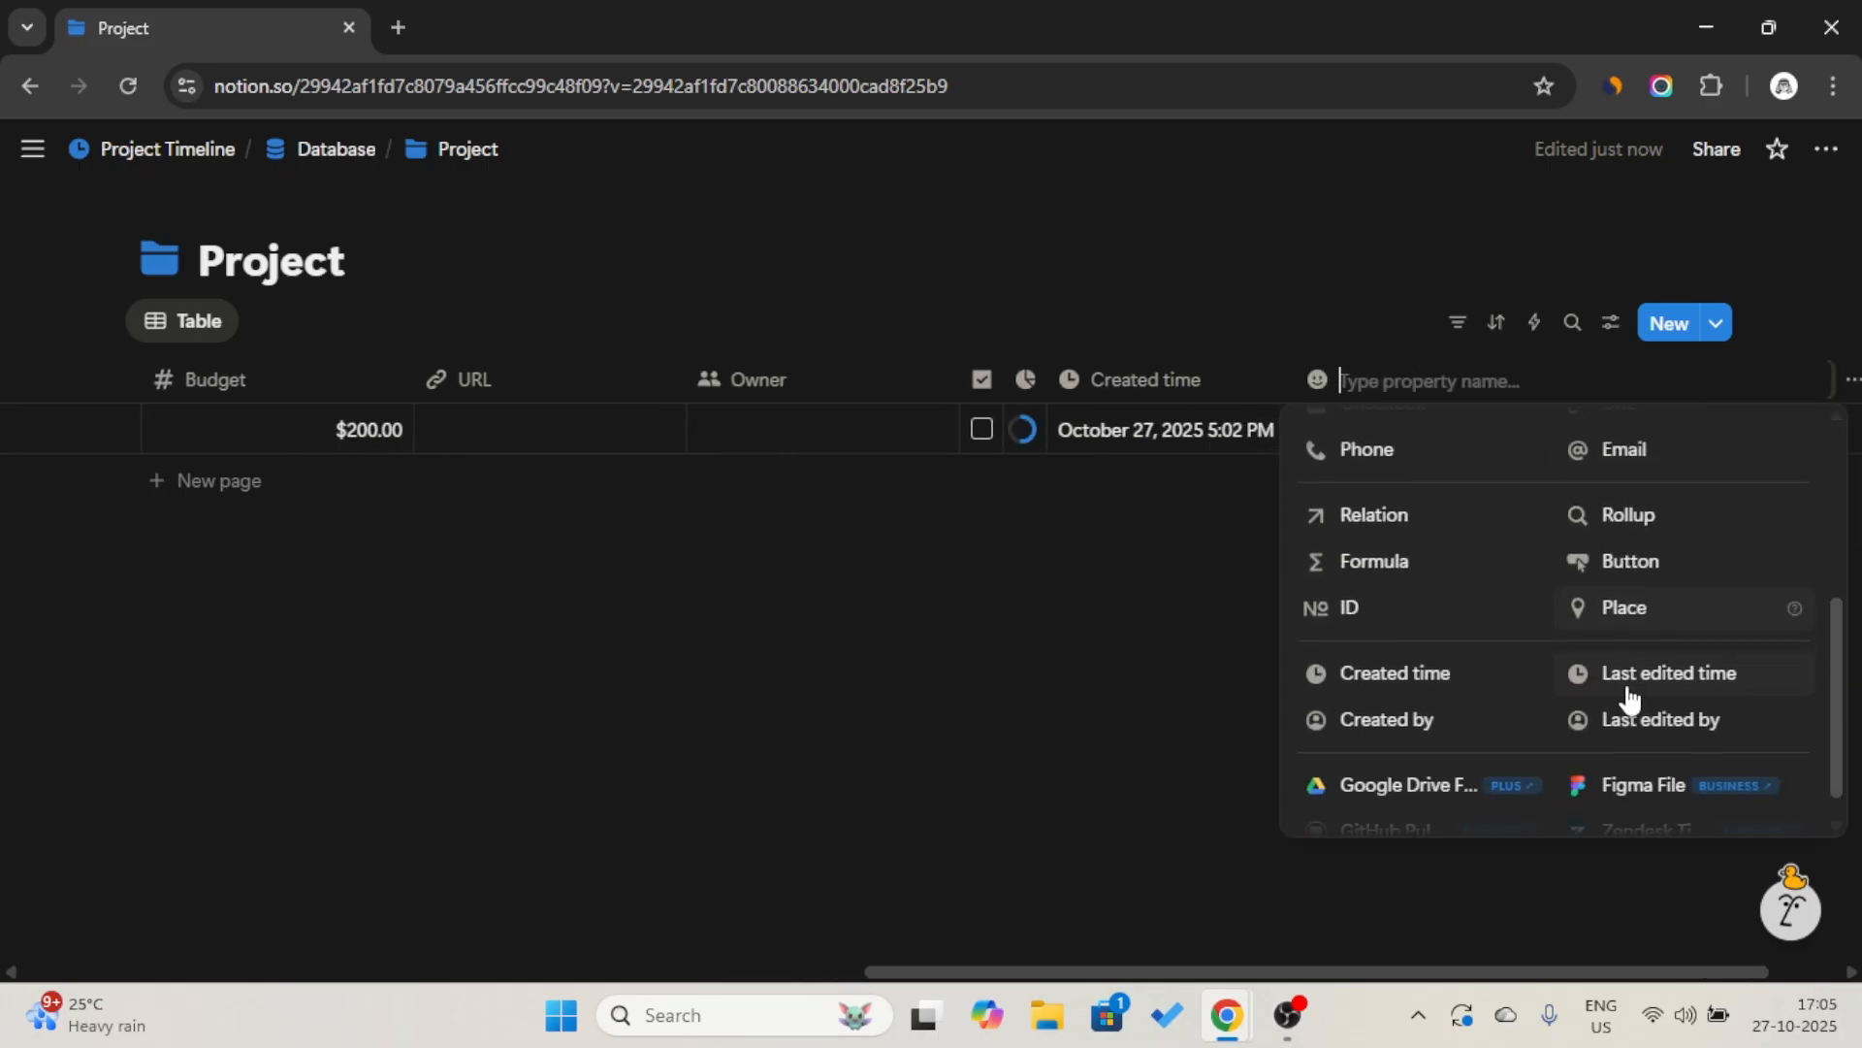
left_click(1630, 676)
Add a Checkbox property after Last edited time and name it "Archive".
left_click(1675, 379)
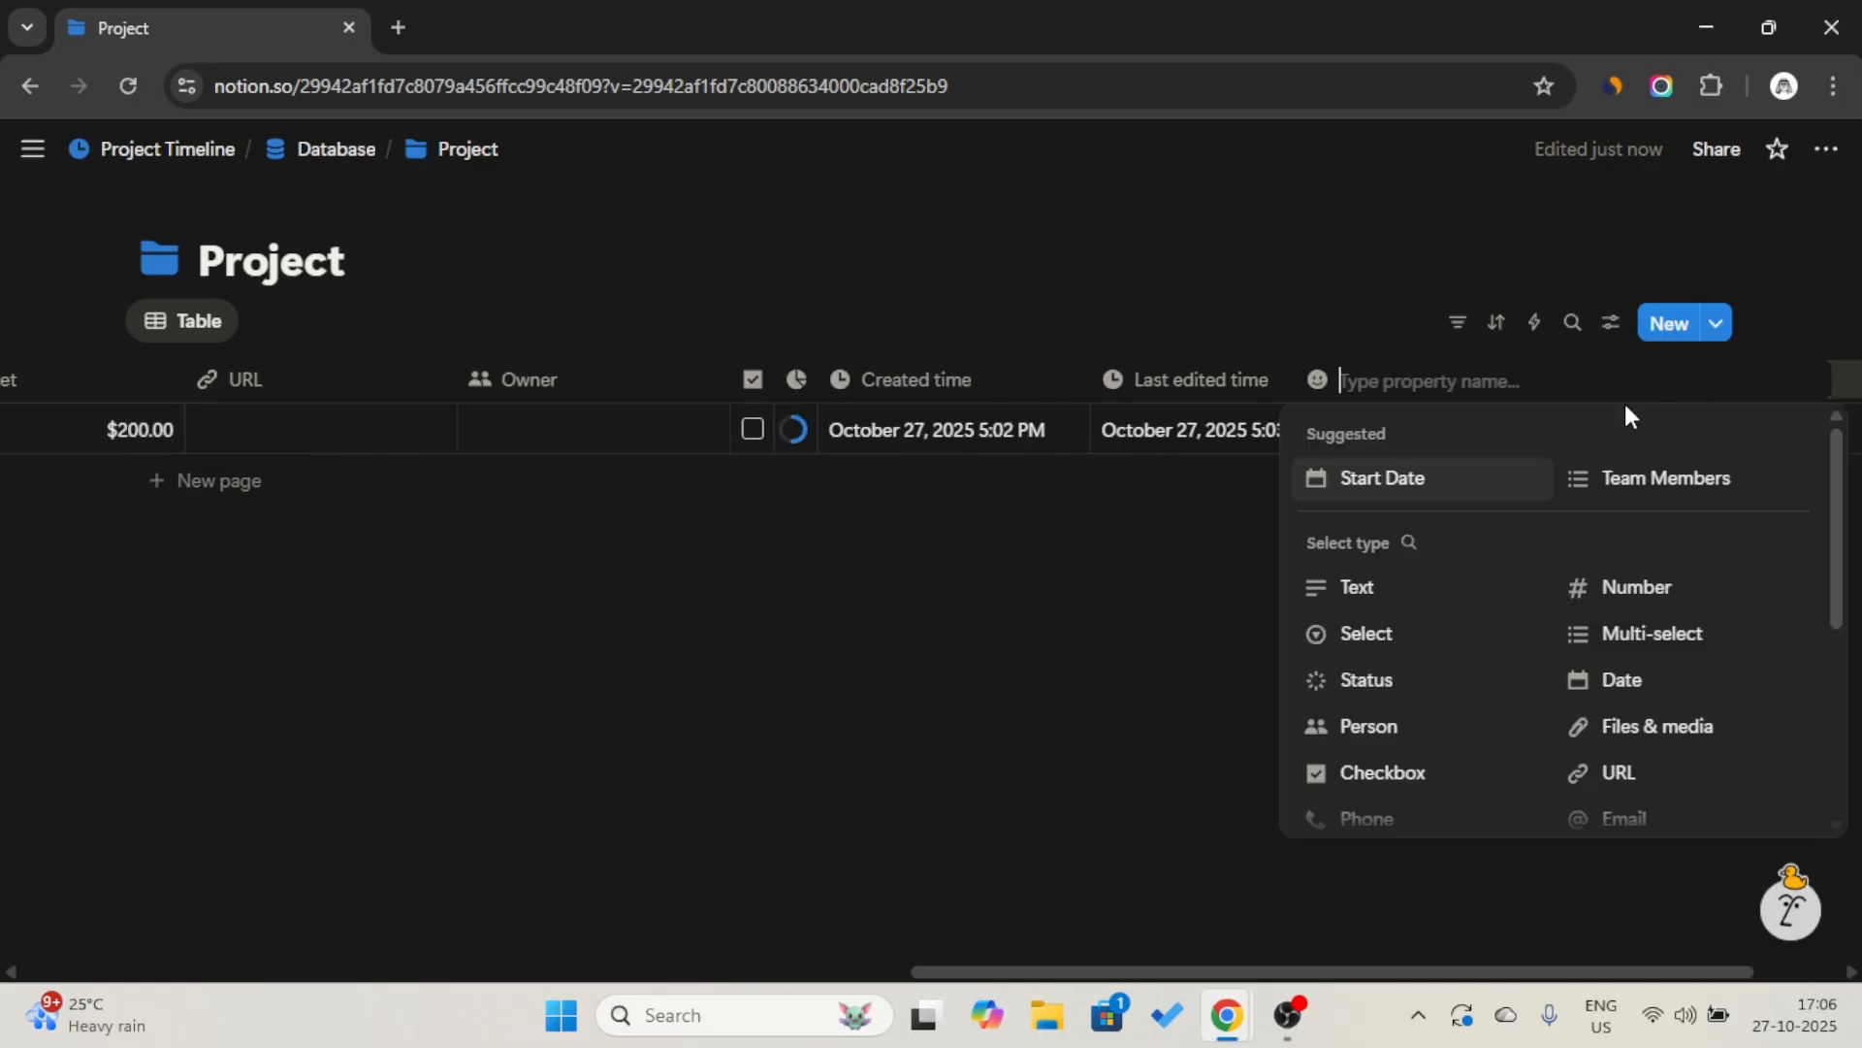
scroll(1484, 670, "down", 3)
left_click(1418, 647)
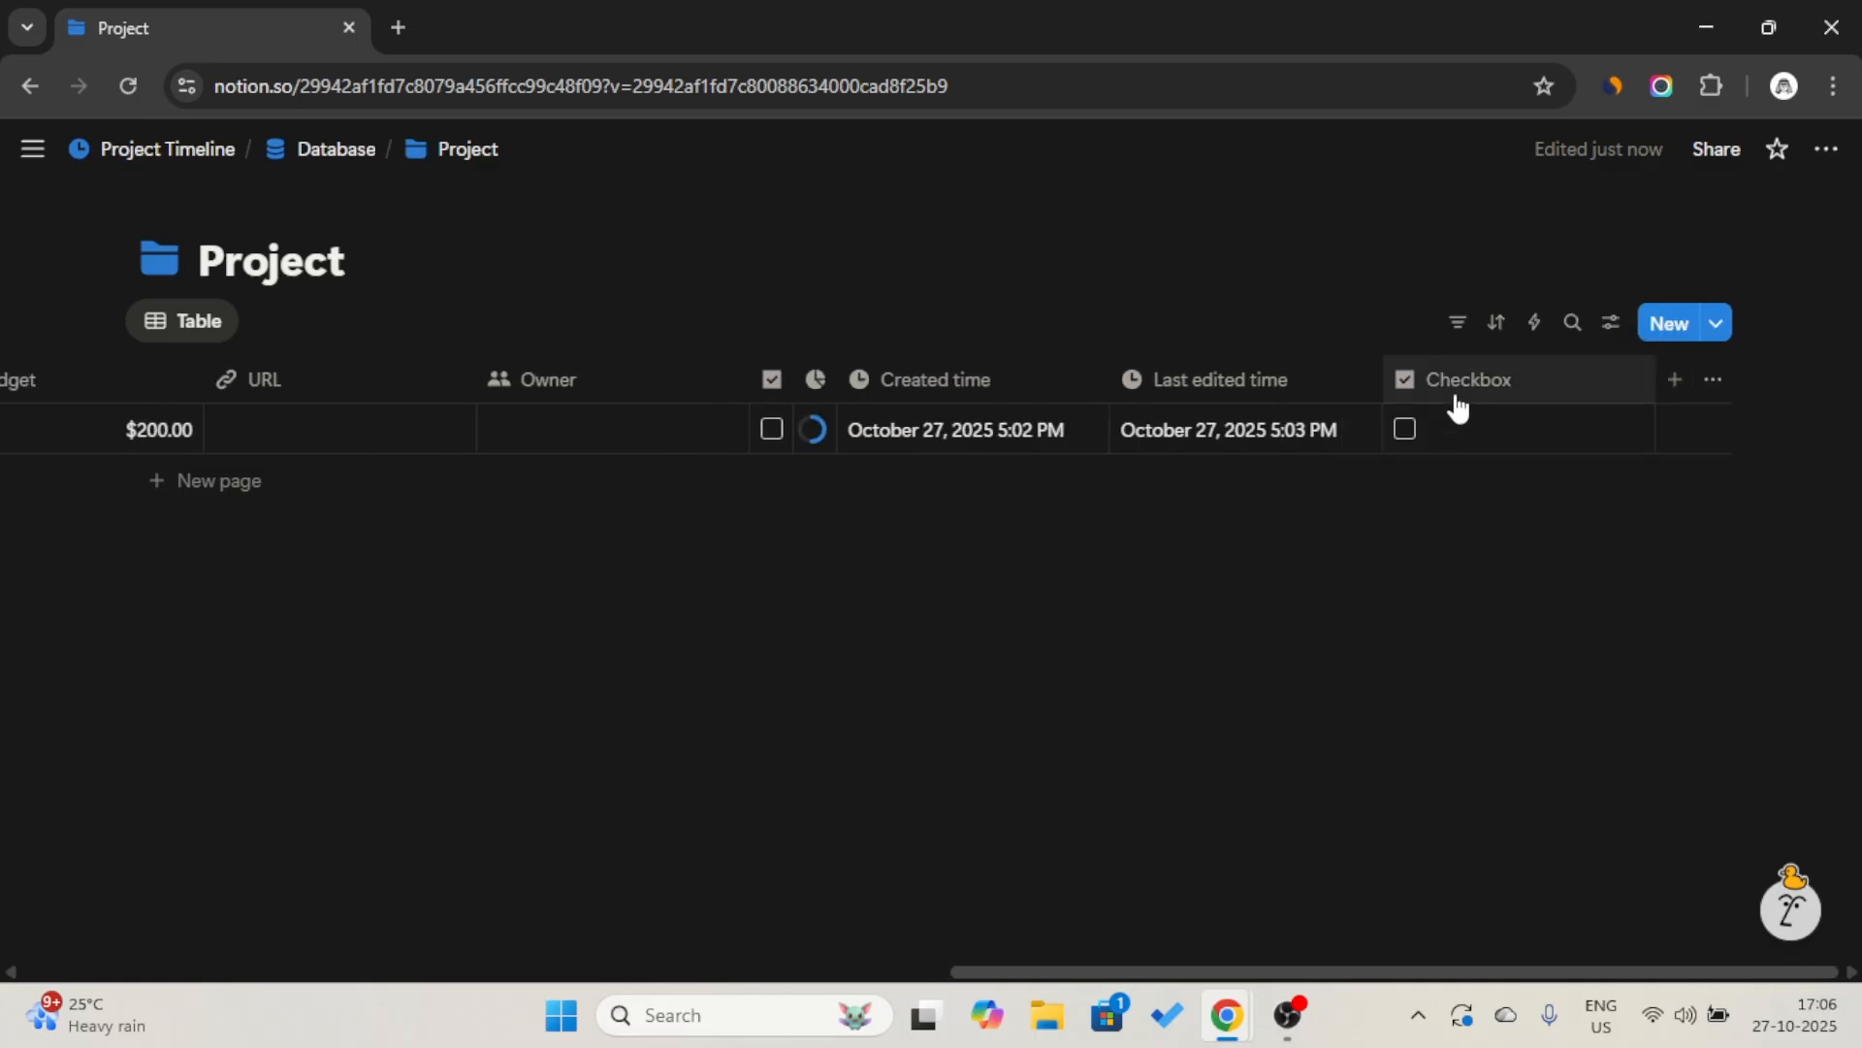
left_click(1461, 384)
key("Caps_Lock")
type("A")
key("Caps_Lock")
type("rchive")
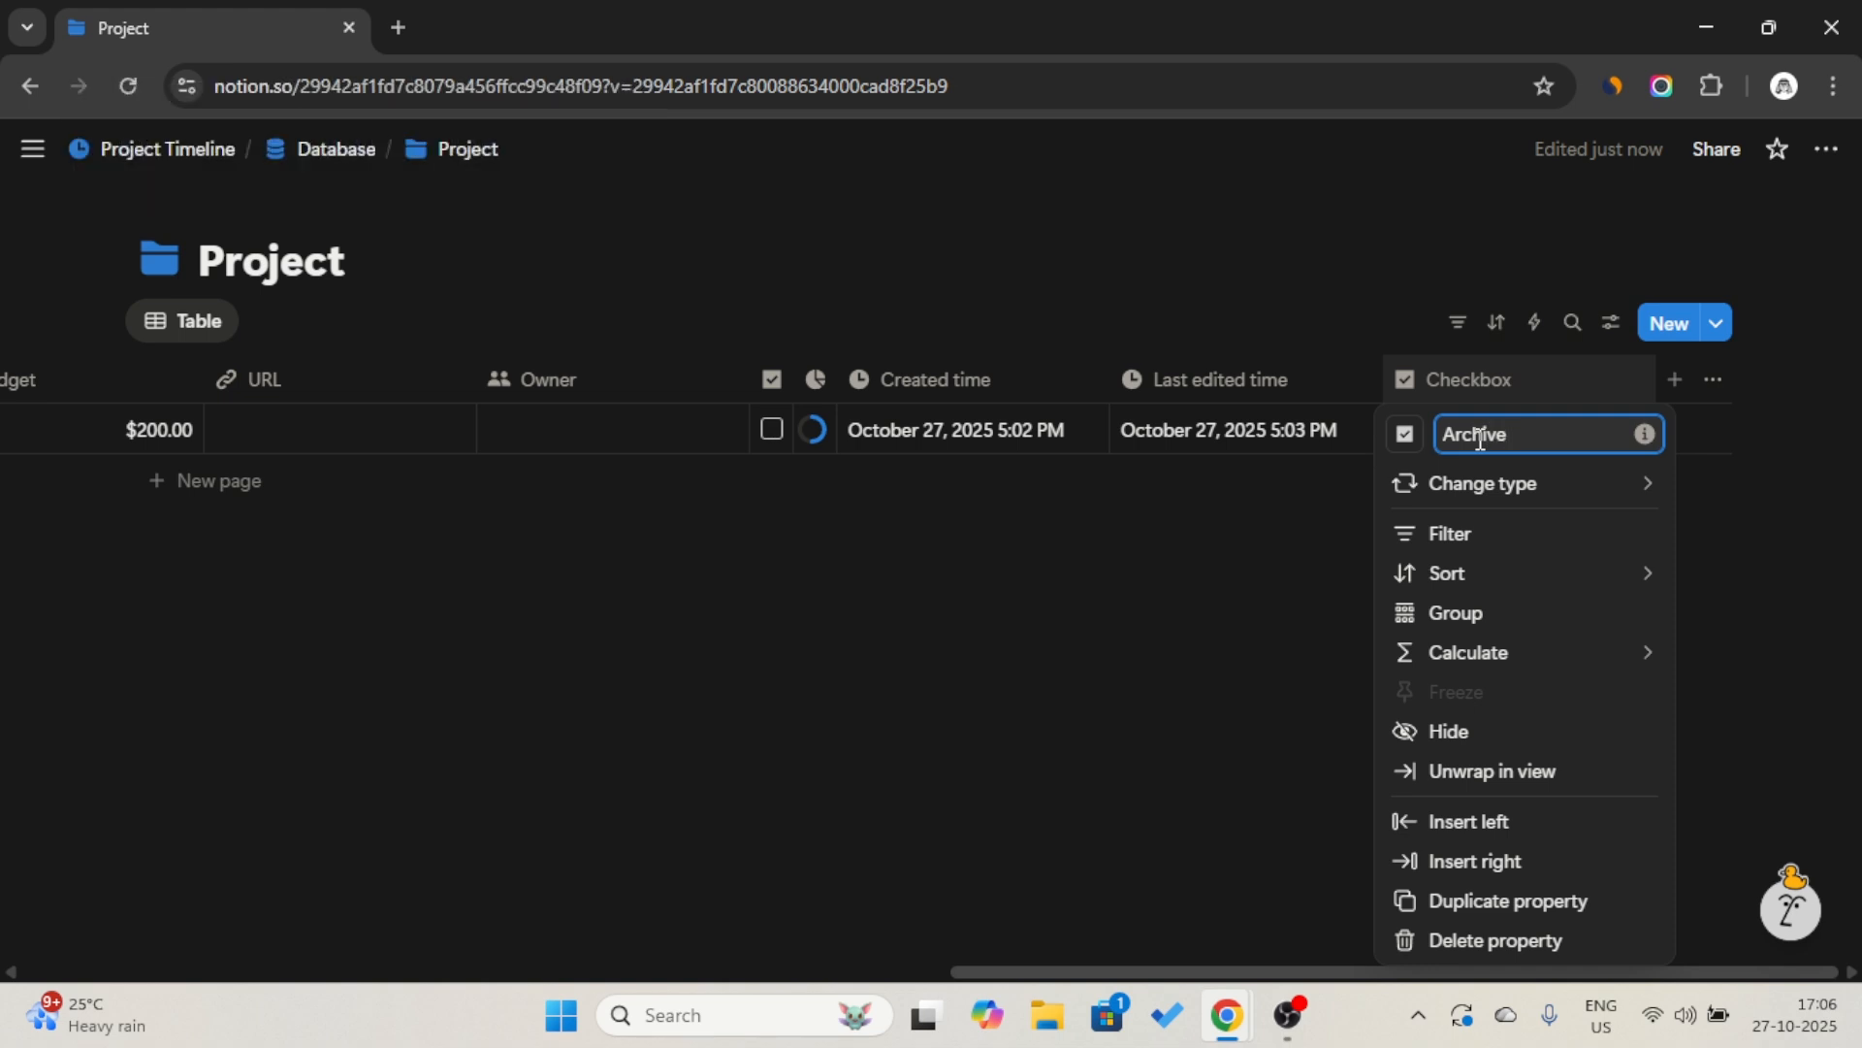
key("Return")
Give the Archive property the archive box icon and narrow its column so only the icon and checkbox fit.
left_click(1406, 436)
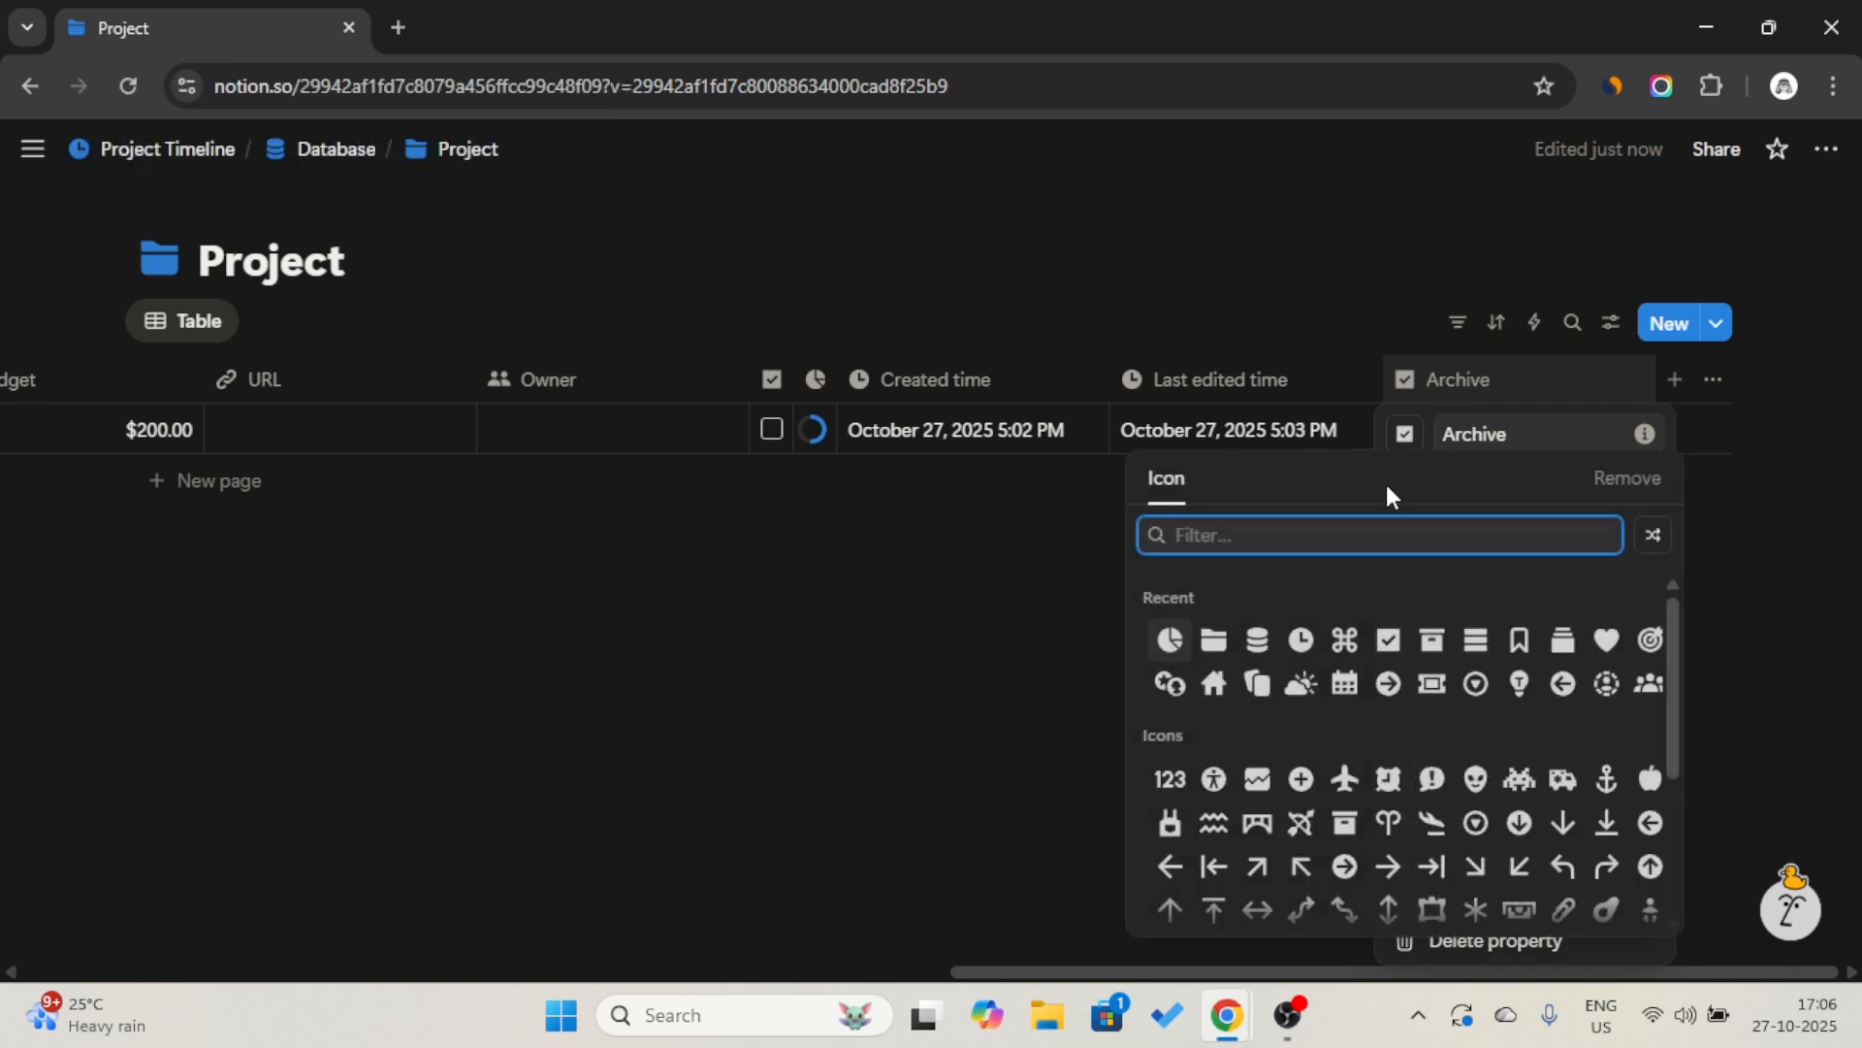
left_click(1432, 640)
left_click(1655, 358)
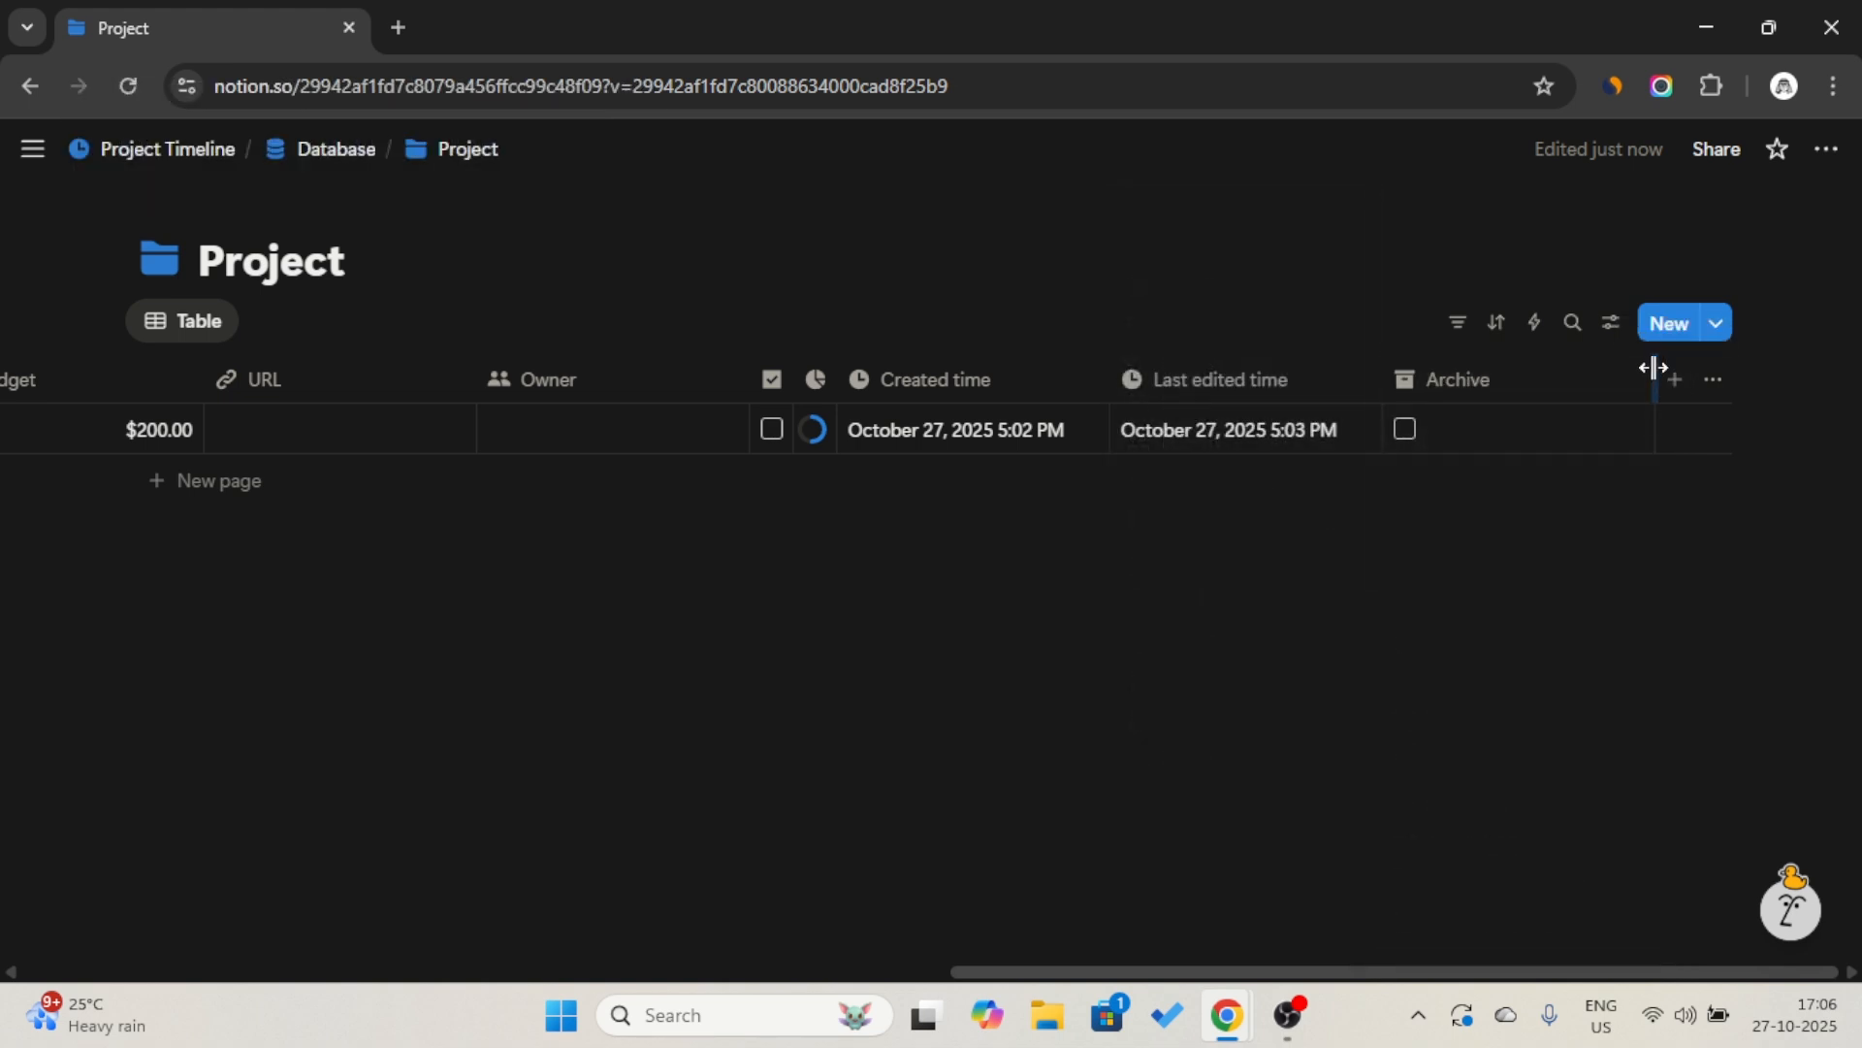
left_click_drag(1654, 368, 1354, 388)
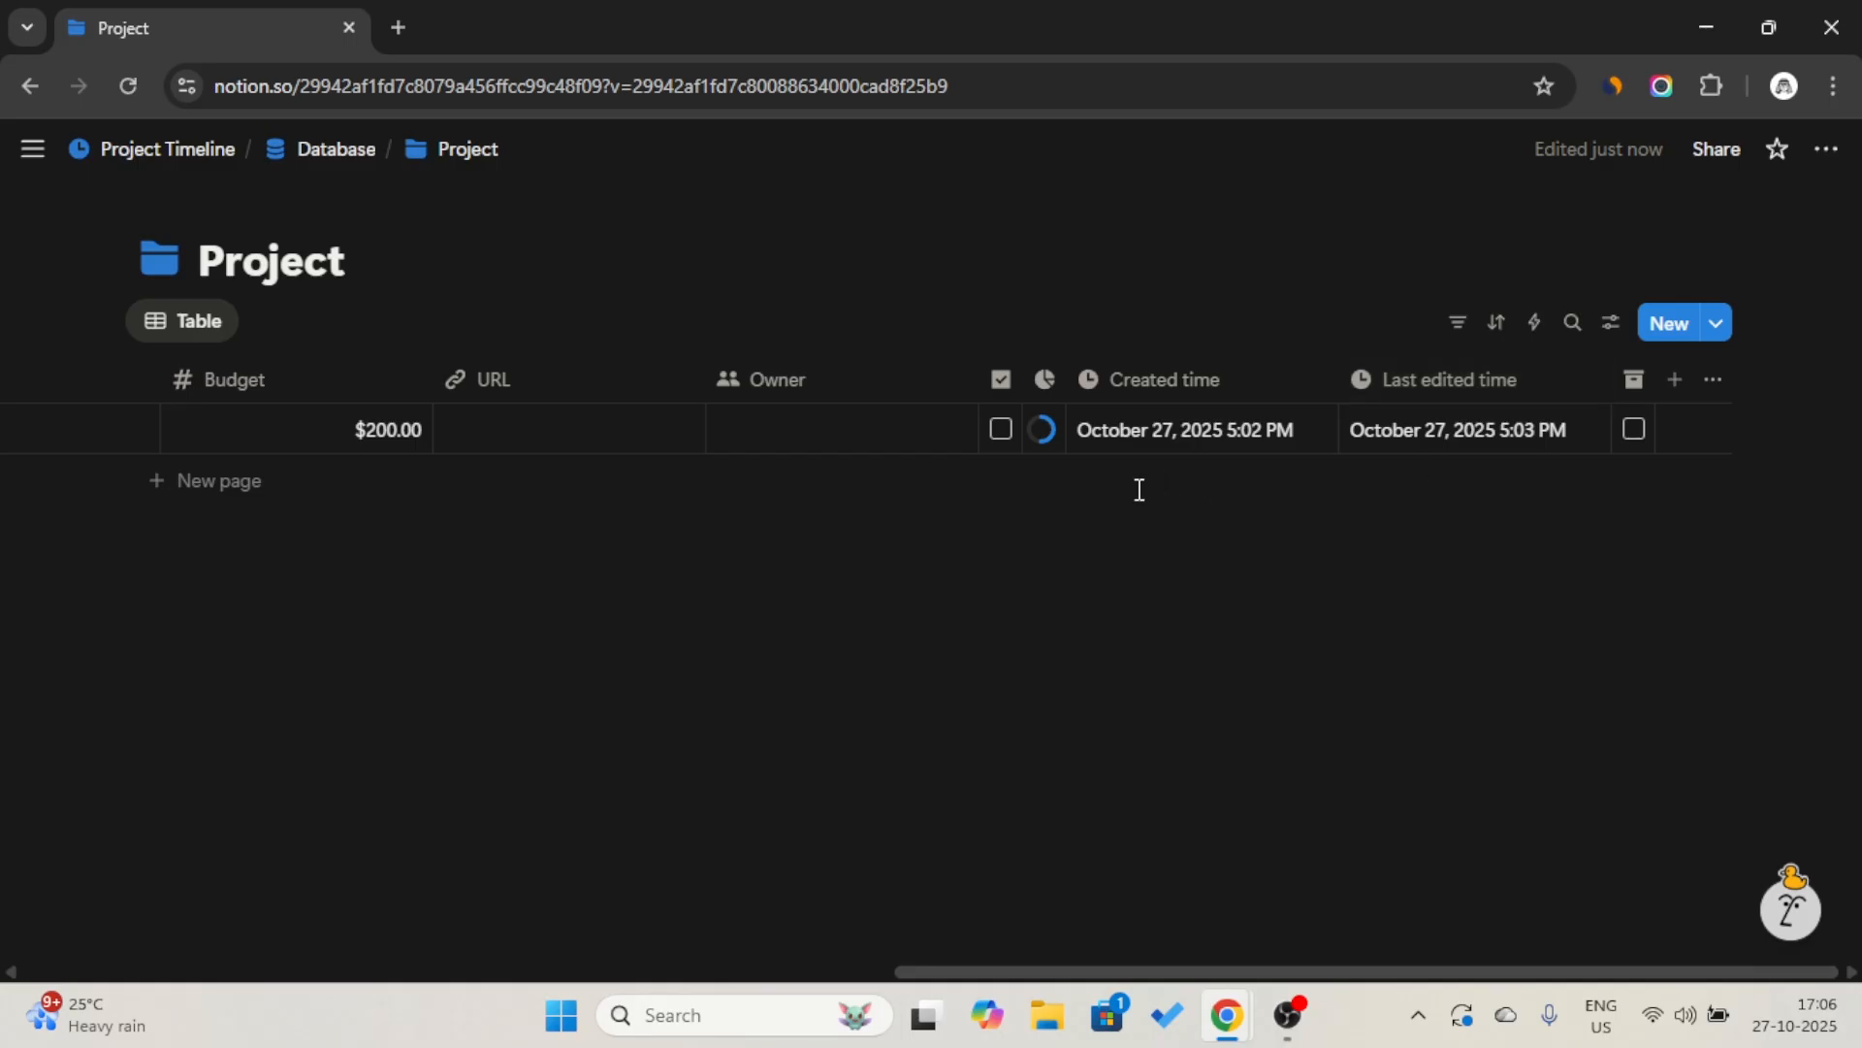
Create a new page template for the Project database and title it "New Project".
scroll(1137, 497, "left", 15)
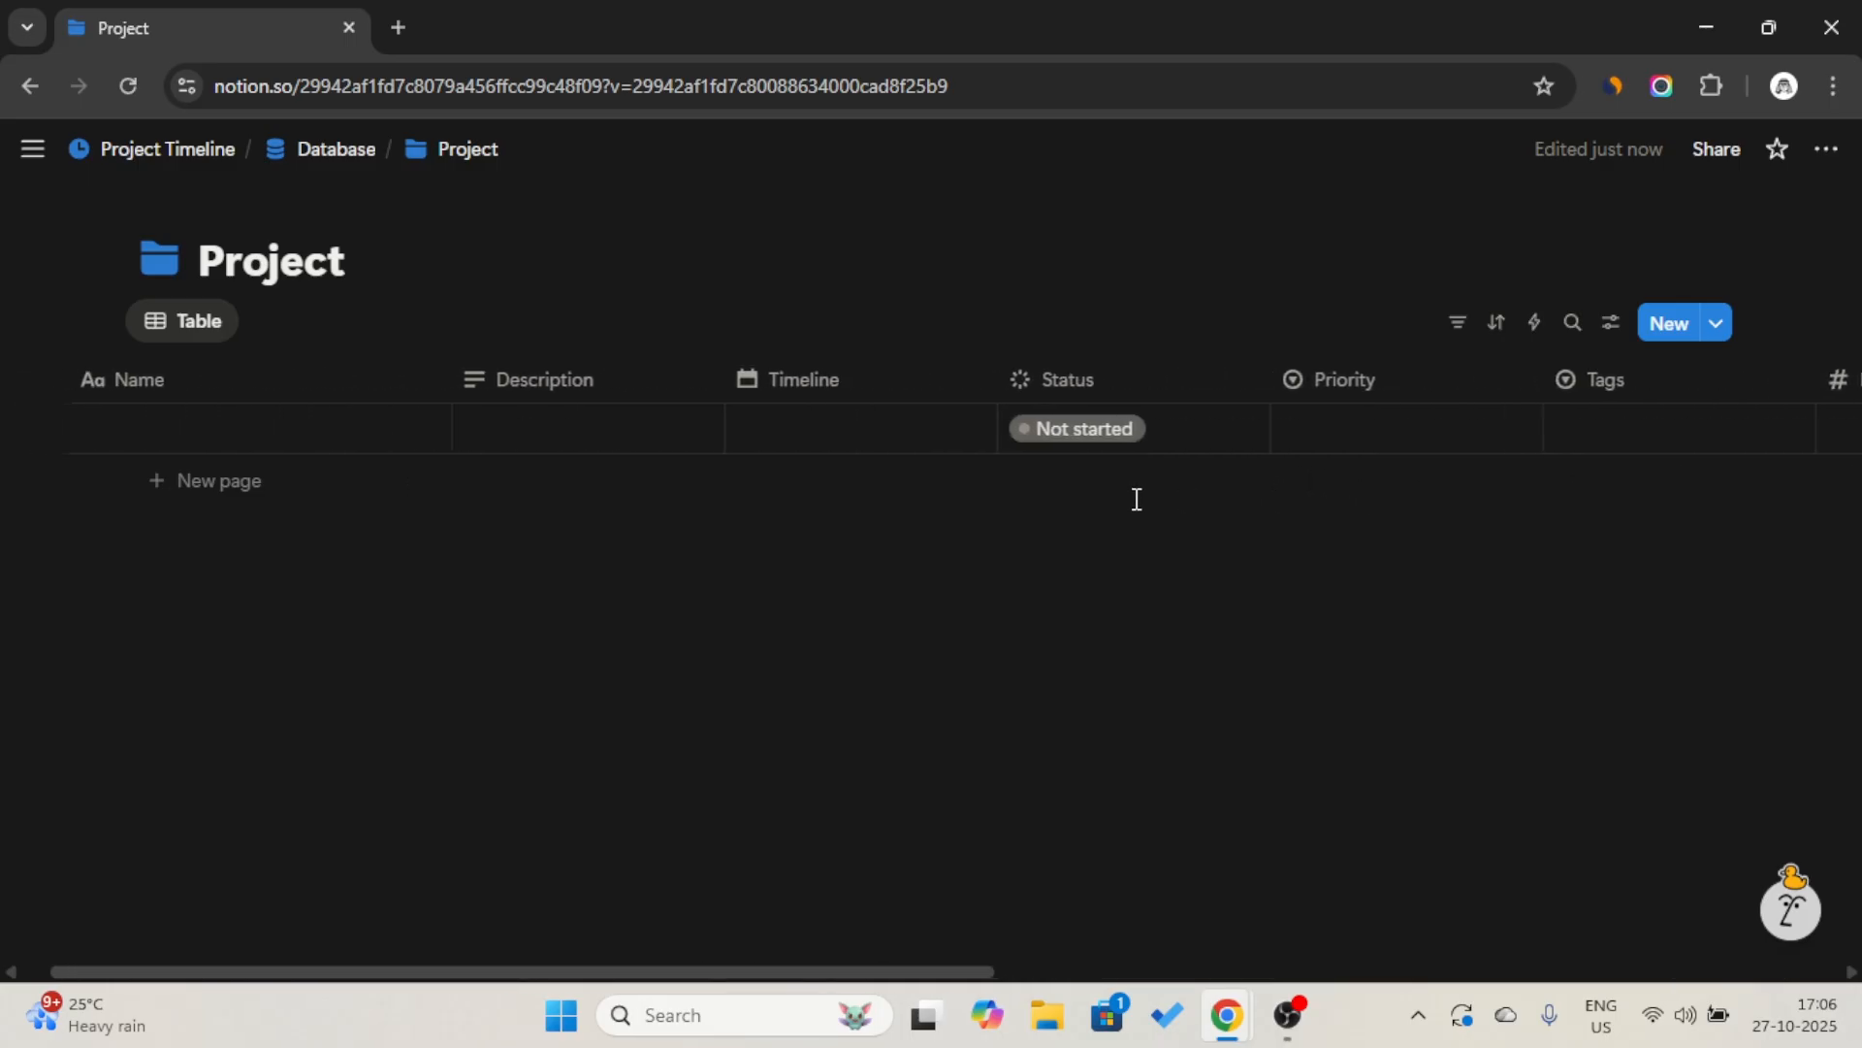
left_click(707, 589)
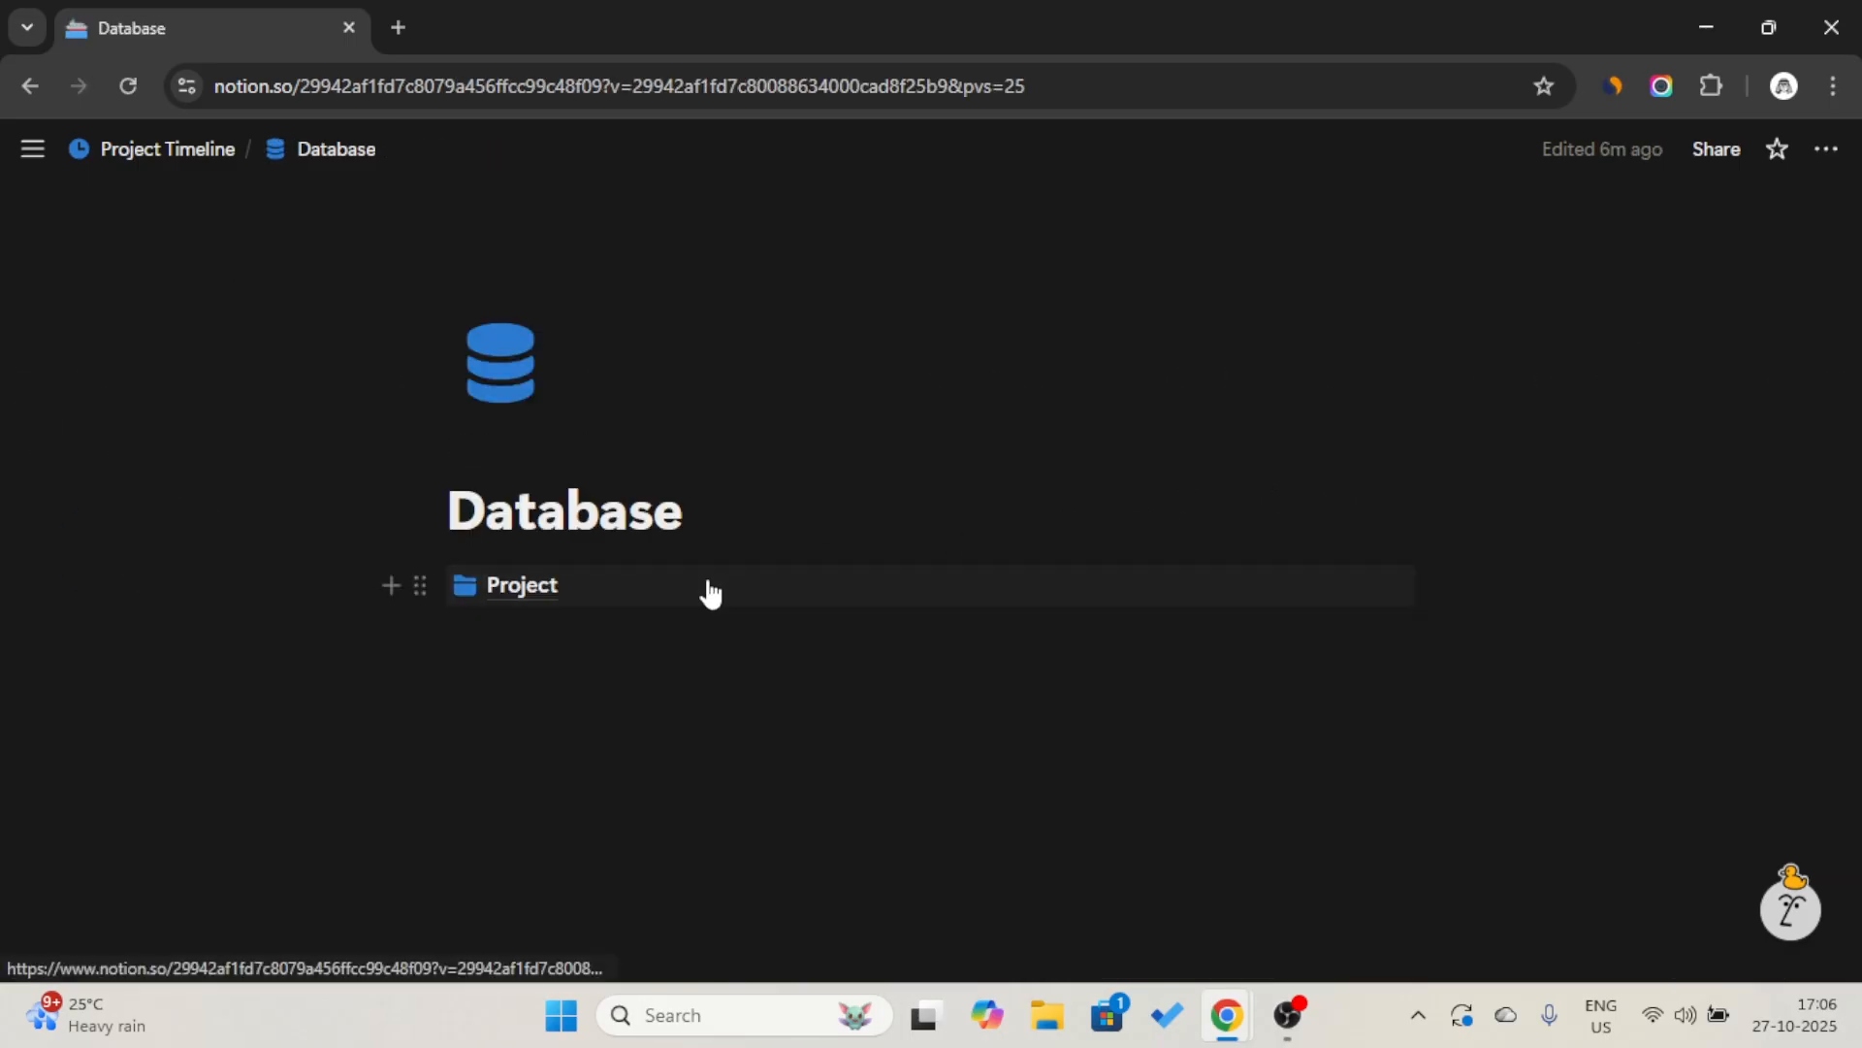
scroll(1007, 501, "right", 15)
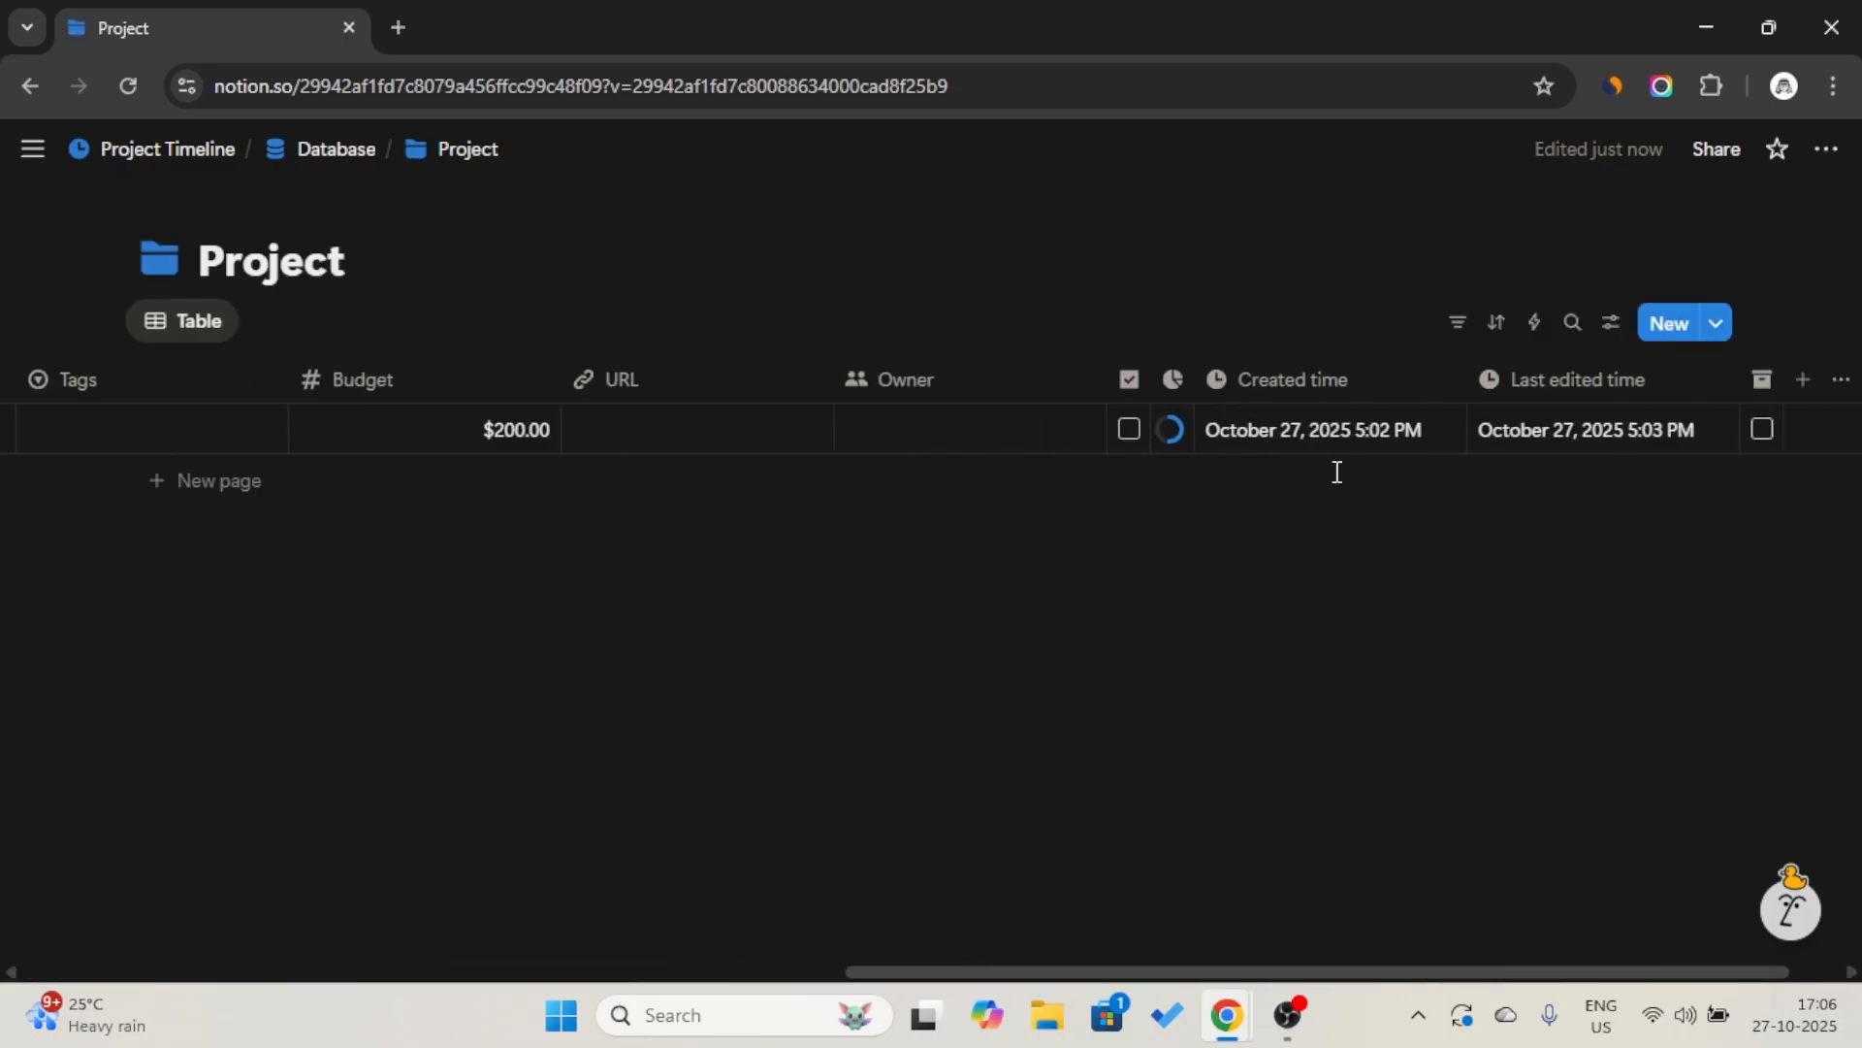
left_click(1719, 324)
left_click(1636, 462)
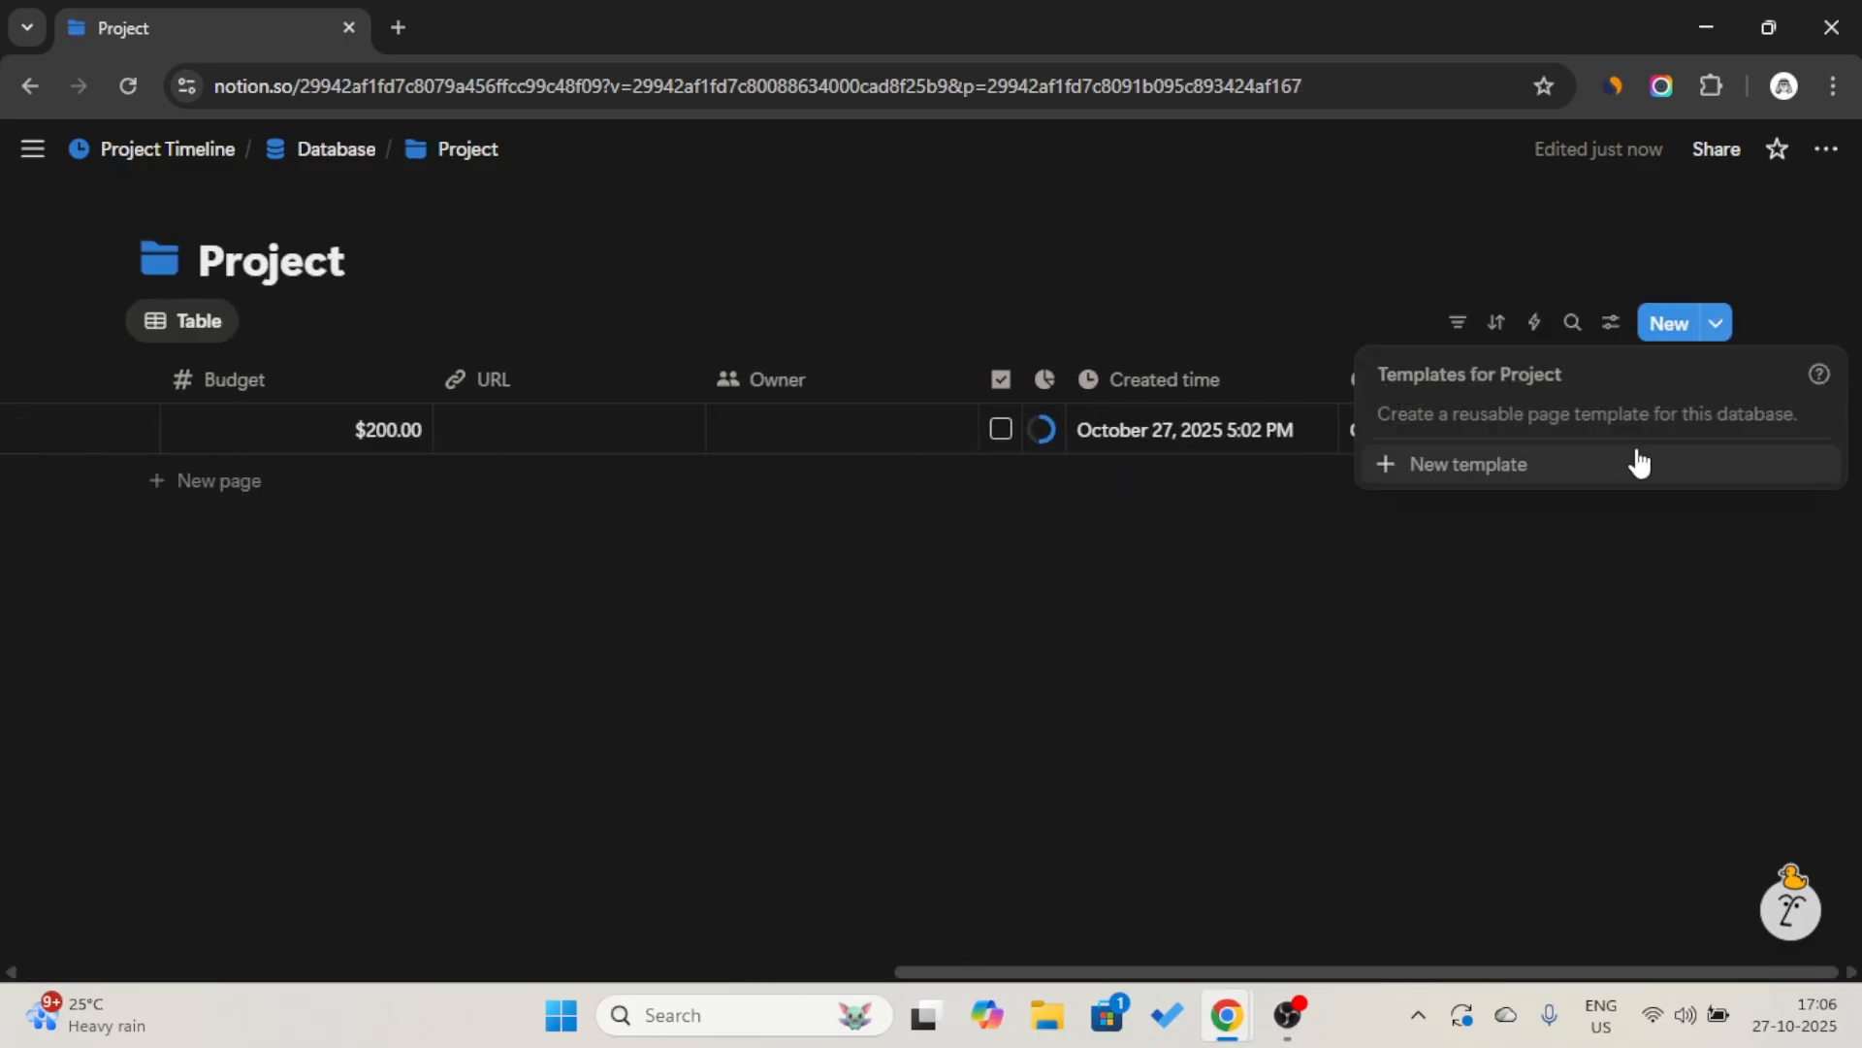
type("New Project")
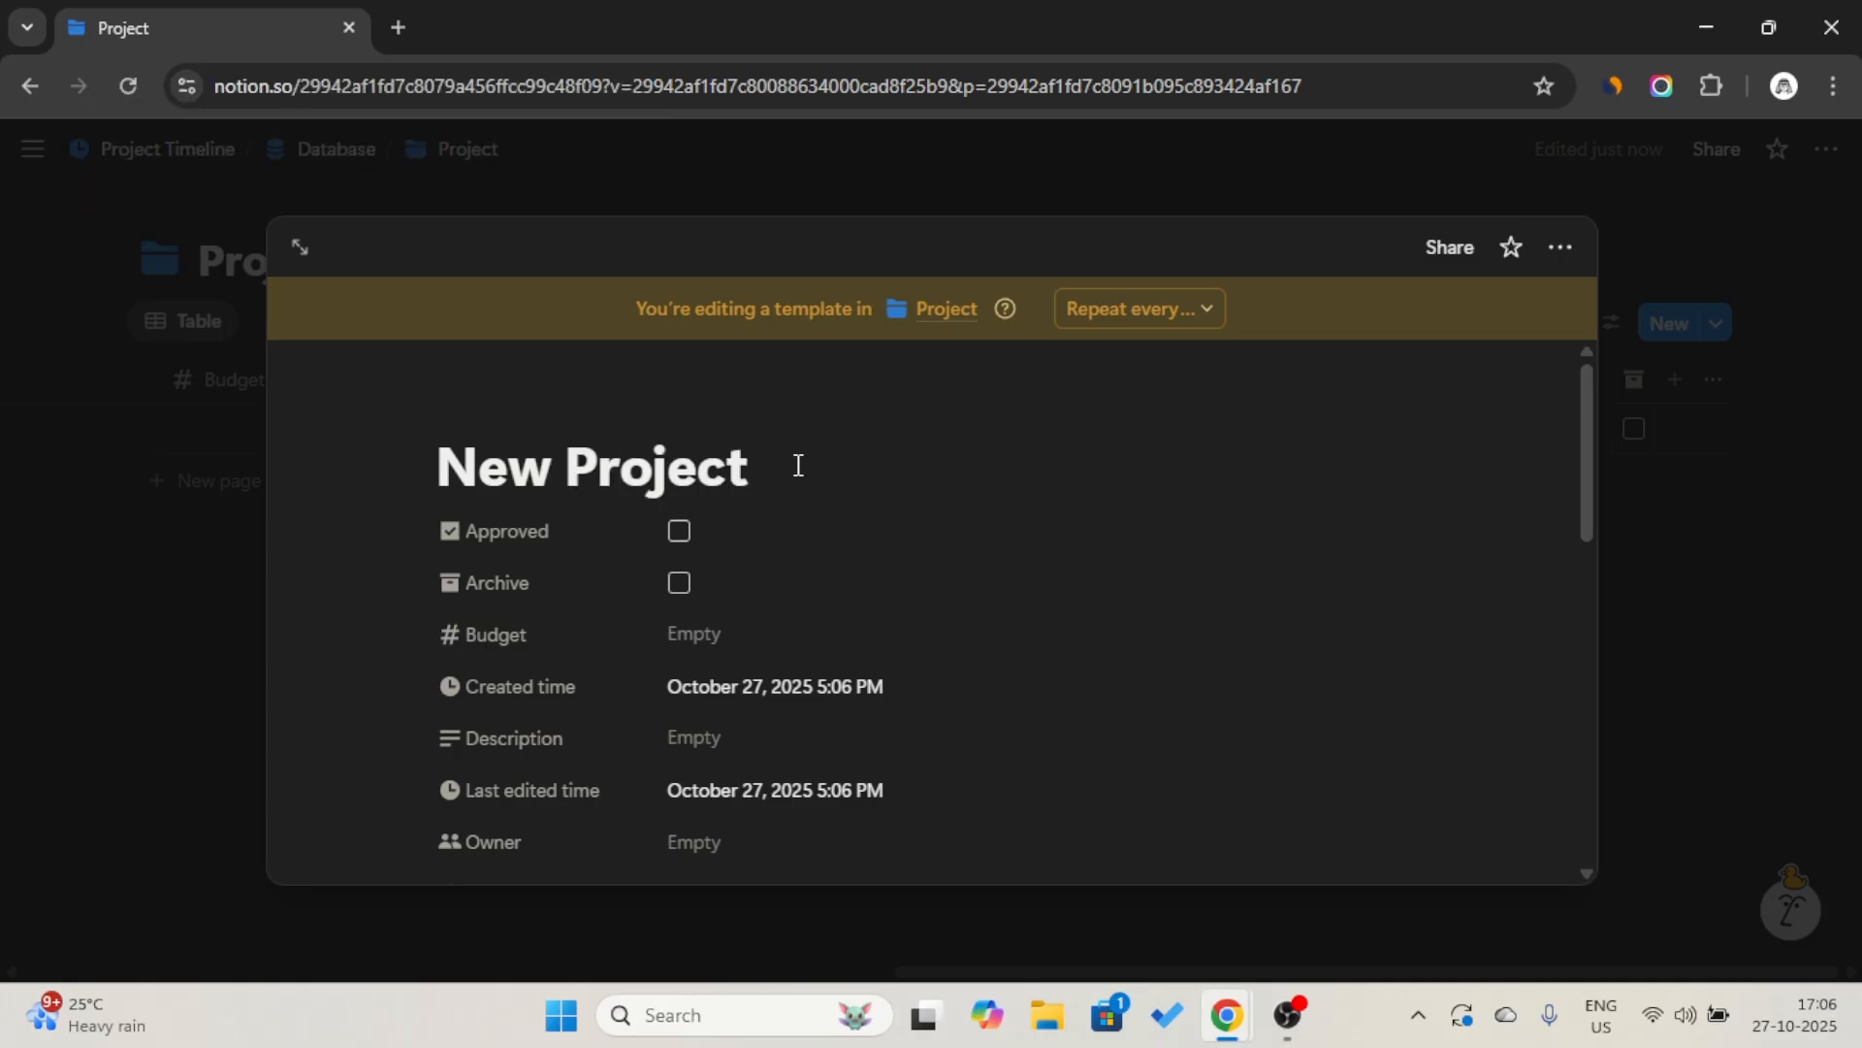
Give the New Project template a folder icon.
left_click(485, 399)
left_click(323, 467)
left_click(739, 525)
left_click(753, 569)
left_click(345, 631)
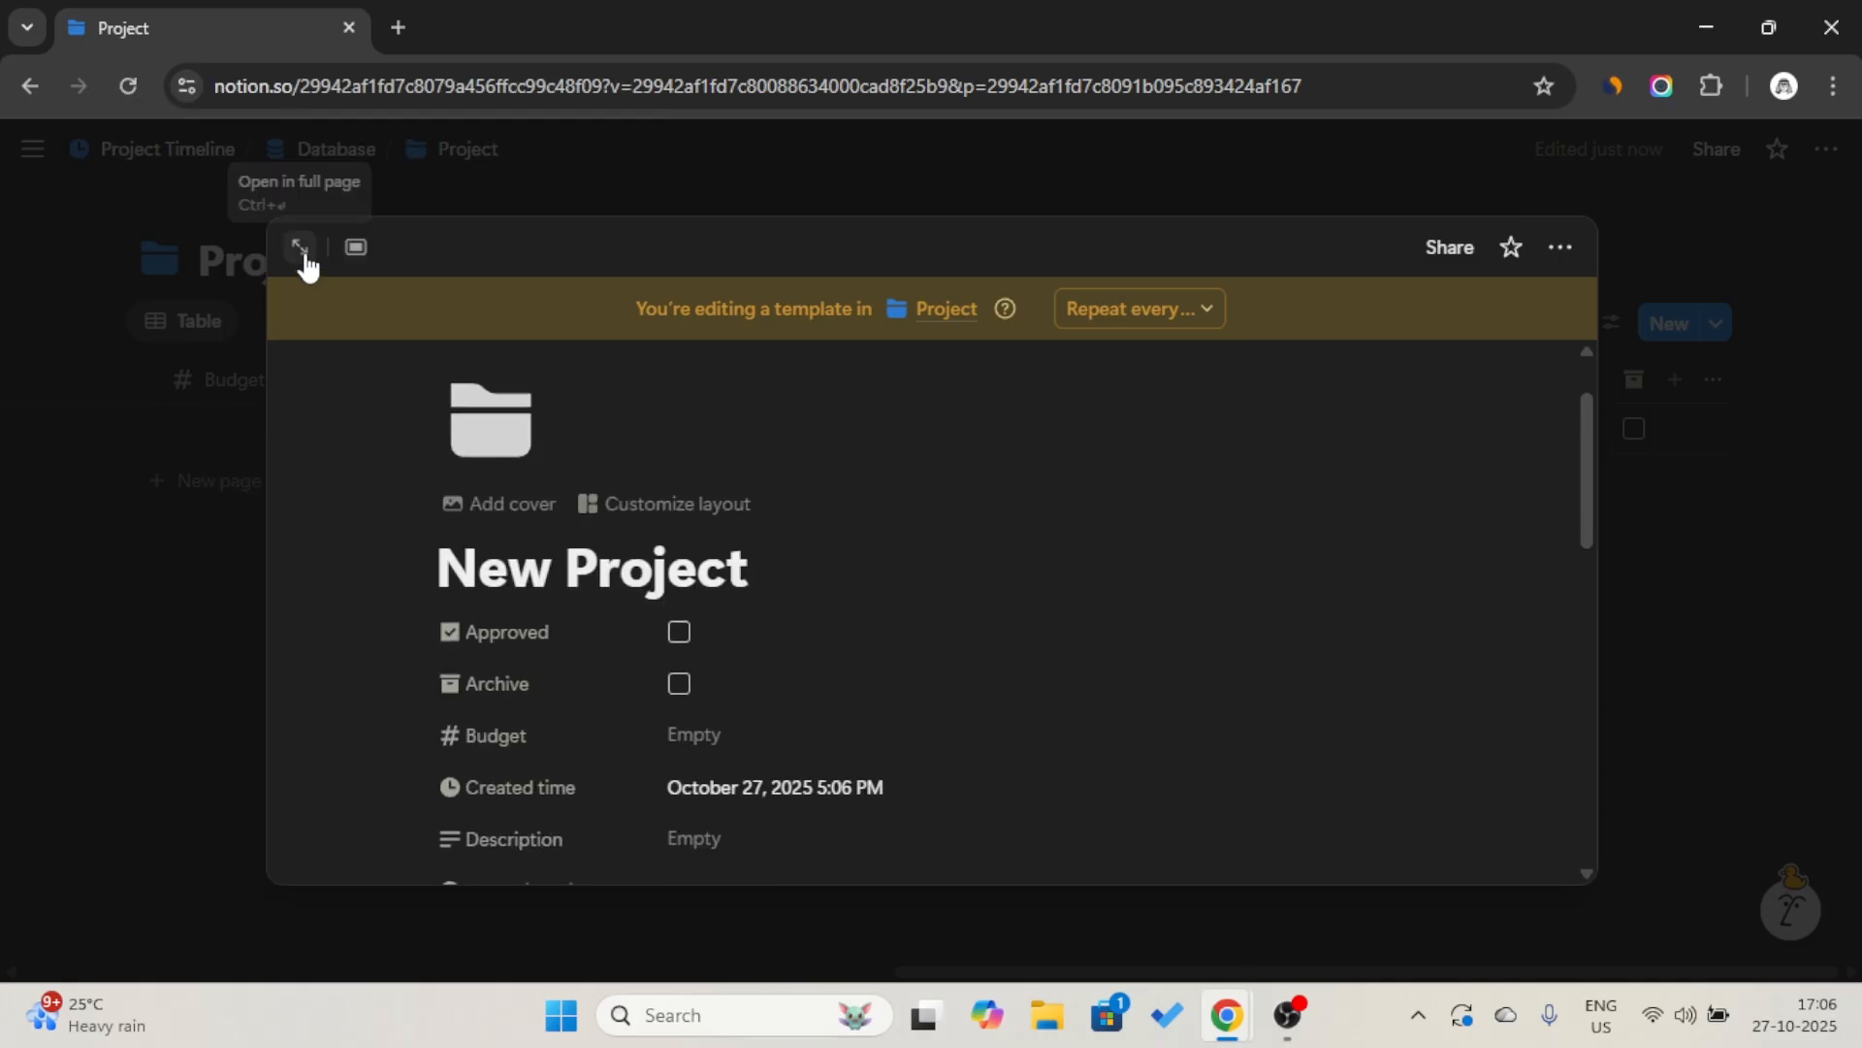
Open the New Project template as a full page and set it to full width.
left_click(301, 248)
left_click(1825, 149)
left_click(1789, 533)
Rearrange the template's property list and hide the Created time and Last edited time properties.
scroll(279, 539, "down", 2)
left_click_drag(279, 539, 266, 868)
scroll(242, 446, "up", 1)
left_click_drag(265, 457, 243, 877)
left_click(242, 824)
left_click(485, 662)
left_click(242, 771)
mouse_move(405, 606)
left_click(484, 611)
Reorder the template's properties as Description, Timeline, Status, Priority, Tags, Budget, Approved, Owner, URL, Percentage and Archive.
scroll(282, 524, "up", 1)
left_click_drag(266, 504, 266, 389)
left_click_drag(256, 711, 254, 810)
left_click_drag(248, 607, 251, 833)
left_click_drag(247, 657, 248, 533)
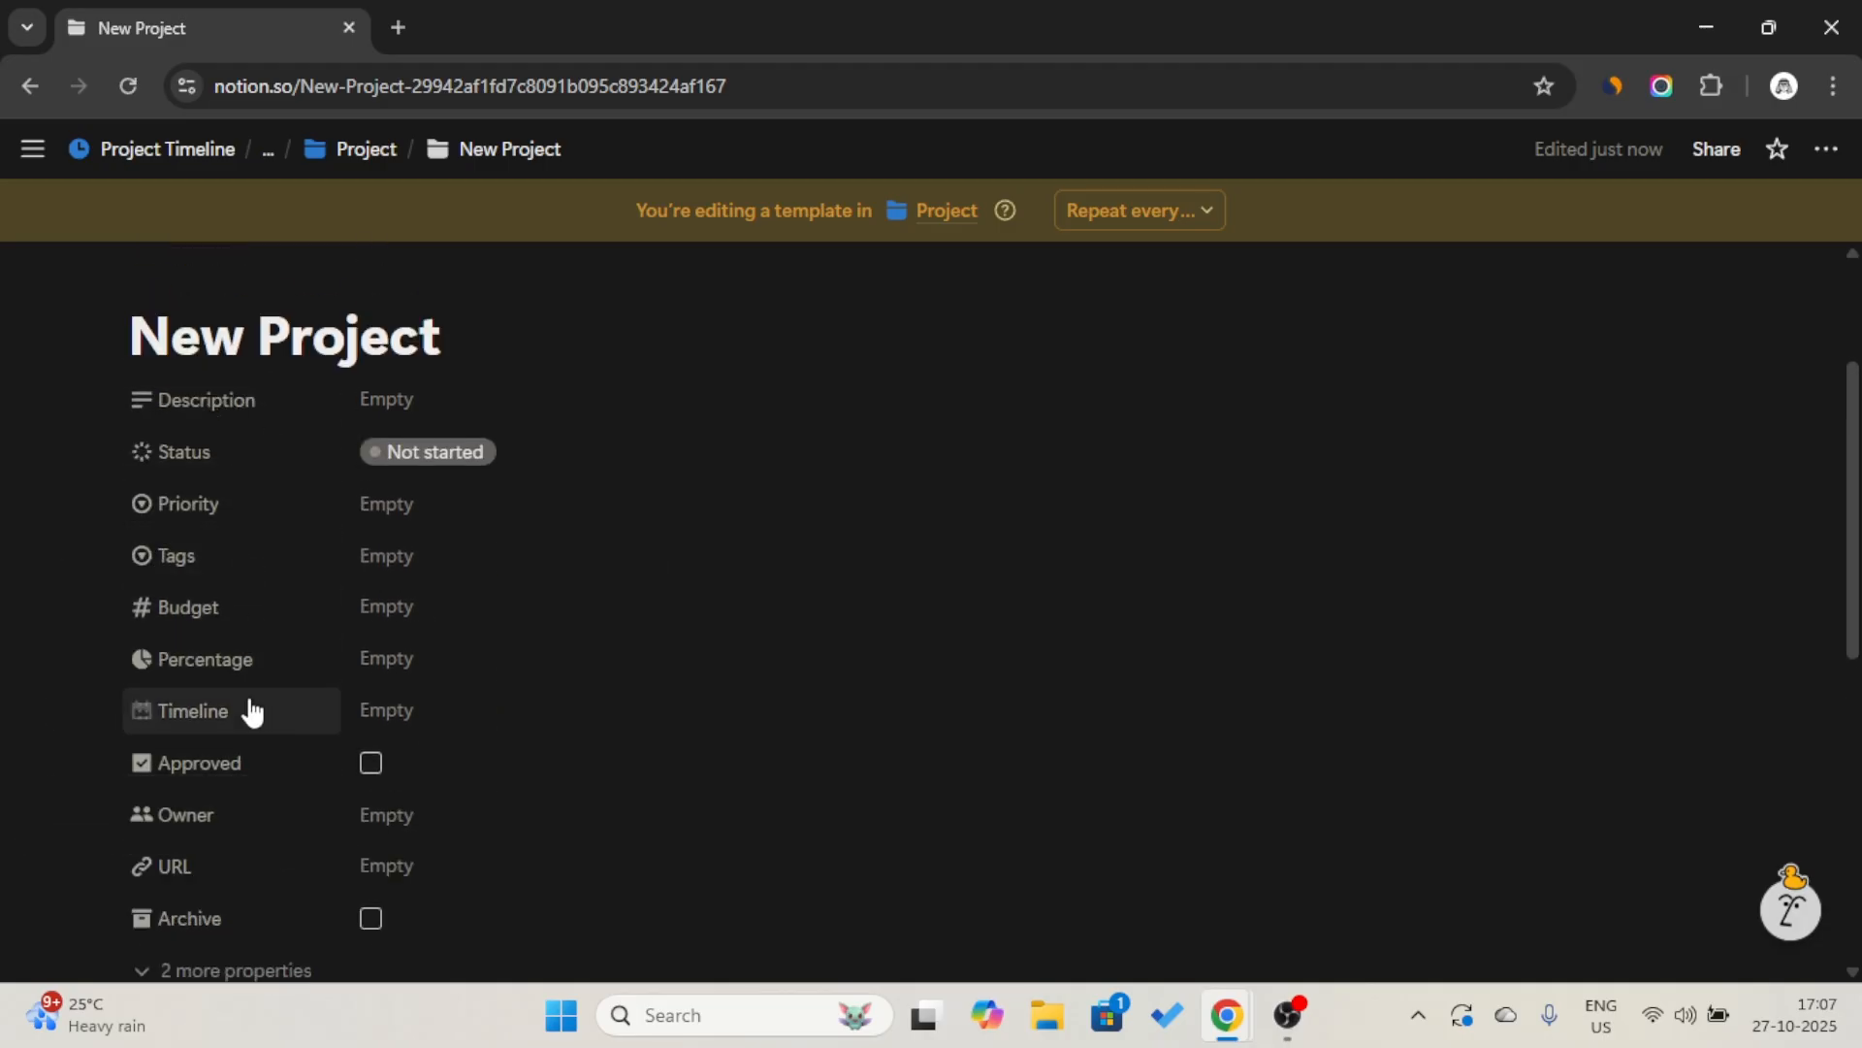
left_click_drag(249, 715, 250, 432)
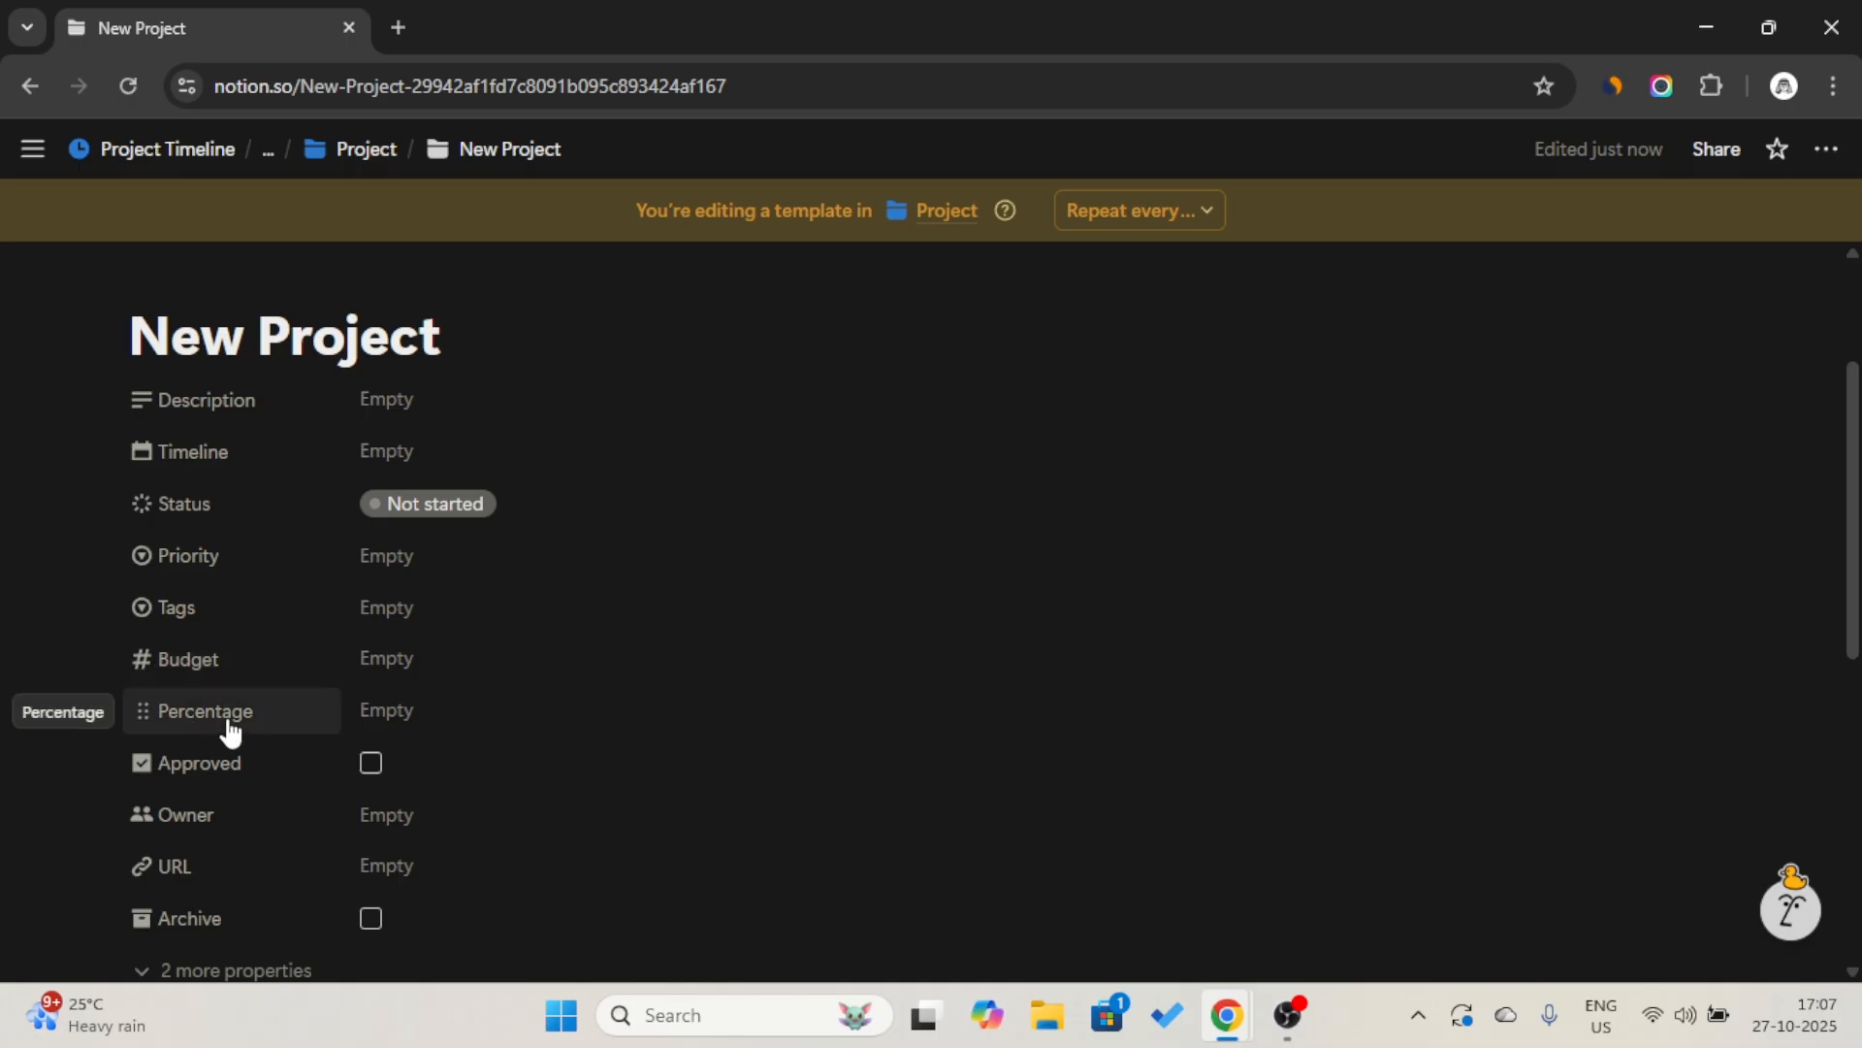
left_click_drag(229, 731, 233, 890)
Start the template body below the comments with a level 1 heading reading "Heading 1".
scroll(320, 364, "up", 1)
scroll(399, 344, "down", 8)
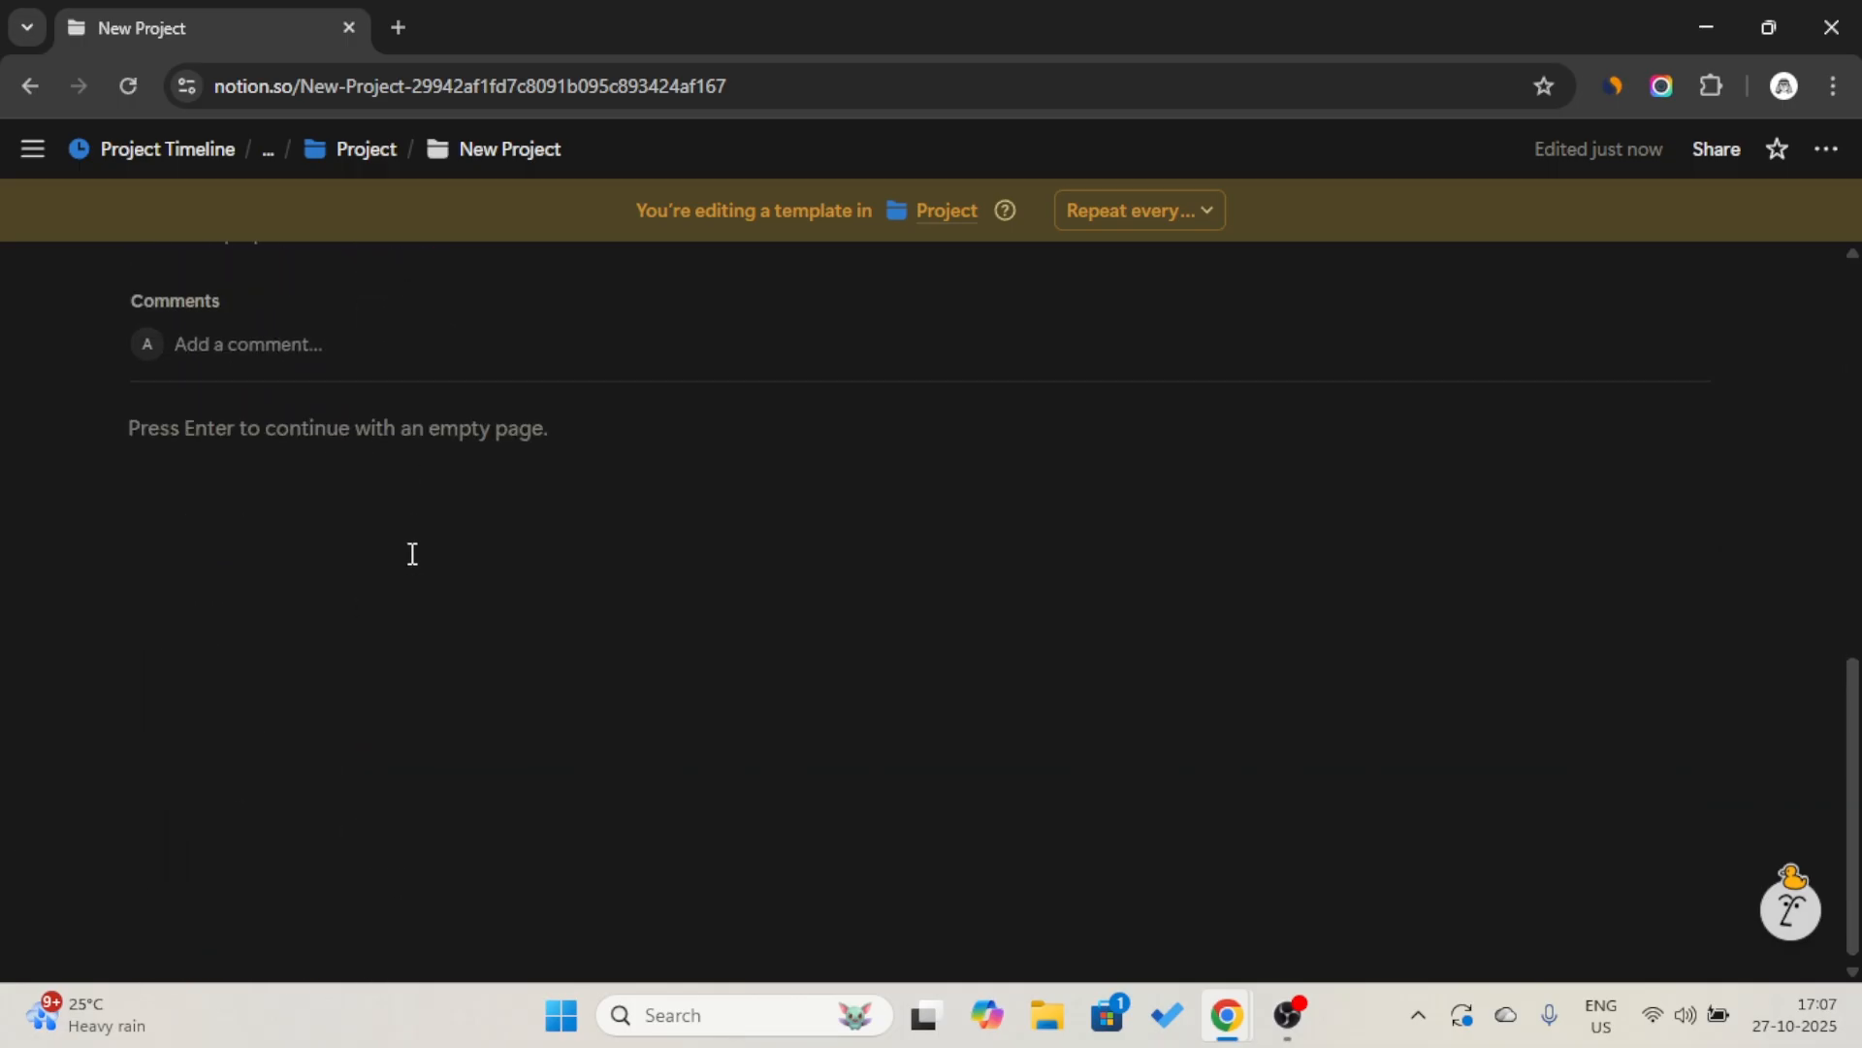
left_click(412, 553)
scroll(416, 482, "up", 3)
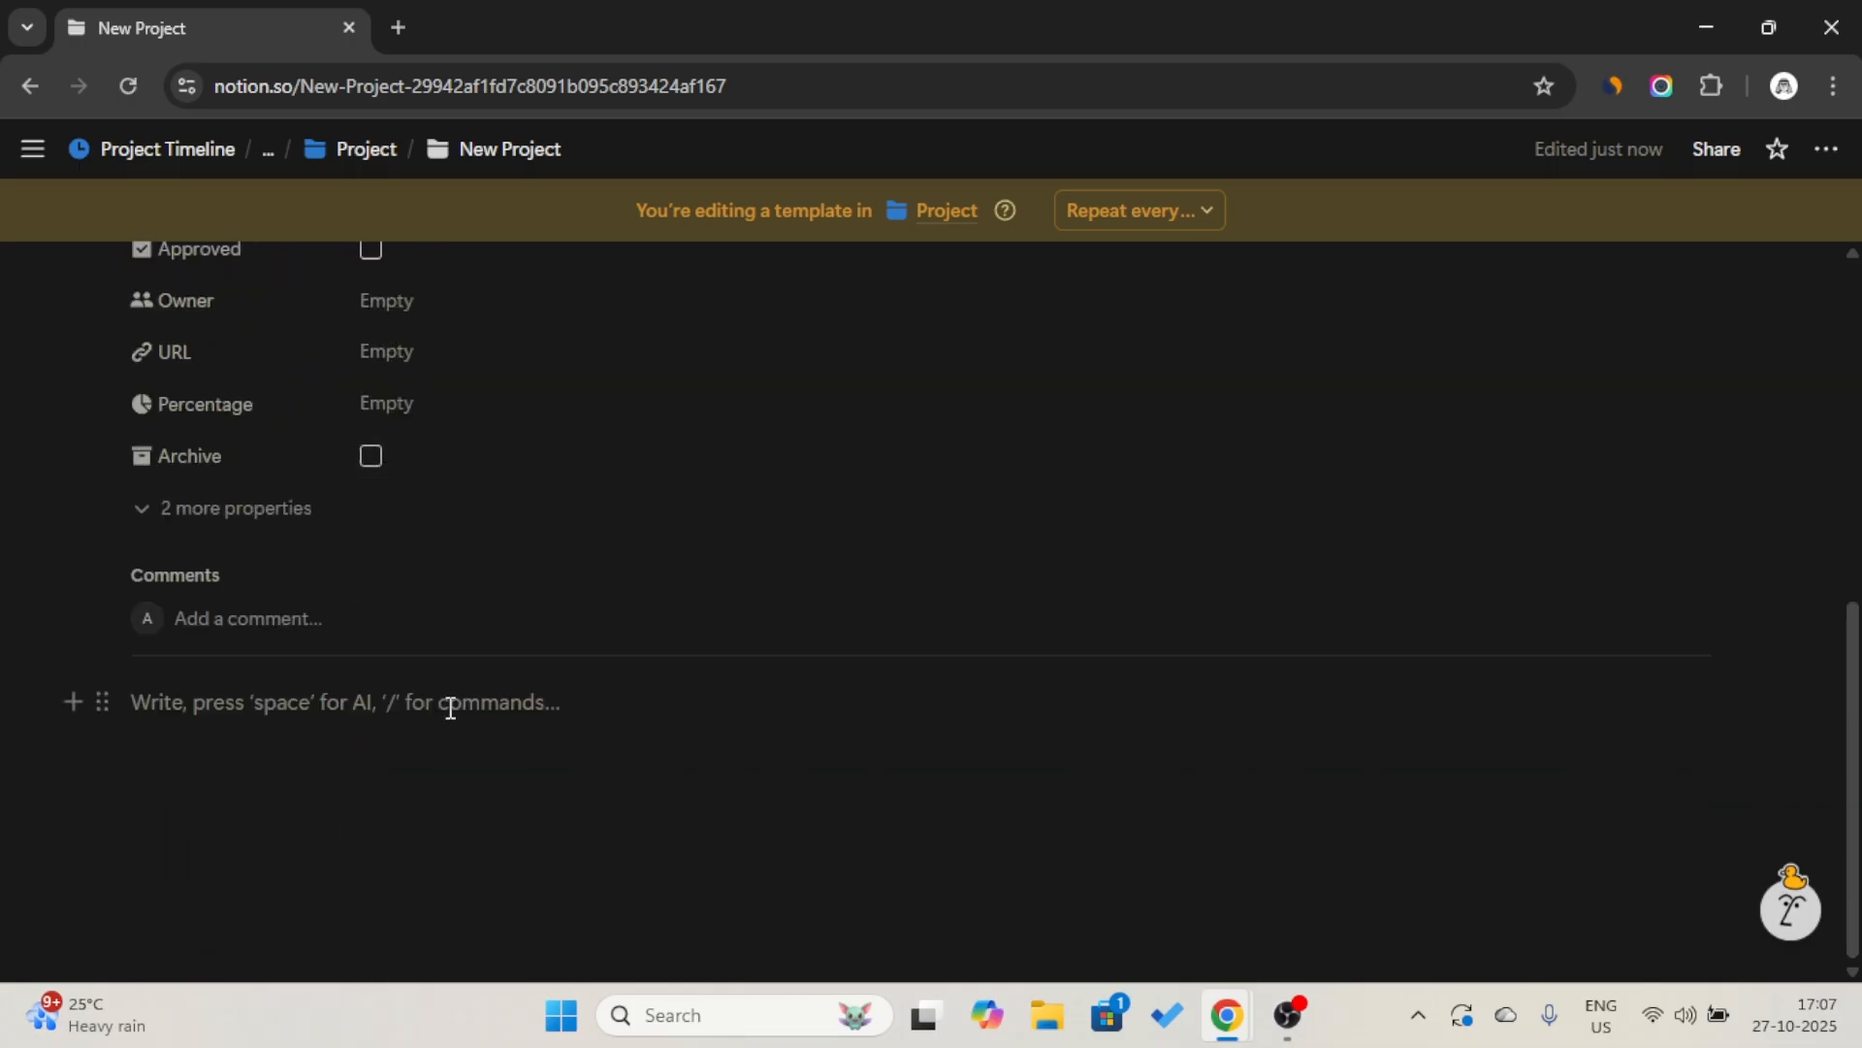
type("/h1")
key("Return")
type("He")
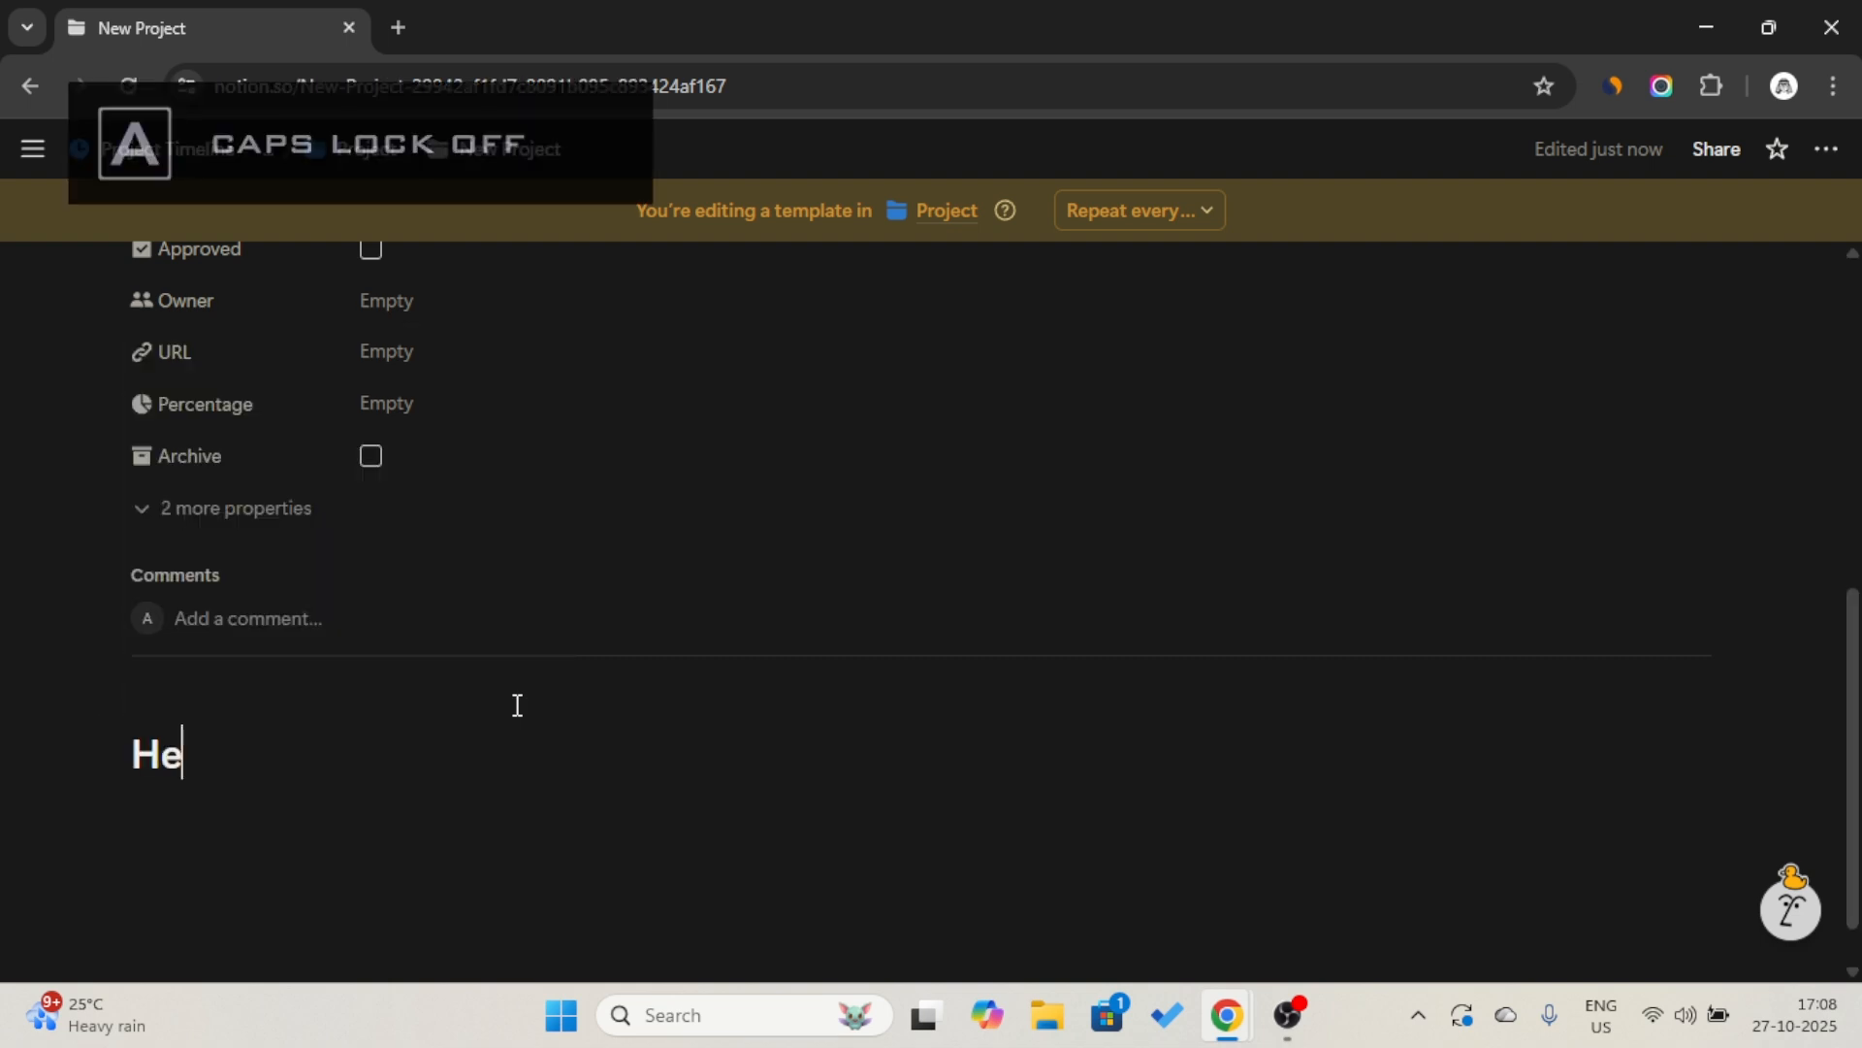
type("ading 1")
key("Return")
Add a level 2 heading reading "Heading 2" below Heading 1.
type("/h2")
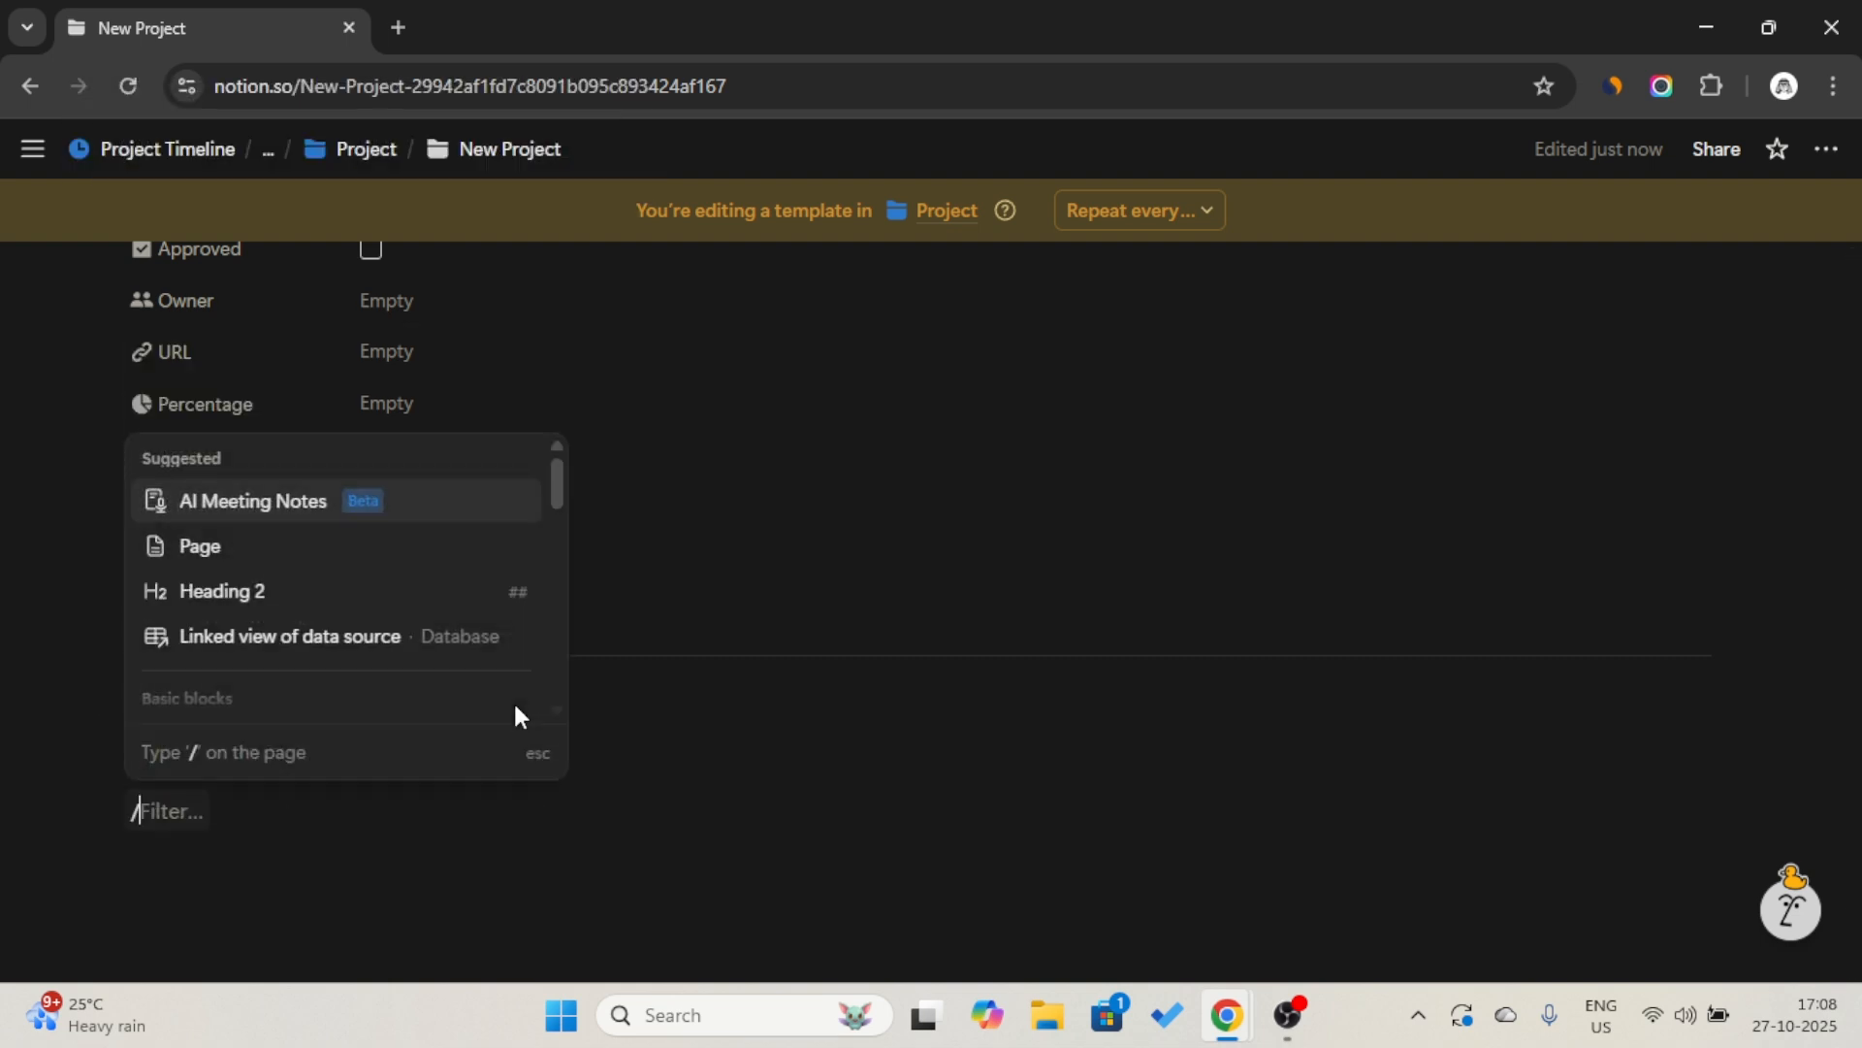
key("Return")
type("Heading 2")
key("Return")
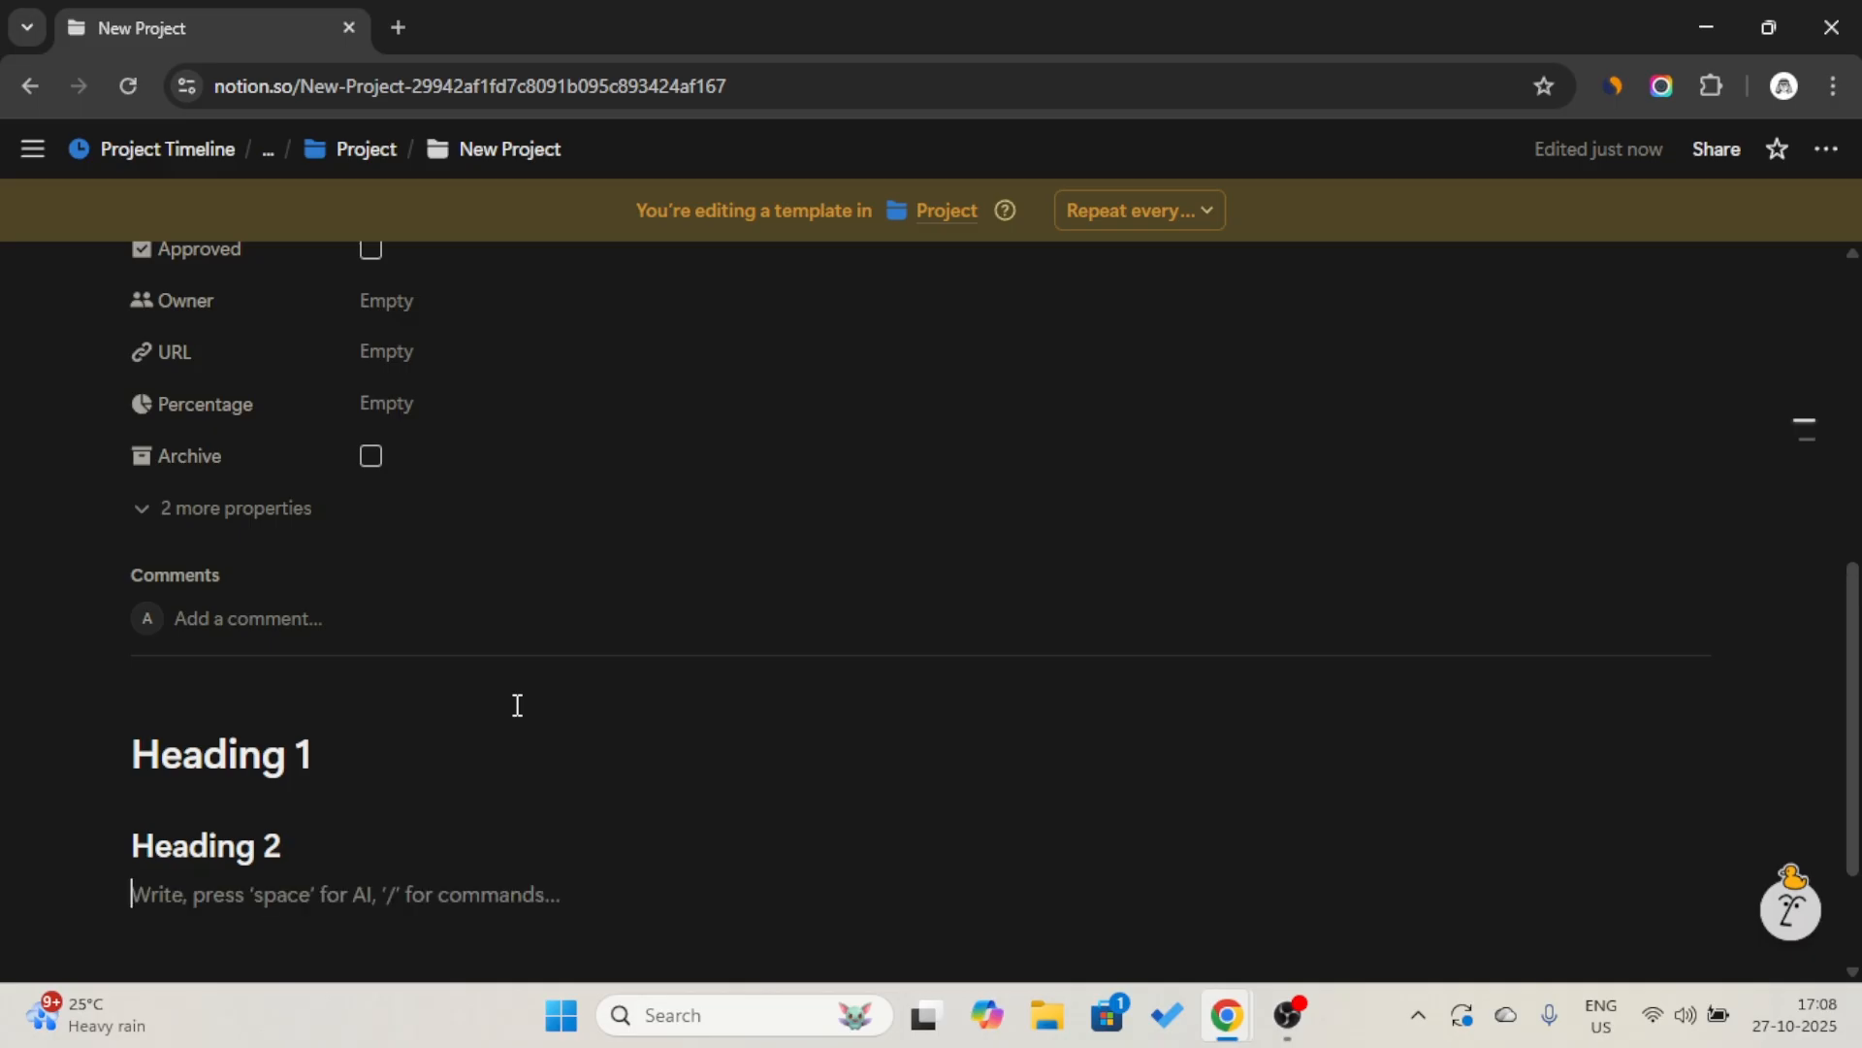
Leave a blank line under Heading 2 and insert an empty image block without choosing an image.
key("Return")
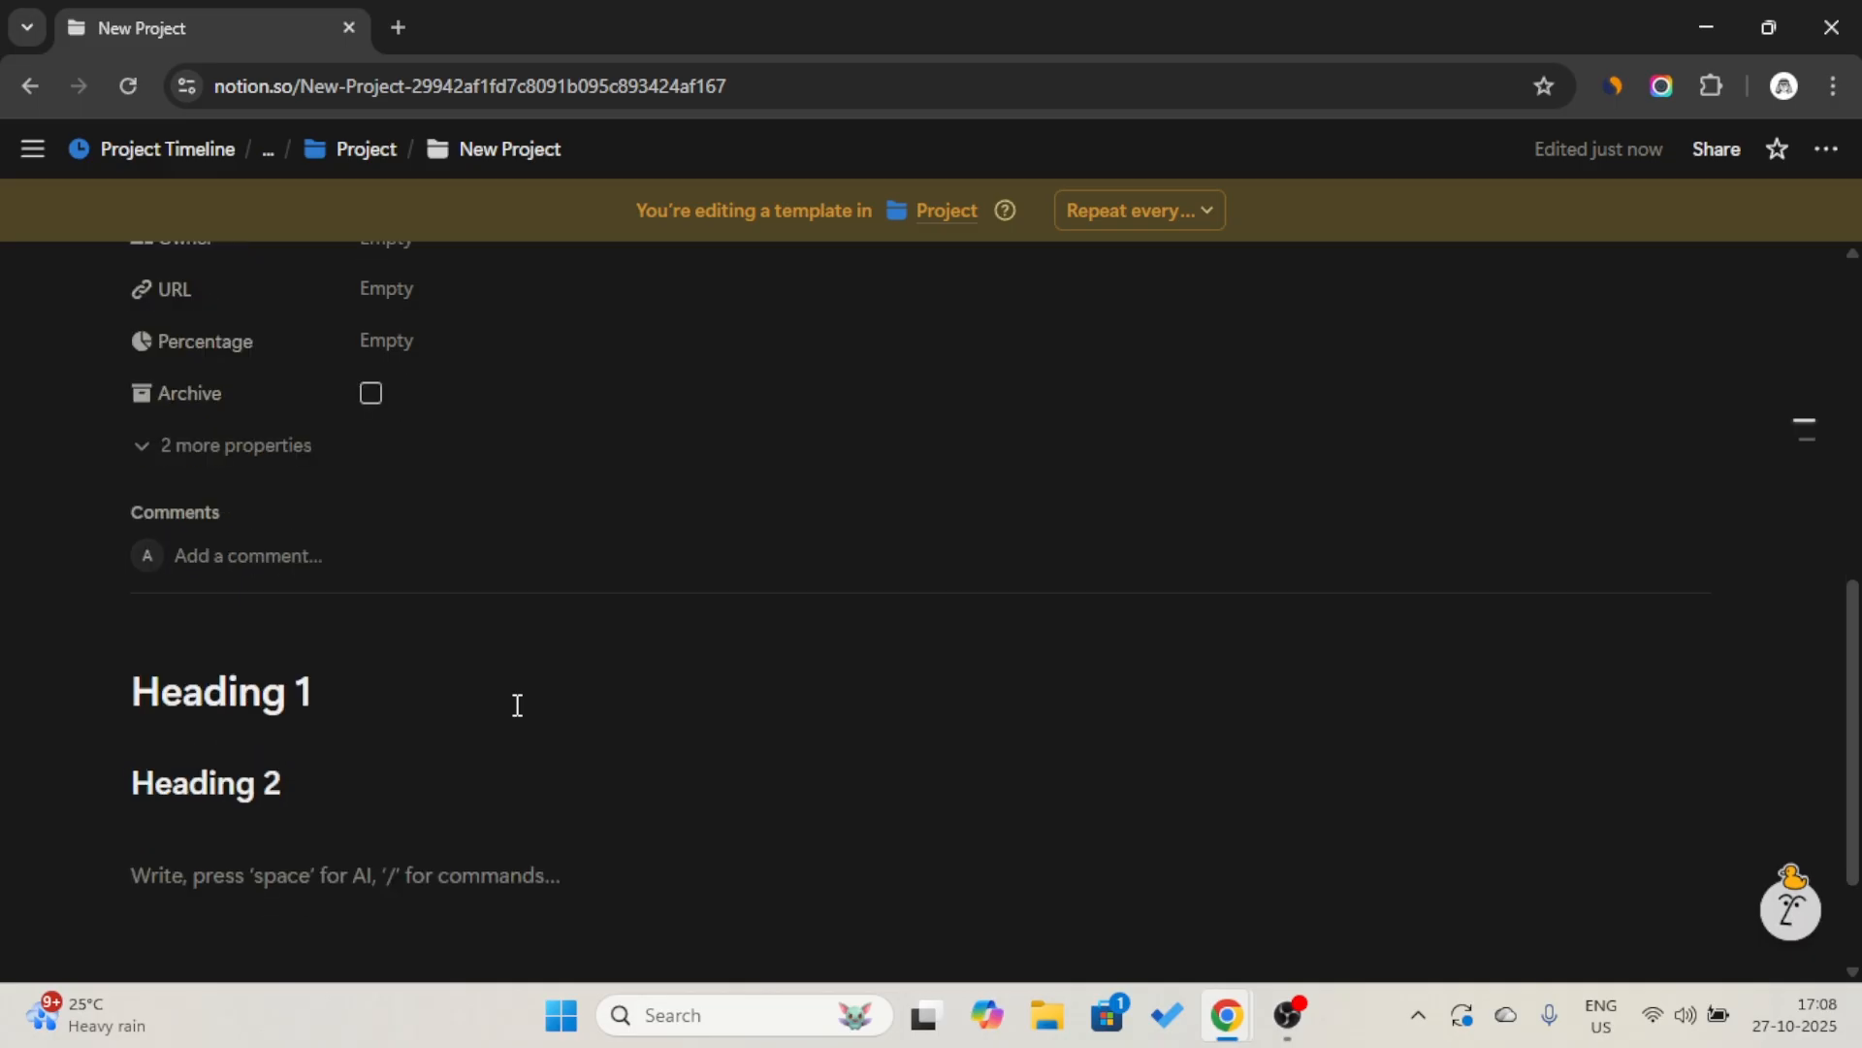
type("/img")
key("Return")
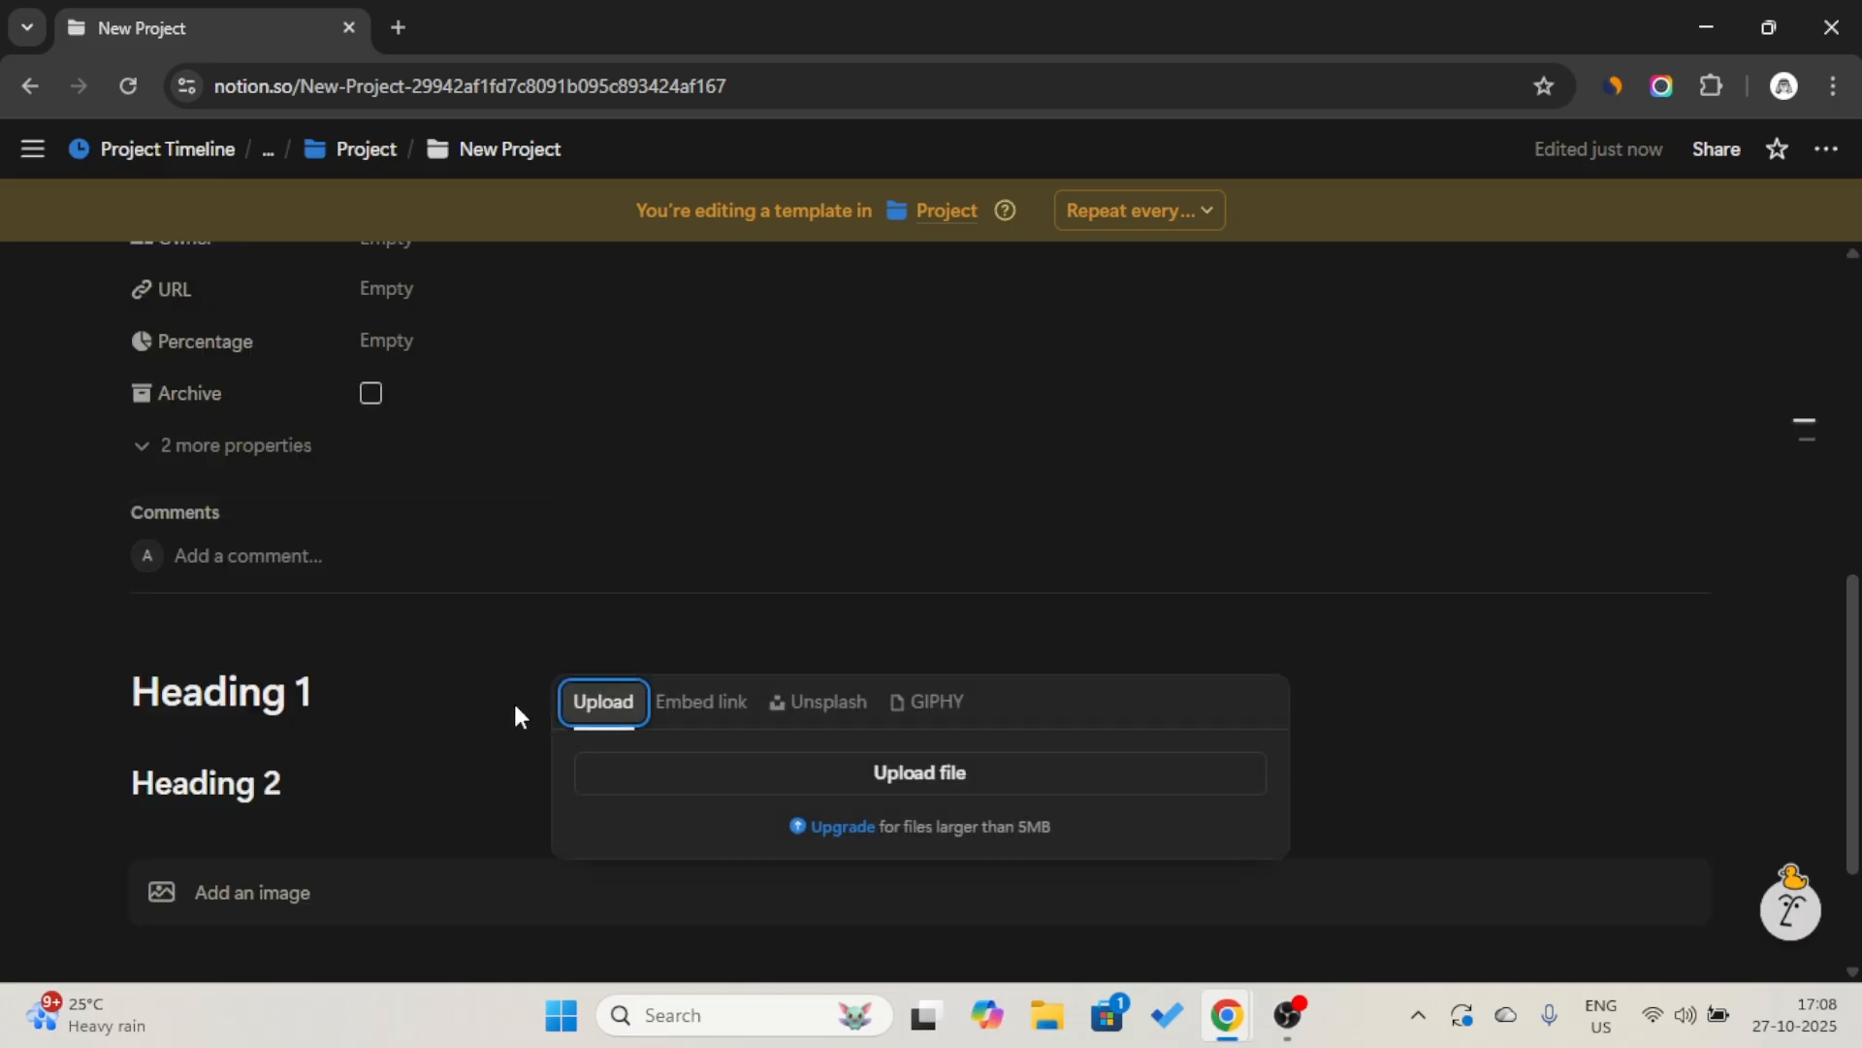
left_click(405, 707)
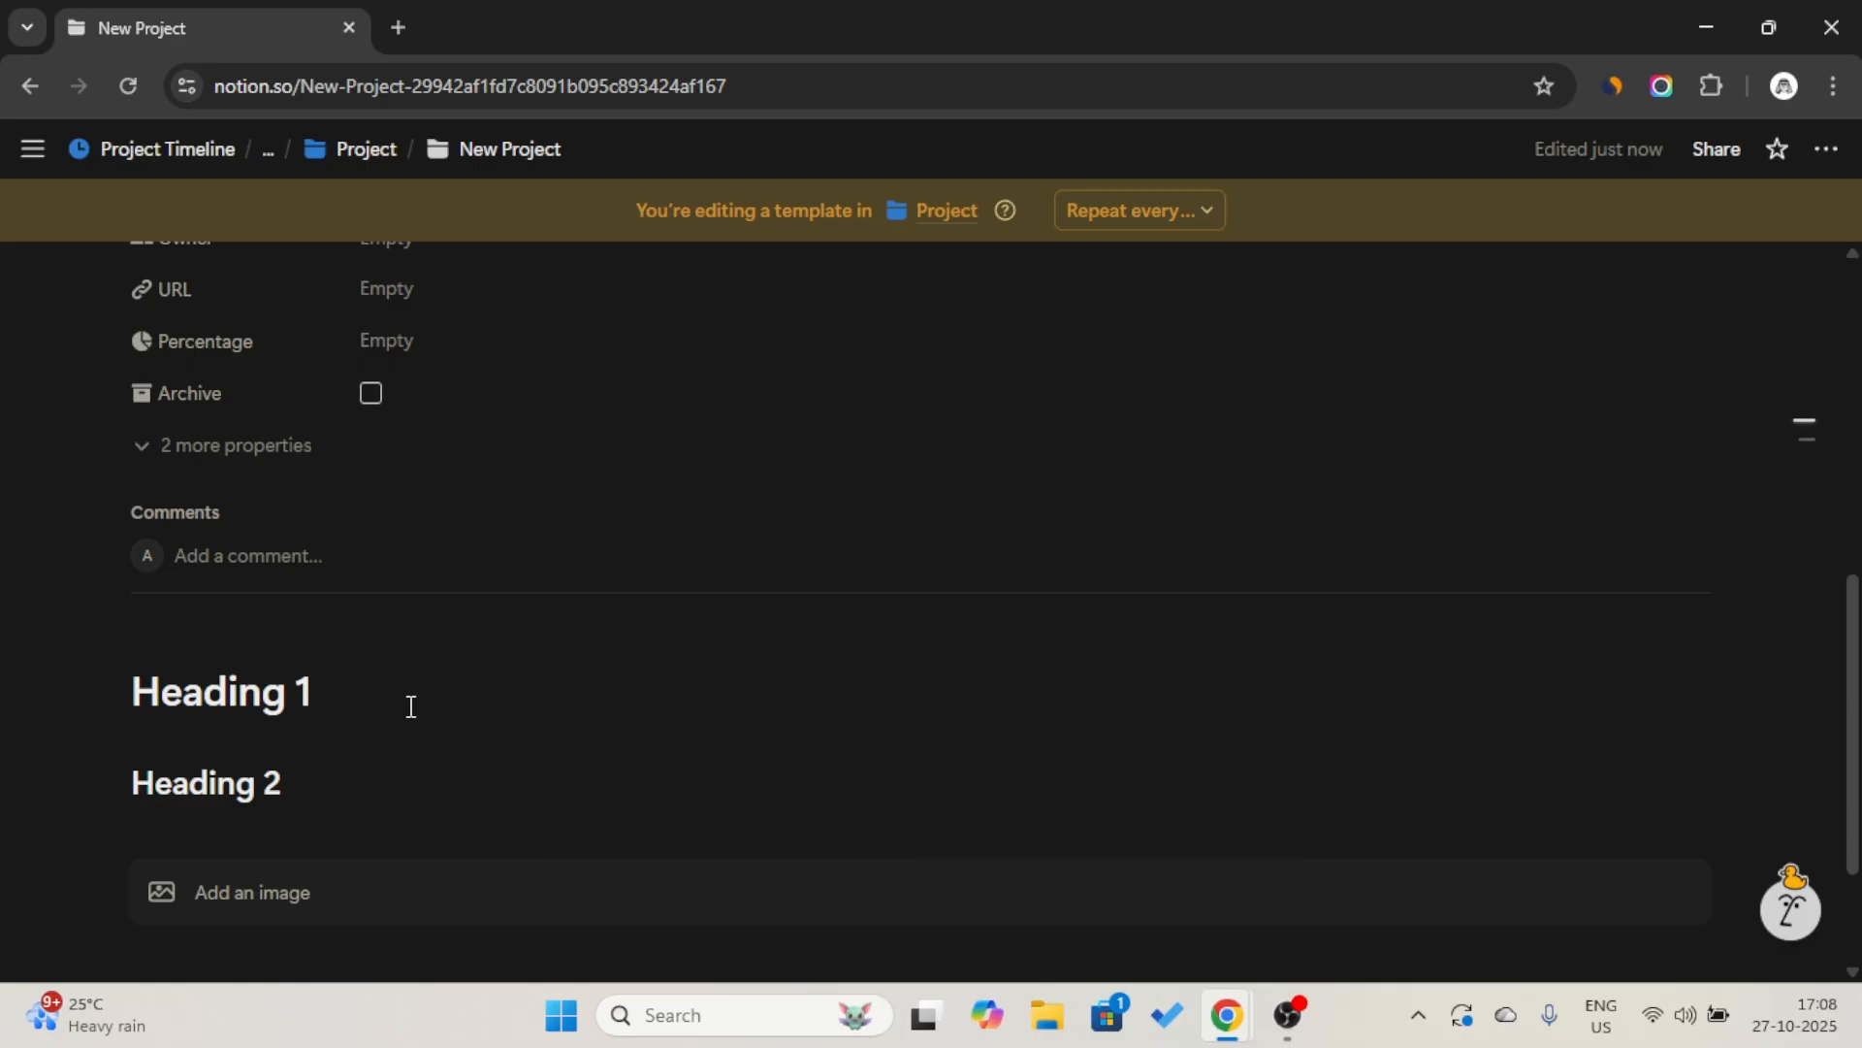
Insert an empty file block below the image block without choosing a file.
scroll(379, 816, "down", 2)
left_click(391, 777)
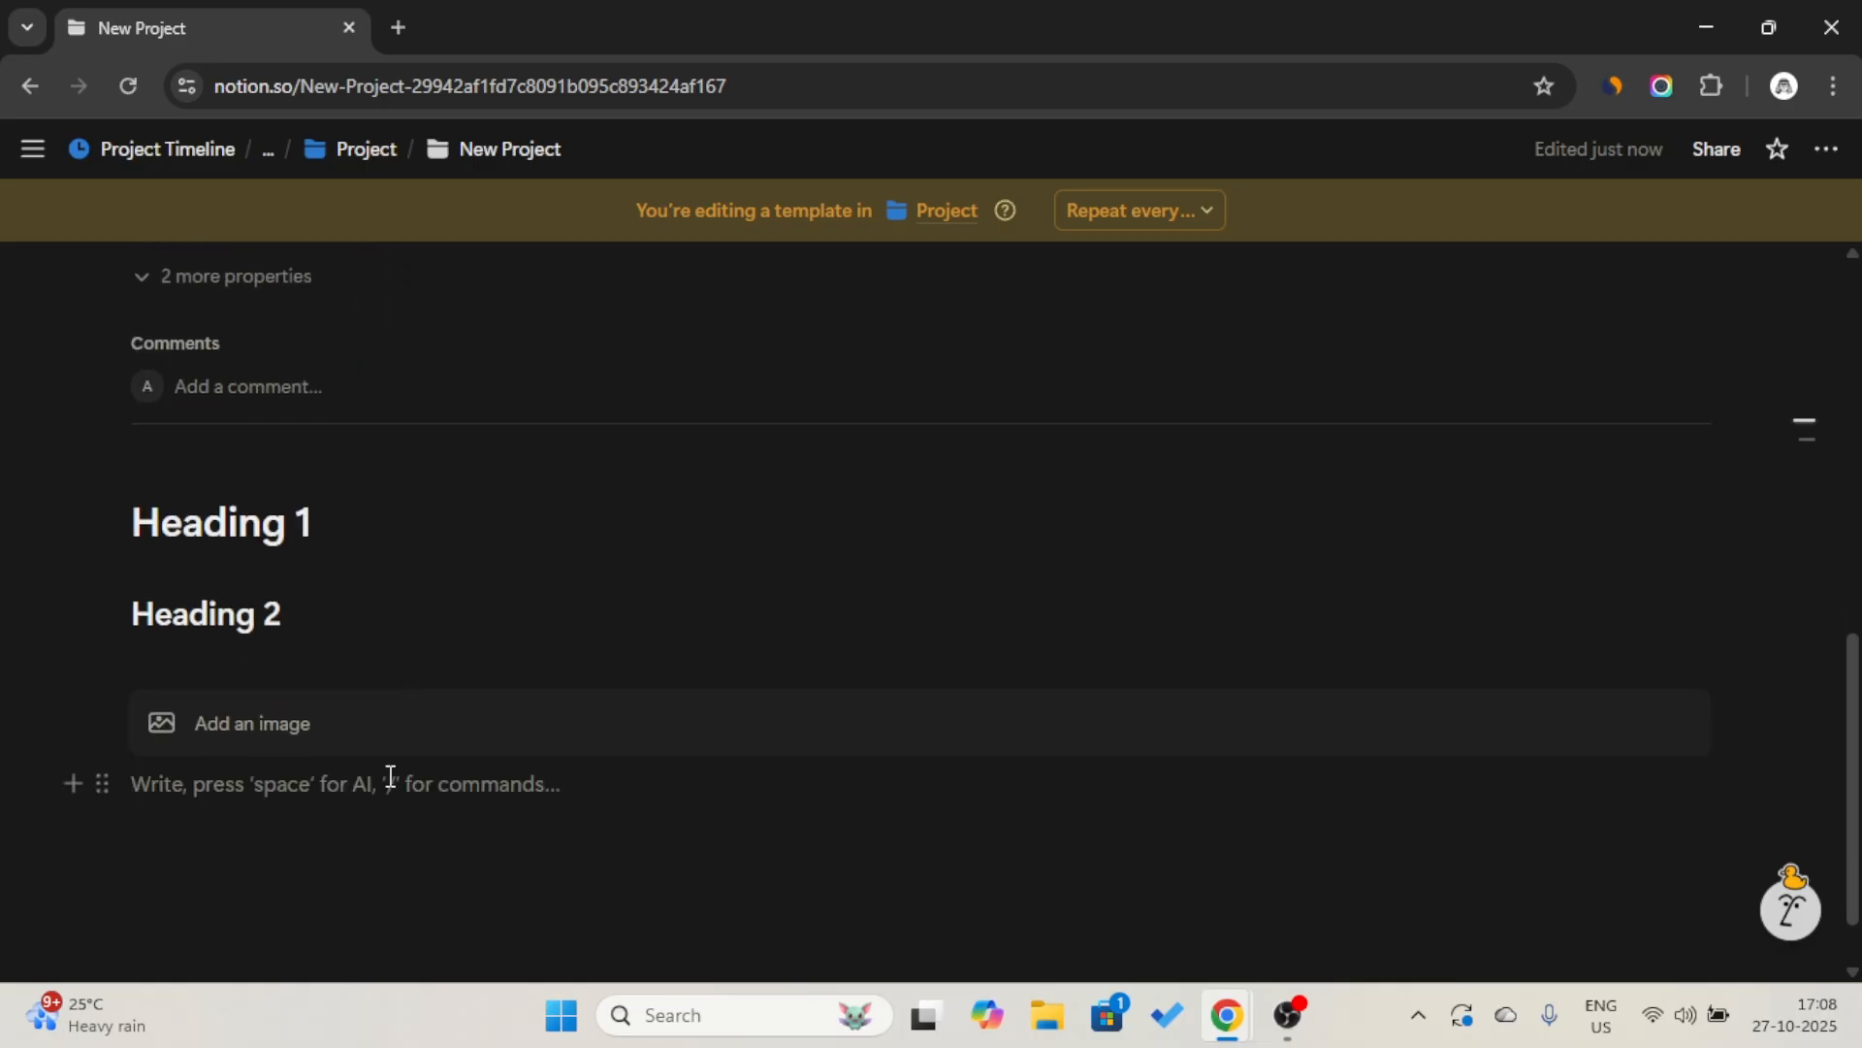
type("/")
type("i")
key("BackSpace")
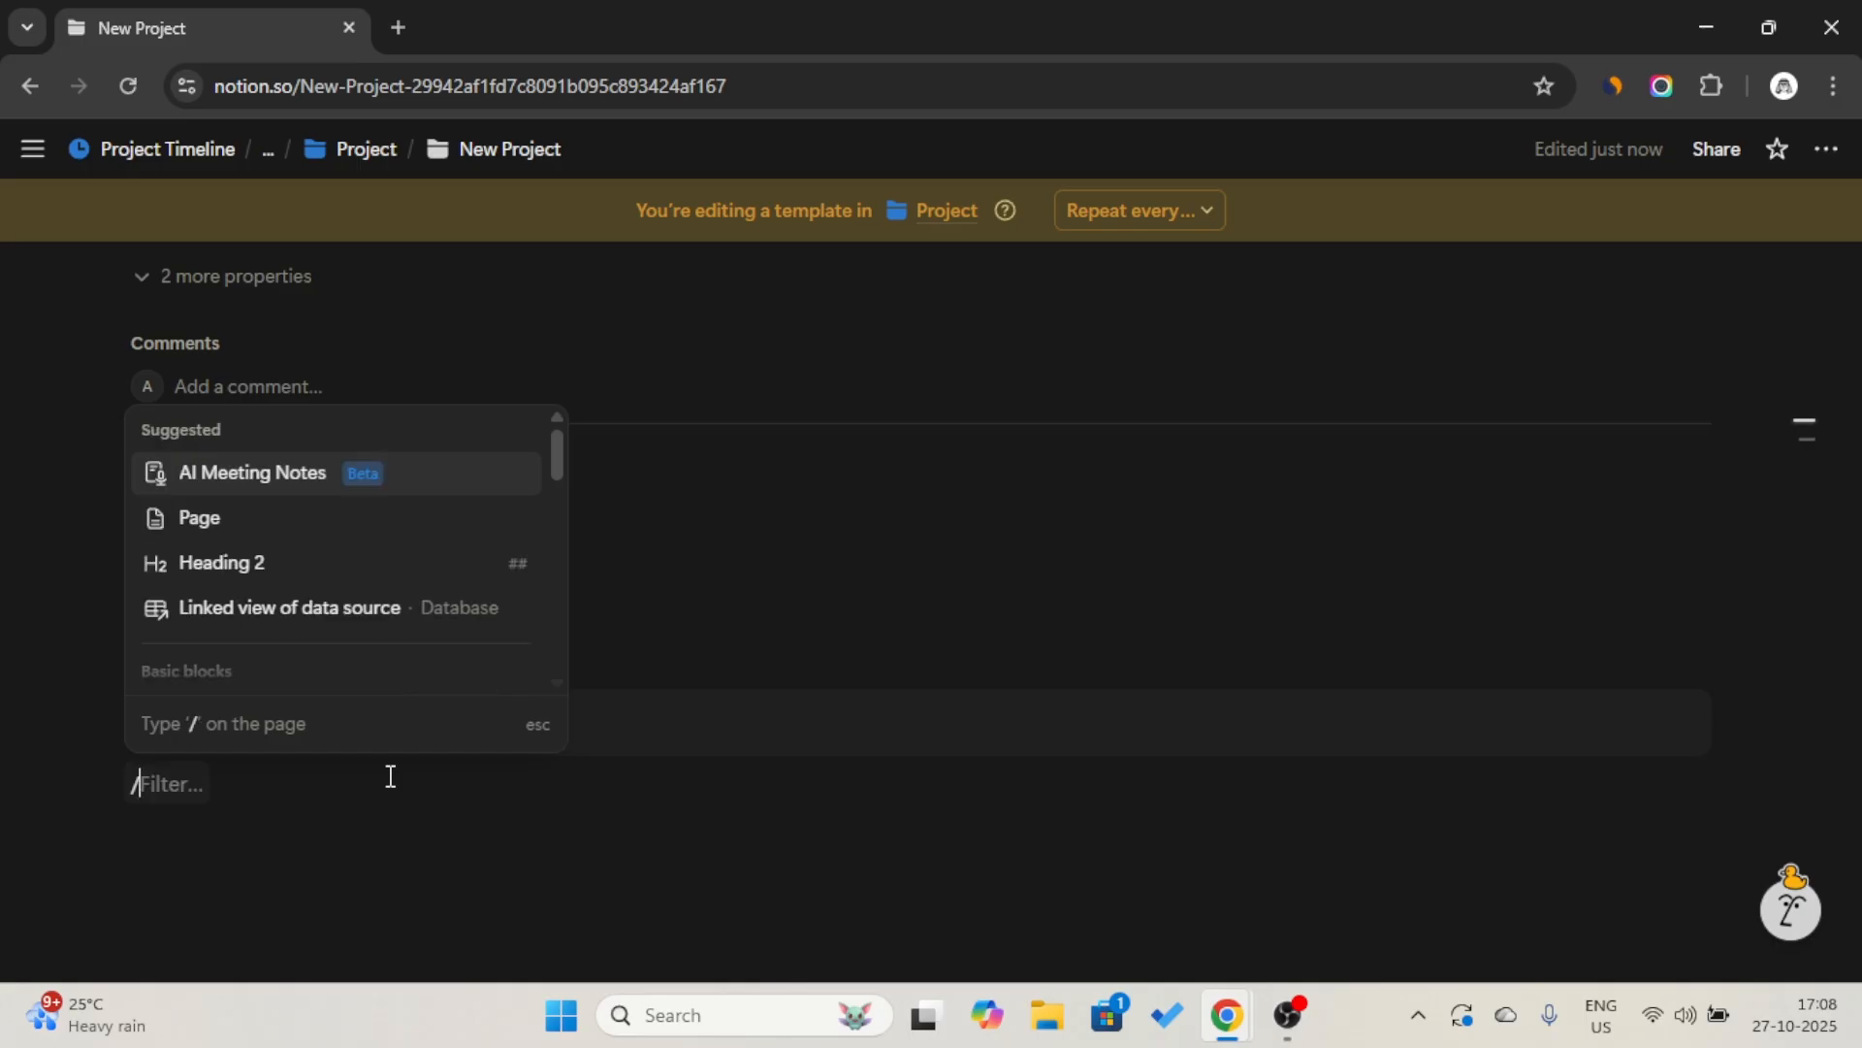
type("fil")
key("Return")
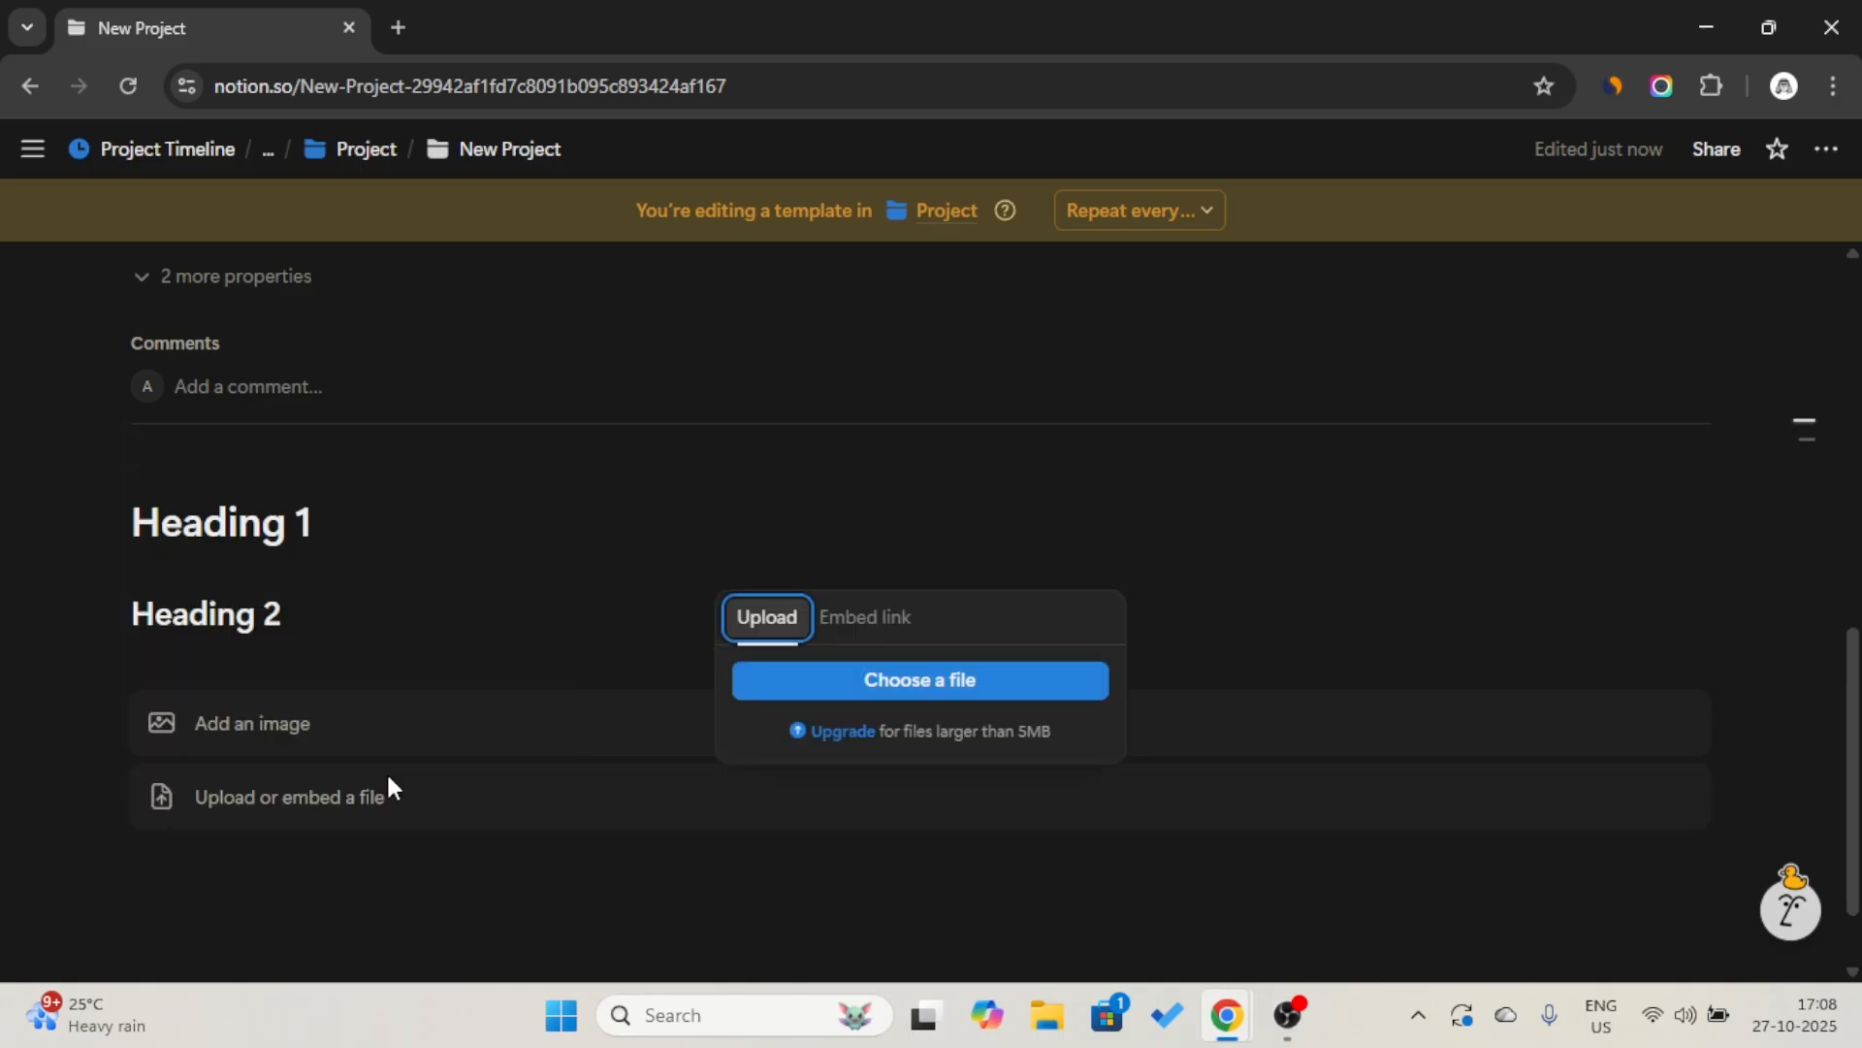
left_click(395, 572)
Insert an empty Embed block below the file block without entering a link.
scroll(395, 569, "down", 1)
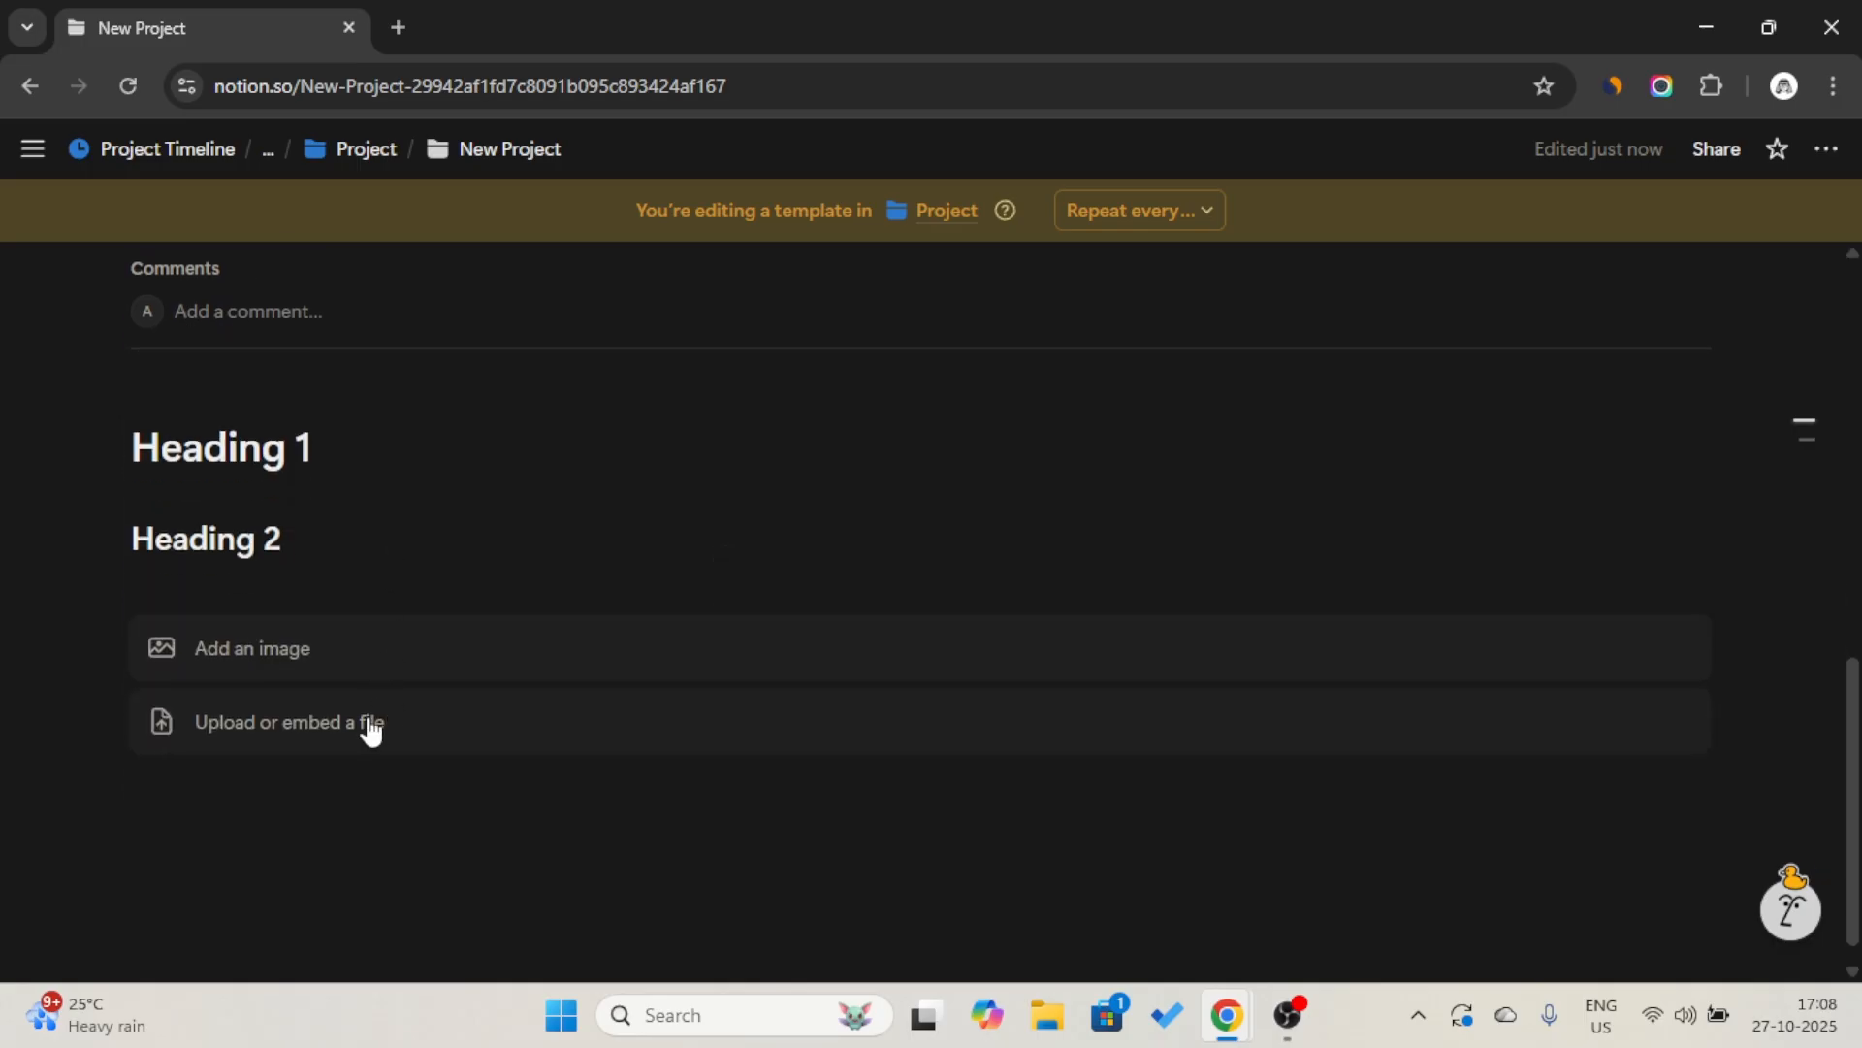
left_click(351, 797)
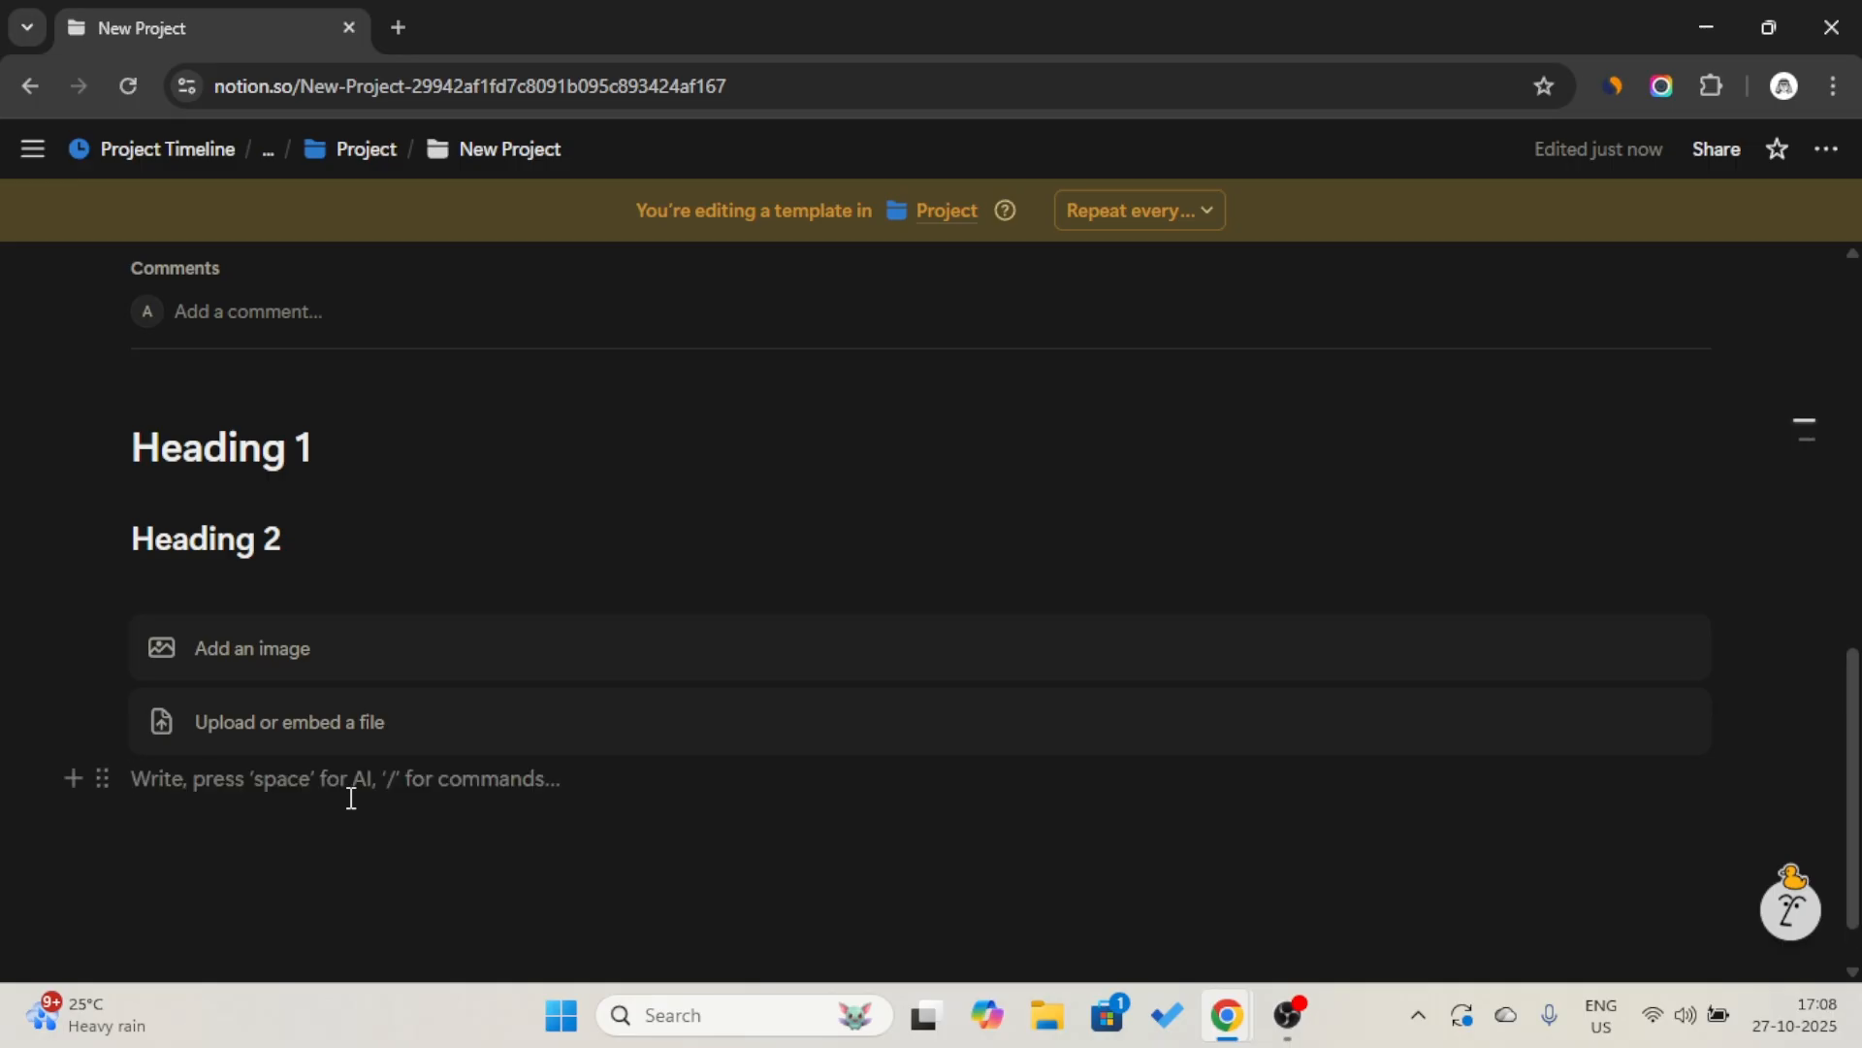
type("/link")
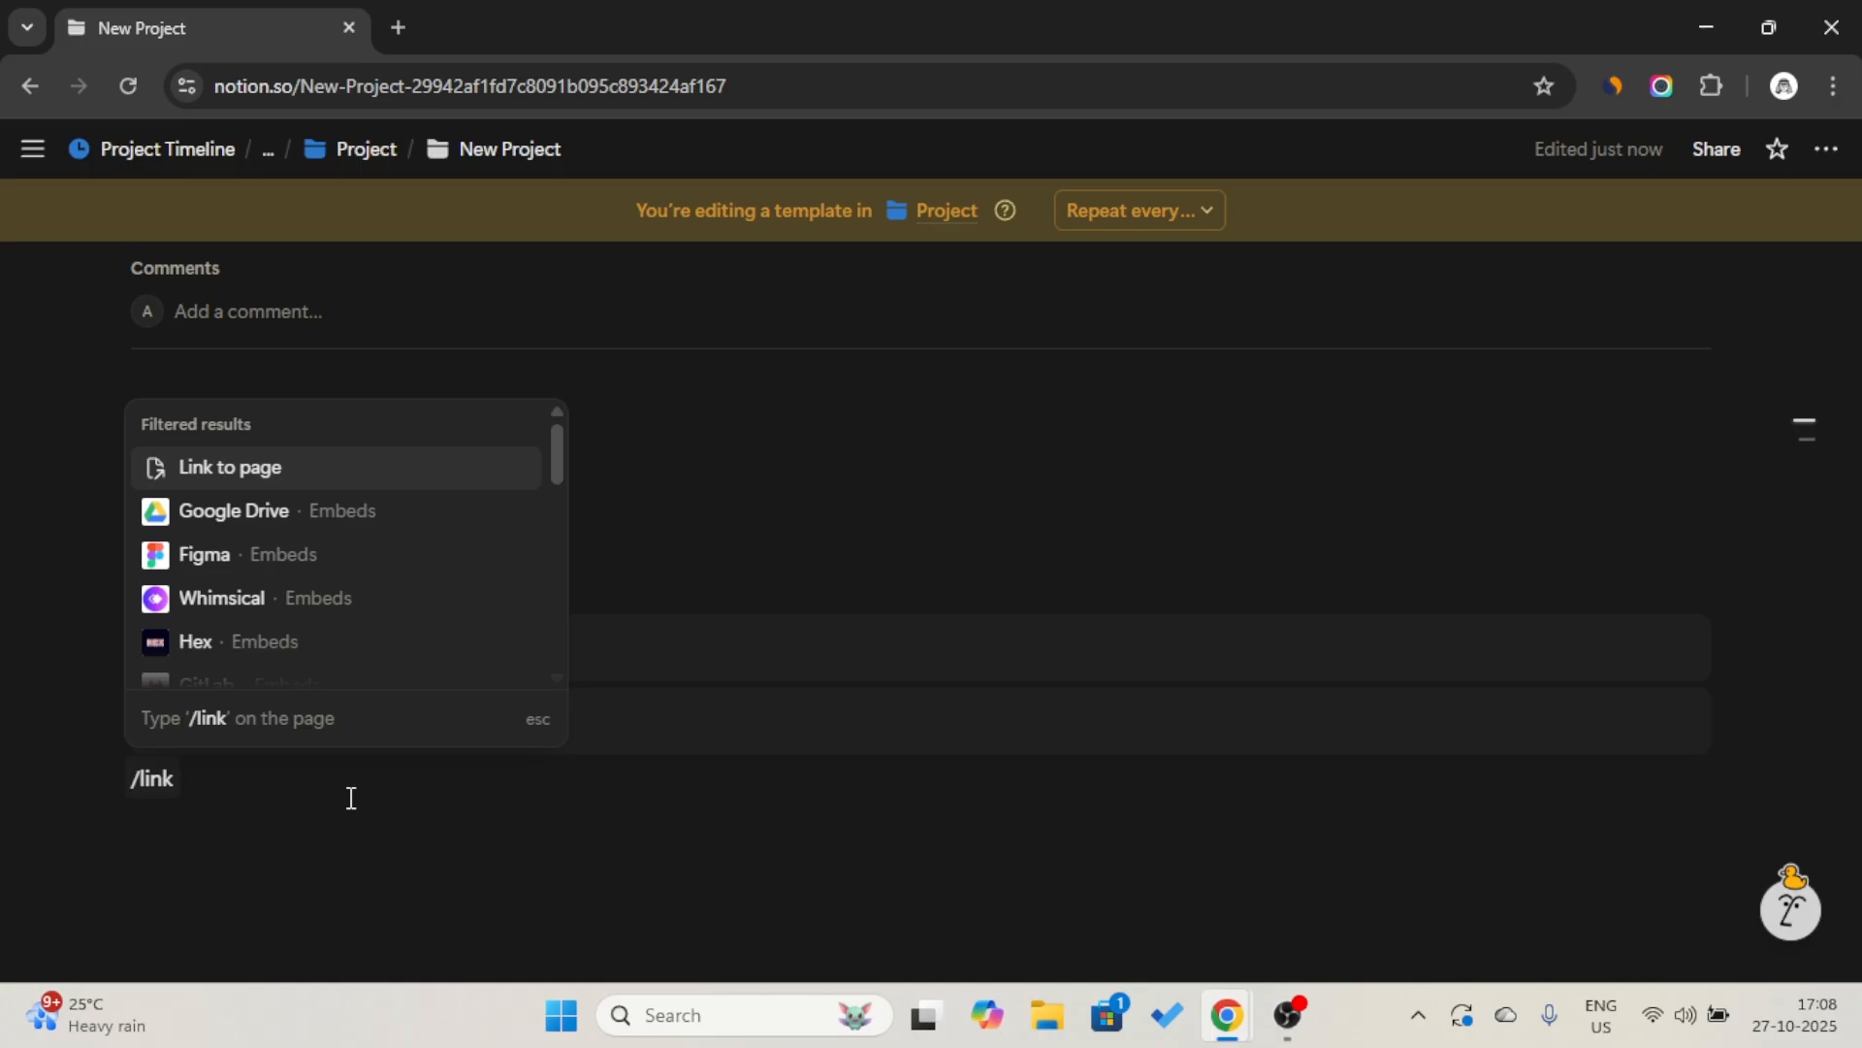
scroll(349, 586, "down", 1)
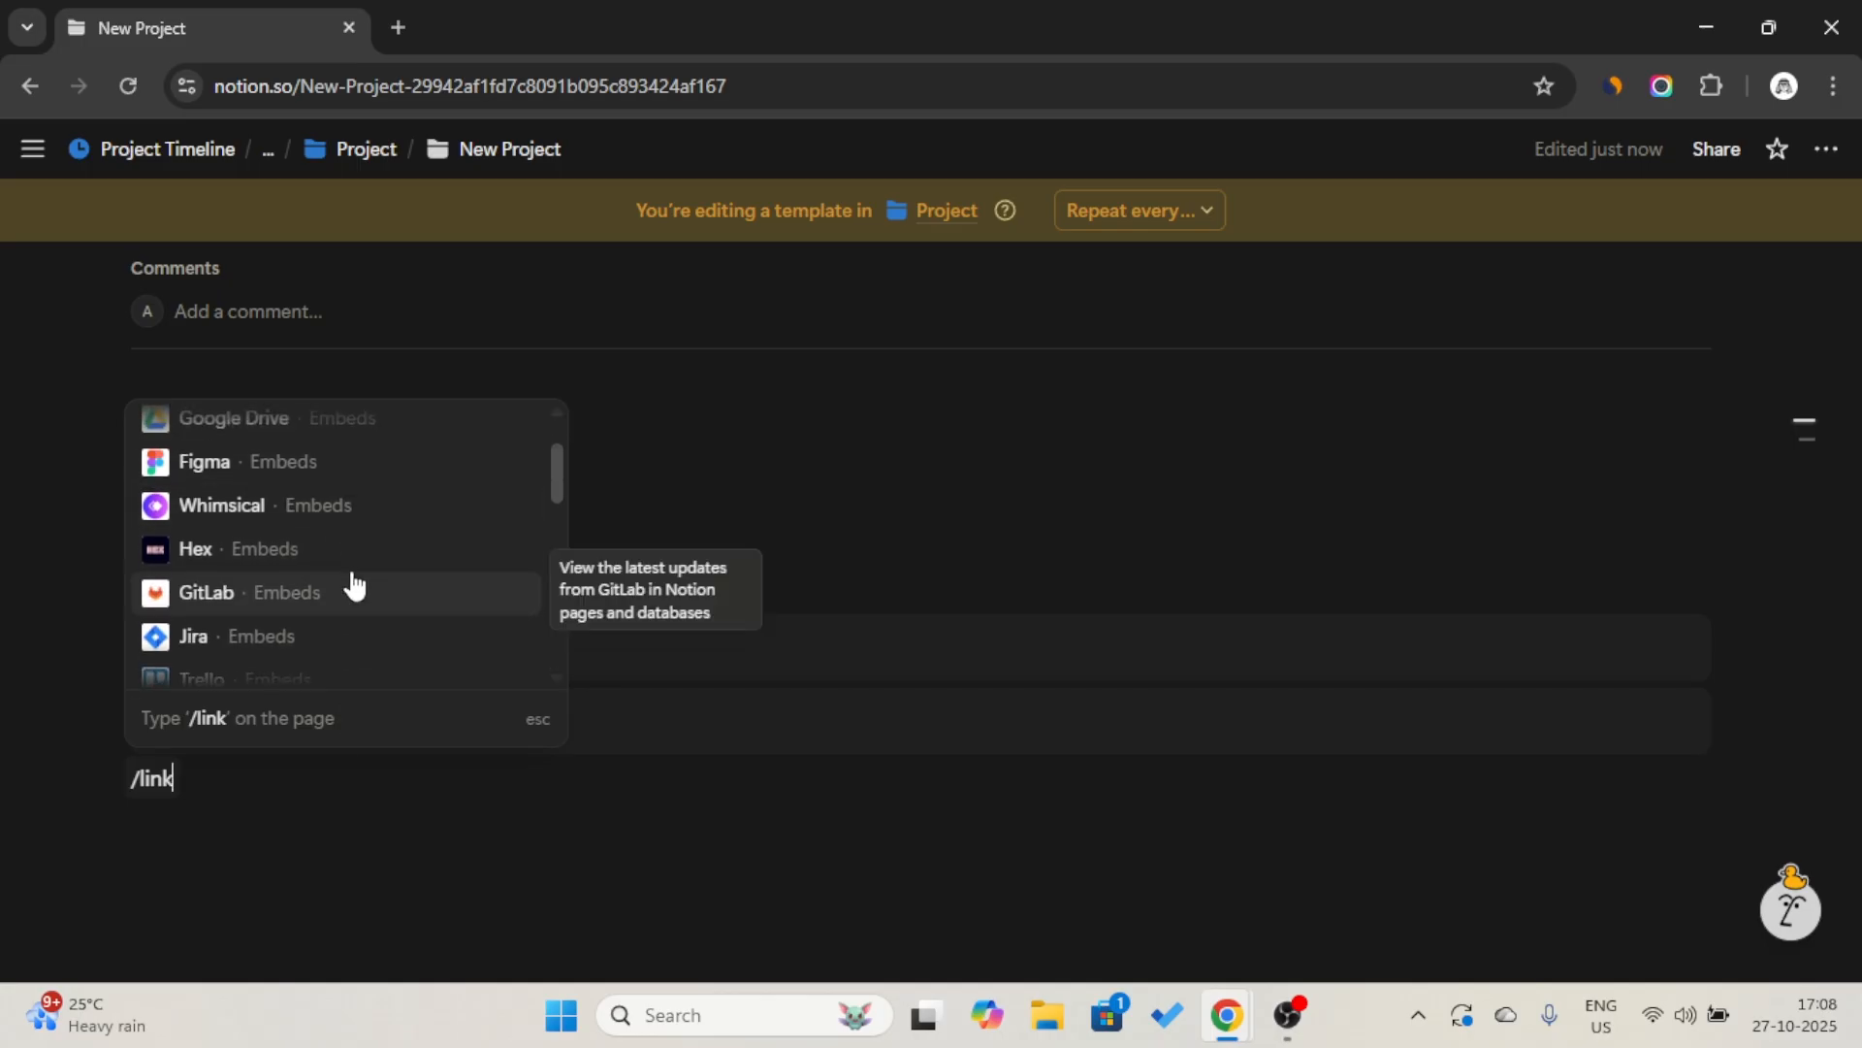
key("BackSpace")
key("BackSpace")
key("BackSpace")
key("BackSpace")
type("em")
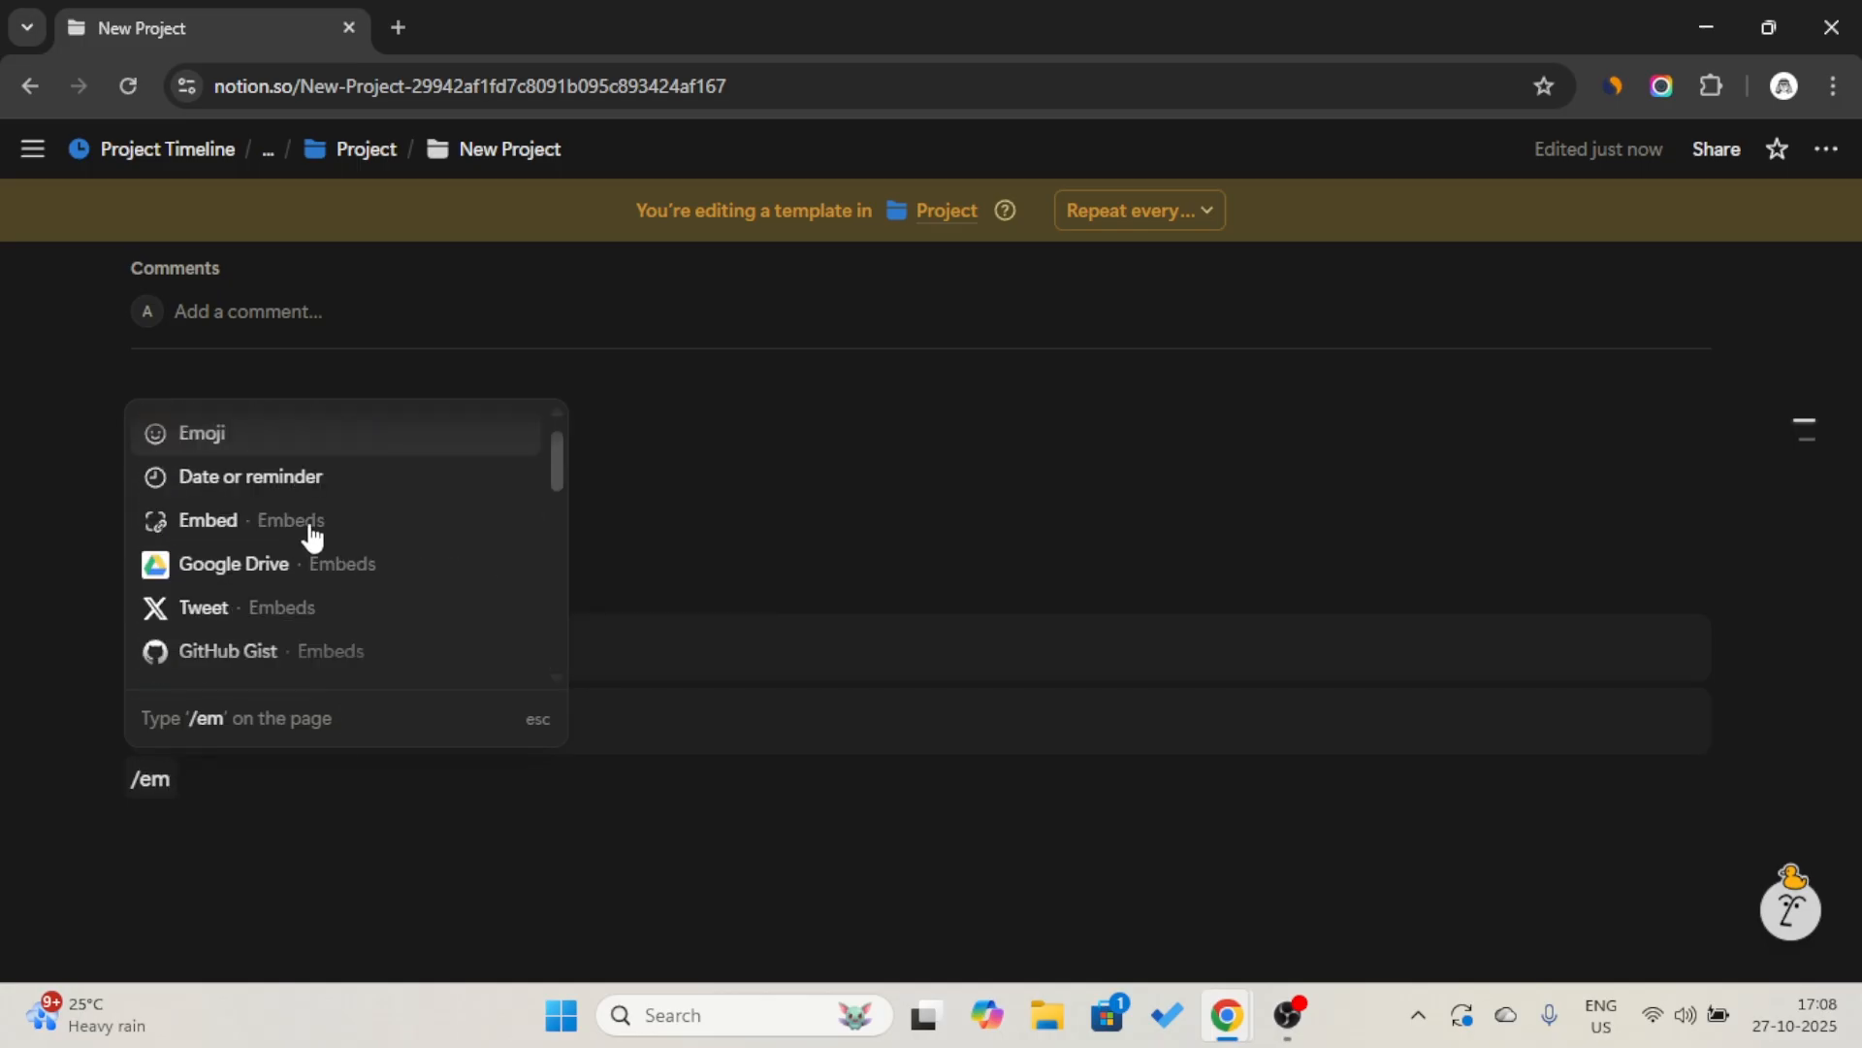
scroll(297, 524, "up", 1)
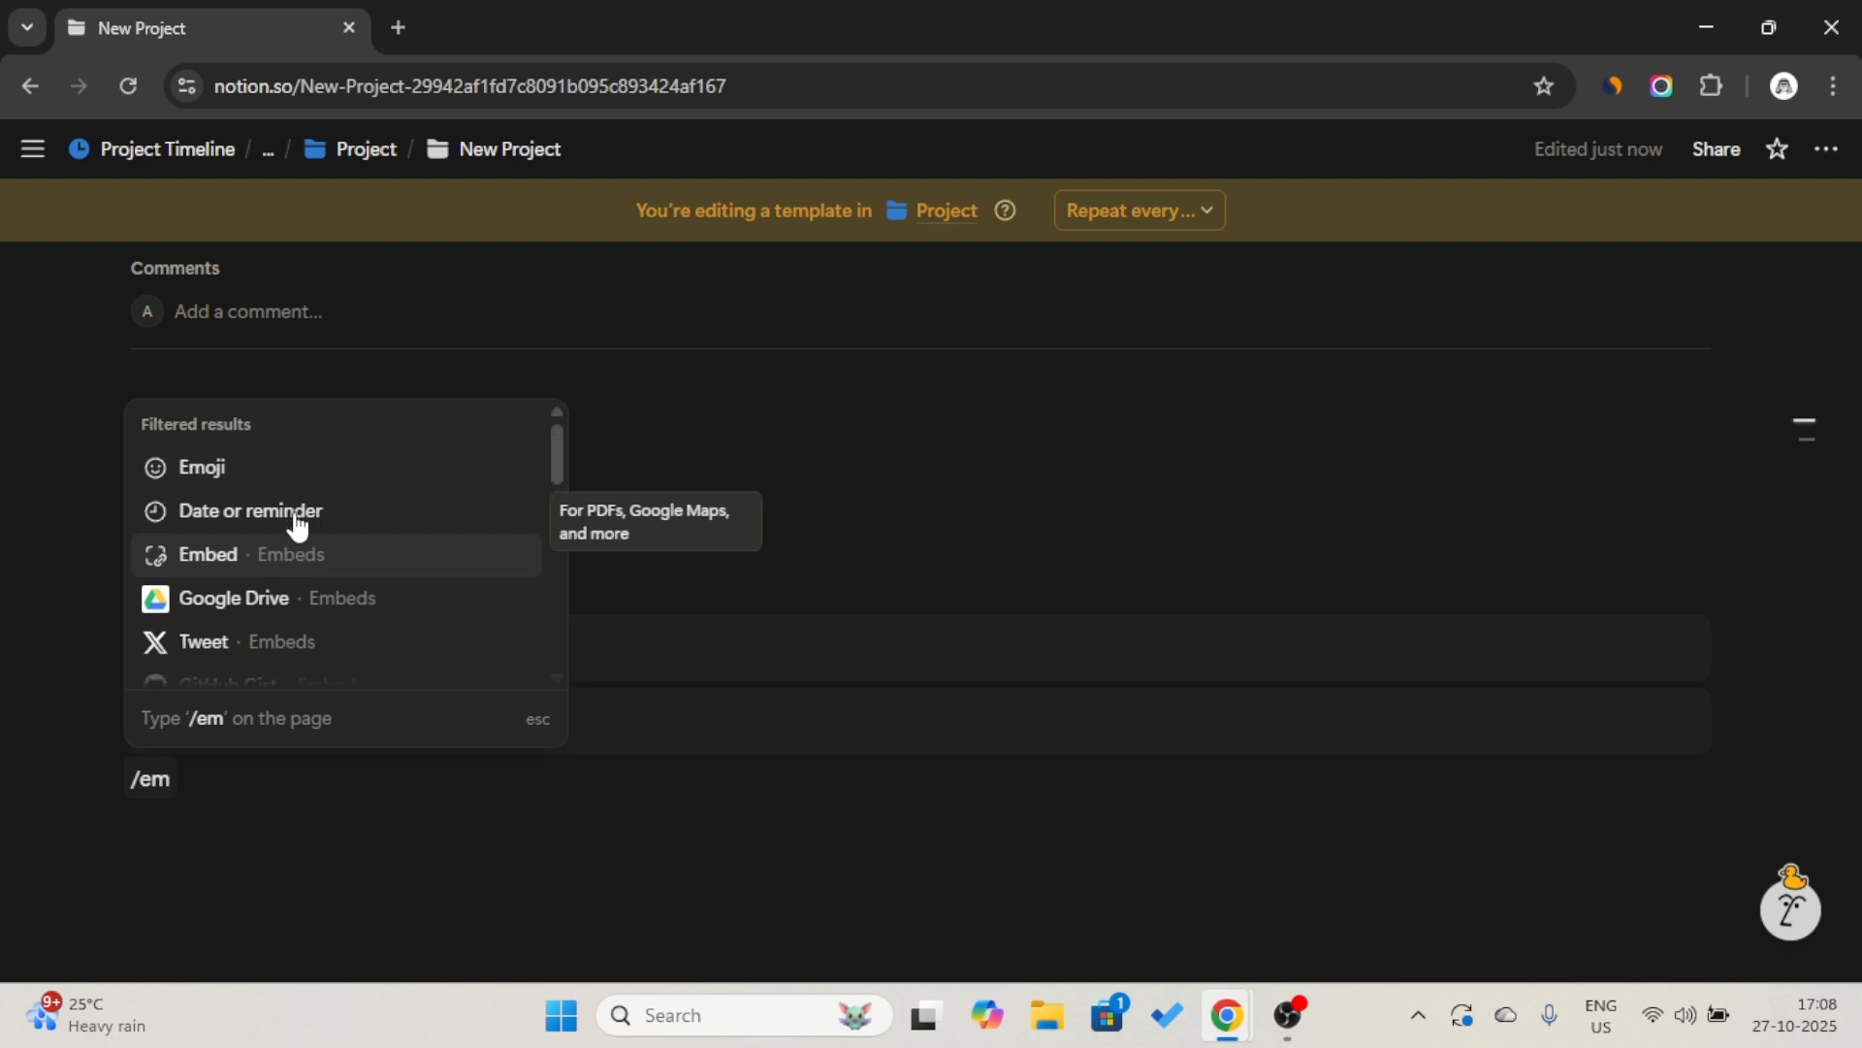
left_click(299, 561)
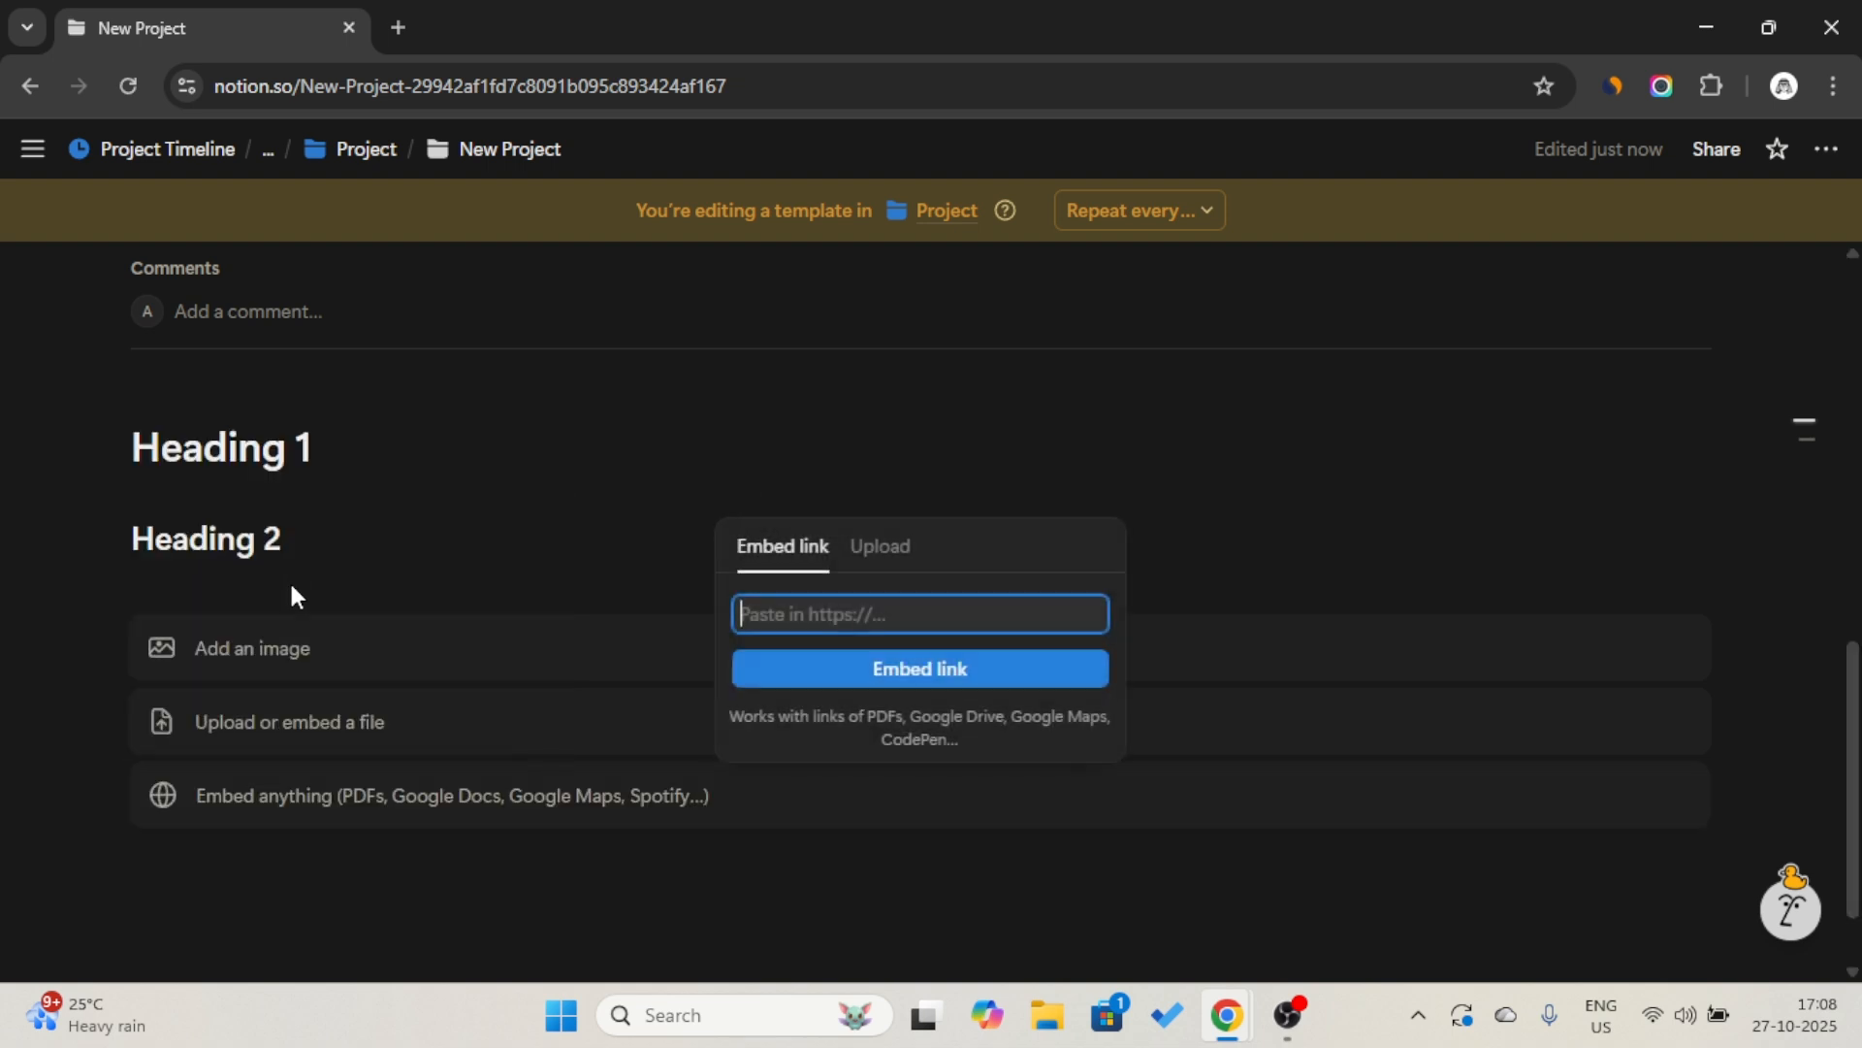
left_click(308, 936)
Return from the New Project template to the Project database.
scroll(308, 935, "up", 10)
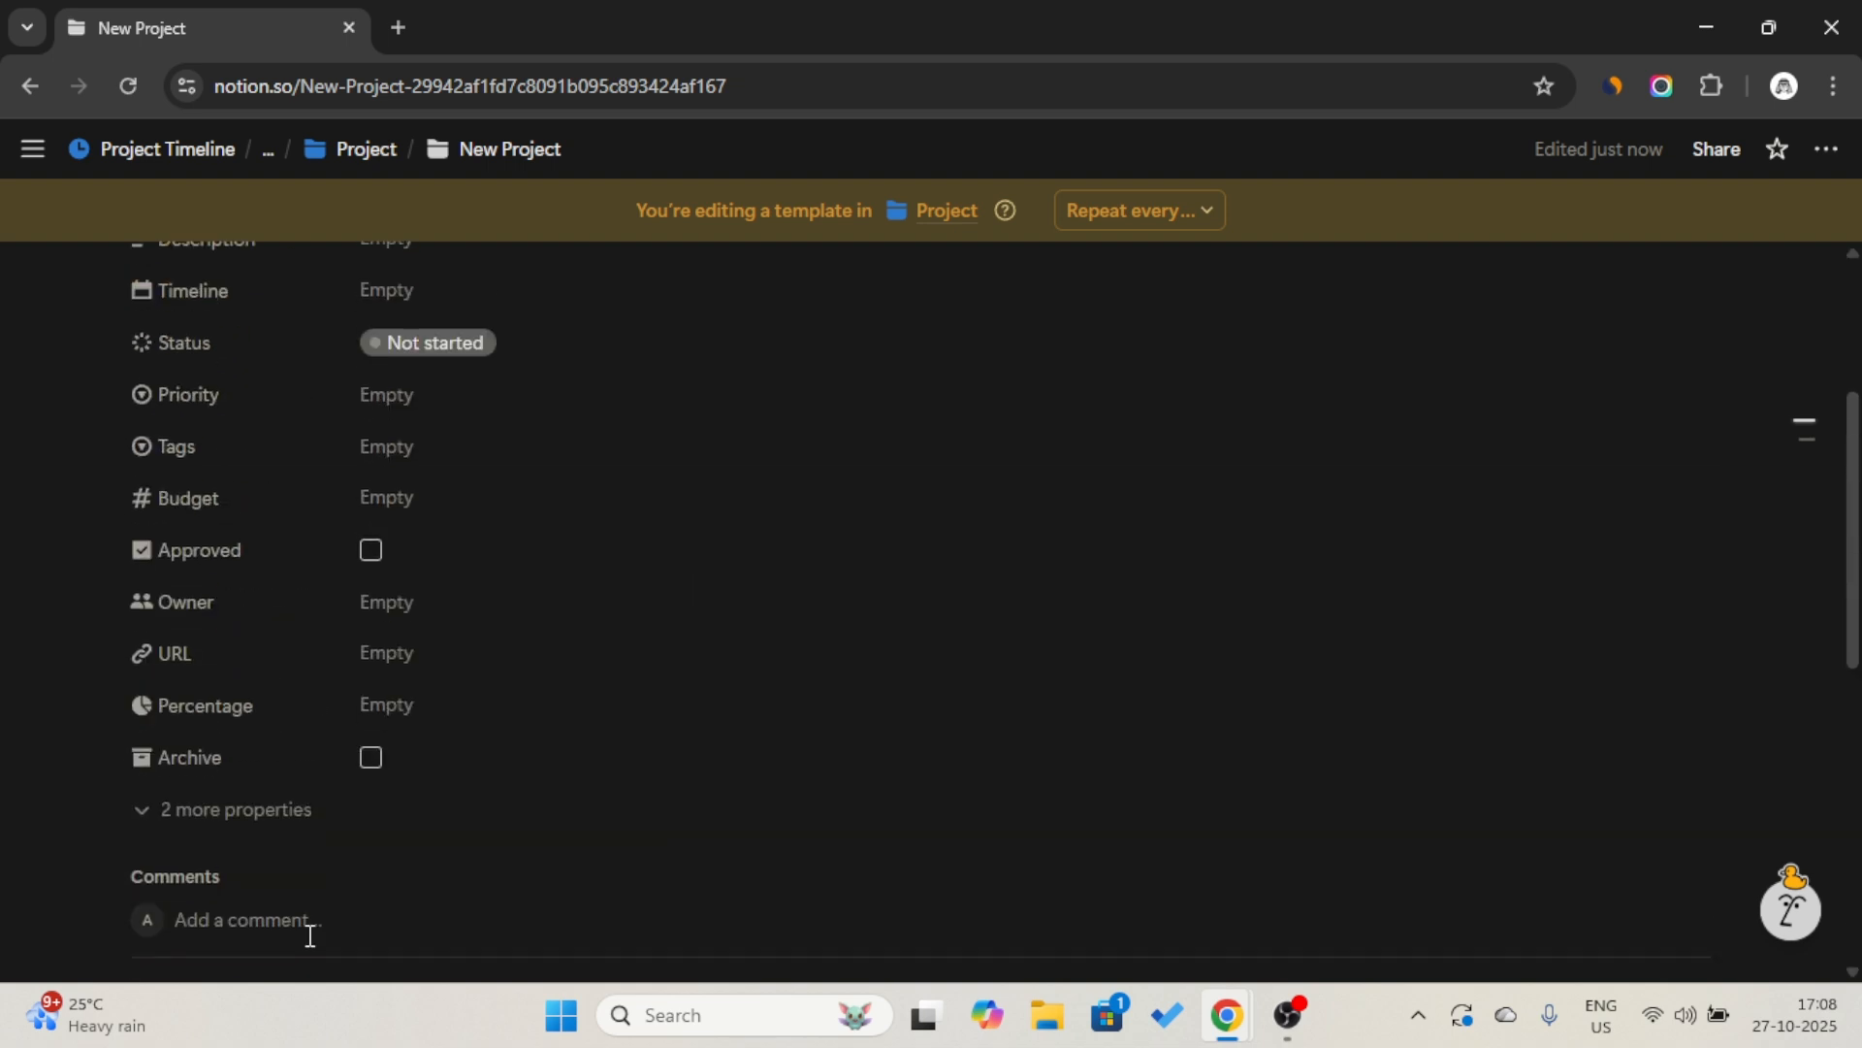
left_click(331, 154)
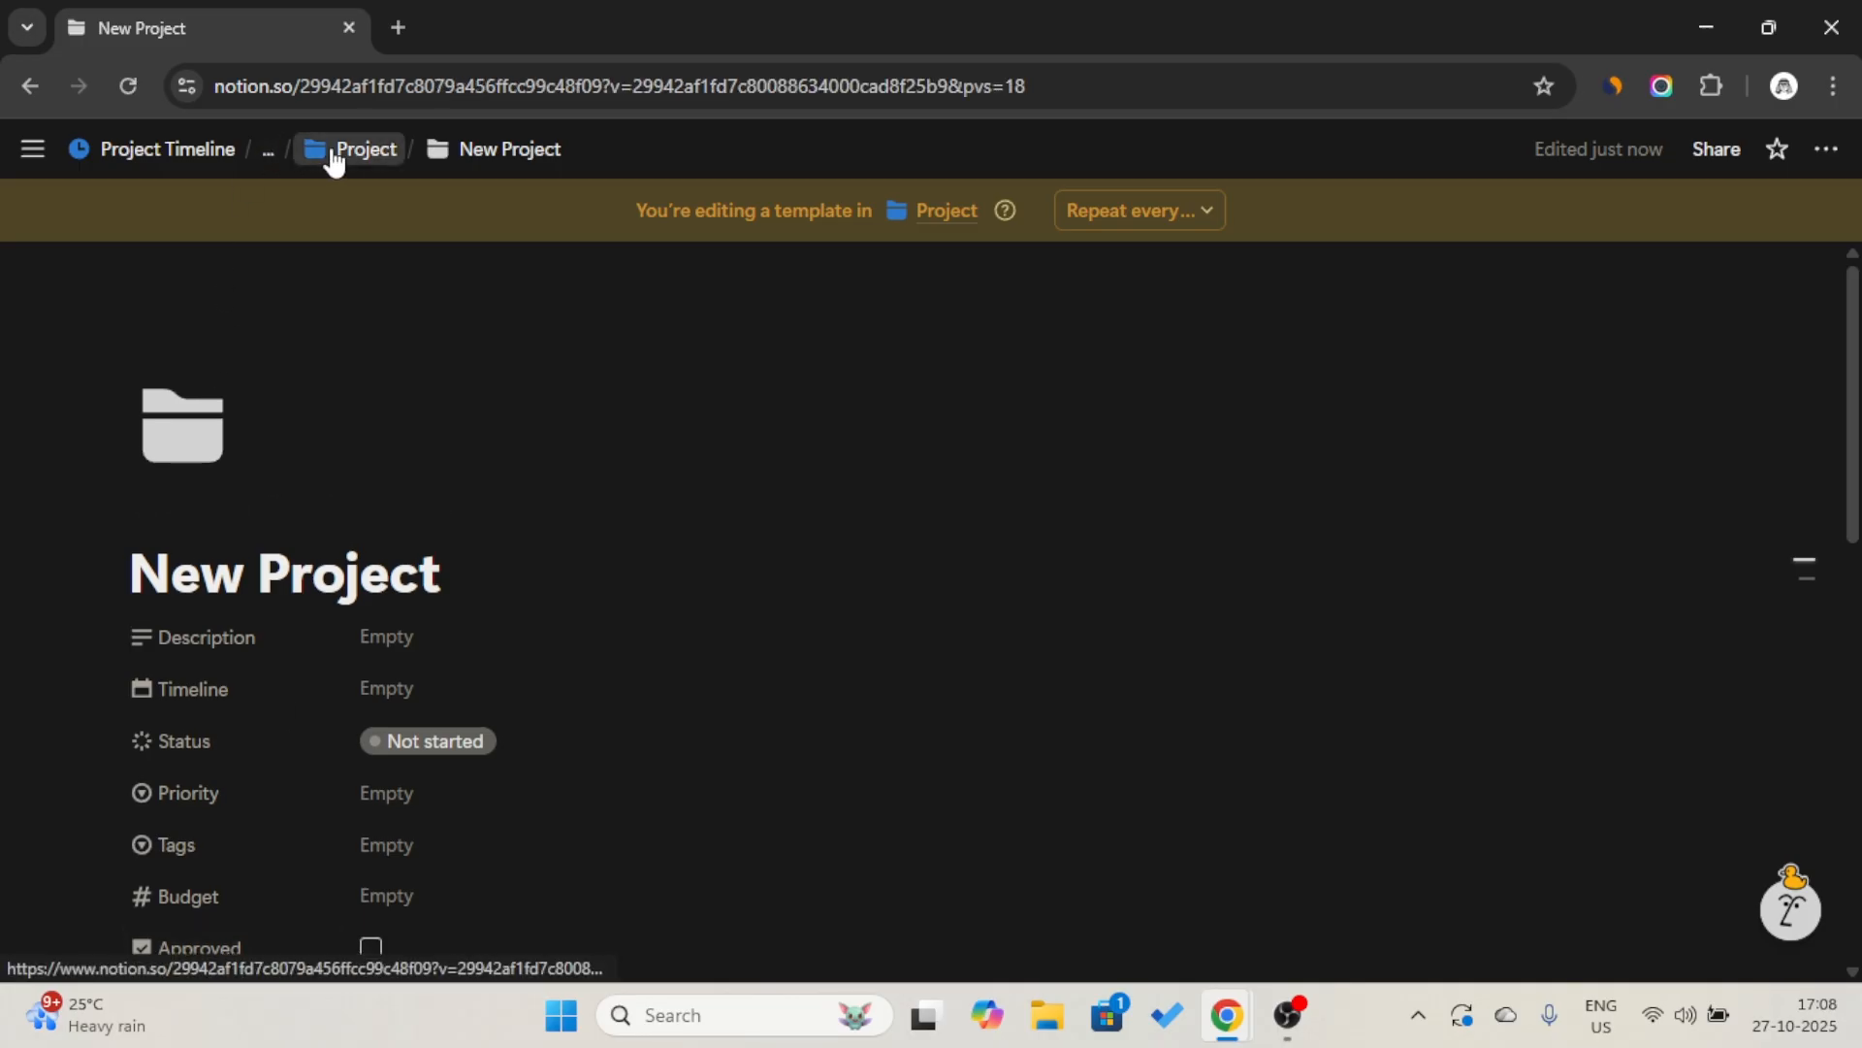
Set the New Project template as the default for all views in the Project database.
left_click(1728, 334)
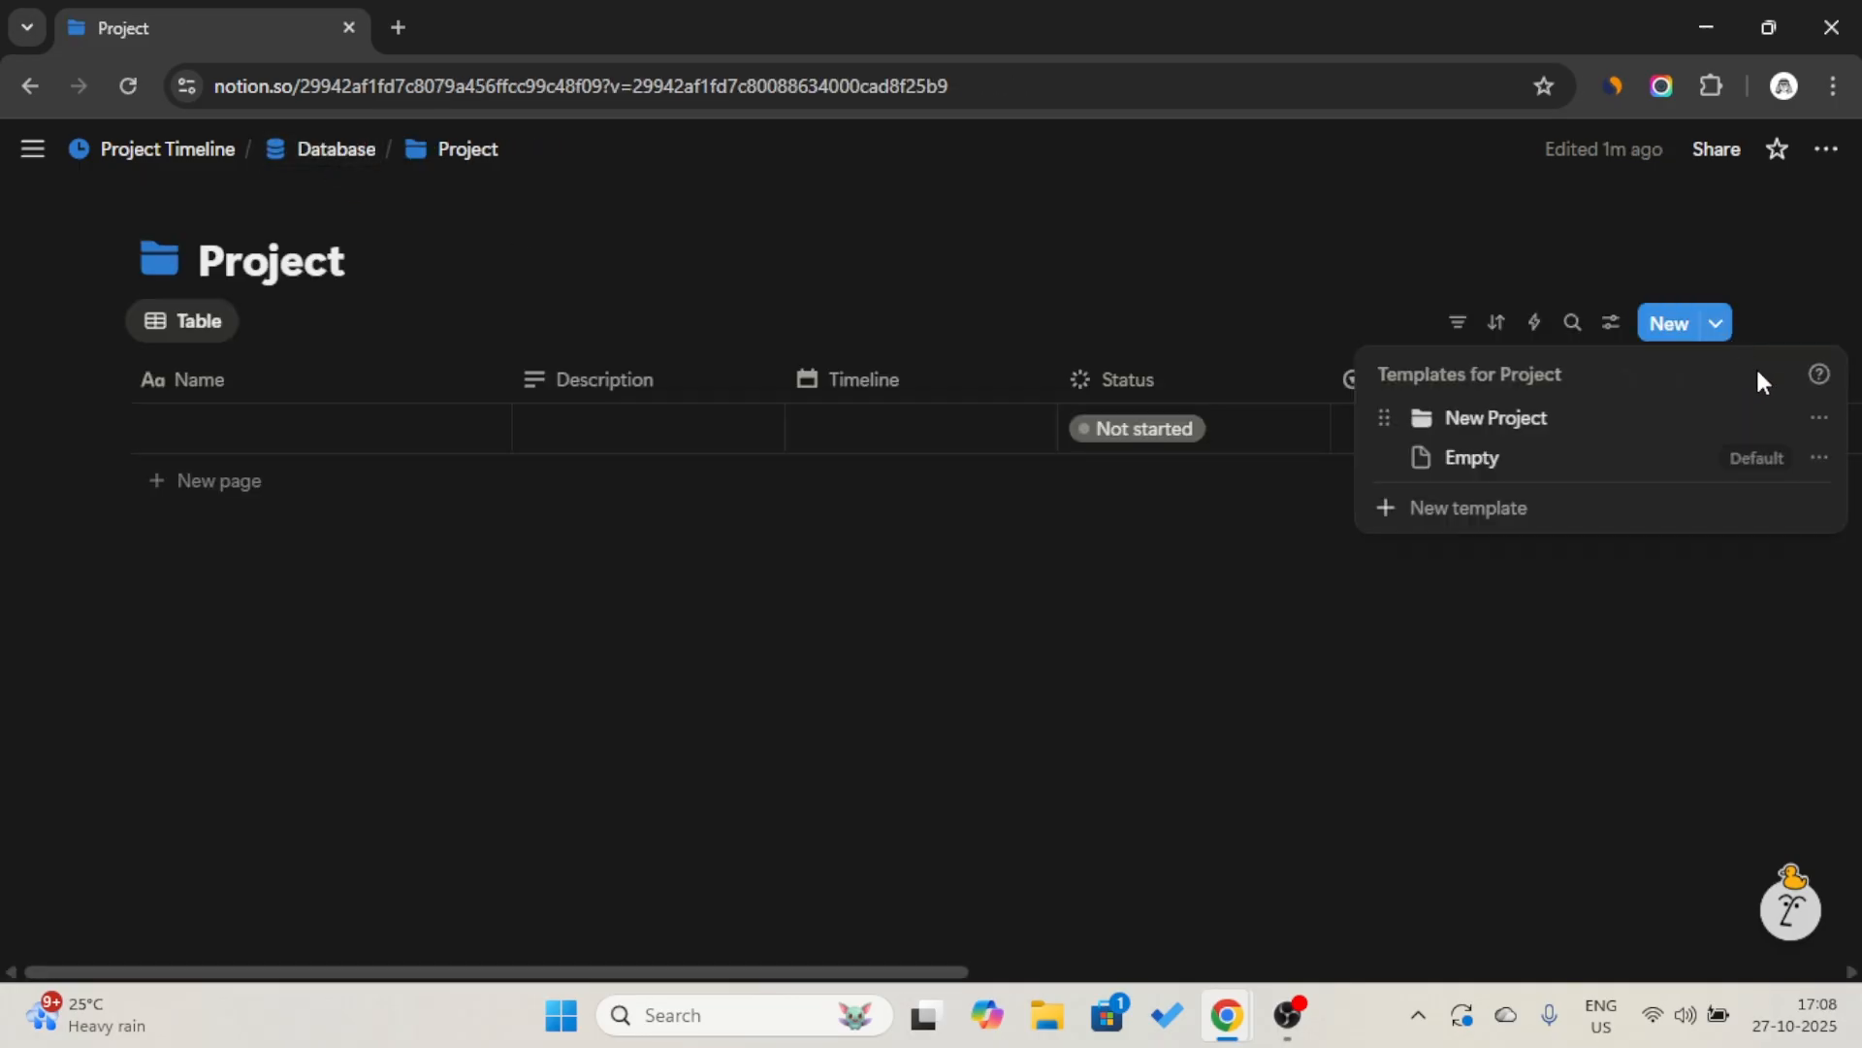
left_click(1820, 419)
left_click(1591, 466)
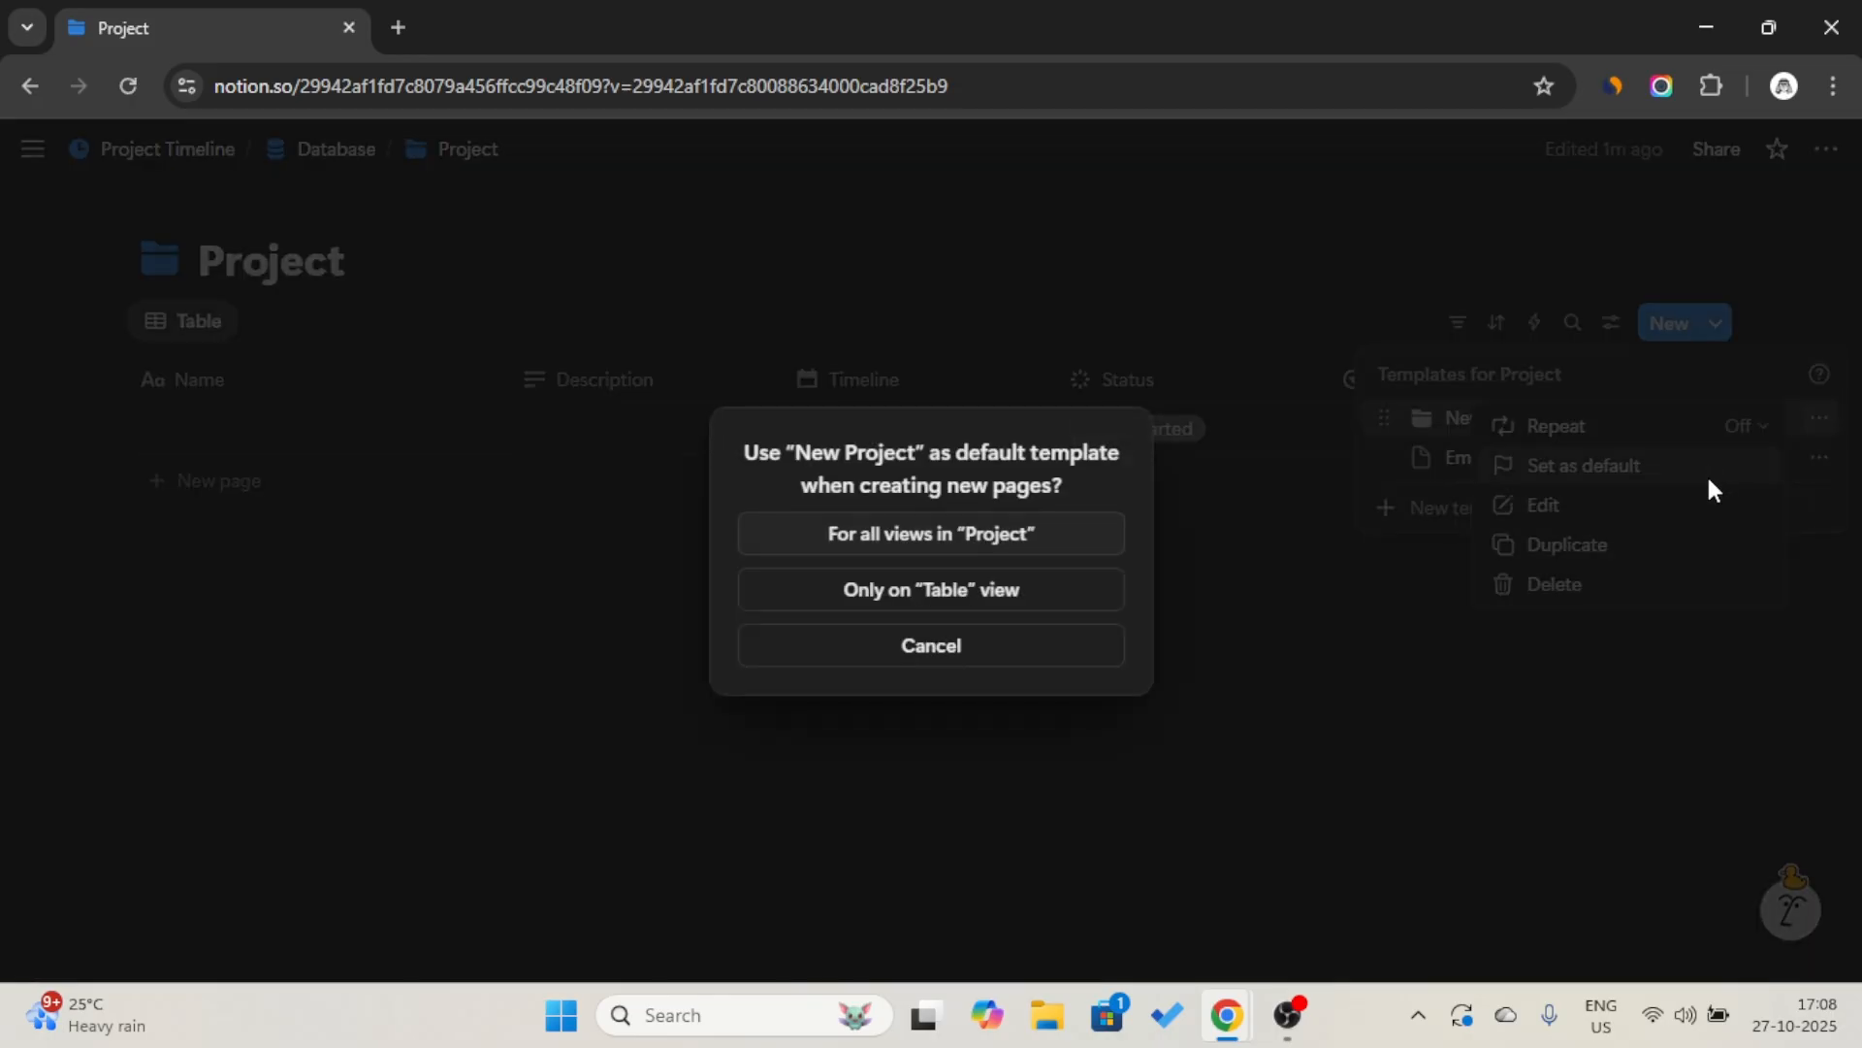
left_click(1043, 535)
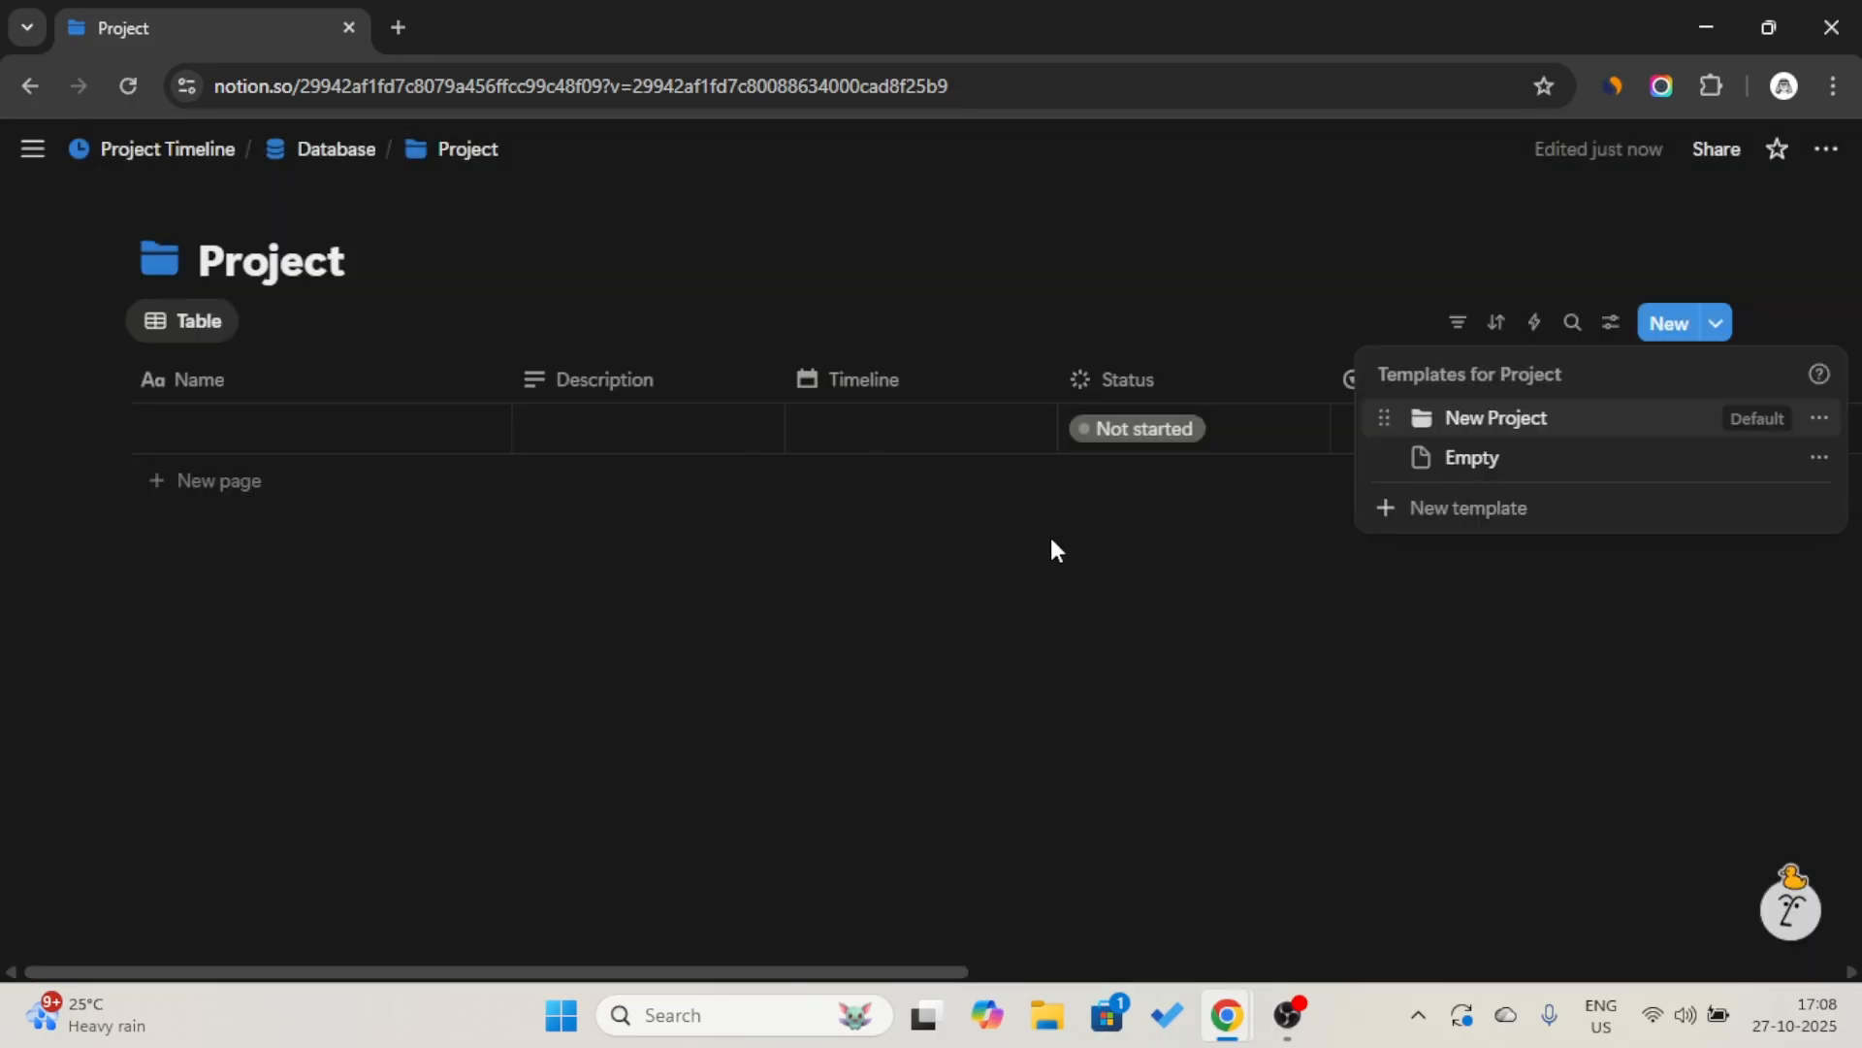
Sort the Project table by Last edited time in descending order and collapse the sort settings.
left_click(1497, 323)
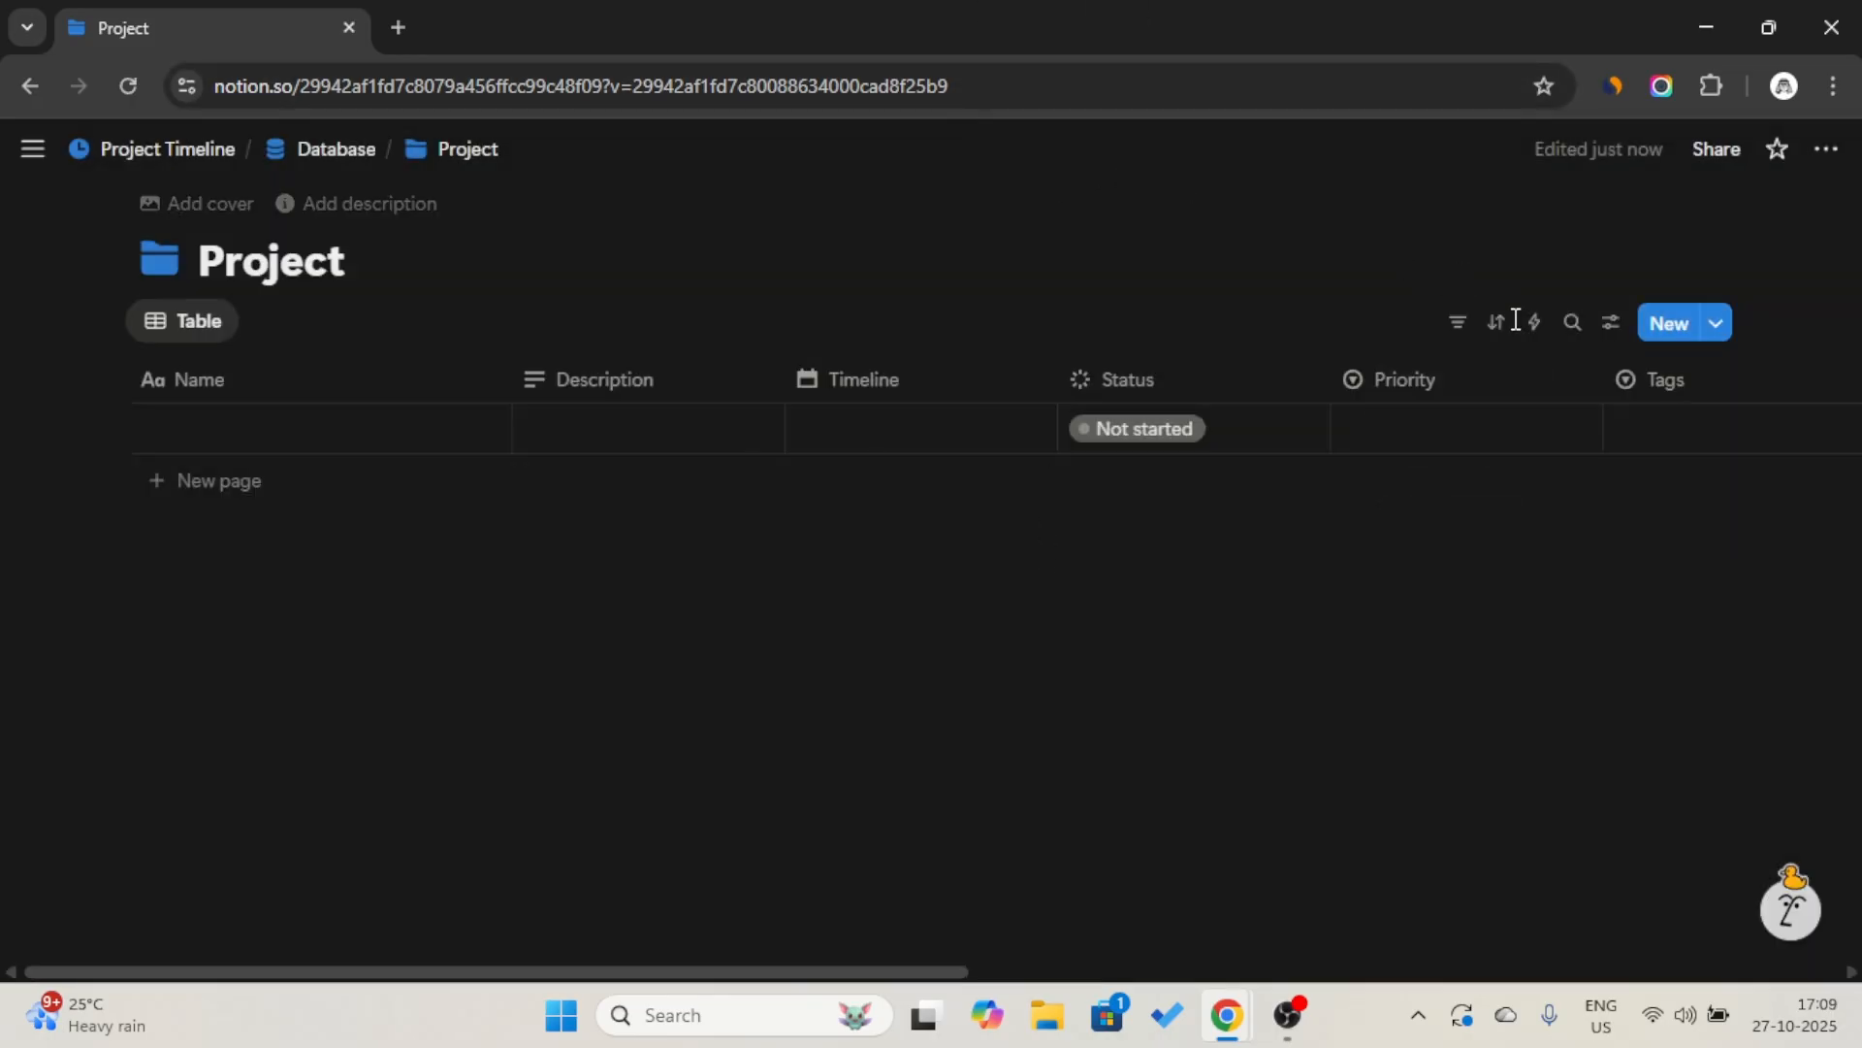
left_click(1496, 323)
left_click(1591, 679)
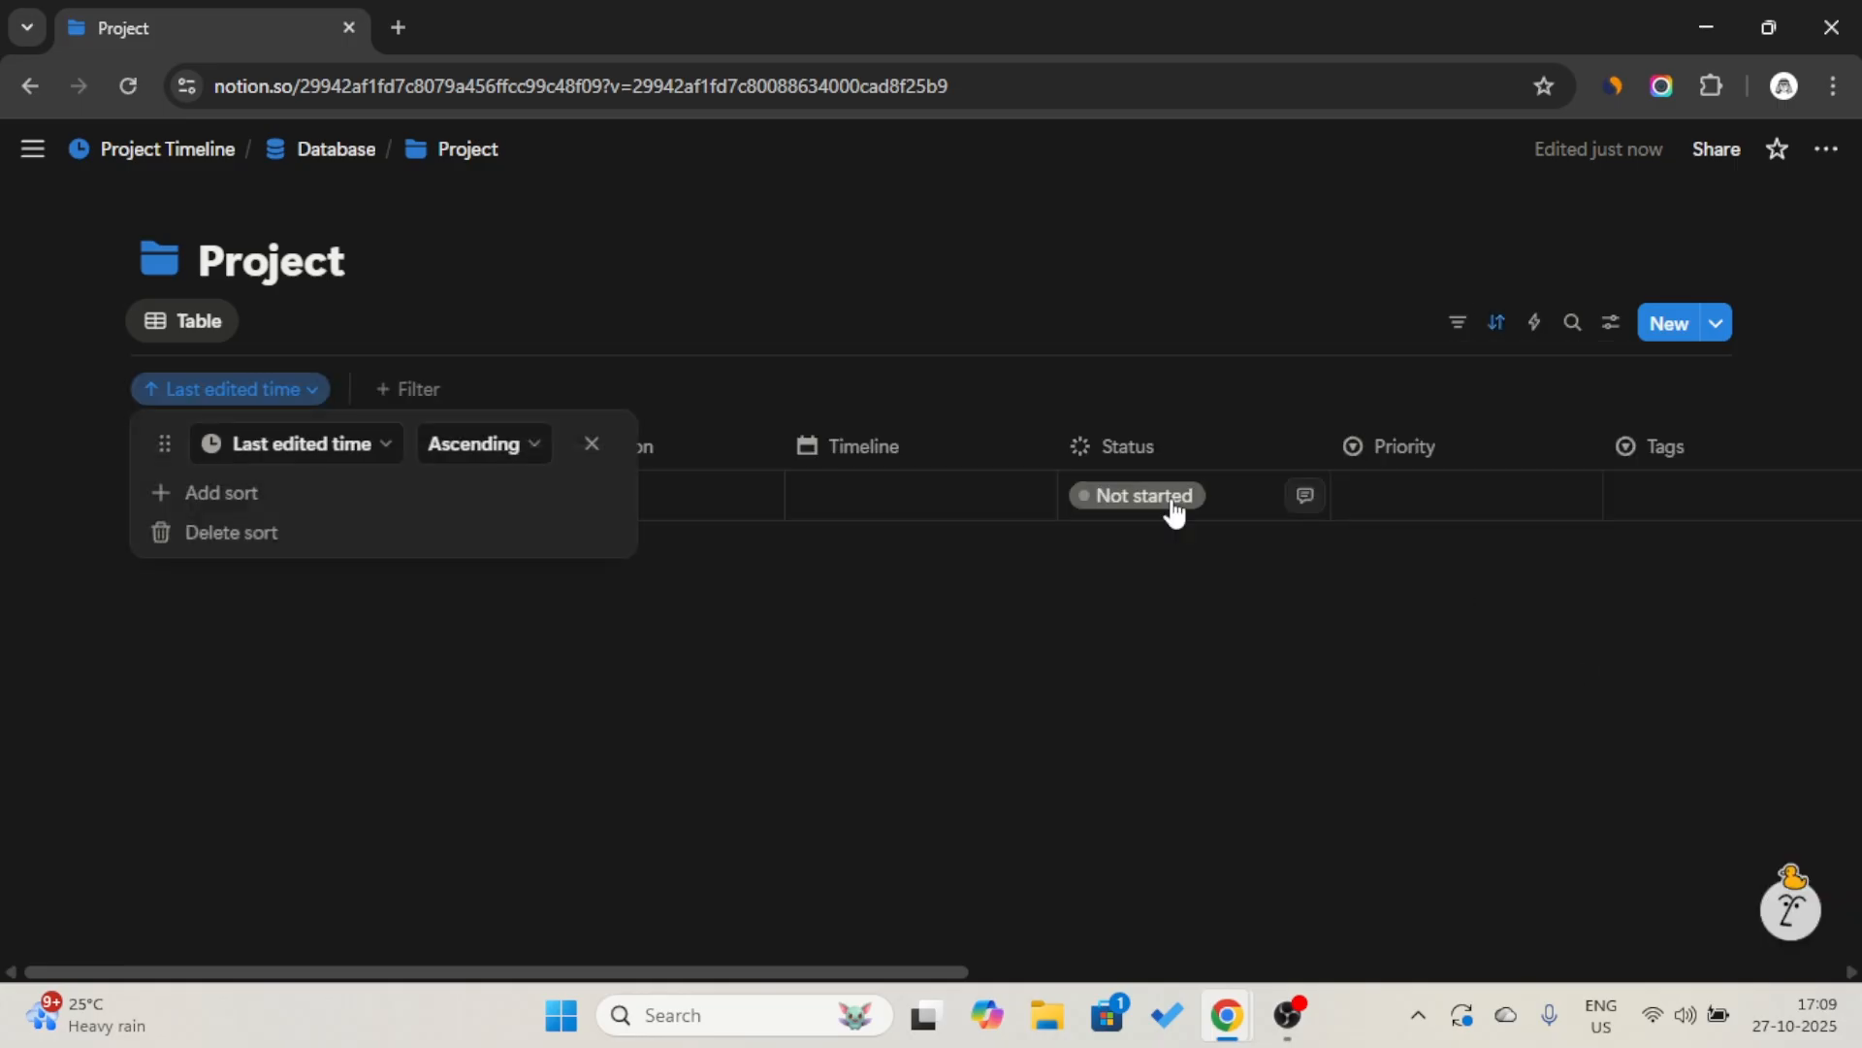
left_click(507, 444)
left_click(506, 531)
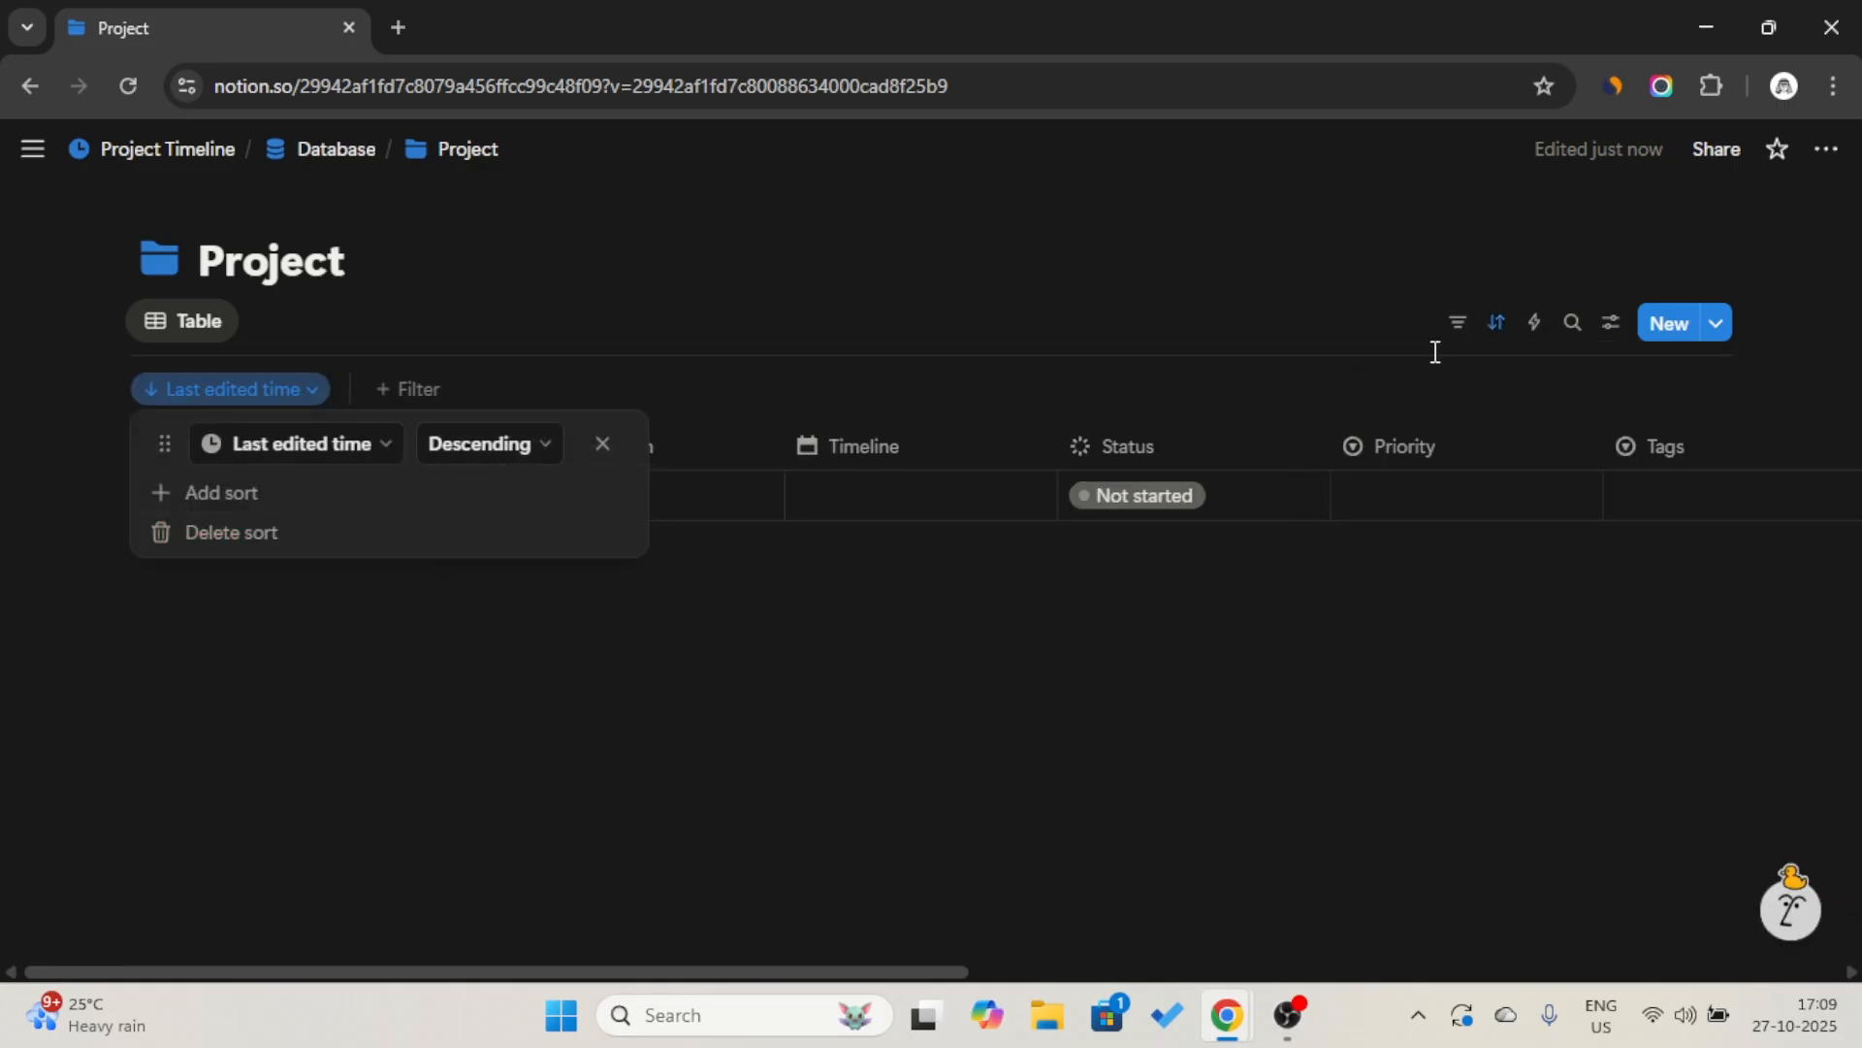
left_click(1452, 320)
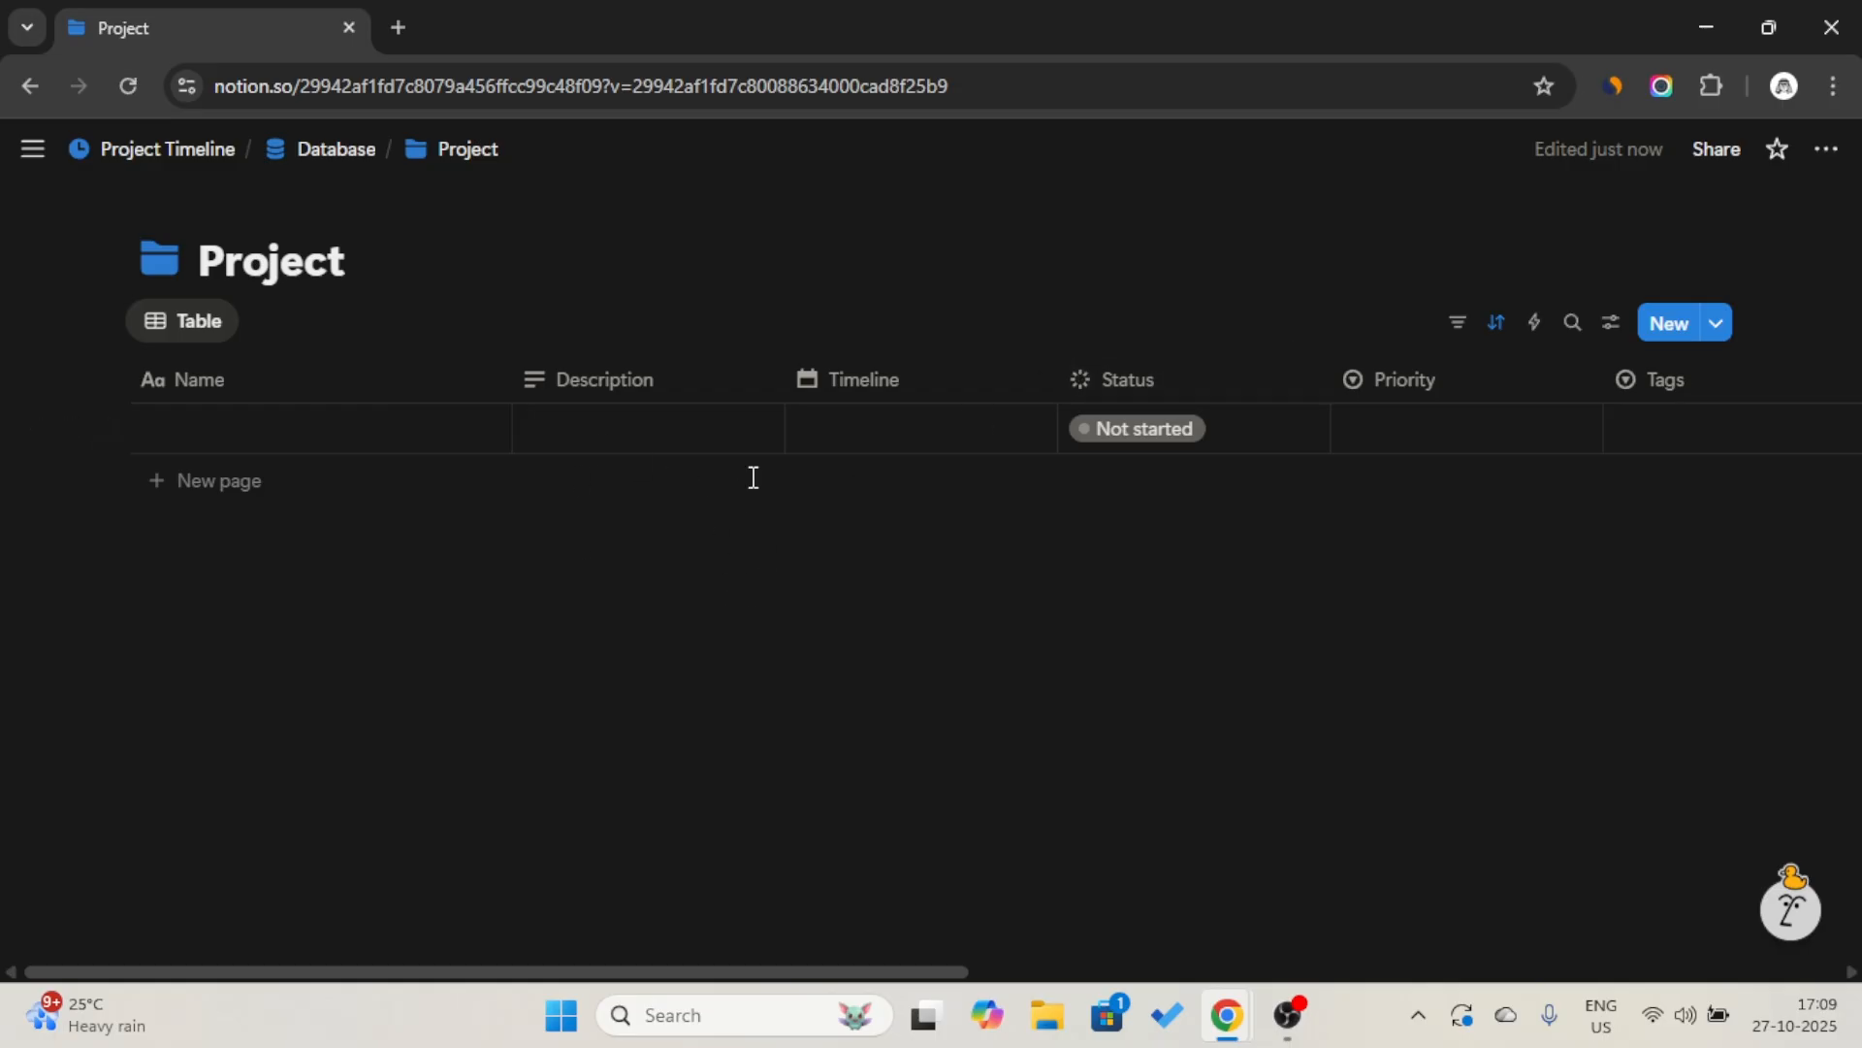
Return to the Project Timeline page and add a Heading 2 reading "Basic View" directly below the page title.
left_click(324, 163)
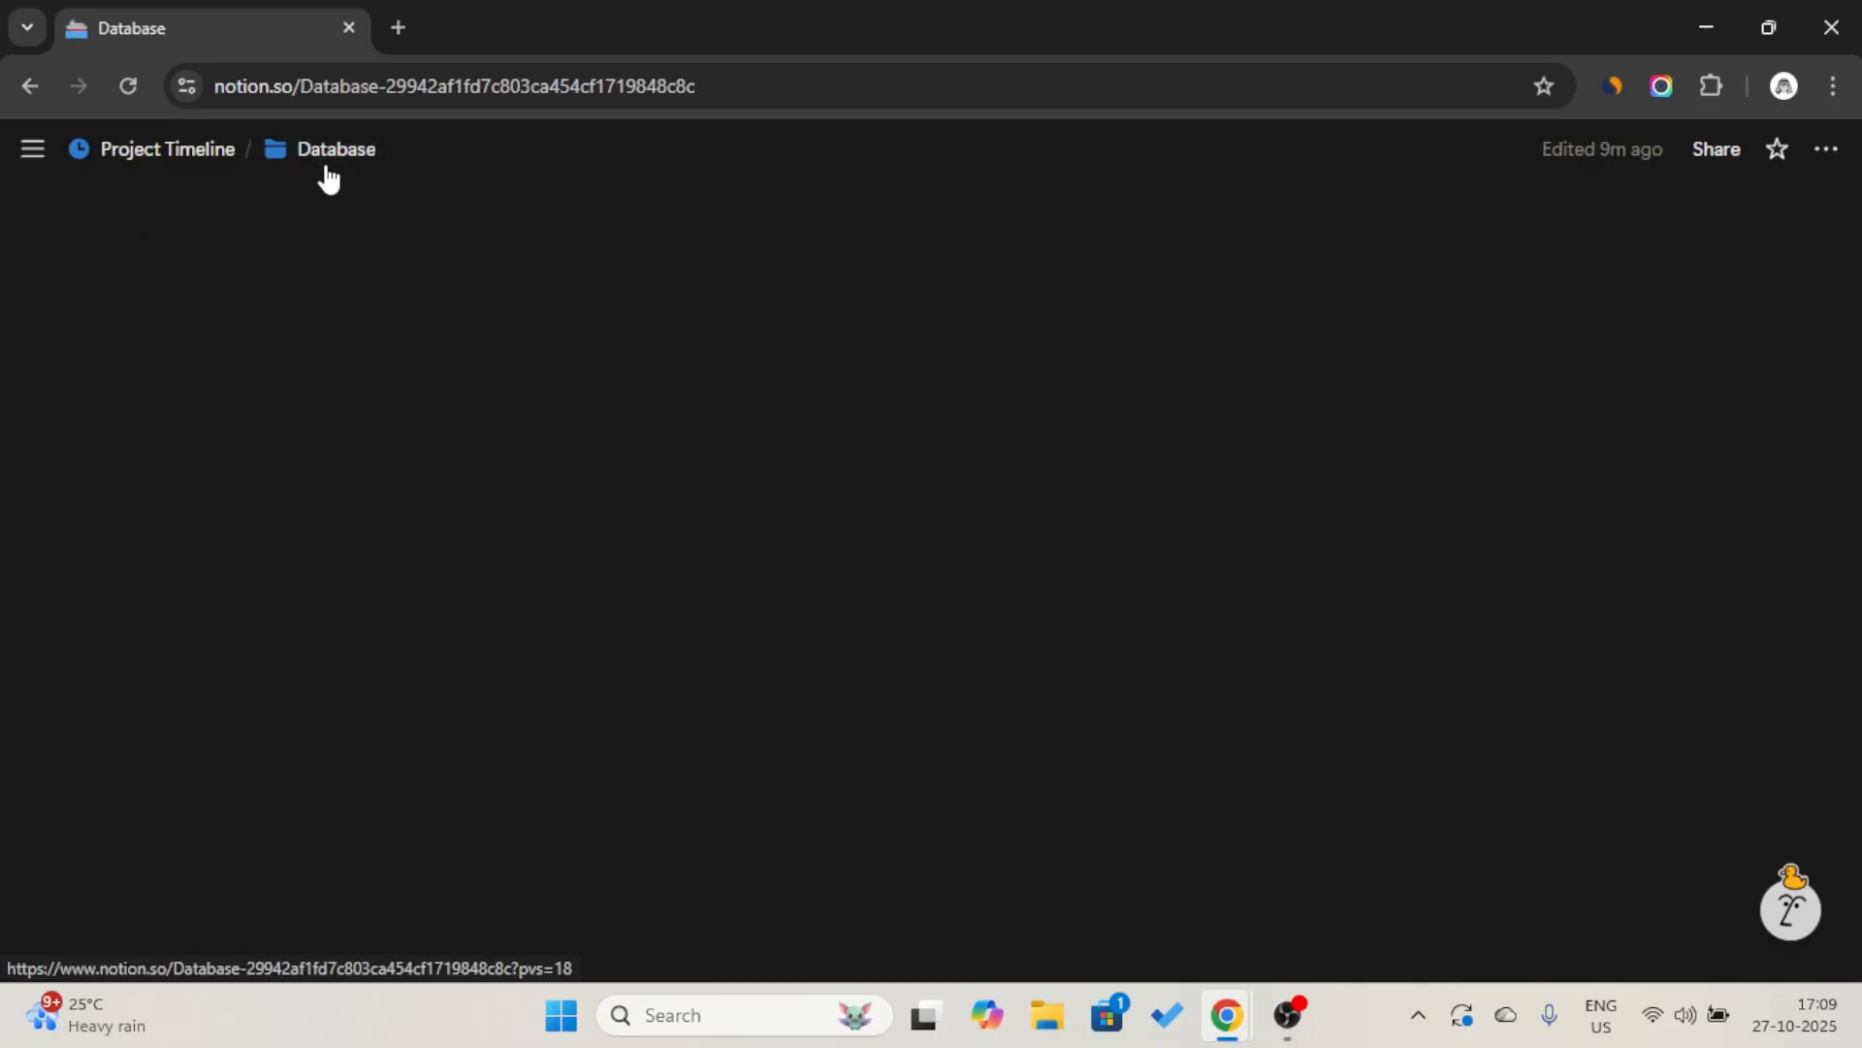
left_click(166, 153)
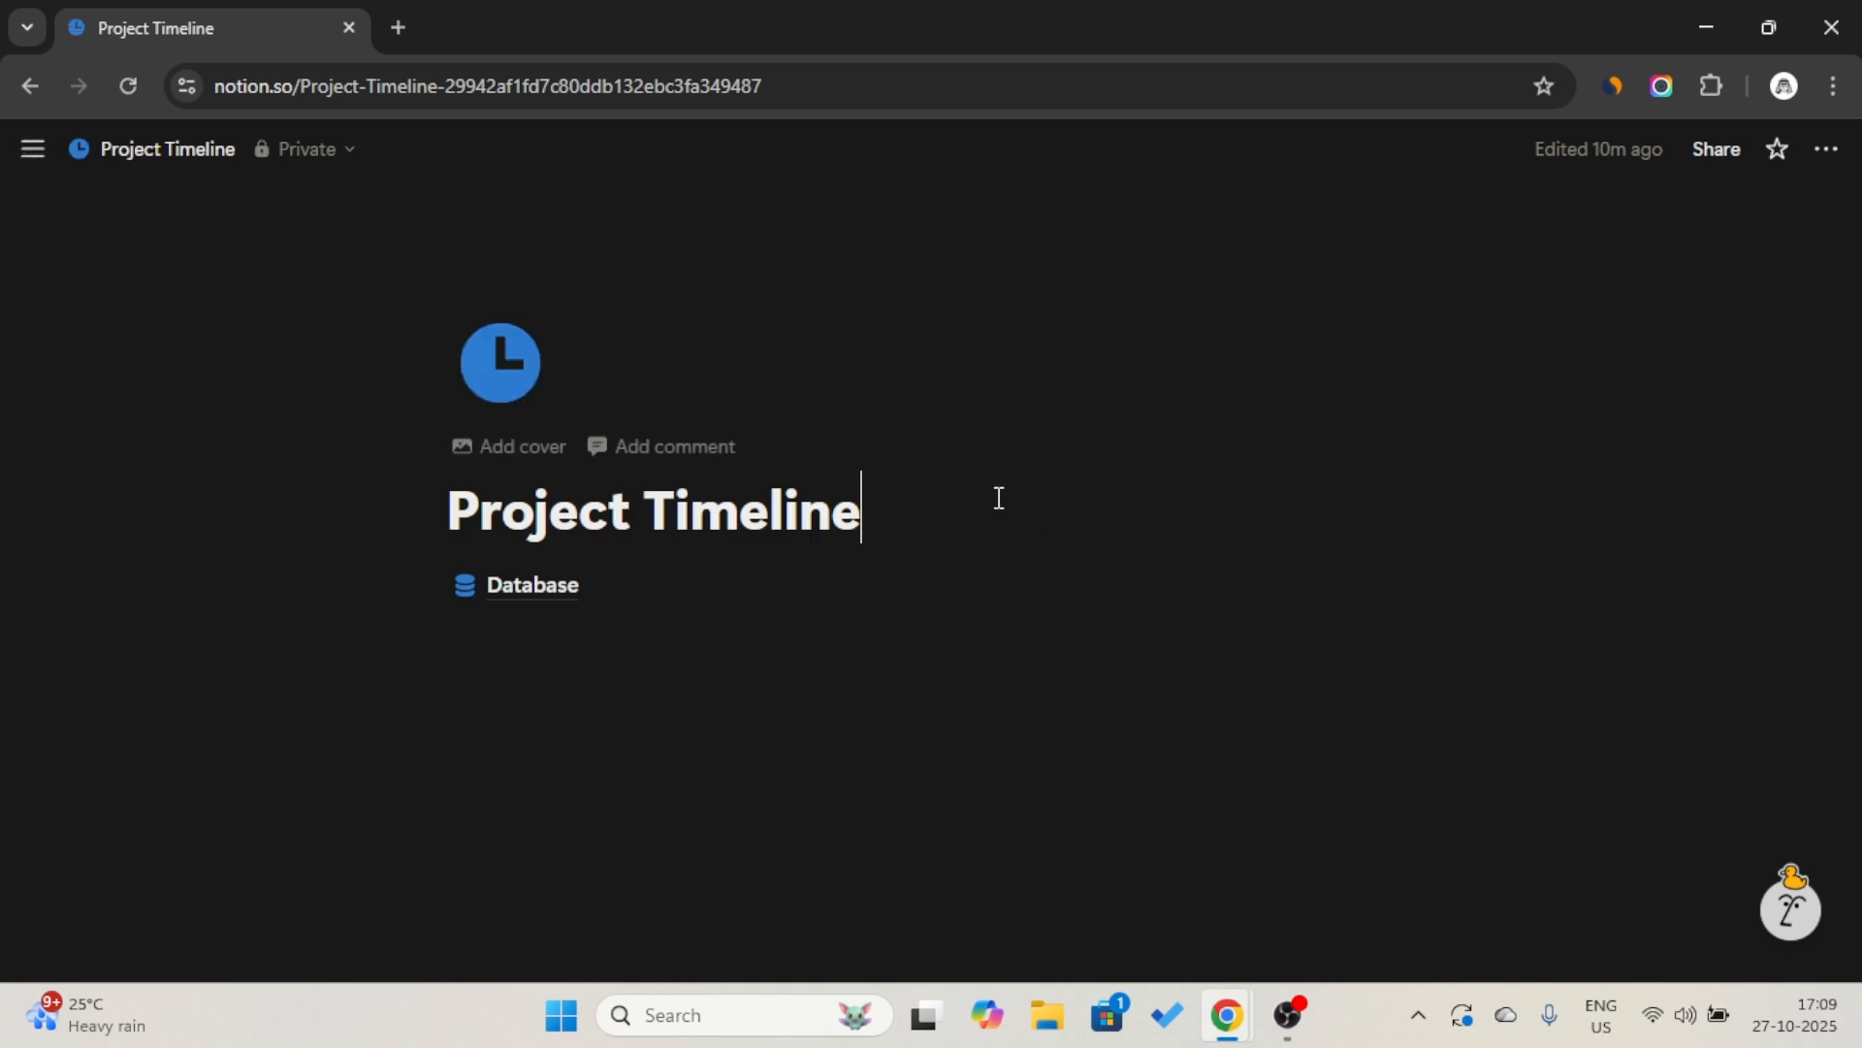
key("Return")
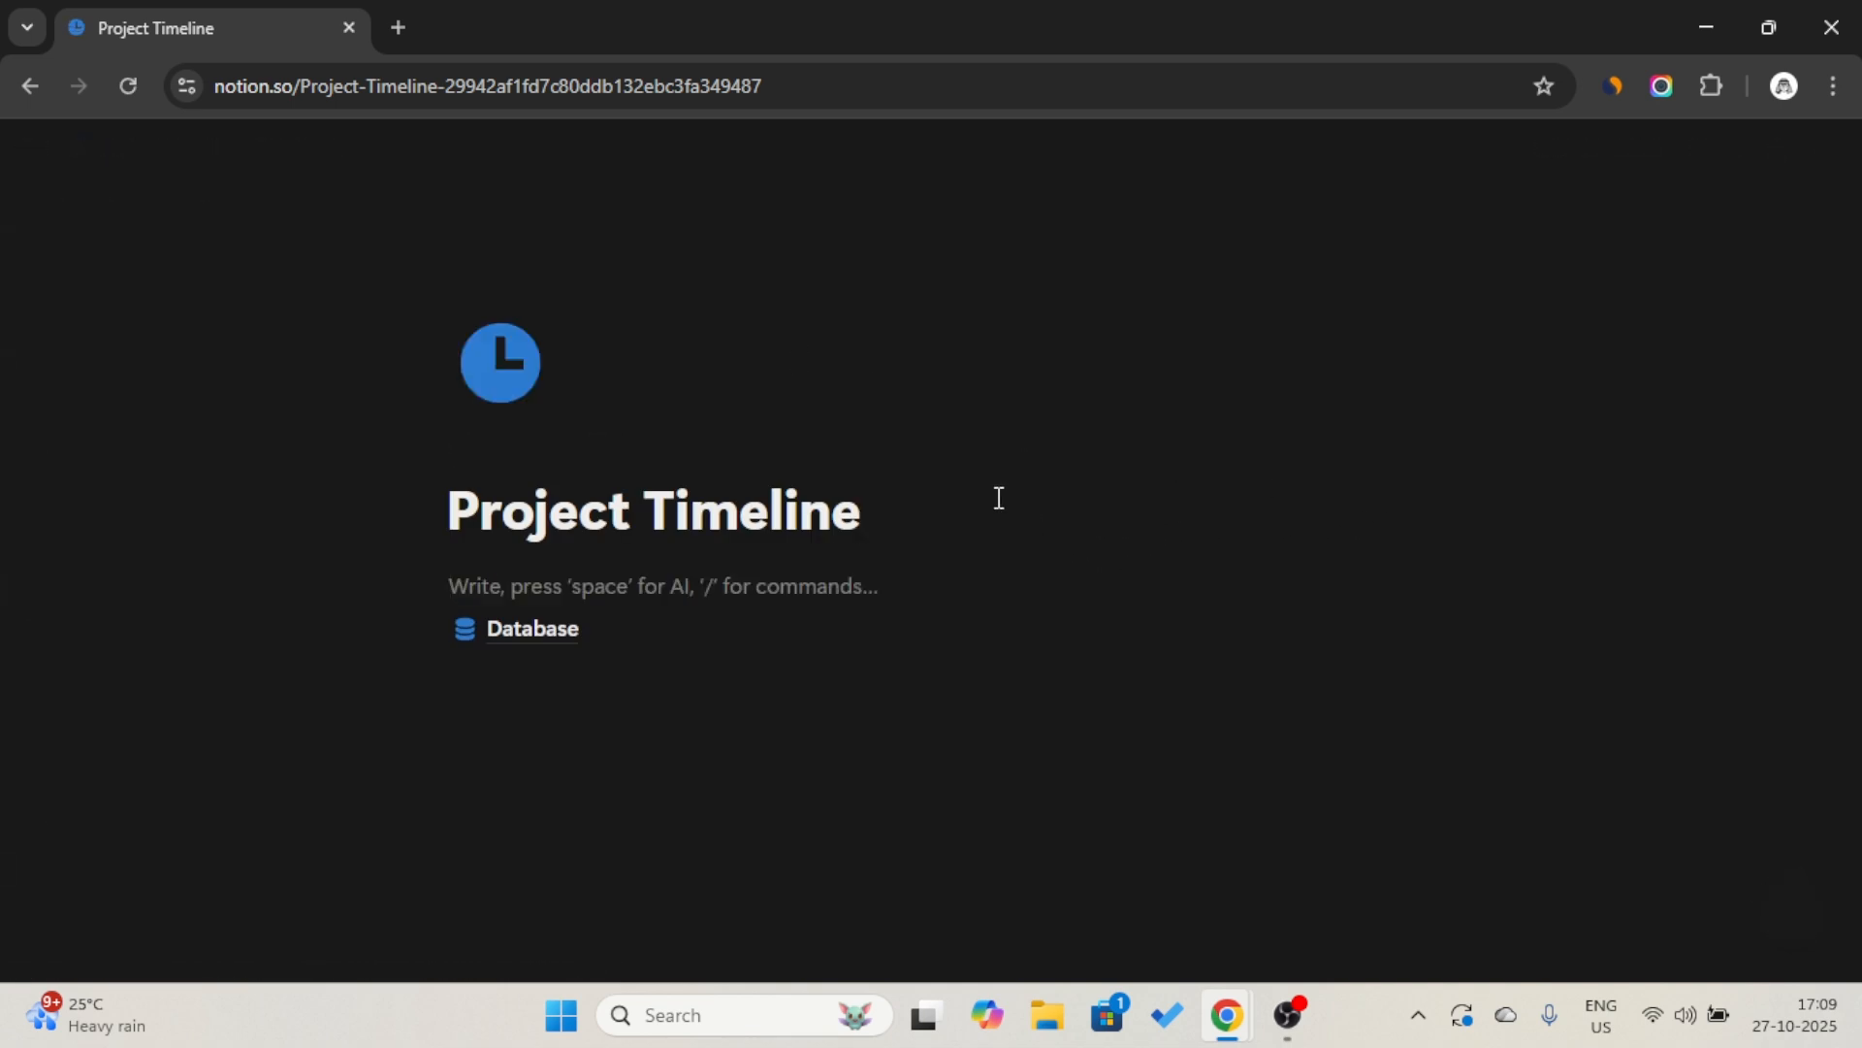
type("/")
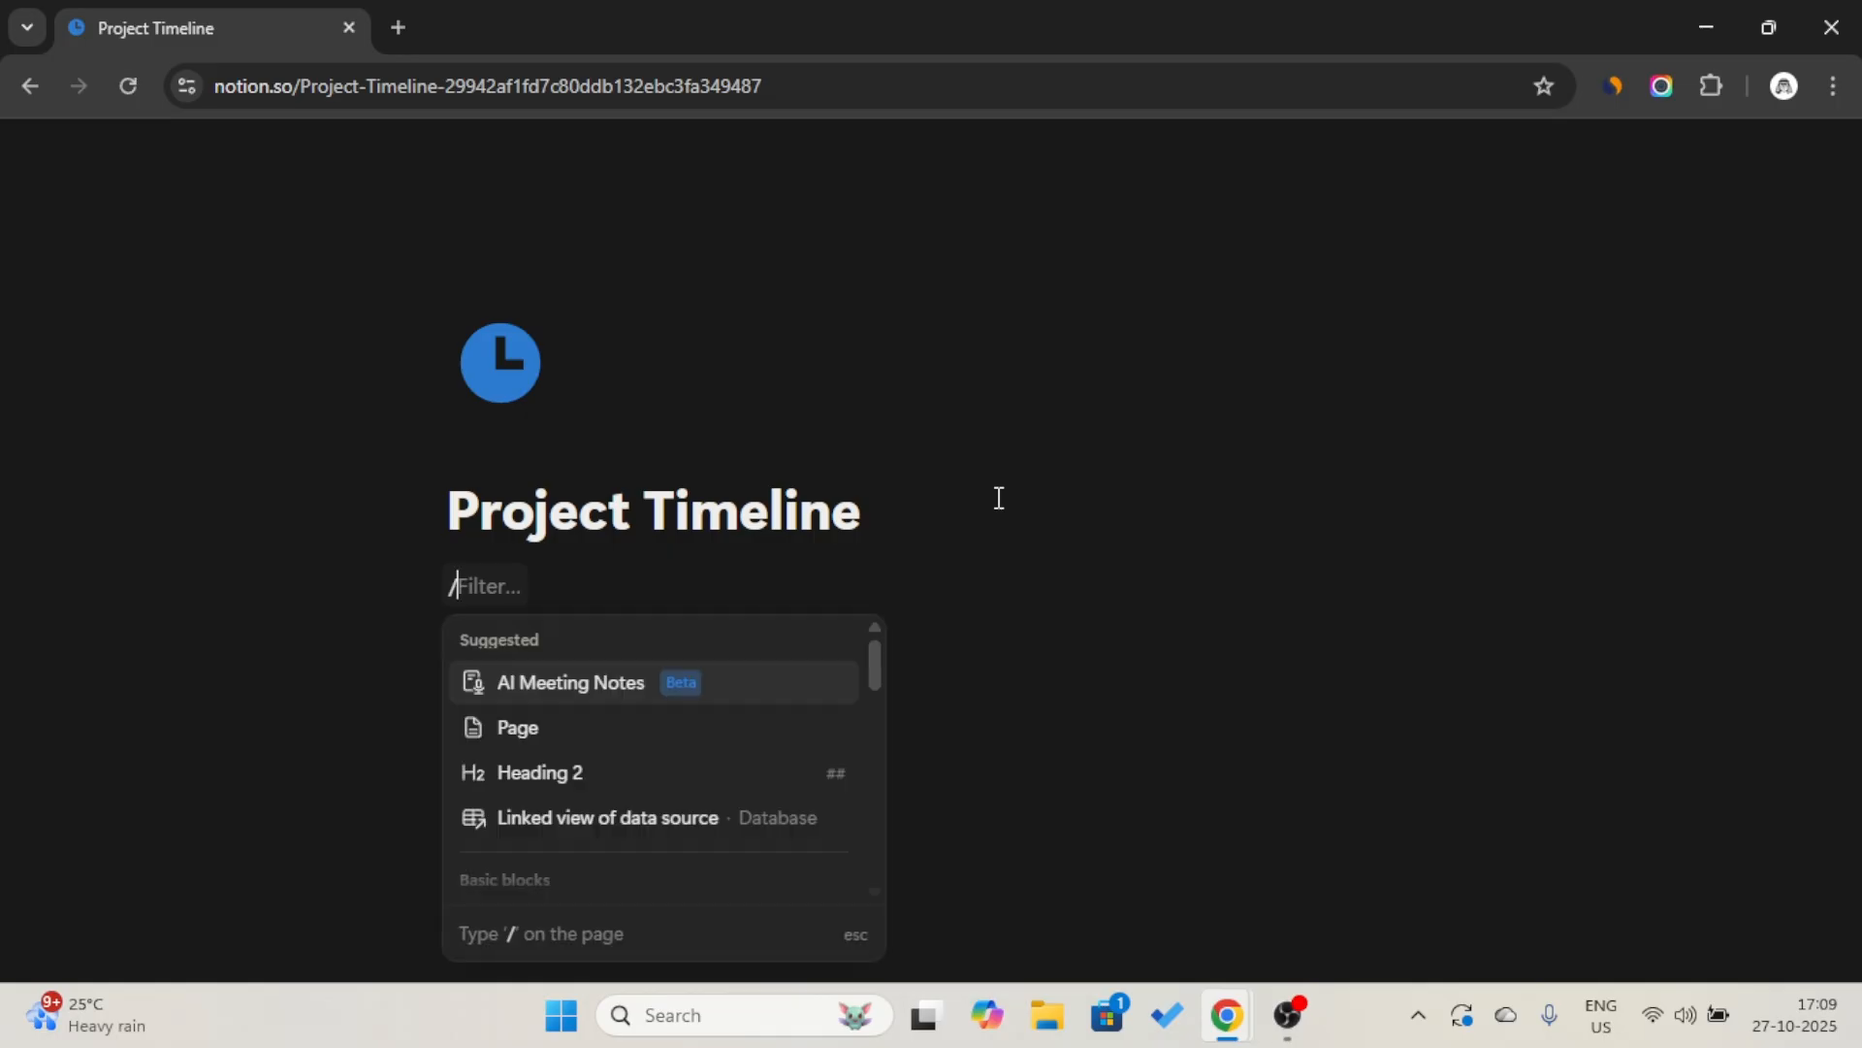
type("h2")
key("Return")
key("Caps_Lock")
type("B")
key("Caps_Lock")
type("asic")
key("Caps_Lock")
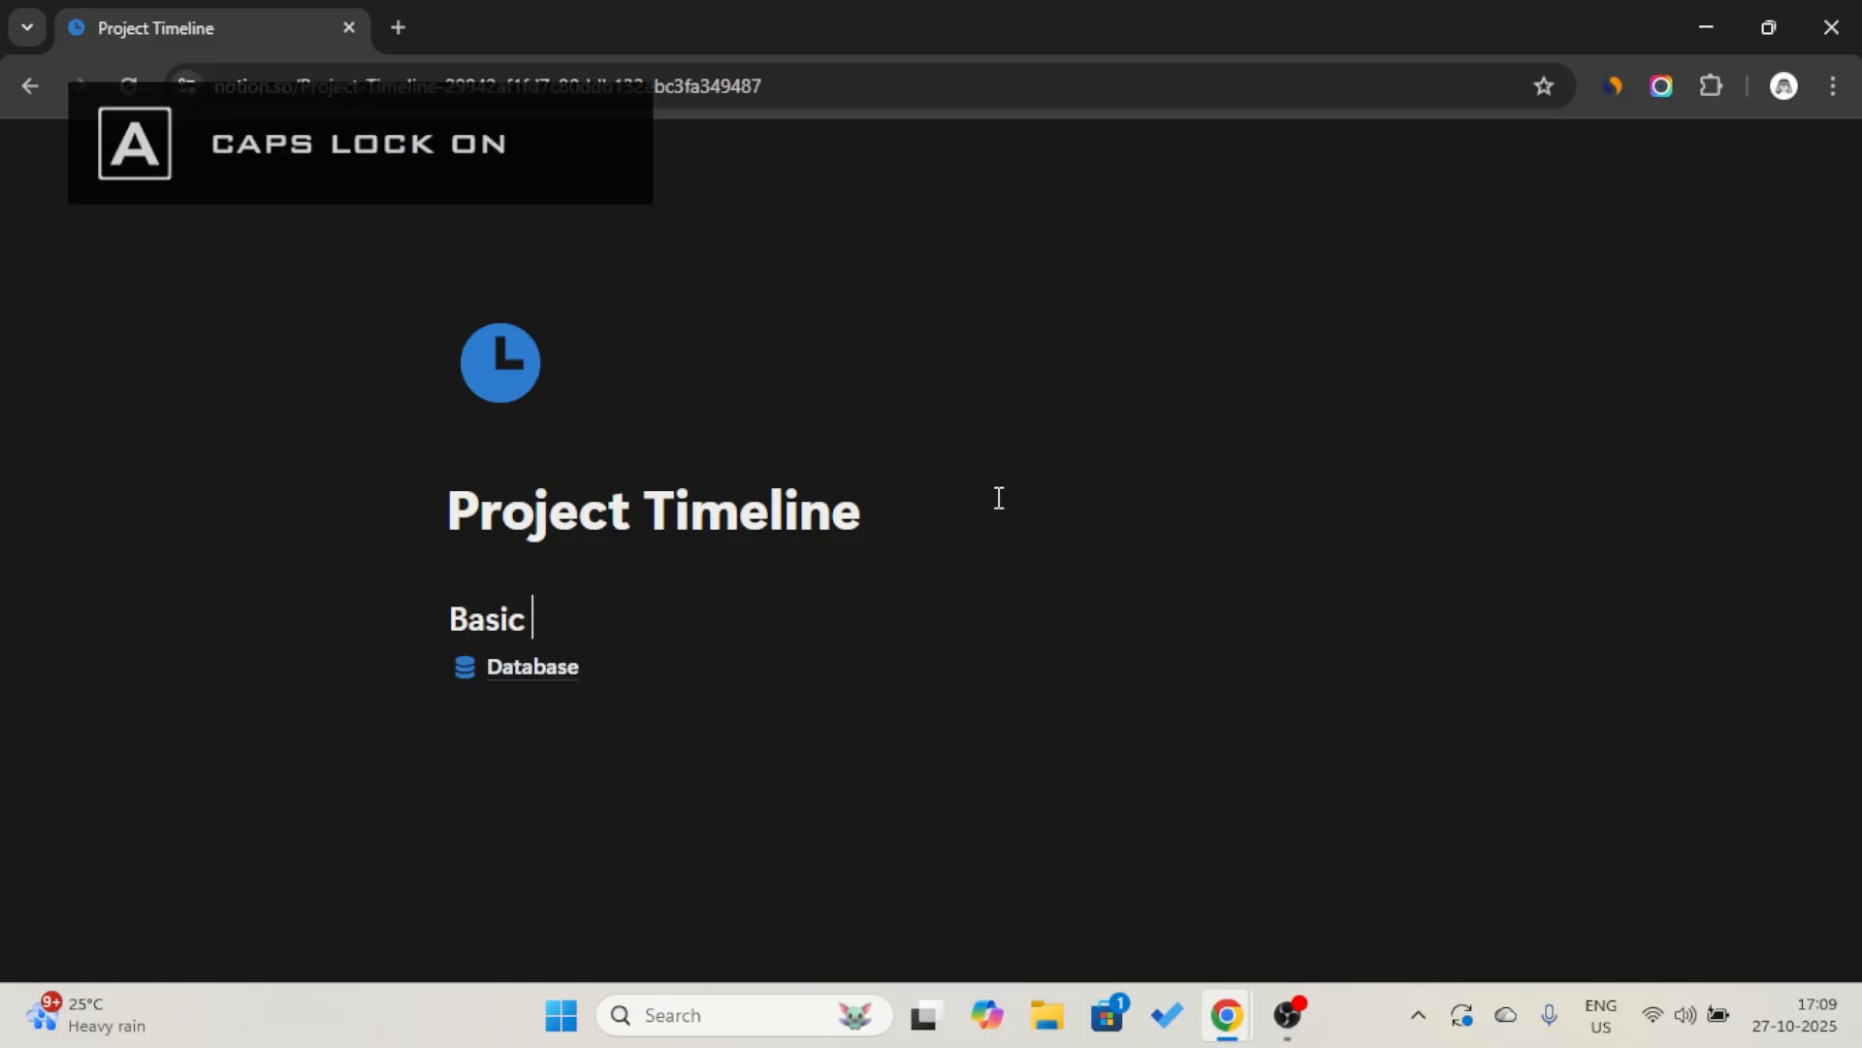
type("V")
key("Caps_Lock")
type("iew")
Give the Basic View heading a blue background and insert a divider below it.
left_click(423, 617)
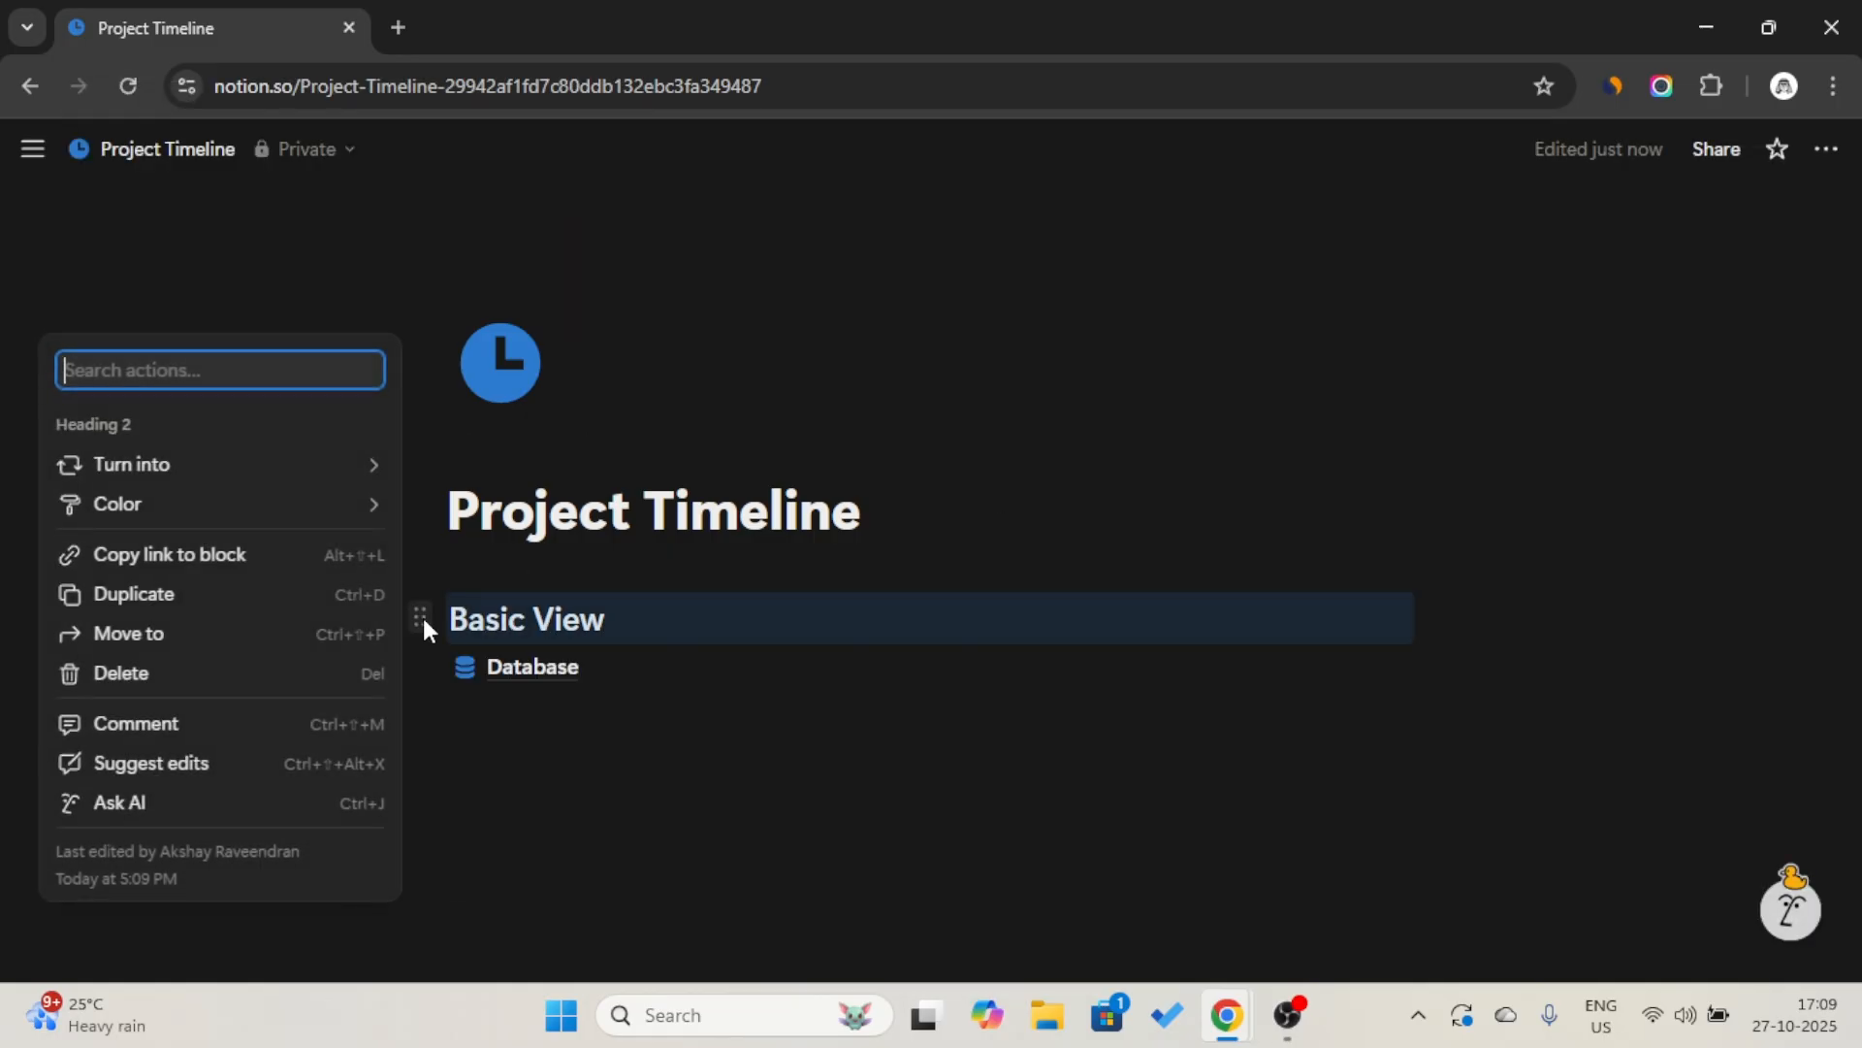
mouse_move(291, 507)
left_click(529, 286)
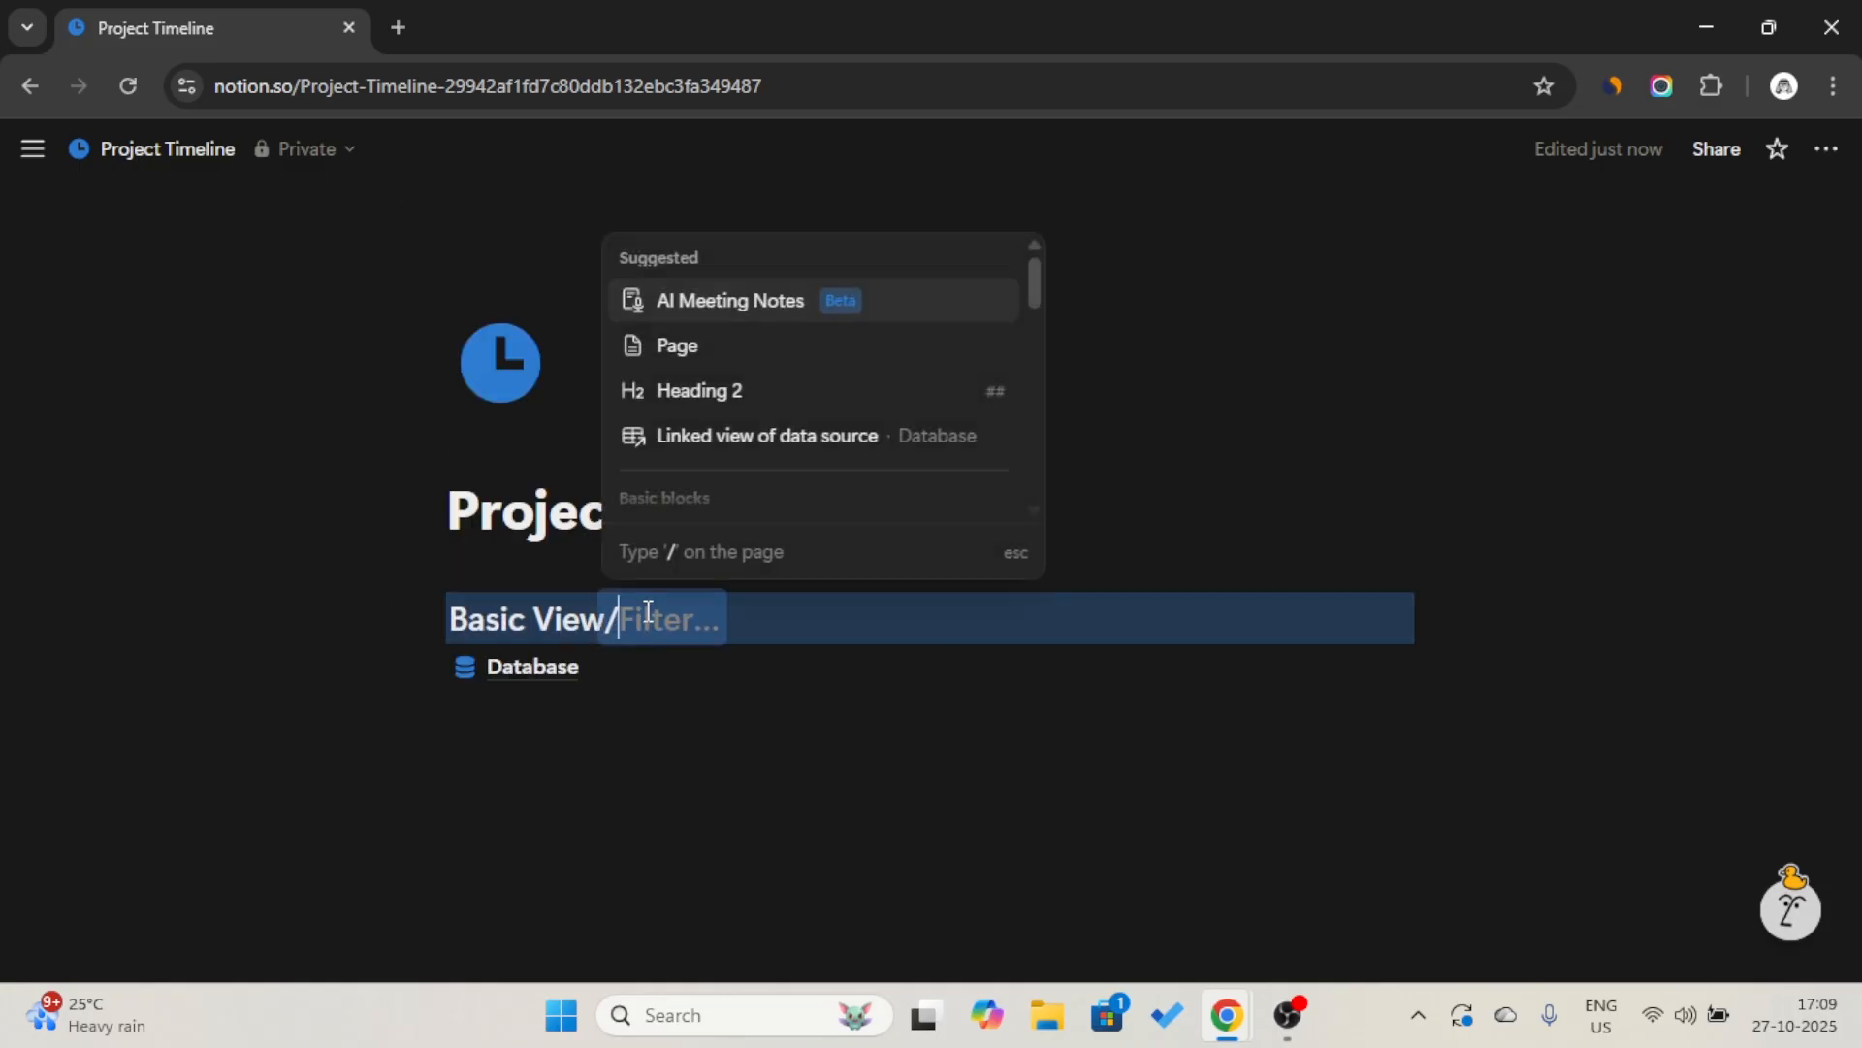
key("BackSpace")
key("Return")
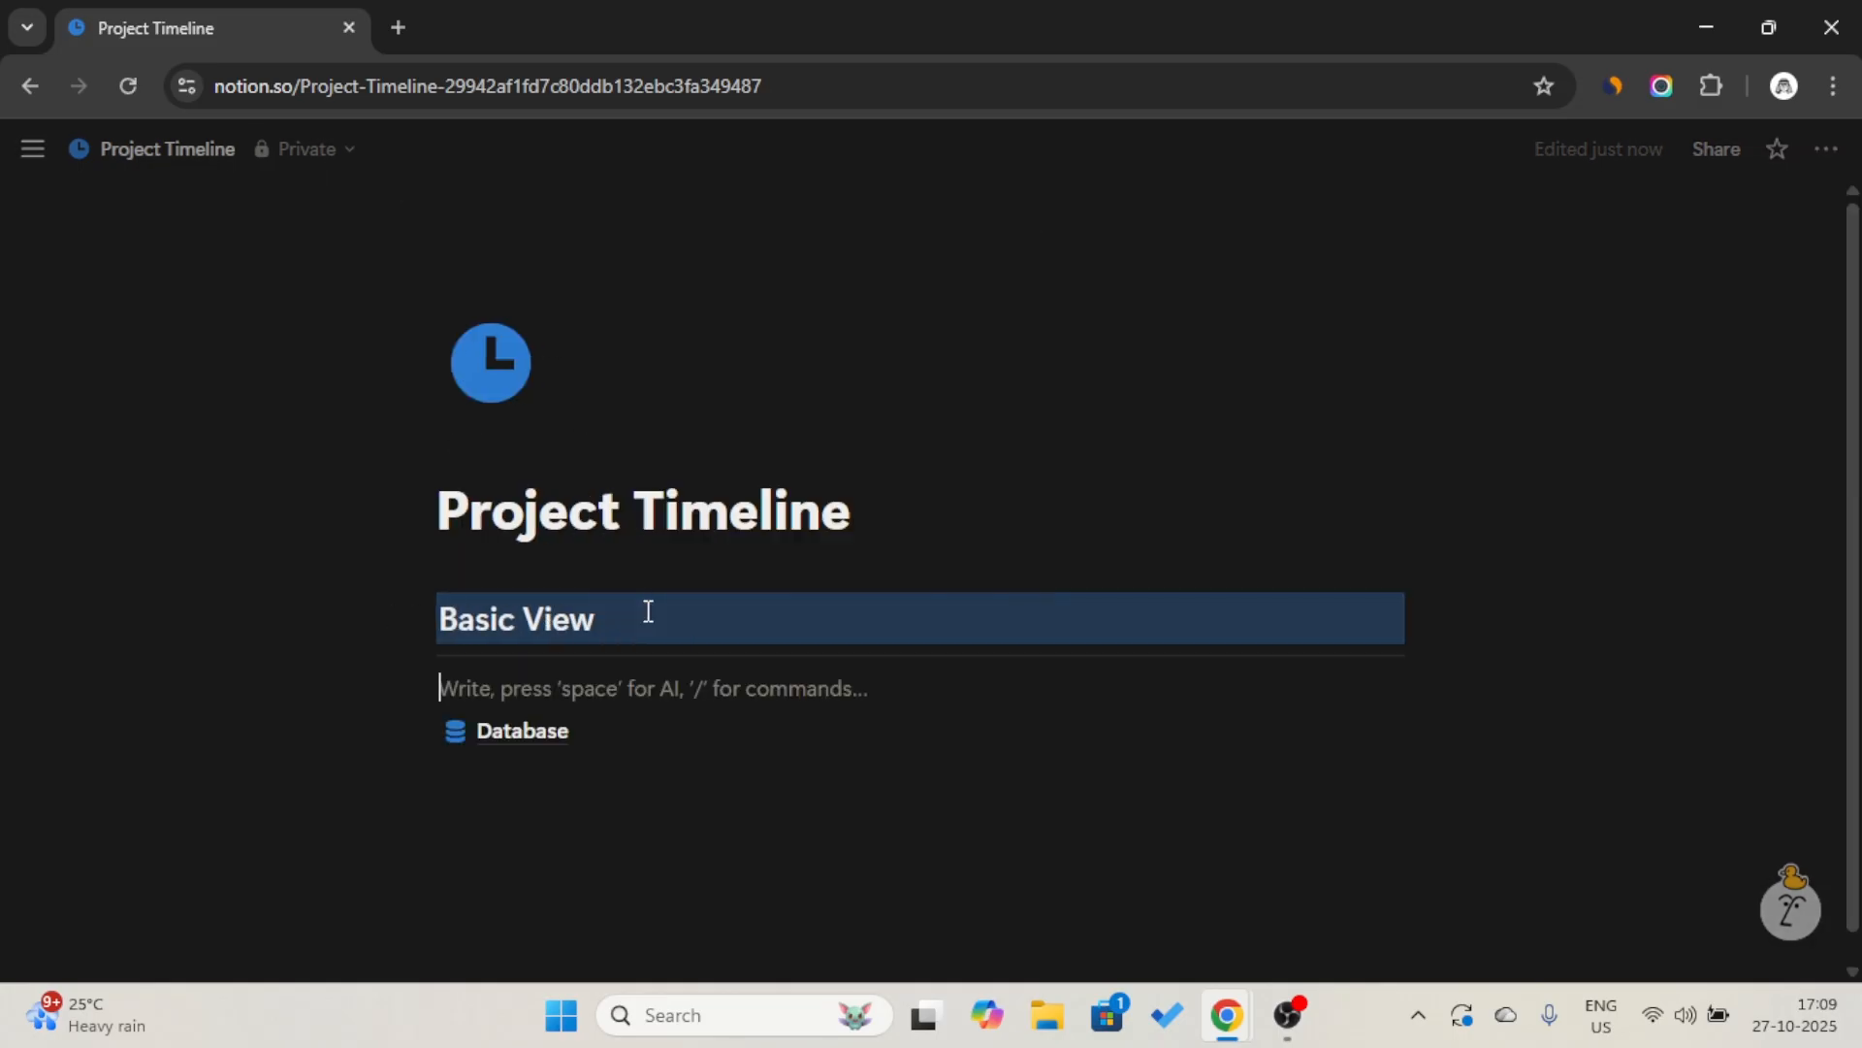
Switch the Project Timeline page to full width.
left_click(1827, 149)
left_click(1790, 573)
left_click(1036, 514)
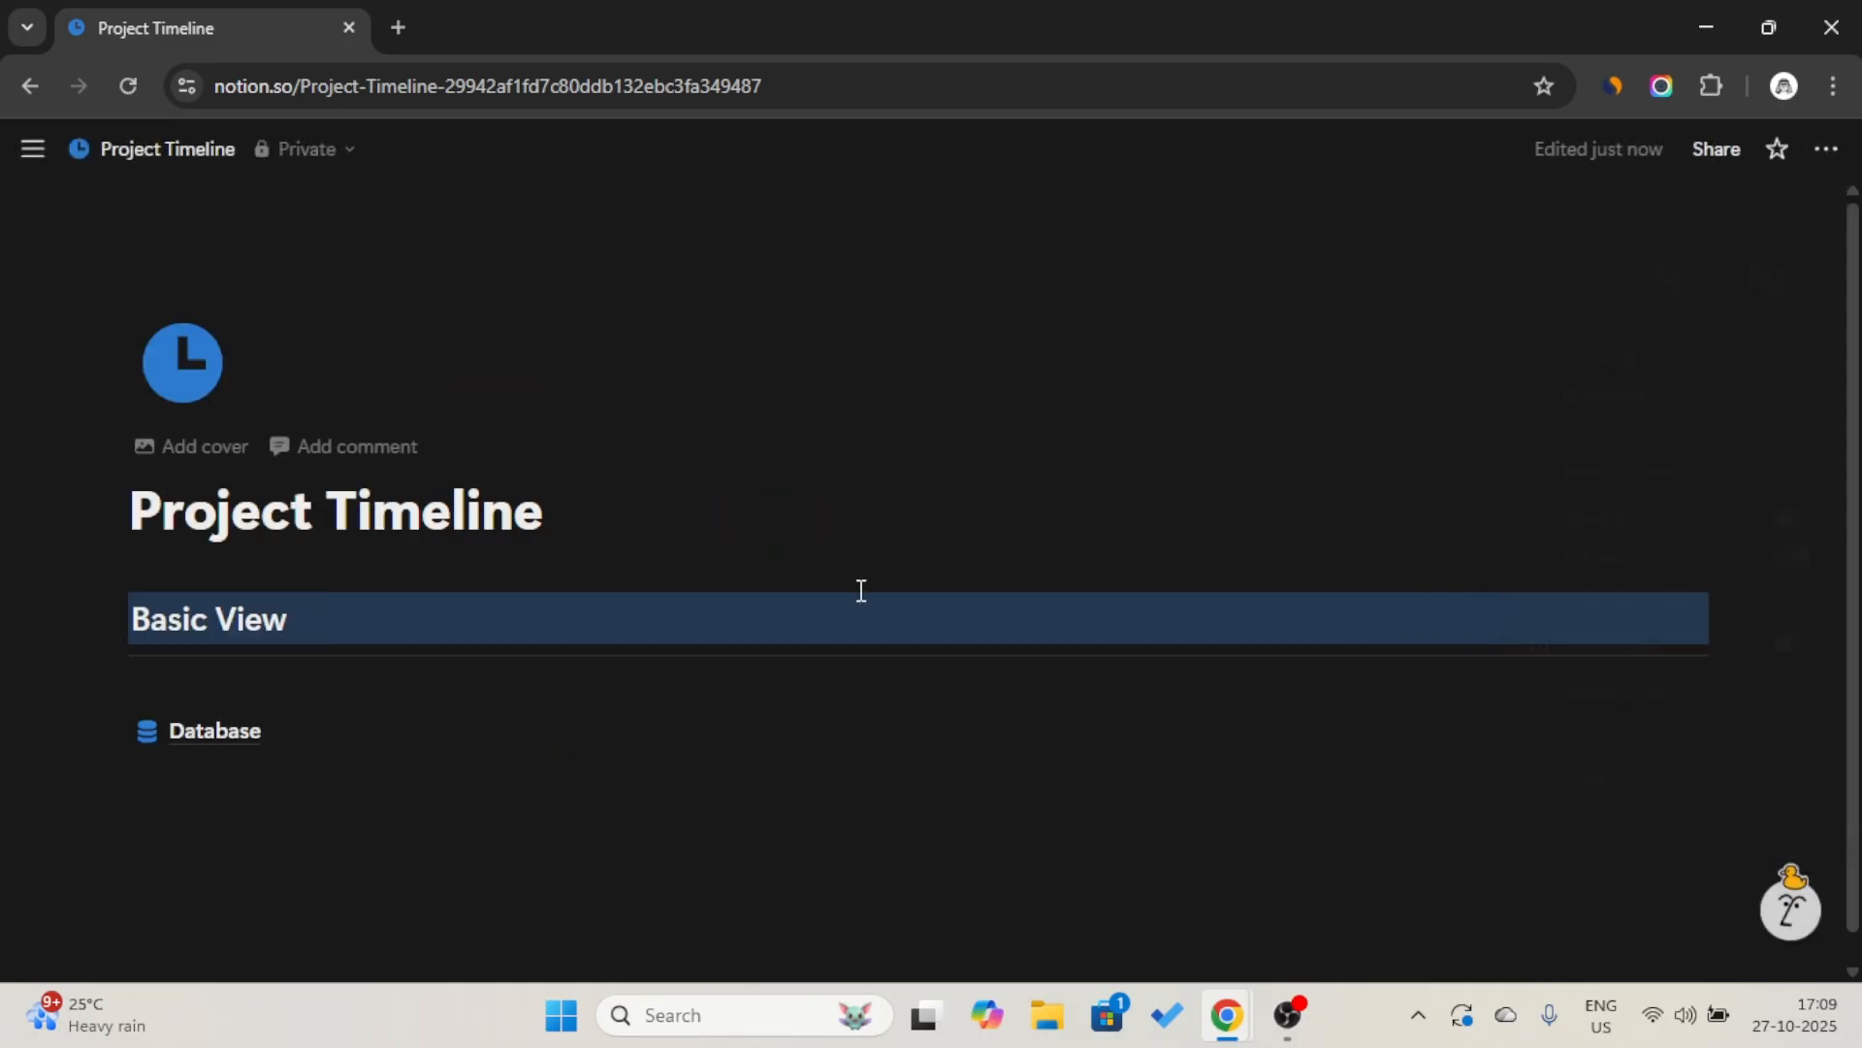
Add a toggle list named "Backend" below the divider, move the Database page inside it and collapse the toggle.
left_click(678, 679)
key("Return")
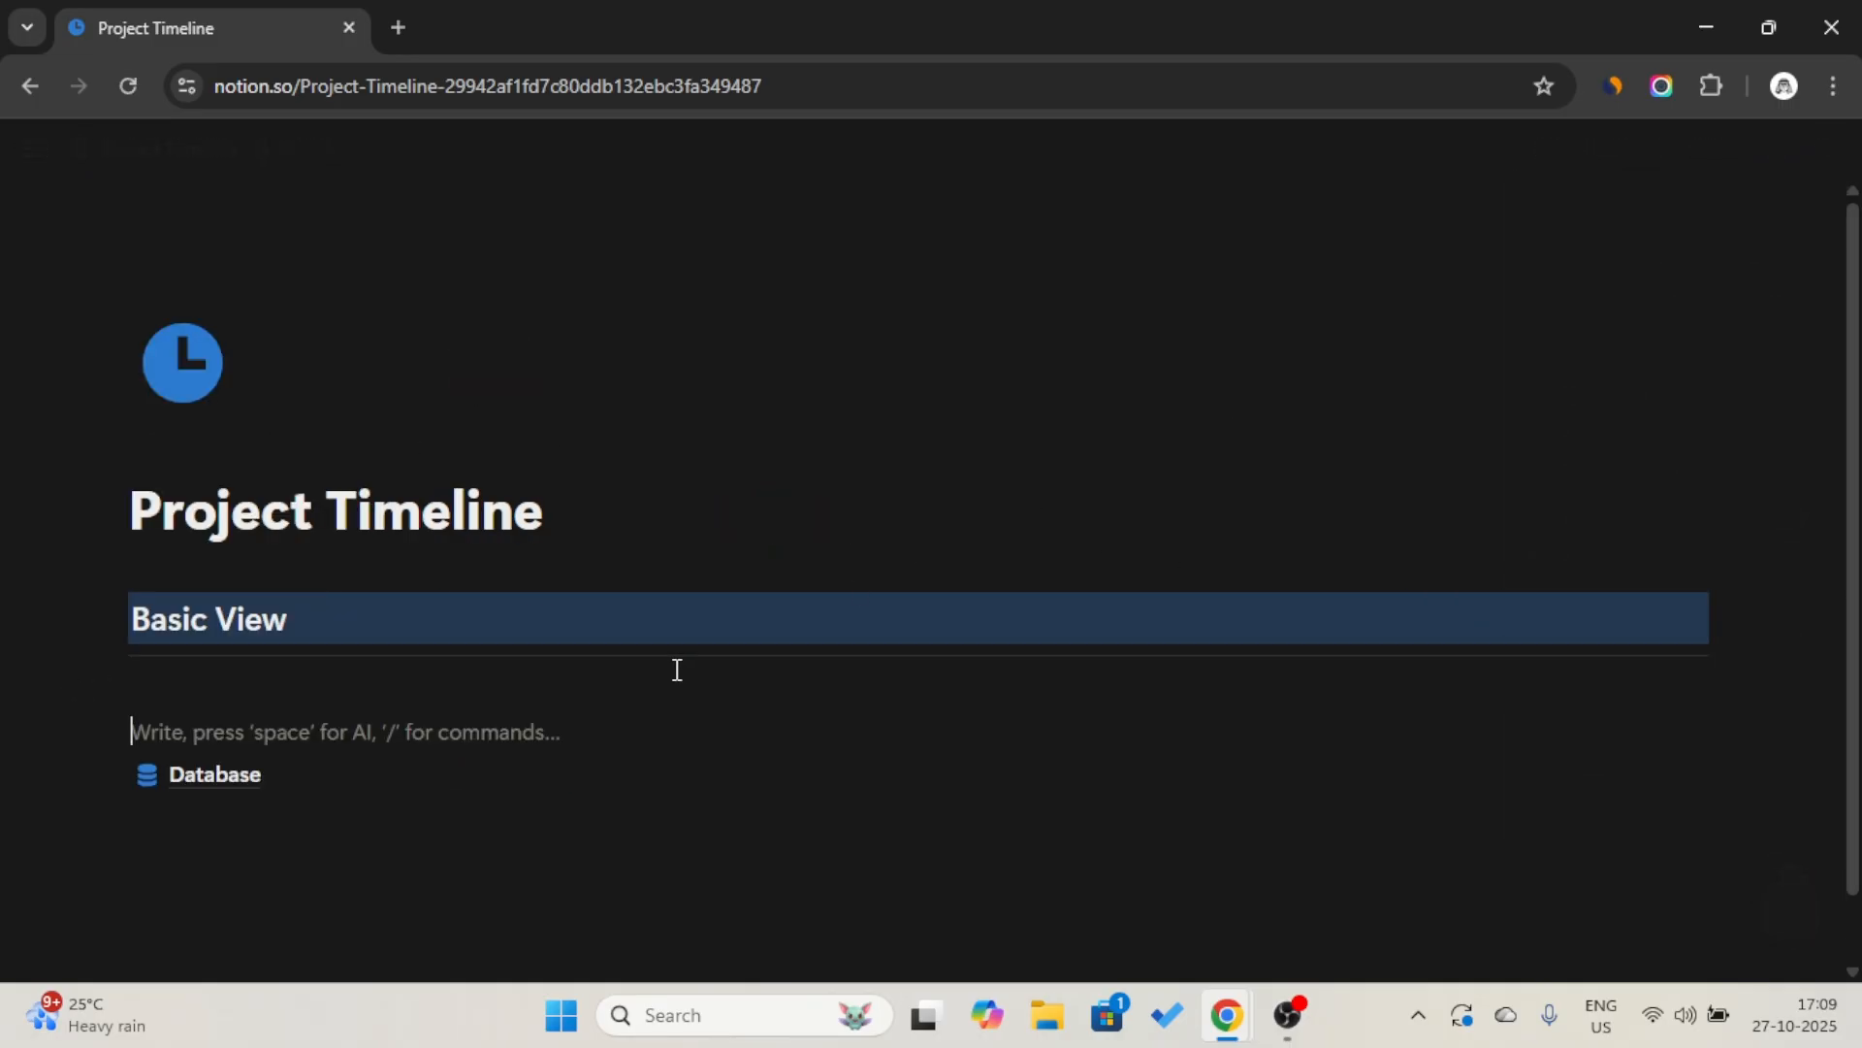
type(">")
key("Caps_Lock")
type("B")
key("Caps_Lock")
type("ackend")
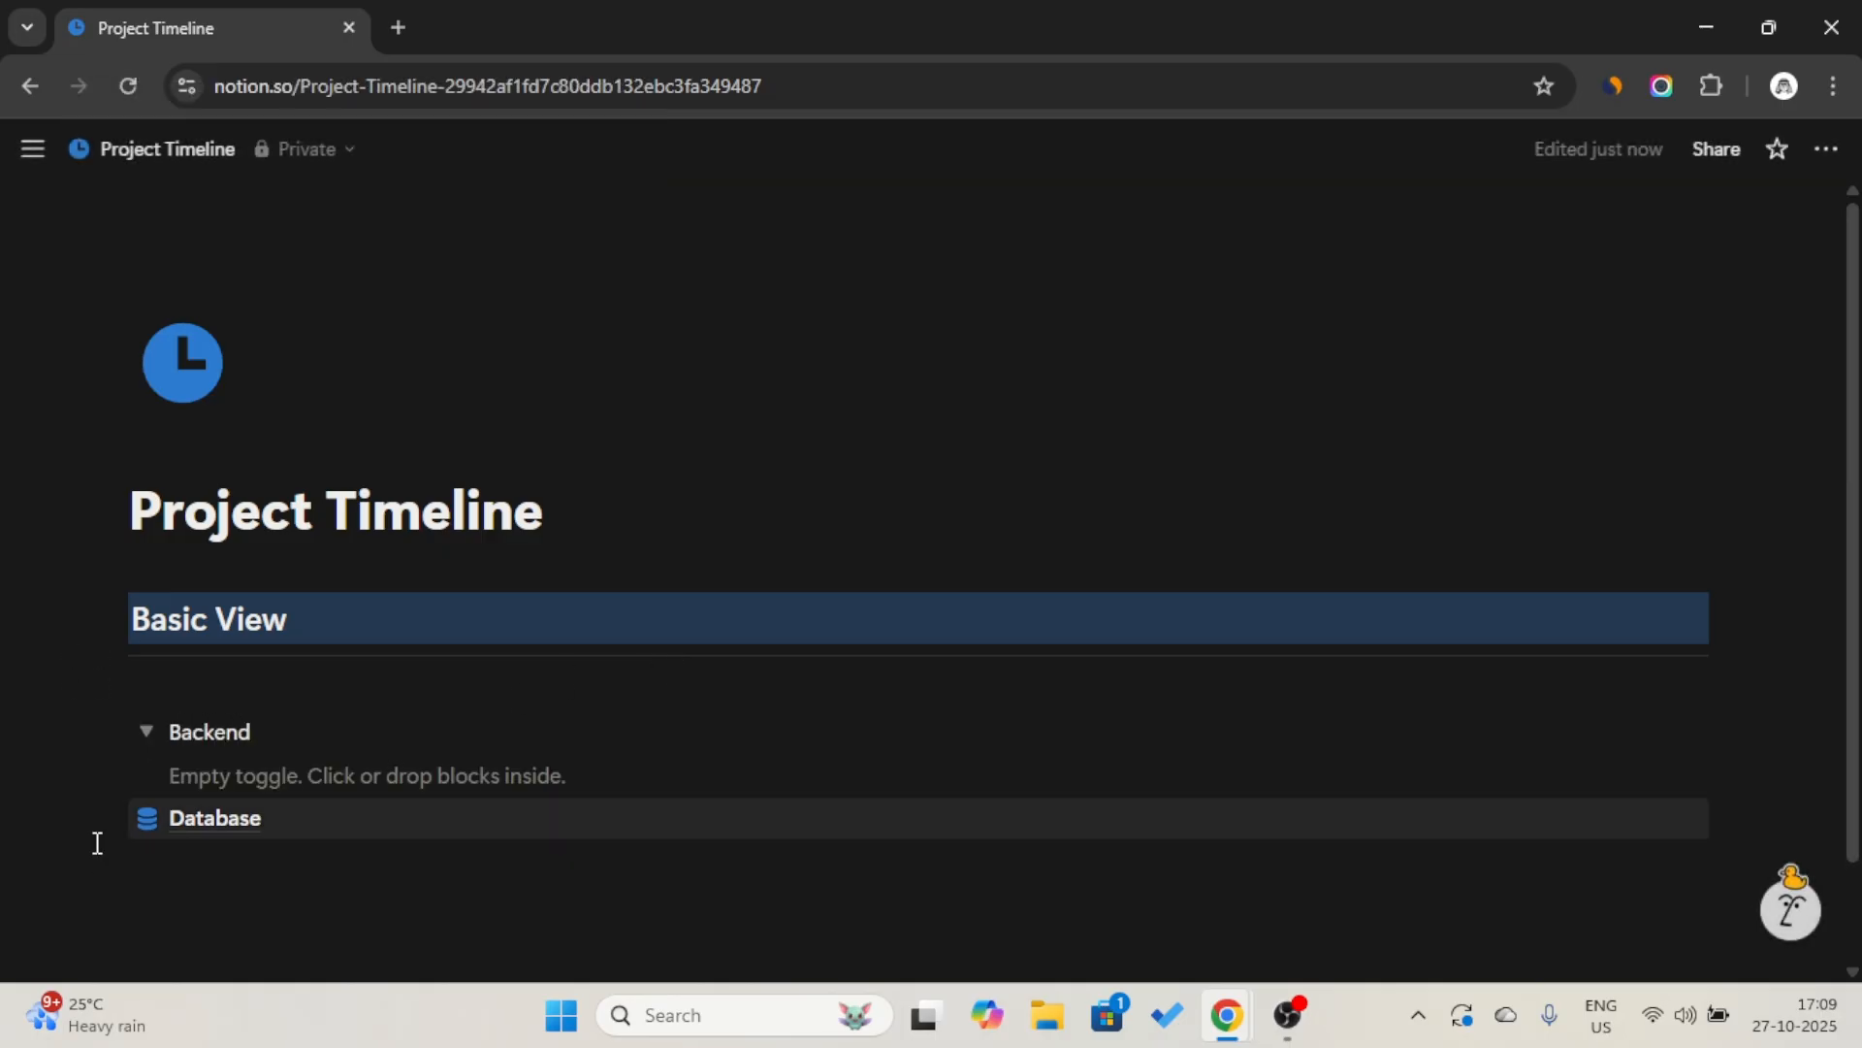
left_click_drag(114, 818, 178, 782)
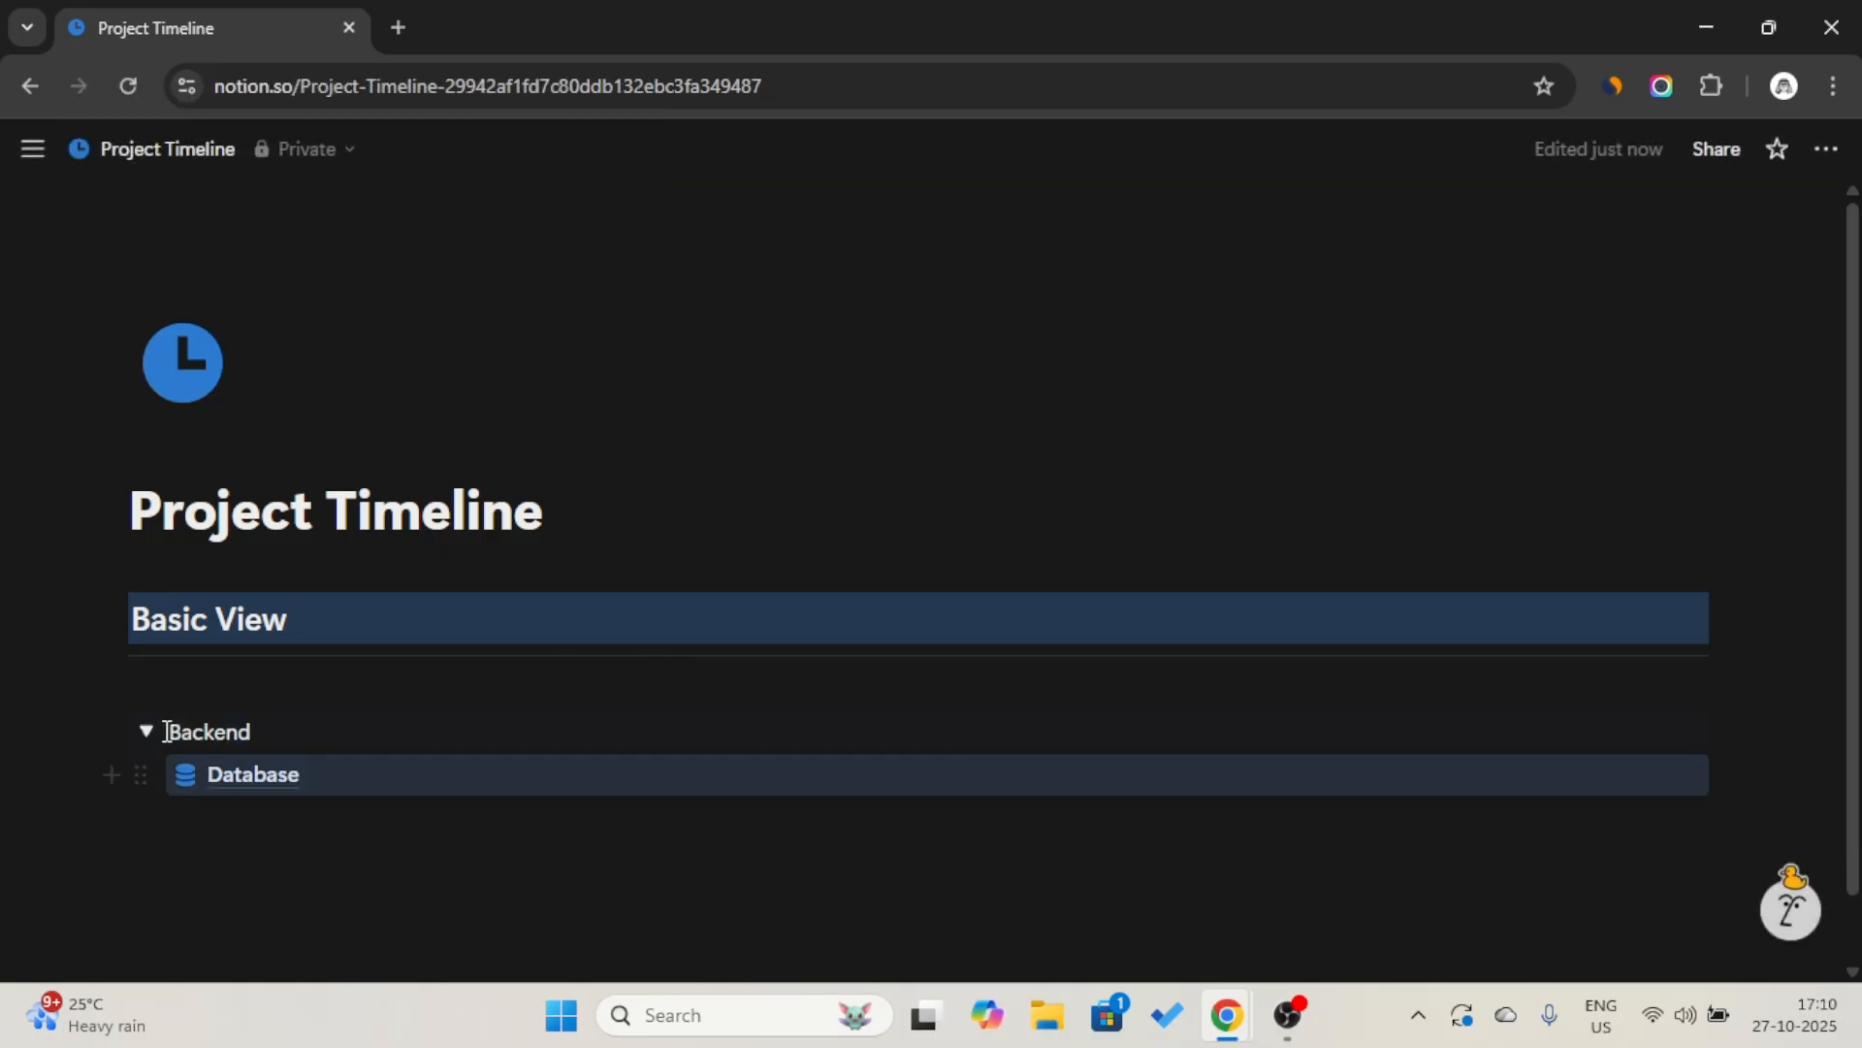
left_click(146, 732)
Add two more blank lines between the divider and the Backend toggle.
left_click(183, 671)
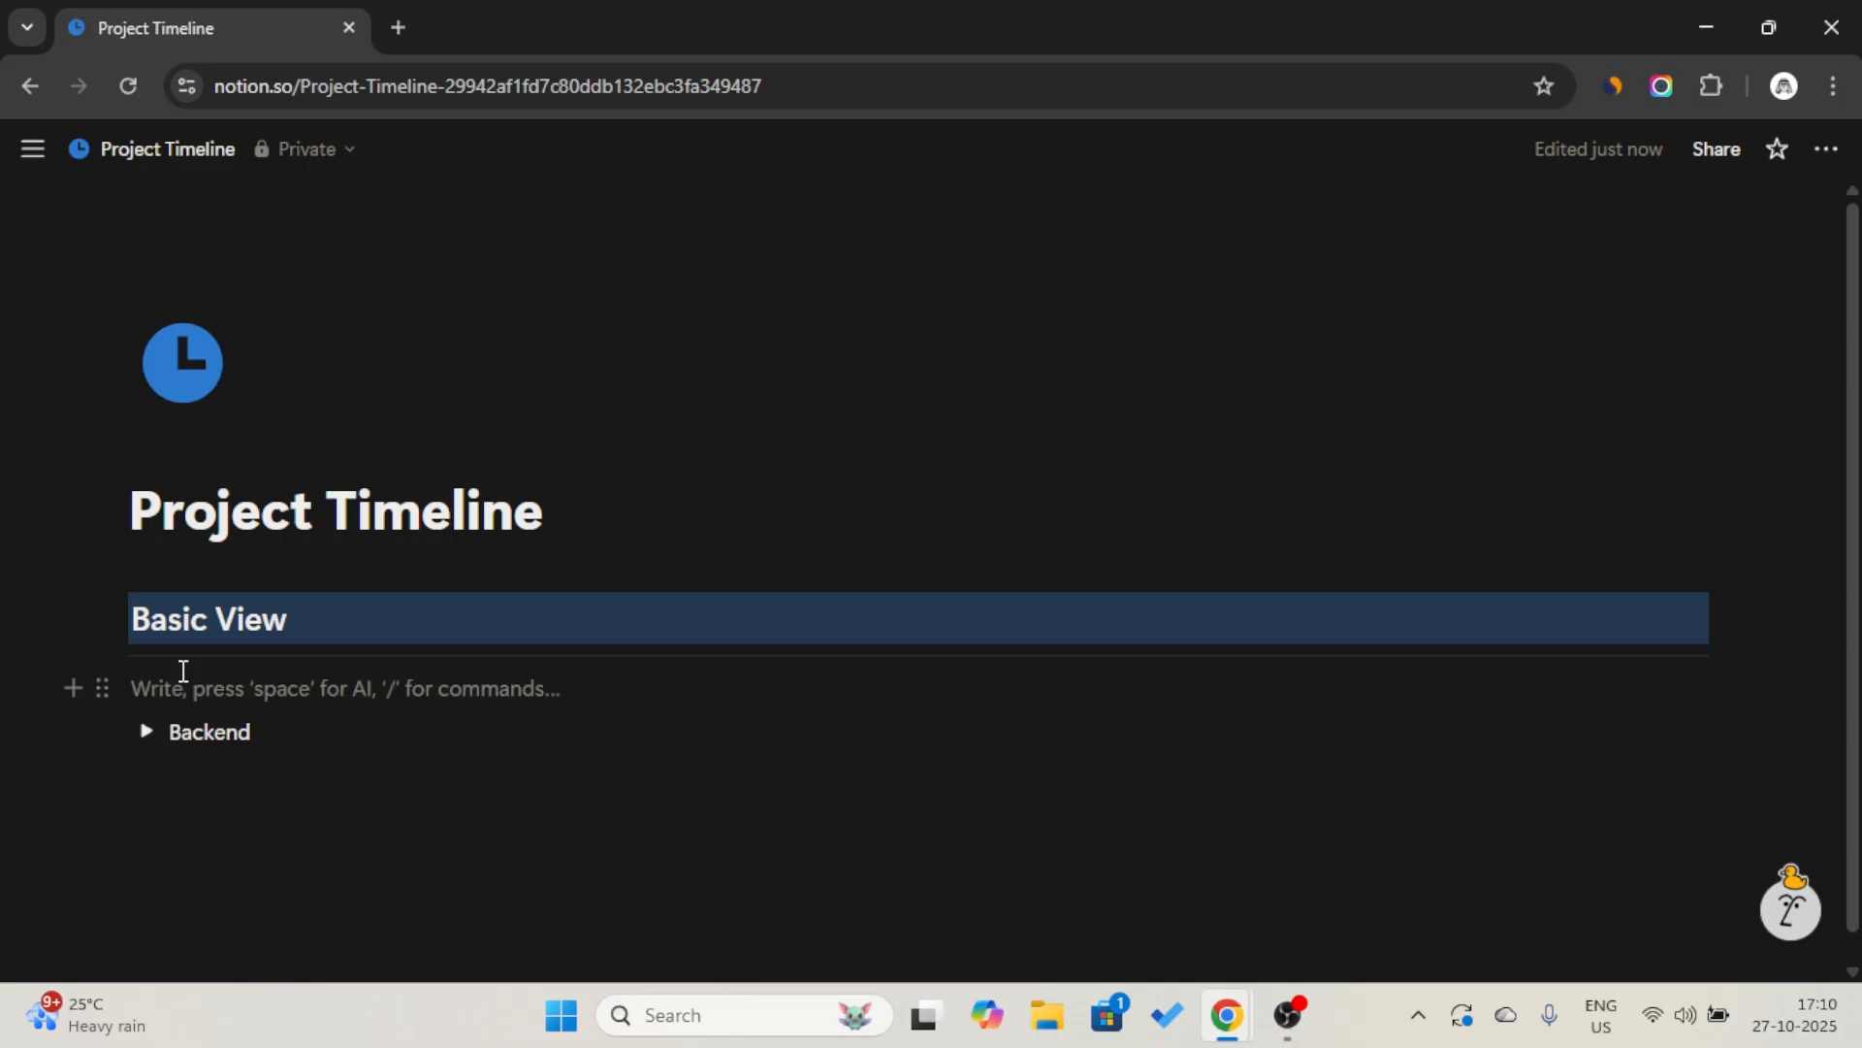
key("Return")
key("Return")
Insert a linked view of the existing Project data source on the first blank line below the divider.
left_click(184, 671)
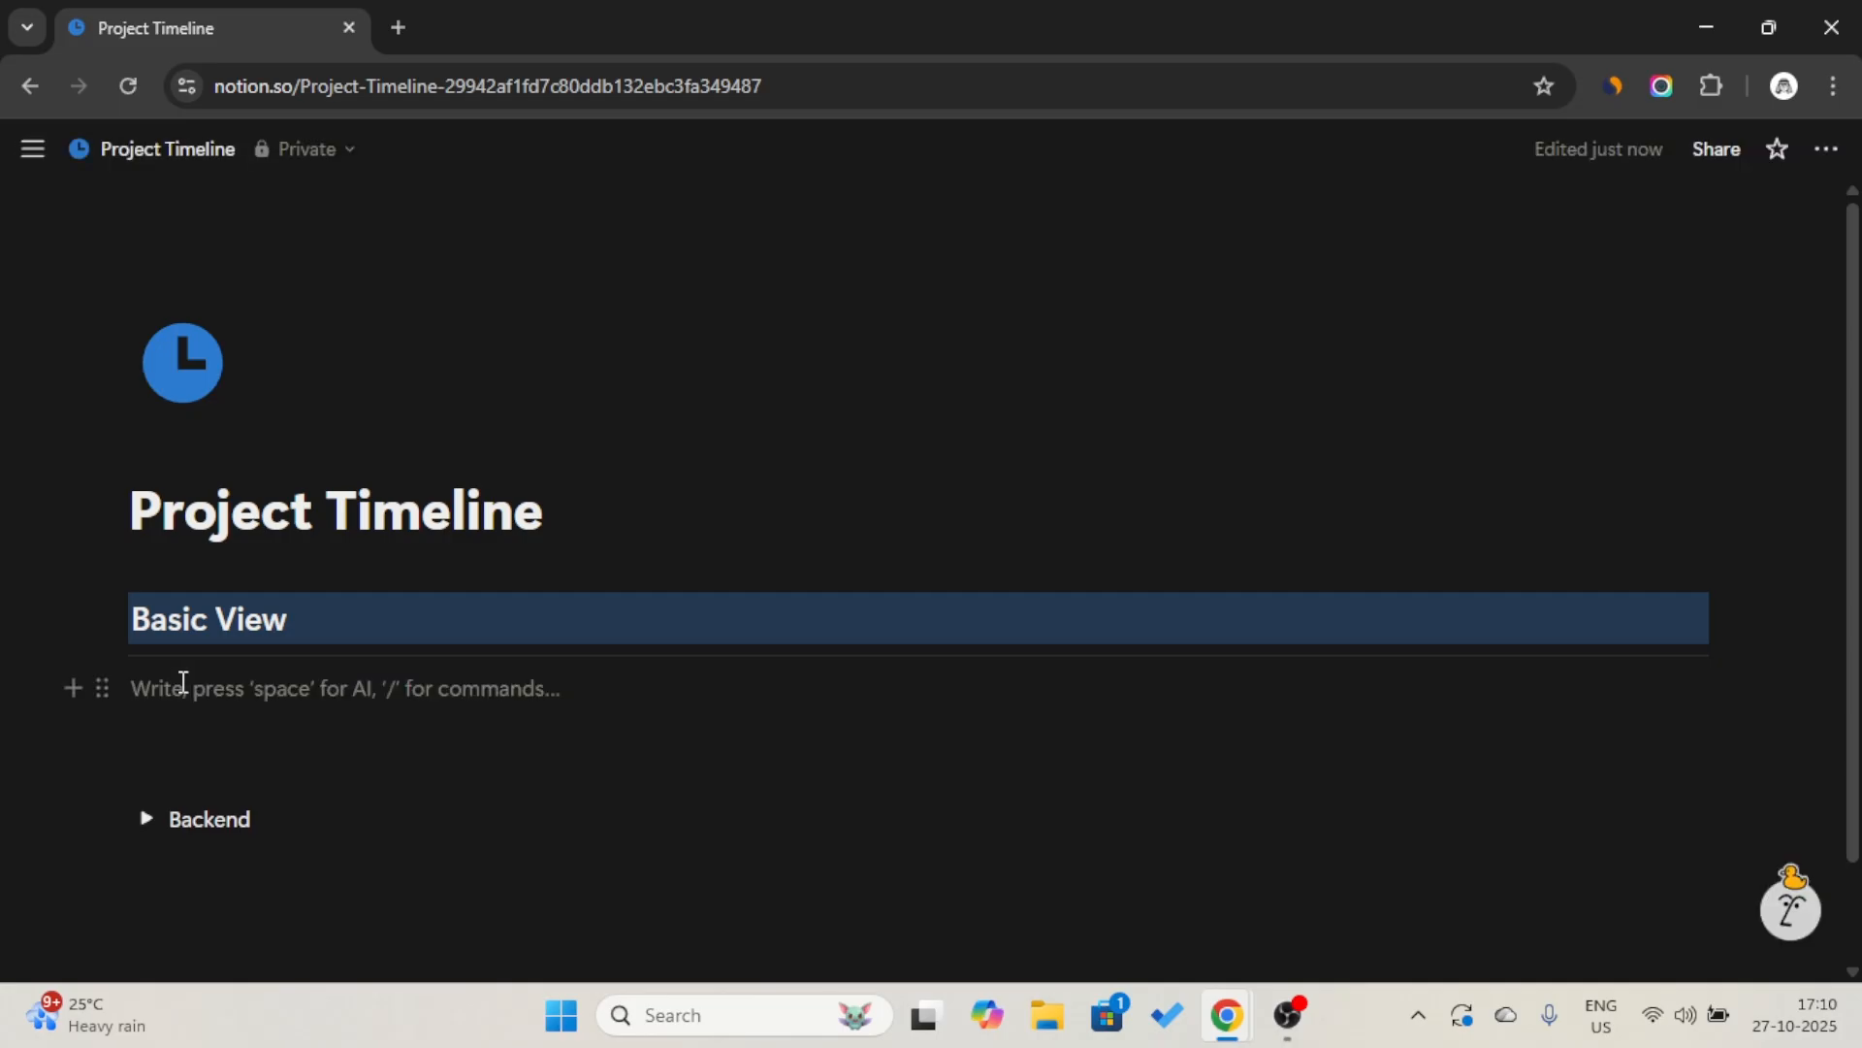
type("/l")
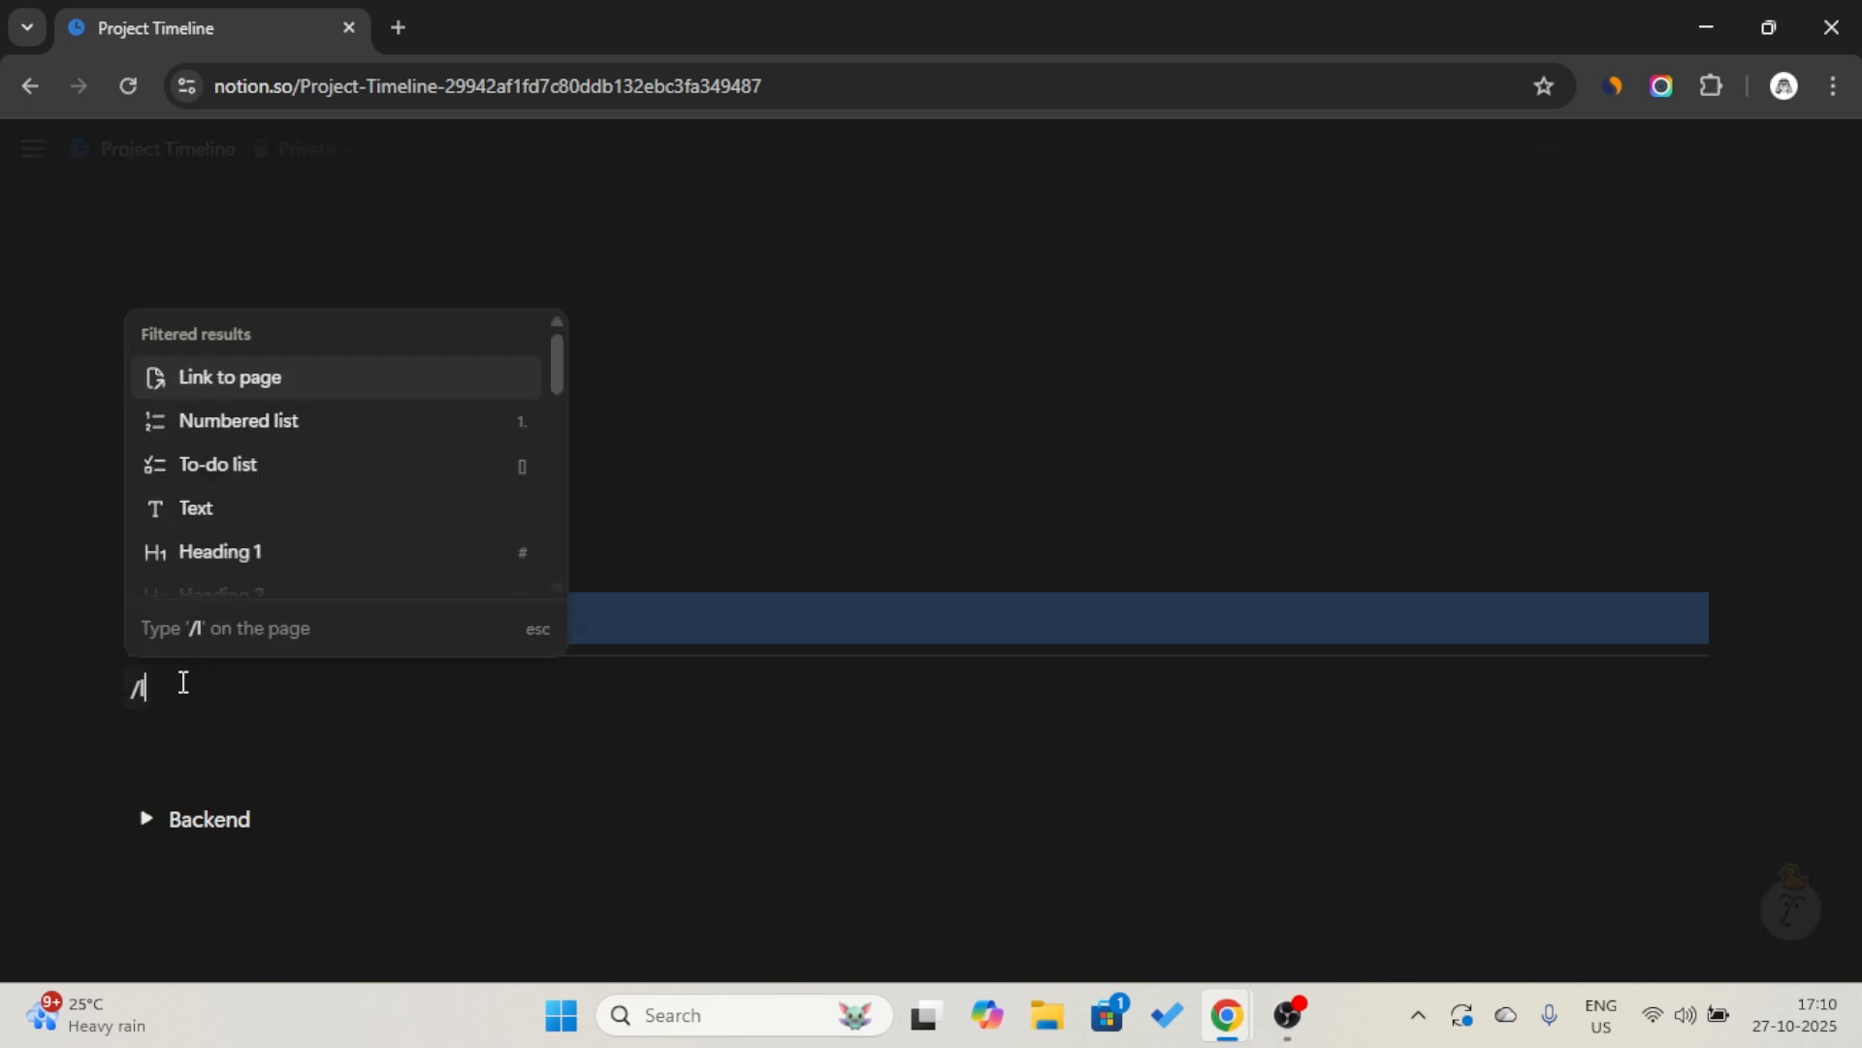
type("inked")
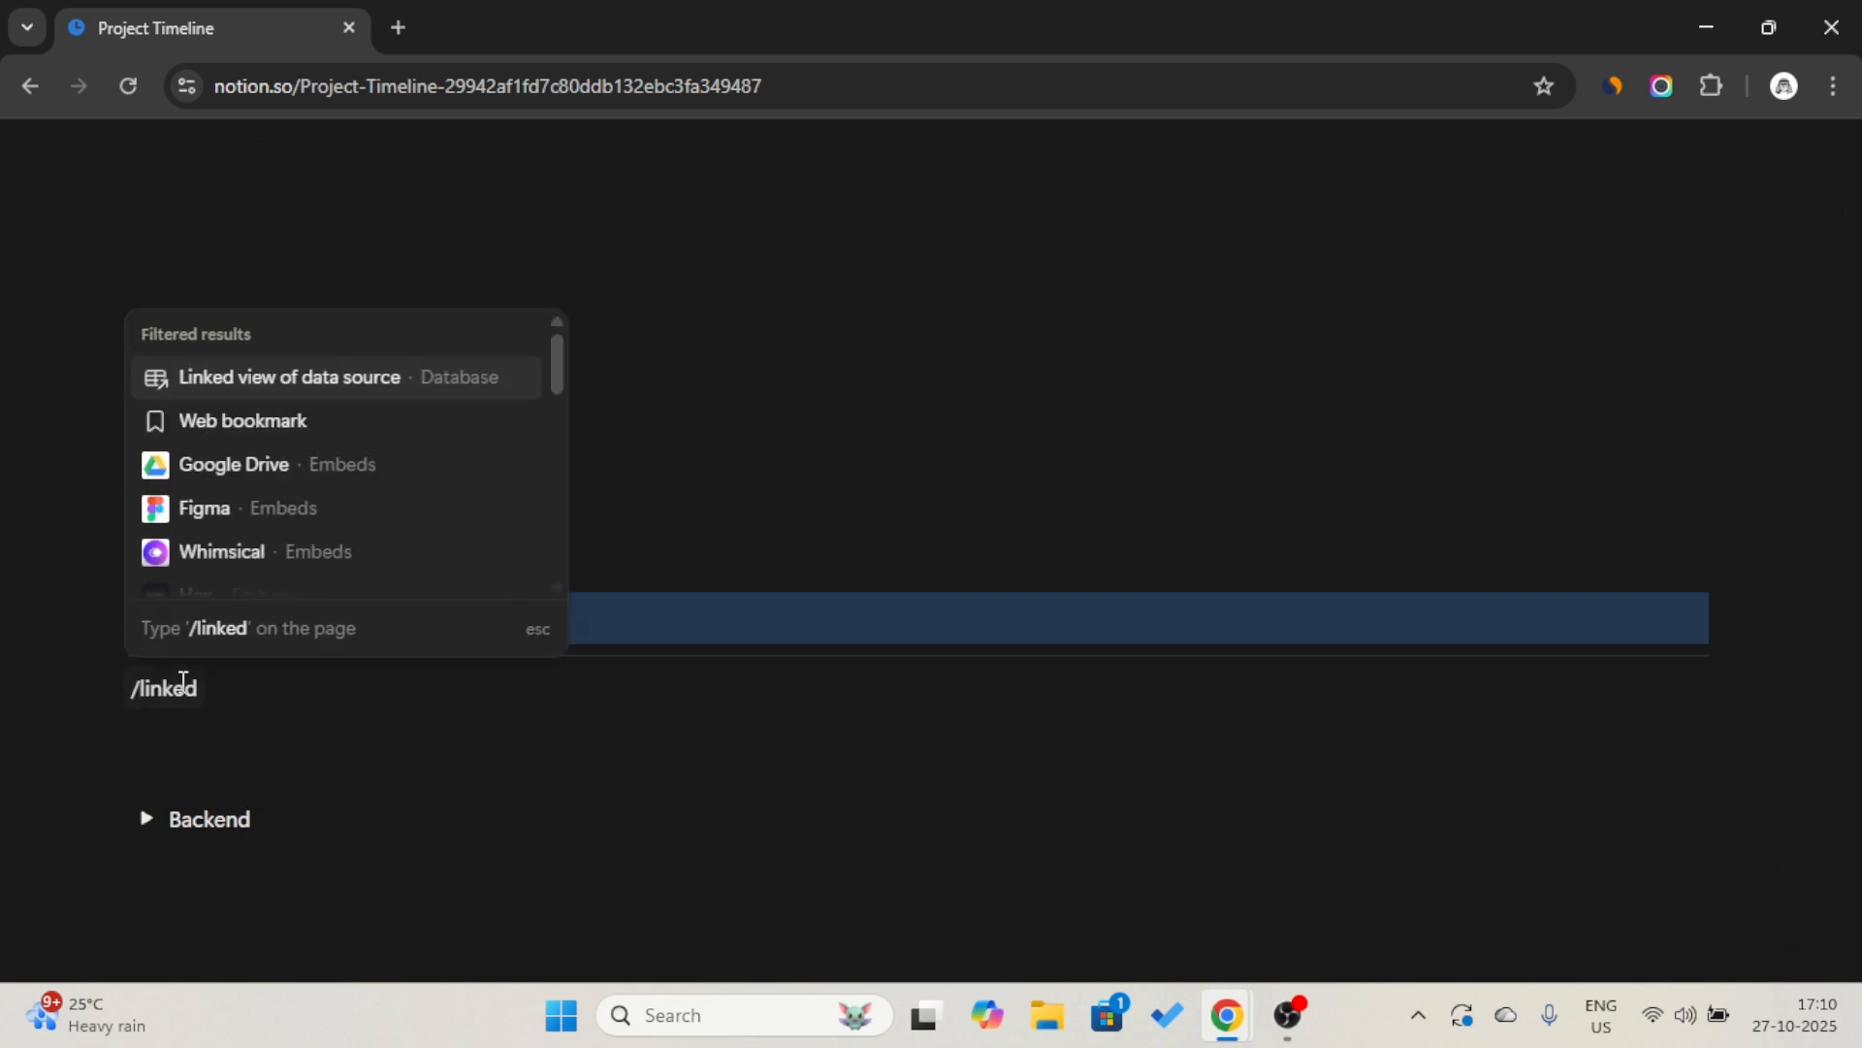
key("Return")
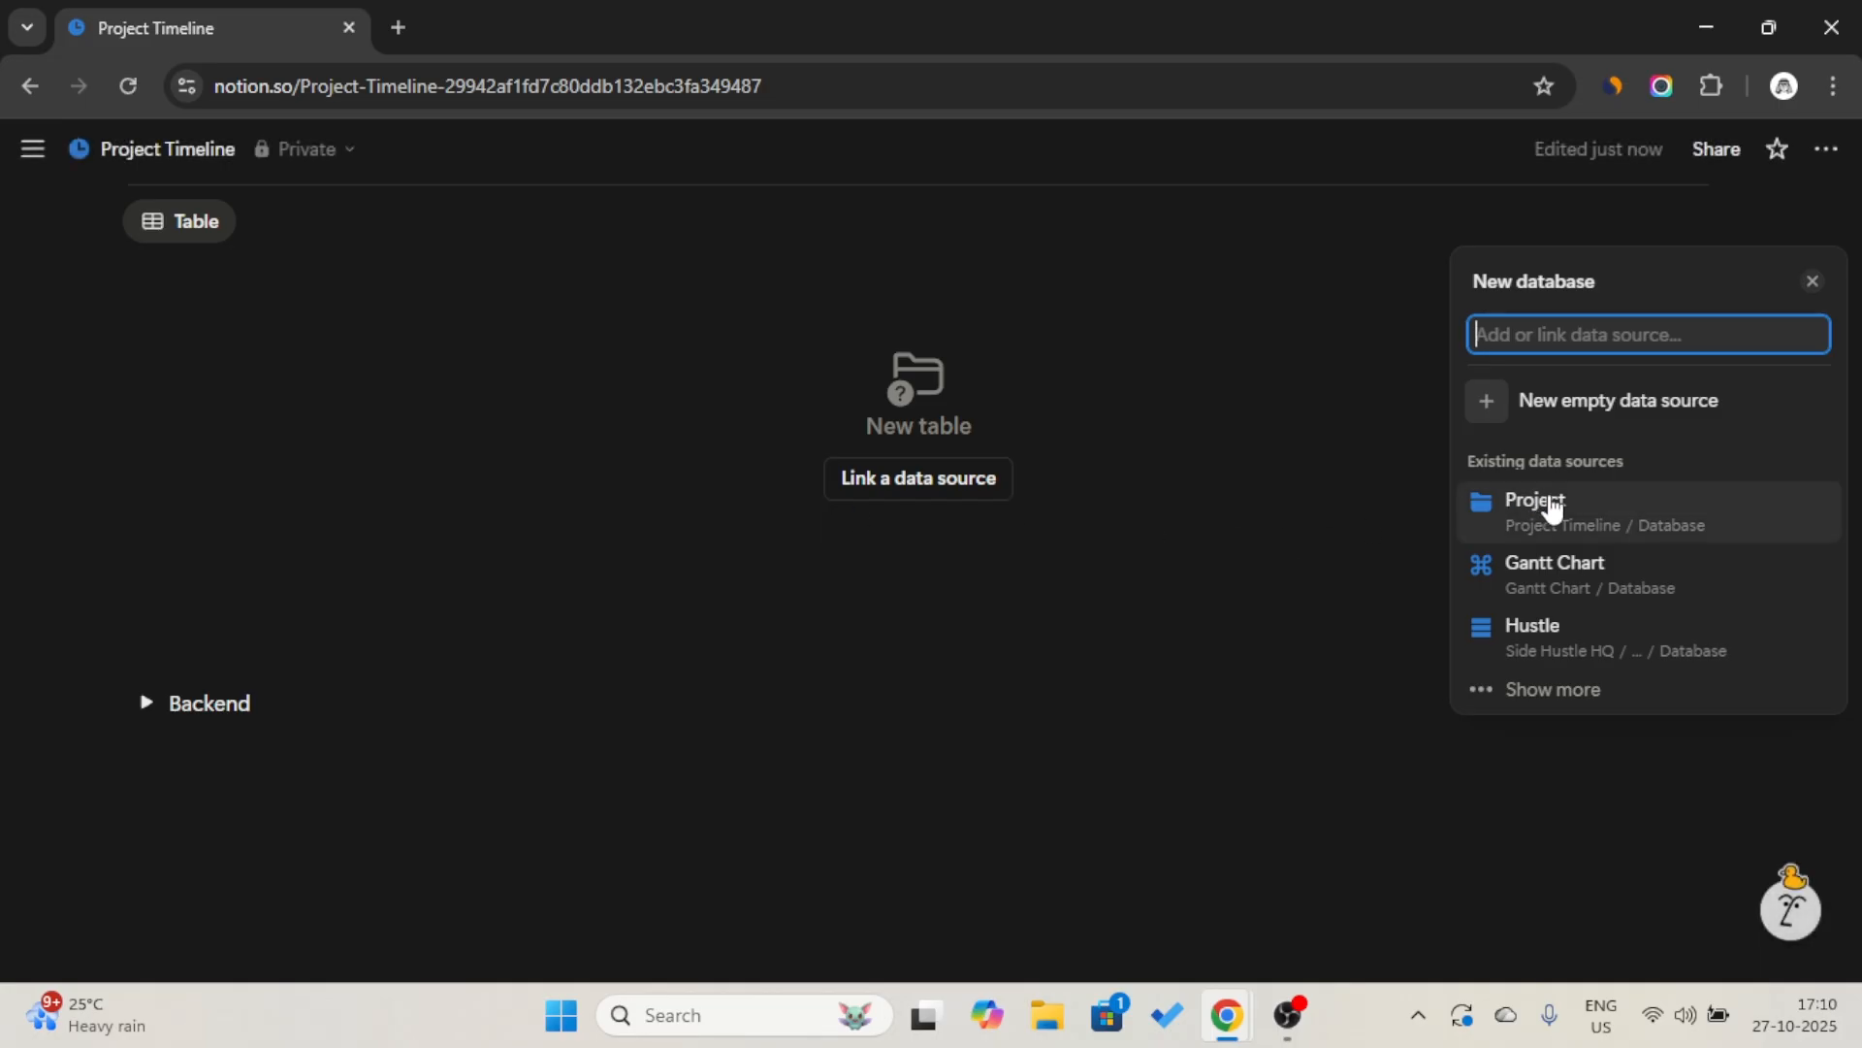
left_click(1572, 532)
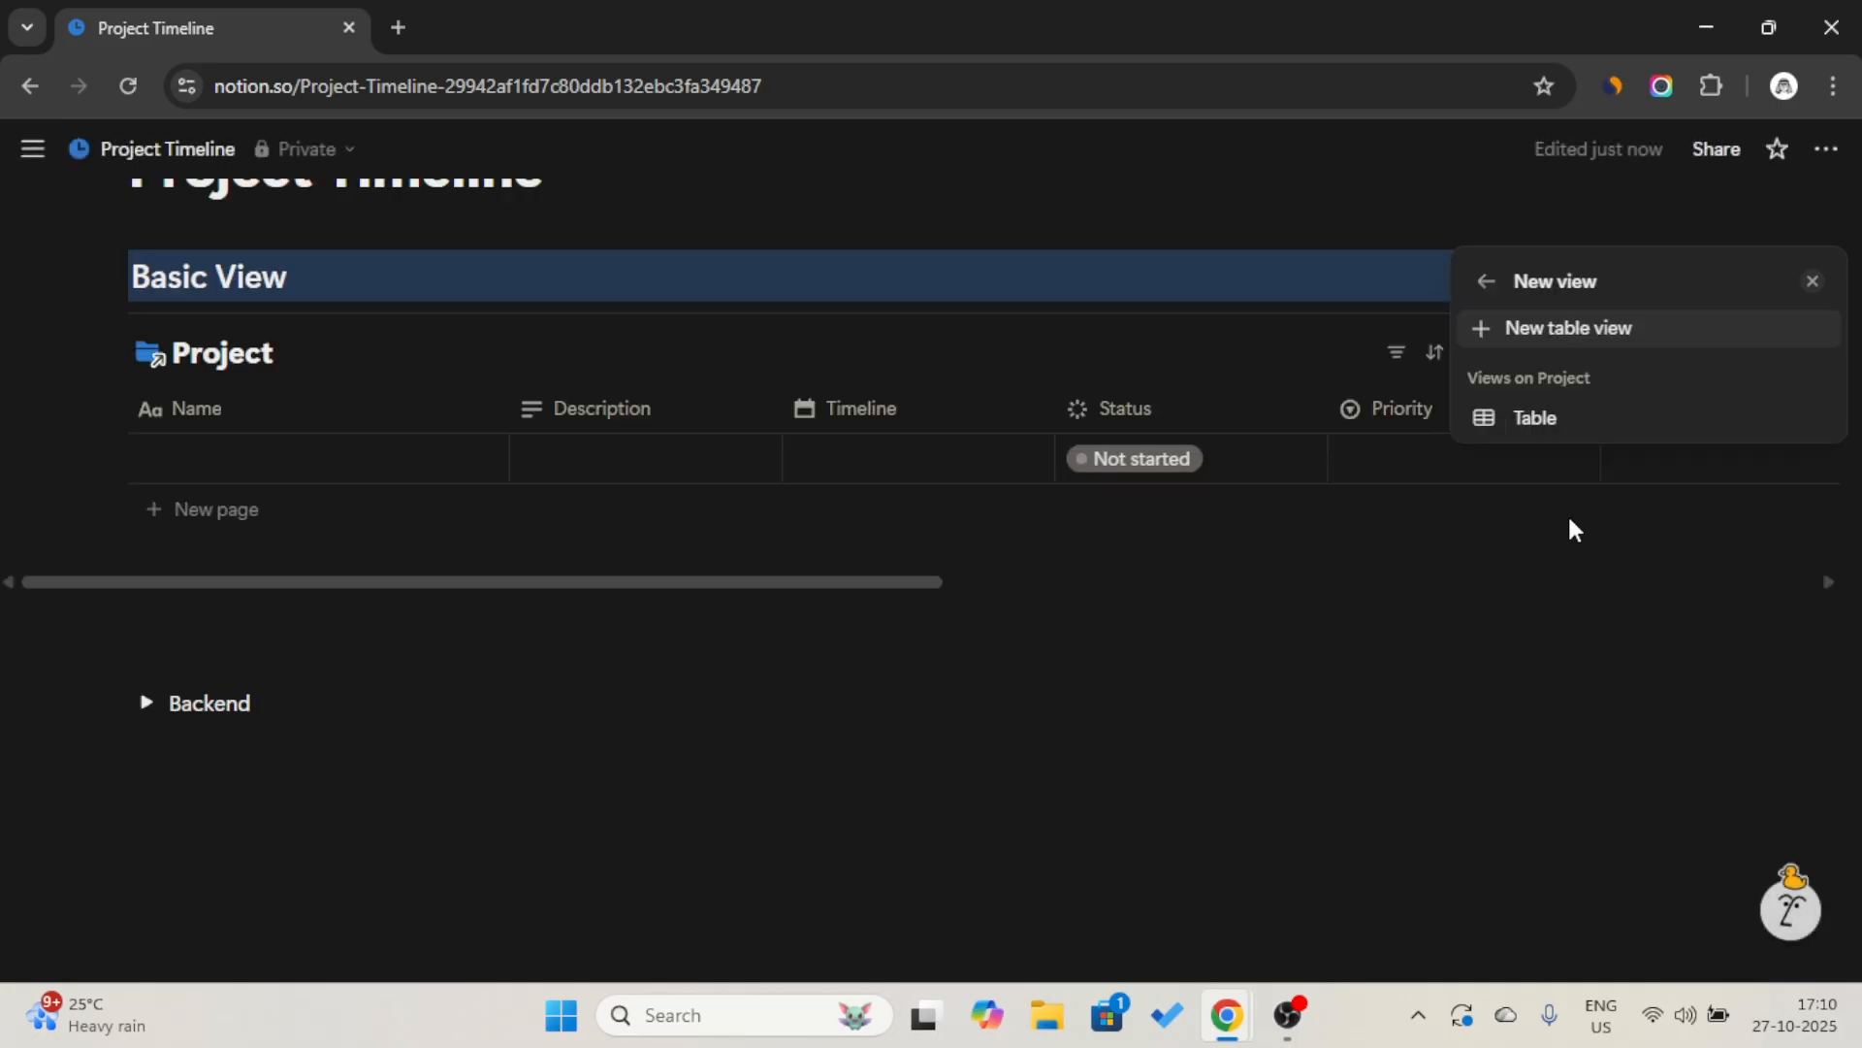
Hide the database title of the linked Project view.
left_click(320, 357)
left_click(330, 353)
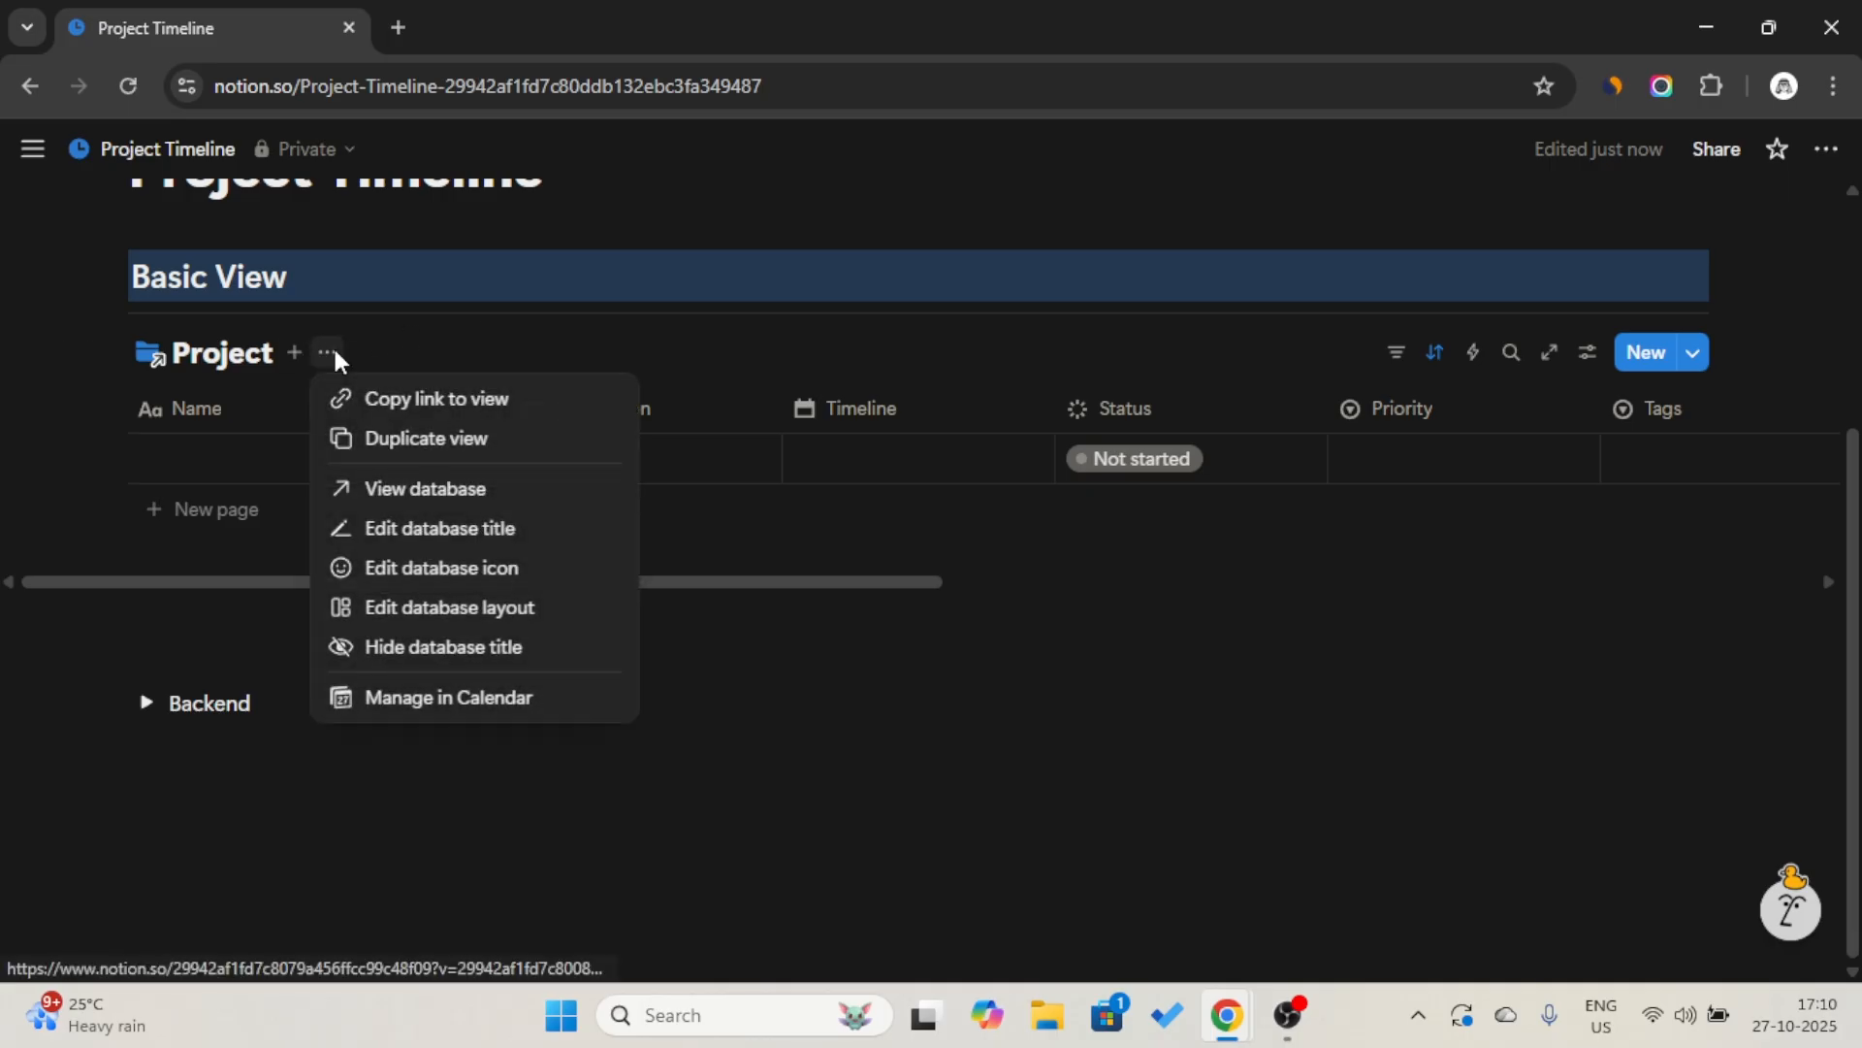
left_click(406, 655)
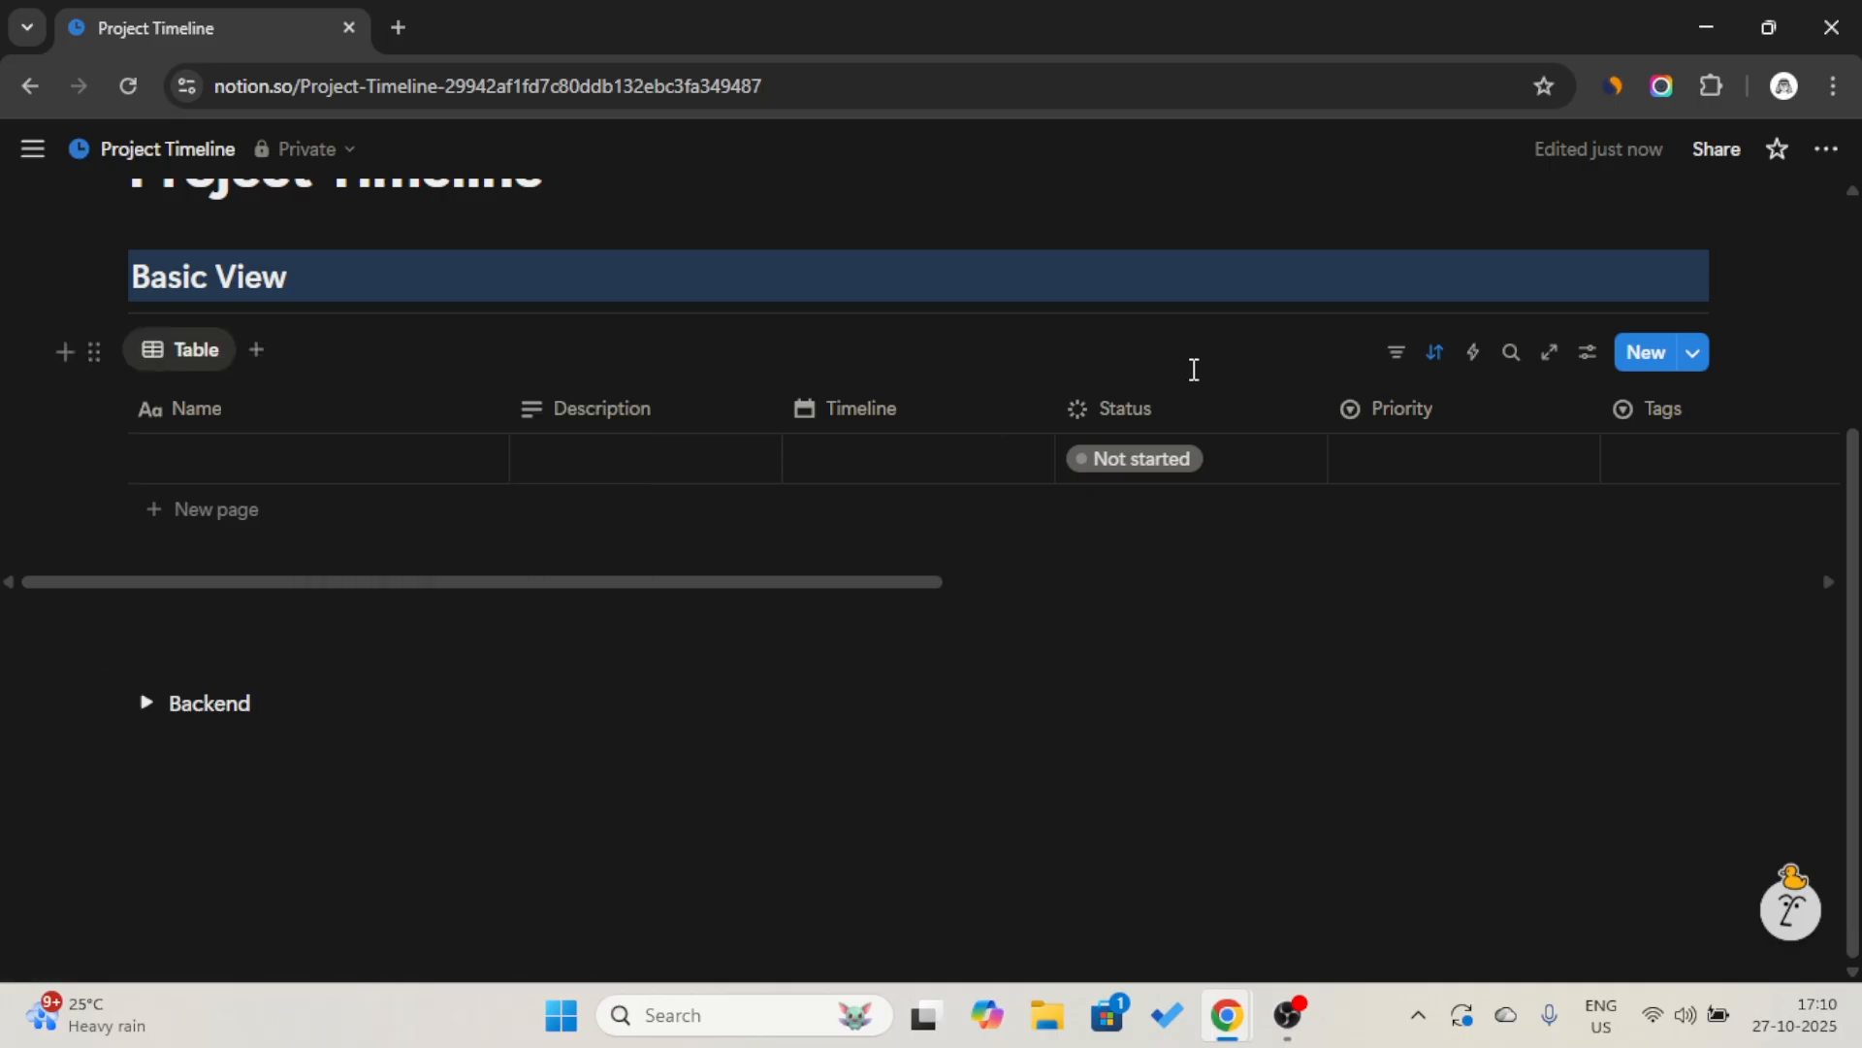
Change the linked view's layout from table to Timeline.
left_click(204, 343)
left_click(215, 435)
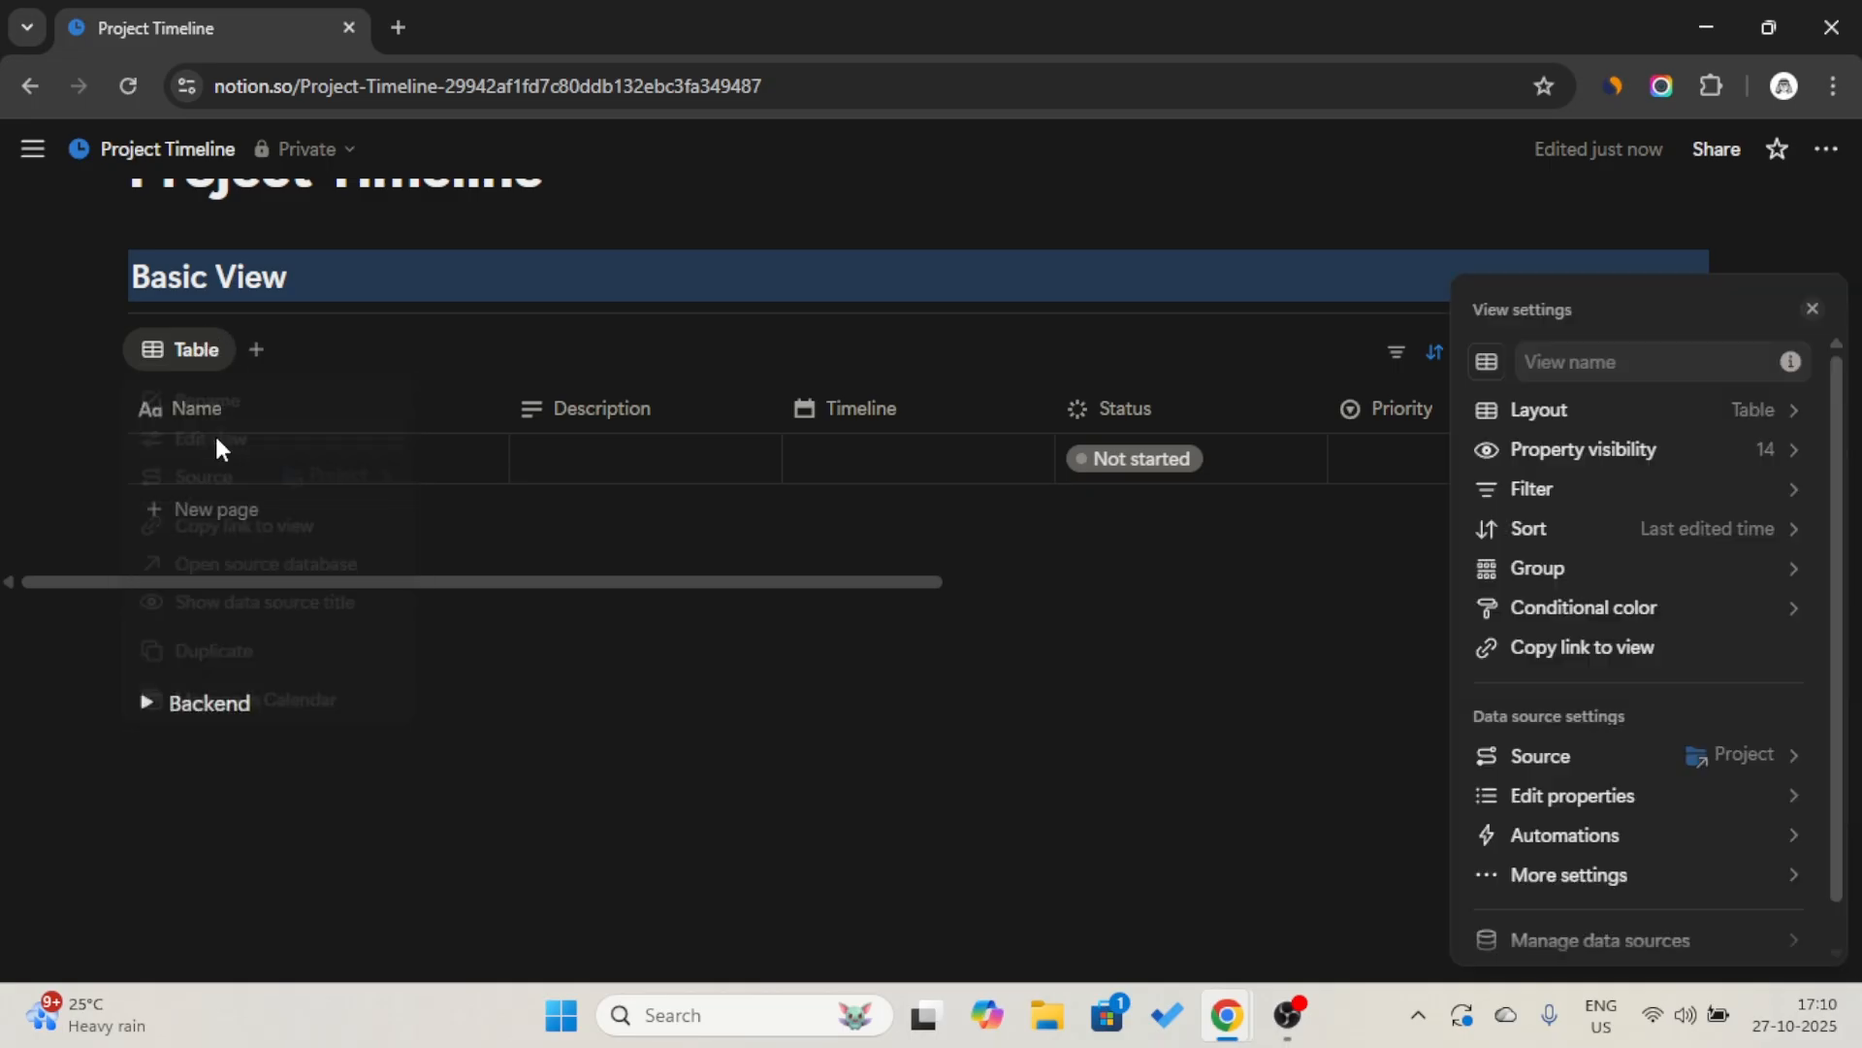
left_click(1699, 425)
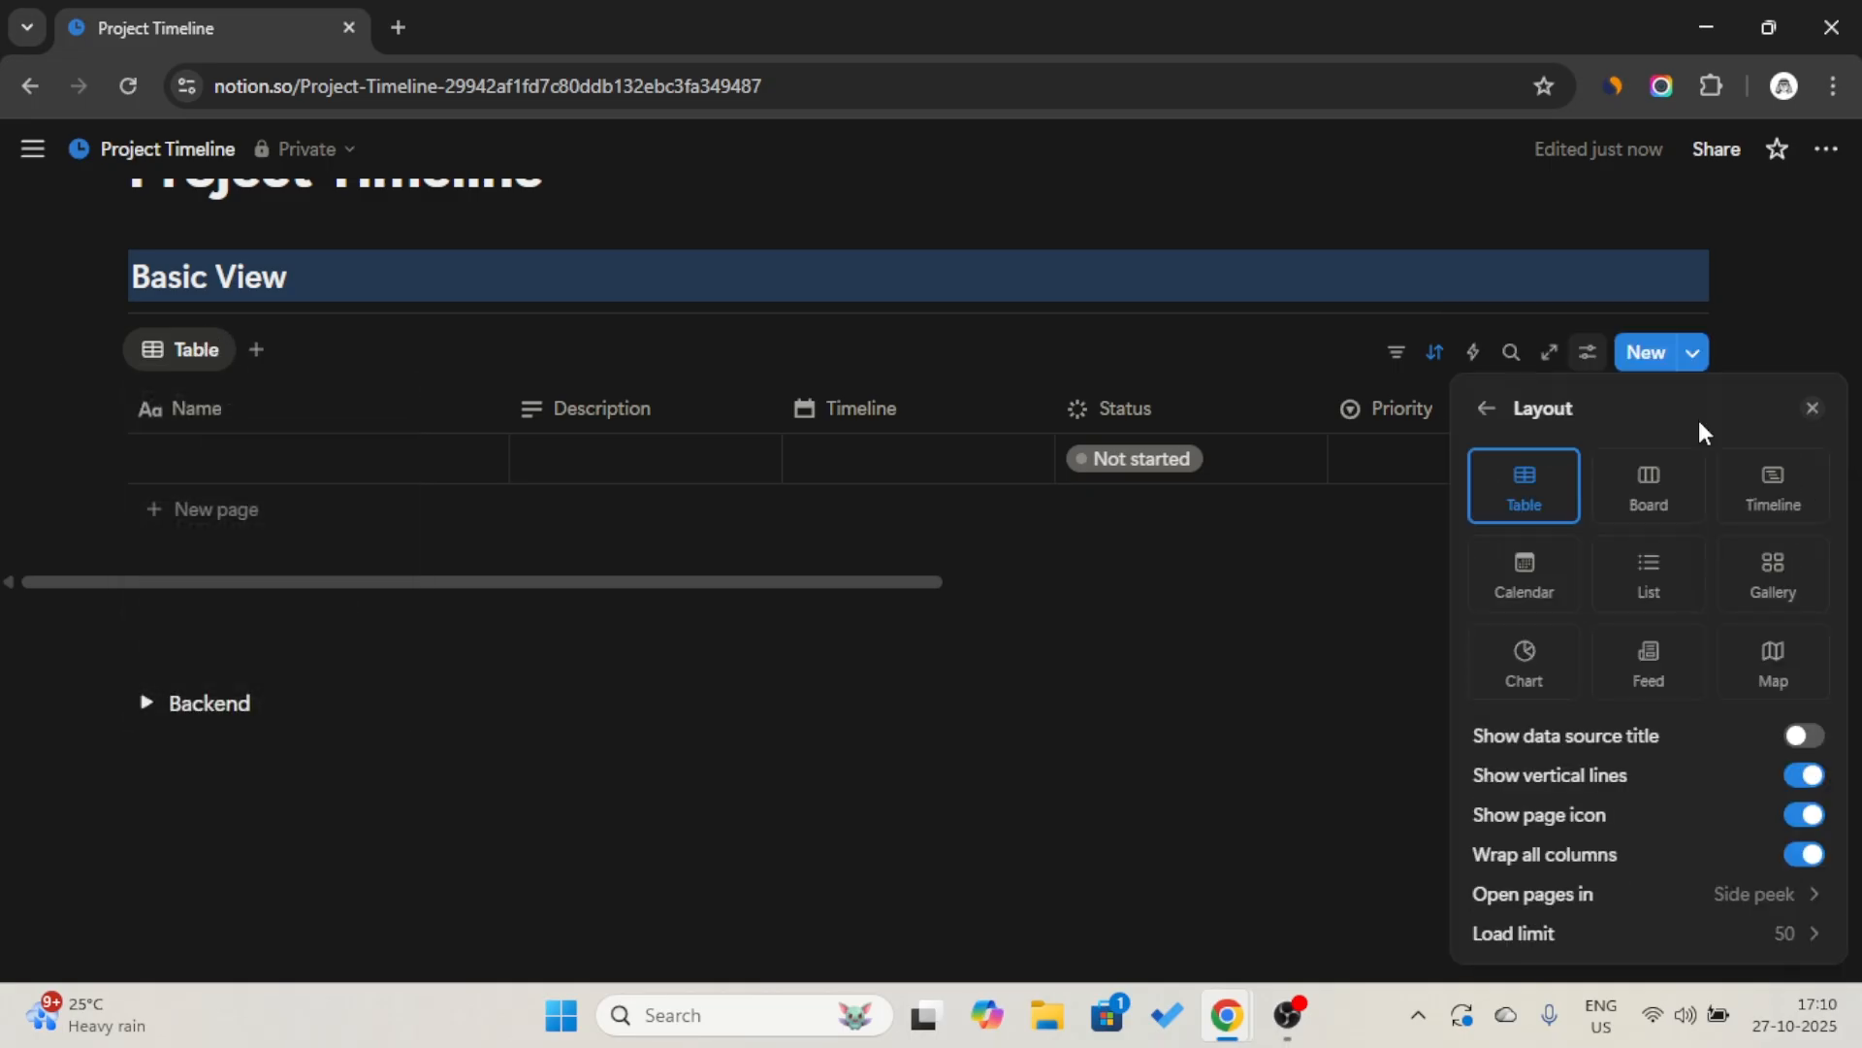
left_click(1785, 515)
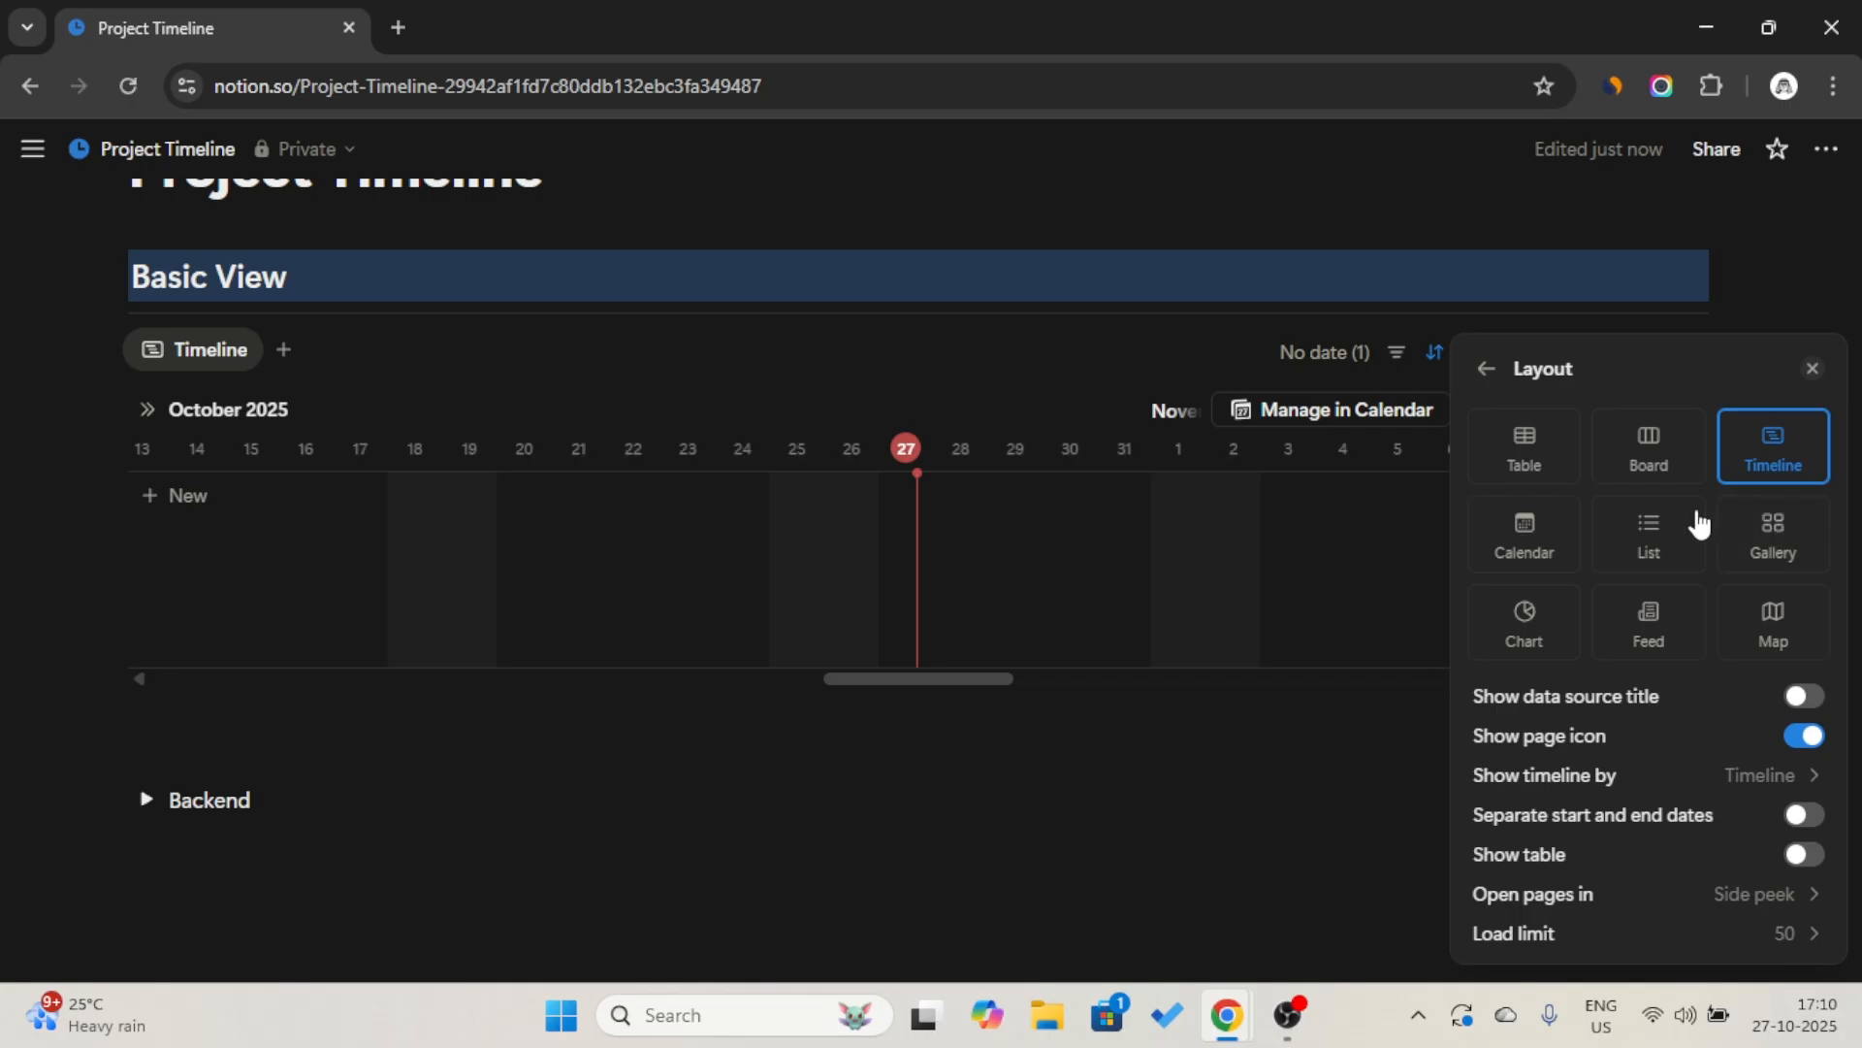
Show the Approved, Status, Percentage, Budget and Archive properties in the timeline view and close the view settings.
left_click(1484, 374)
left_click(1665, 452)
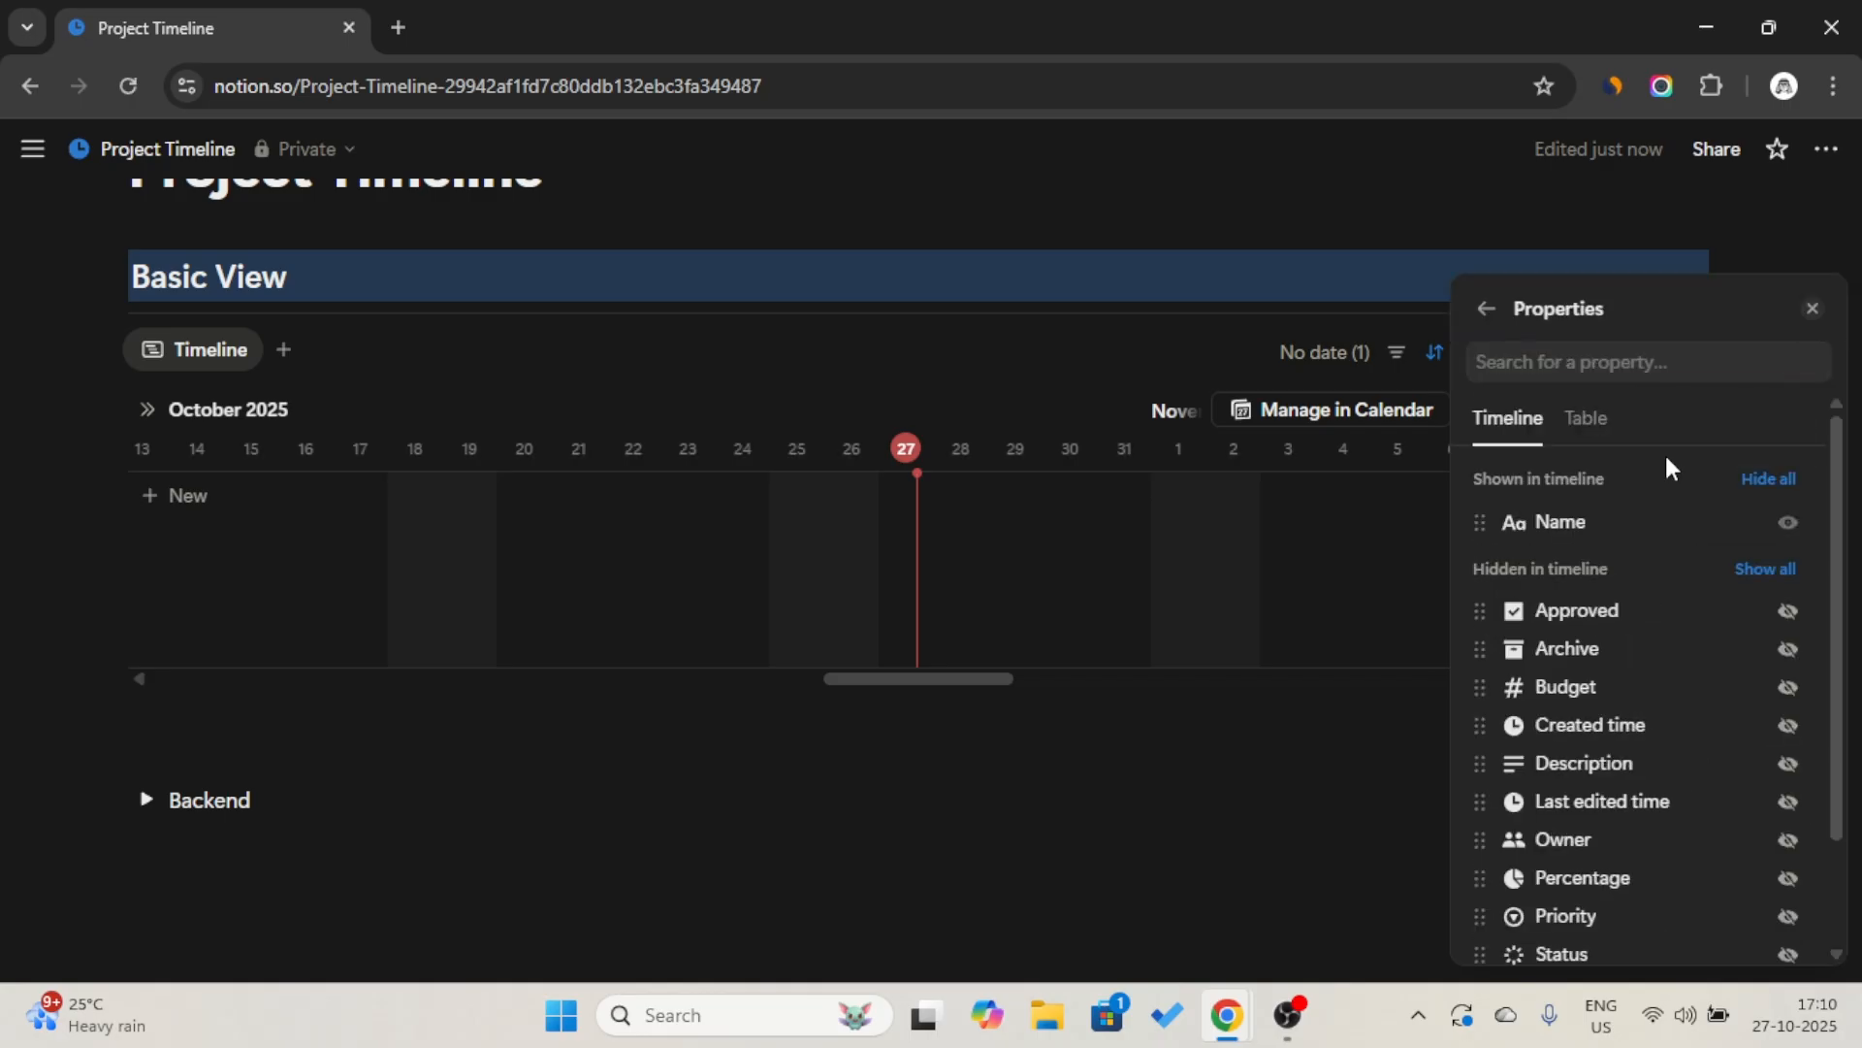
left_click(1790, 615)
scroll(1802, 803, "down", 3)
left_click(1788, 820)
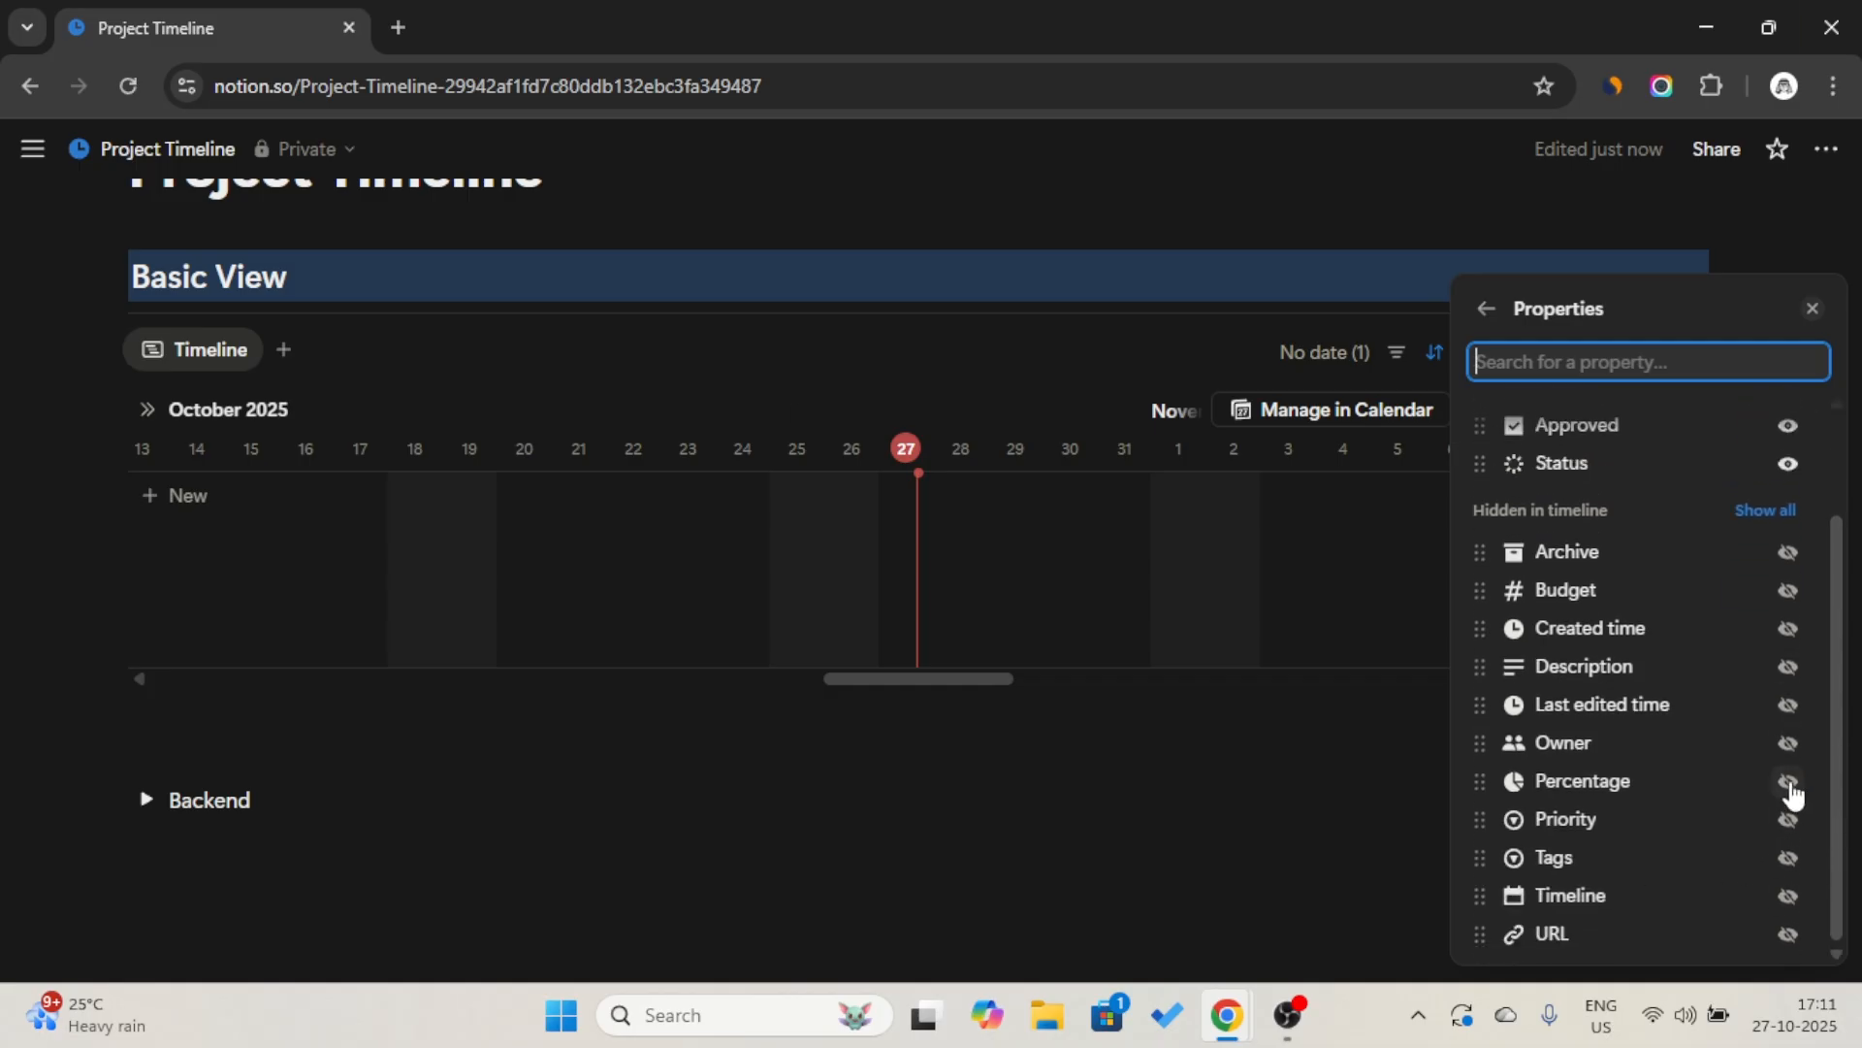
left_click(1788, 782)
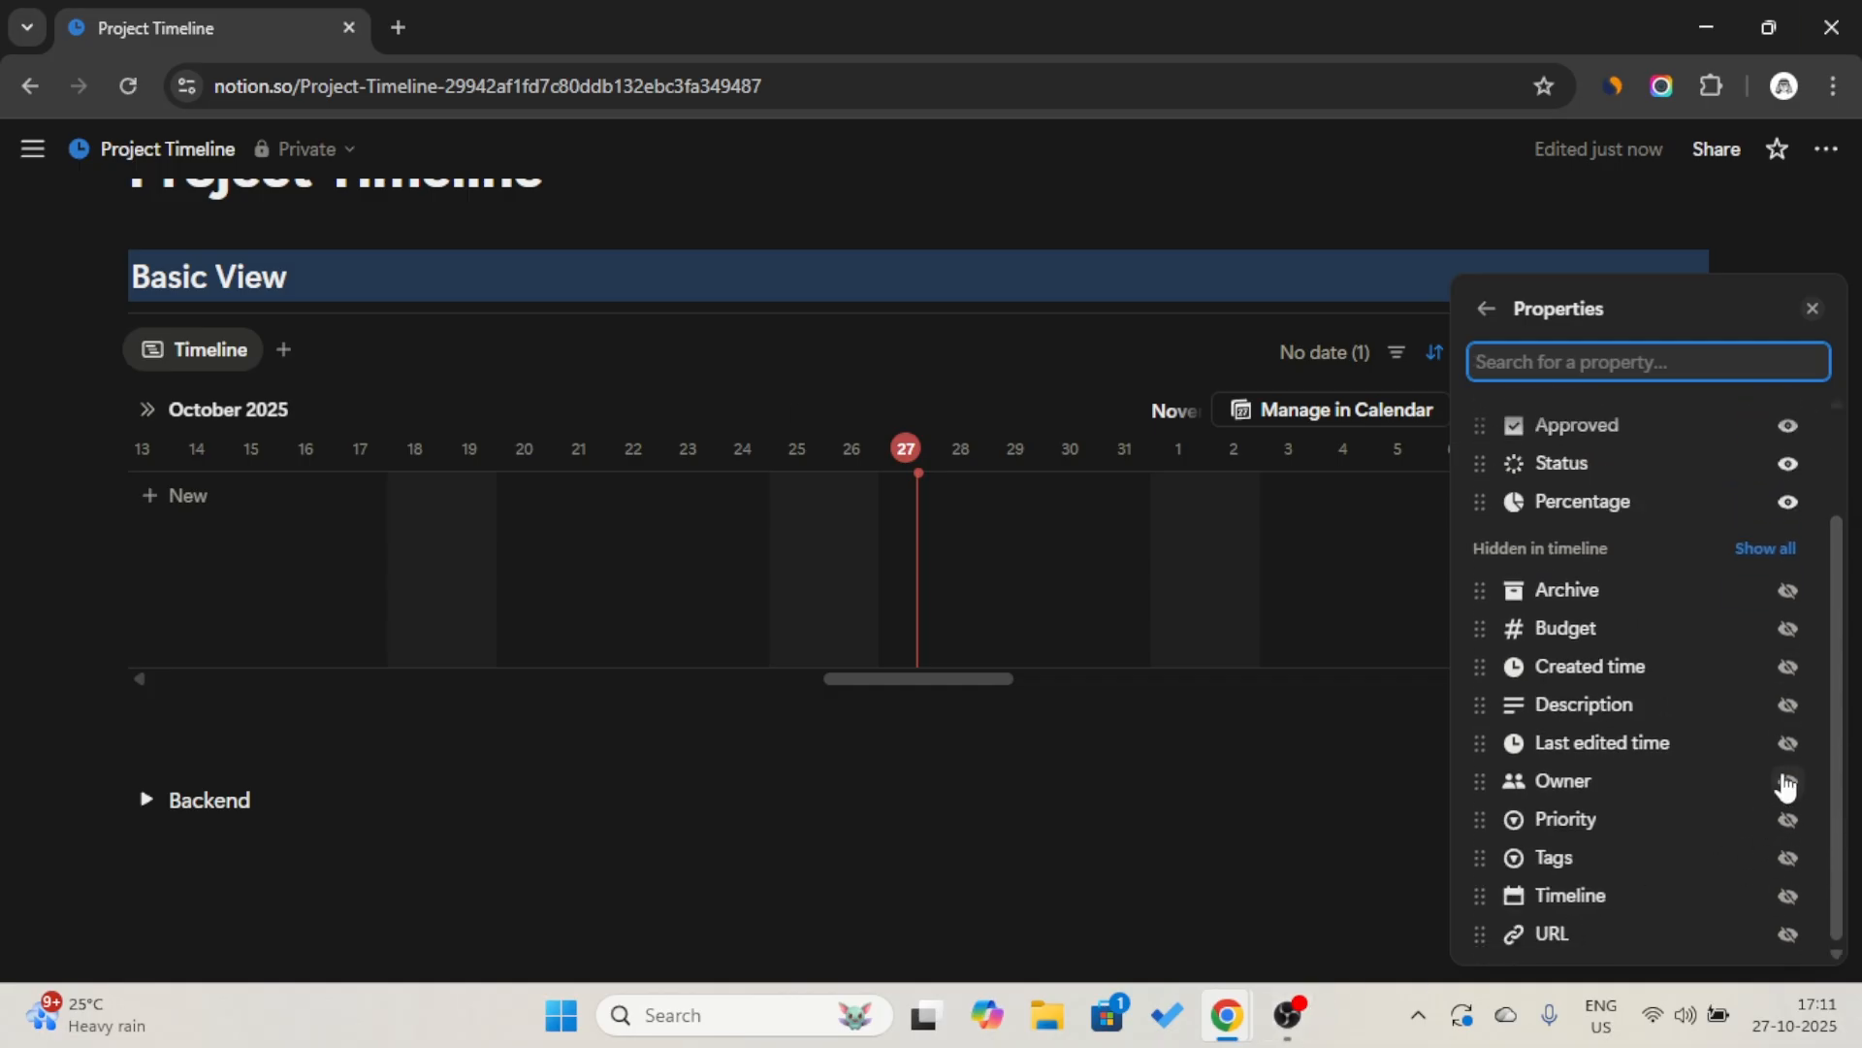
left_click(1788, 629)
left_click(1790, 630)
scroll(1709, 626, "up", 1)
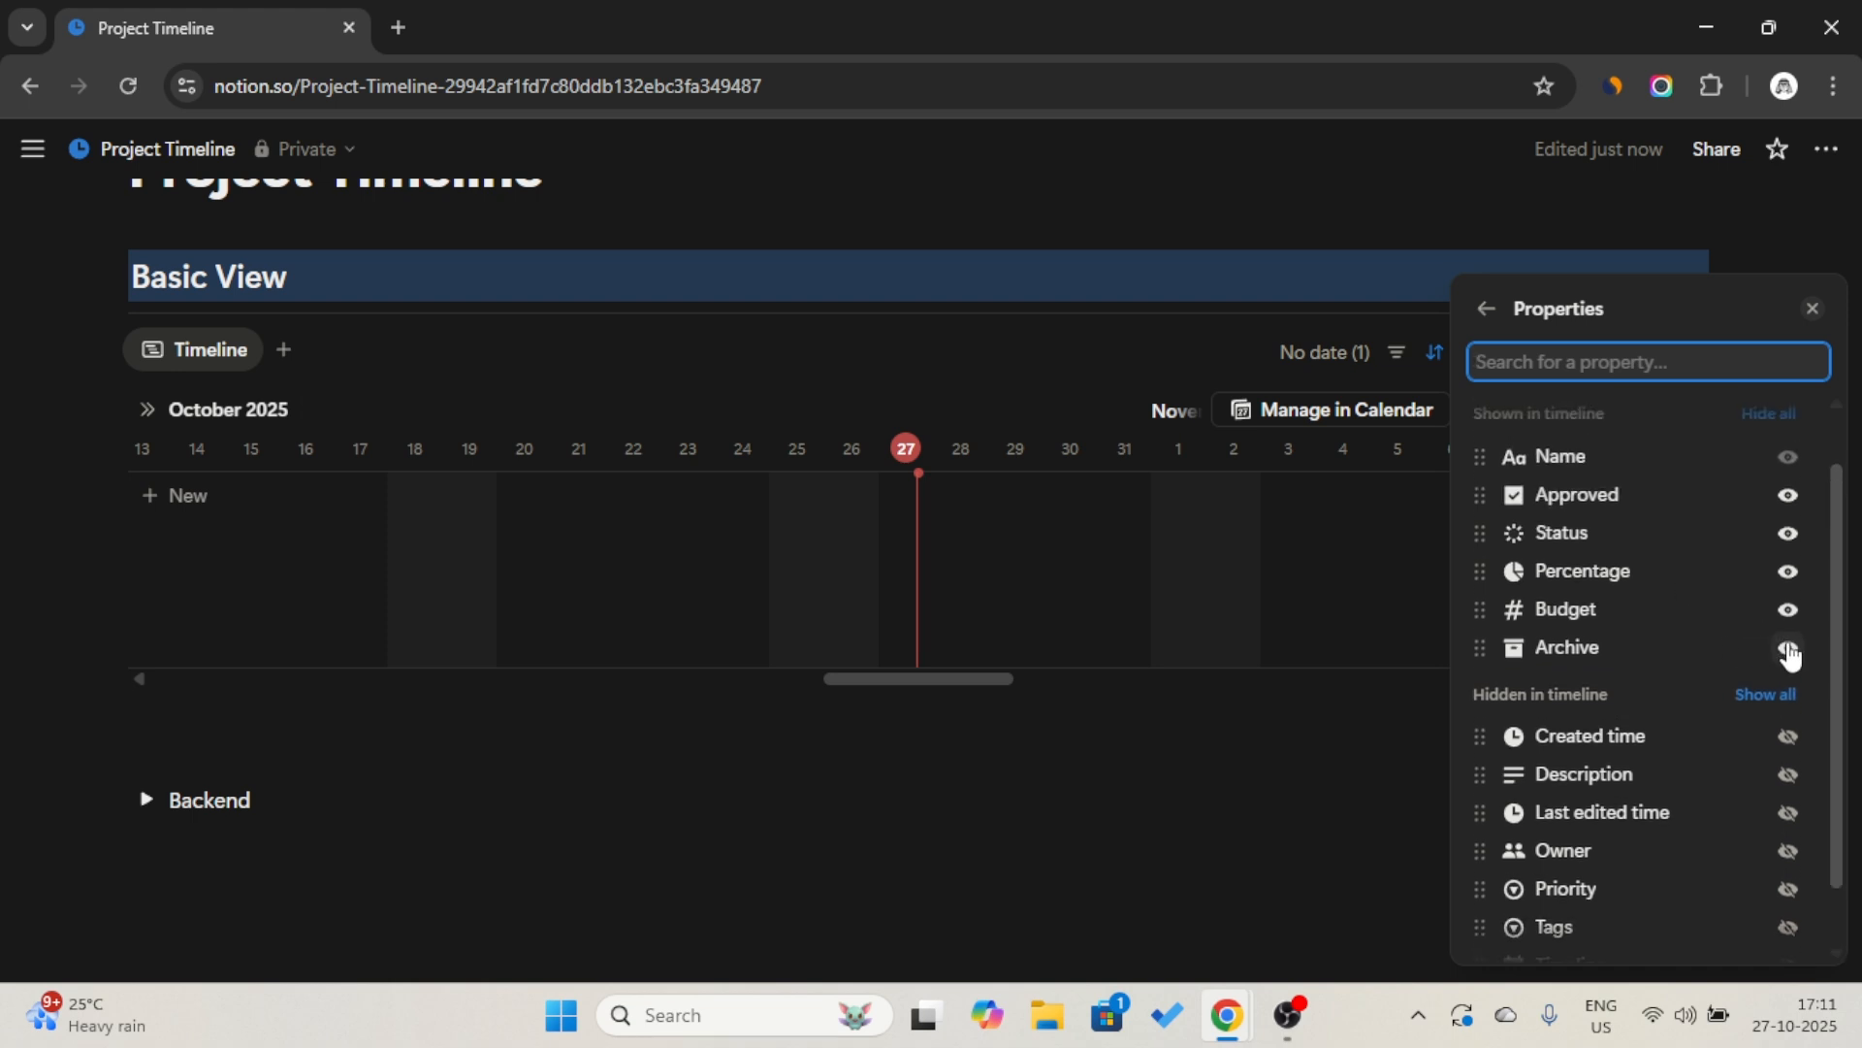
left_click(1257, 373)
Open the undated page from the timeline and set its Timeline dates to October 1–31, 2025, with an end date enabled.
left_click(1367, 366)
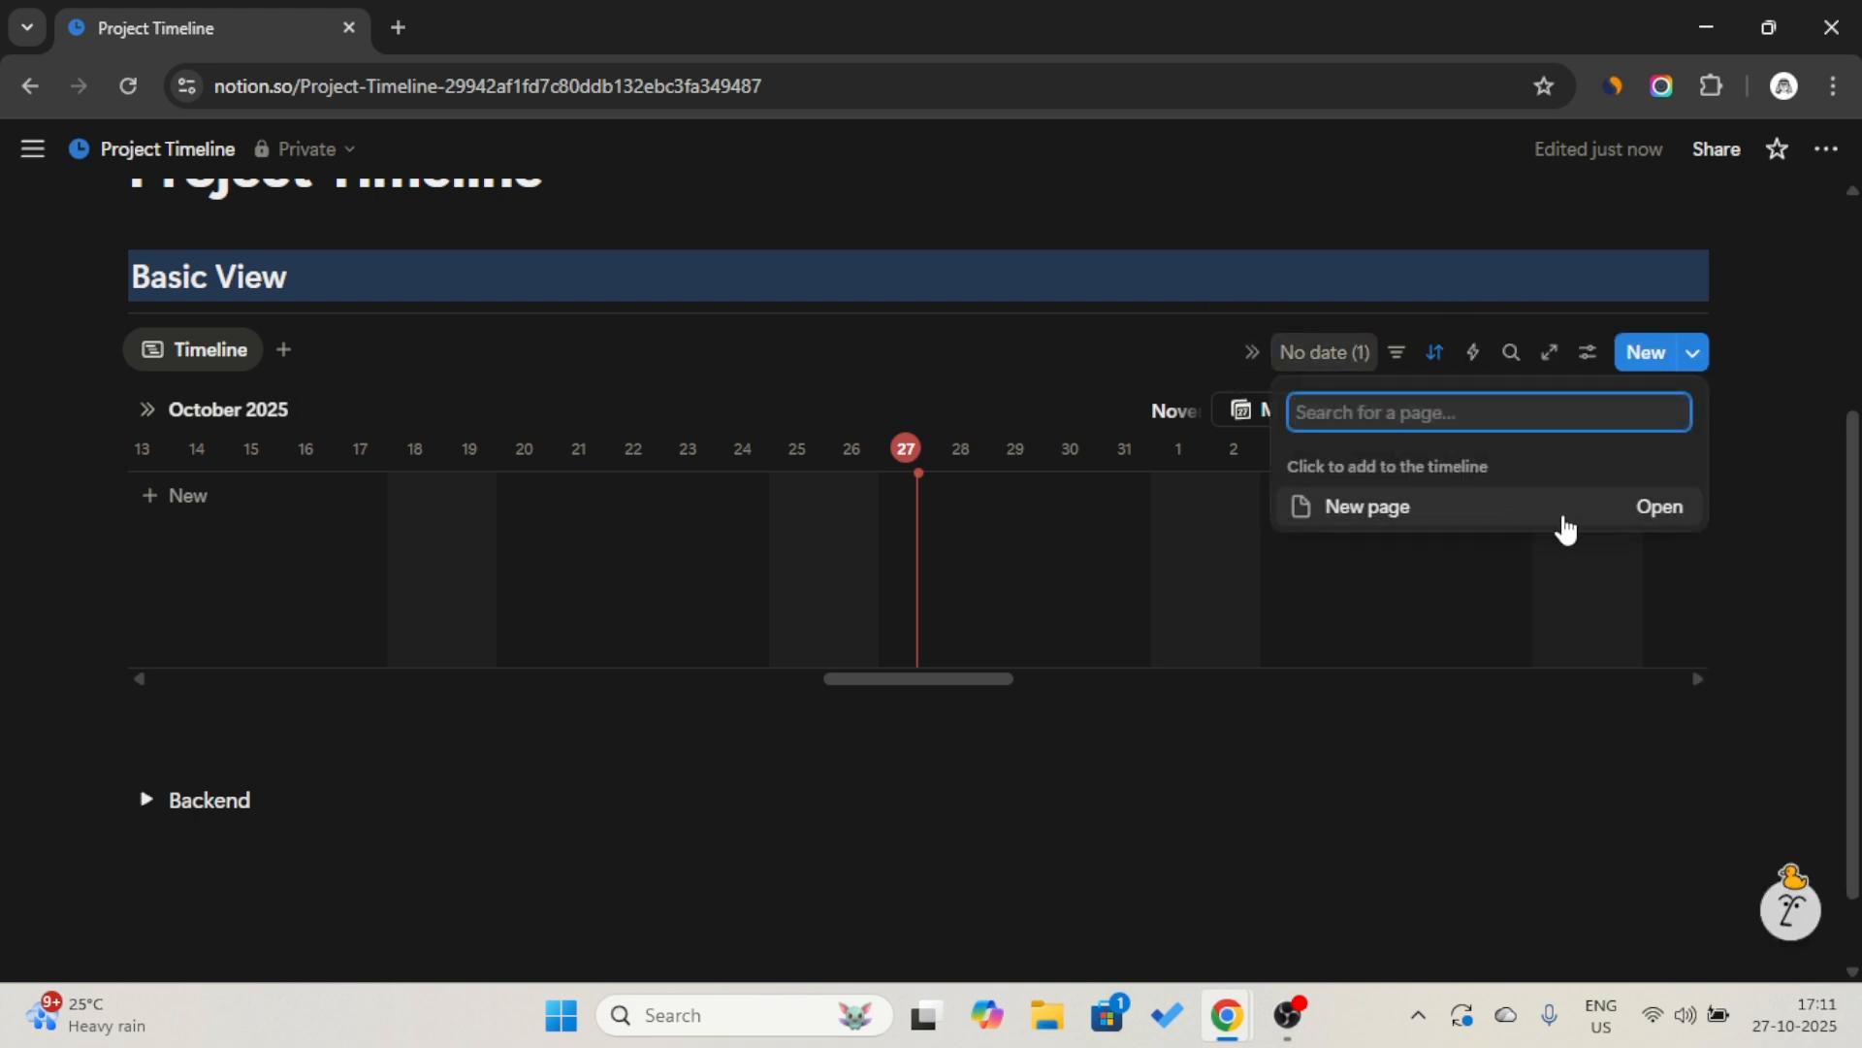
left_click(1656, 523)
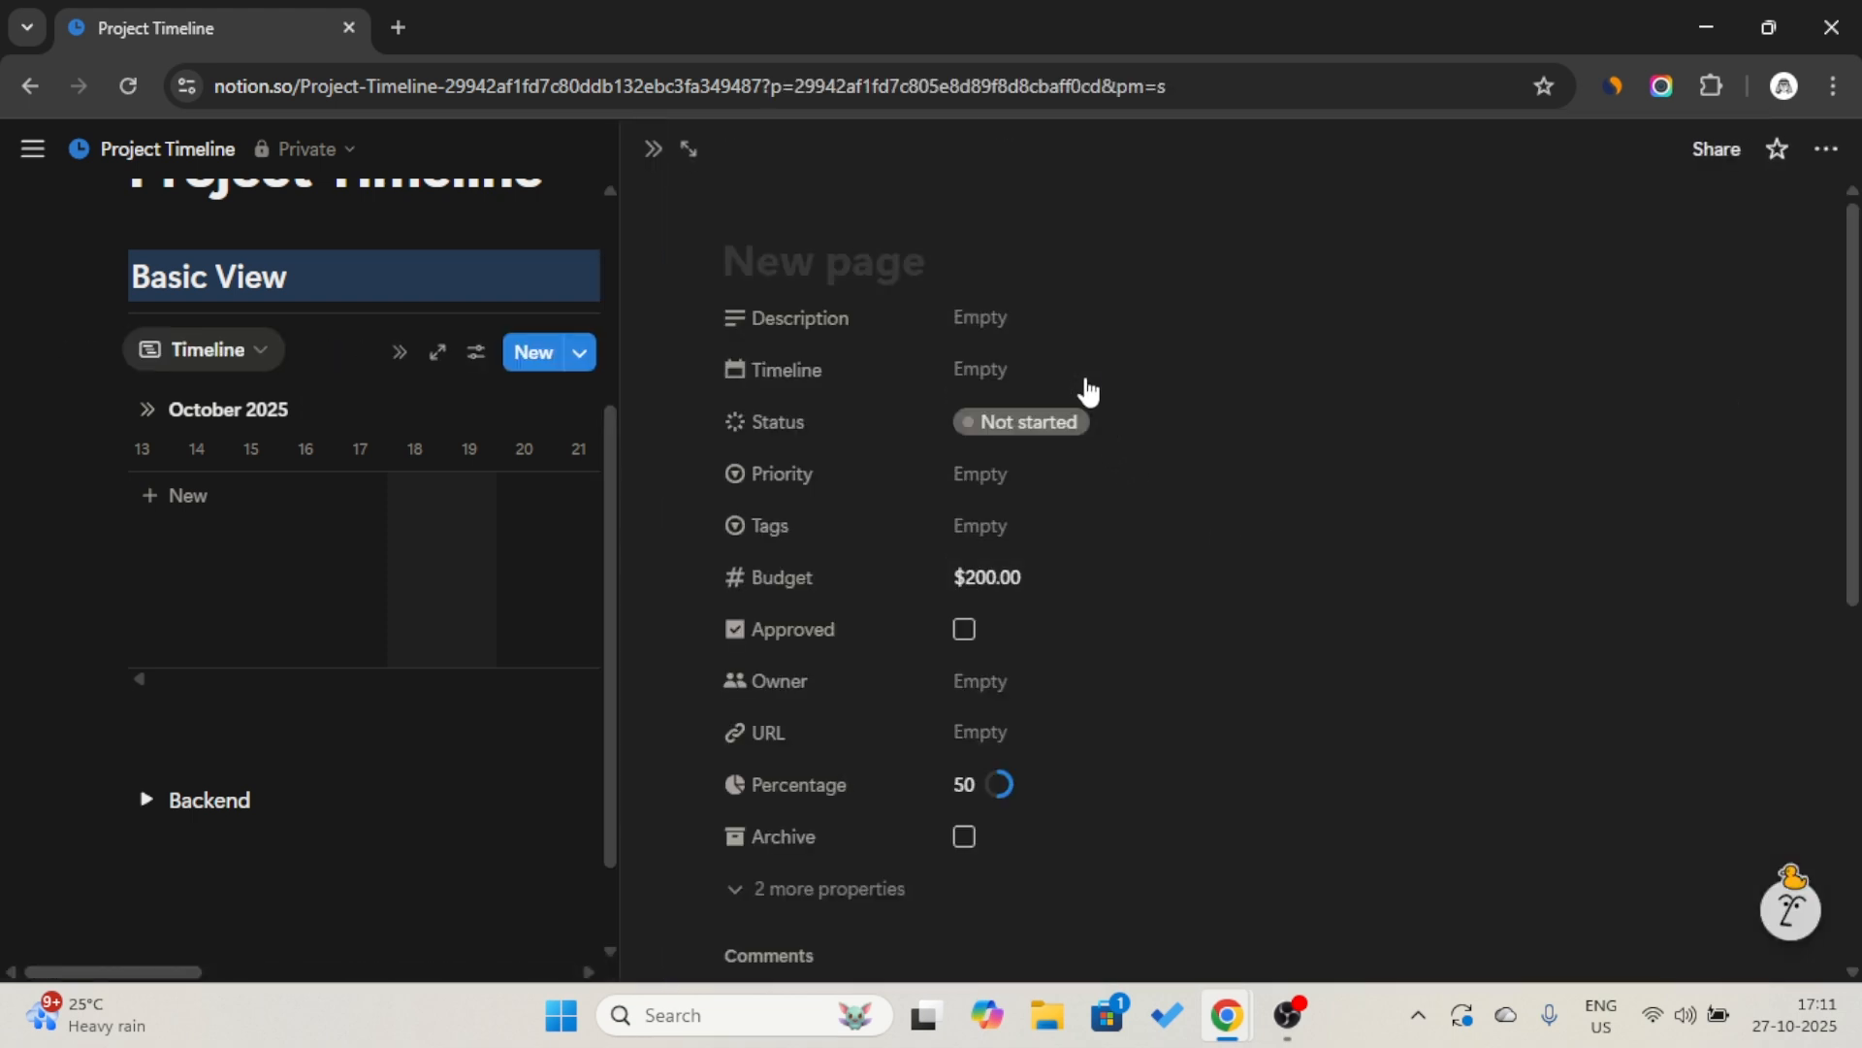
left_click(1084, 383)
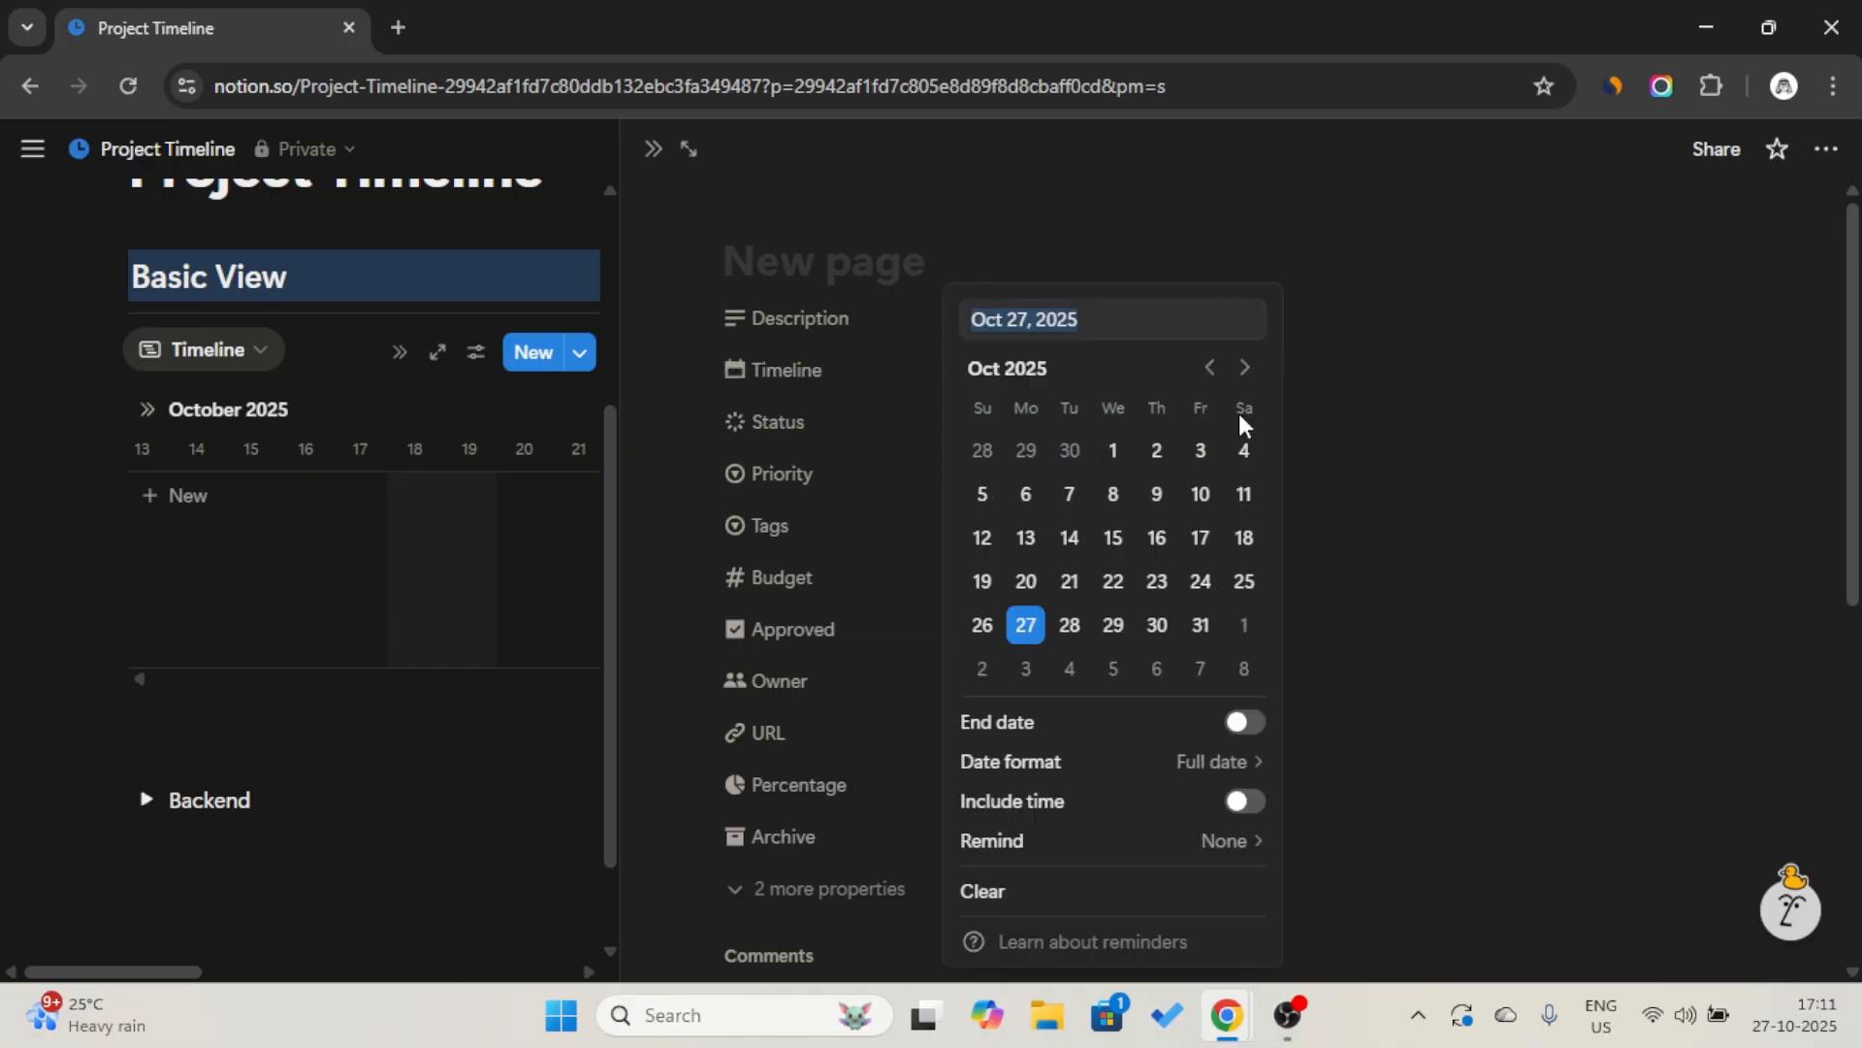
left_click(1252, 724)
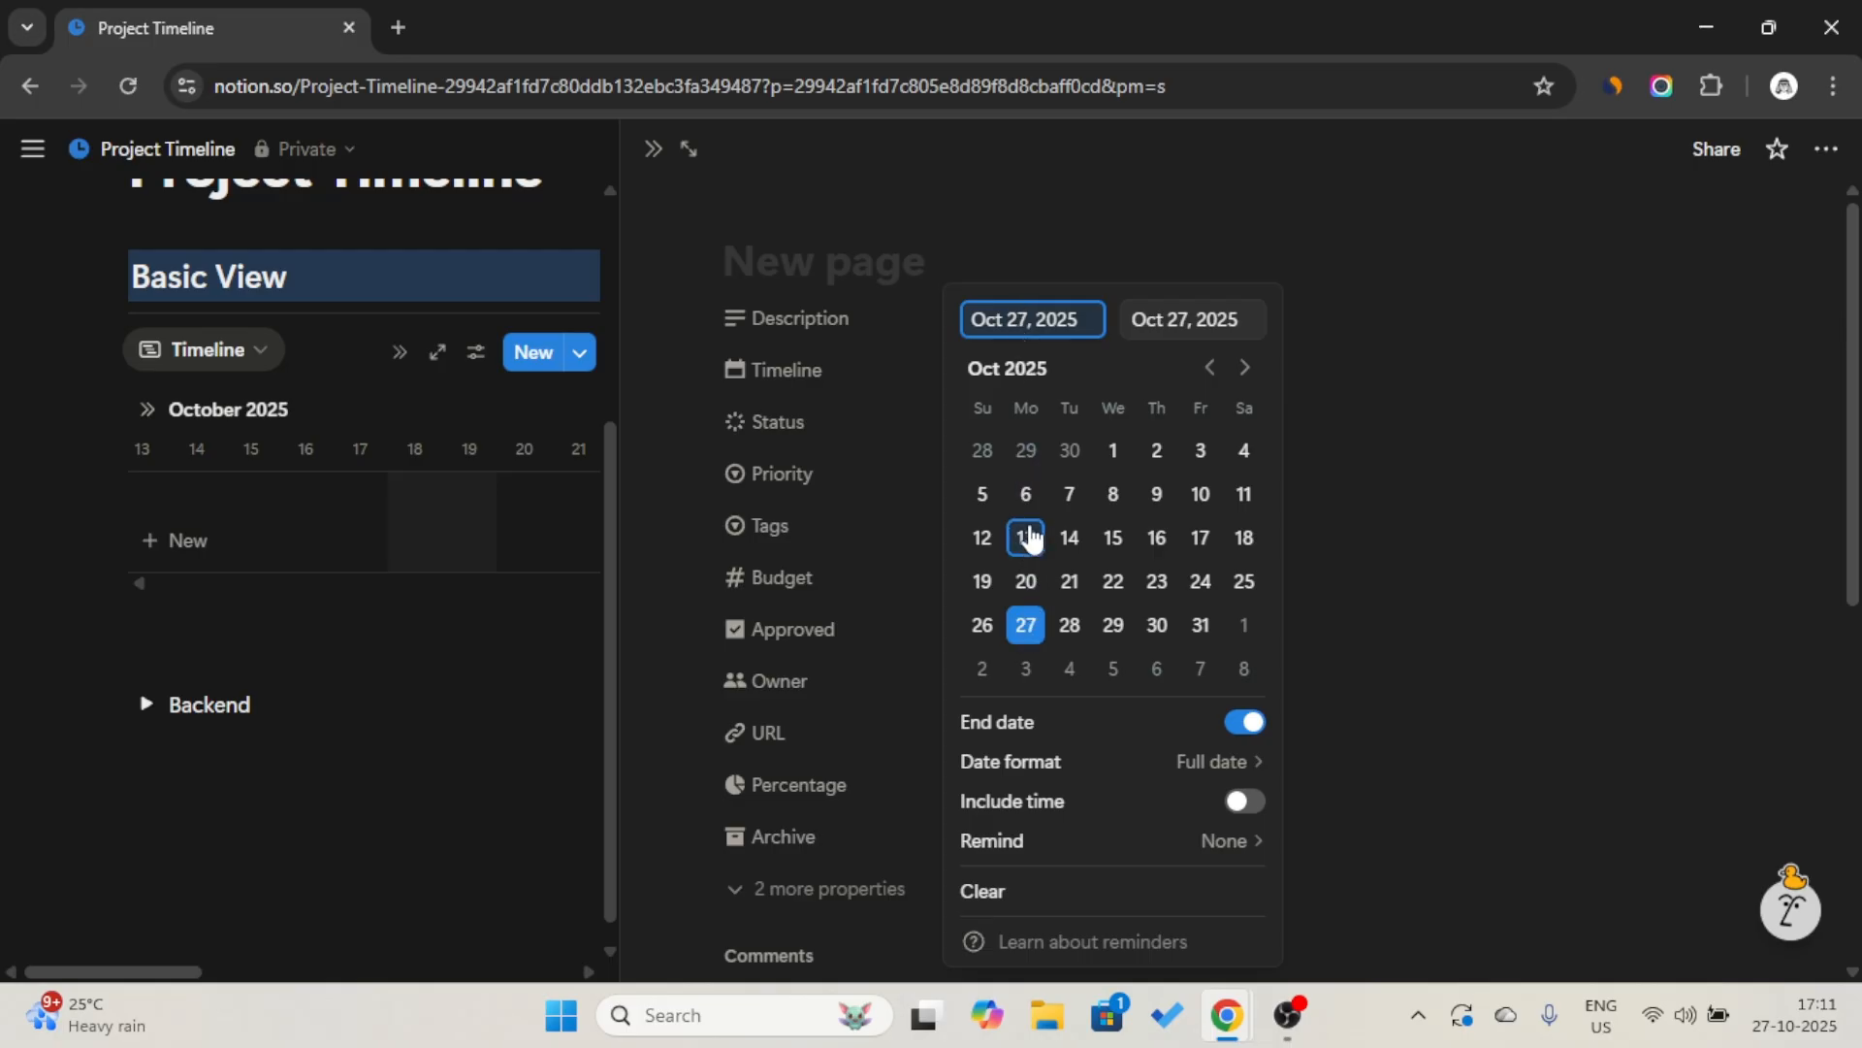
left_click(1114, 451)
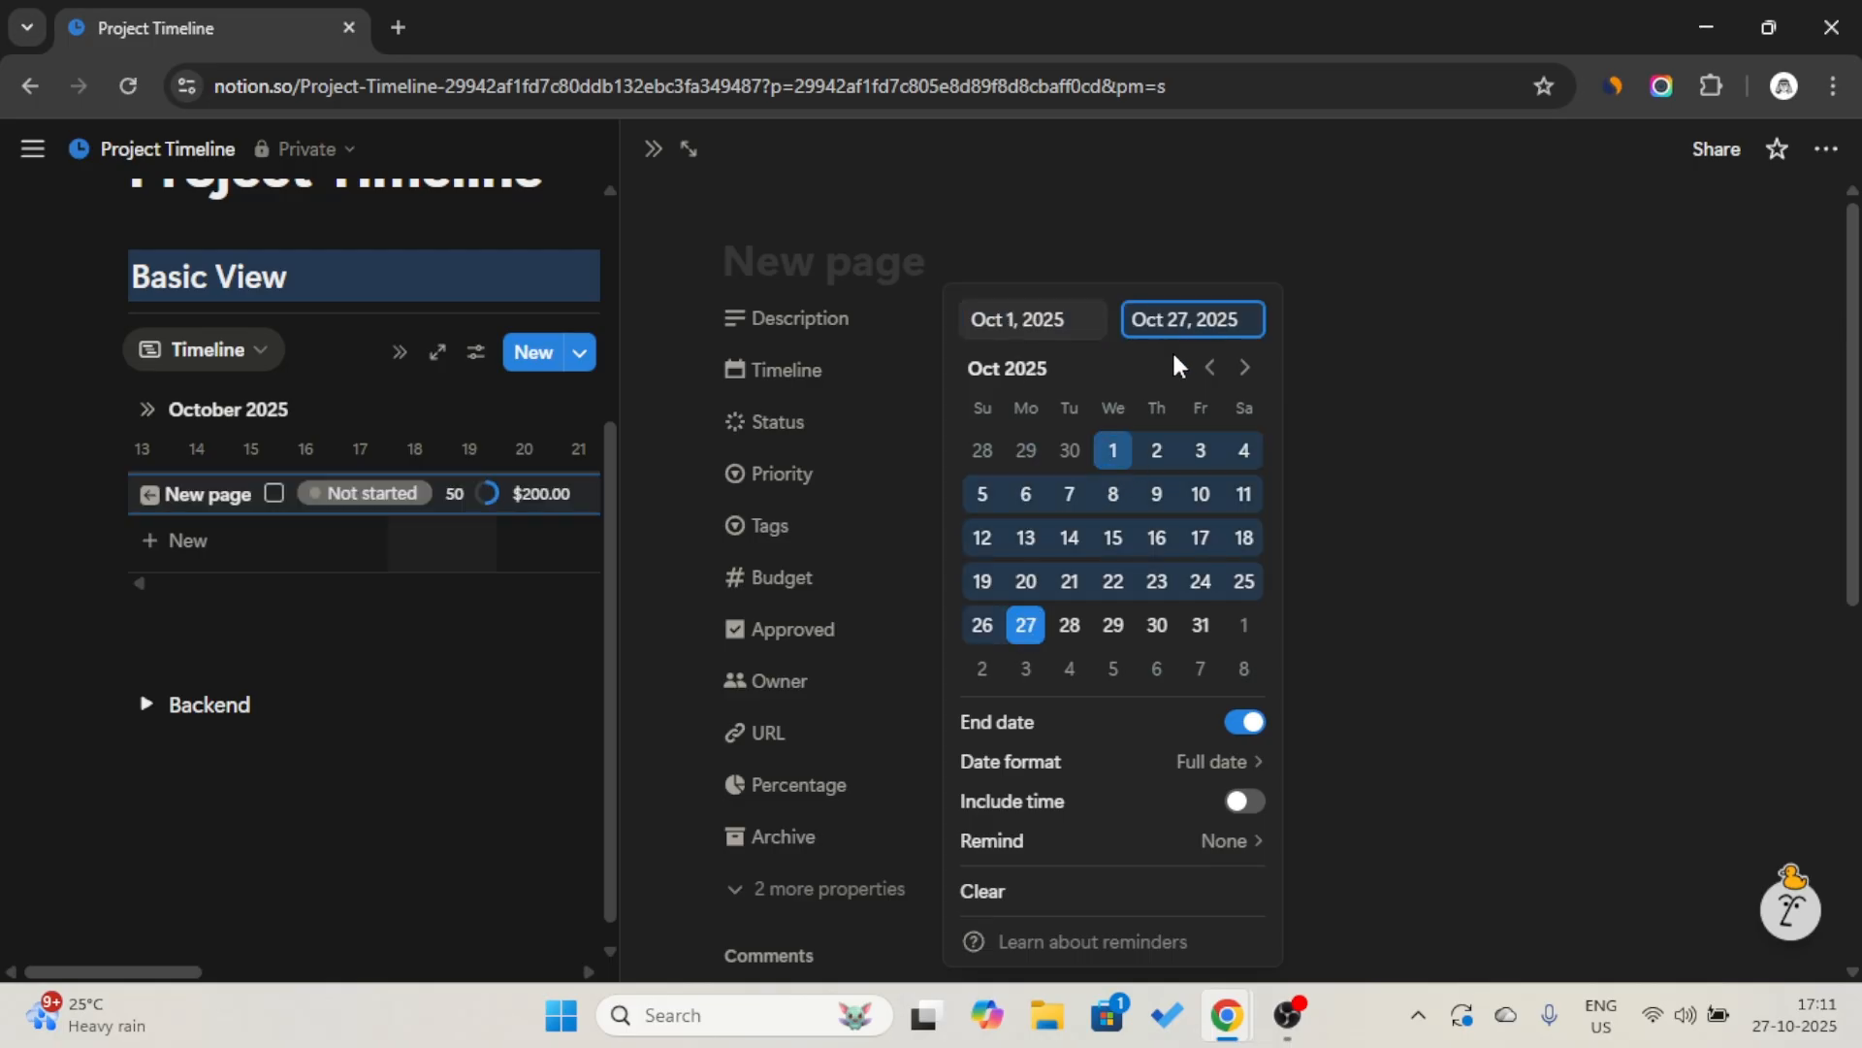
left_click(1201, 627)
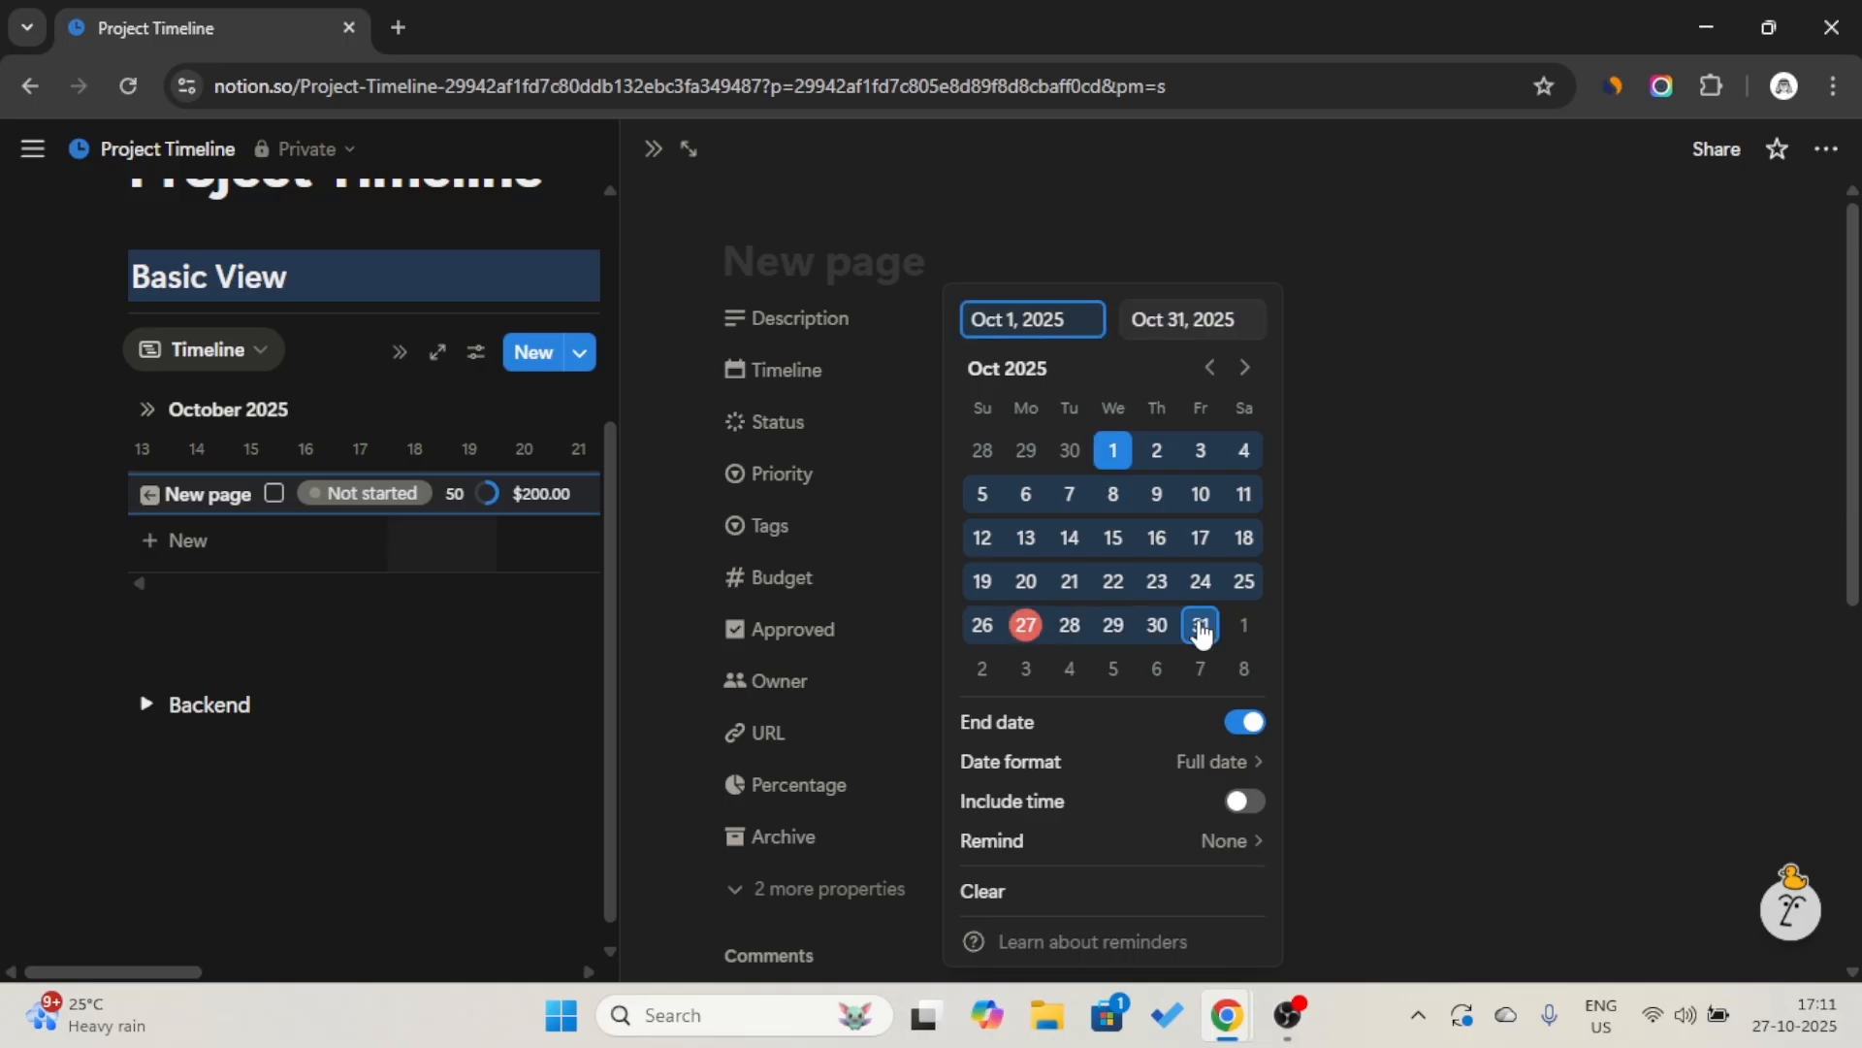
left_click(1449, 585)
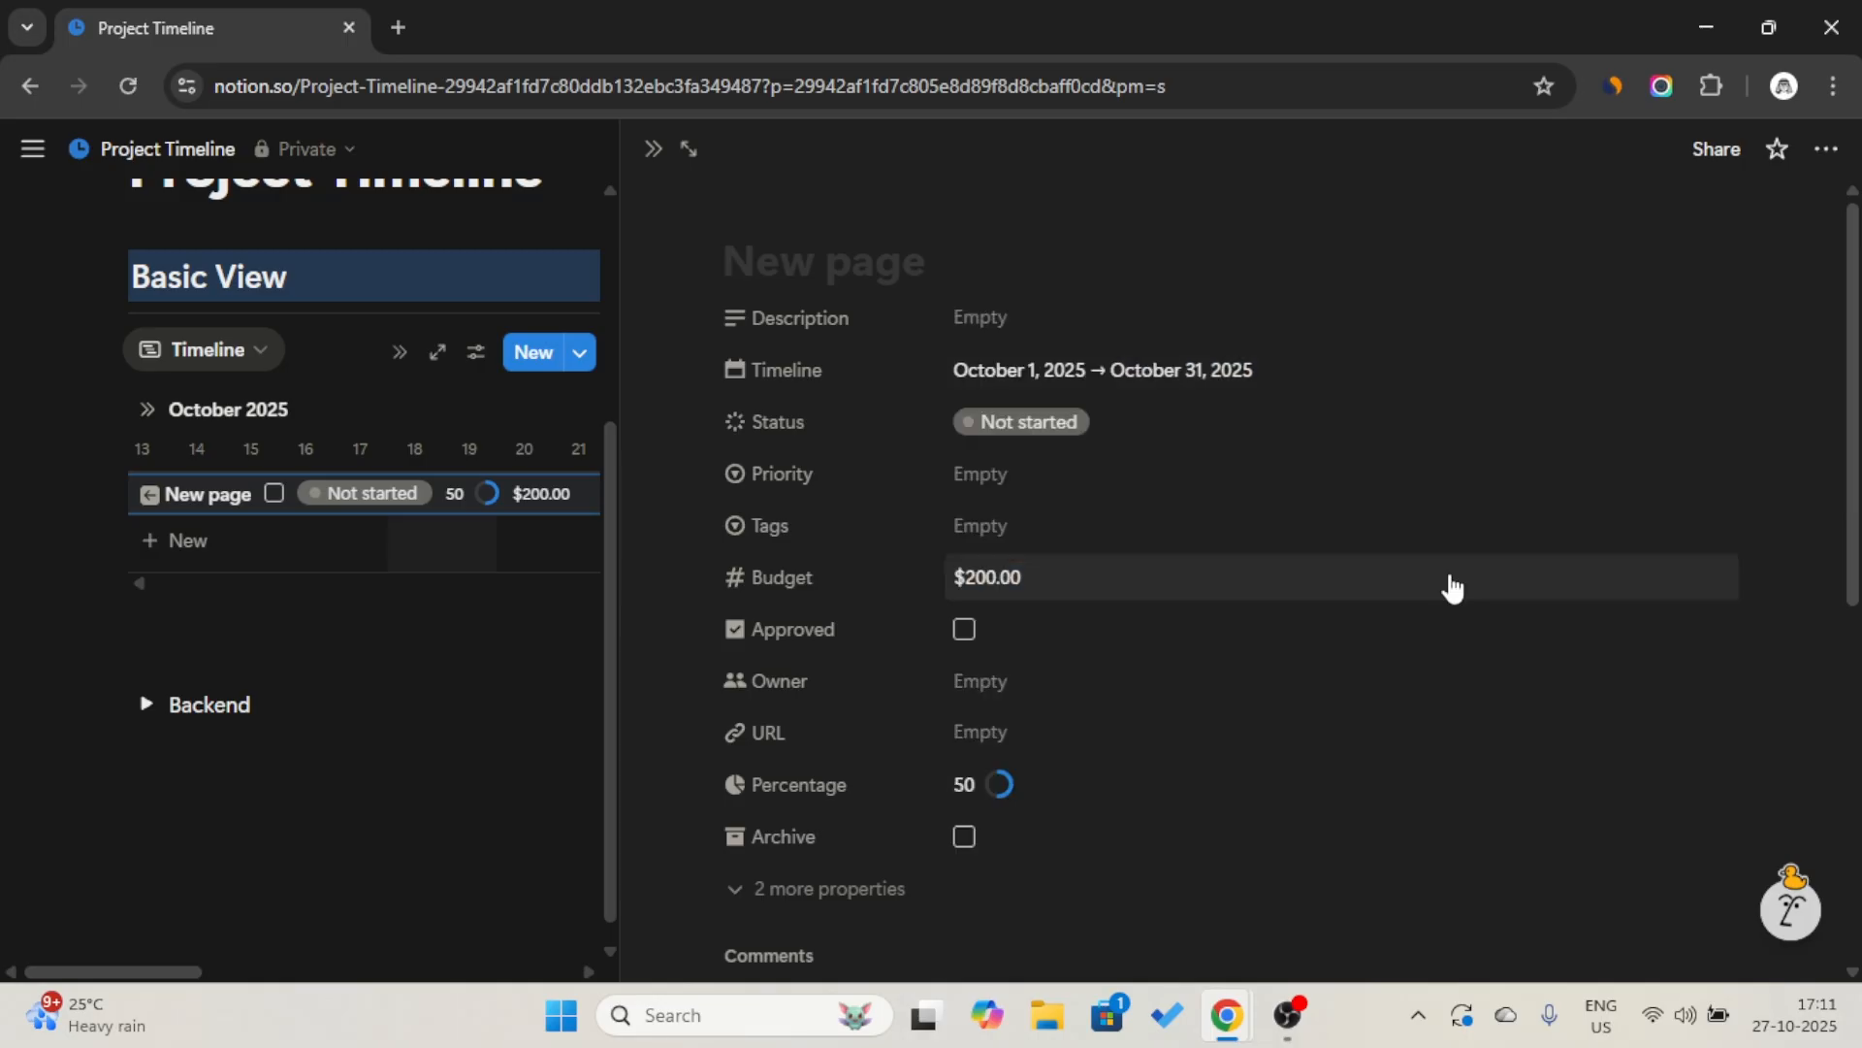
Set the page's Priority to High, mark it as Approved, and close the page.
left_click(1062, 479)
left_click(1093, 646)
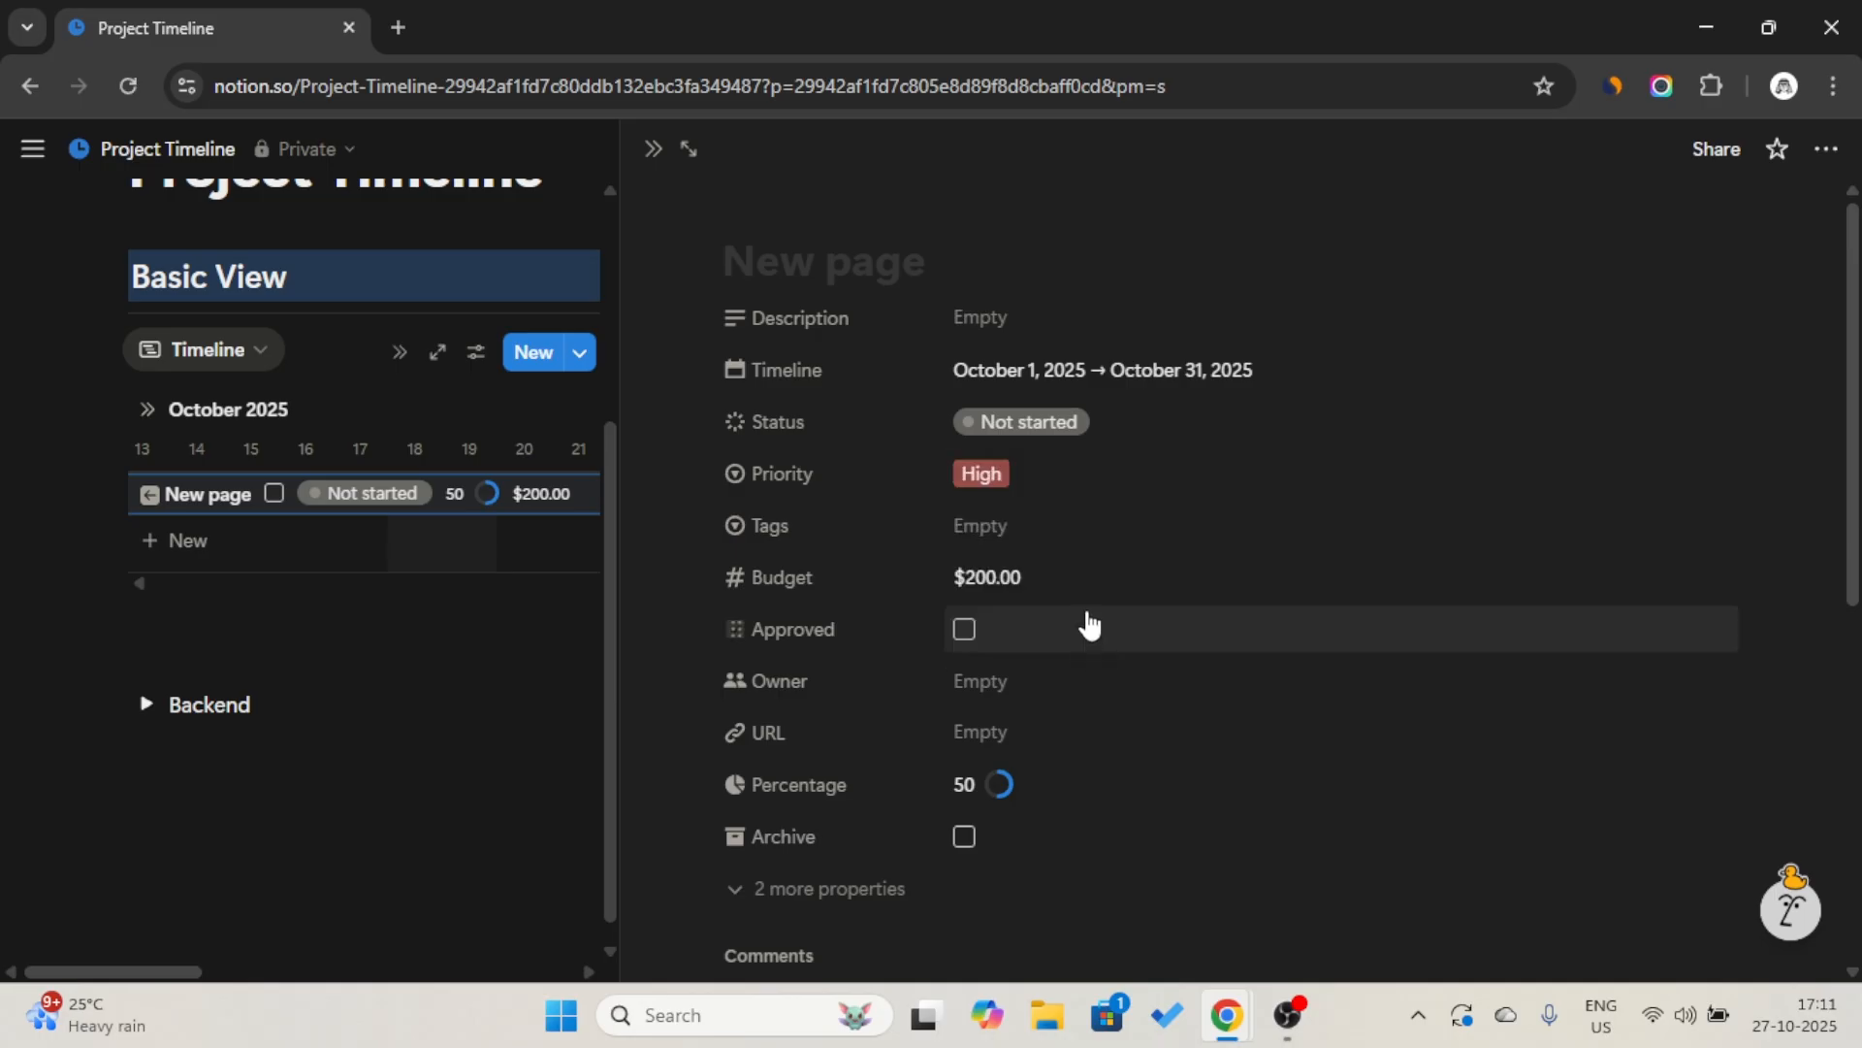
left_click(964, 629)
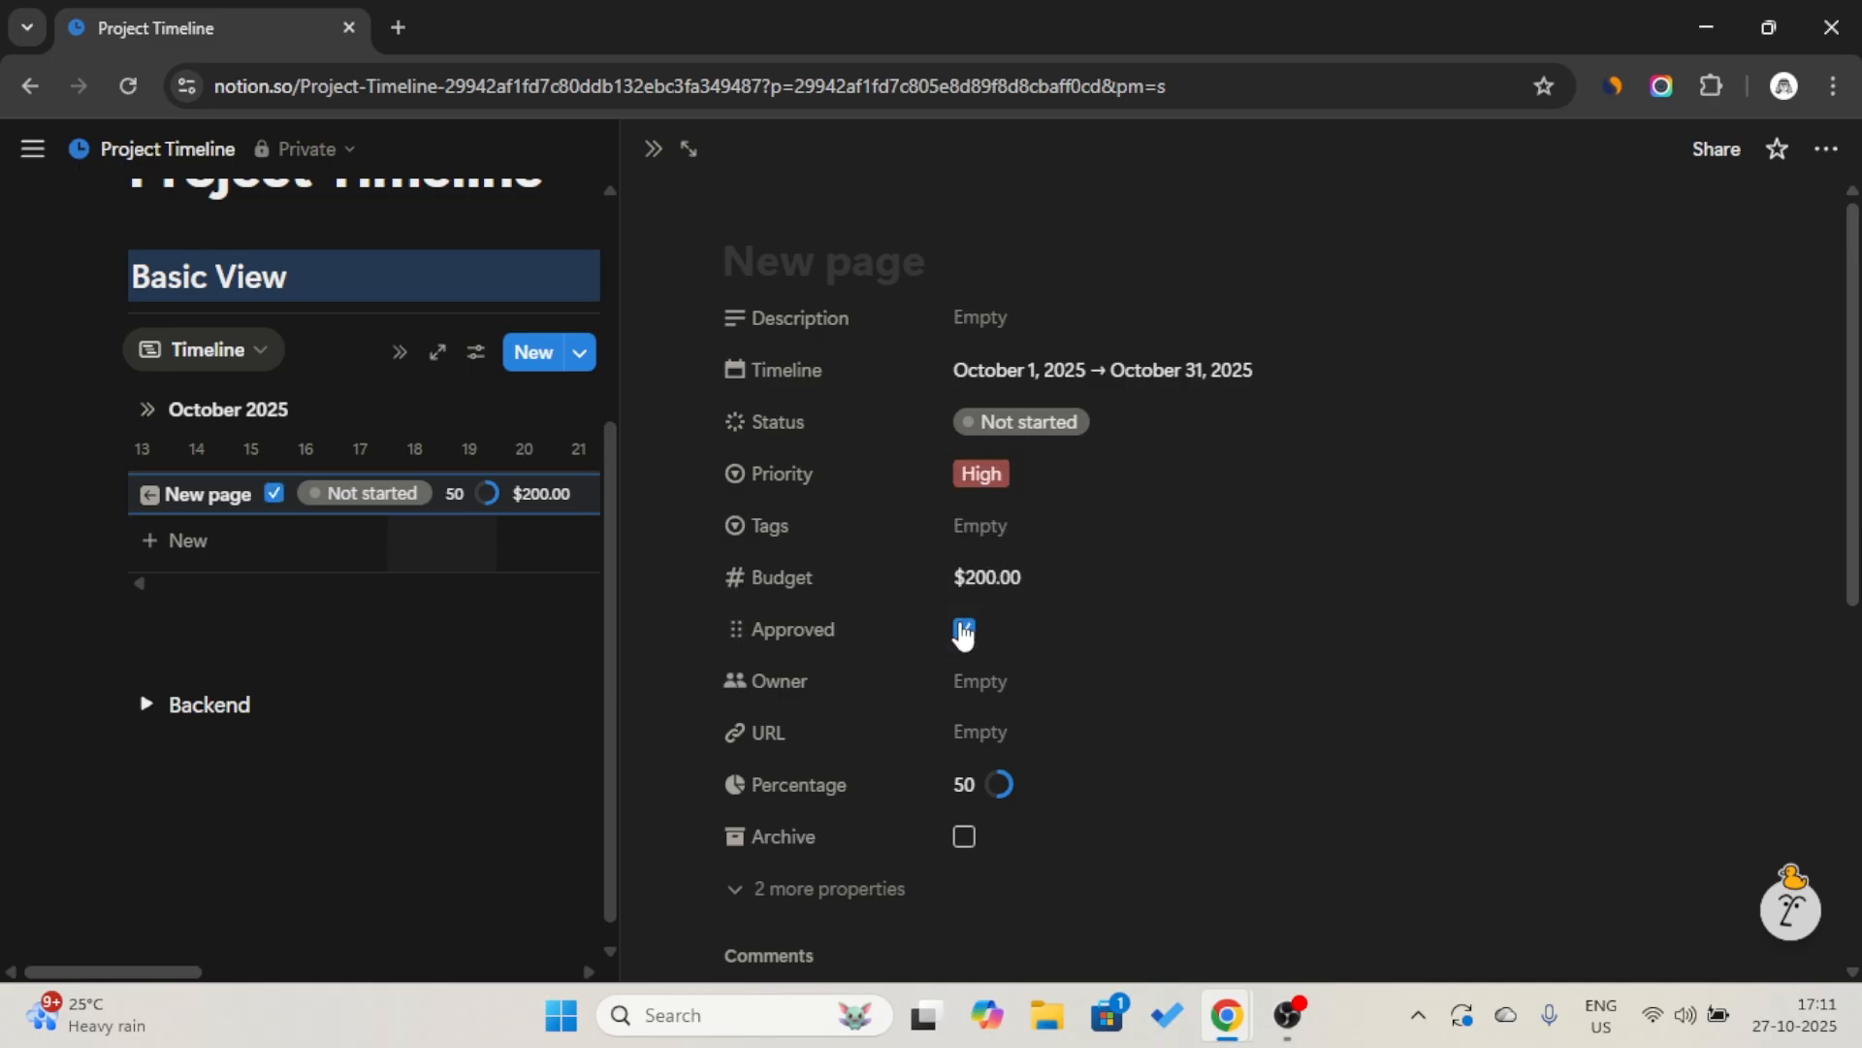
left_click(654, 155)
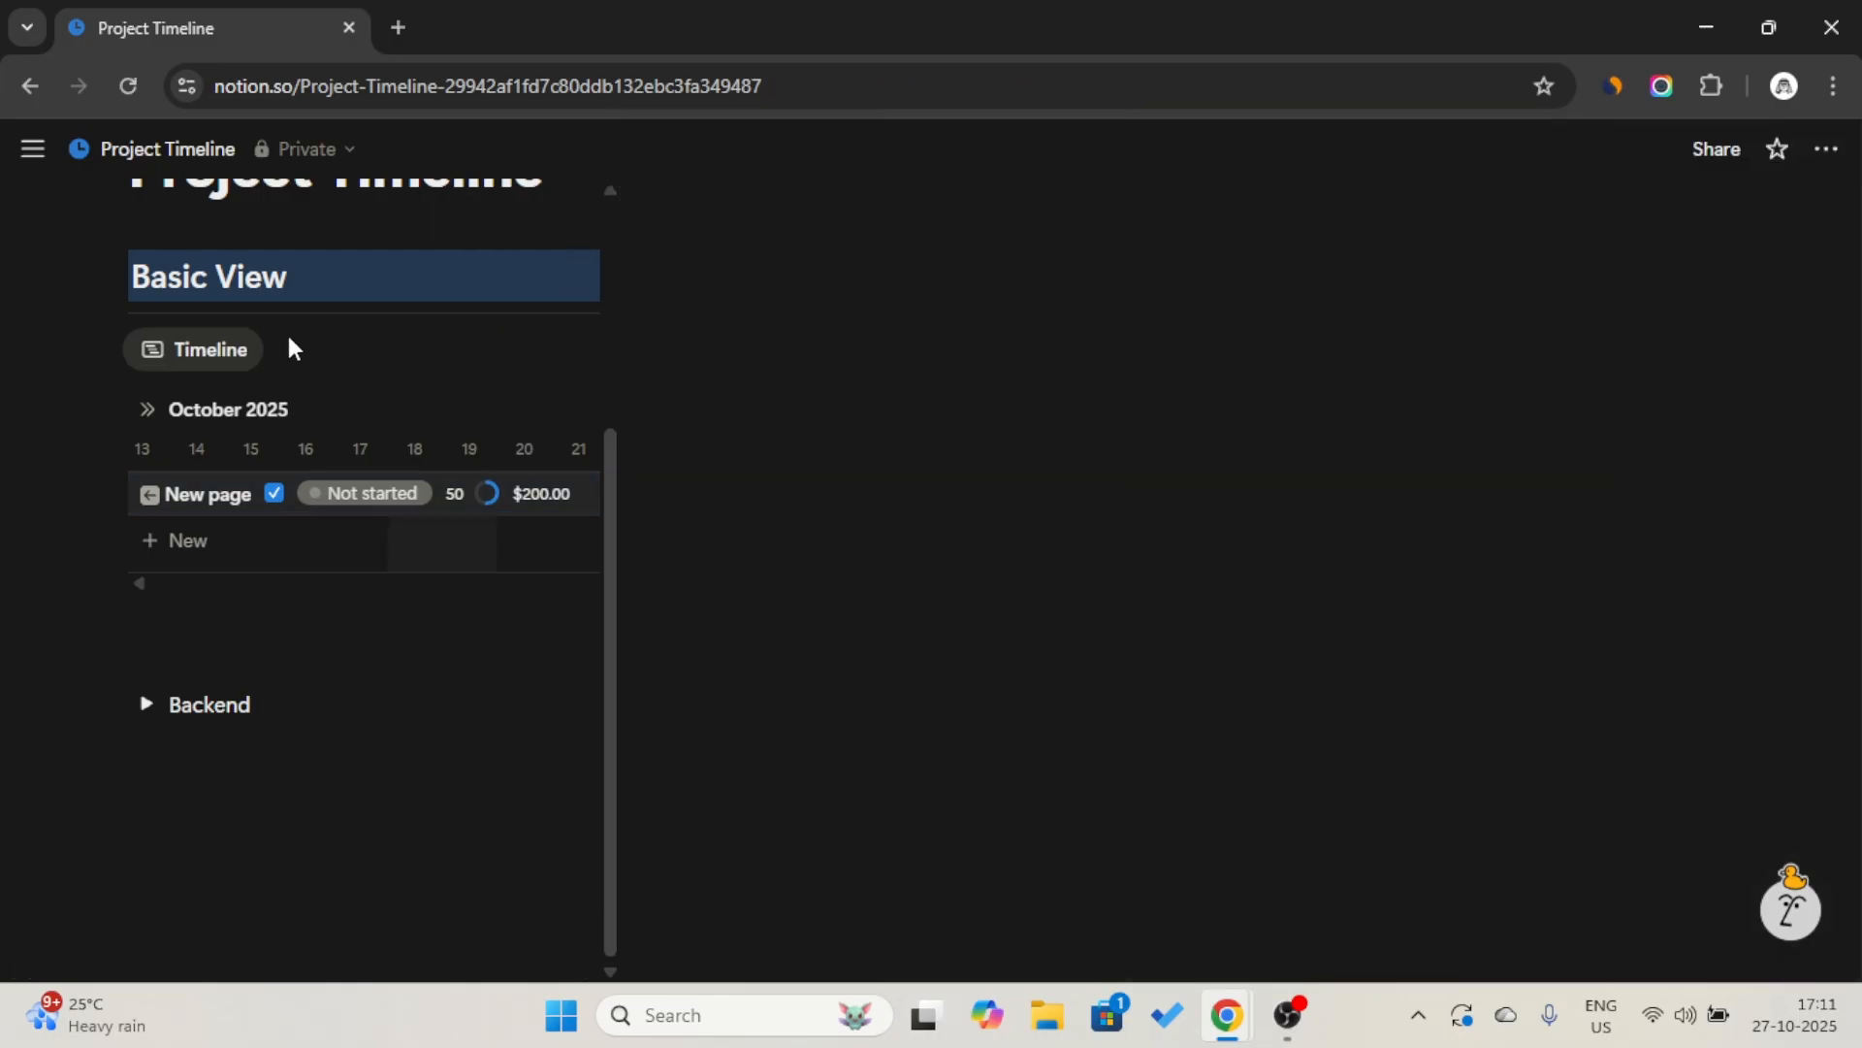
Hide the Approved property and show Owner and Archive in the timeline view, leaving the view settings closed.
left_click(228, 355)
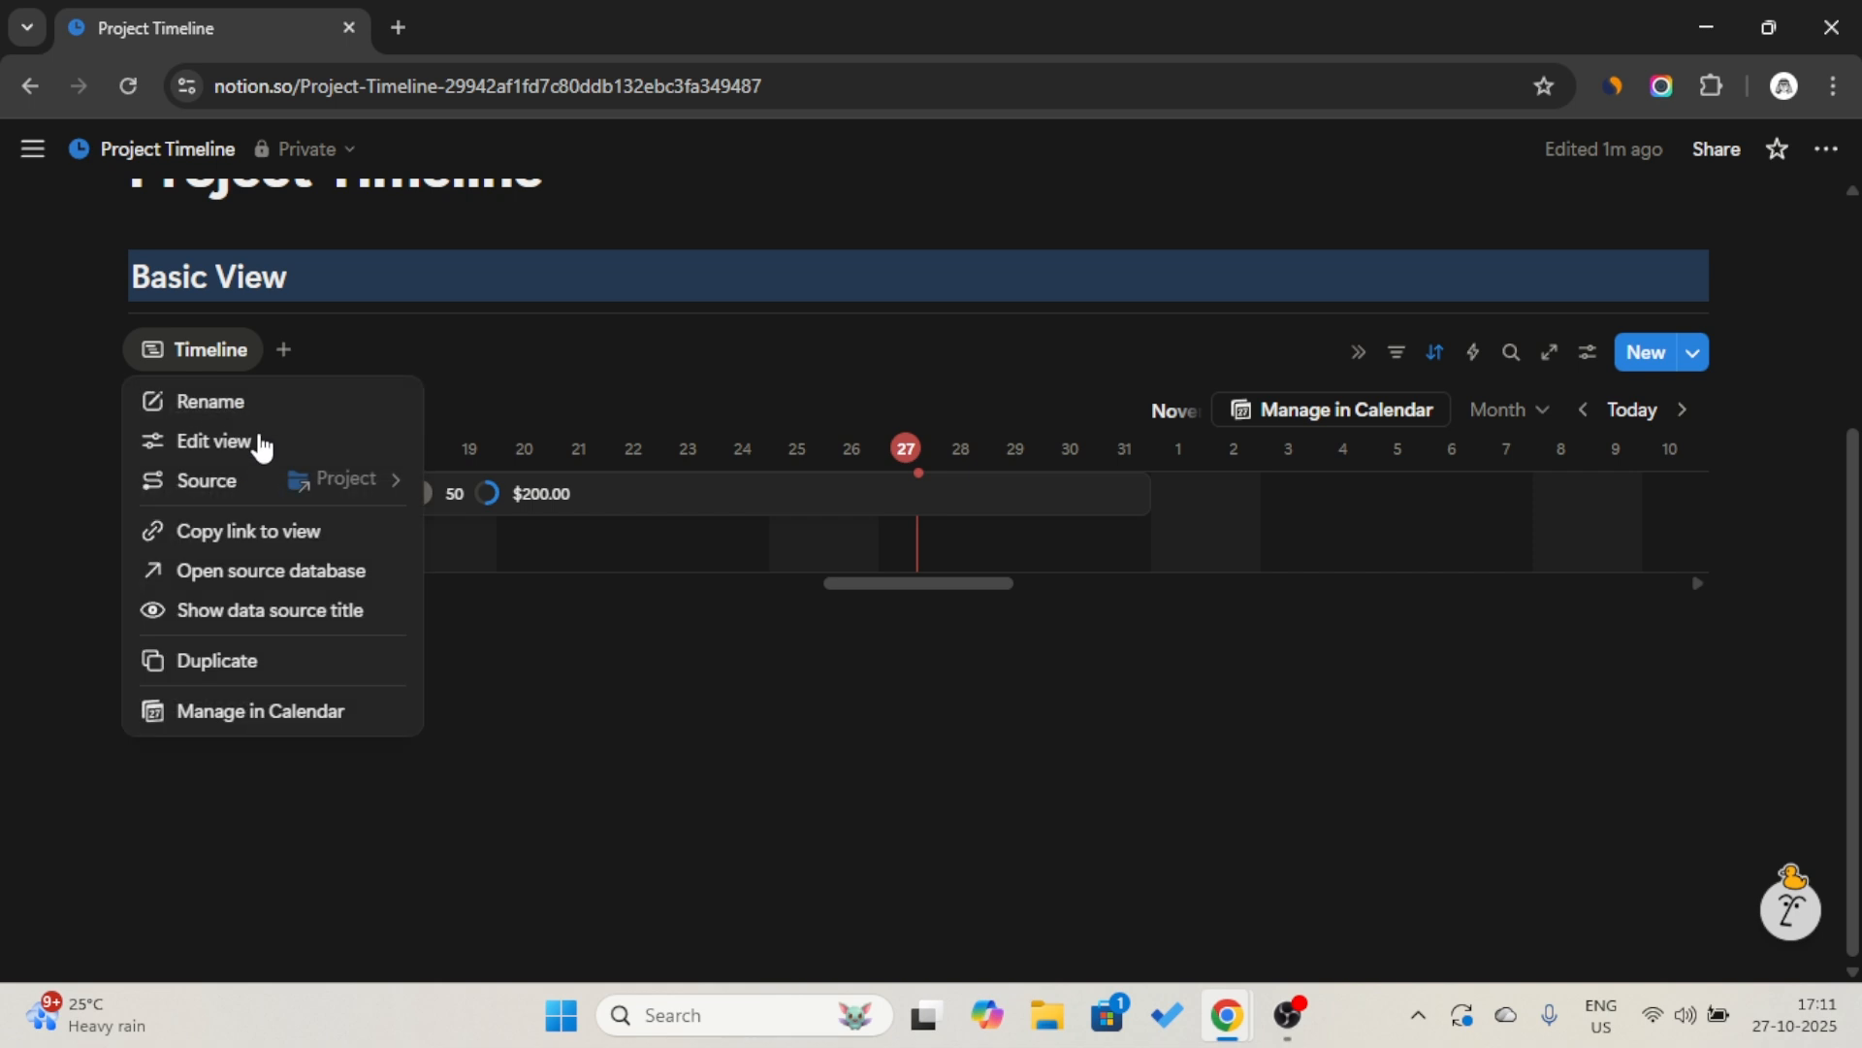
left_click(215, 441)
left_click(1634, 456)
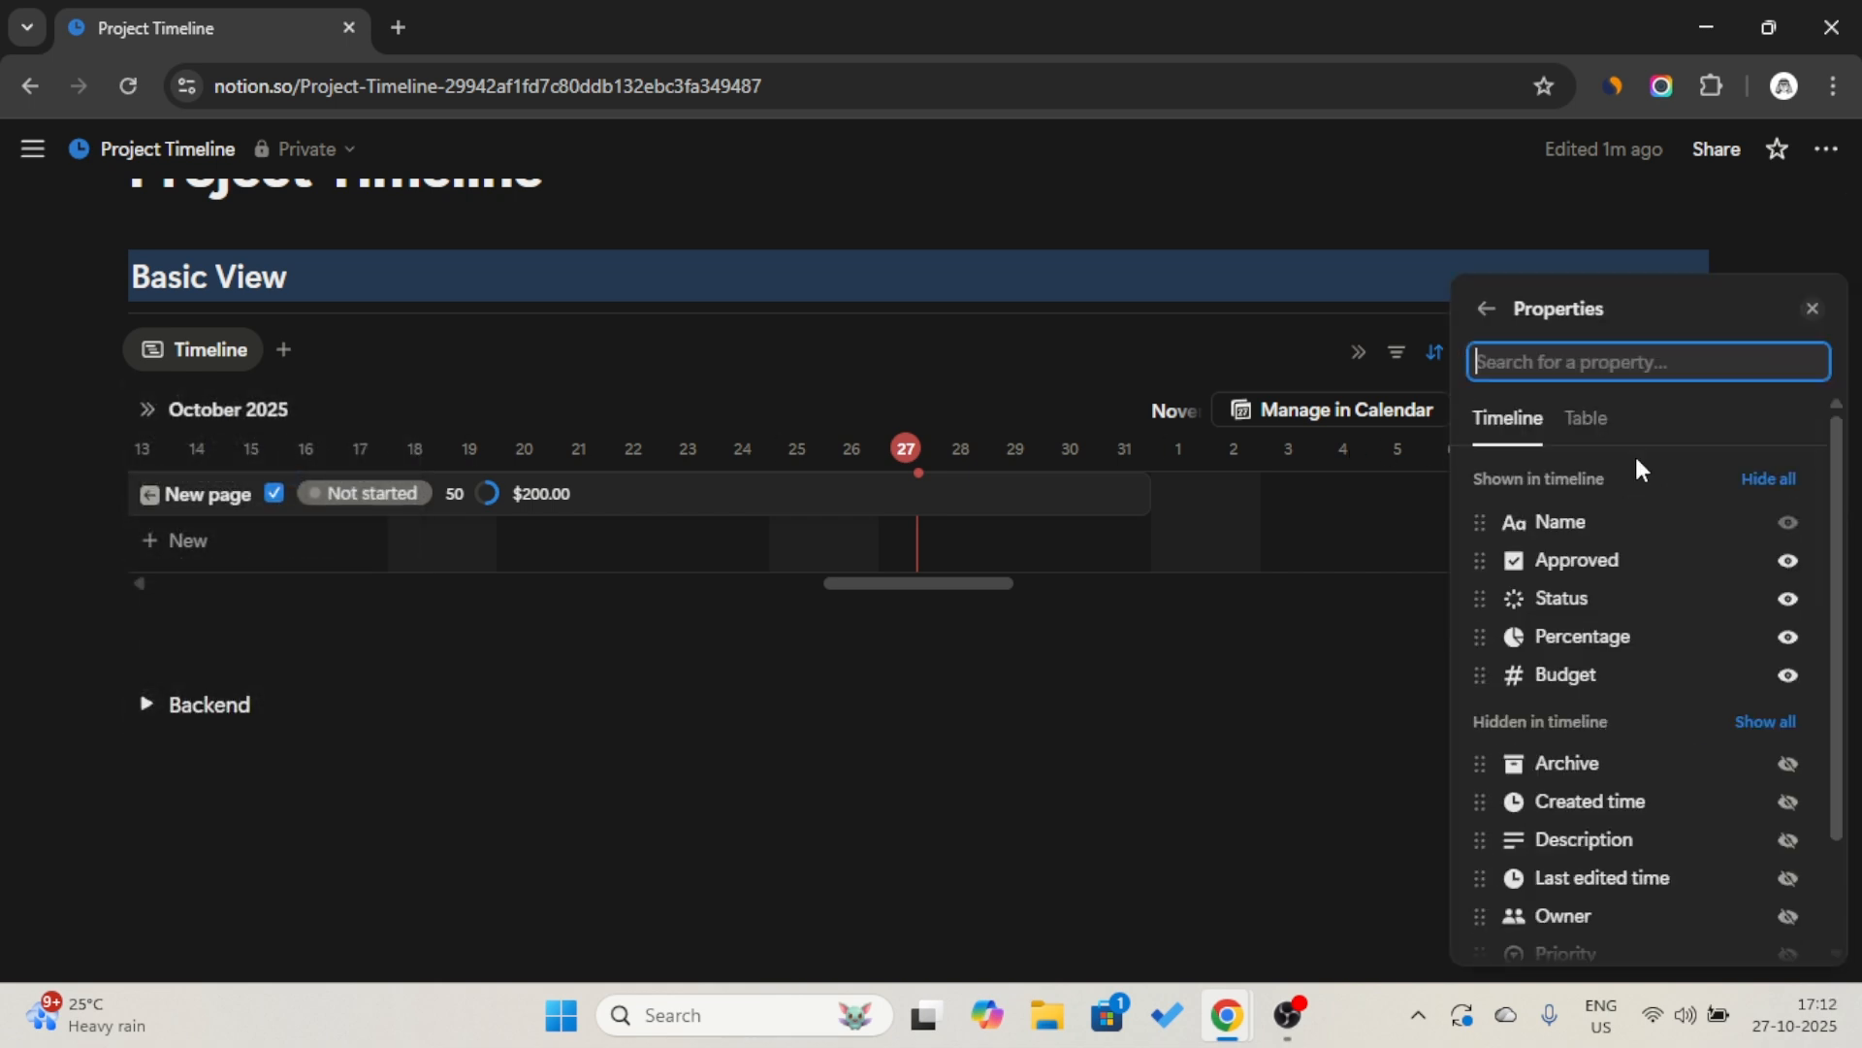
left_click(1790, 566)
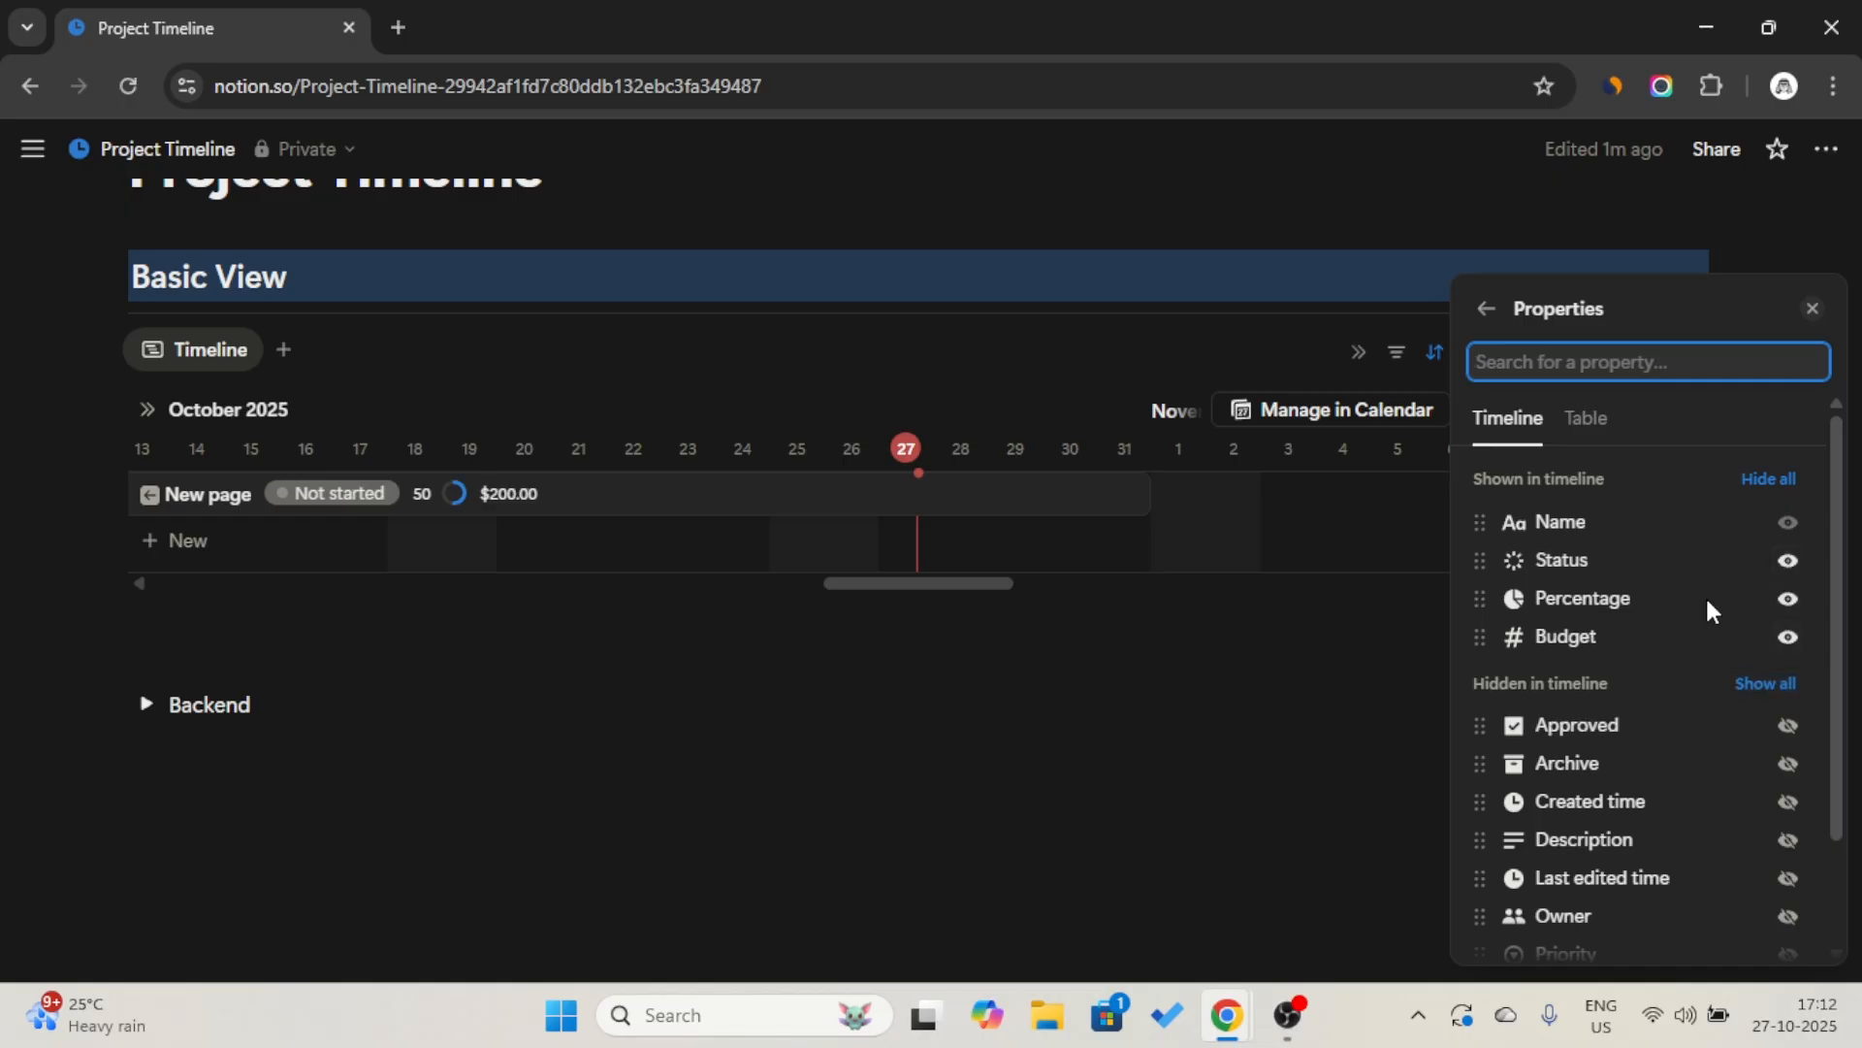
scroll(1779, 794, "down", 1)
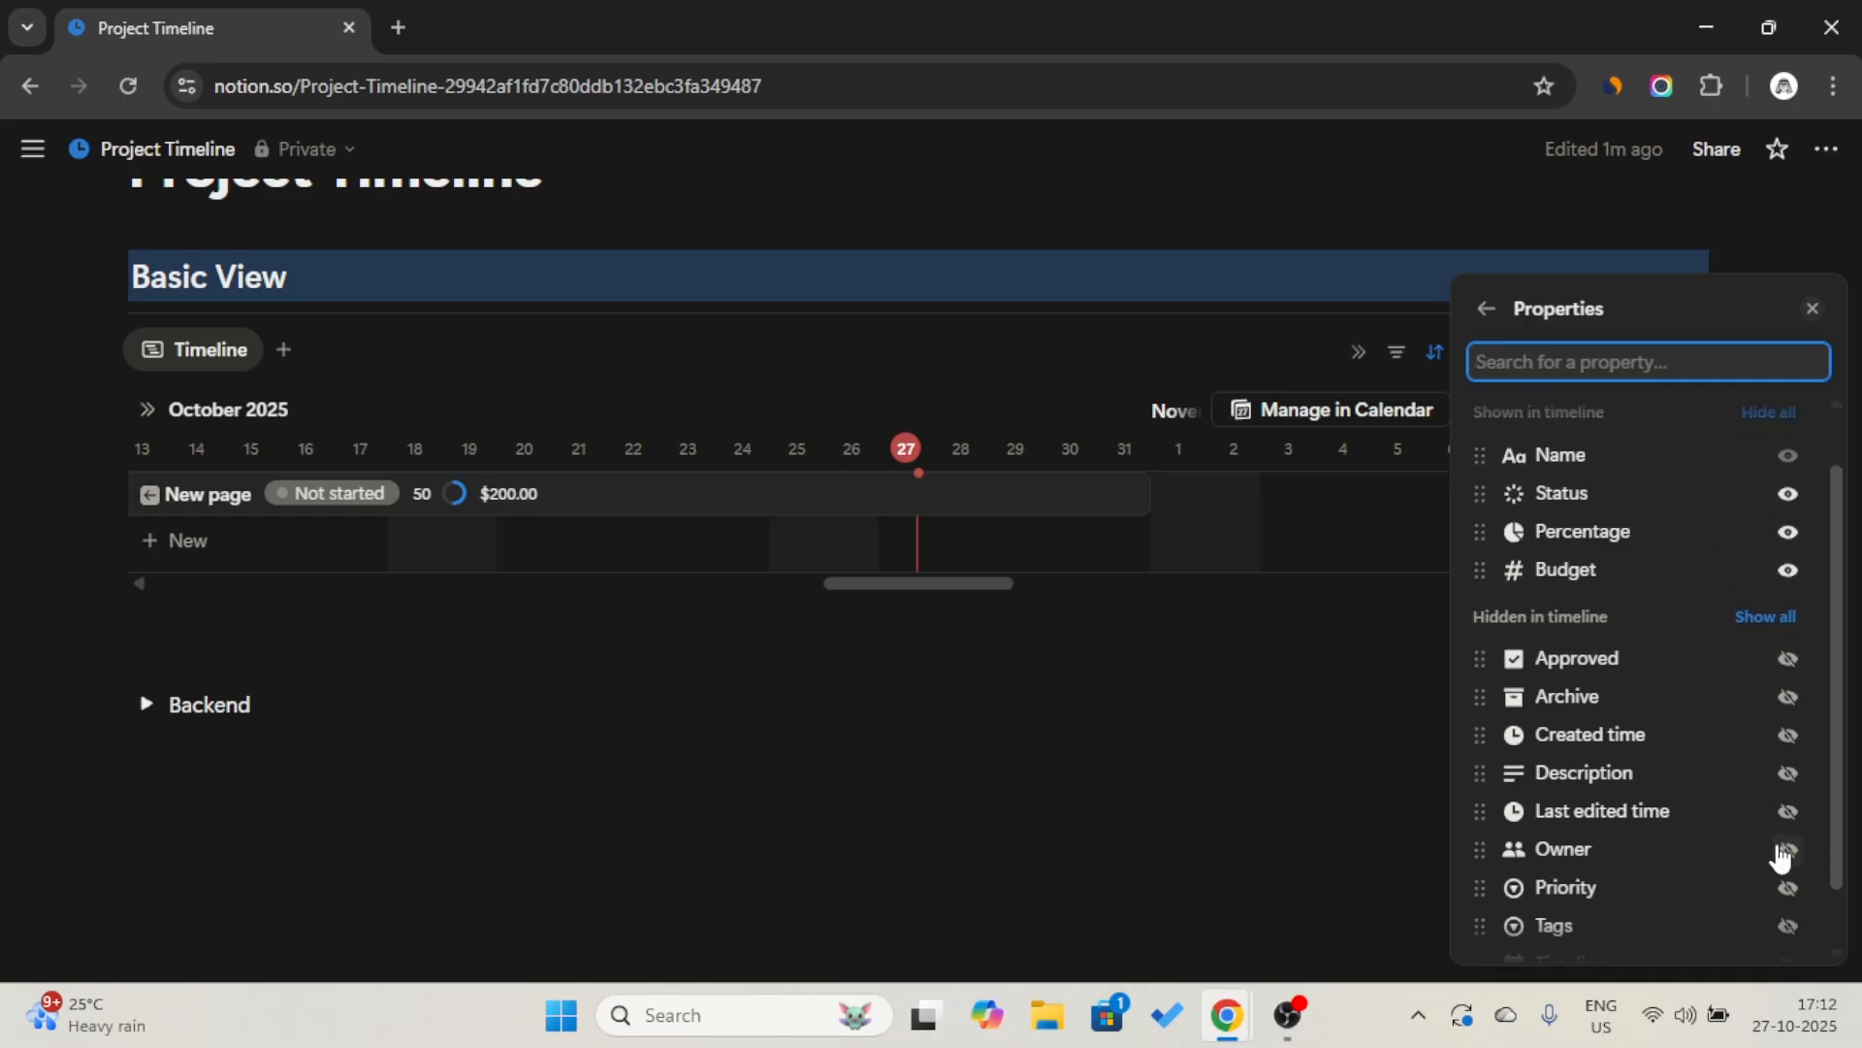
left_click(1785, 850)
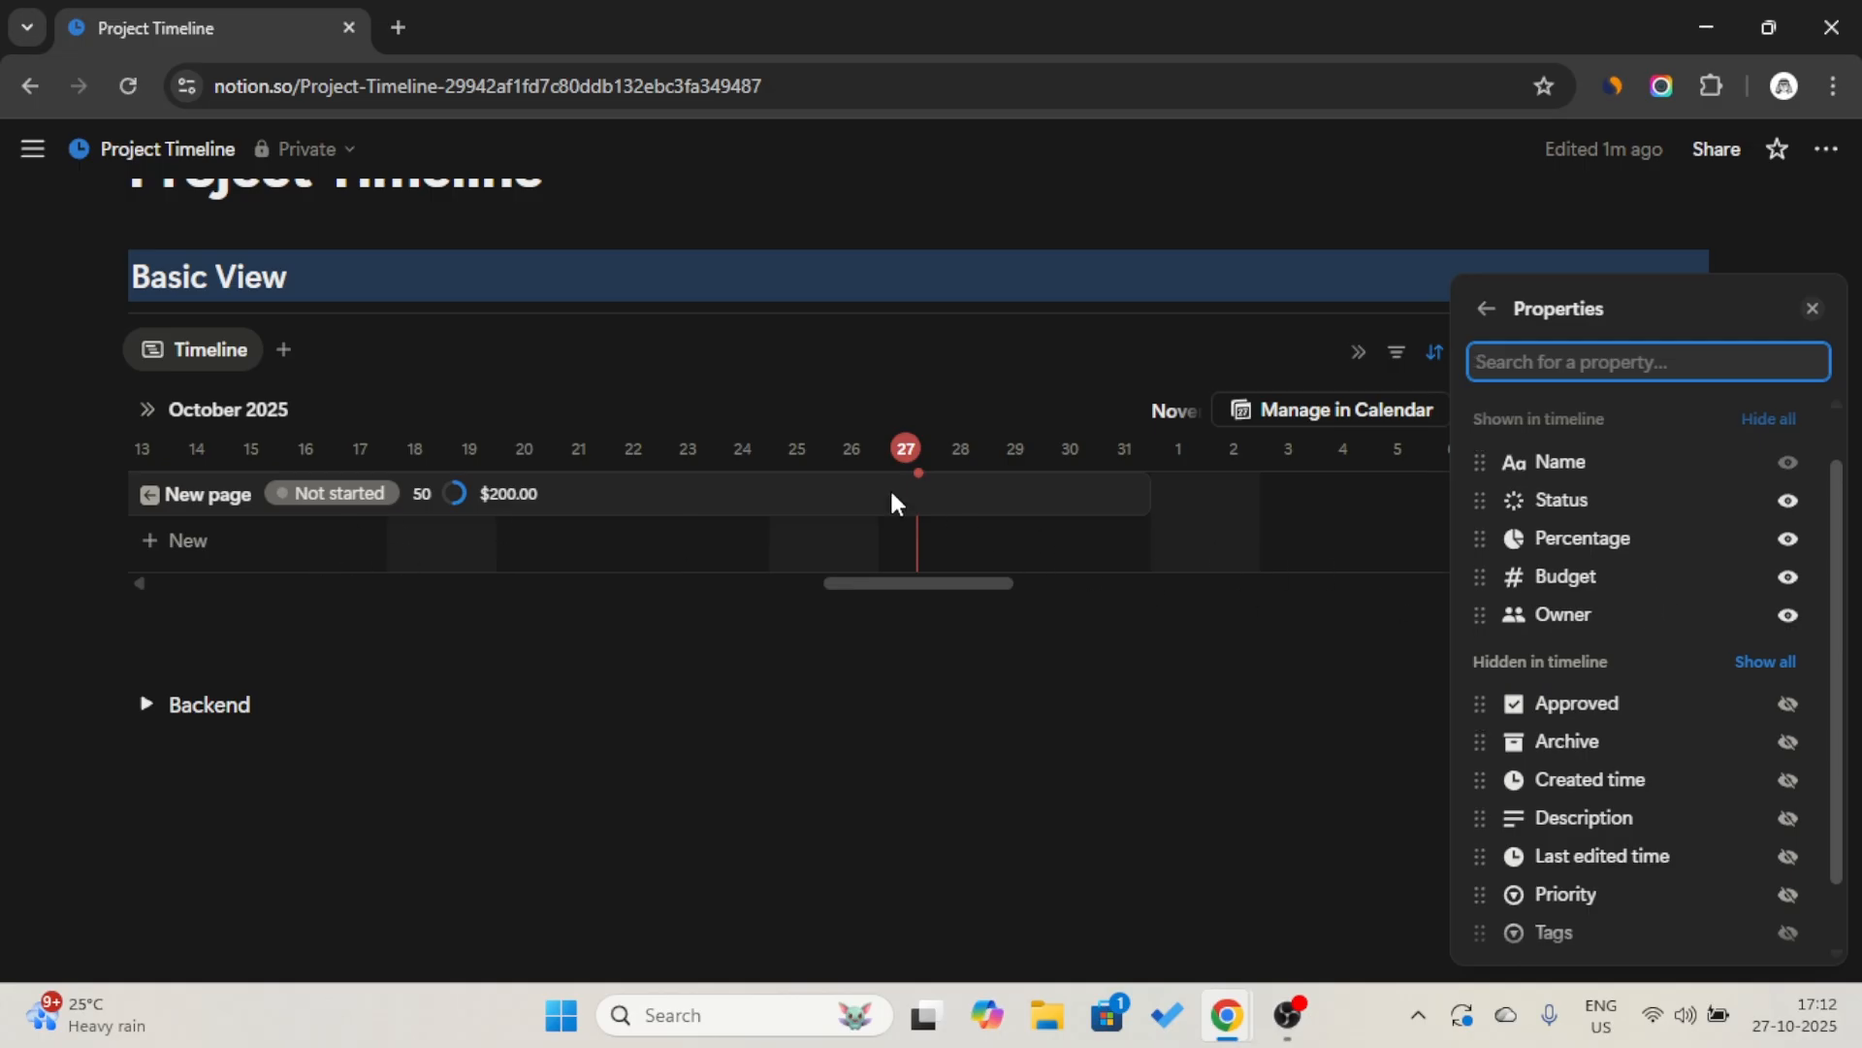
left_click(1788, 742)
left_click(1272, 723)
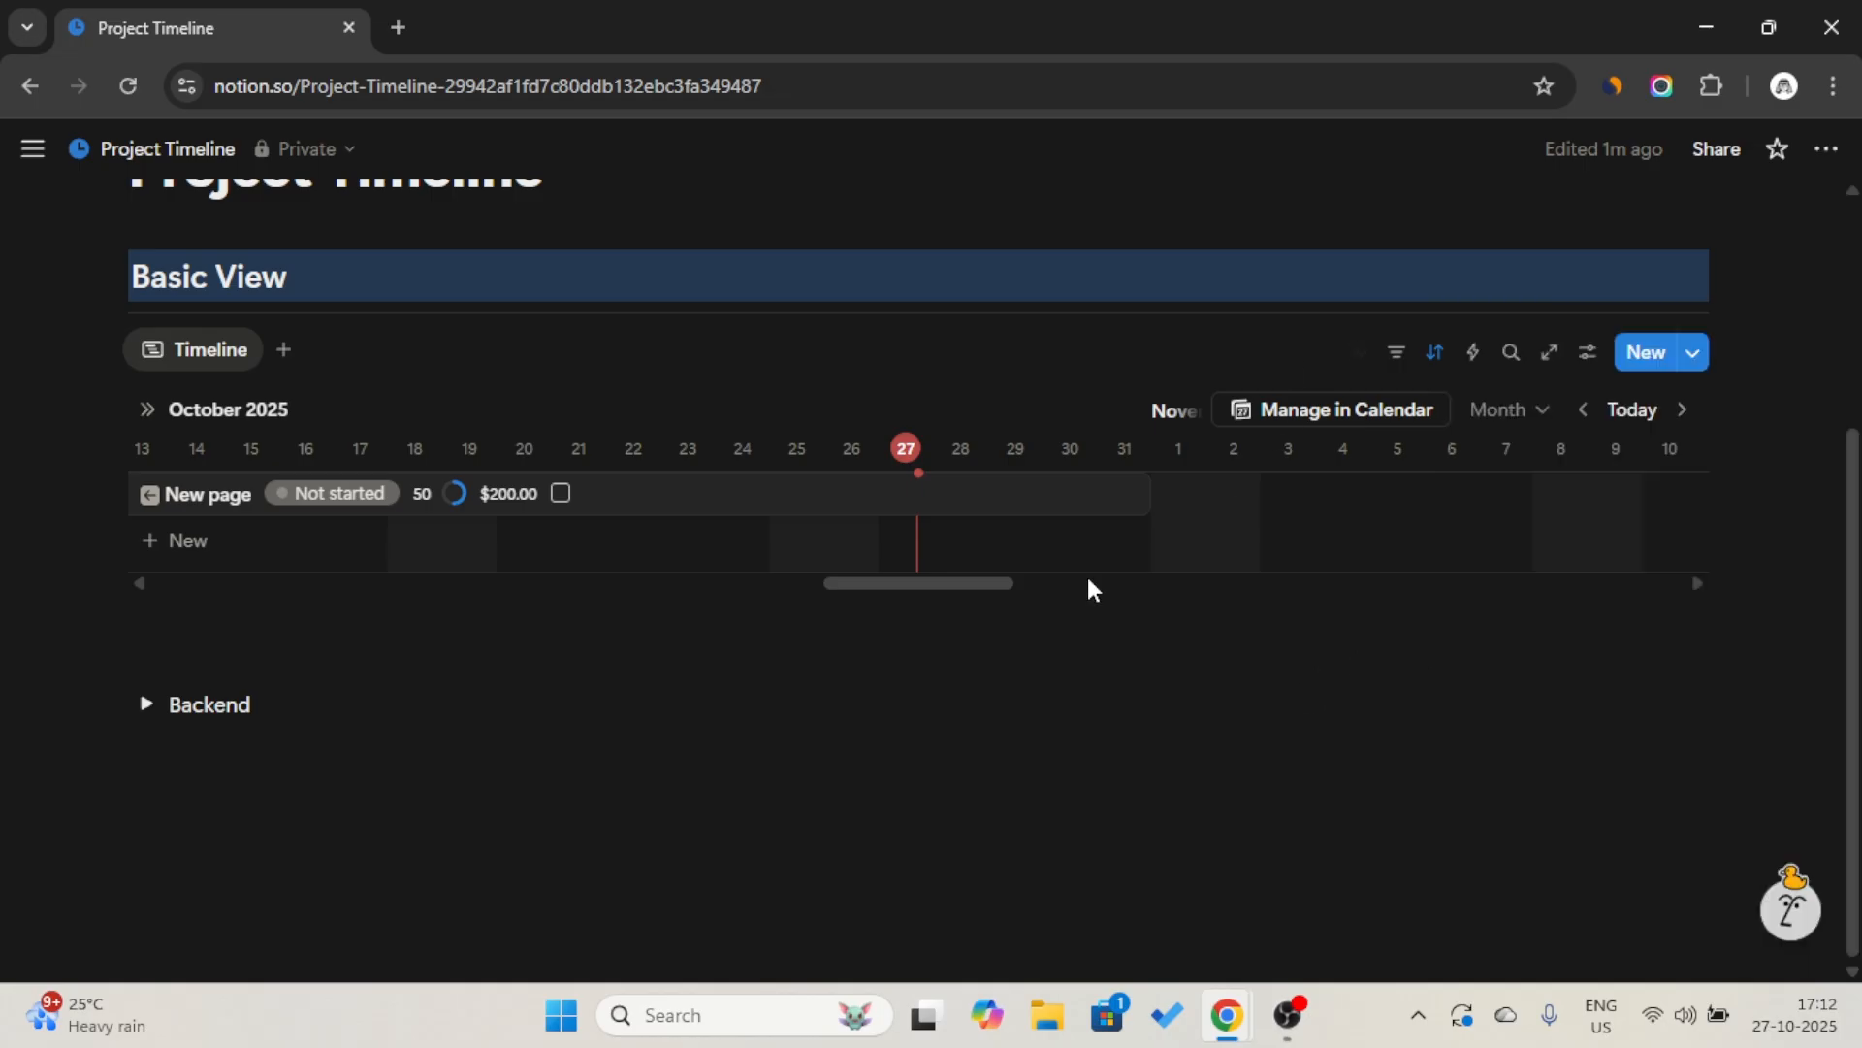
Add a new project to the timeline spanning October 20–24, 2025, and open it to check its dates.
scroll(614, 511, "left", 5)
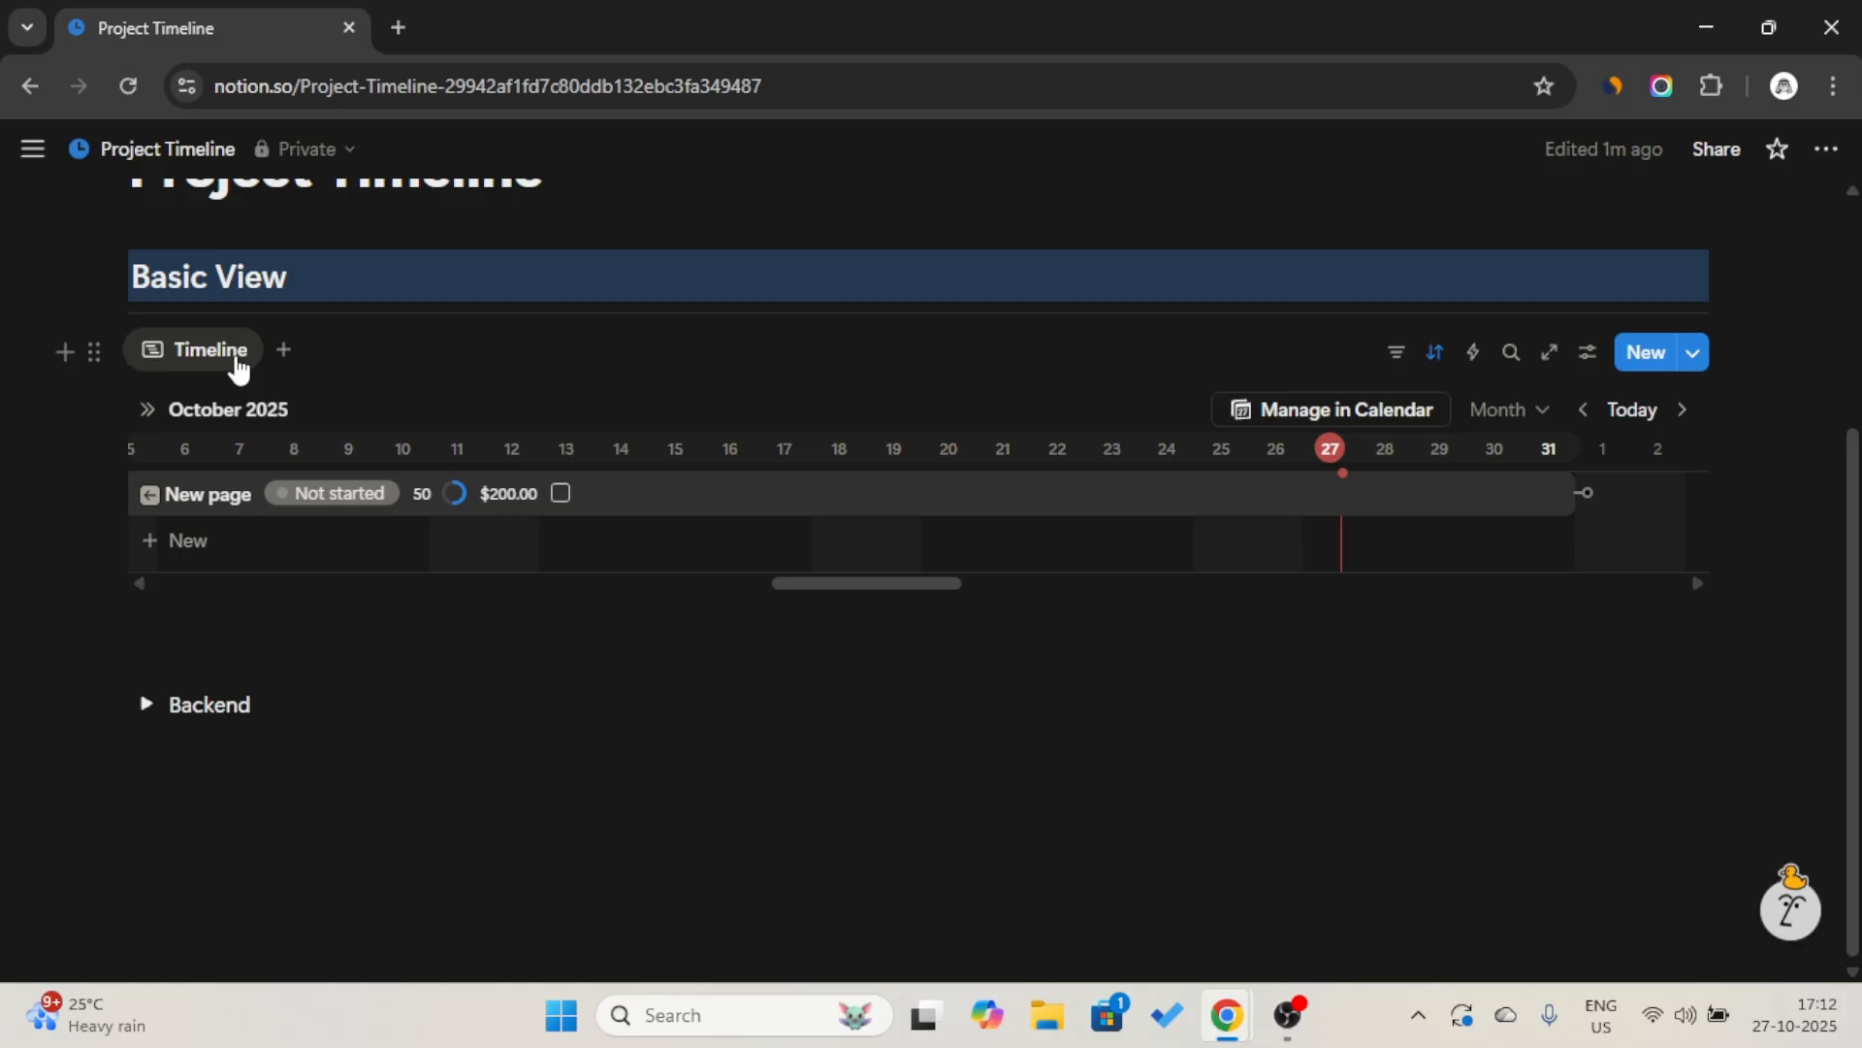
left_click(936, 541)
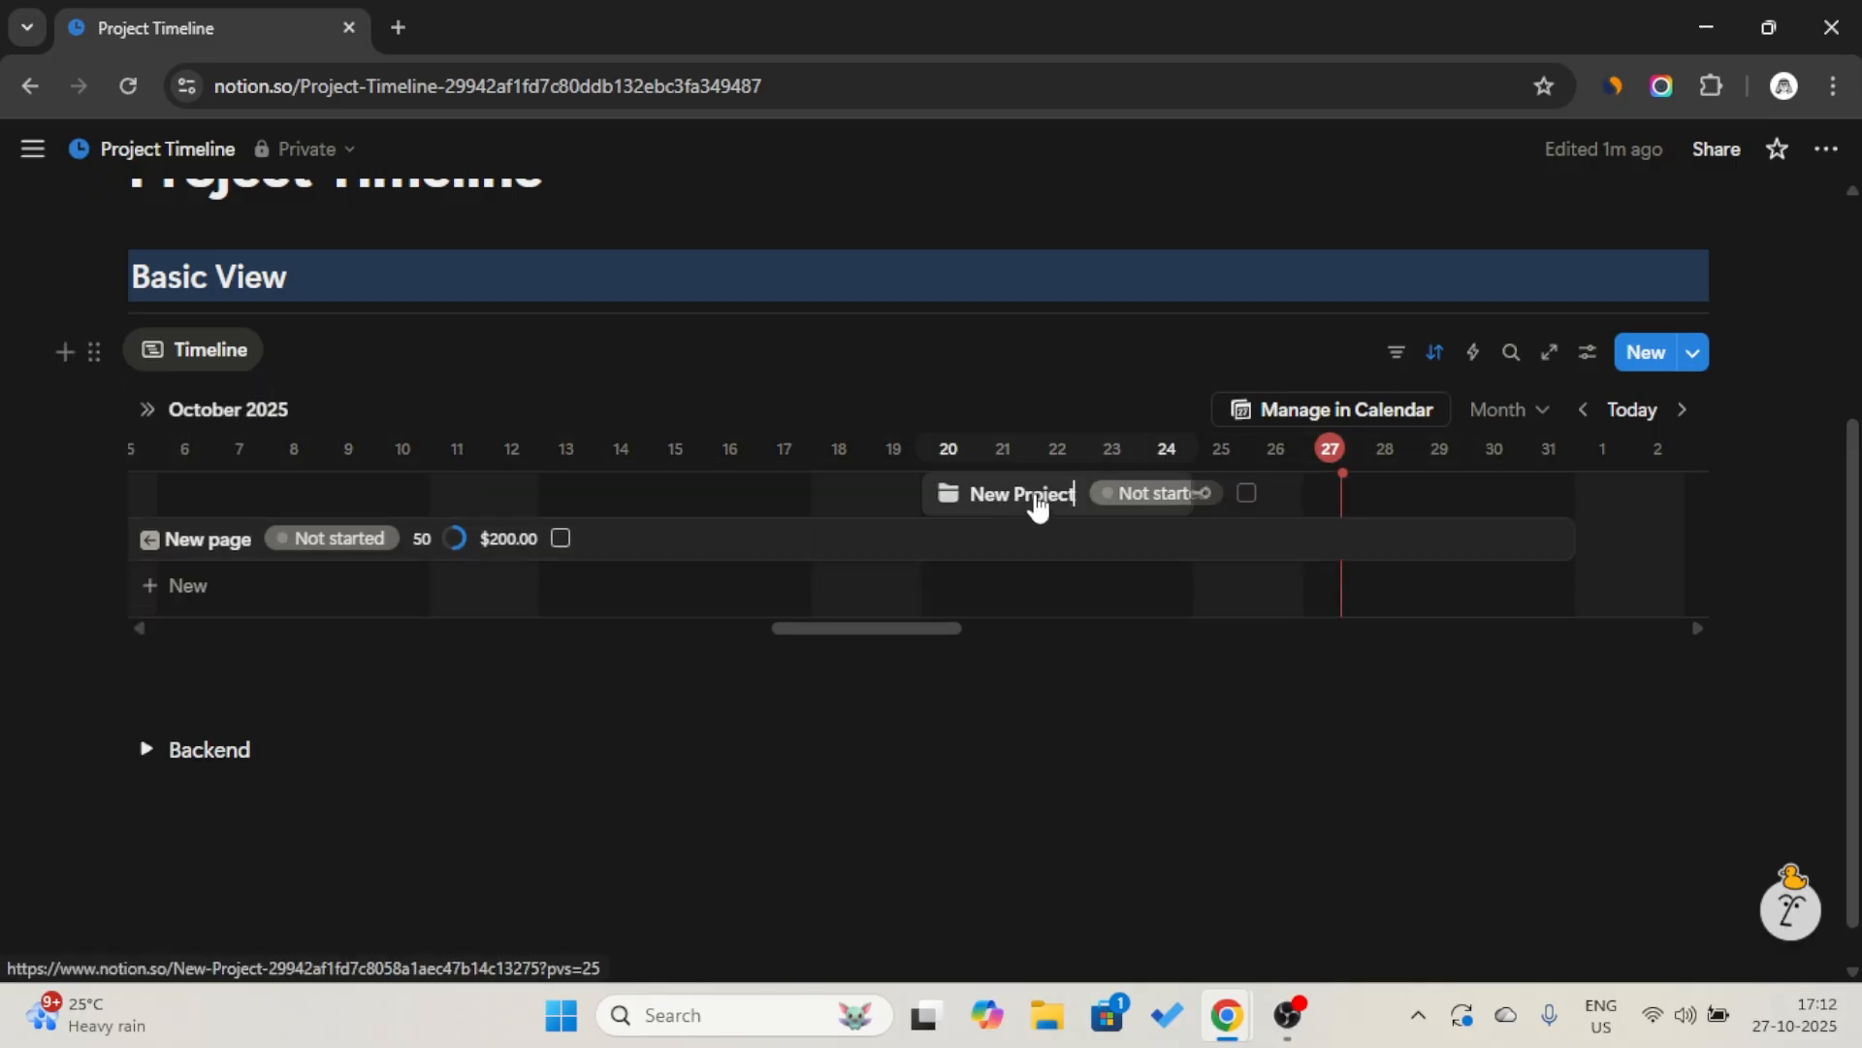
left_click(1030, 502)
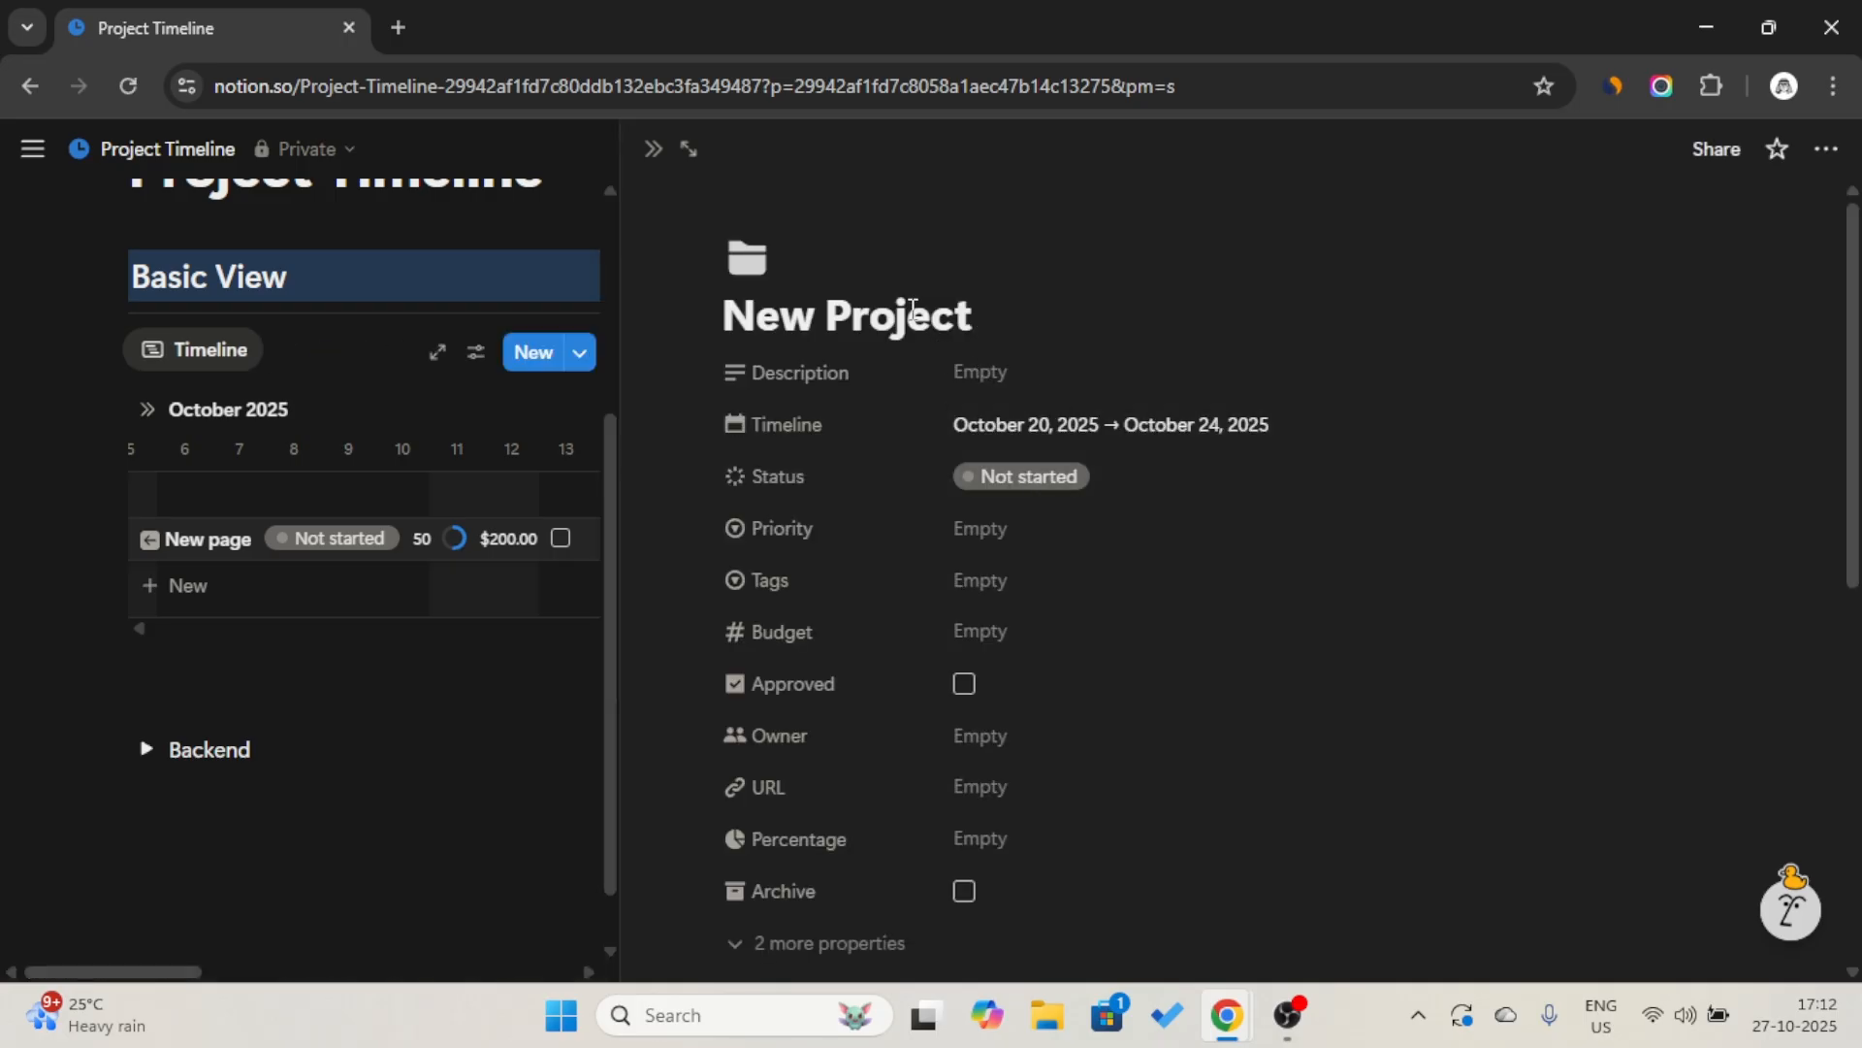
left_click(1094, 422)
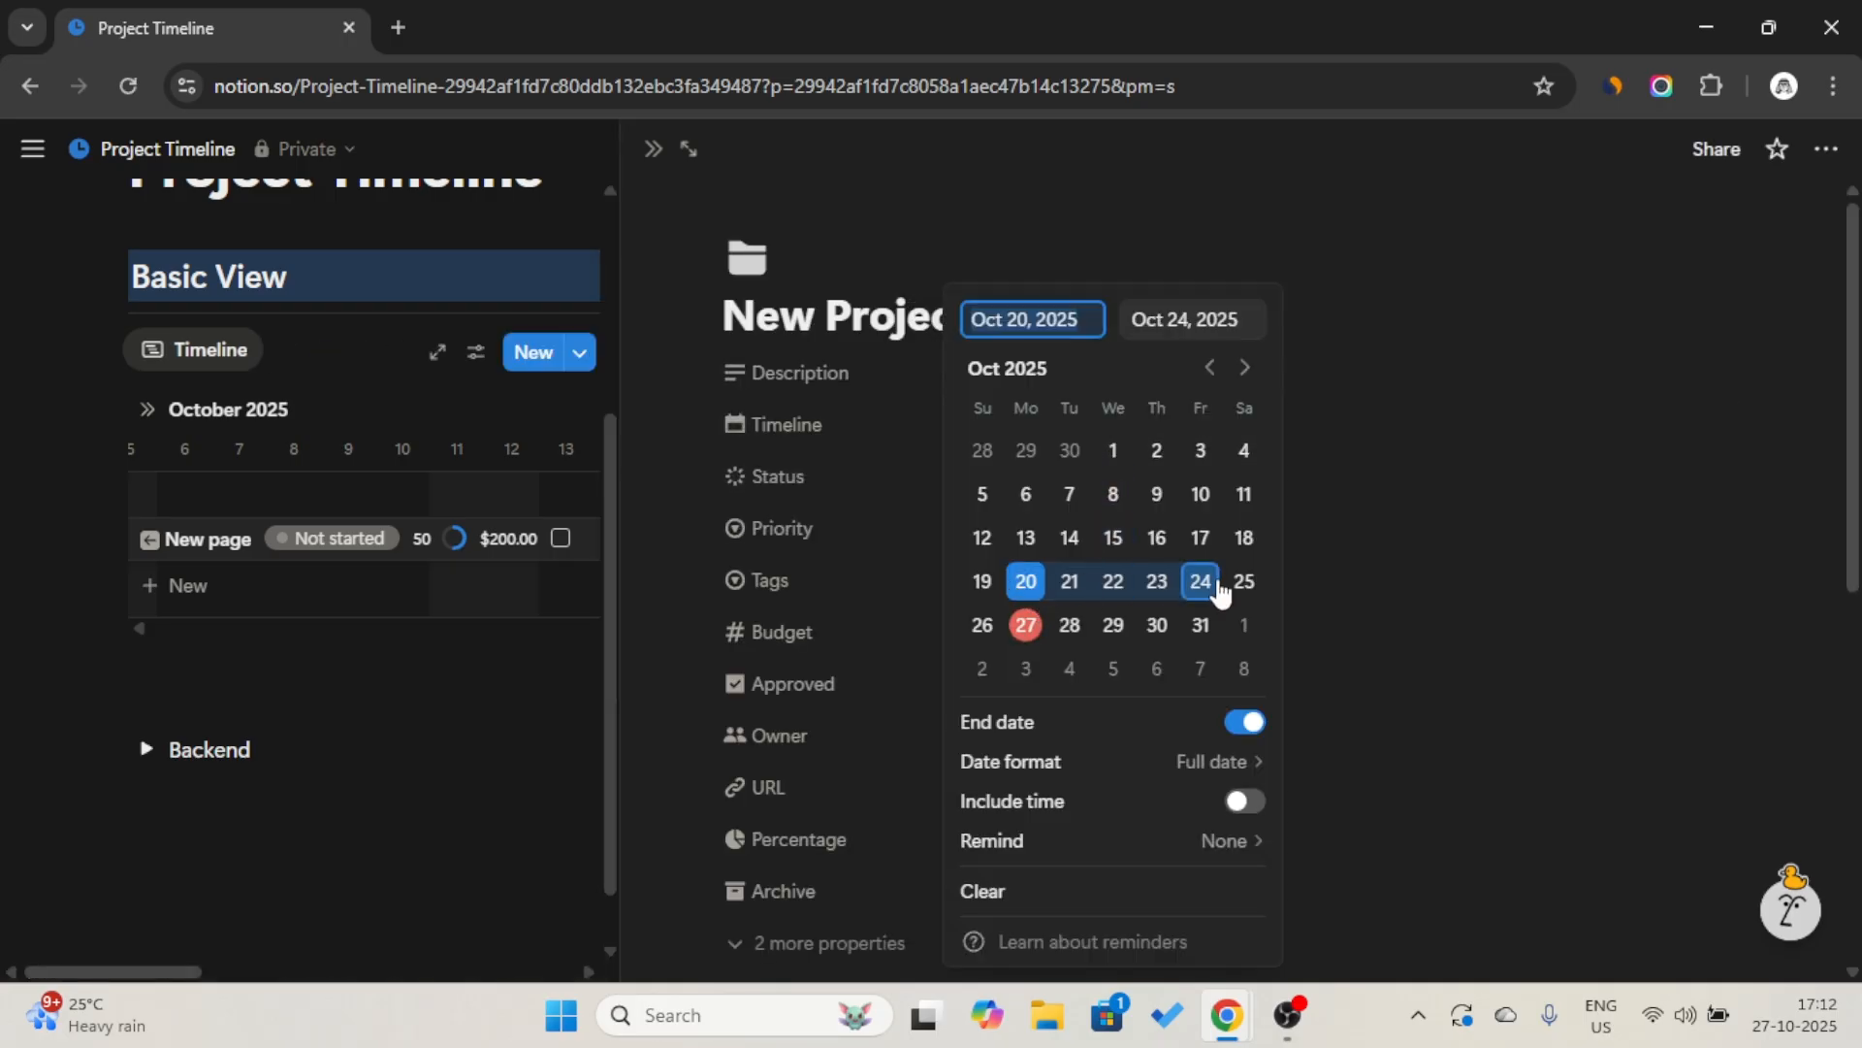
left_click(1345, 446)
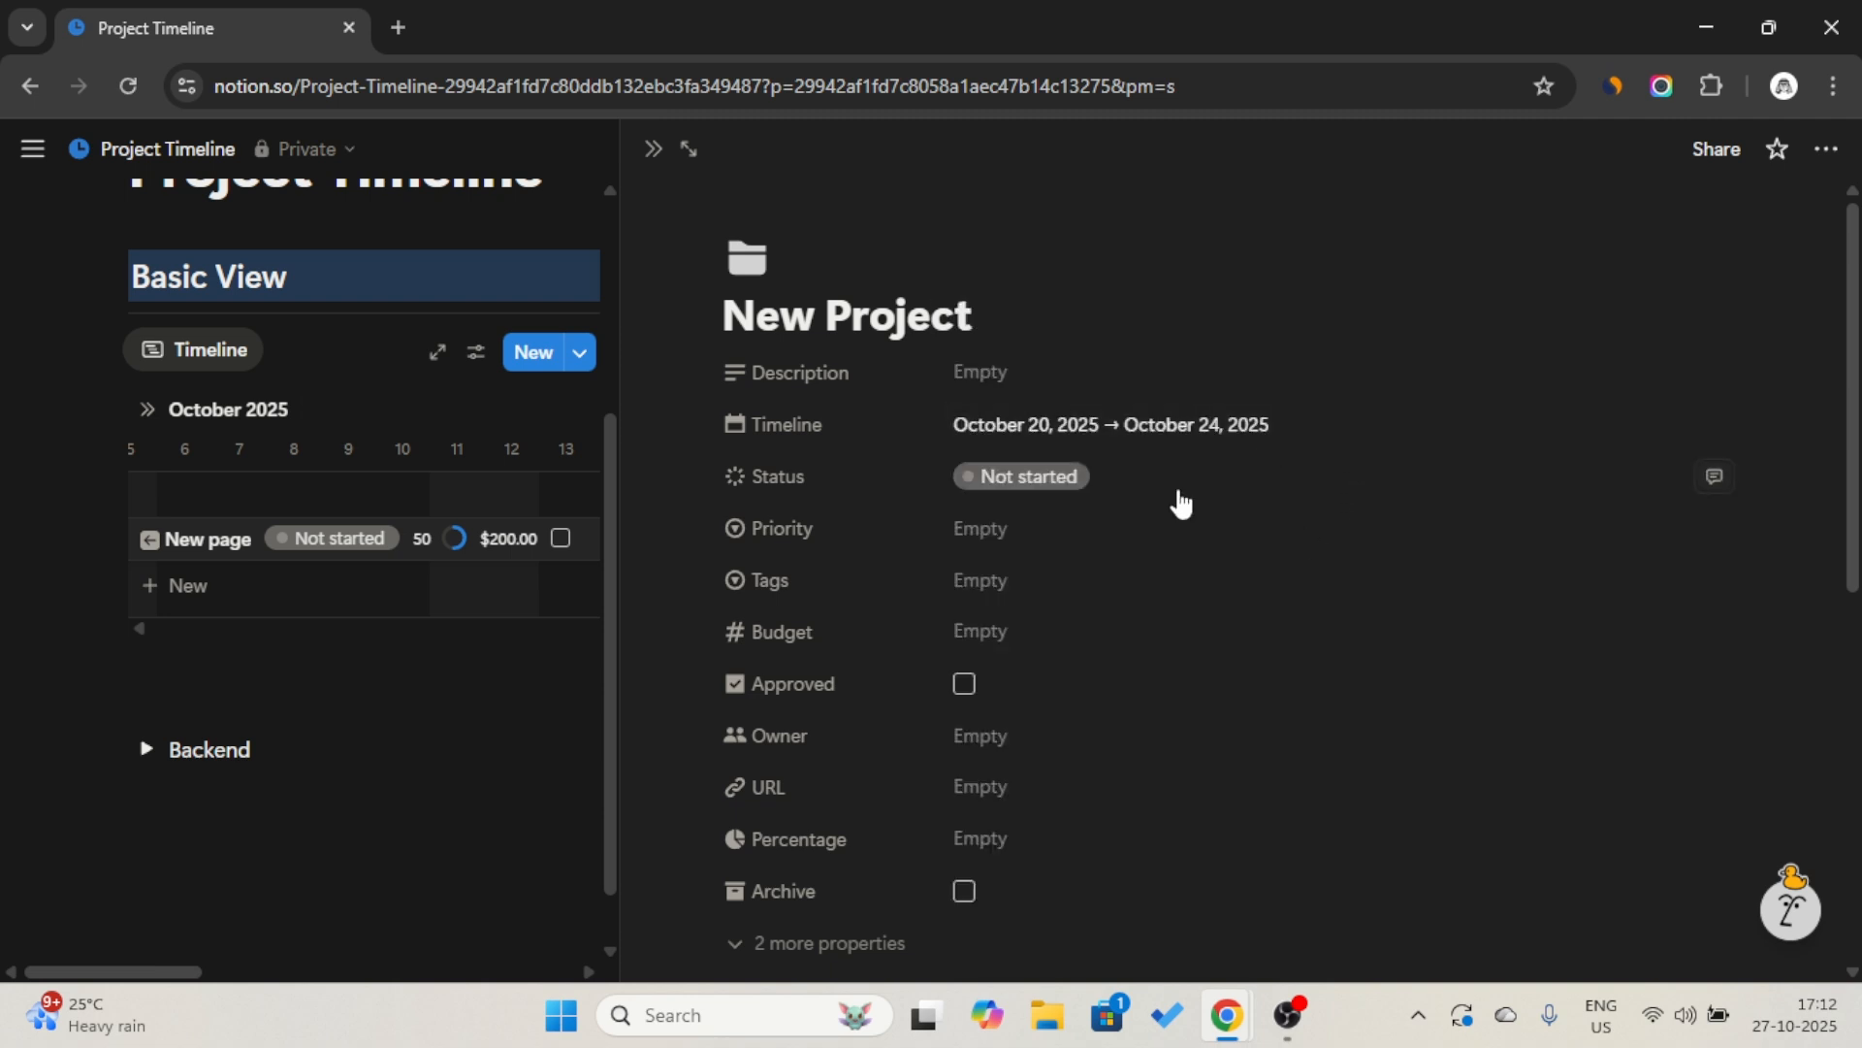
Set the new project's Priority to Medium and its Budget to $500.
left_click(1068, 526)
left_click(1081, 655)
left_click(1077, 650)
type("5000")
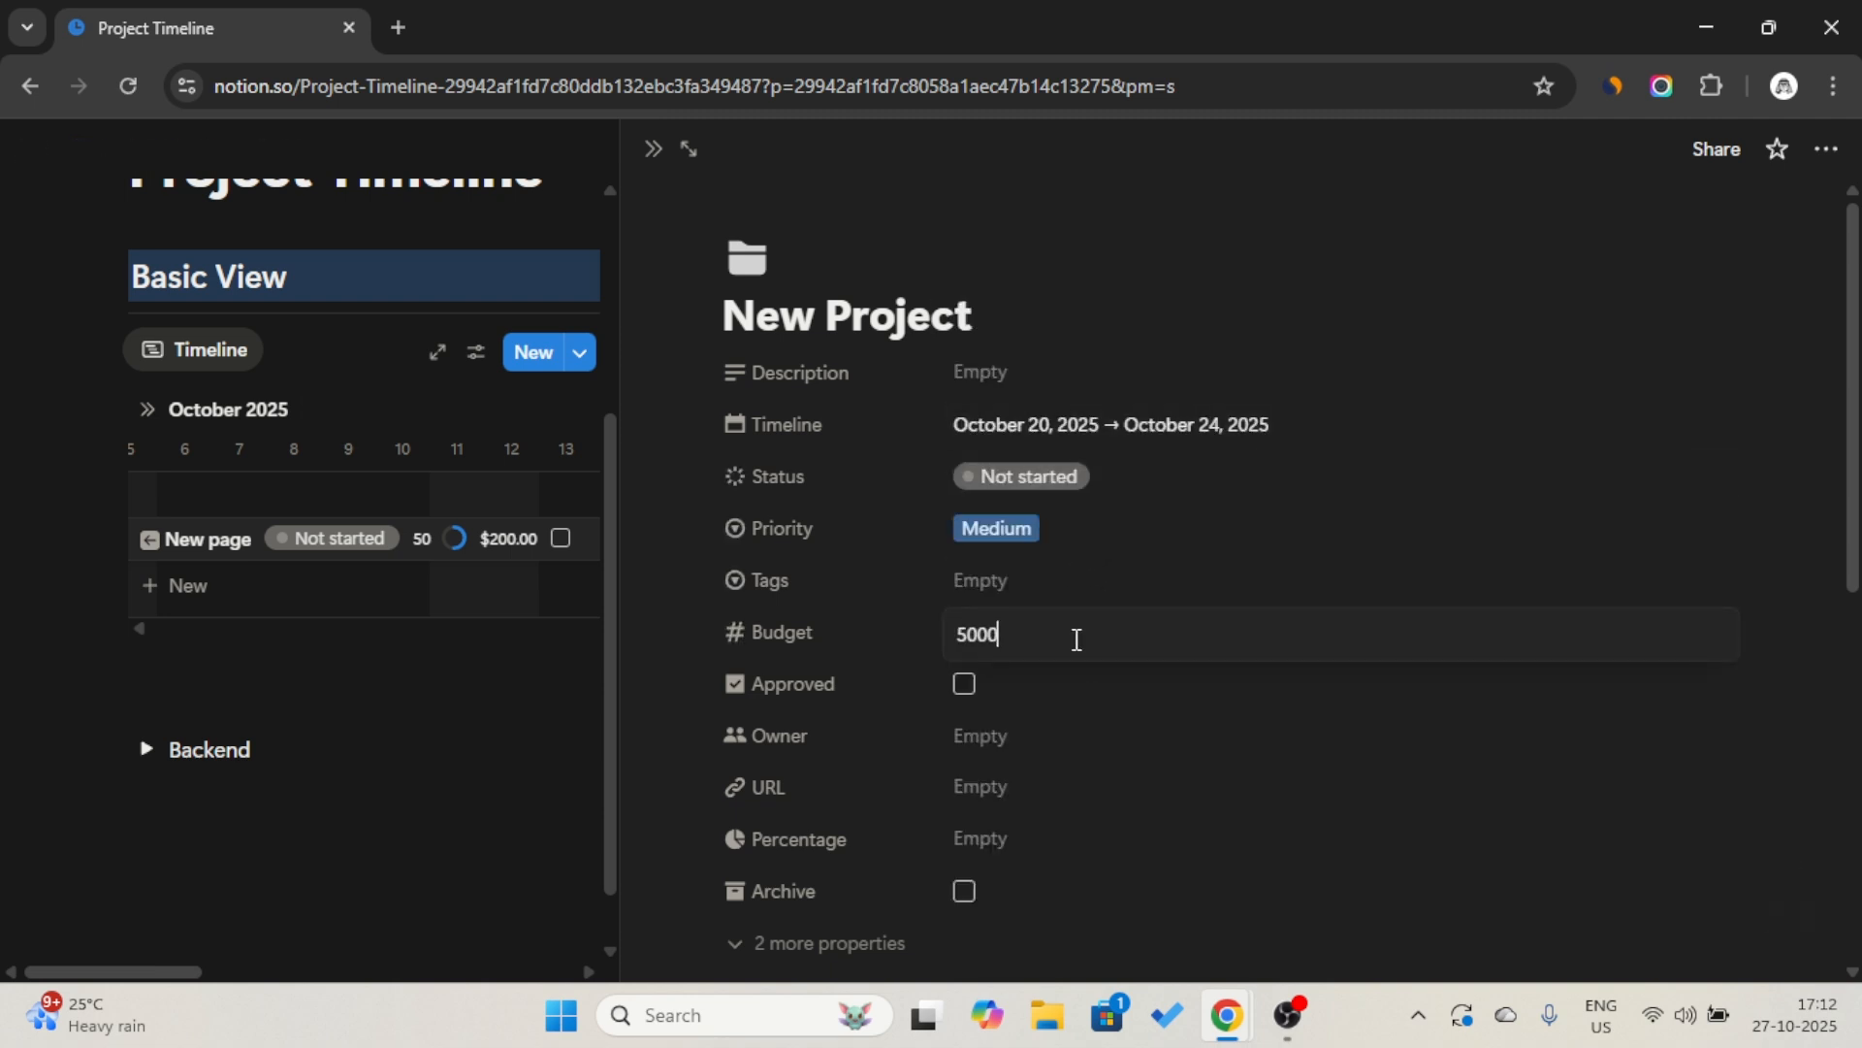
key("Return")
left_click(1080, 737)
left_click(864, 553)
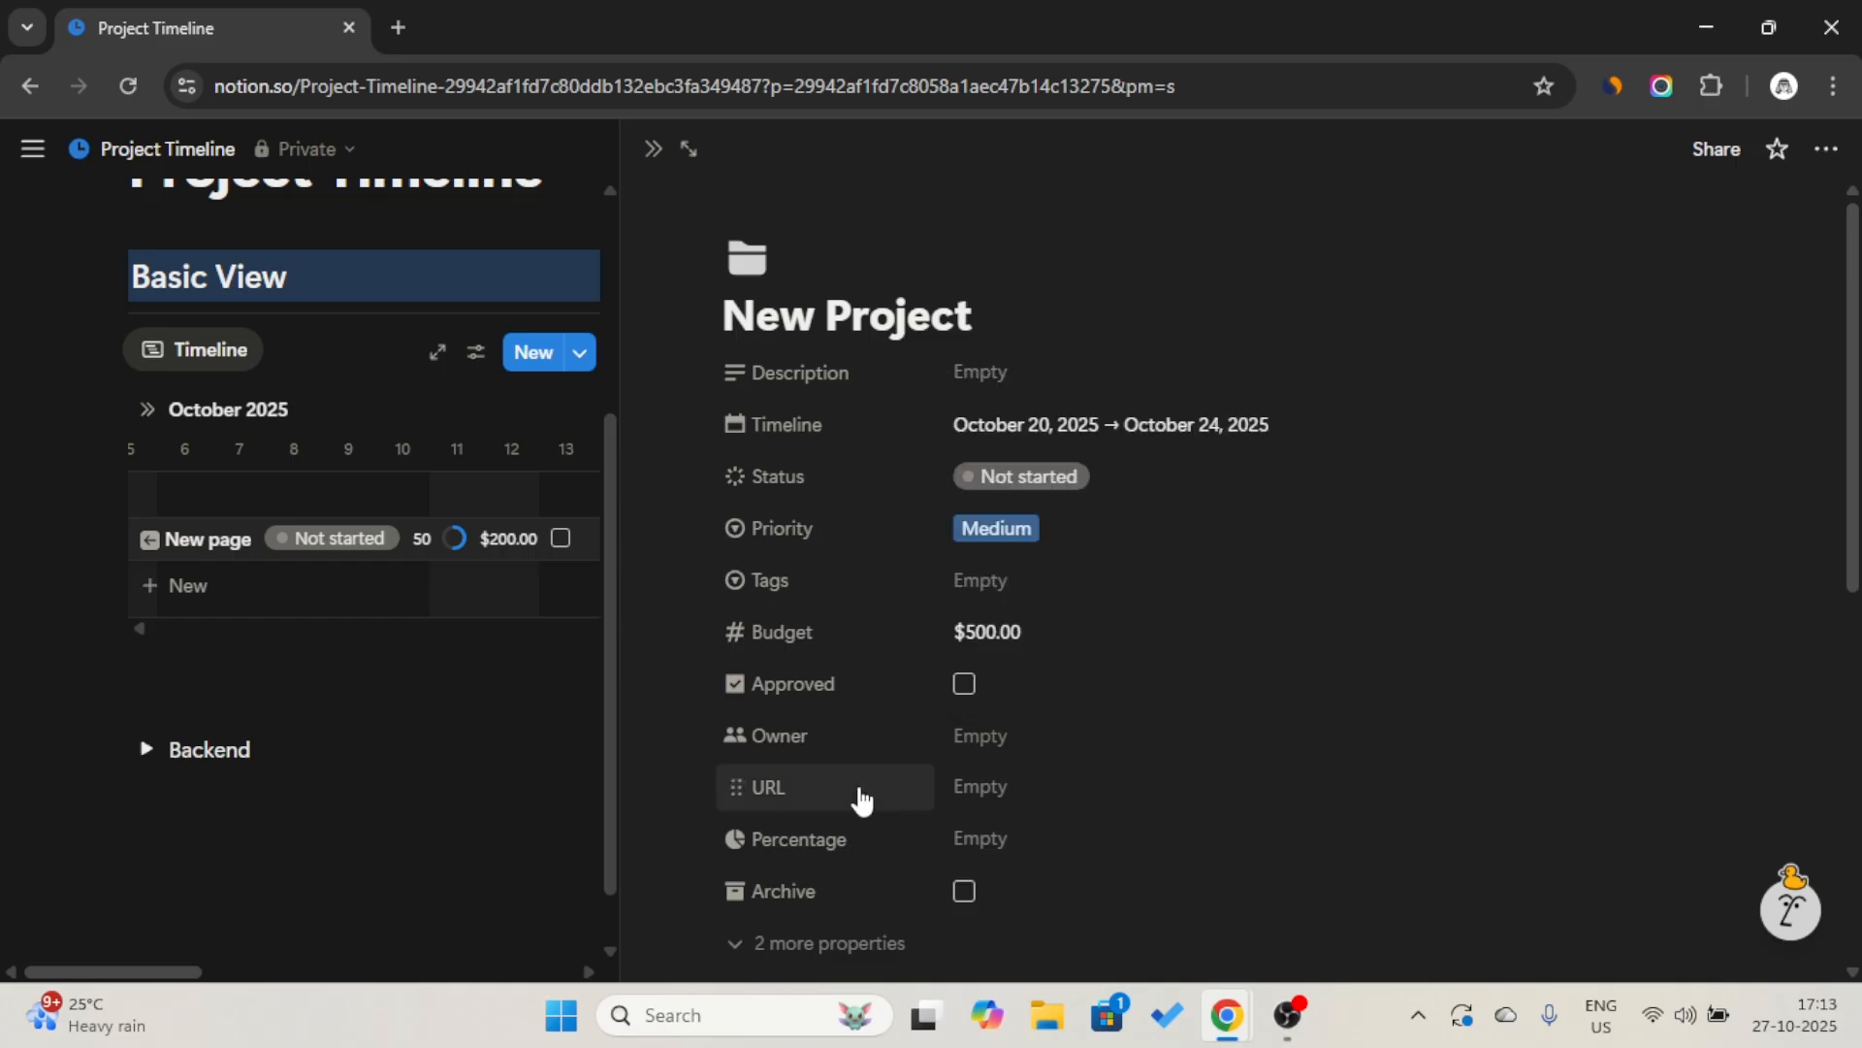
Set the new project's Percentage to 45 and close the page.
left_click(1085, 842)
type("45")
key("Return")
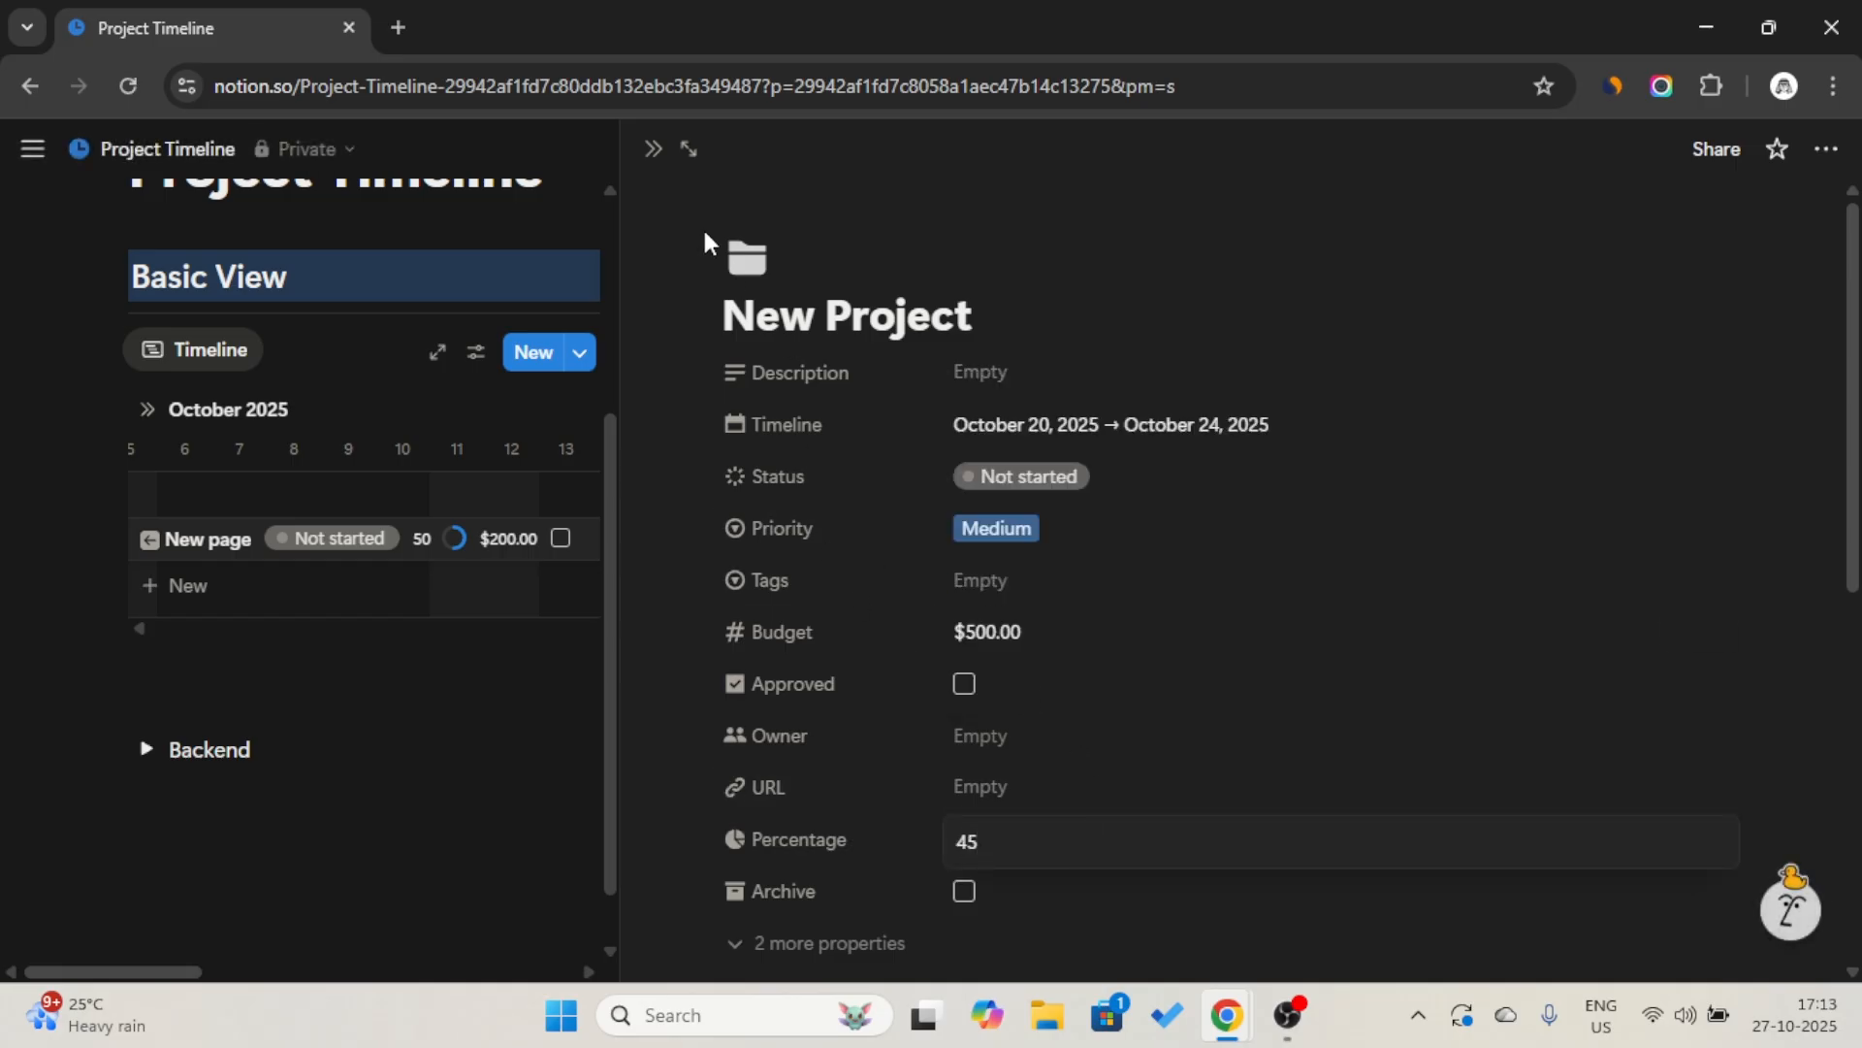
left_click(653, 151)
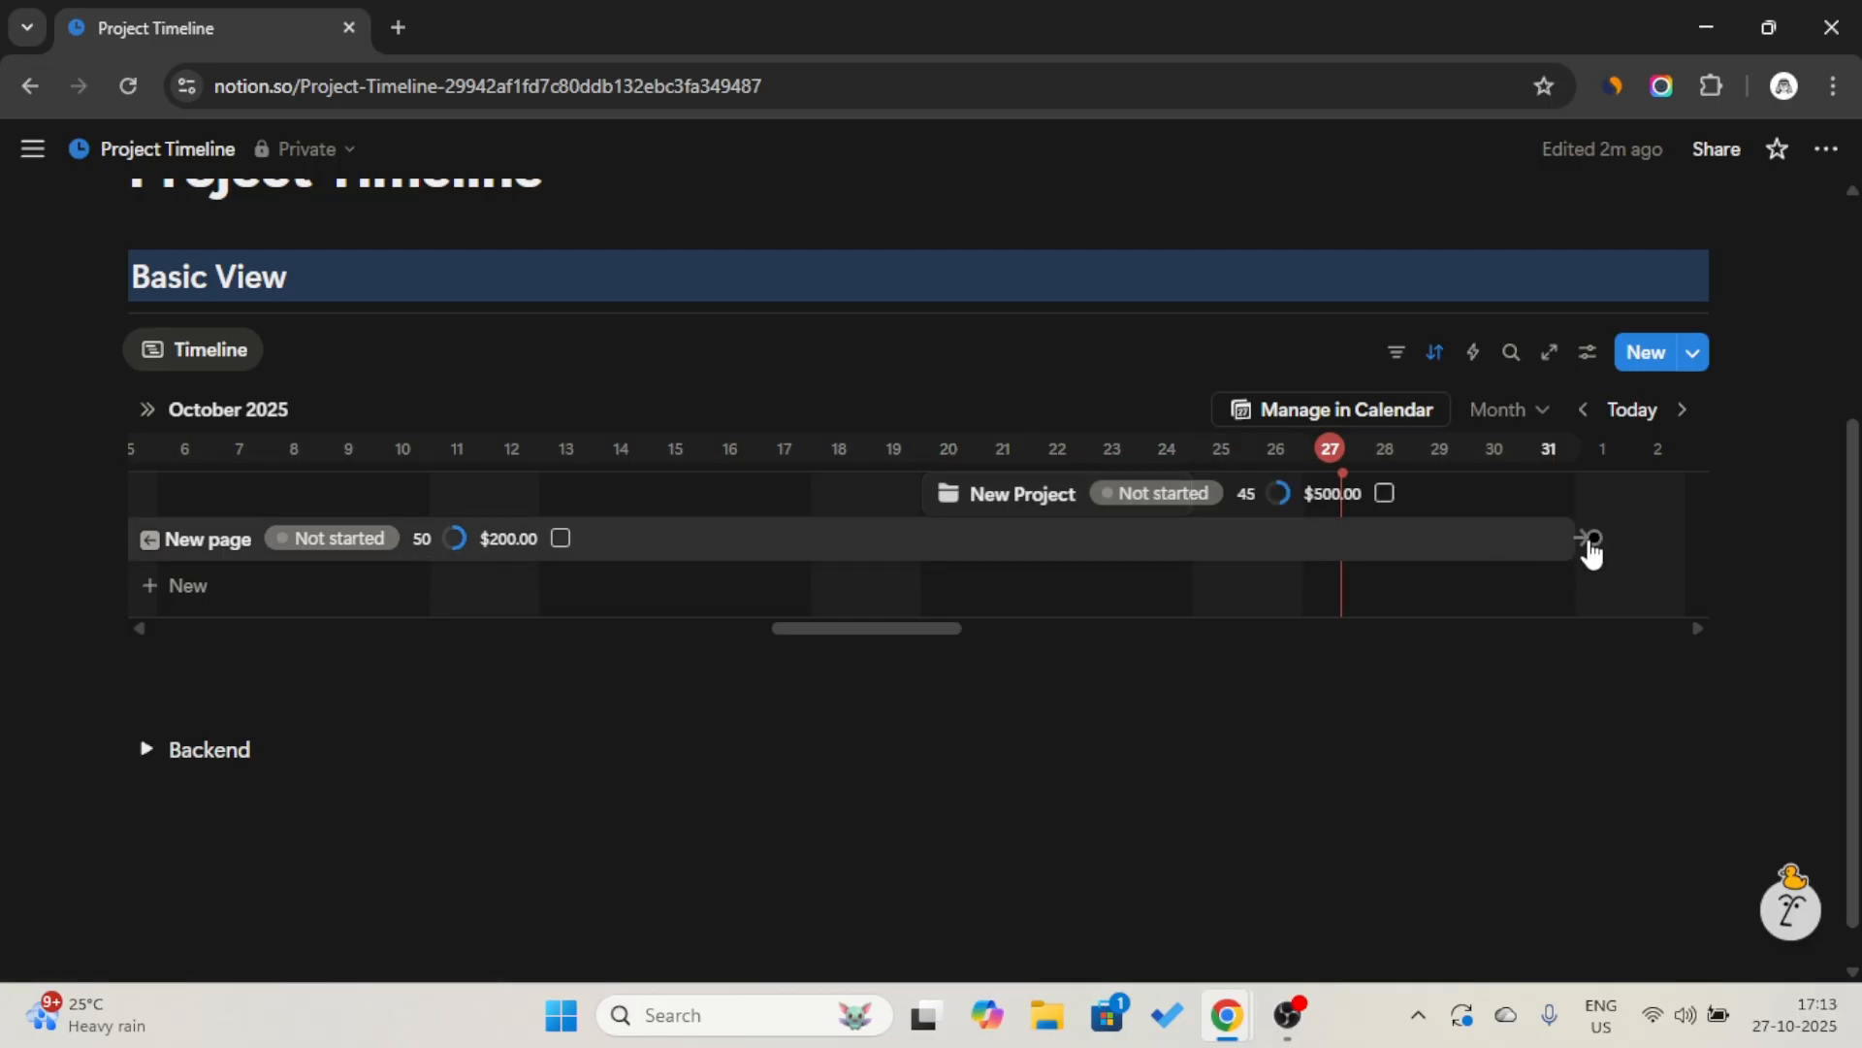
Draw a dependency from New page to New Project and turn on dependencies with dates shifting only when they overlap.
mouse_move(1589, 541)
left_mouse_down()
mouse_move(1351, 482)
mouse_move(1084, 524)
left_mouse_up()
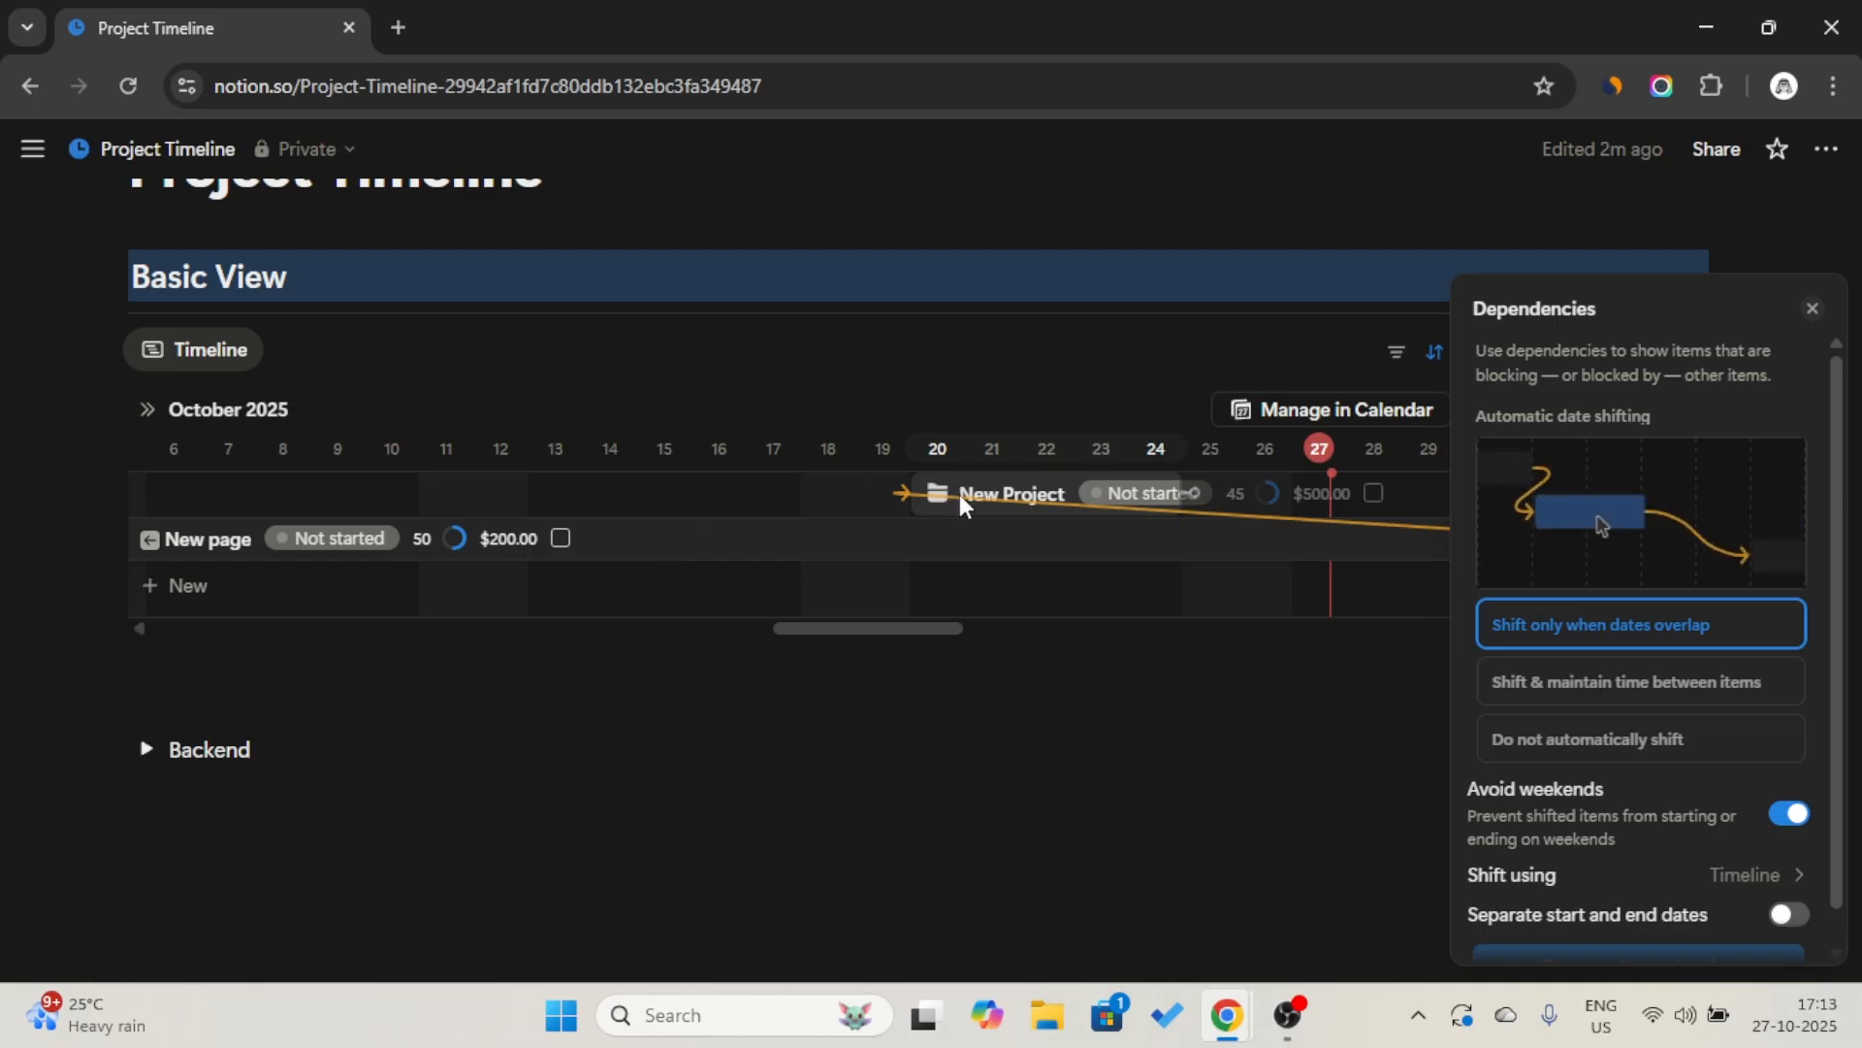
scroll(1613, 779, "down", 1)
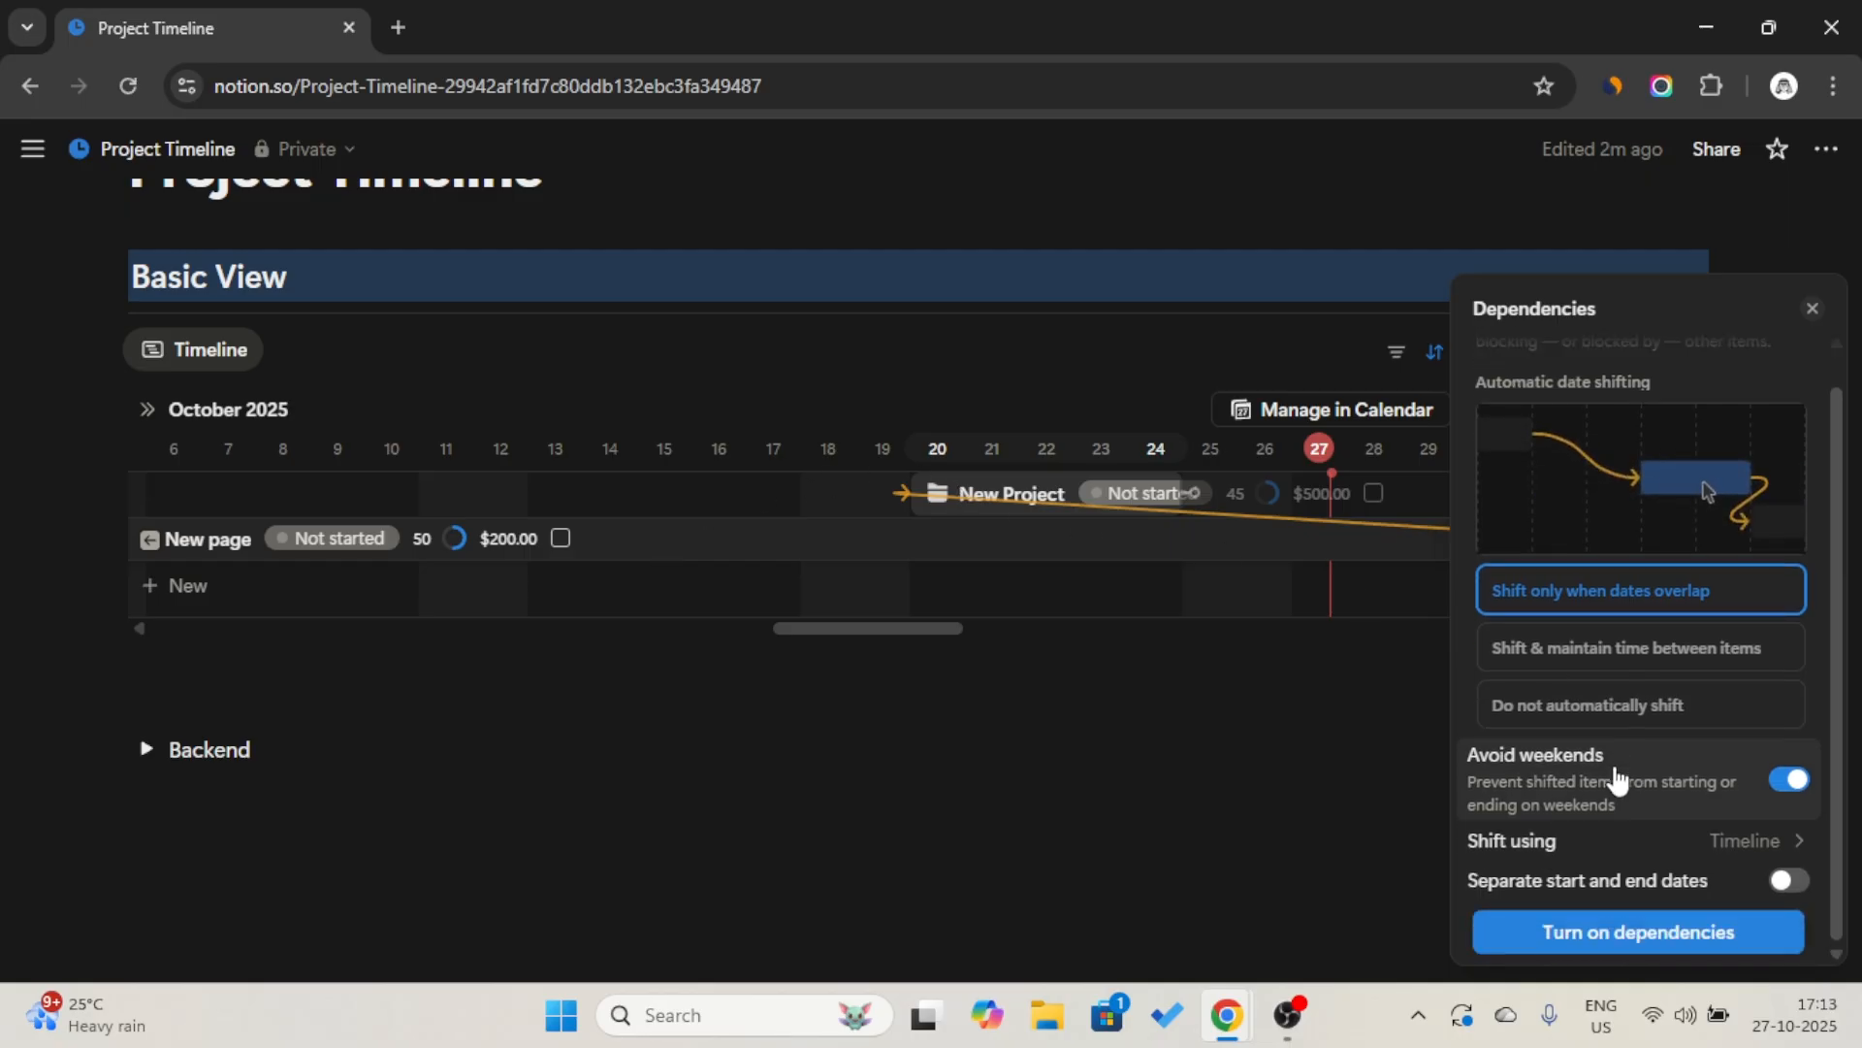
left_click(1639, 937)
Link the end of the New page bar to New Project so that New page blocks it.
mouse_move(1070, 535)
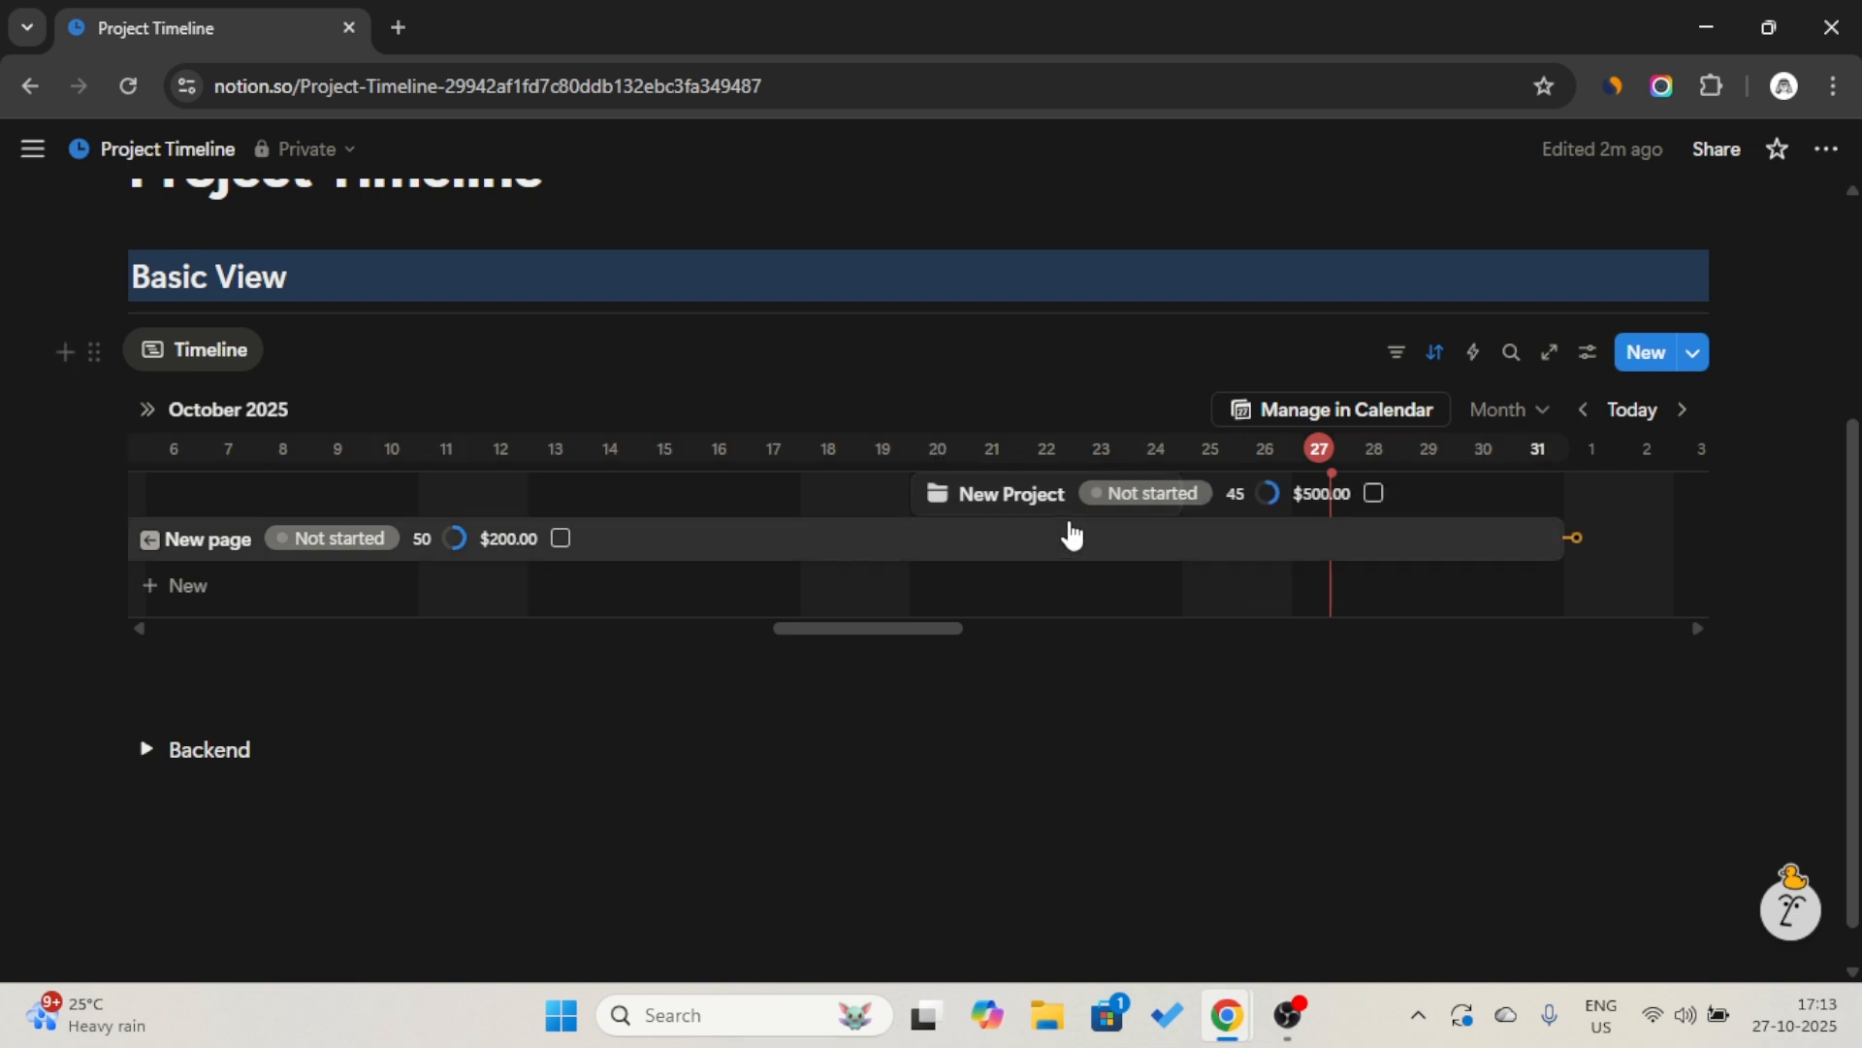
left_click_drag(1577, 533, 1034, 494)
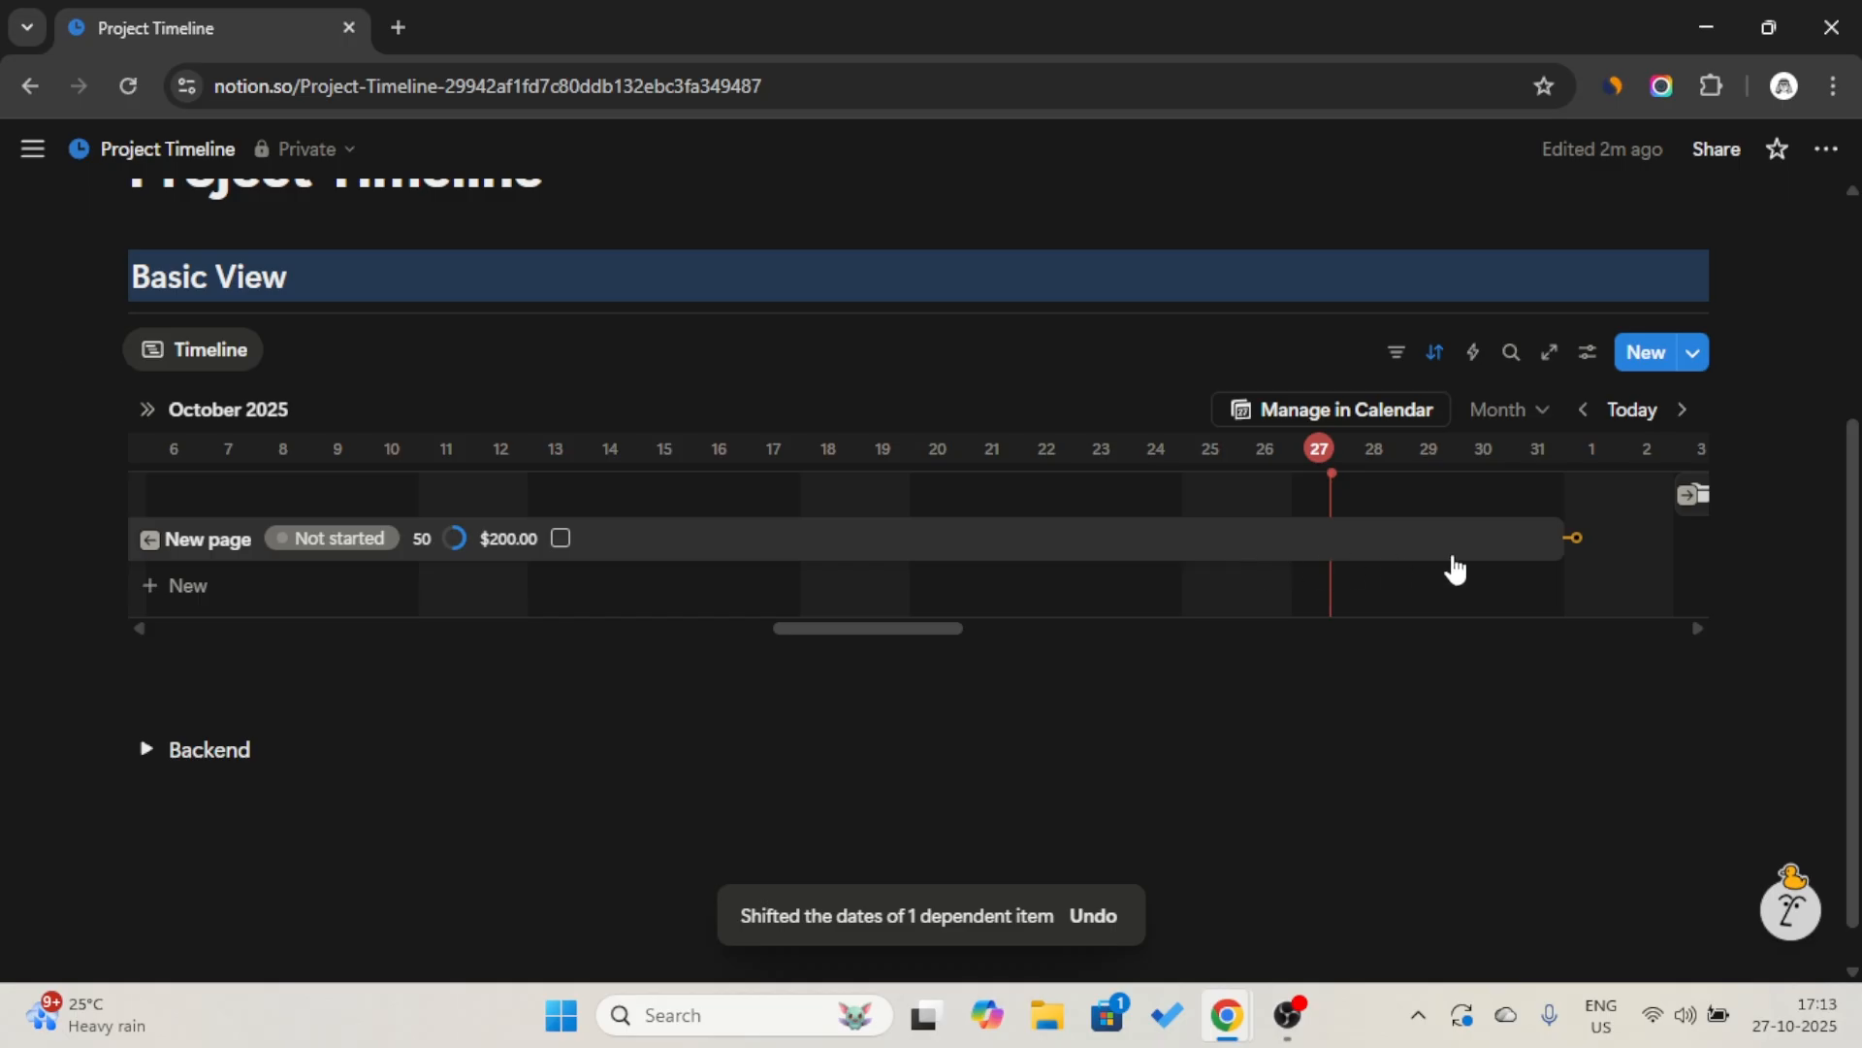
scroll(1521, 534, "right", 5)
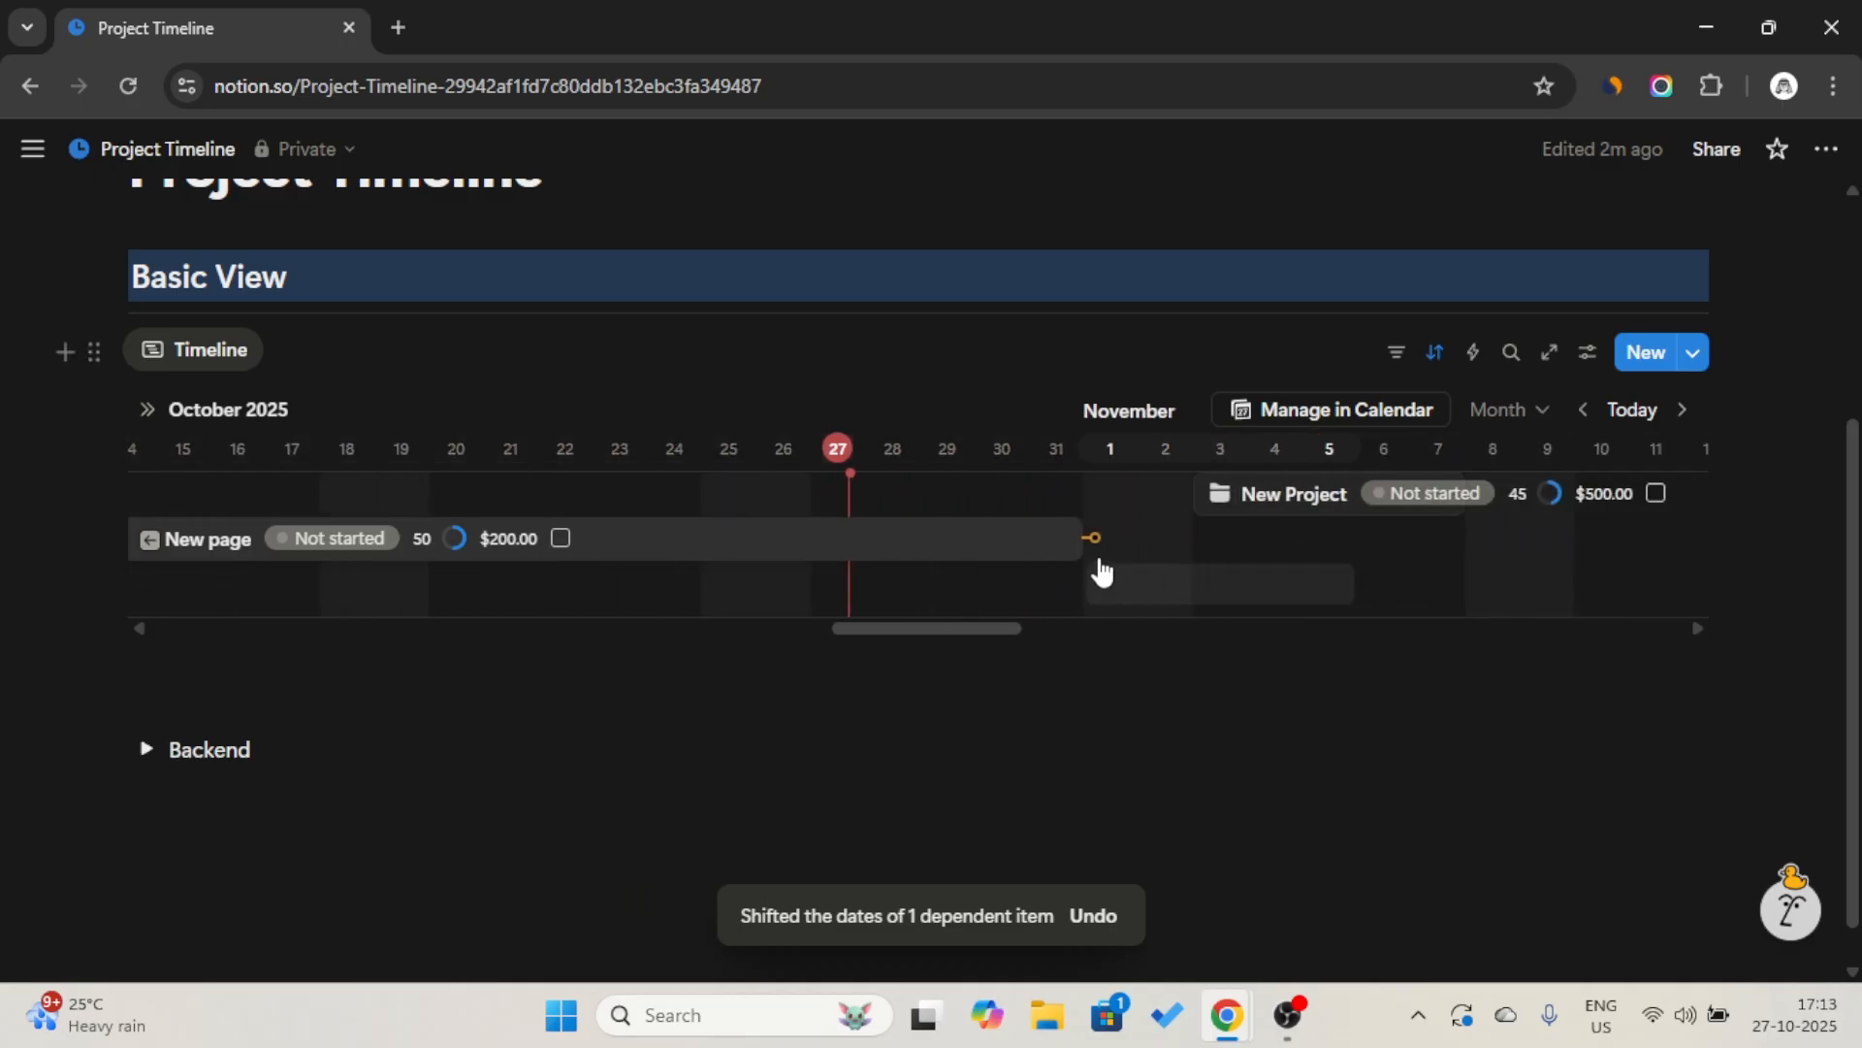
left_click_drag(1097, 538, 1175, 512)
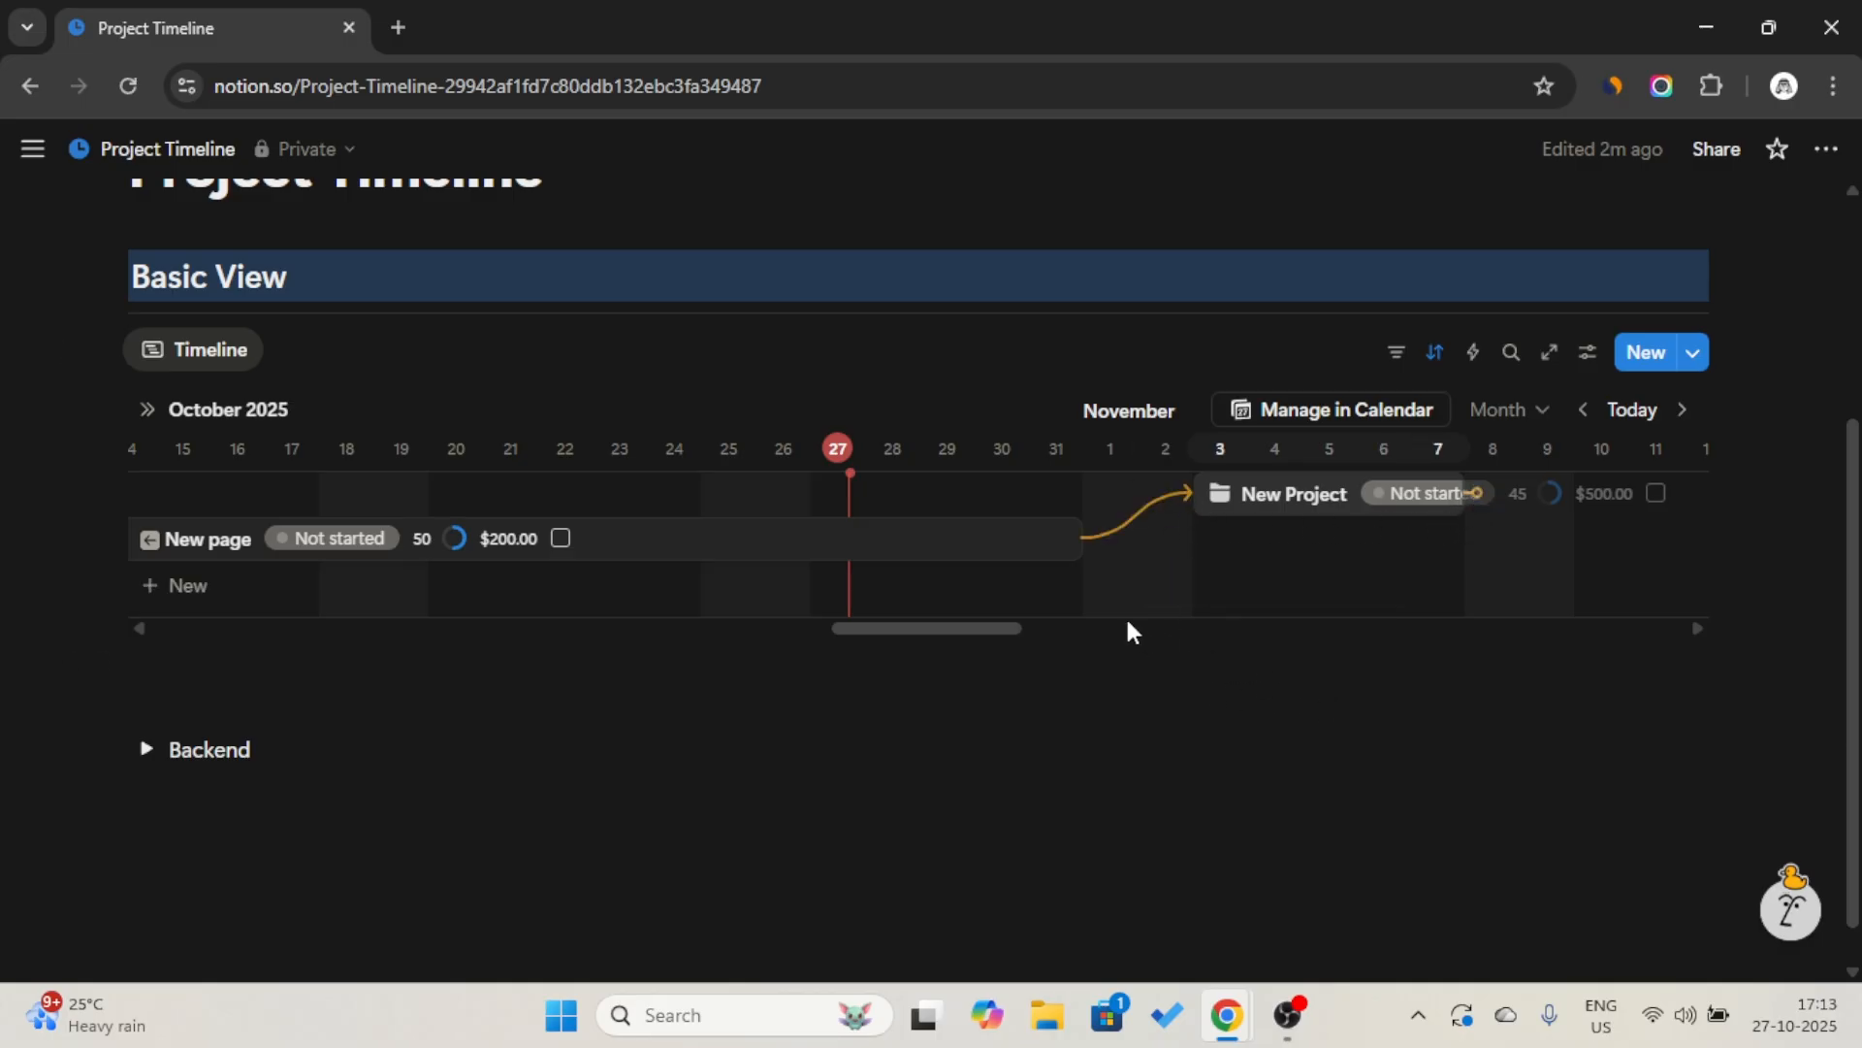
Examine the Blocked by and Blocking properties of New page with all its hidden properties expanded, and close the page.
left_click(981, 544)
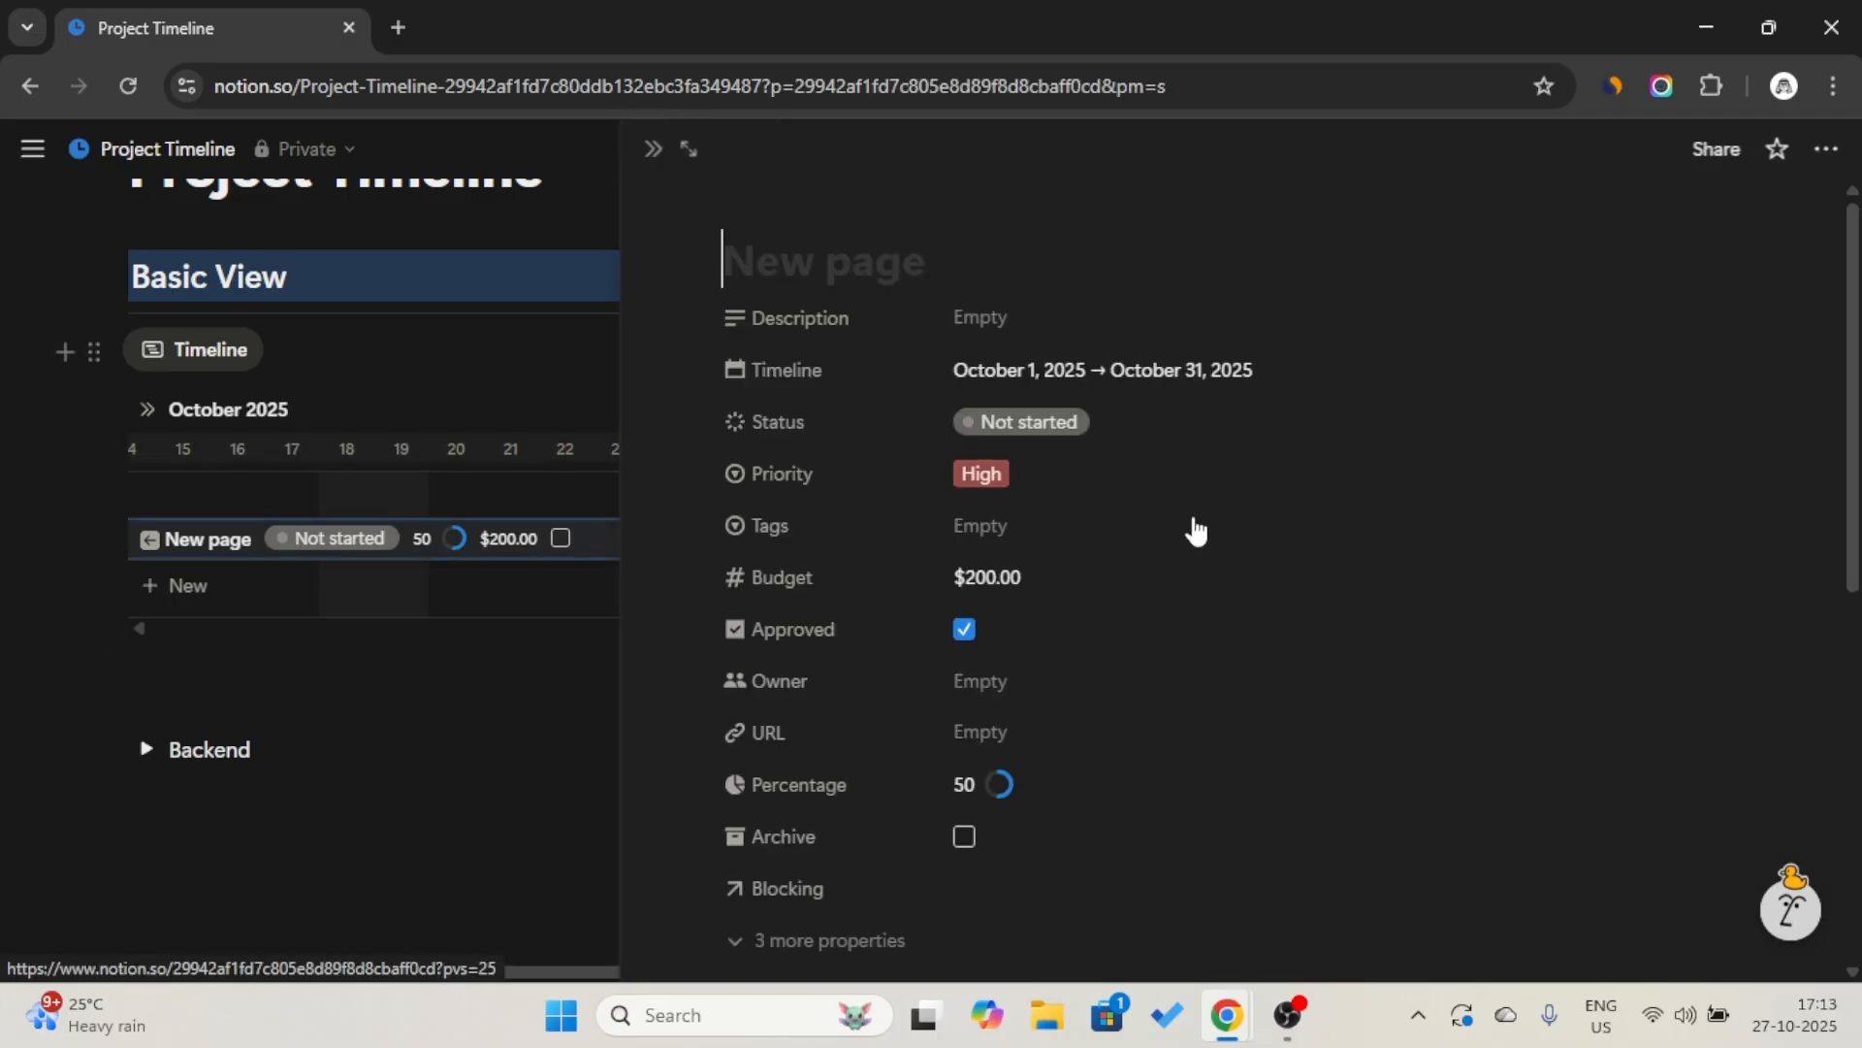
scroll(1142, 536, "down", 2)
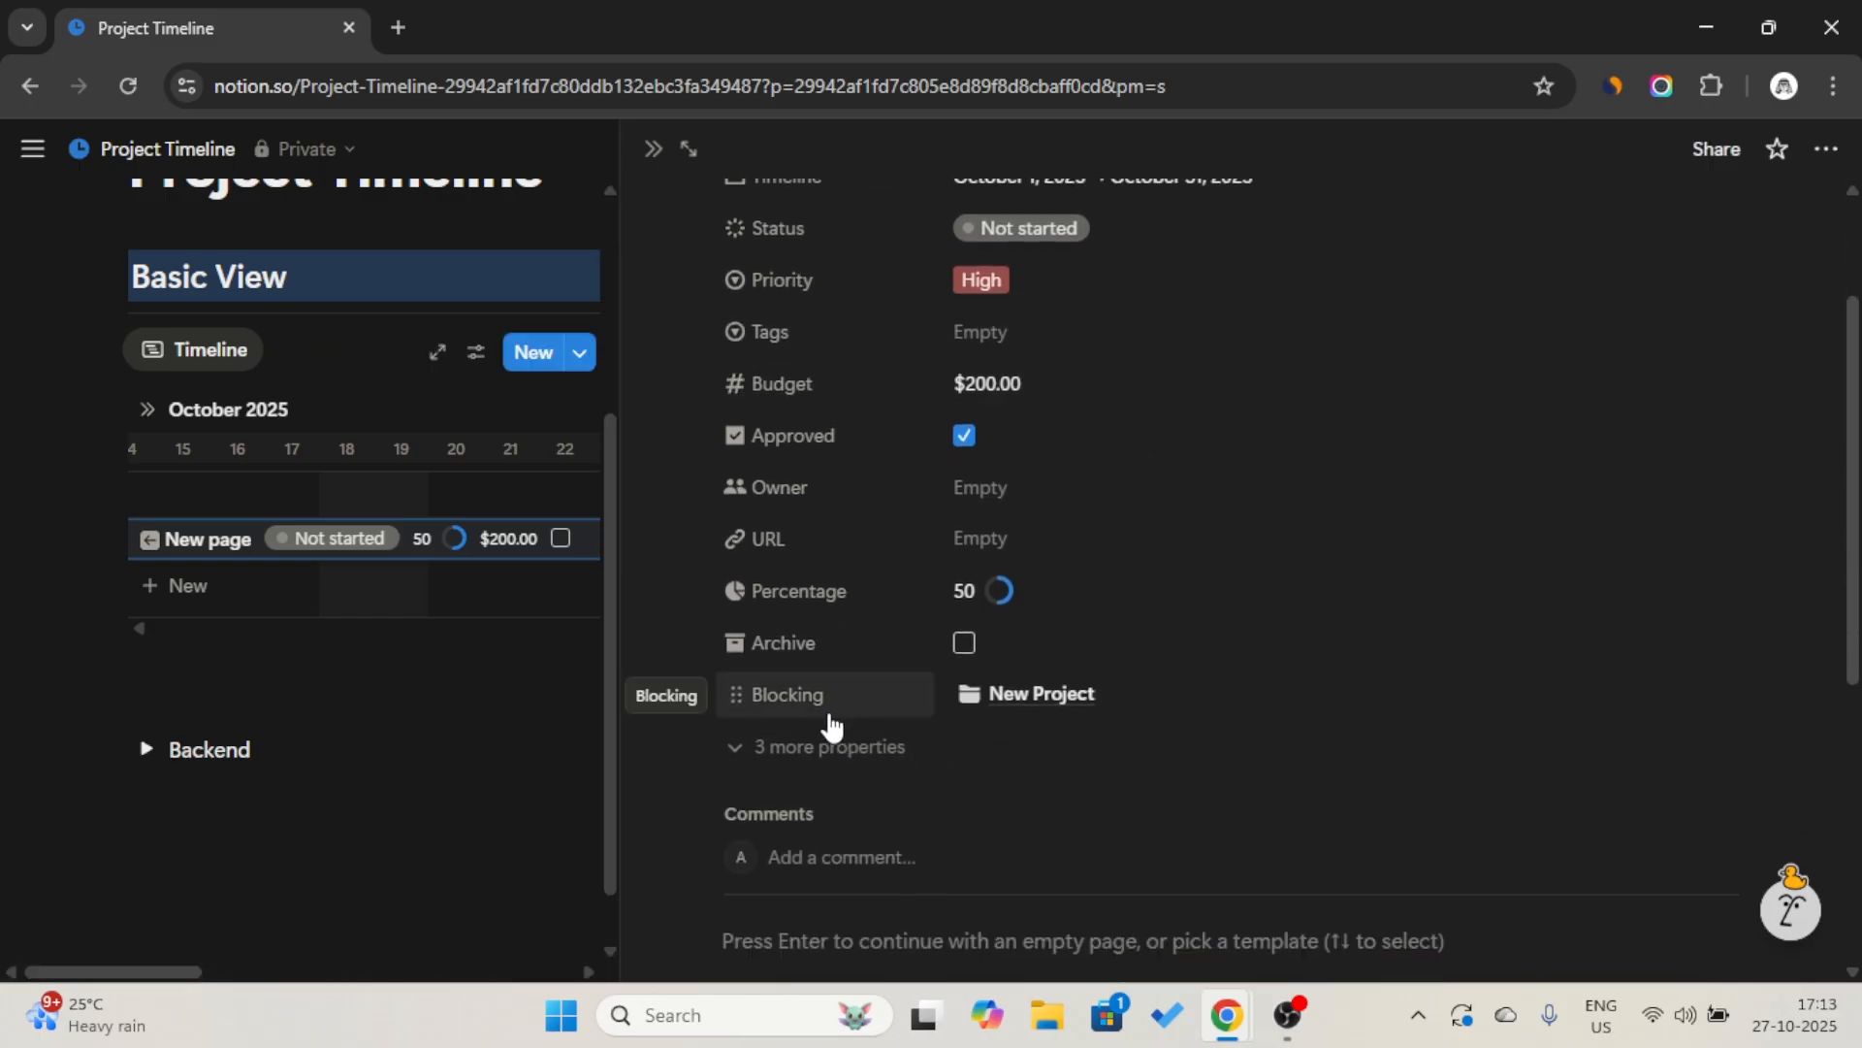
left_click(831, 746)
scroll(860, 836, "down", 1)
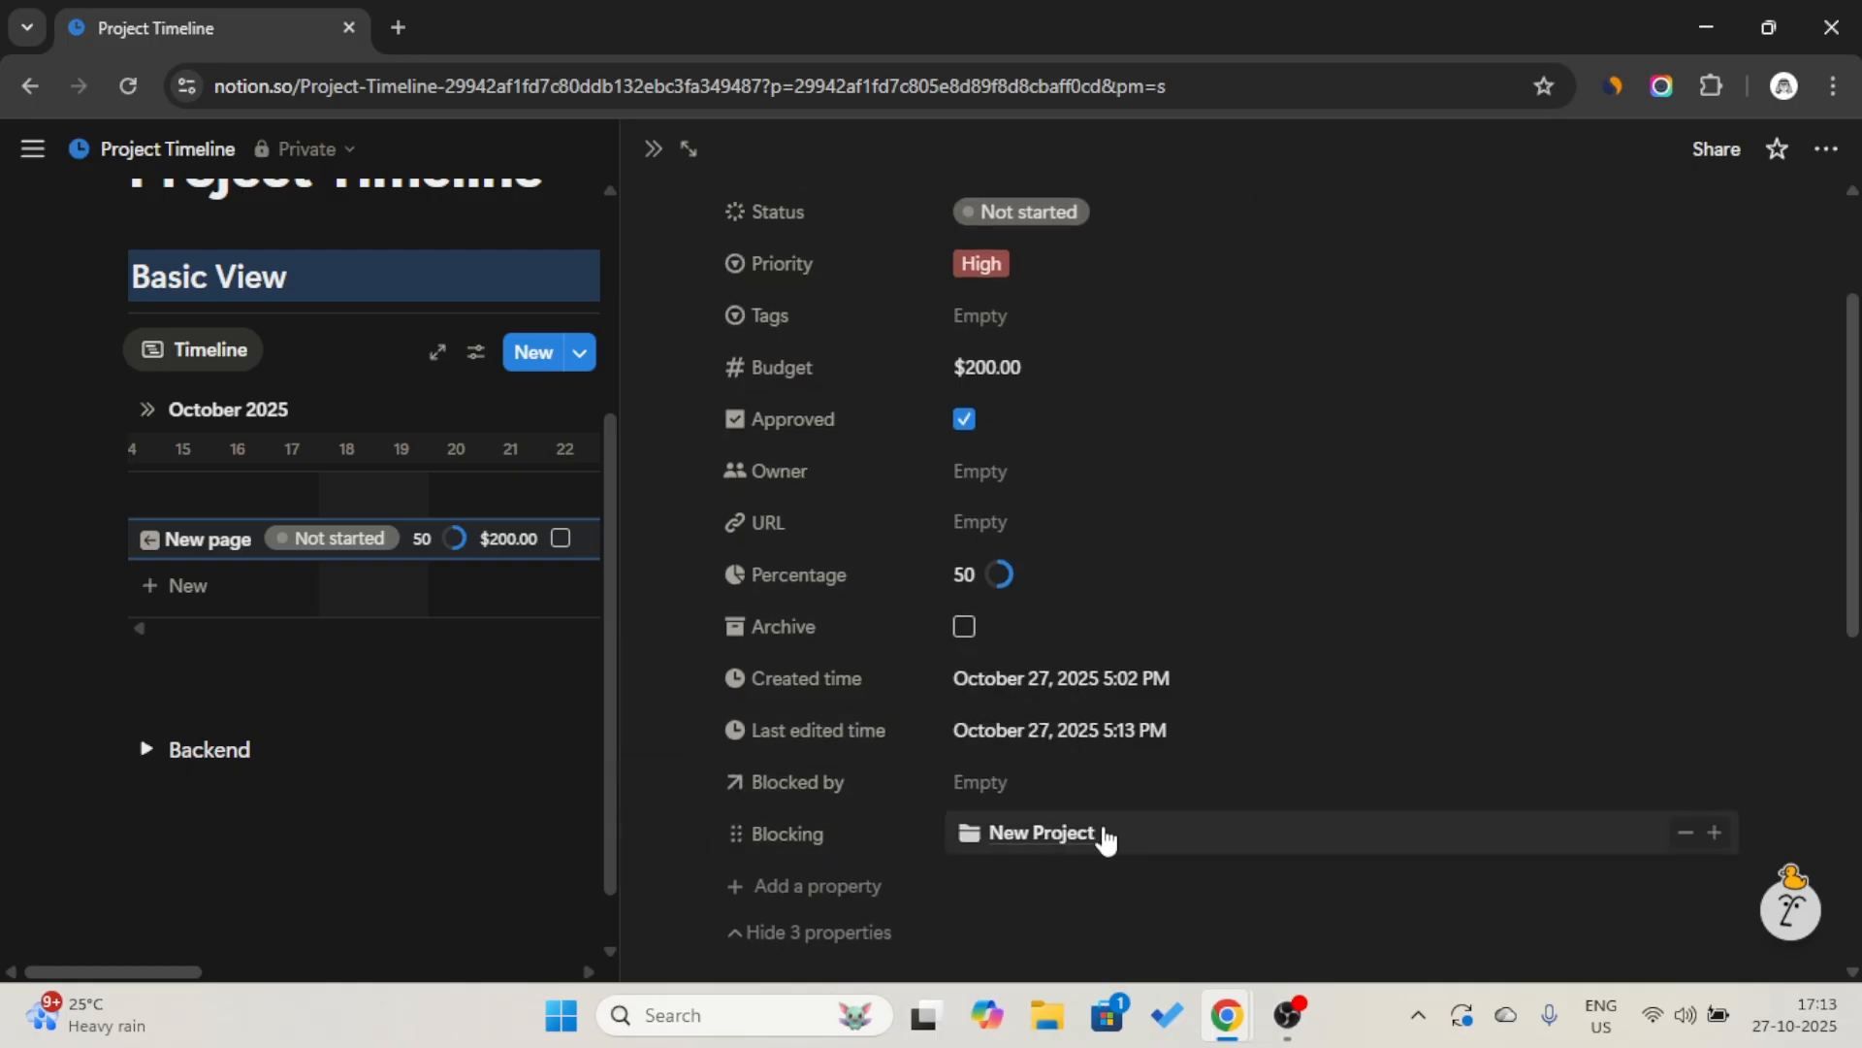
left_click(652, 149)
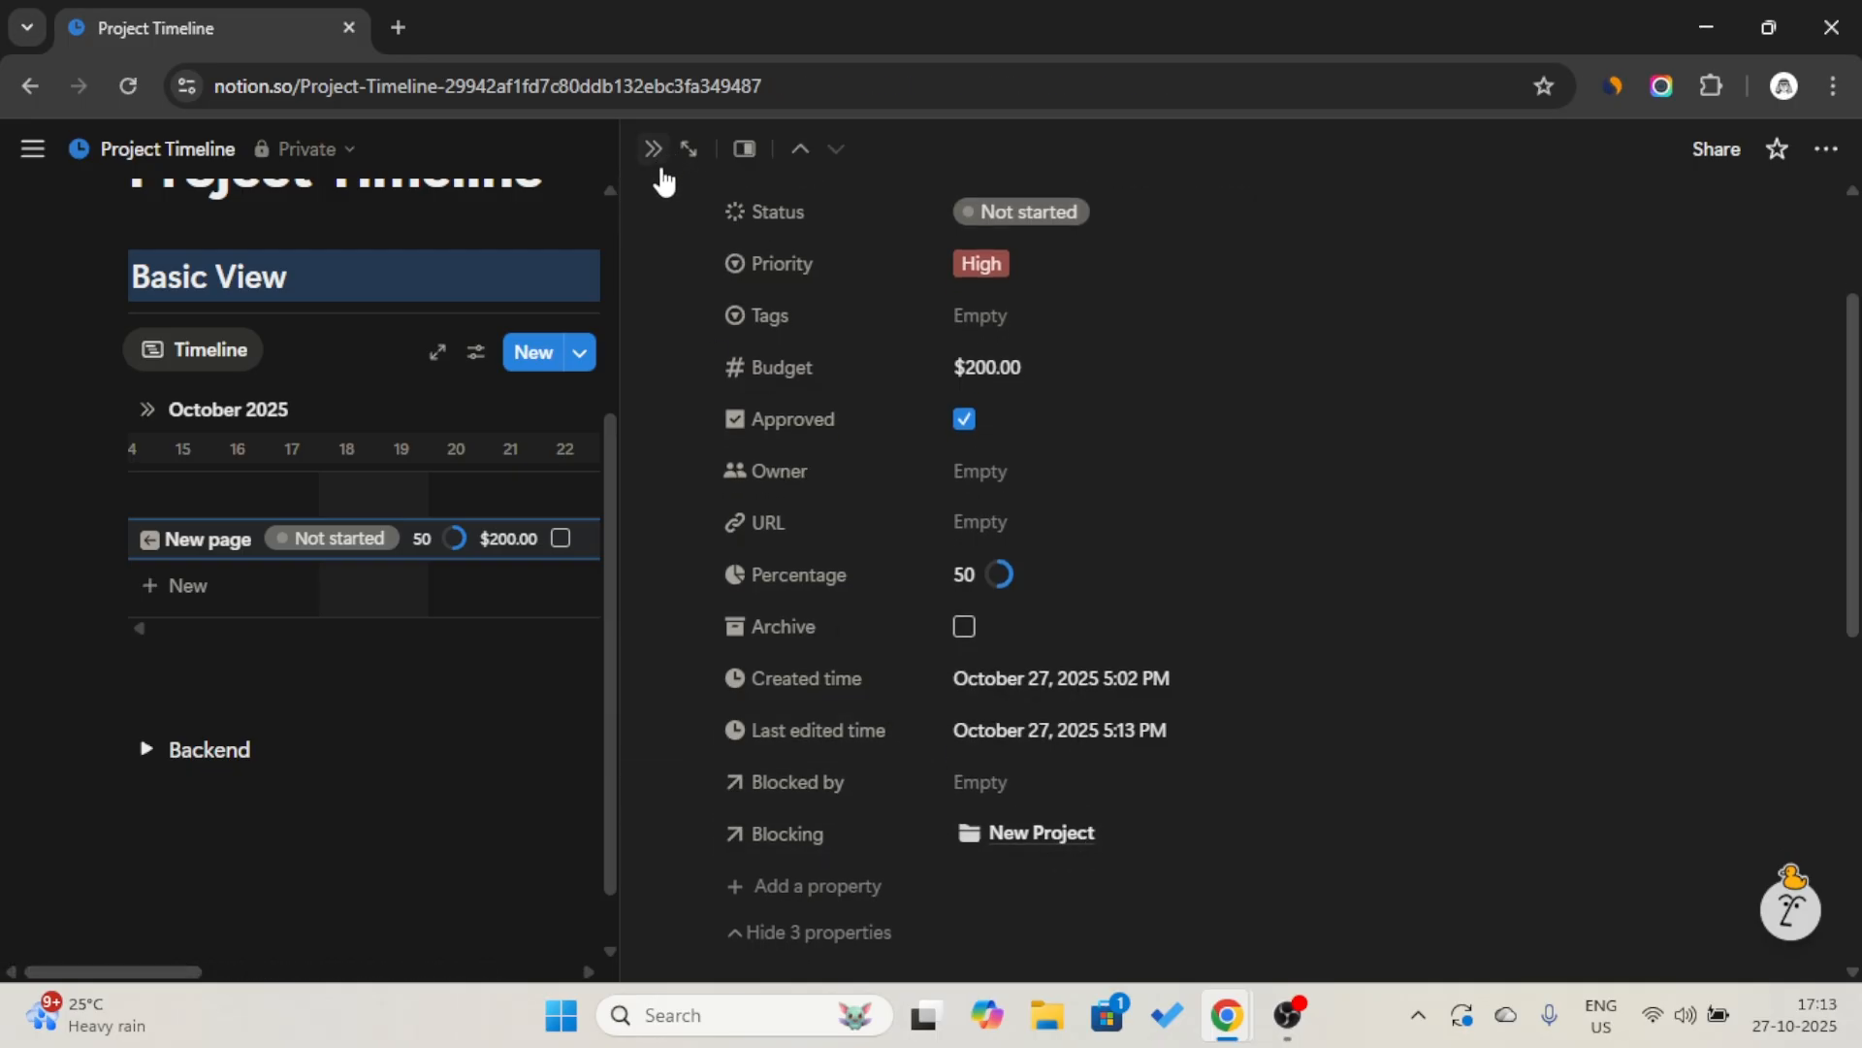
Title the New page project "Creating a web page" and close the page.
left_click(696, 538)
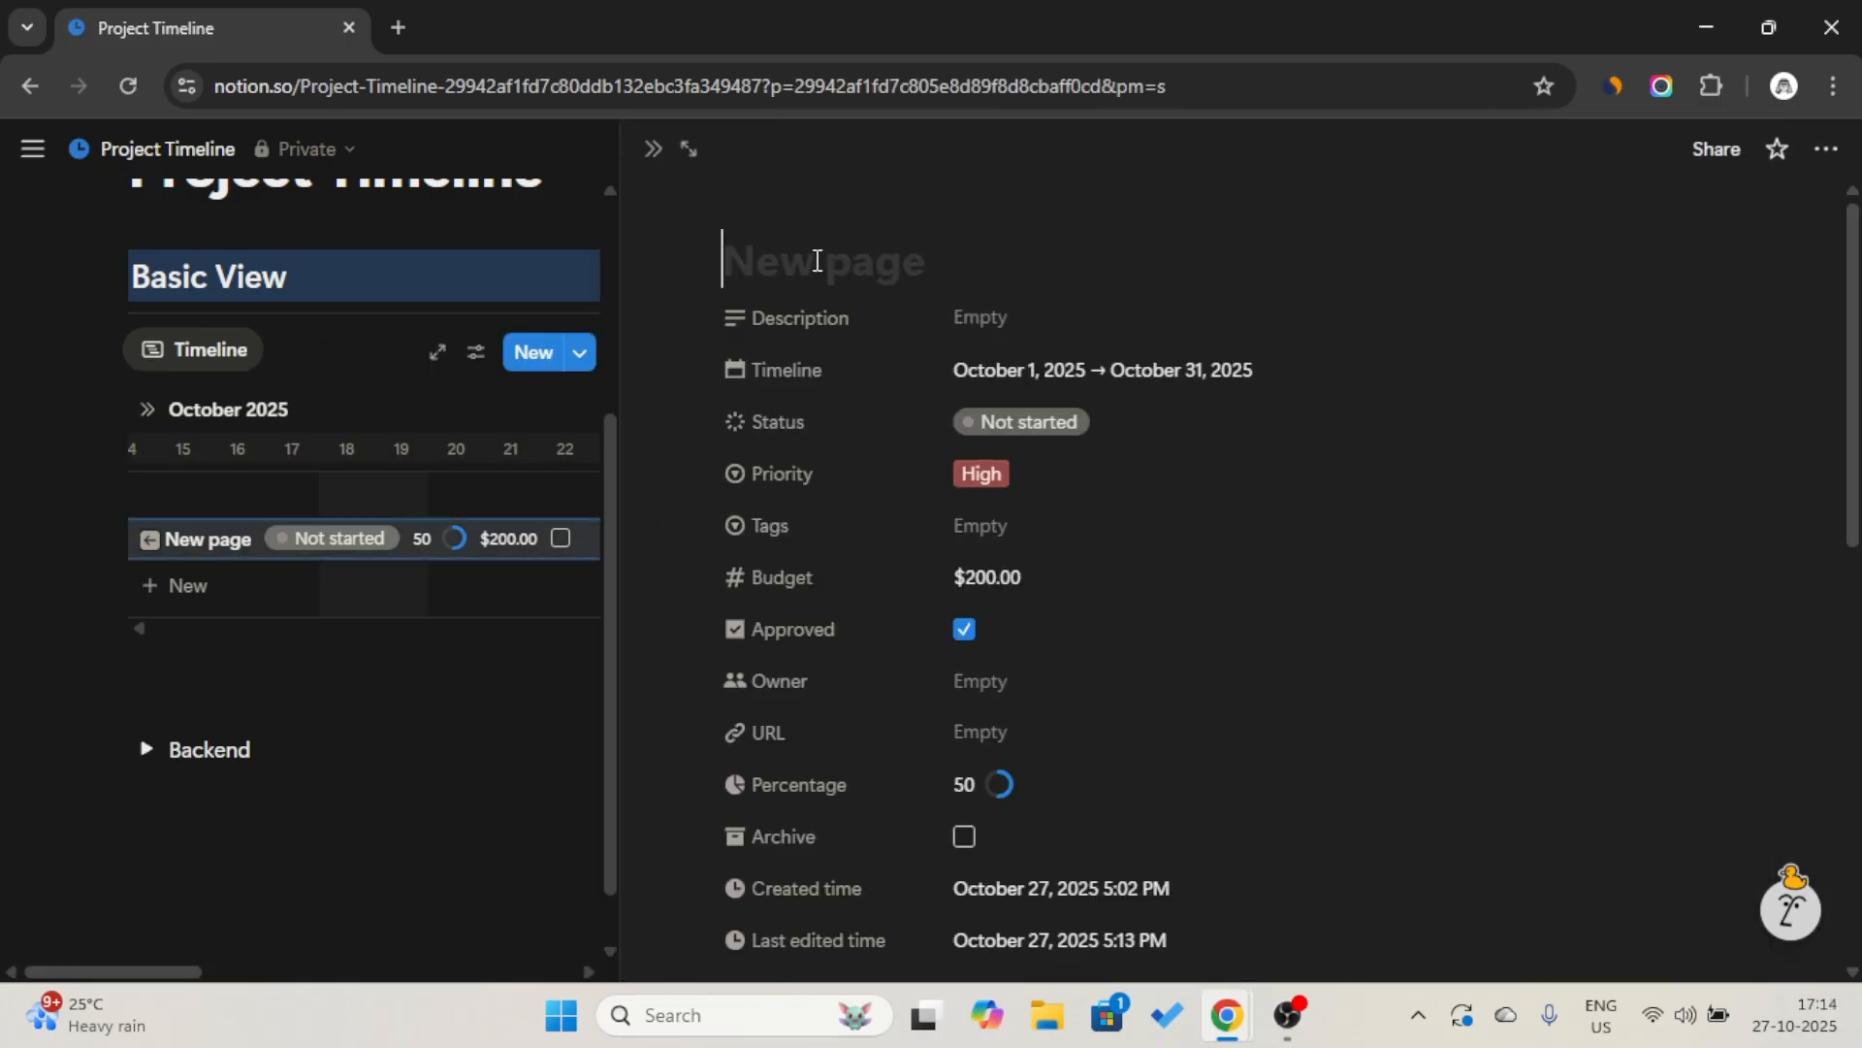
type("Creating a web page")
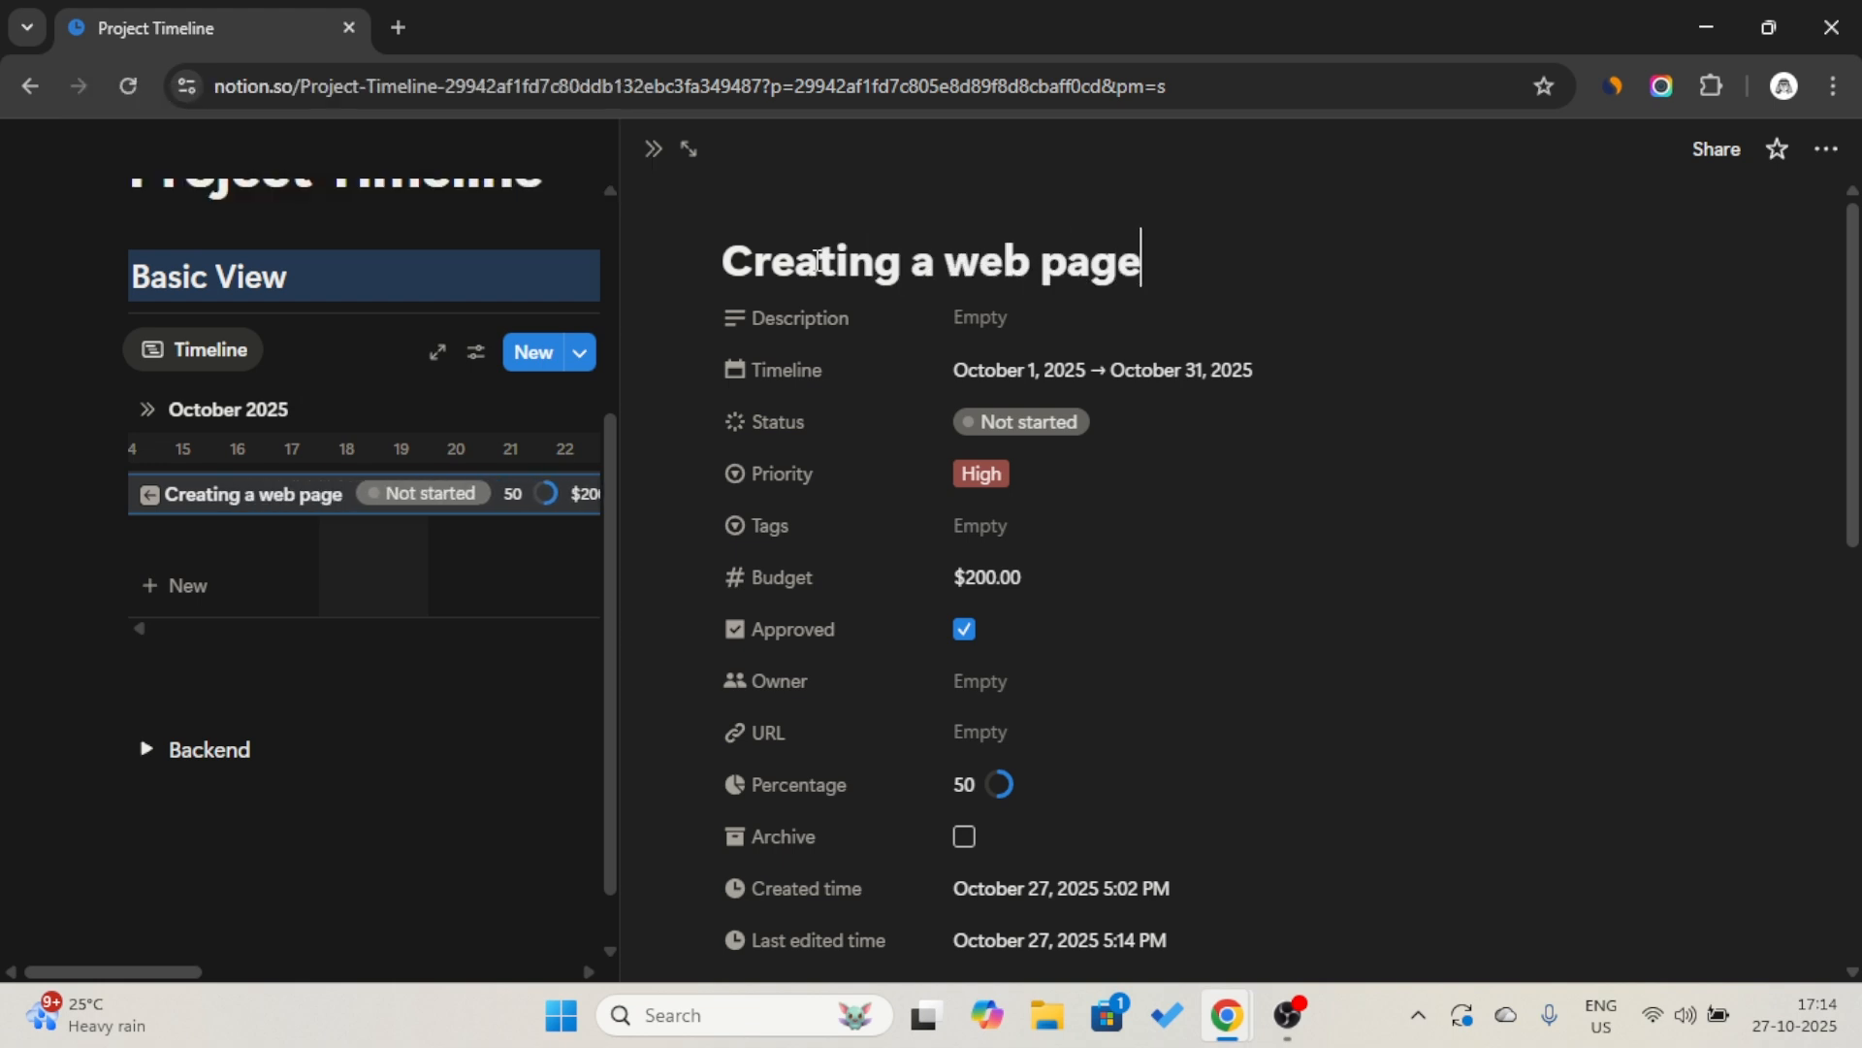
left_click(652, 151)
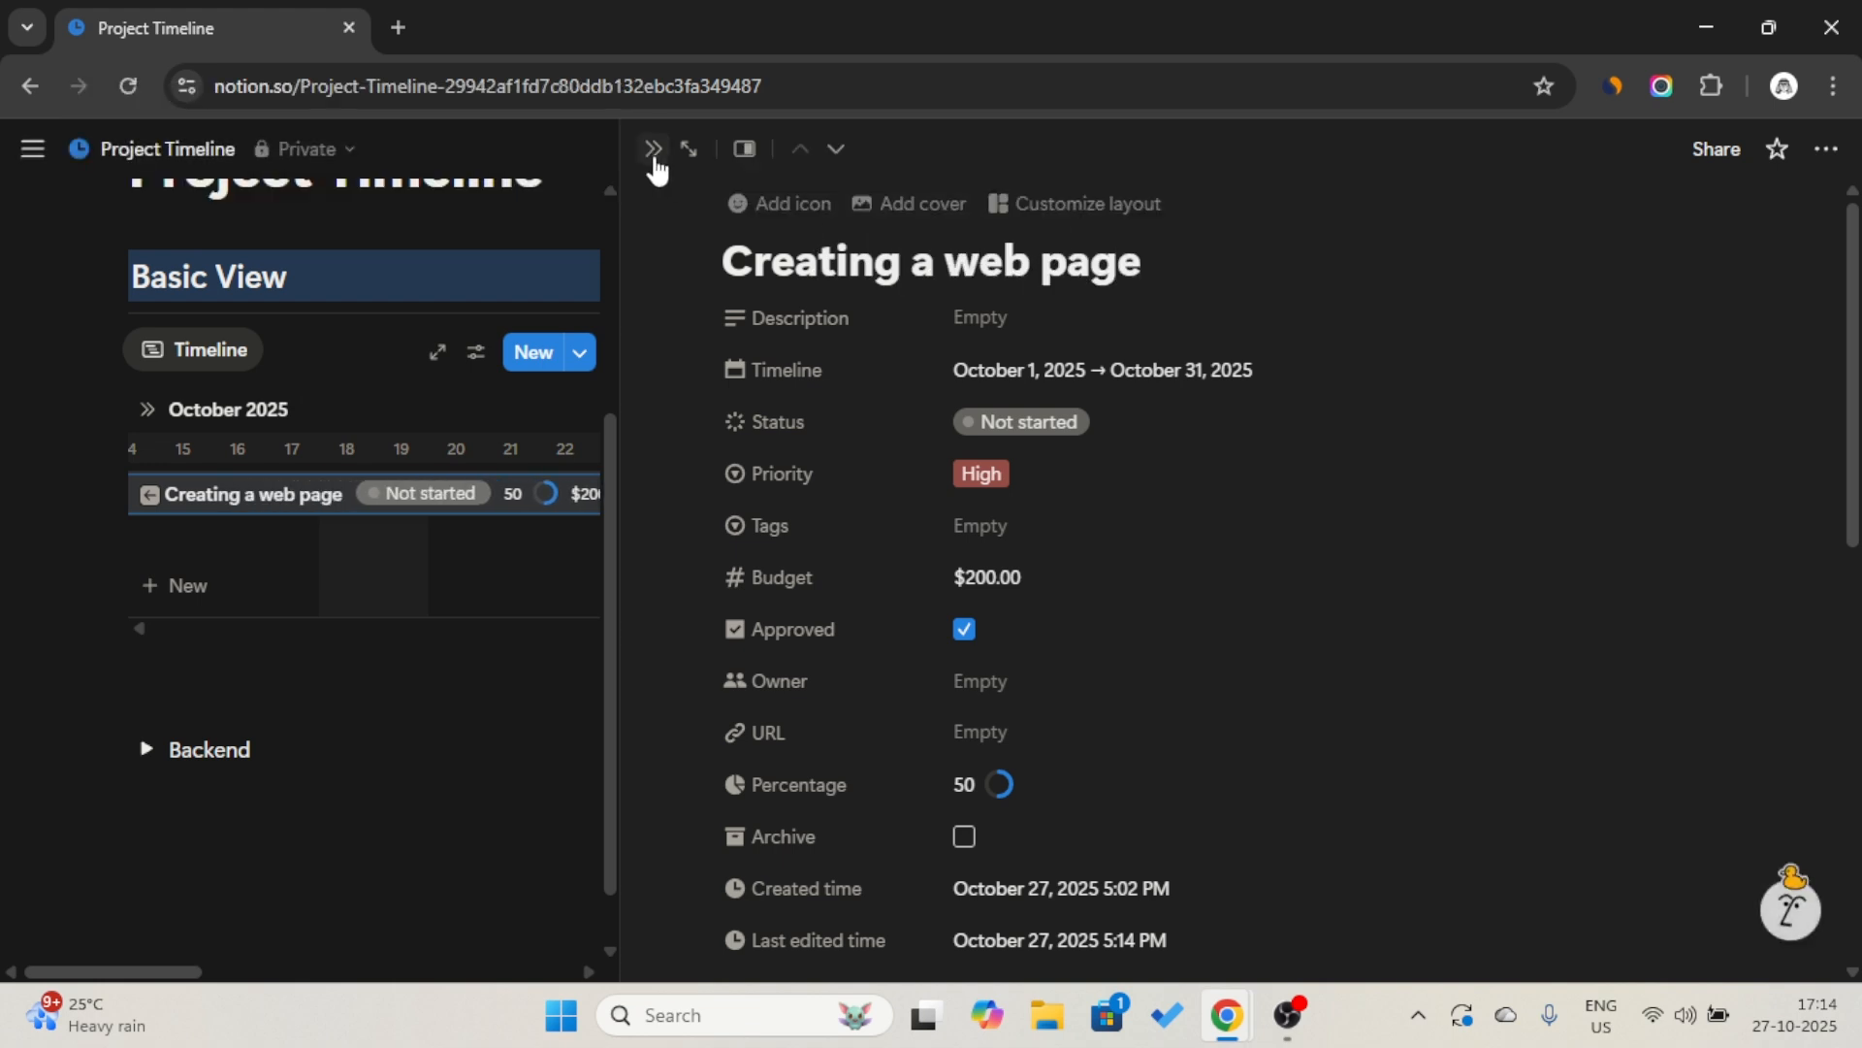
Rename the New Project entry in the timeline as "User Management" and close its page.
left_click(1287, 543)
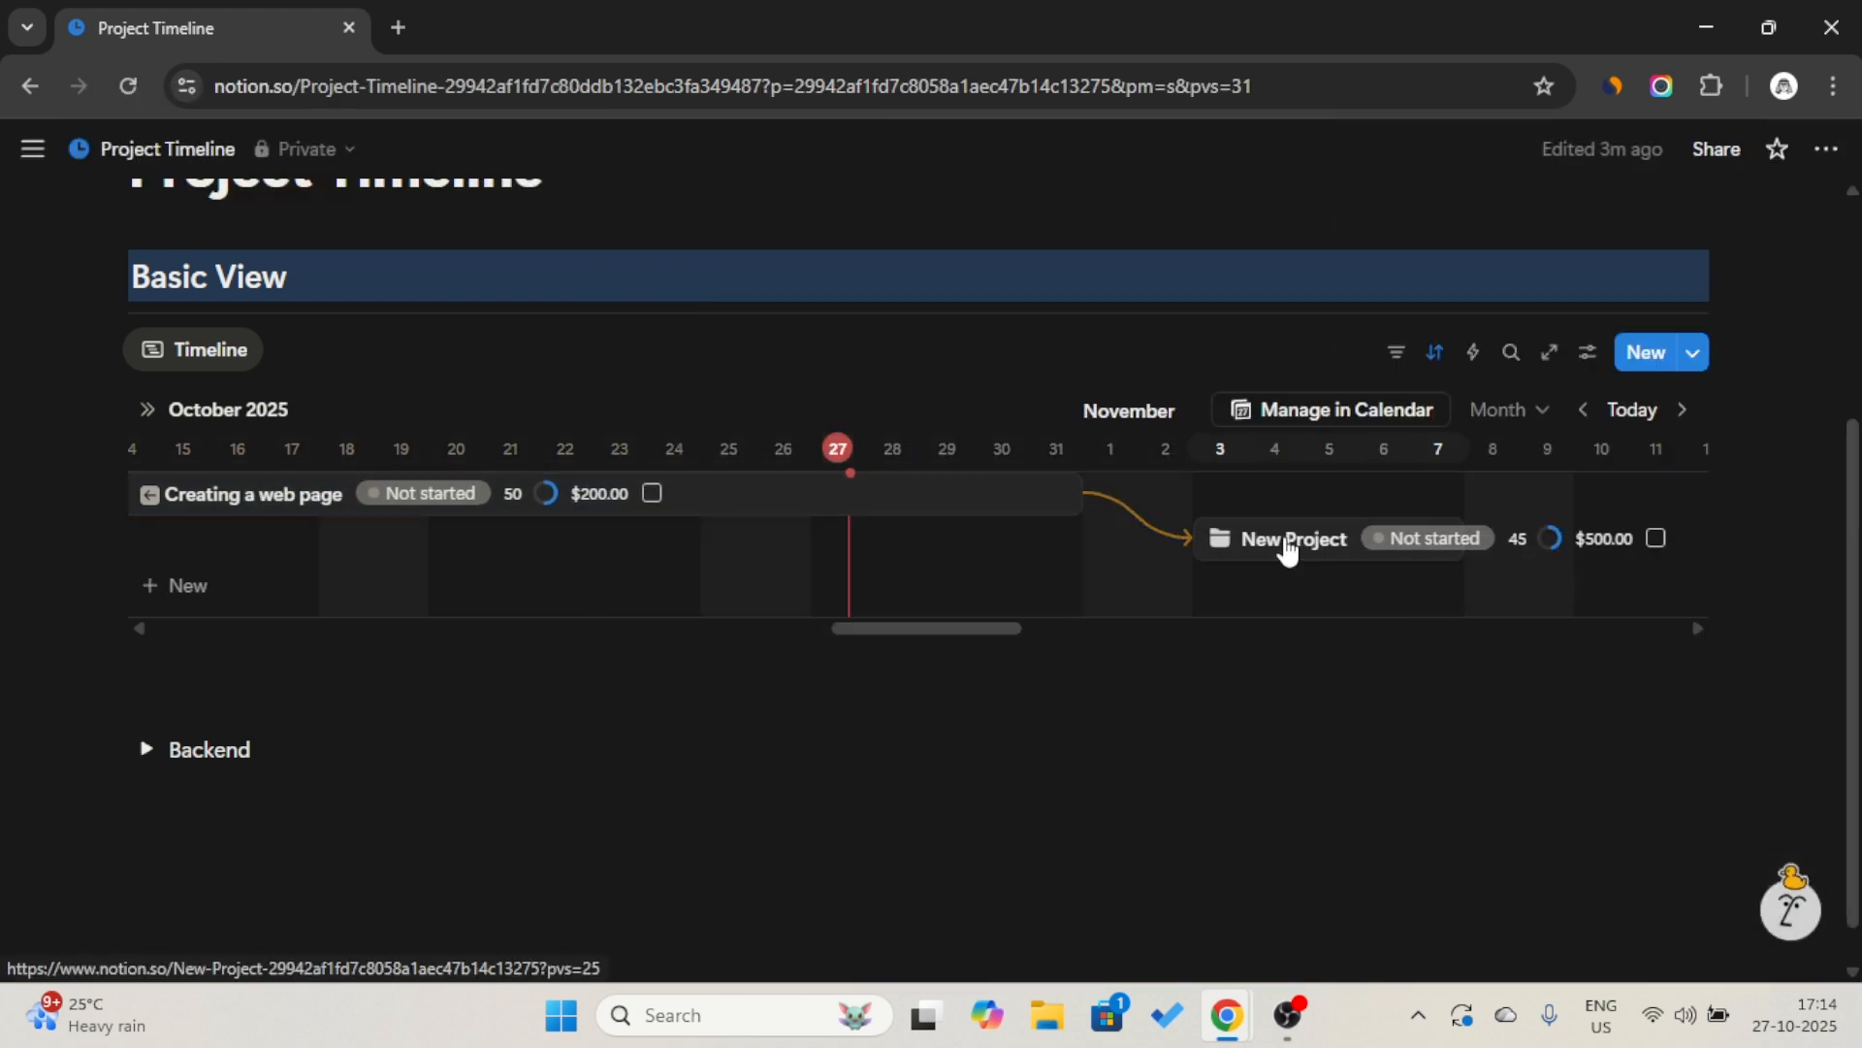
triple_click(870, 313)
key("Caps_Lock")
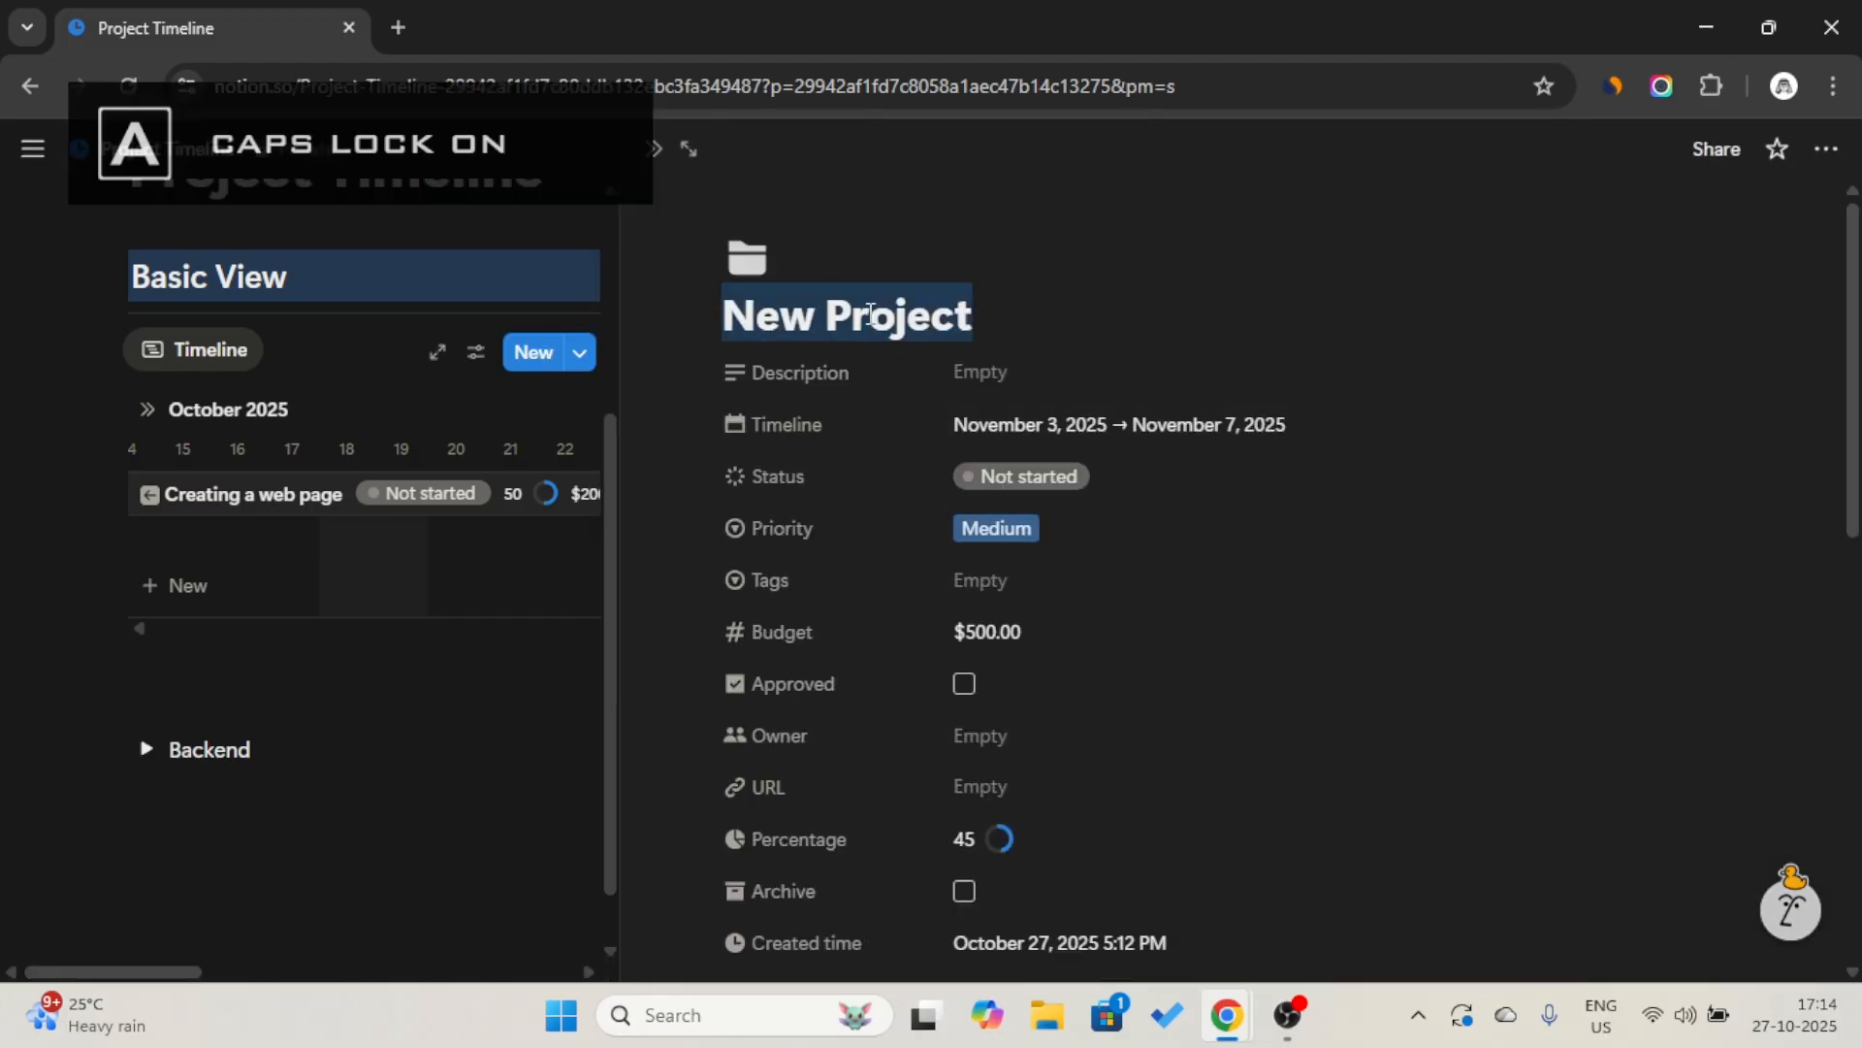
type("U")
key("Caps_Lock")
type("ser Management")
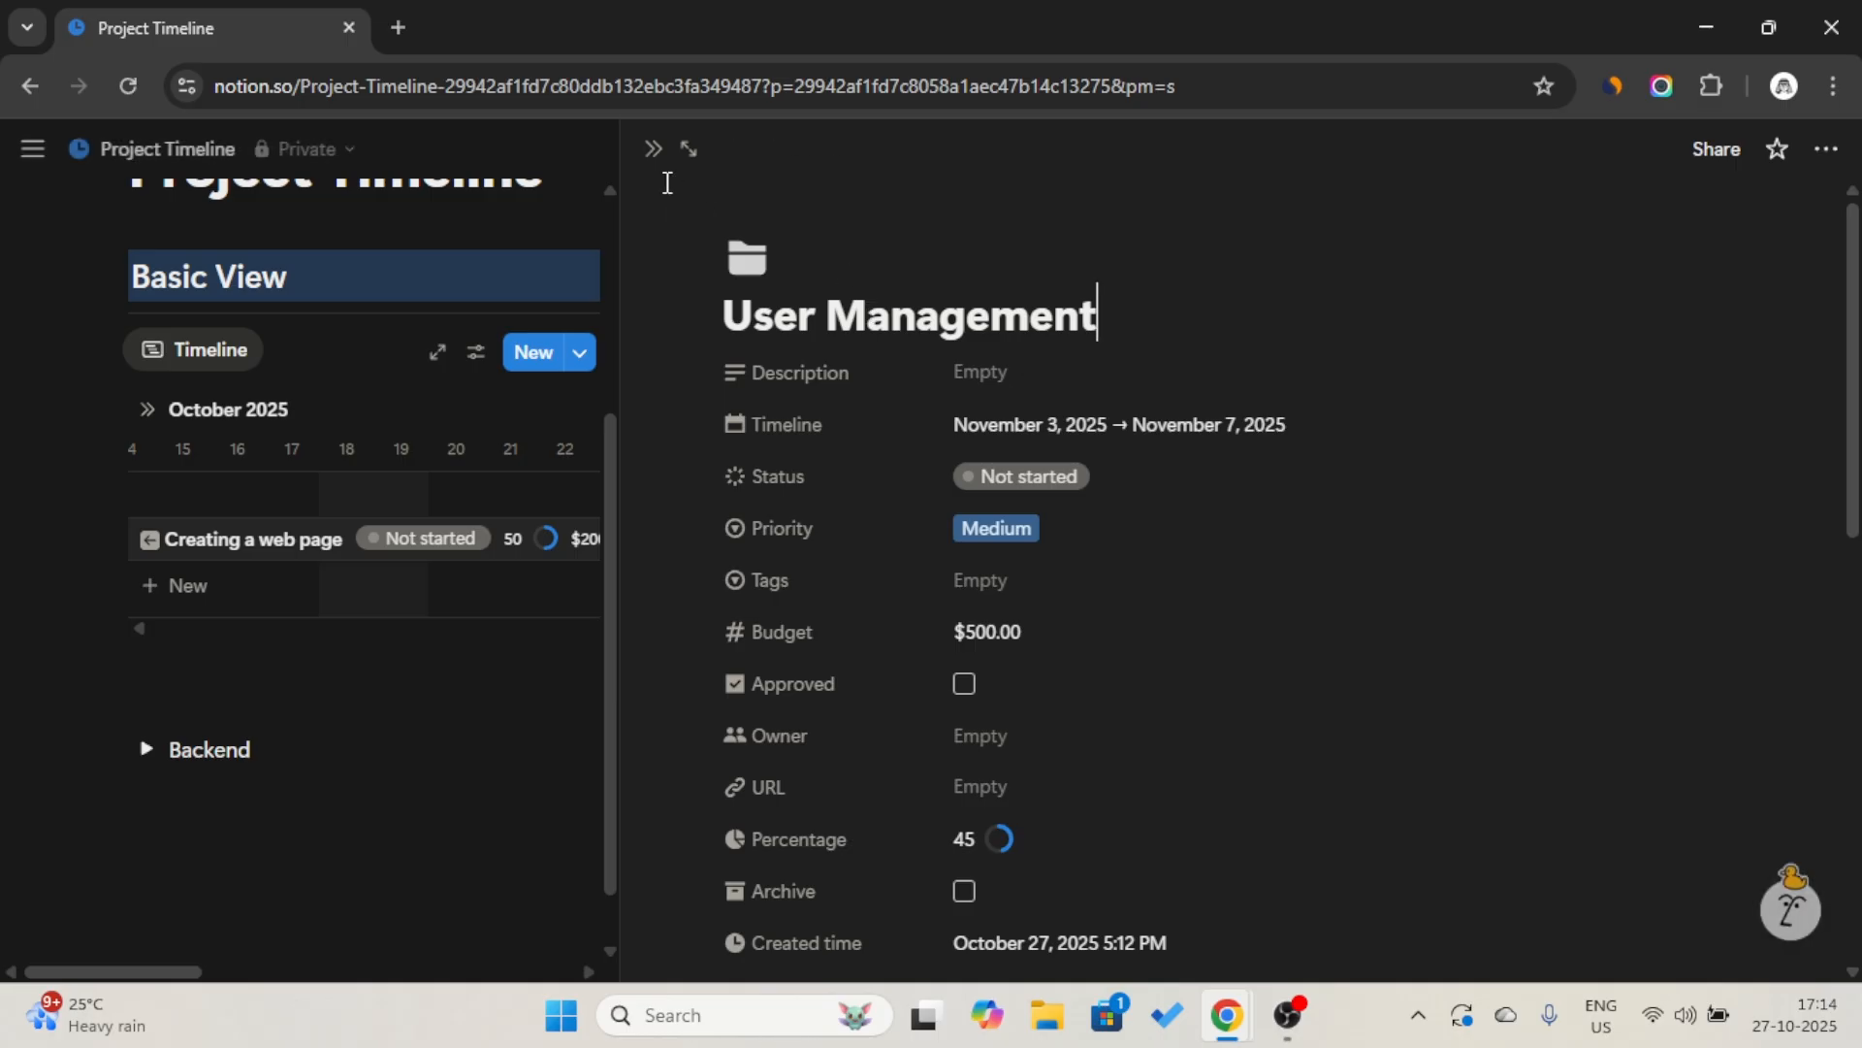
left_click(653, 153)
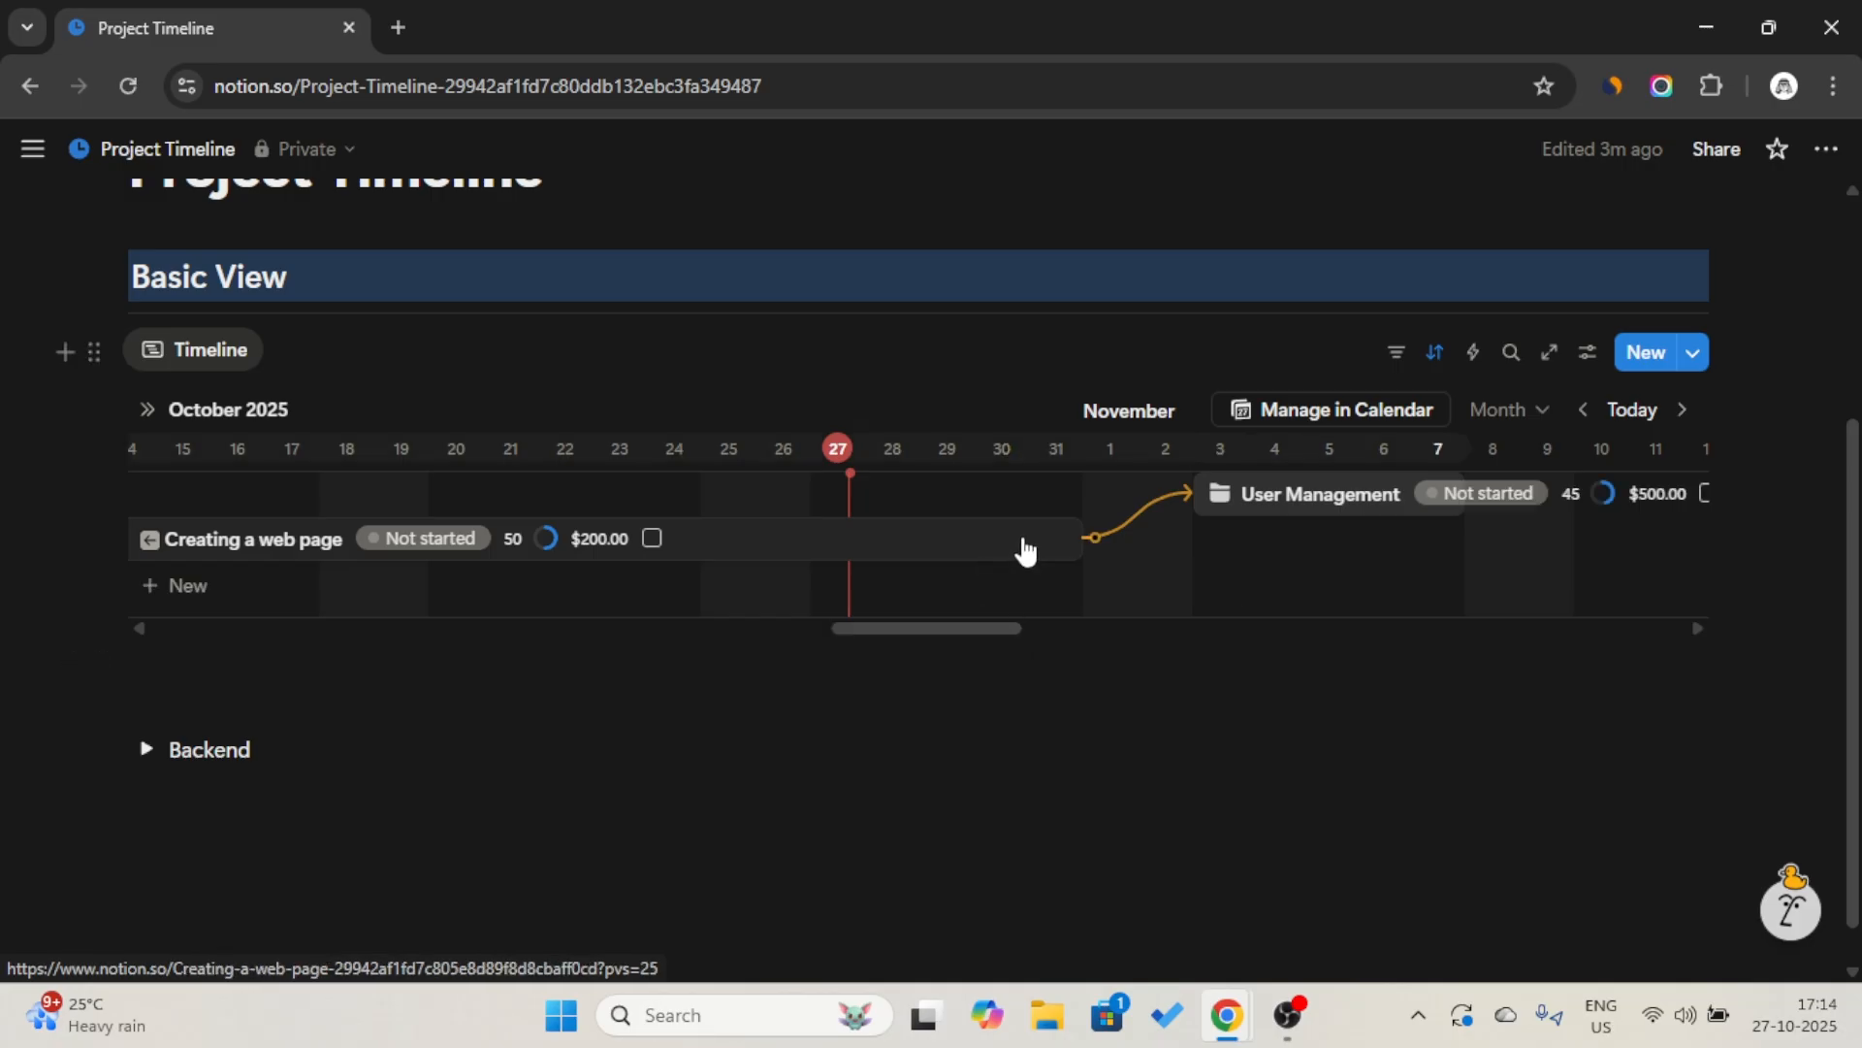
Examine the Blocked by and Blocking properties of Creating a web page, collapse its extra properties, and close the page.
left_click(825, 565)
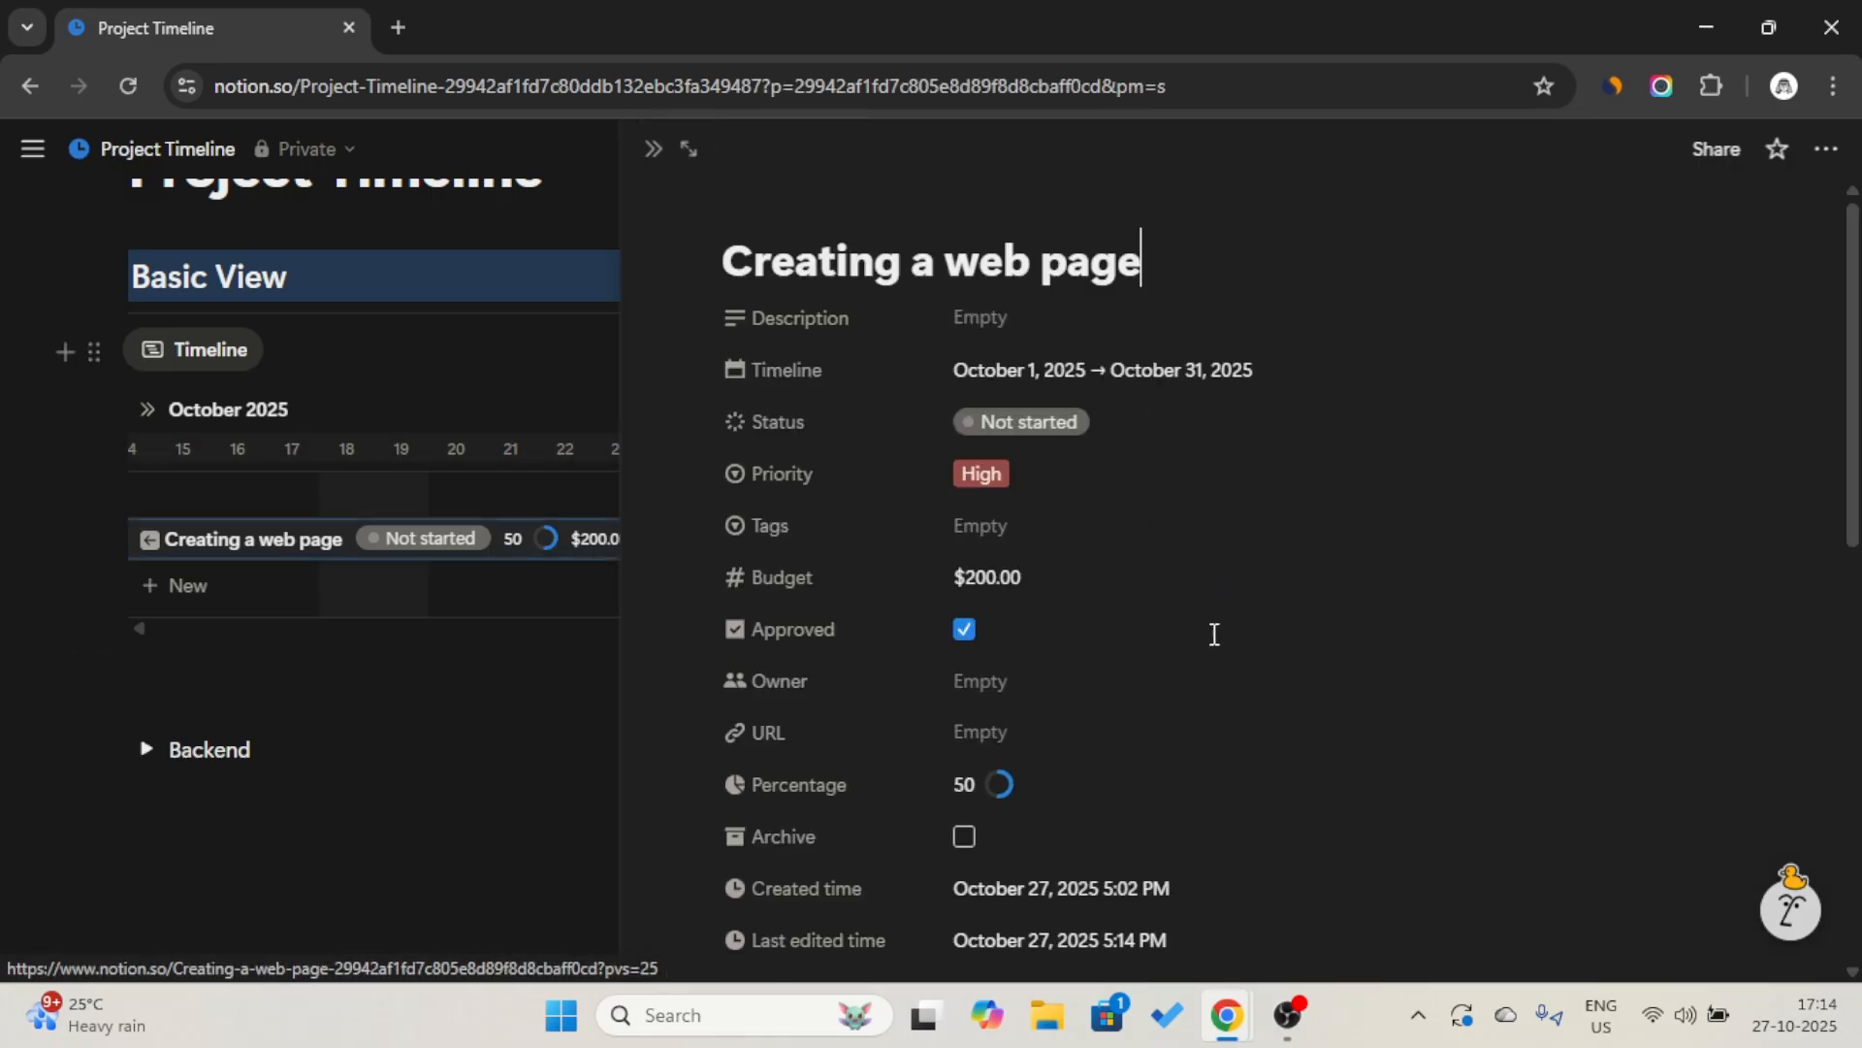
scroll(1125, 759, "down", 2)
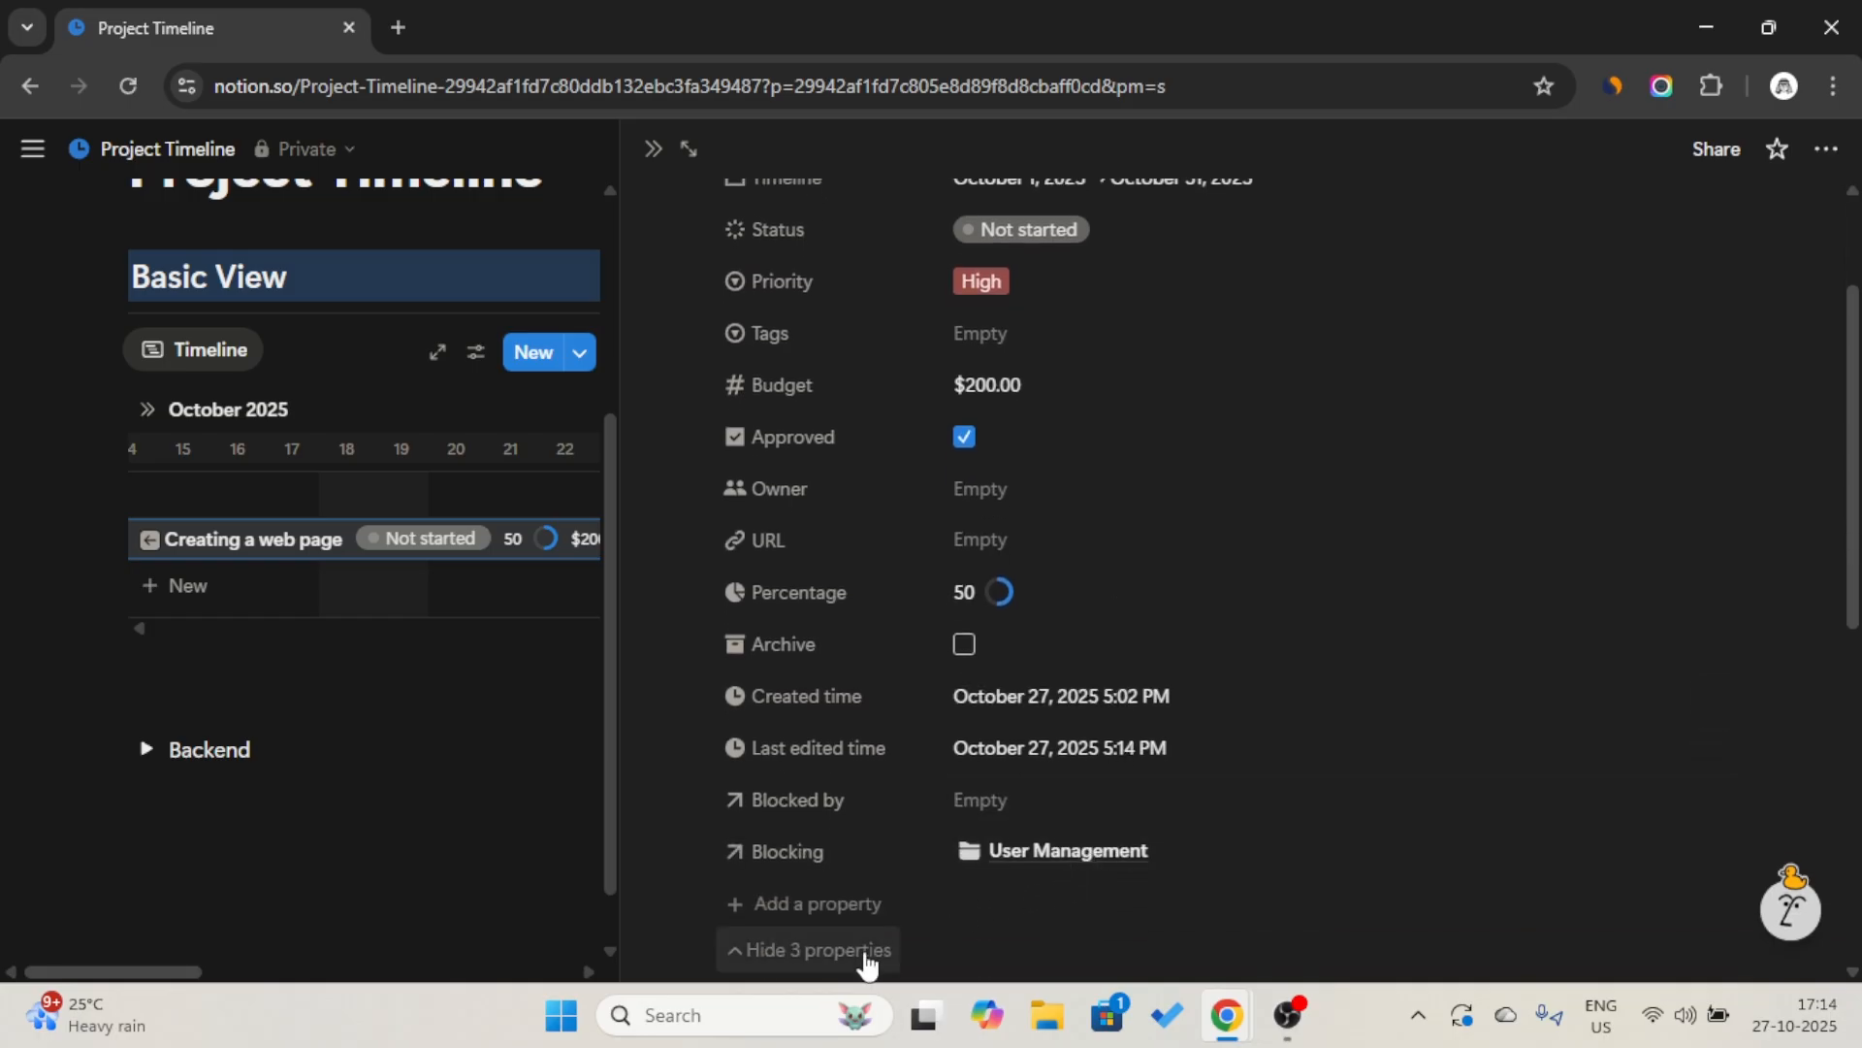
left_click(767, 949)
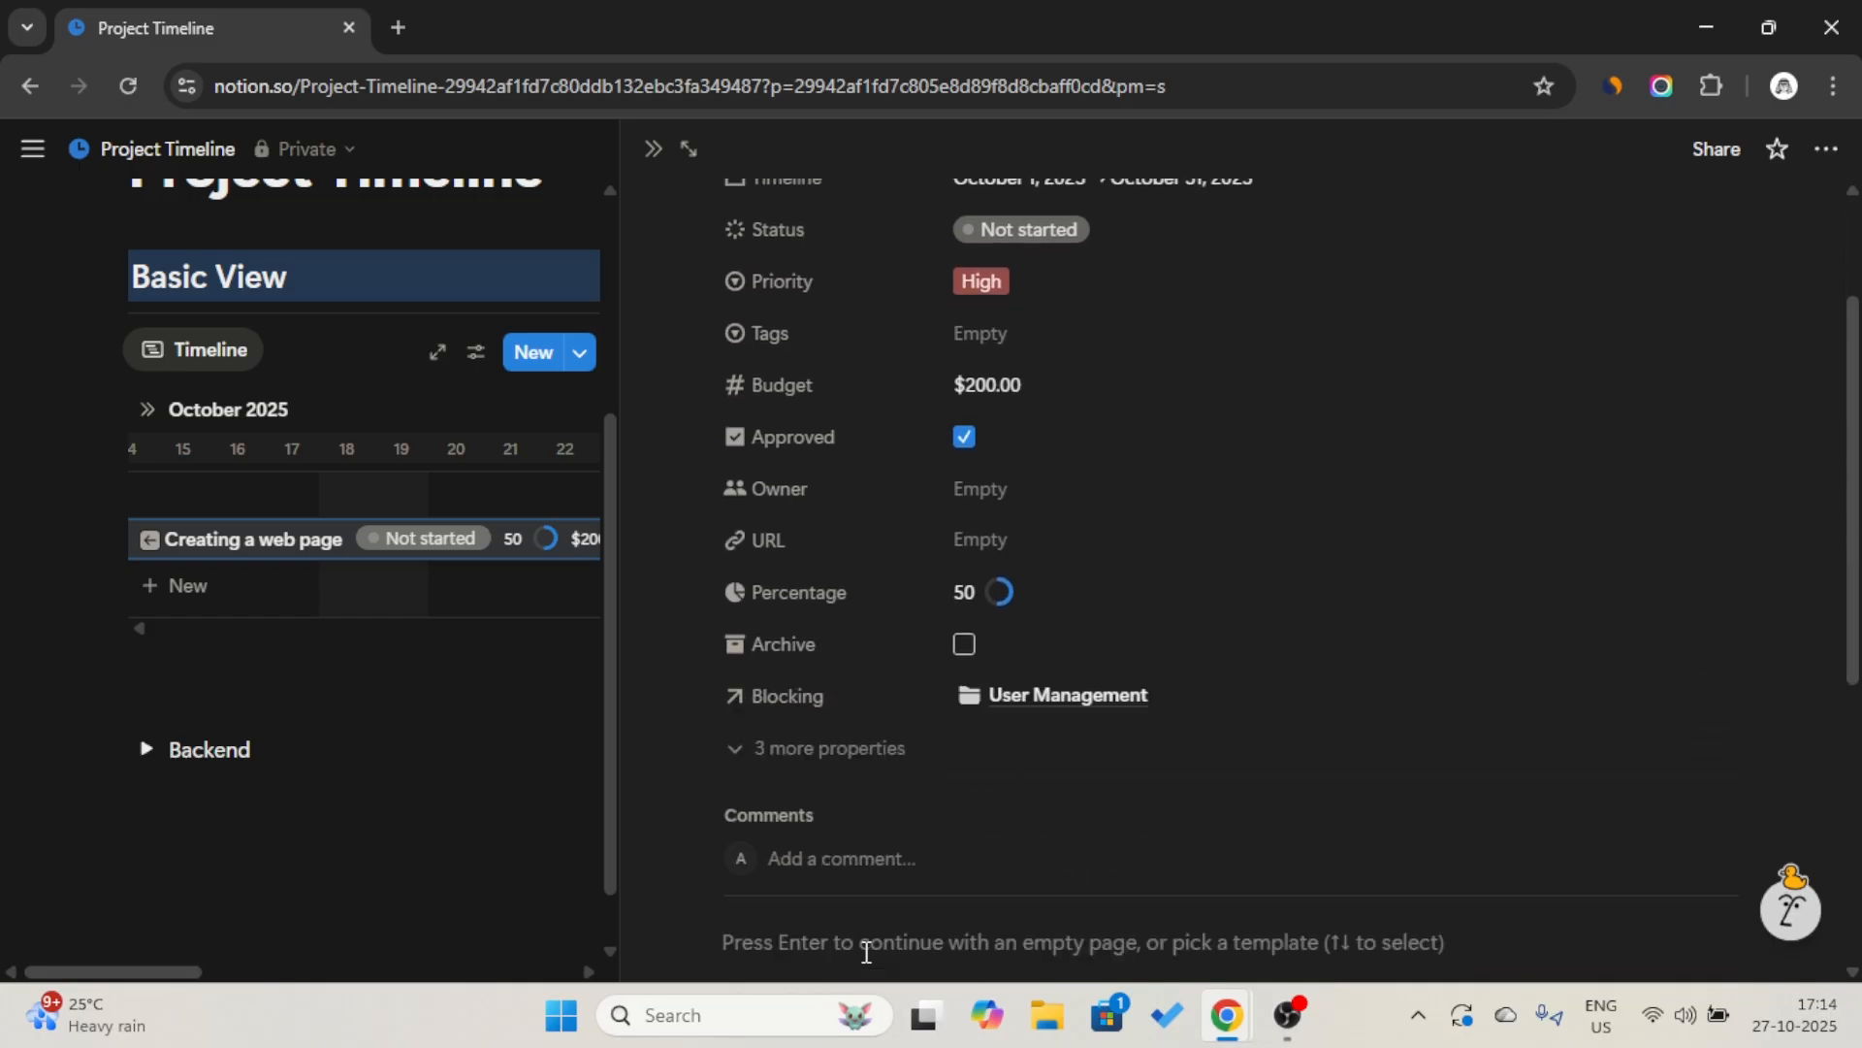
left_click(648, 150)
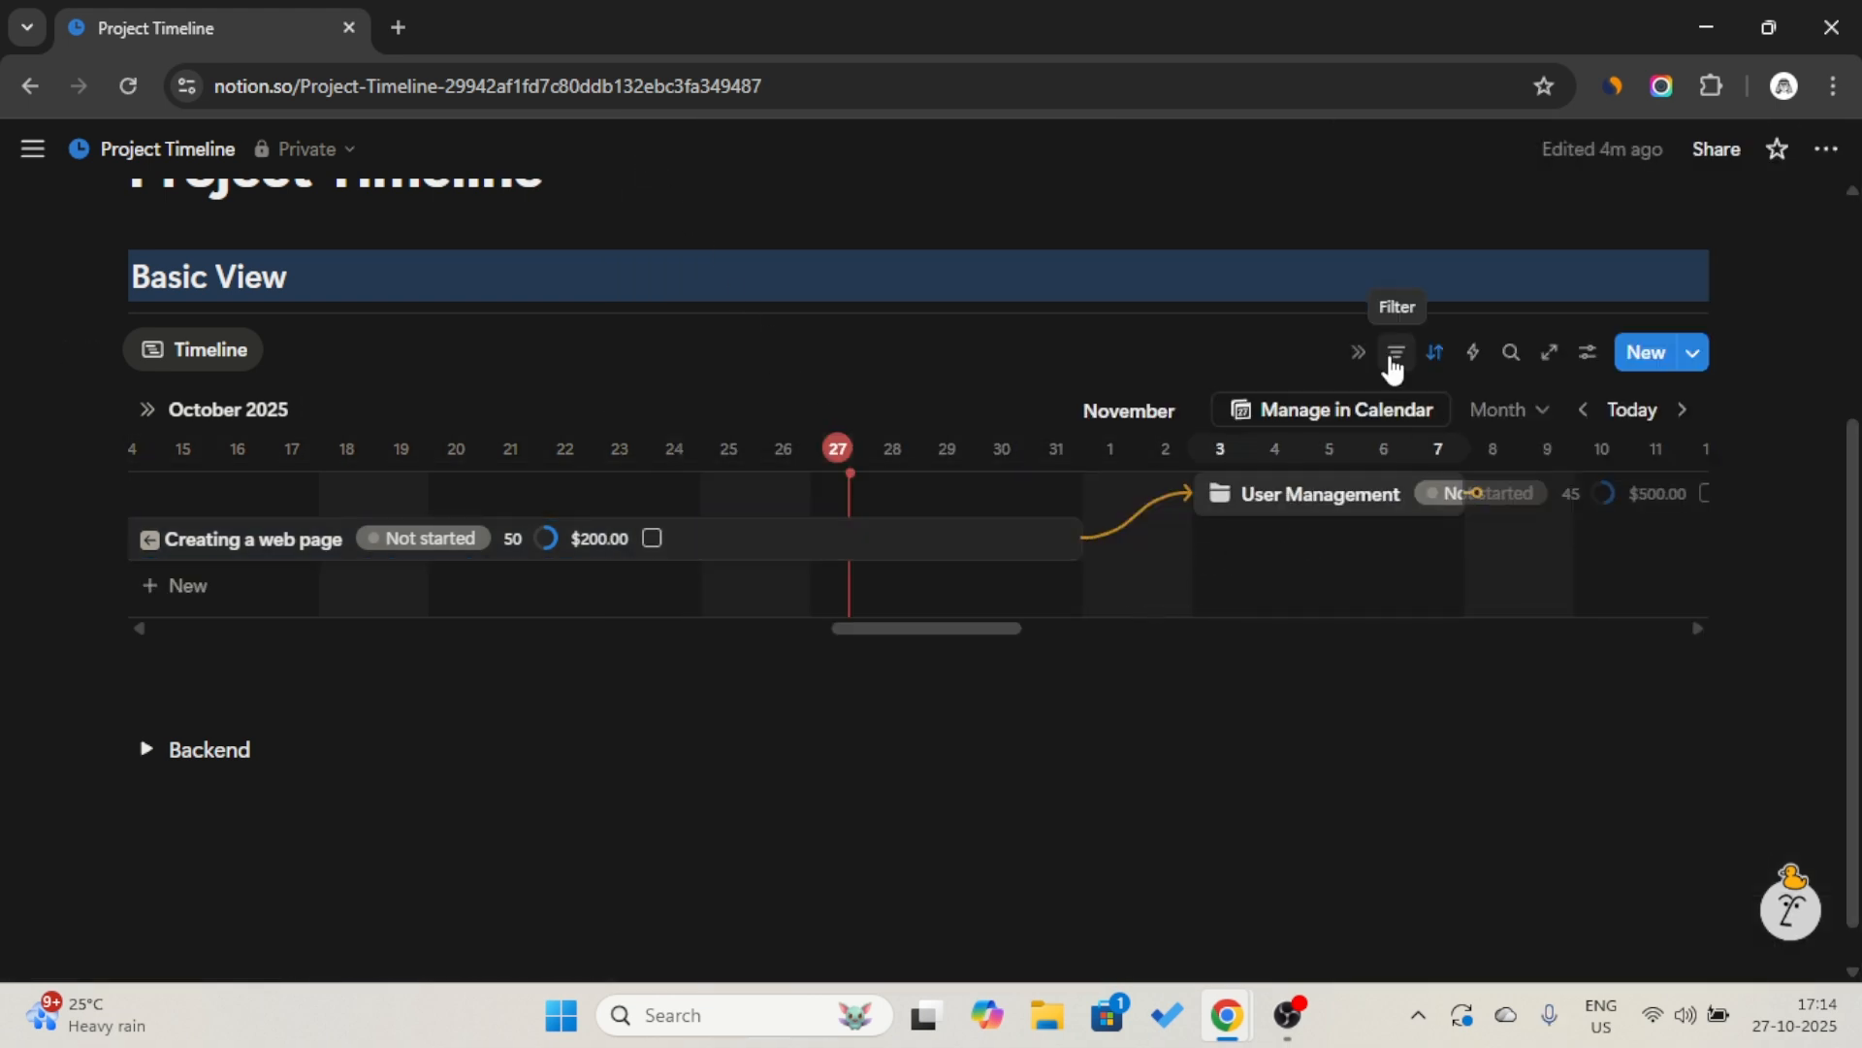
Add a table view beside the Timeline view, linked to the Project data source and based on its existing Table view.
left_click(291, 351)
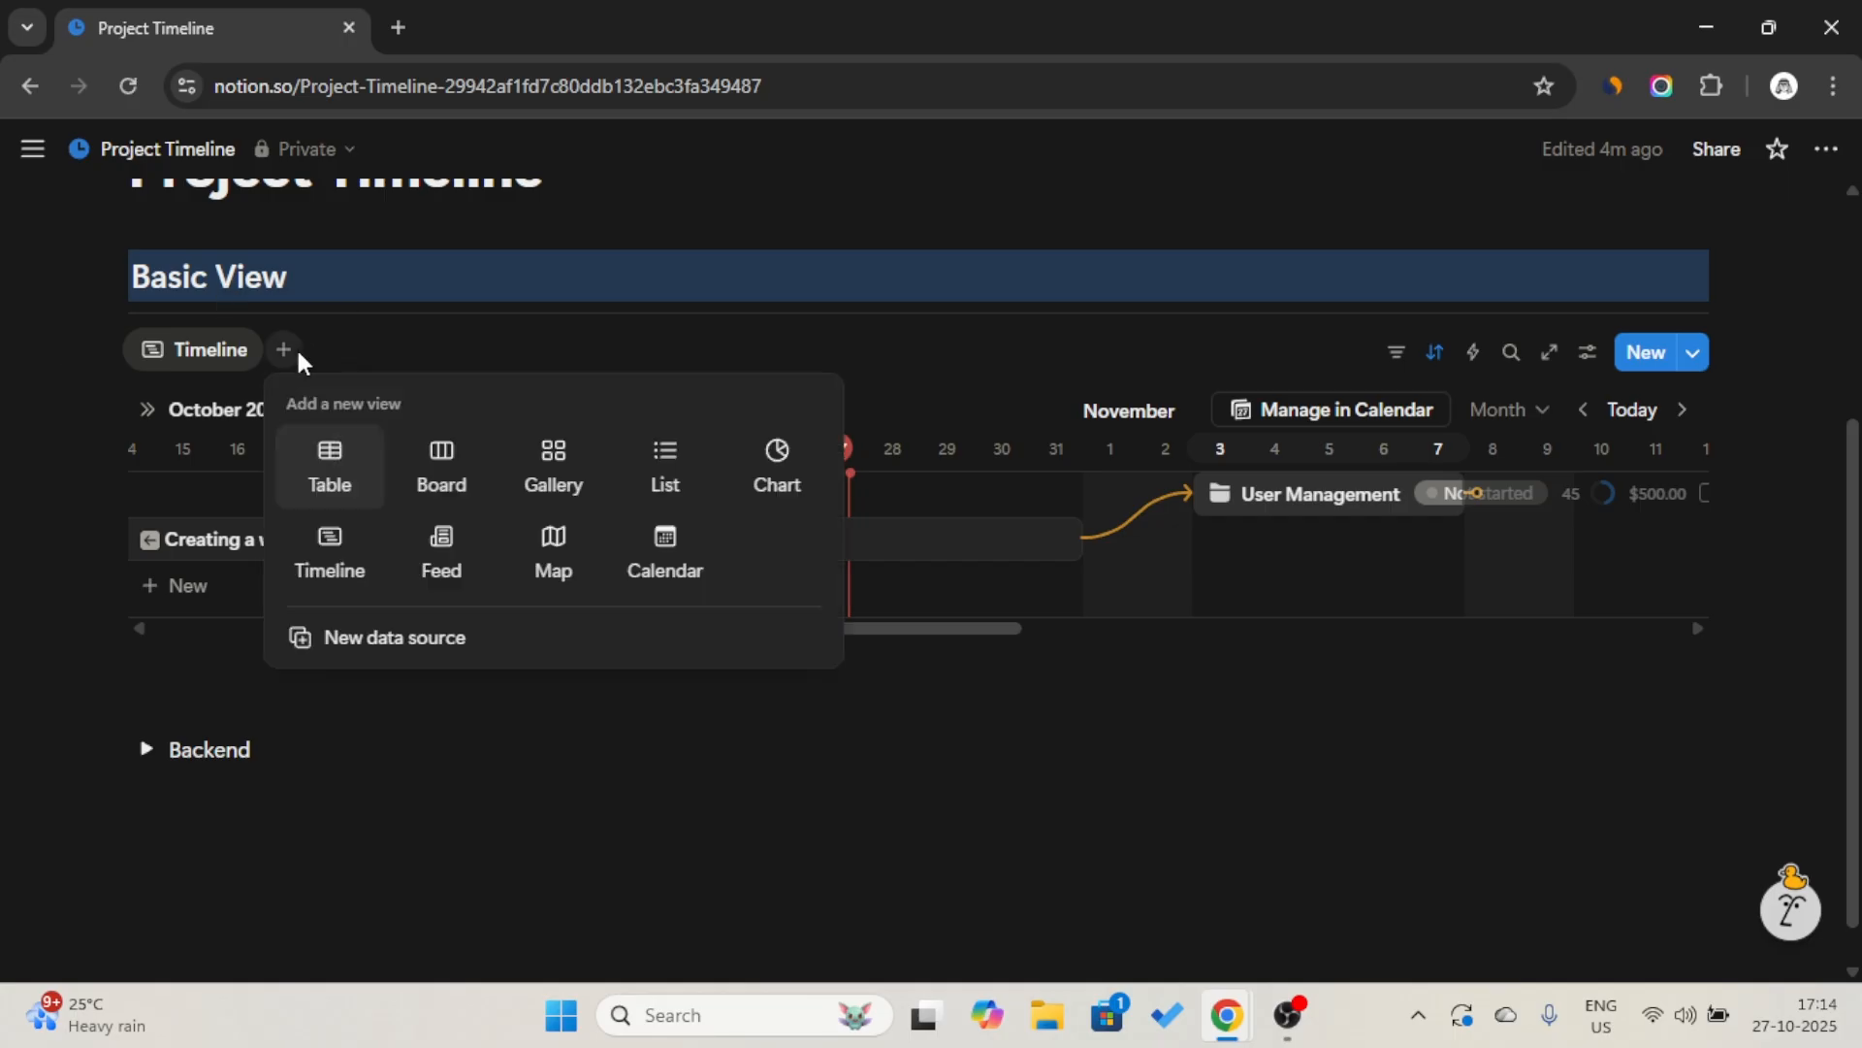
left_click(325, 464)
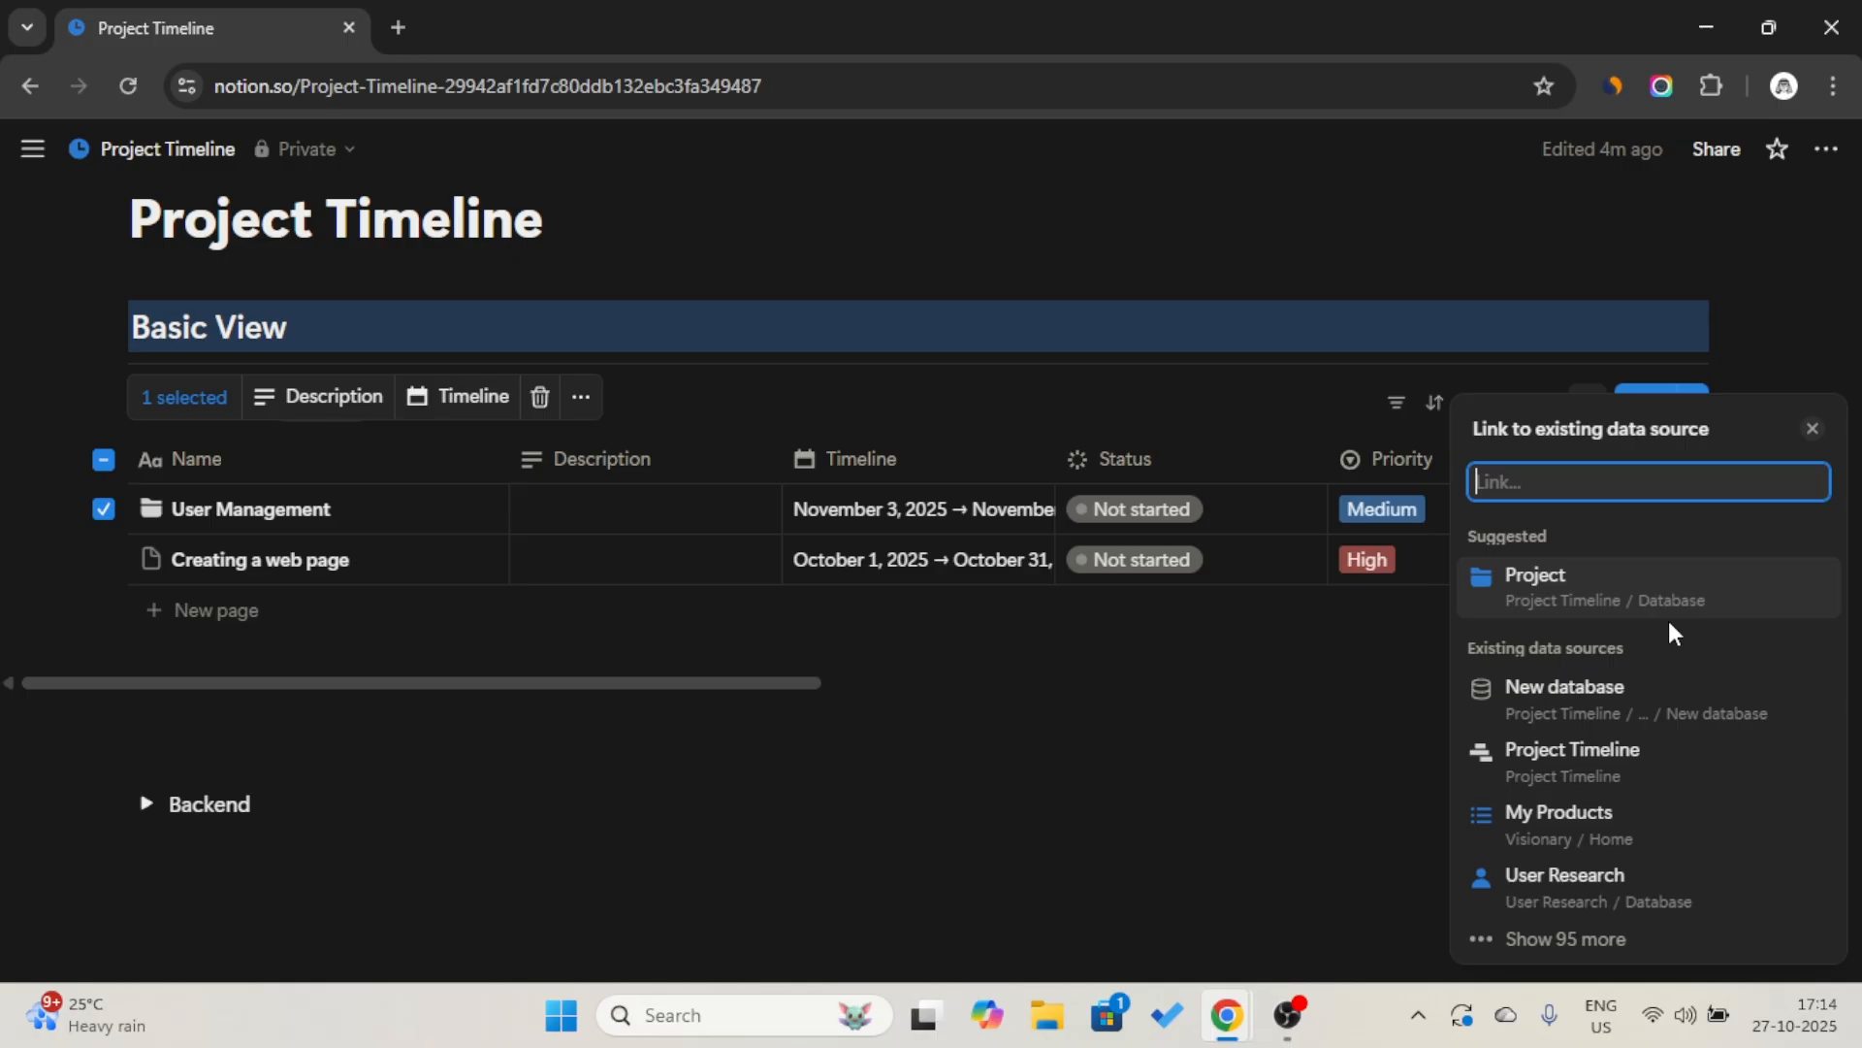
left_click(1669, 600)
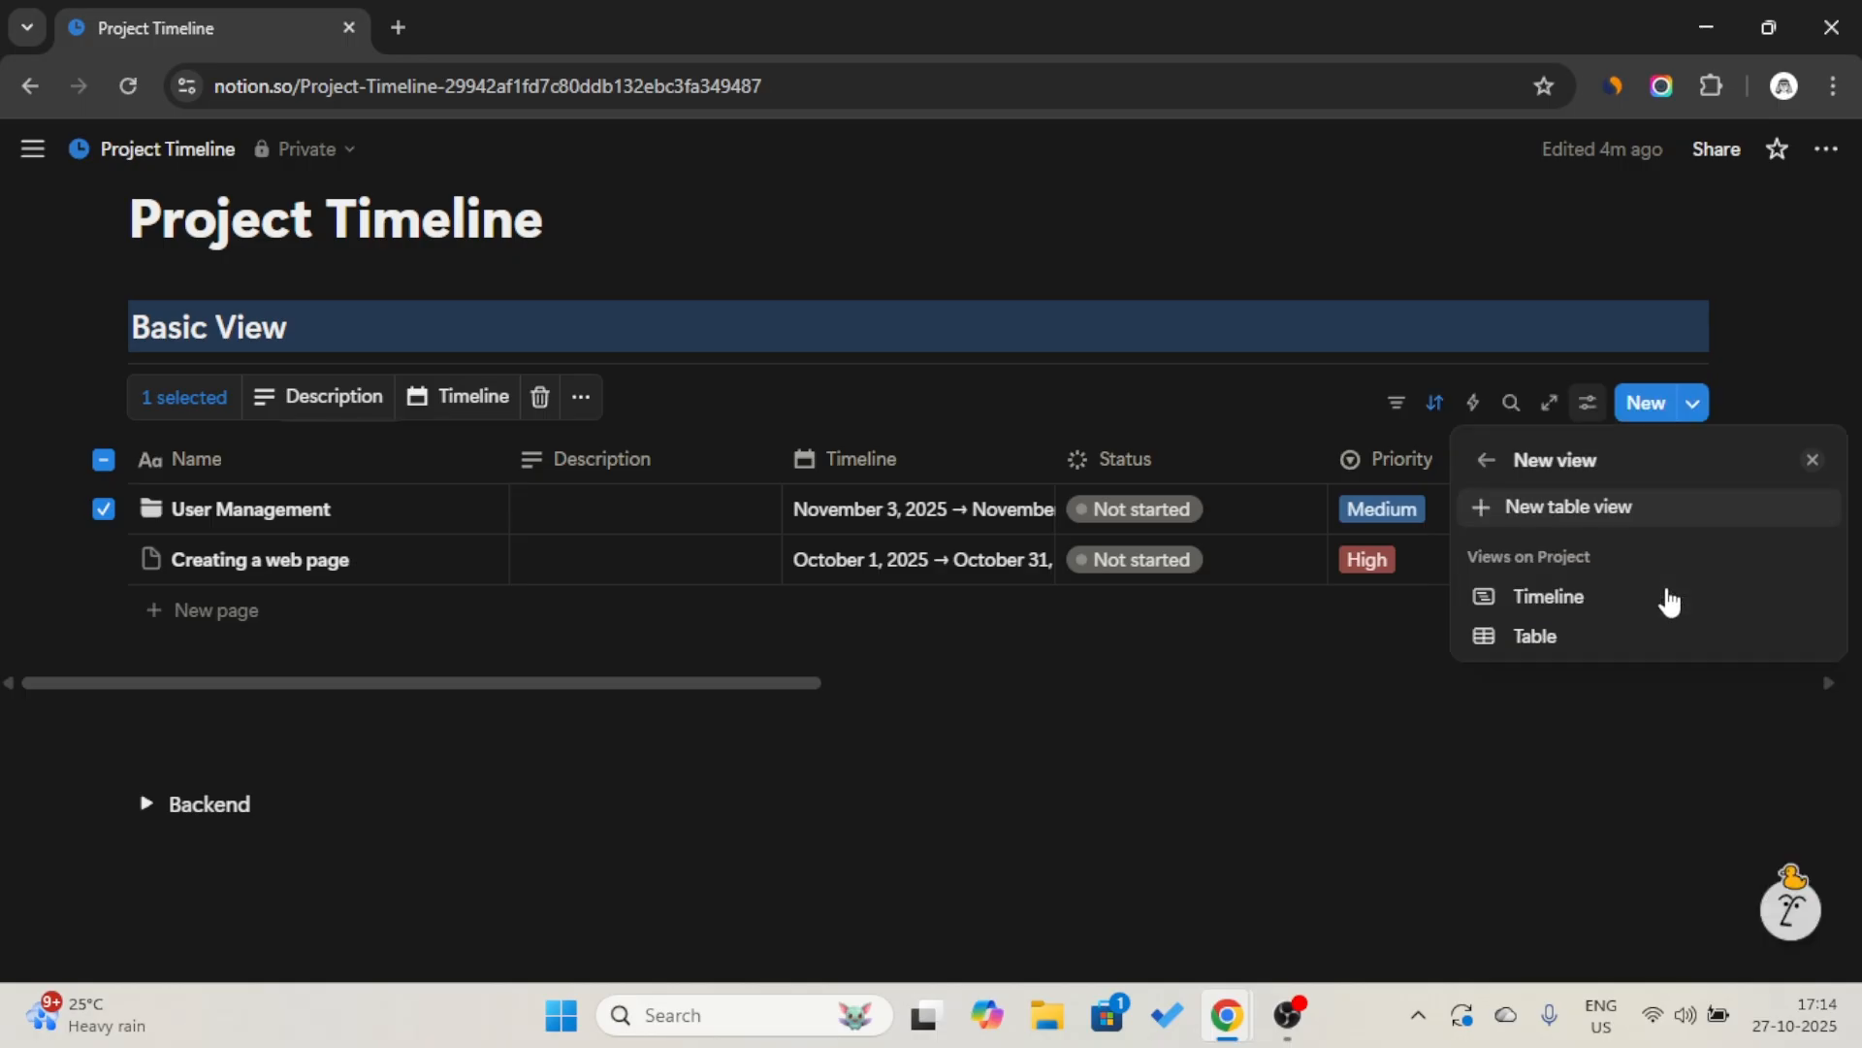
left_click(1599, 636)
left_click(1154, 398)
left_click(1054, 316)
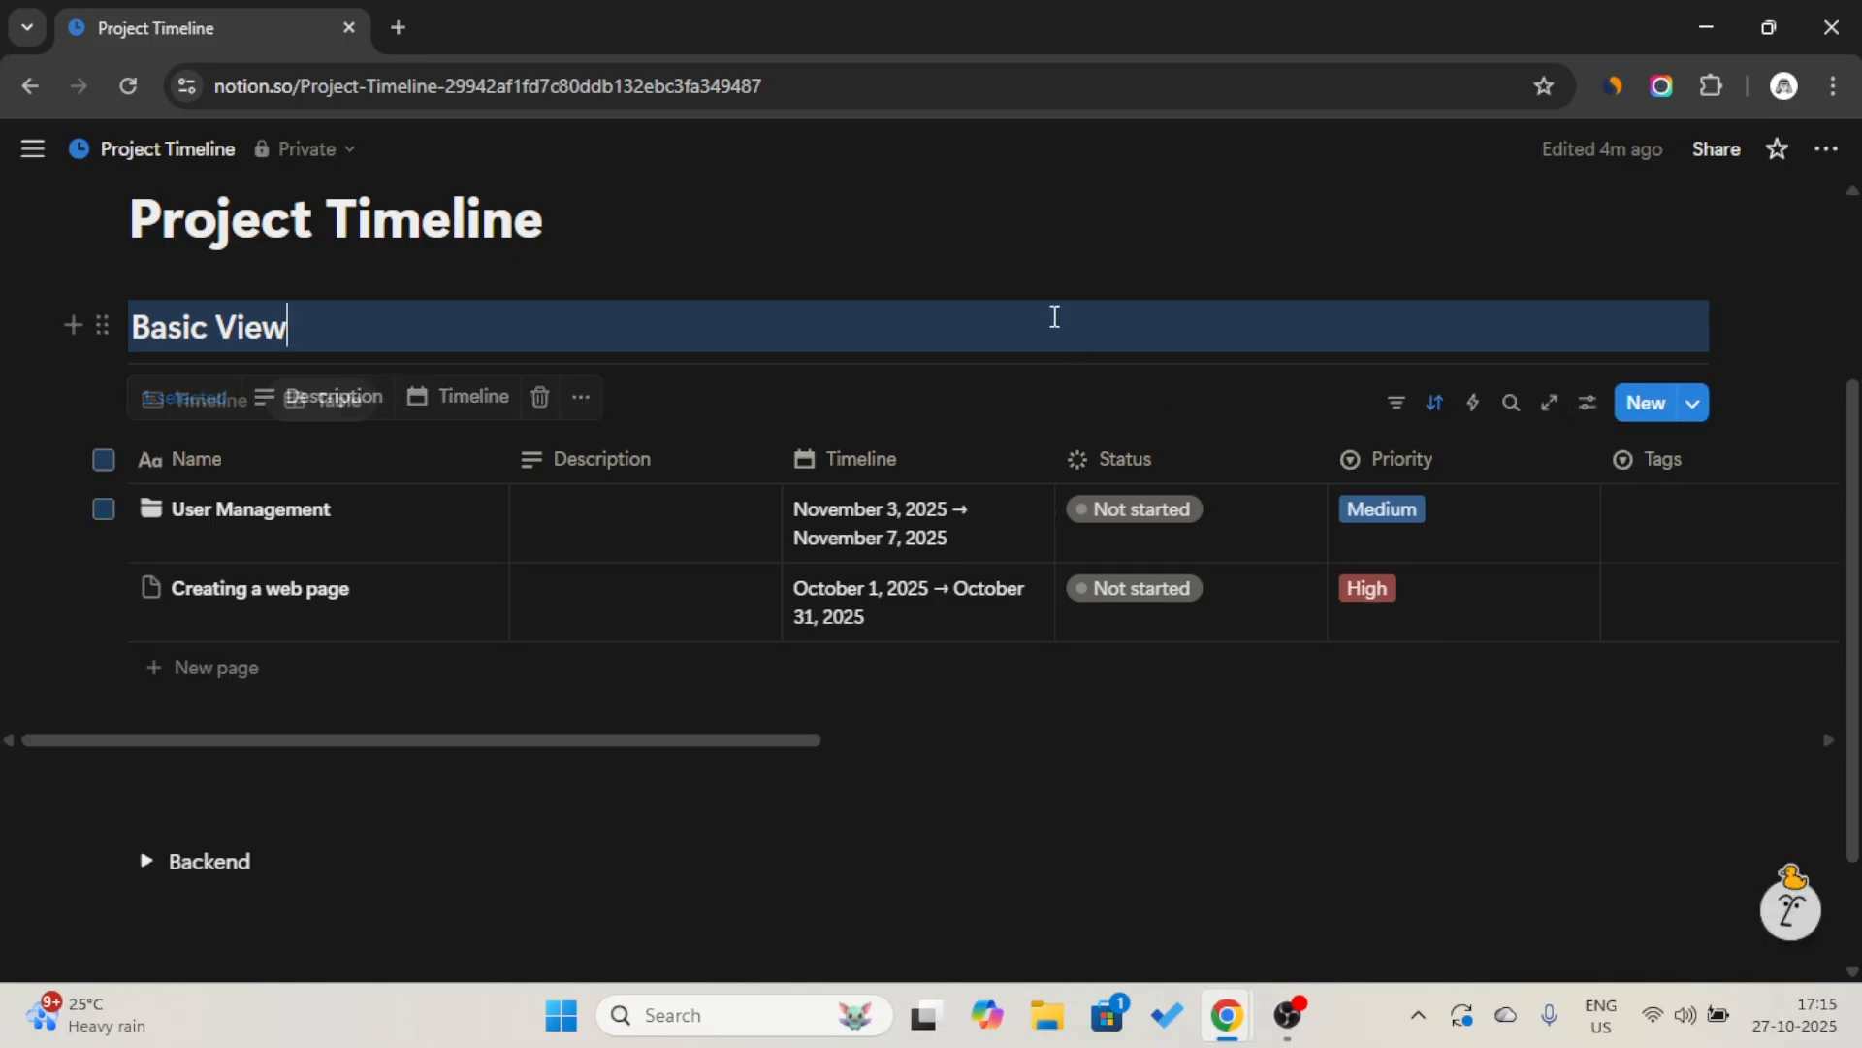
Rename the new table view as "All" and give it the stacked-rows icon.
left_click(320, 402)
left_click(349, 453)
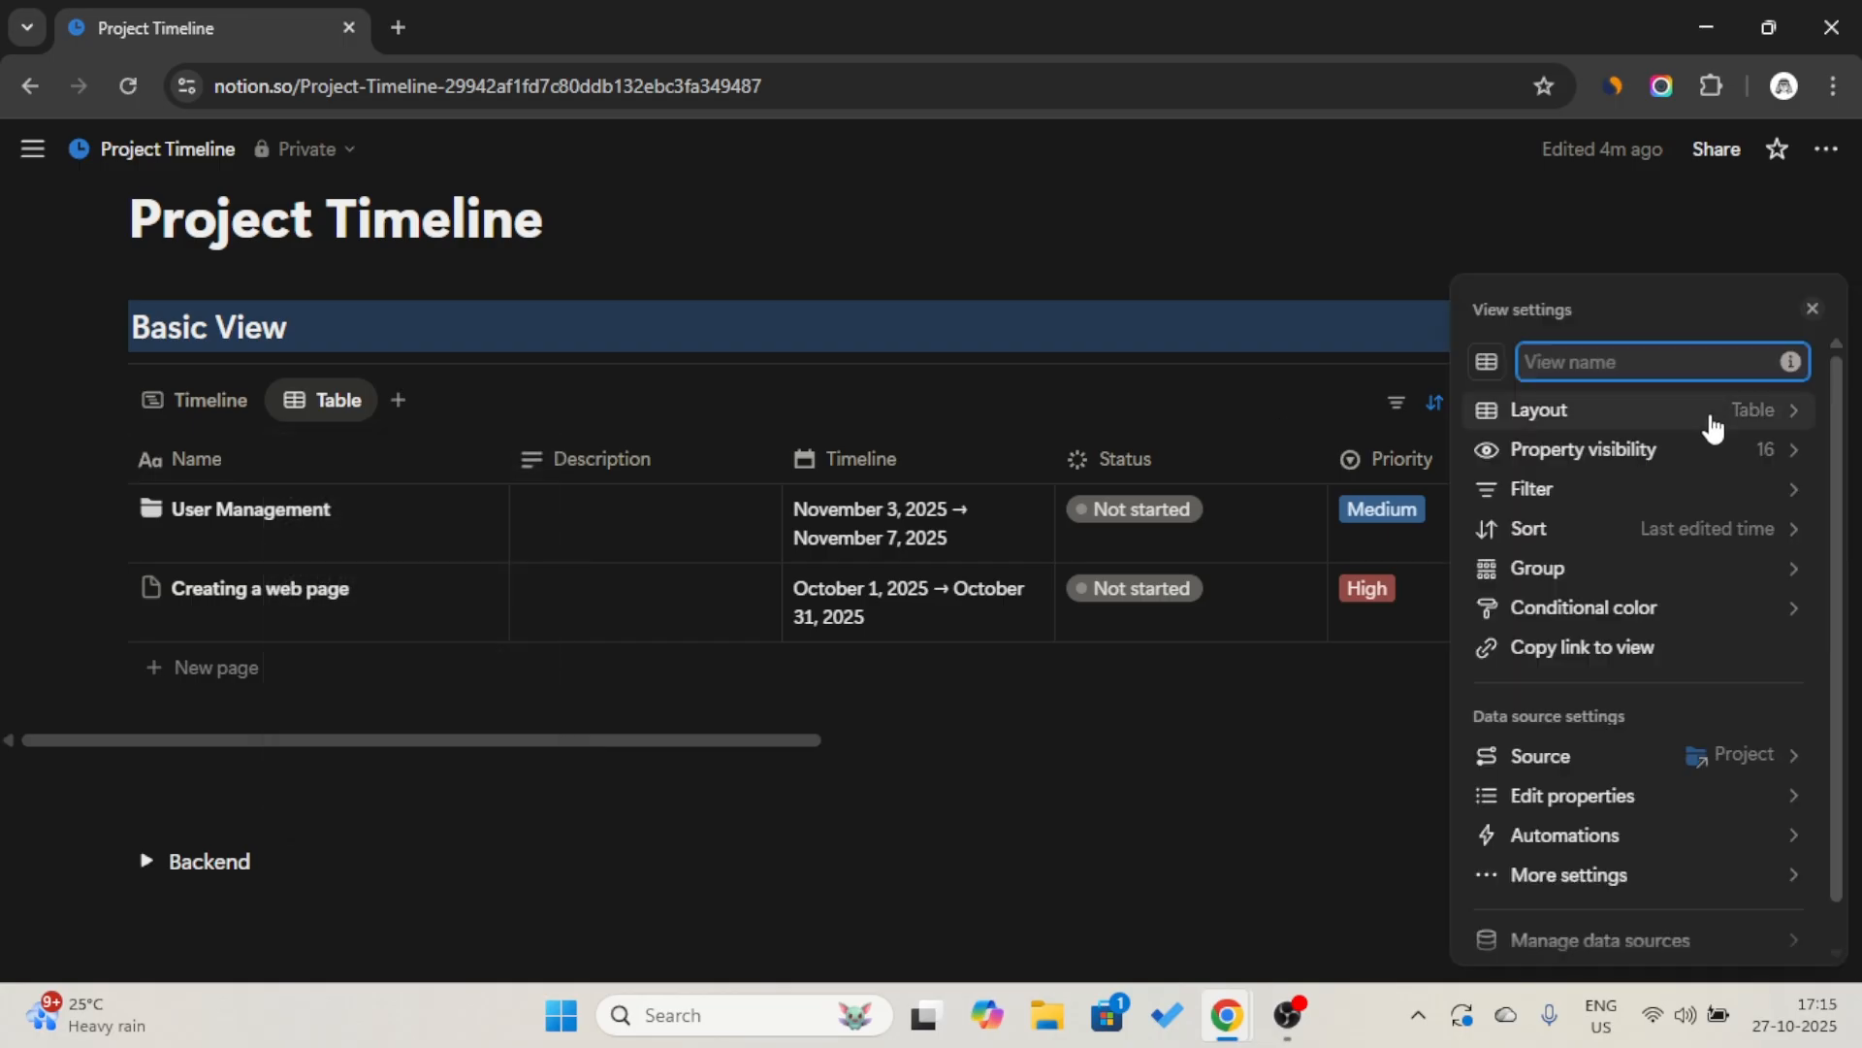
type("A")
key("Caps_Lock")
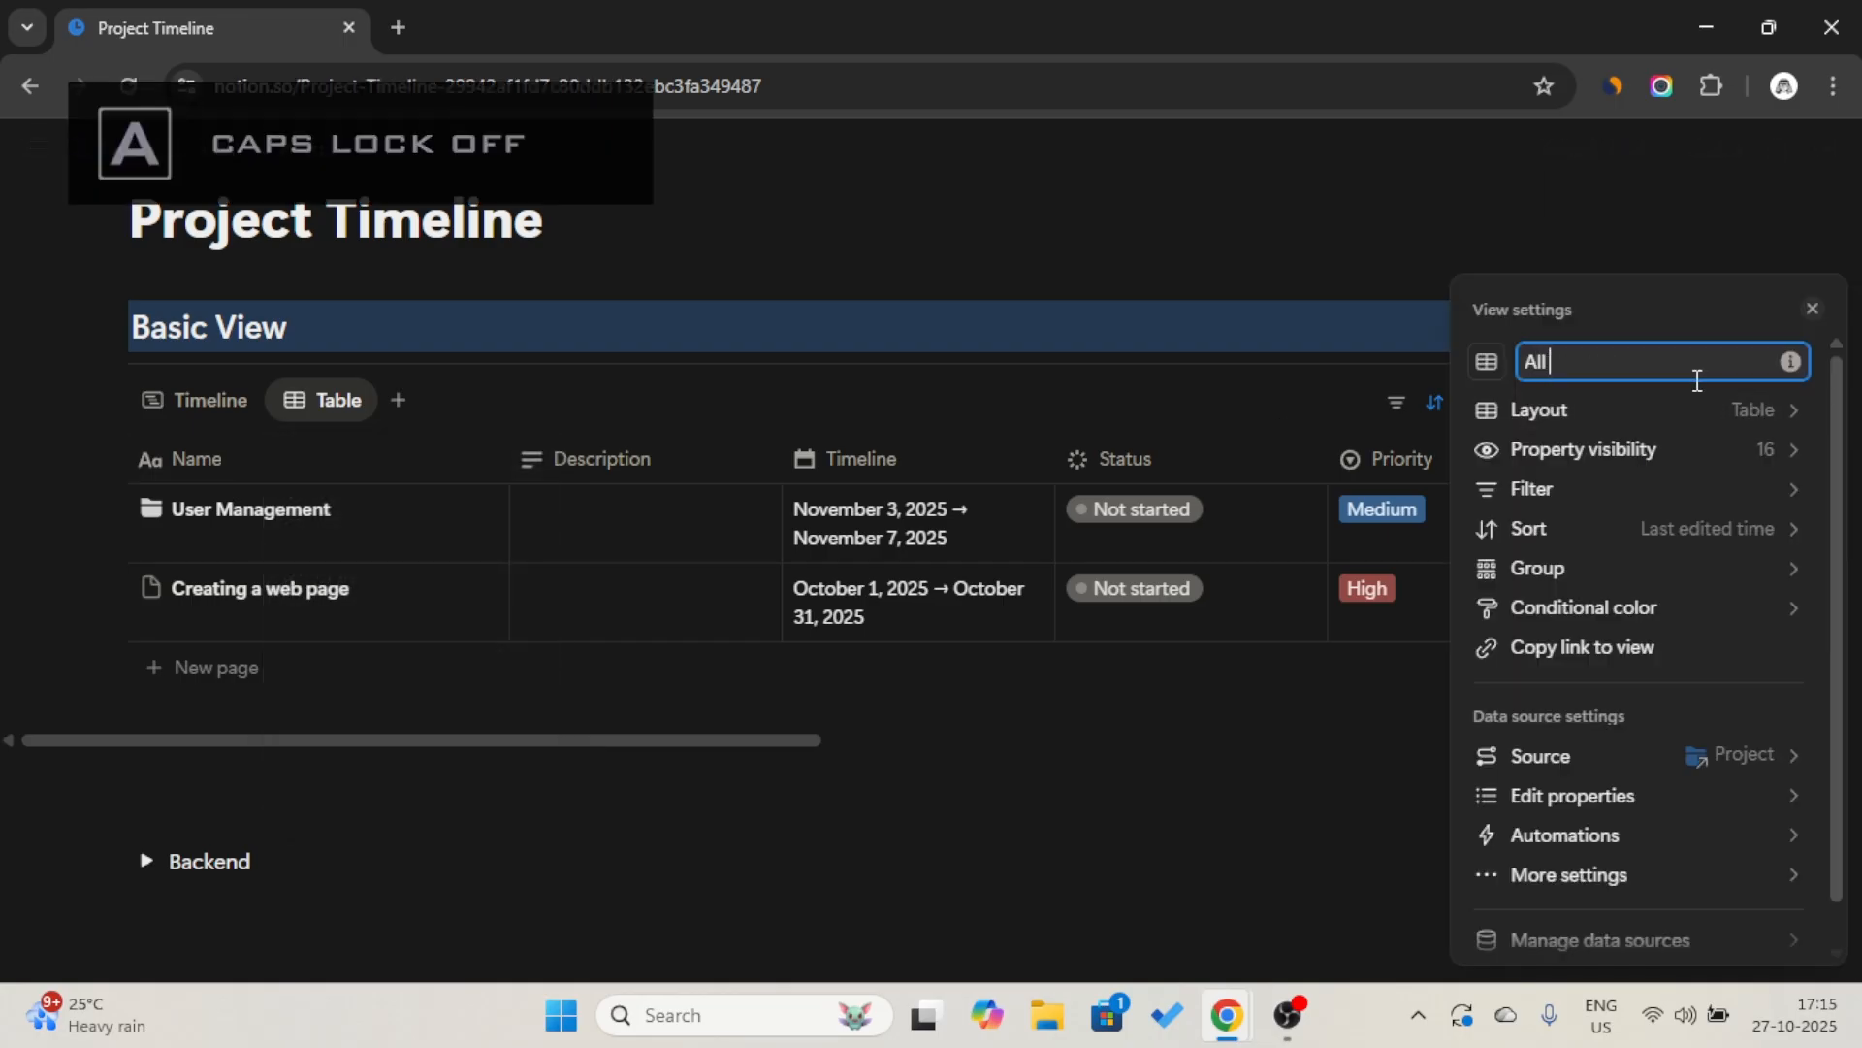
left_click(1504, 368)
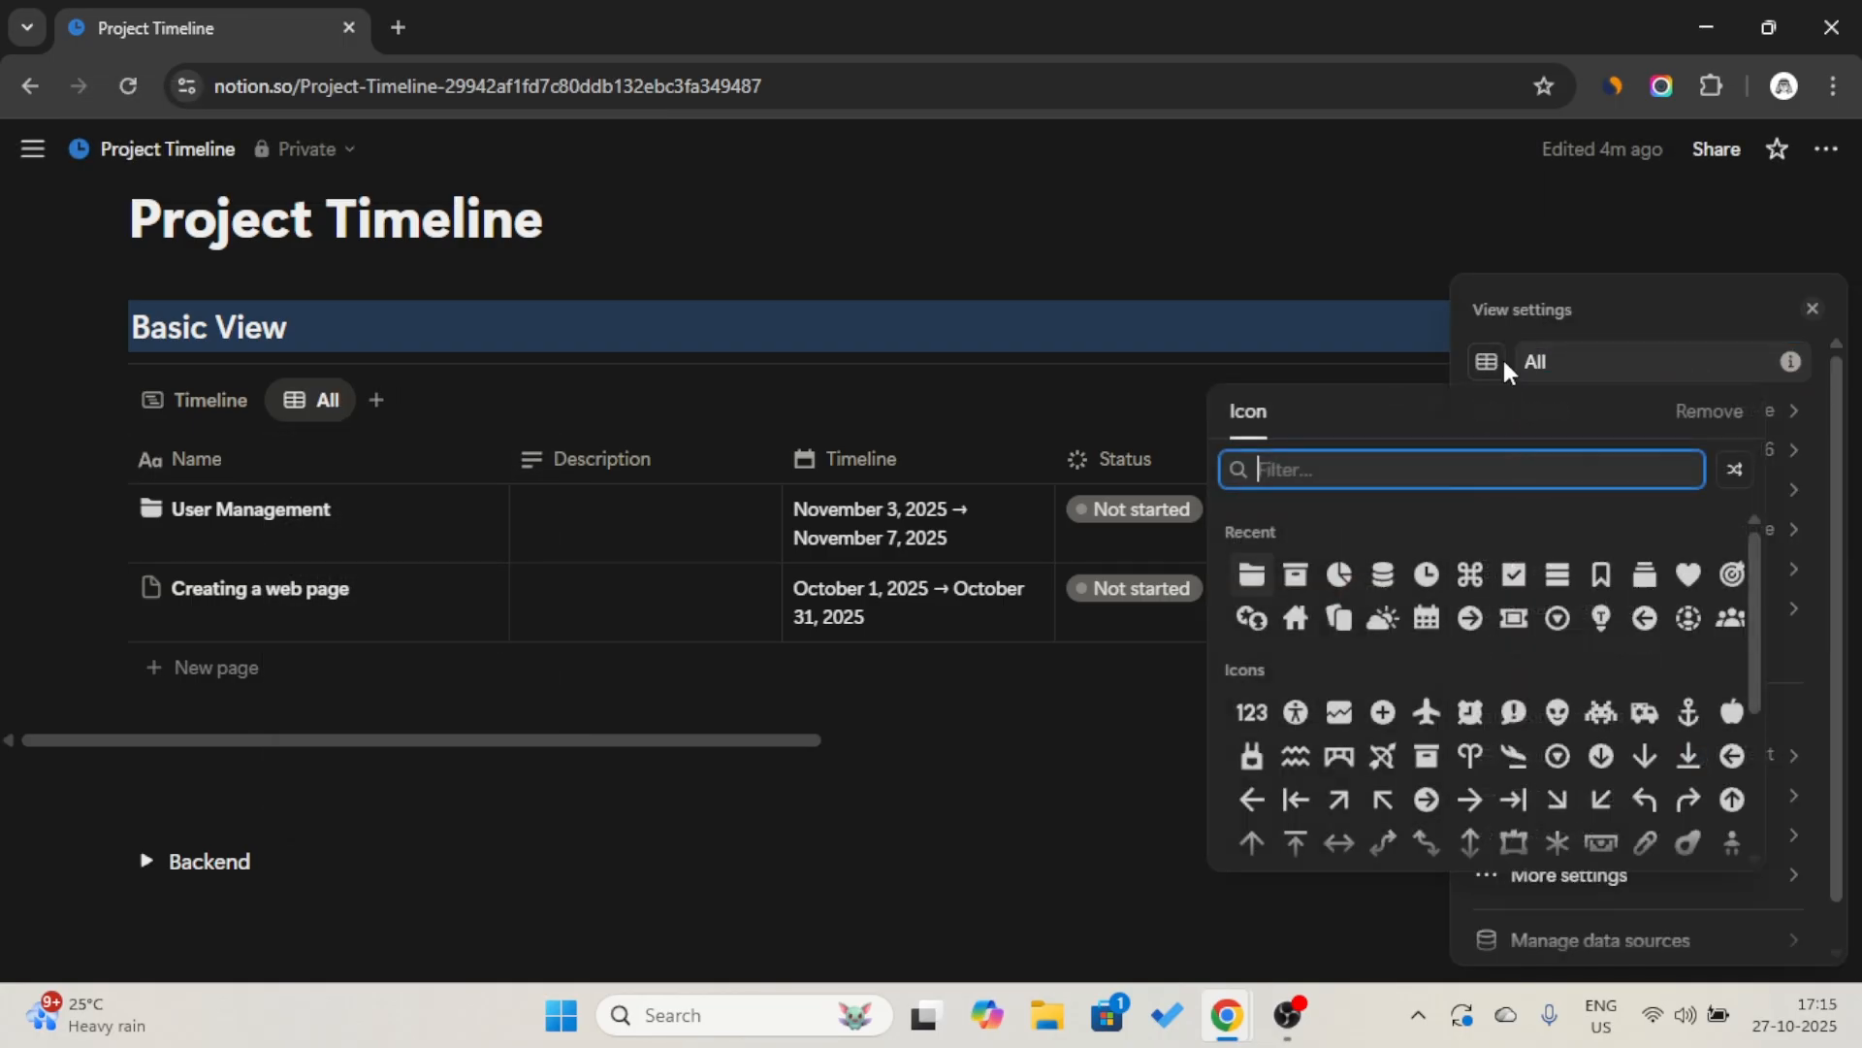
left_click(1557, 574)
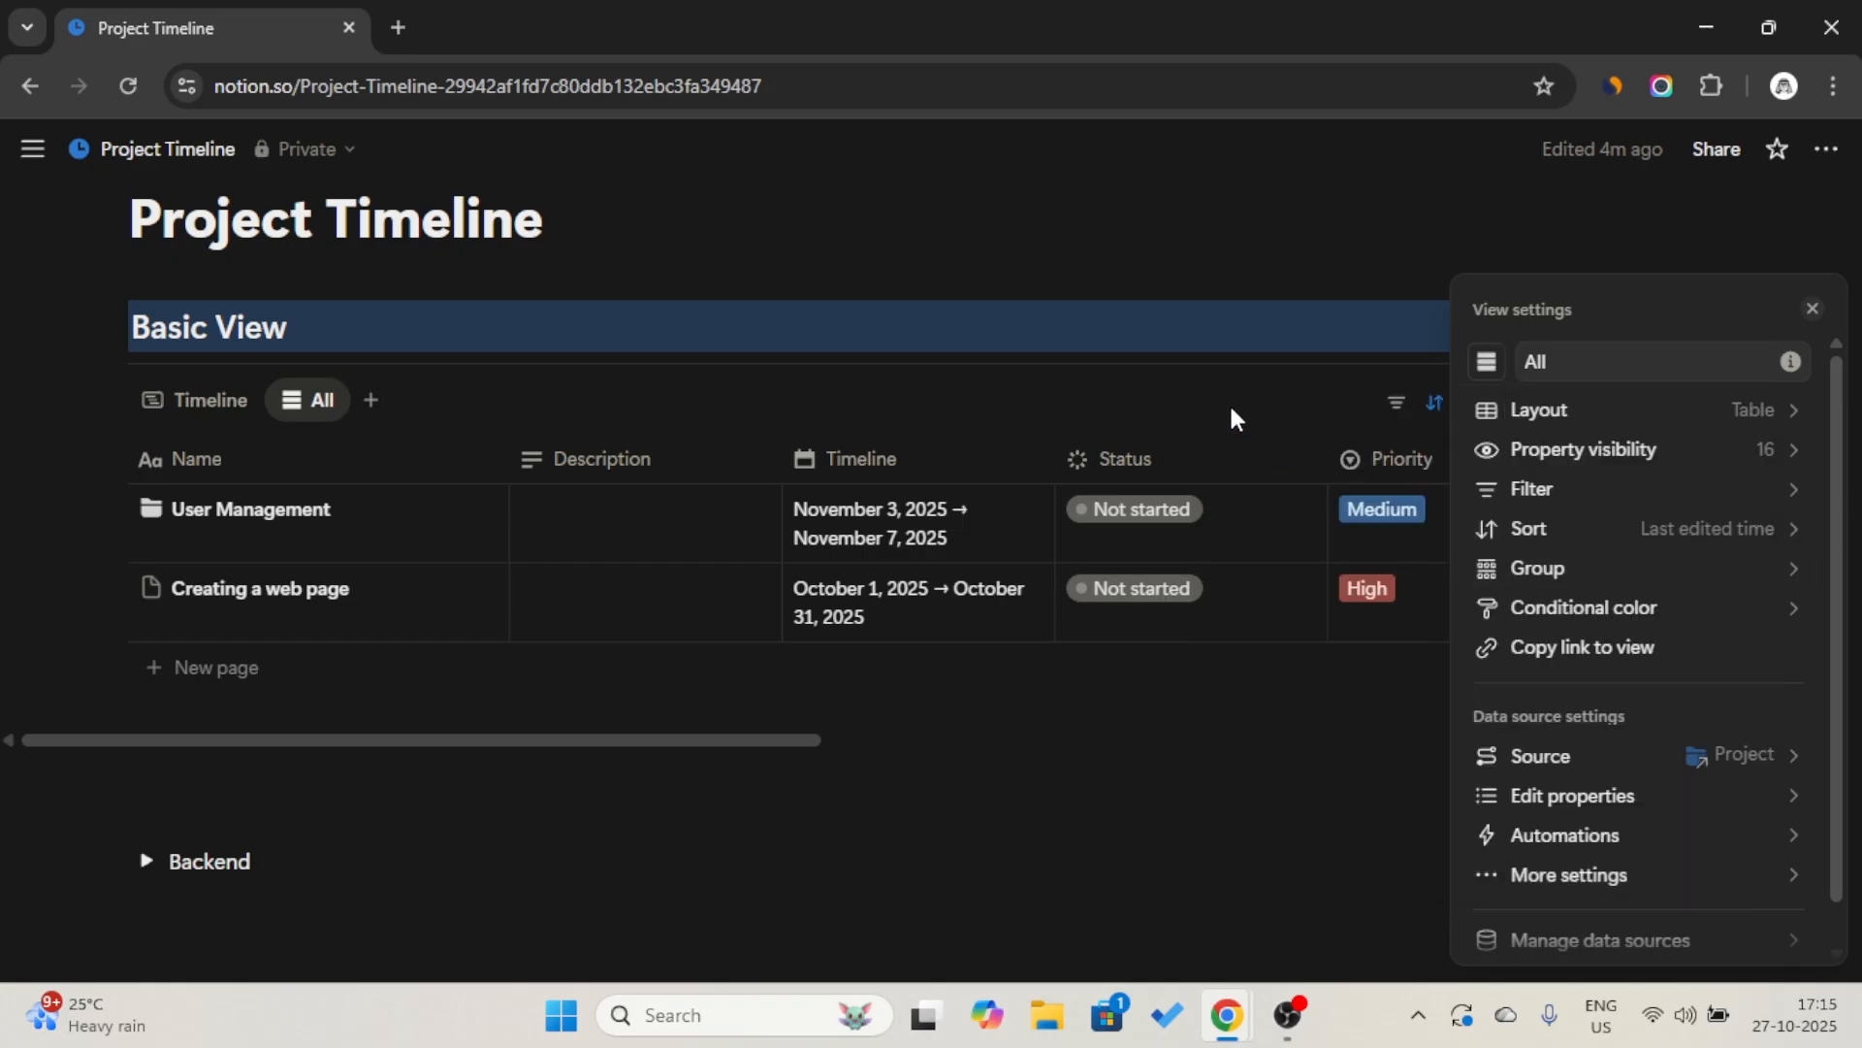
left_click(1240, 415)
Filter the All view to projects whose Archive is Unchecked, and collapse the filter bar.
left_click(1434, 402)
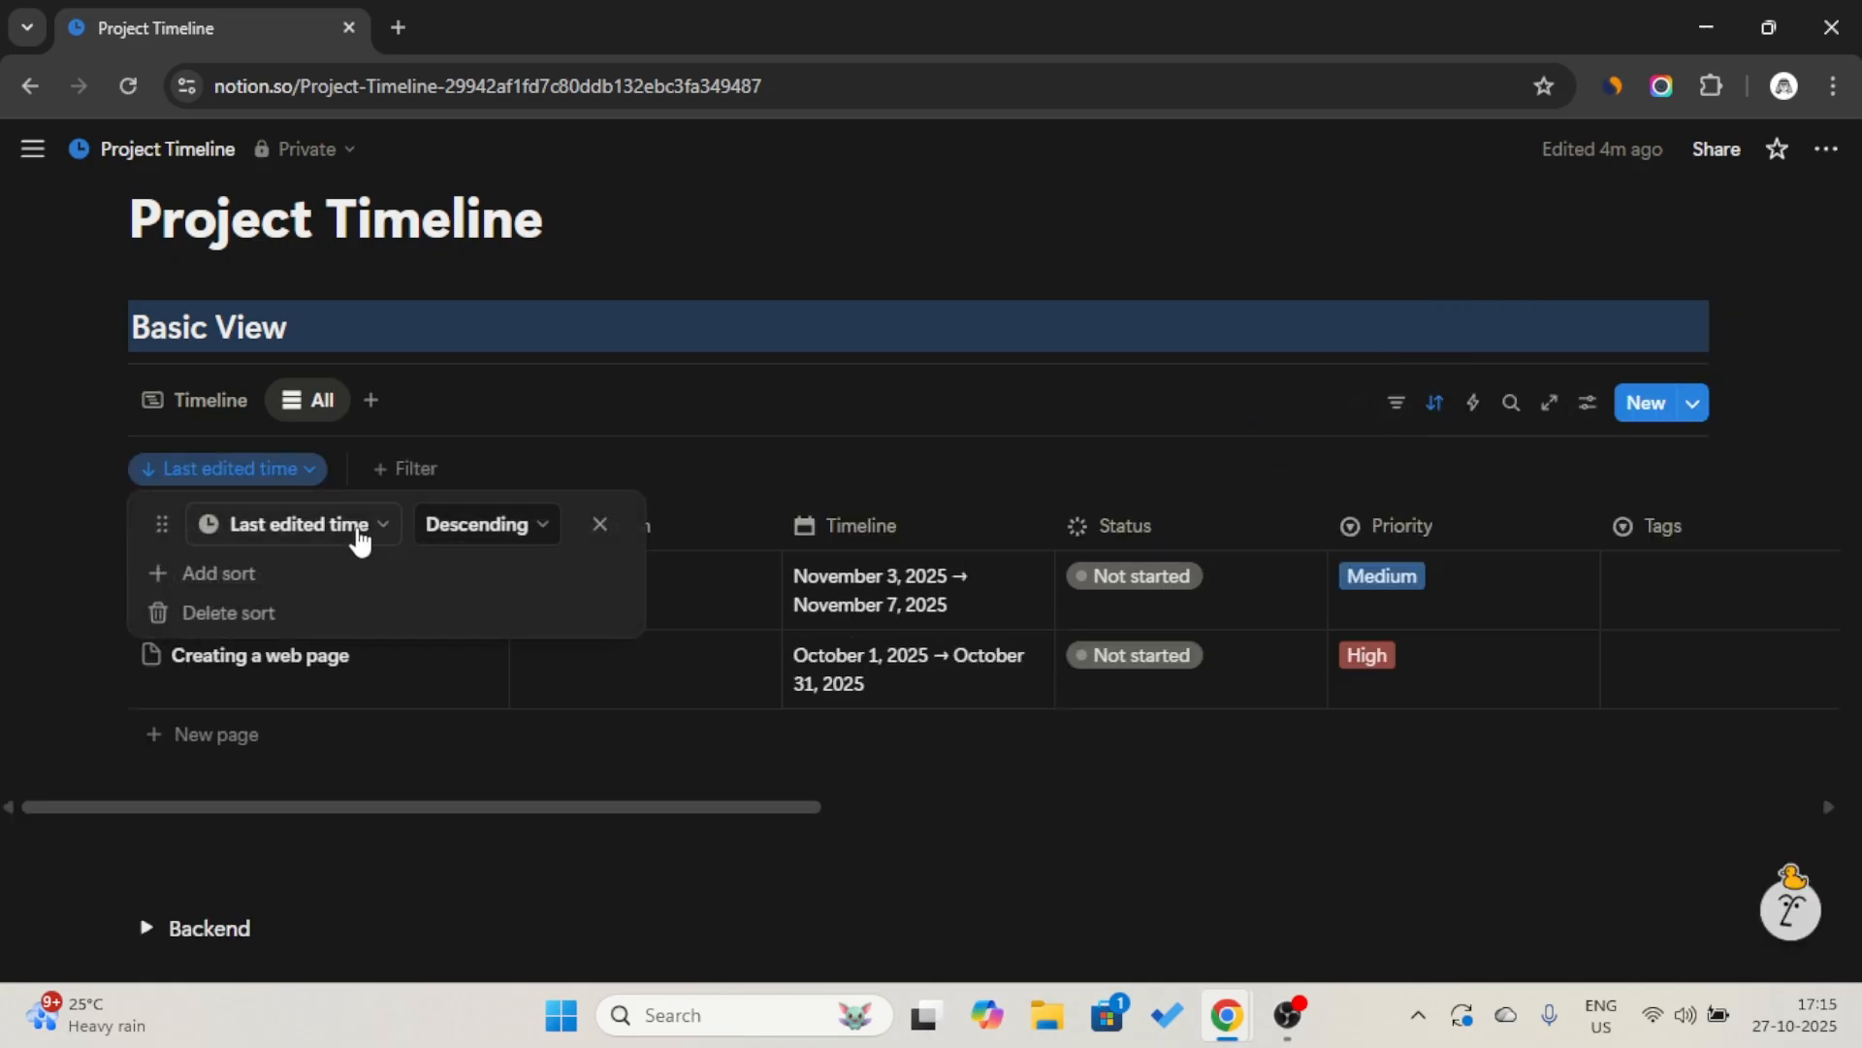
left_click(412, 469)
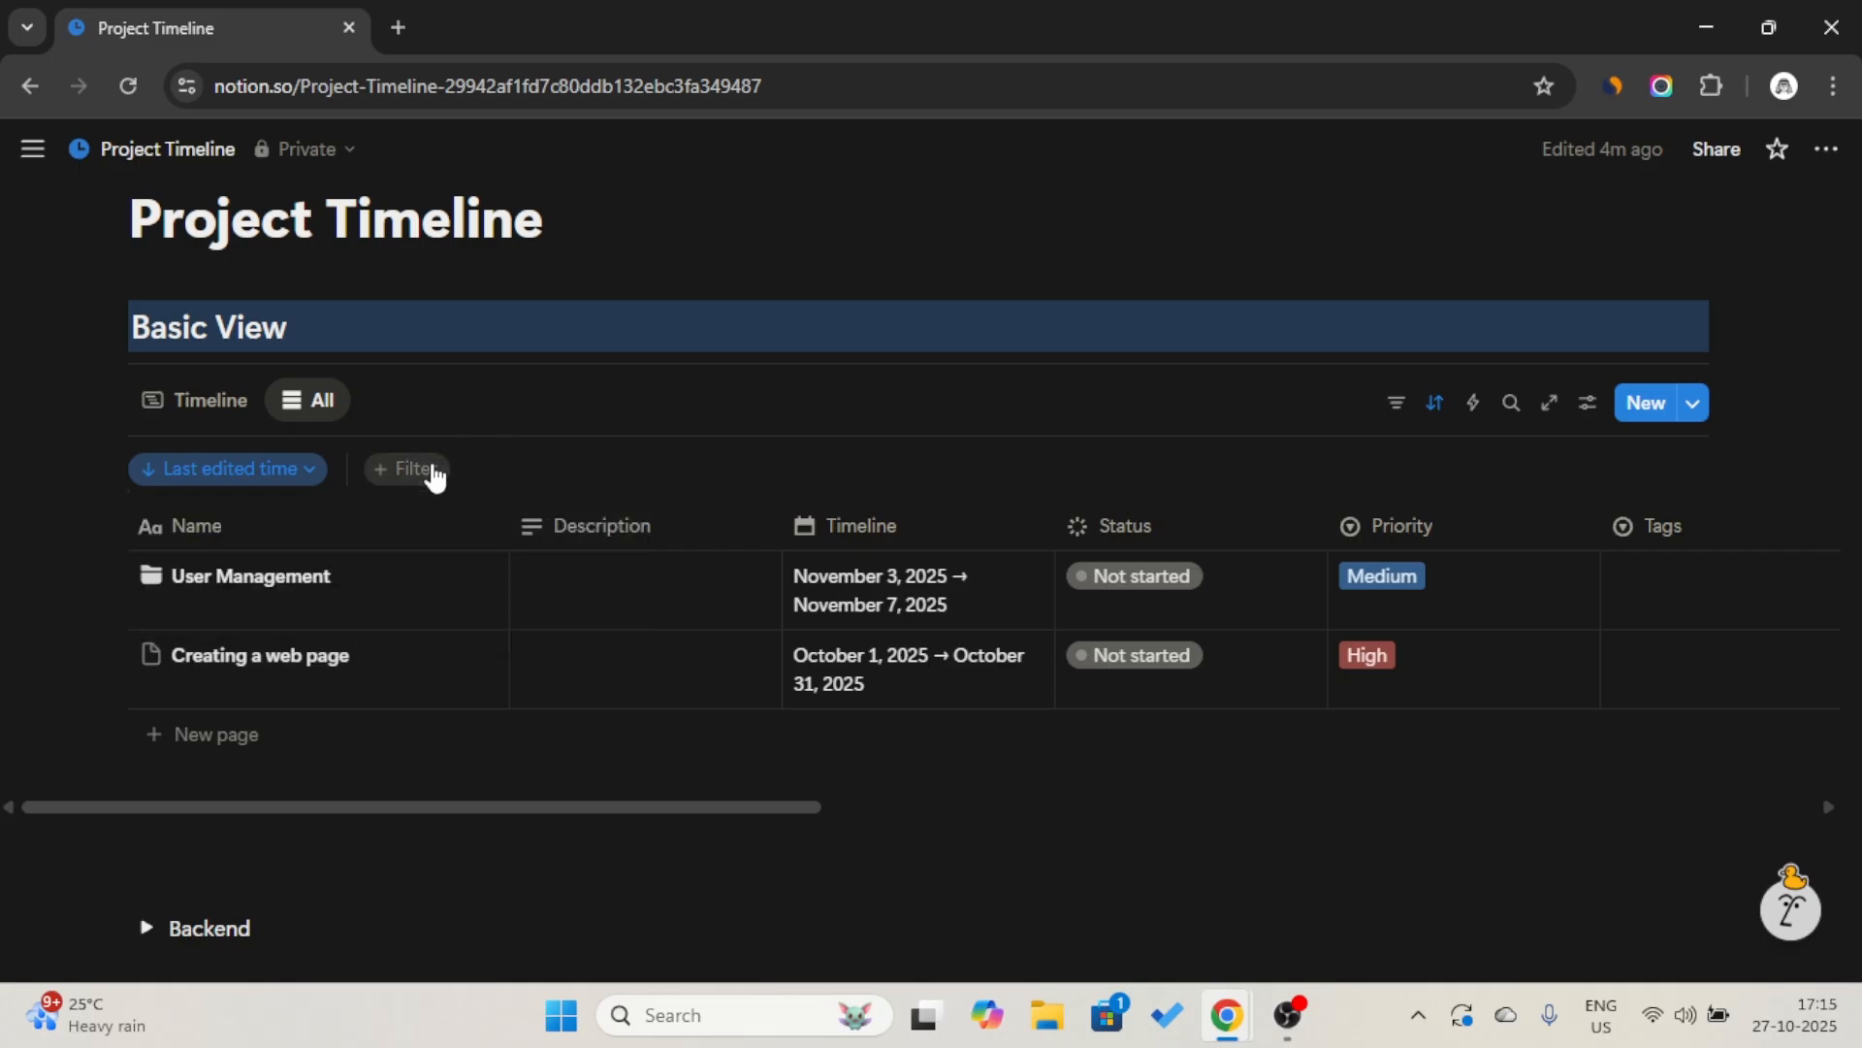
left_click(412, 470)
left_click(470, 454)
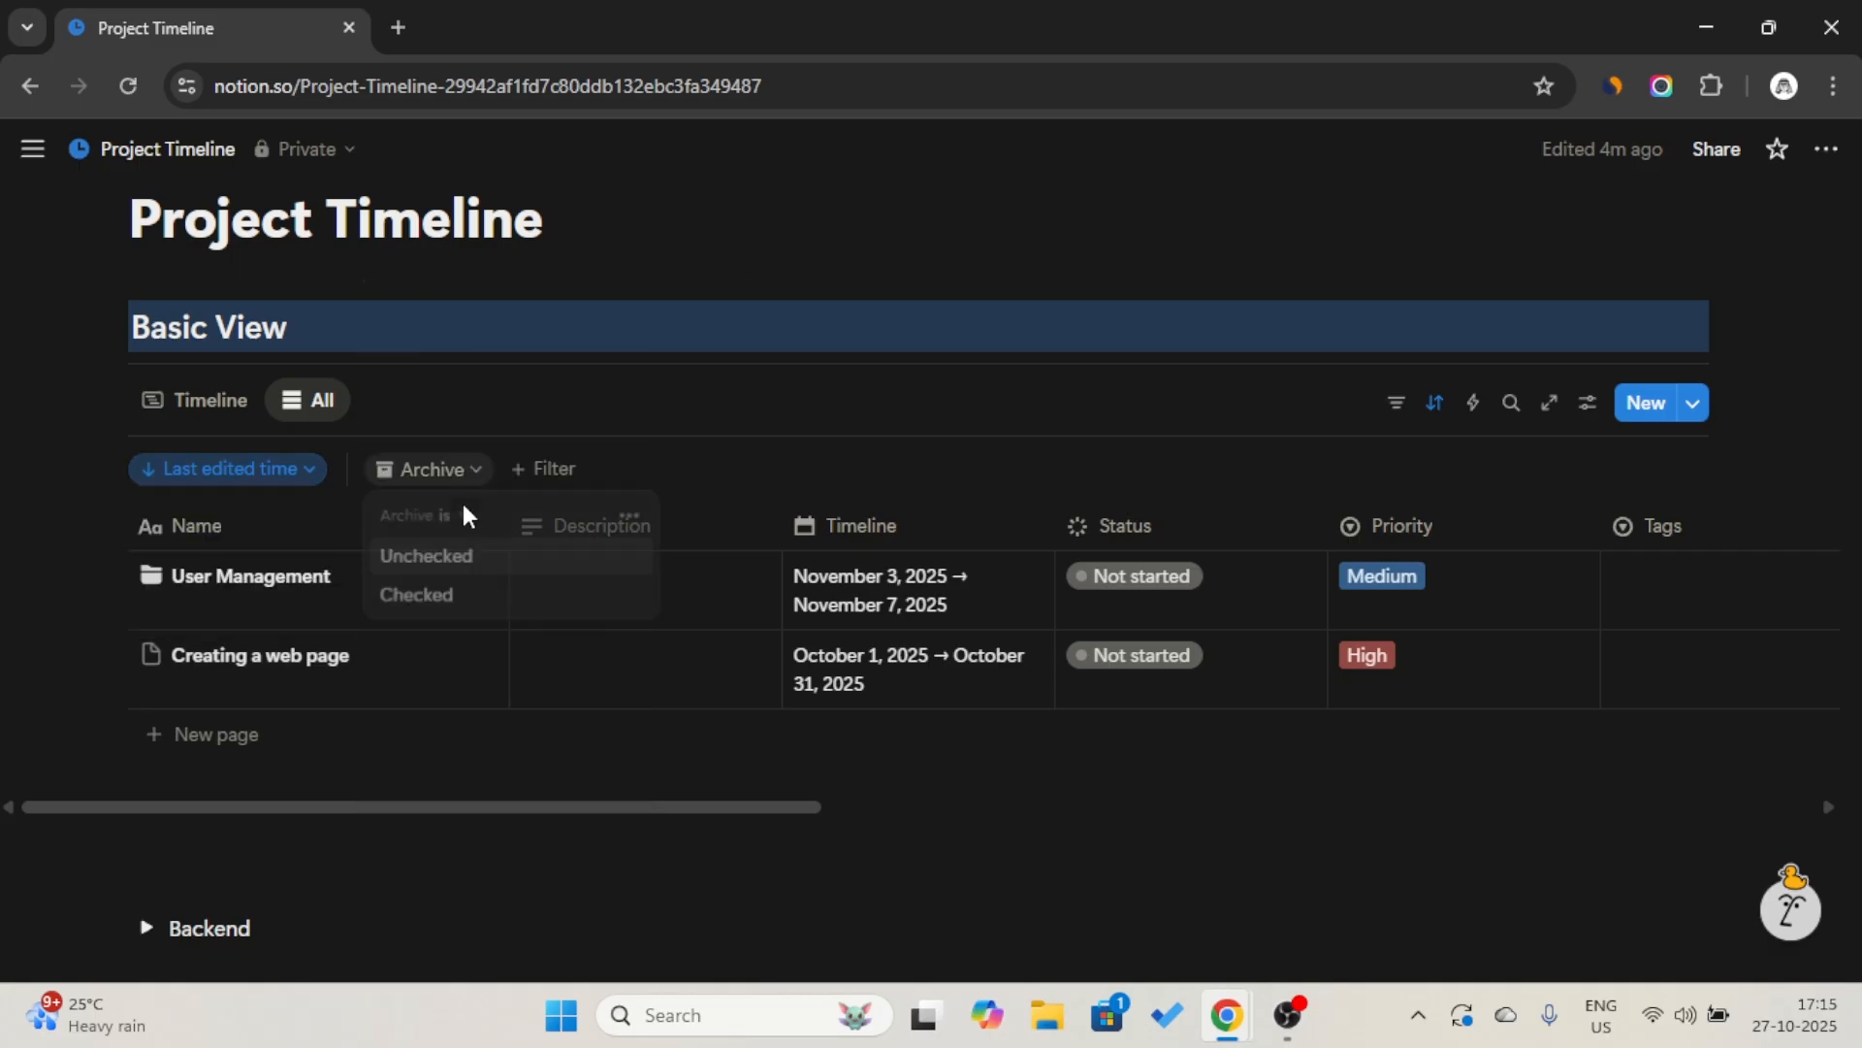
left_click(453, 557)
left_click(1394, 406)
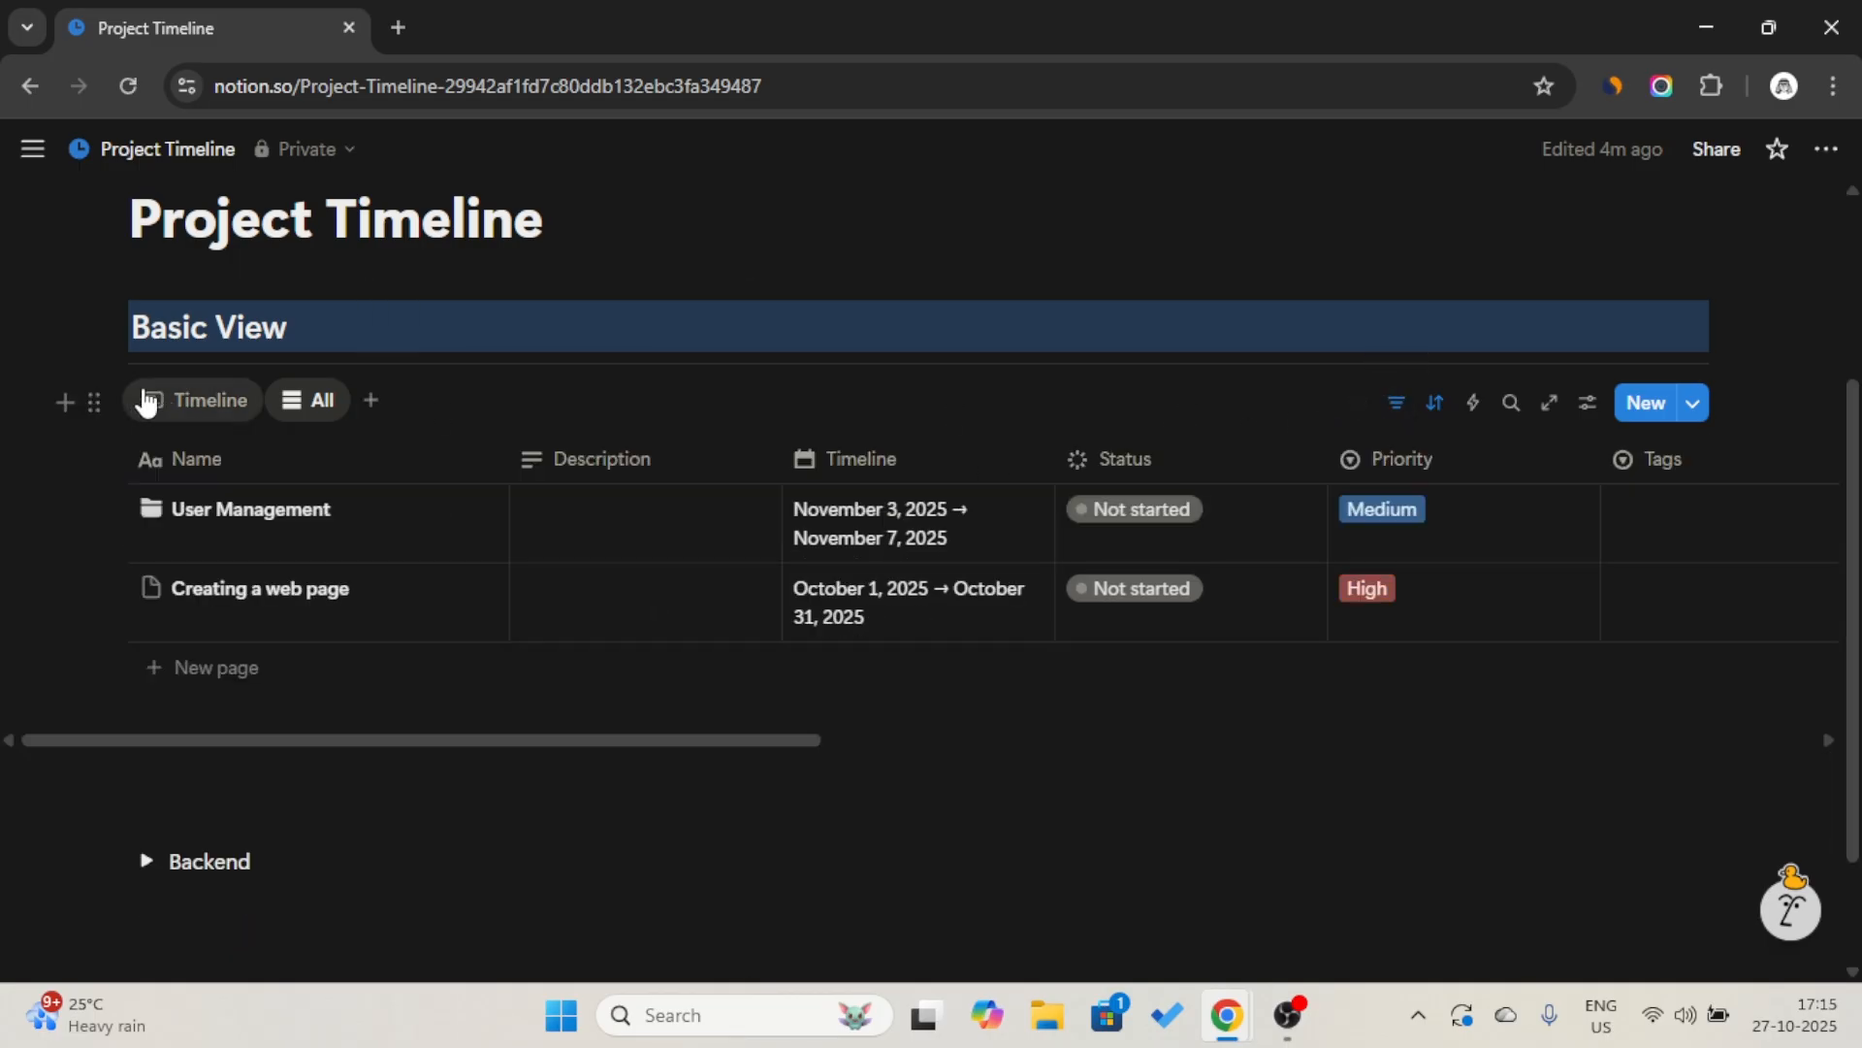
Filter the Timeline view to projects whose Archive is Unchecked, and collapse the filter bar.
left_click(245, 417)
left_click(1399, 406)
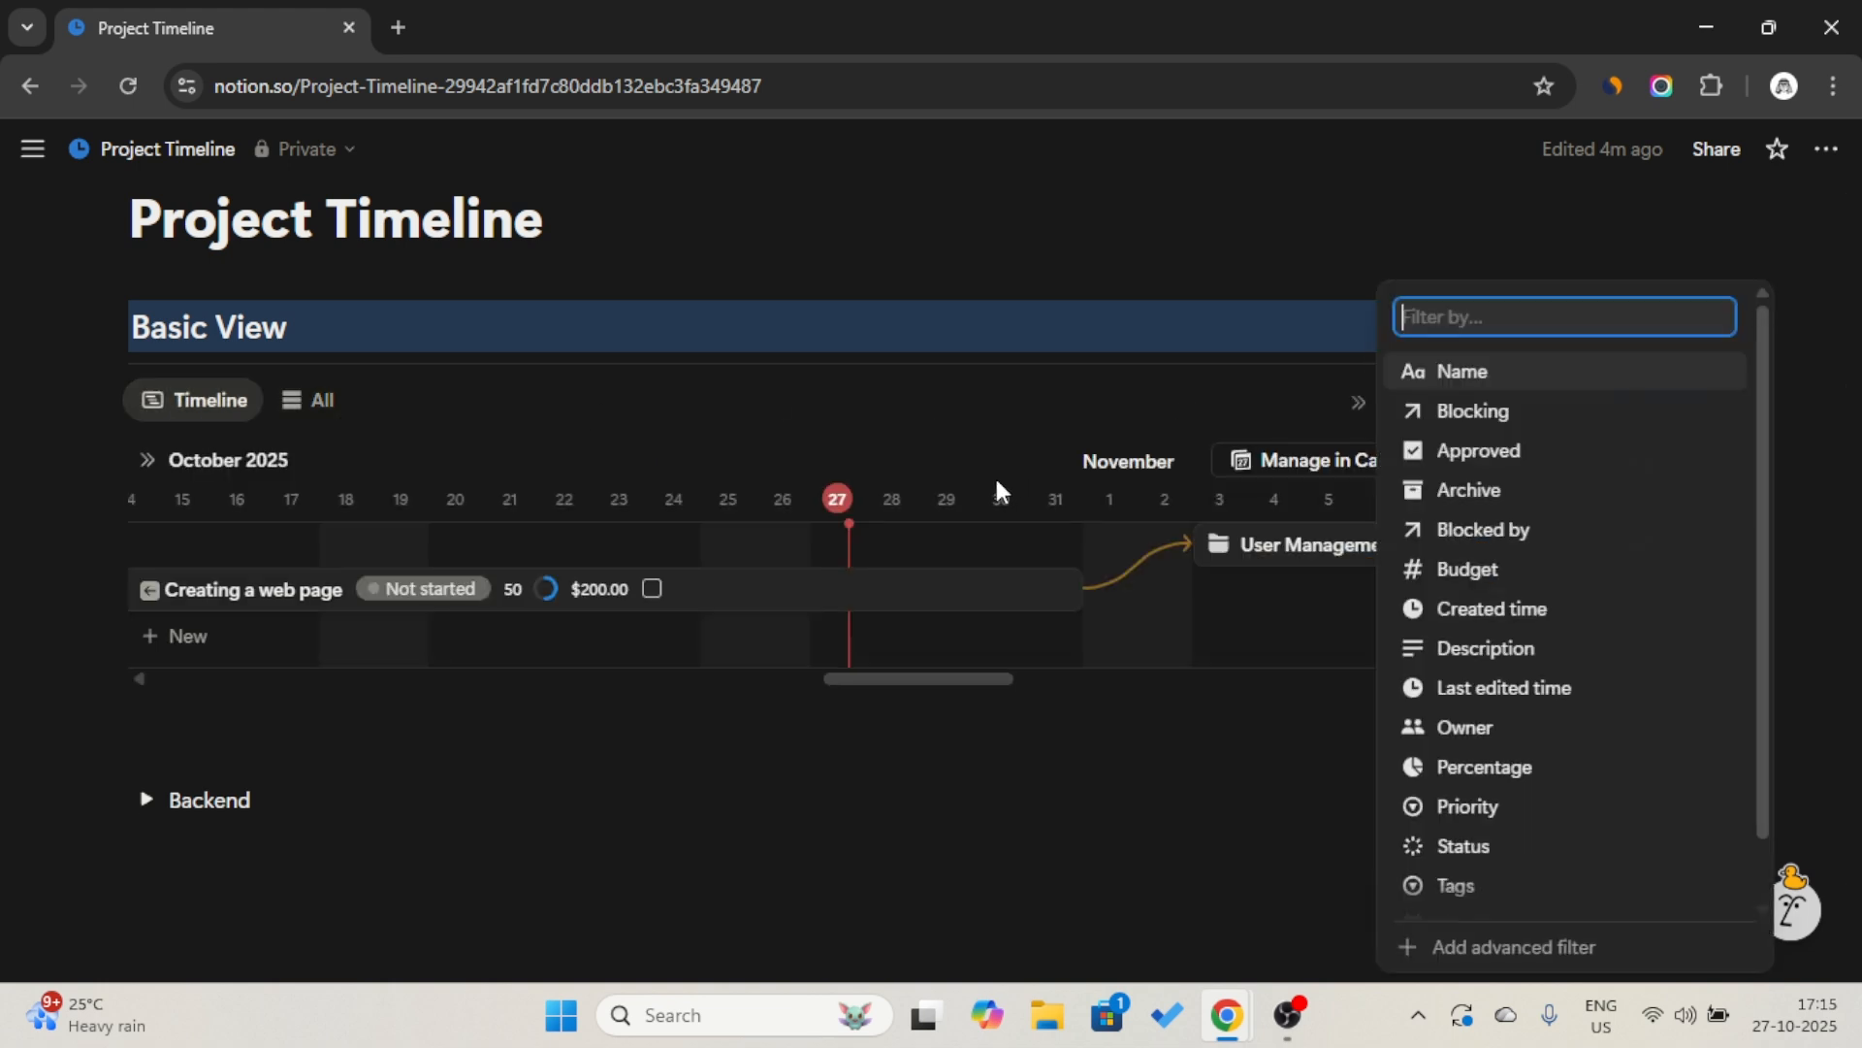
left_click(1464, 490)
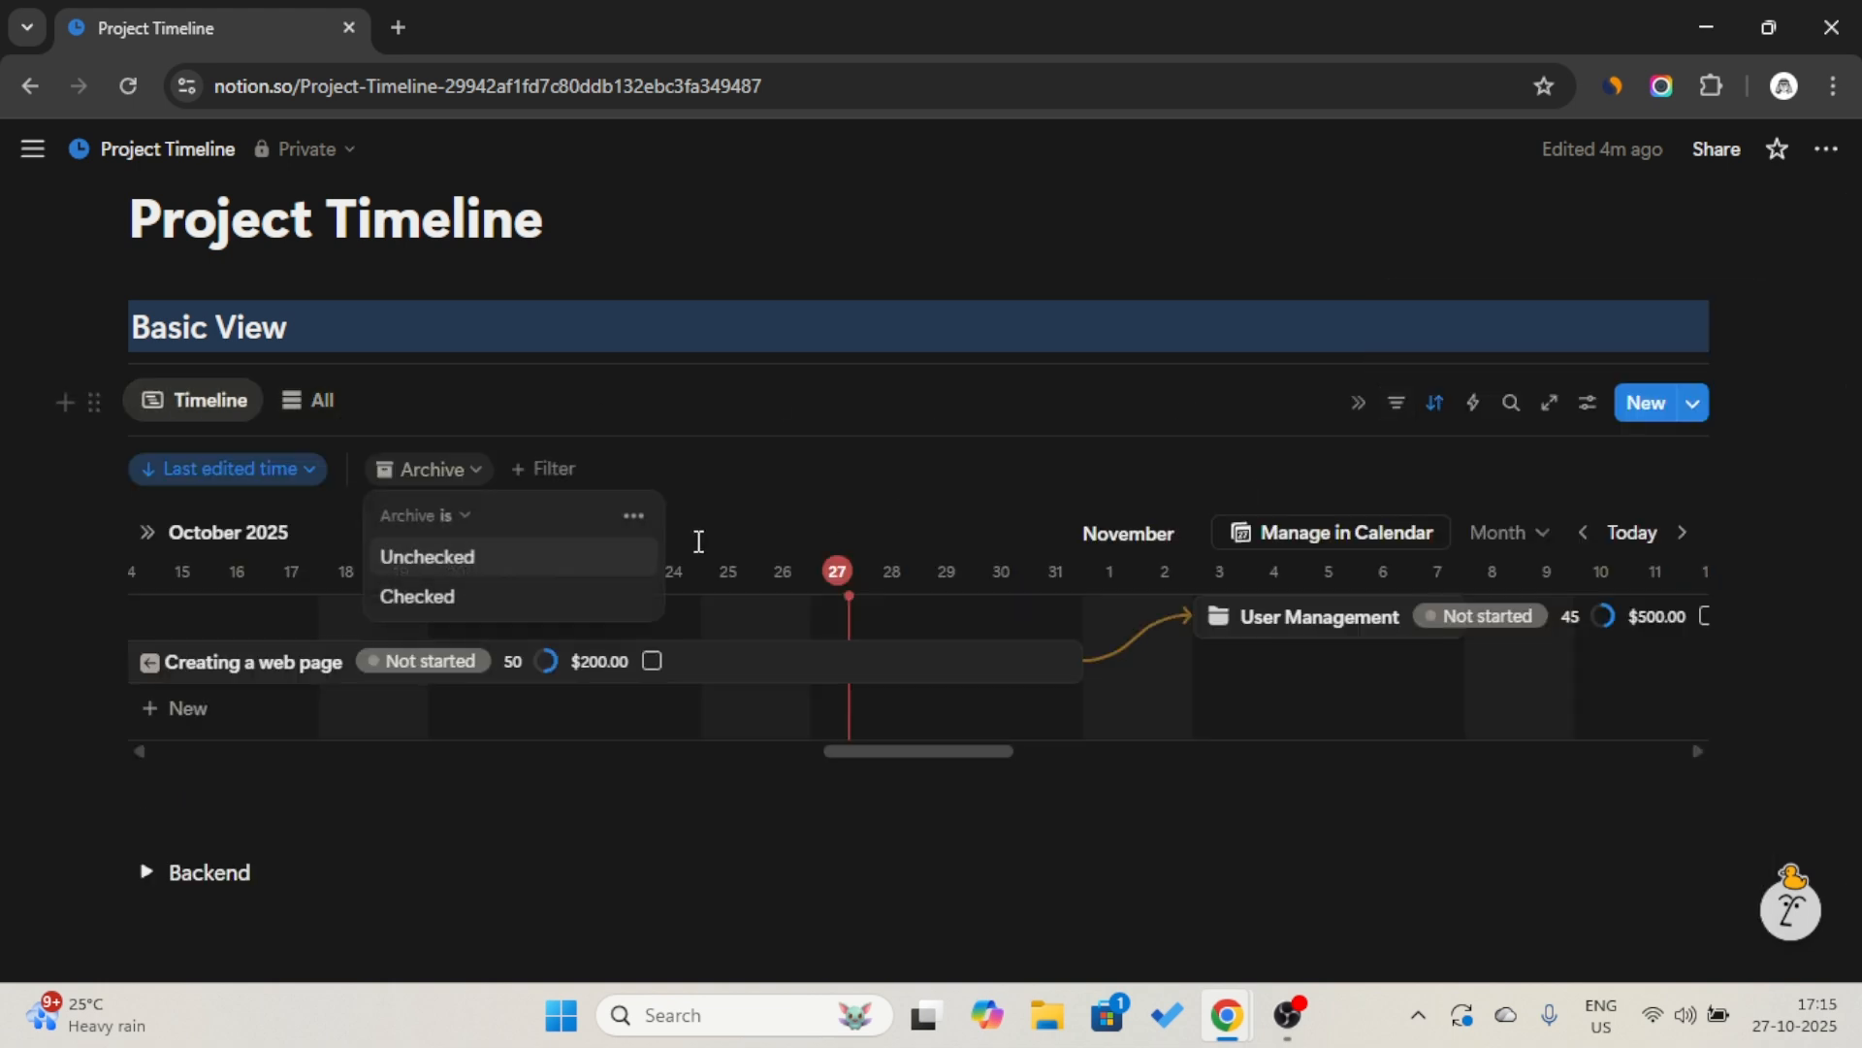
left_click(495, 555)
left_click(1399, 404)
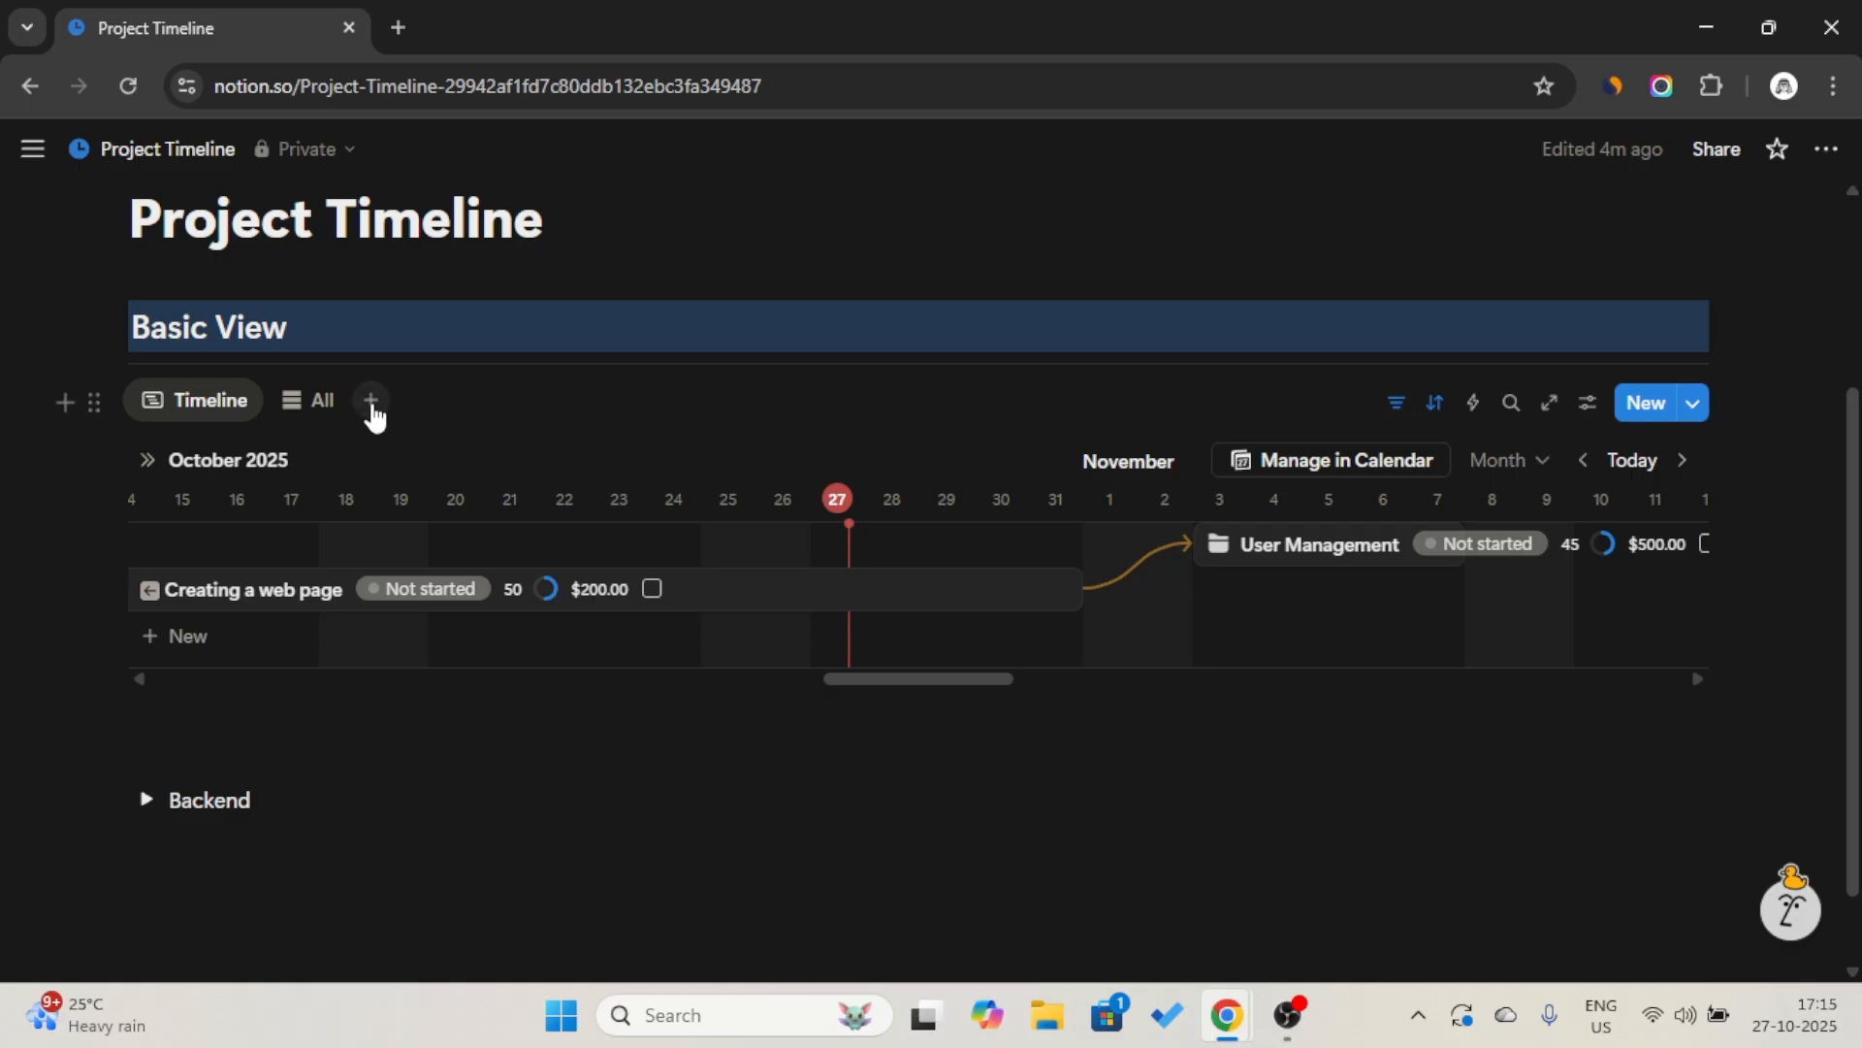
Duplicate the All view.
left_click(371, 402)
left_click(320, 404)
left_click(324, 405)
left_click(322, 403)
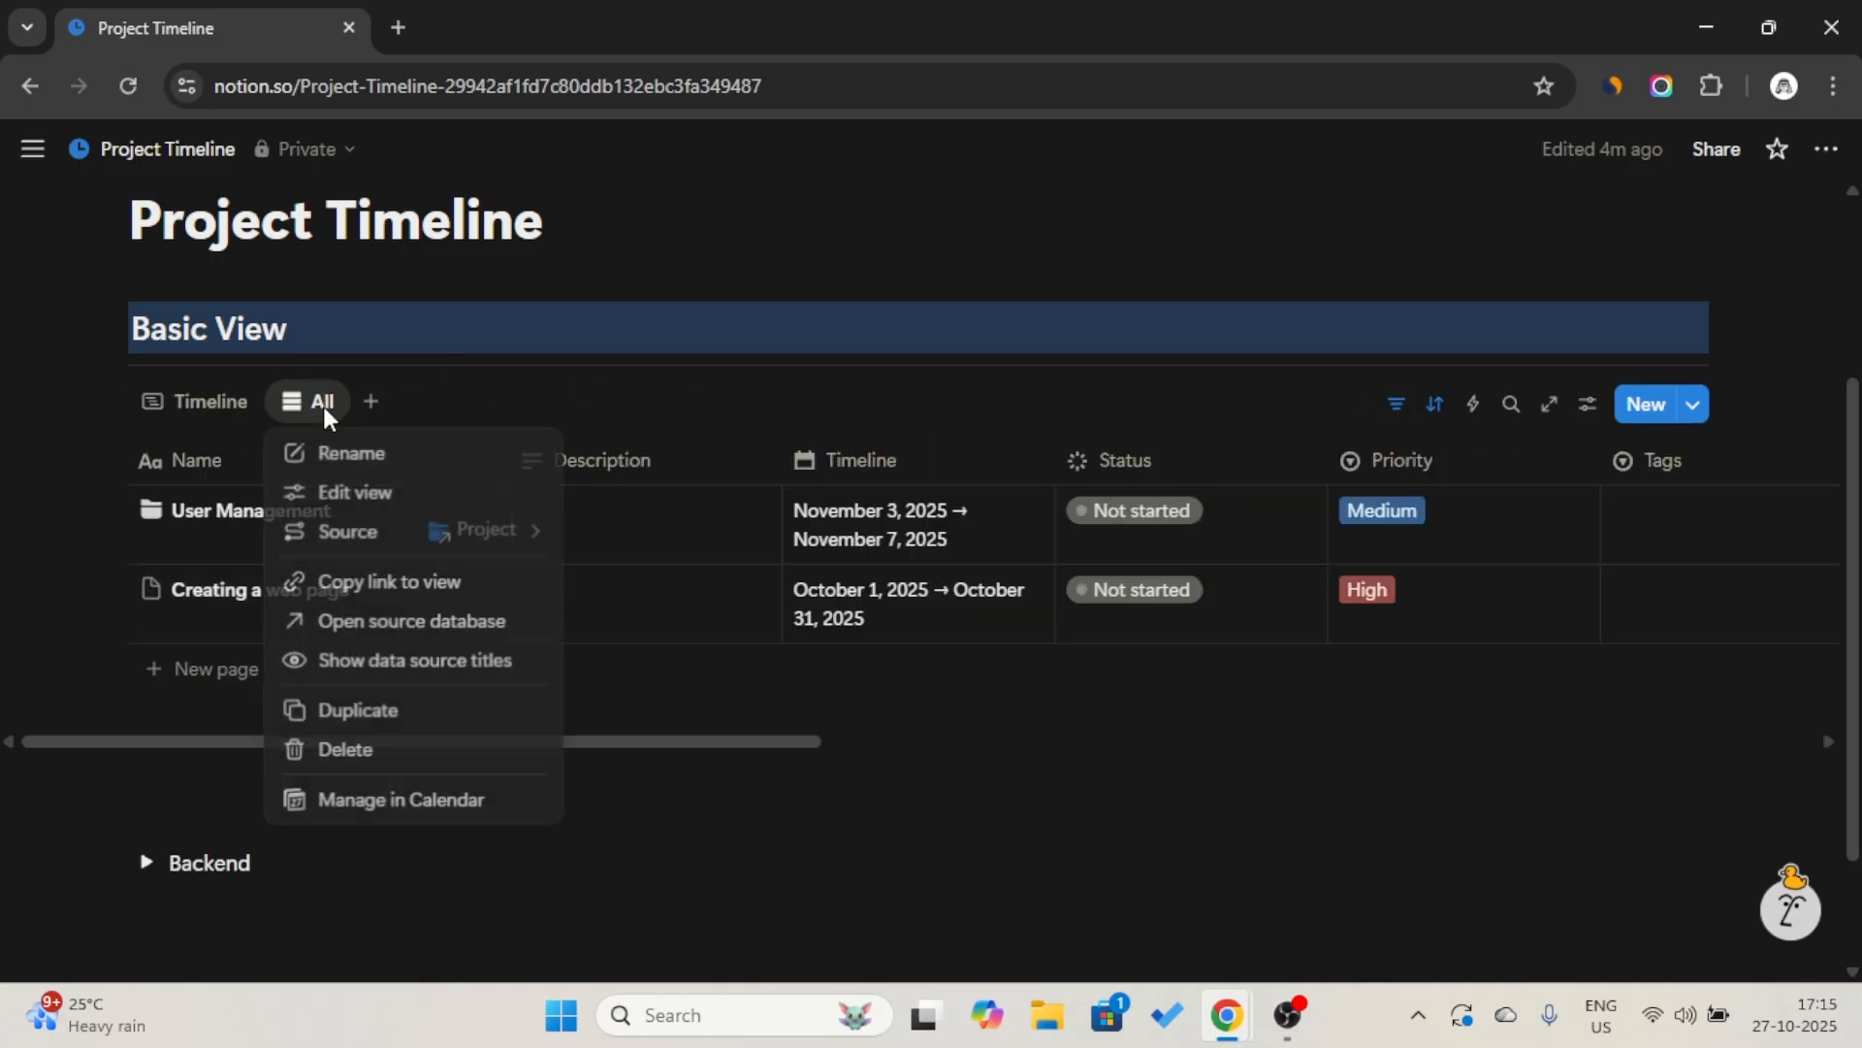
left_click(389, 711)
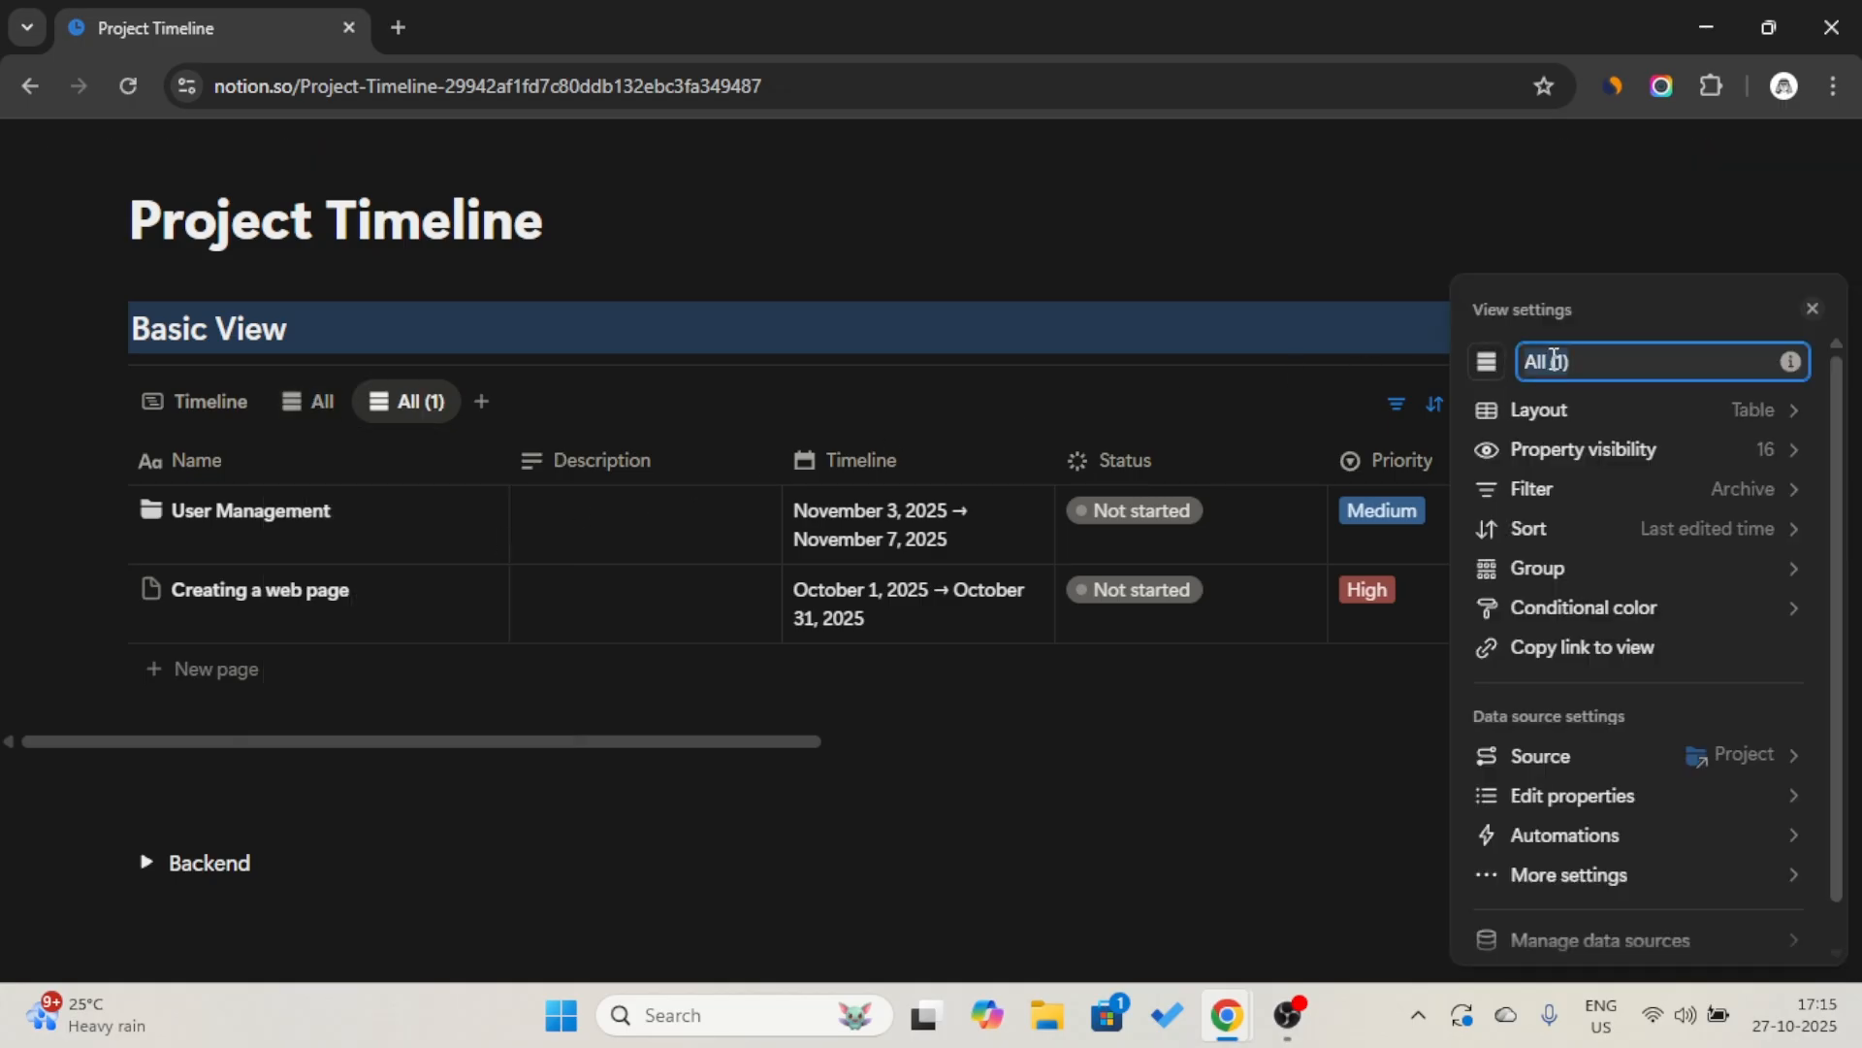
Rename the duplicated view as "Approved" and give it the circled person icon, found by searching "per".
type("A")
key("Caps_Lock")
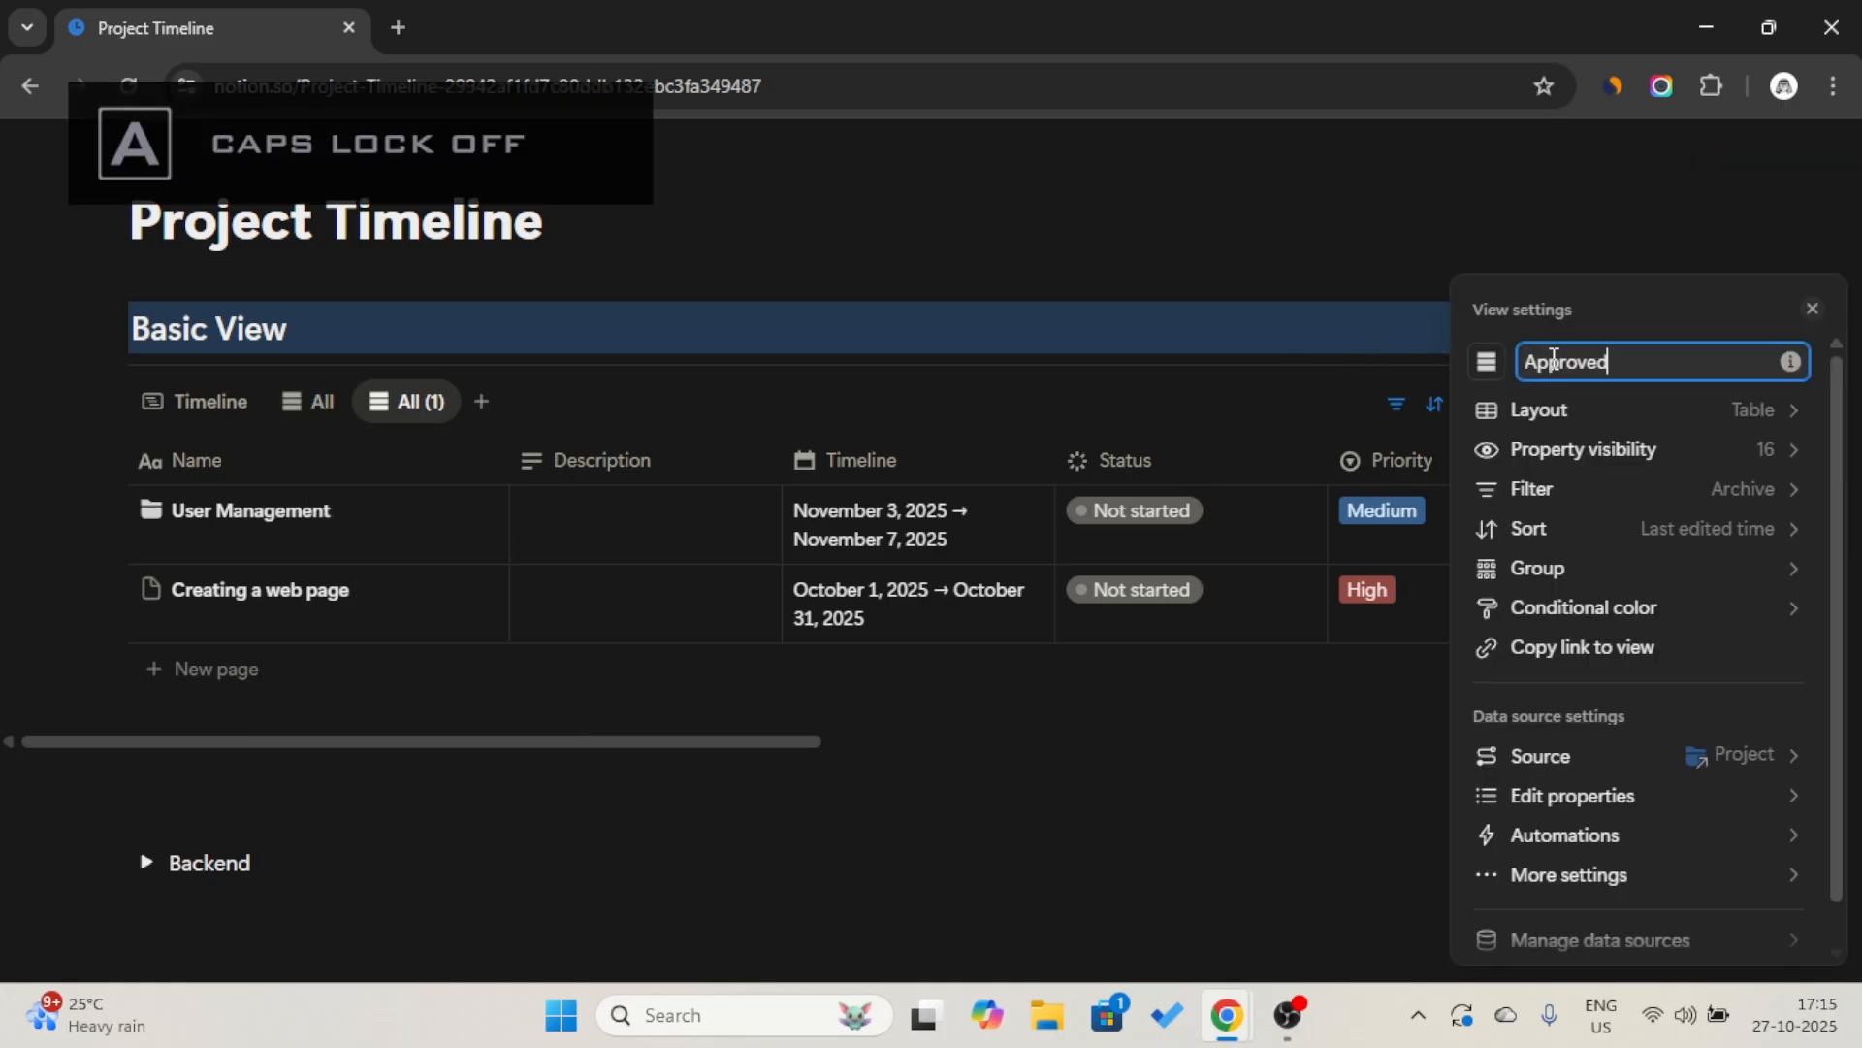
left_click(1486, 362)
type("per")
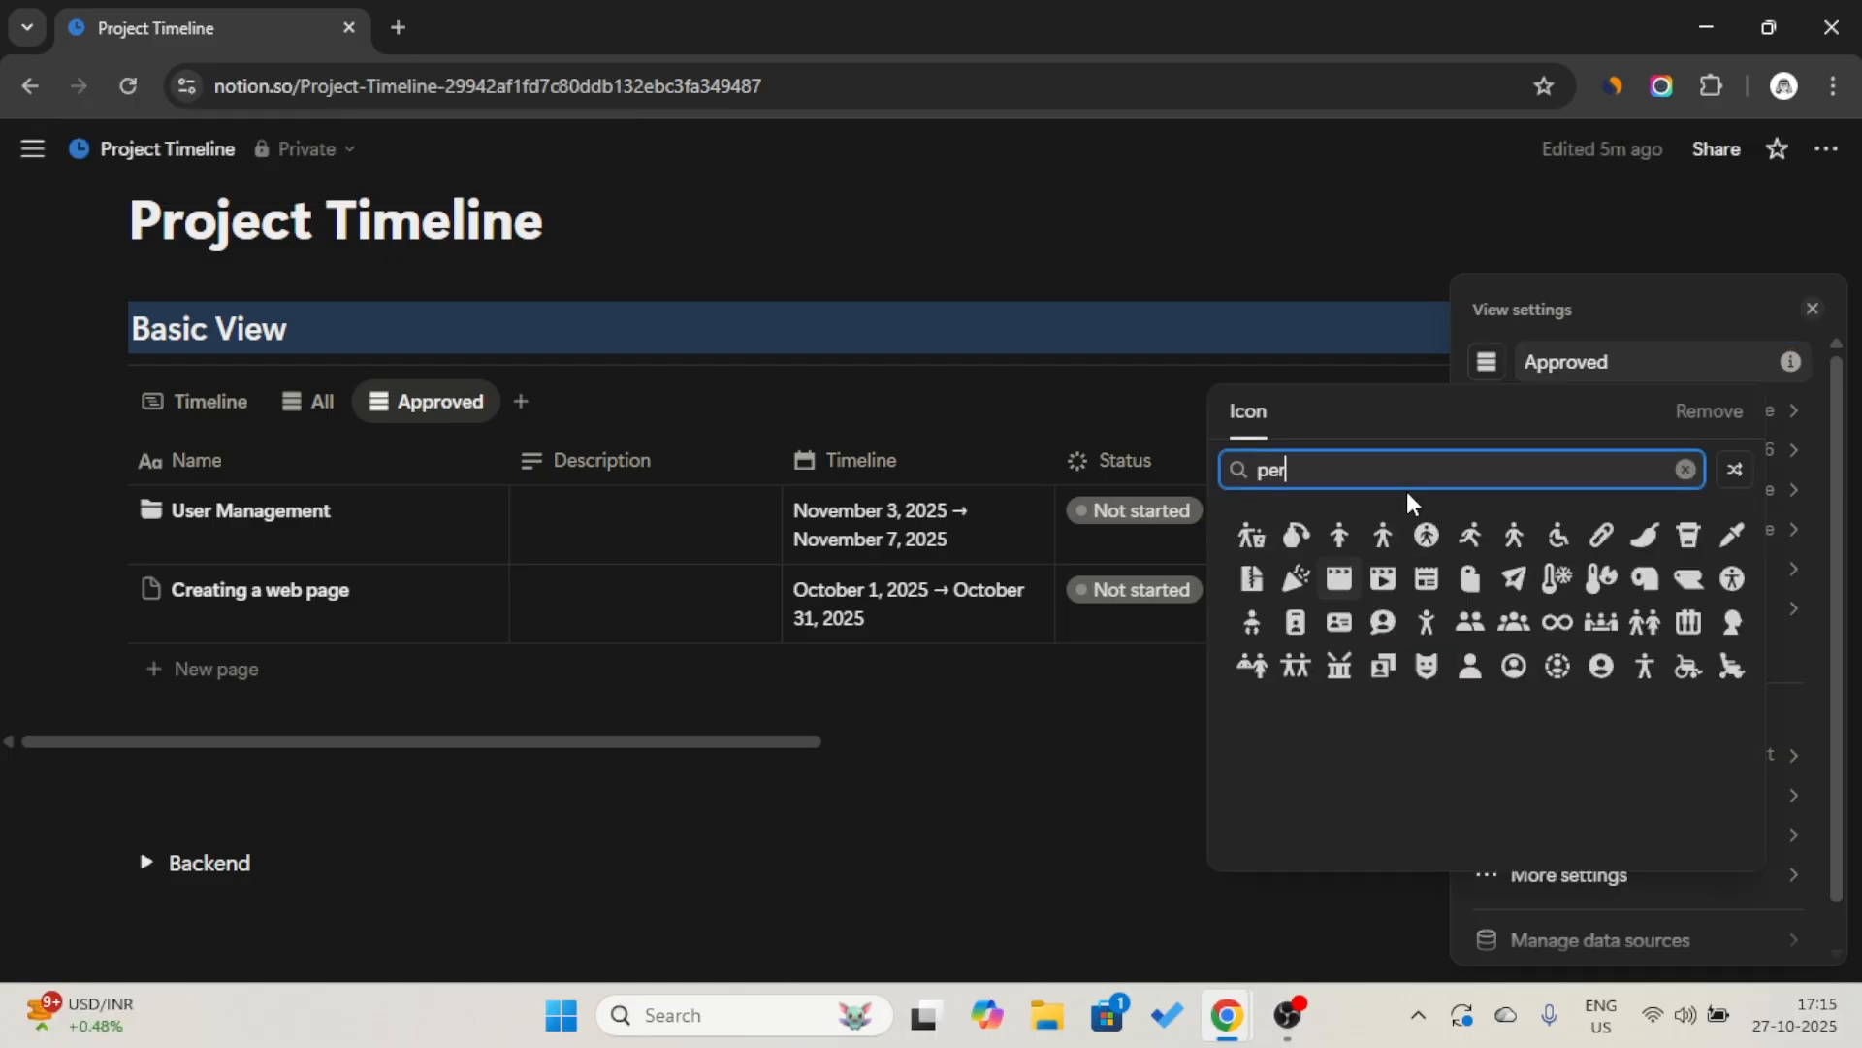
left_click(1522, 666)
left_click(1265, 427)
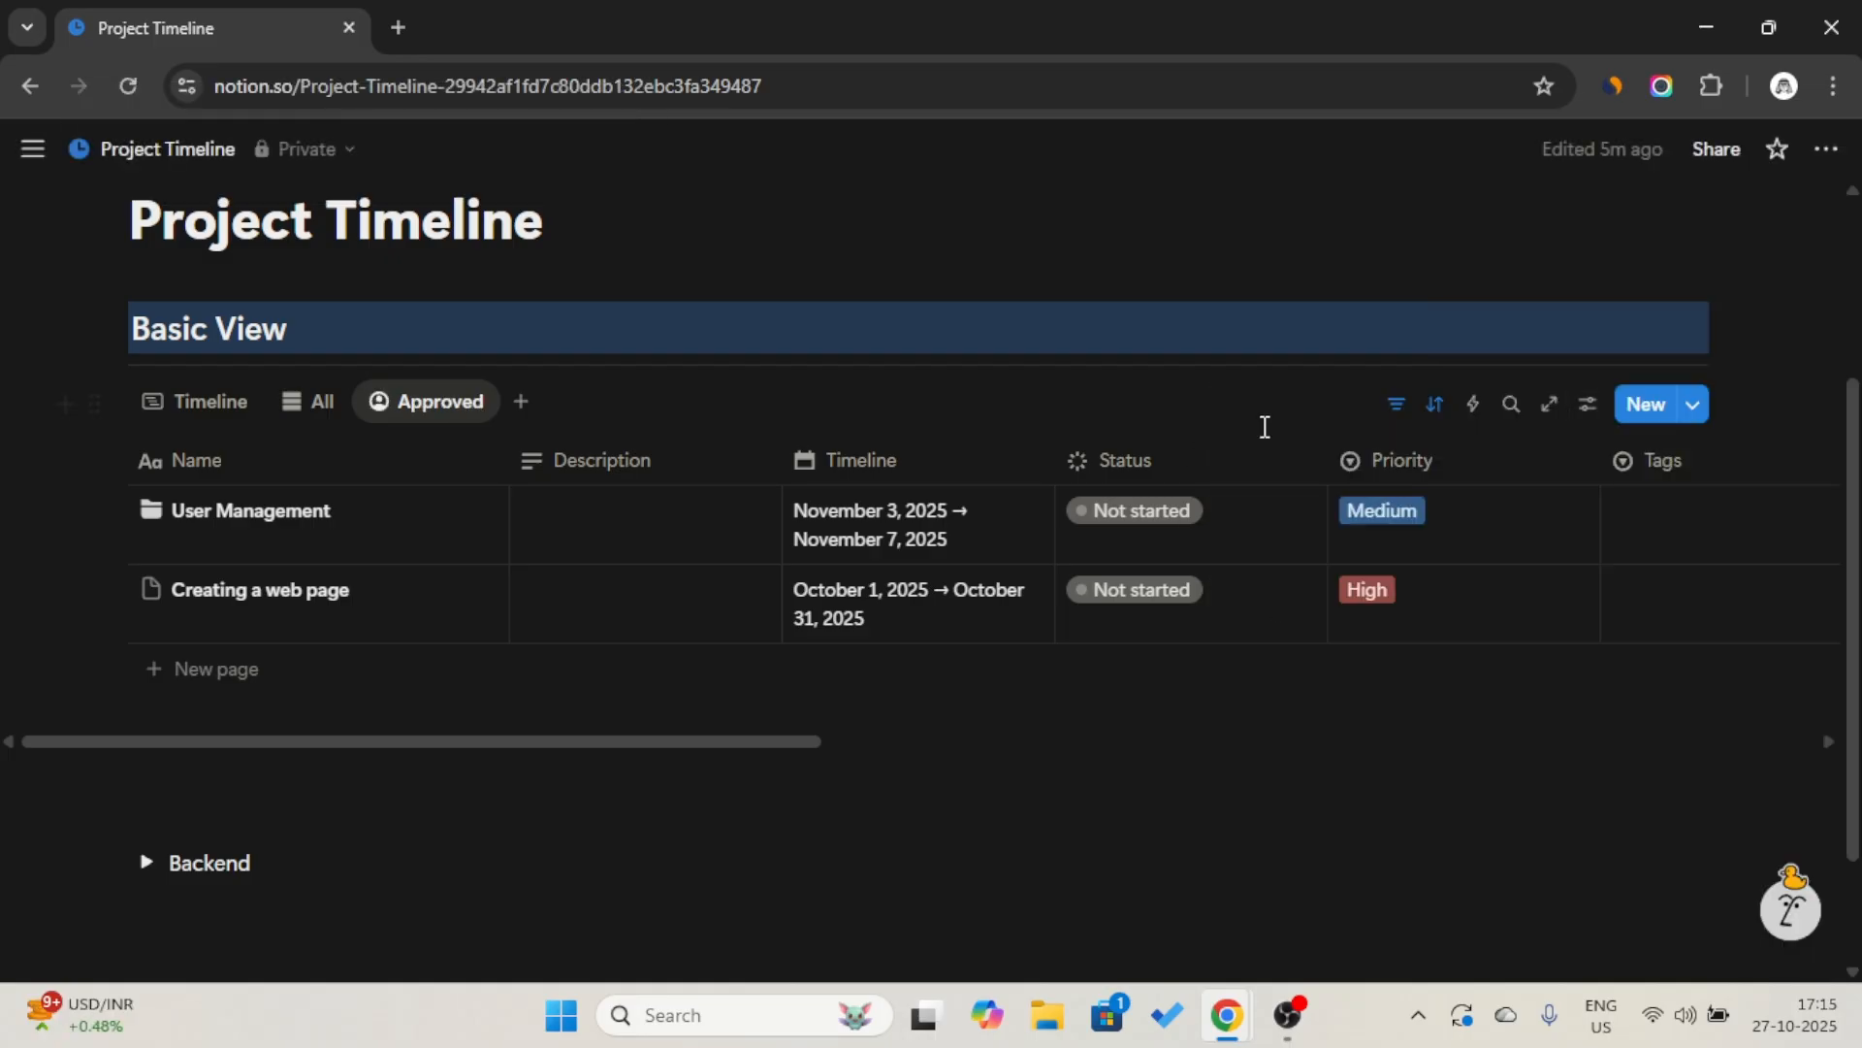
Add a filter to the Approved view that keeps only projects whose Approved is Checked, and collapse the filter bar.
left_click(1396, 406)
left_click(490, 475)
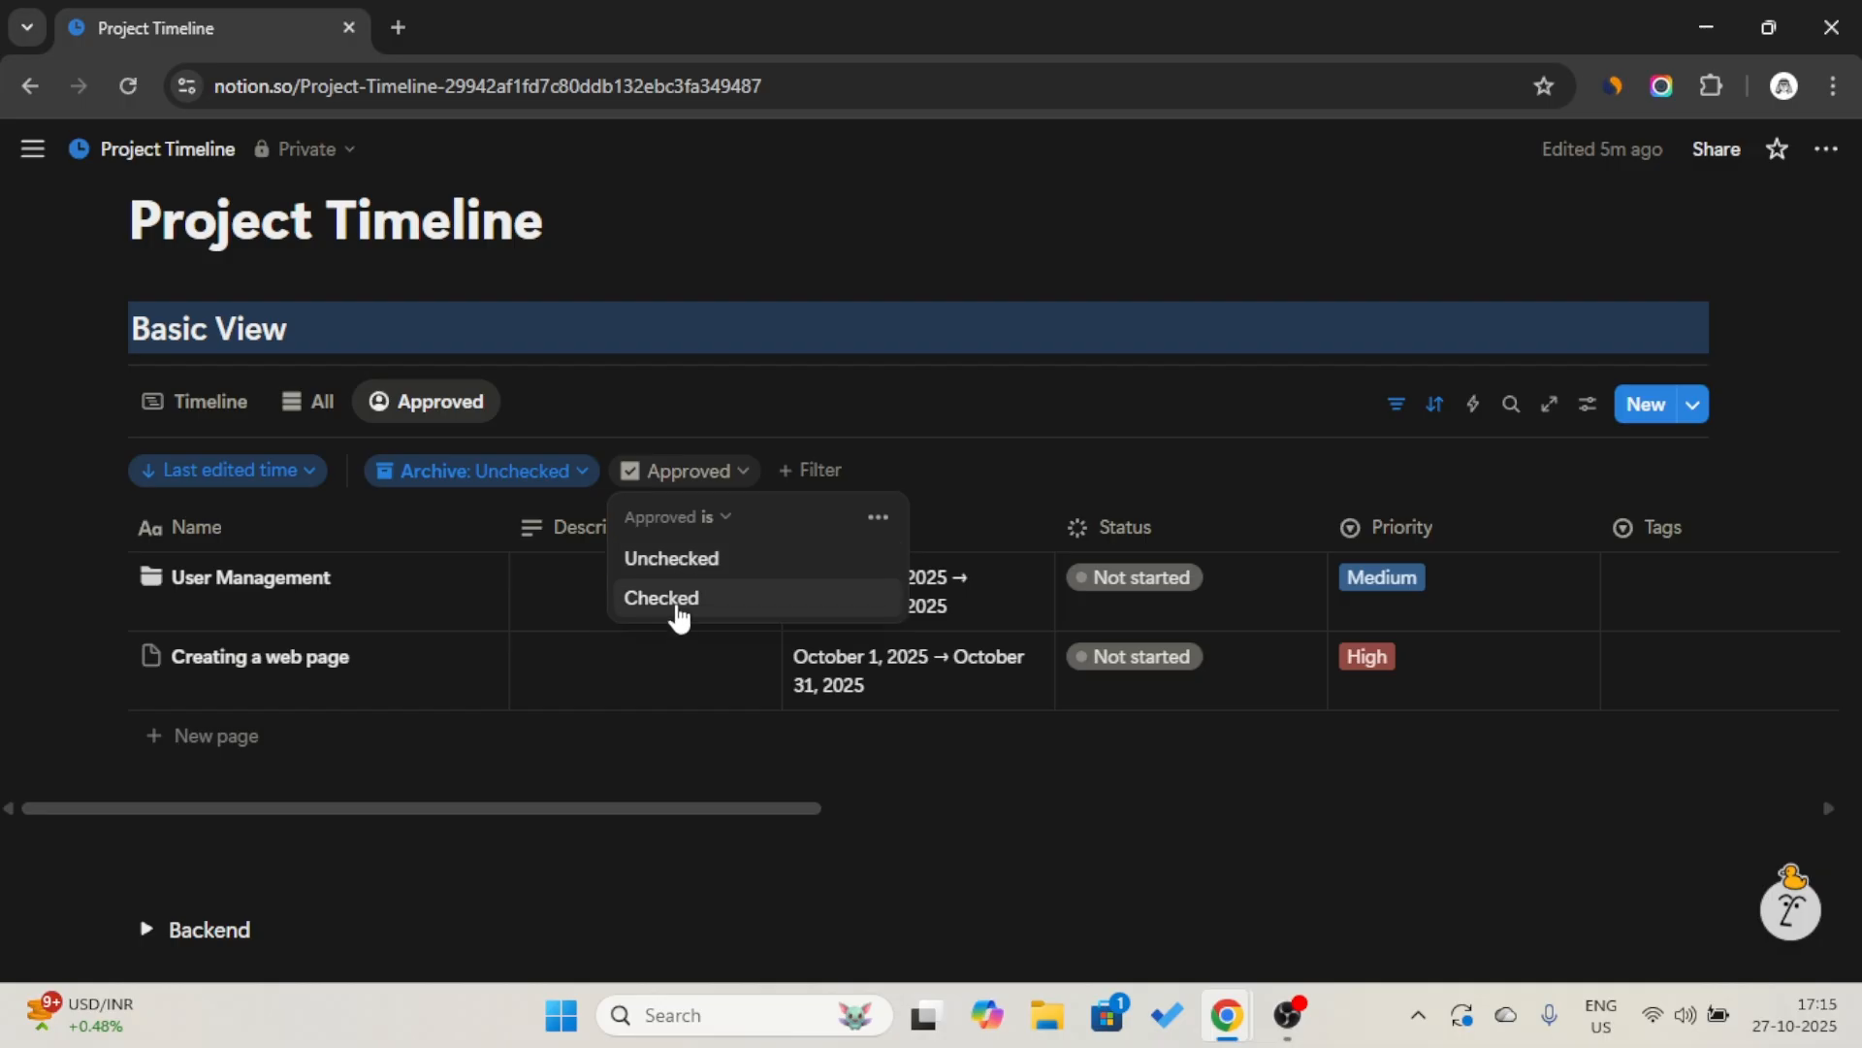
left_click(674, 606)
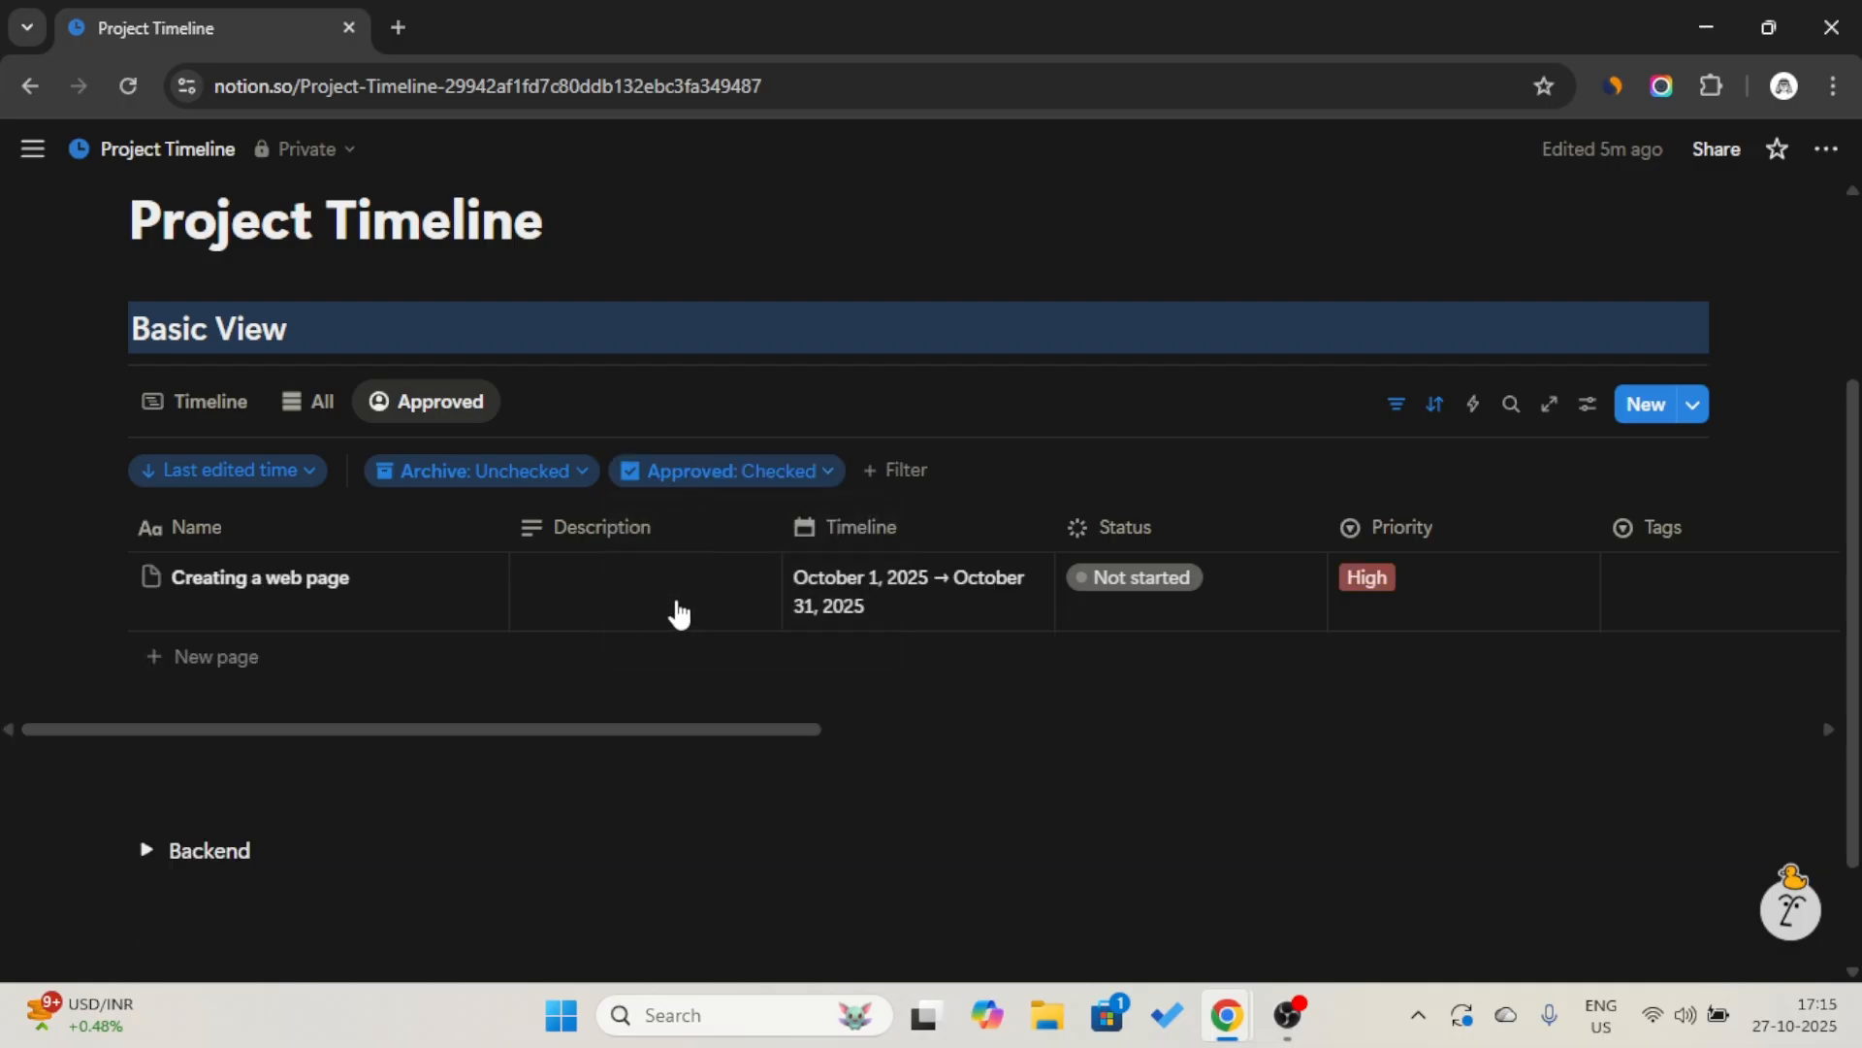
left_click(1397, 405)
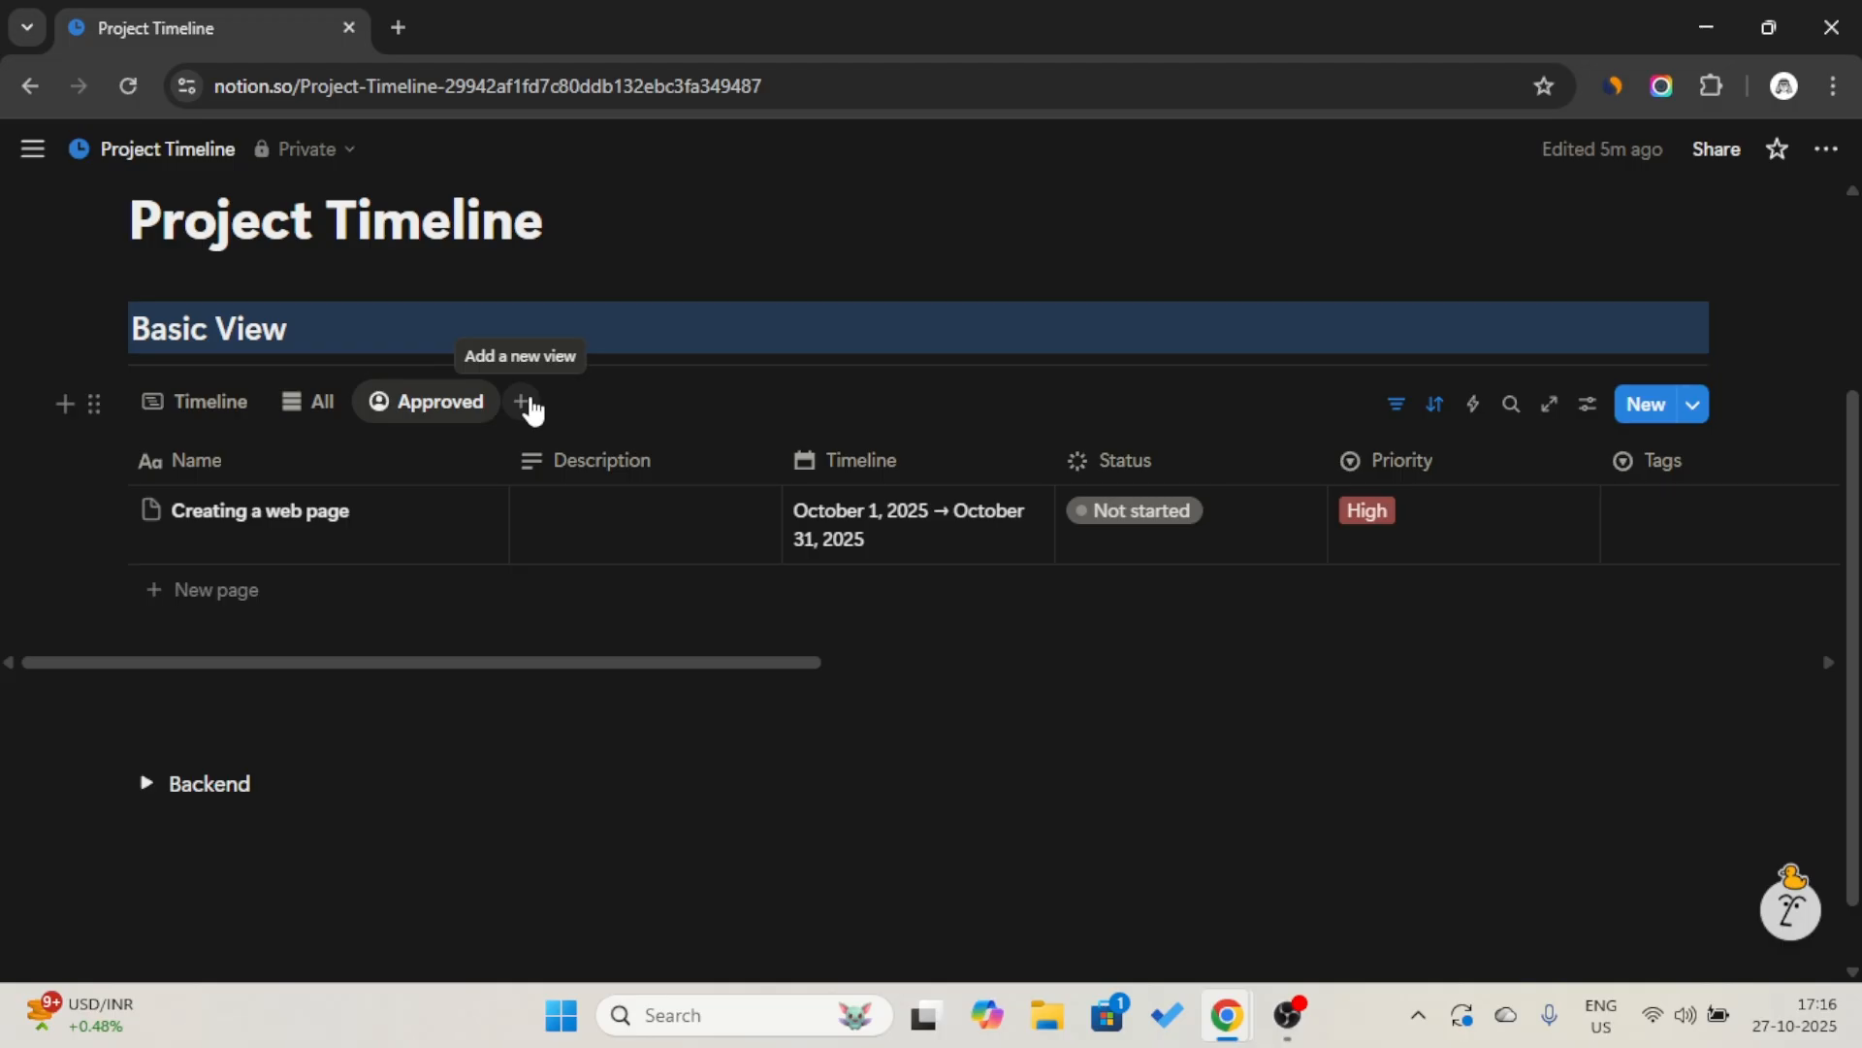
scroll(819, 478, "right", 3)
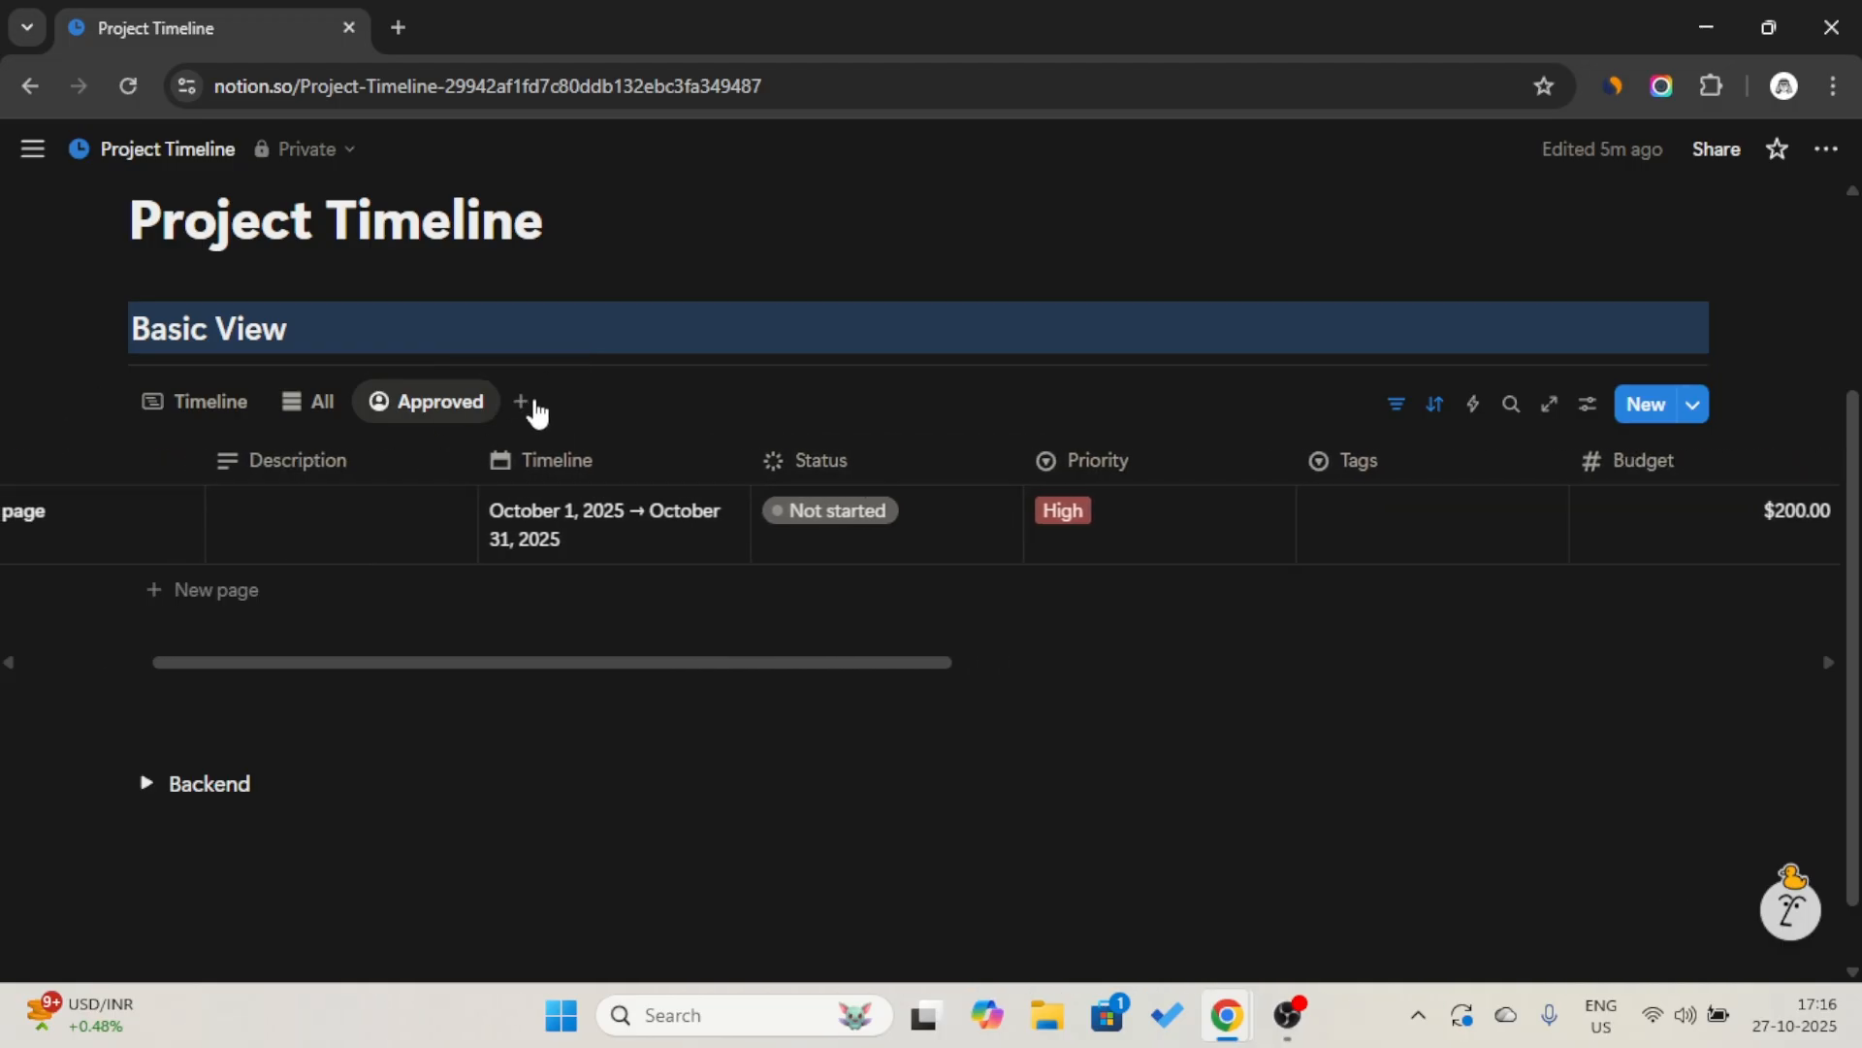
Add a linked view of the Project database based on its Table view, and change its layout to Board.
left_click(523, 406)
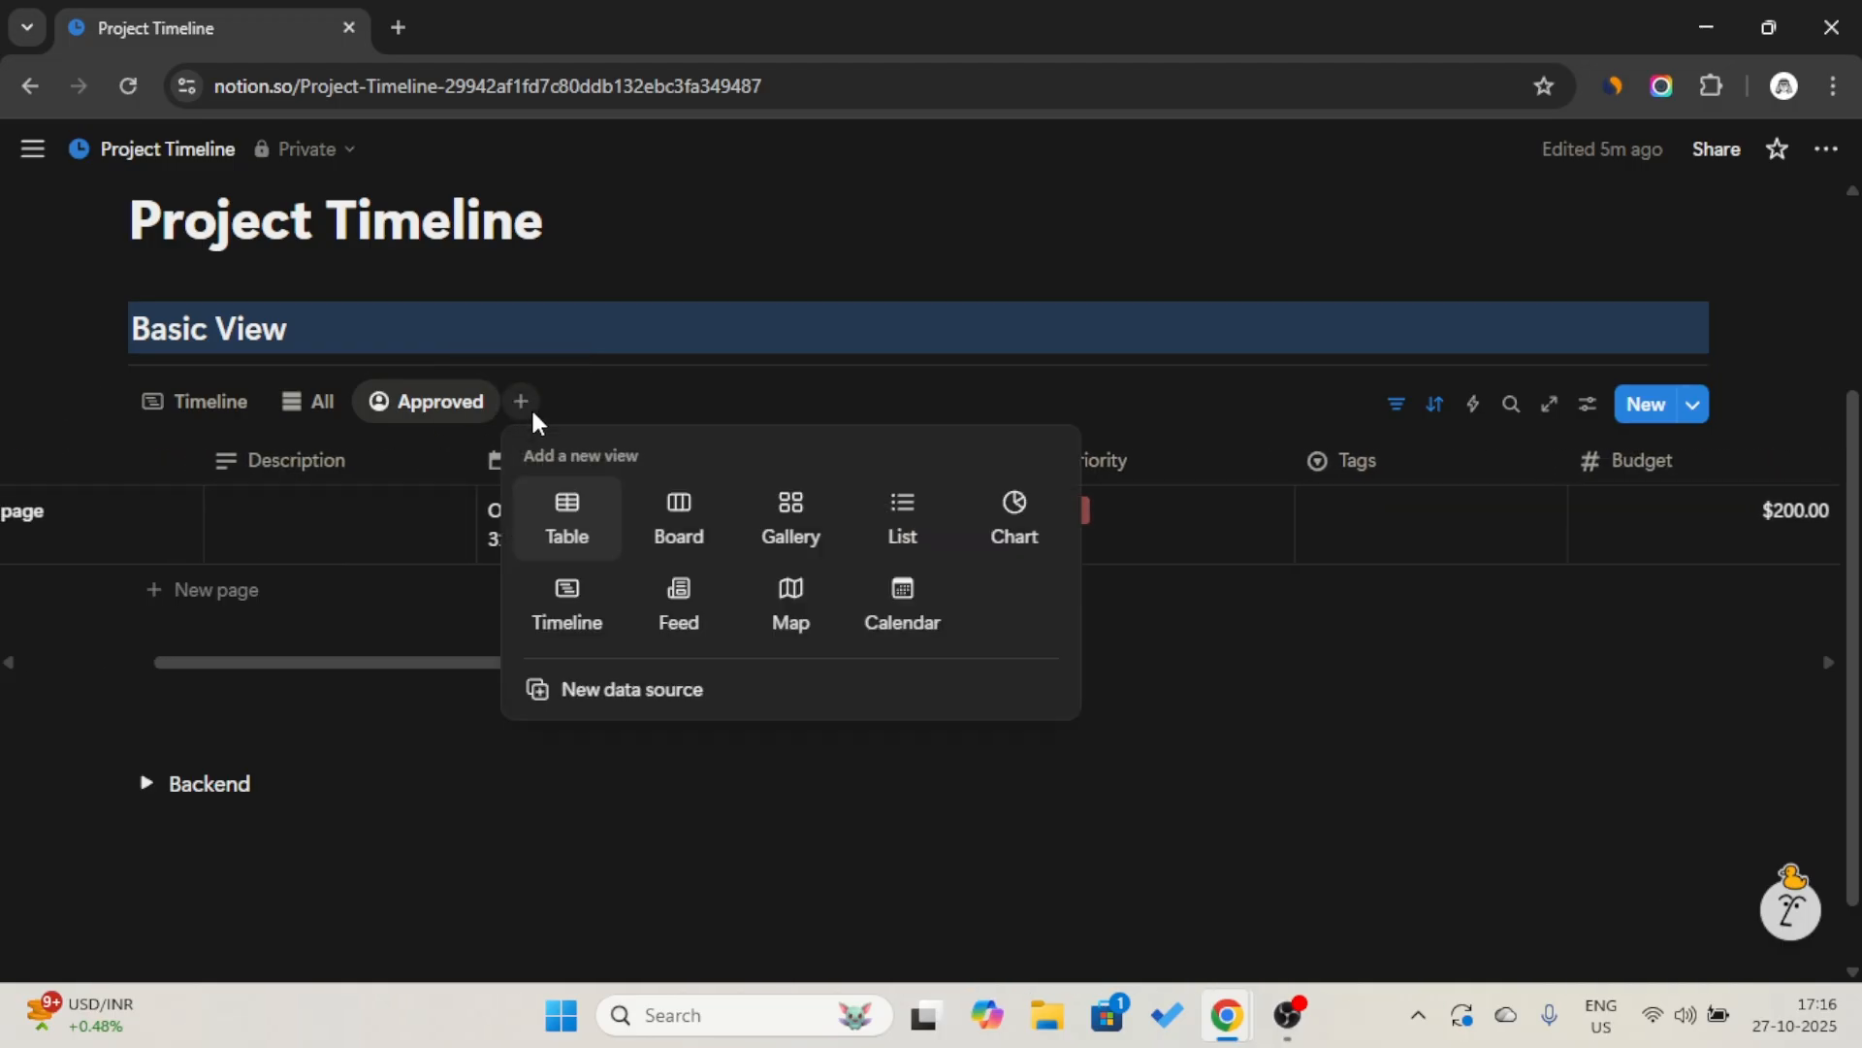
left_click(569, 502)
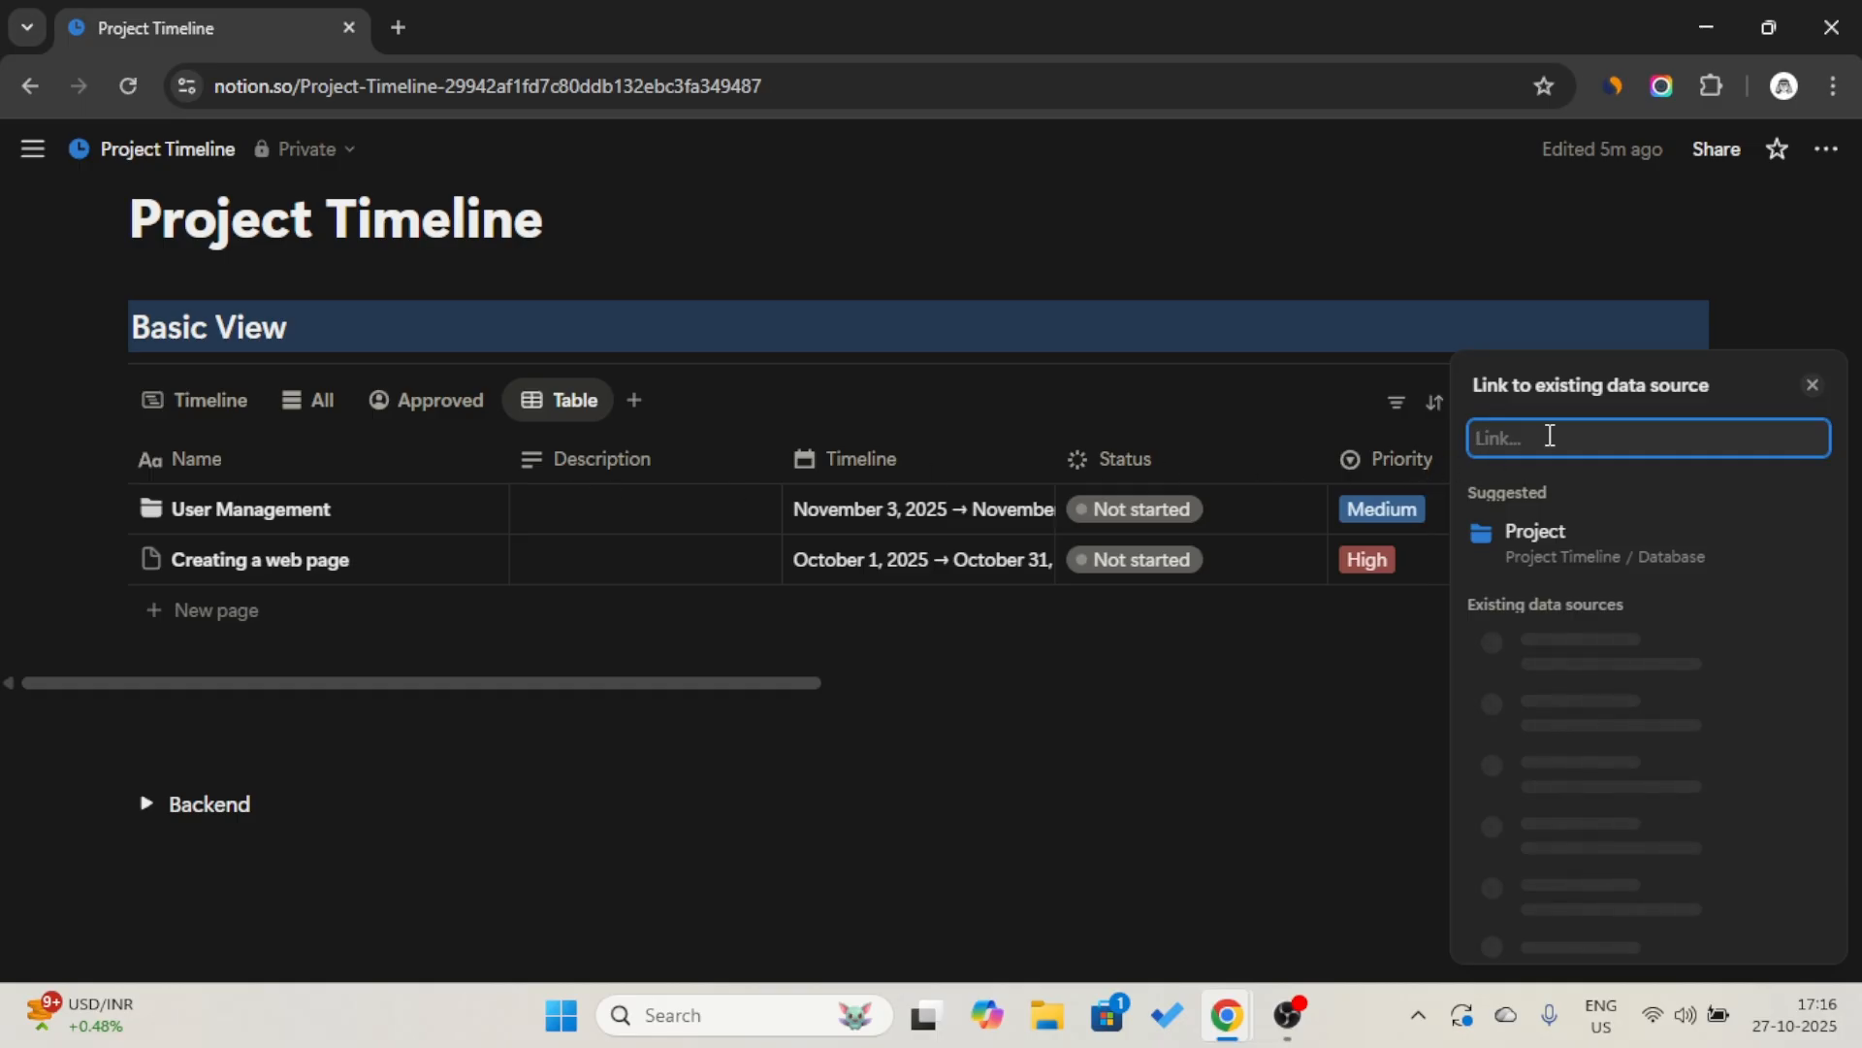
left_click(1609, 582)
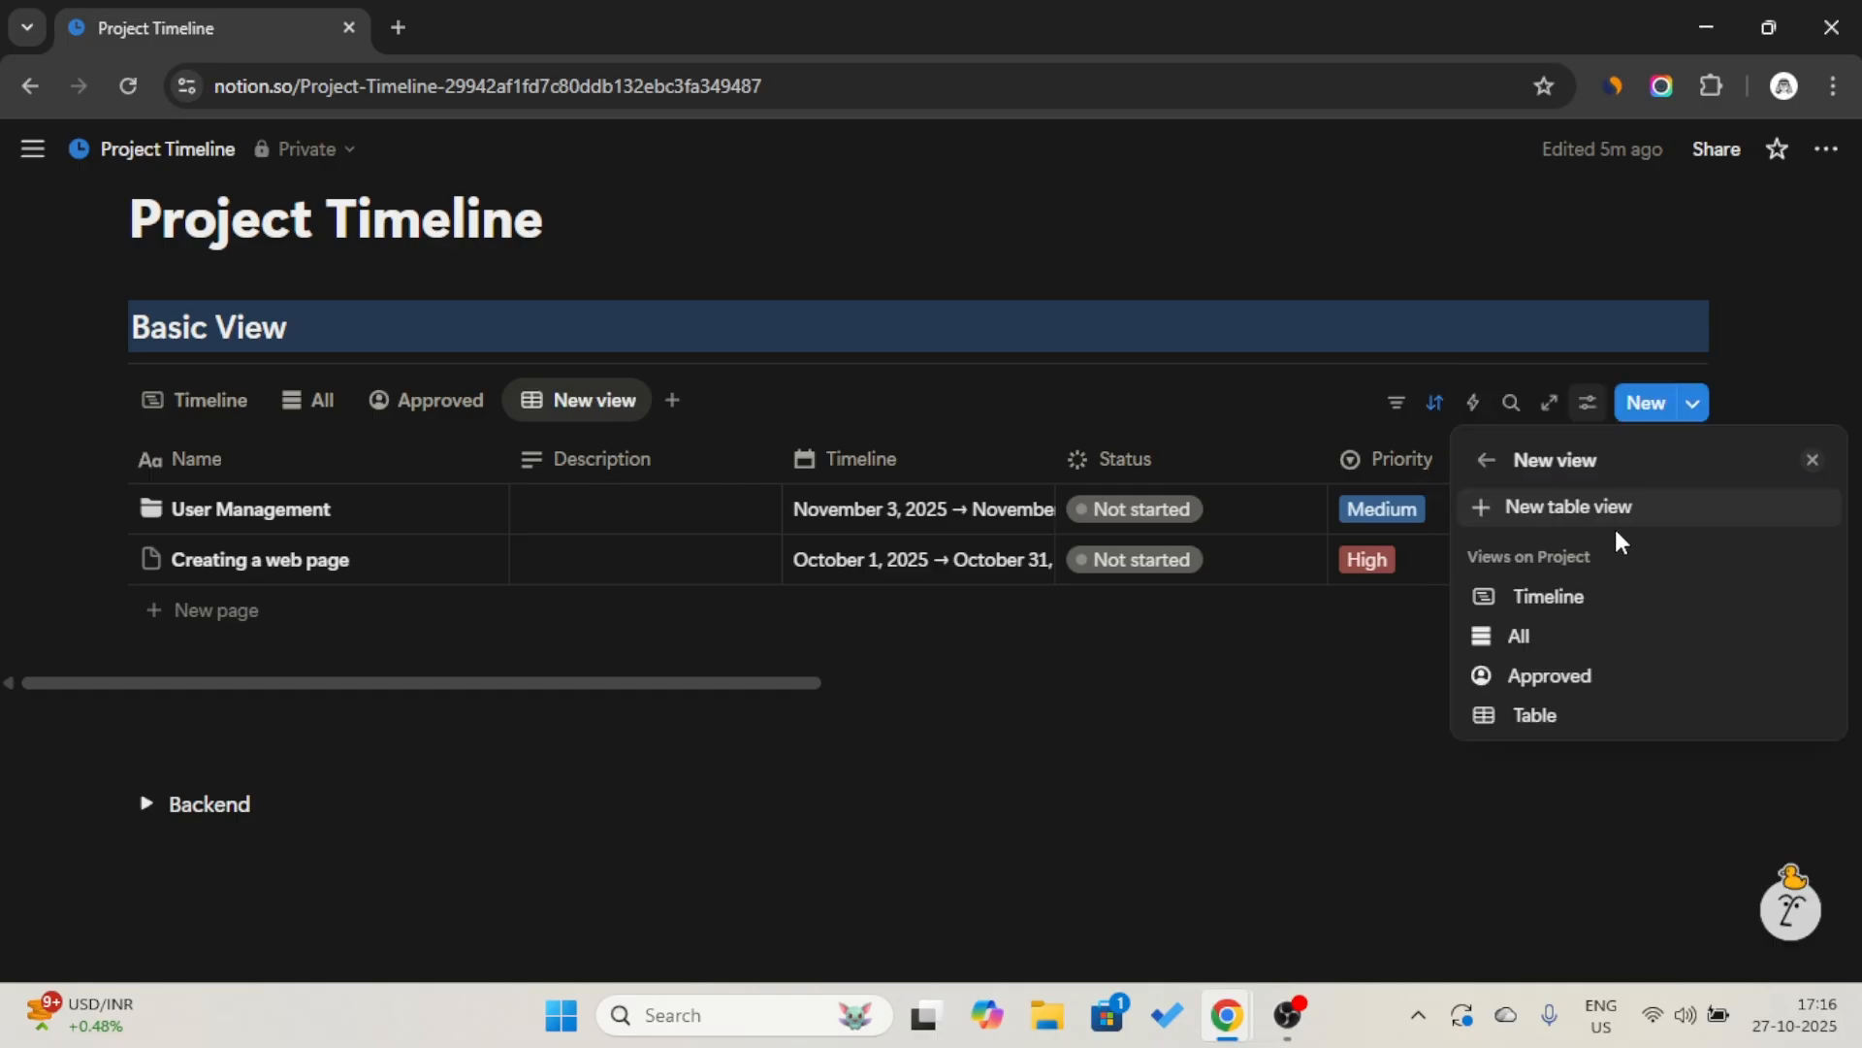
left_click(1594, 715)
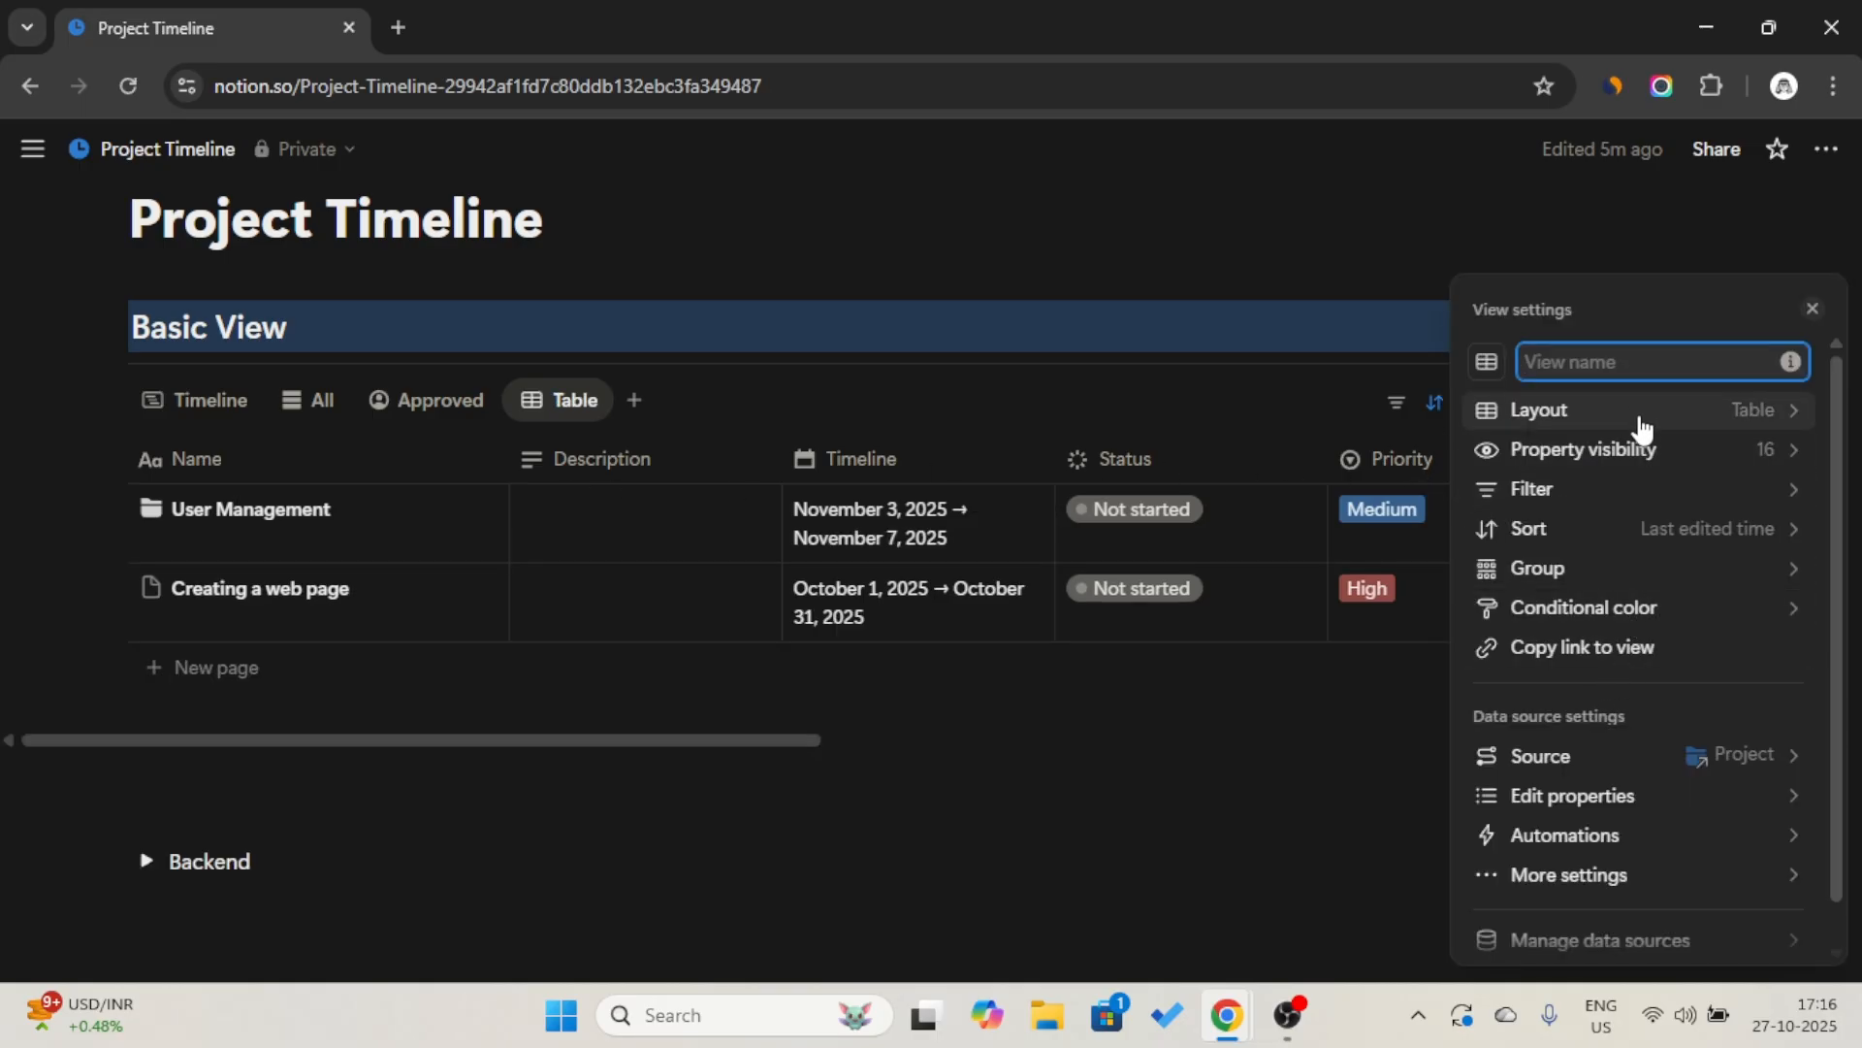
left_click(1641, 411)
left_click(1646, 493)
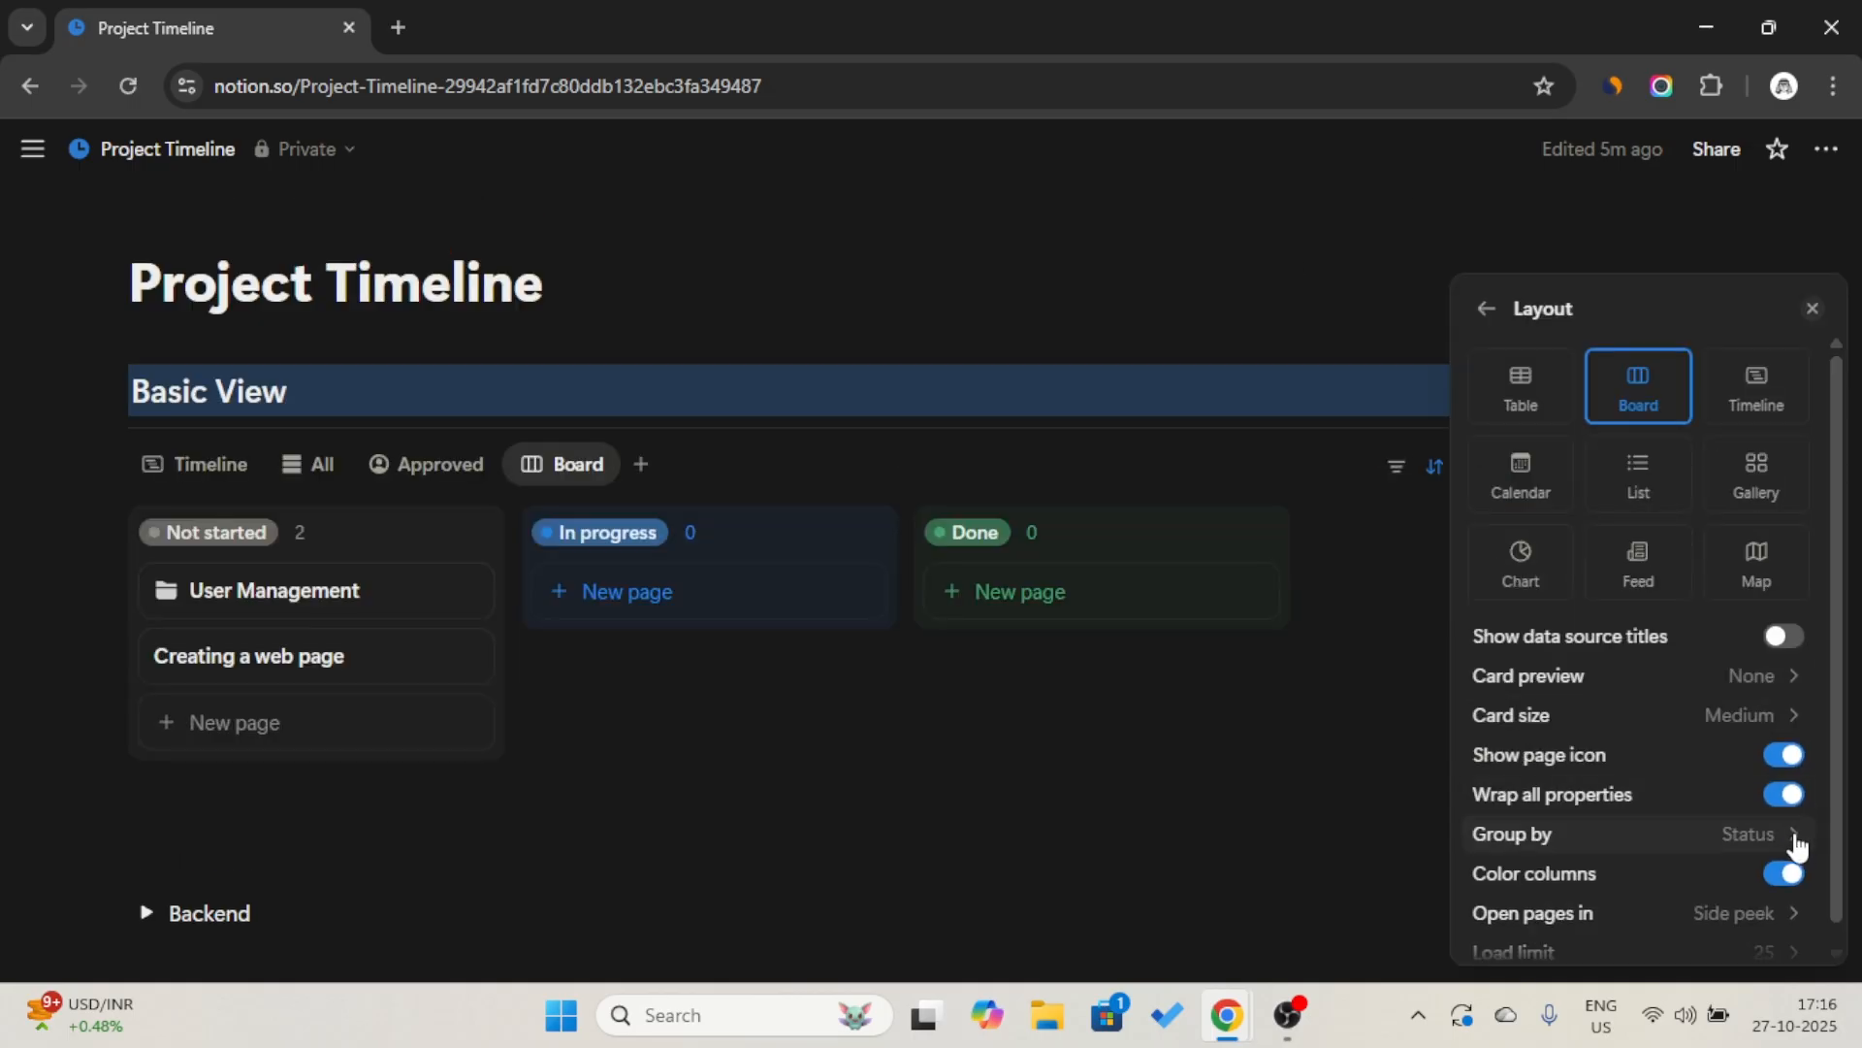
Group the board by Priority with column colors off, empty groups shown, and the Low group placed after Medium.
left_click(1793, 840)
left_click(1649, 541)
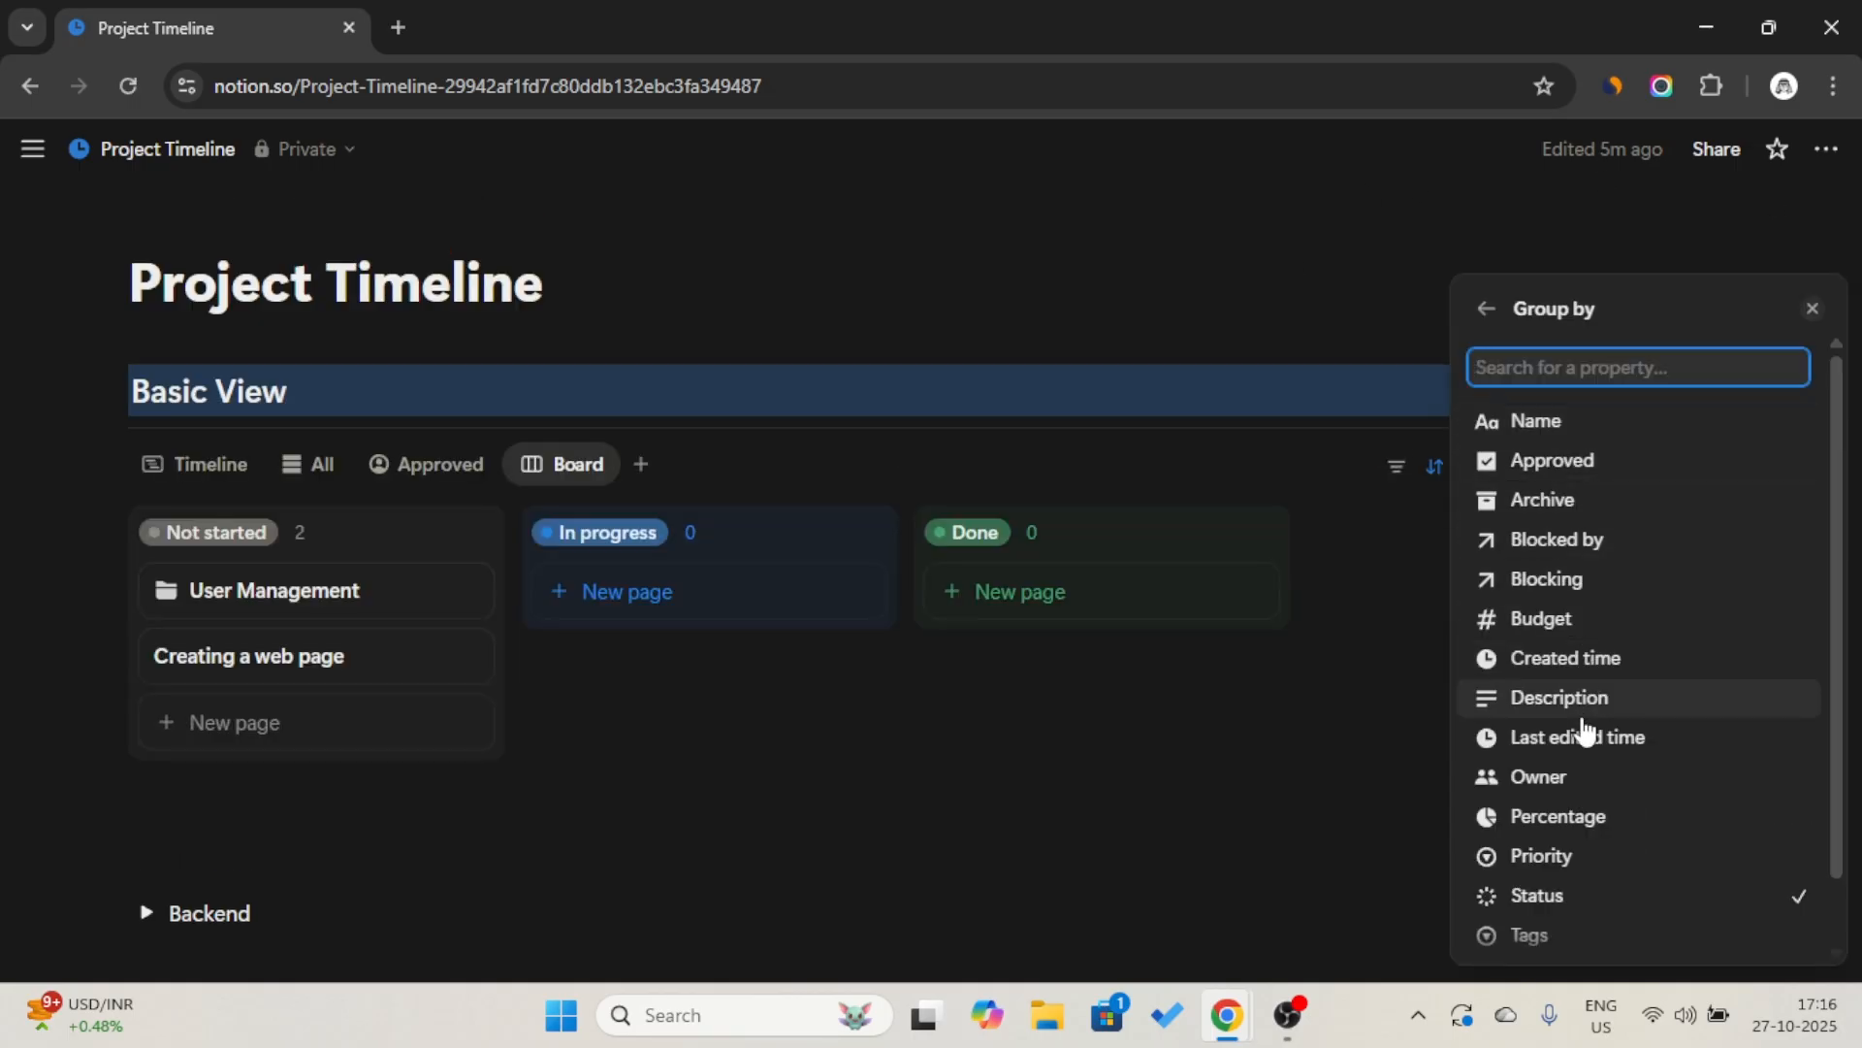
left_click(1571, 853)
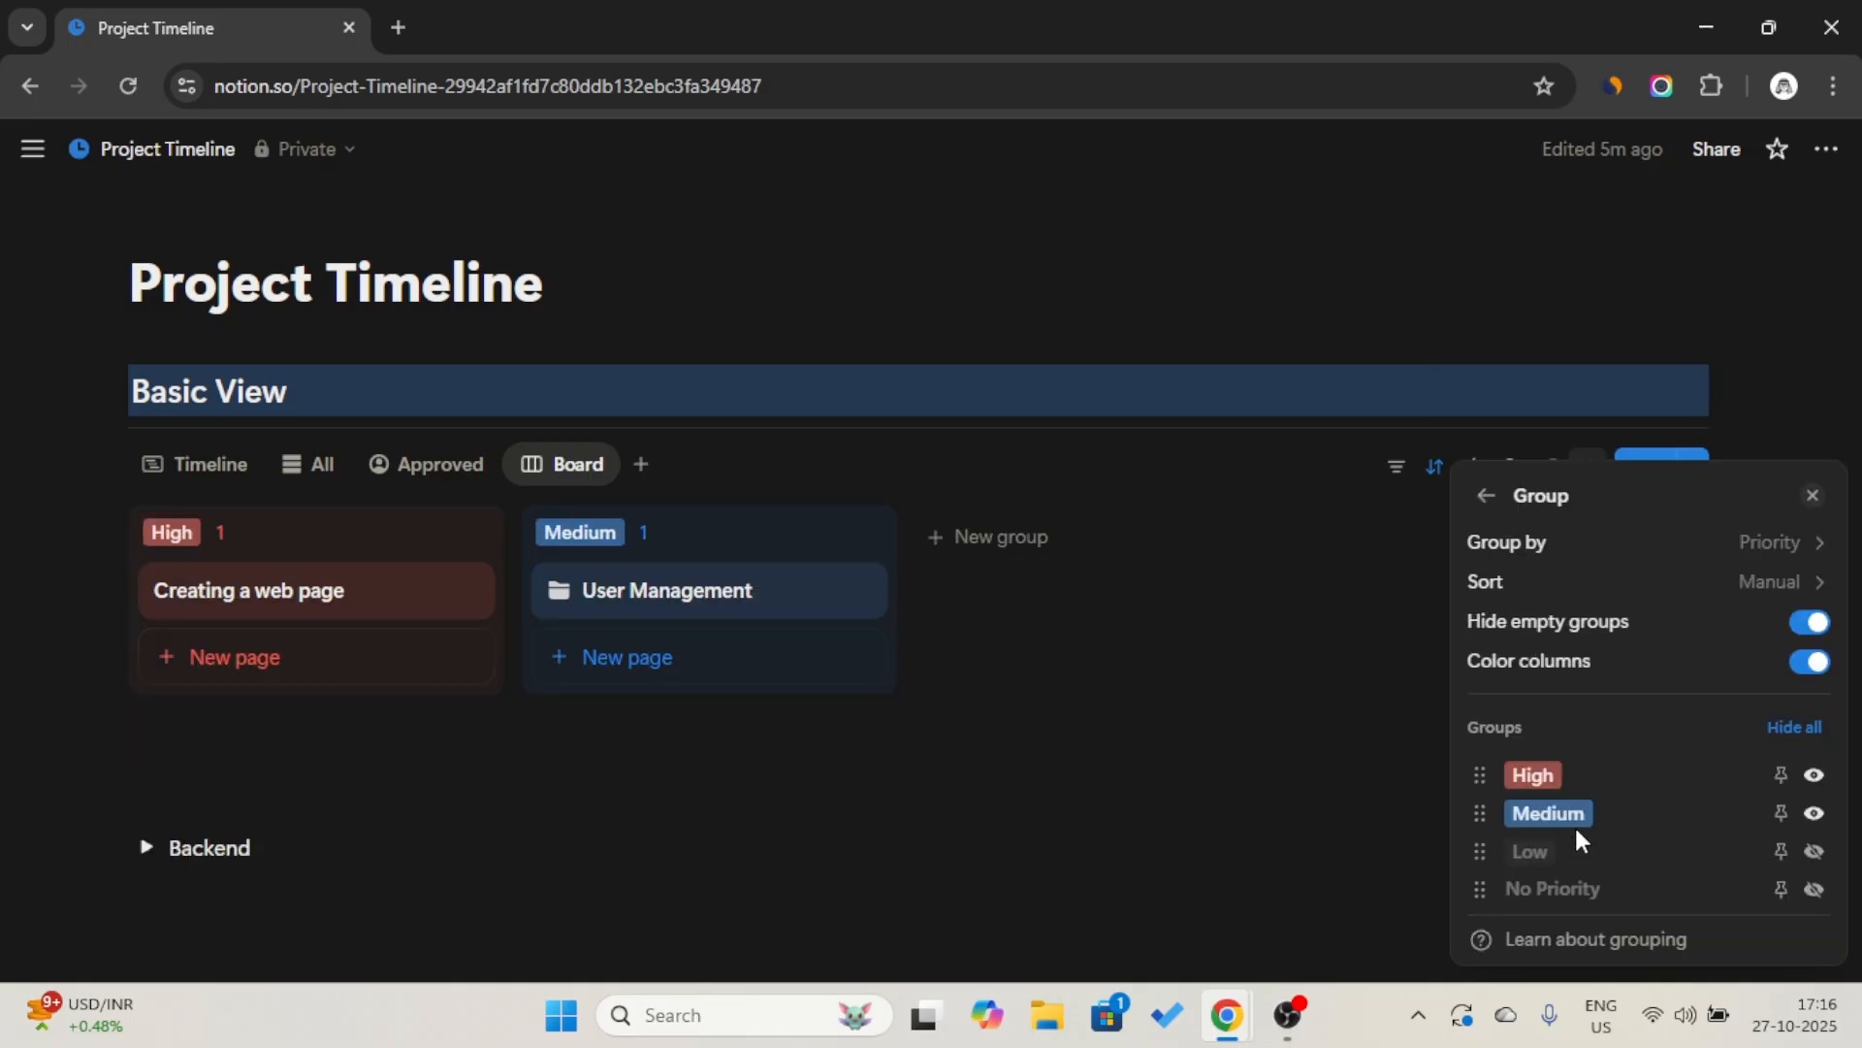
left_click(1814, 663)
left_click(1810, 622)
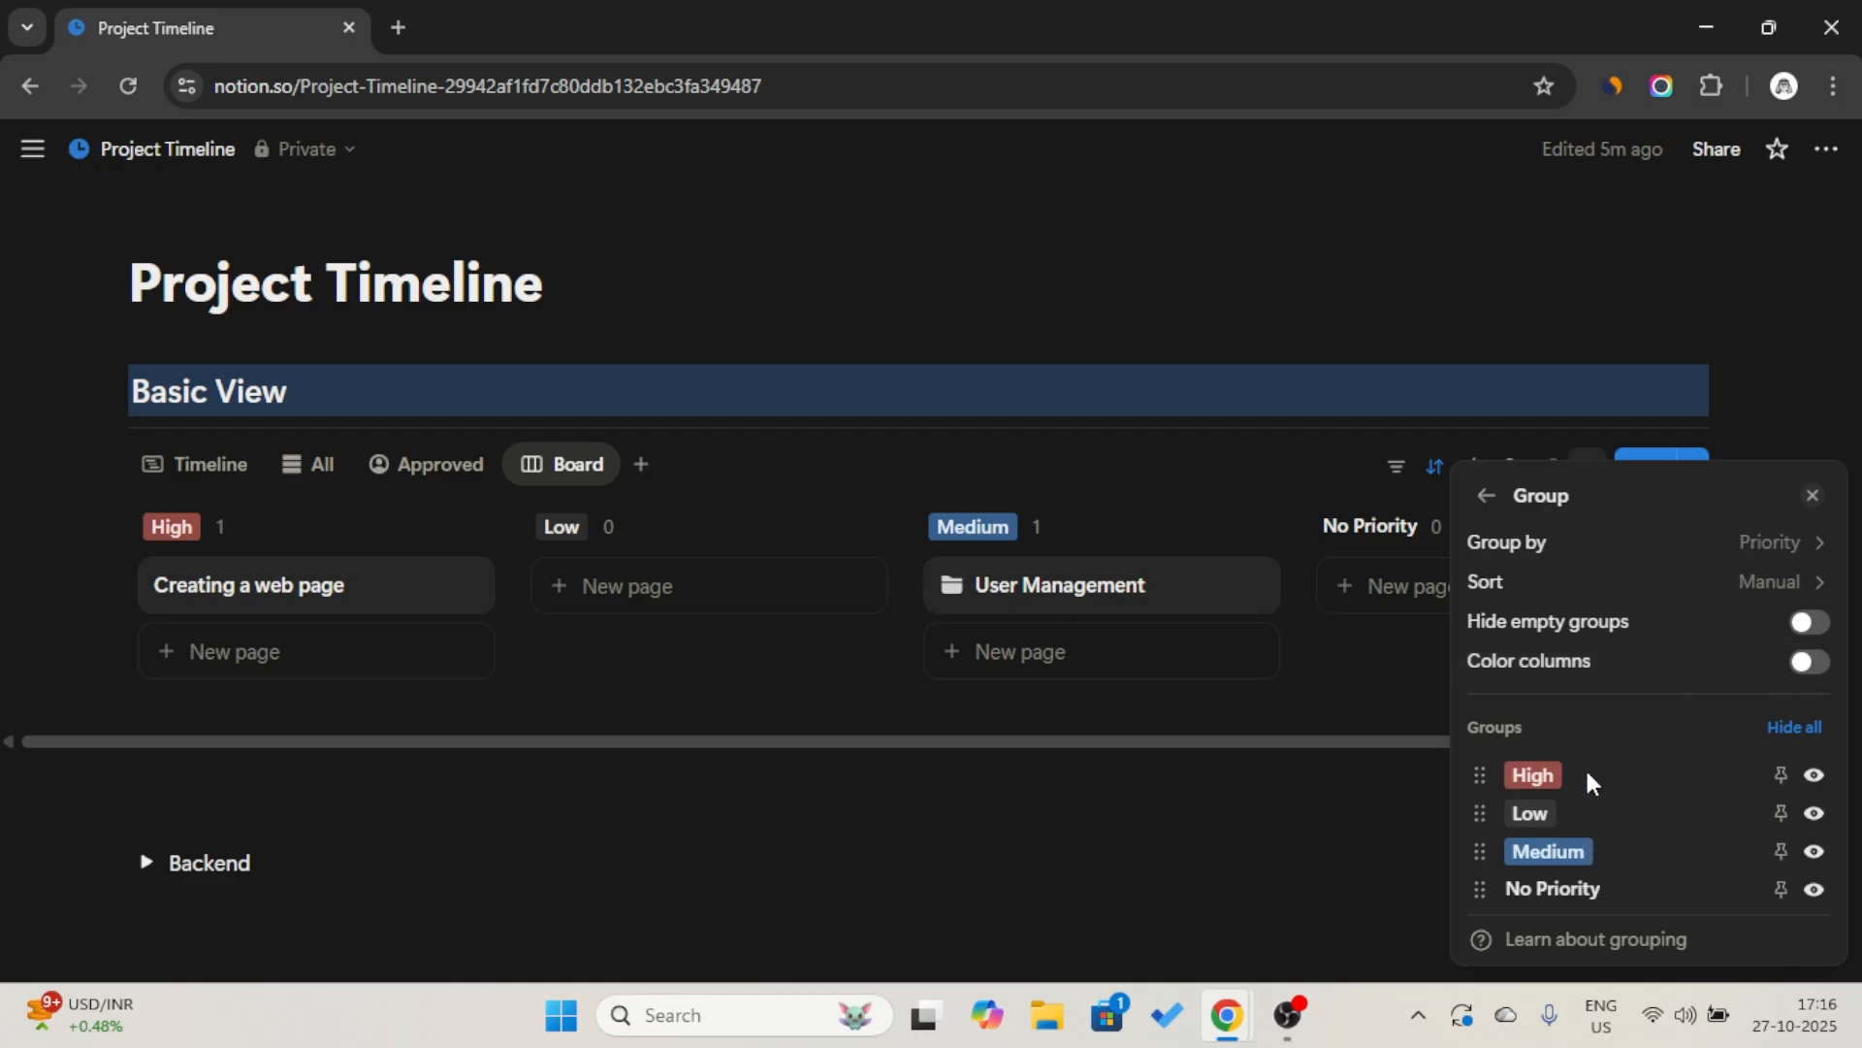
left_click_drag(1590, 823, 1596, 879)
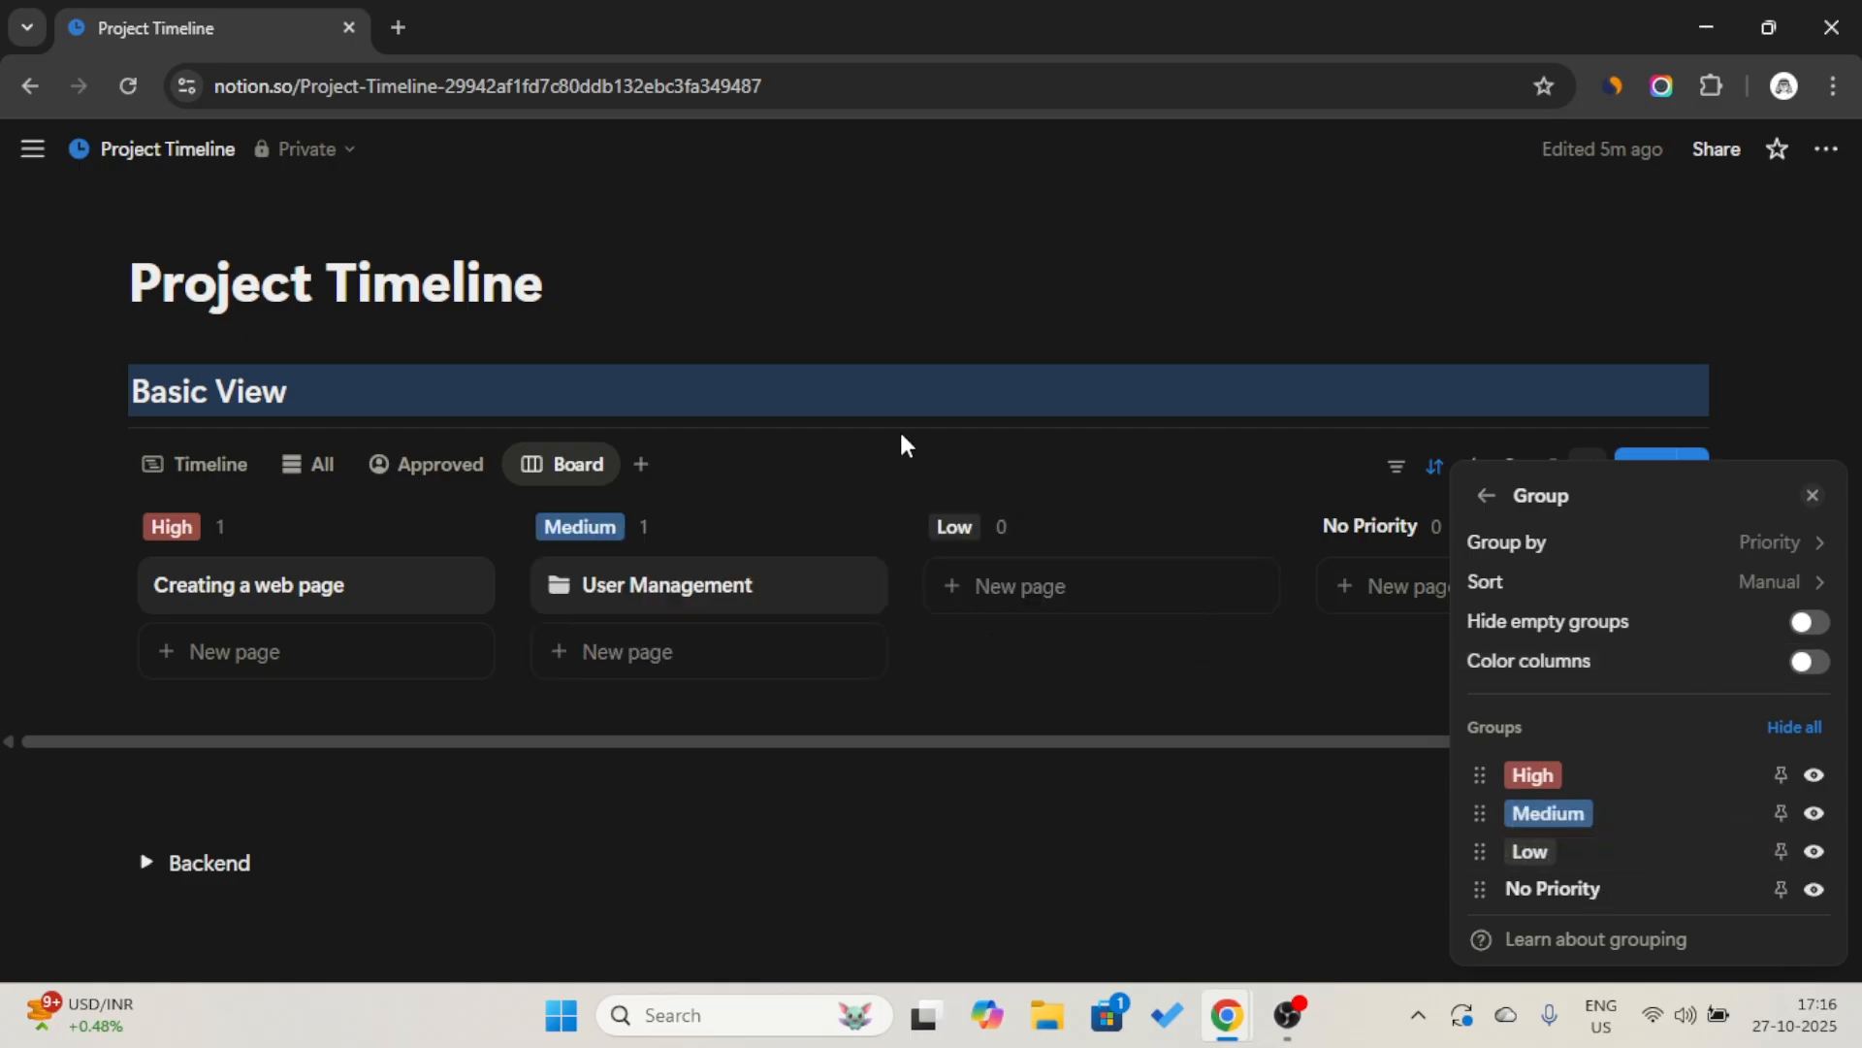
left_click(919, 367)
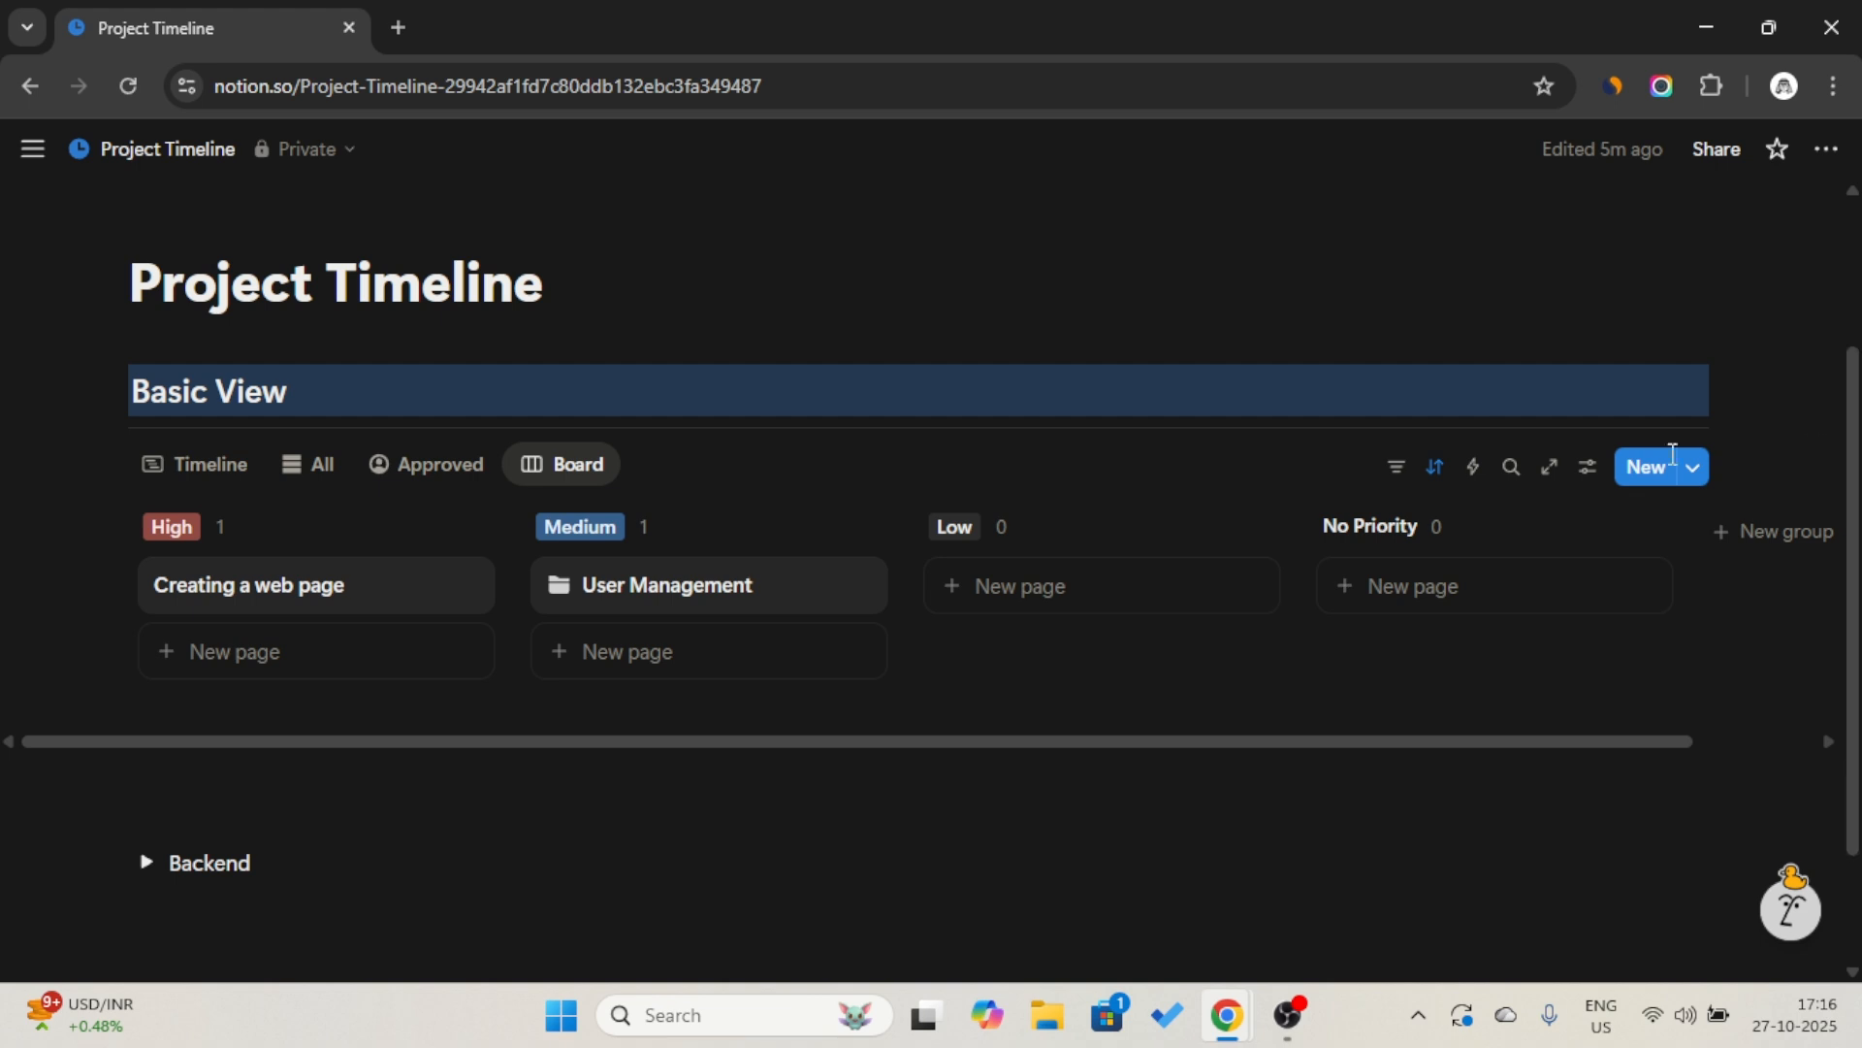
Rename the board view as "Priority" and give it the stacked cards icon from the recent icons.
left_click(561, 464)
left_click(591, 512)
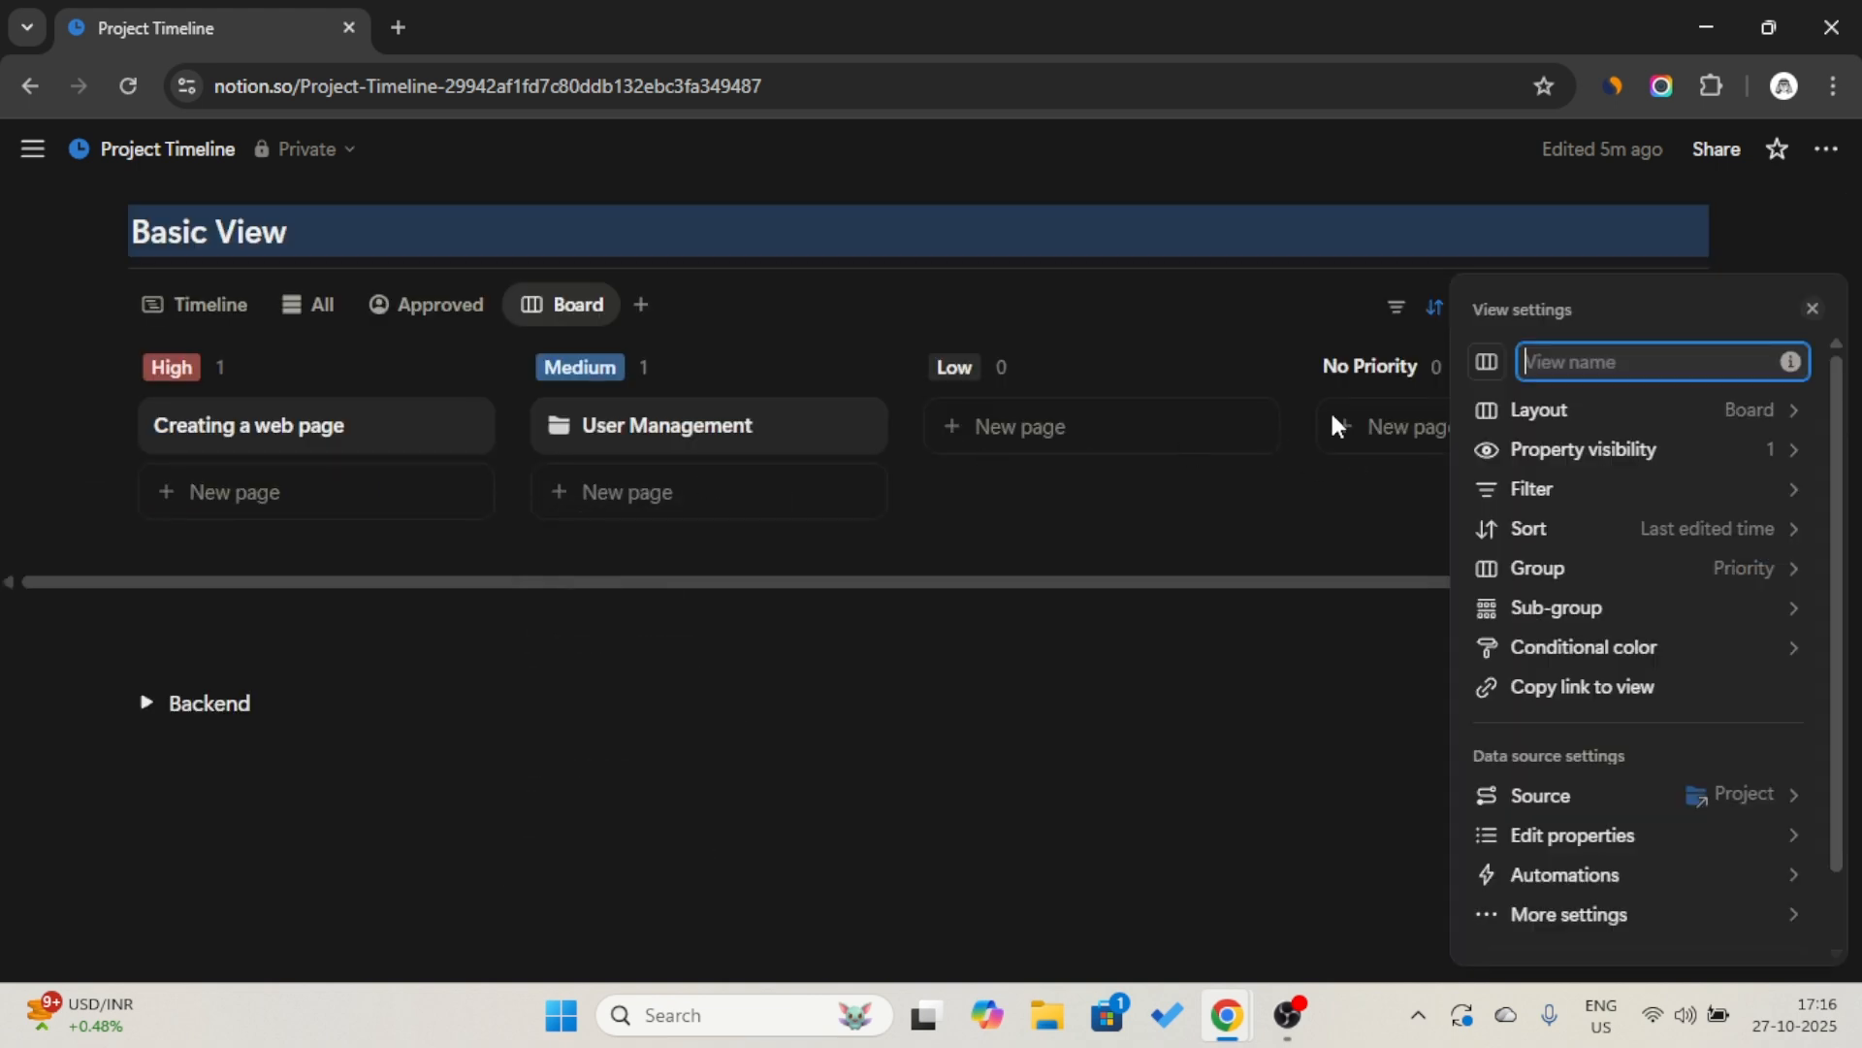
type("P")
key("Caps_Lock")
type("riroit")
key("ctrl+BackSpace")
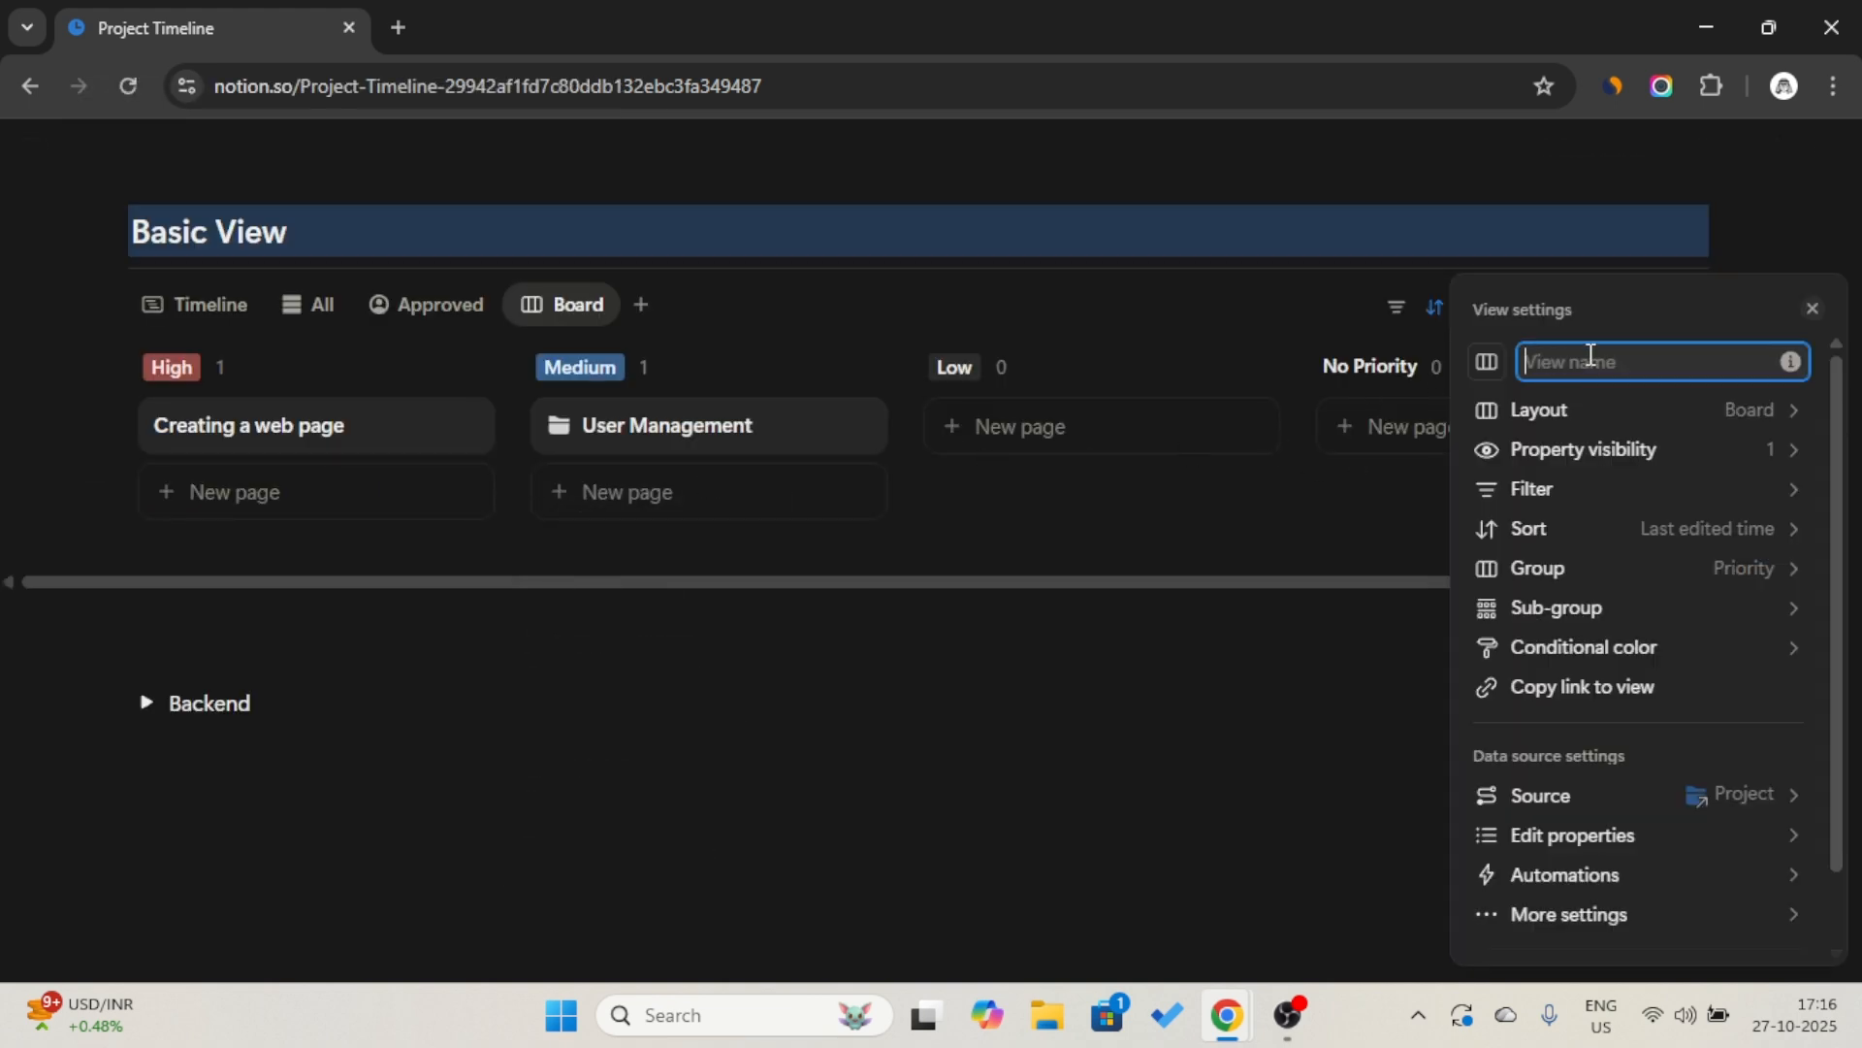
type("Priority")
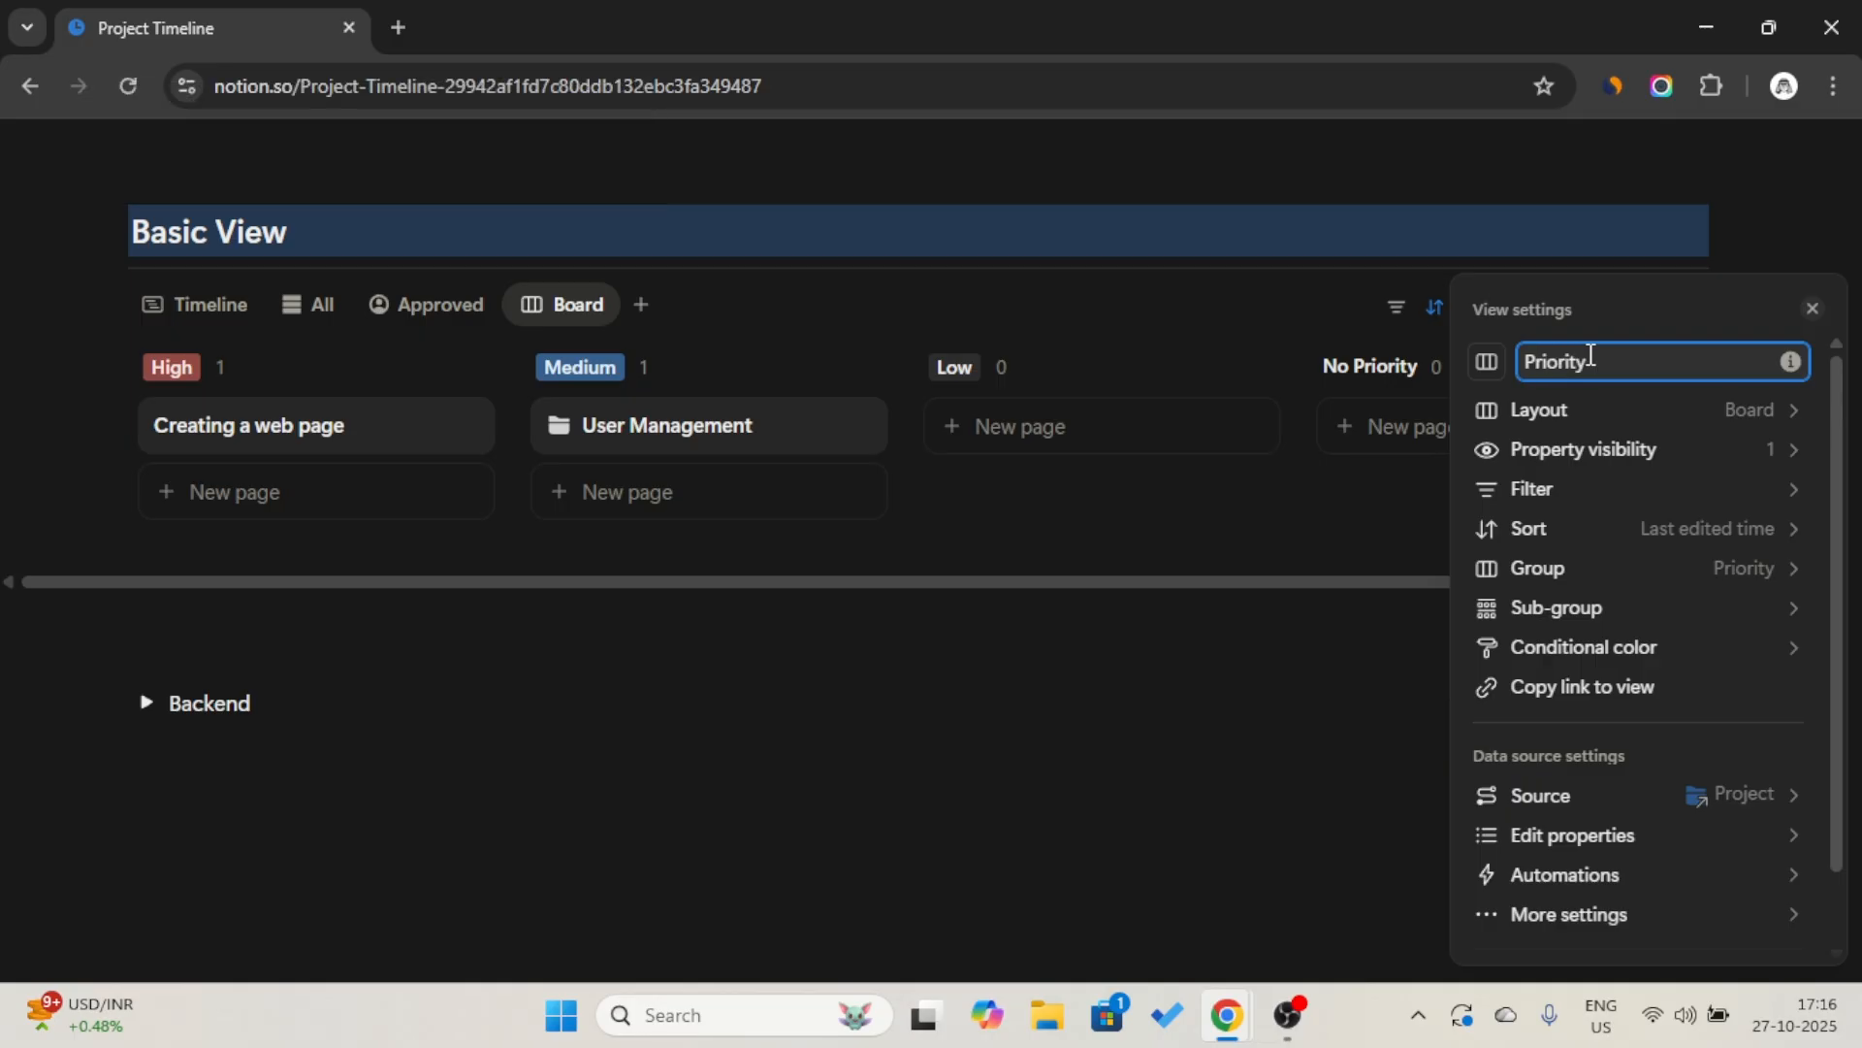
left_click(1486, 363)
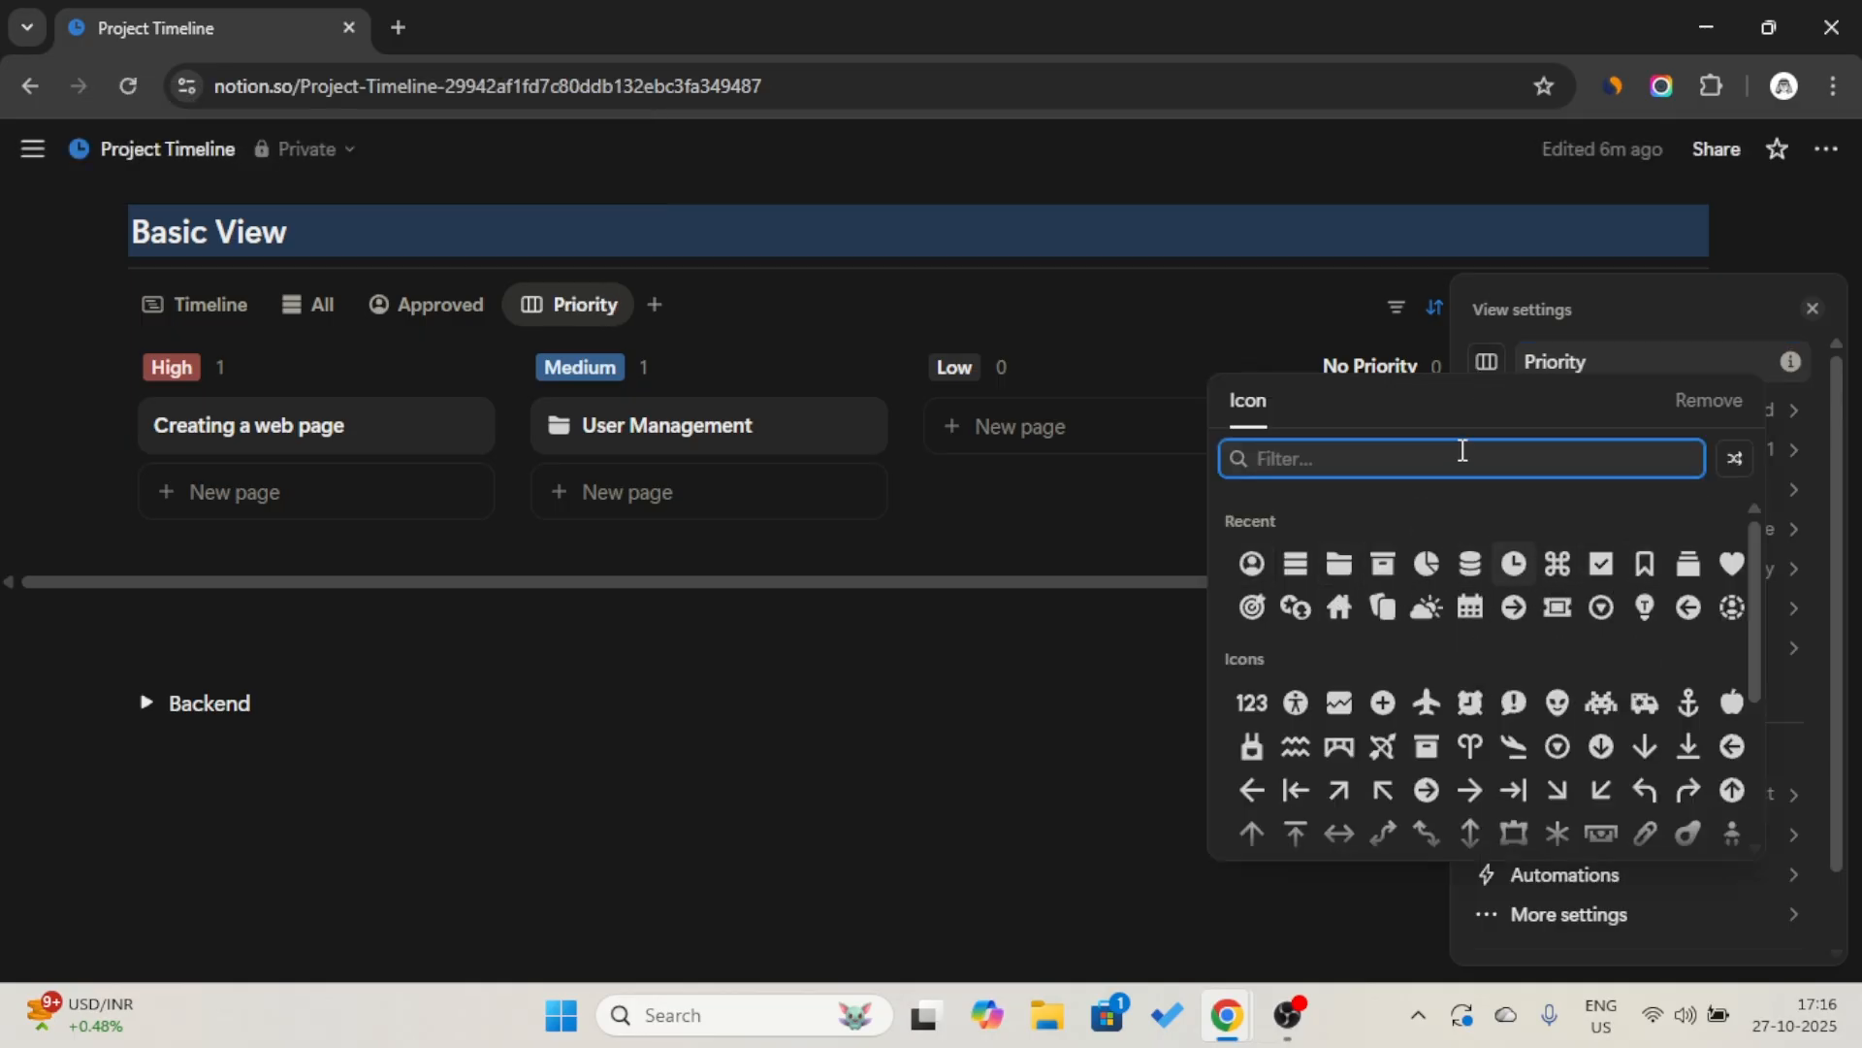
left_click(1383, 608)
left_click(1106, 320)
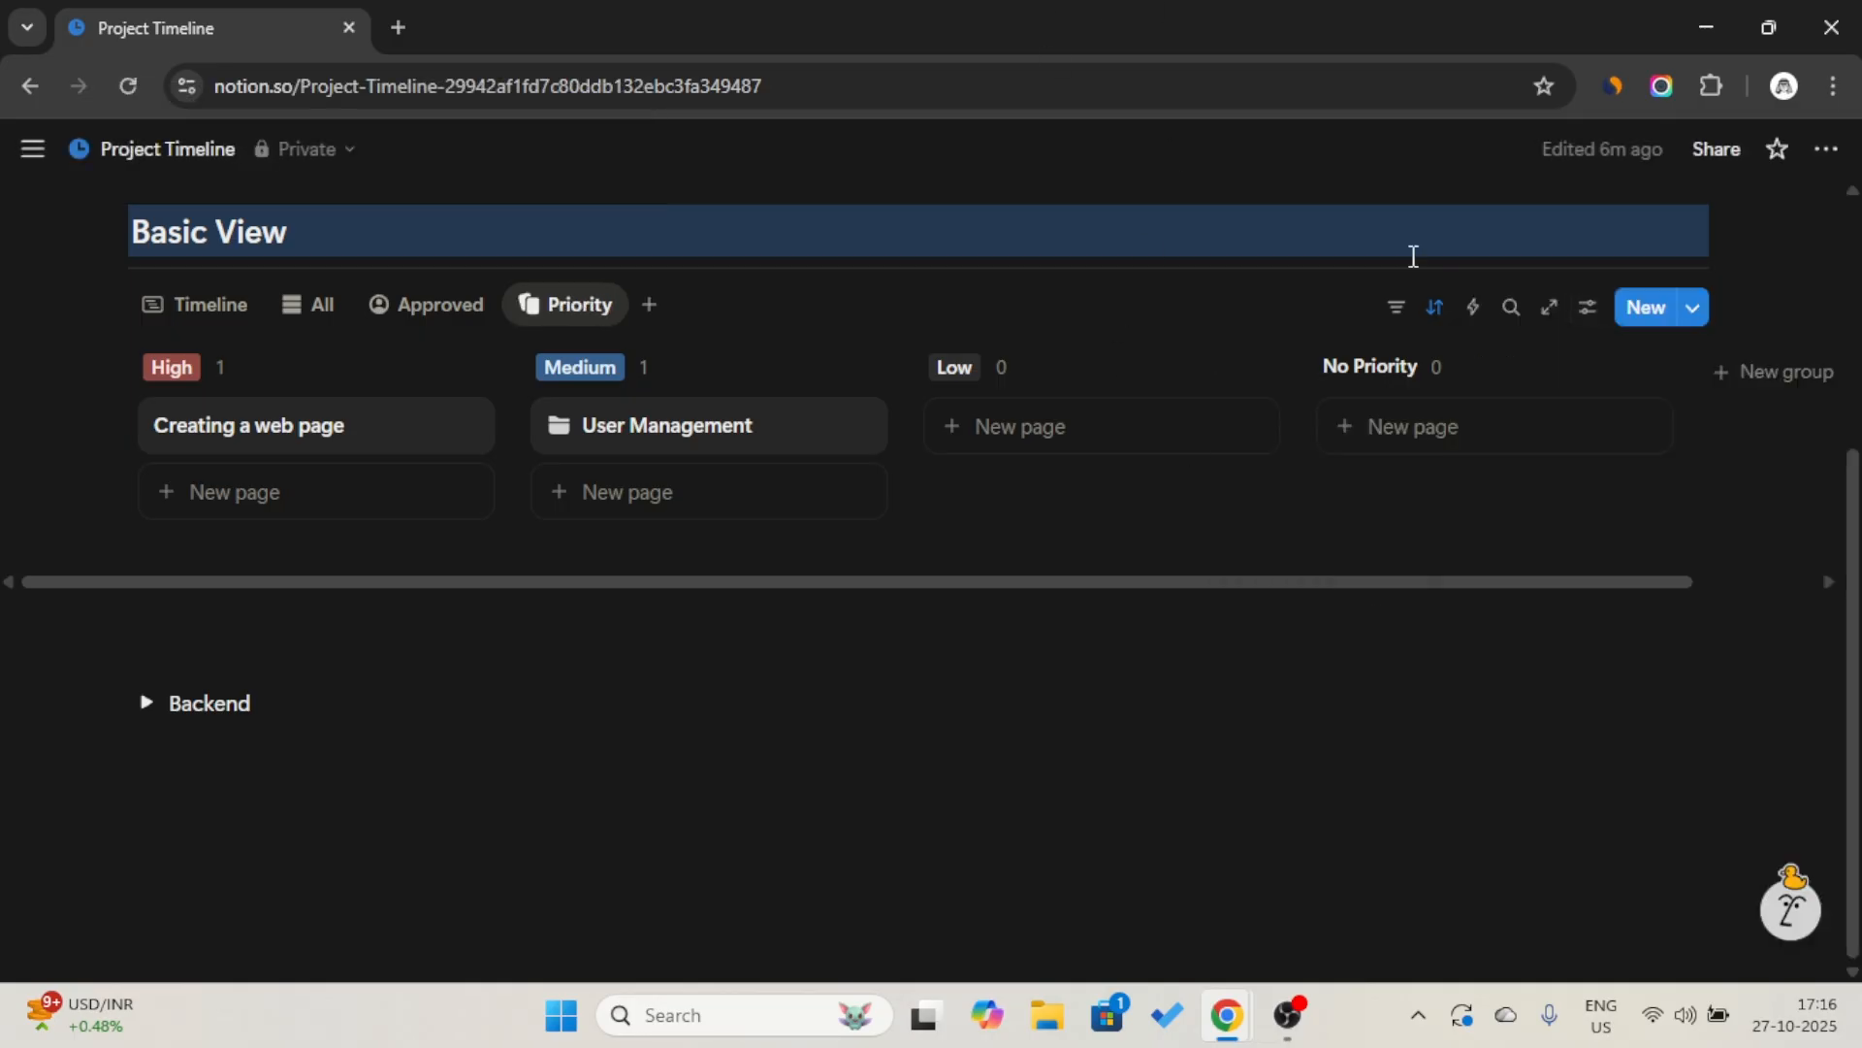
Filter the Priority view to projects whose Archive is Unchecked, and collapse the filter bar.
left_click(1396, 309)
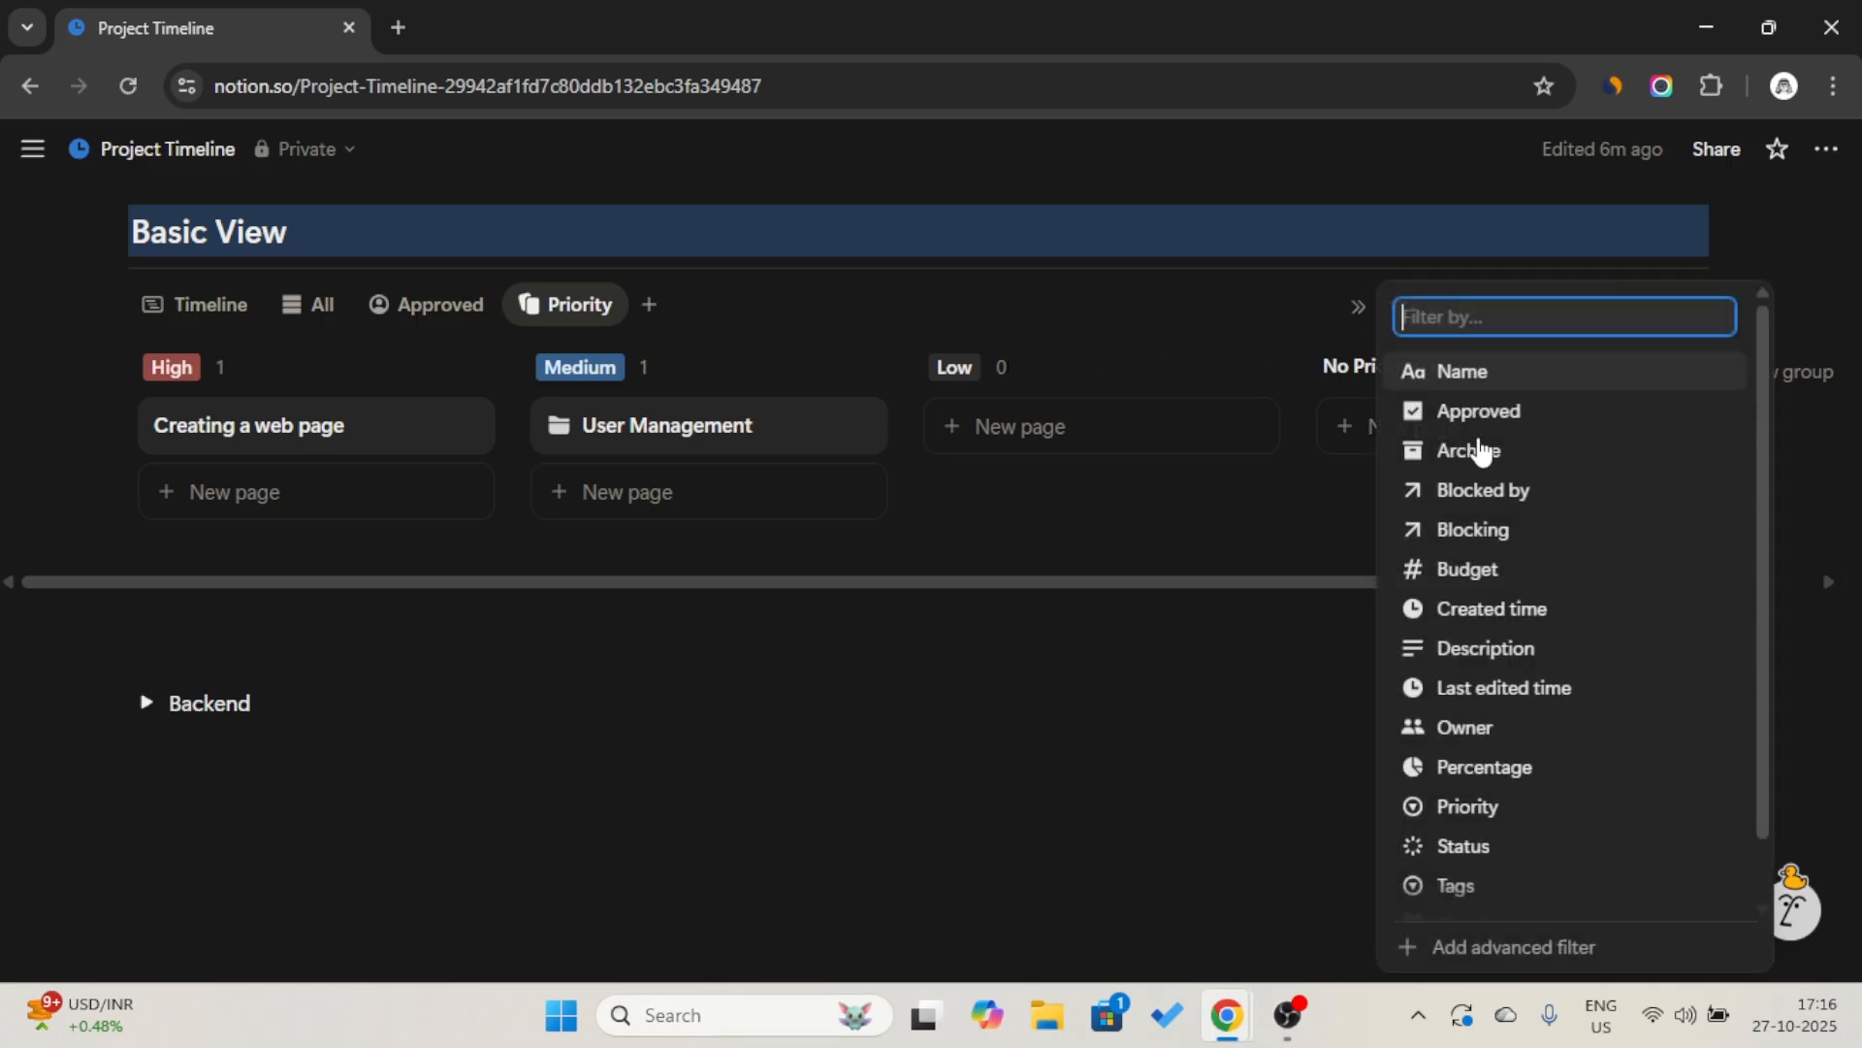
left_click(1539, 452)
left_click(477, 463)
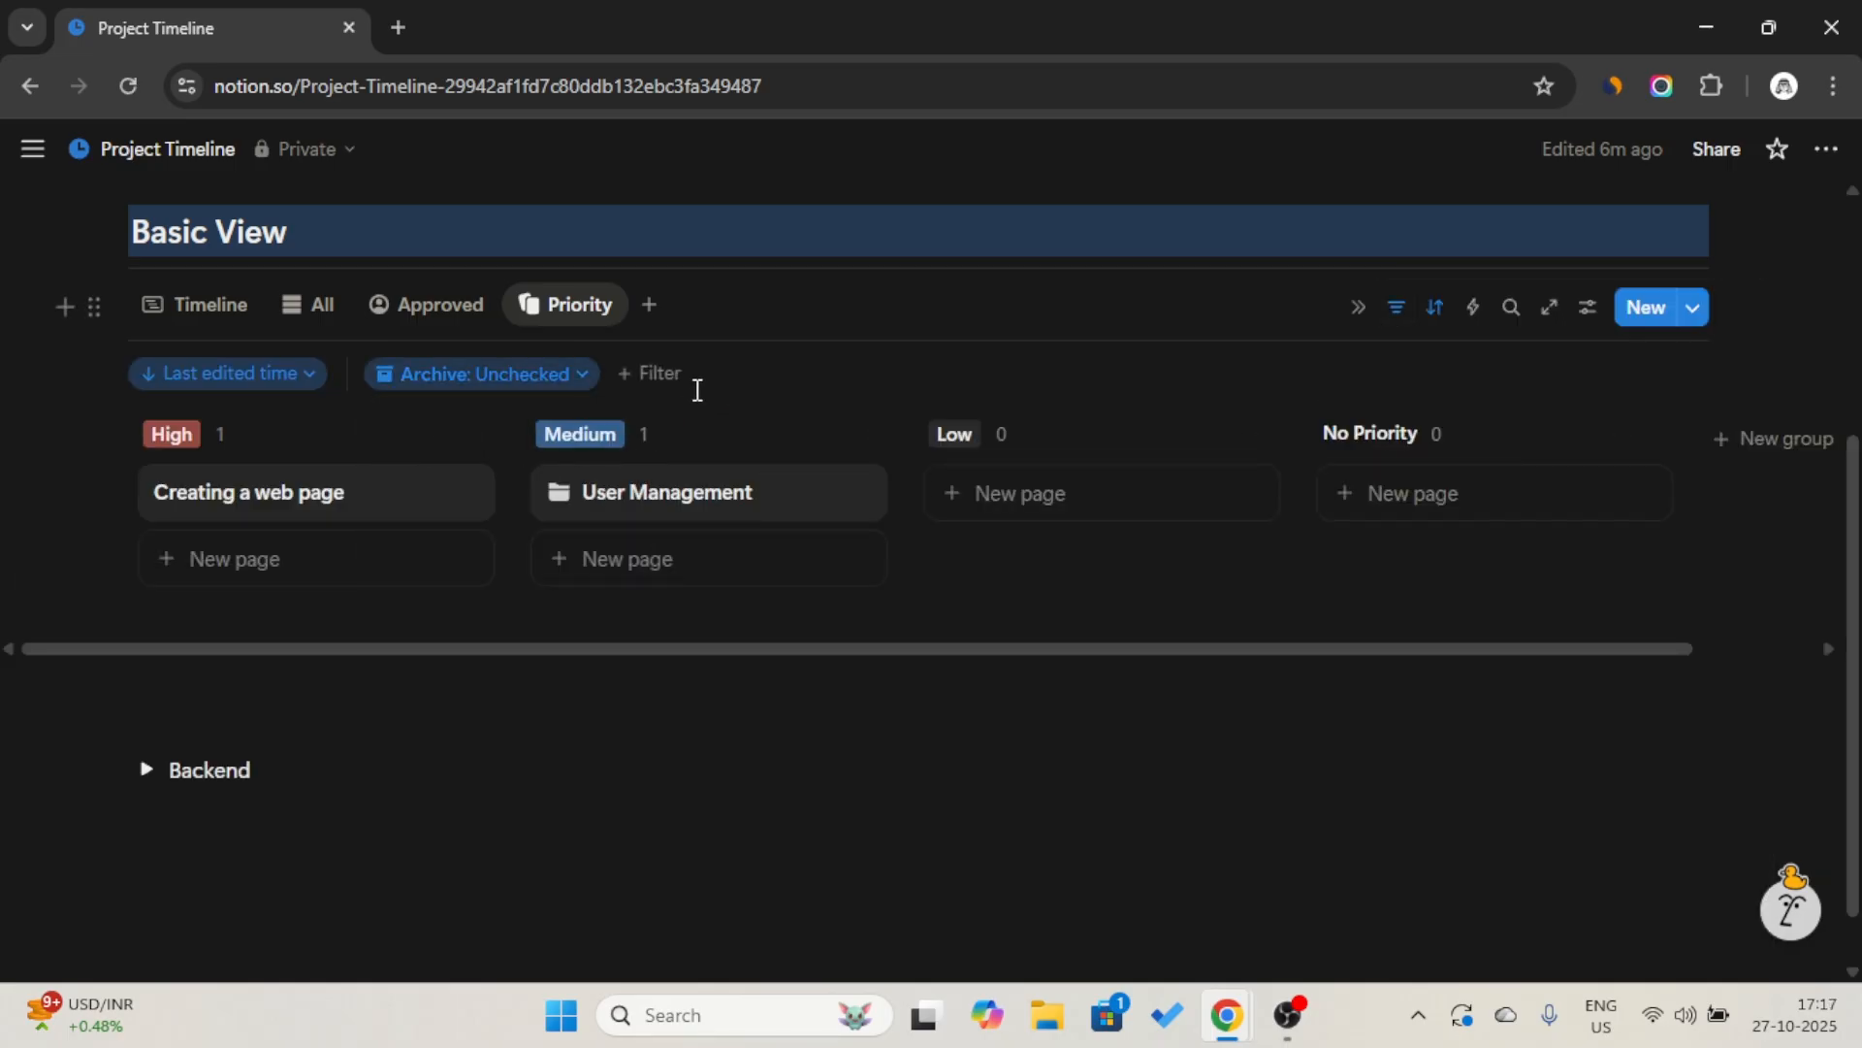
left_click(1399, 316)
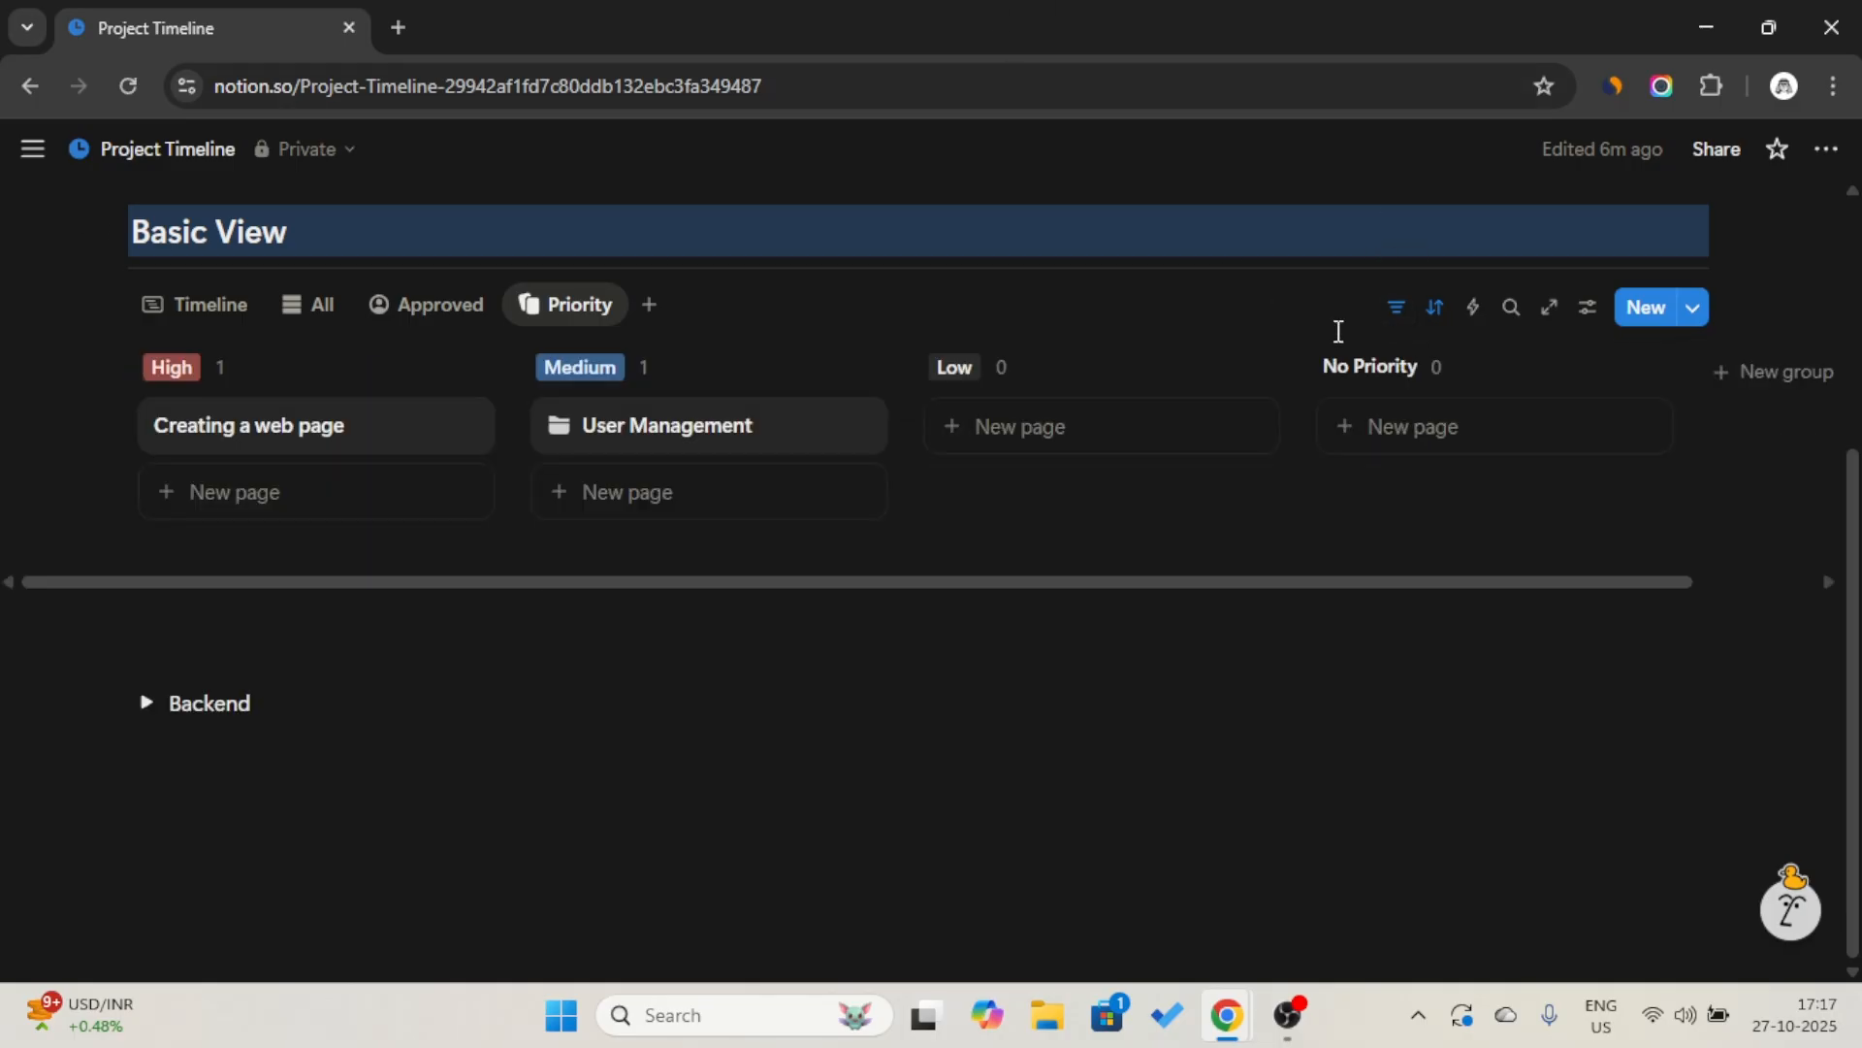
Add another linked table view of the Project database based on its existing Table view.
left_click(647, 305)
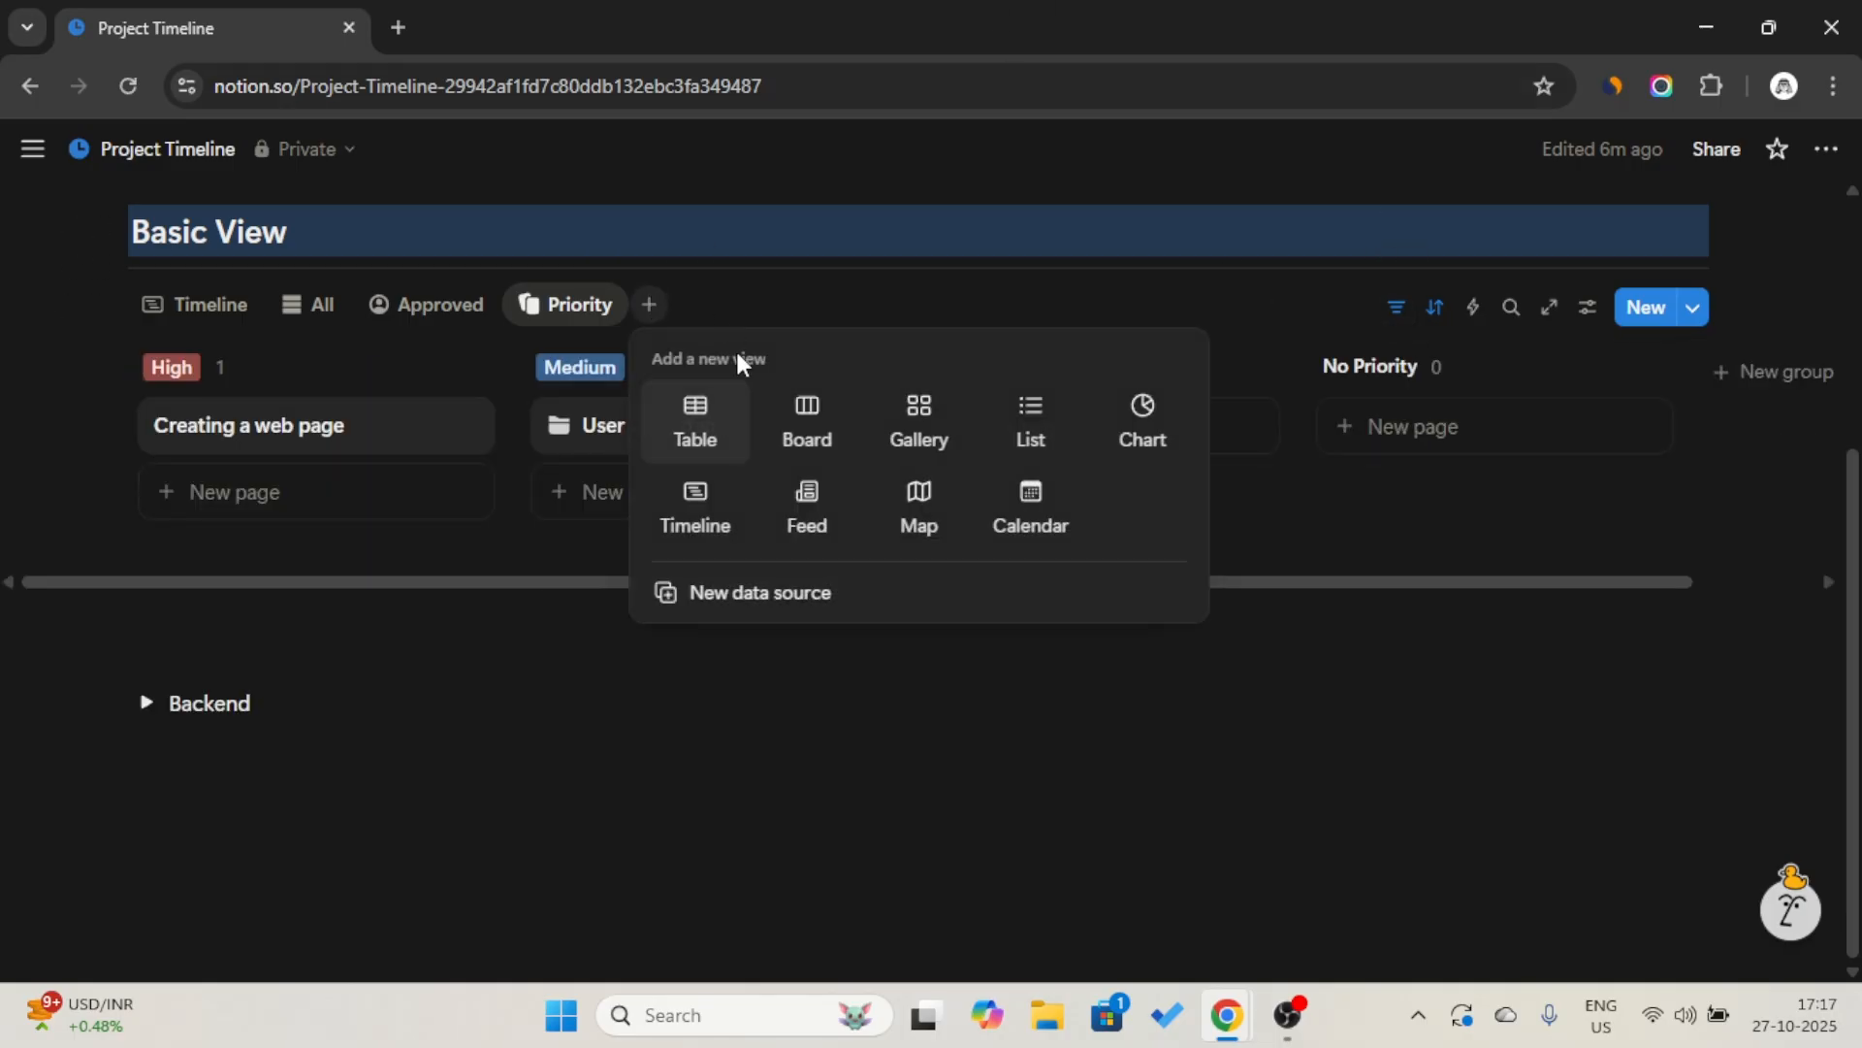
left_click(717, 441)
left_click(1571, 582)
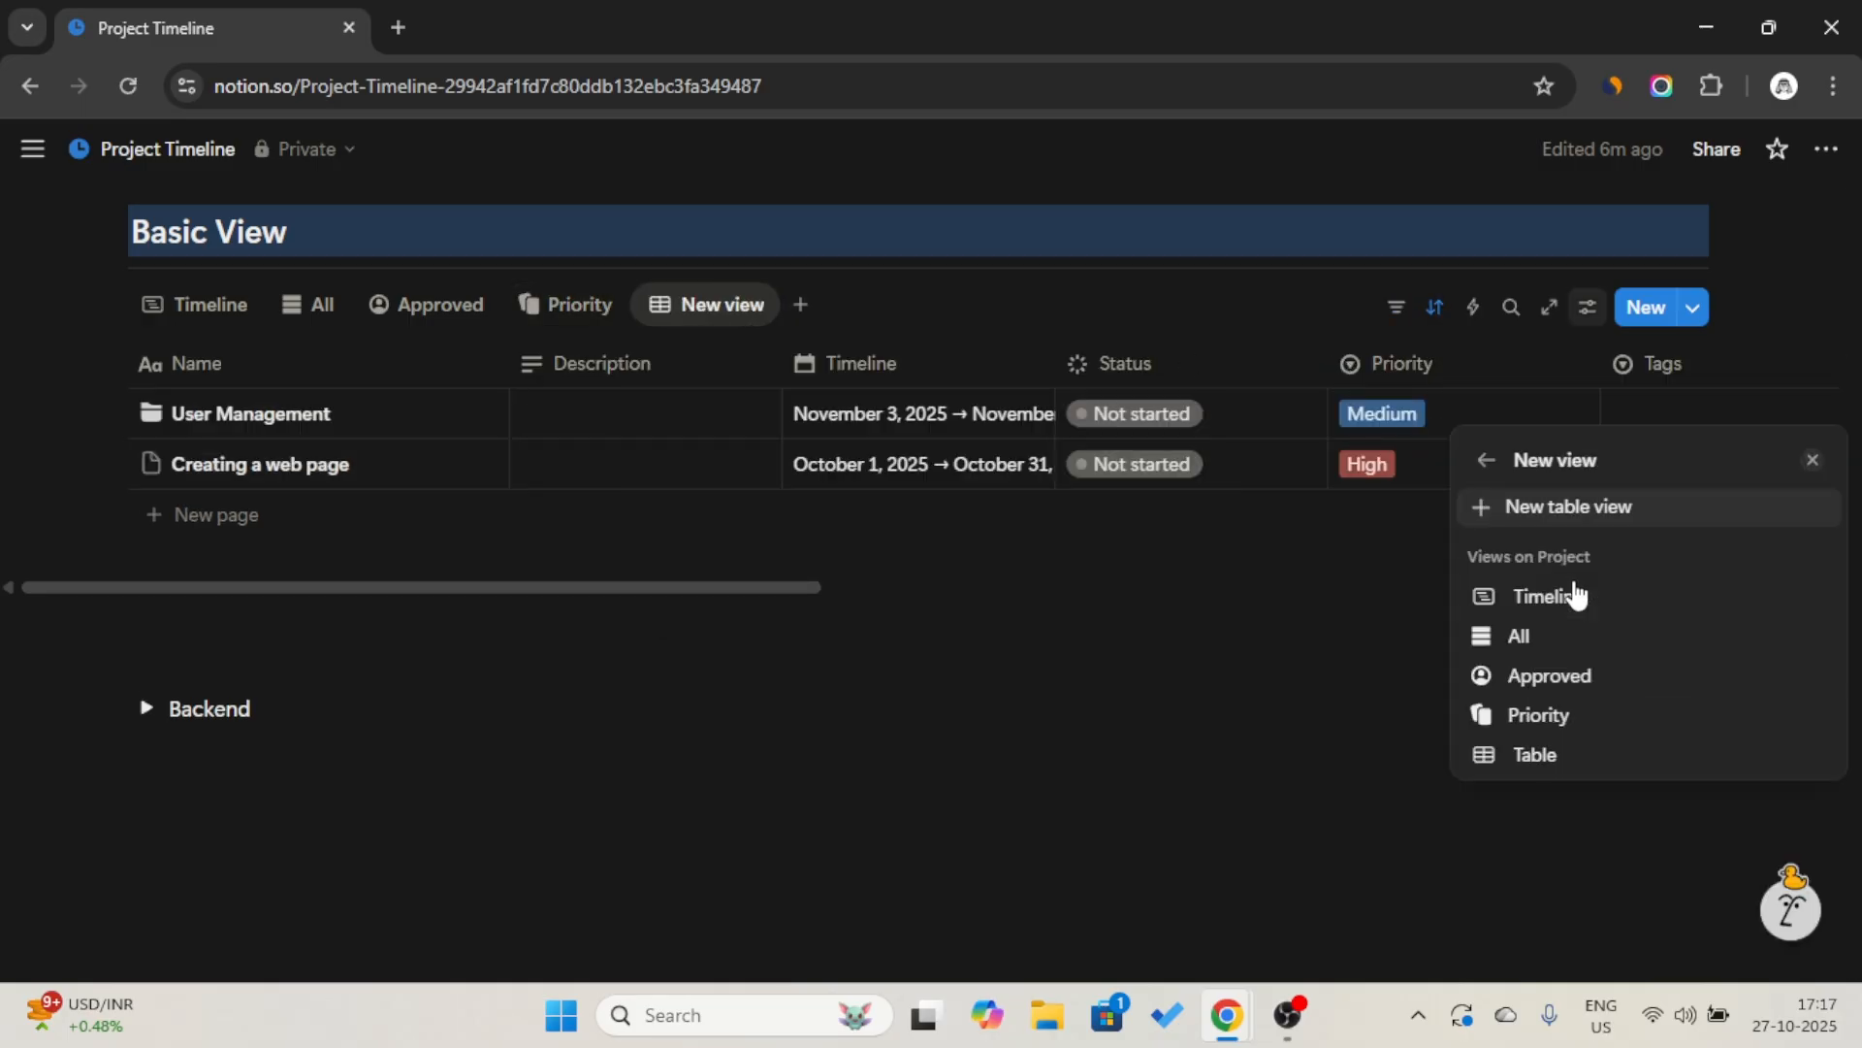
left_click(1579, 759)
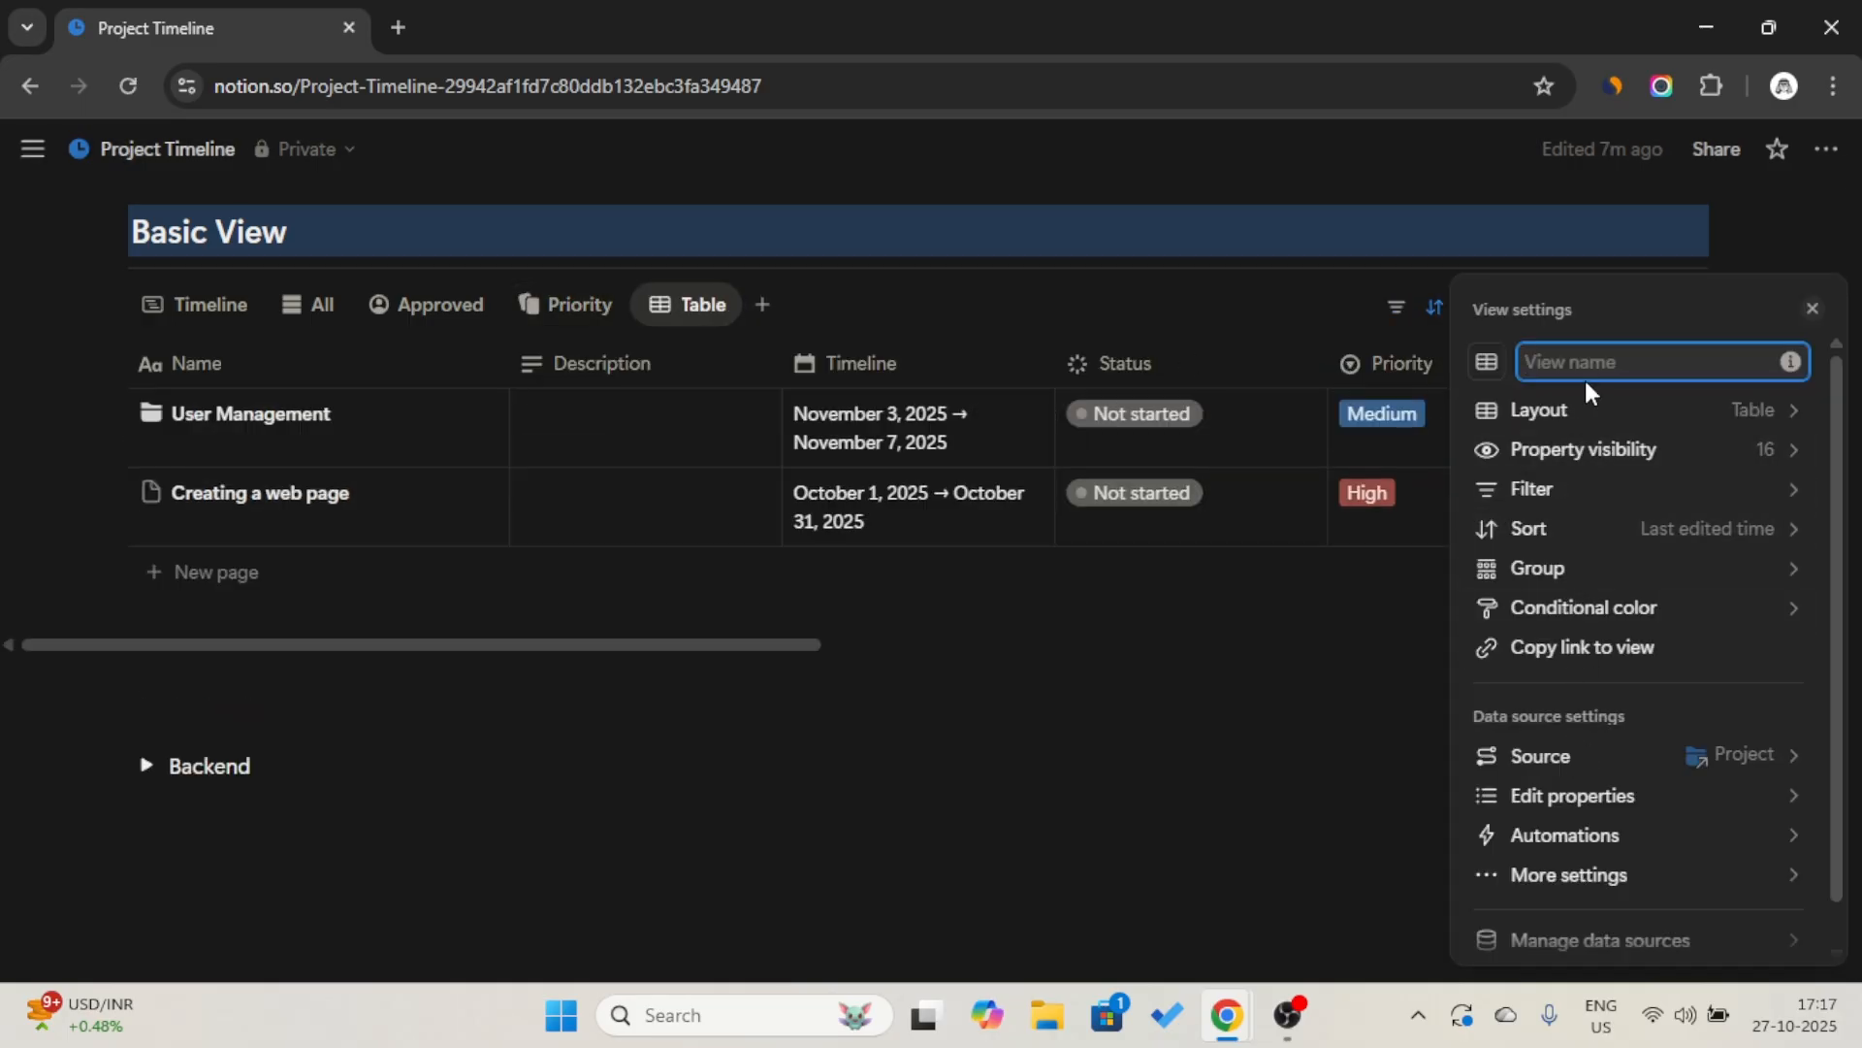
Name the new table view "Upcoming Deadlines" and give it the metronome icon, found by searching "time".
type("Upcoming Deadlines")
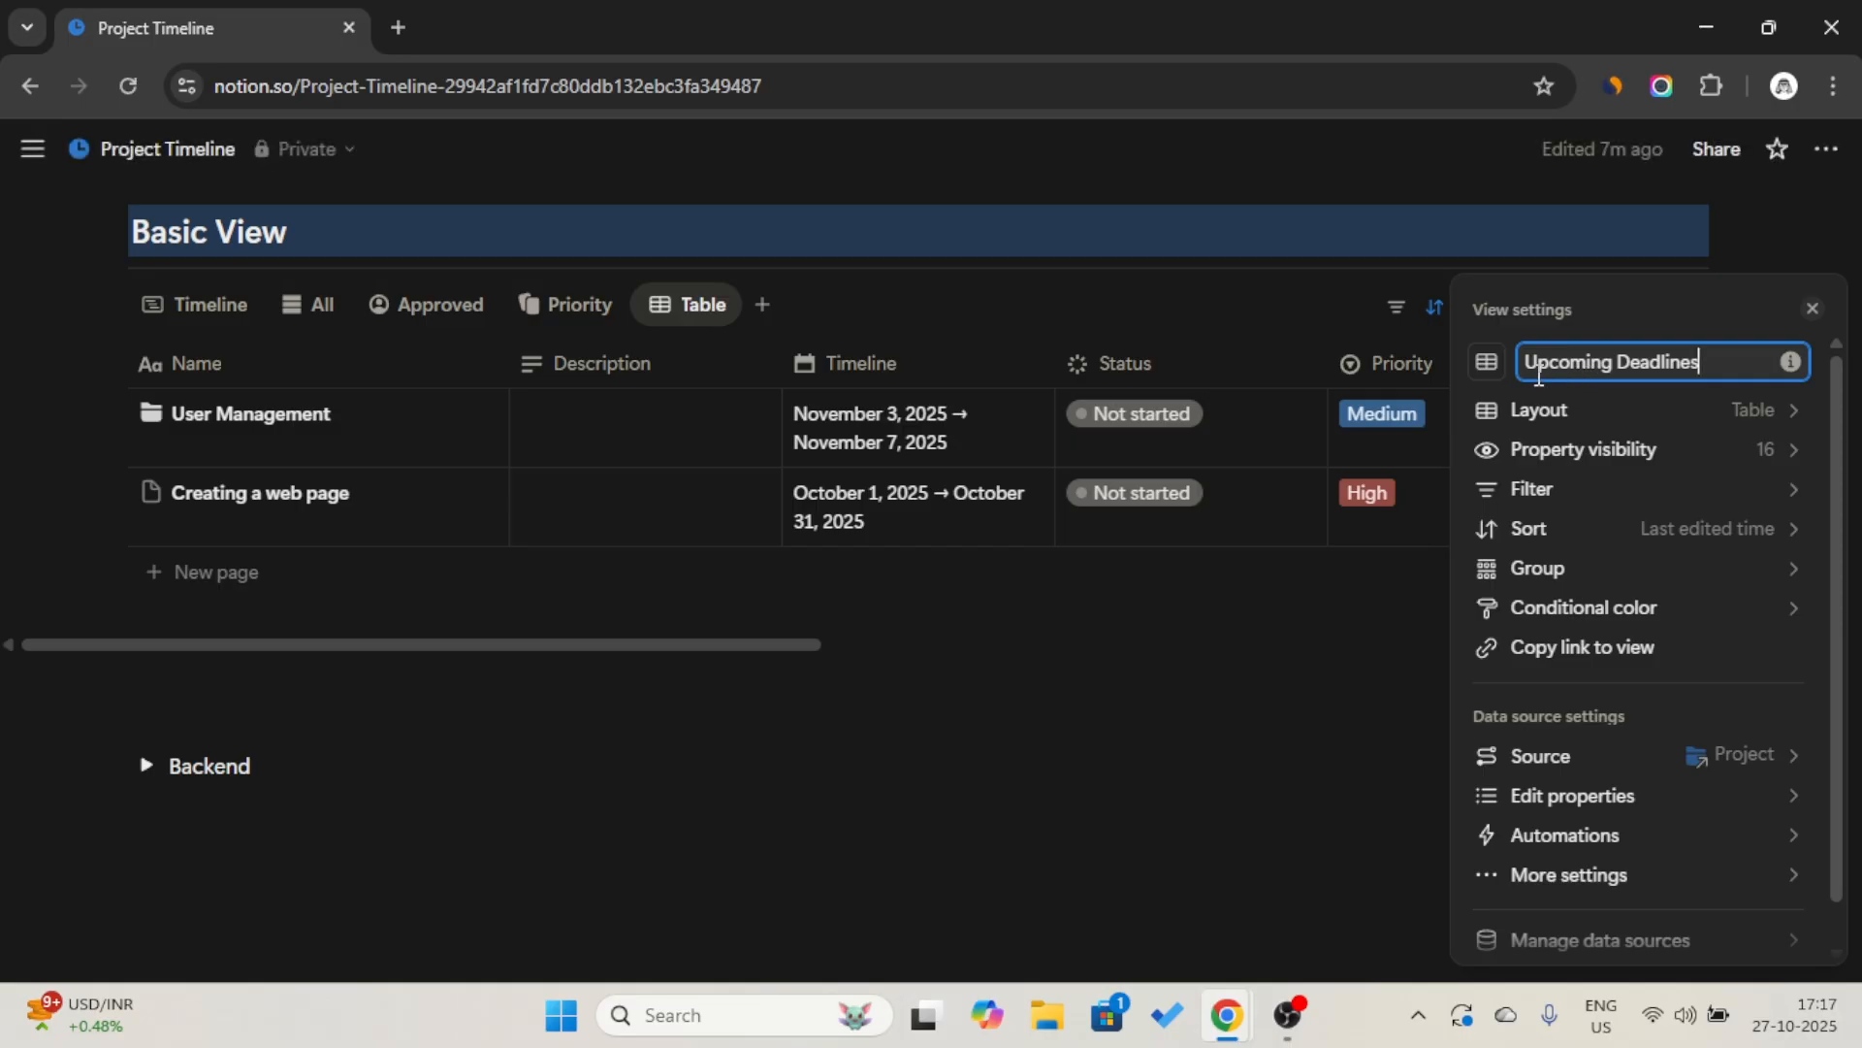
left_click(1489, 363)
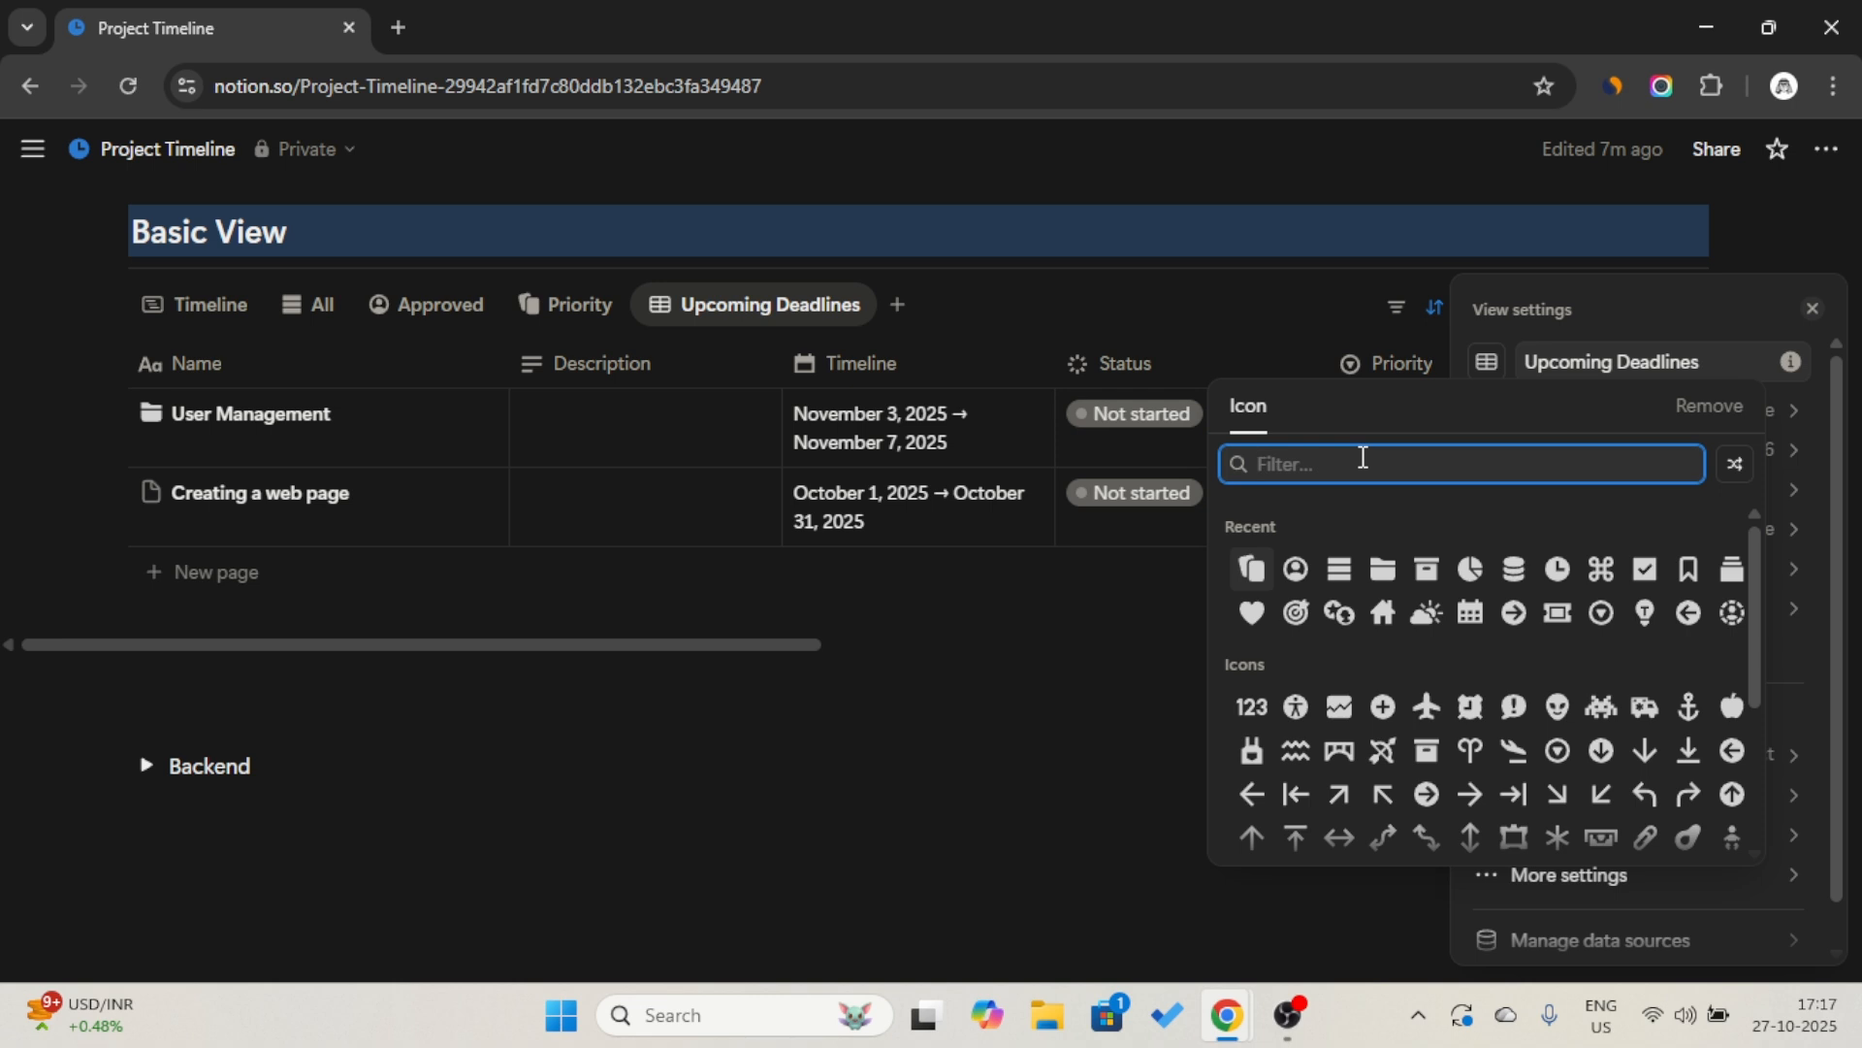
type("time")
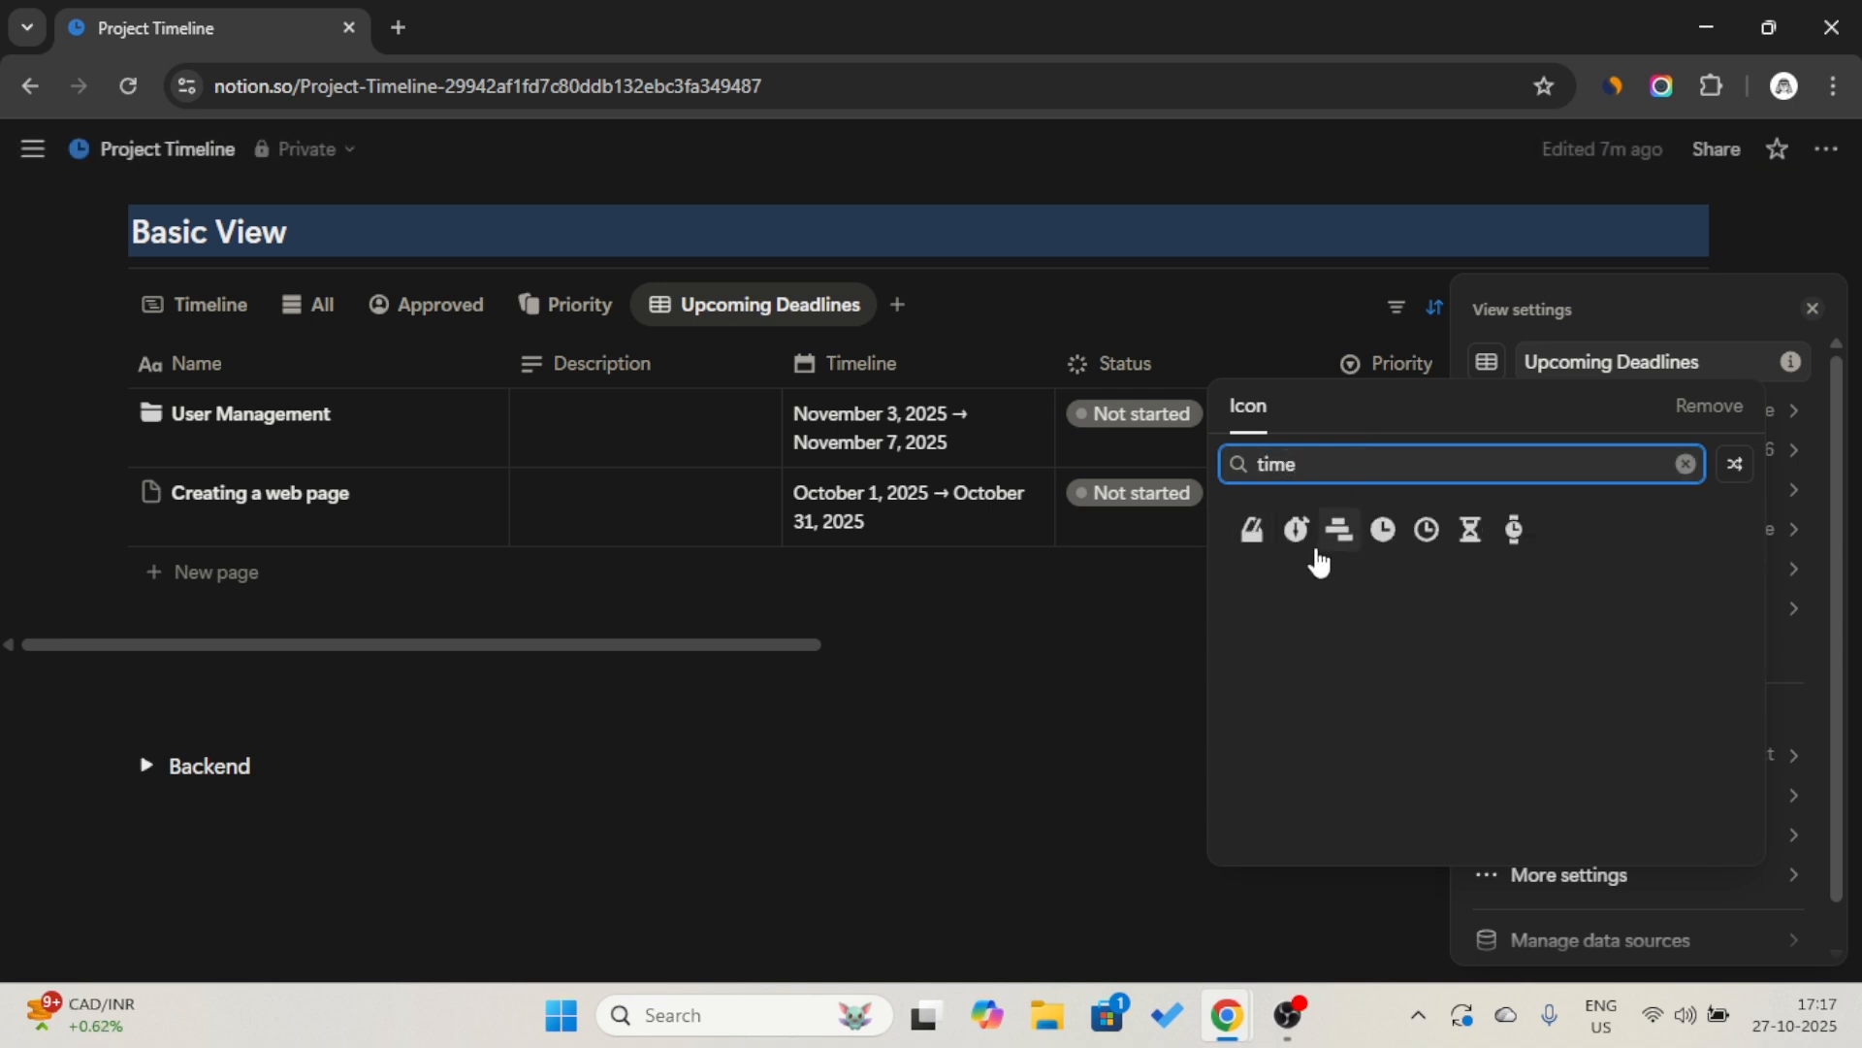
left_click(1253, 530)
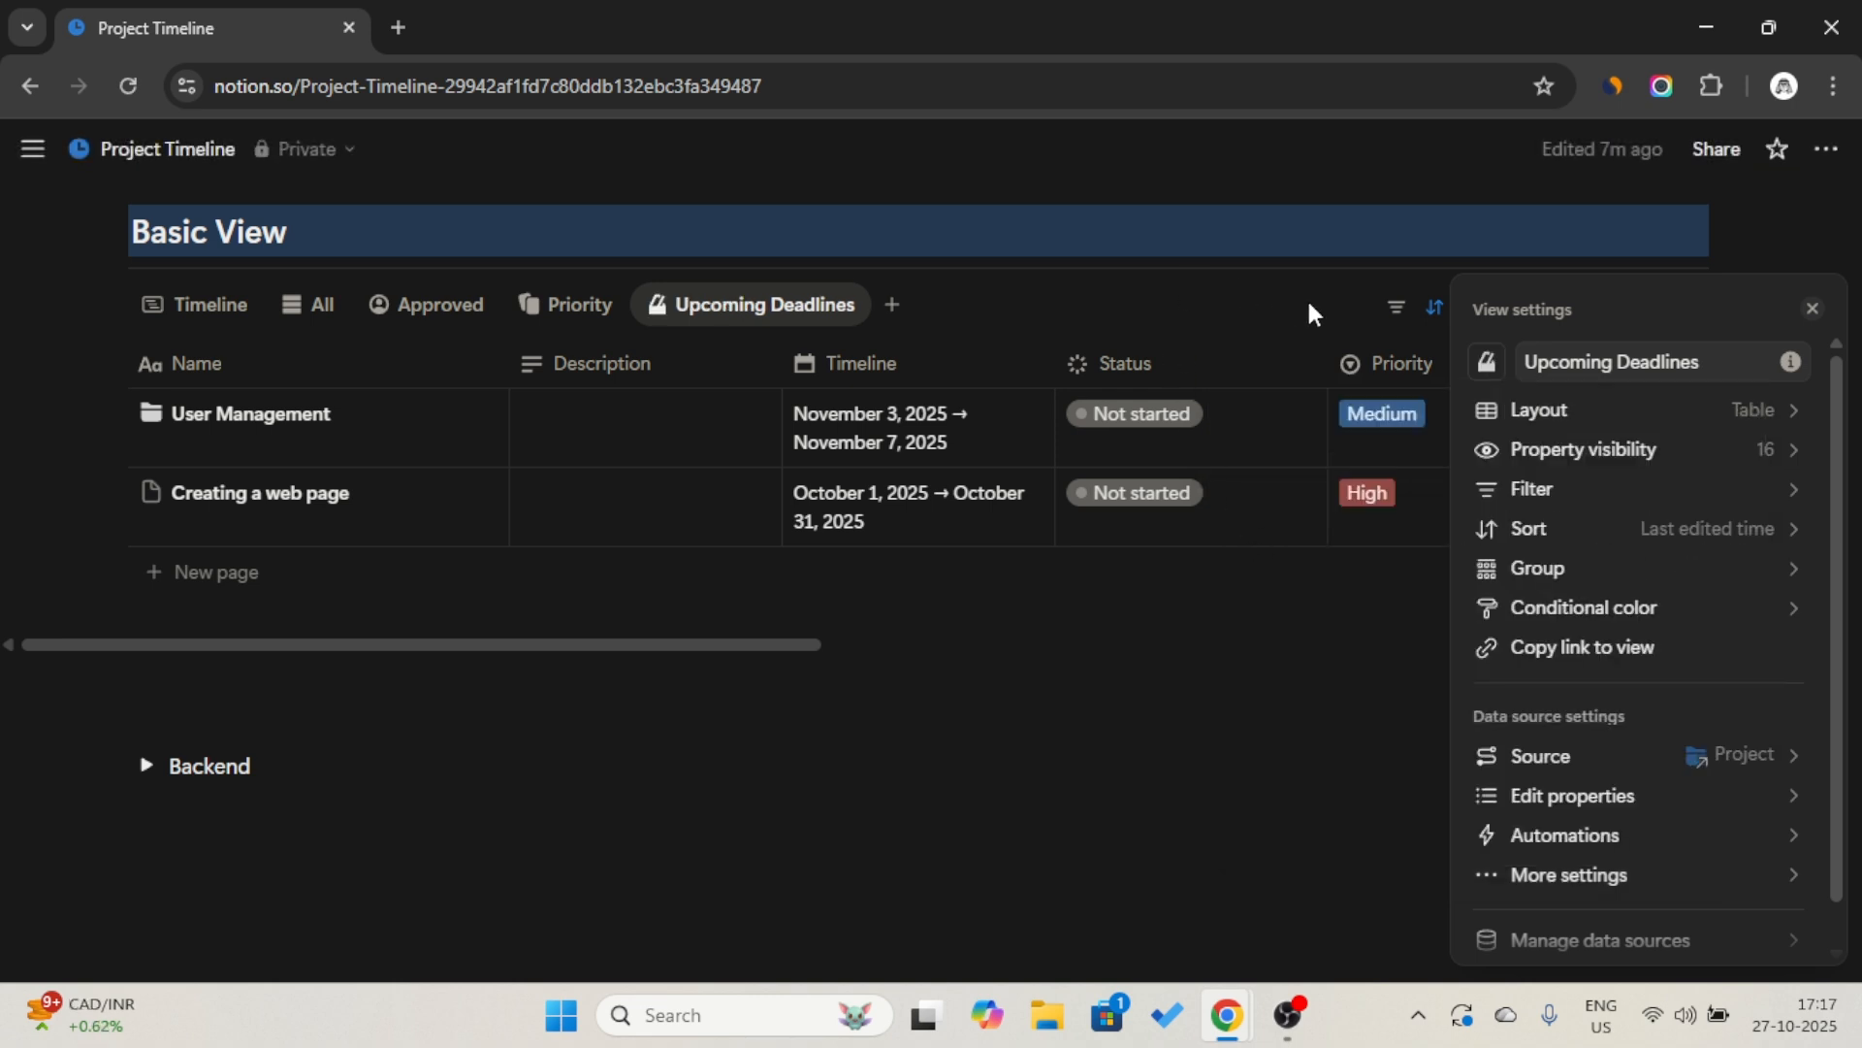
left_click(1276, 320)
Filter the Upcoming Deadlines view to projects whose Archive is Unchecked.
left_click(1393, 316)
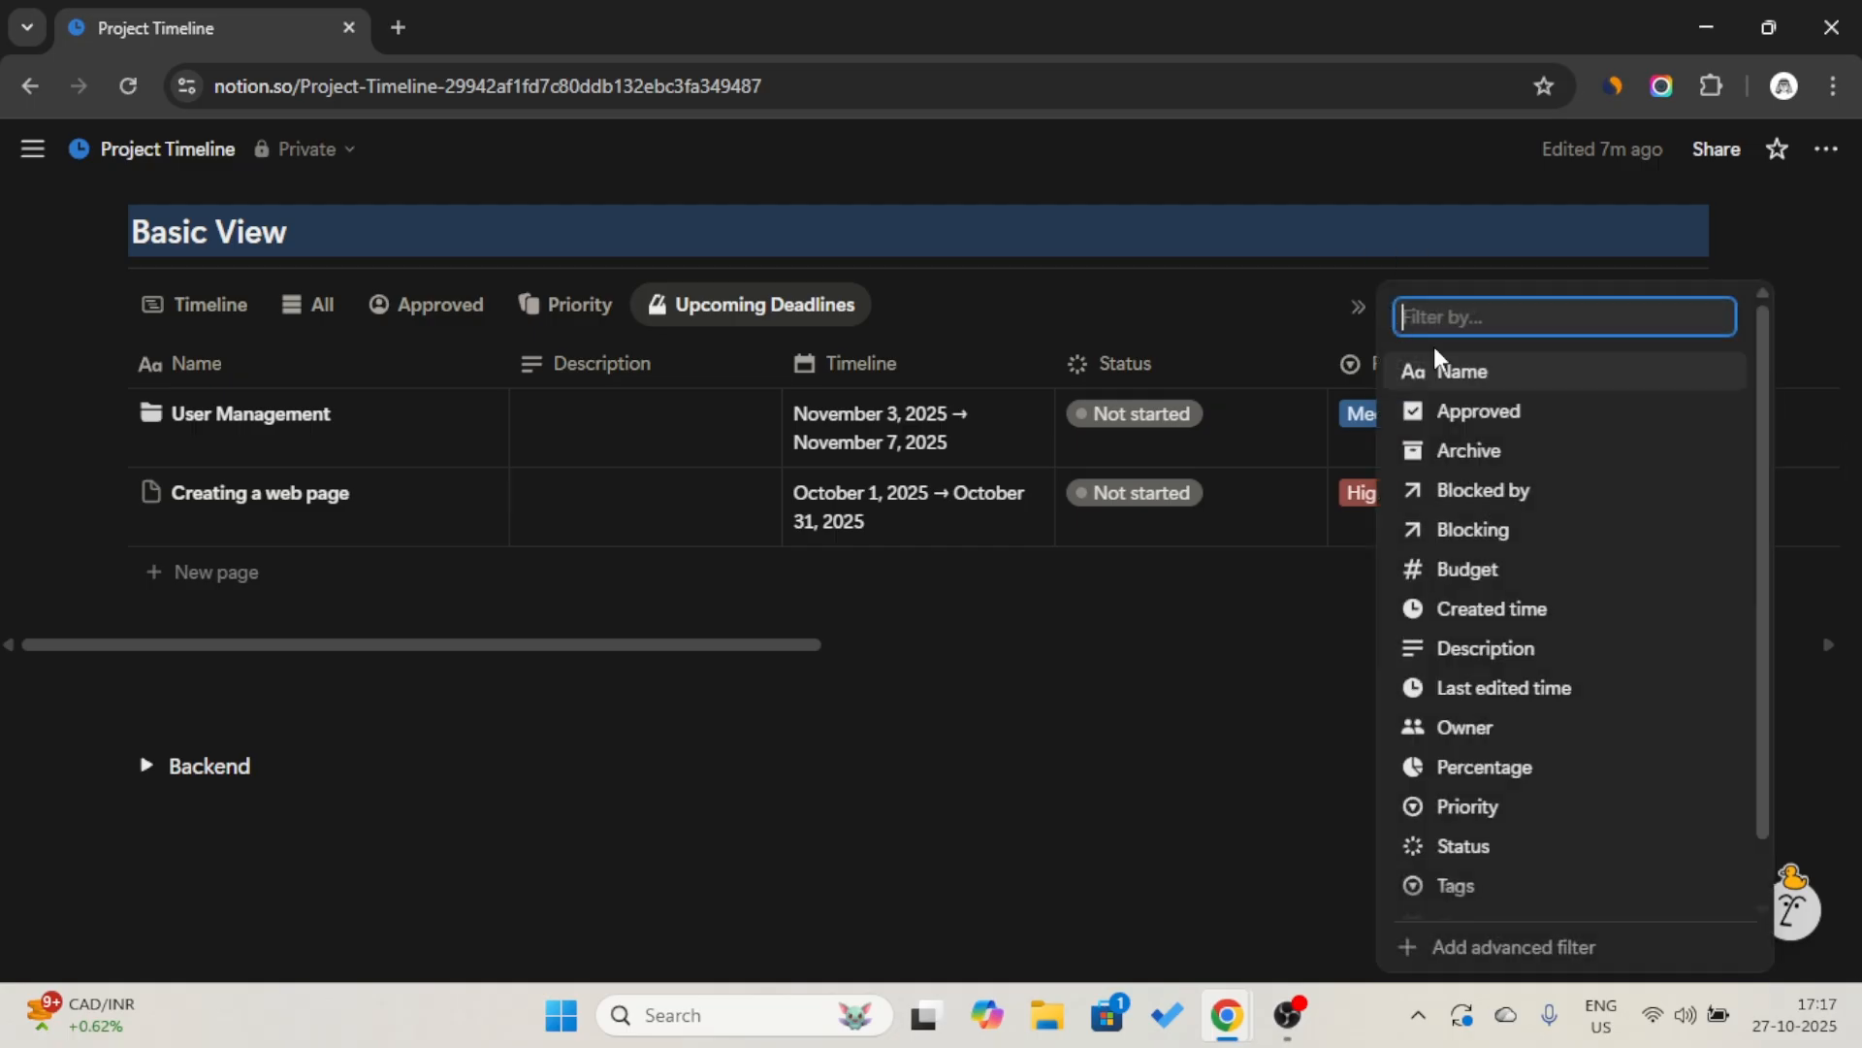
left_click(1455, 450)
left_click(431, 459)
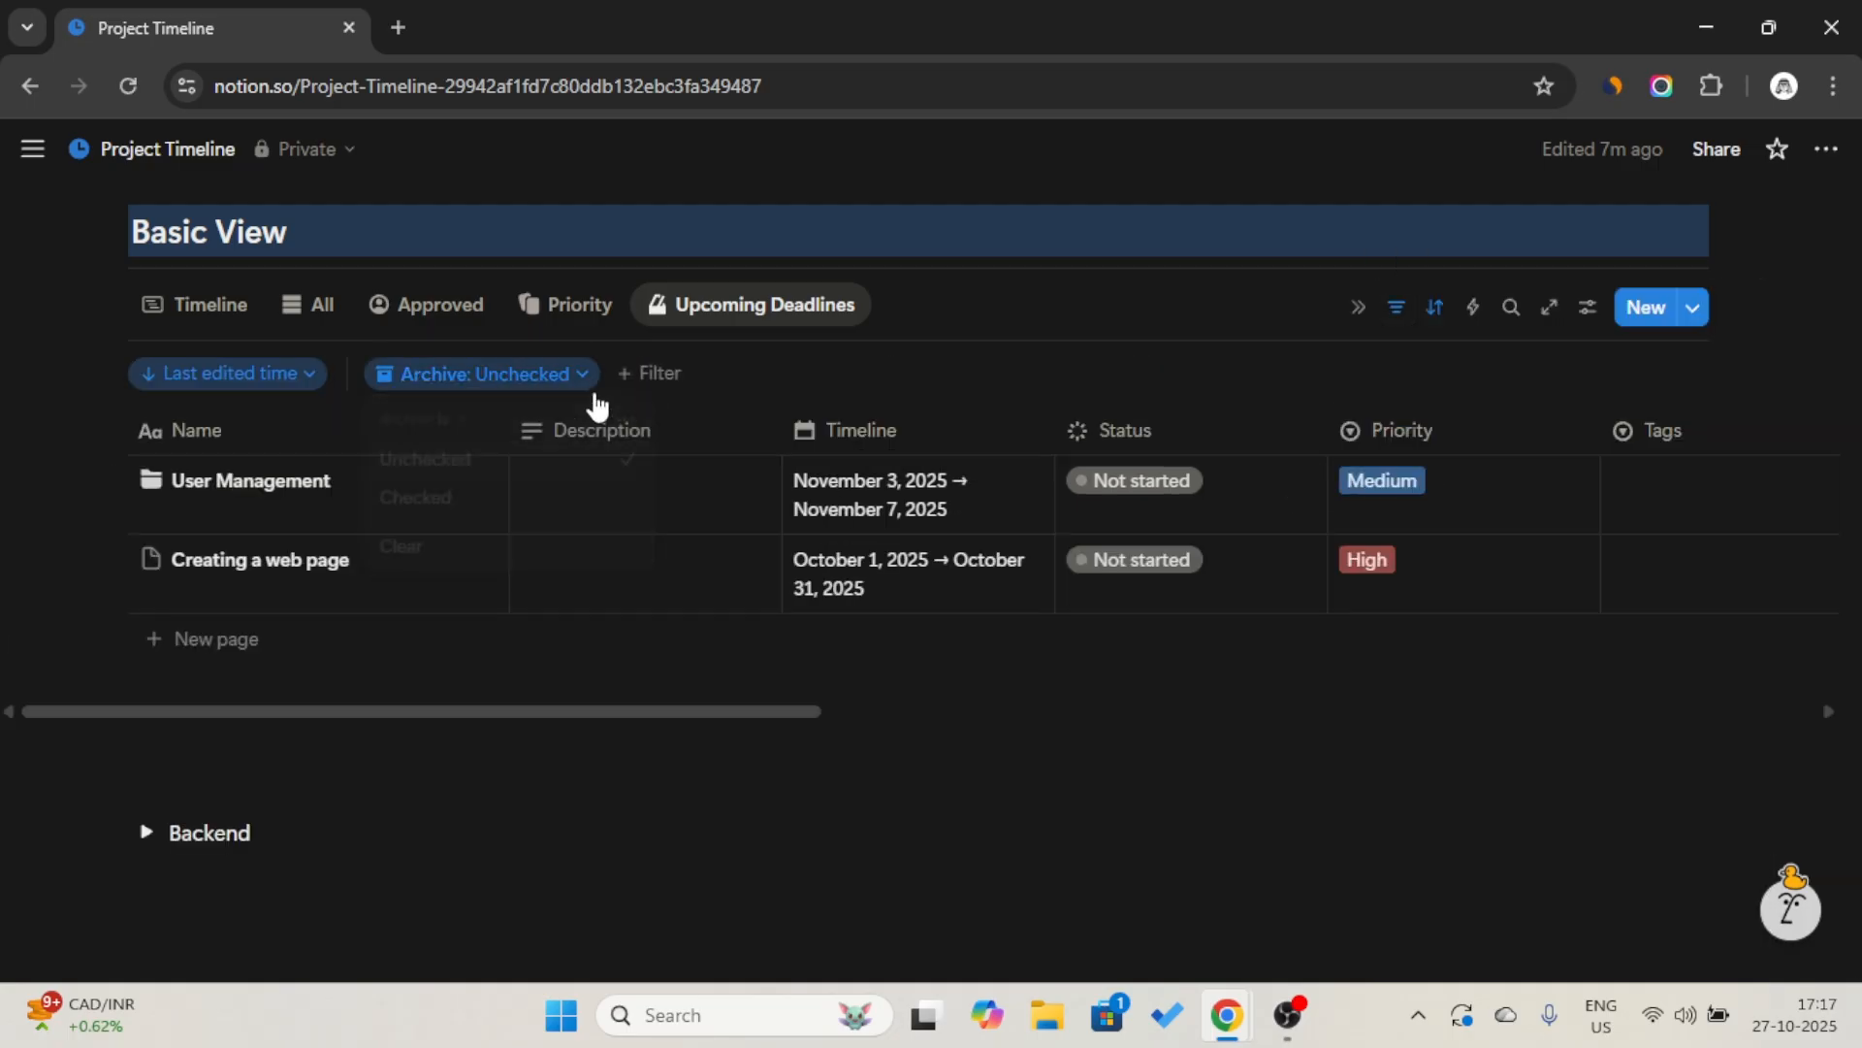
Add a Timeline filter to the Upcoming Deadlines view, relative to today and covering the next 7 days.
left_click(640, 374)
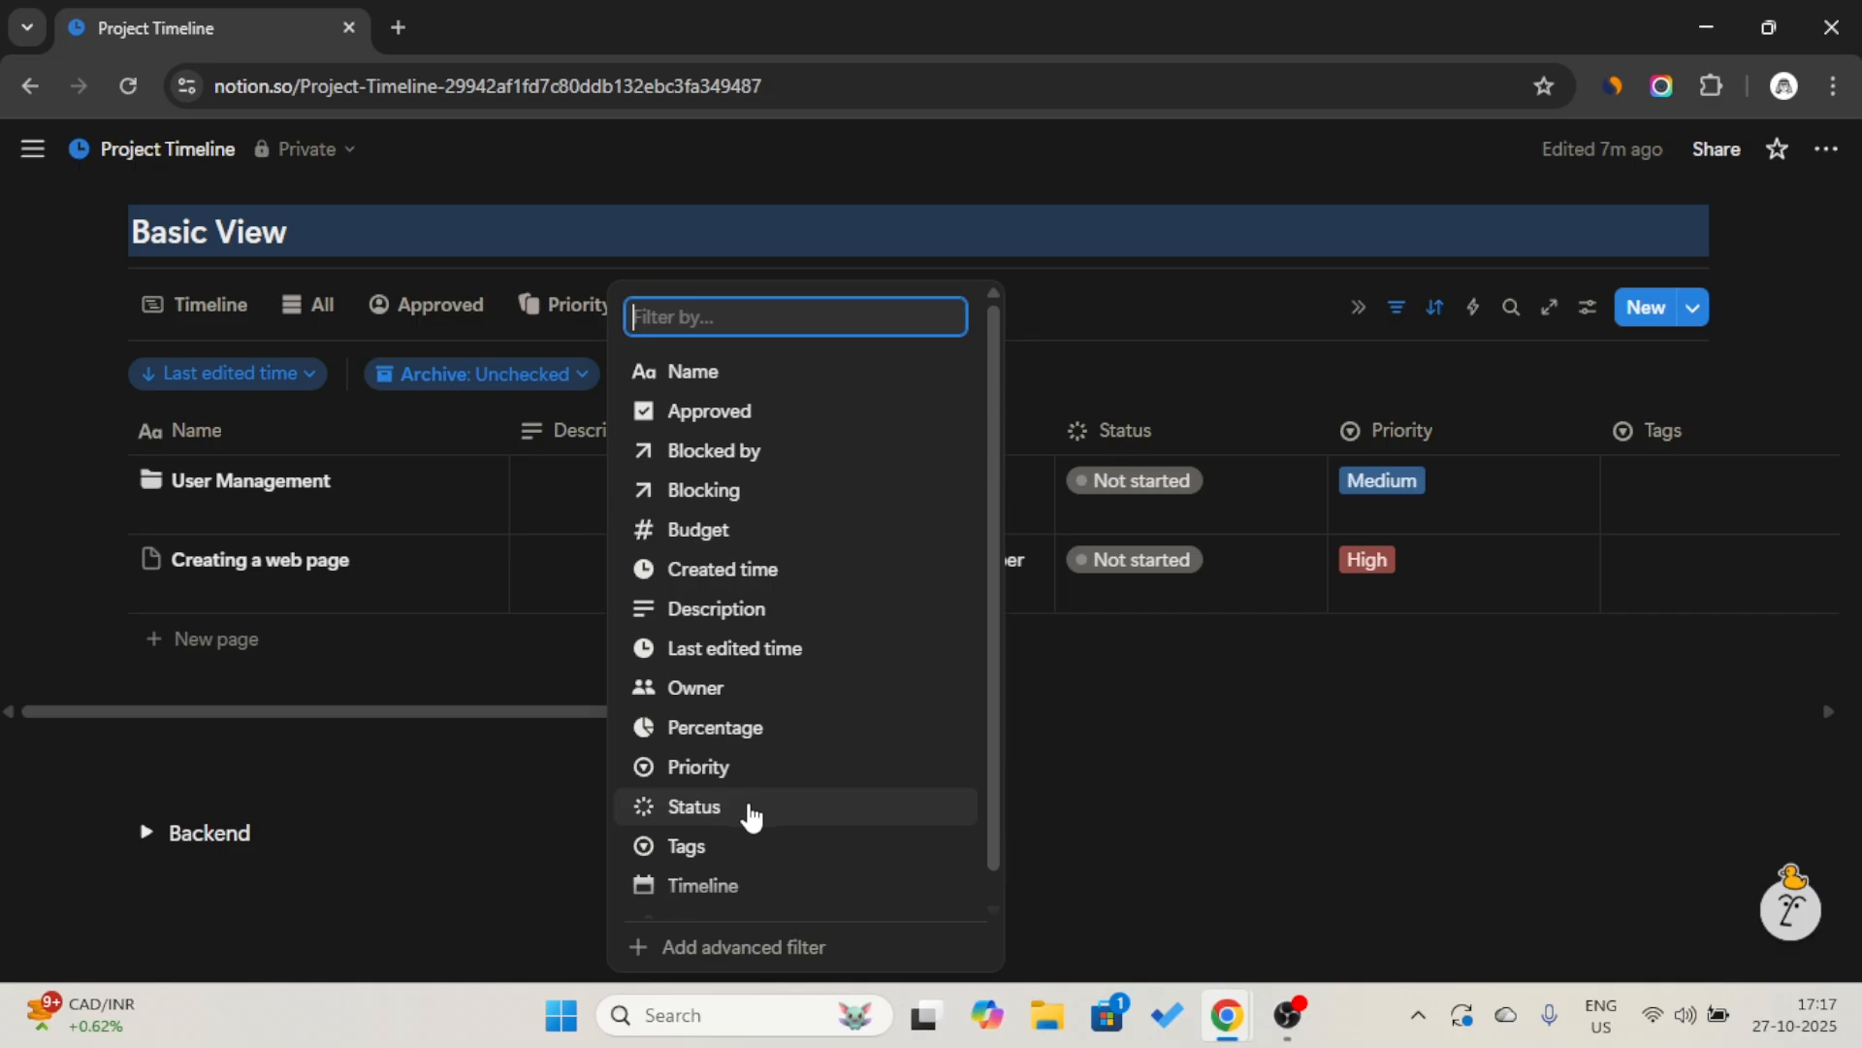
left_click(746, 891)
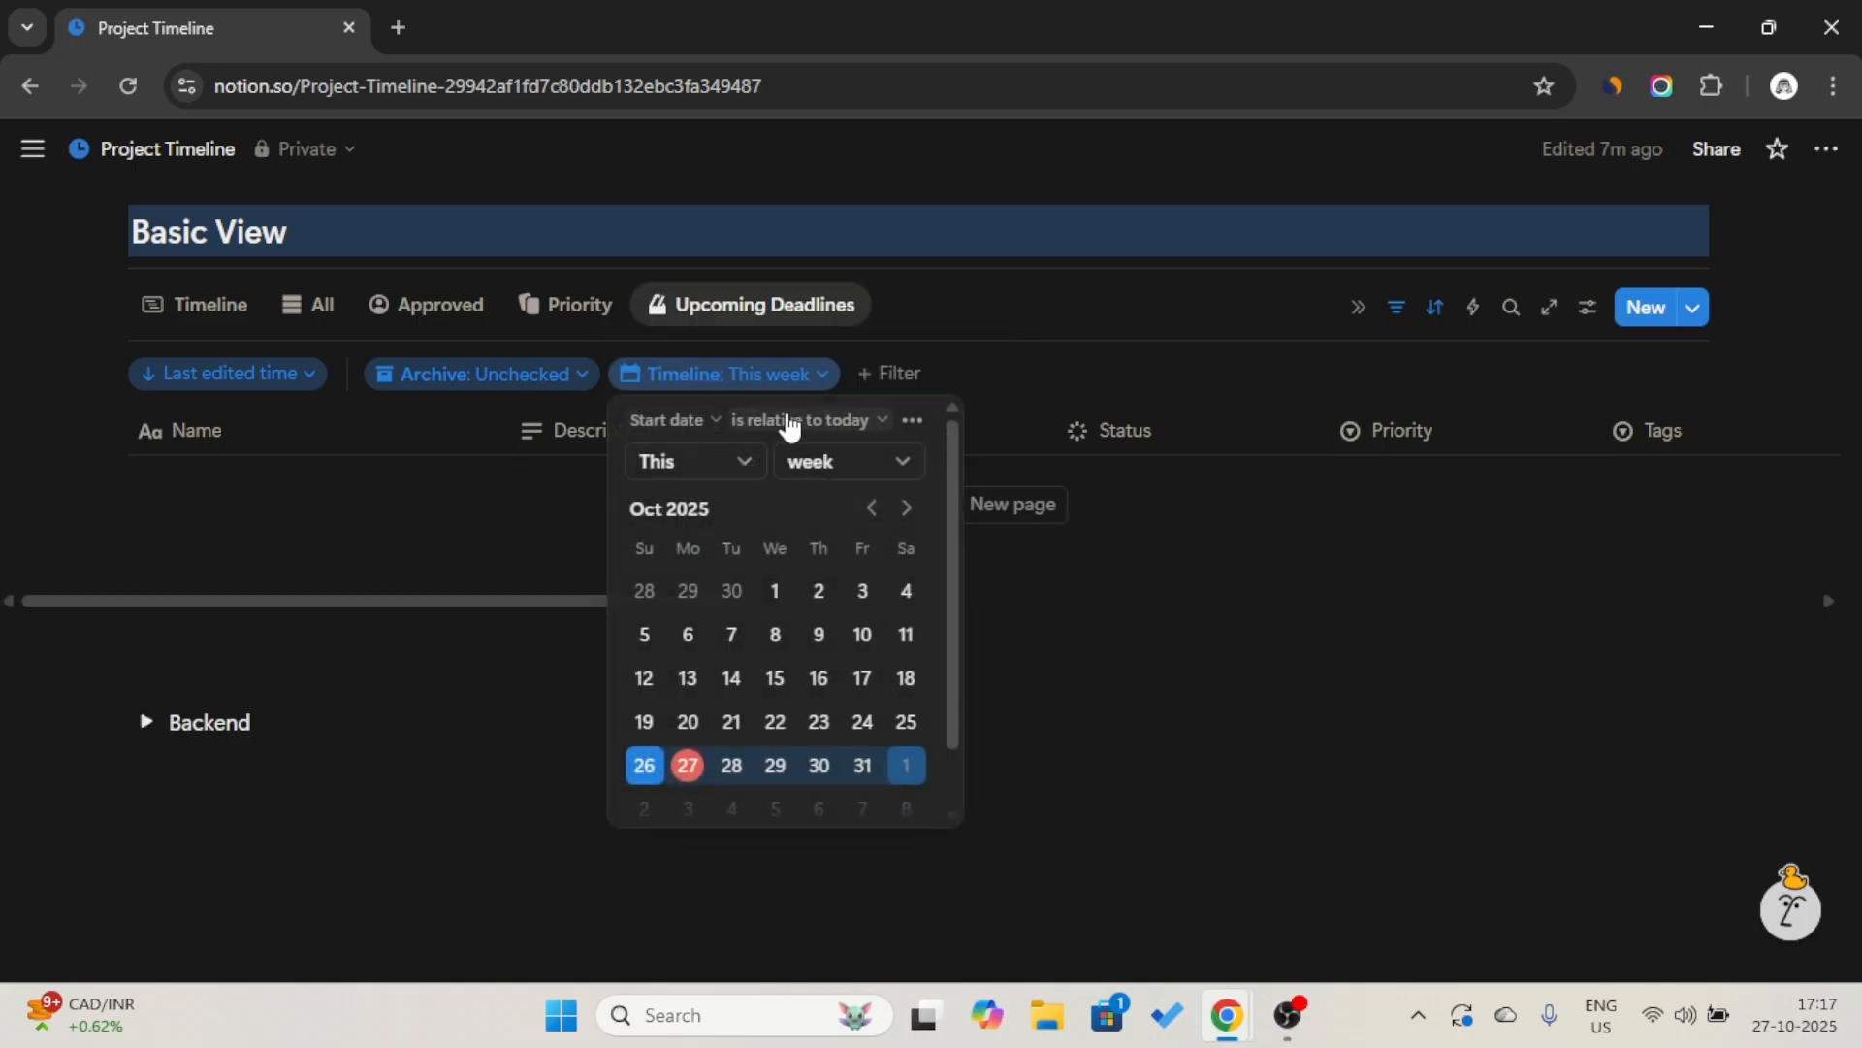
left_click(718, 462)
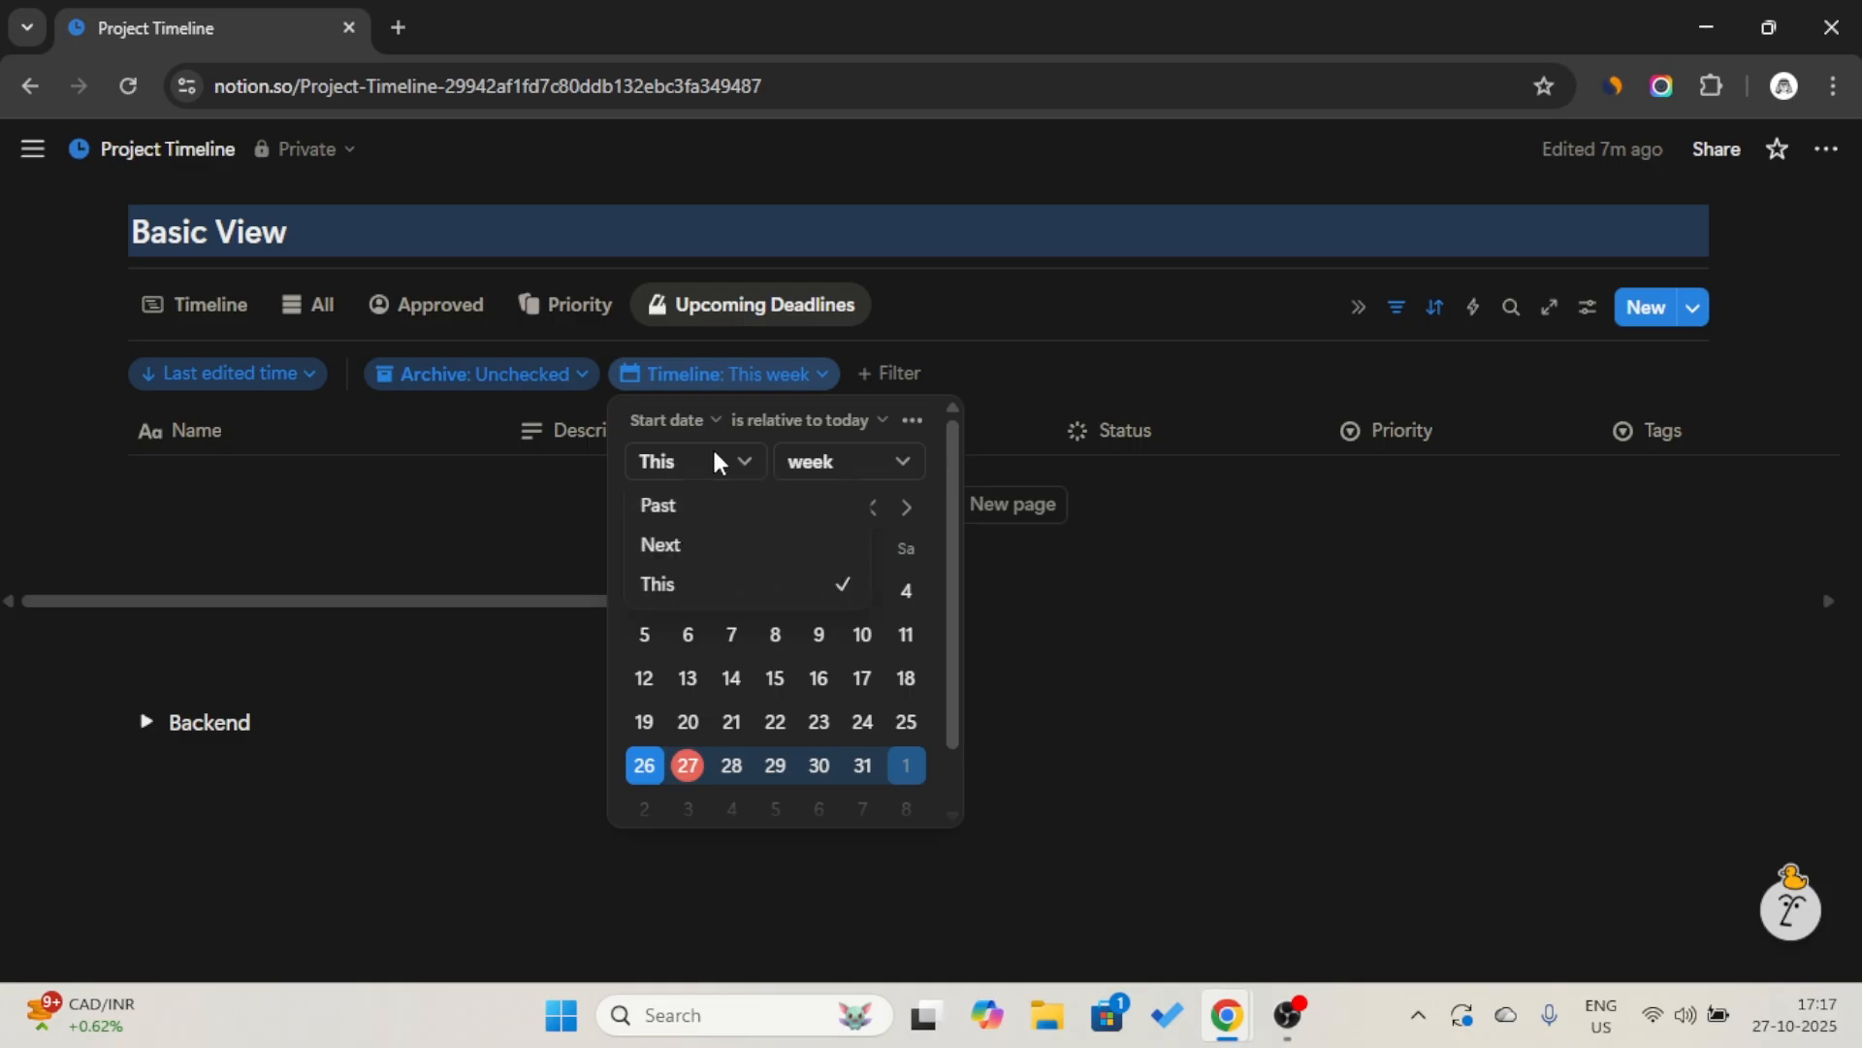
left_click(715, 544)
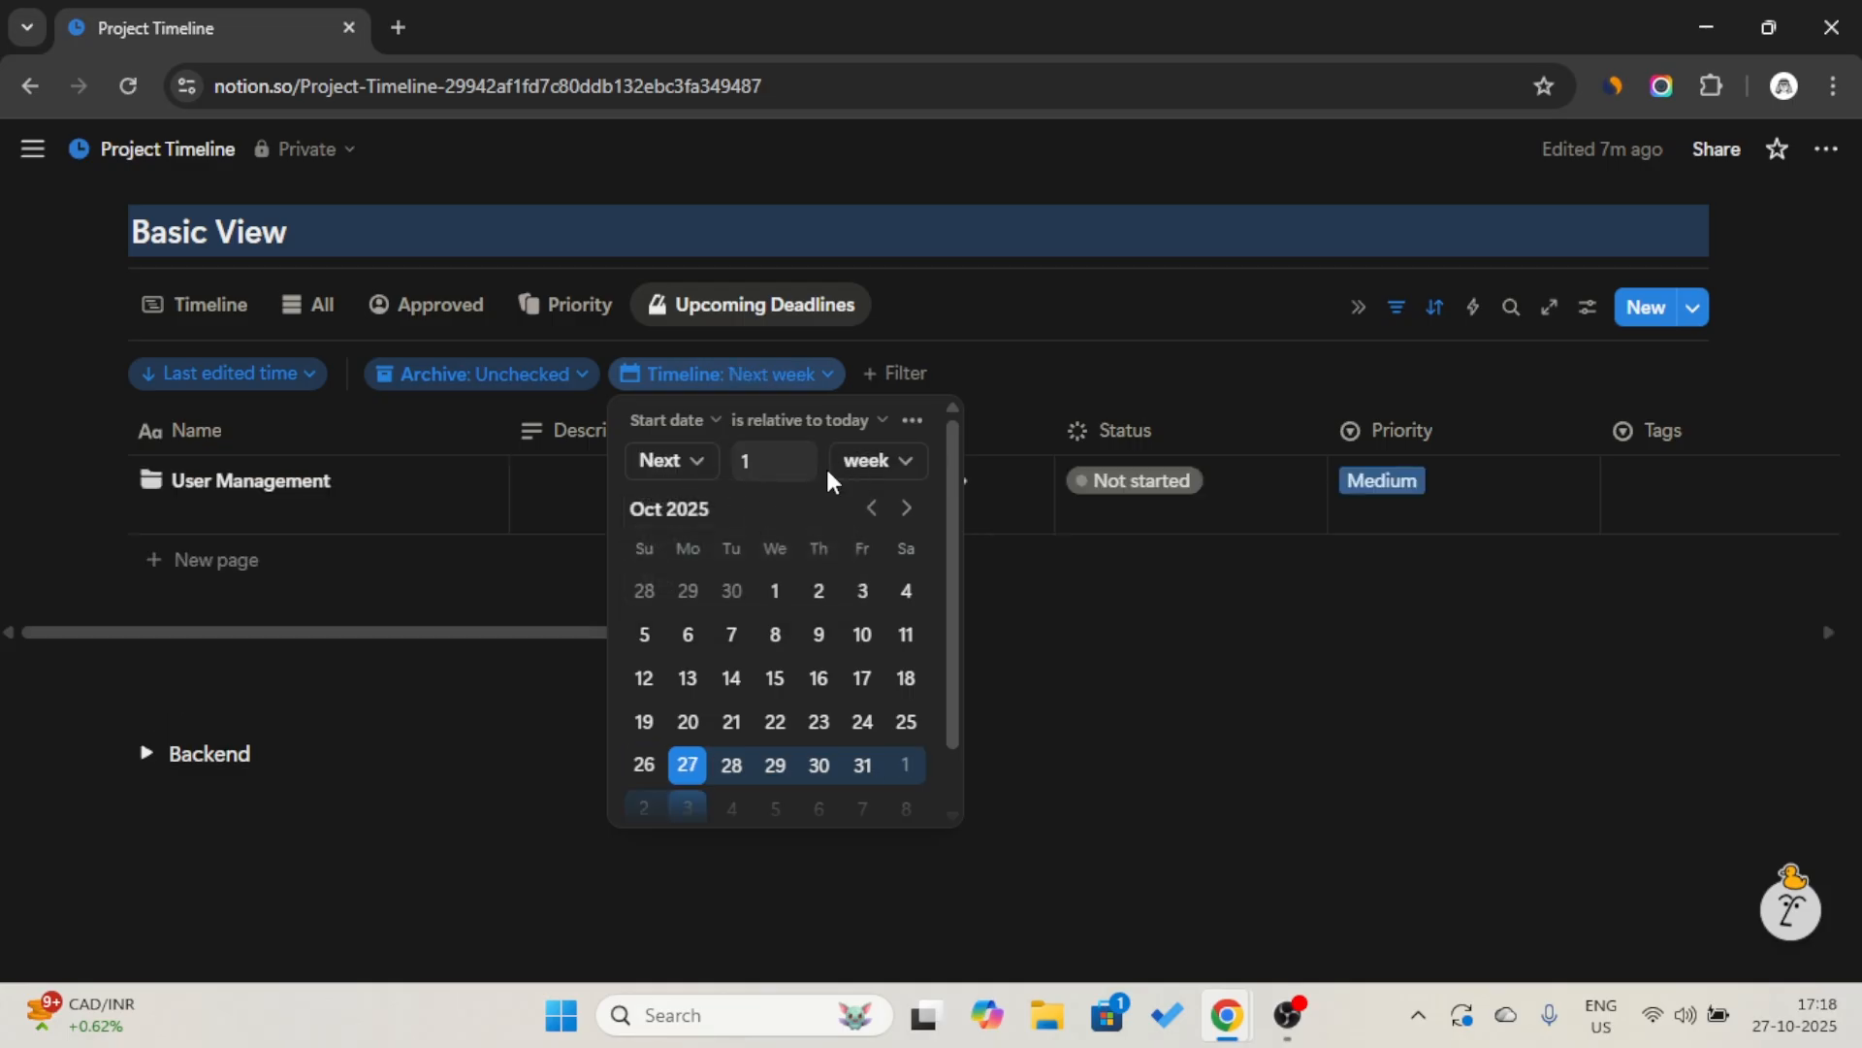
left_click(749, 465)
key("BackSpace")
type("7")
left_click(887, 462)
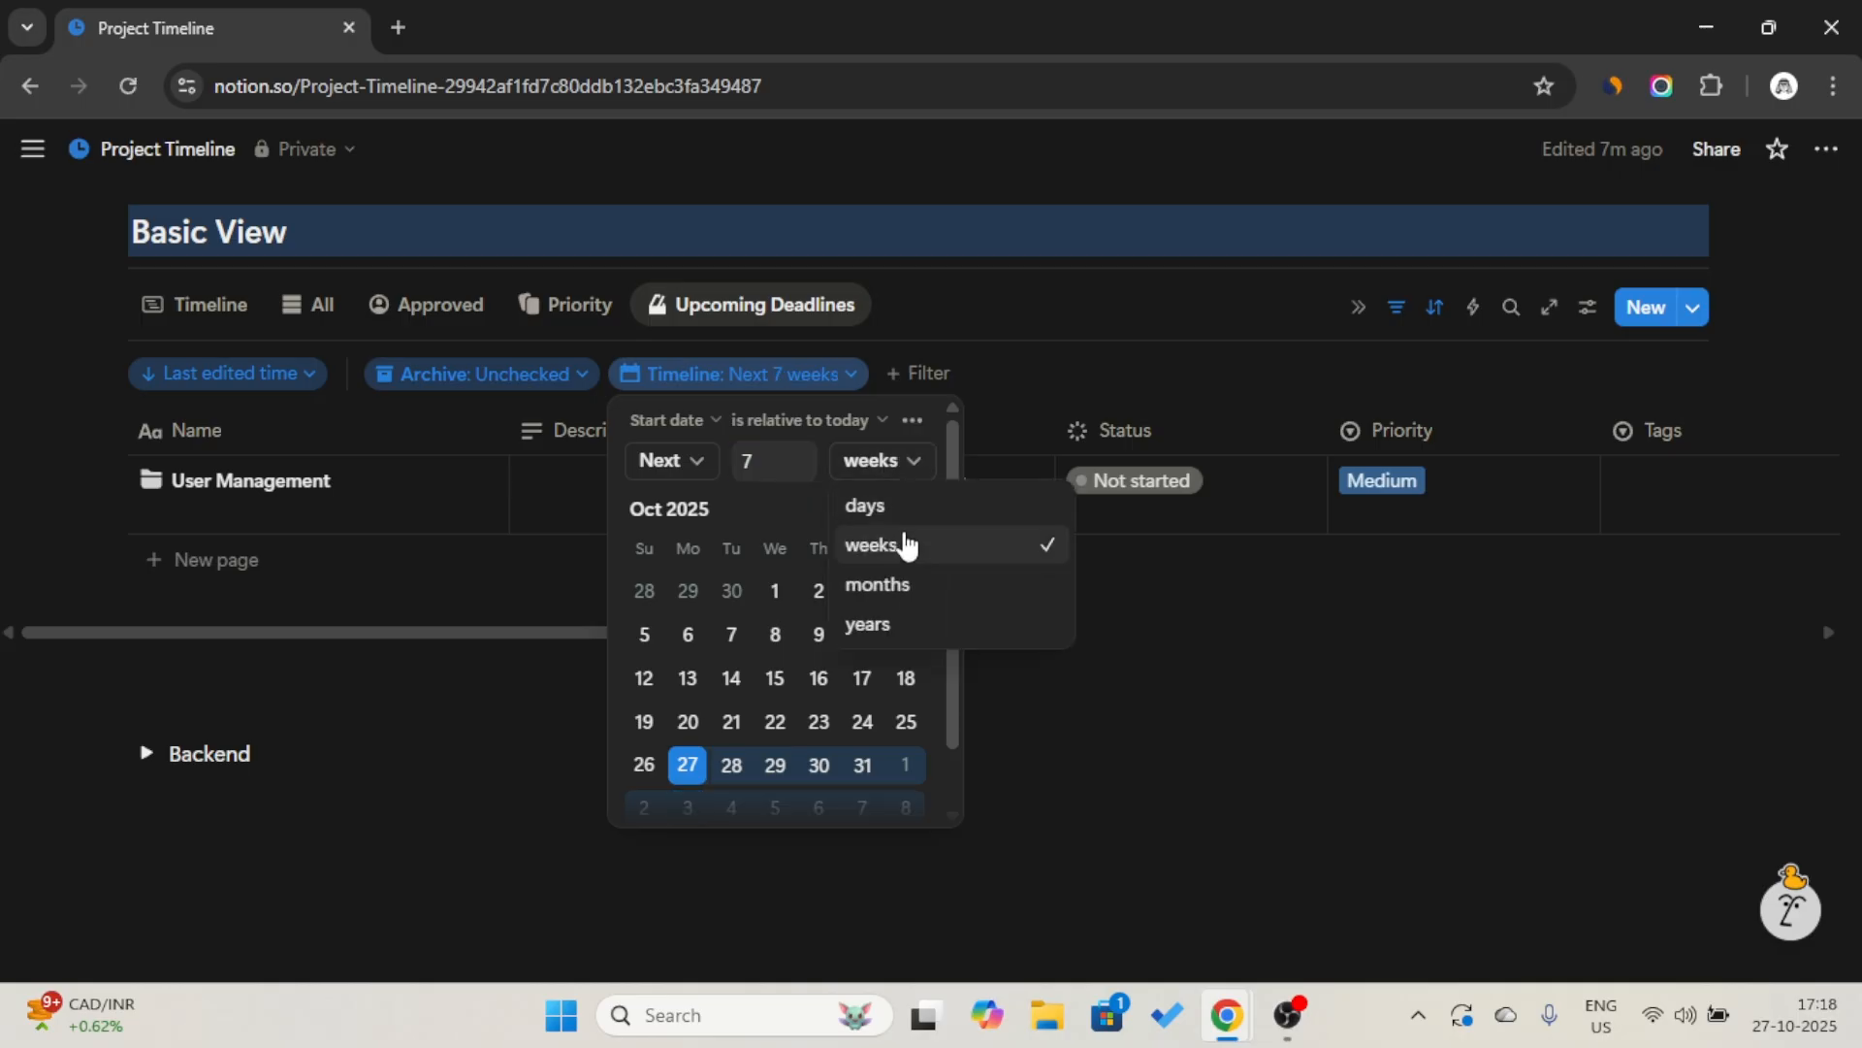
left_click(898, 508)
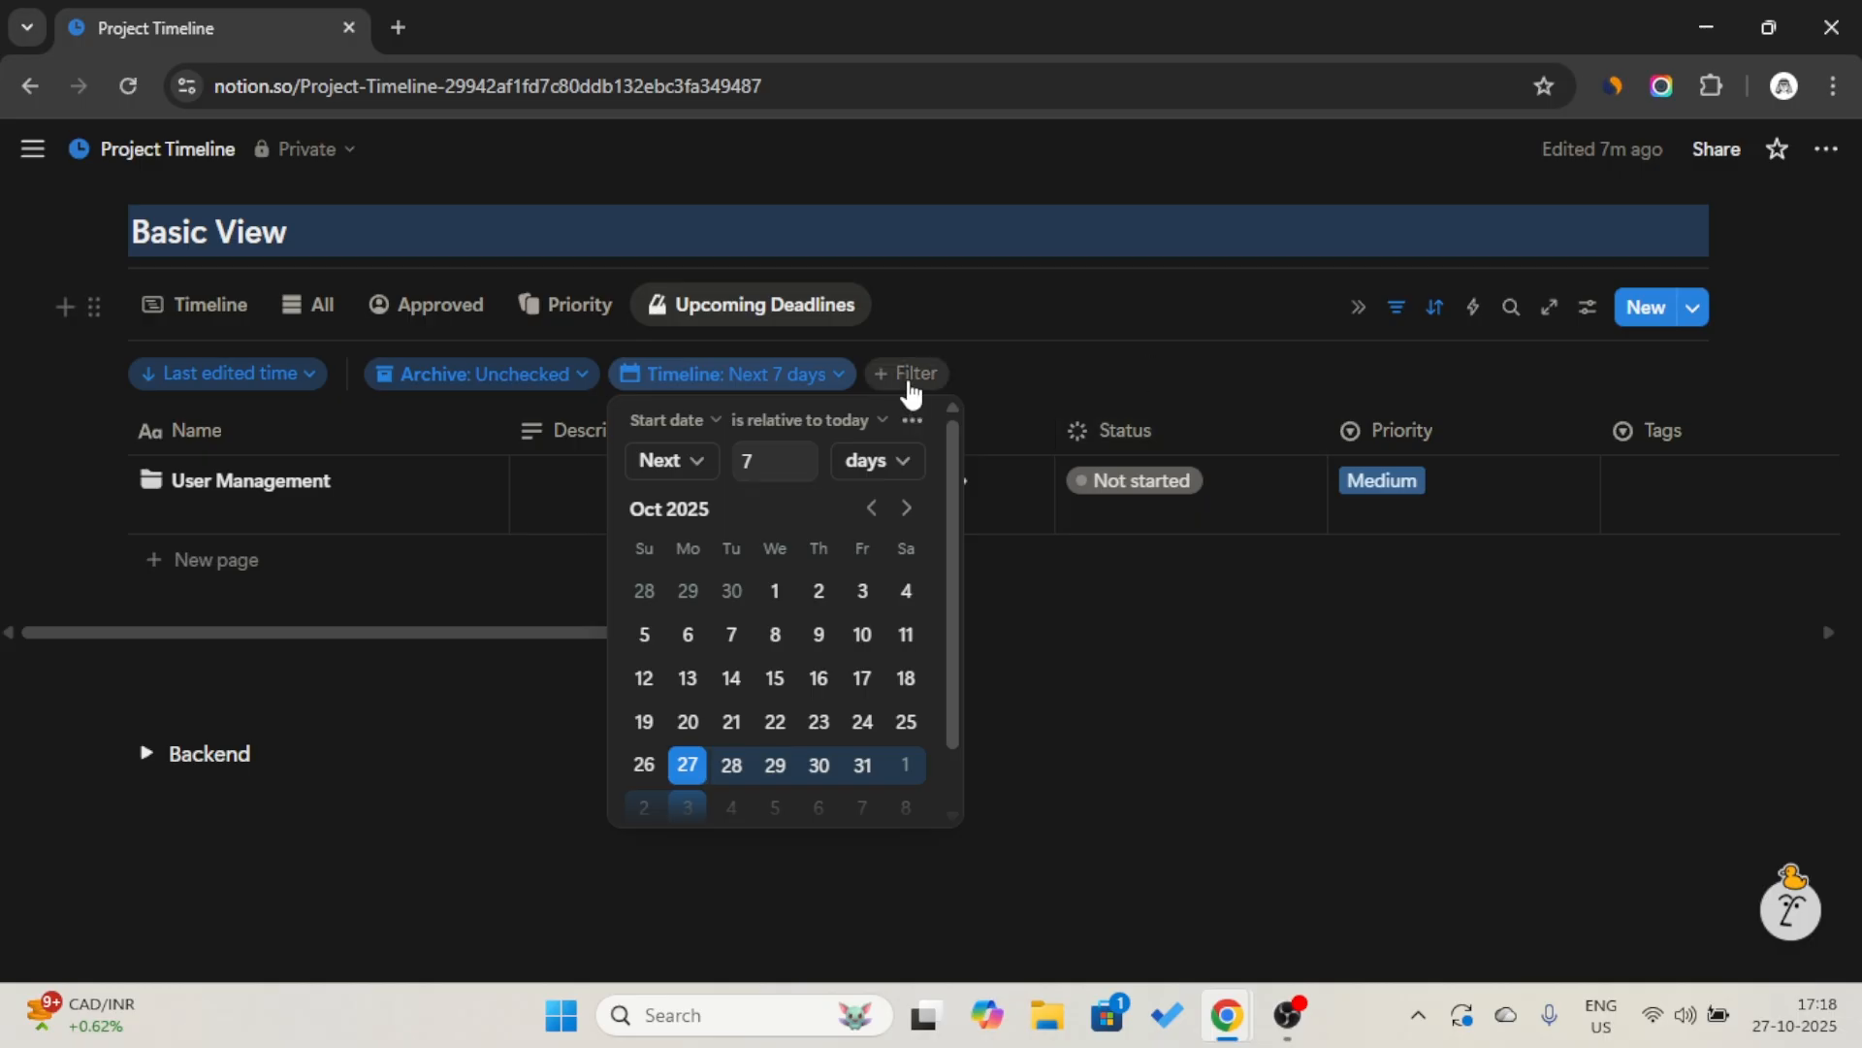
Base the Timeline filter on the End date and collapse the filter bar.
left_click(700, 433)
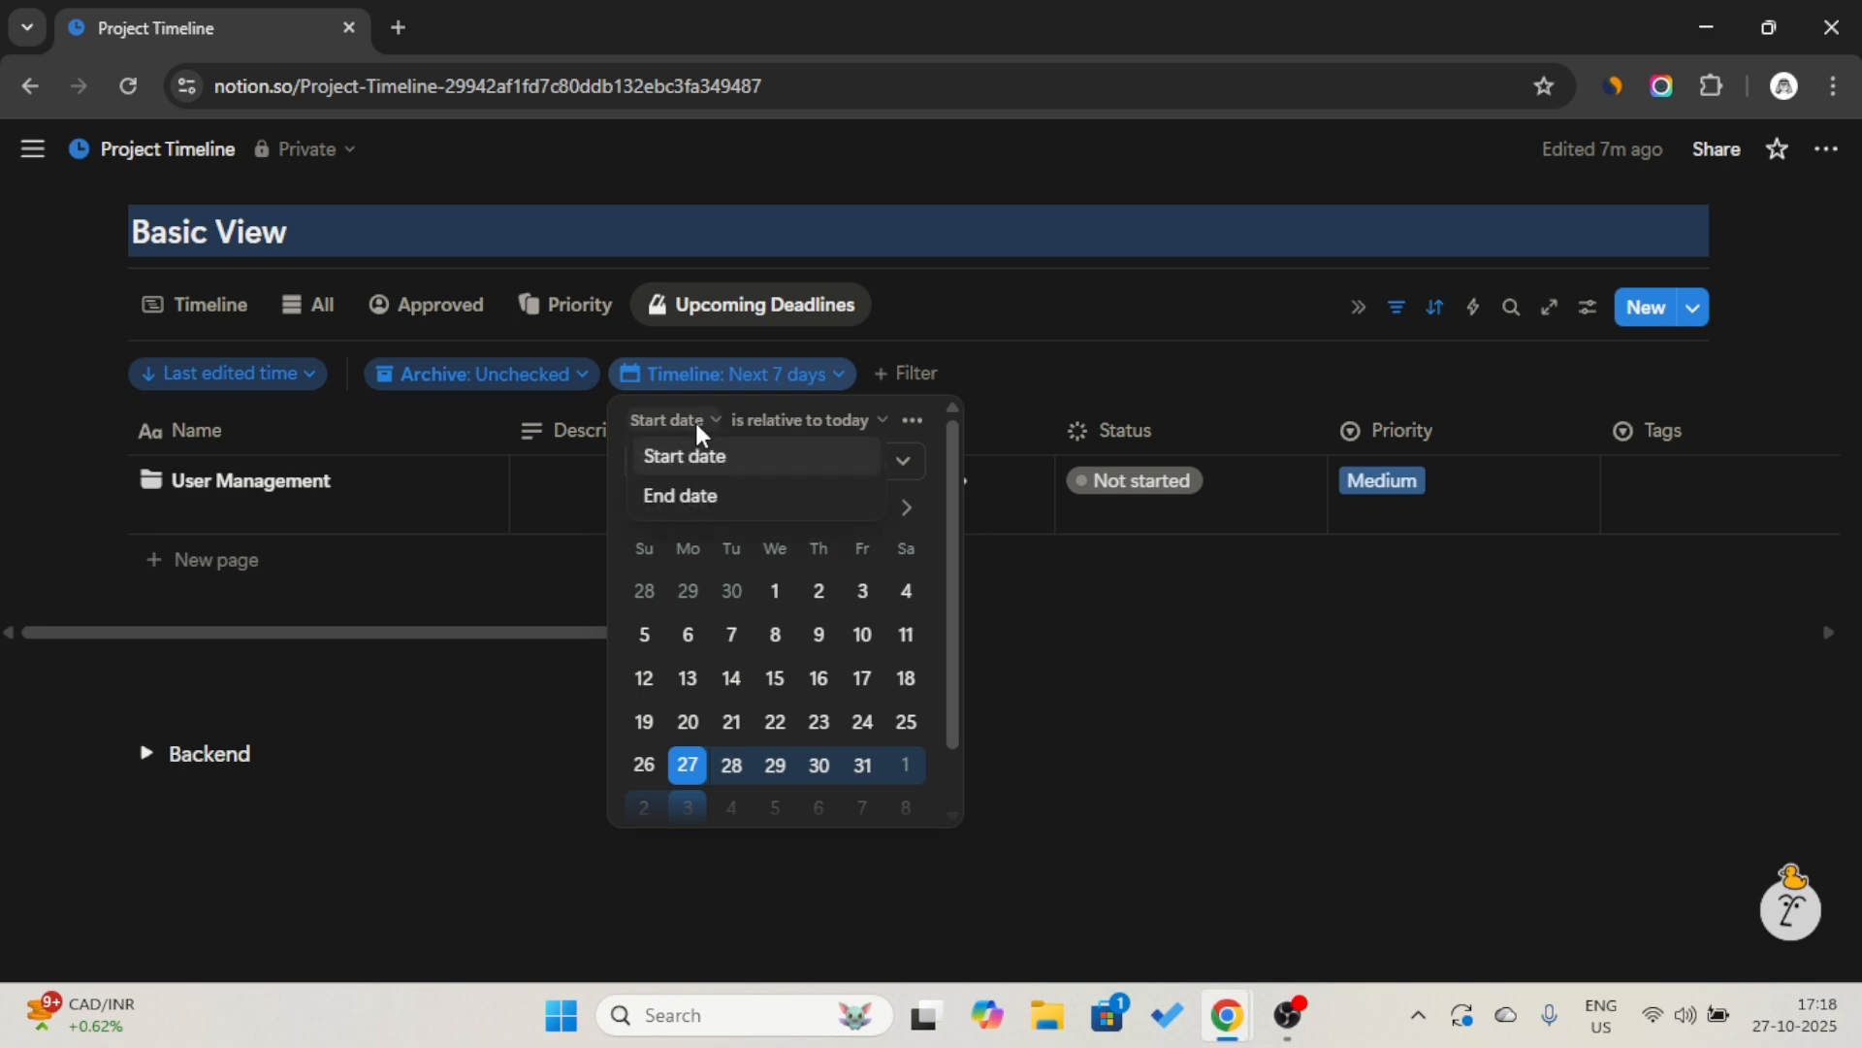
left_click(699, 497)
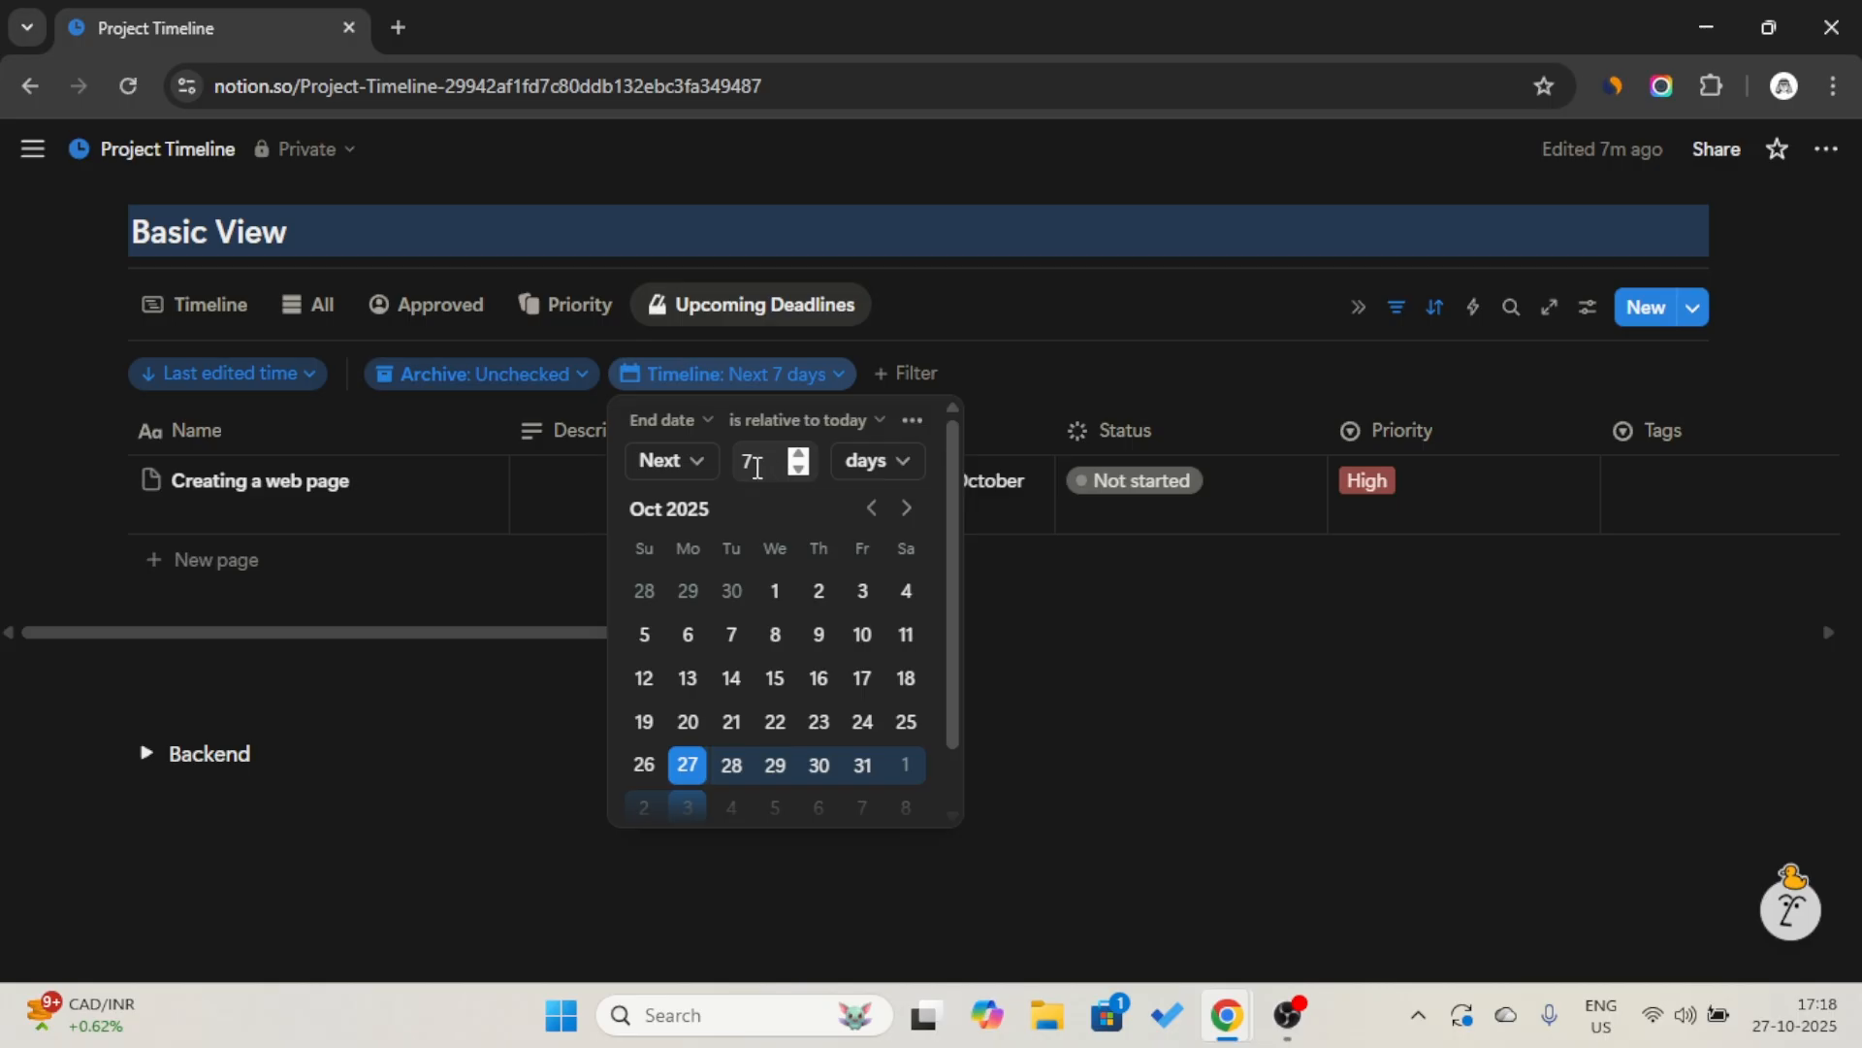
left_click(1397, 310)
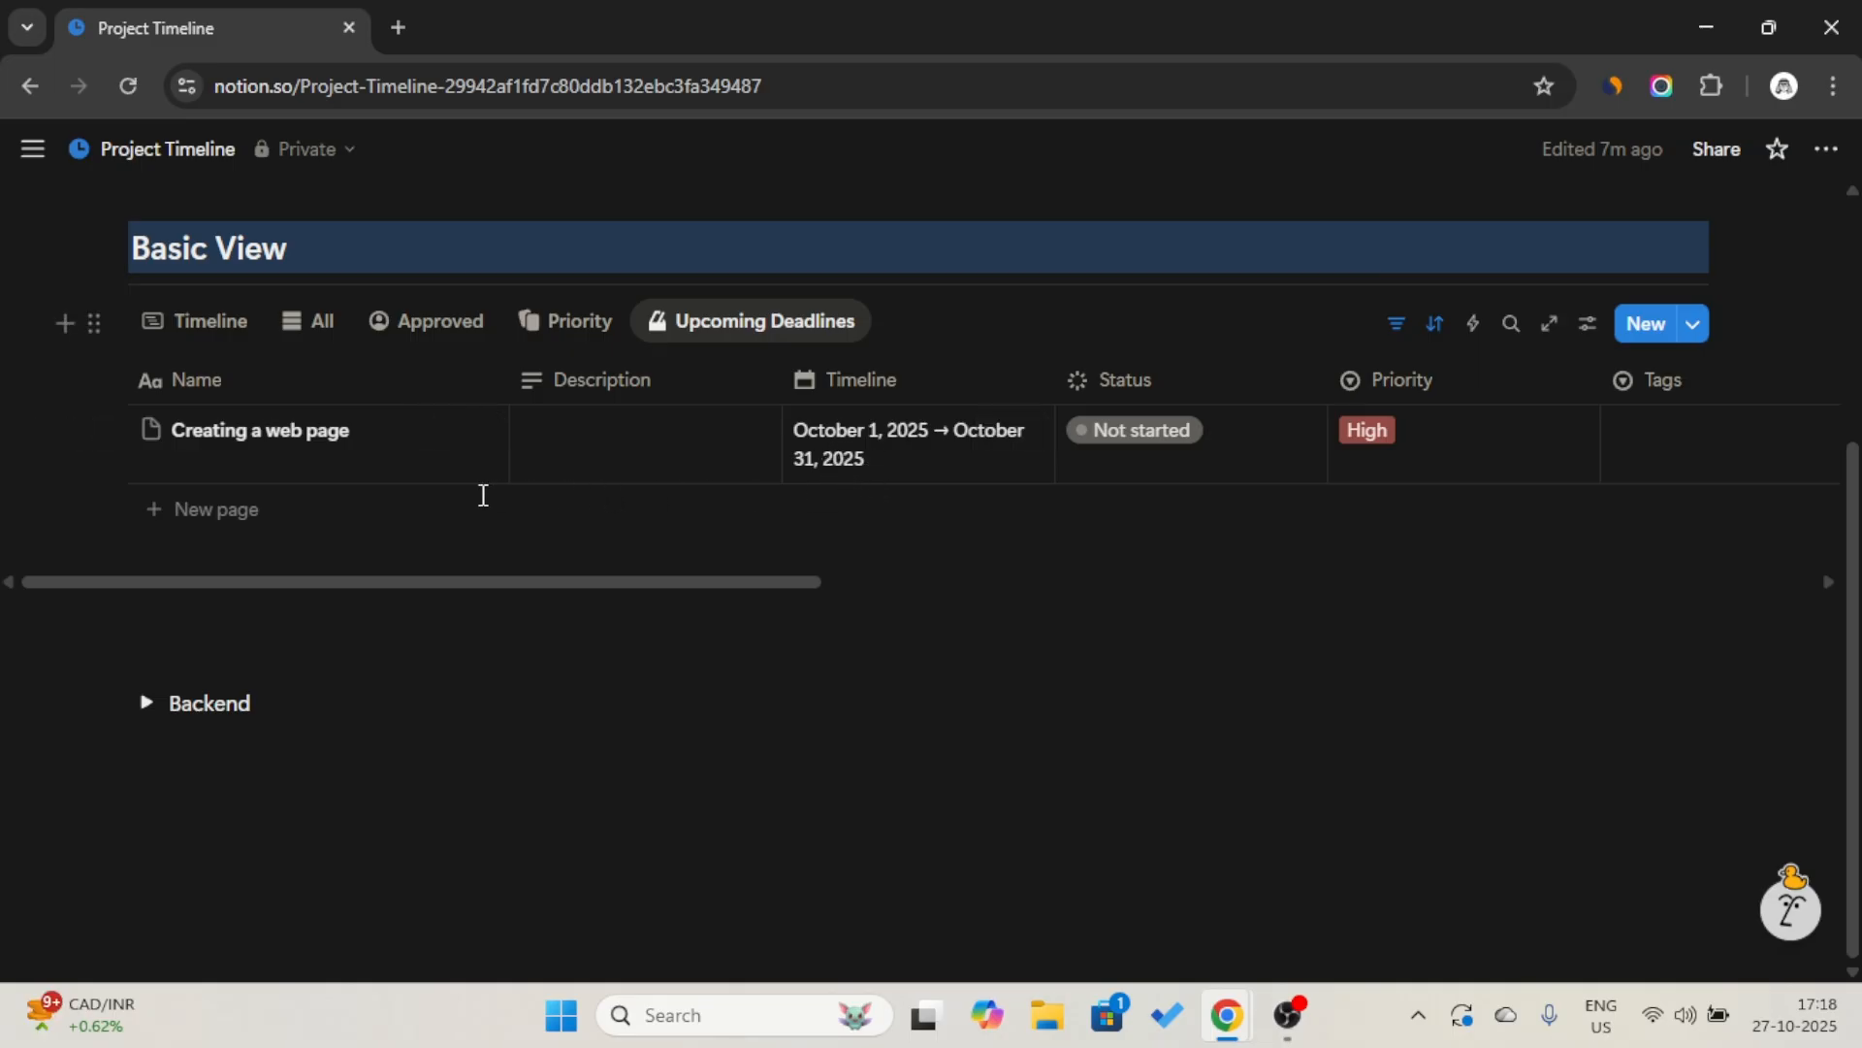
In the Timeline view, add a project starting October 20, 2025 and title it "User Portfolio".
left_click(200, 320)
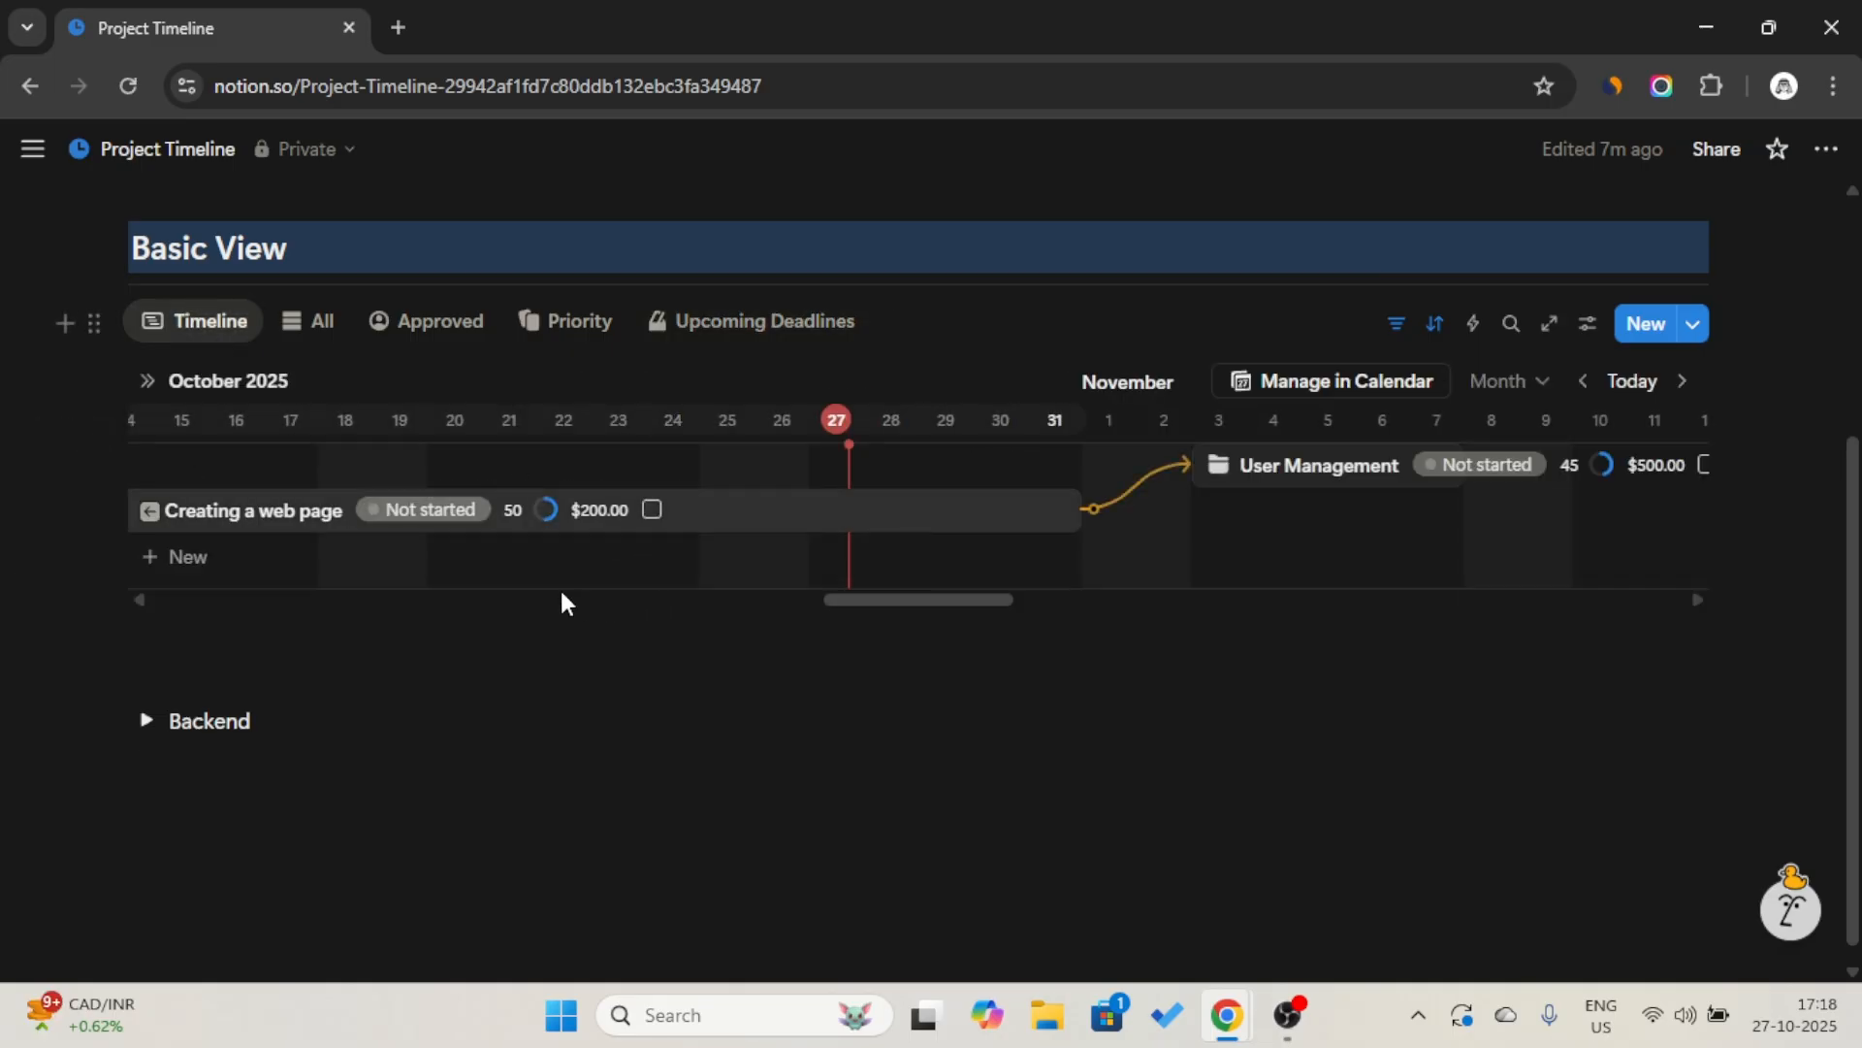
left_click(445, 553)
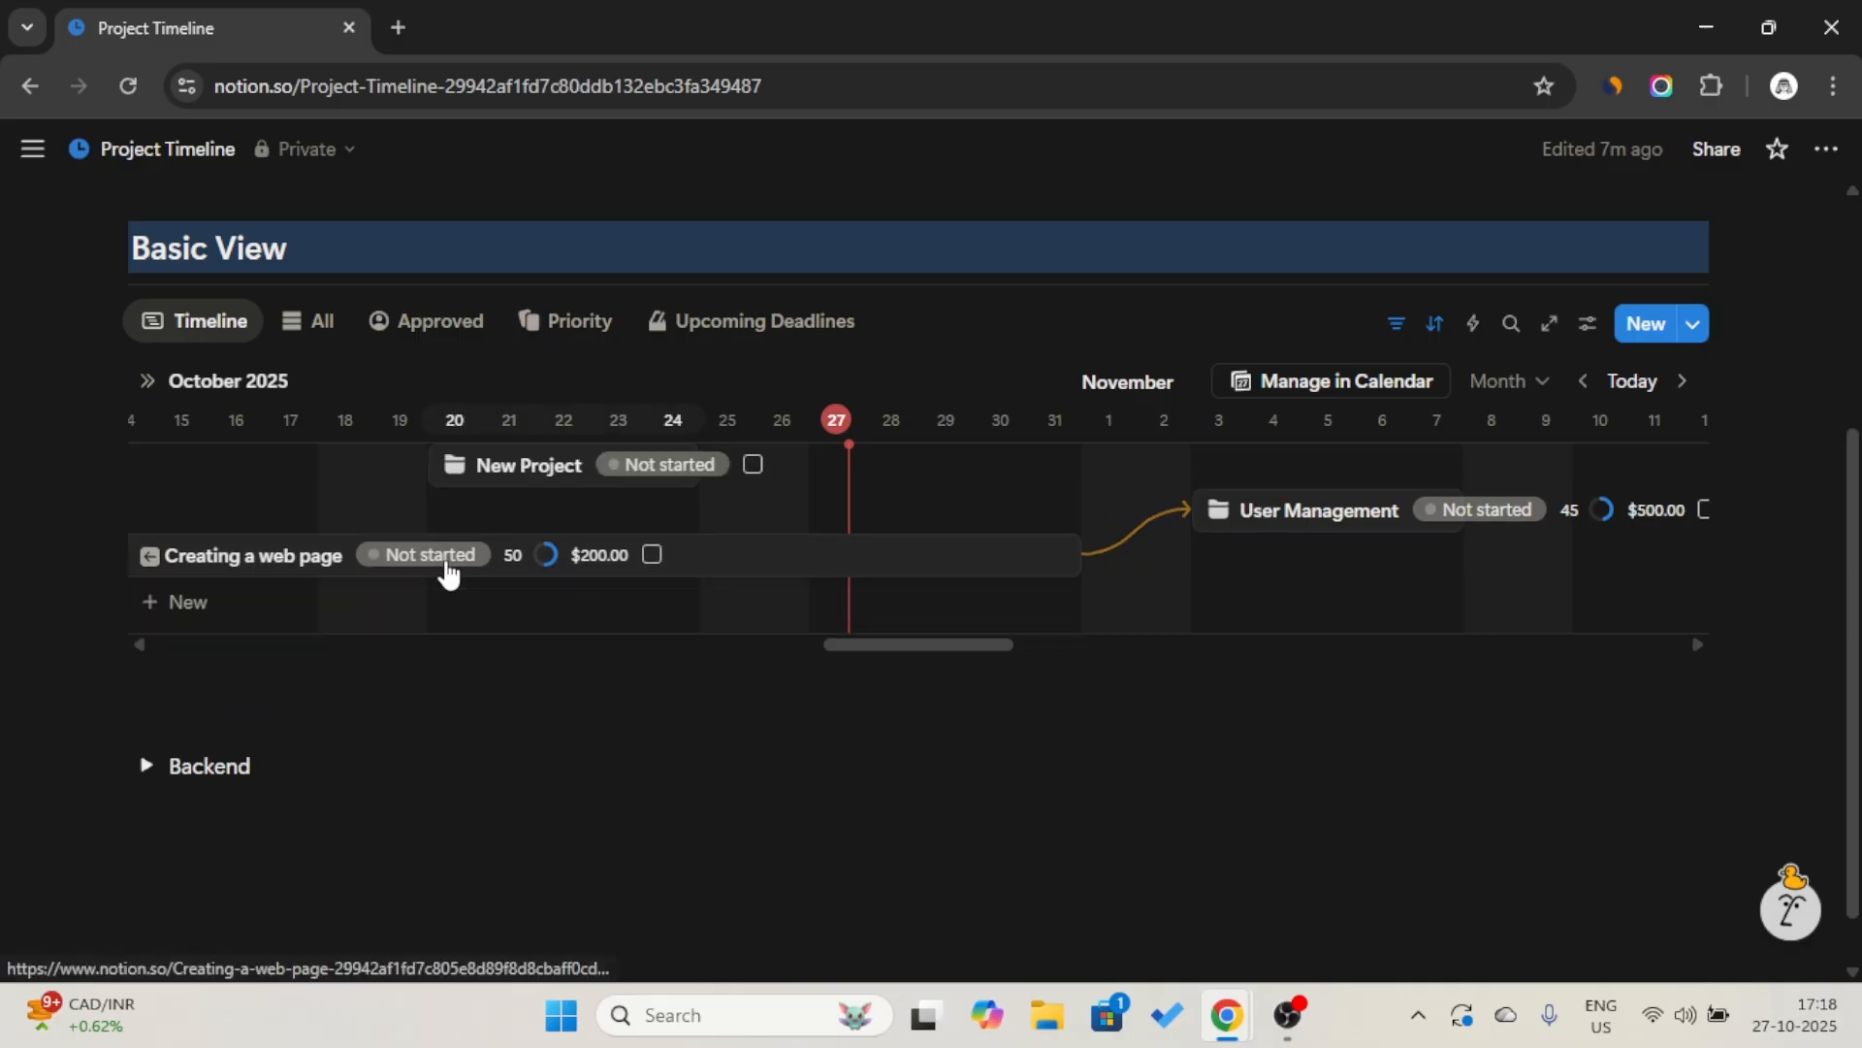
left_click(569, 466)
triple_click(916, 315)
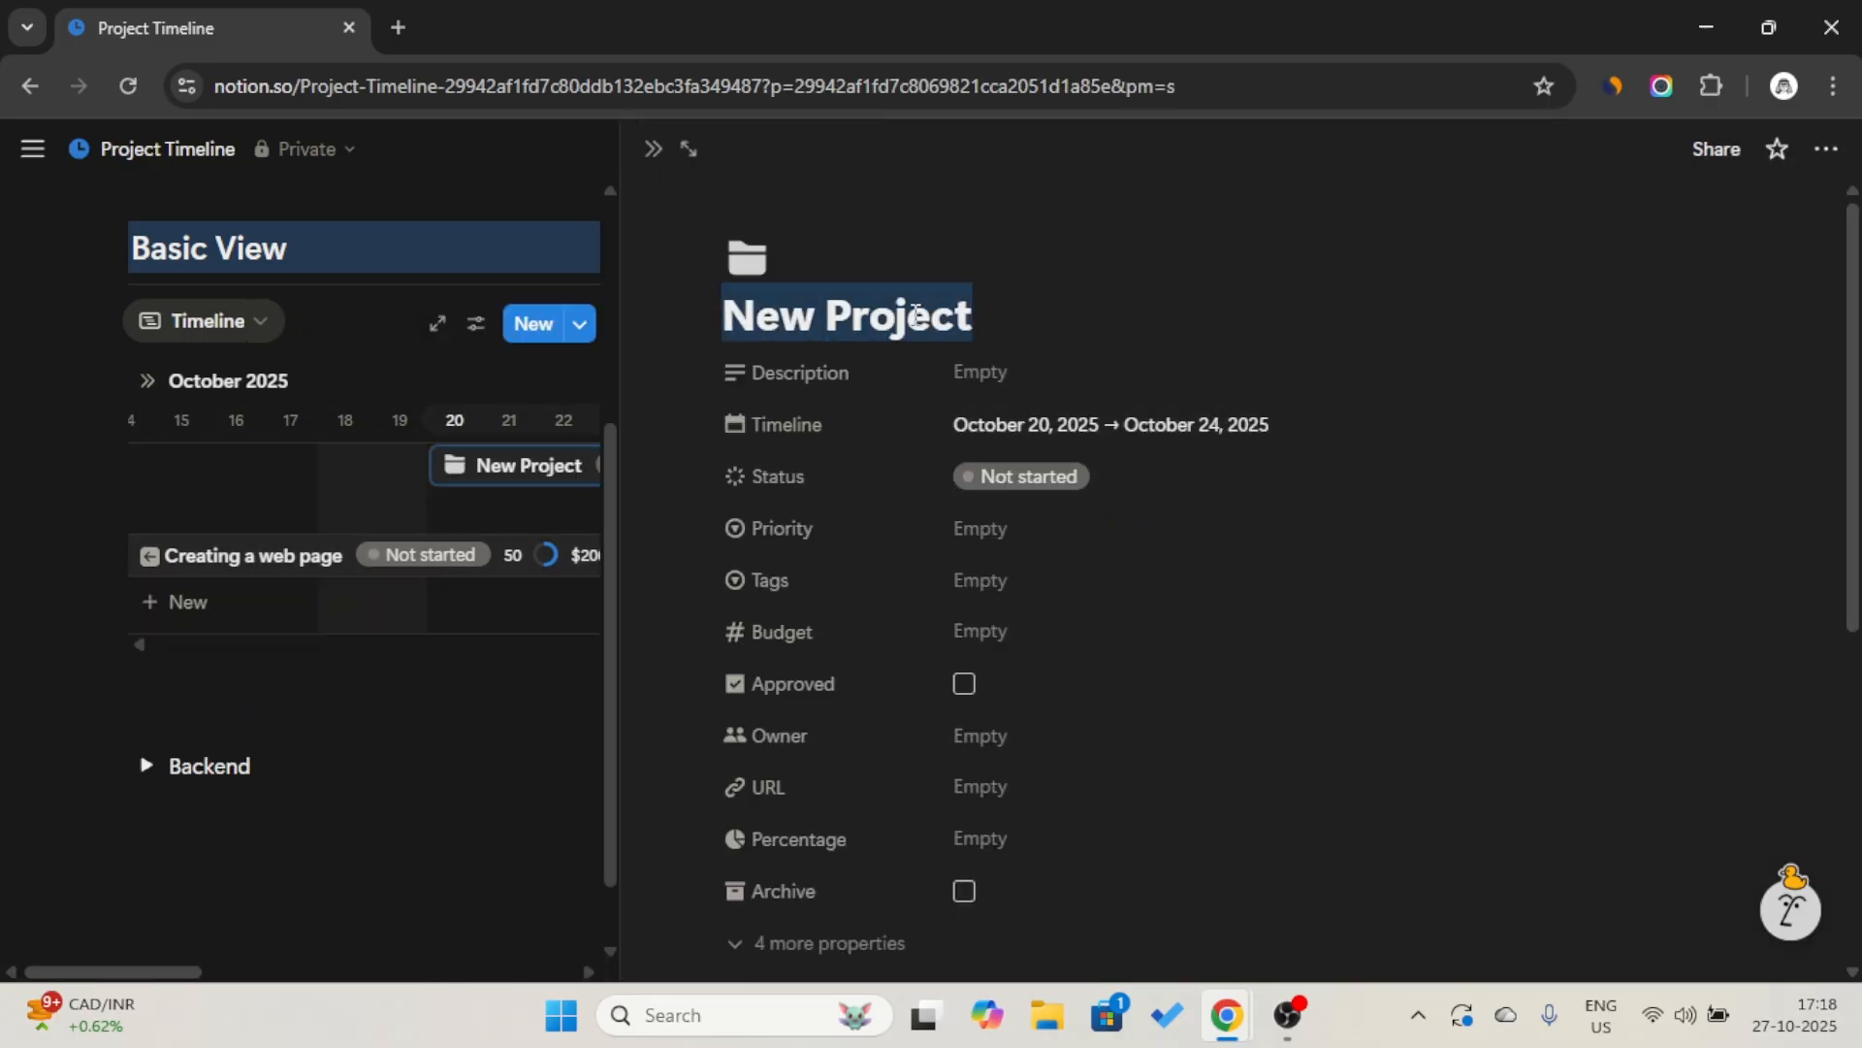
type("User Portfolio")
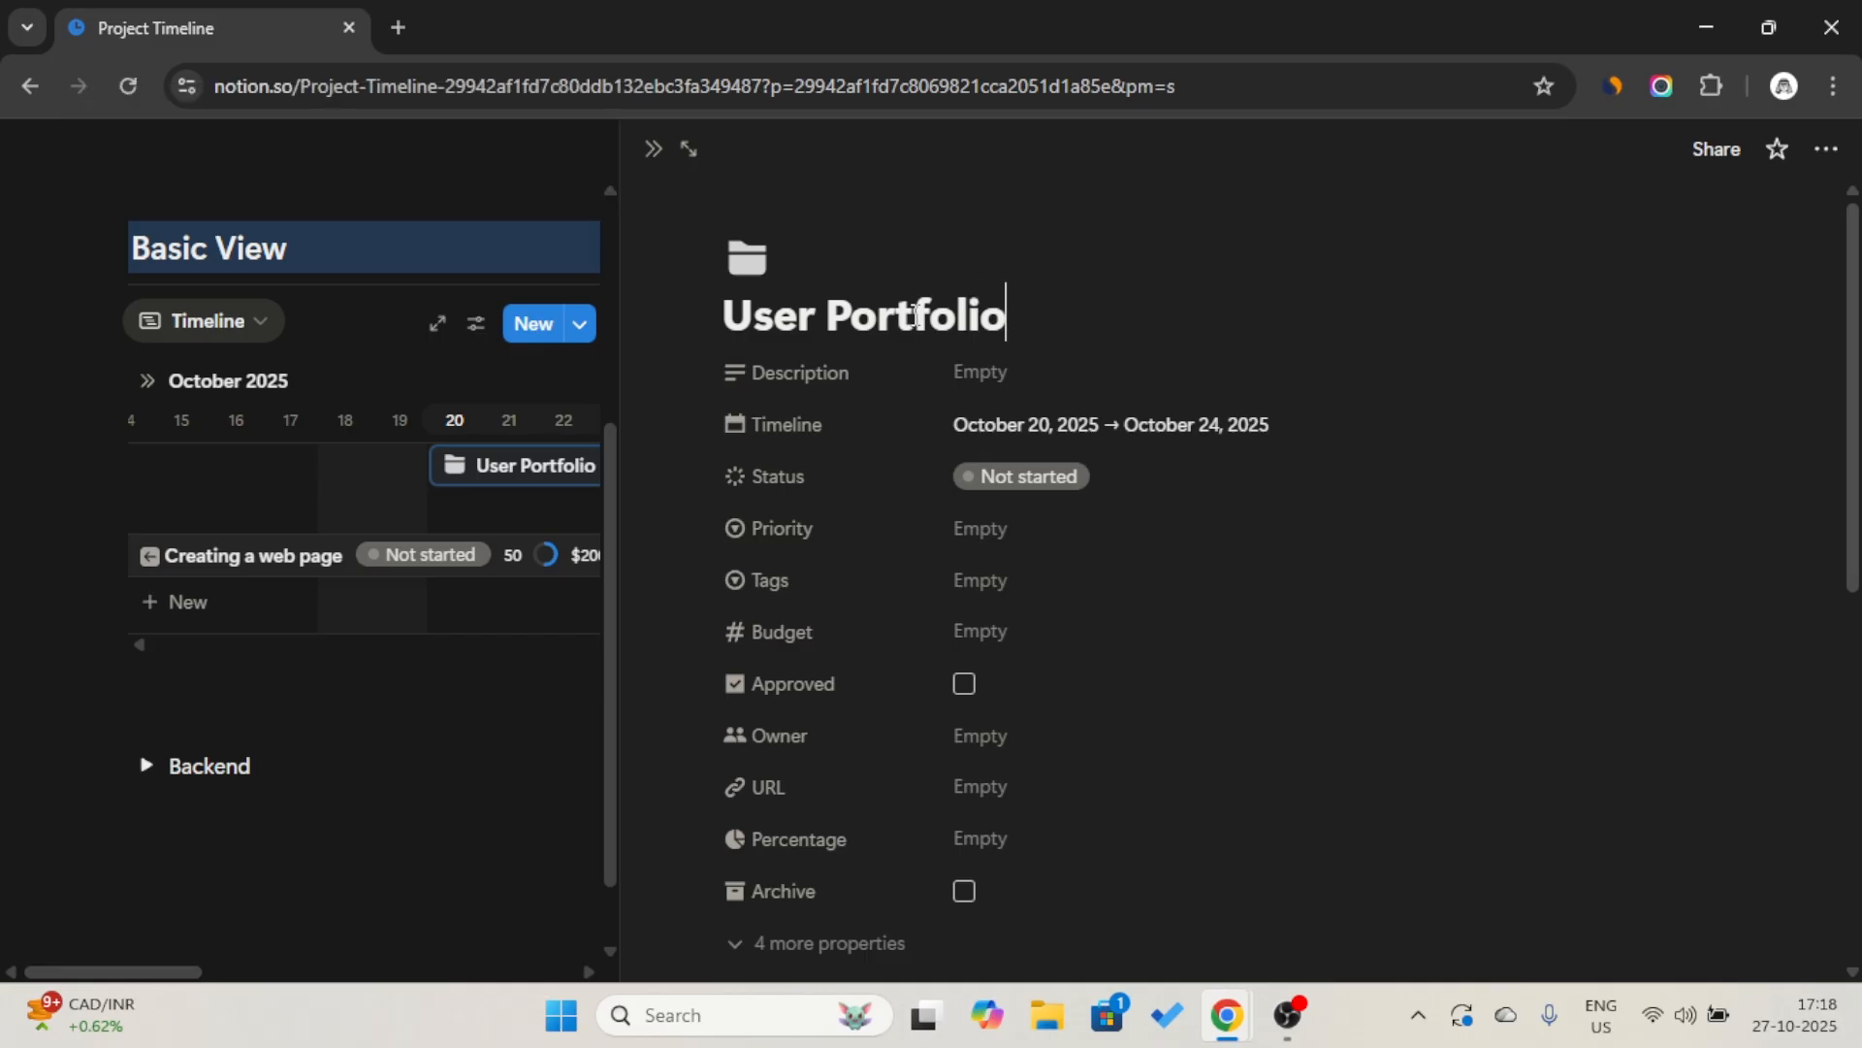
Set the User Portfolio project's start date to October 15, 2025 and close its page.
left_click(1084, 415)
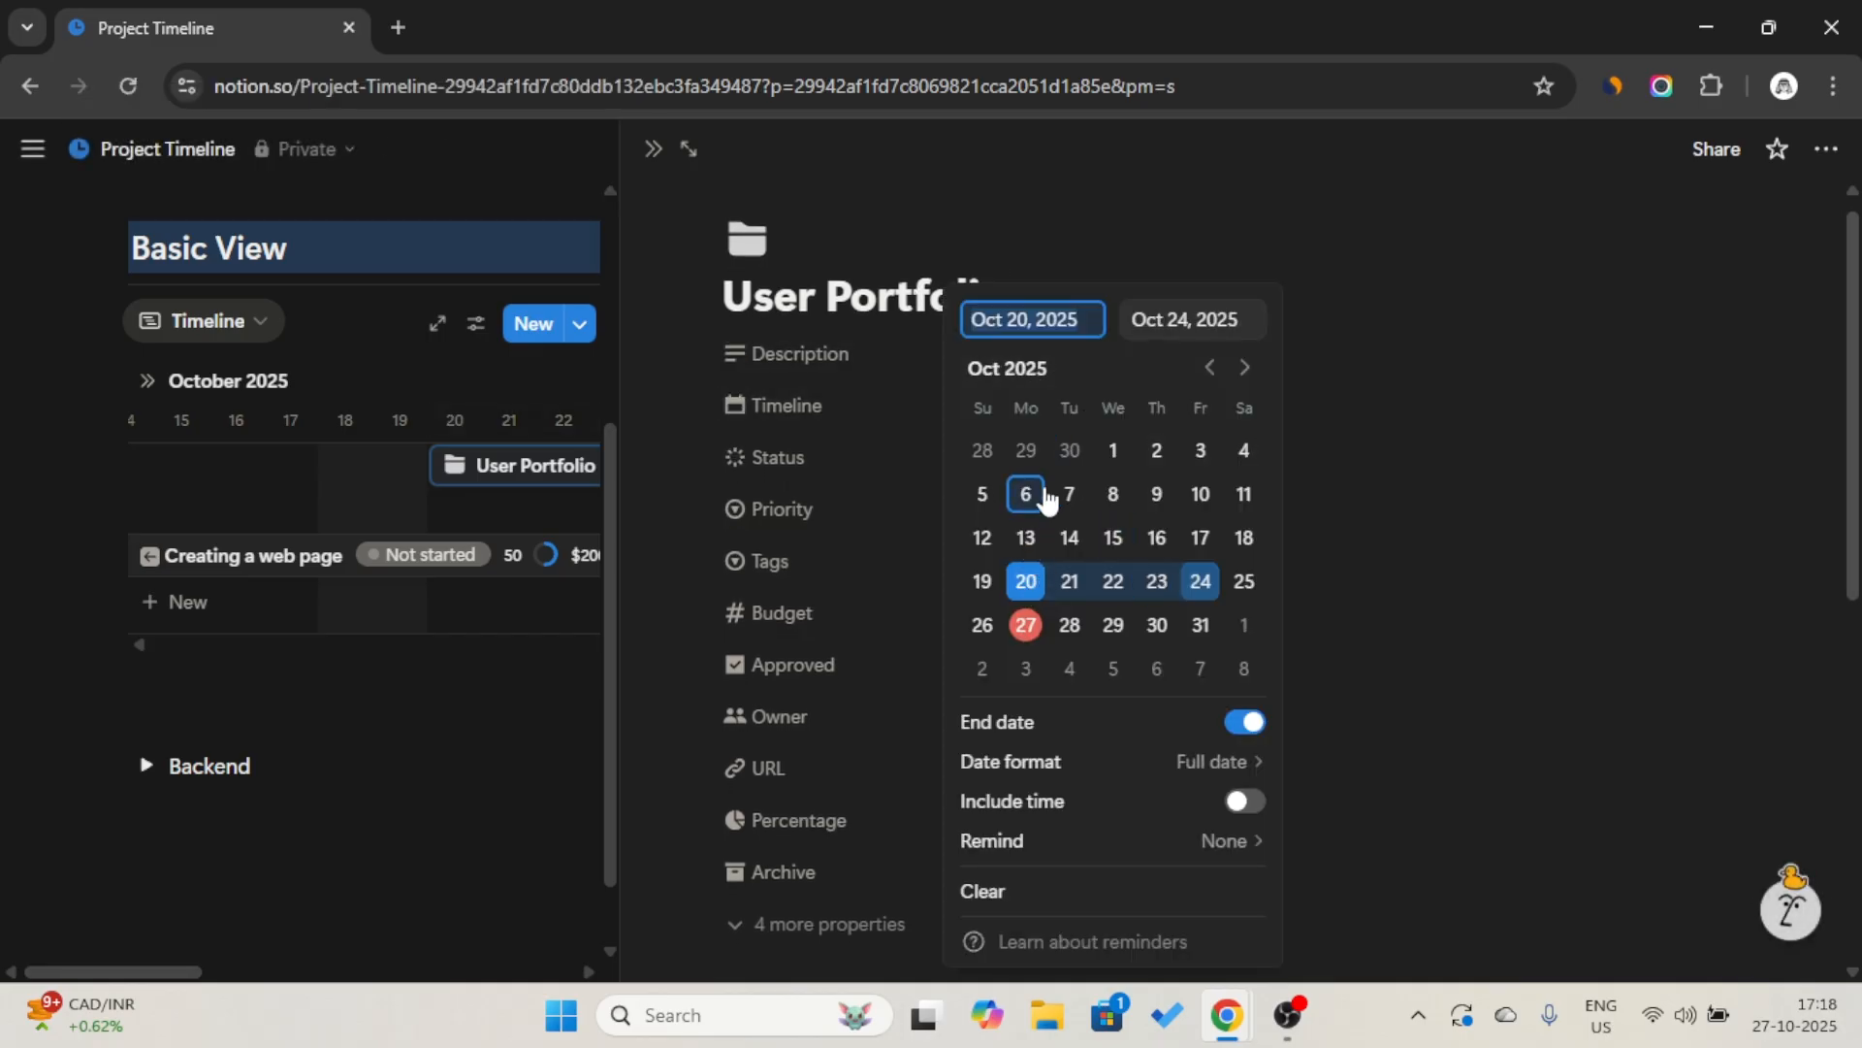
left_click(1115, 540)
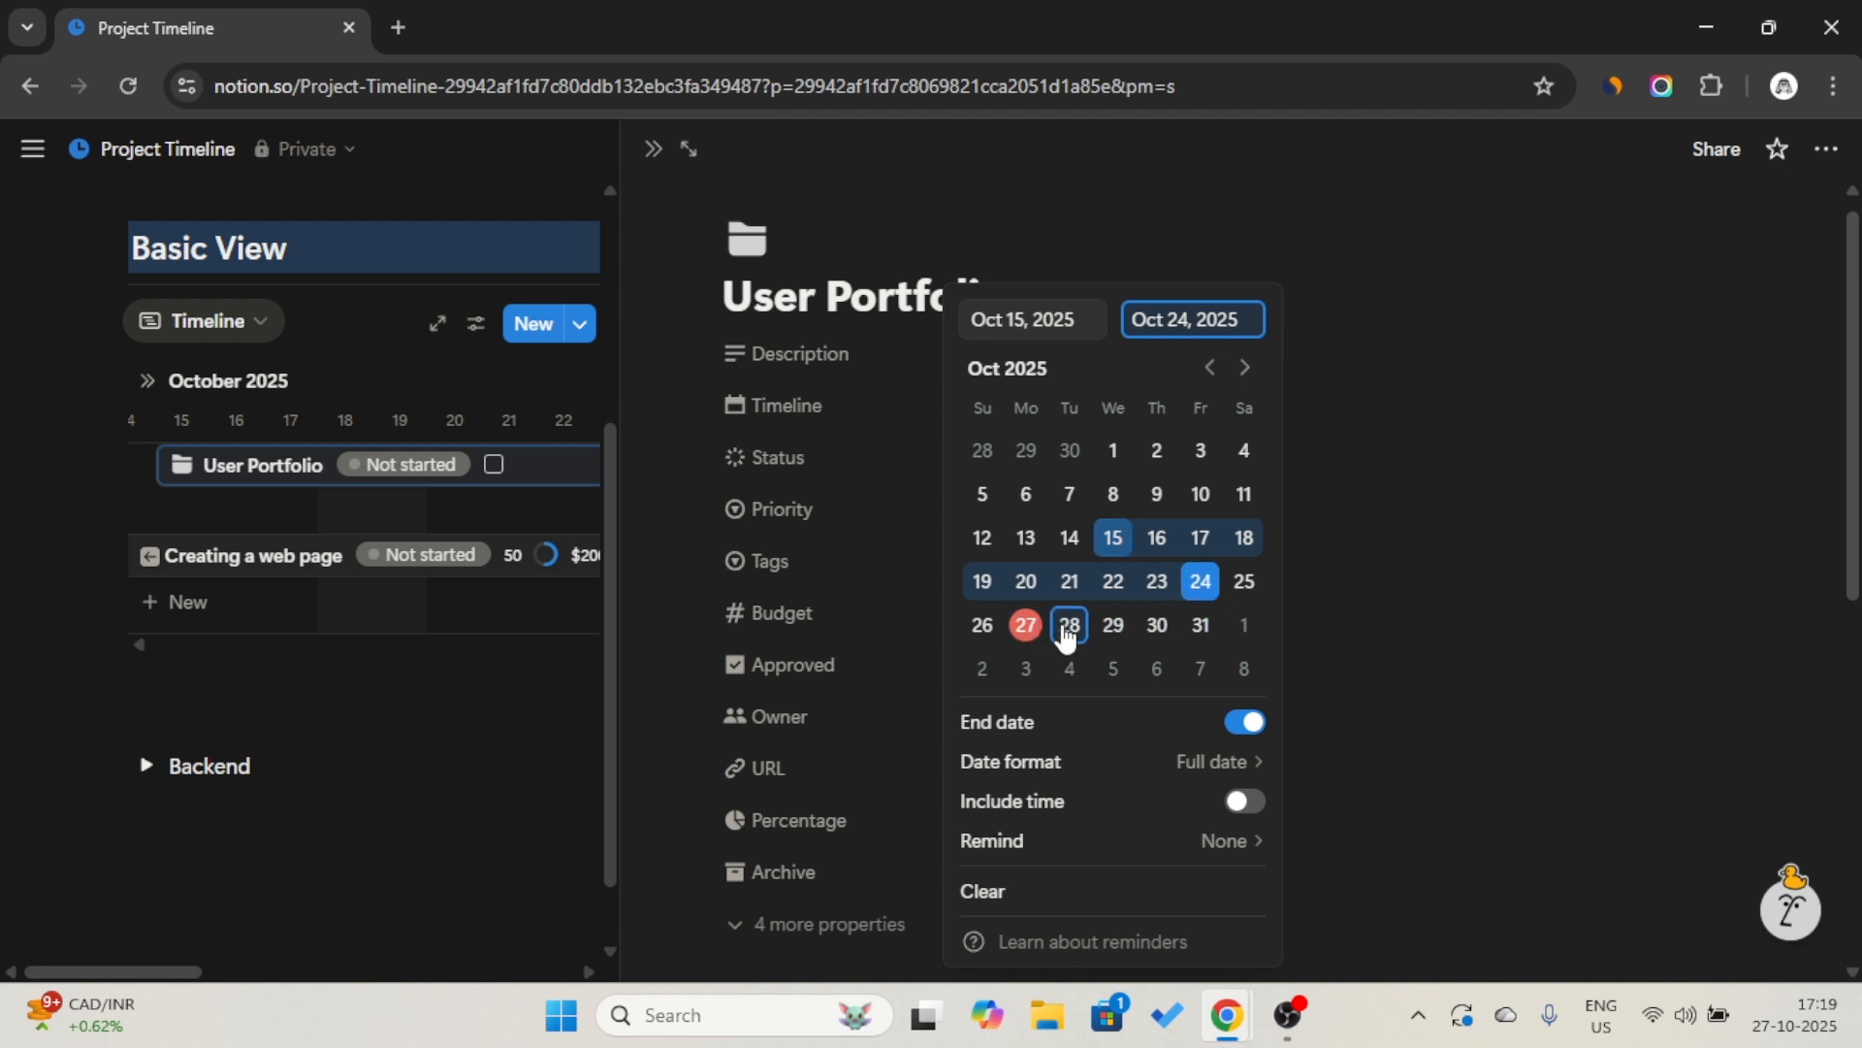
left_click(1362, 591)
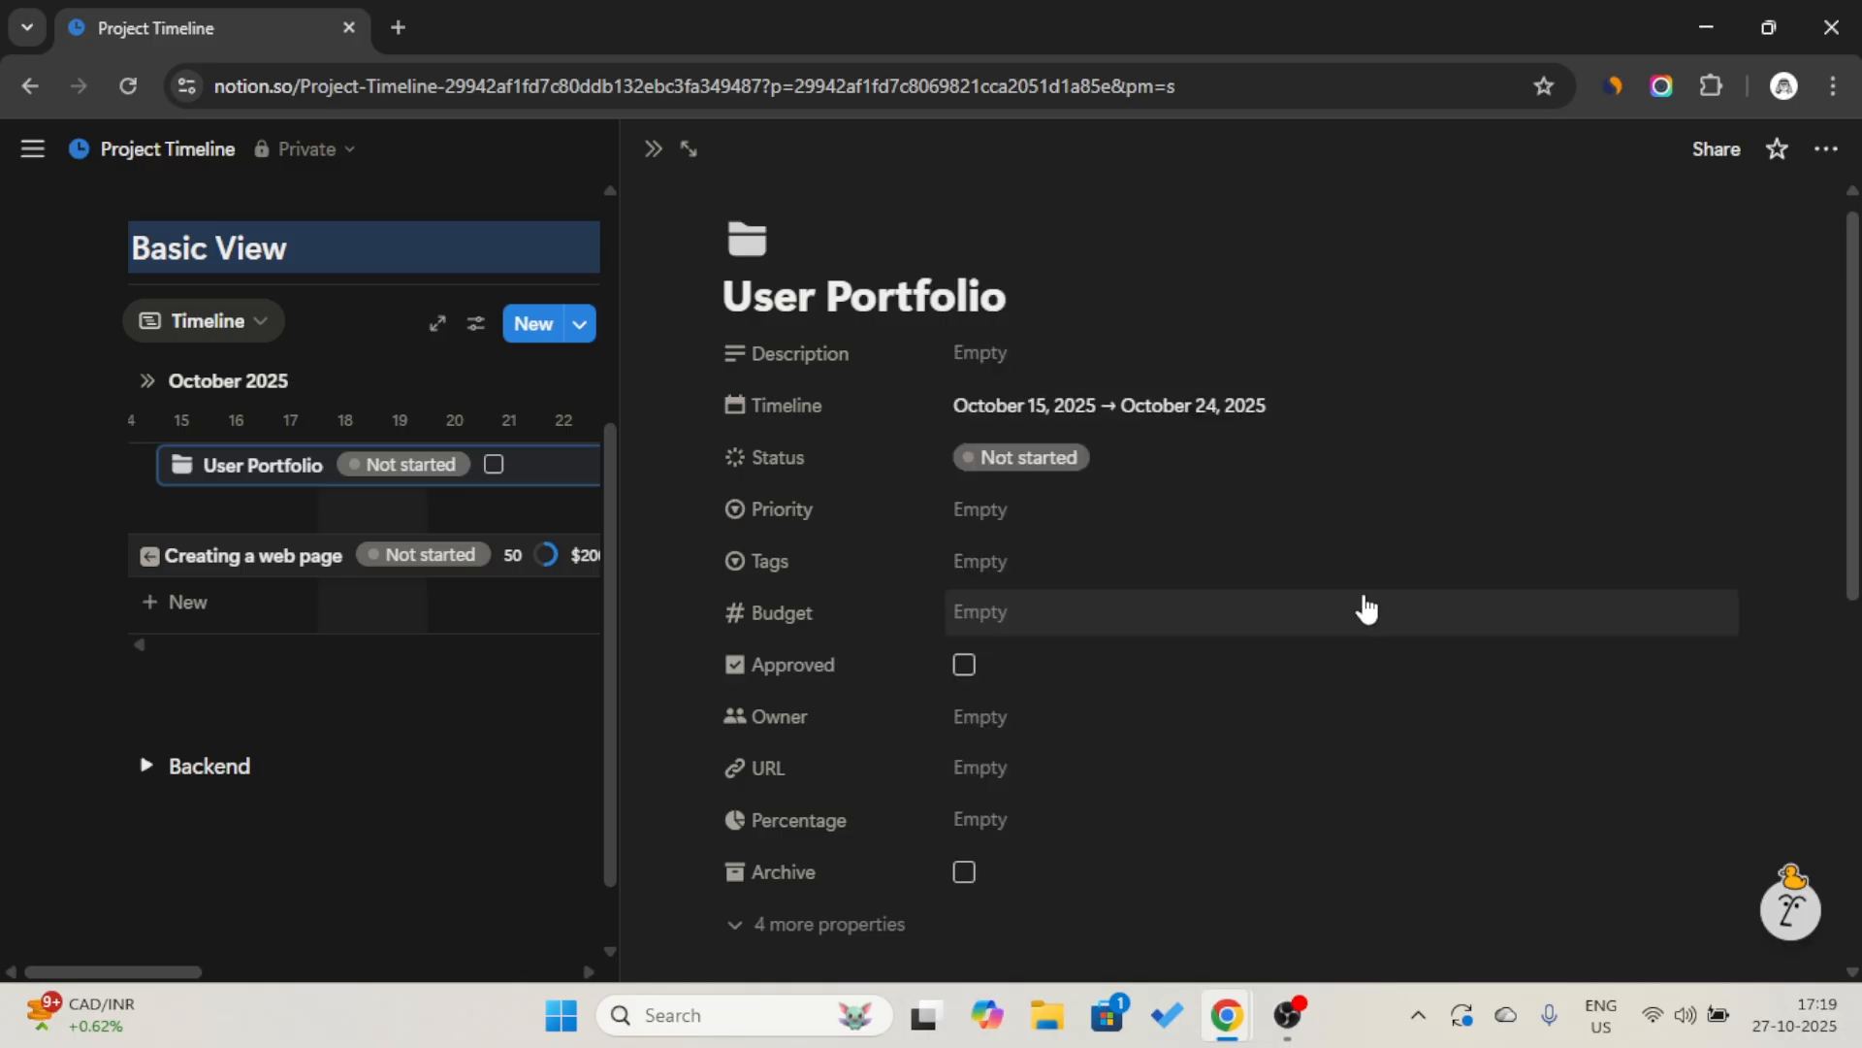
left_click(654, 150)
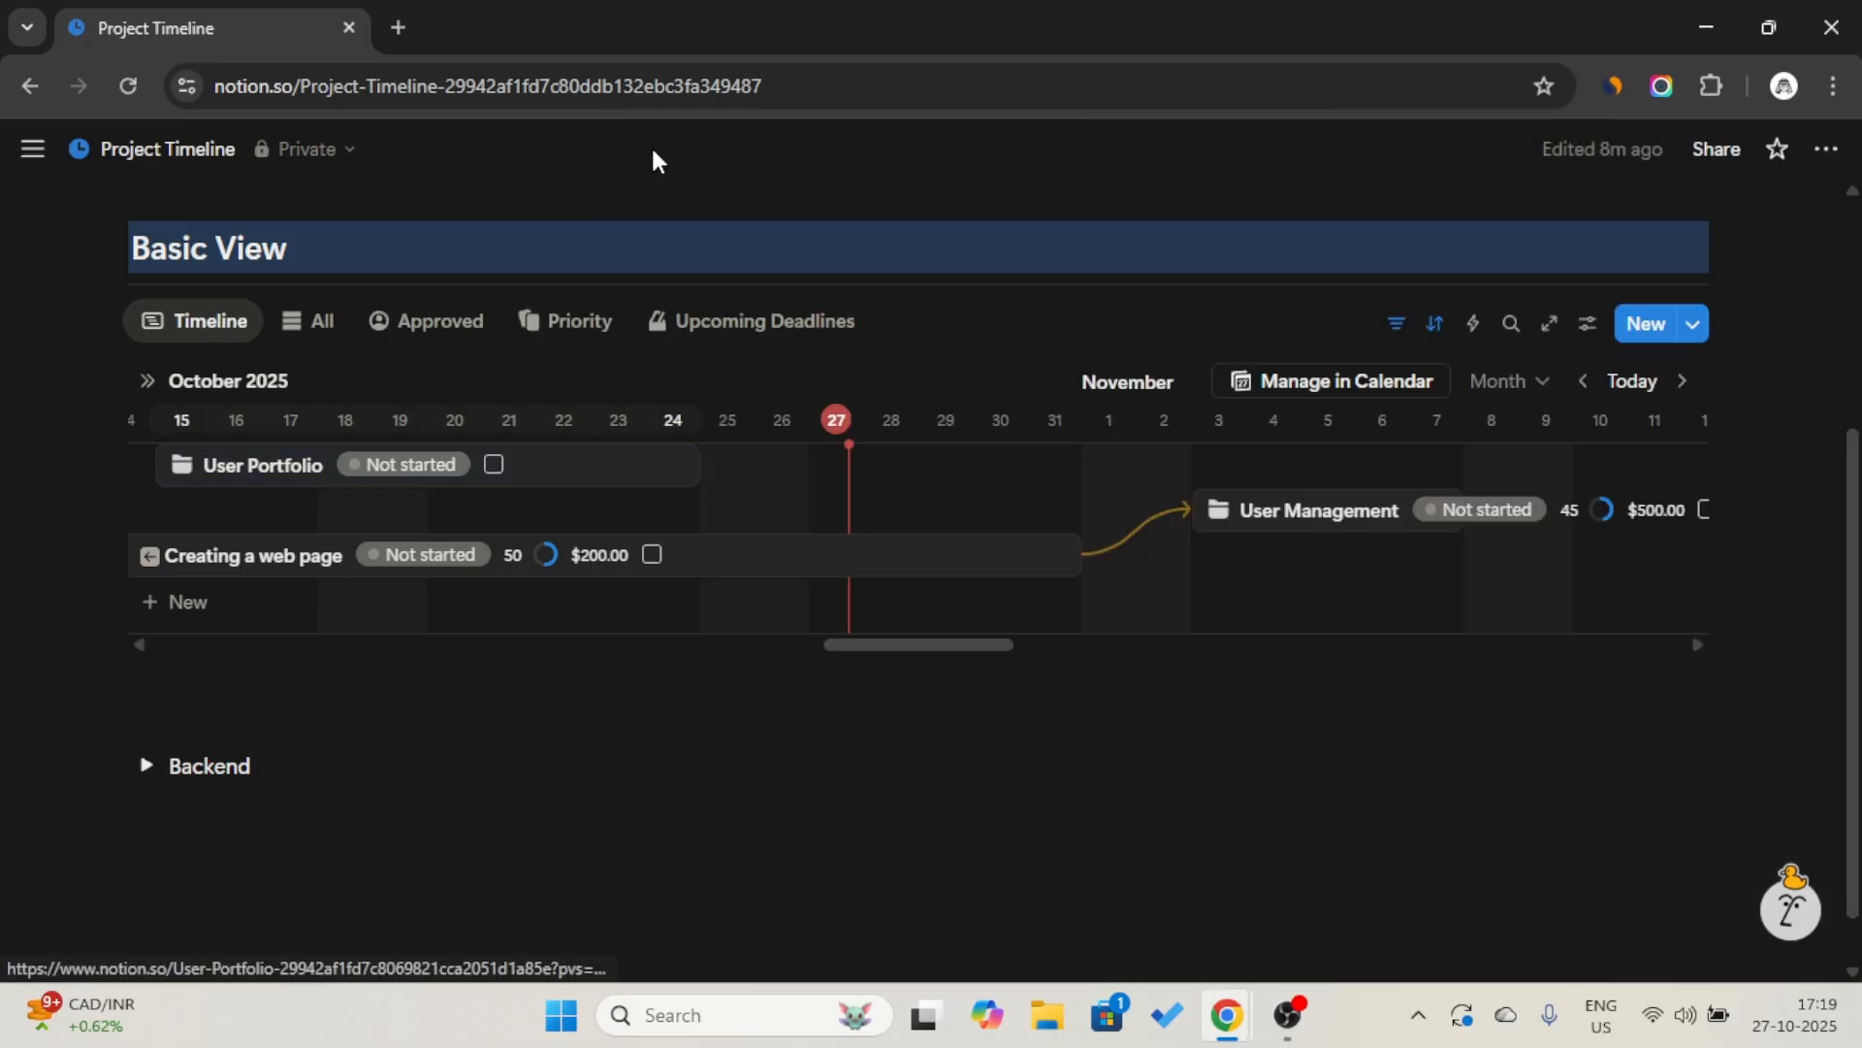
Add a table view of the Project data source to the Basic View section, following Upcoming Deadlines.
left_click(710, 335)
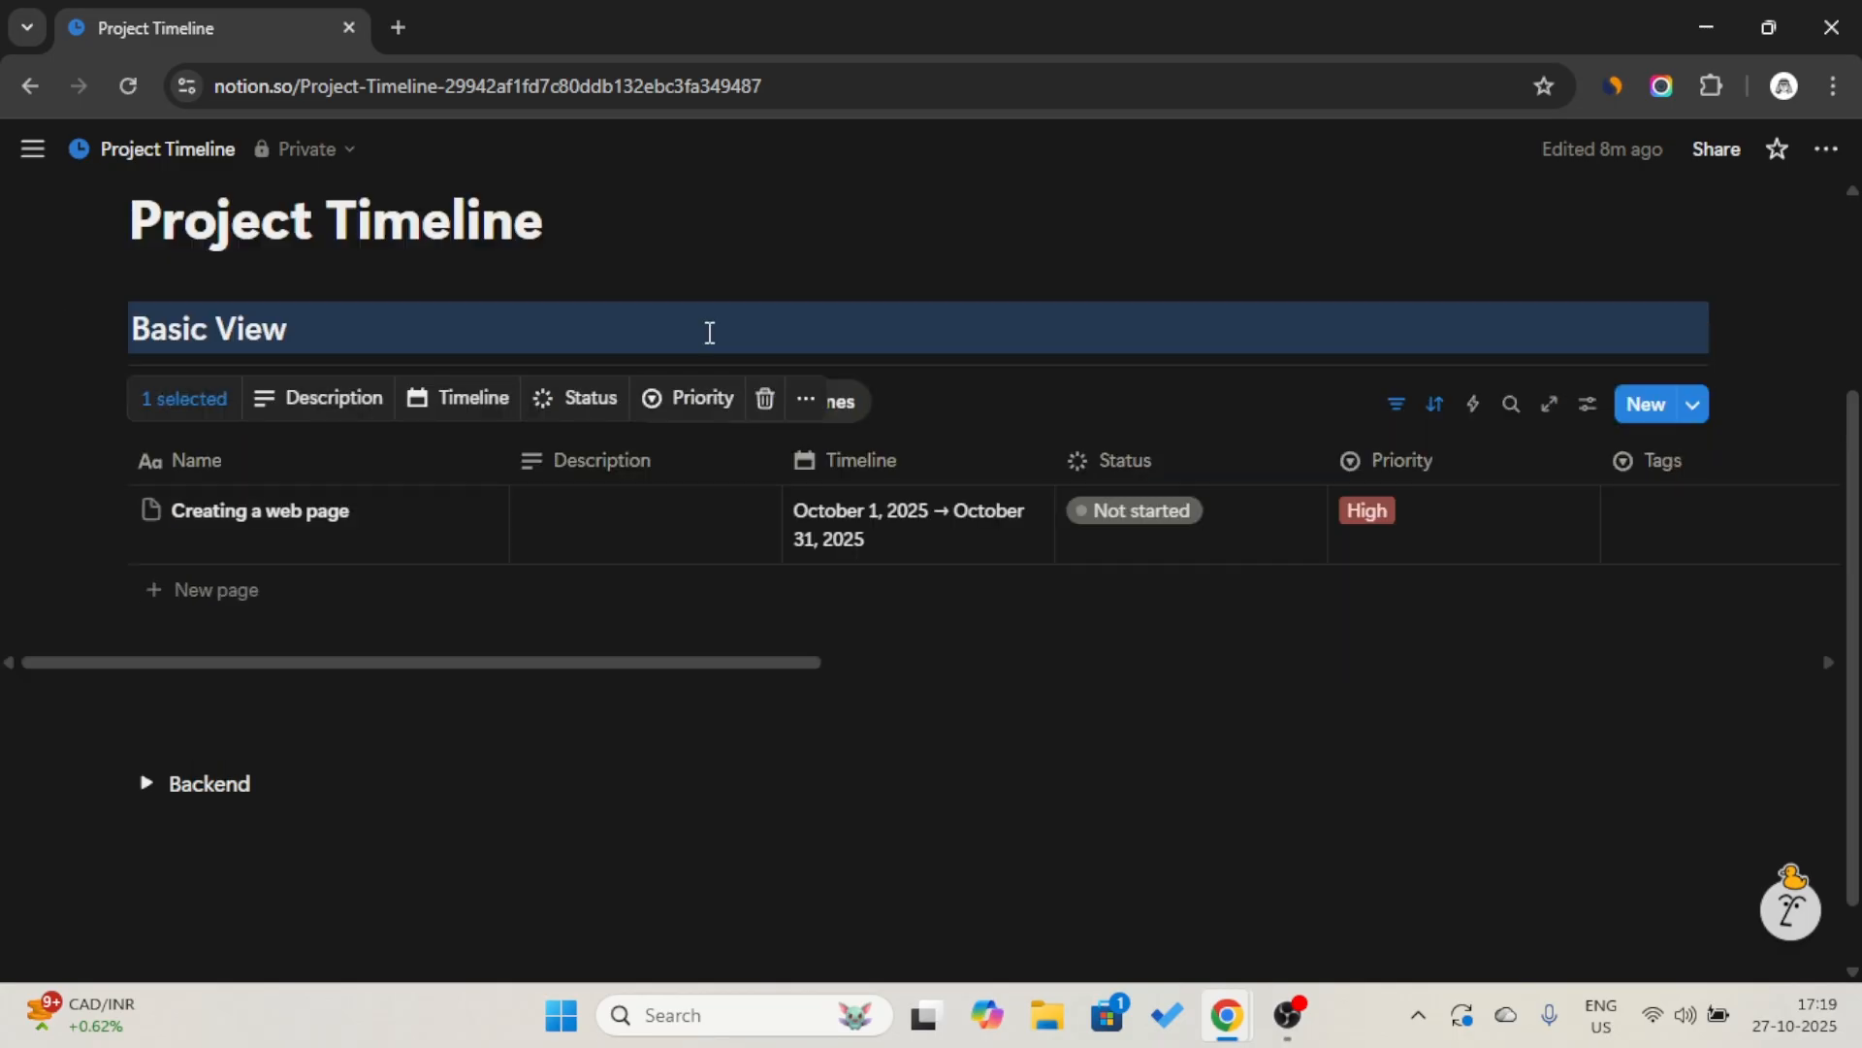
left_click(992, 324)
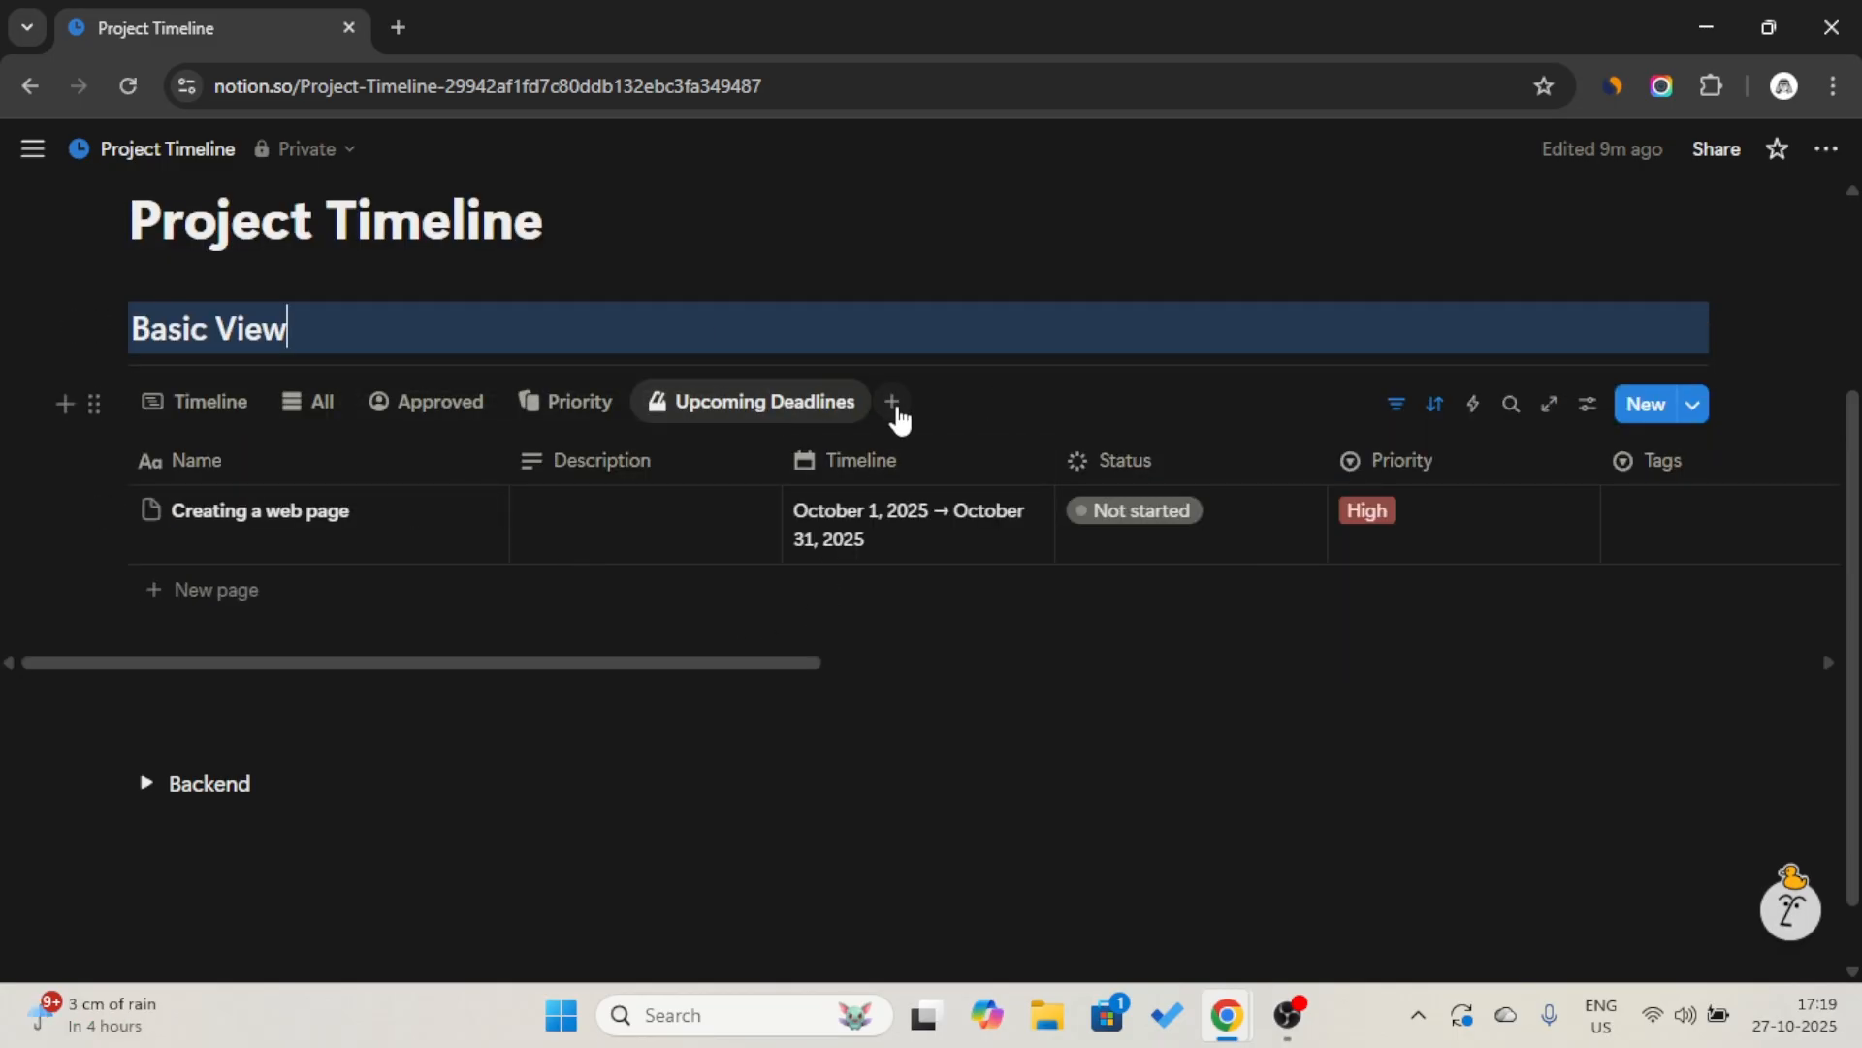
left_click(893, 401)
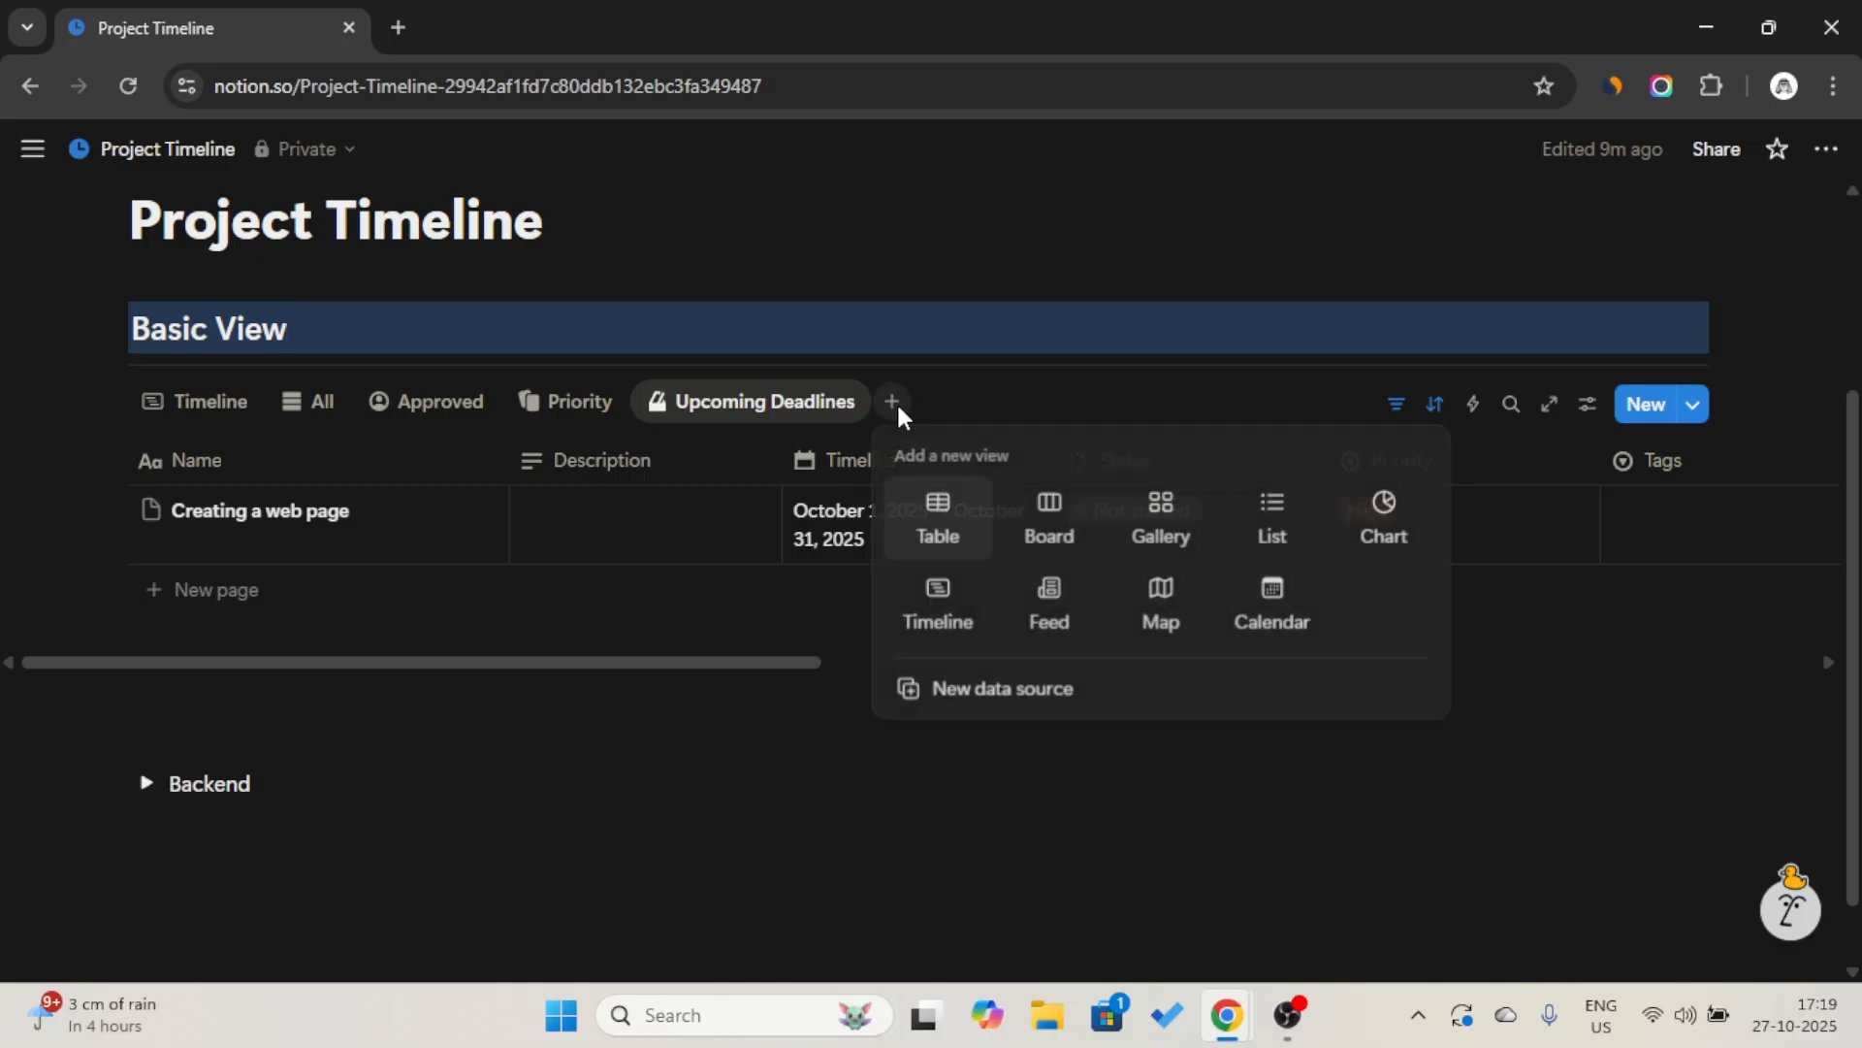
left_click(938, 519)
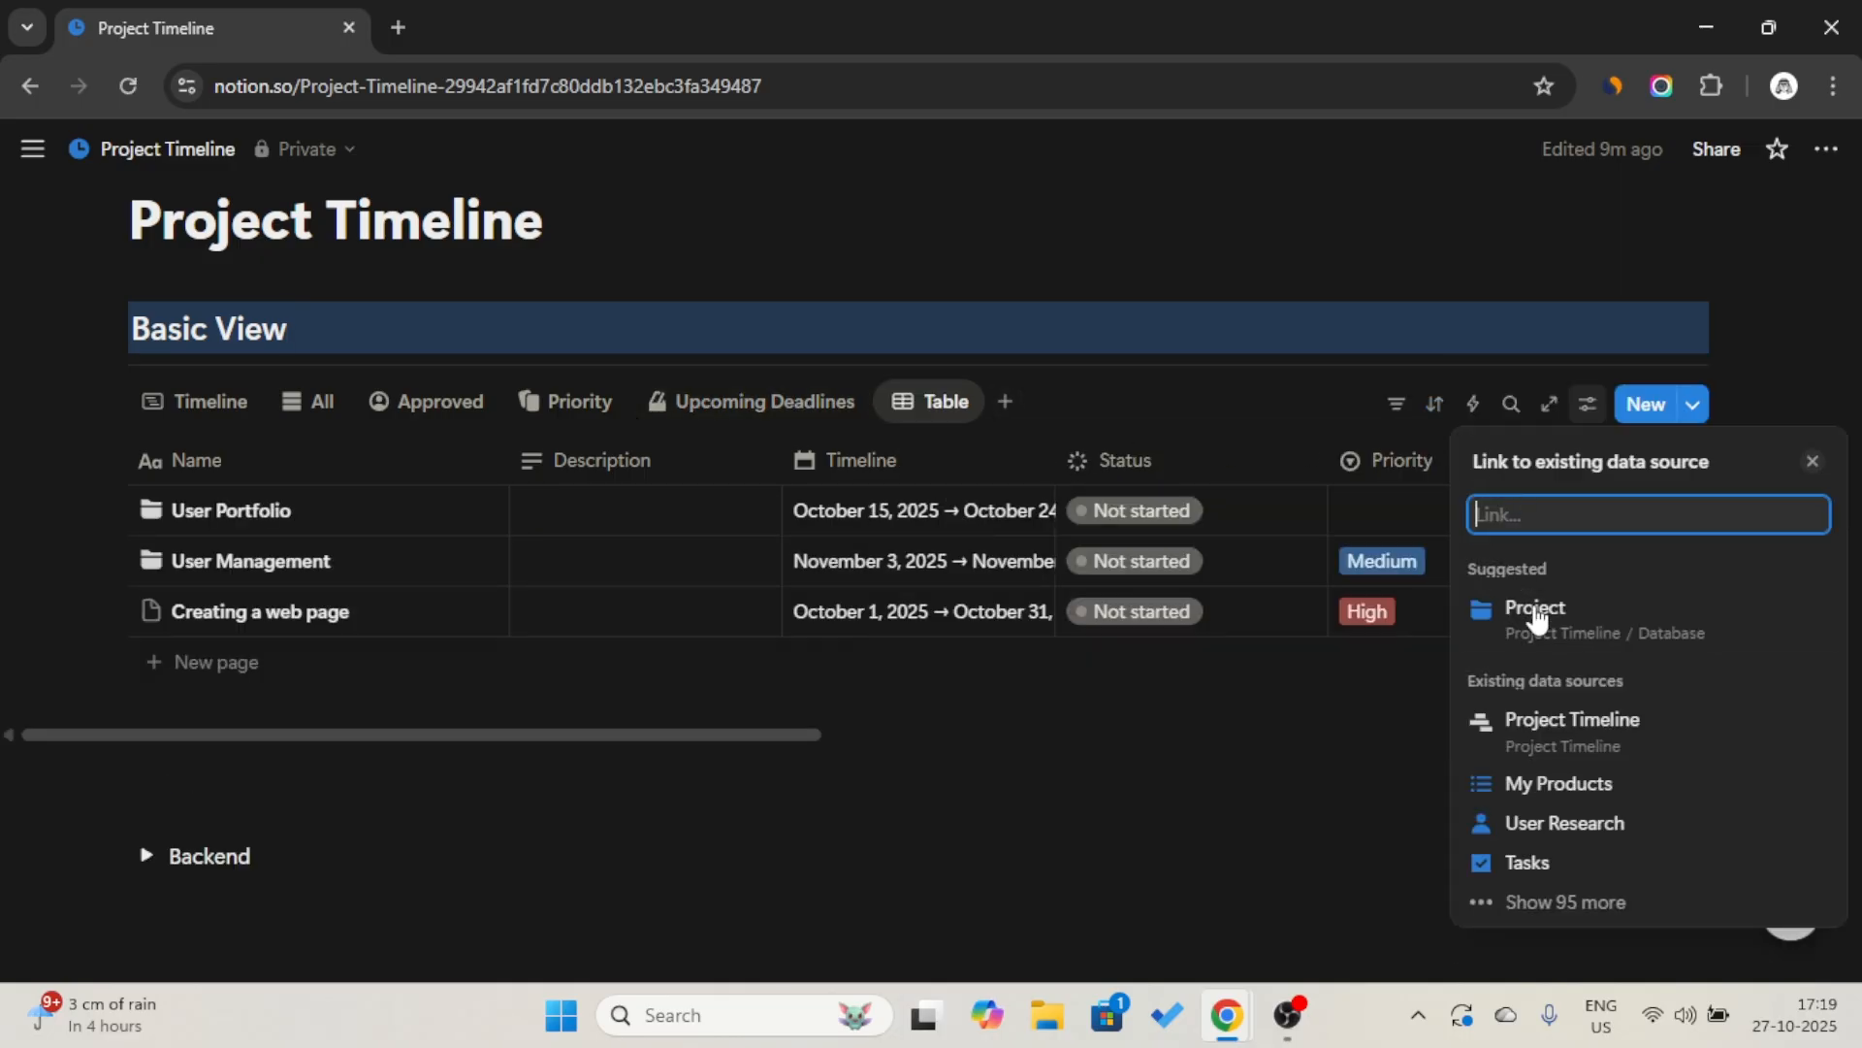
left_click(1543, 630)
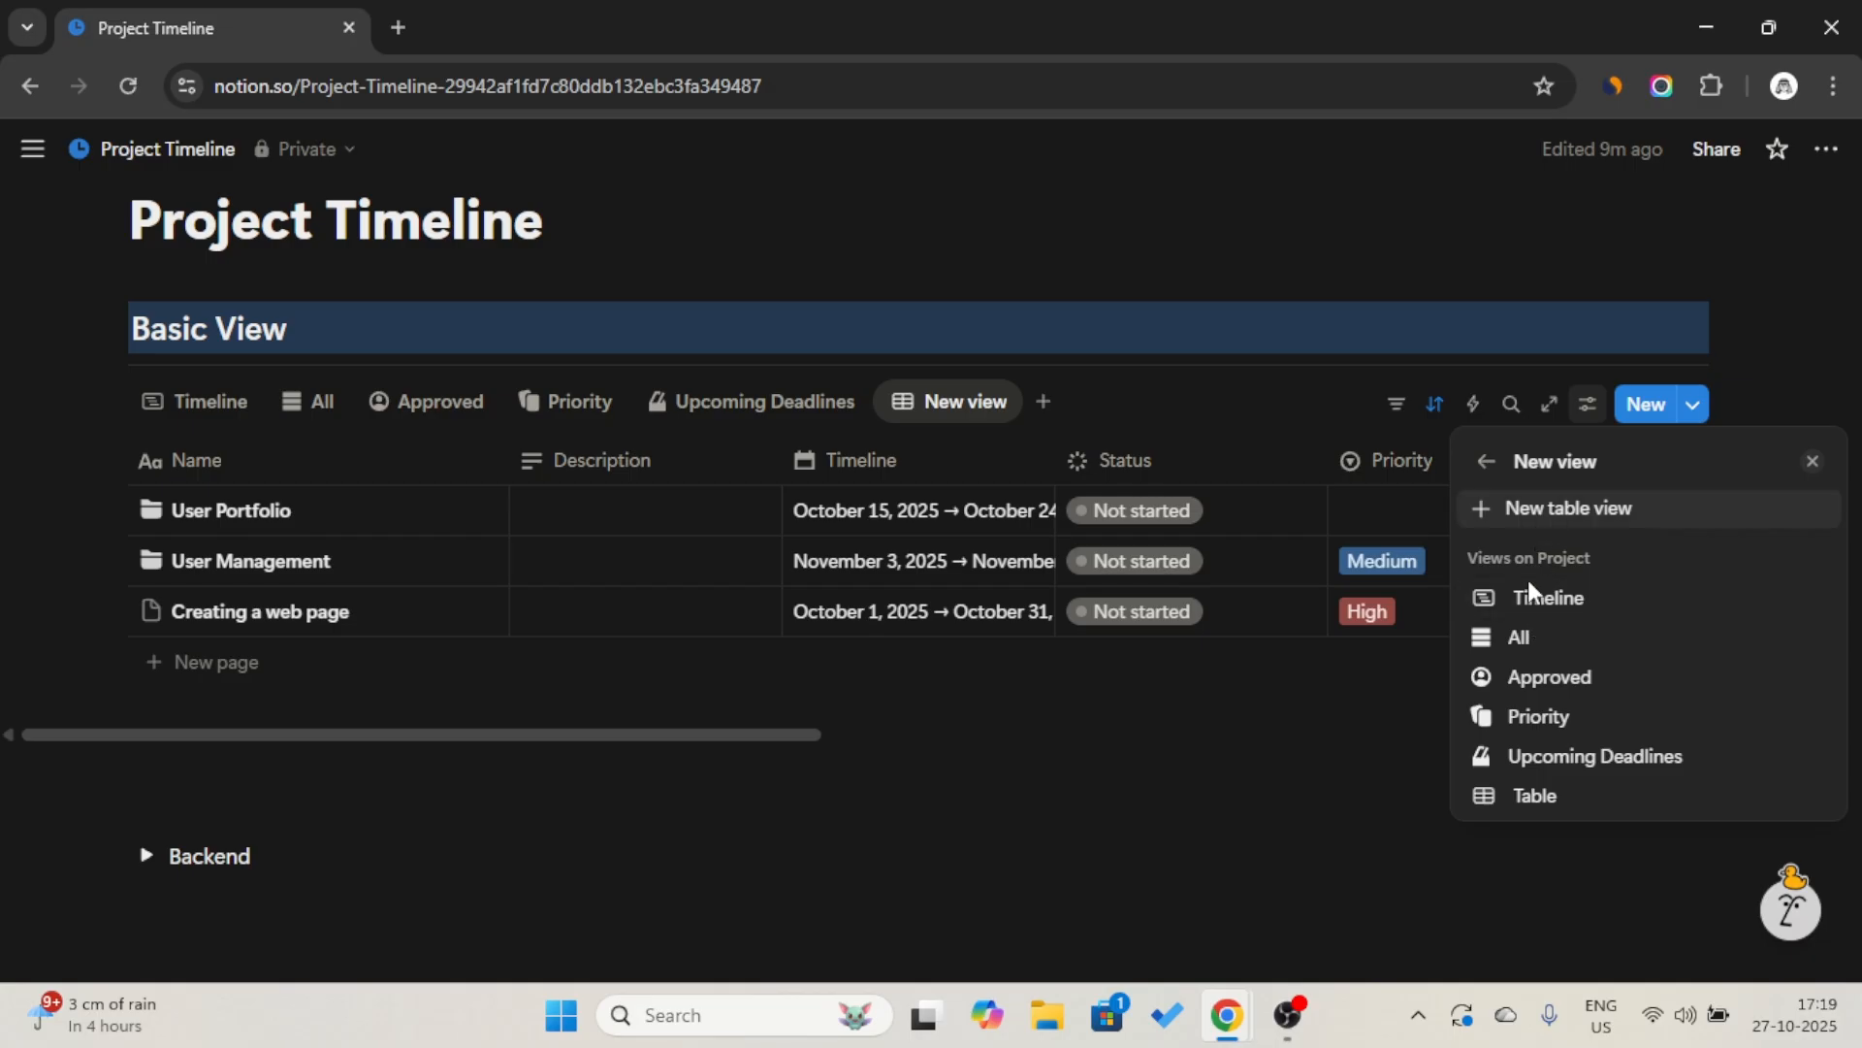
left_click(1535, 795)
Name the added table view "Completed Projects" and give it the checked-box icon.
type("Completed Projects")
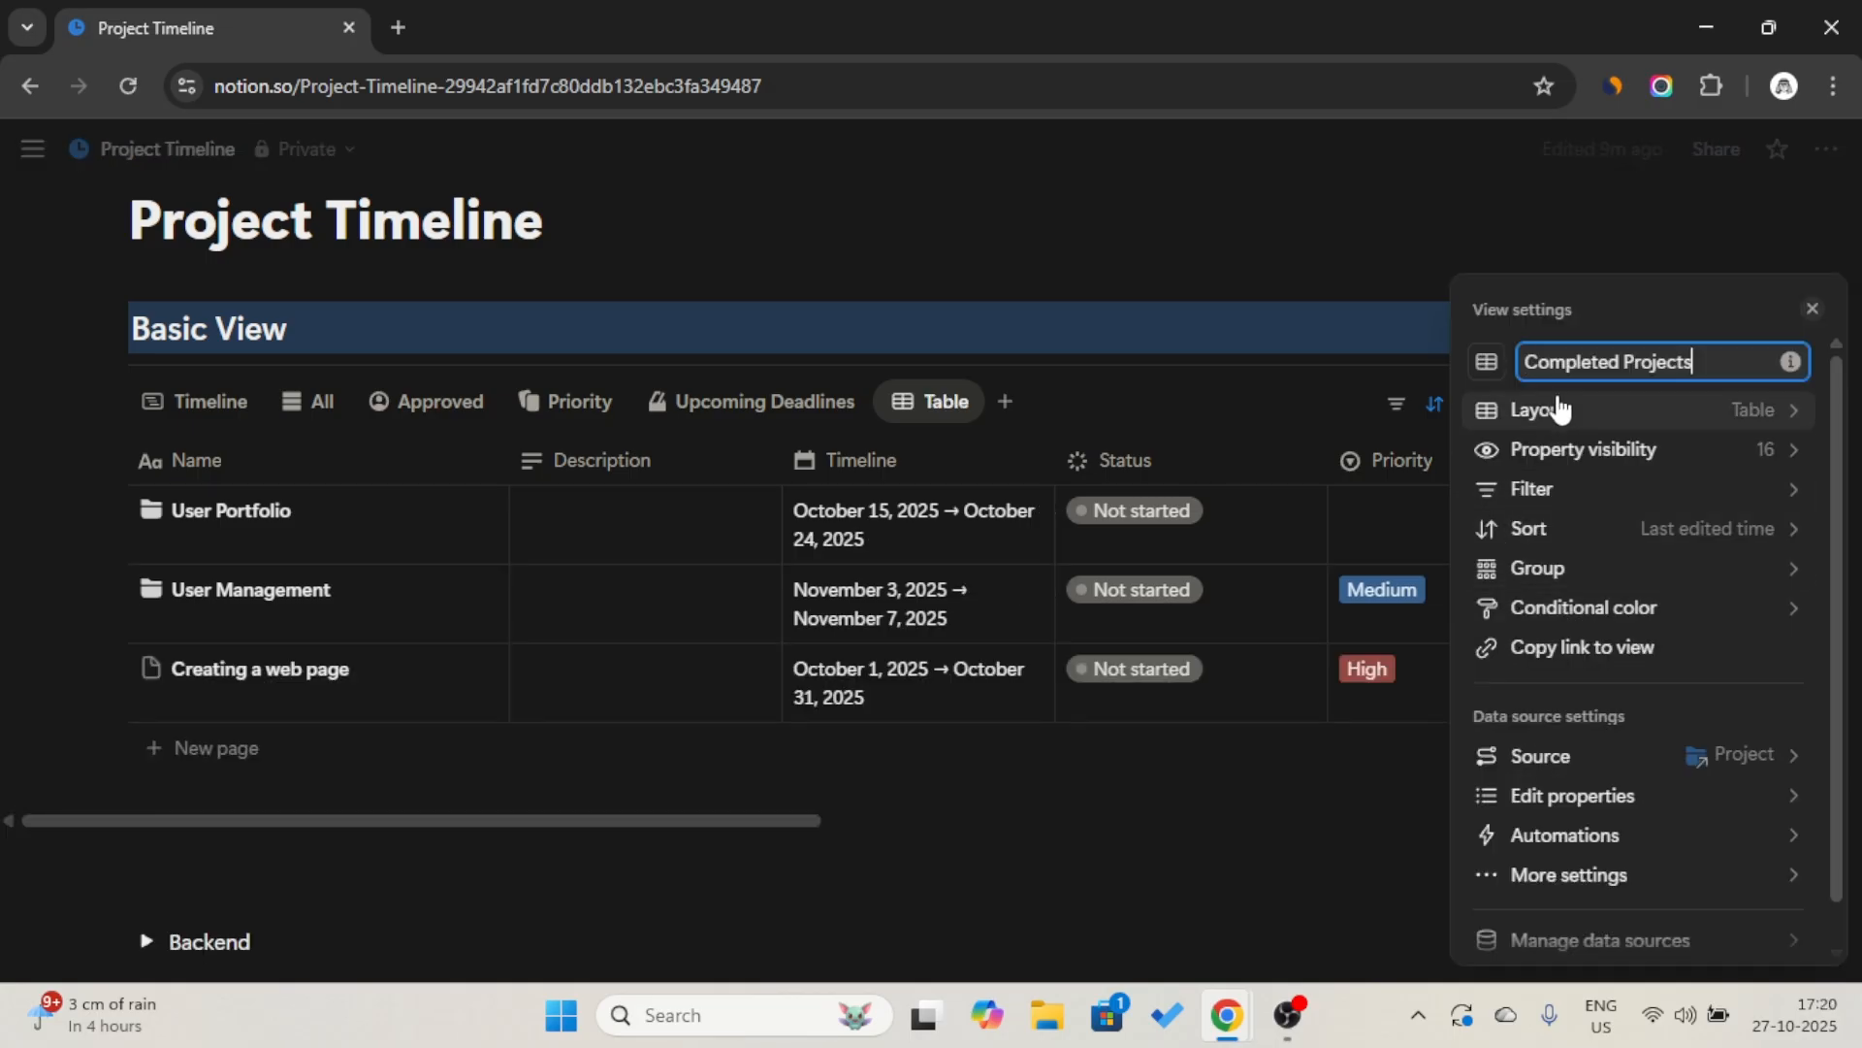
left_click(1489, 363)
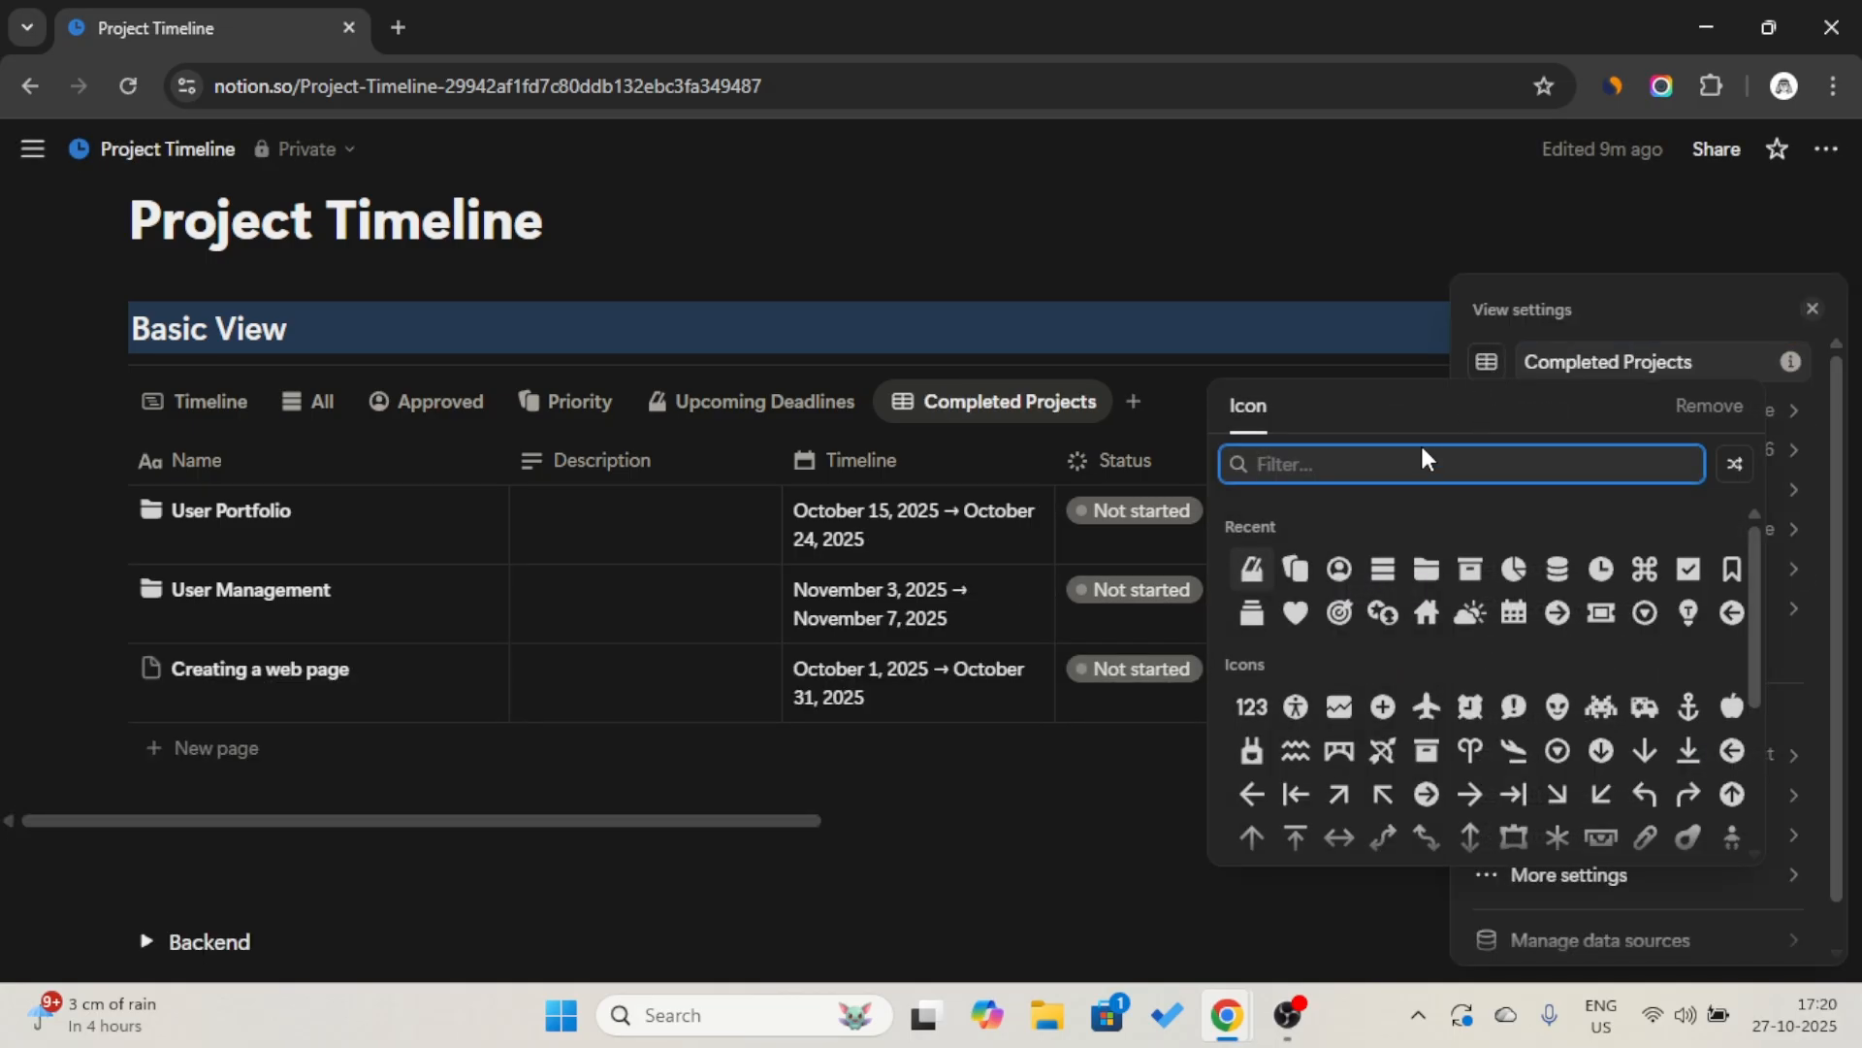
left_click(1685, 570)
left_click(1209, 425)
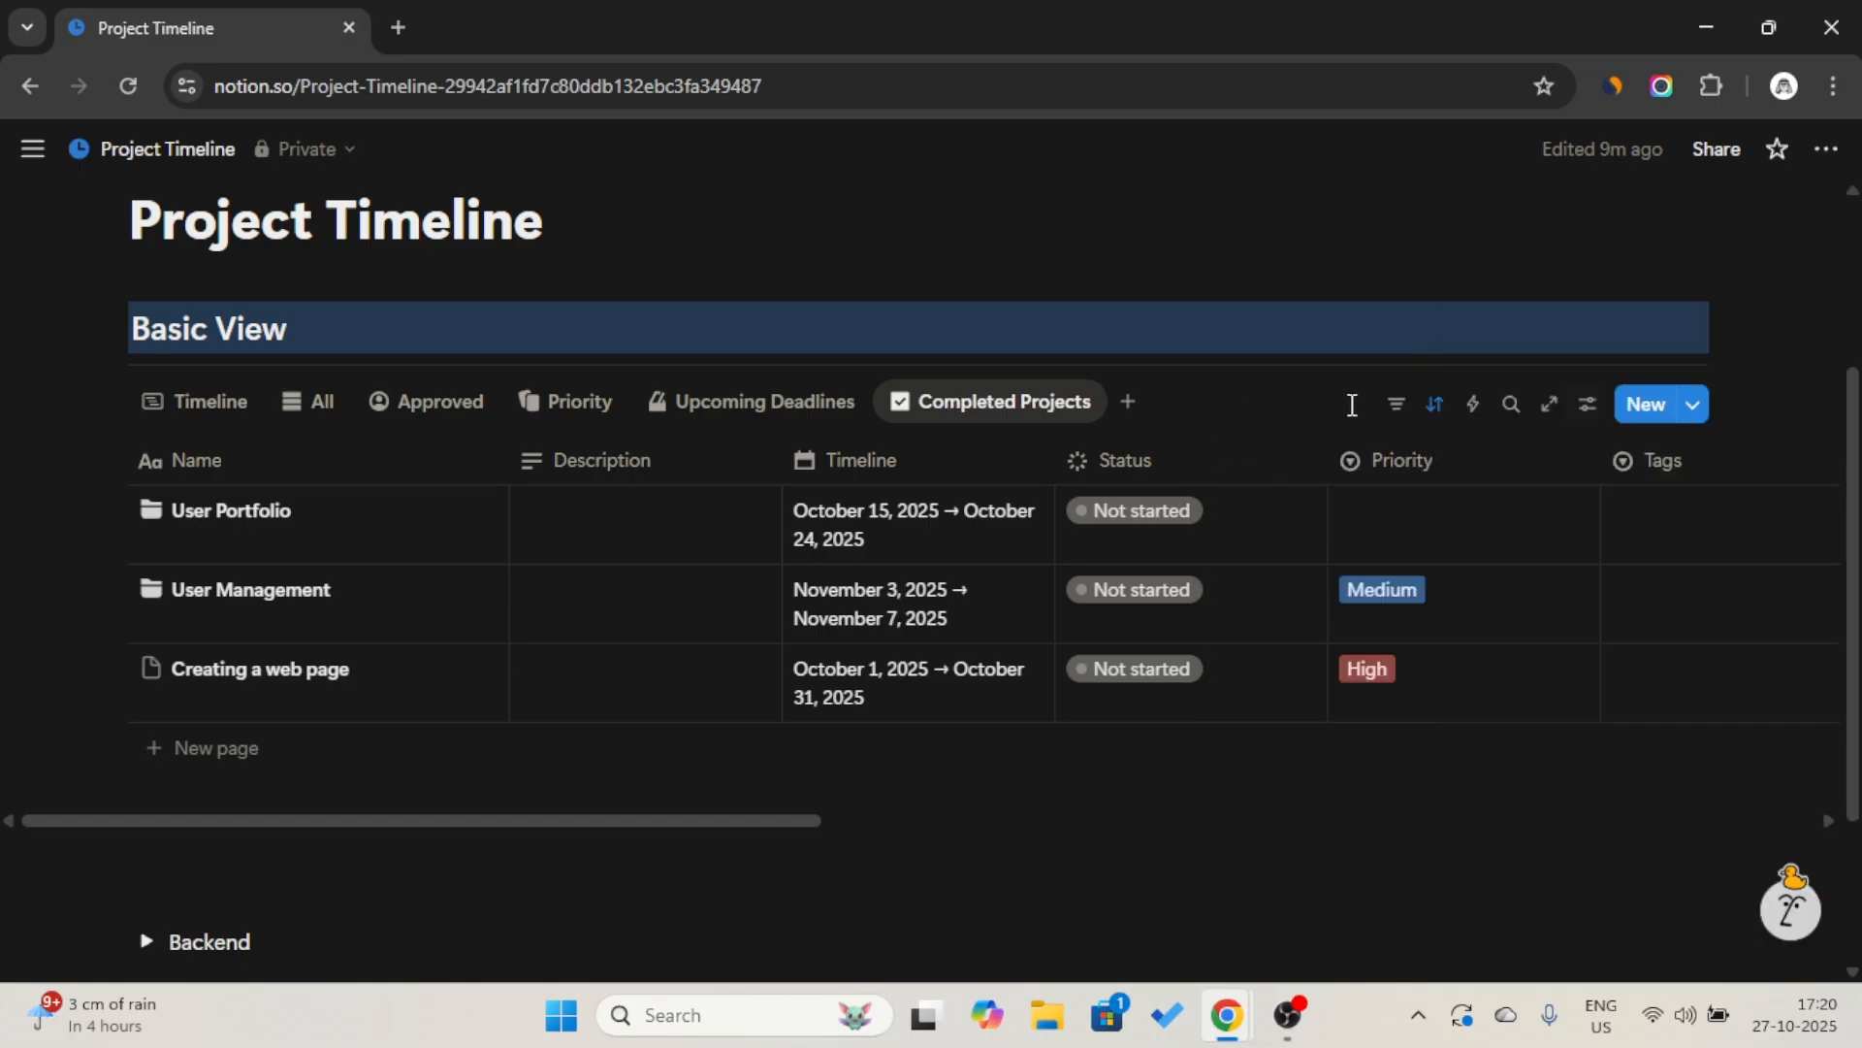
Filter the Completed Projects view to projects whose Archive is Unchecked.
left_click(1399, 416)
left_click(1455, 447)
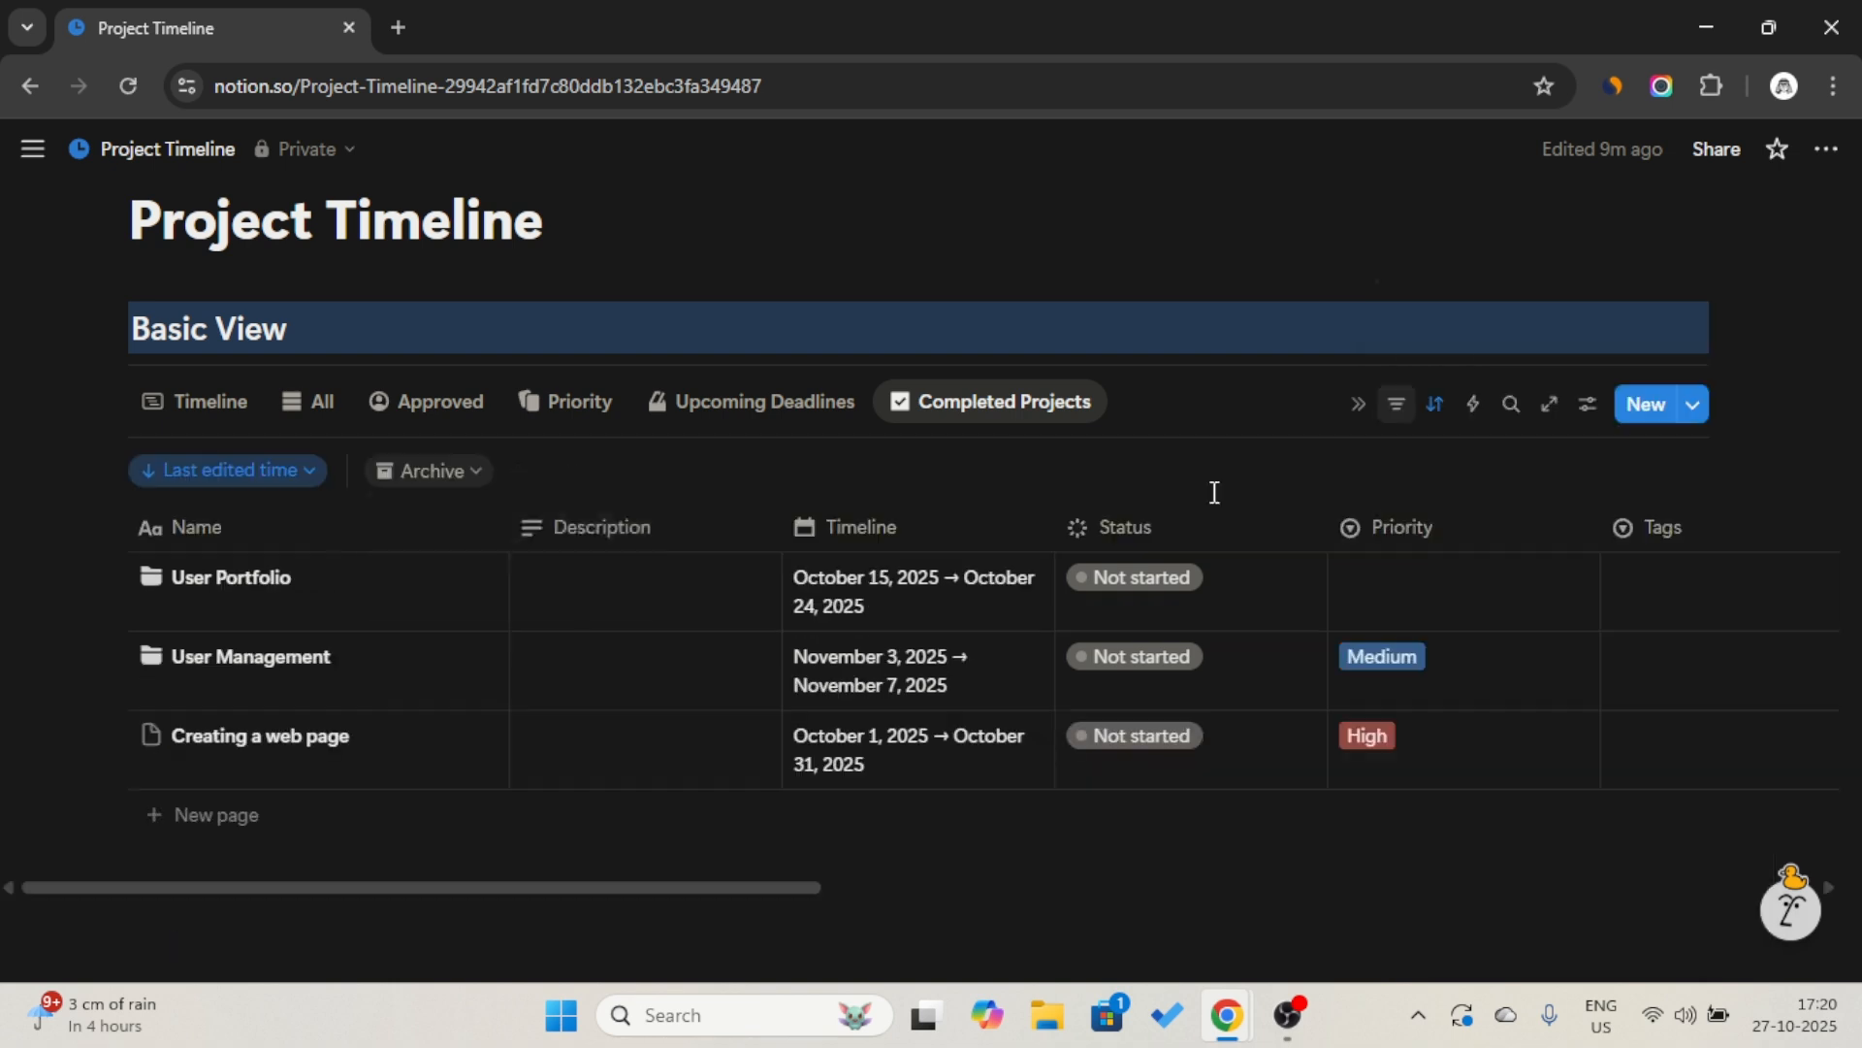
left_click(485, 558)
left_click(653, 469)
Add a Status filter for the Complete group to the Completed Projects view and collapse the filter bar.
left_click(652, 470)
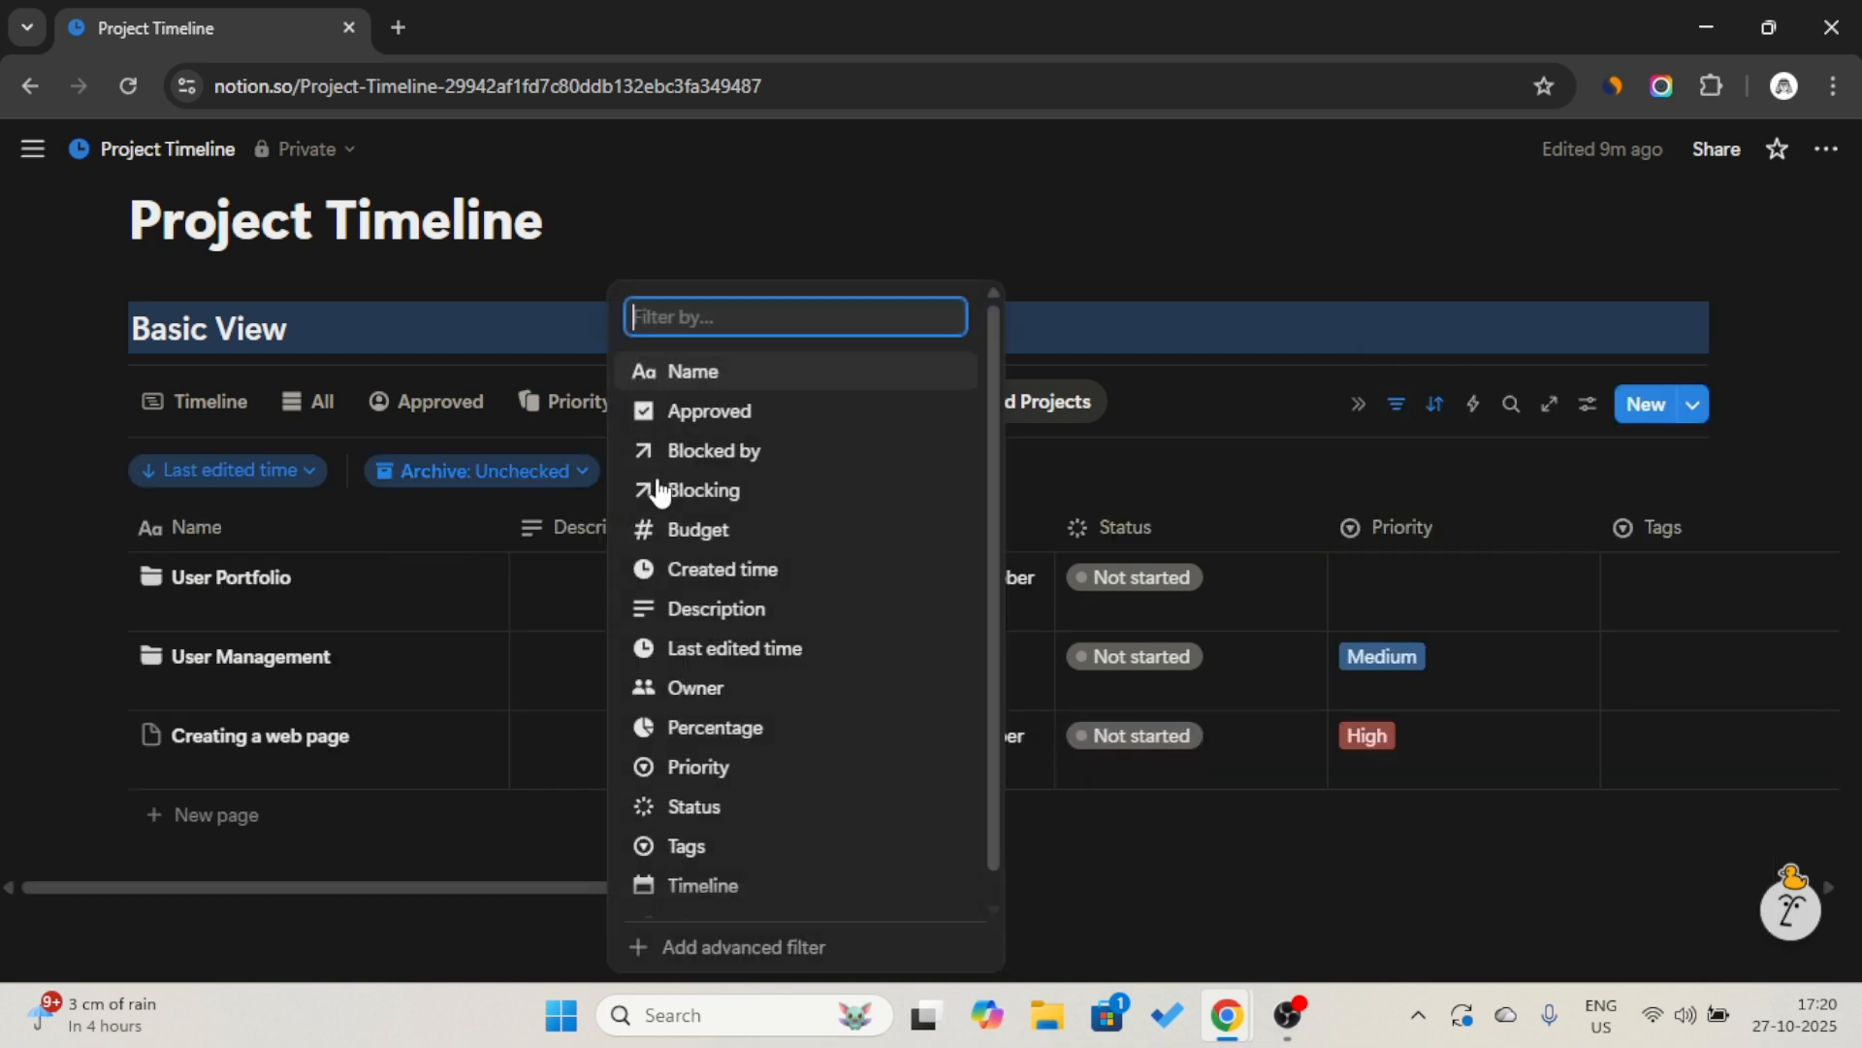
left_click(706, 808)
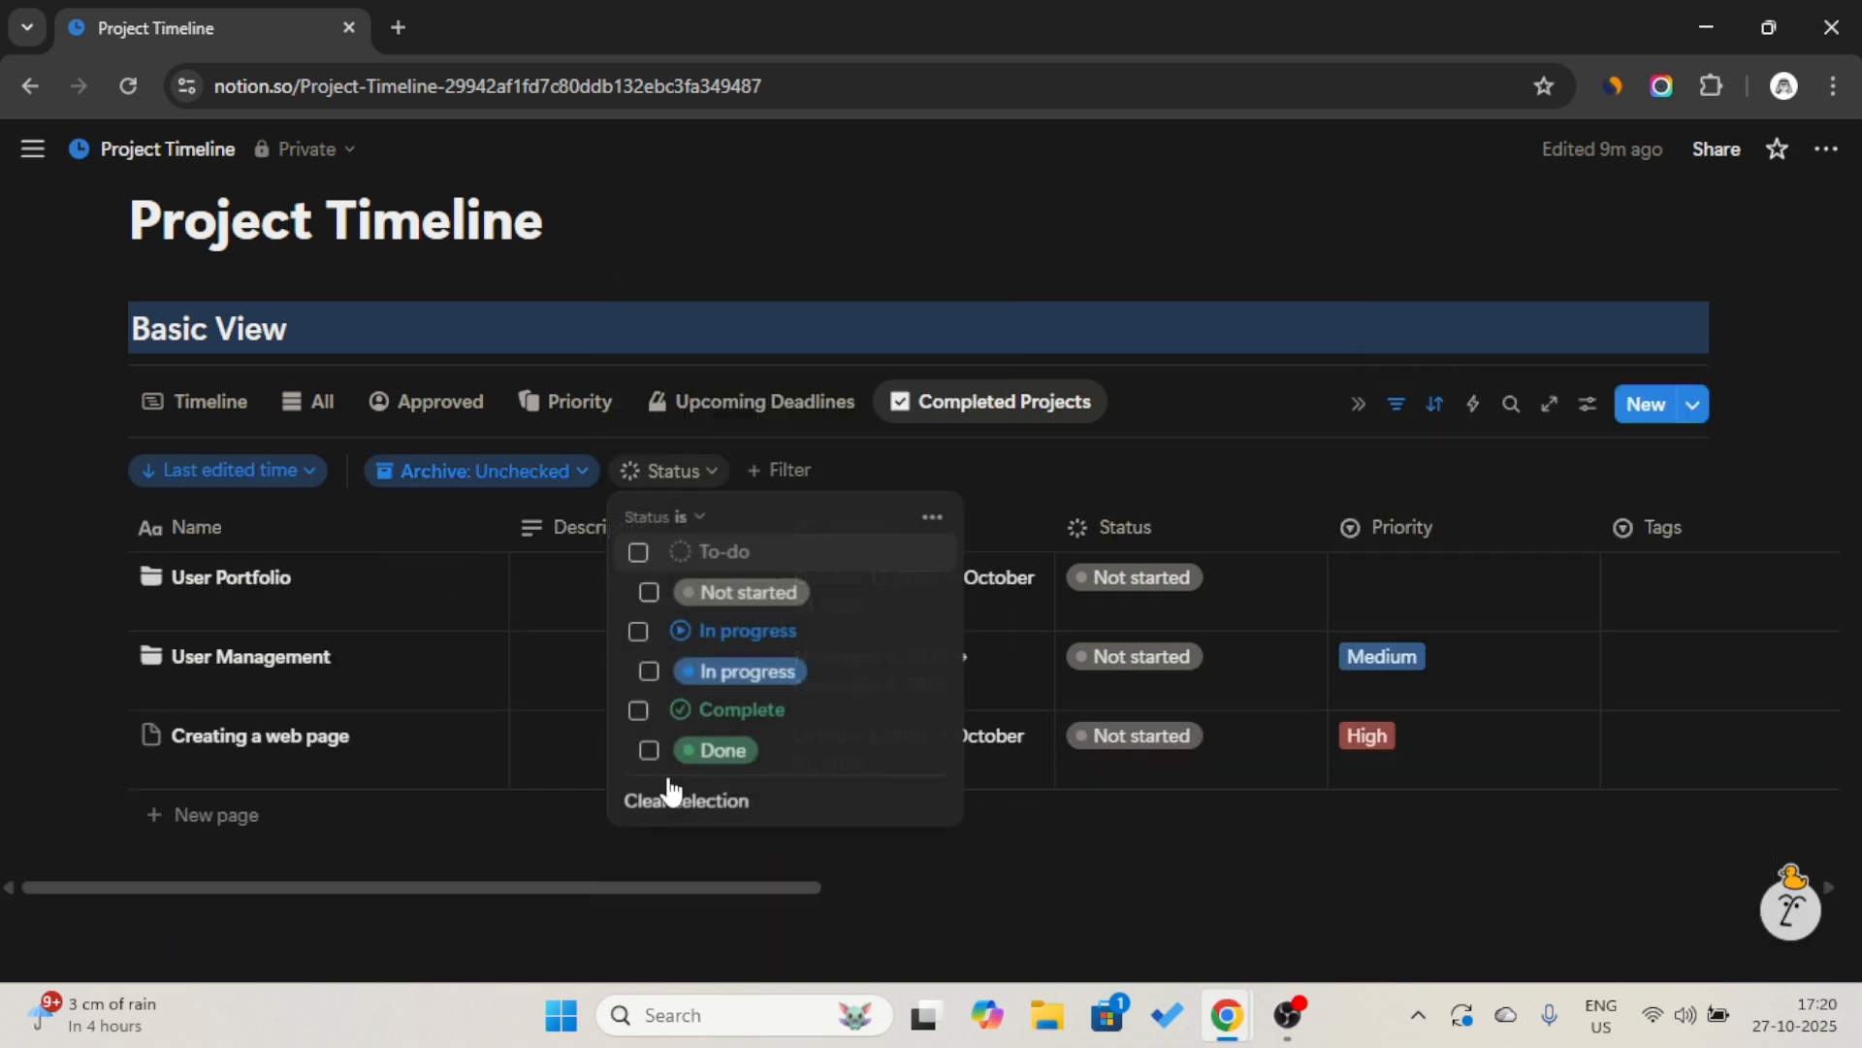
left_click(638, 711)
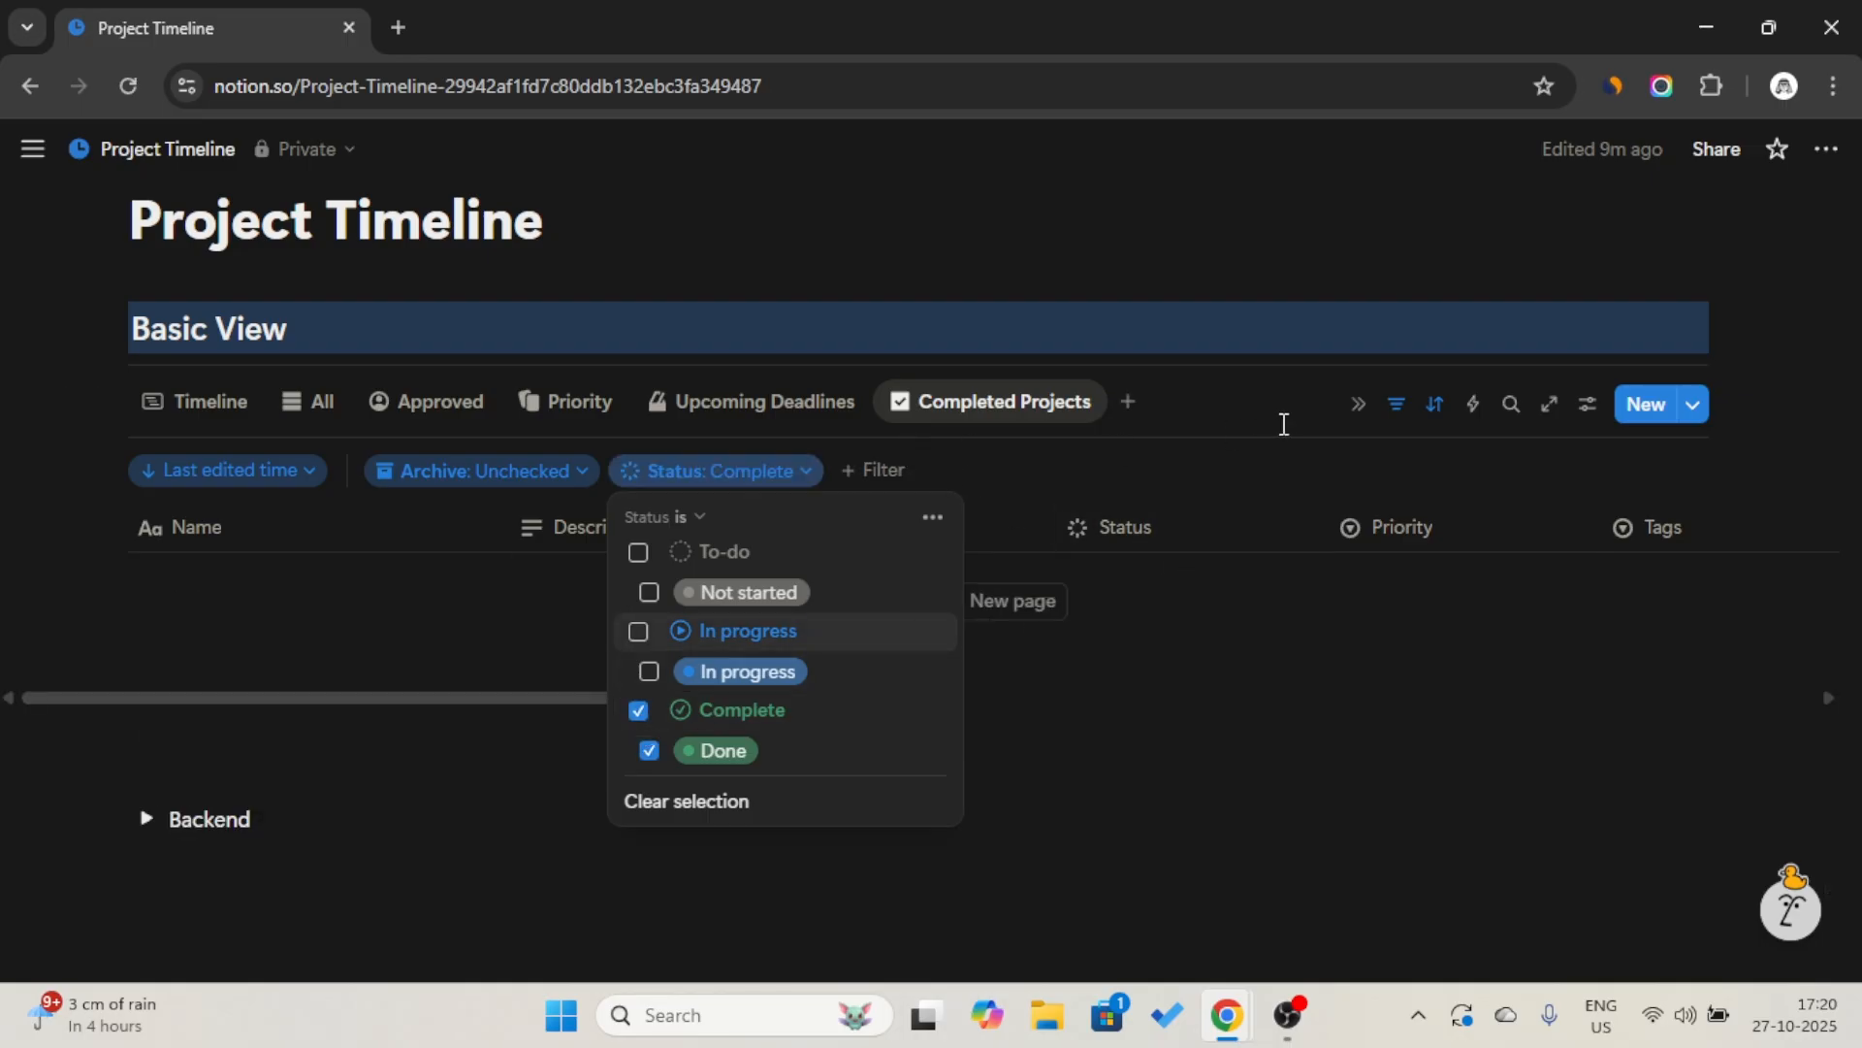
left_click(1389, 423)
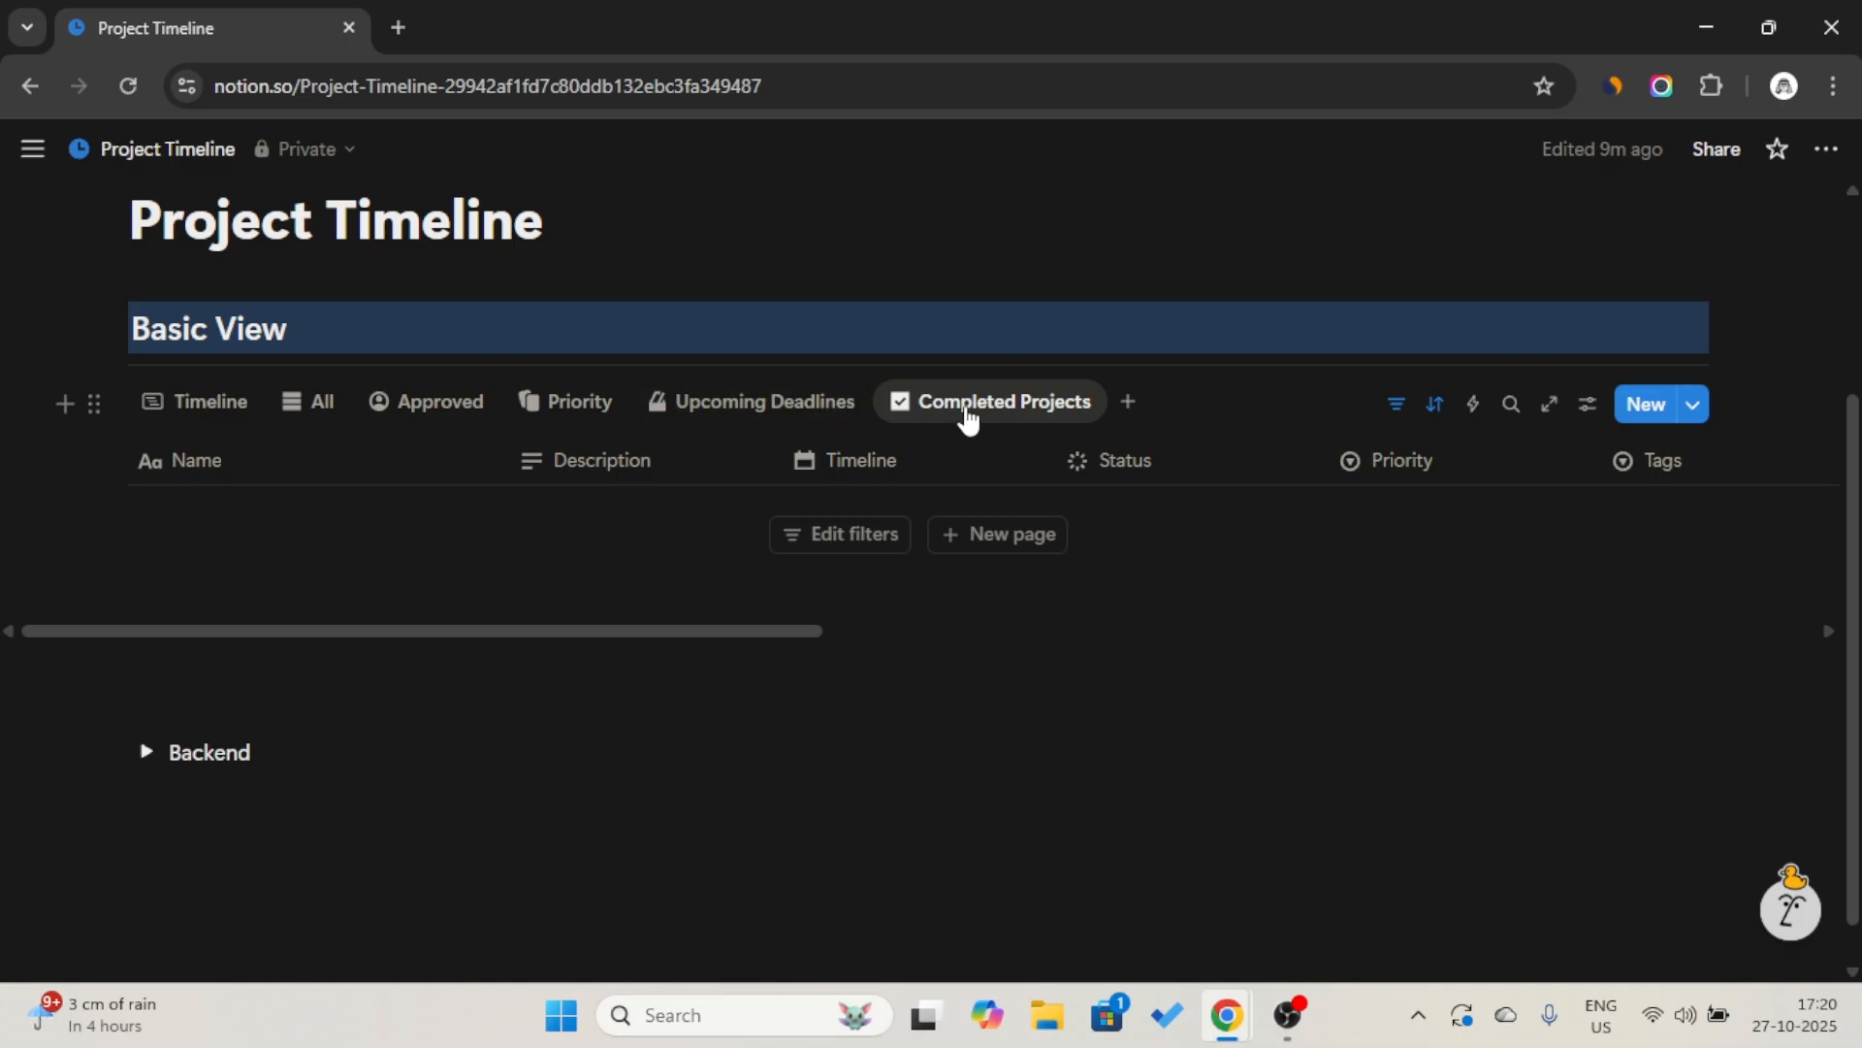
Change the Upcoming Deadlines view to a Gallery layout with no card preview.
left_click(720, 420)
left_click(719, 420)
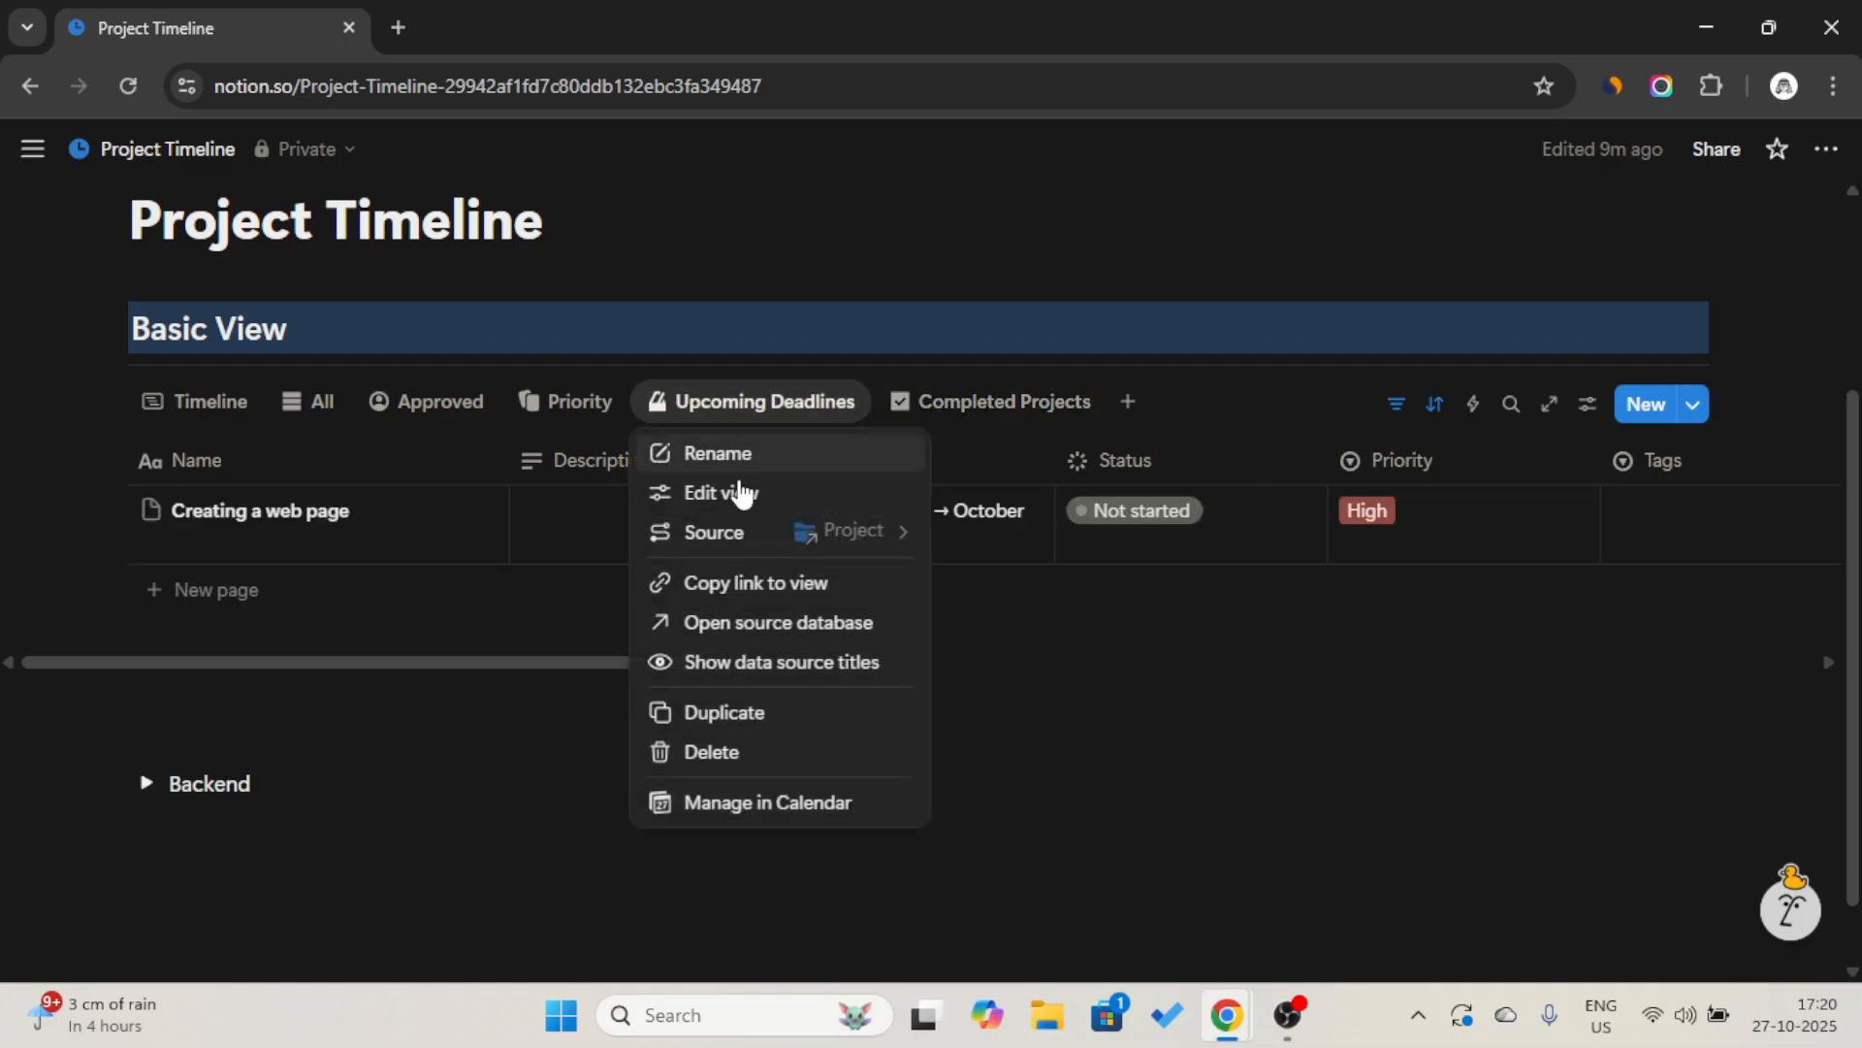
left_click(743, 494)
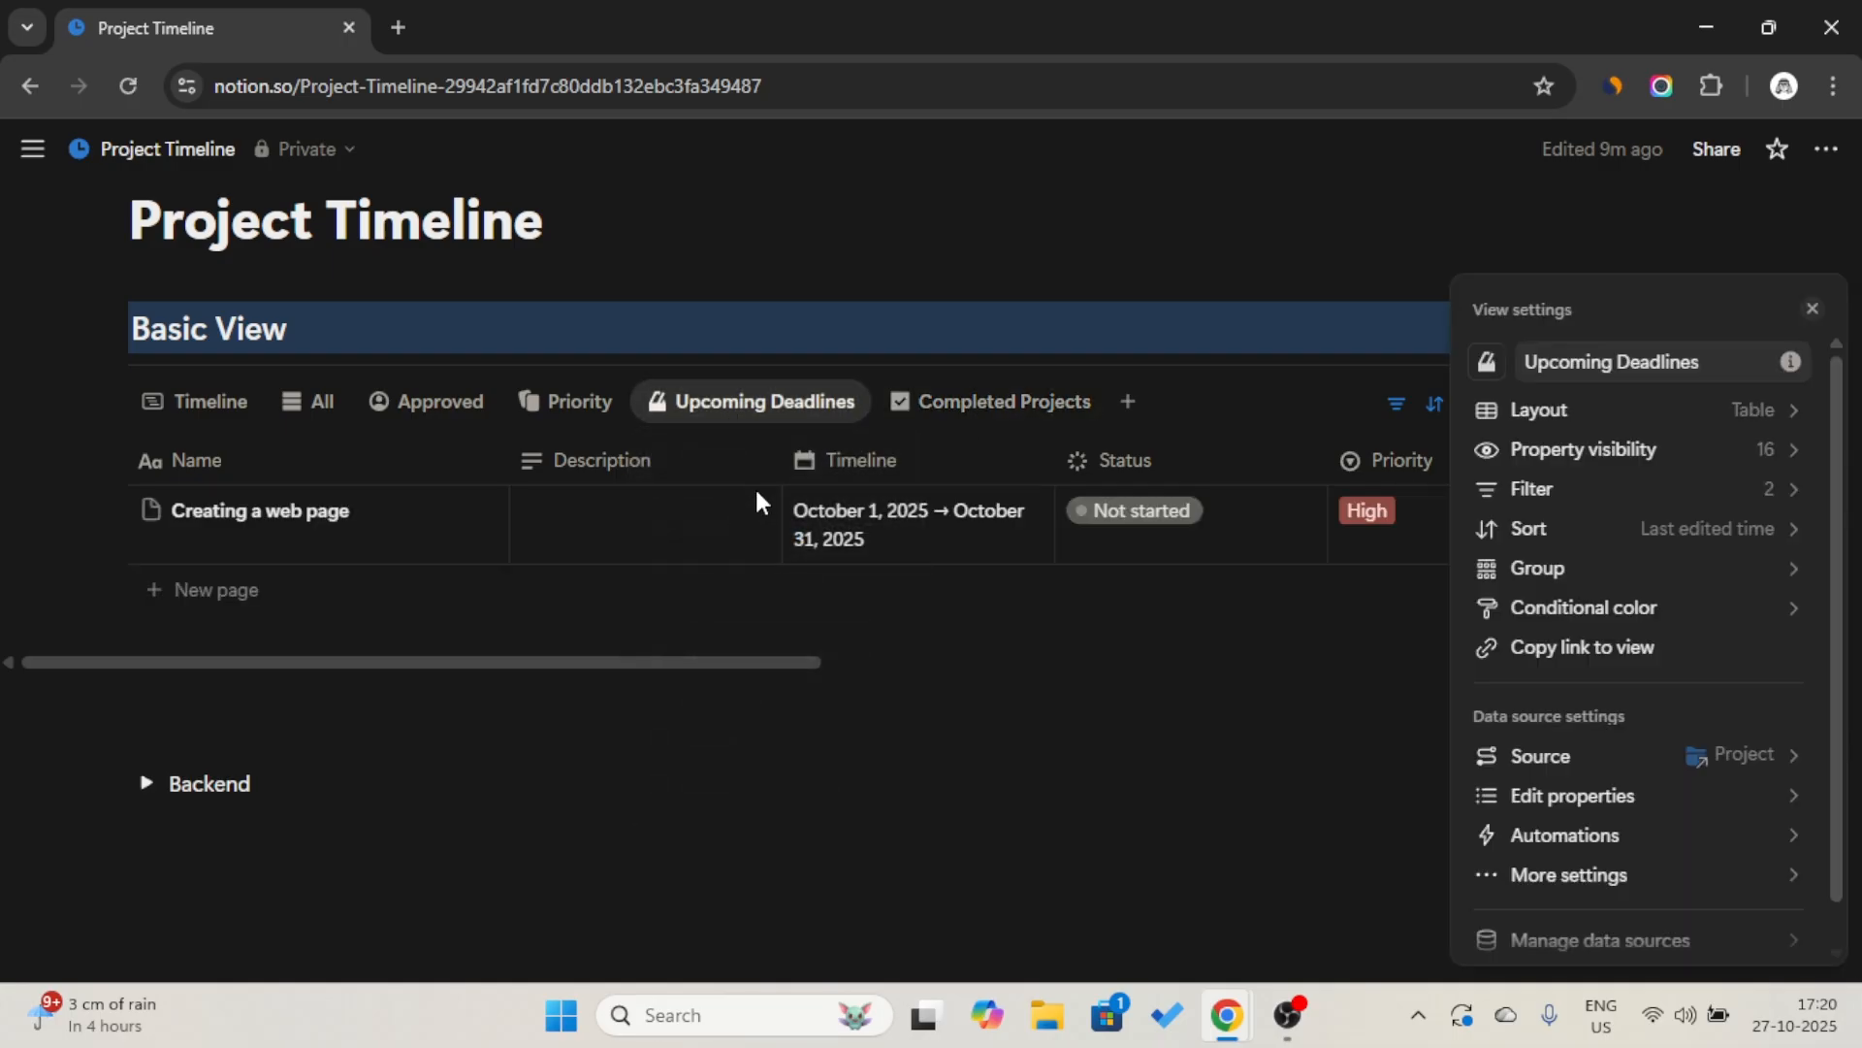
left_click(1622, 426)
left_click(1763, 600)
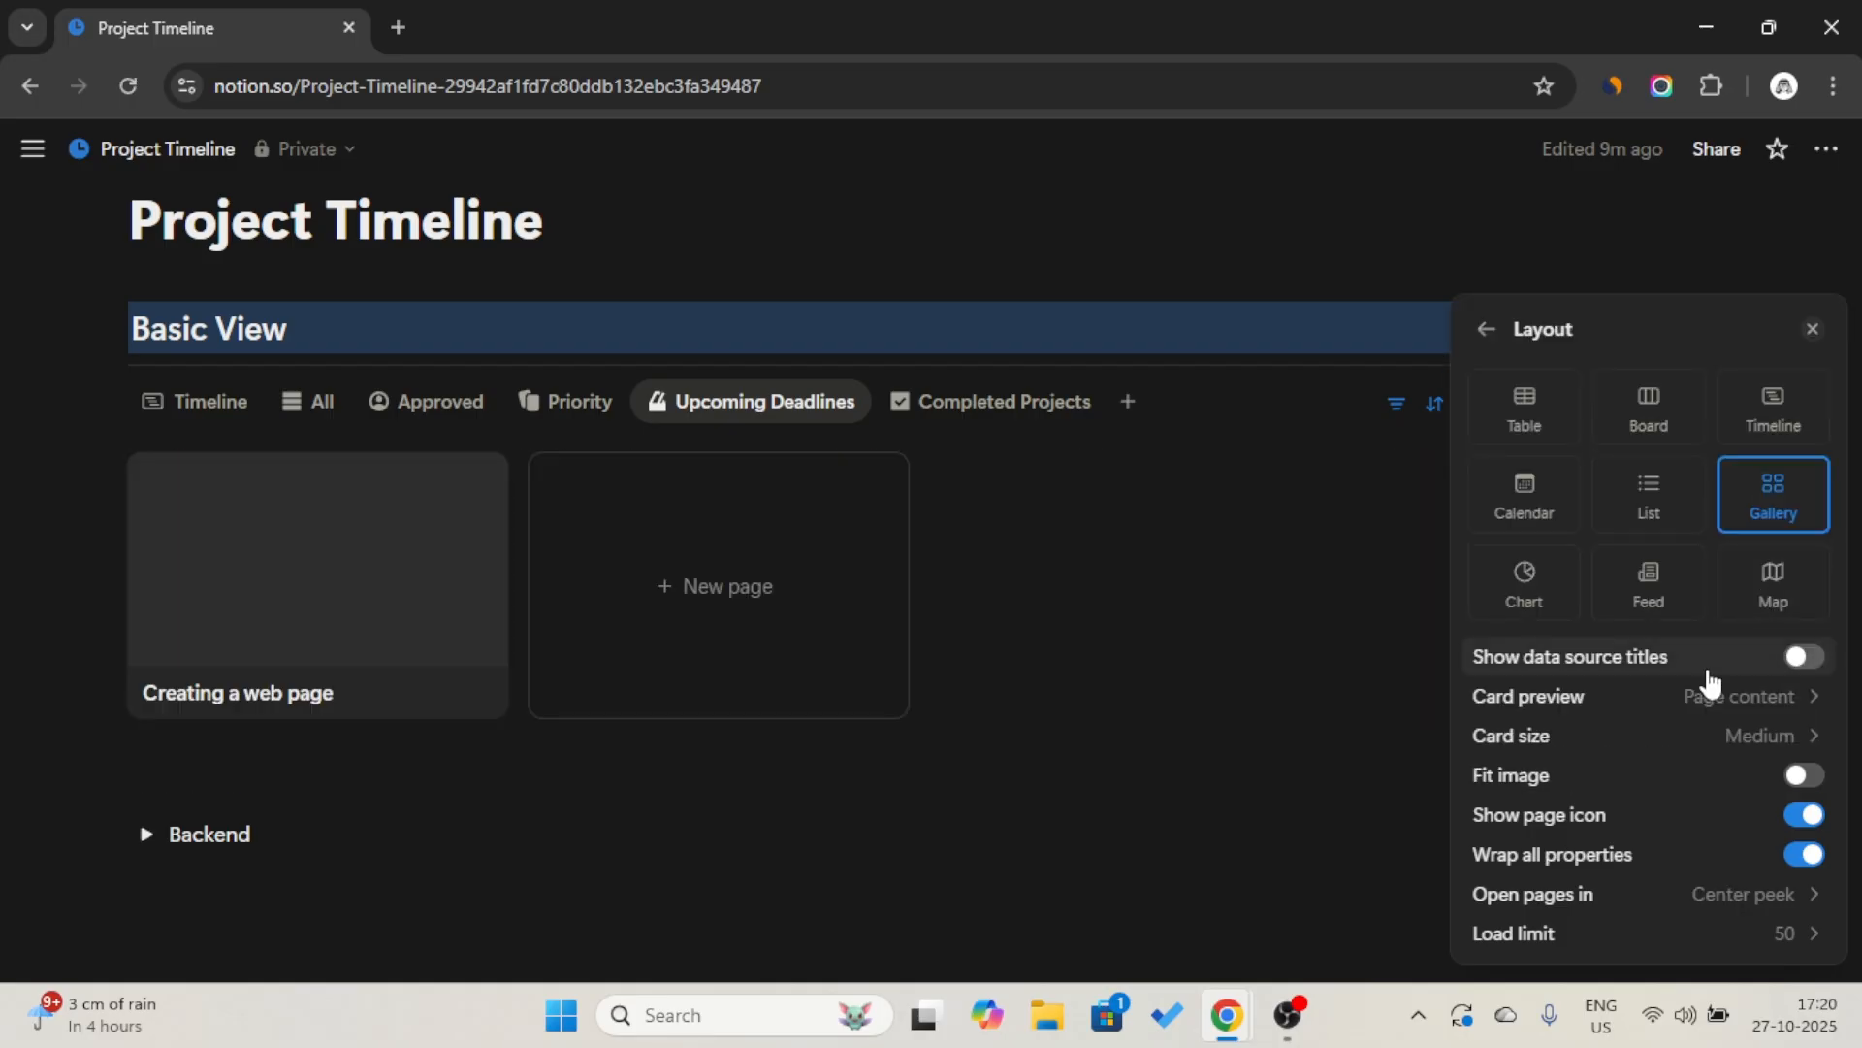
left_click(1671, 696)
left_click(1664, 736)
key("Escape")
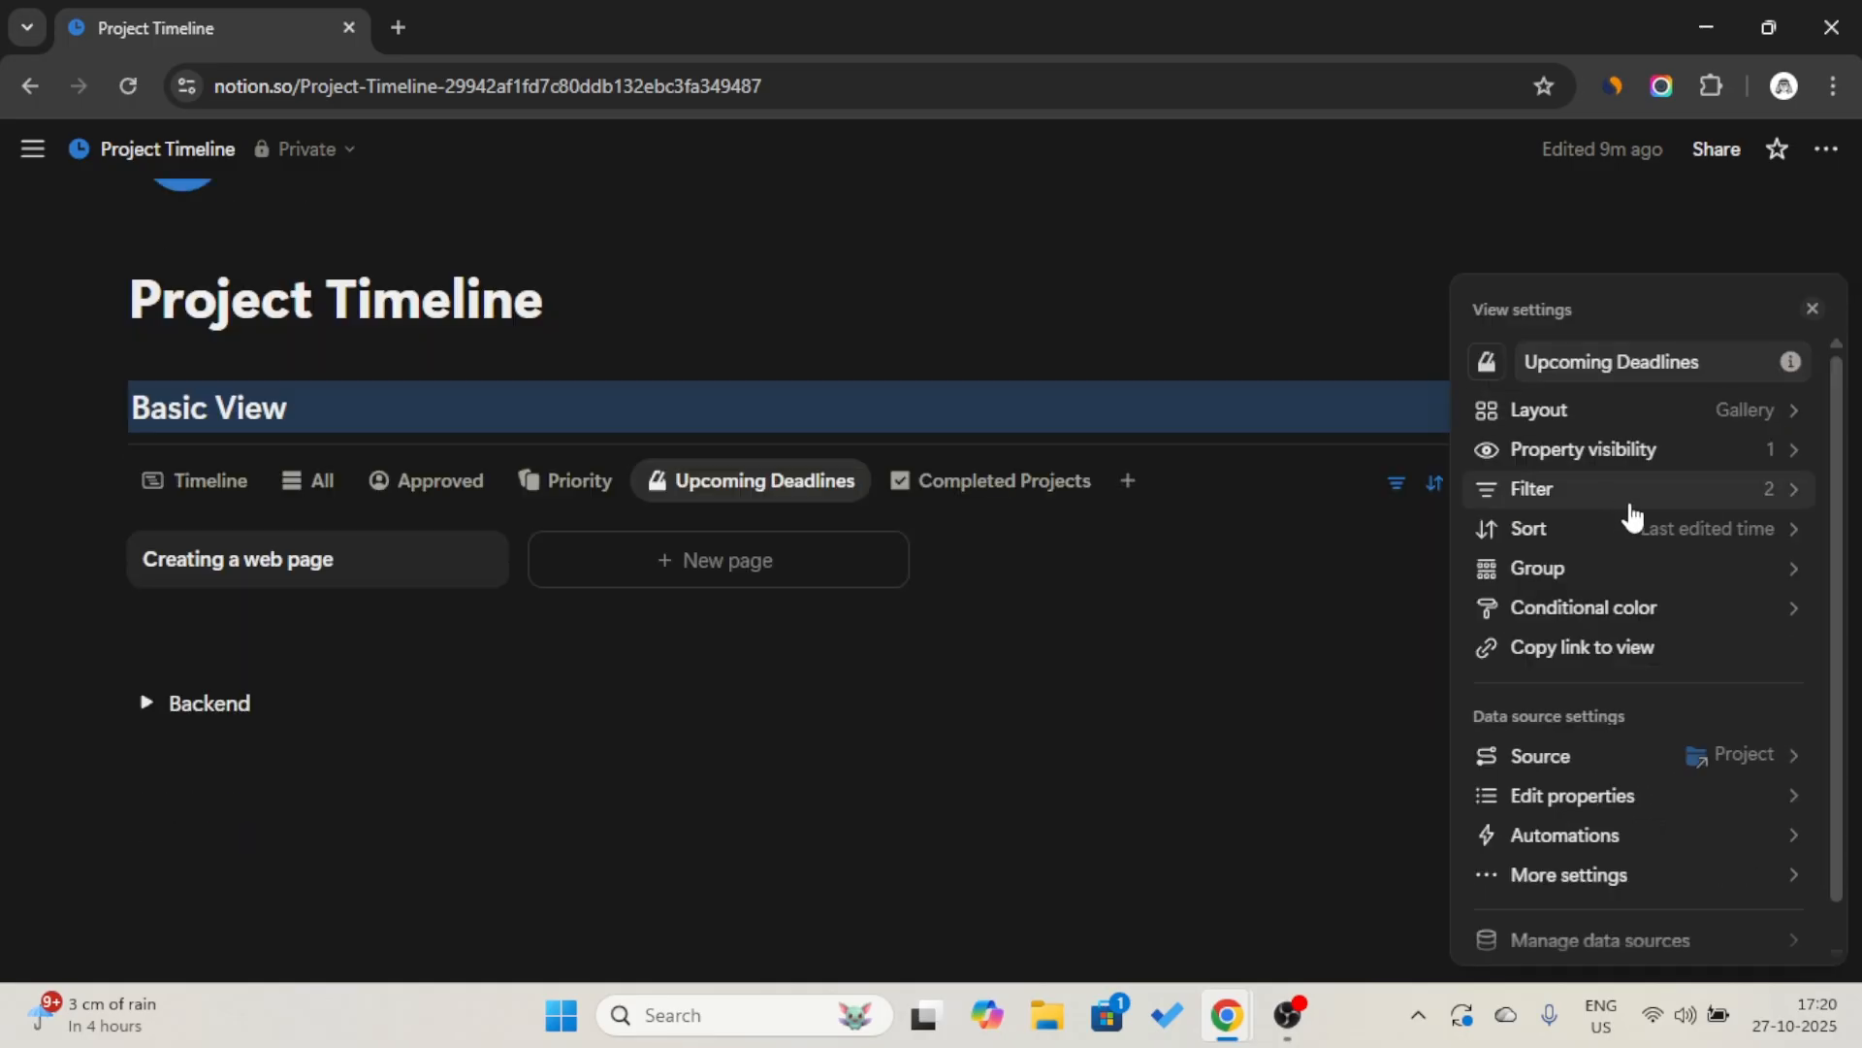
Show the Approved, Budget, Percentage and Status properties on the Upcoming Deadlines gallery cards.
left_click(1684, 451)
left_click(1786, 561)
left_click(1787, 709)
left_click(1788, 899)
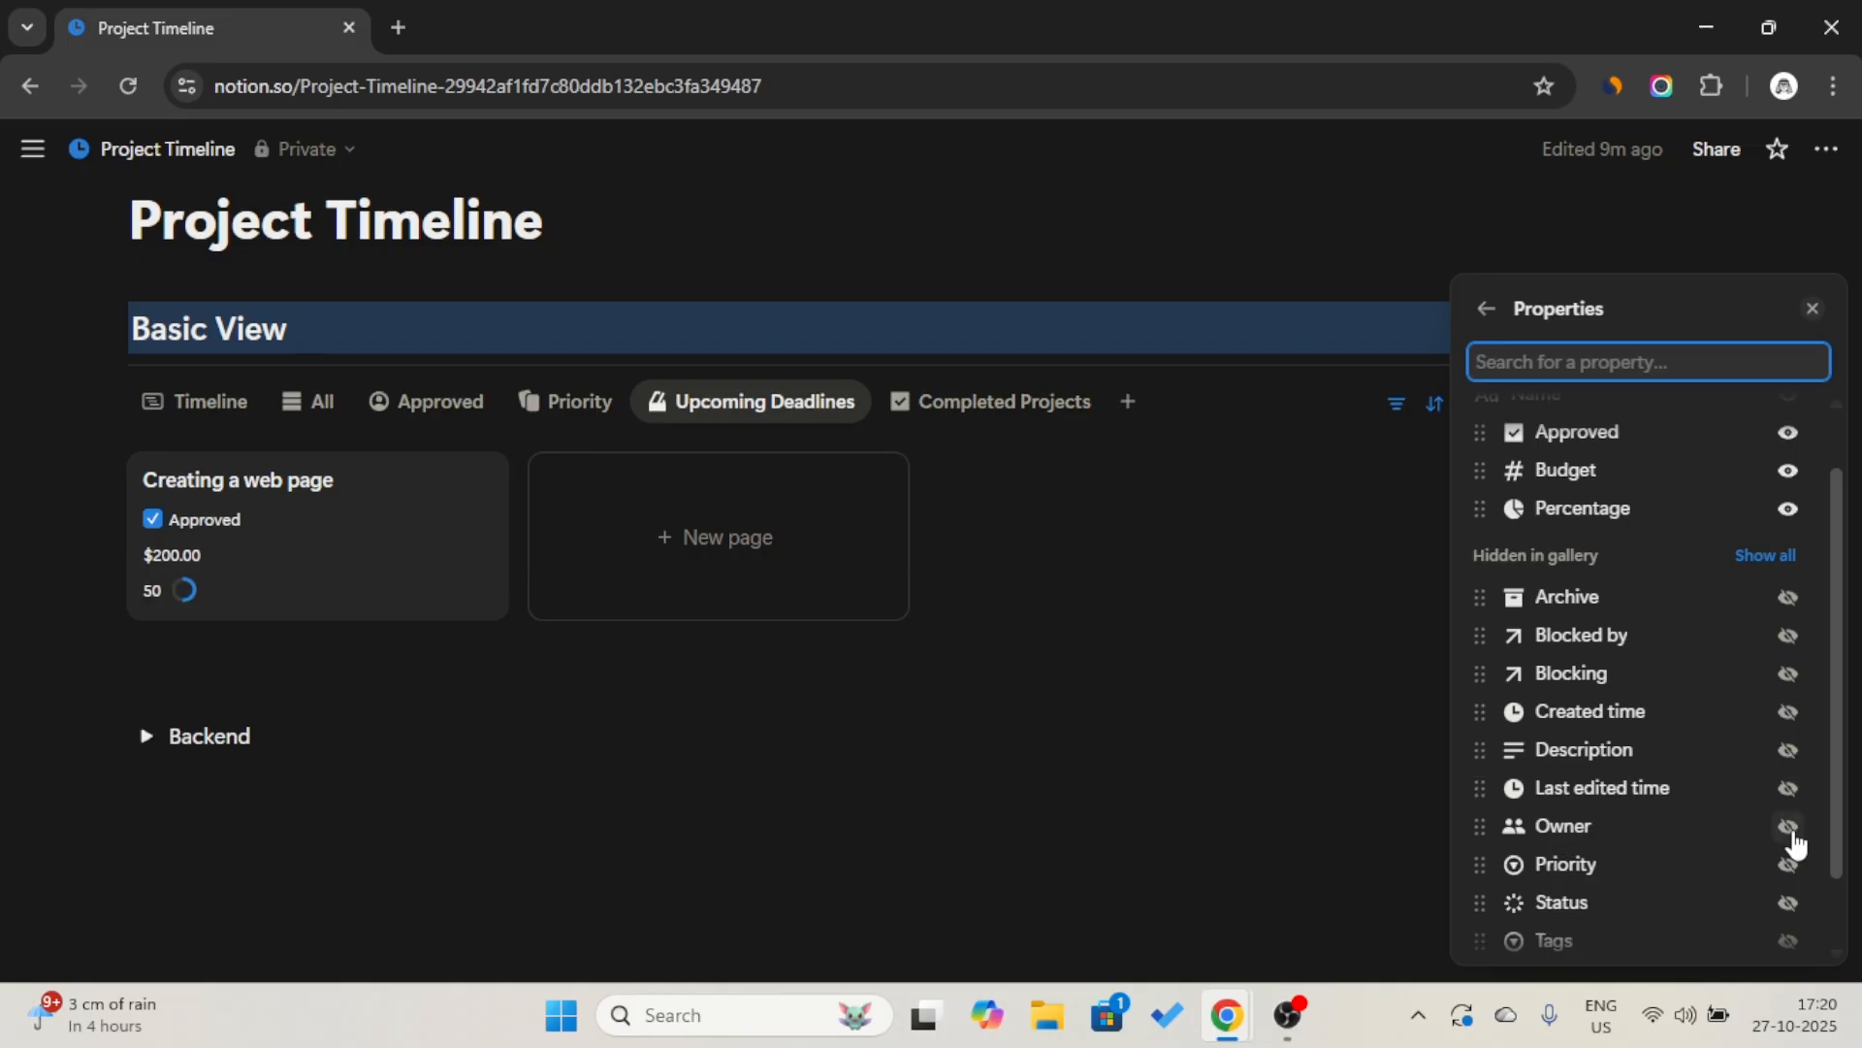
left_click(1788, 898)
left_click(831, 711)
Show the Approved, Budget, Percentage and Status properties on the Priority board's cards.
left_click(596, 409)
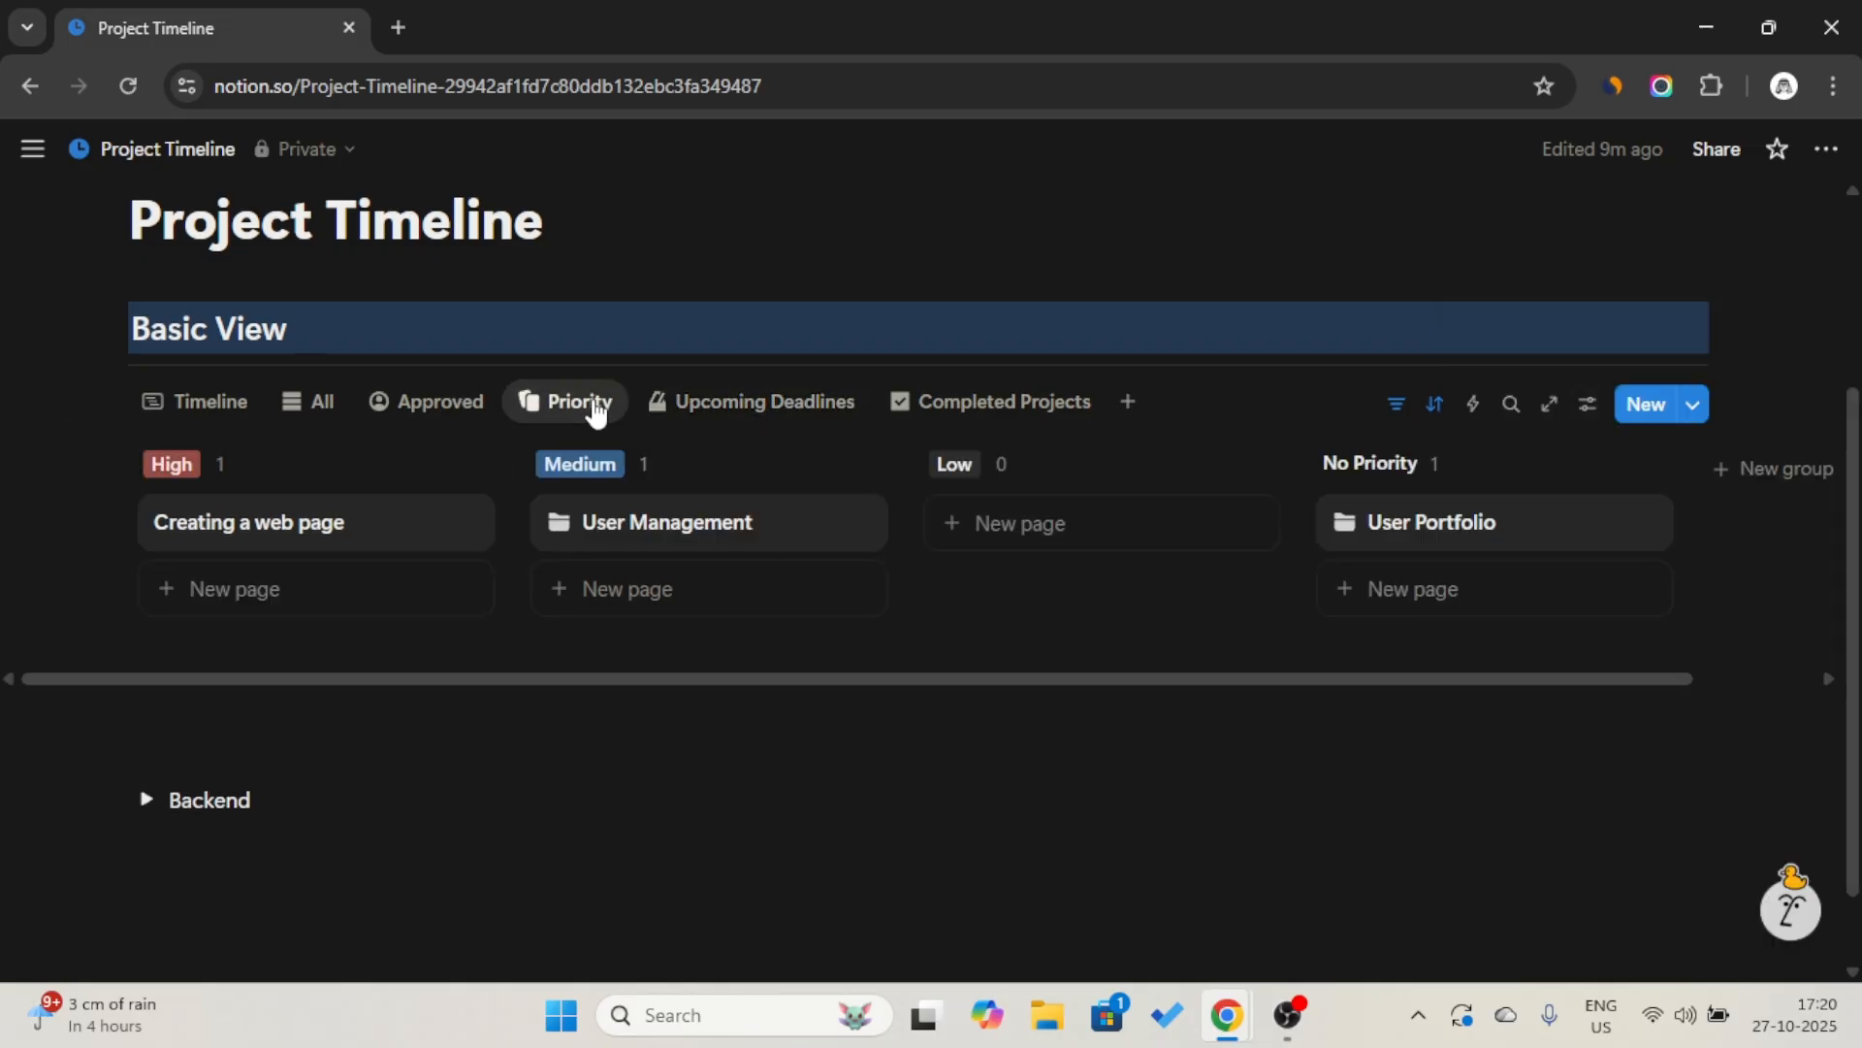
left_click(594, 407)
left_click(612, 489)
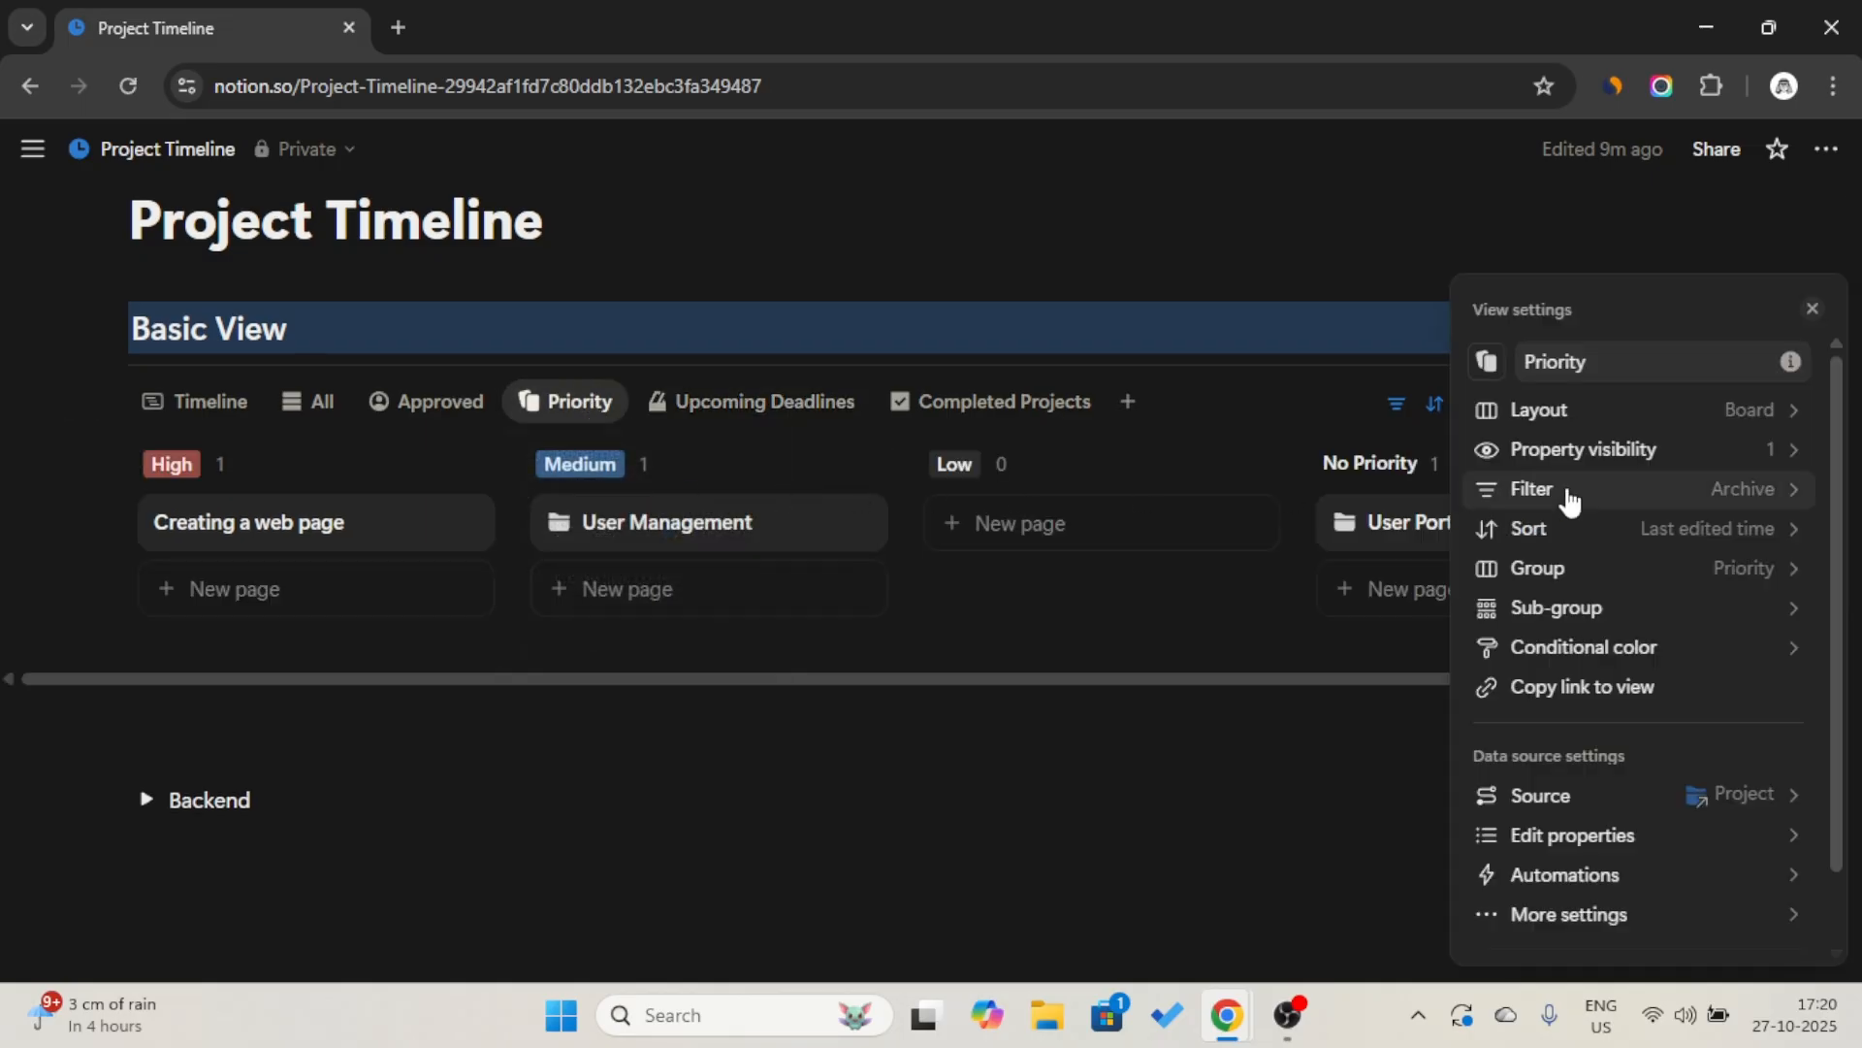
left_click(1649, 450)
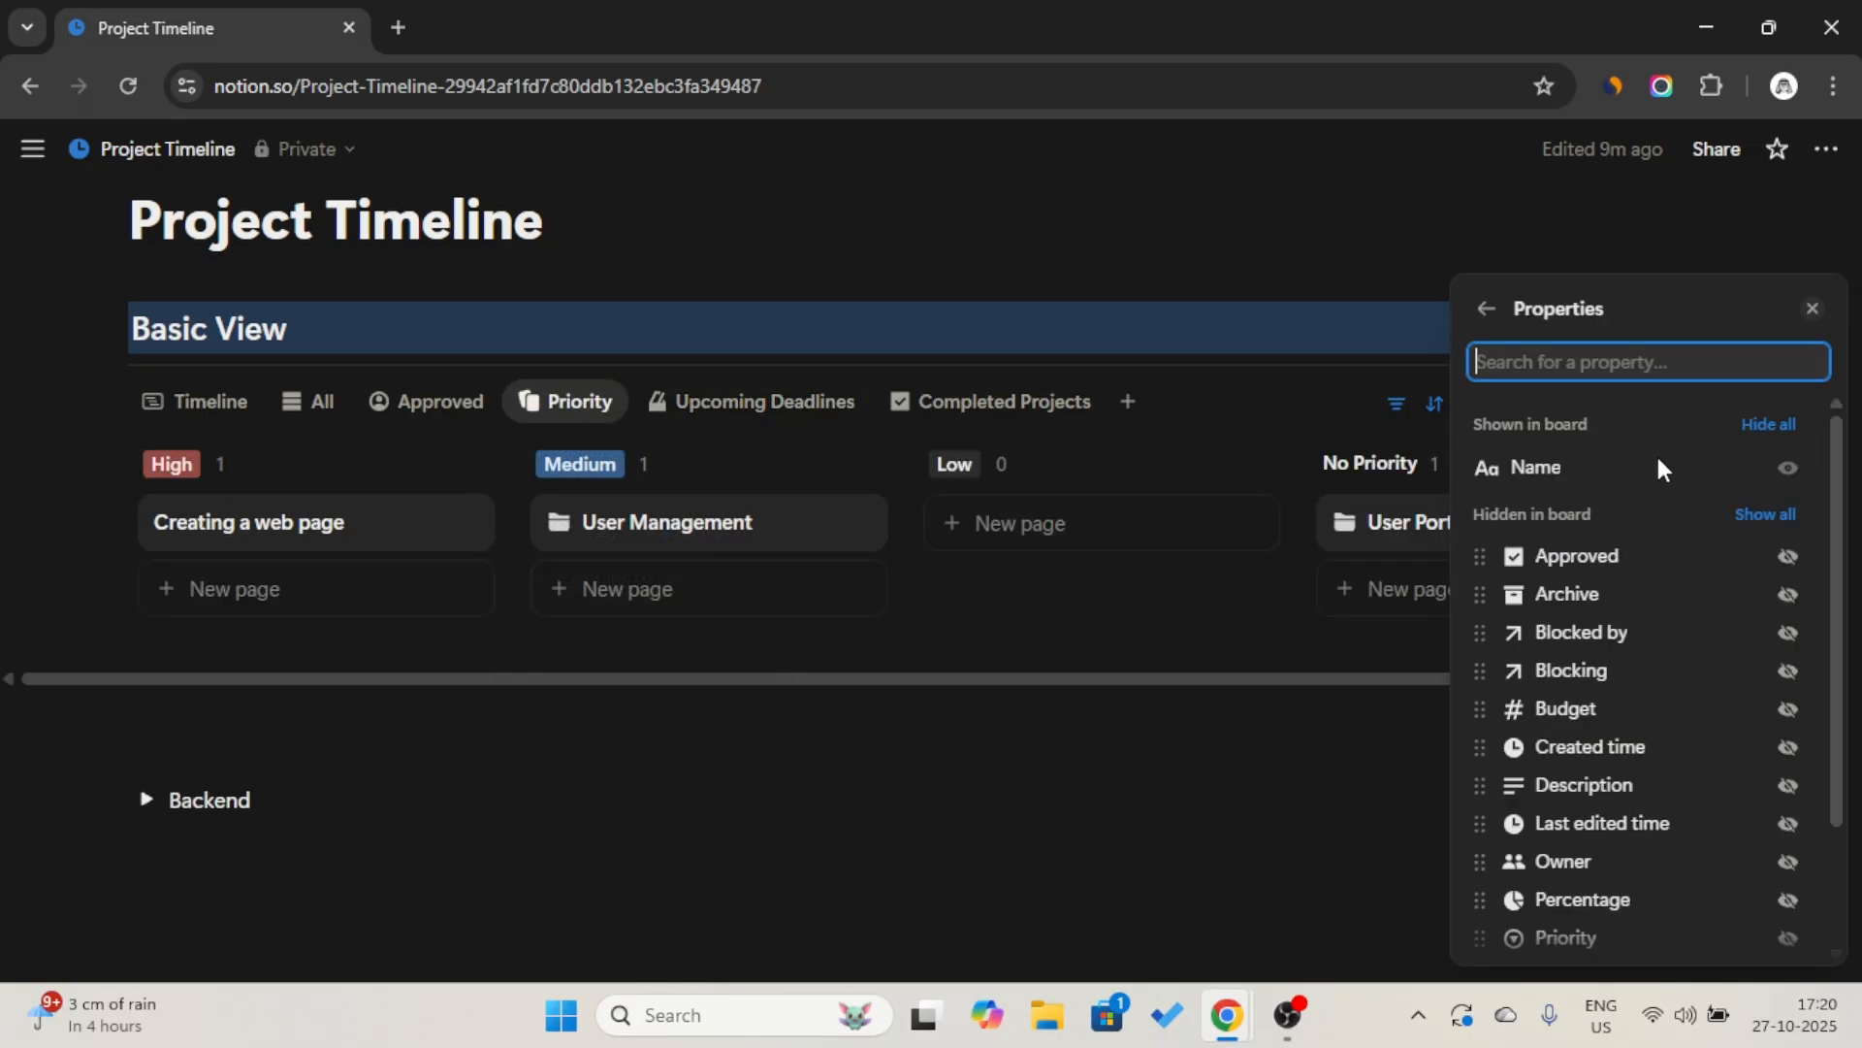
left_click(1789, 560)
left_click(1788, 708)
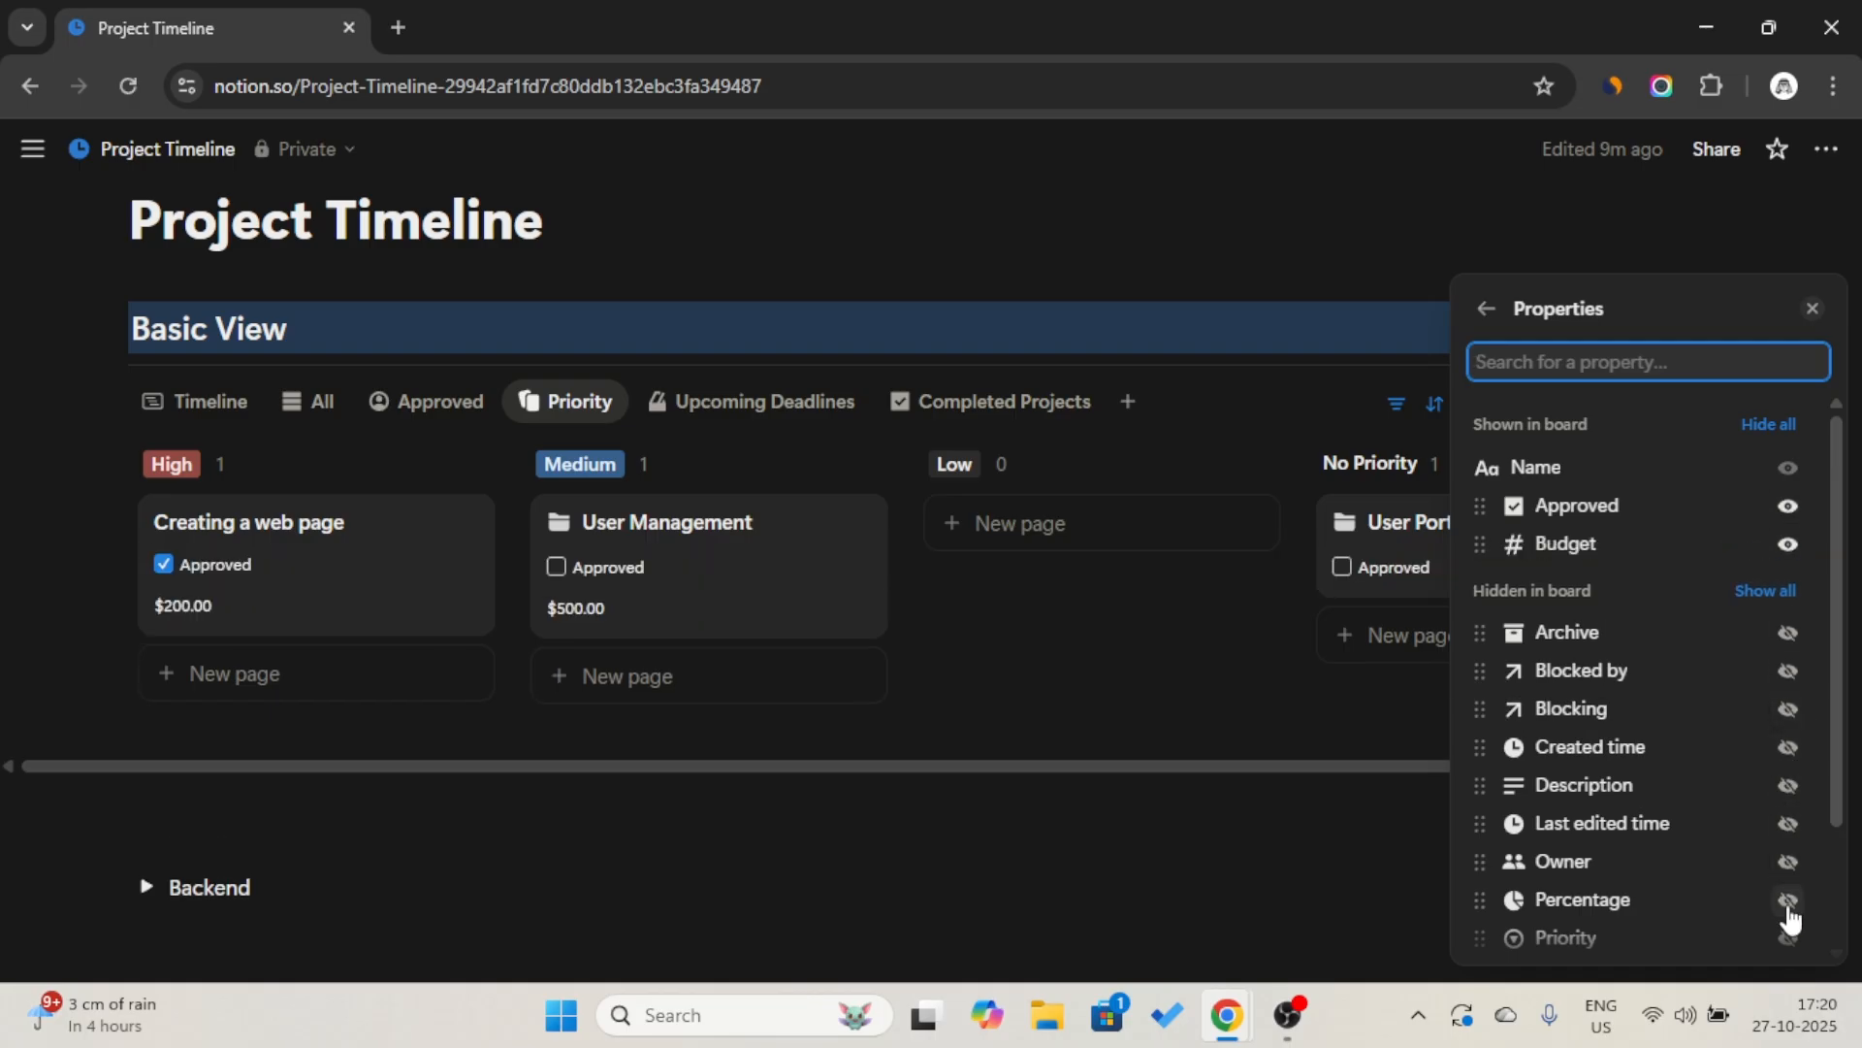
left_click(1788, 902)
scroll(1787, 912, "down", 1)
left_click(1788, 840)
left_click(1088, 773)
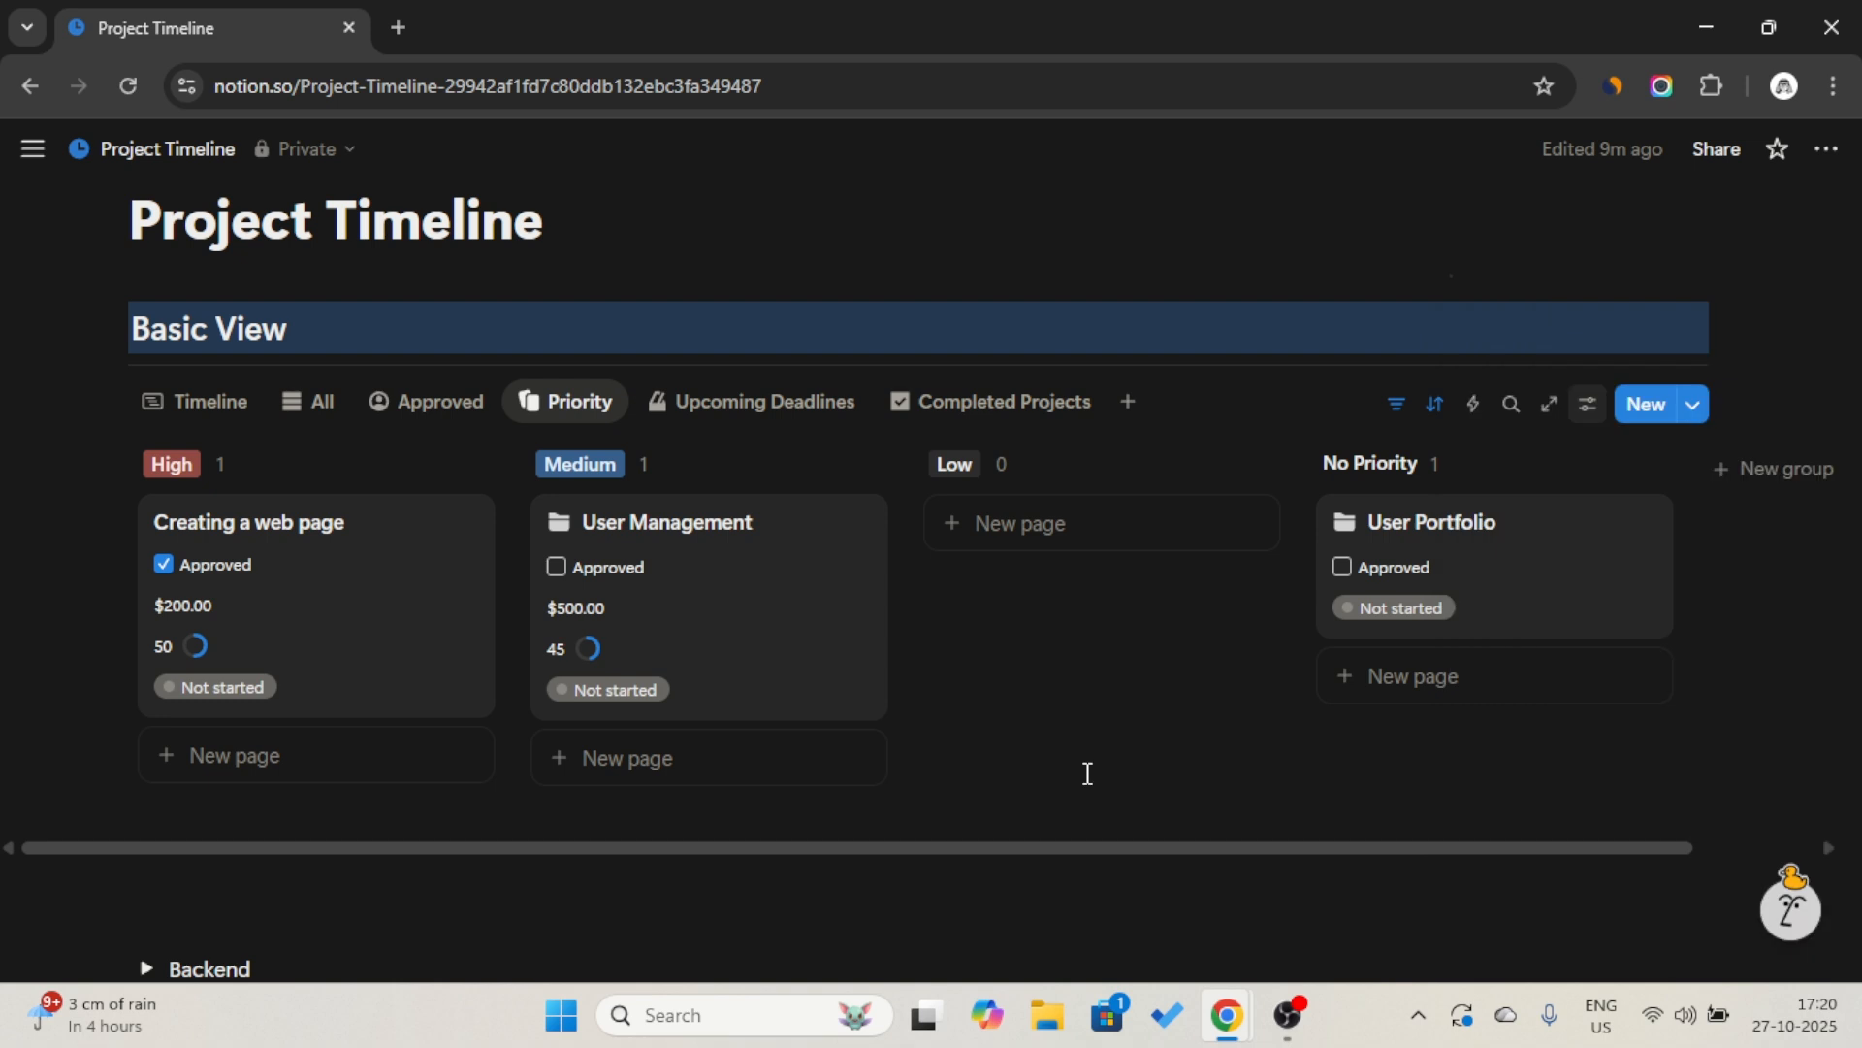
Add a Calendar view of the projects to the Basic View section and open that view's options.
left_click(985, 403)
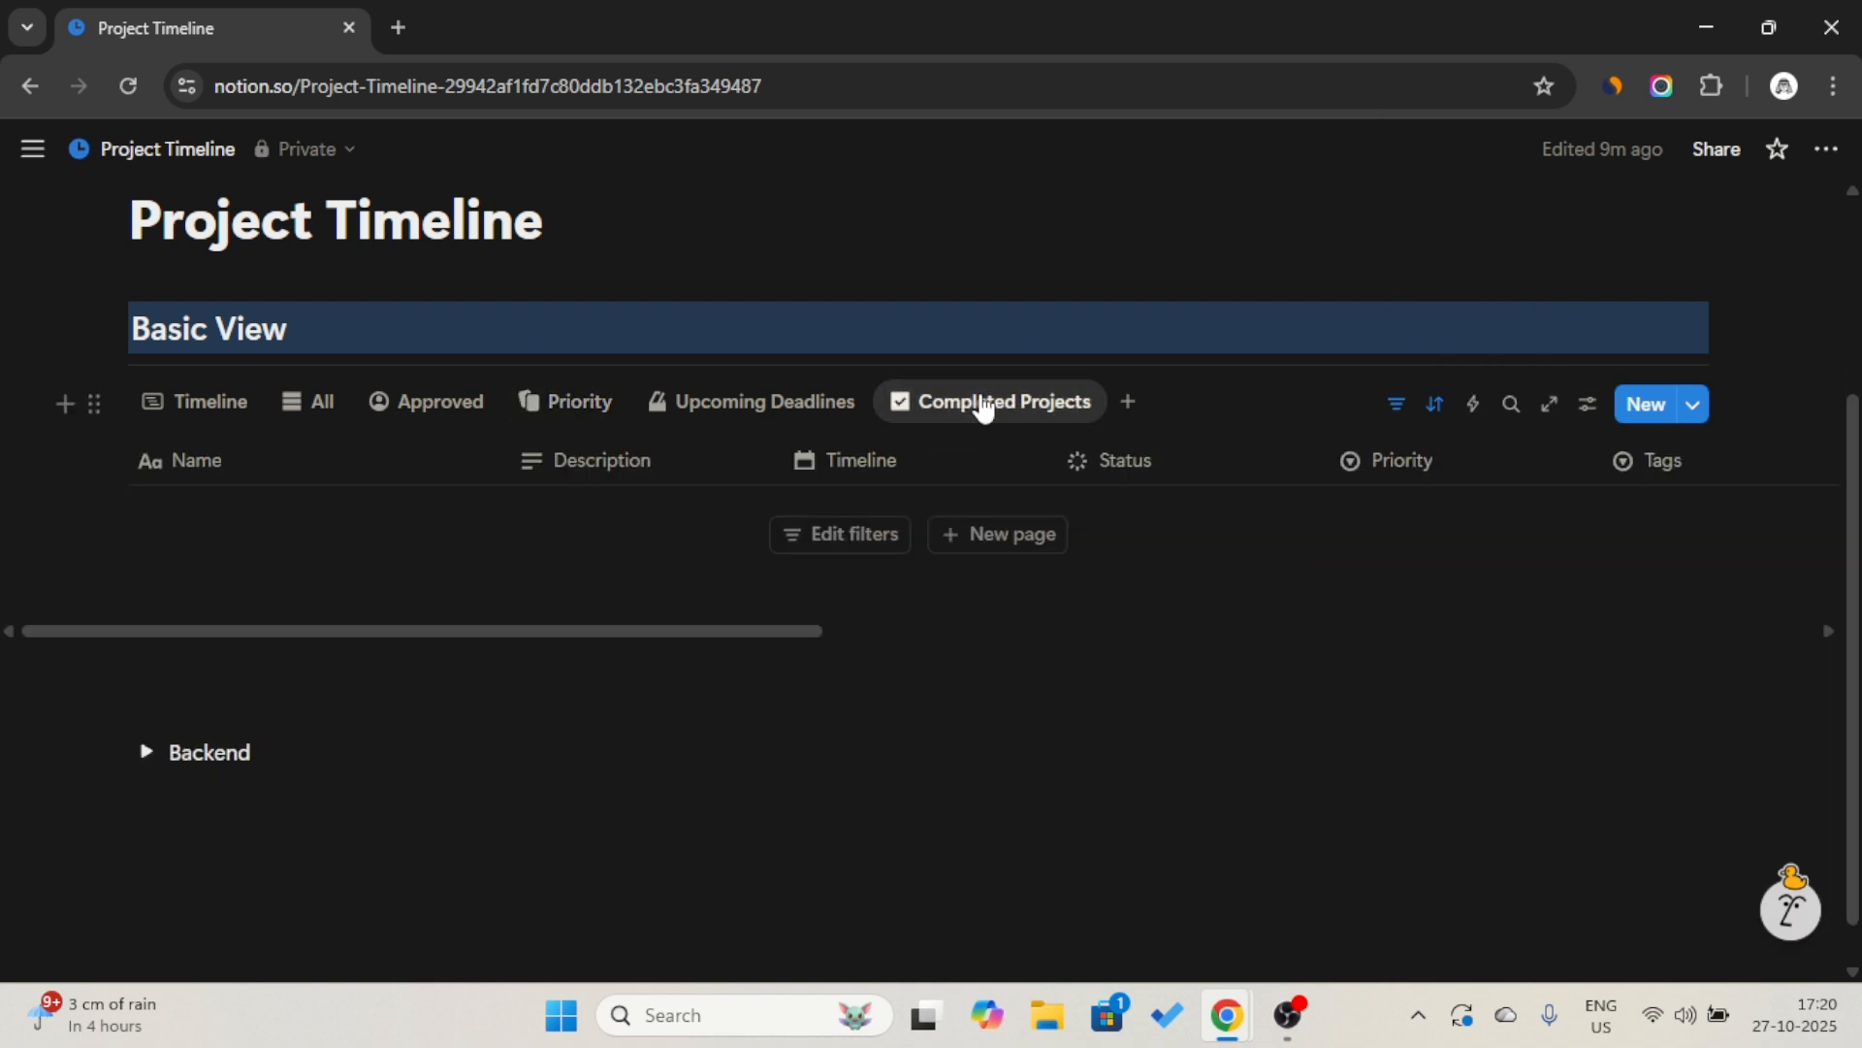
left_click(1130, 403)
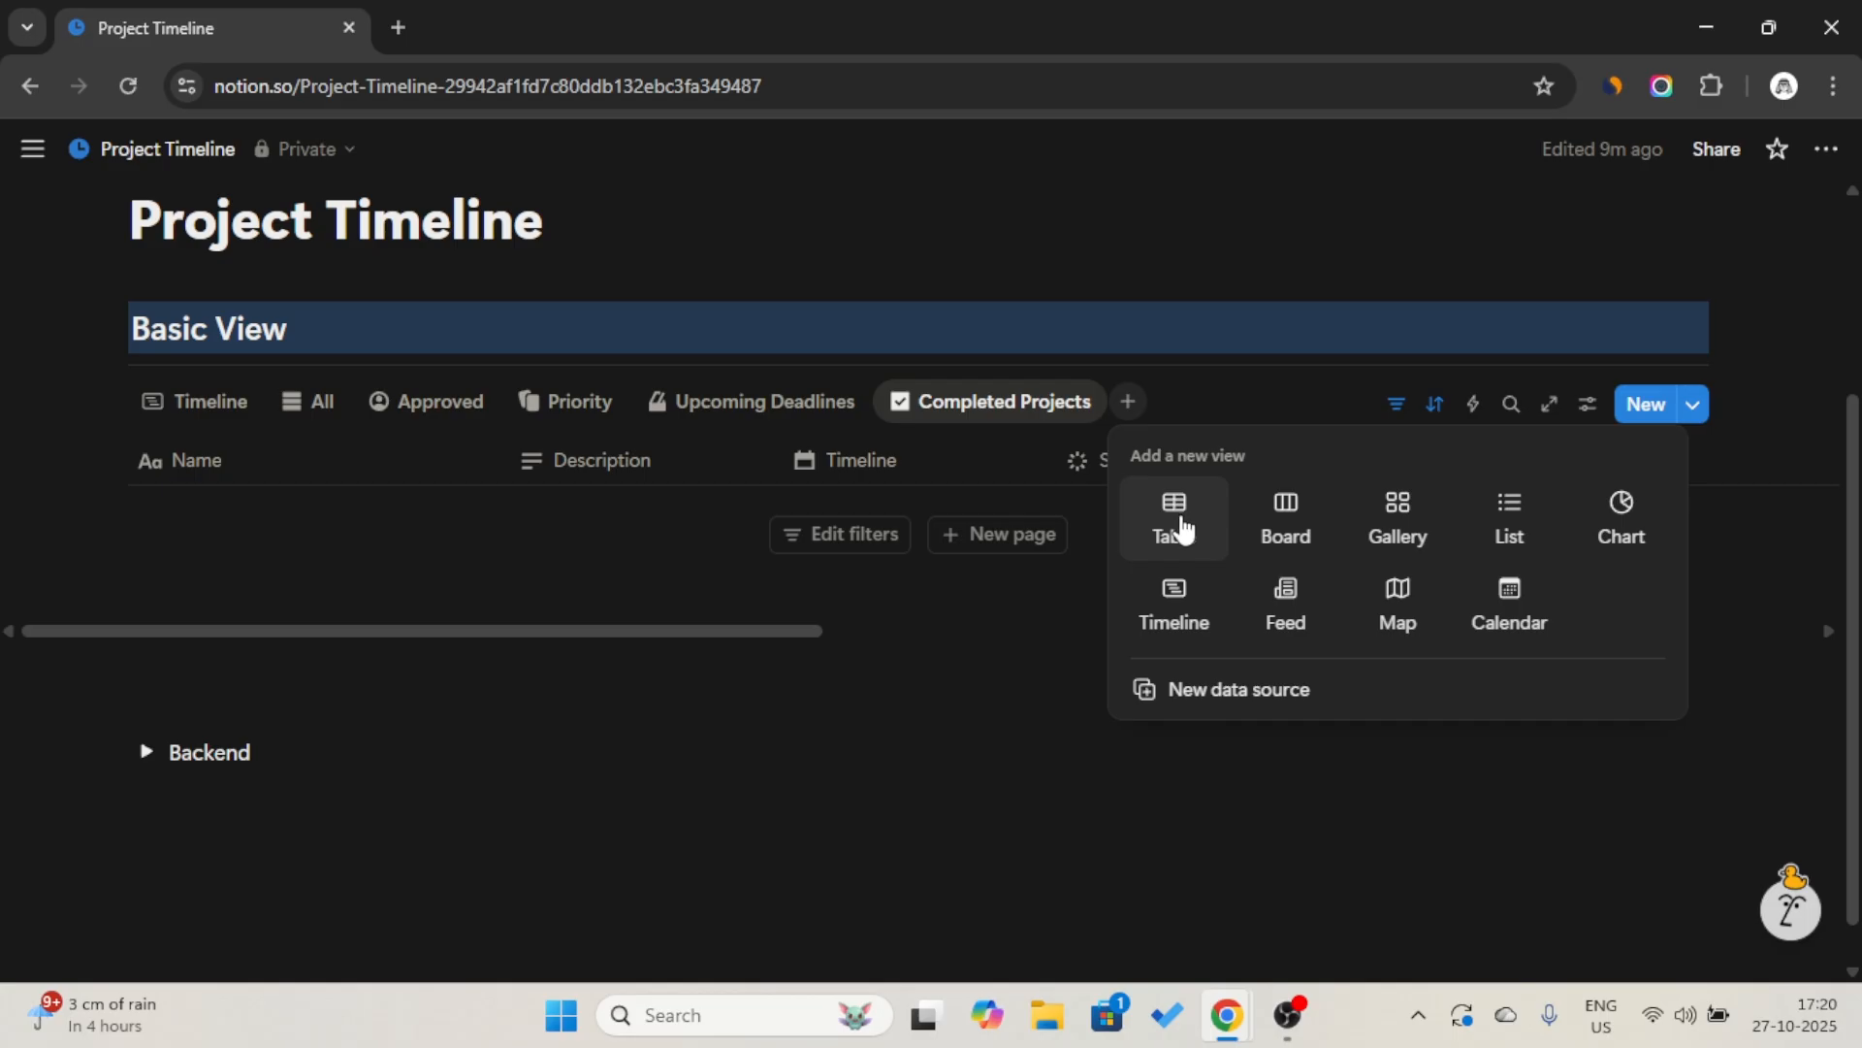
left_click(1508, 606)
left_click(1327, 404)
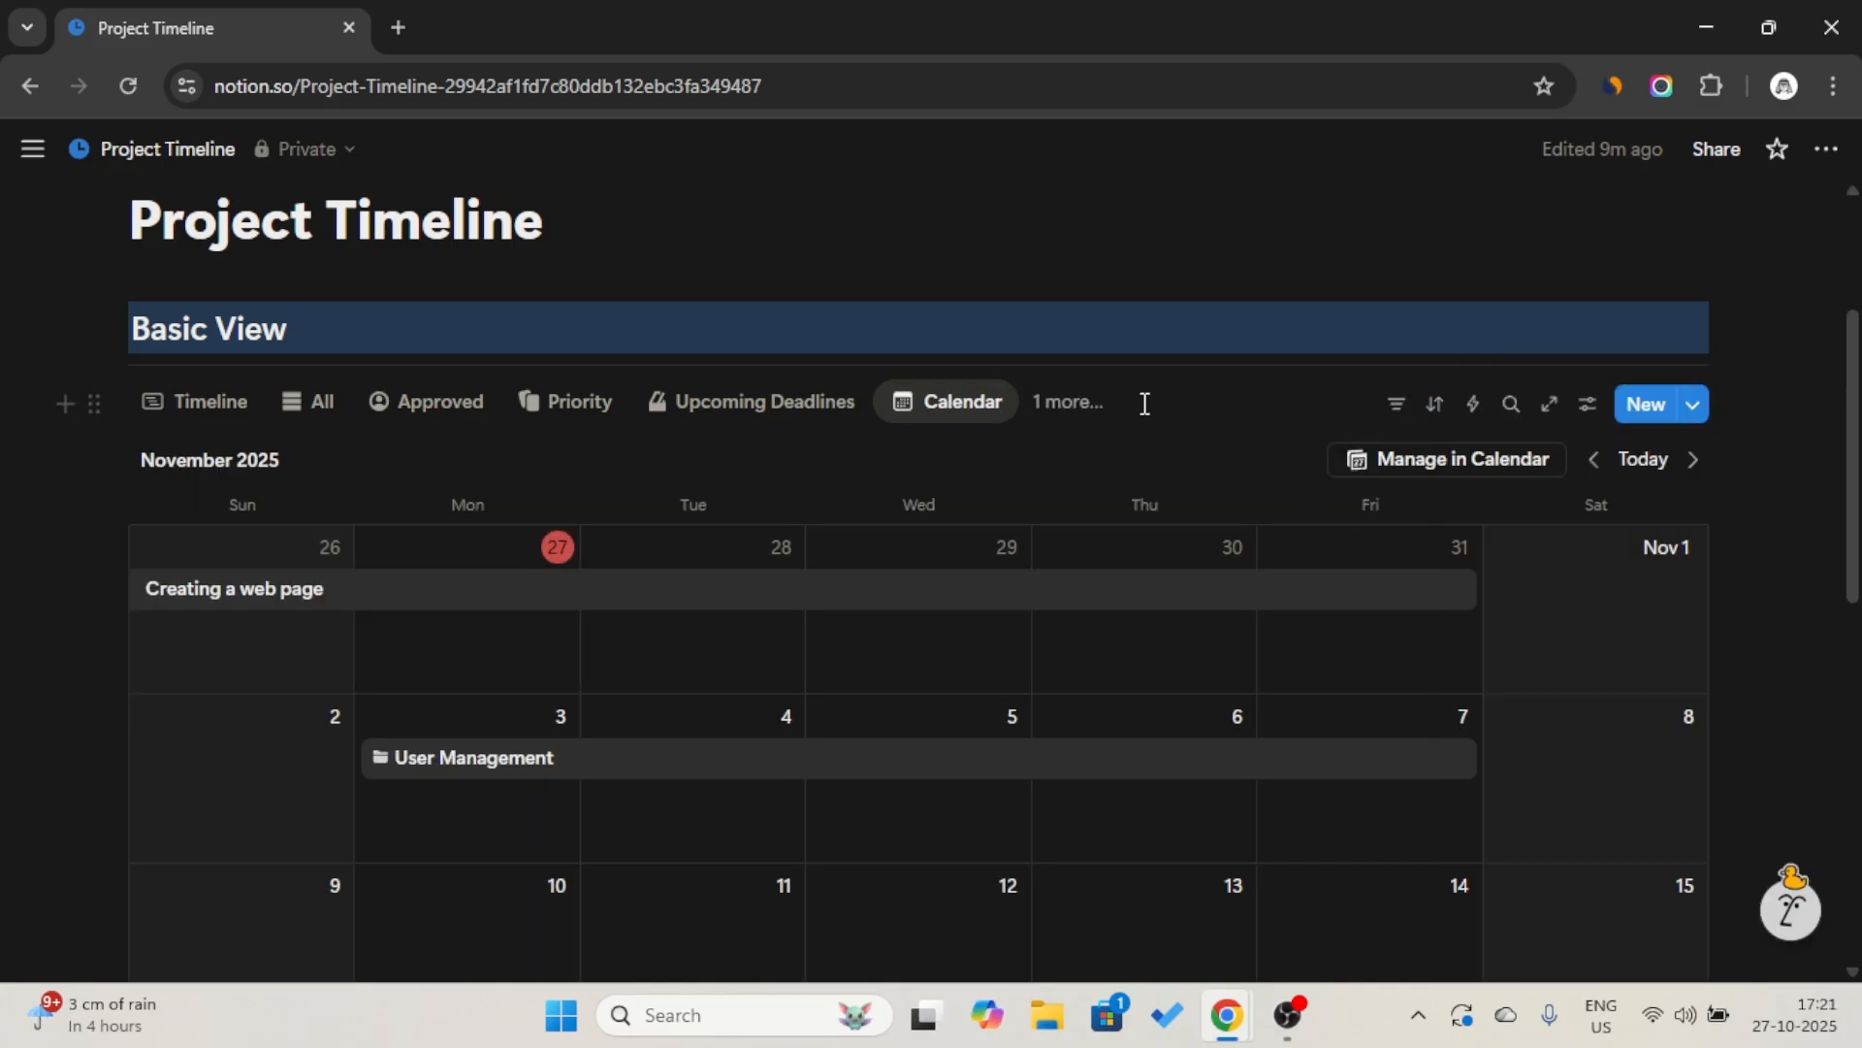
left_click(960, 400)
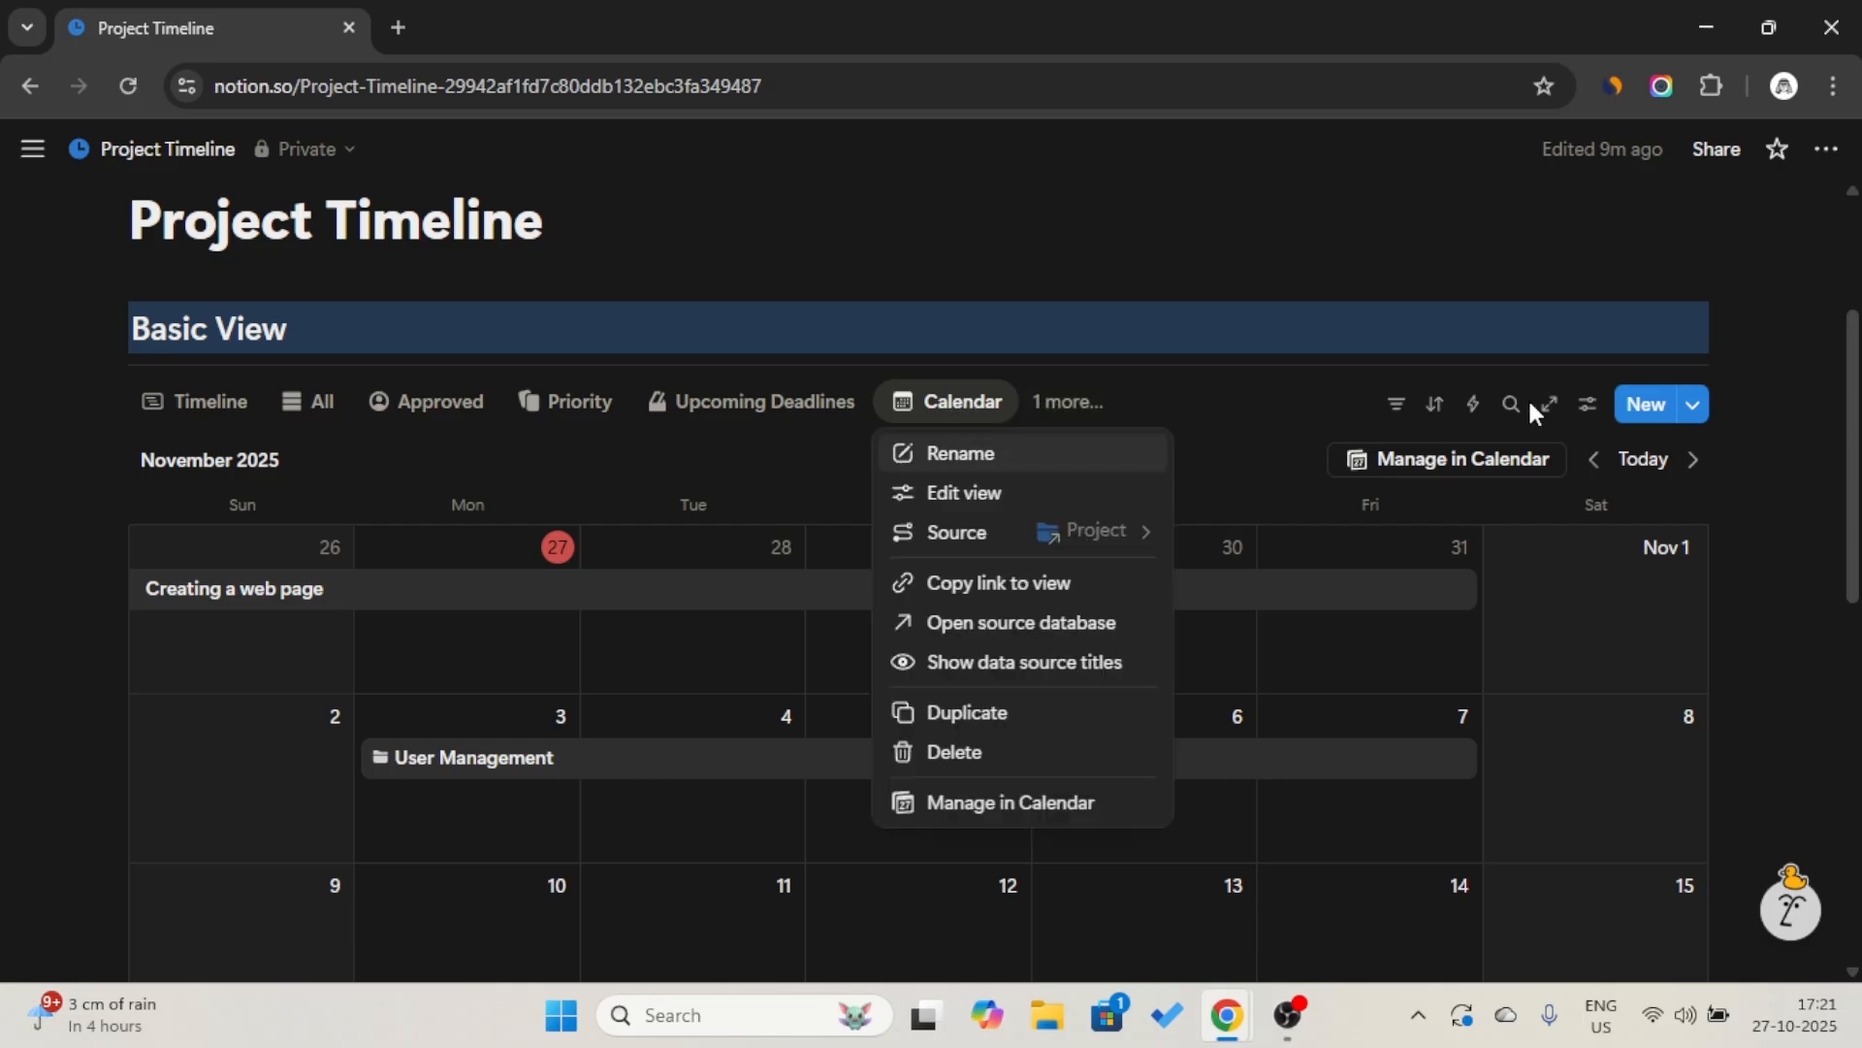
Filter the Calendar view to projects whose Archive is Unchecked and hide the filter bar.
left_click(1396, 404)
left_click(1396, 403)
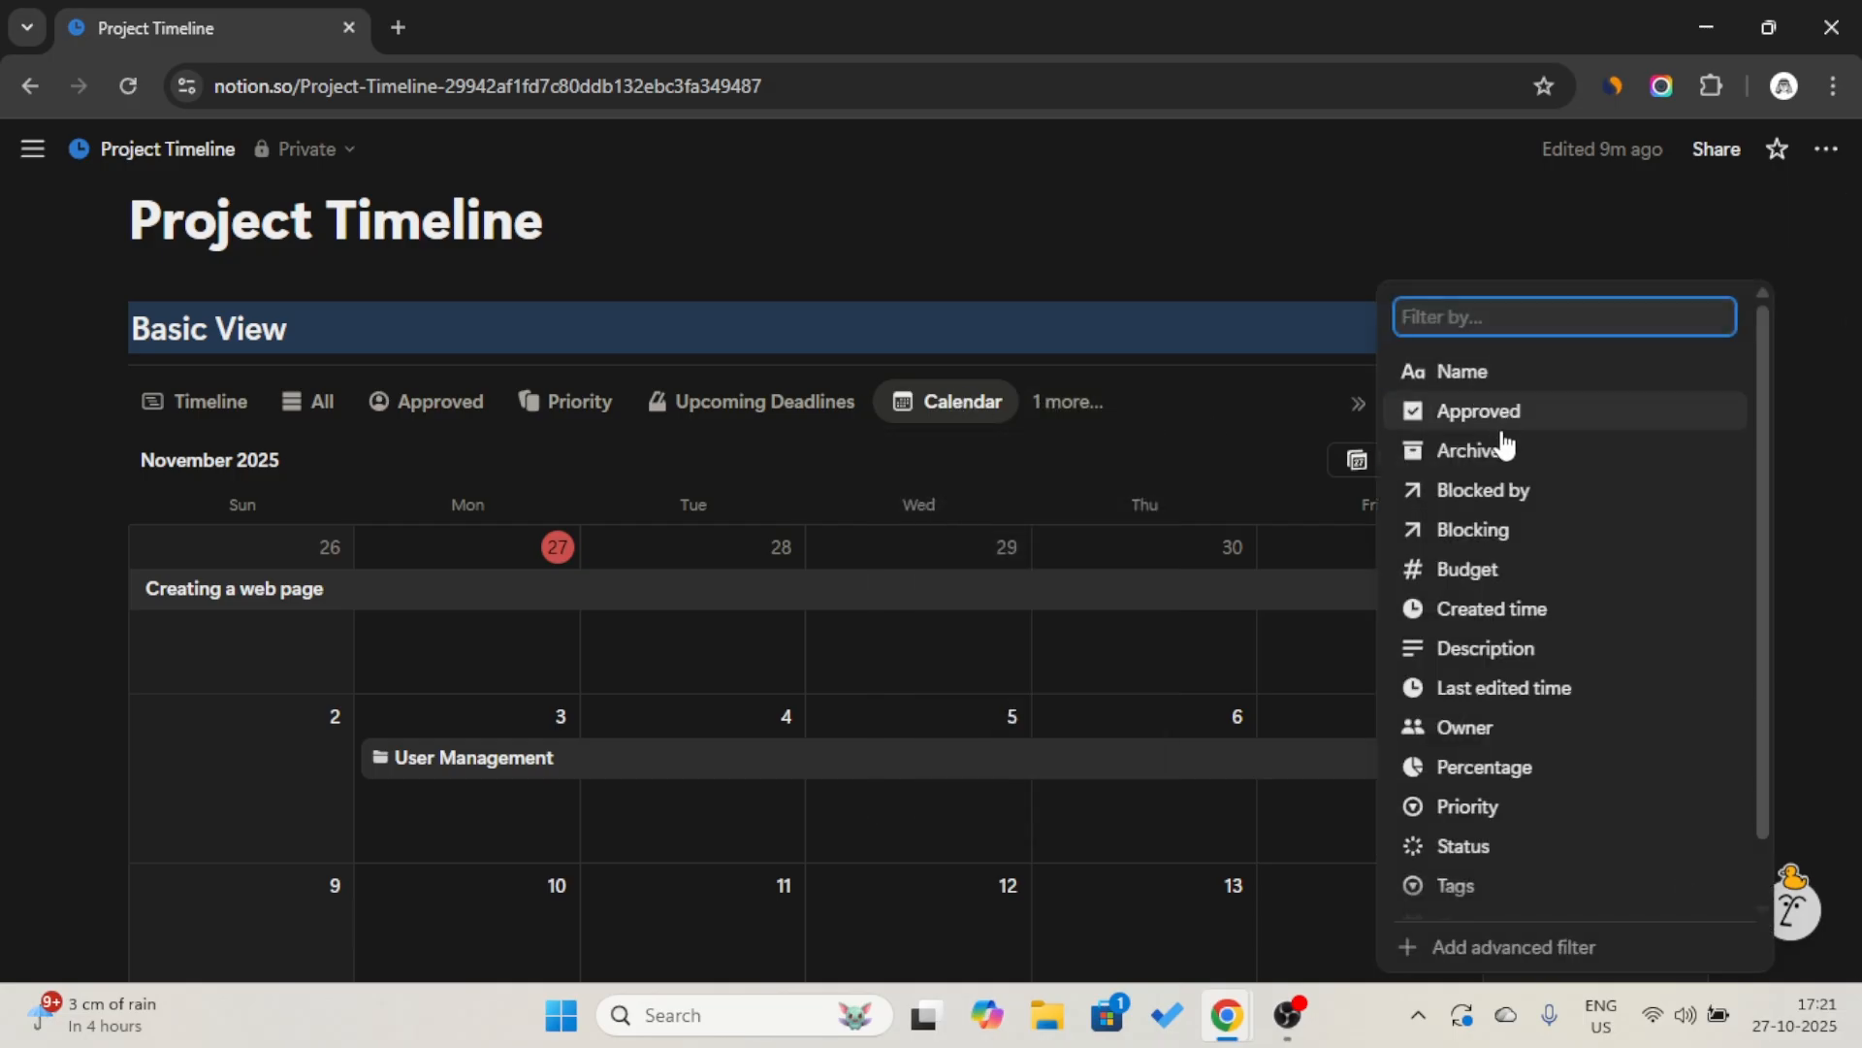
left_click(1503, 445)
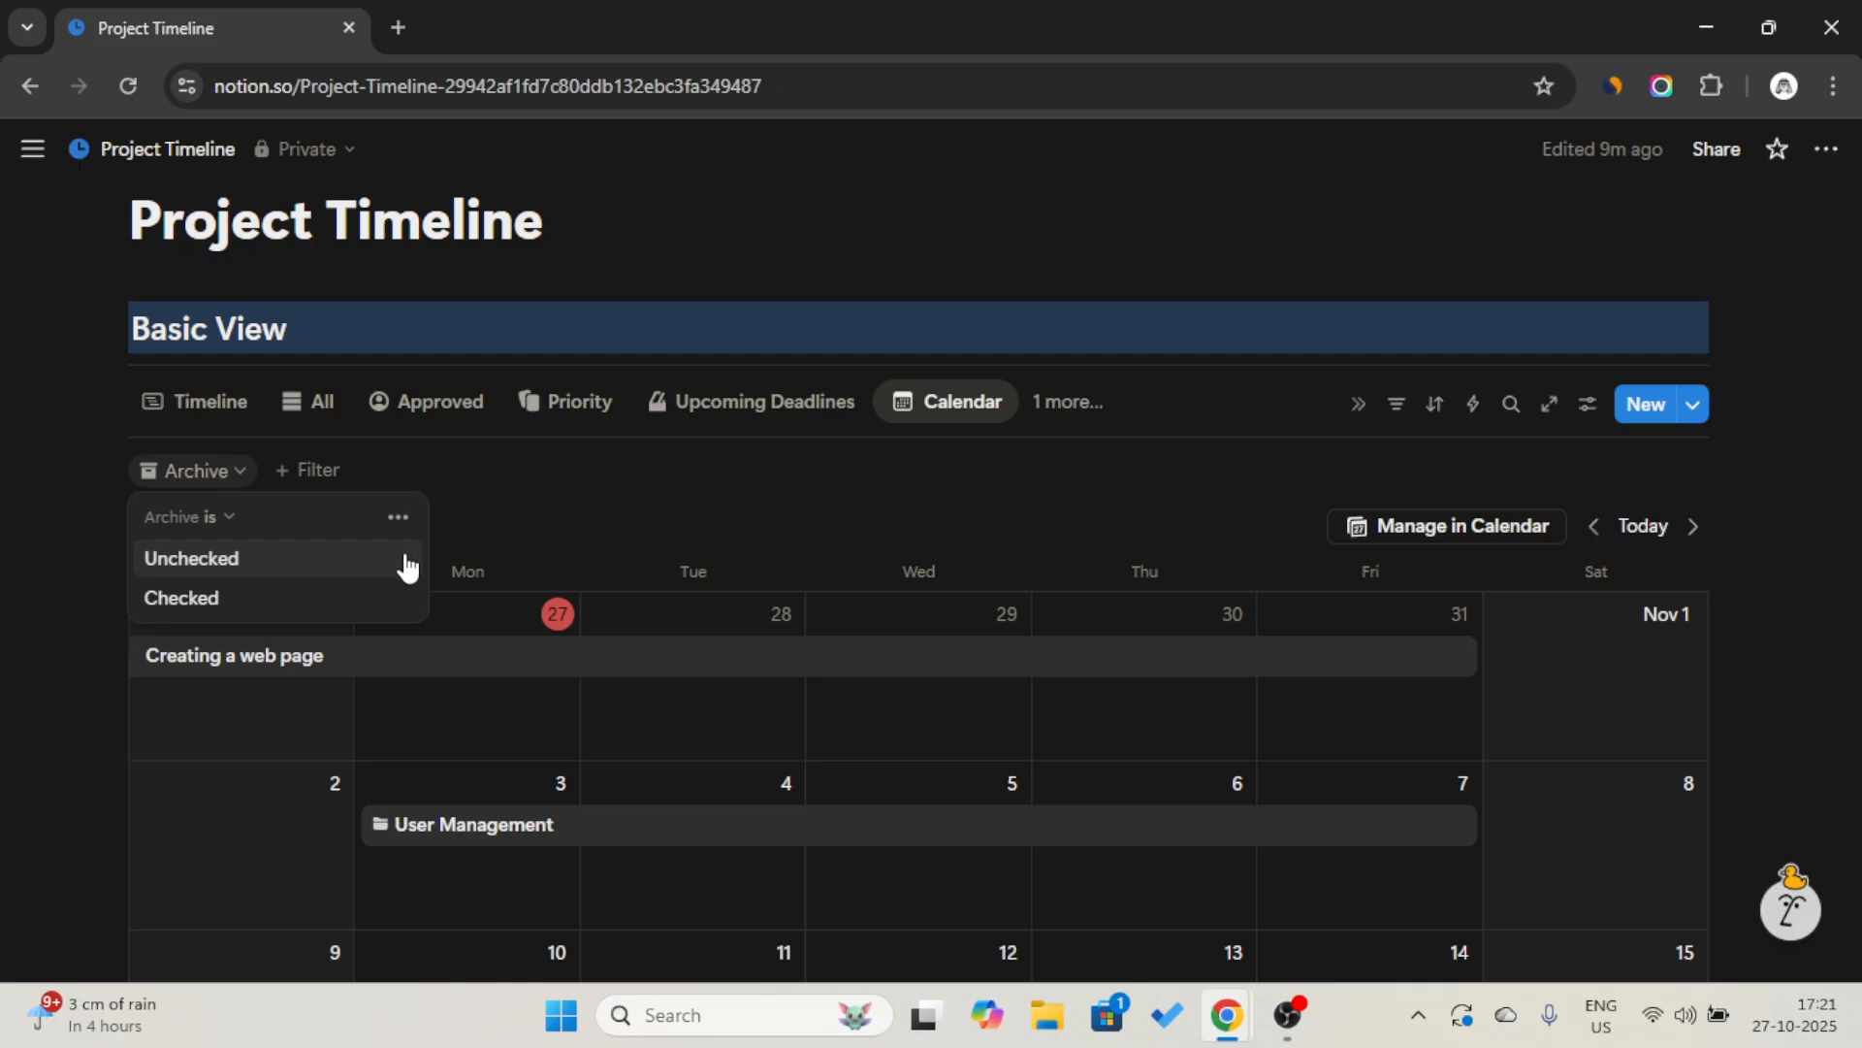
left_click(406, 562)
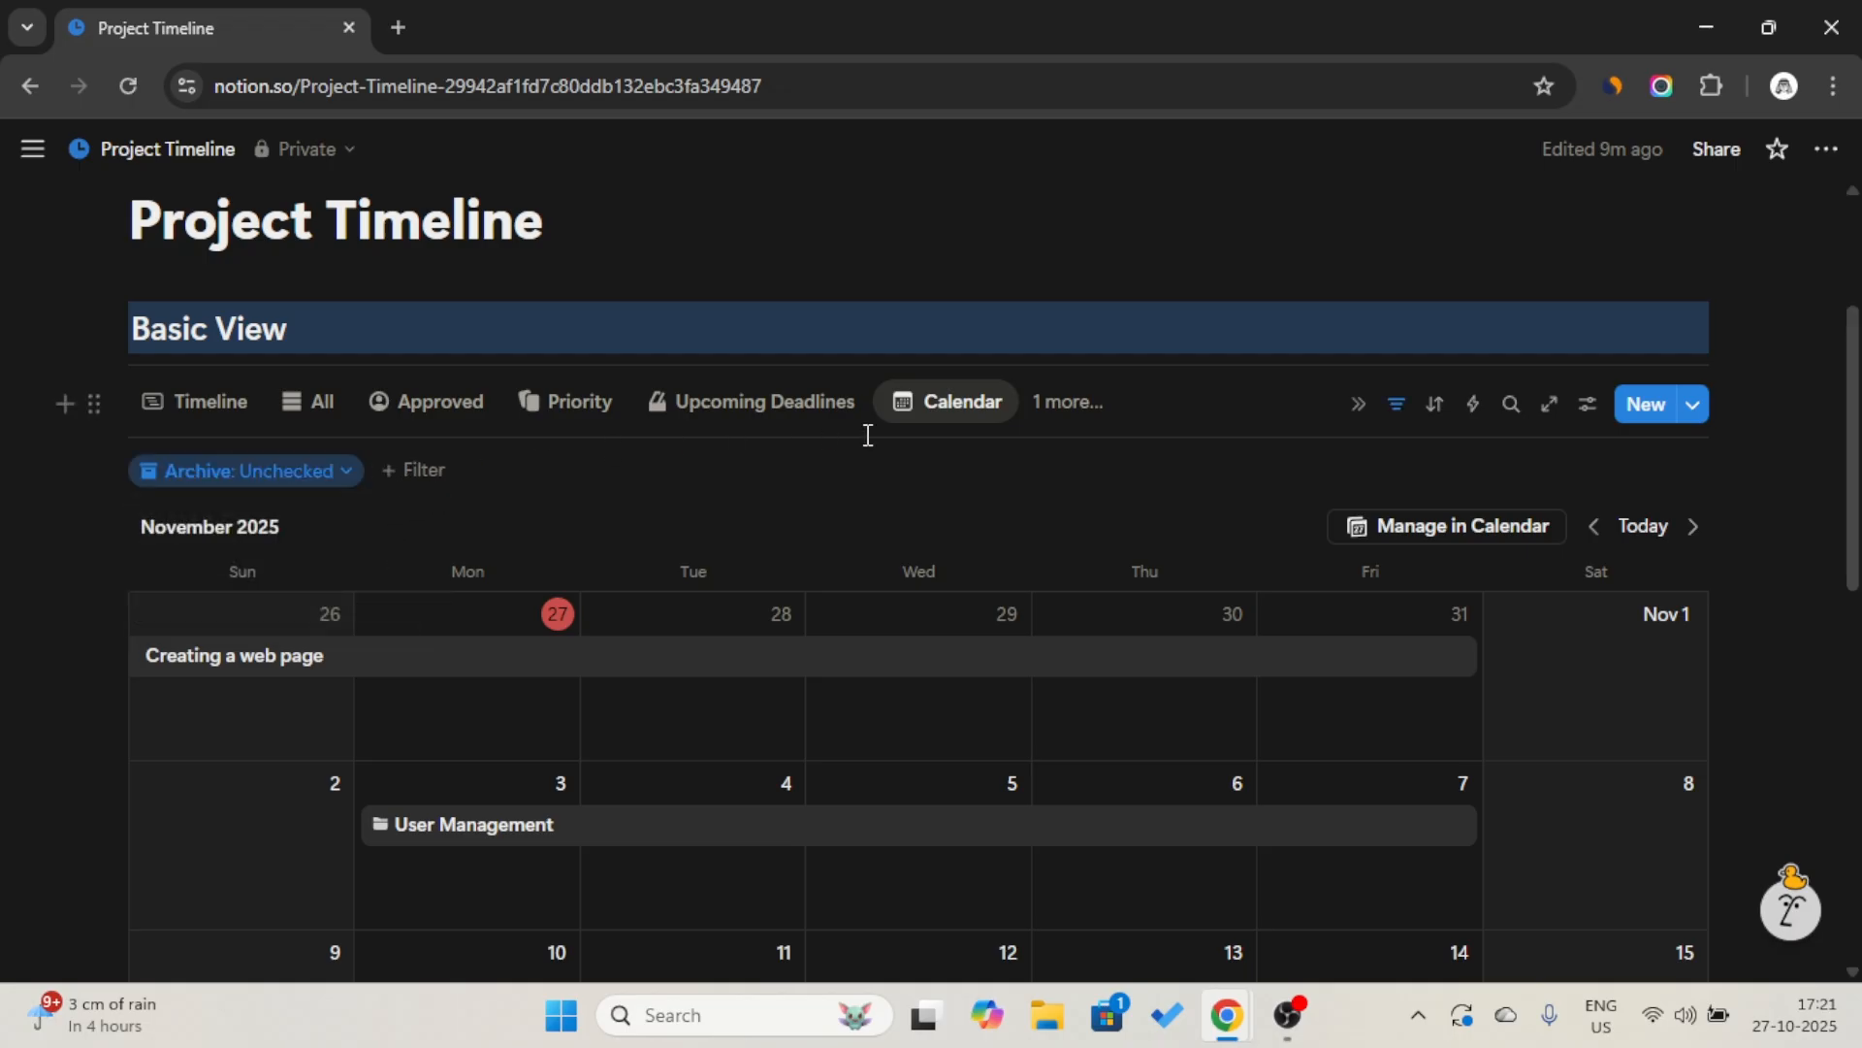
left_click(1394, 405)
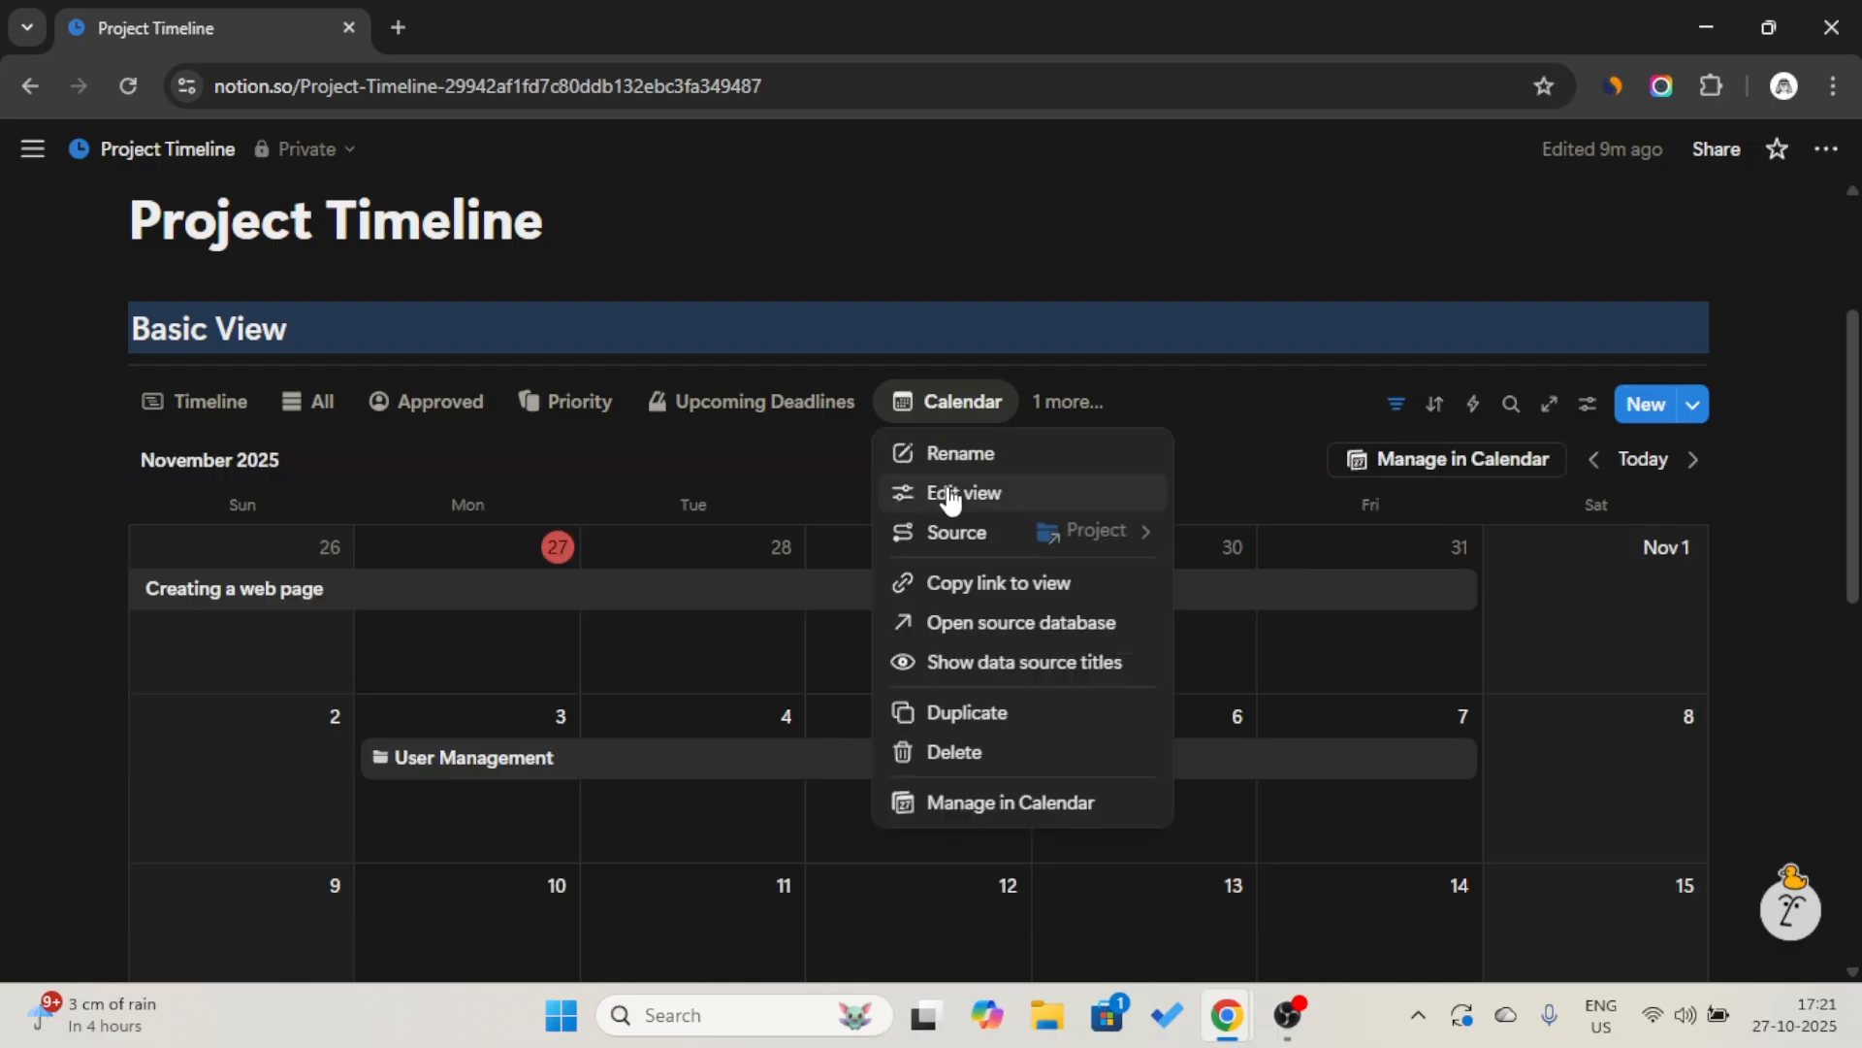
Show the Approved, Budget, Percentage and Status properties on the Calendar view's entries, with Status placed below Percentage.
left_click(948, 493)
left_click(1729, 451)
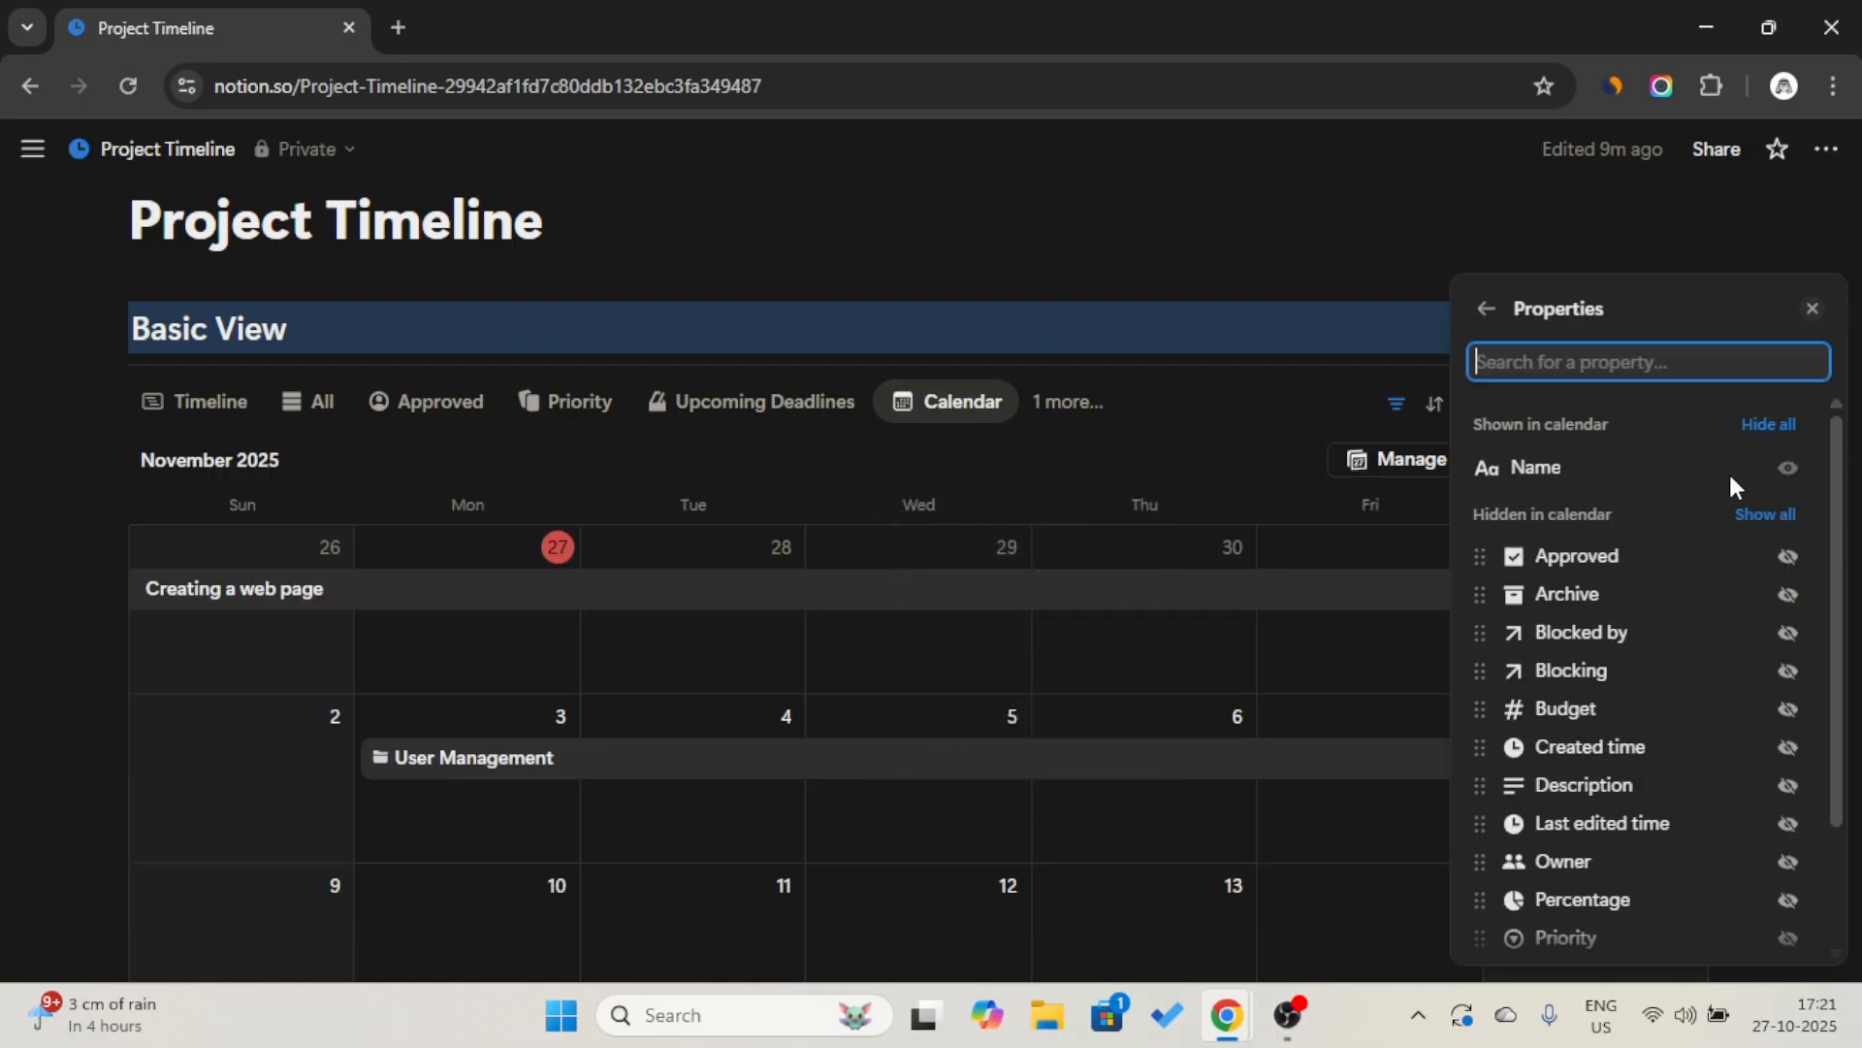
left_click(1789, 556)
left_click(1788, 707)
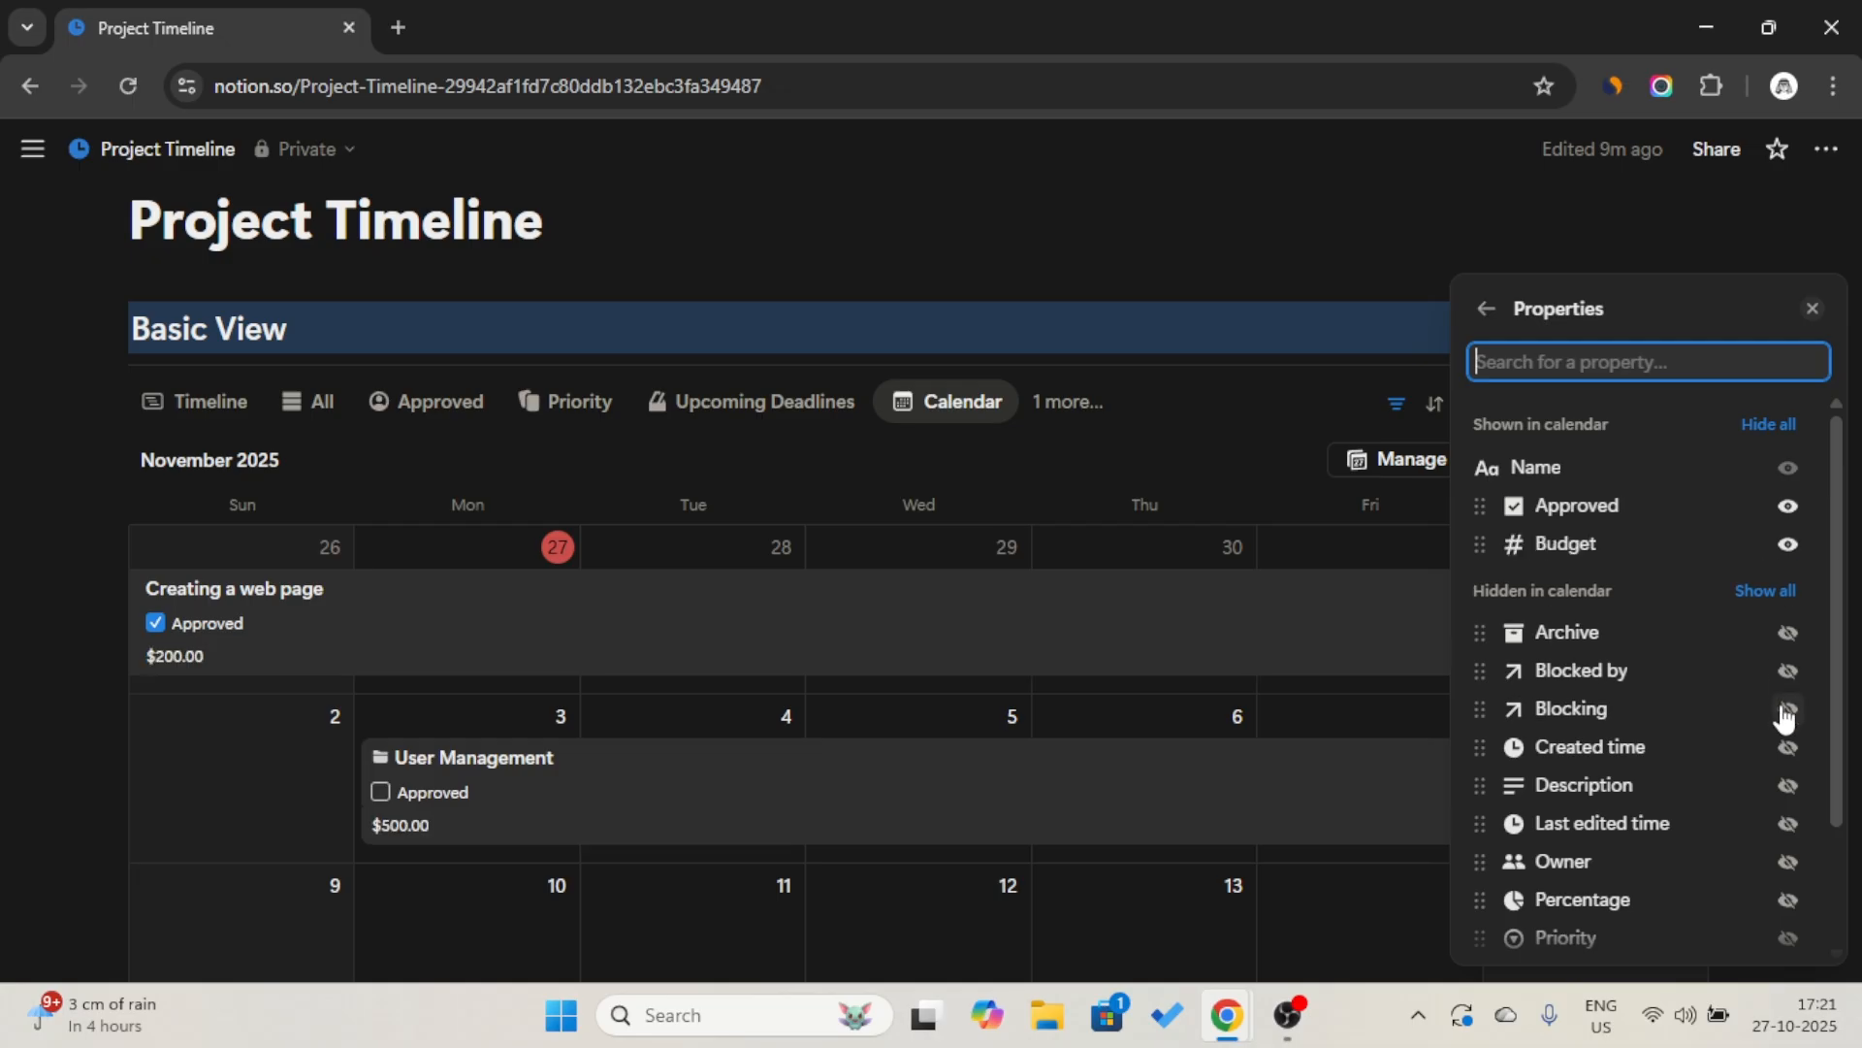
scroll(1789, 863, "down", 2)
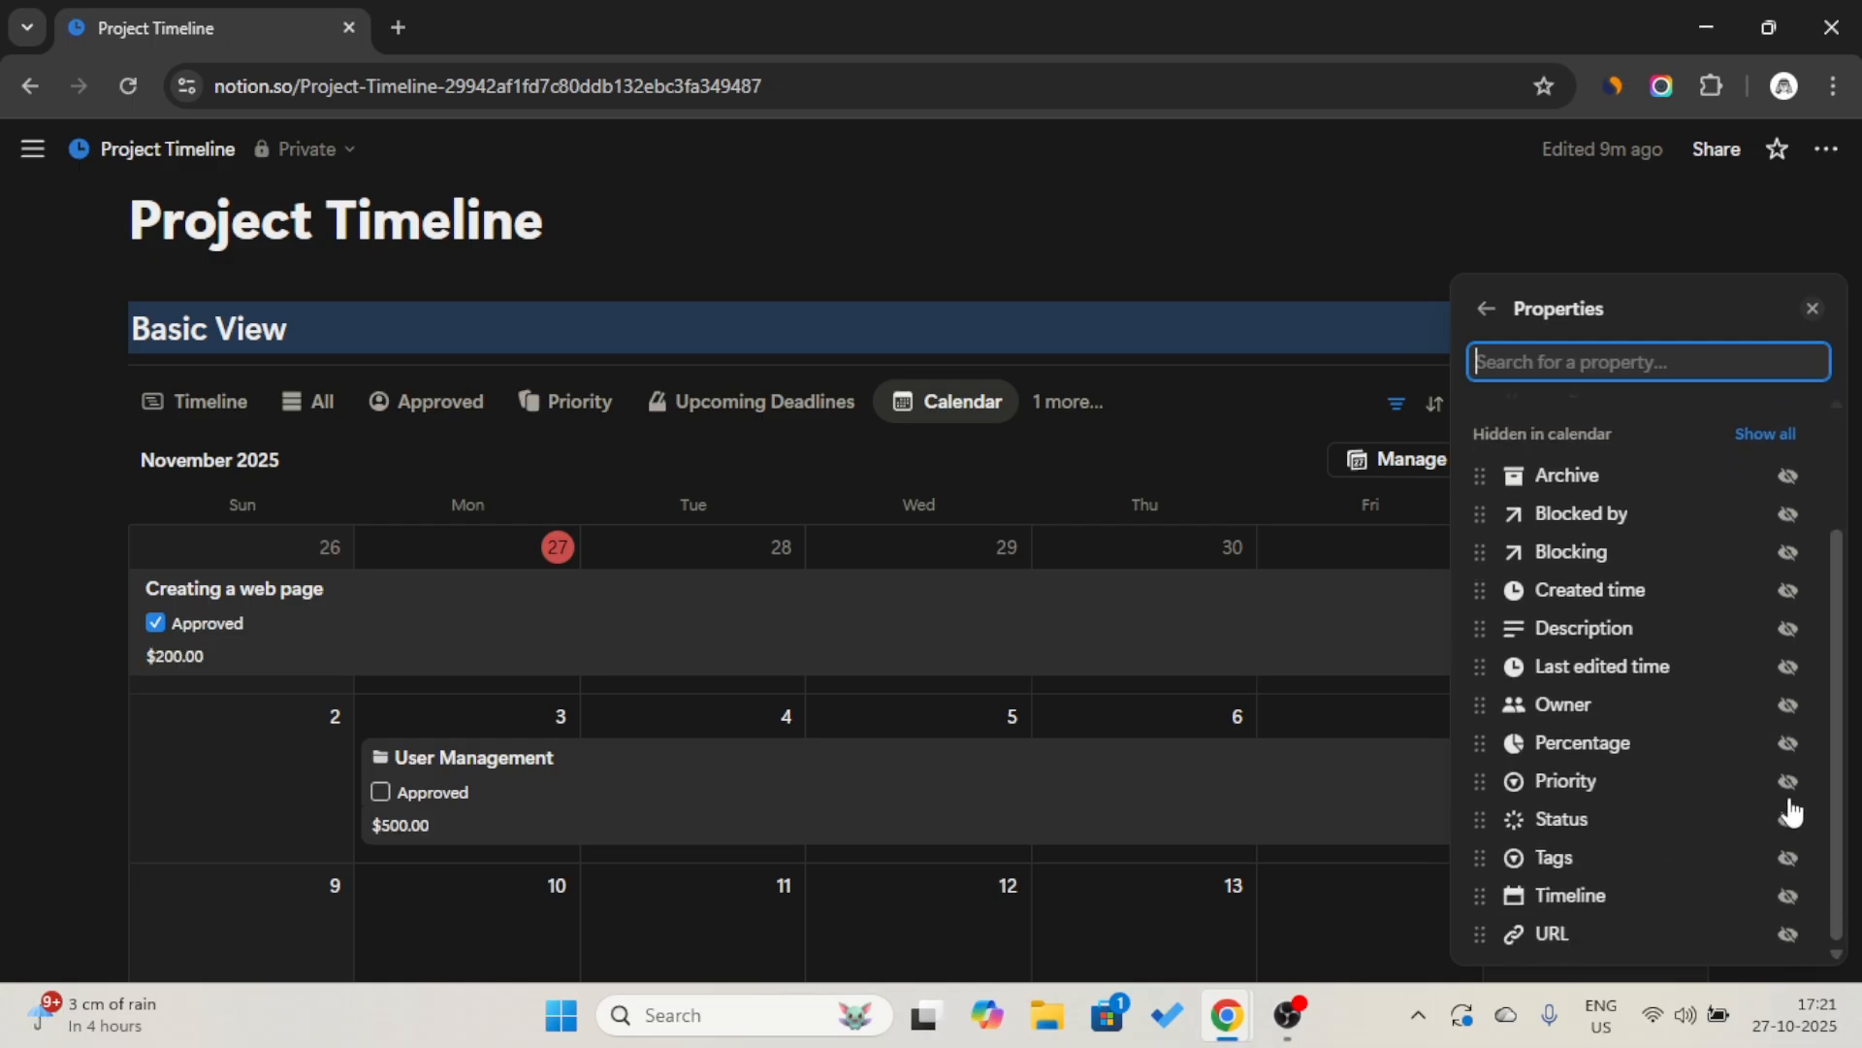
left_click(1790, 823)
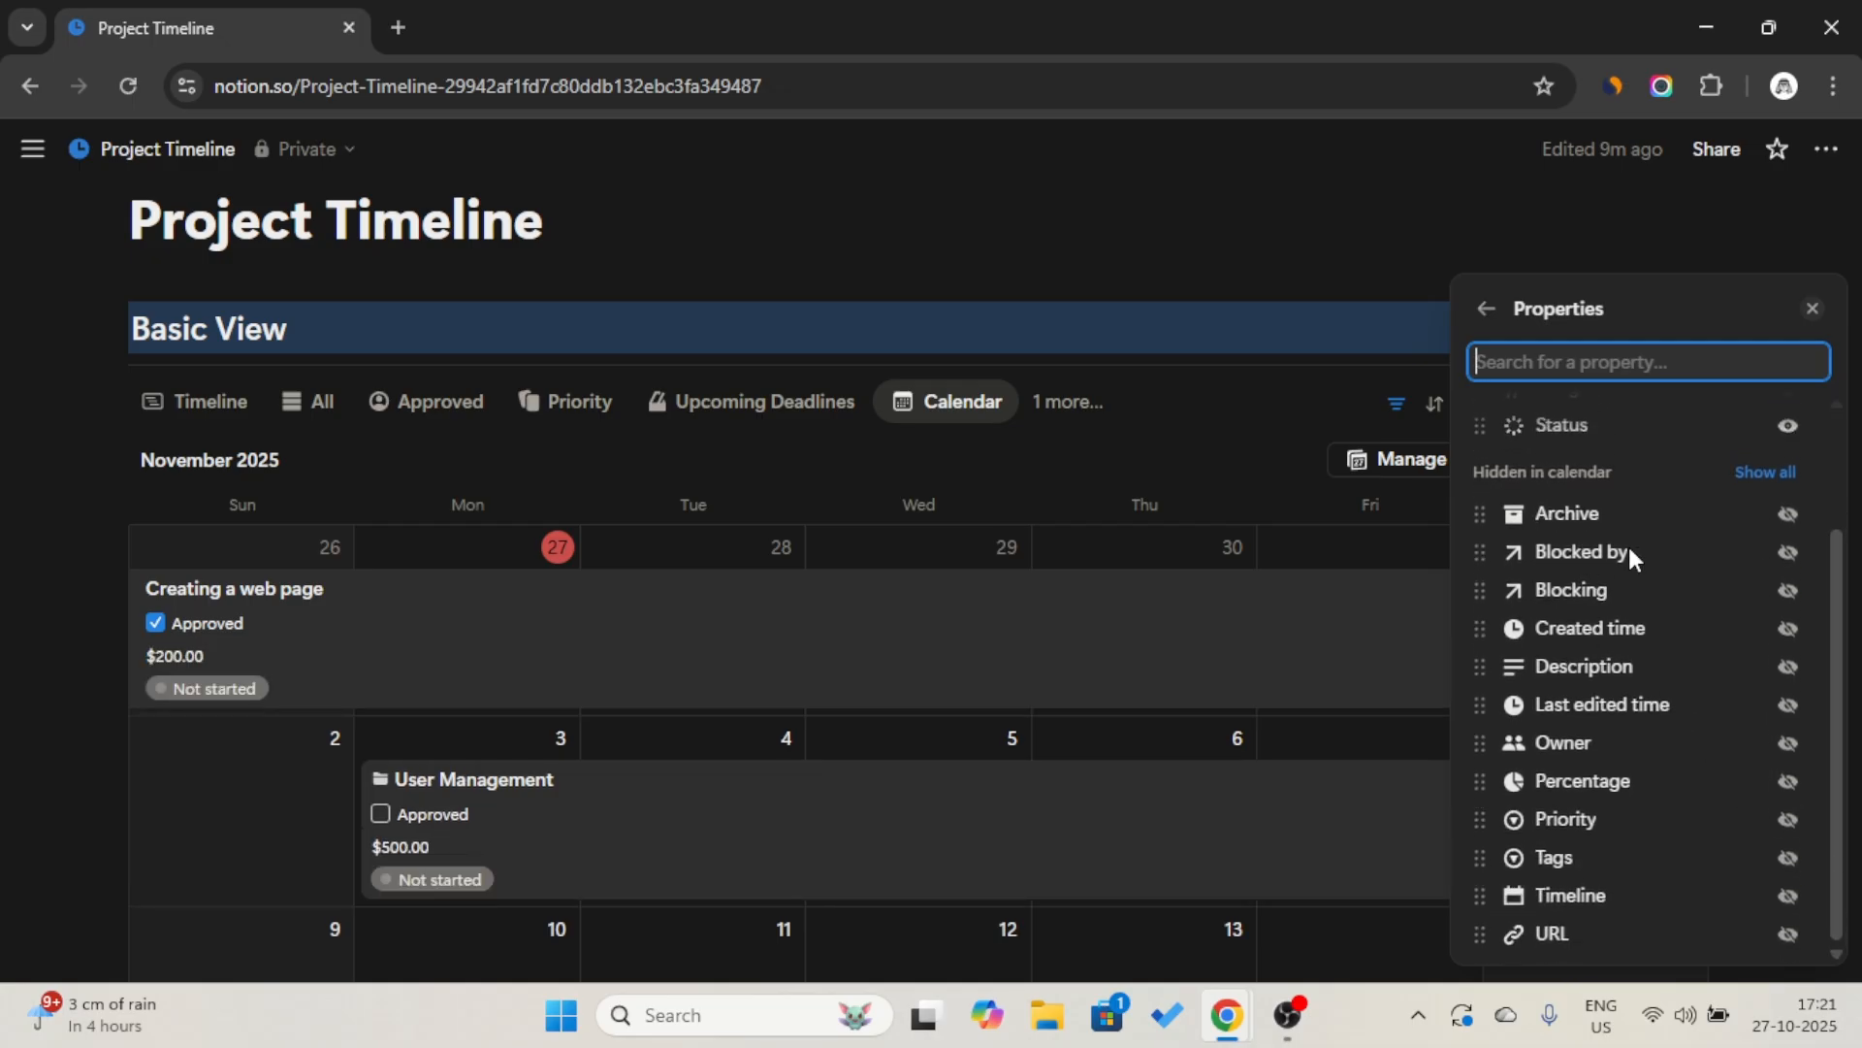
left_click(1790, 782)
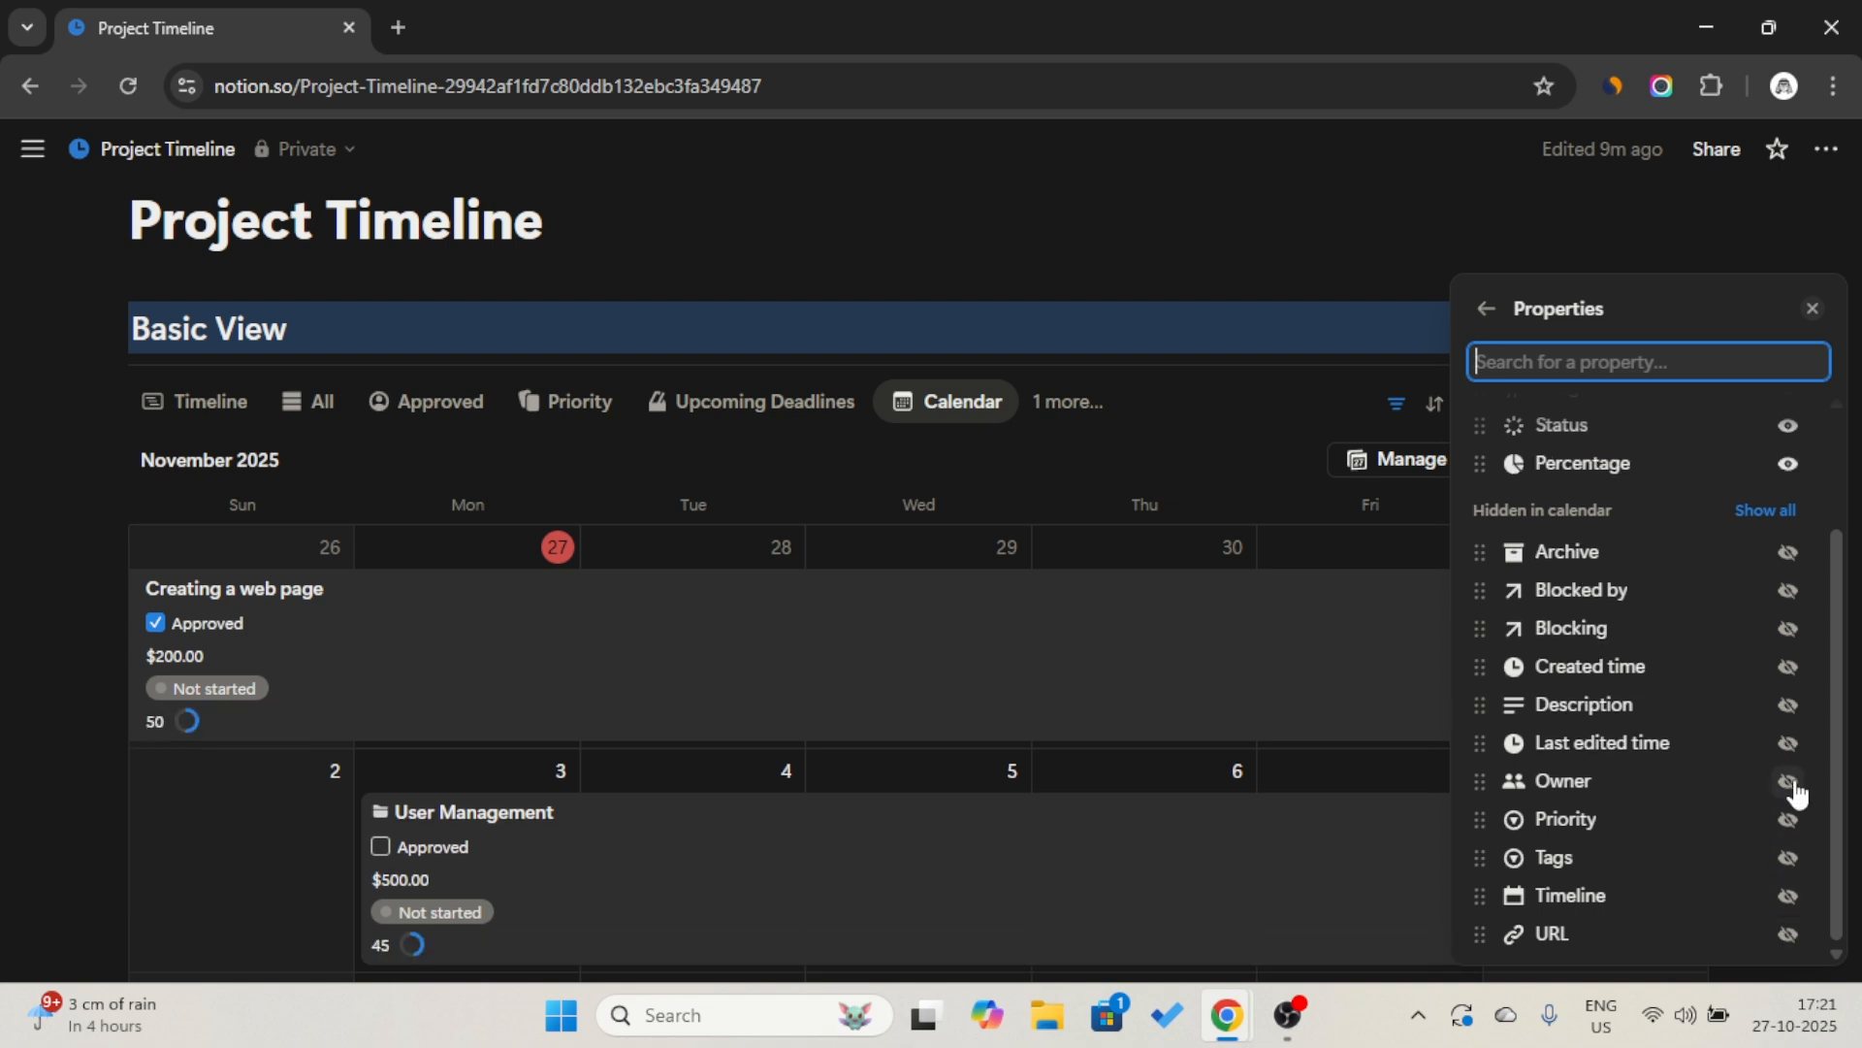
left_click_drag(1620, 423, 1618, 457)
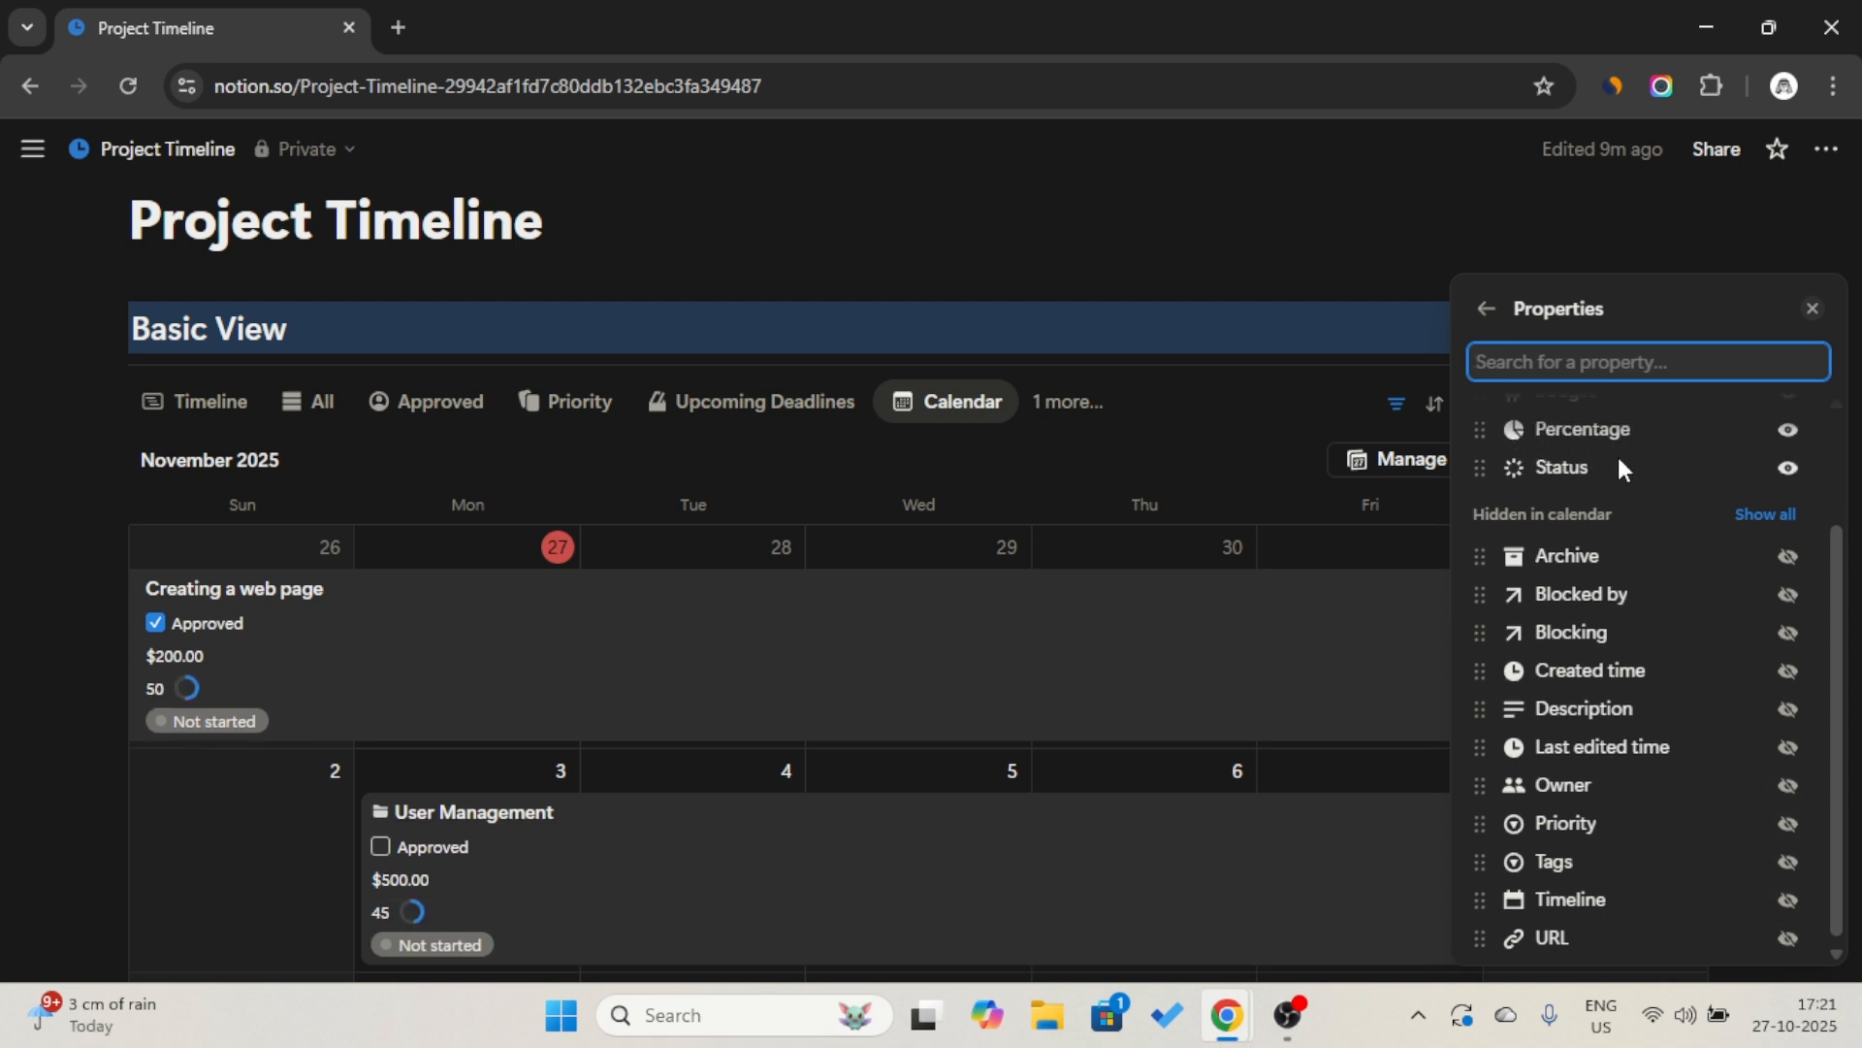
scroll(1615, 462, "up", 1)
left_click(1487, 311)
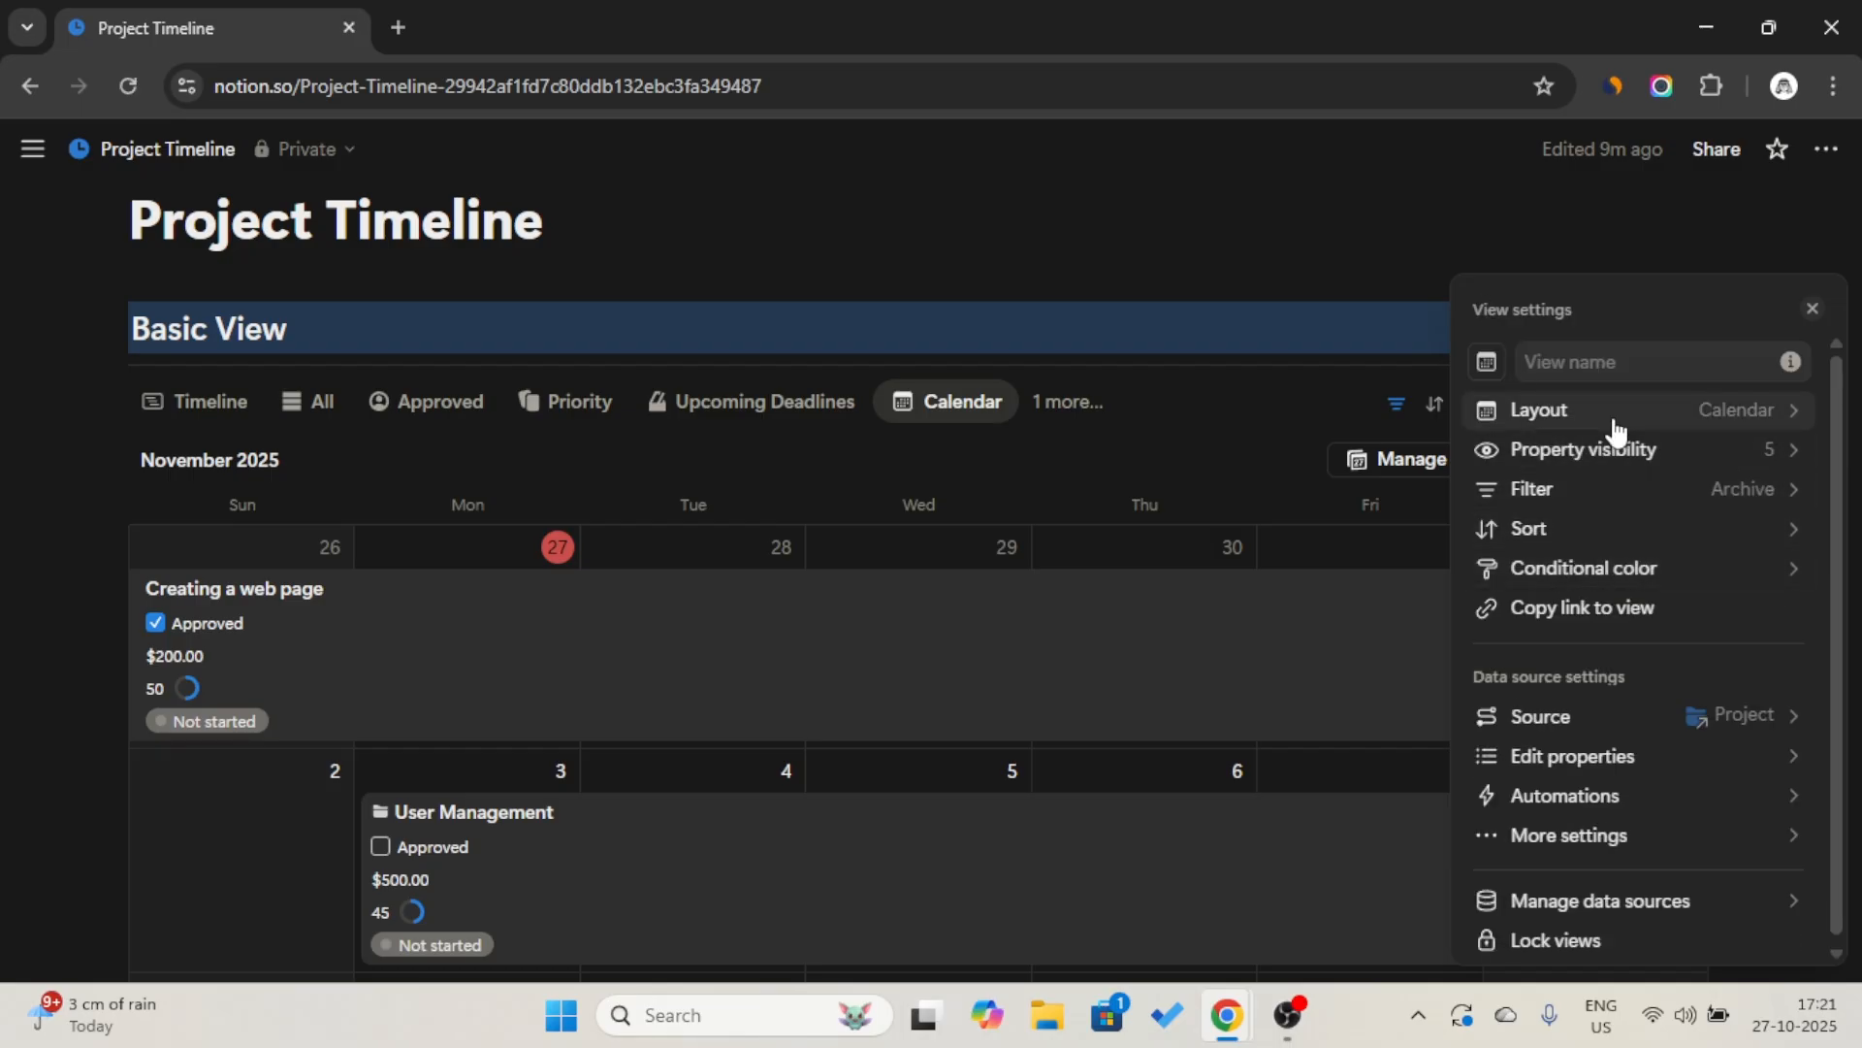
Try displaying the Status property as a Checkbox and set it back to Select.
left_click(1639, 756)
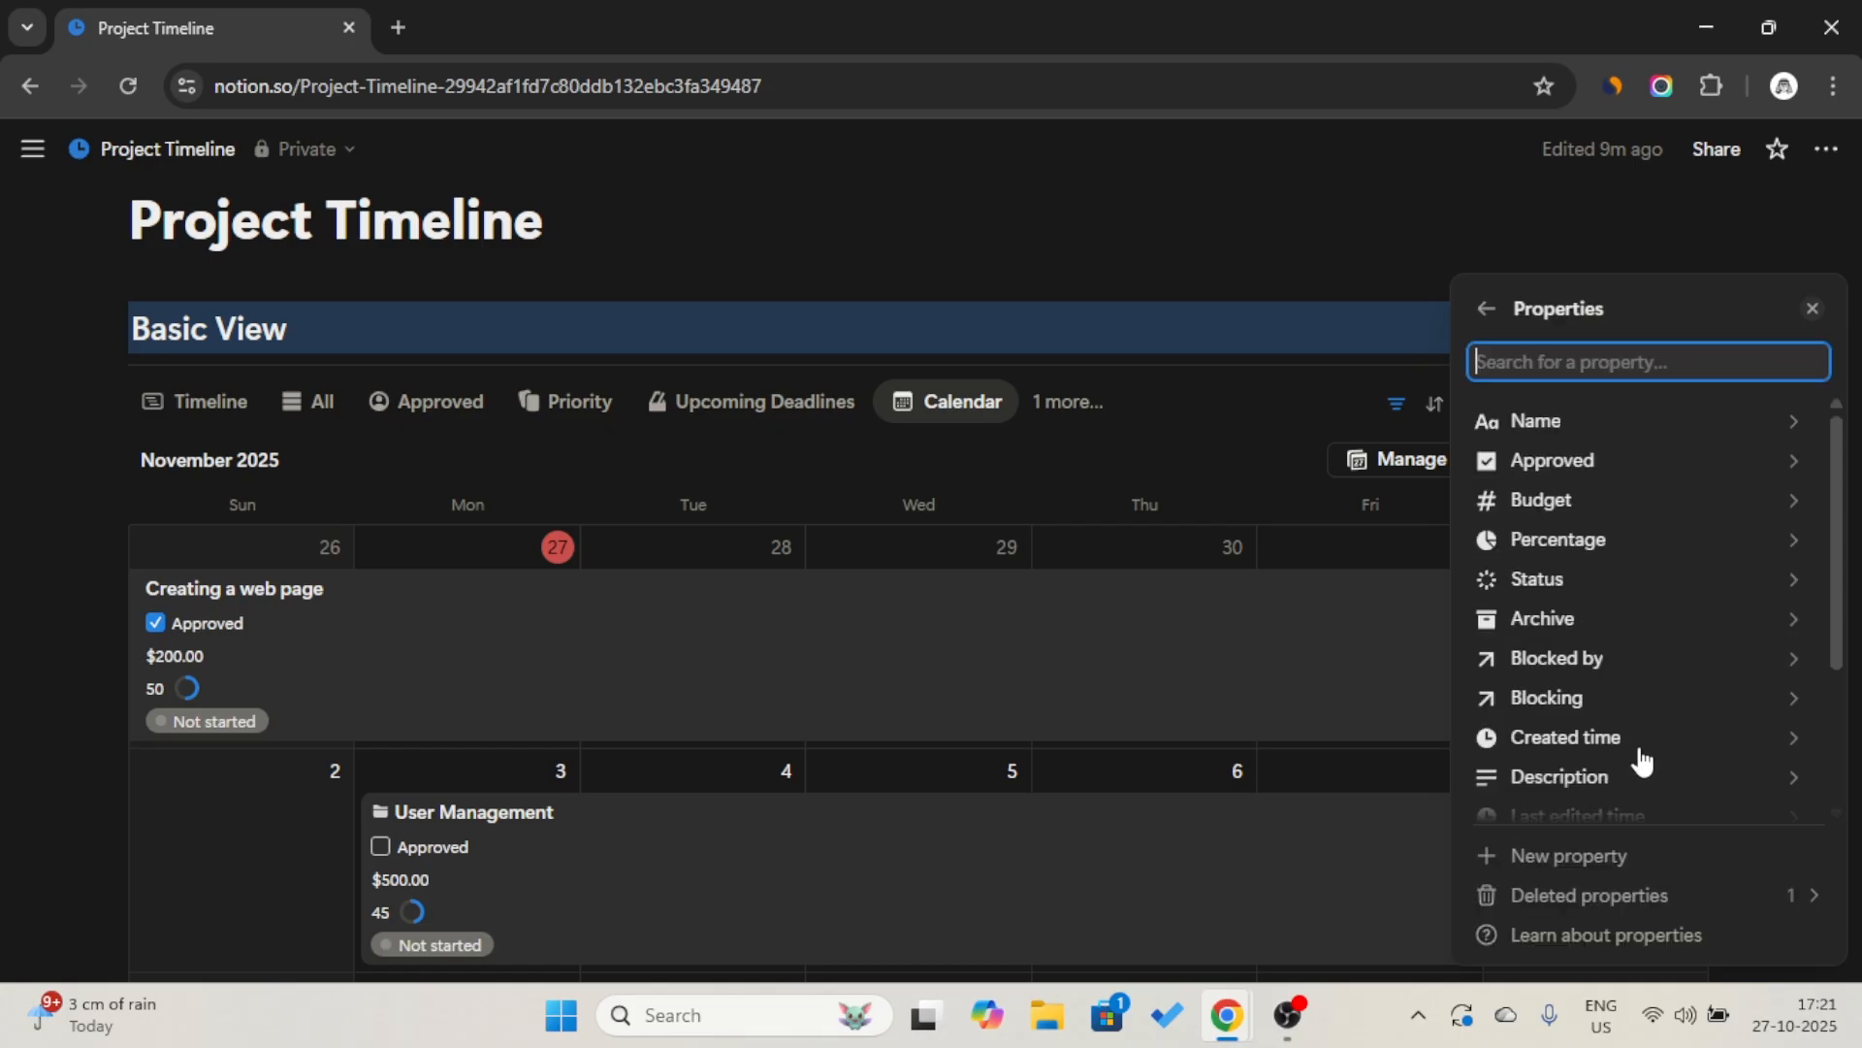
left_click(1604, 578)
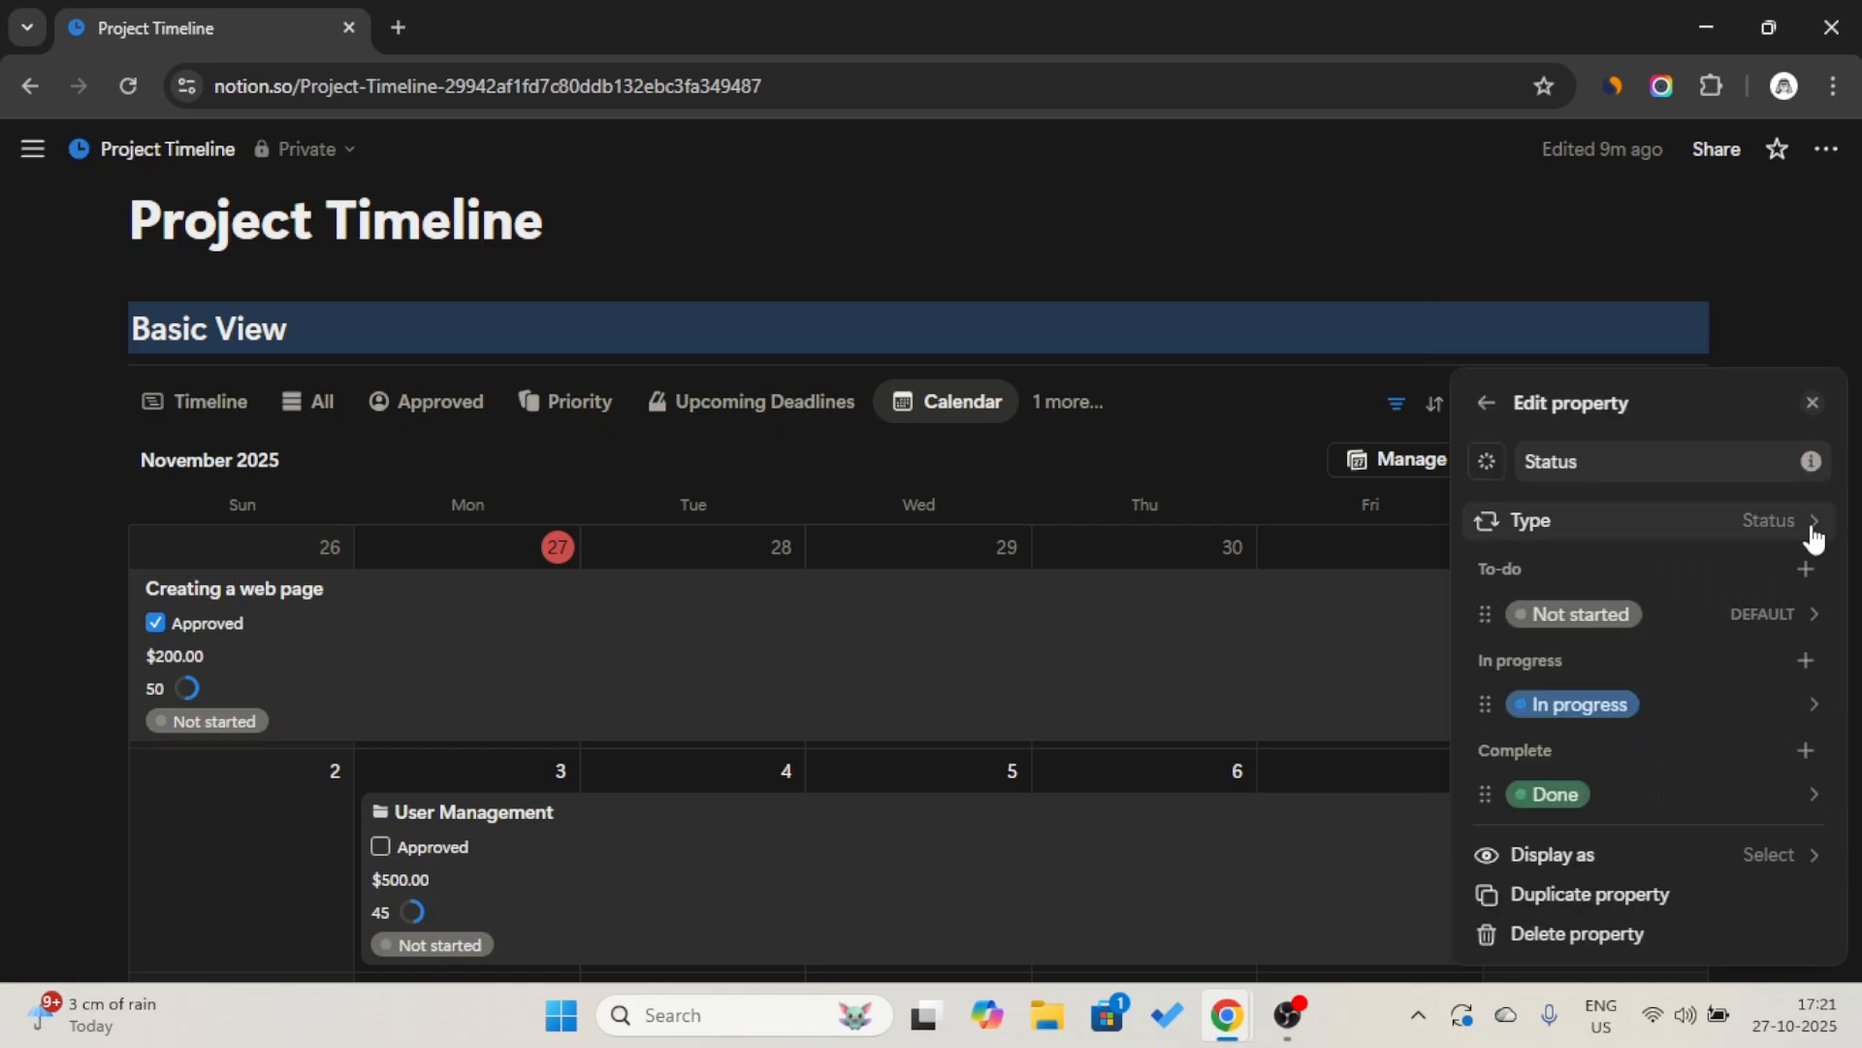
left_click(1783, 858)
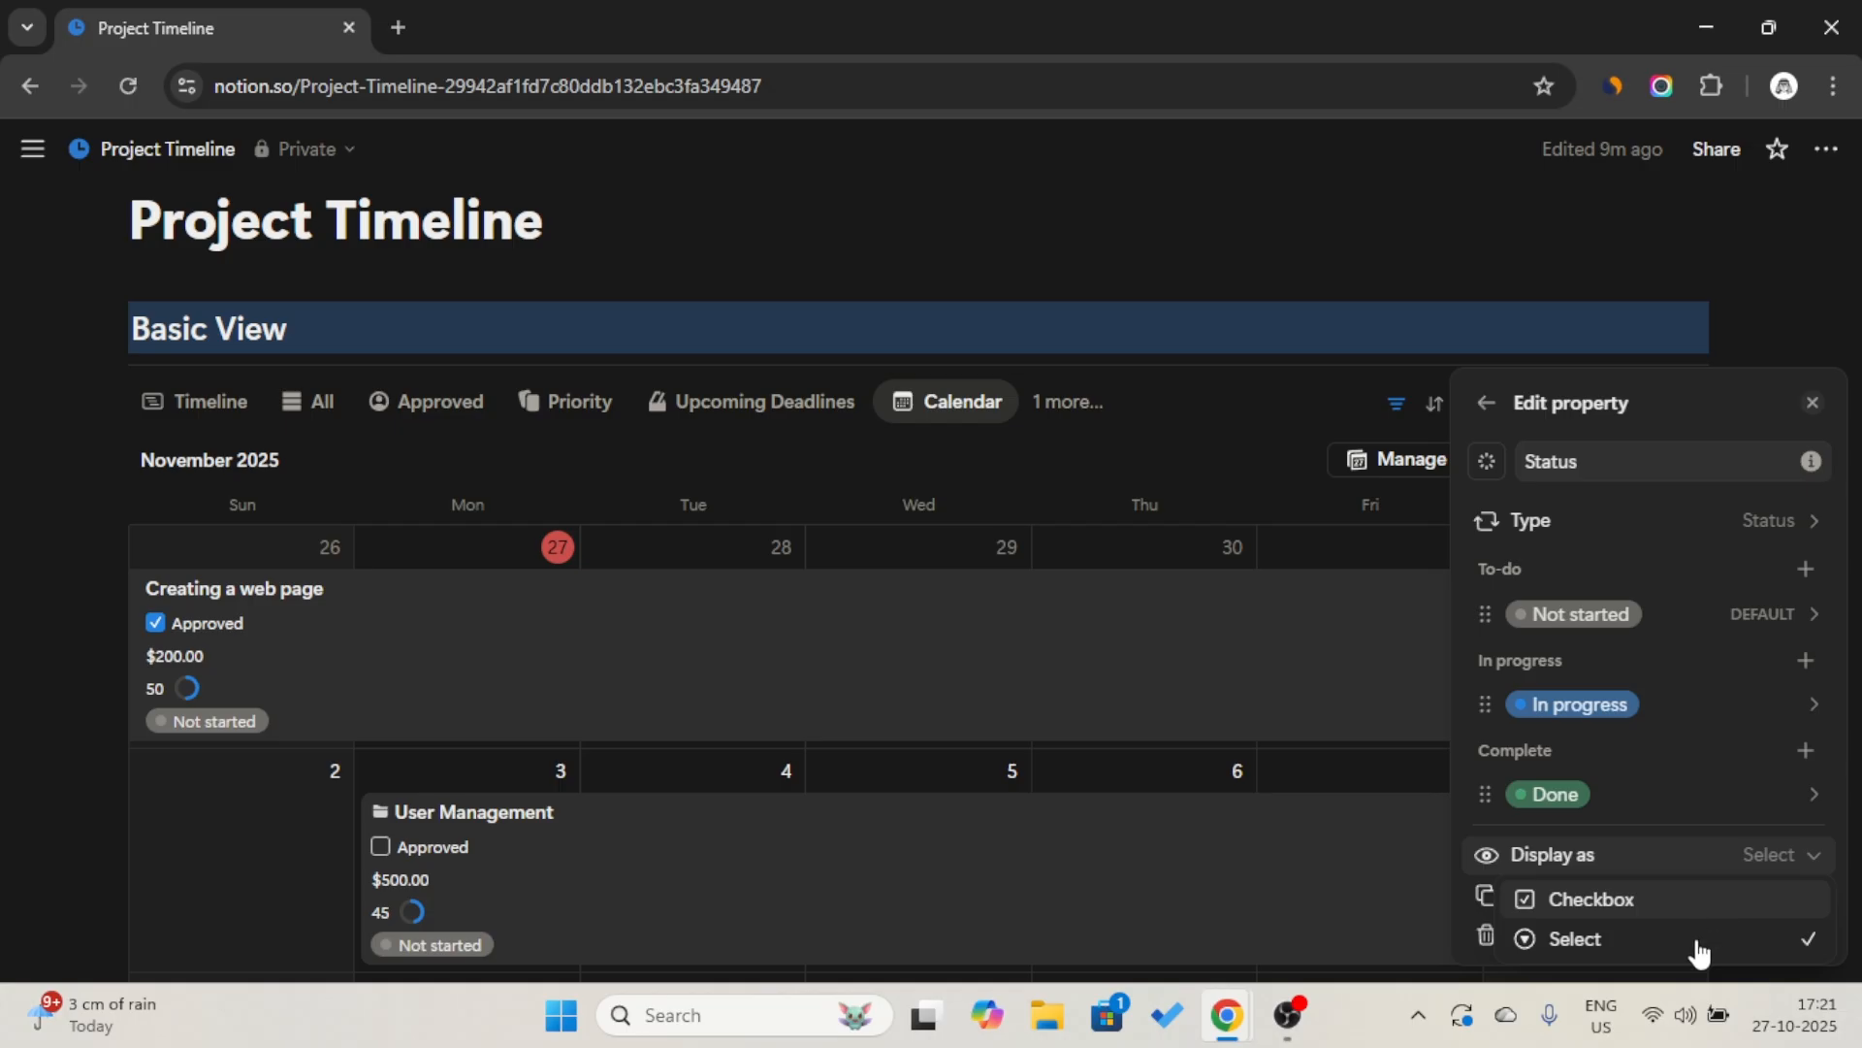
left_click(1483, 401)
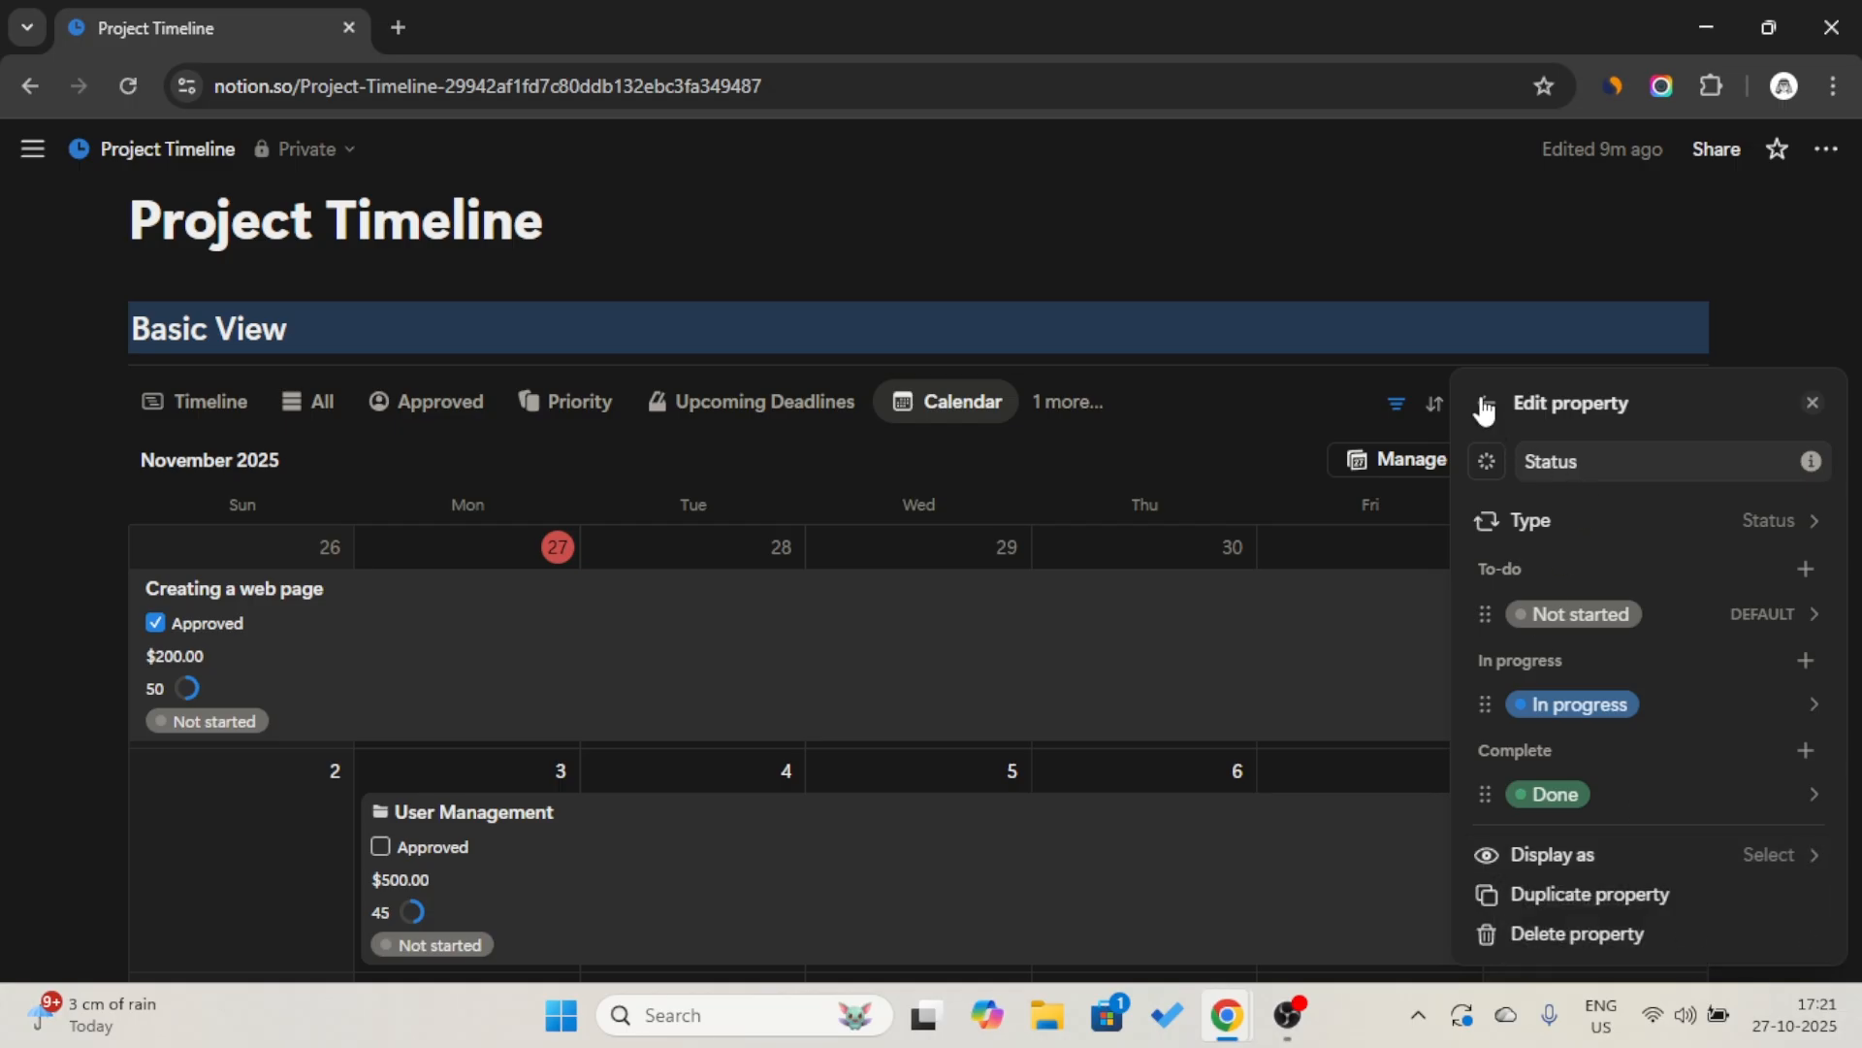
left_click(1787, 865)
left_click(1693, 910)
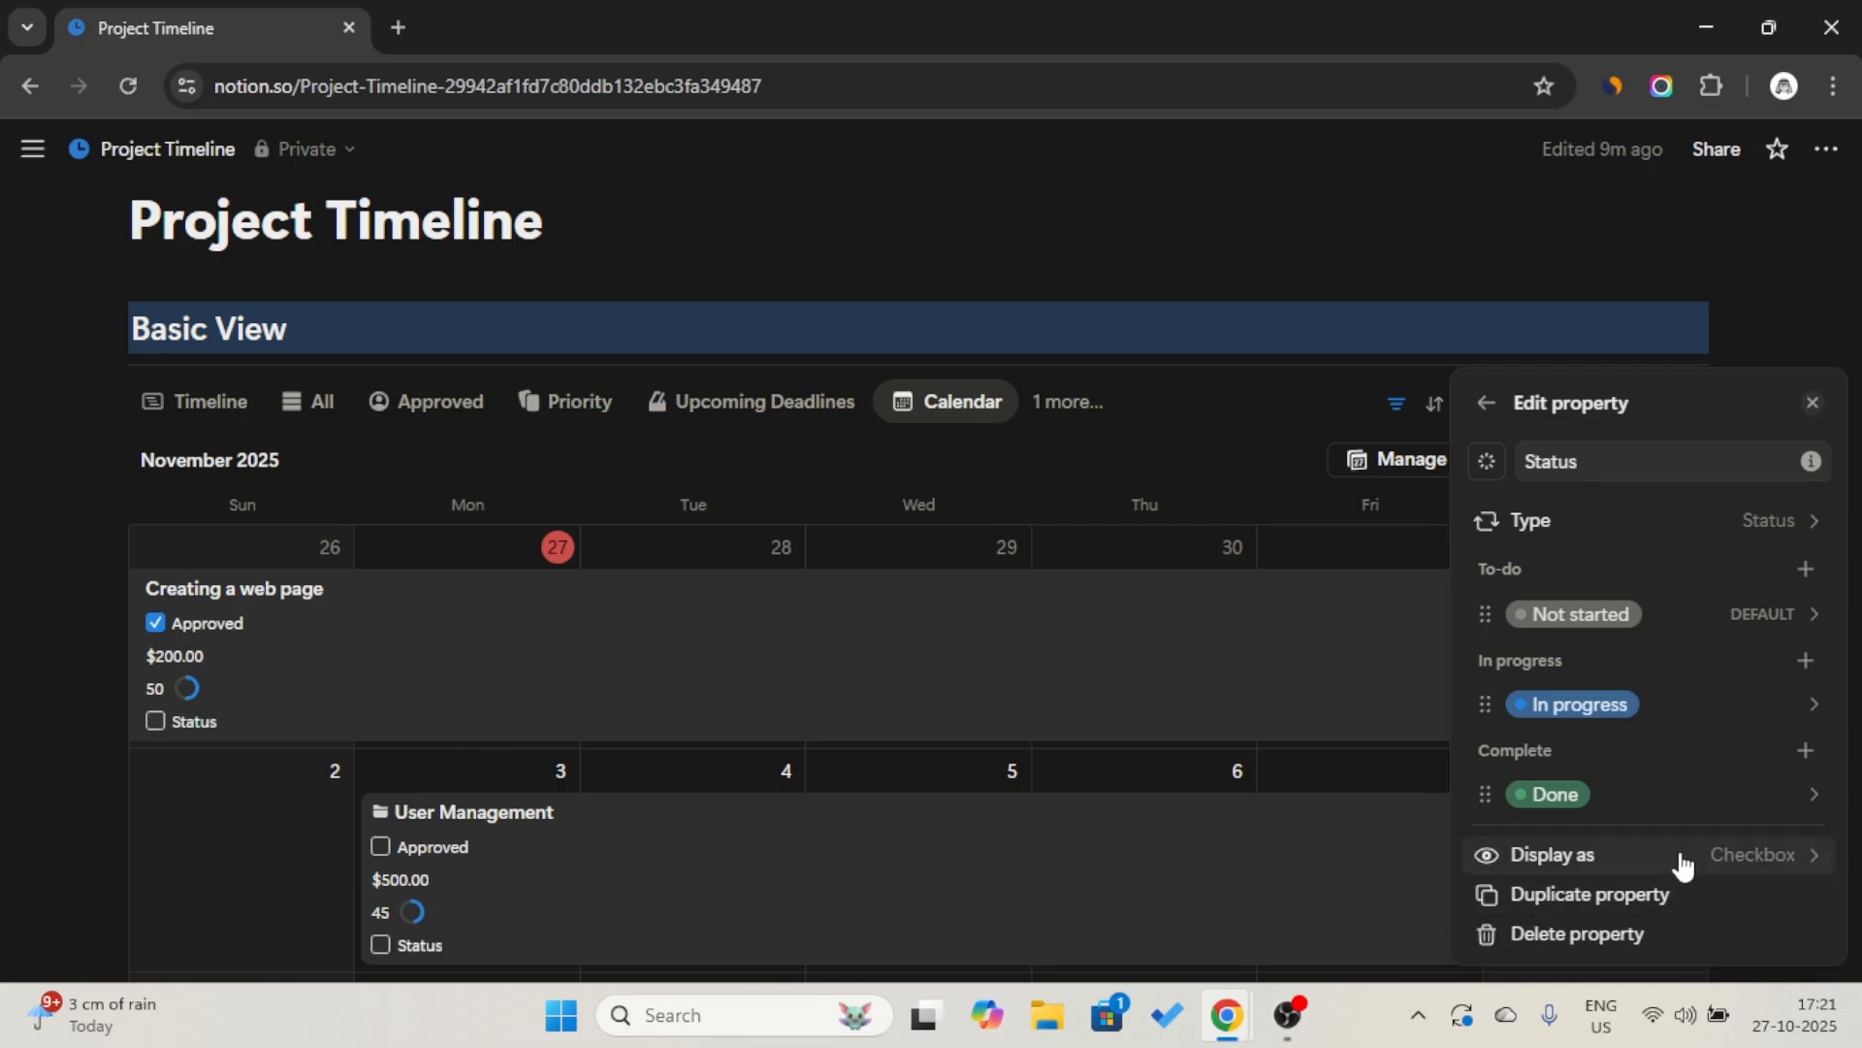
left_click(1724, 860)
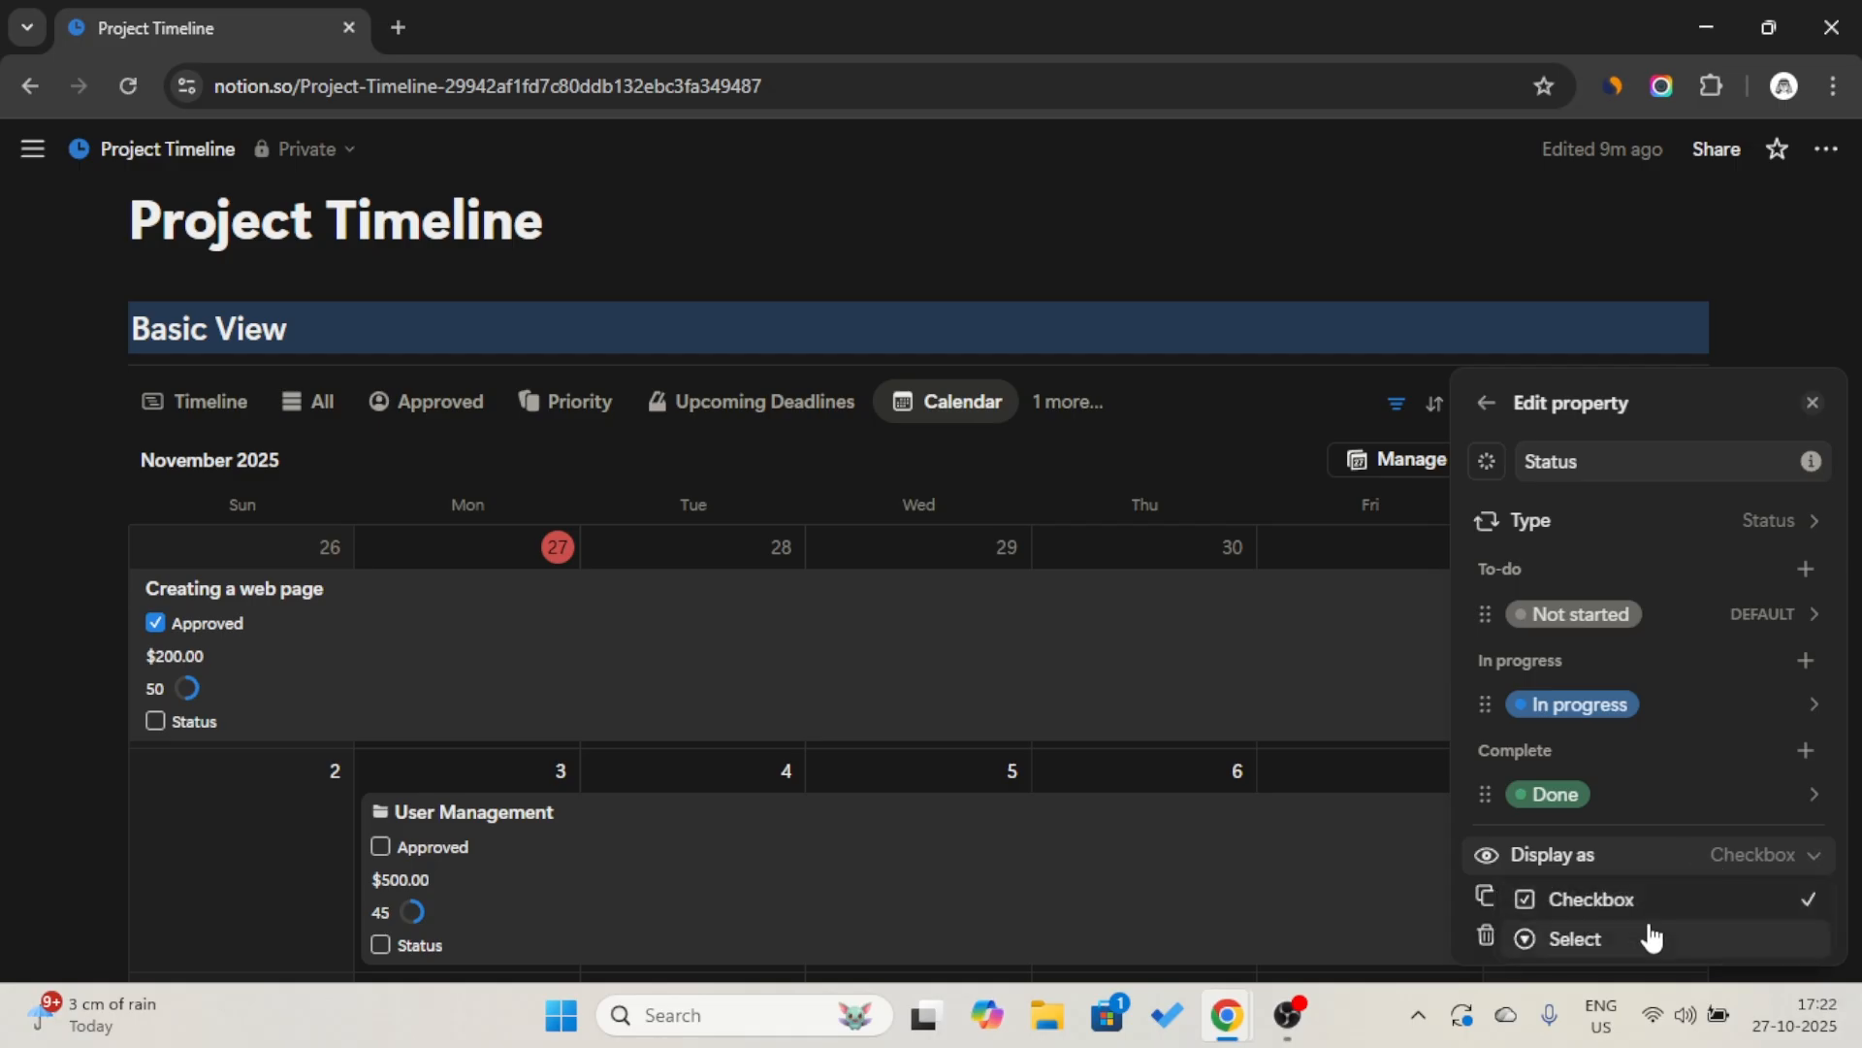
left_click(1652, 939)
left_click(1423, 316)
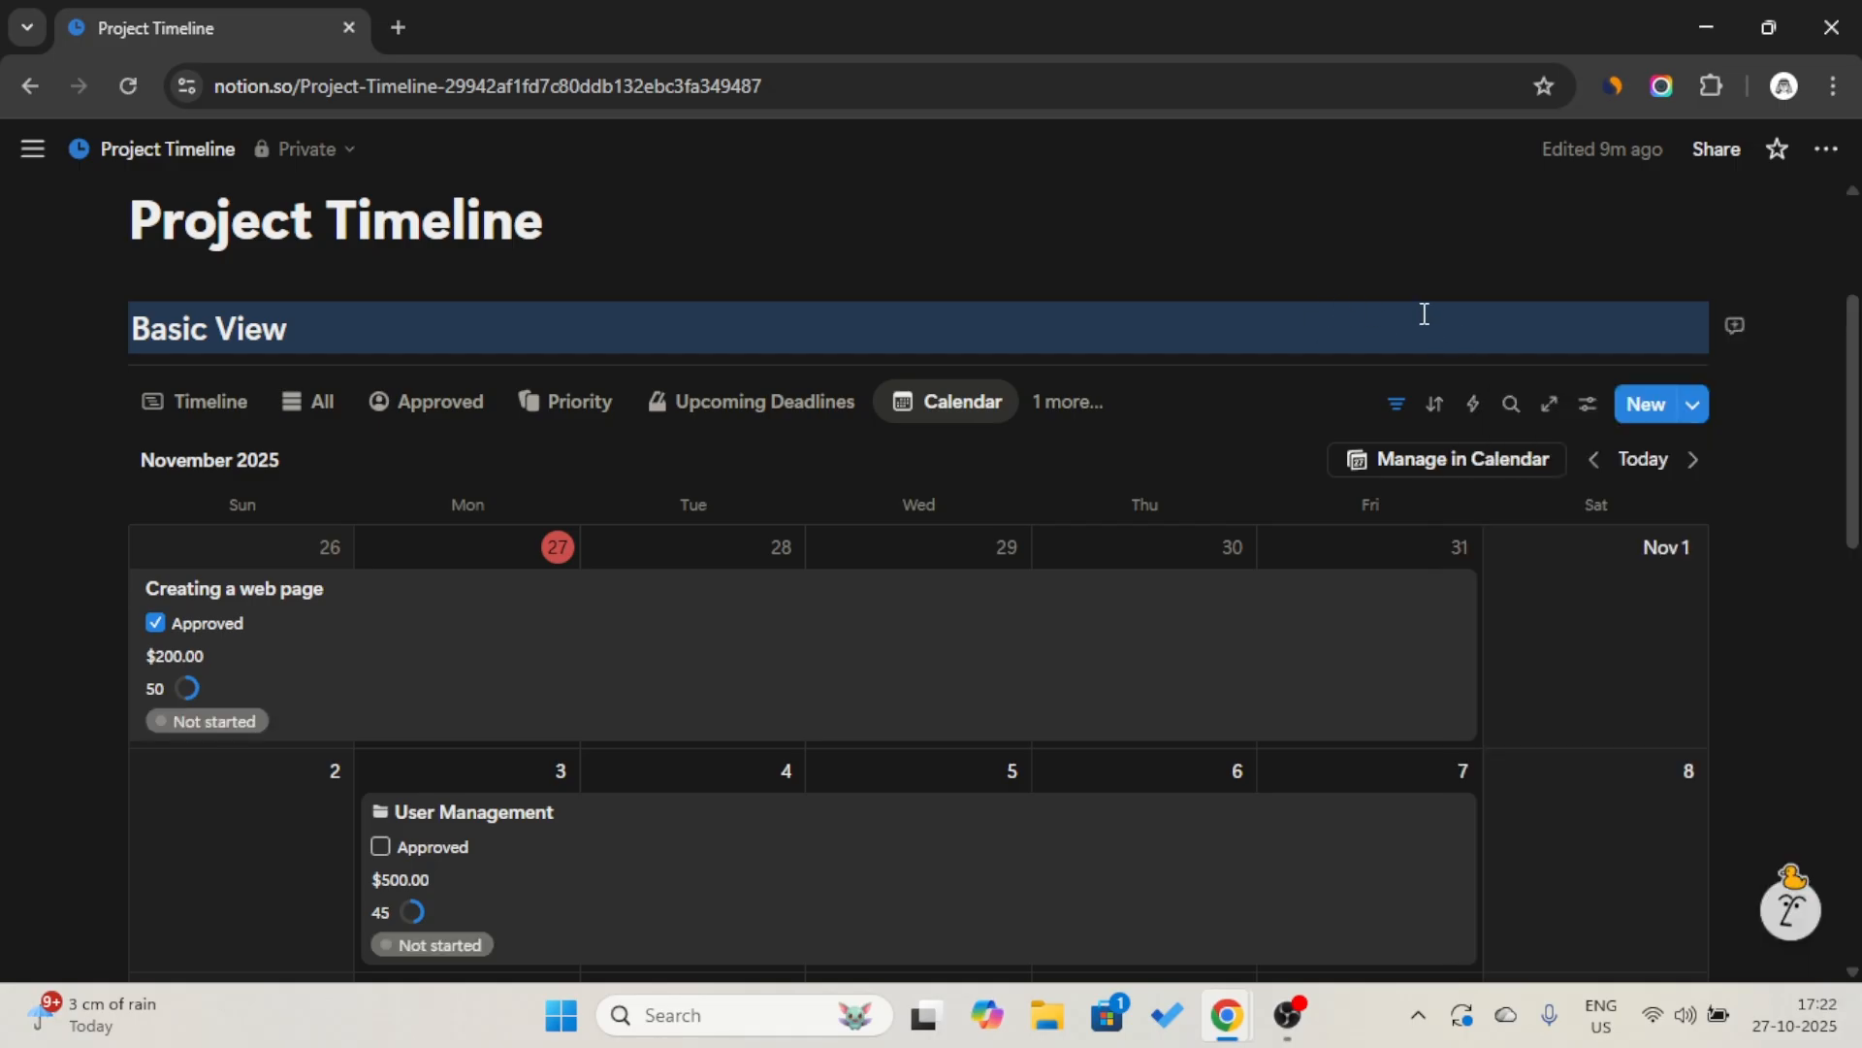
Add a conditional color rule to the Calendar view that colors the page background when Priority is High.
left_click(957, 412)
left_click(980, 503)
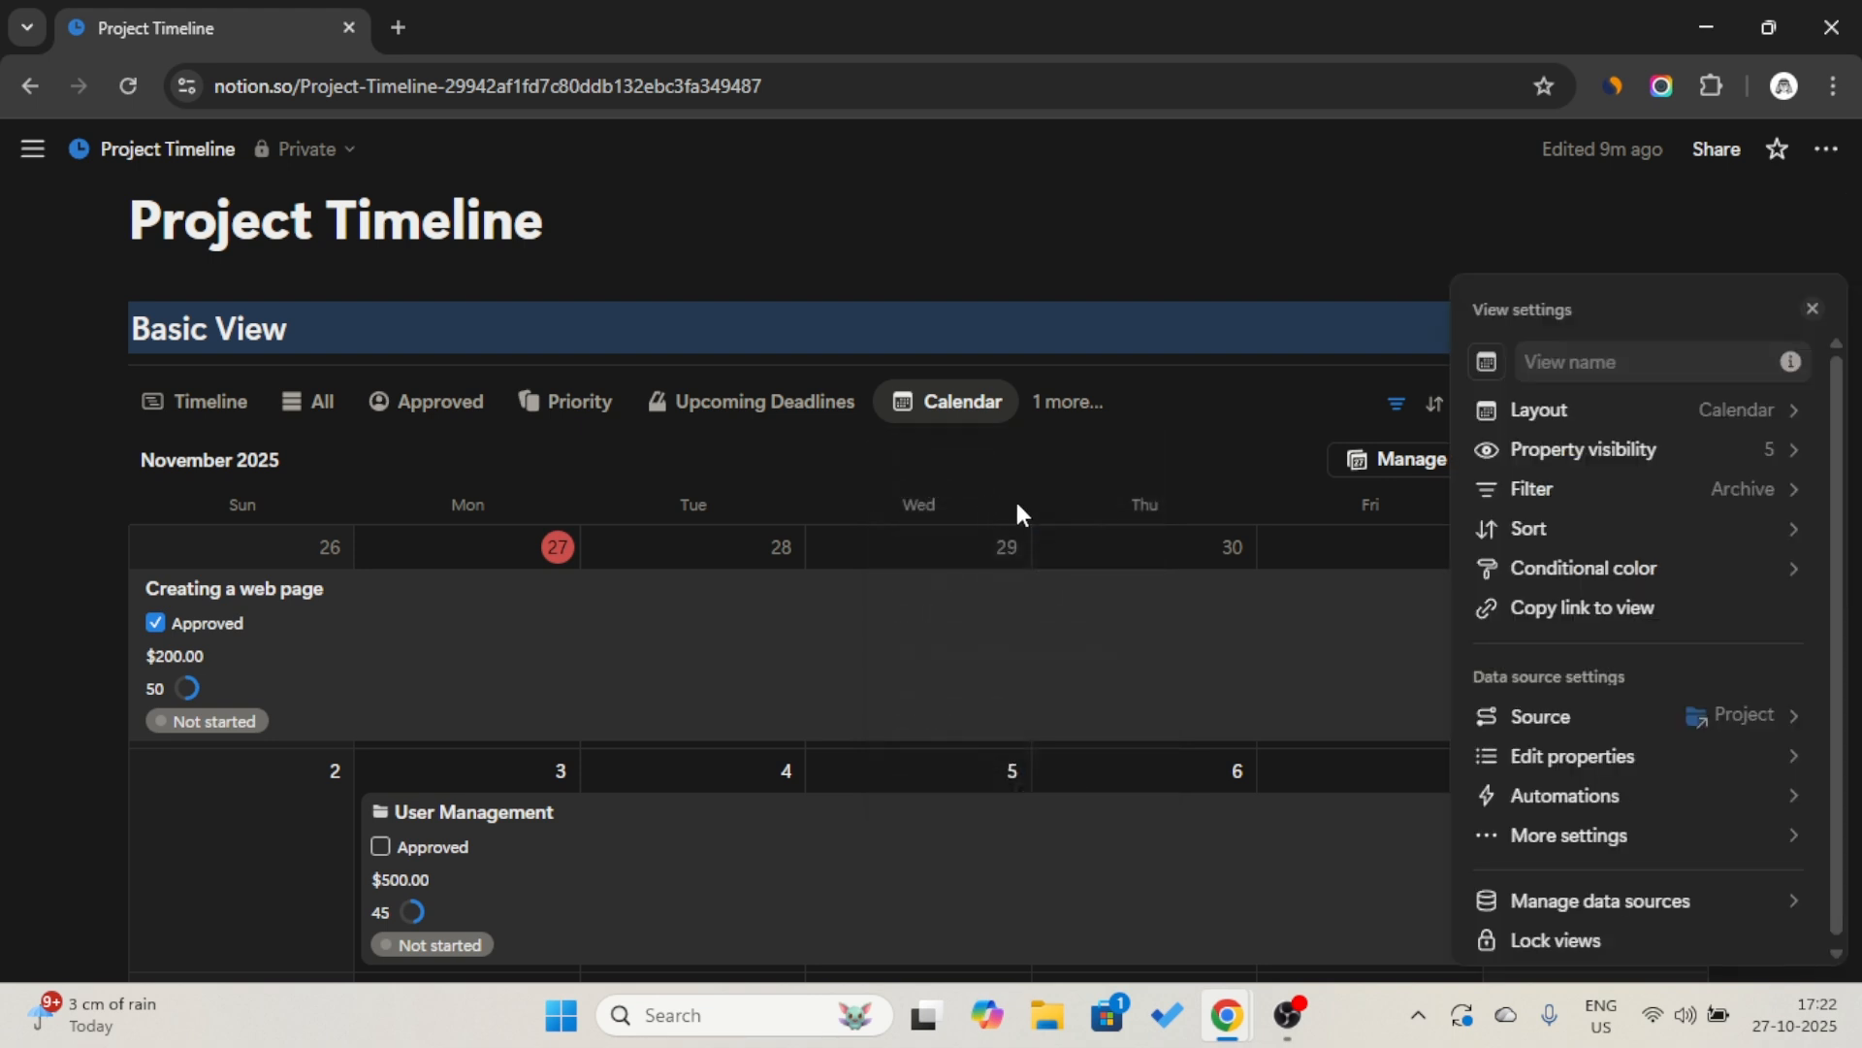
left_click(1583, 568)
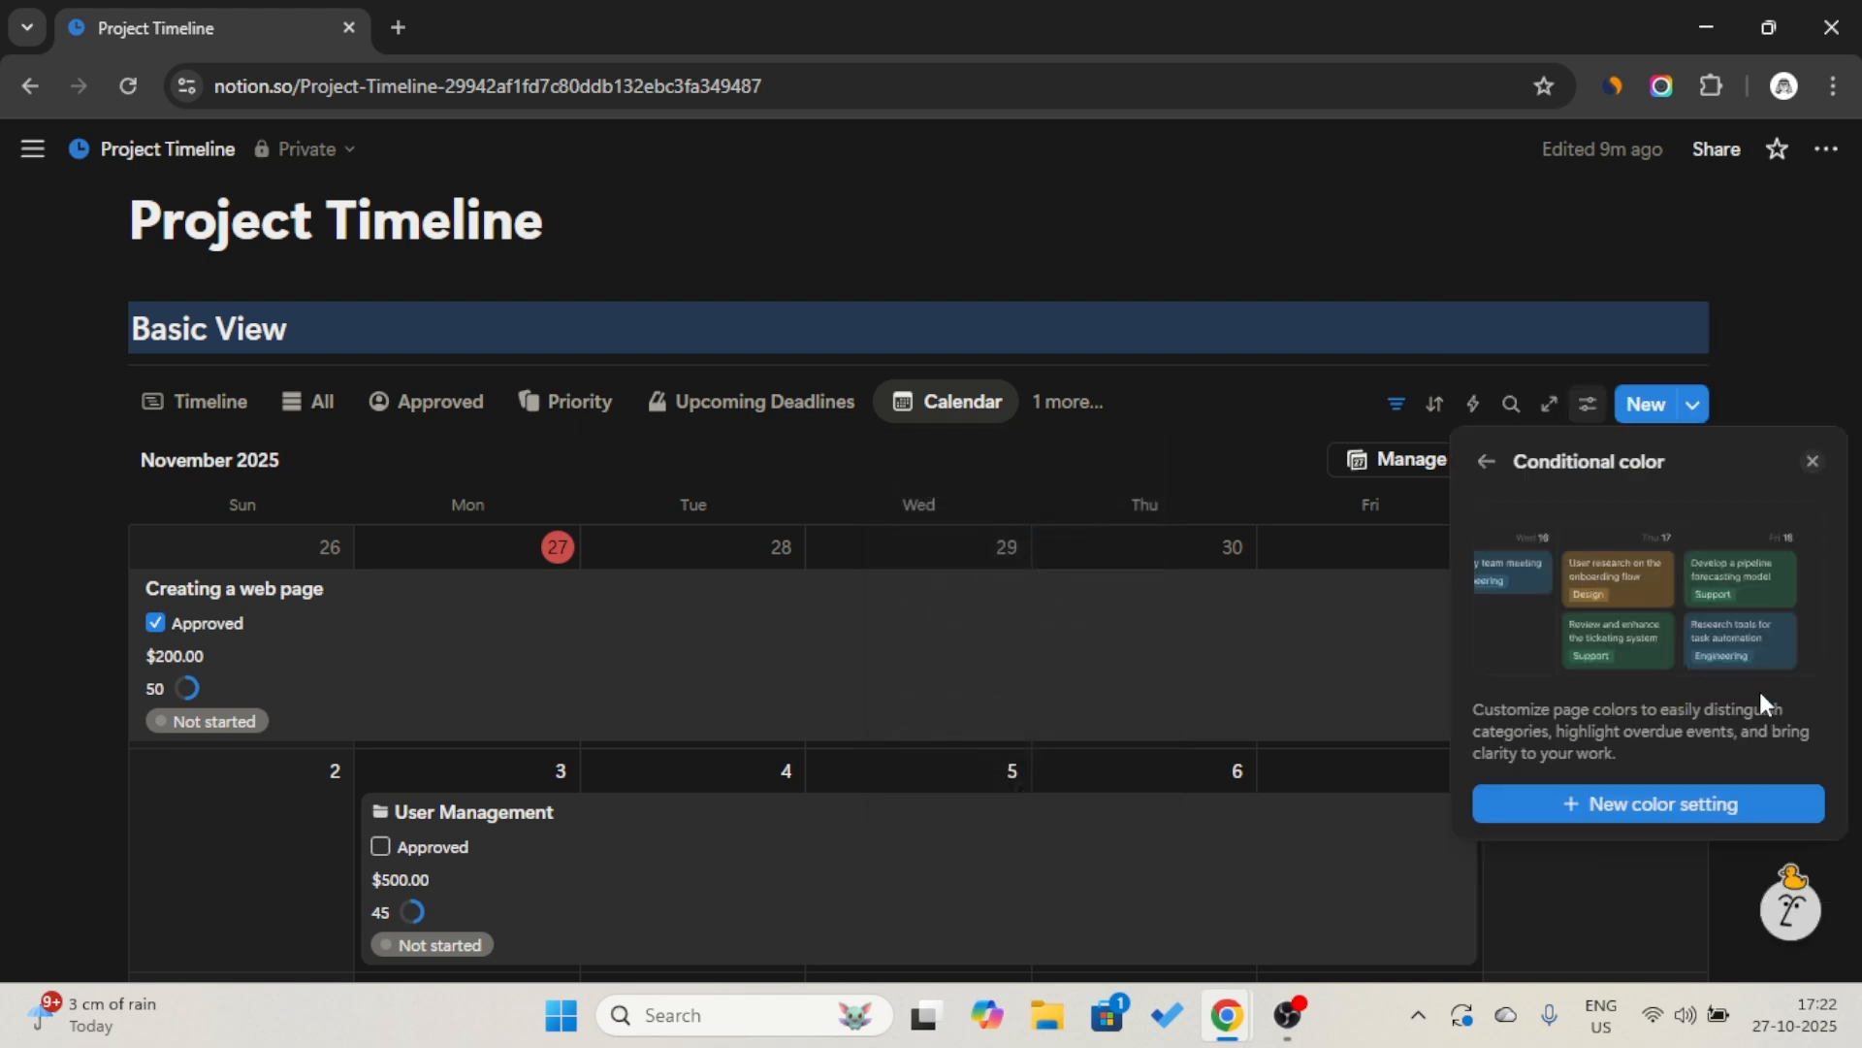
left_click(1700, 803)
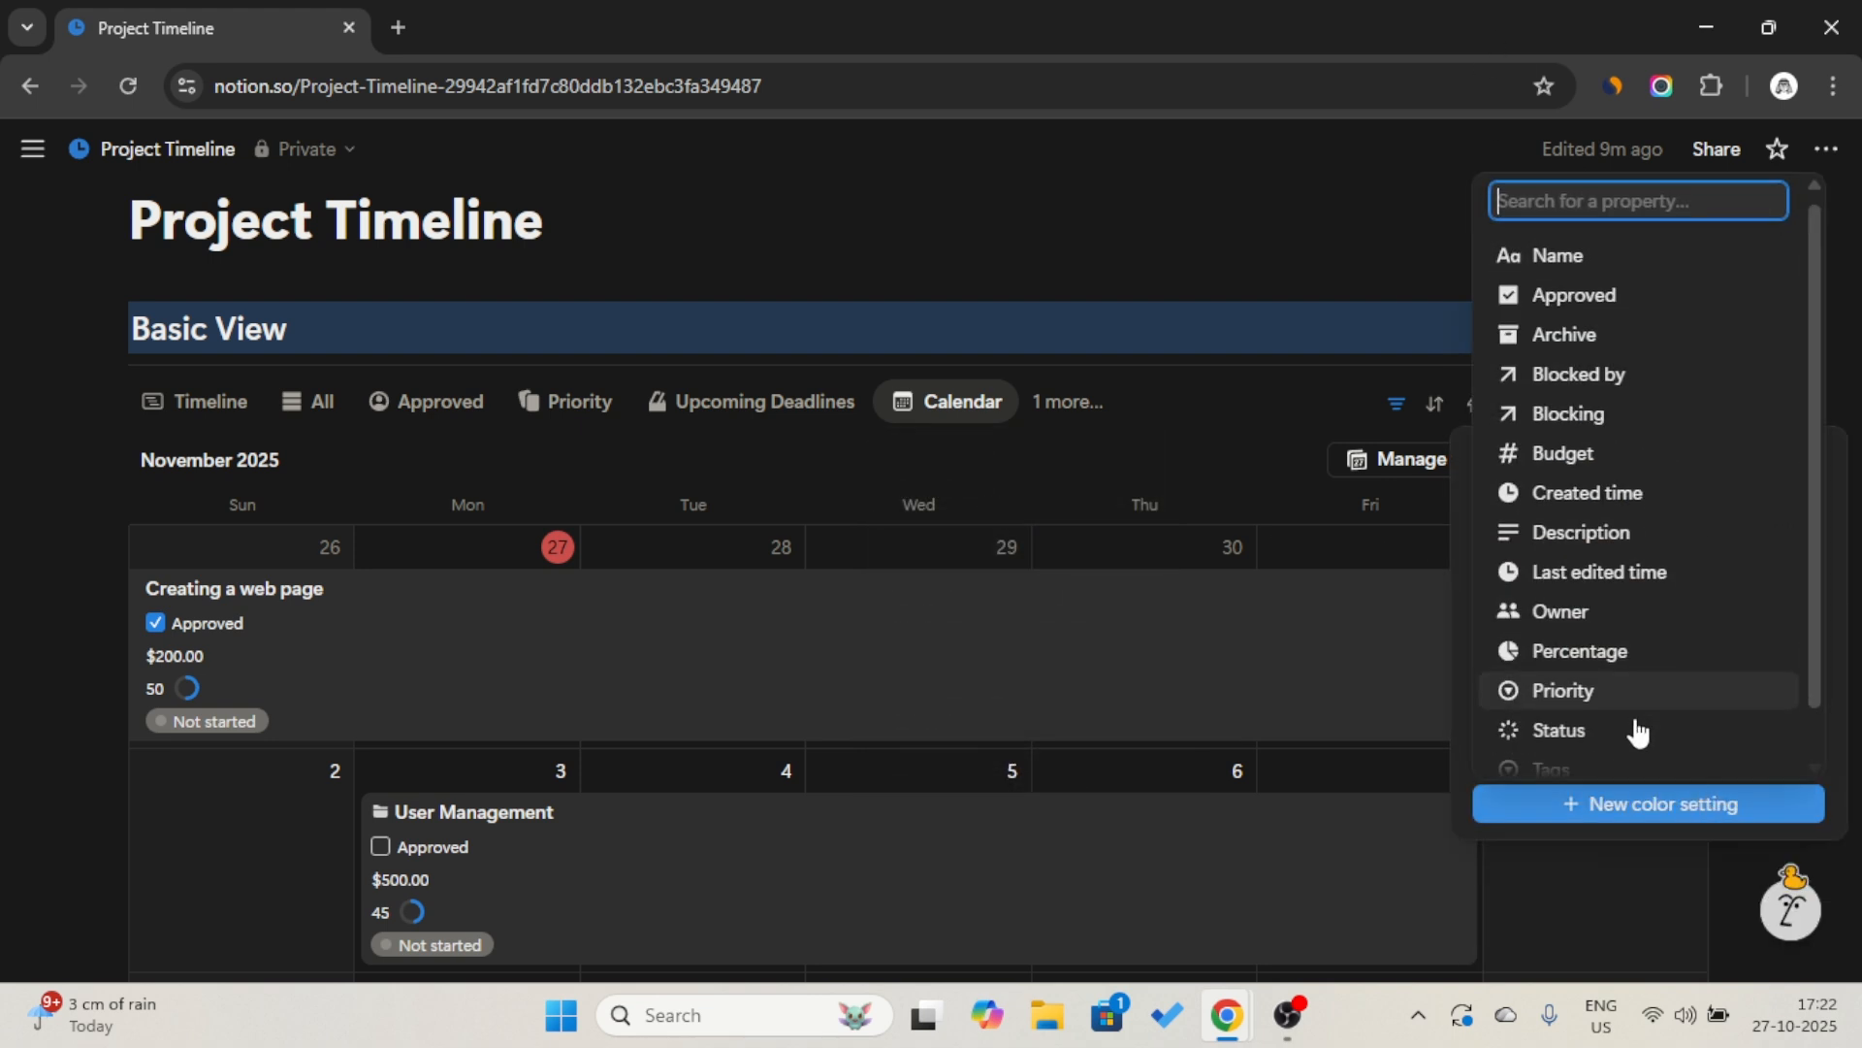
scroll(1638, 732, "down", 1)
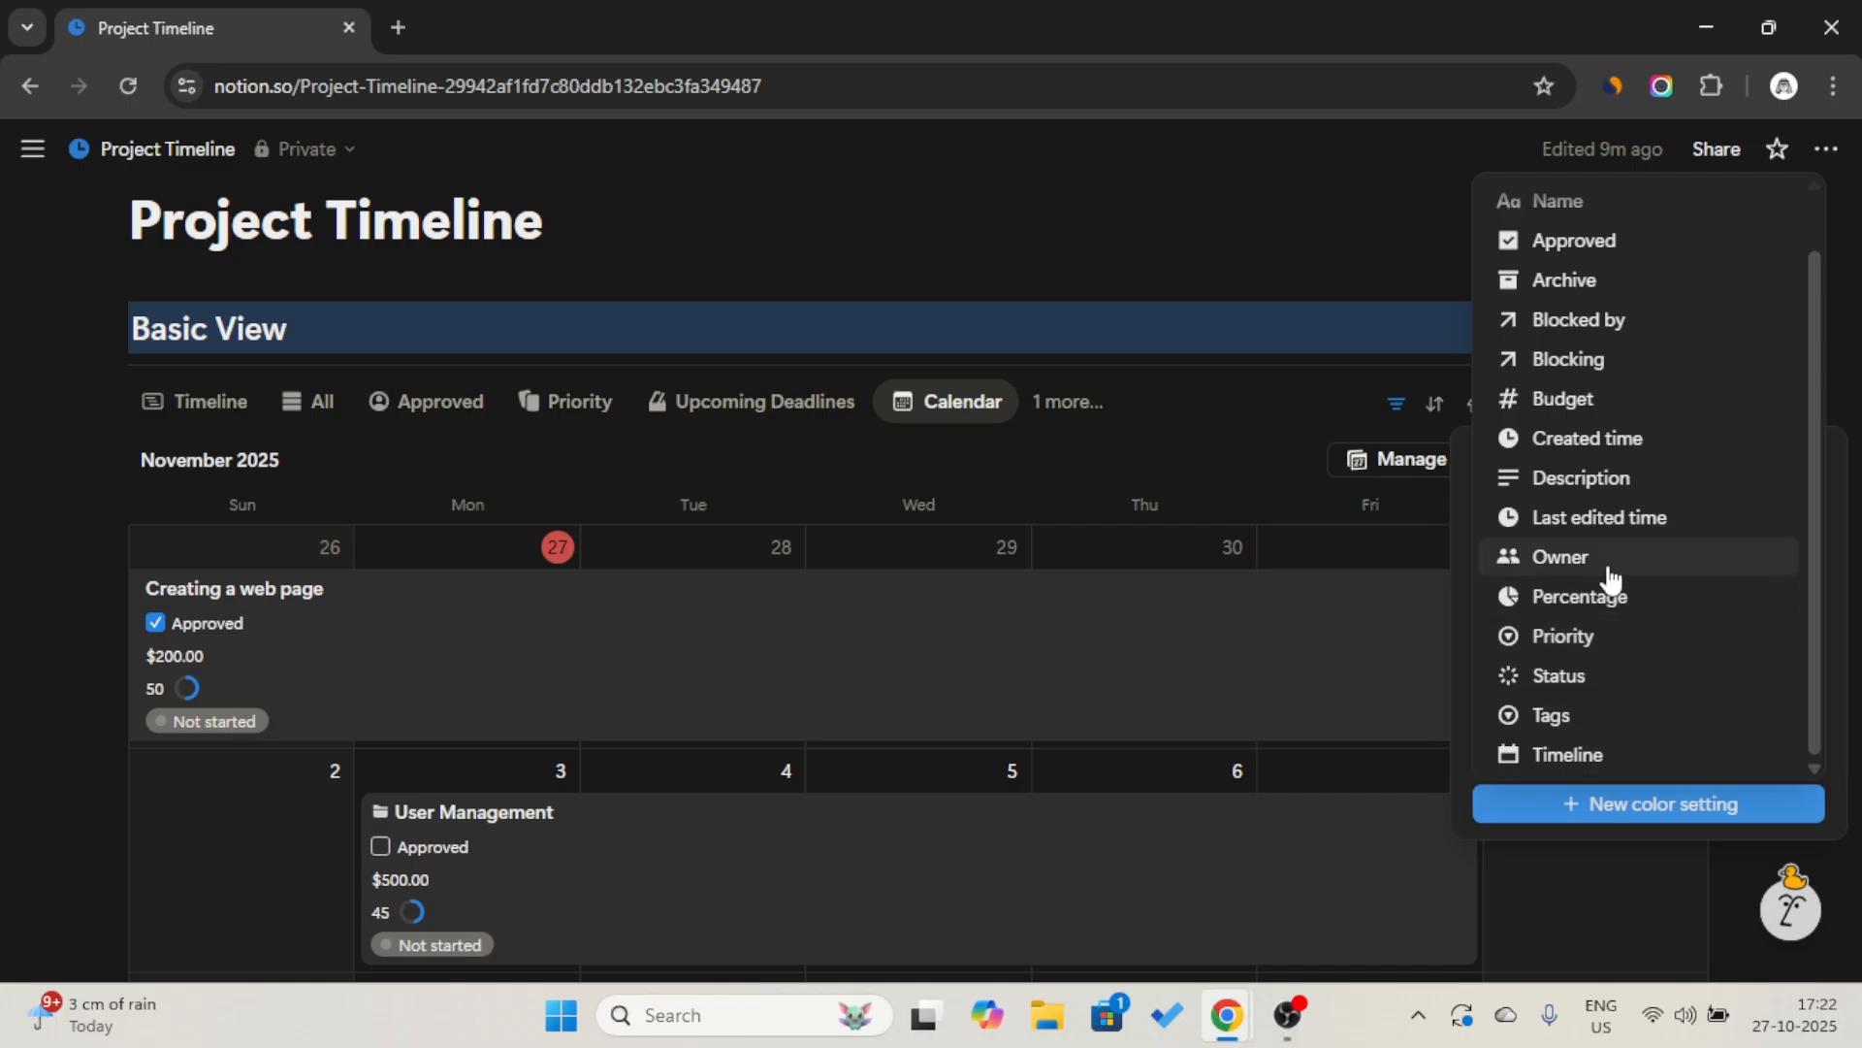
left_click(1642, 640)
left_click(1643, 538)
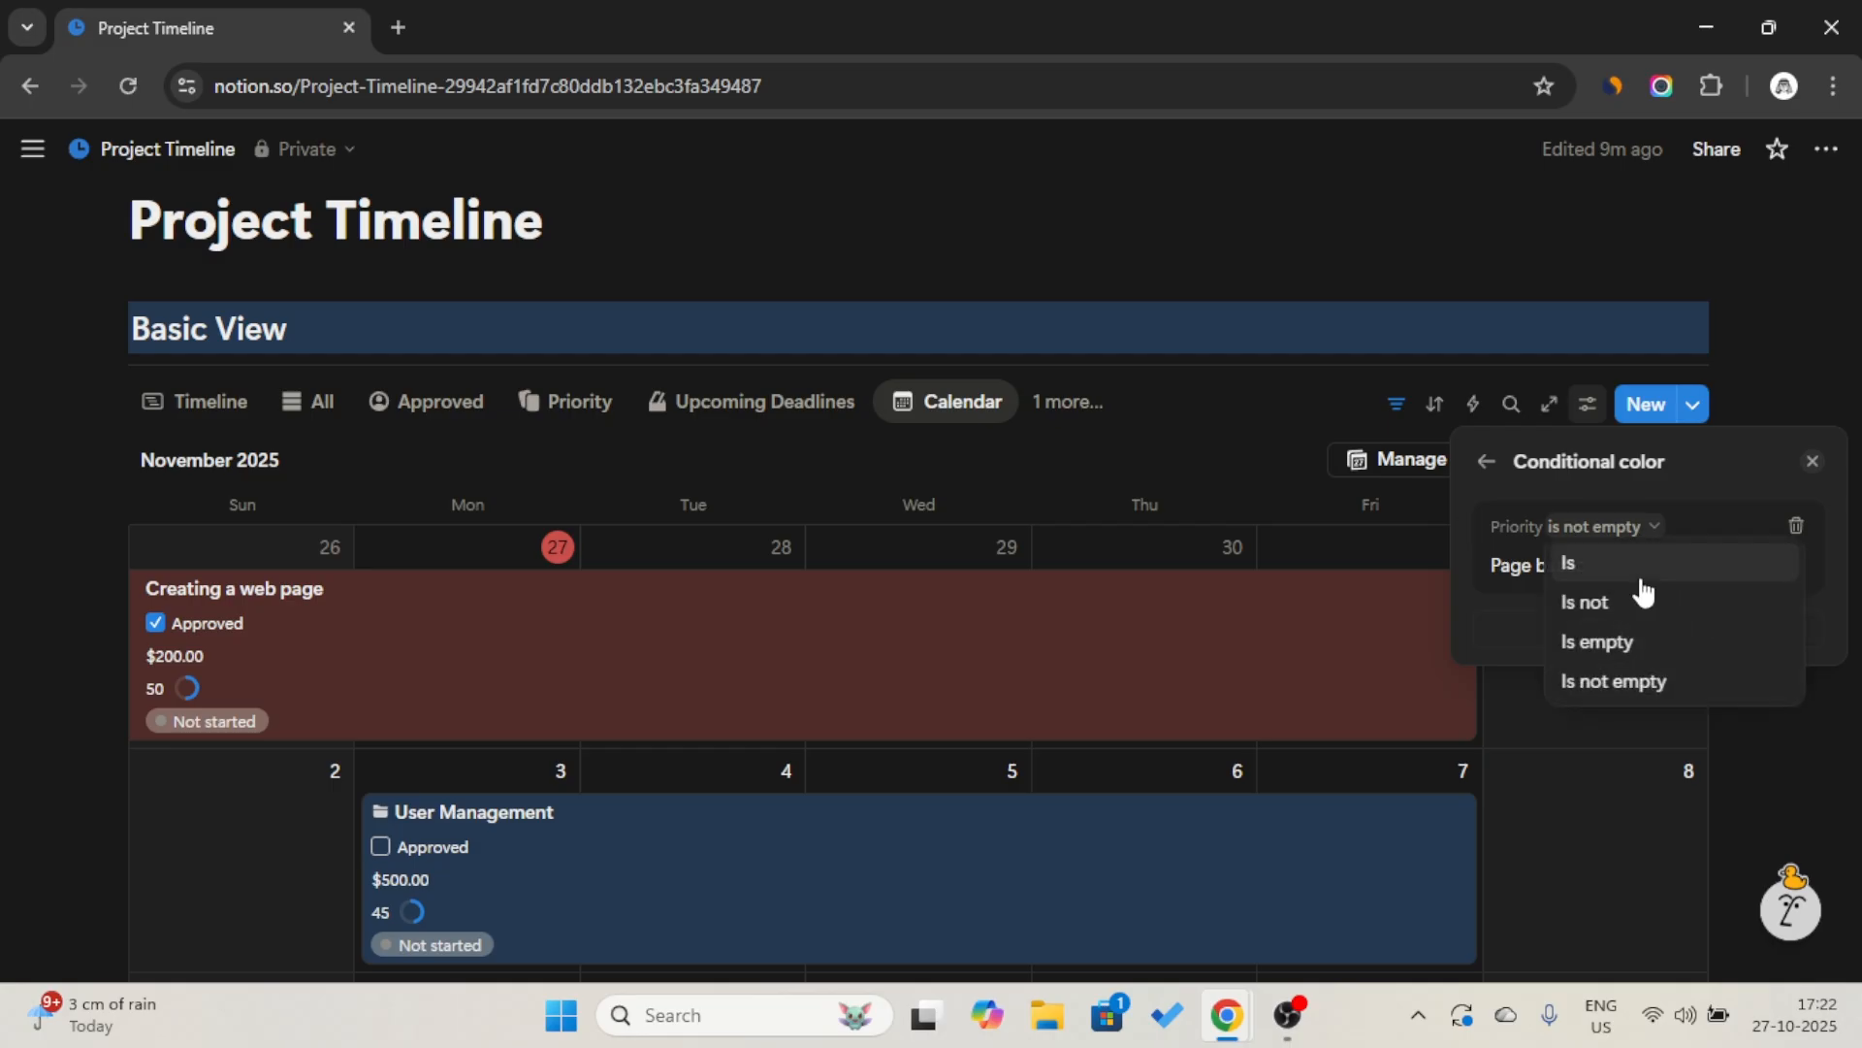
left_click(1639, 579)
left_click(1720, 579)
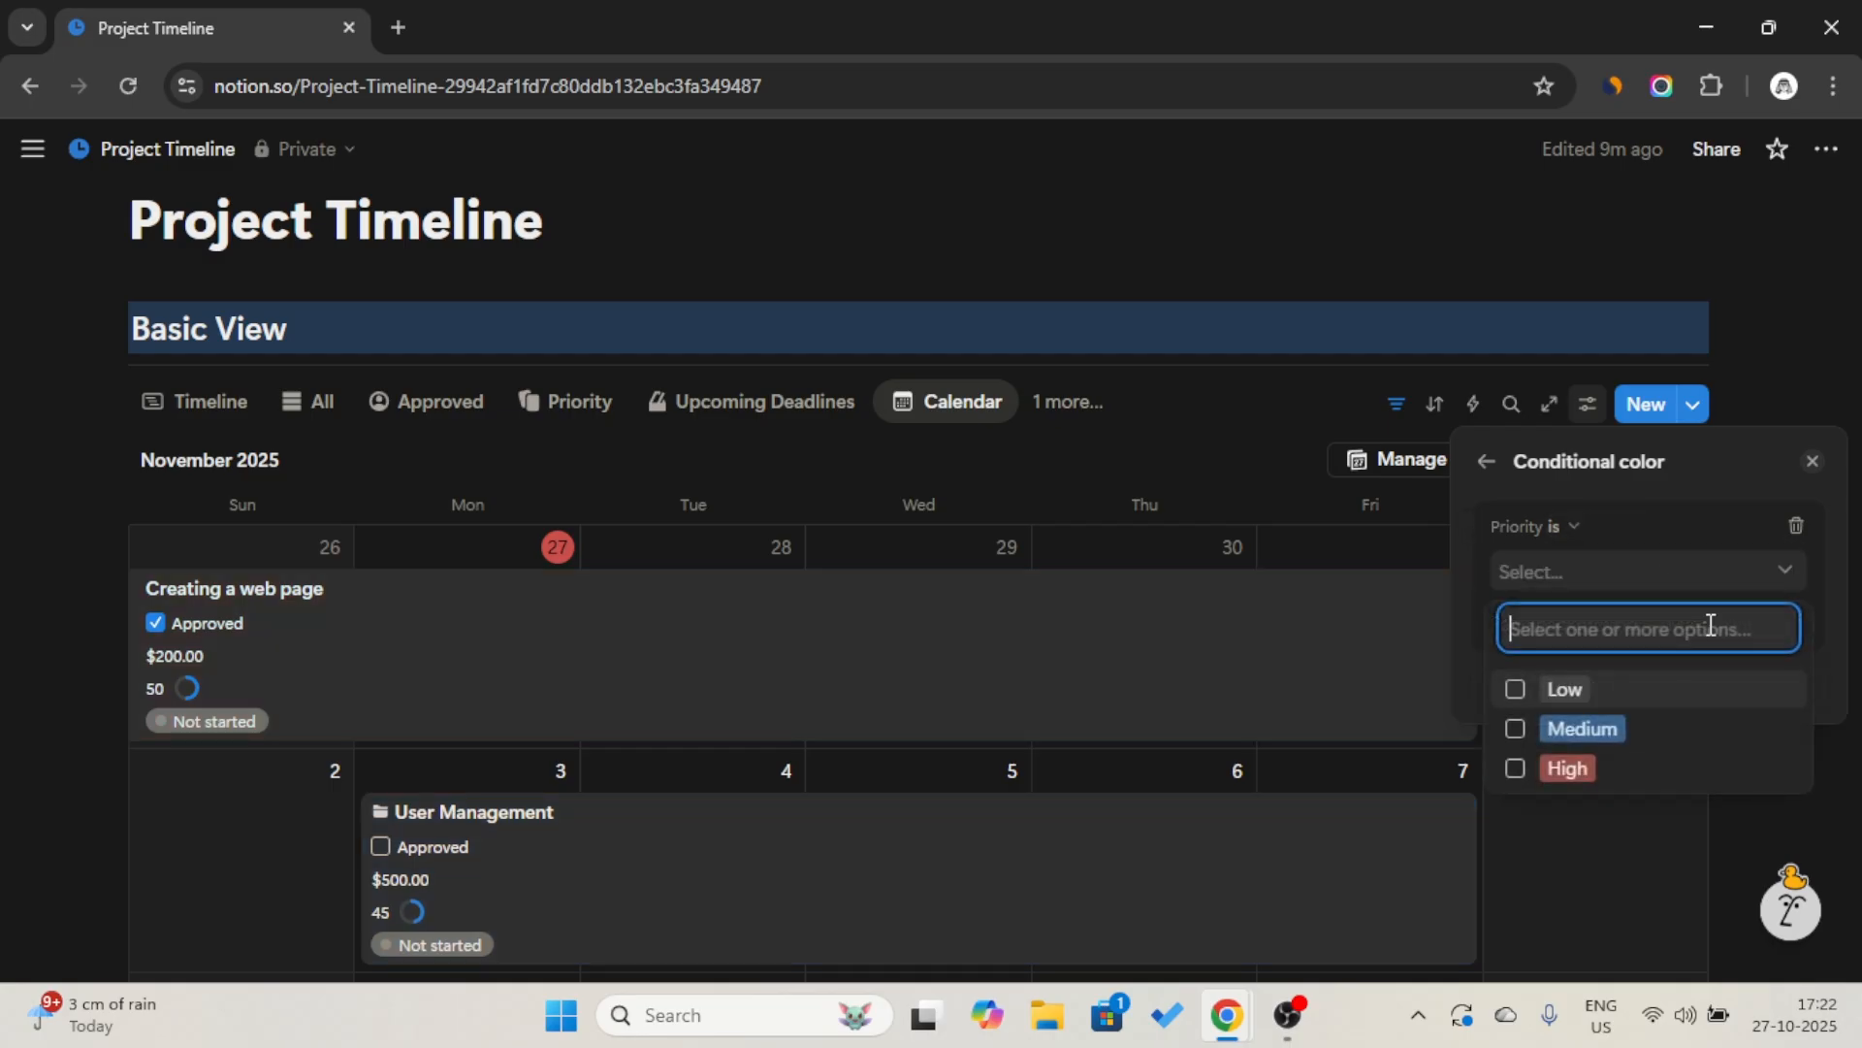
left_click(1595, 768)
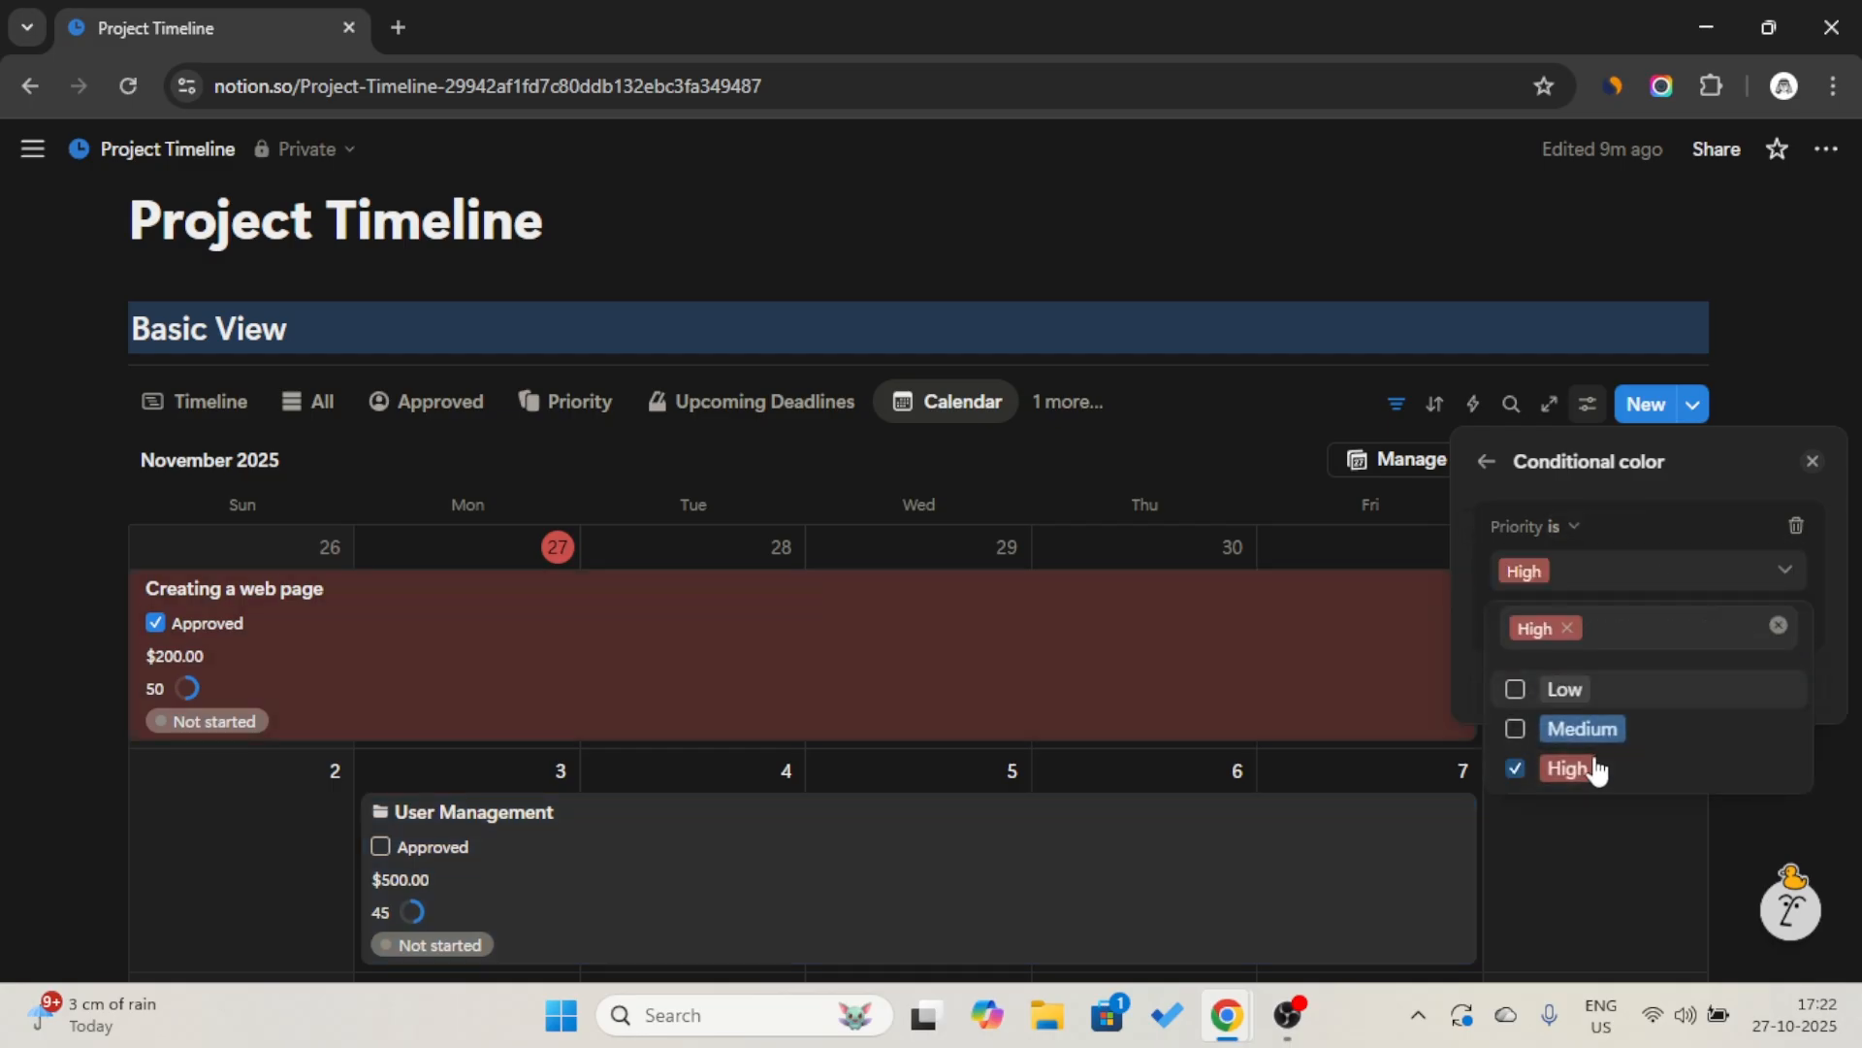
left_click(1656, 470)
left_click(1217, 407)
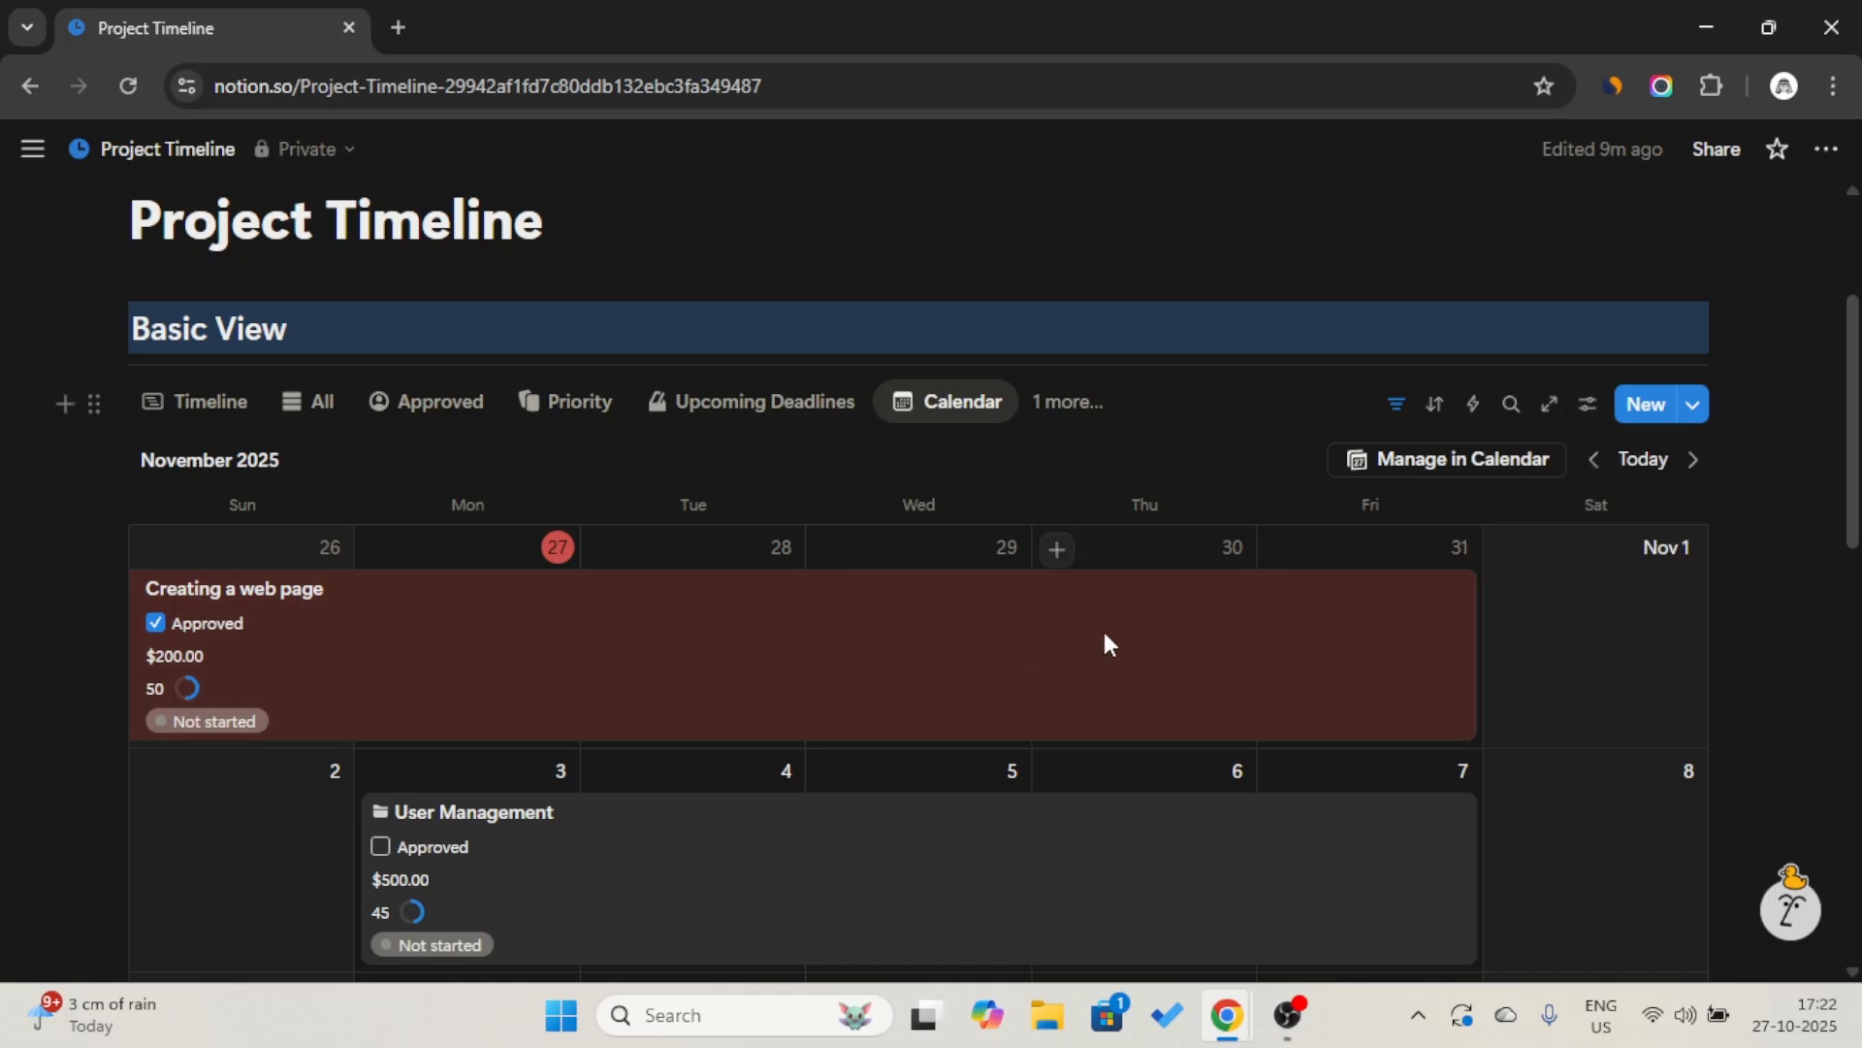
Add a conditional color rule to the Upcoming Deadlines gallery that colors the card background when Priority is High.
scroll(1044, 667, "down", 2)
scroll(990, 495, "up", 3)
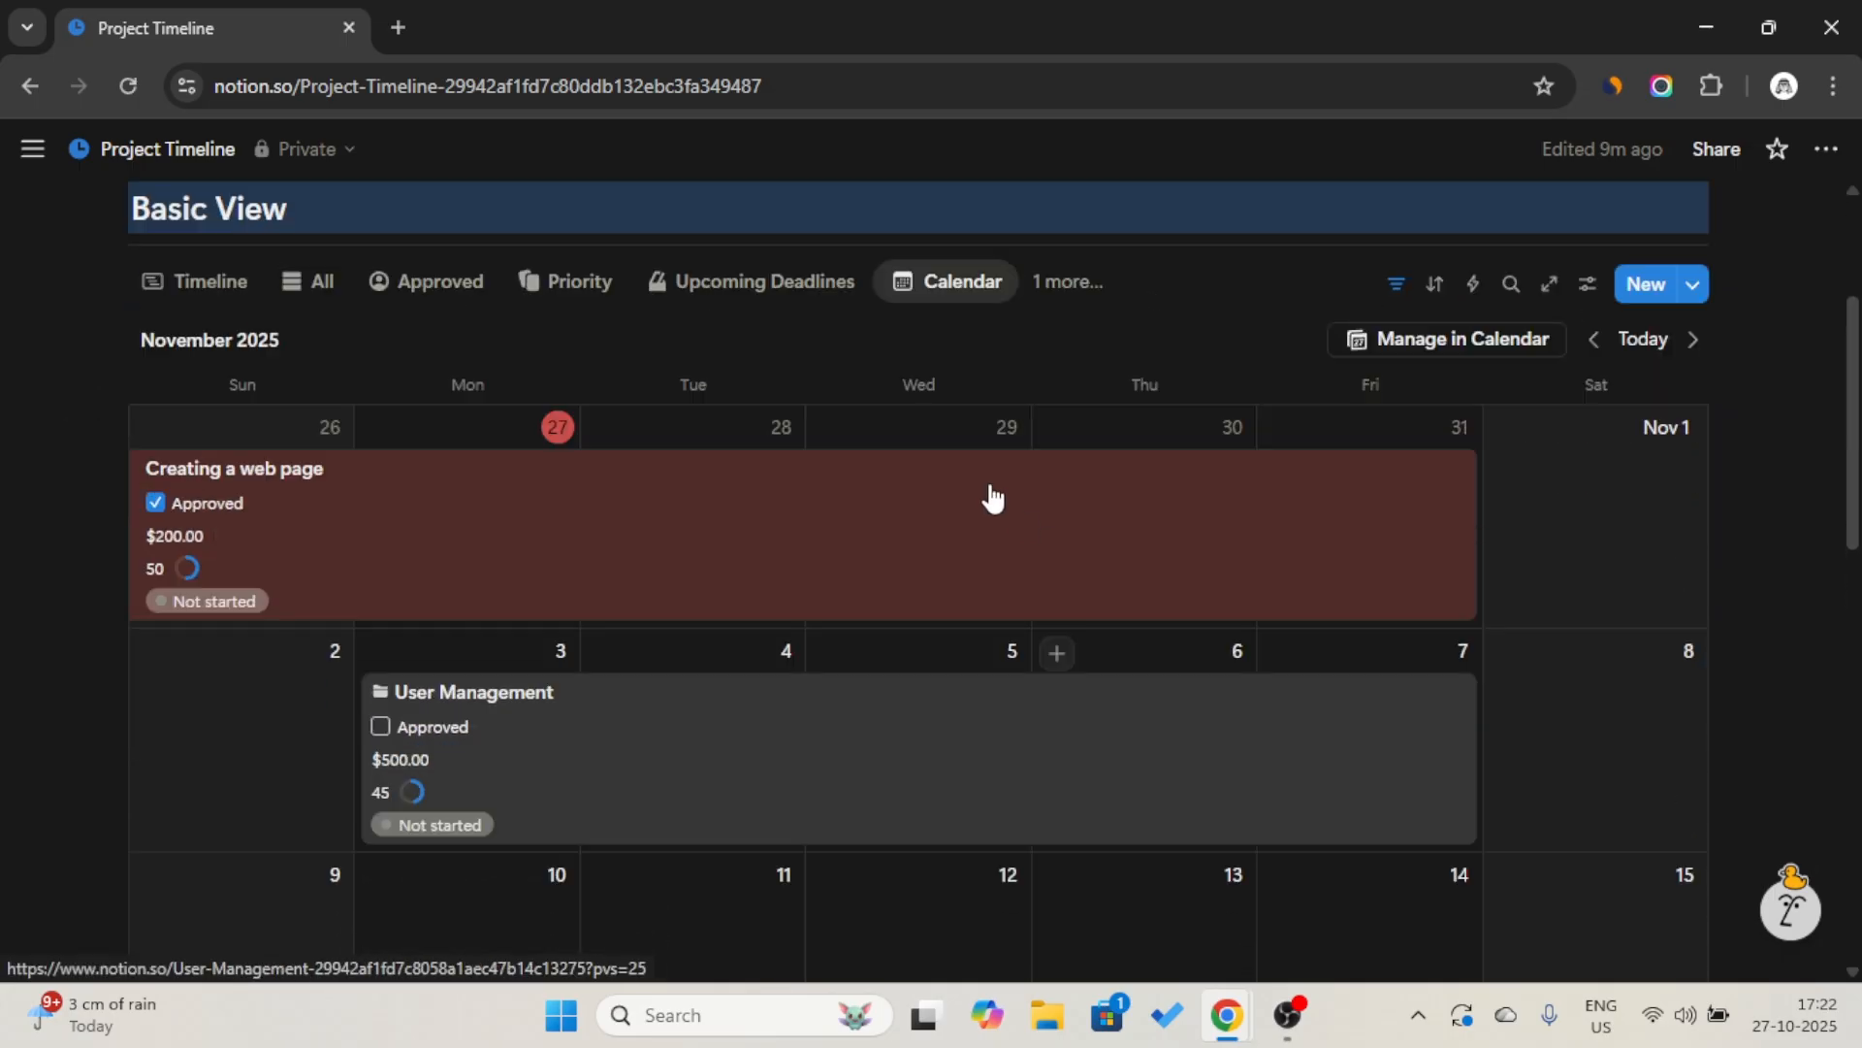
left_click(692, 444)
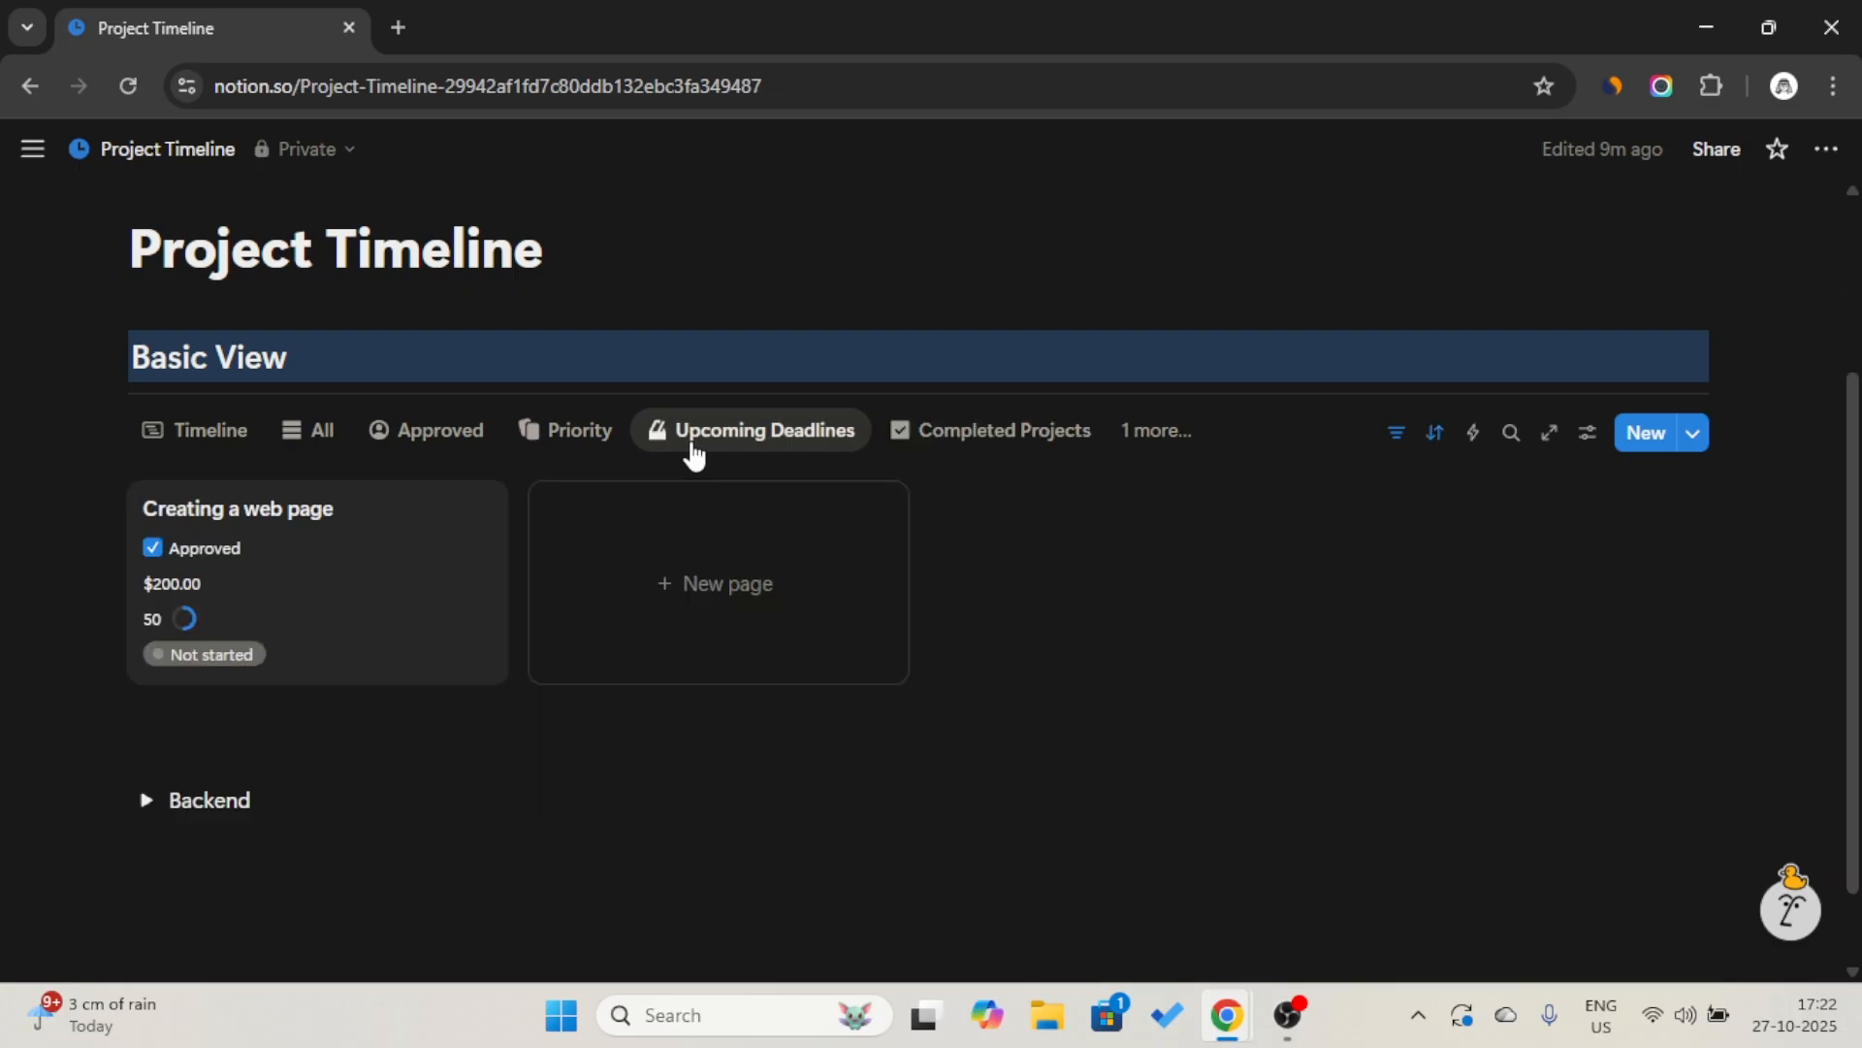
left_click(764, 433)
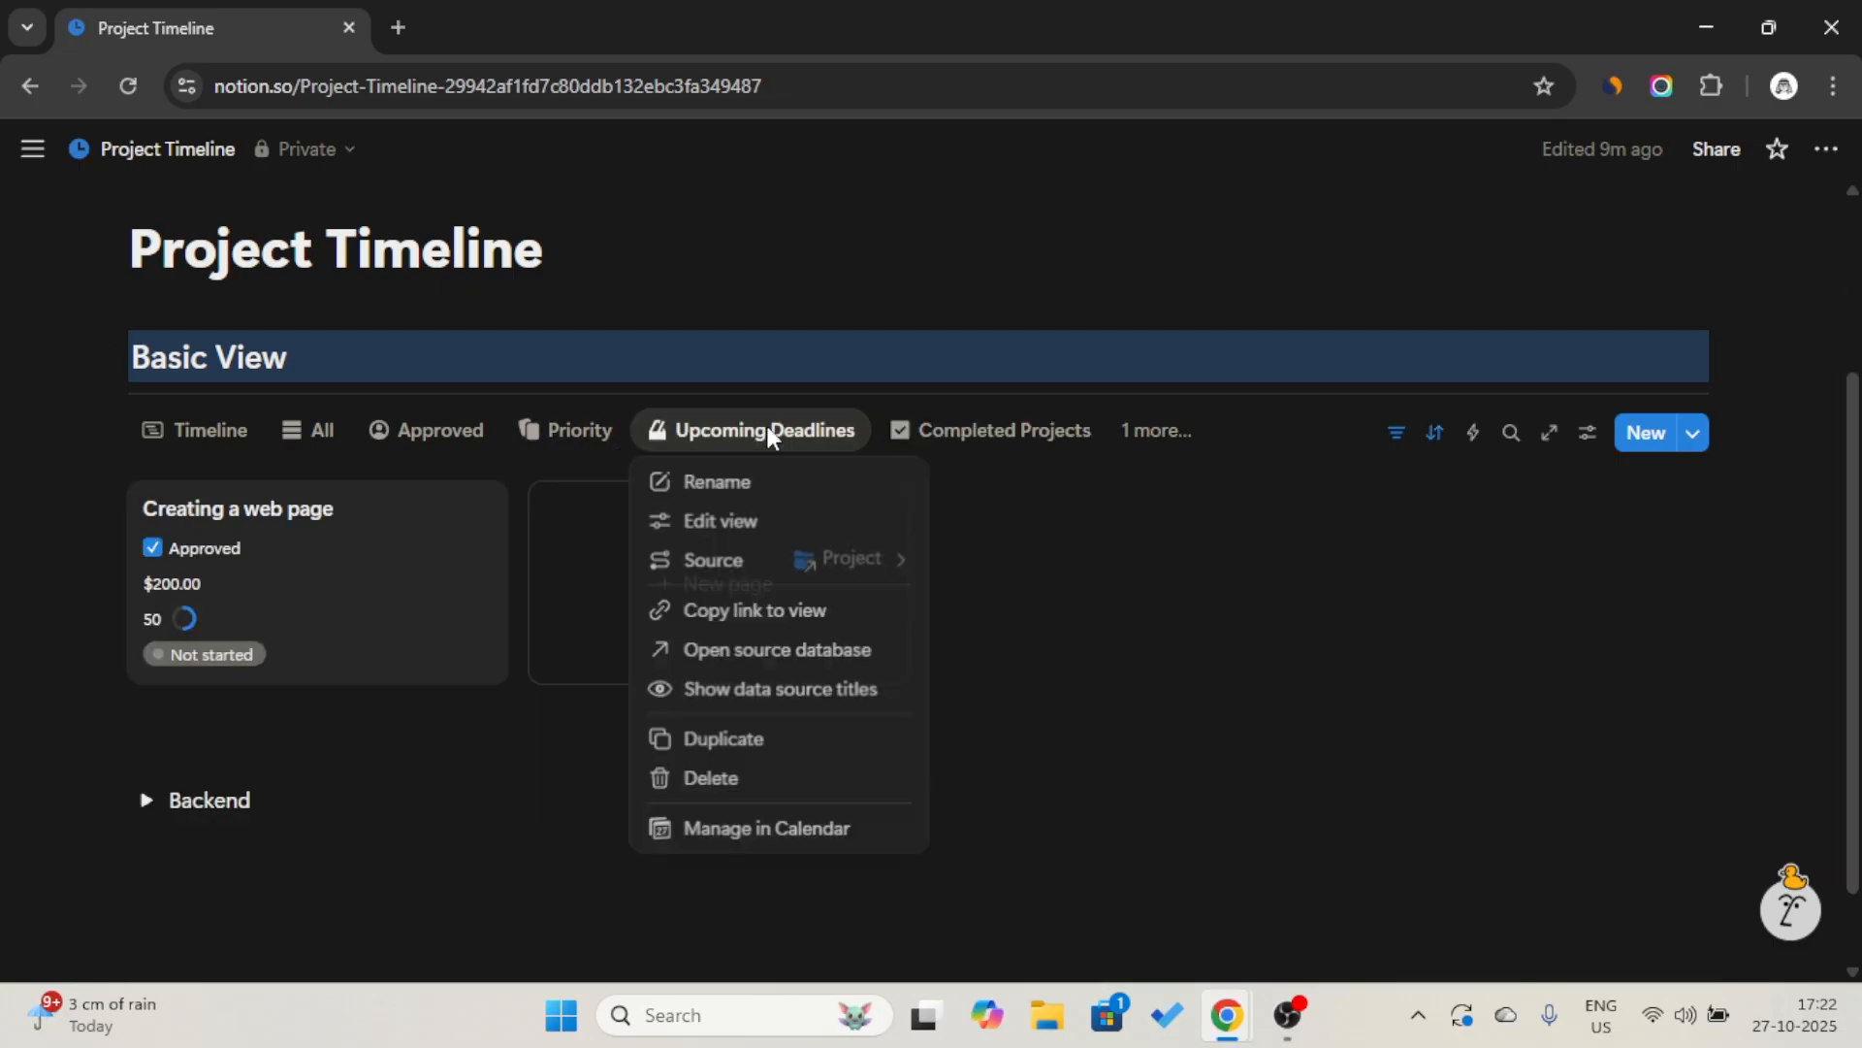
left_click(777, 521)
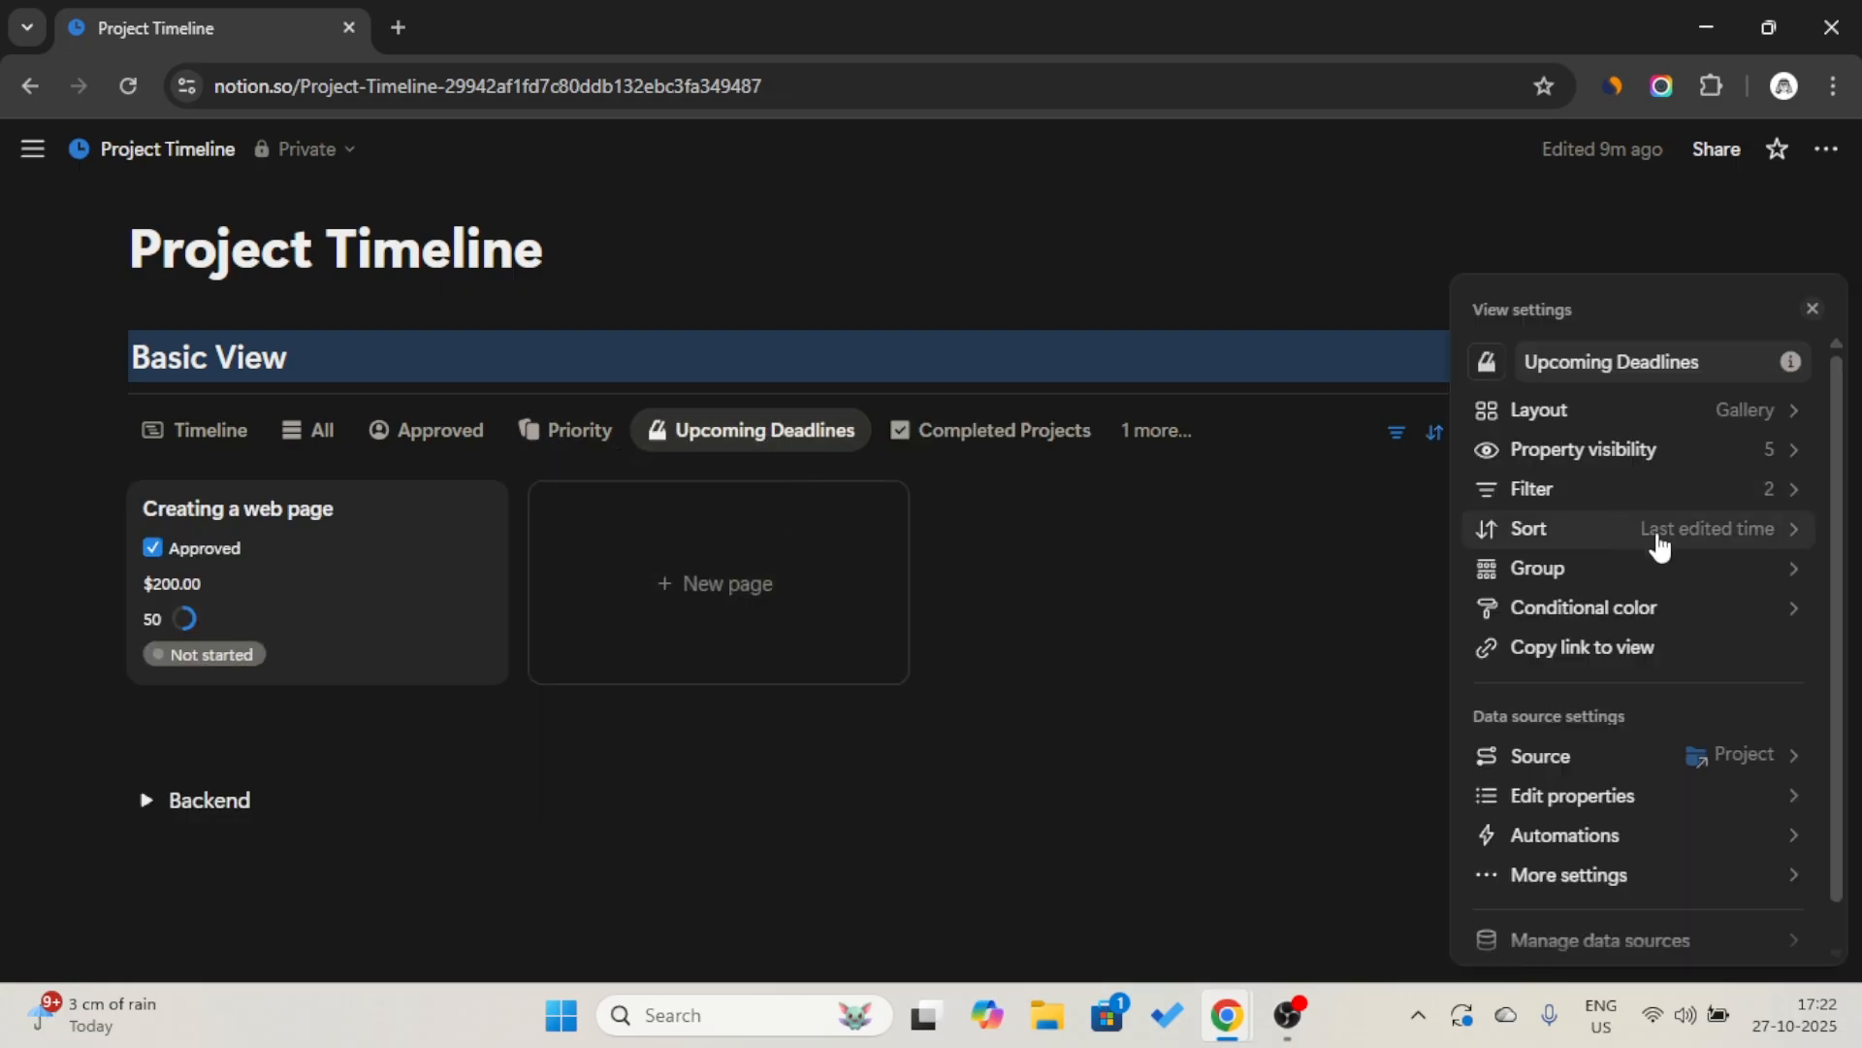
left_click(1679, 609)
left_click(1646, 836)
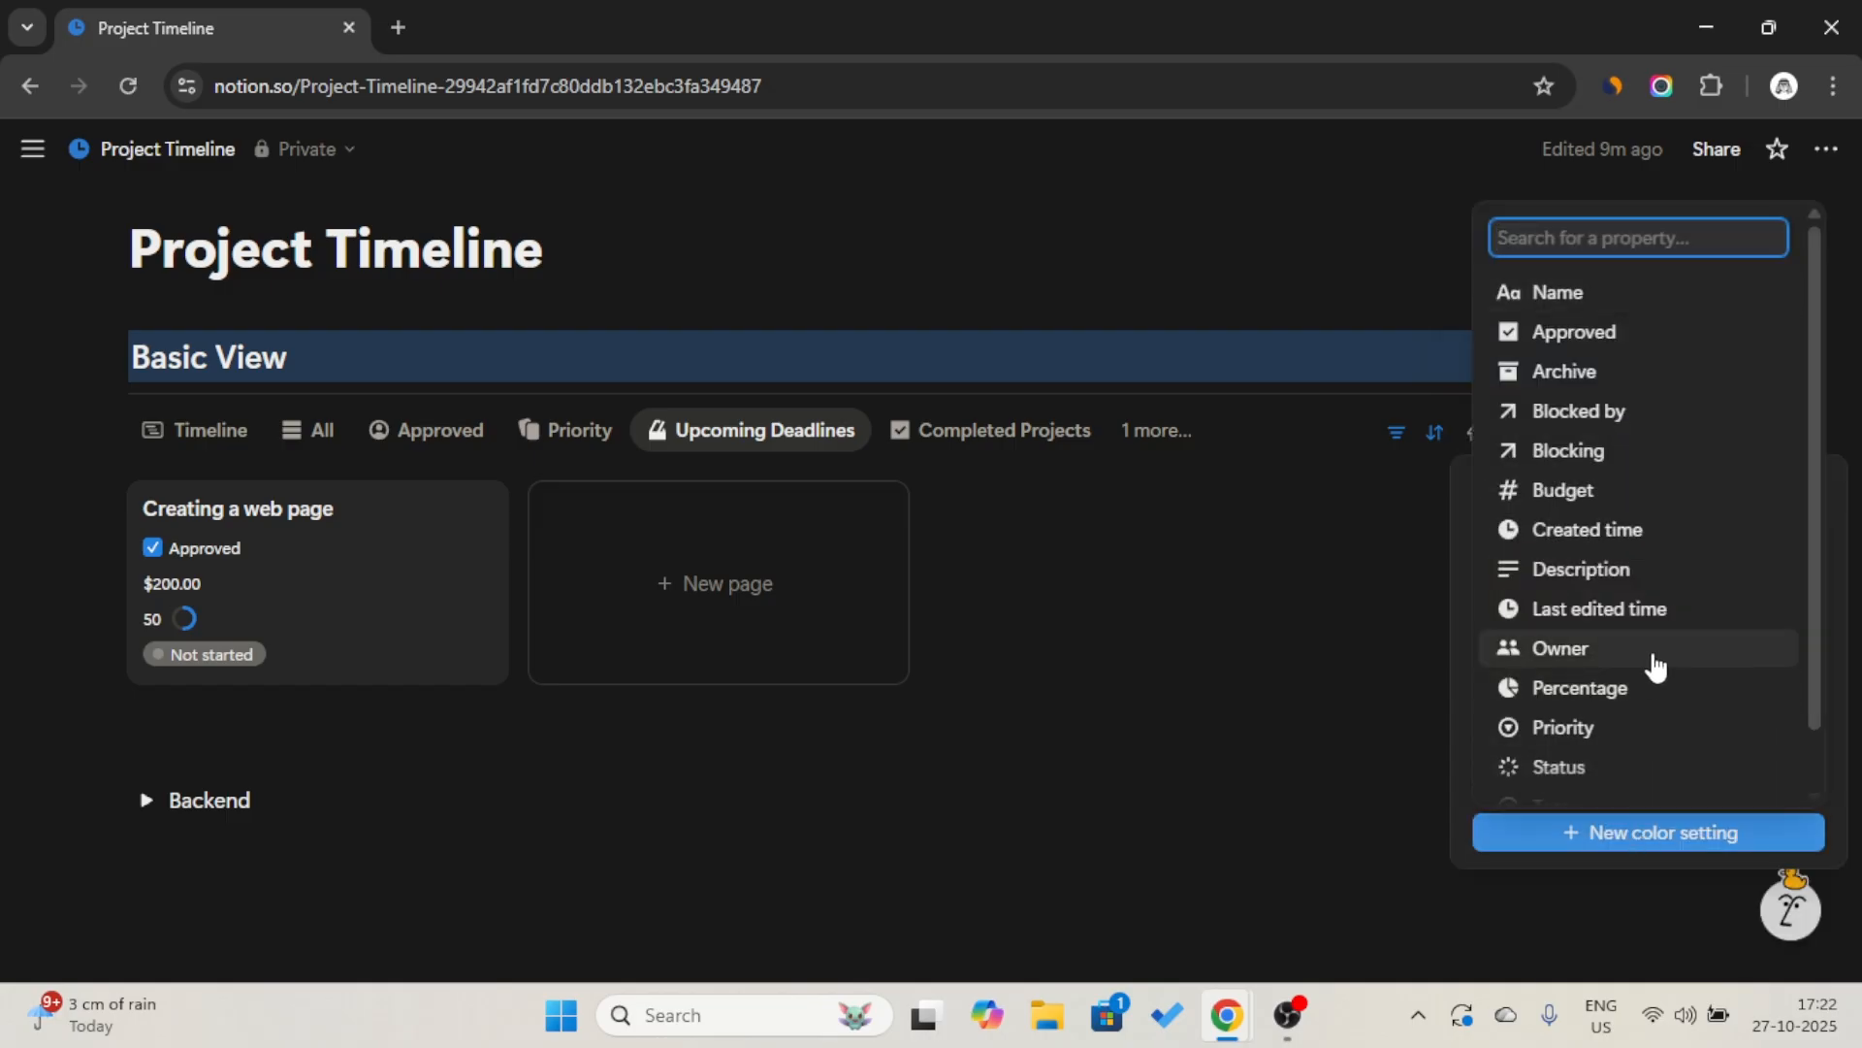
scroll(1609, 716, "down", 1)
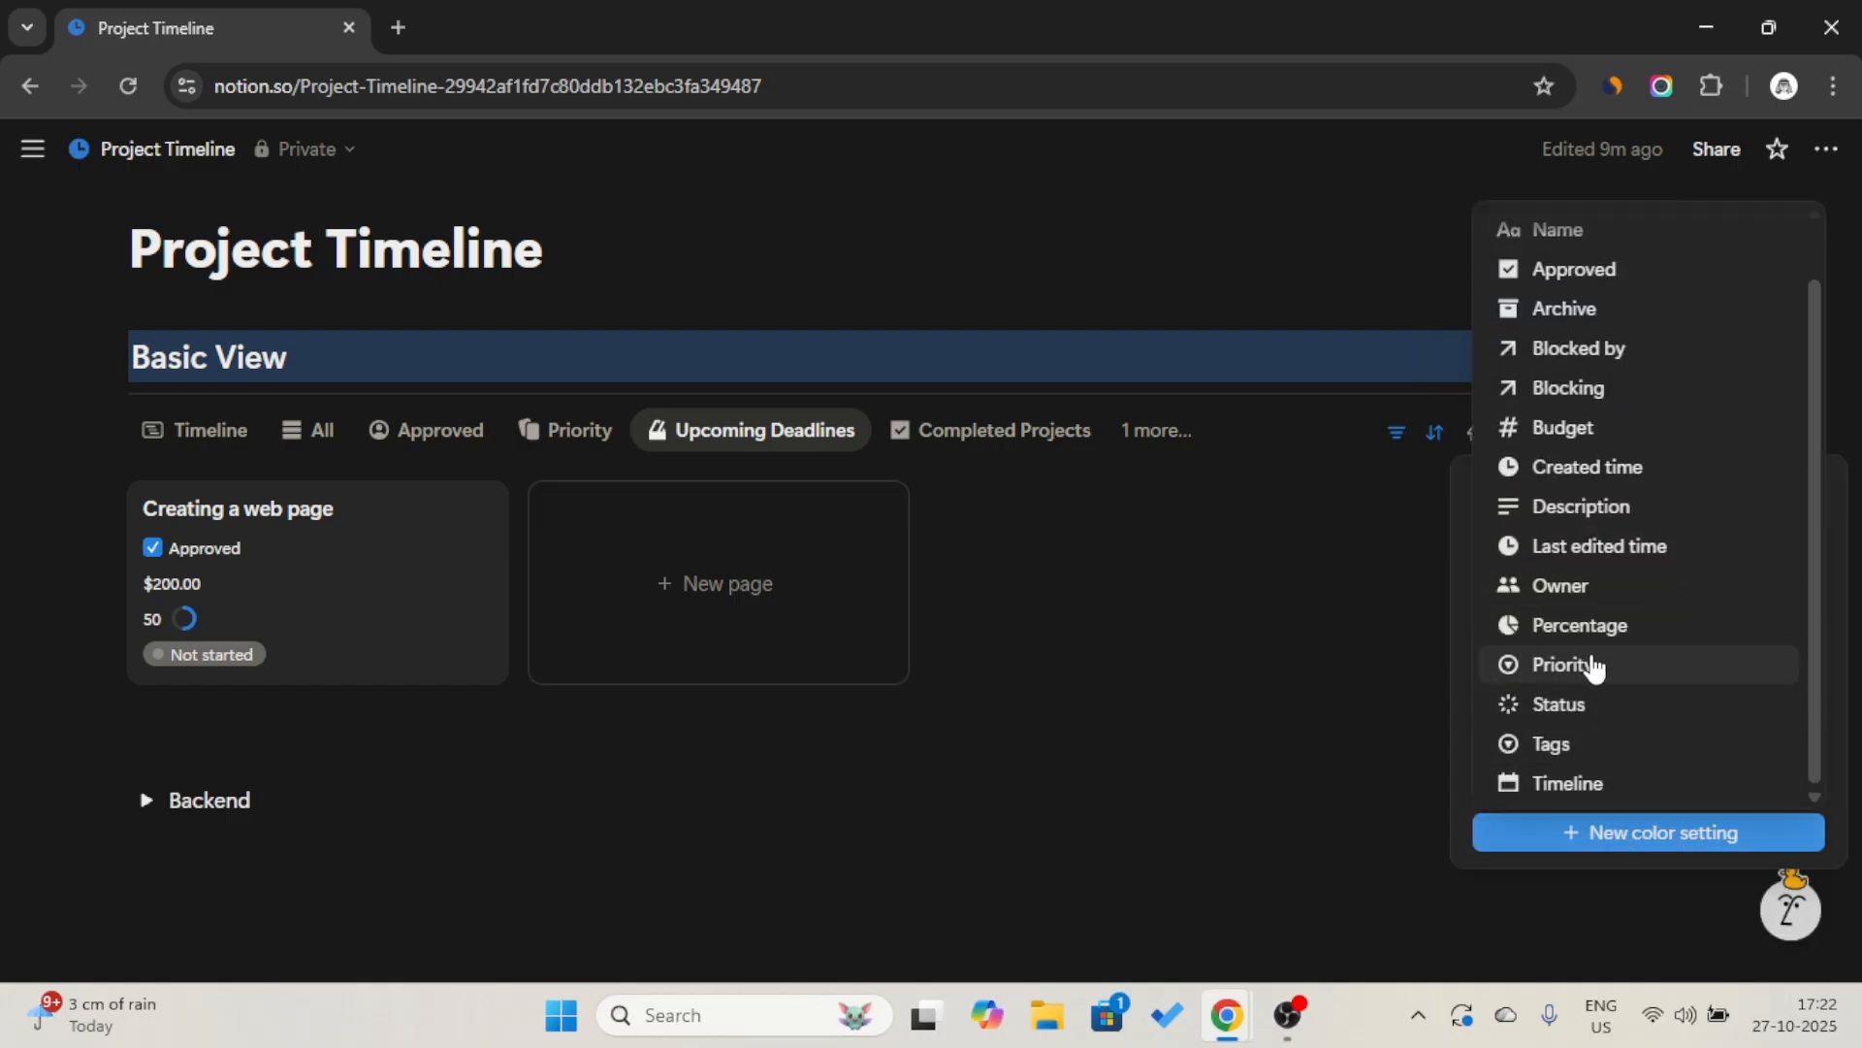
left_click(1462, 444)
left_click(1647, 833)
left_click(1637, 735)
left_click(1612, 565)
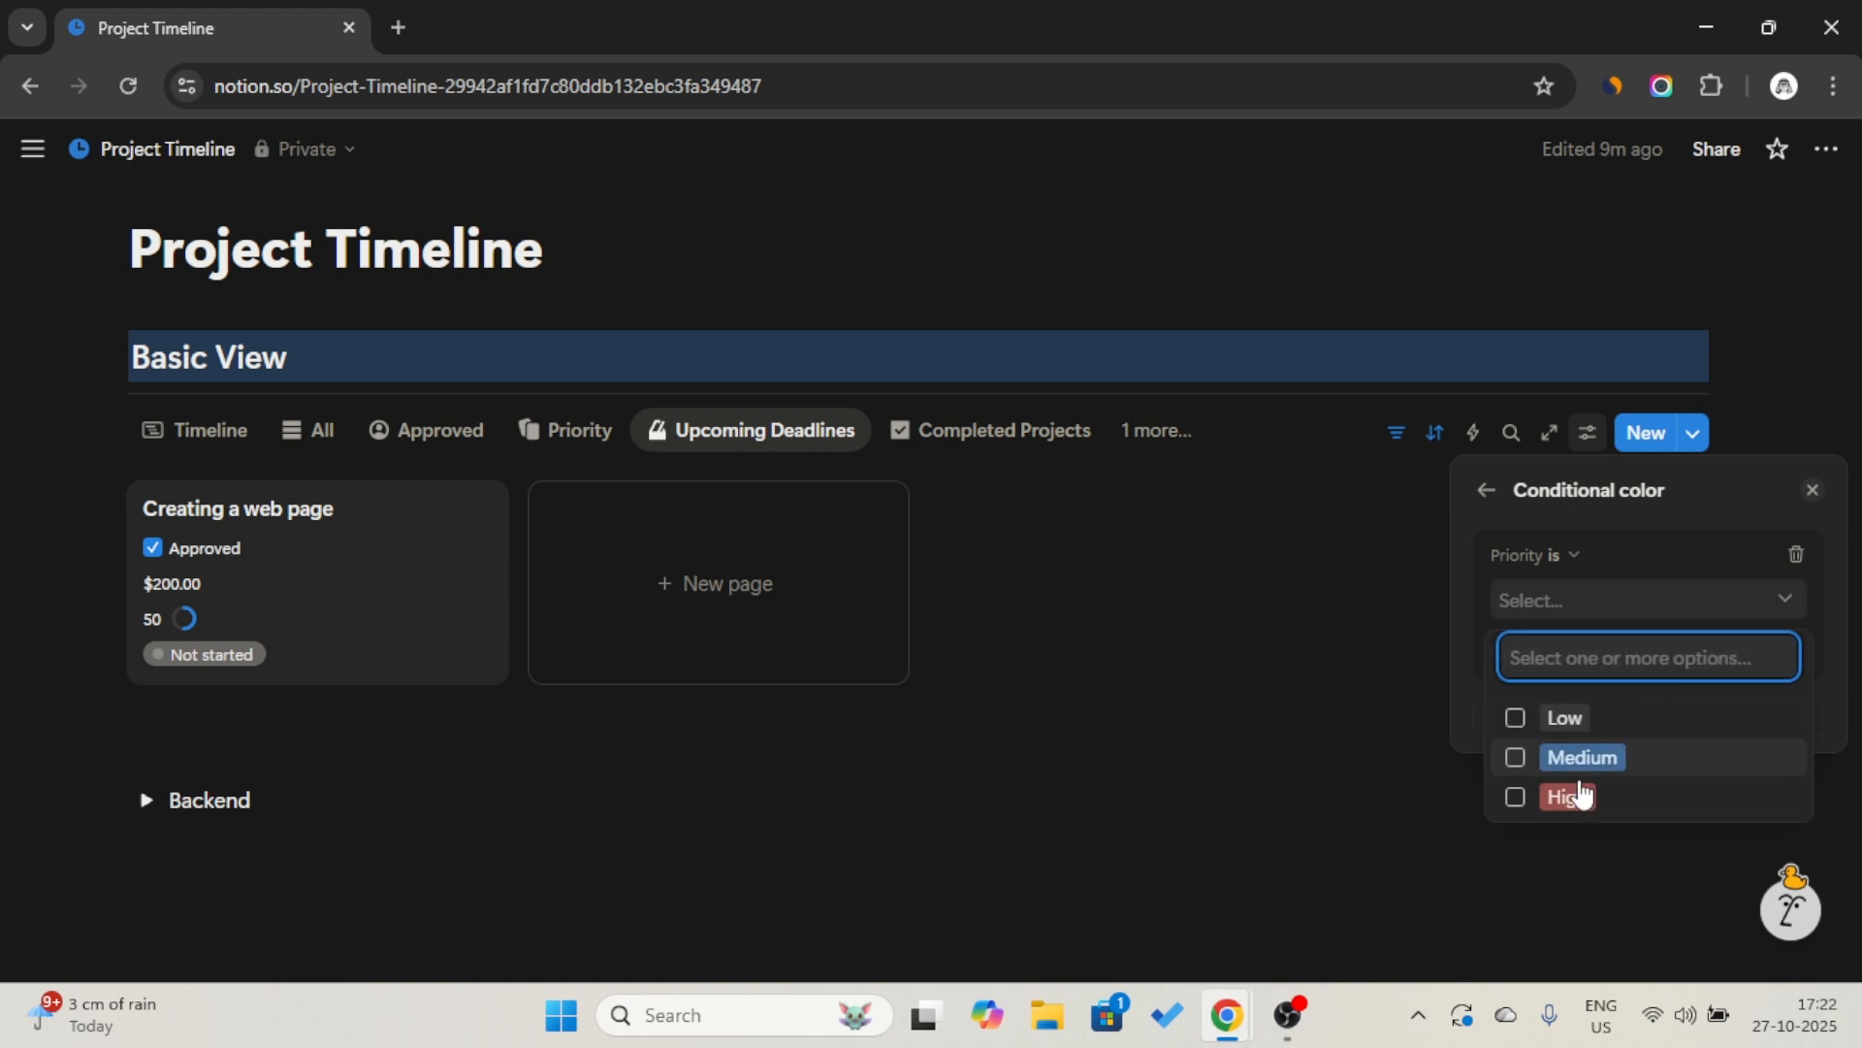
left_click(1580, 790)
left_click(1646, 598)
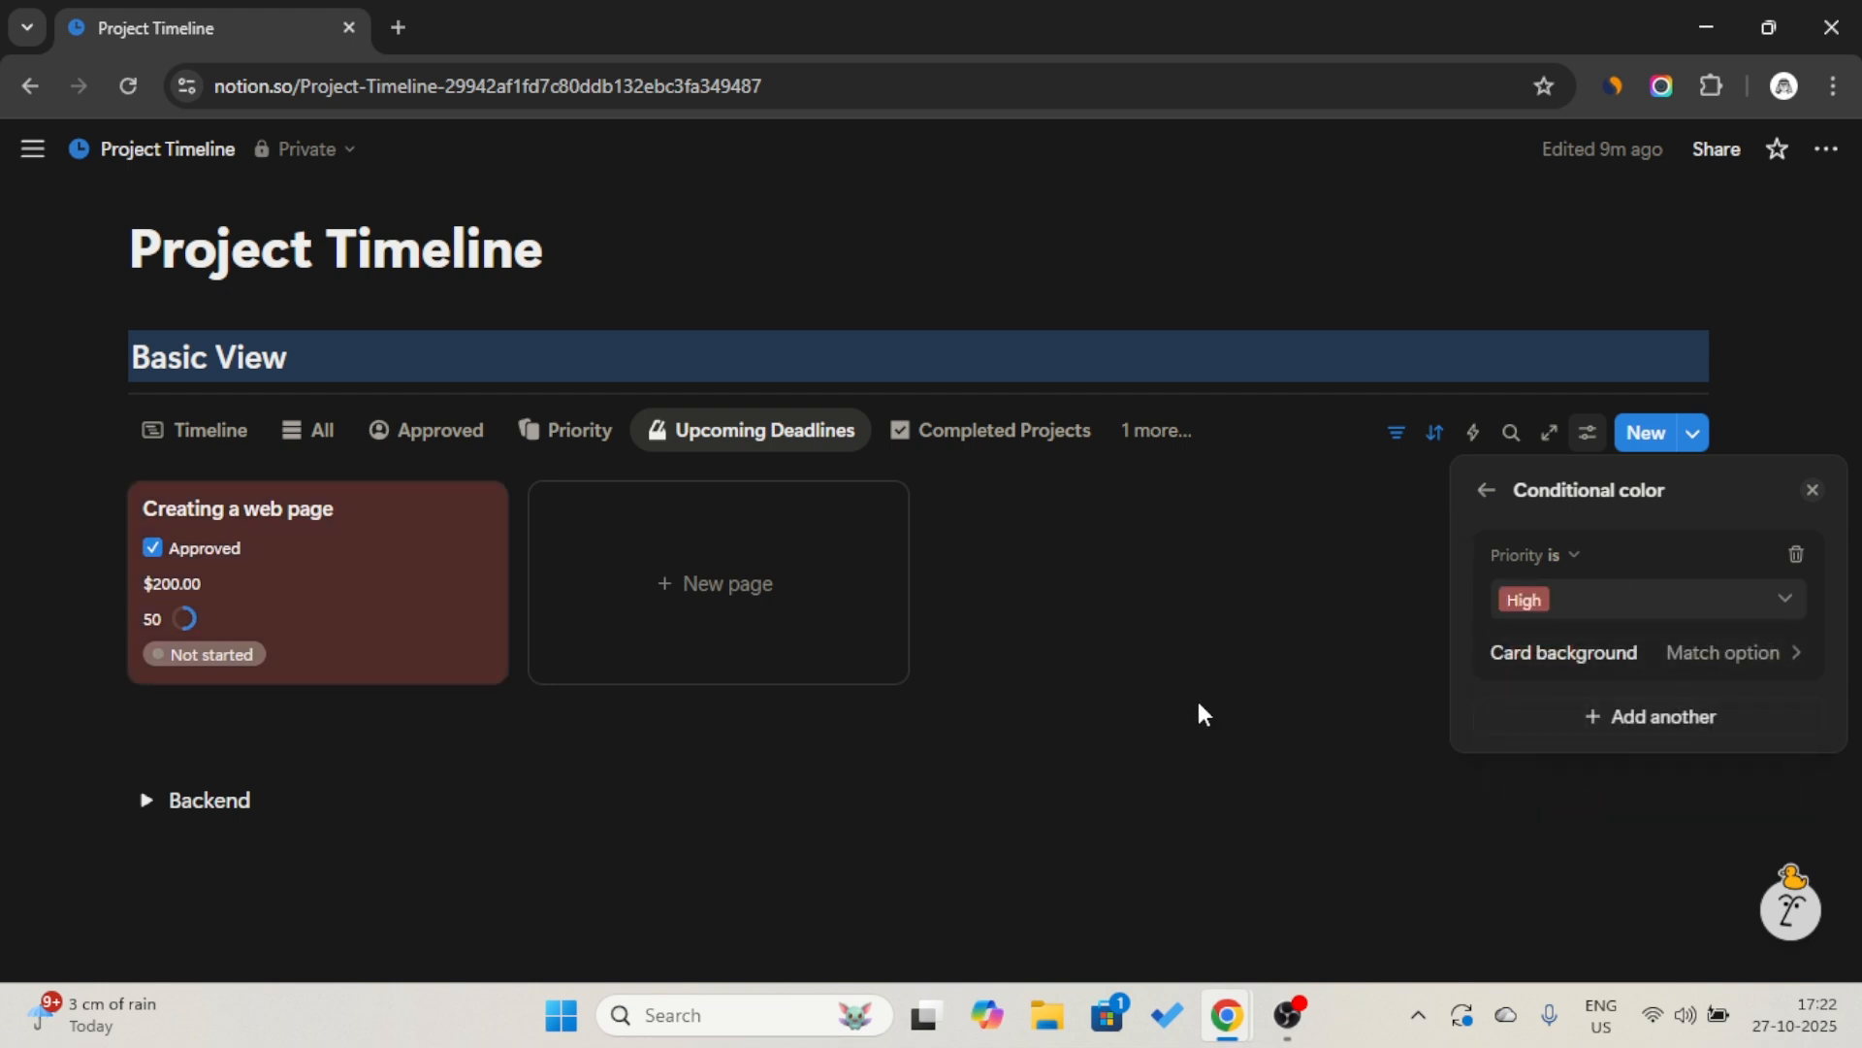
left_click(1002, 545)
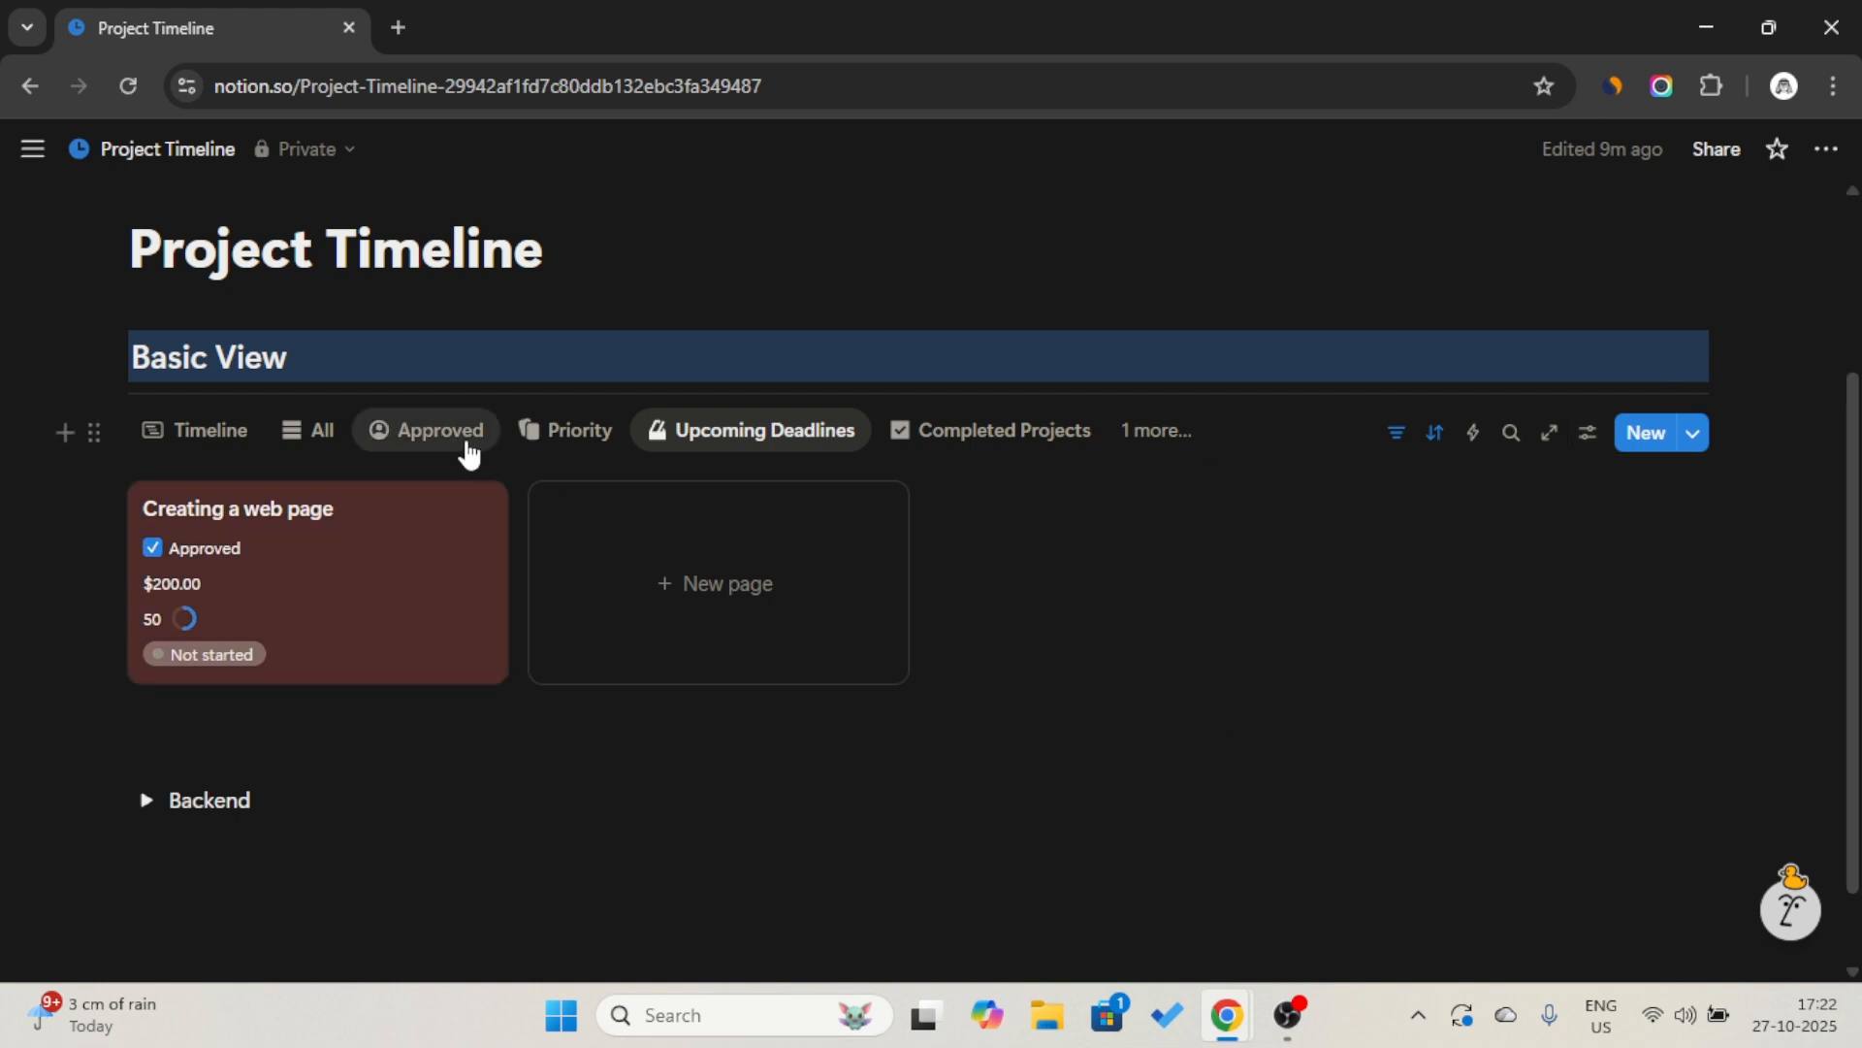
Switch the Basic View database to its Timeline view and add a Heading 2 block between it and the Backend toggle.
left_click(221, 431)
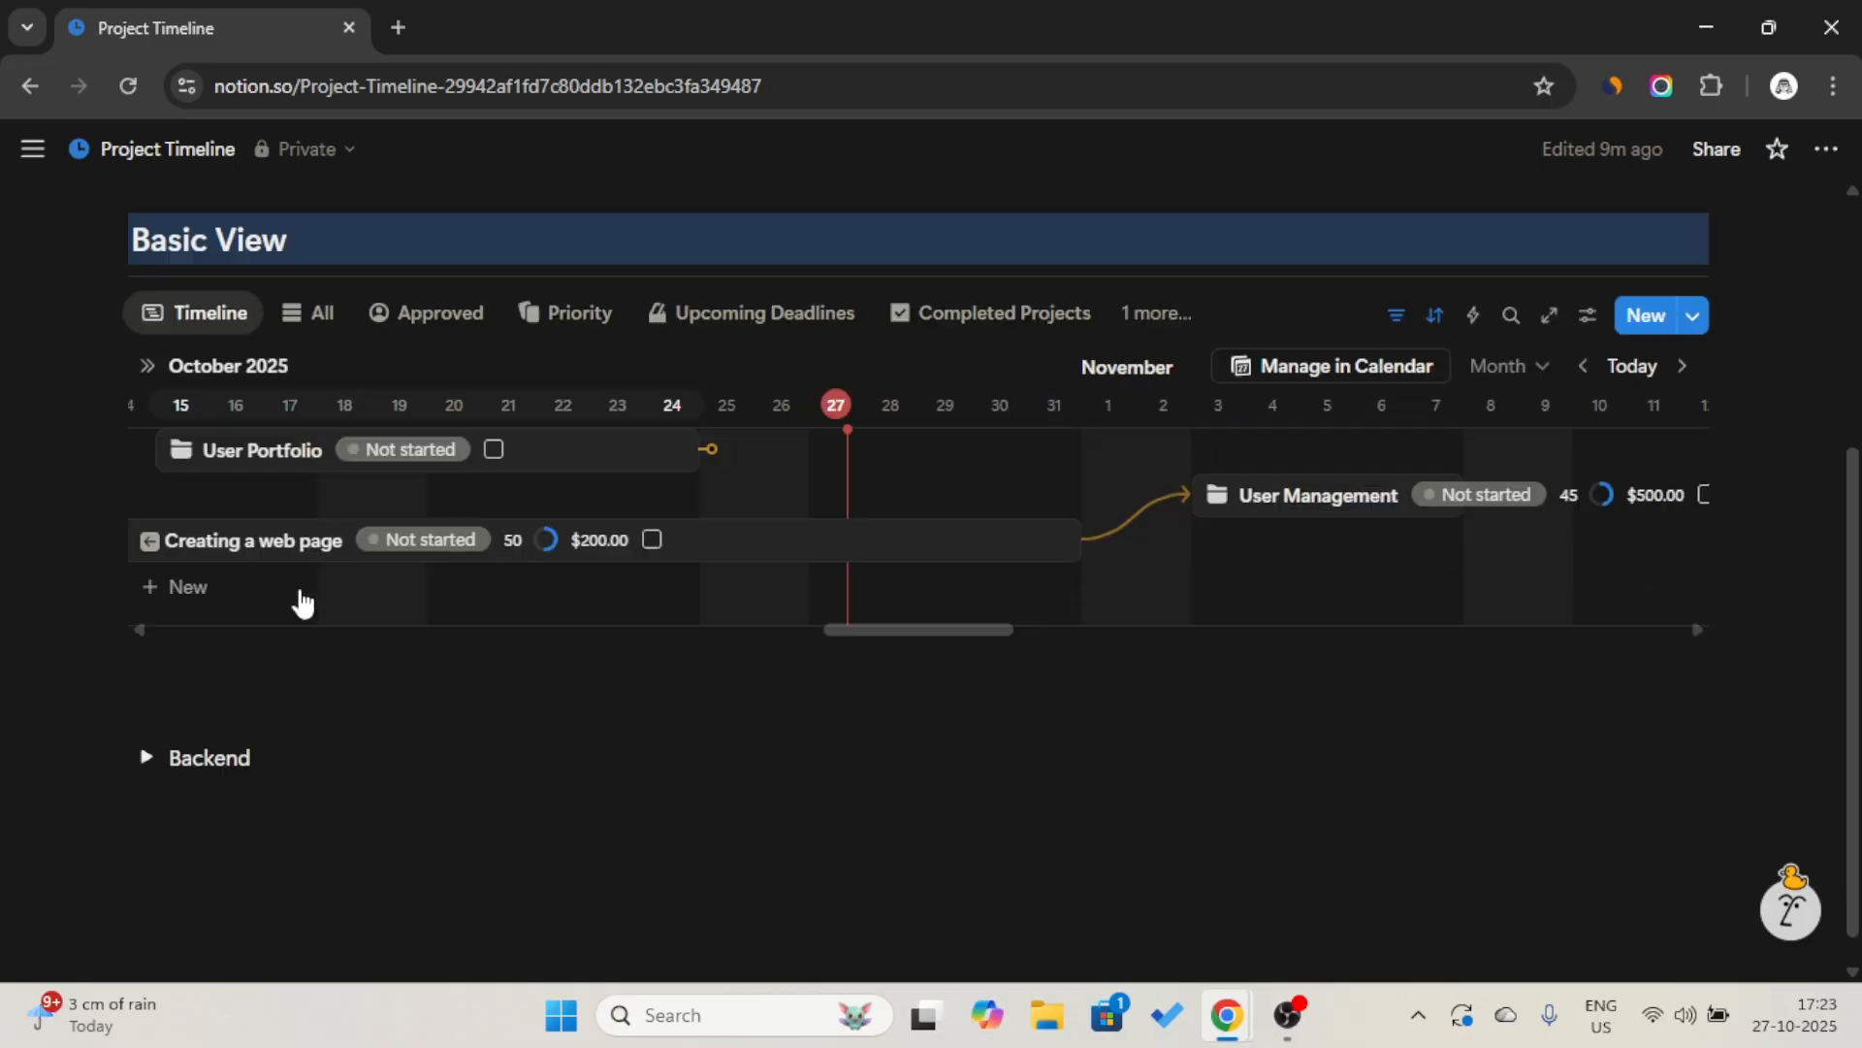
scroll(299, 599, "down", 2)
left_click(299, 665)
key("Return")
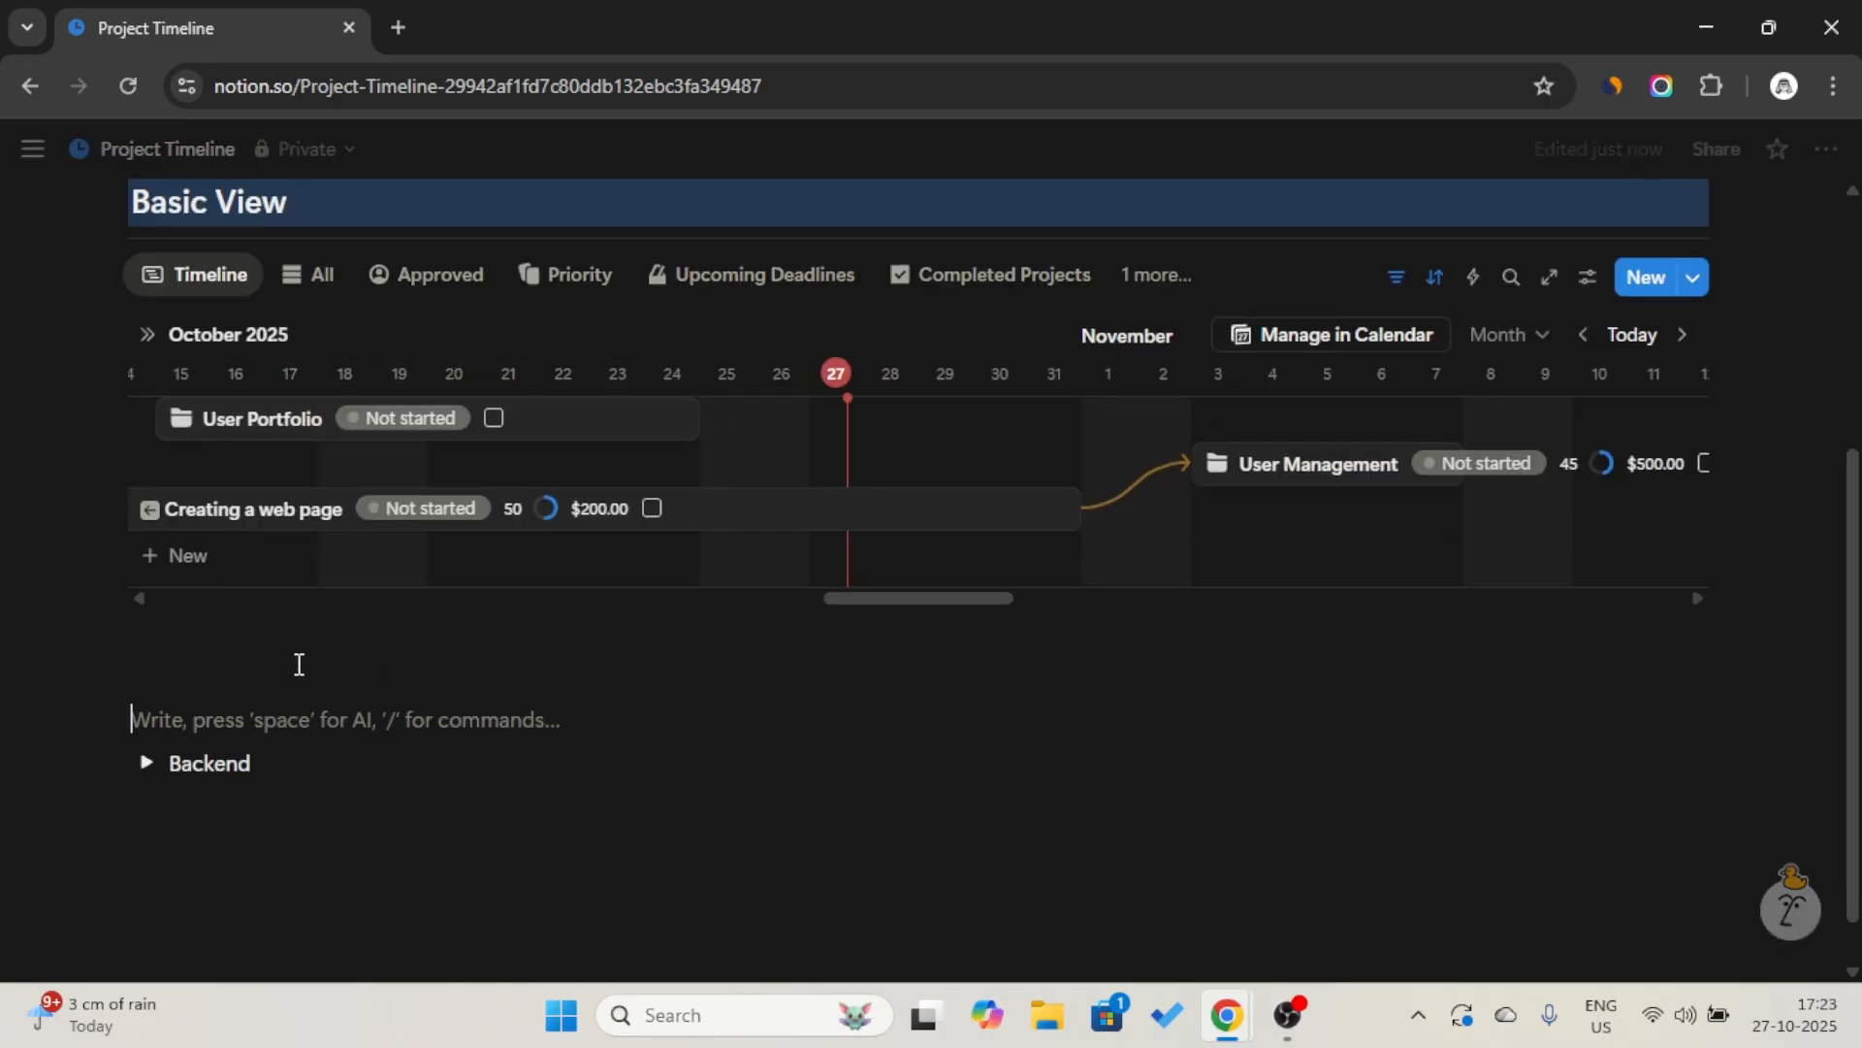
left_click(297, 663)
type("/h2")
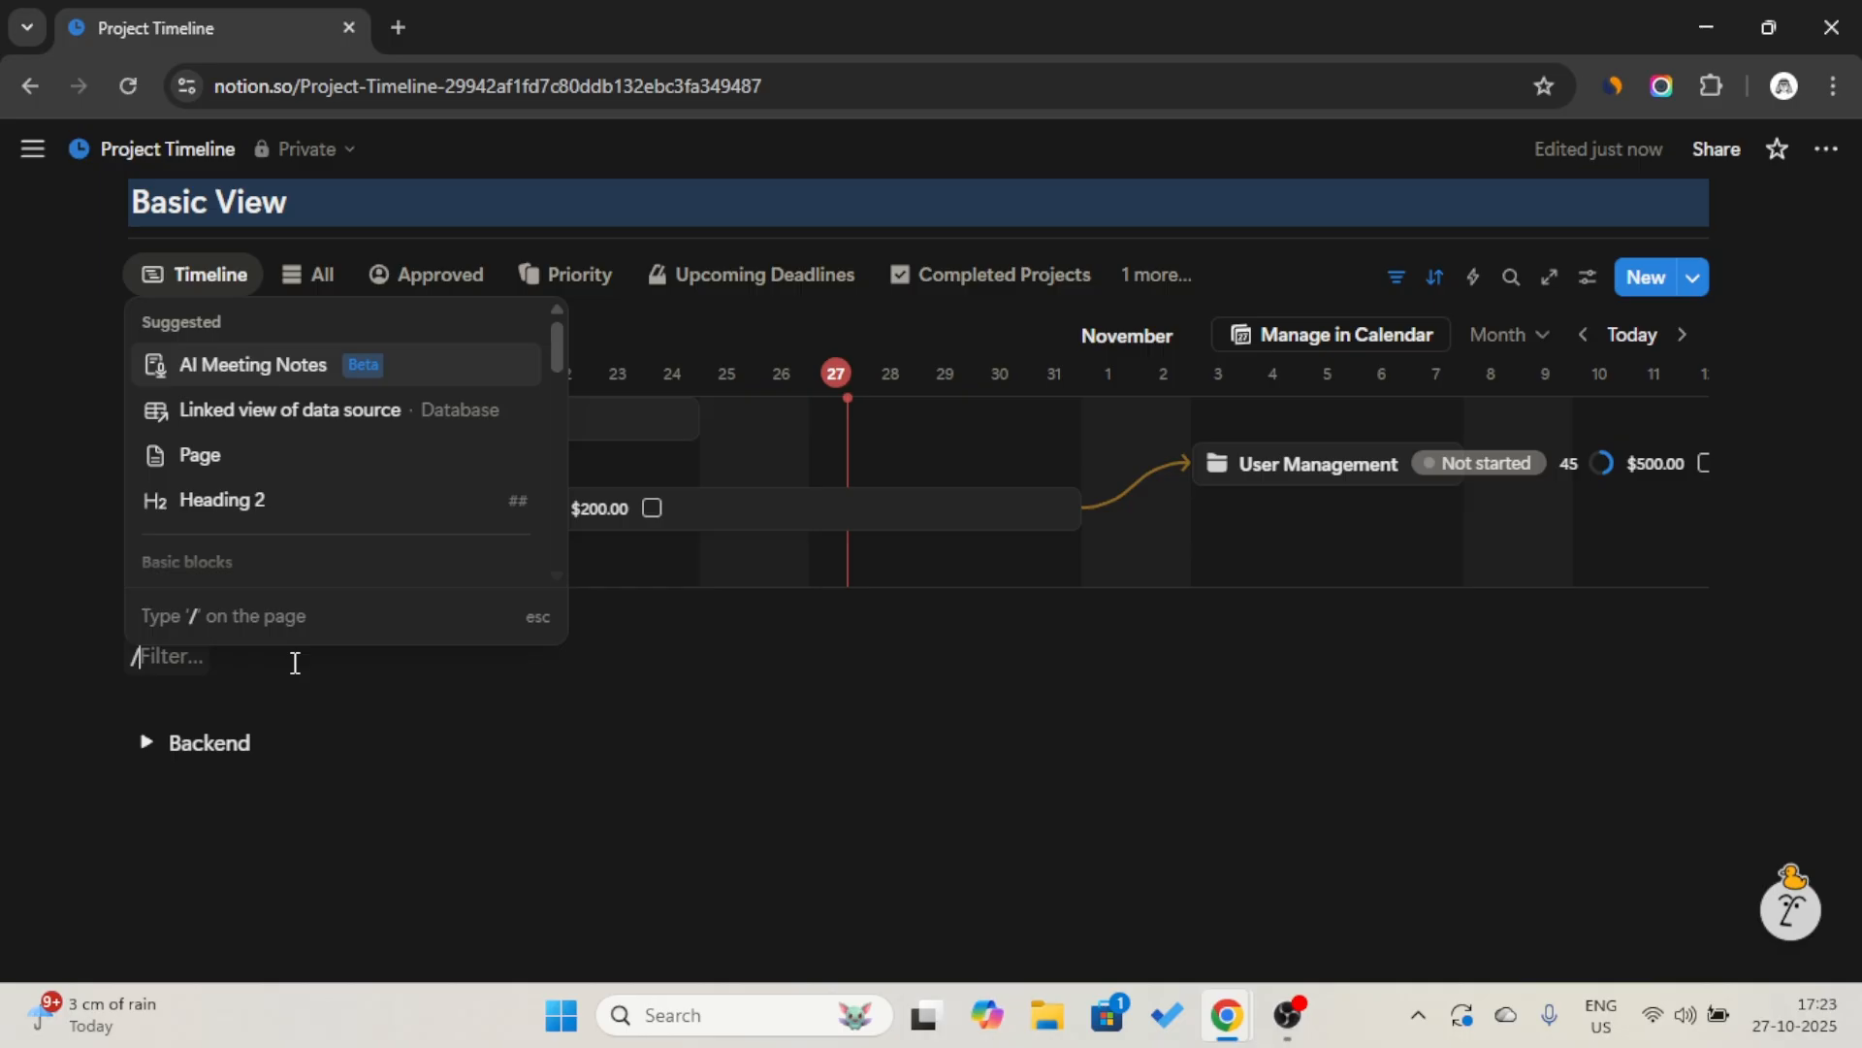
key("Return")
Enter "Status View" as the text of the new heading.
key("Caps_Lock")
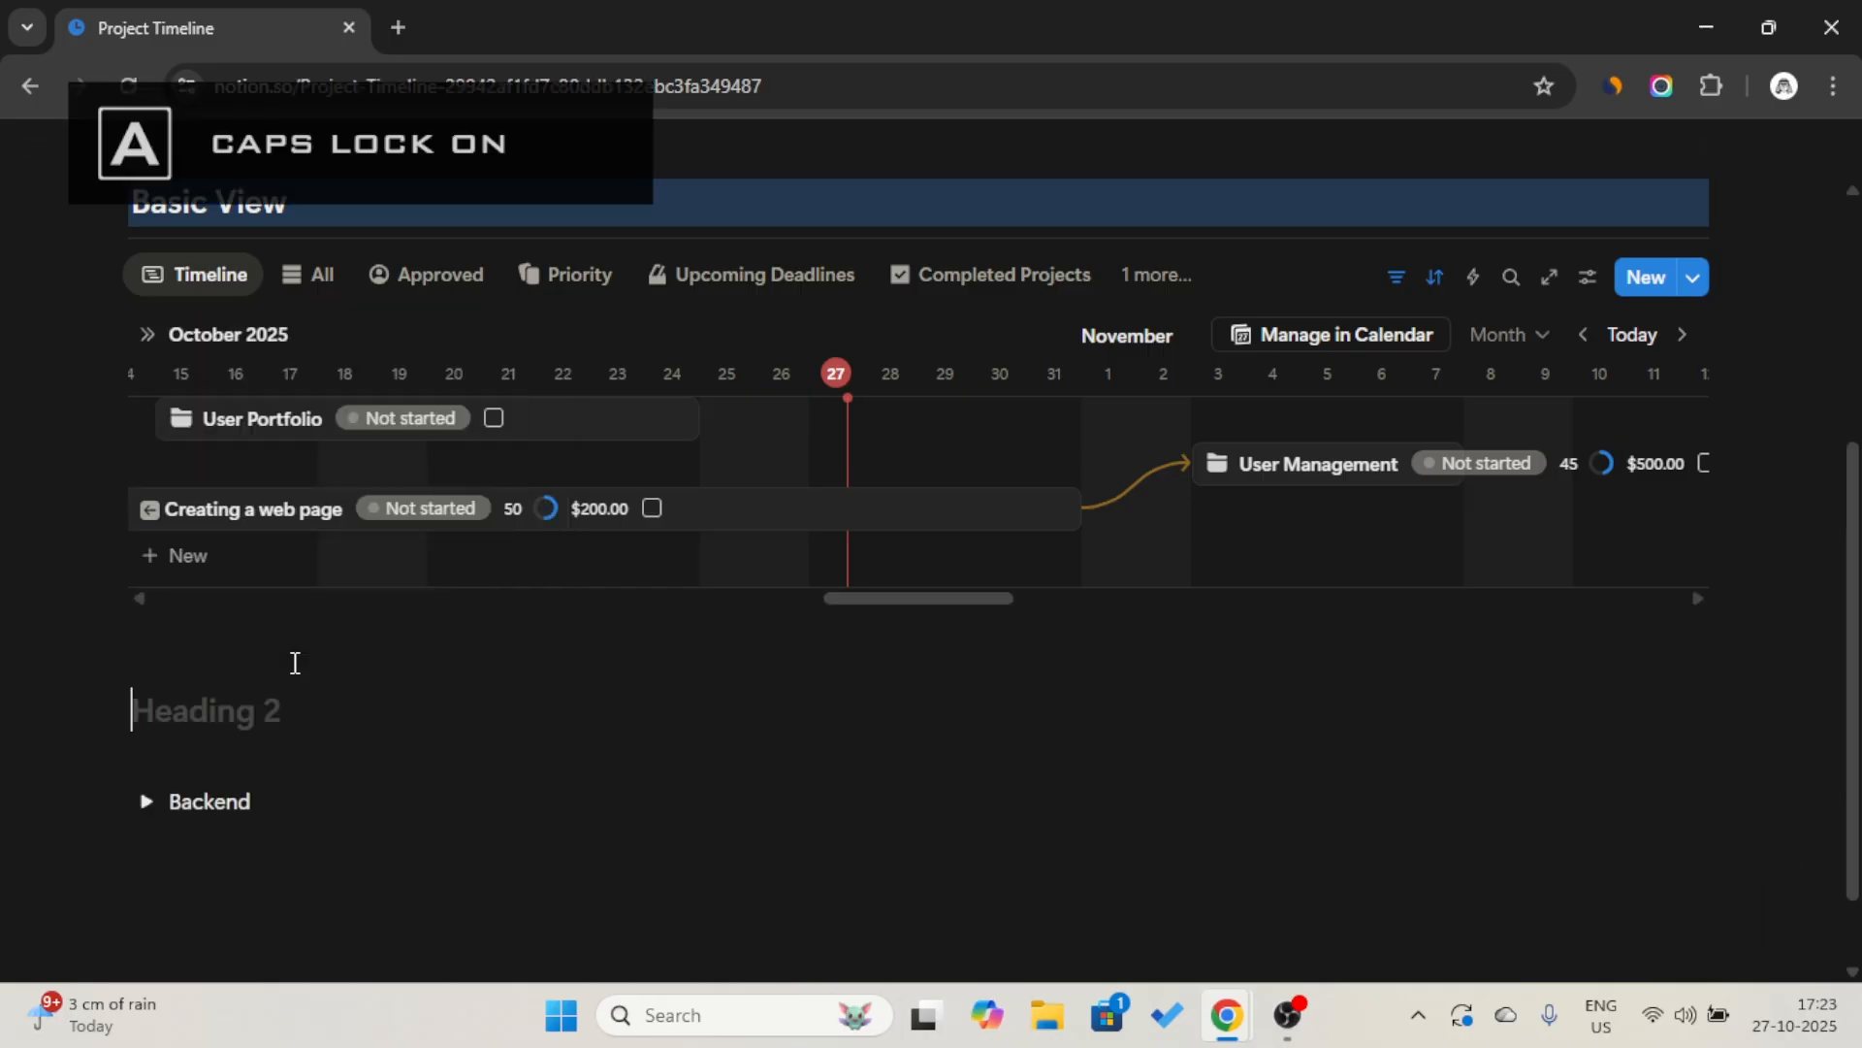
type("S")
key("Caps_Lock")
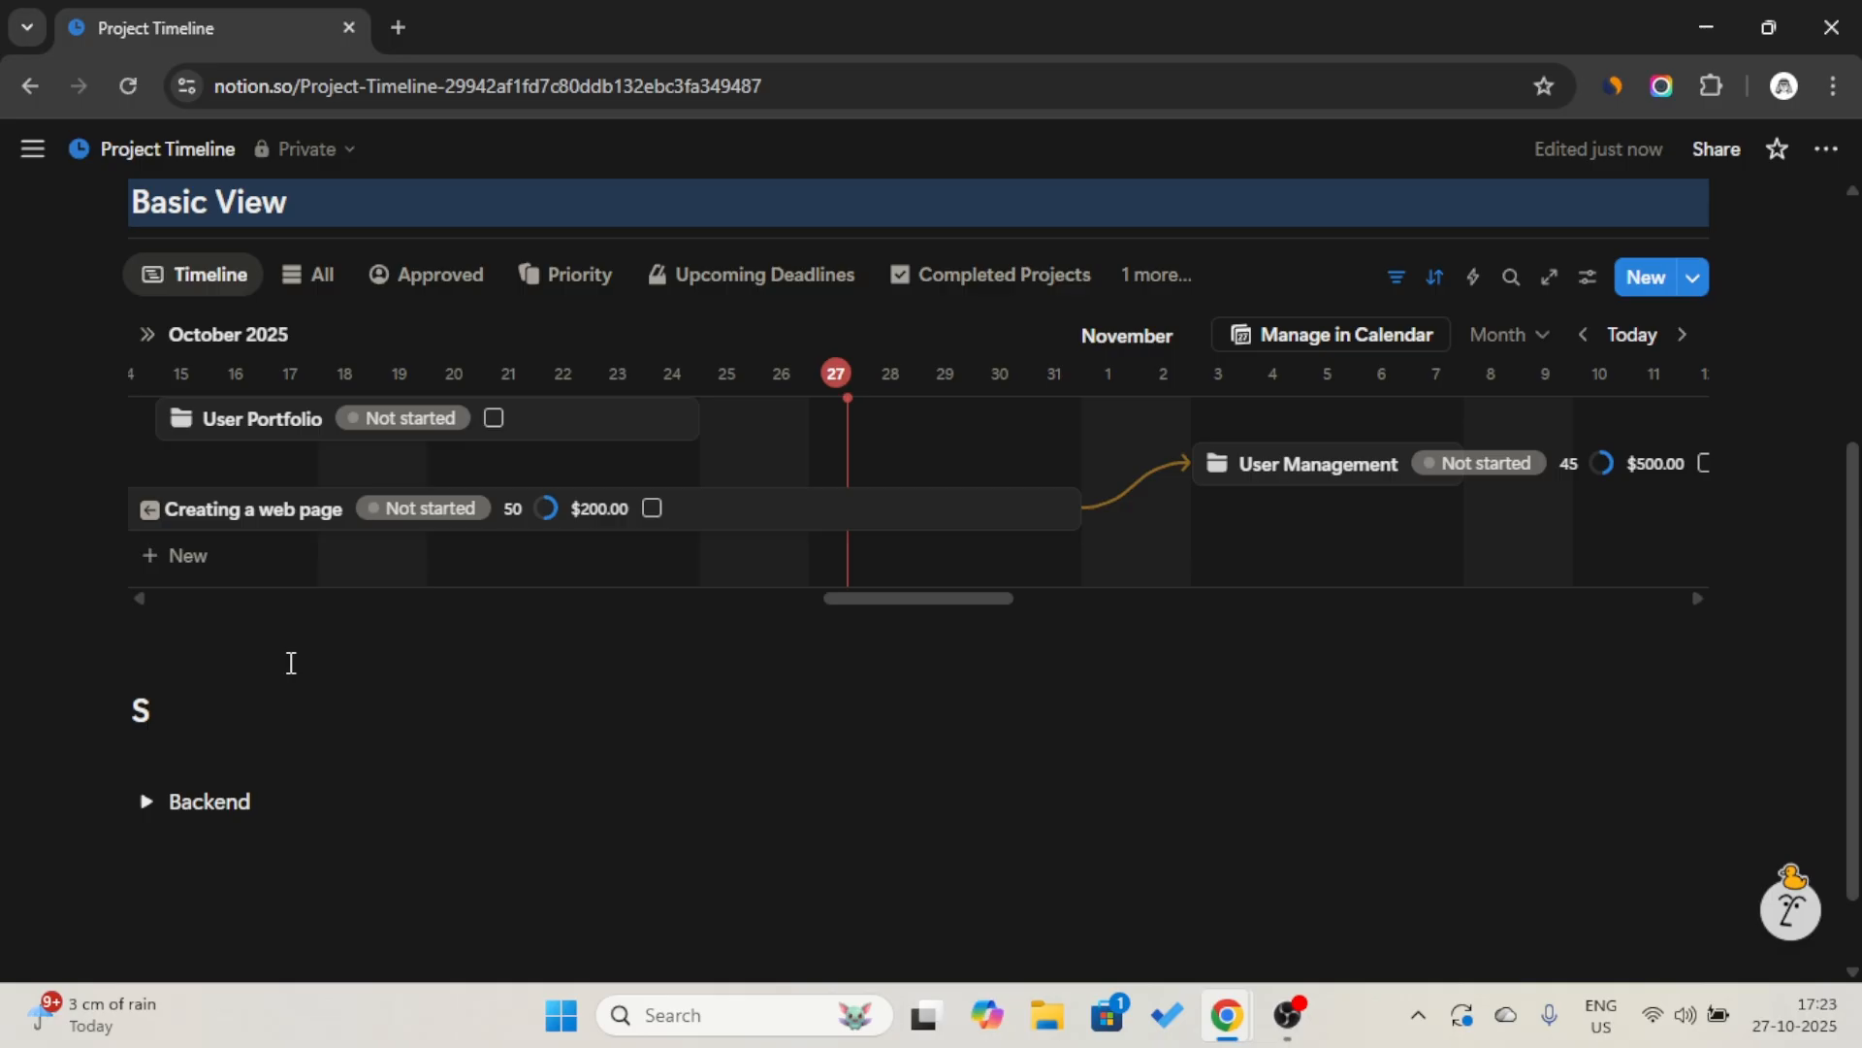
type("tat")
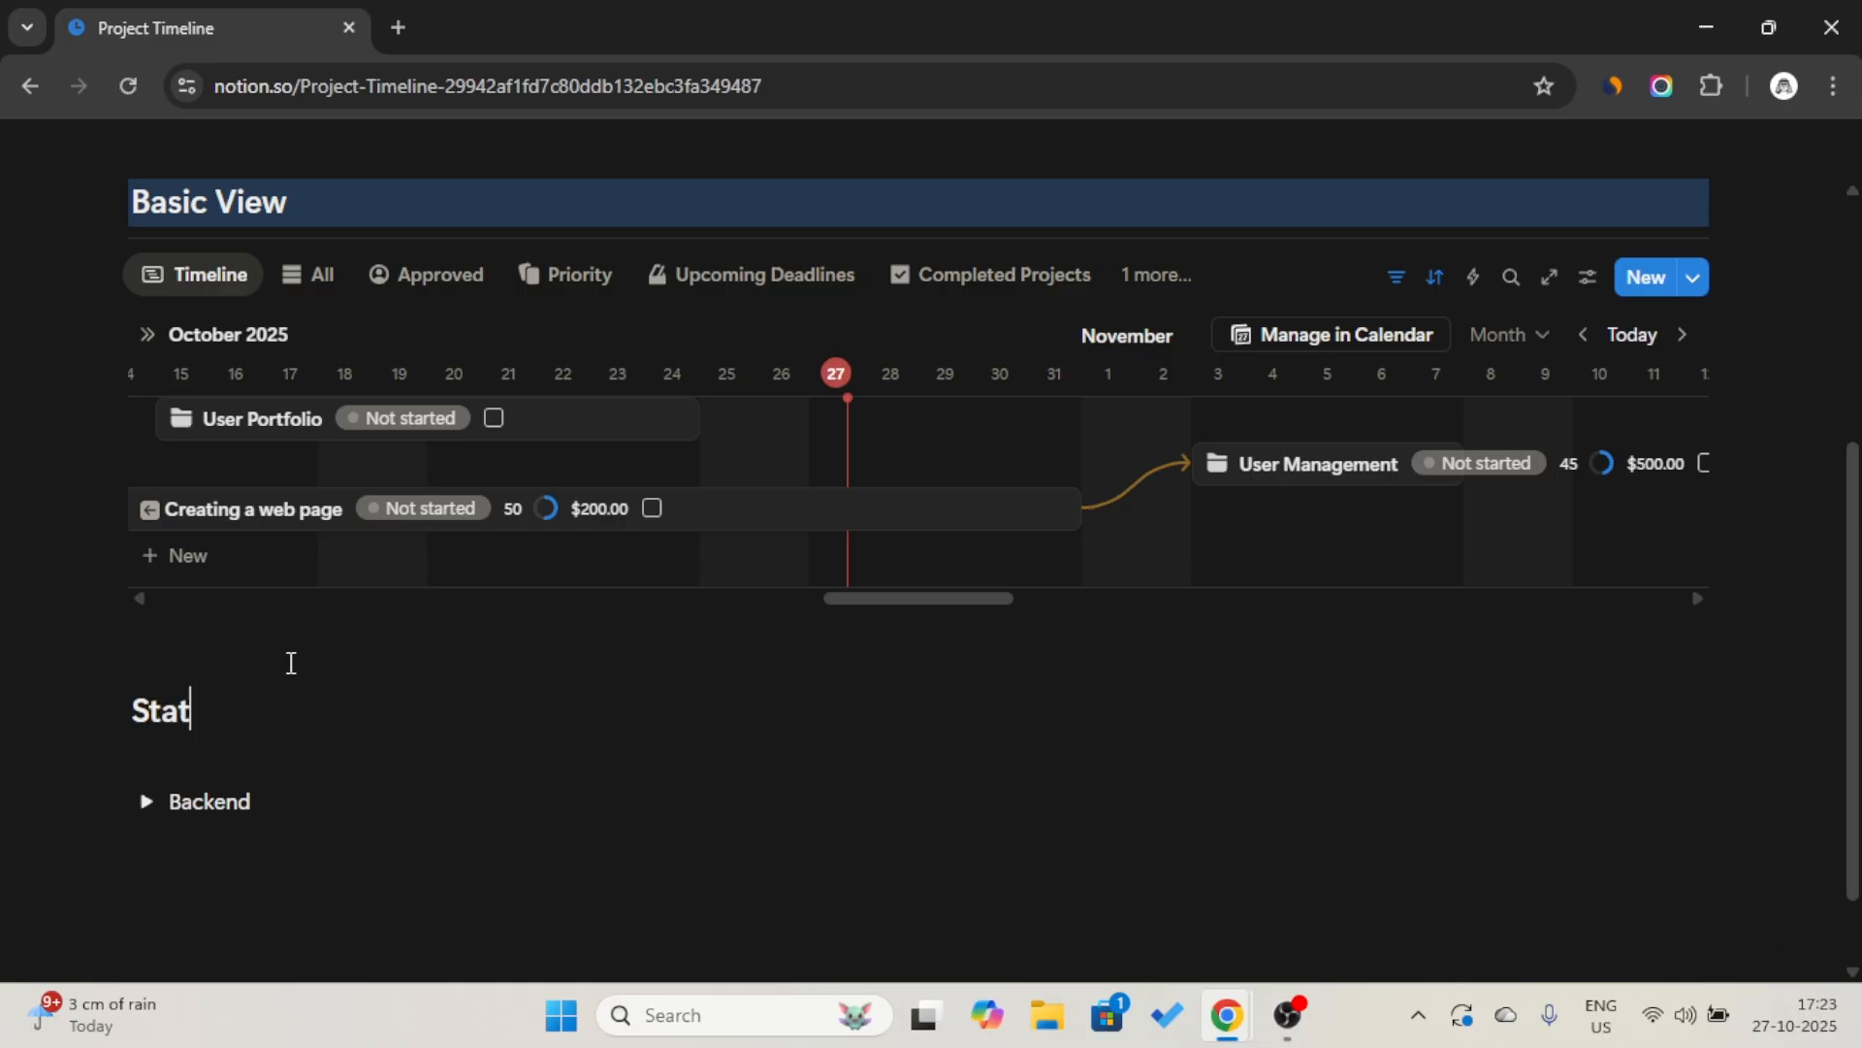
type("us")
key("Caps_Lock")
type("V")
key("Caps_Lock")
type("iew")
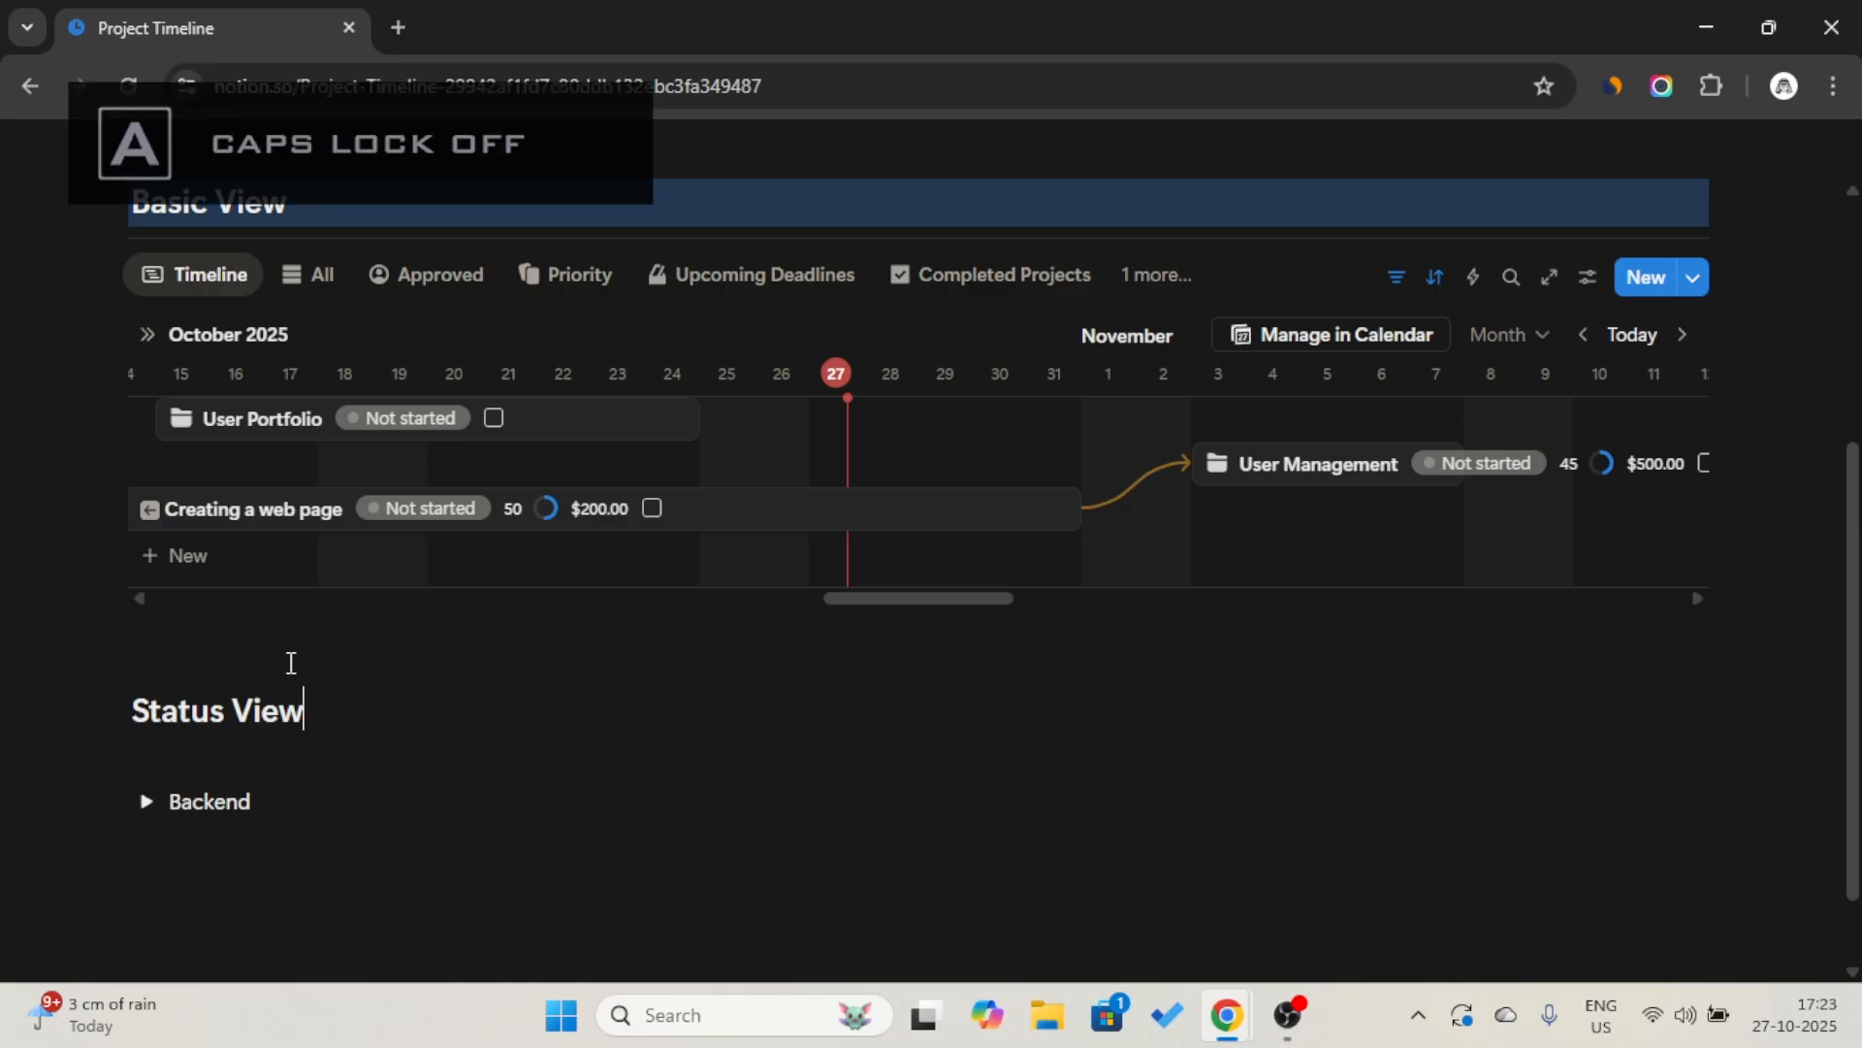
Give the Status View heading a blue background.
left_click(102, 708)
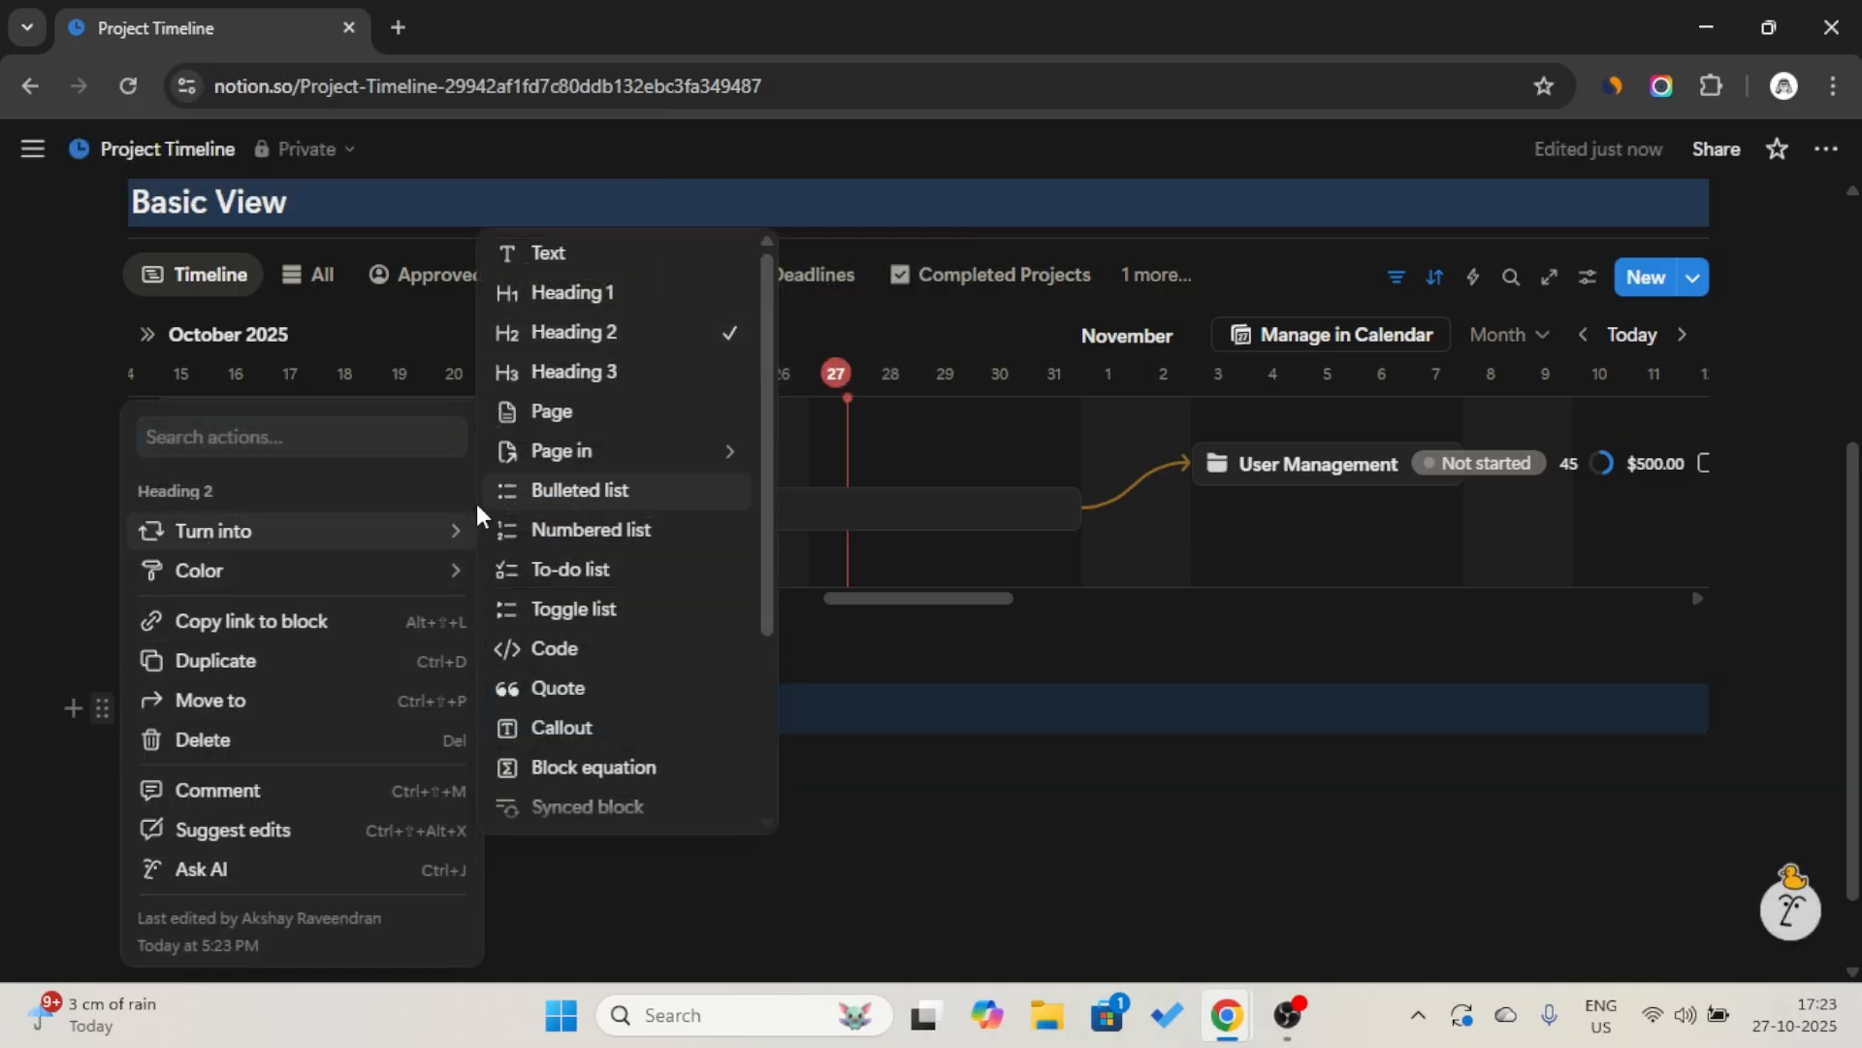
mouse_move(386, 585)
left_click(582, 335)
left_click(569, 715)
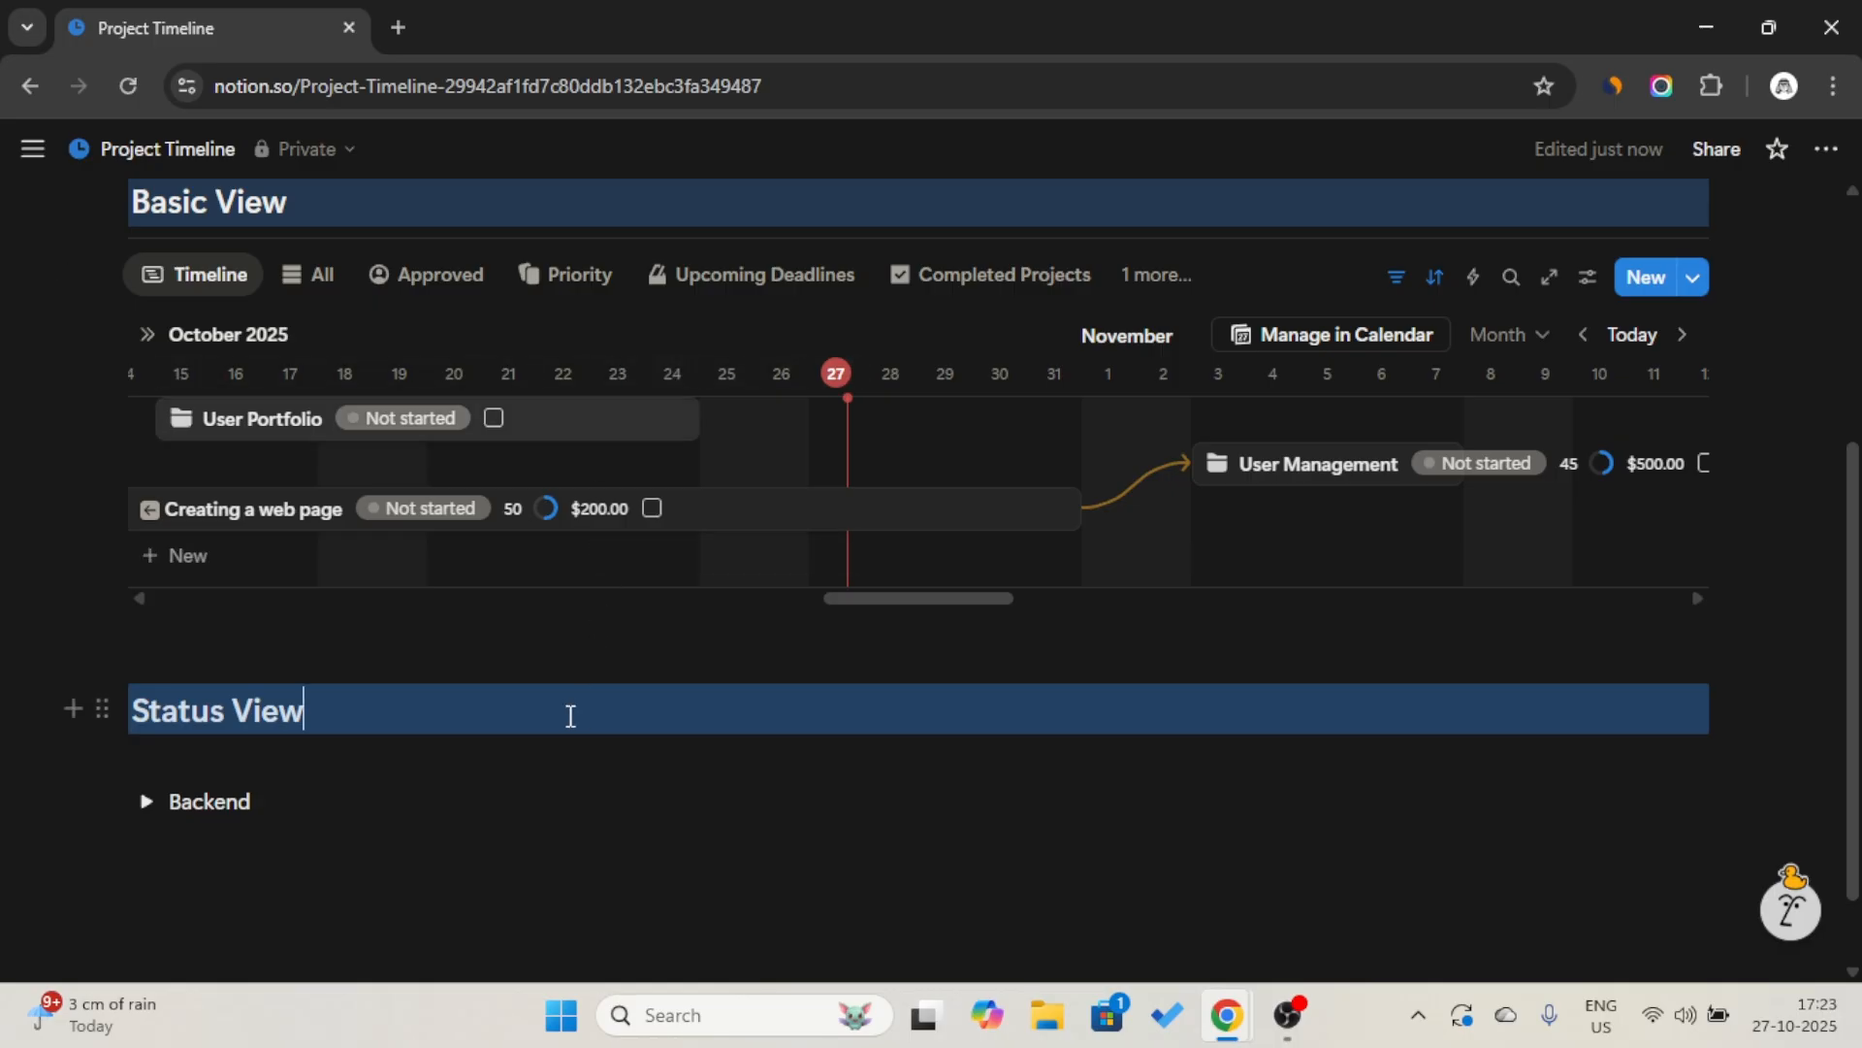
Add a divider below the Status View heading and insert a linked view of the Project data source based on its existing Table view.
type("/")
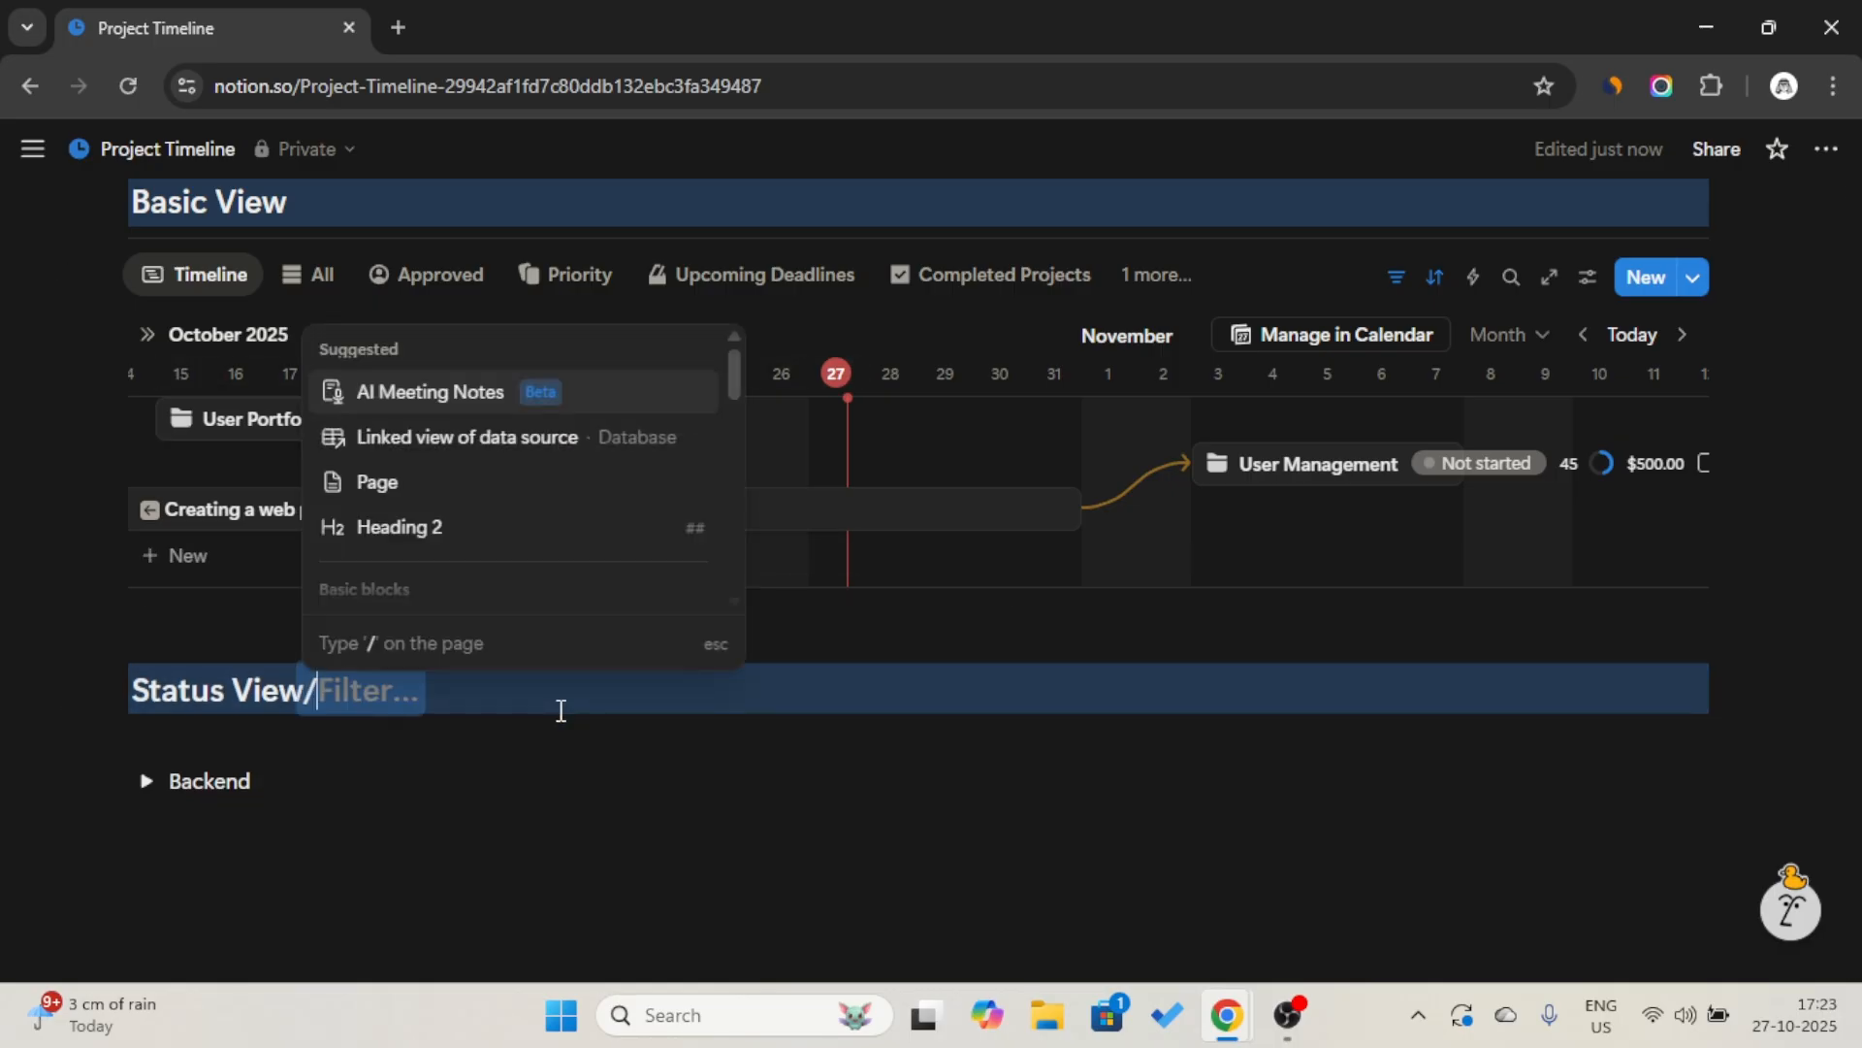
key("BackSpace")
key("Return")
type("/lin")
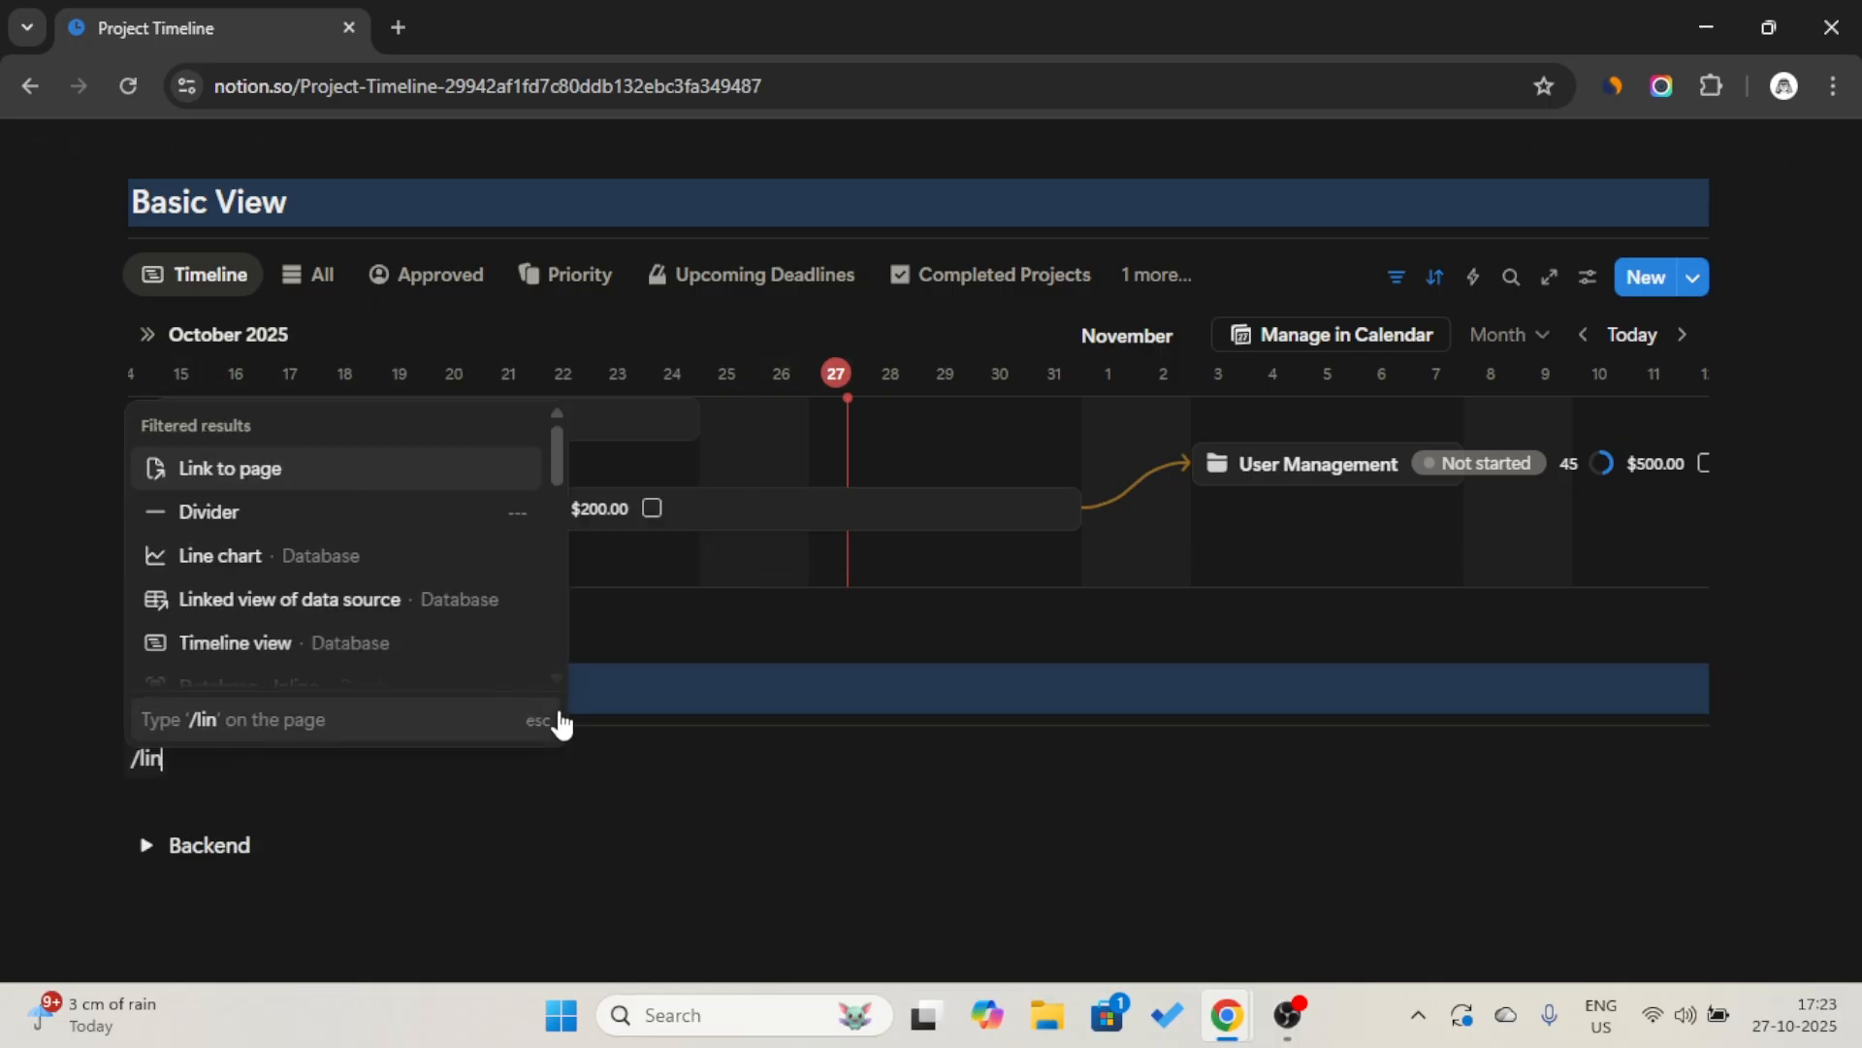
type("ked")
key("Return")
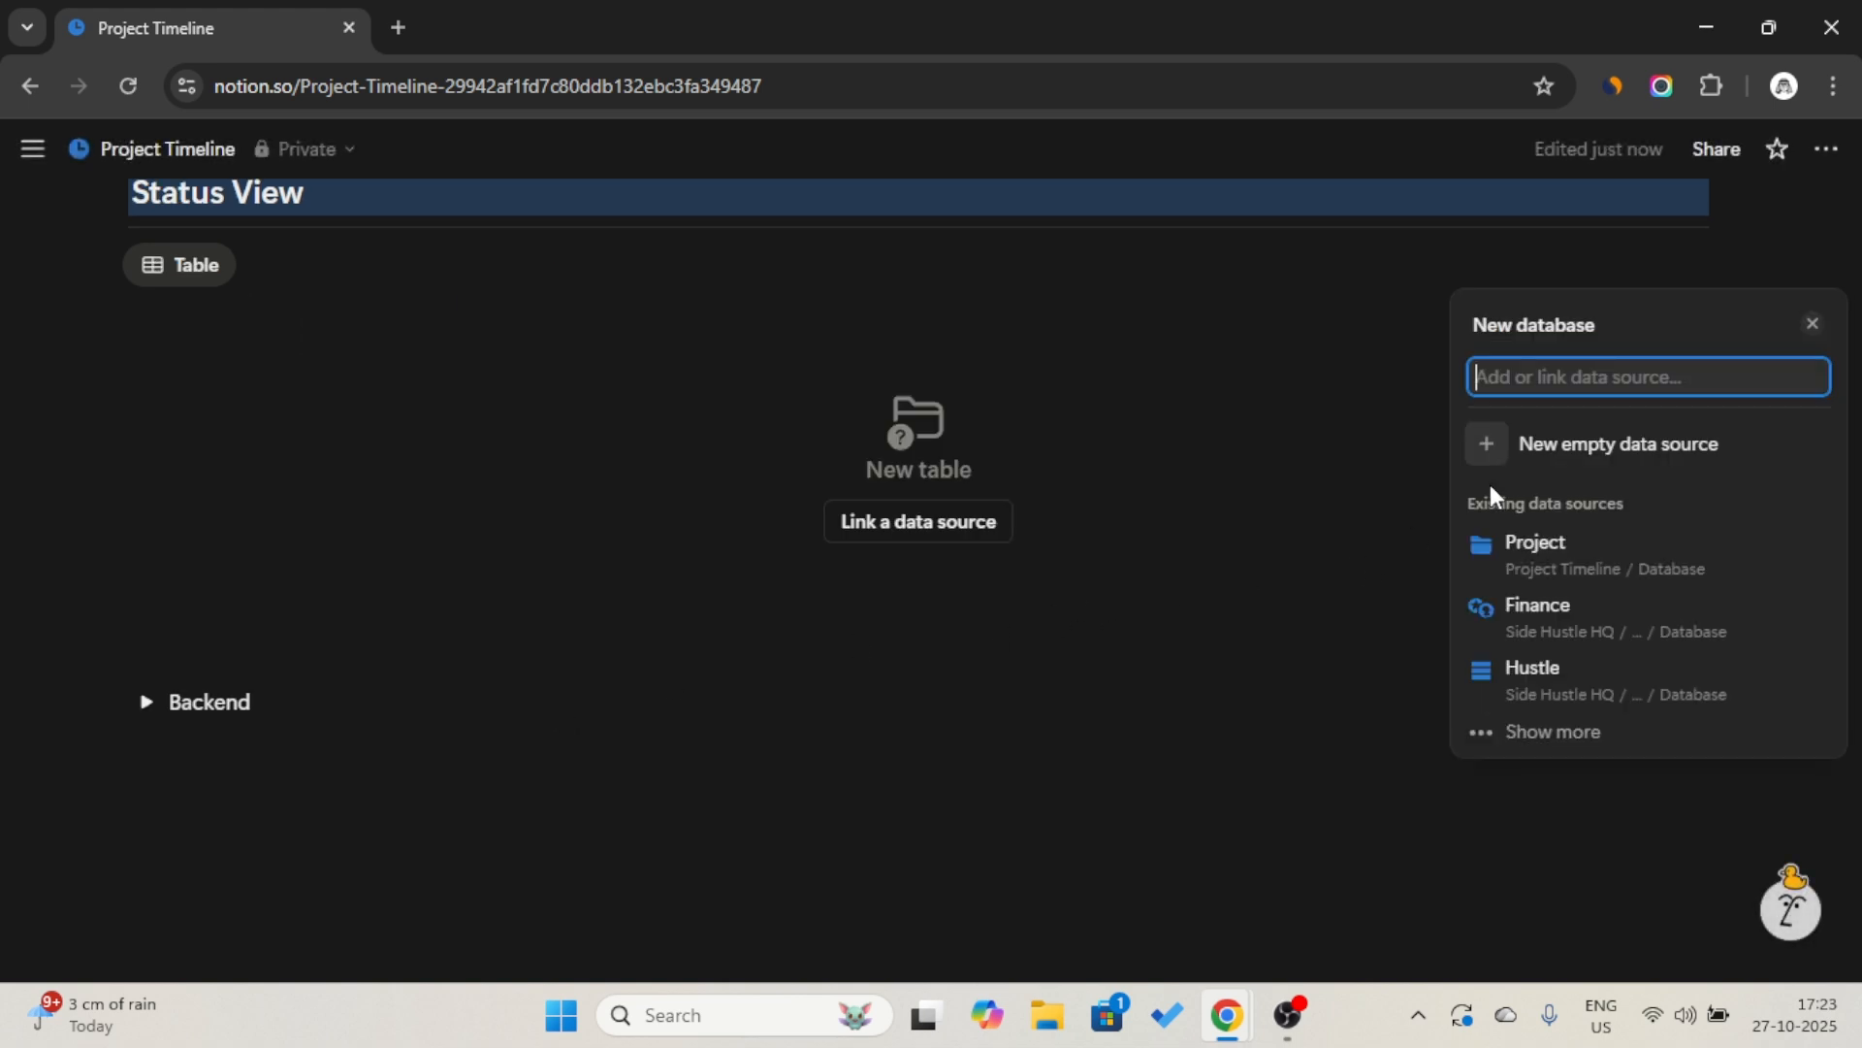
left_click(1562, 574)
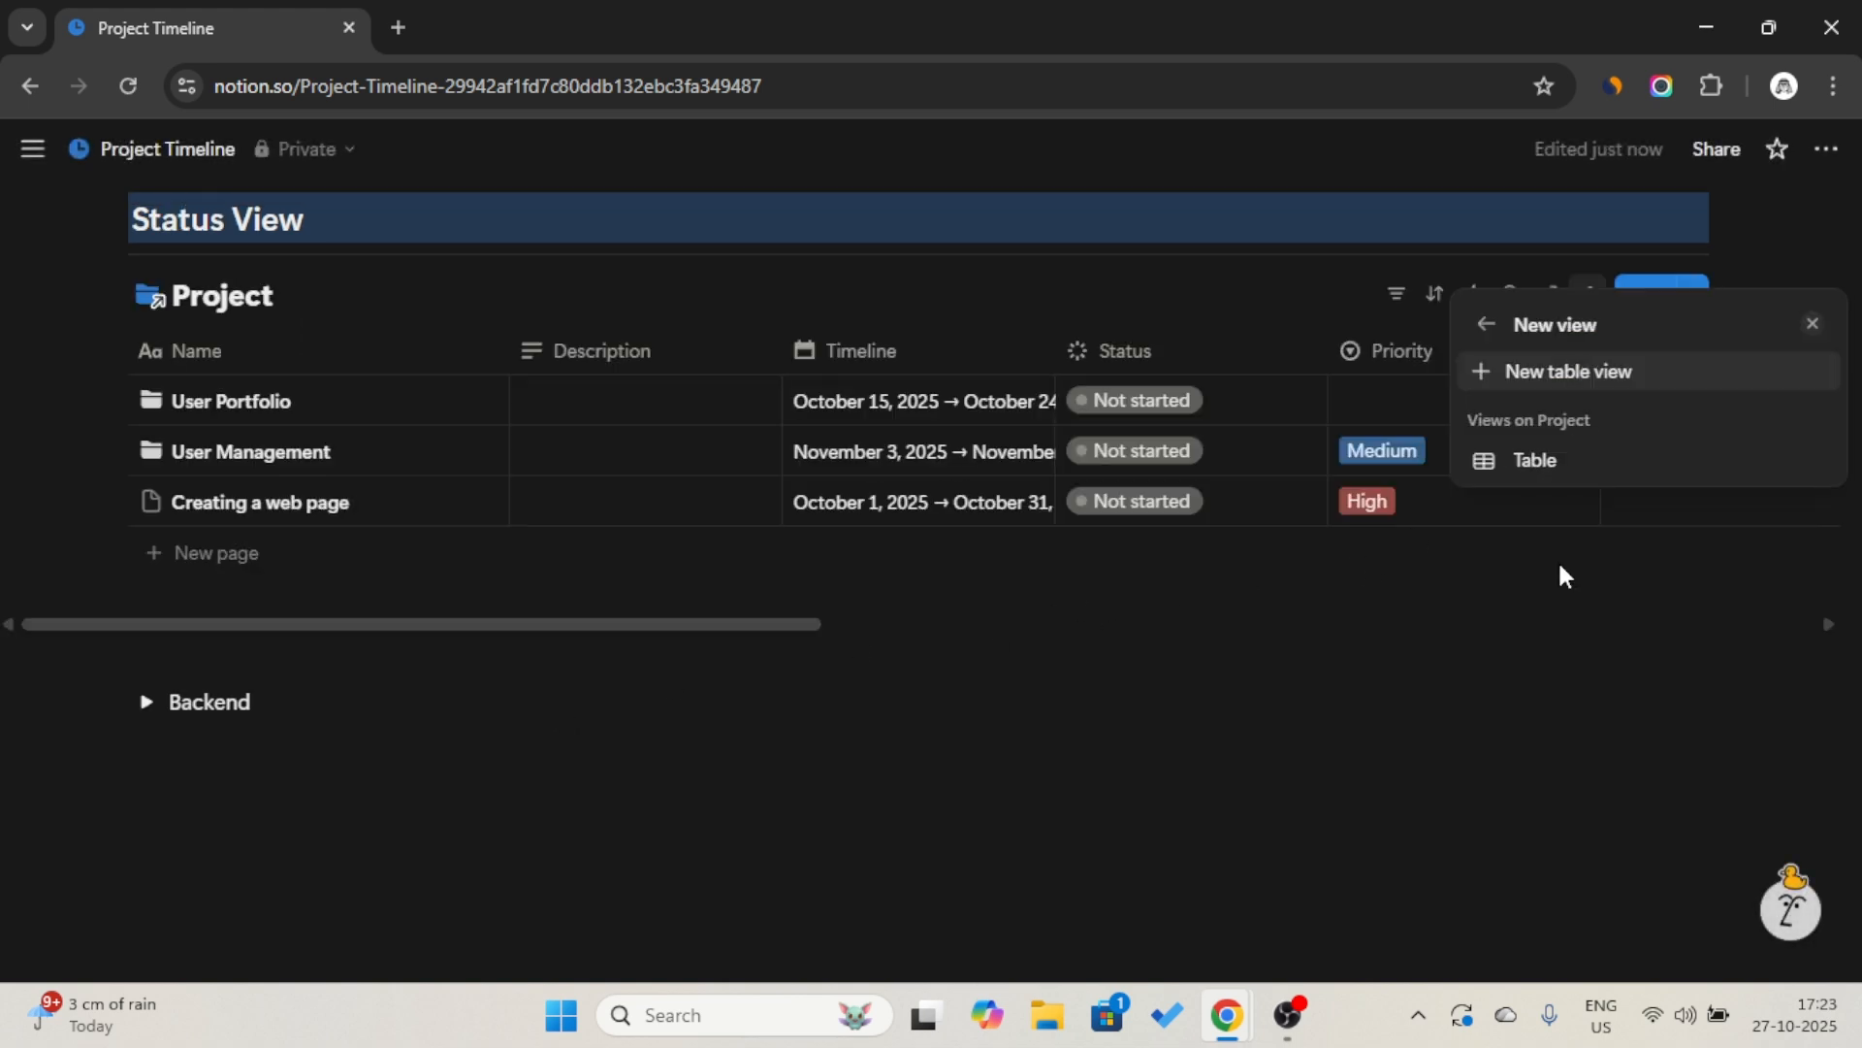
left_click(1558, 465)
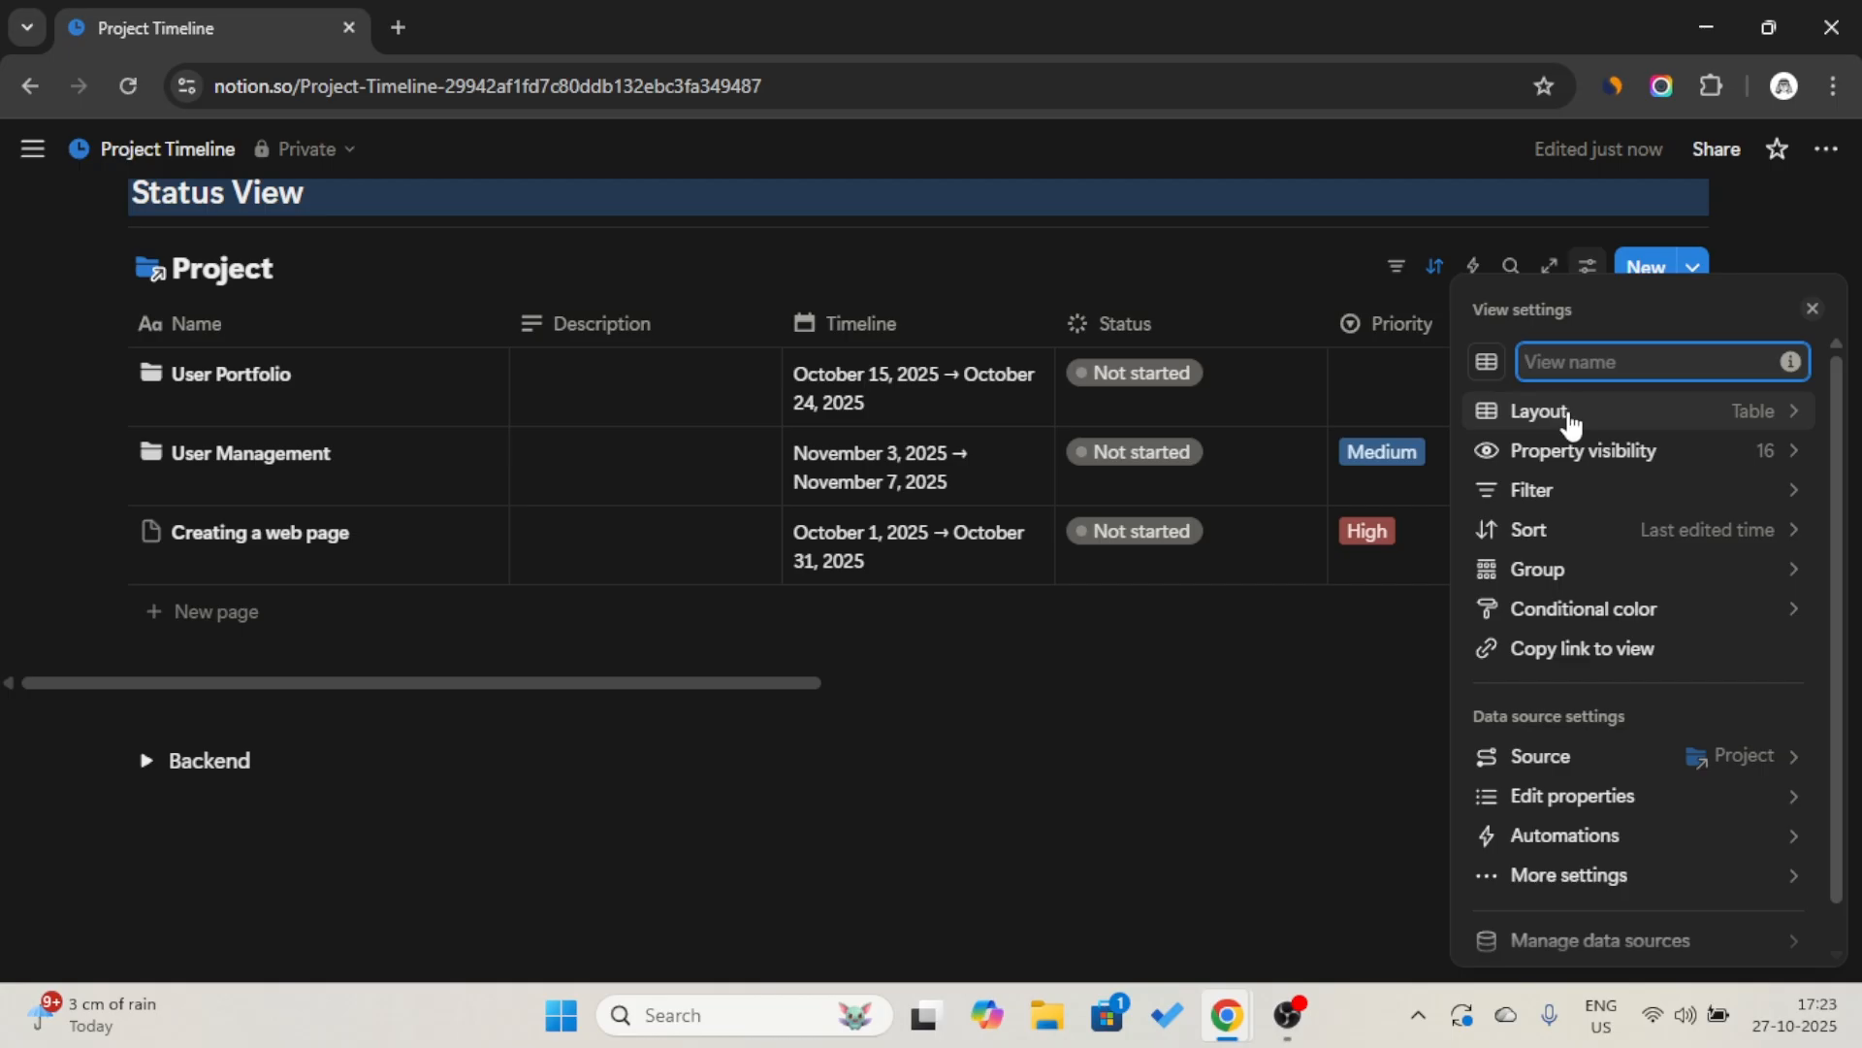
Change the linked Project view to a Board layout grouped by Status and hide its database title.
left_click(1567, 417)
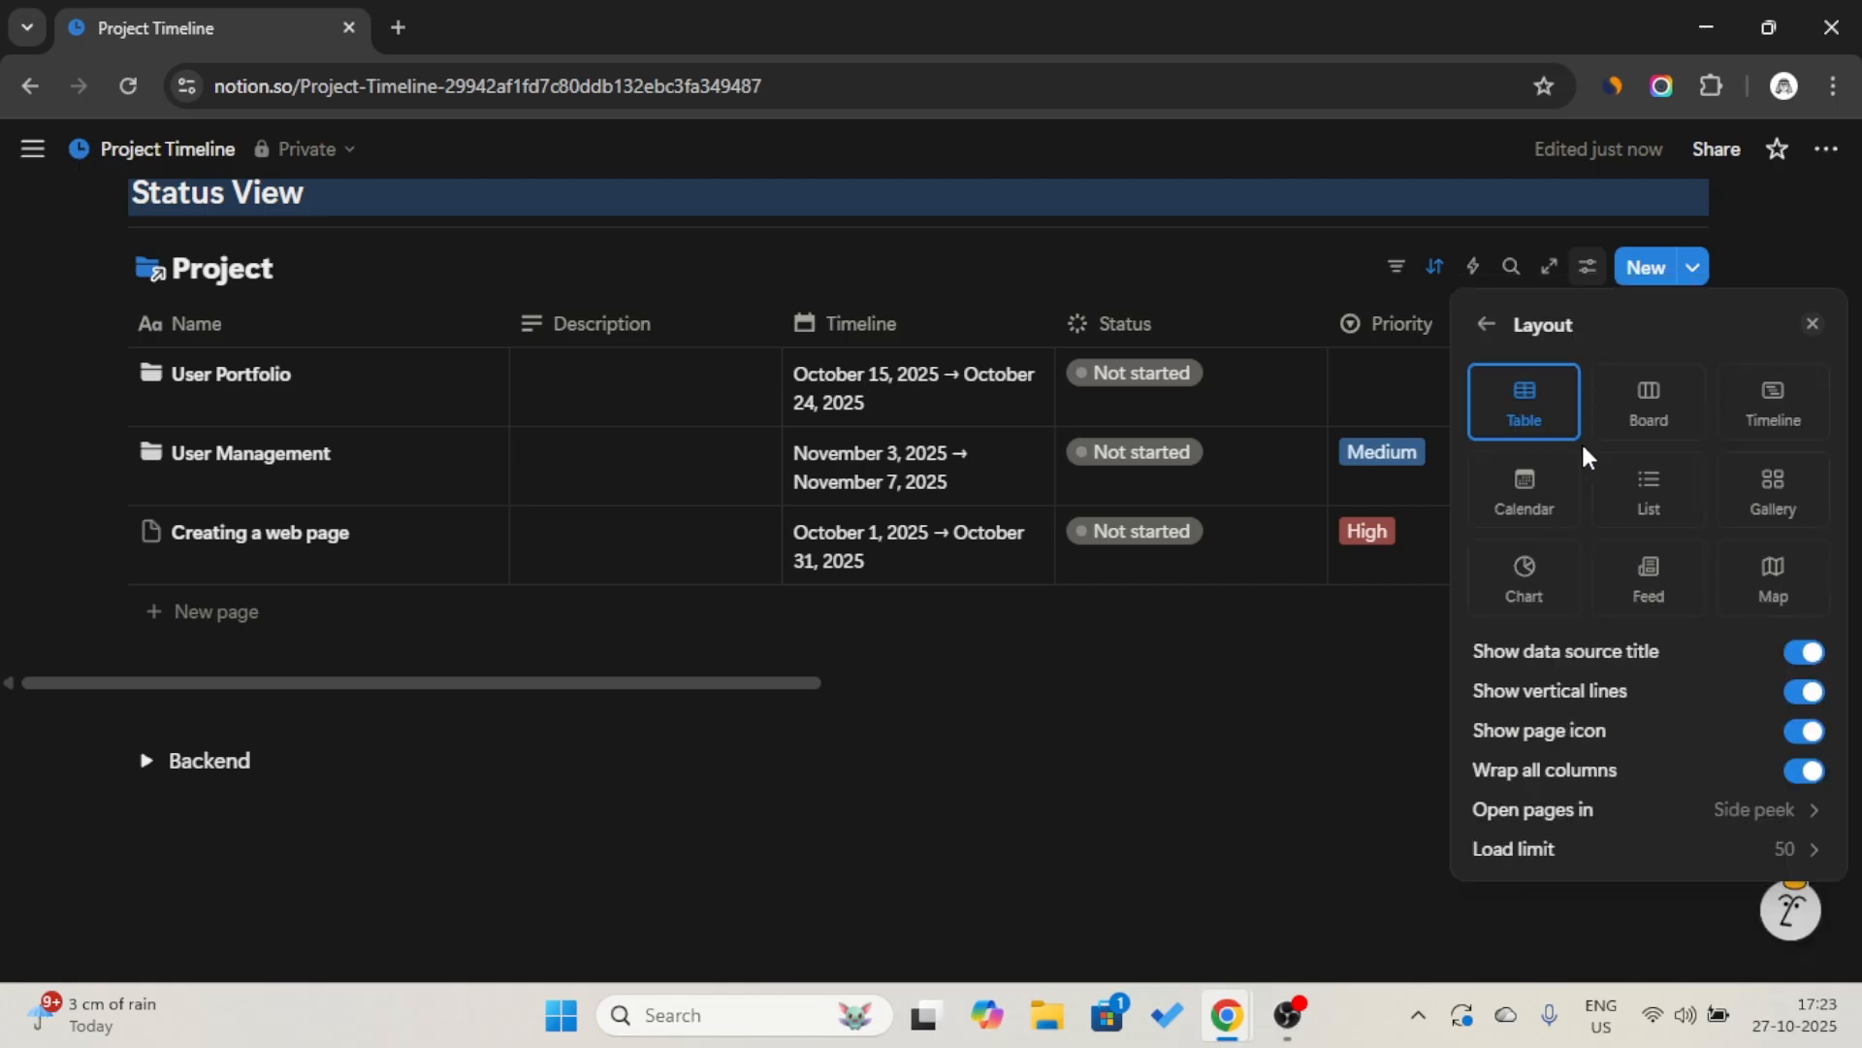
left_click(1653, 417)
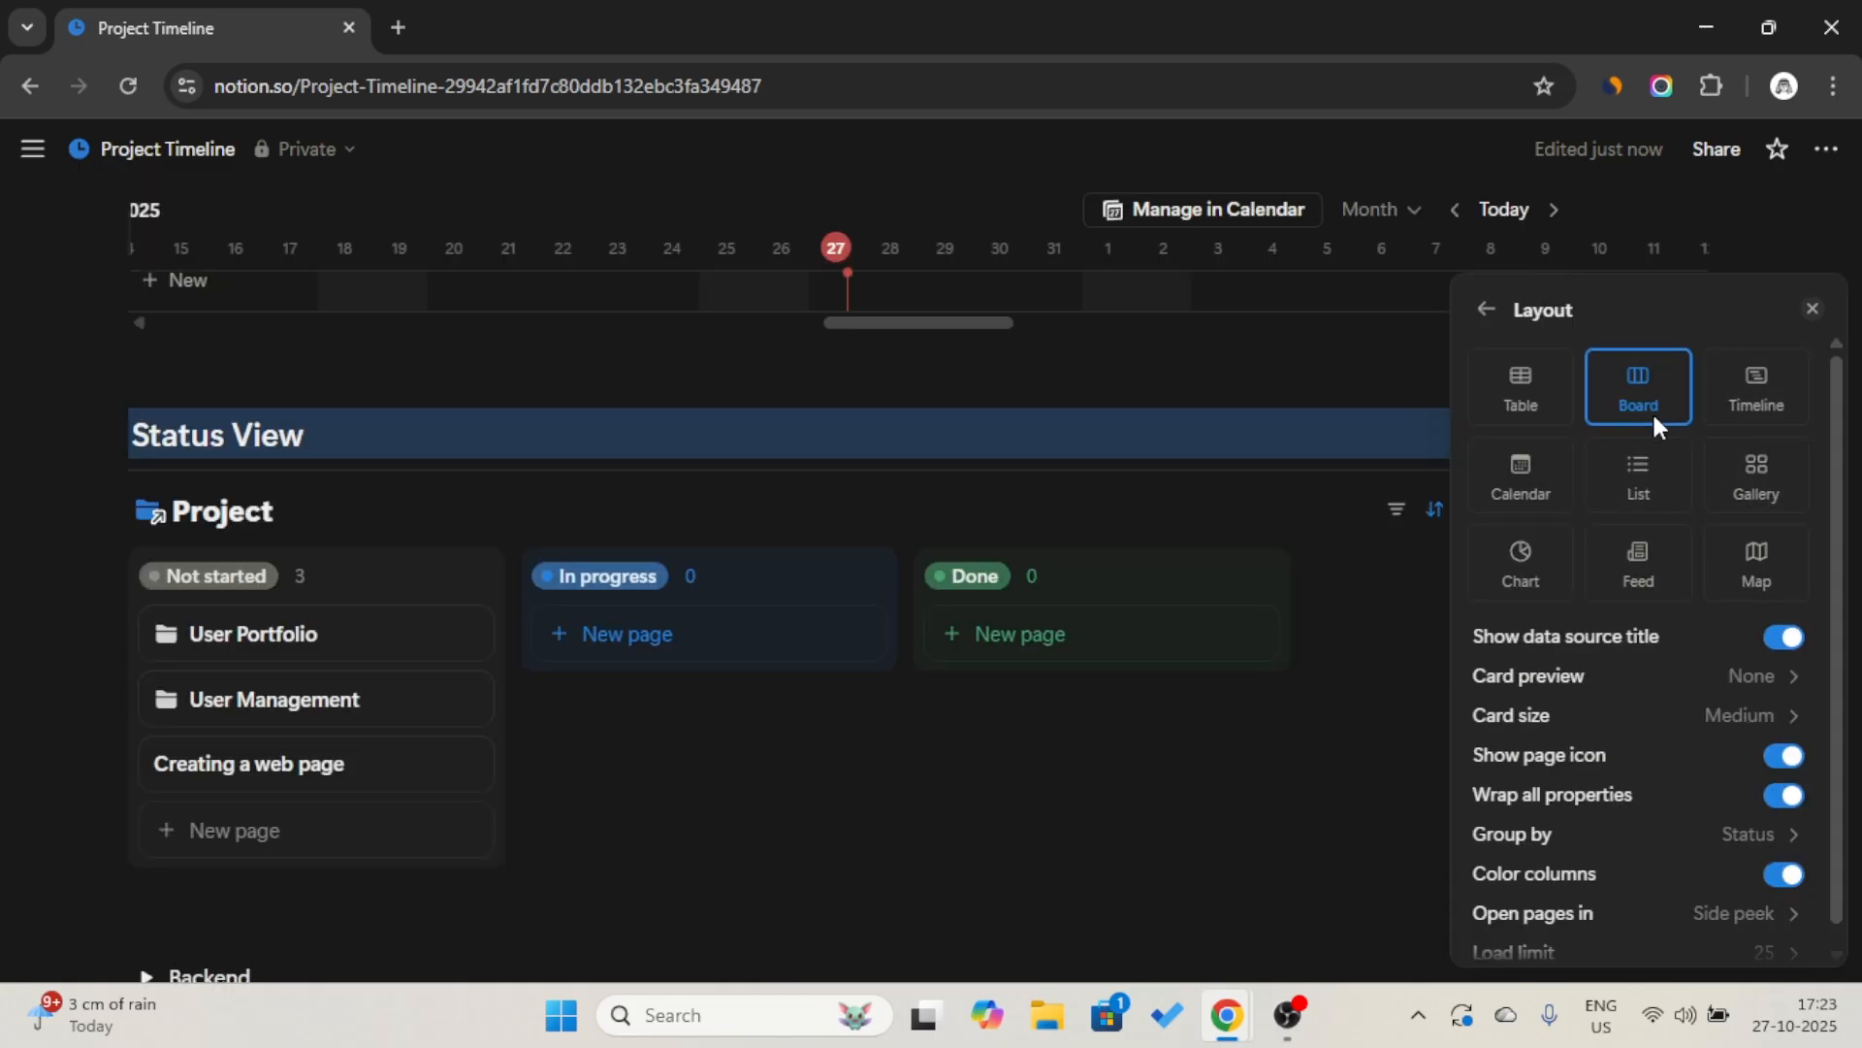
left_click(1700, 839)
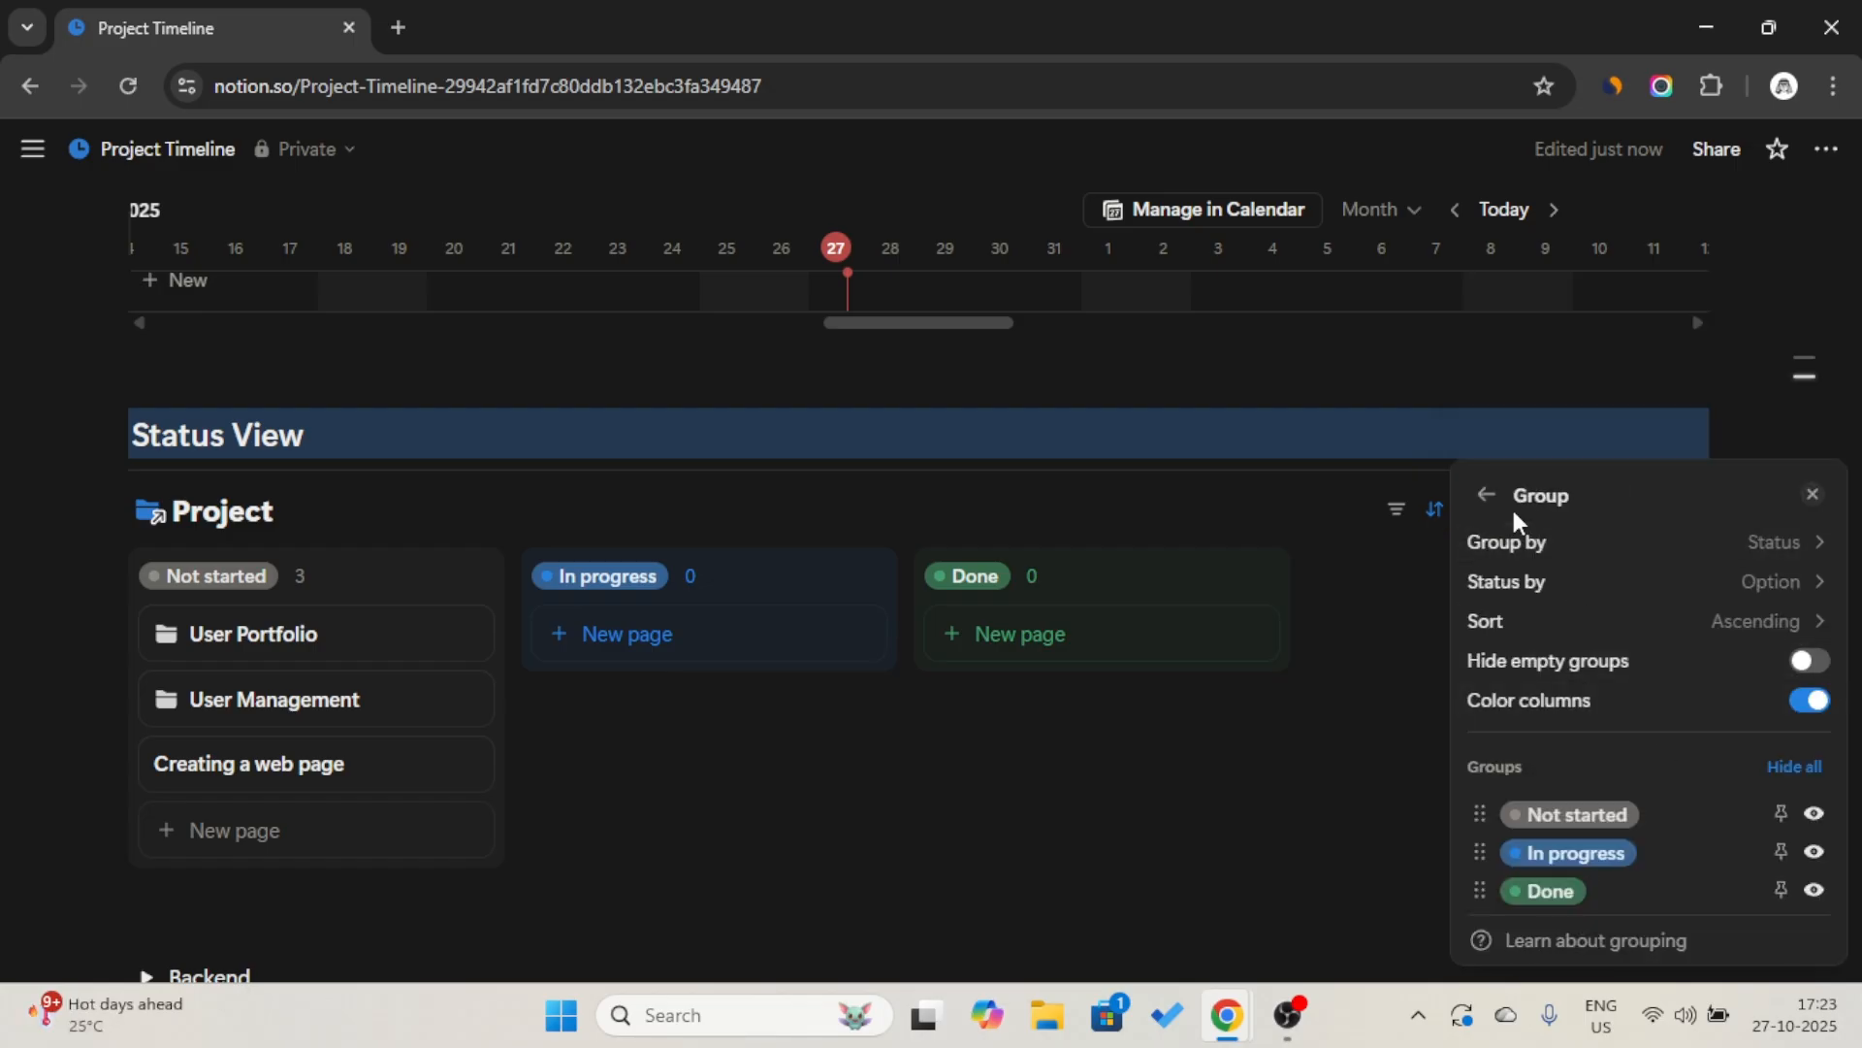
left_click(1717, 544)
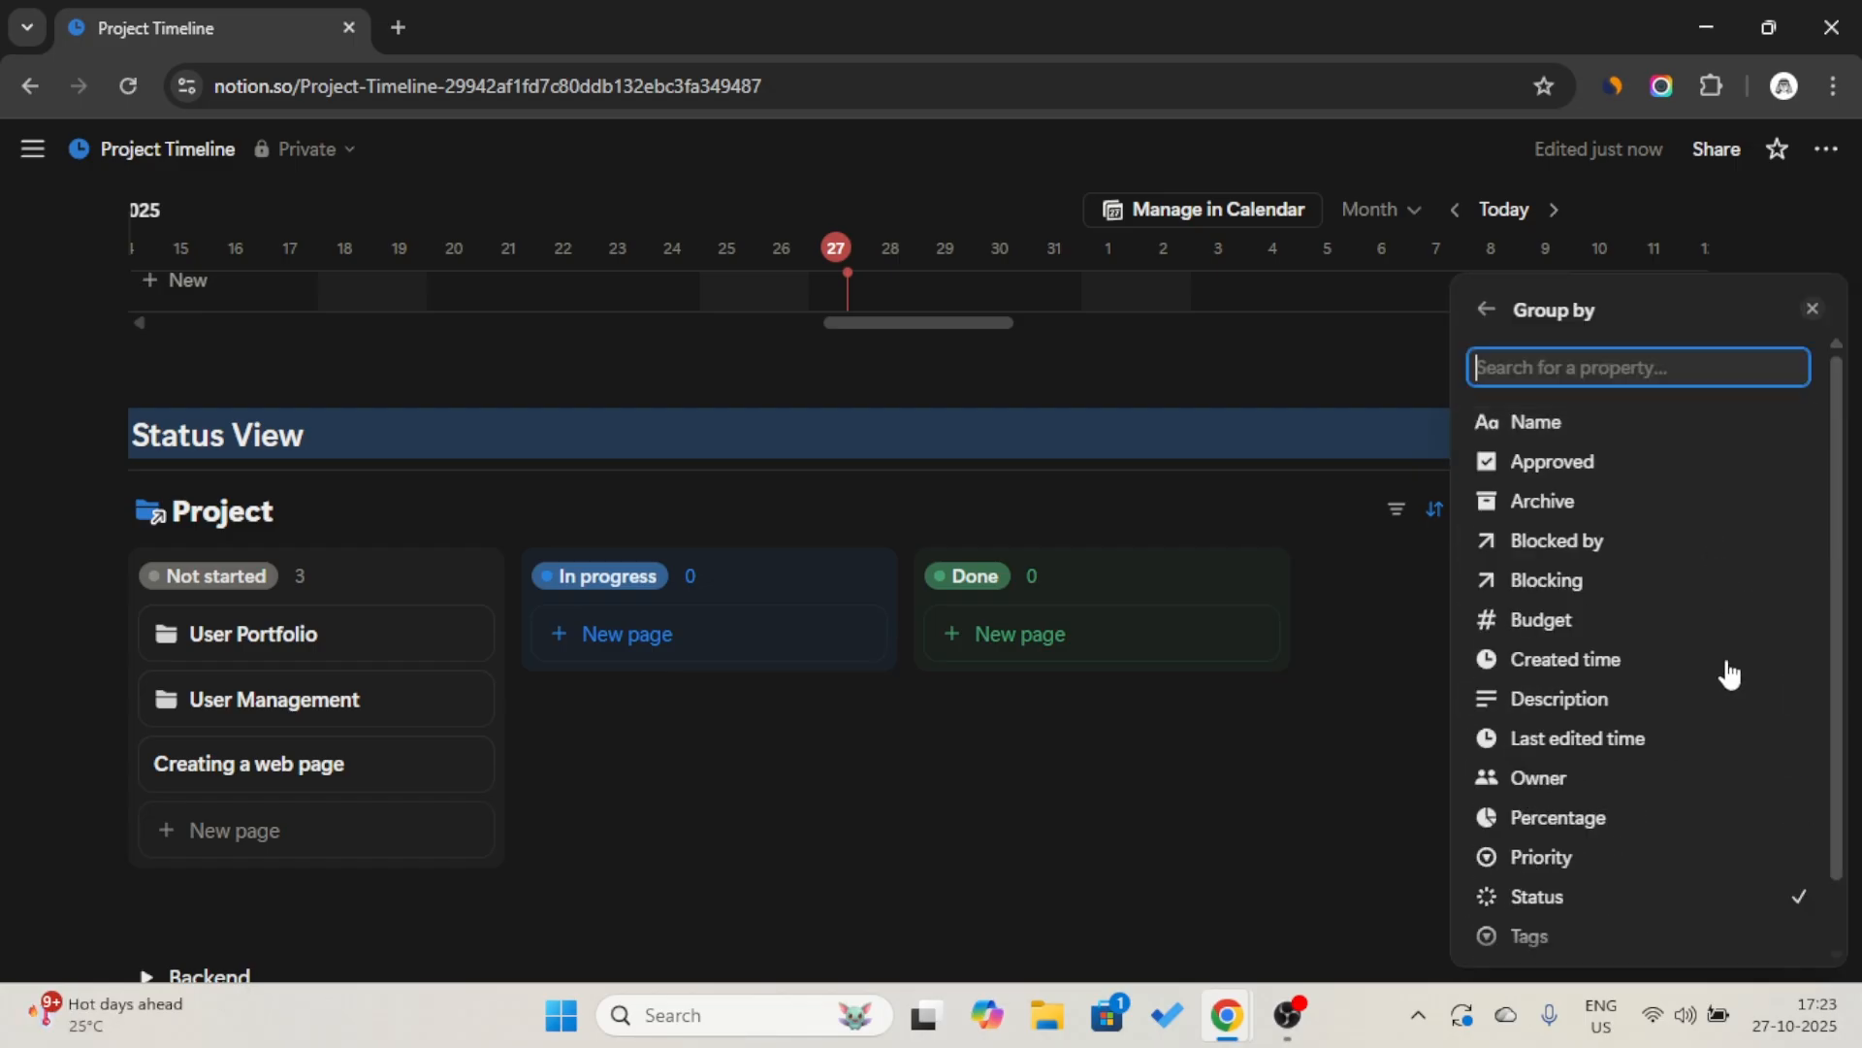
left_click(1486, 312)
left_click(1287, 505)
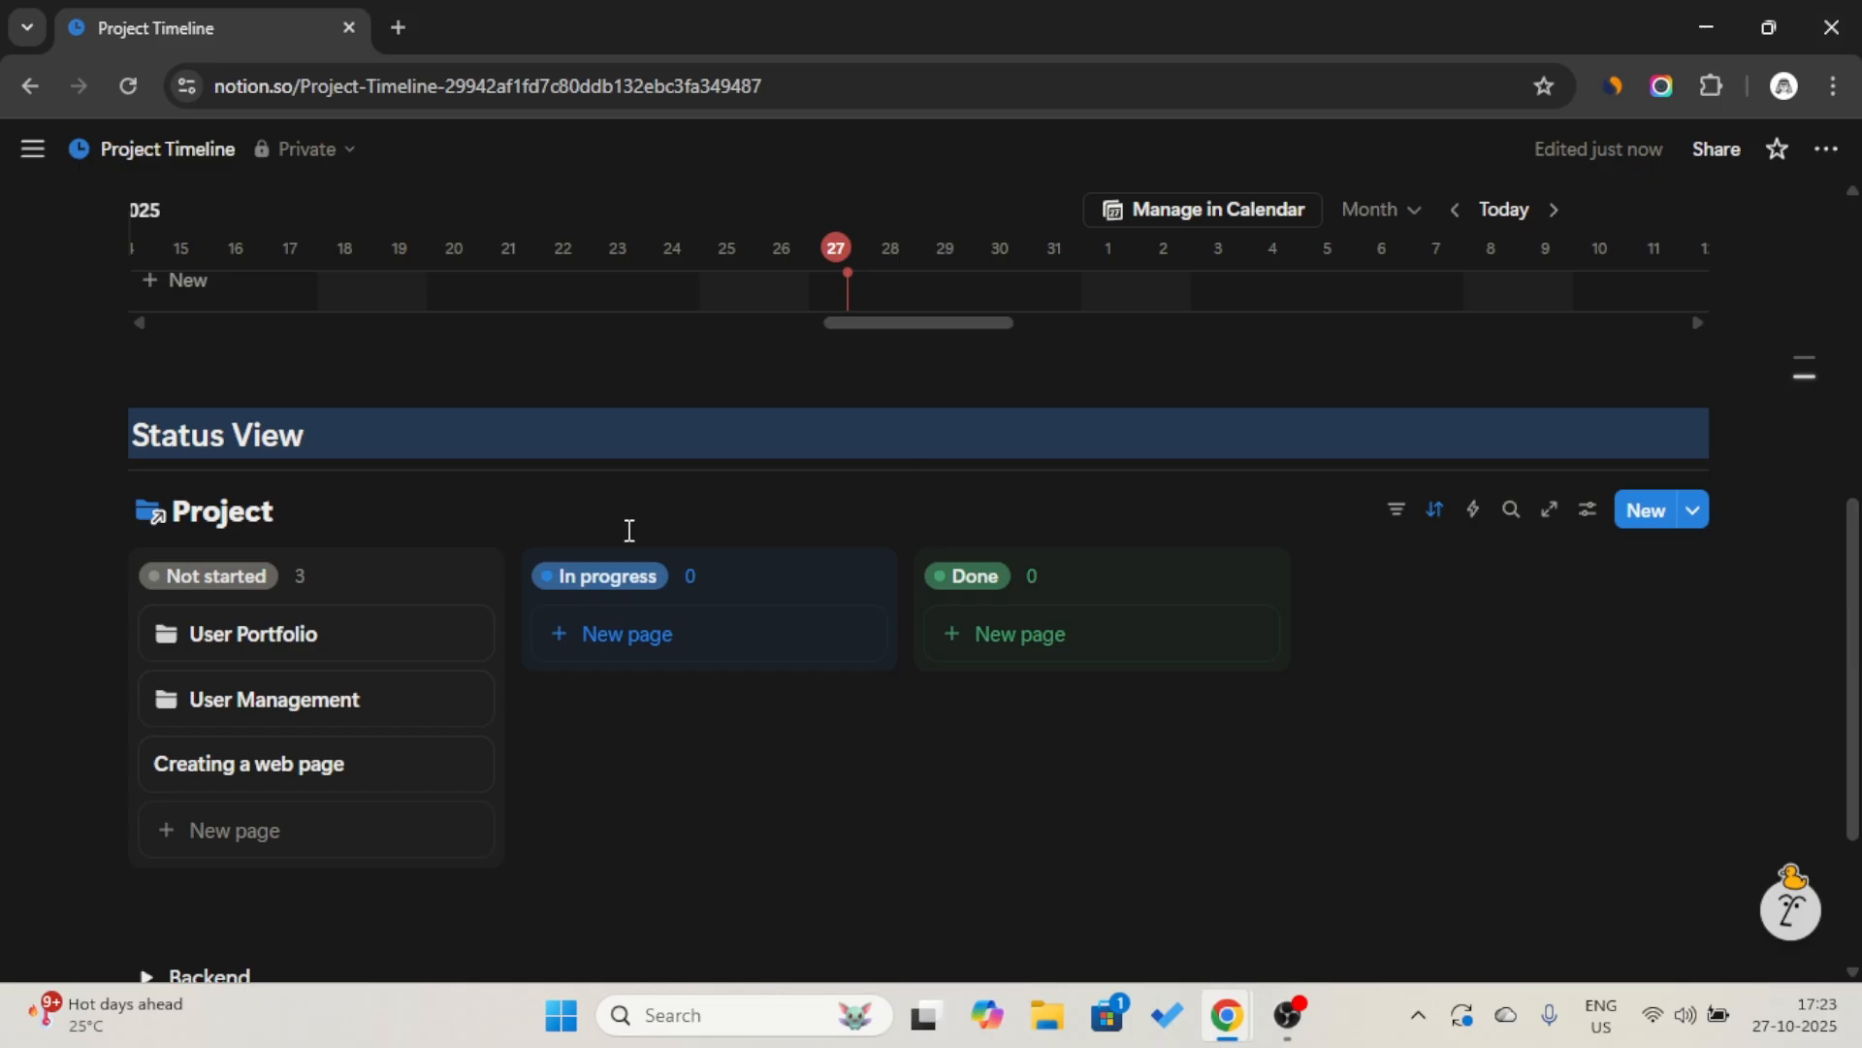
left_click(328, 511)
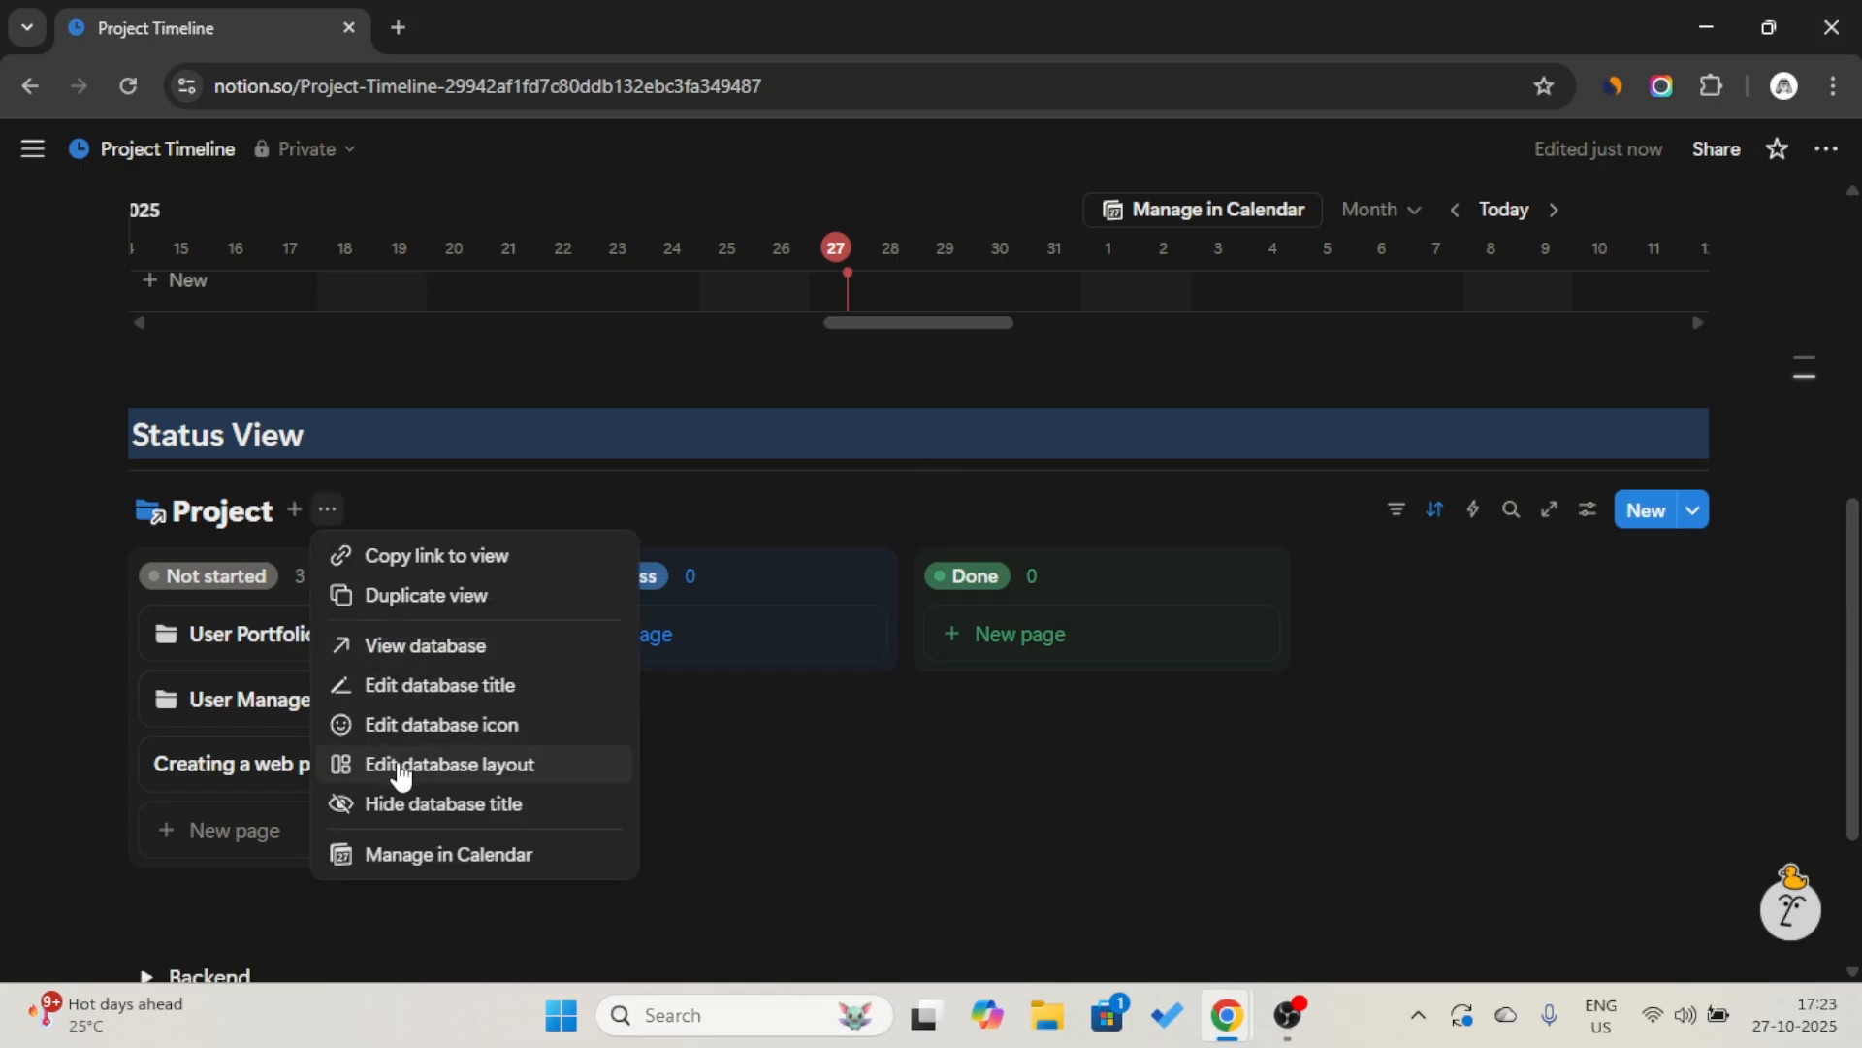
left_click(403, 805)
Name the board view Status and give it the stacked-layers icon from the recent icons.
left_click(203, 514)
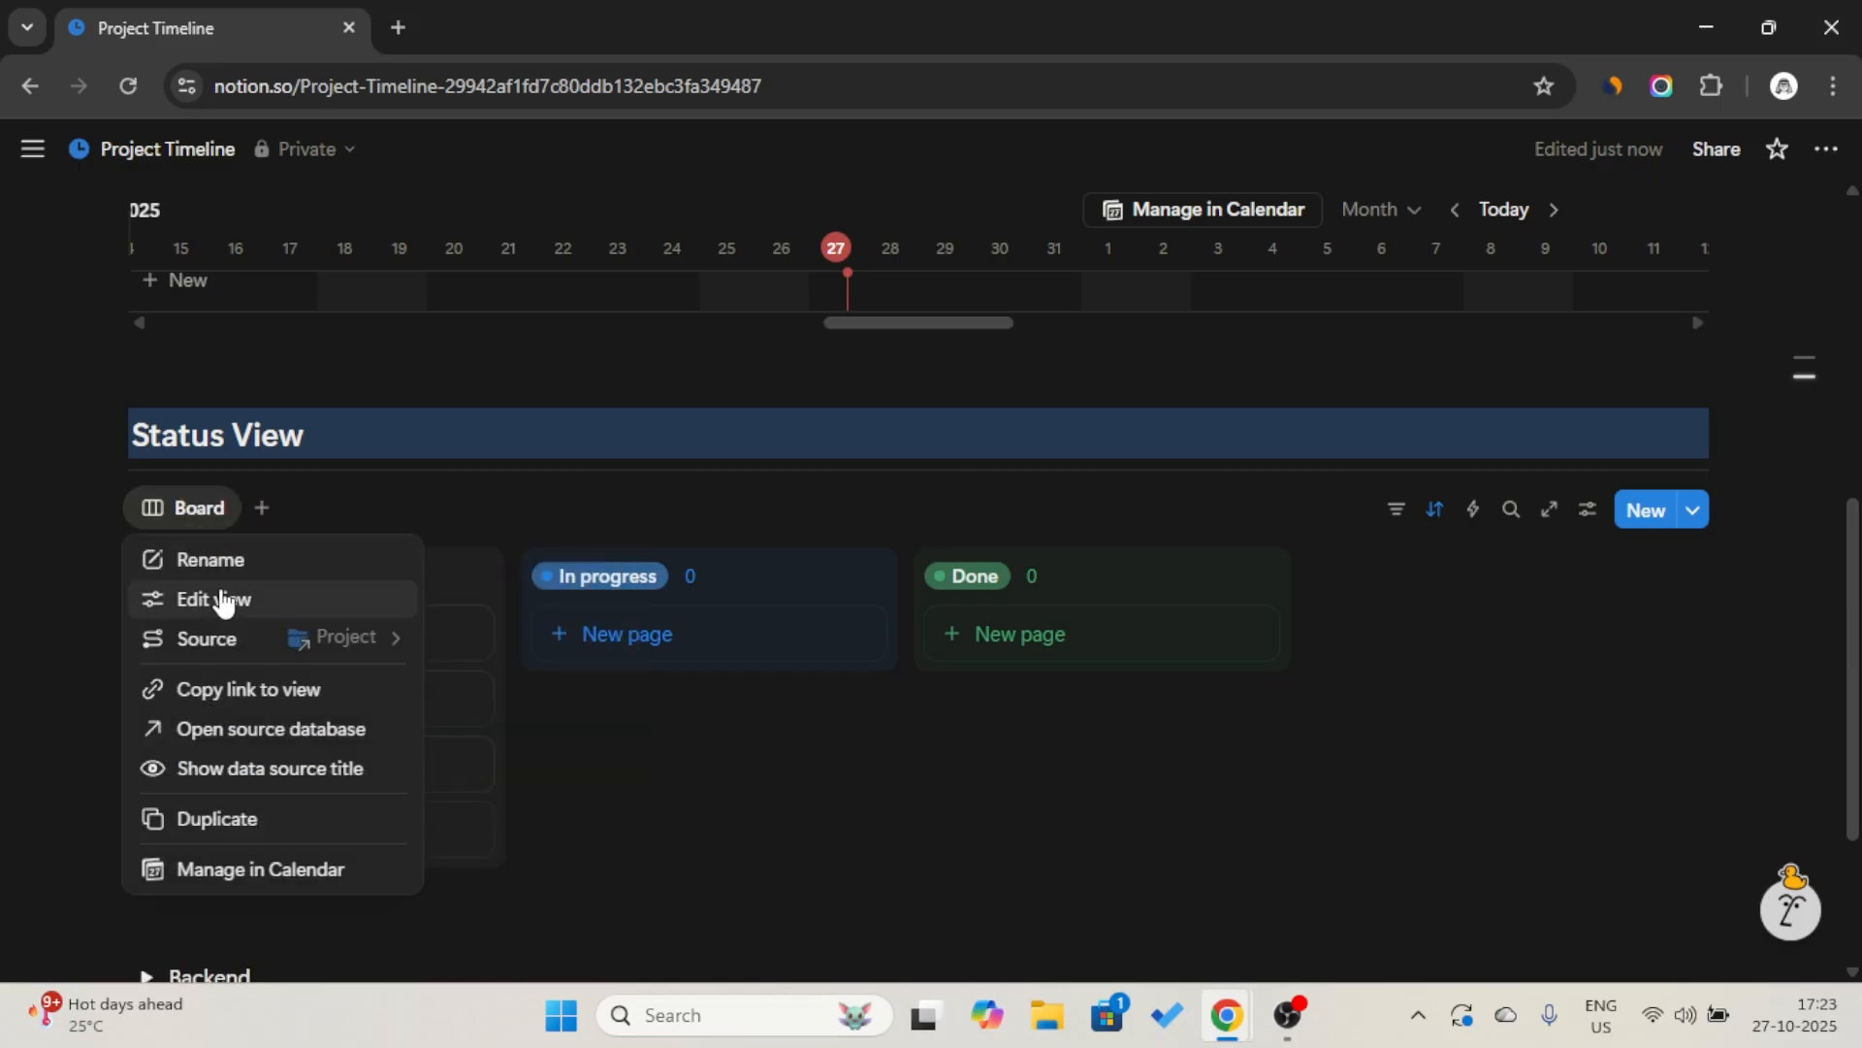
left_click(222, 611)
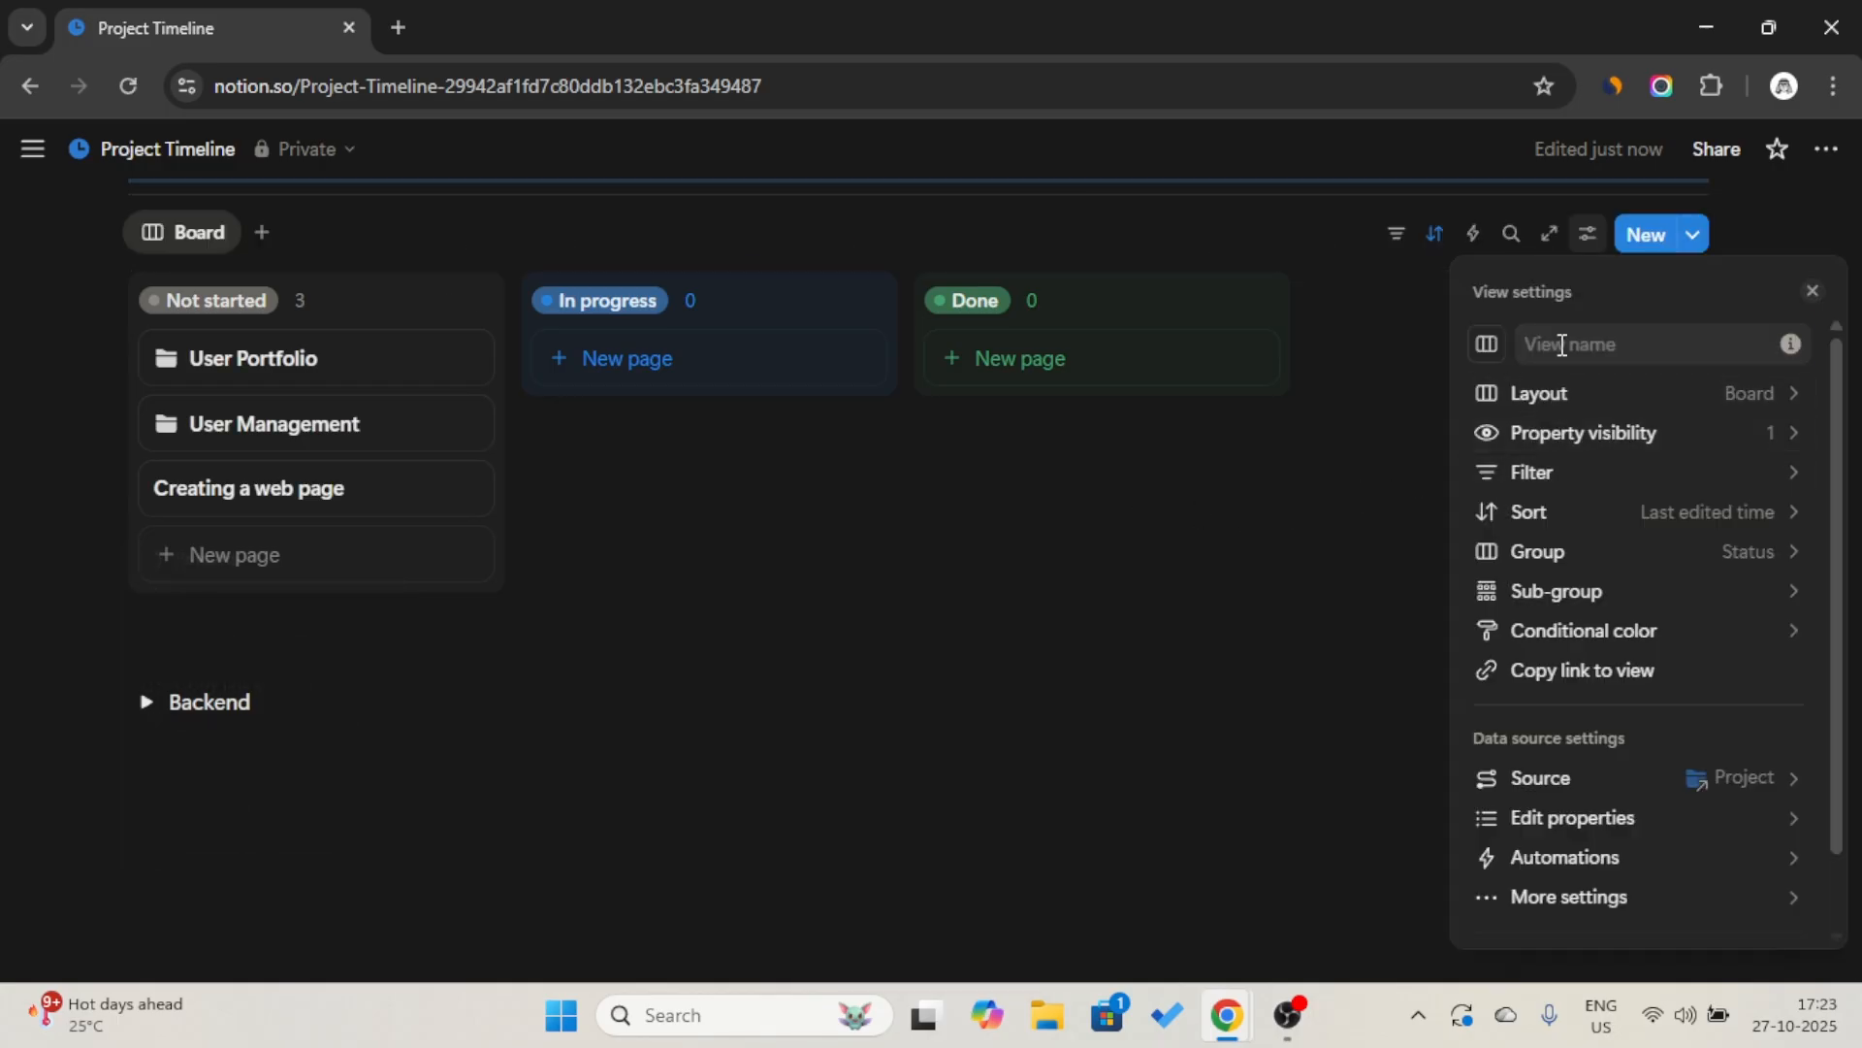
left_click(1562, 343)
type("S")
key("Caps_Lock")
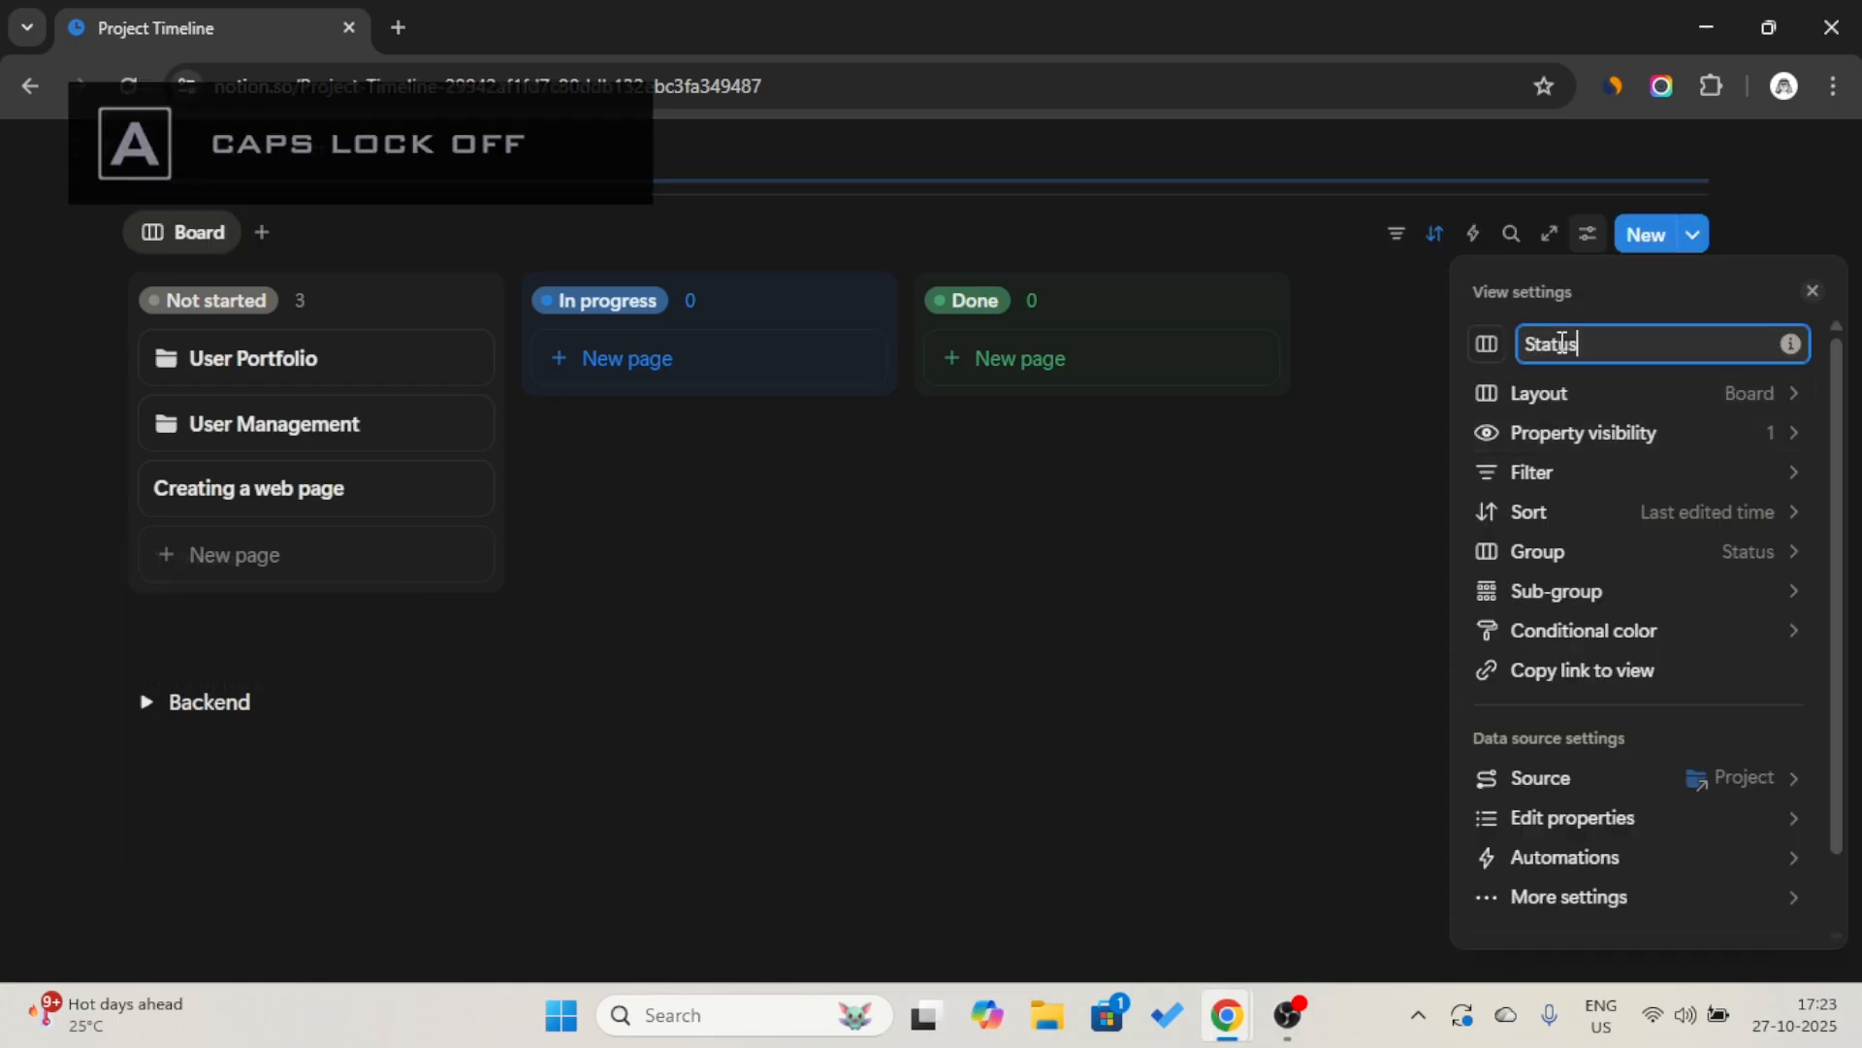
left_click(1476, 355)
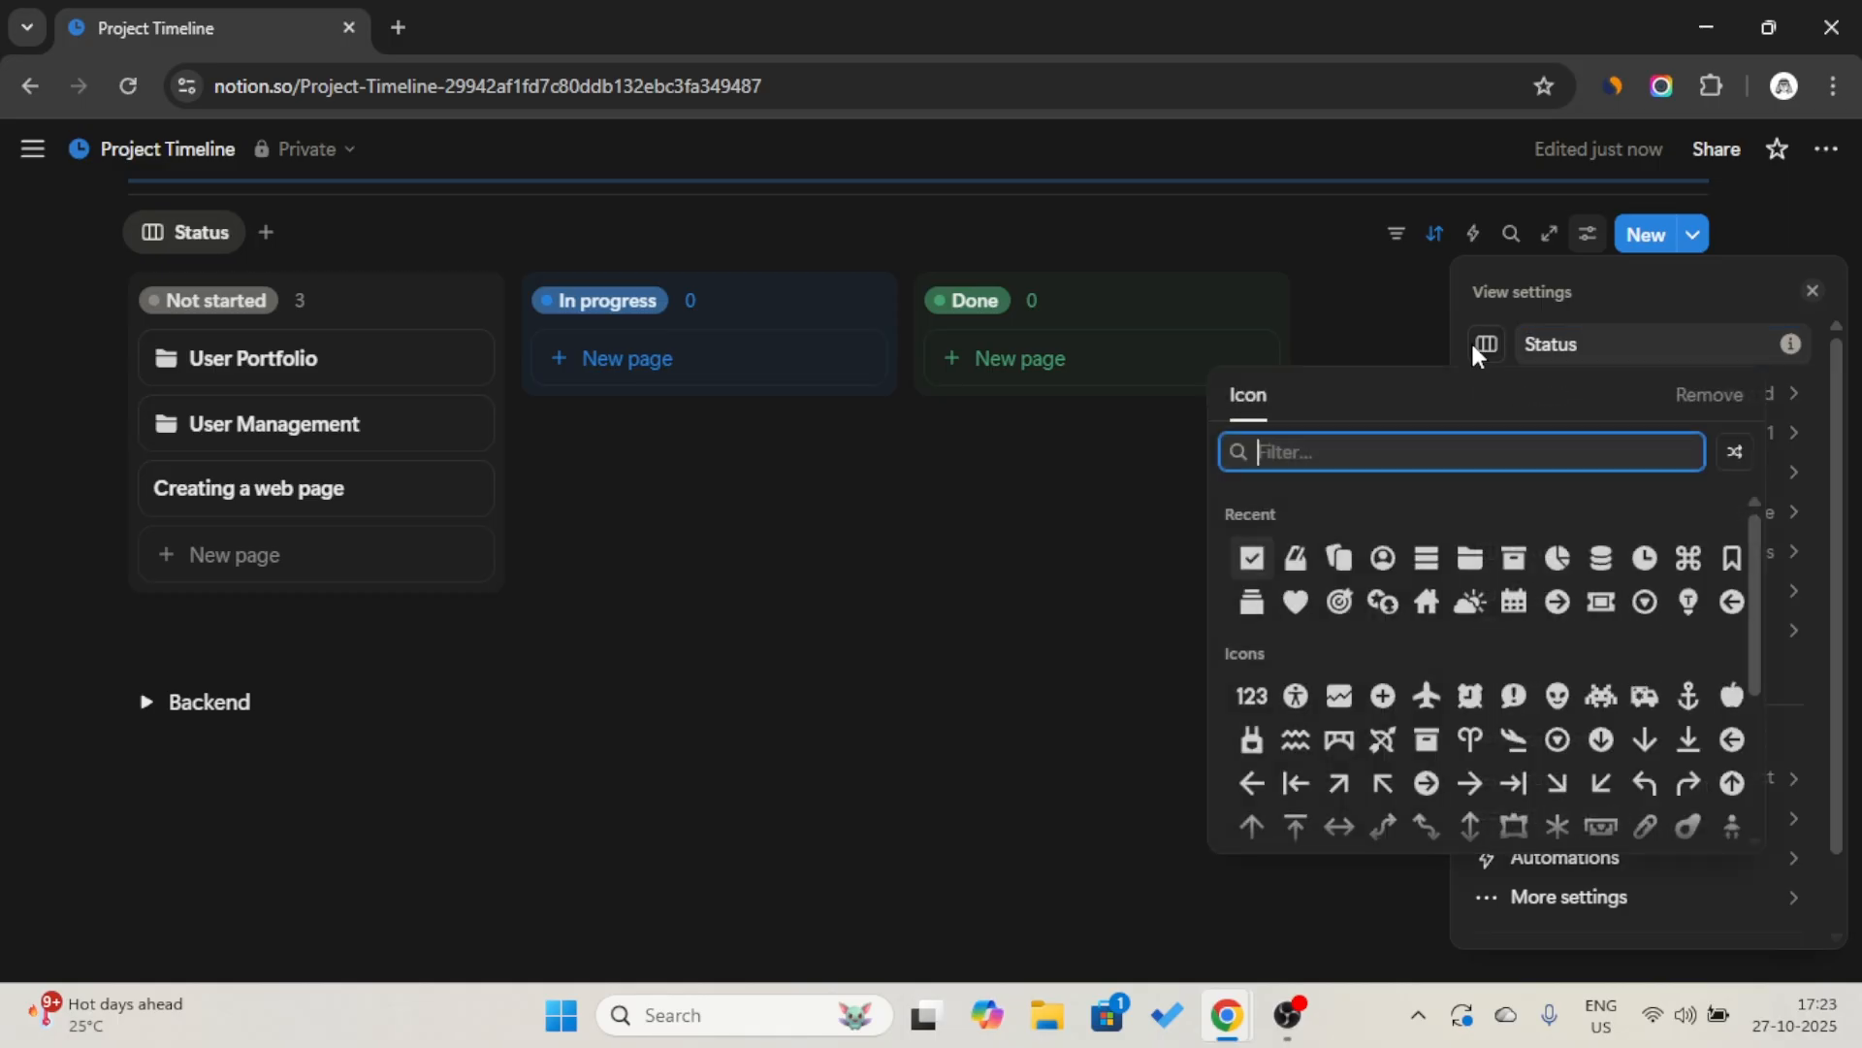
left_click(1260, 617)
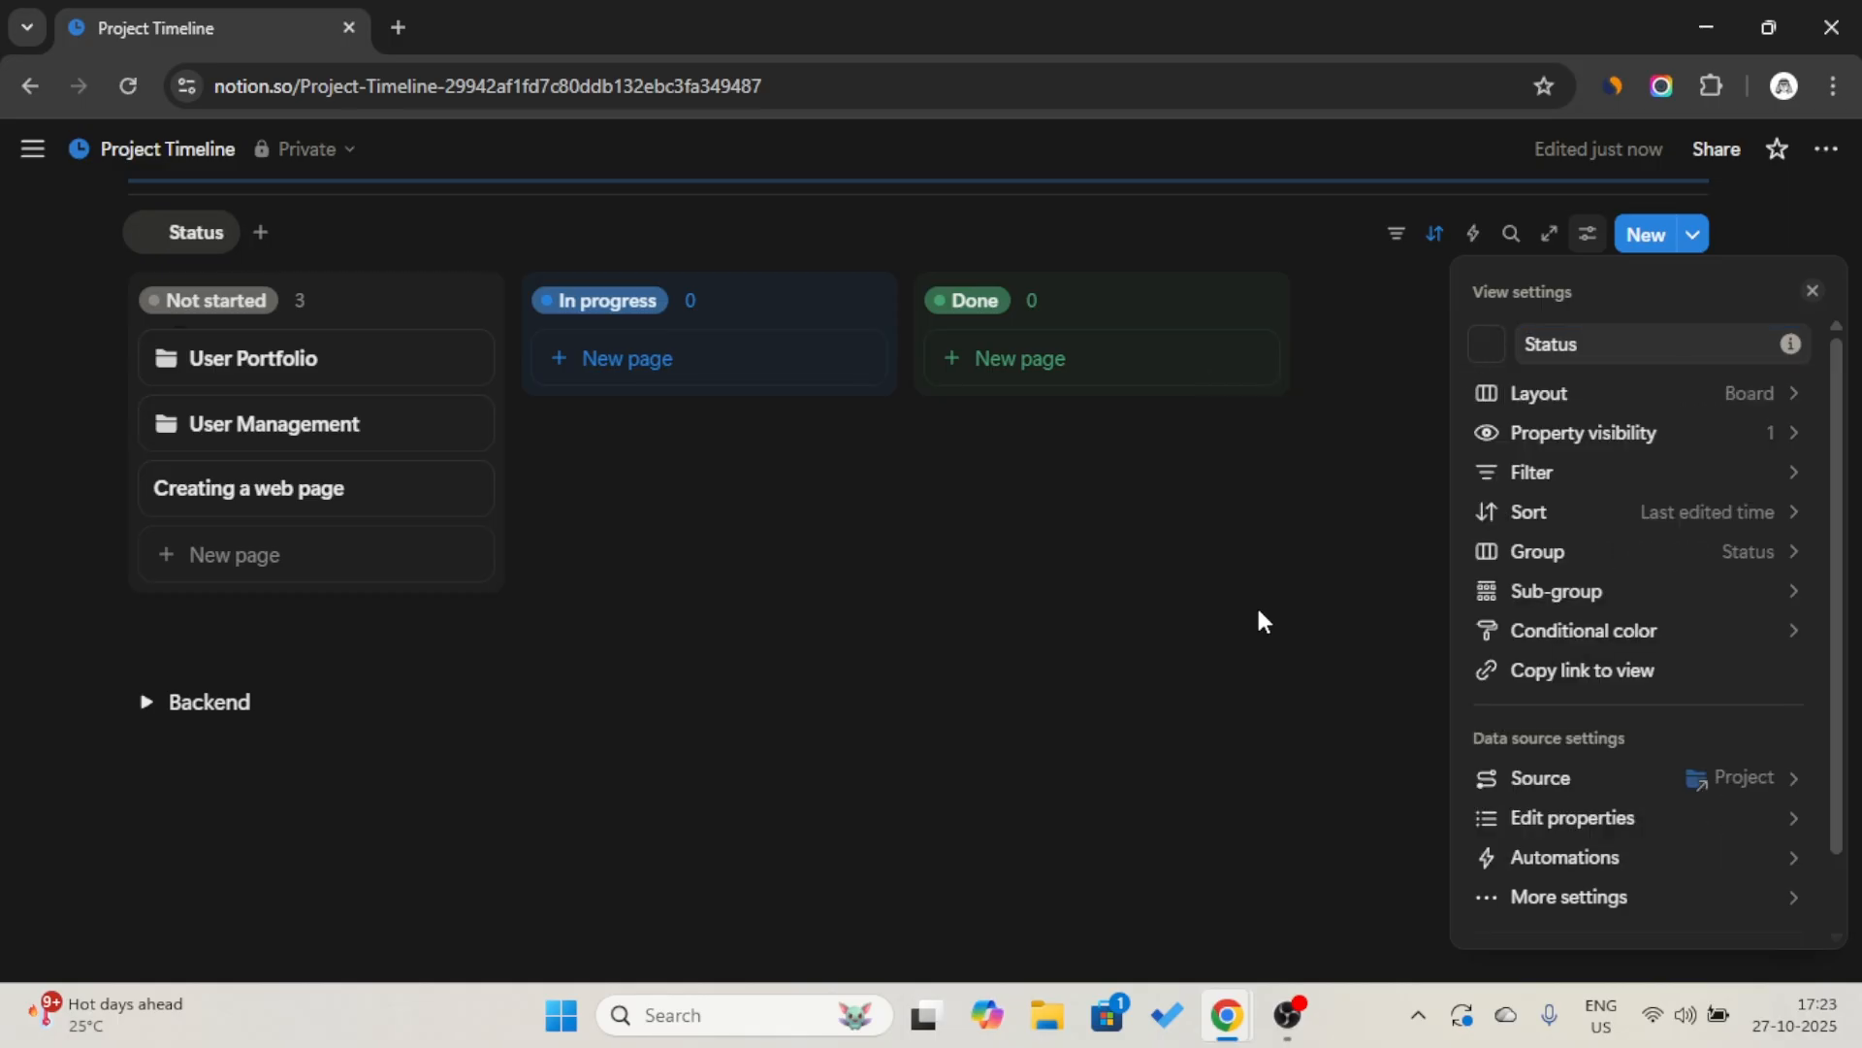
left_click(1329, 527)
Filter the Status board to entries whose Archive checkbox is unchecked.
left_click(1397, 234)
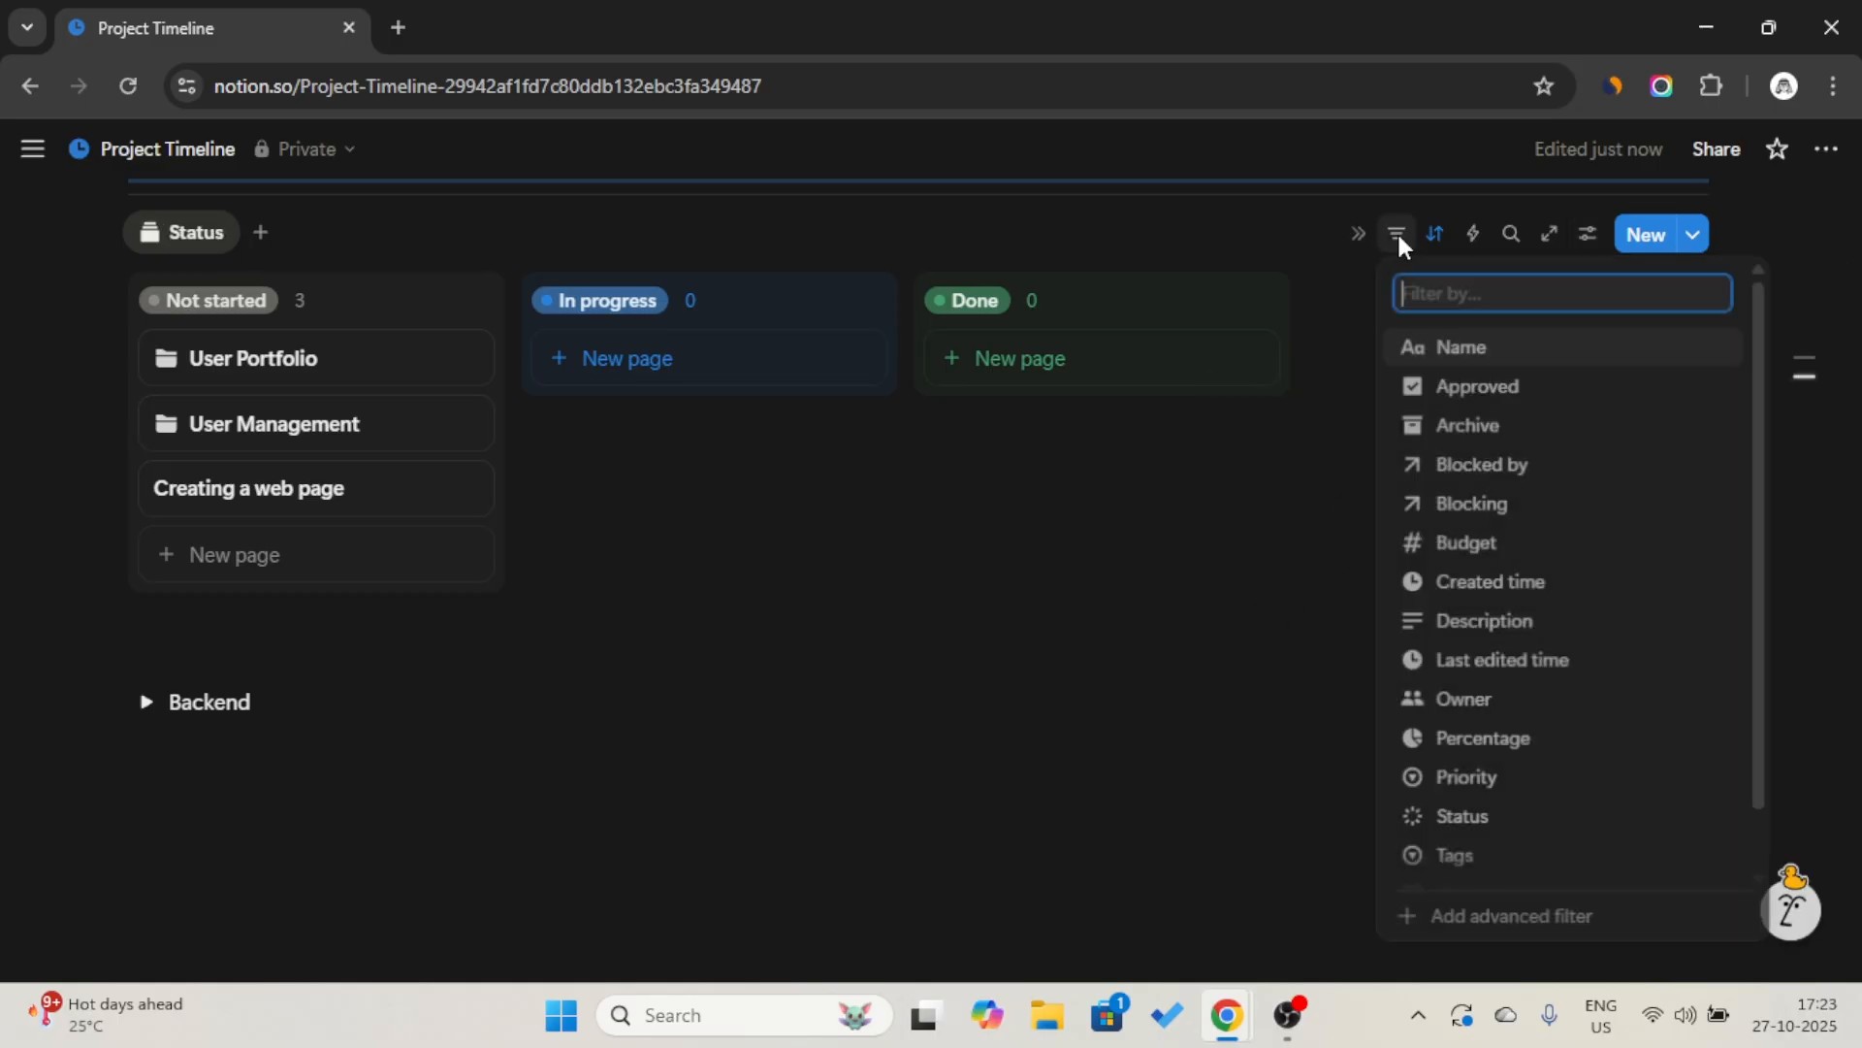
left_click(1469, 429)
left_click(514, 393)
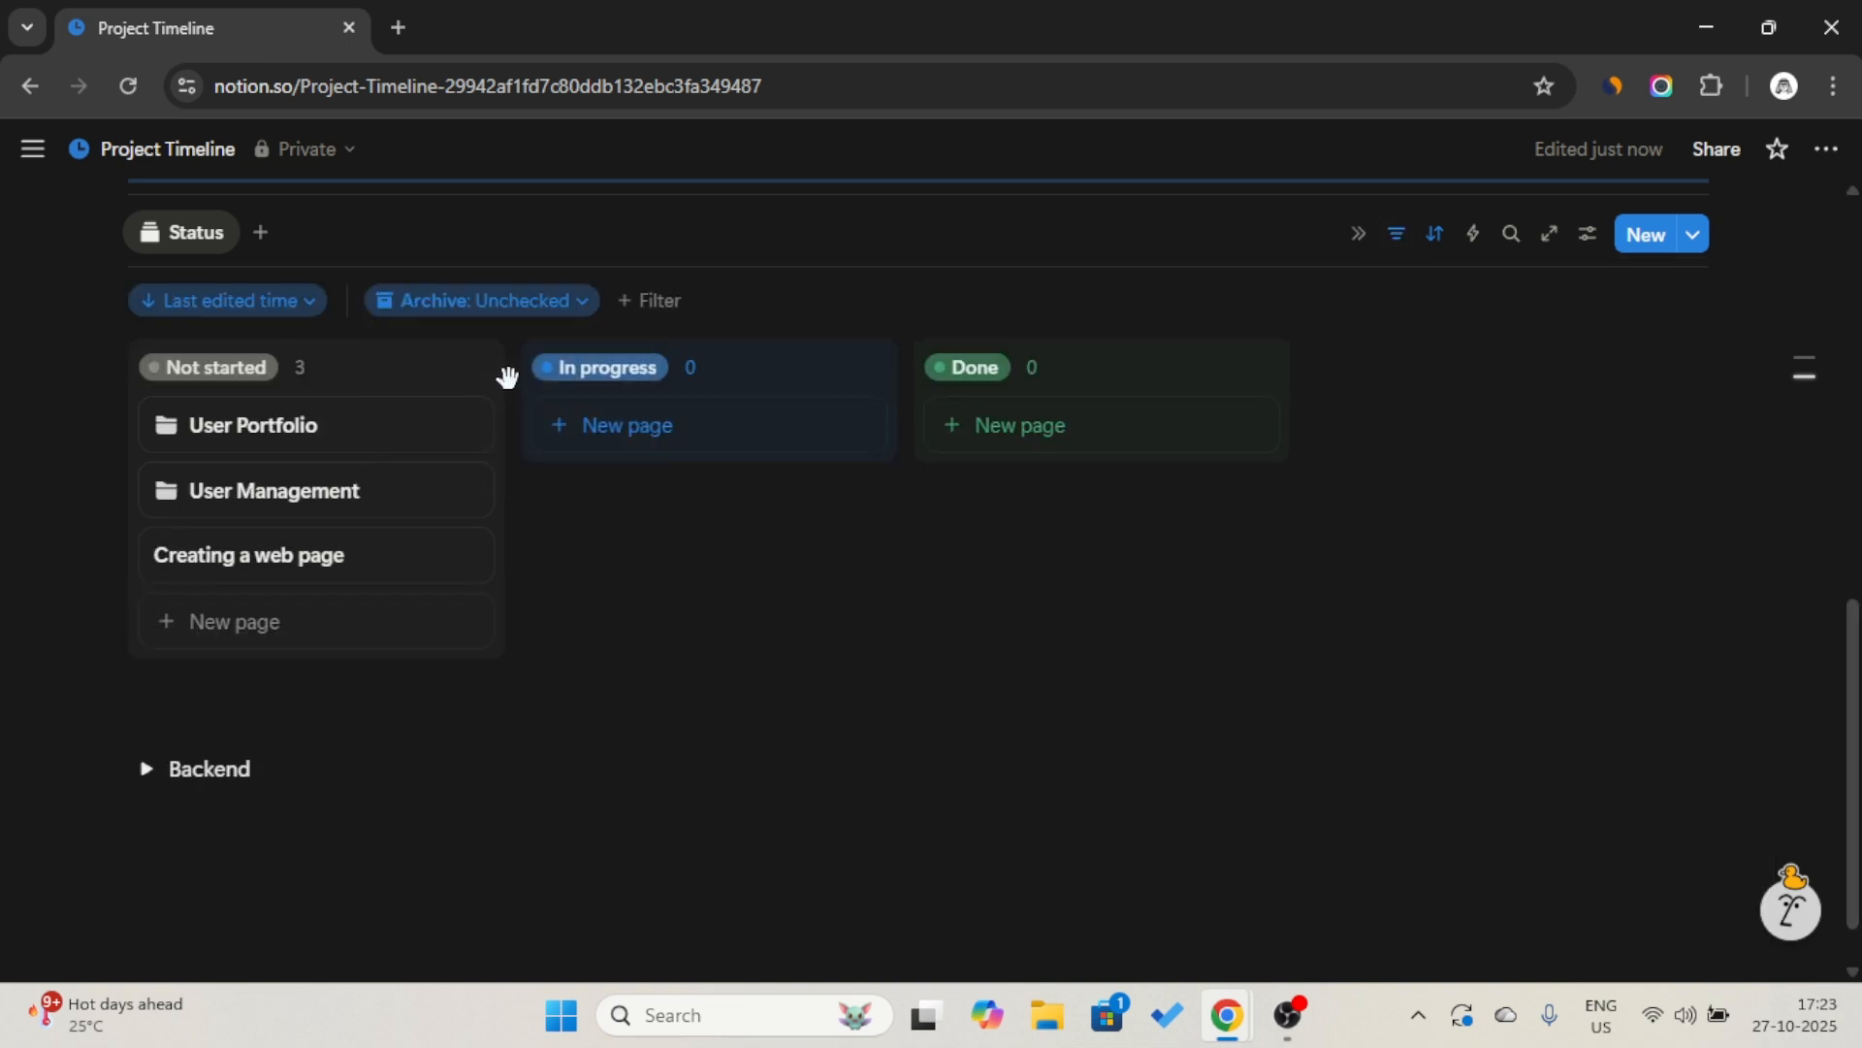
Show the Approved, Percentage, Timeline, Budget and Archive properties on the Status board's cards, keeping Status hidden.
left_click(181, 233)
left_click(194, 326)
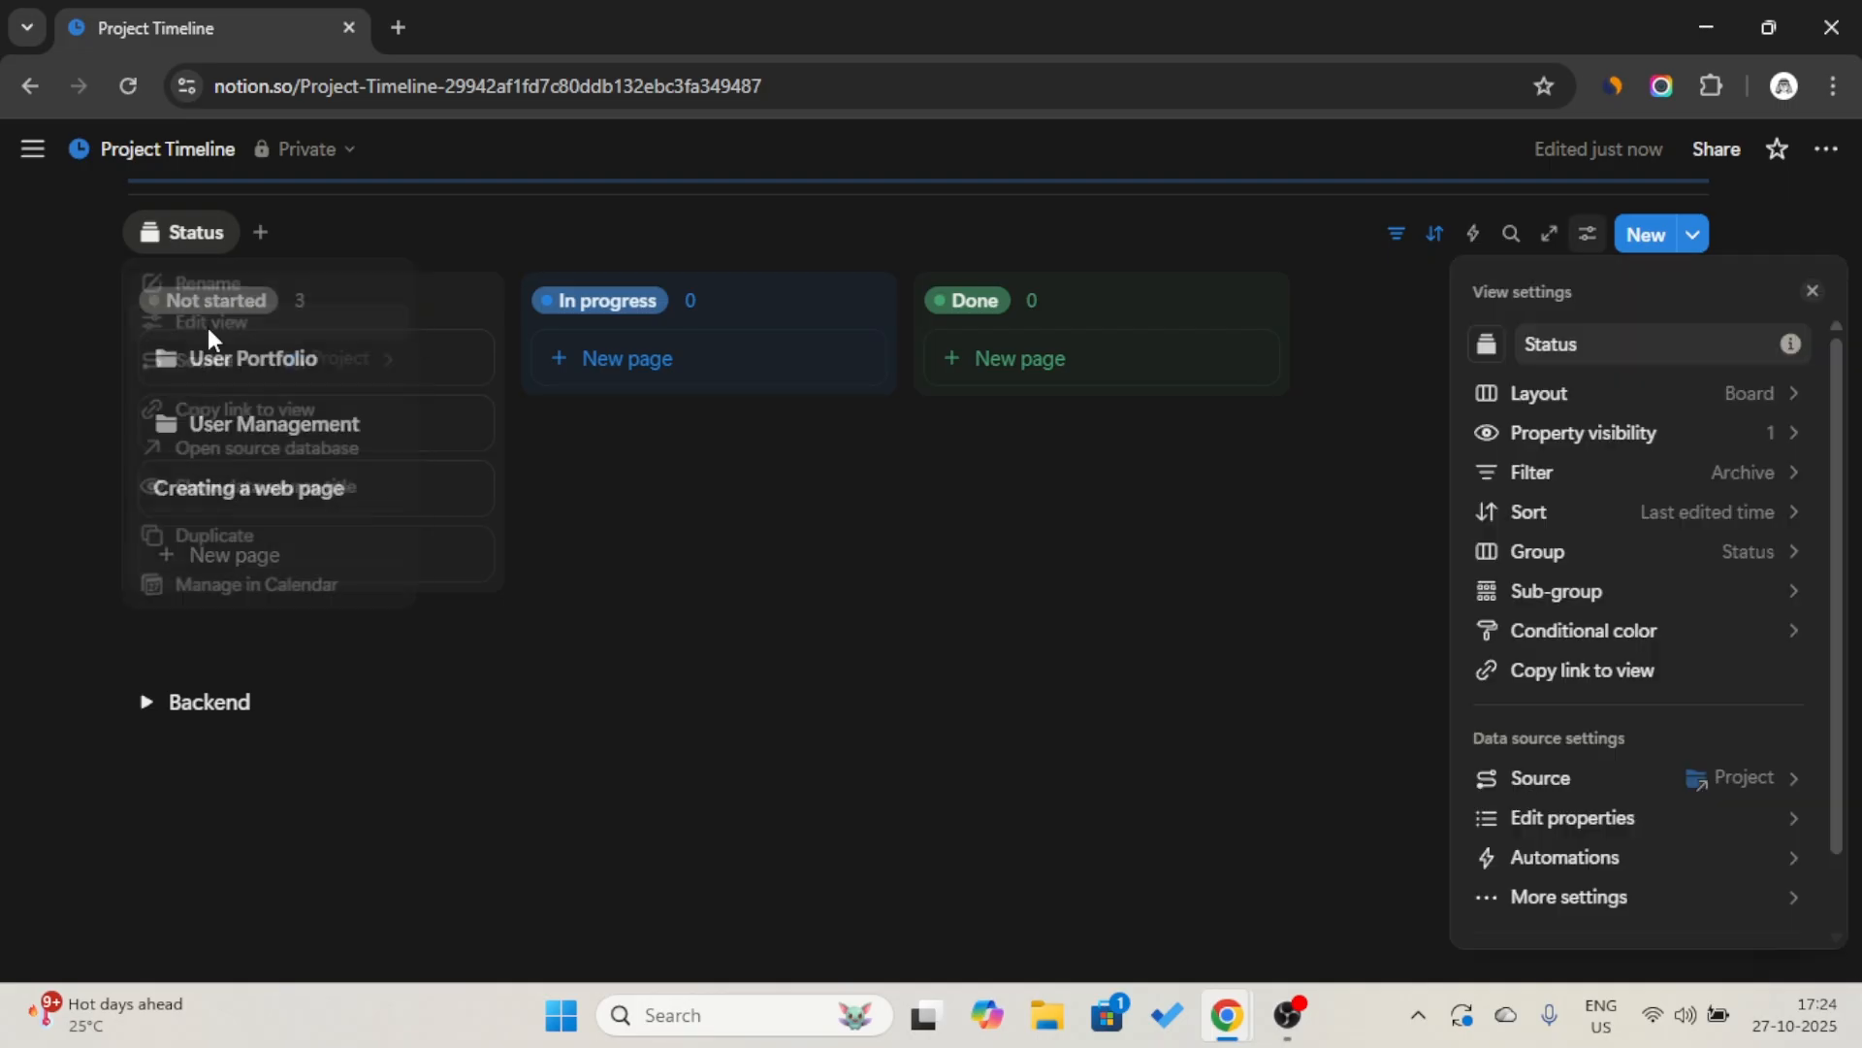
left_click(1742, 437)
scroll(1767, 586, "down", 1)
left_click(1788, 469)
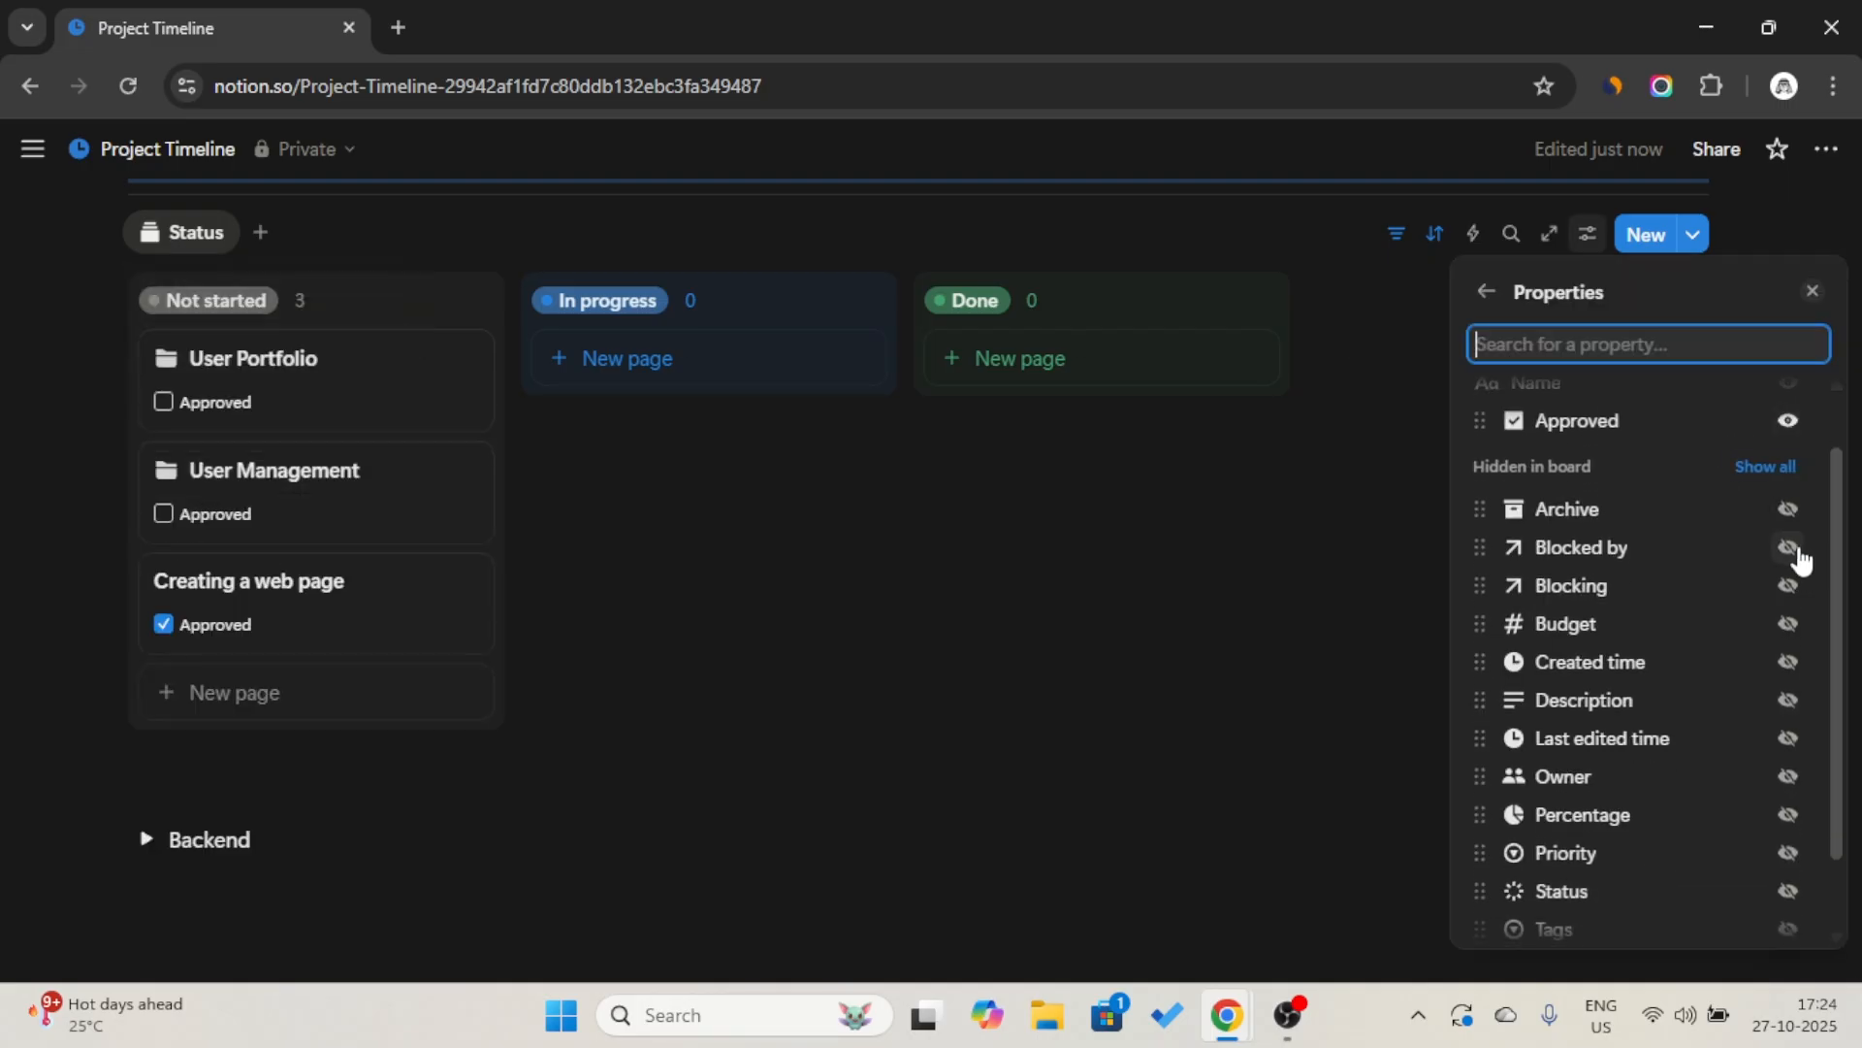
scroll(1790, 679, "down", 2)
left_click(1787, 803)
left_click(1788, 919)
left_click(1788, 409)
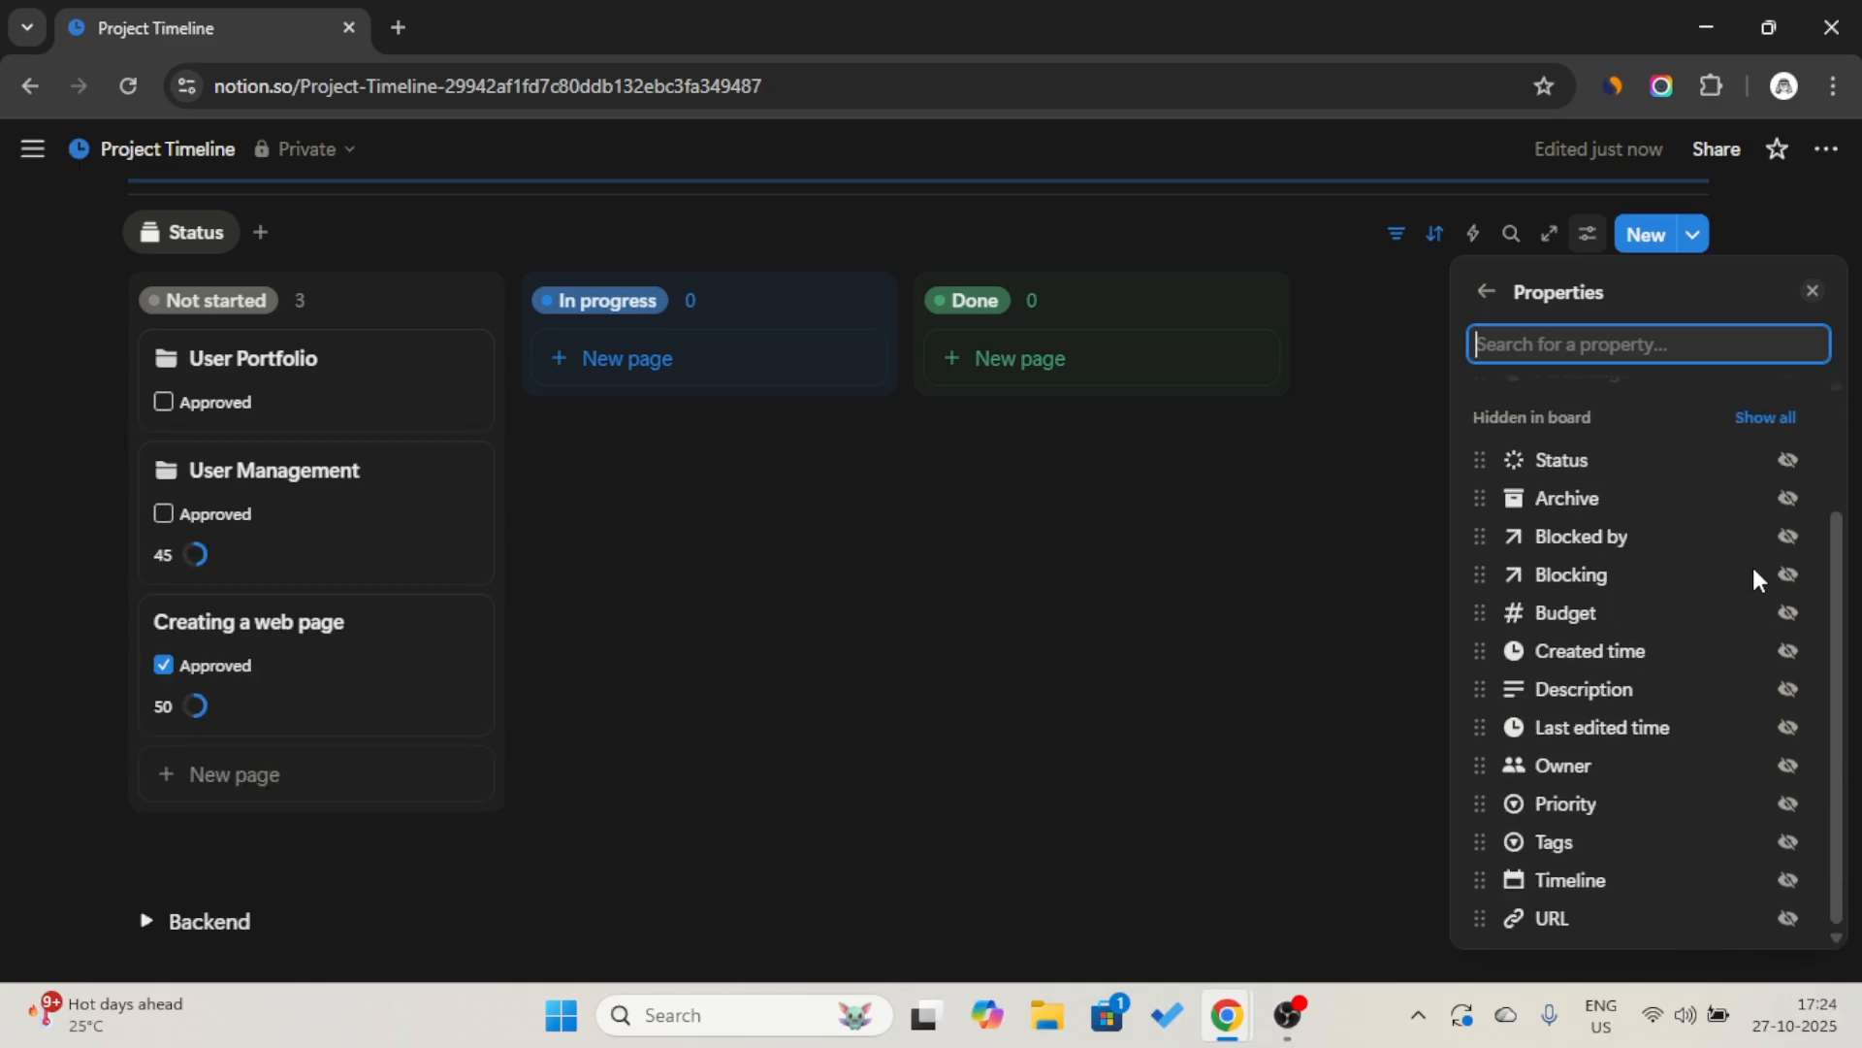
left_click(1788, 878)
left_click(1626, 651)
scroll(1627, 582, "up", 2)
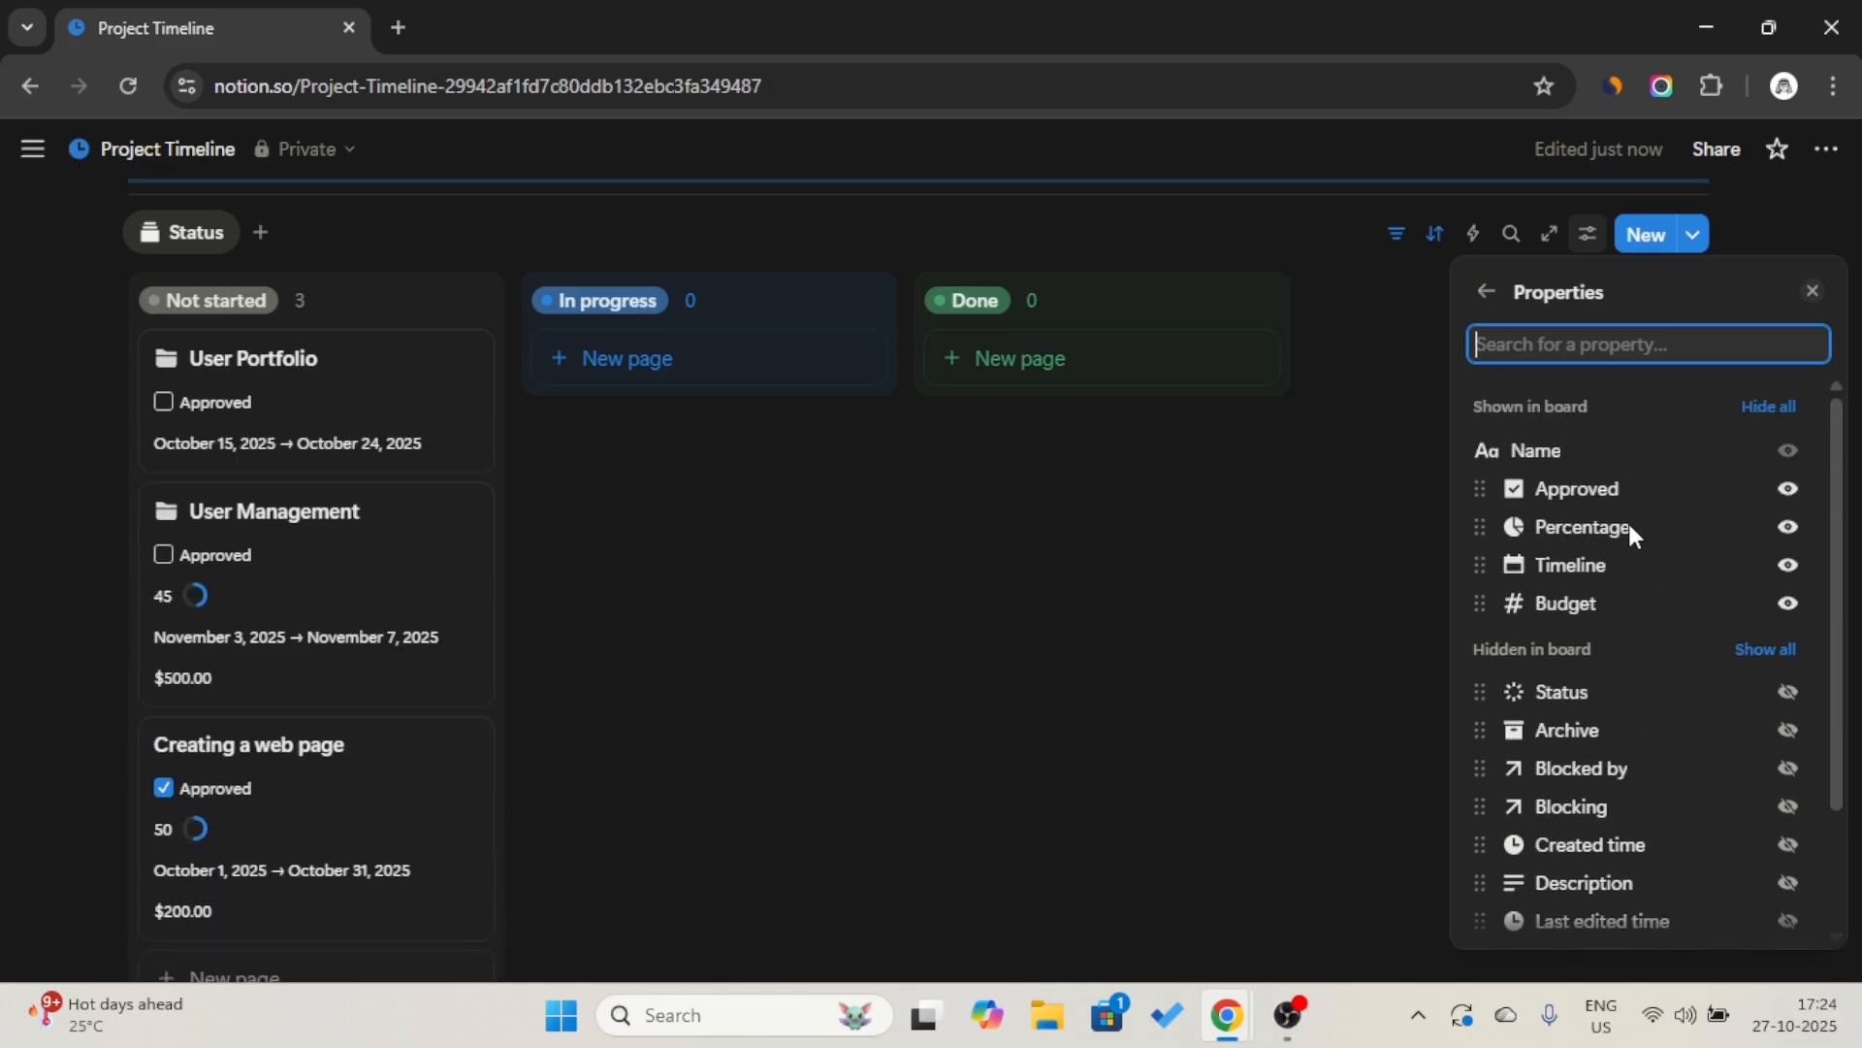
left_click(1792, 729)
left_click(742, 708)
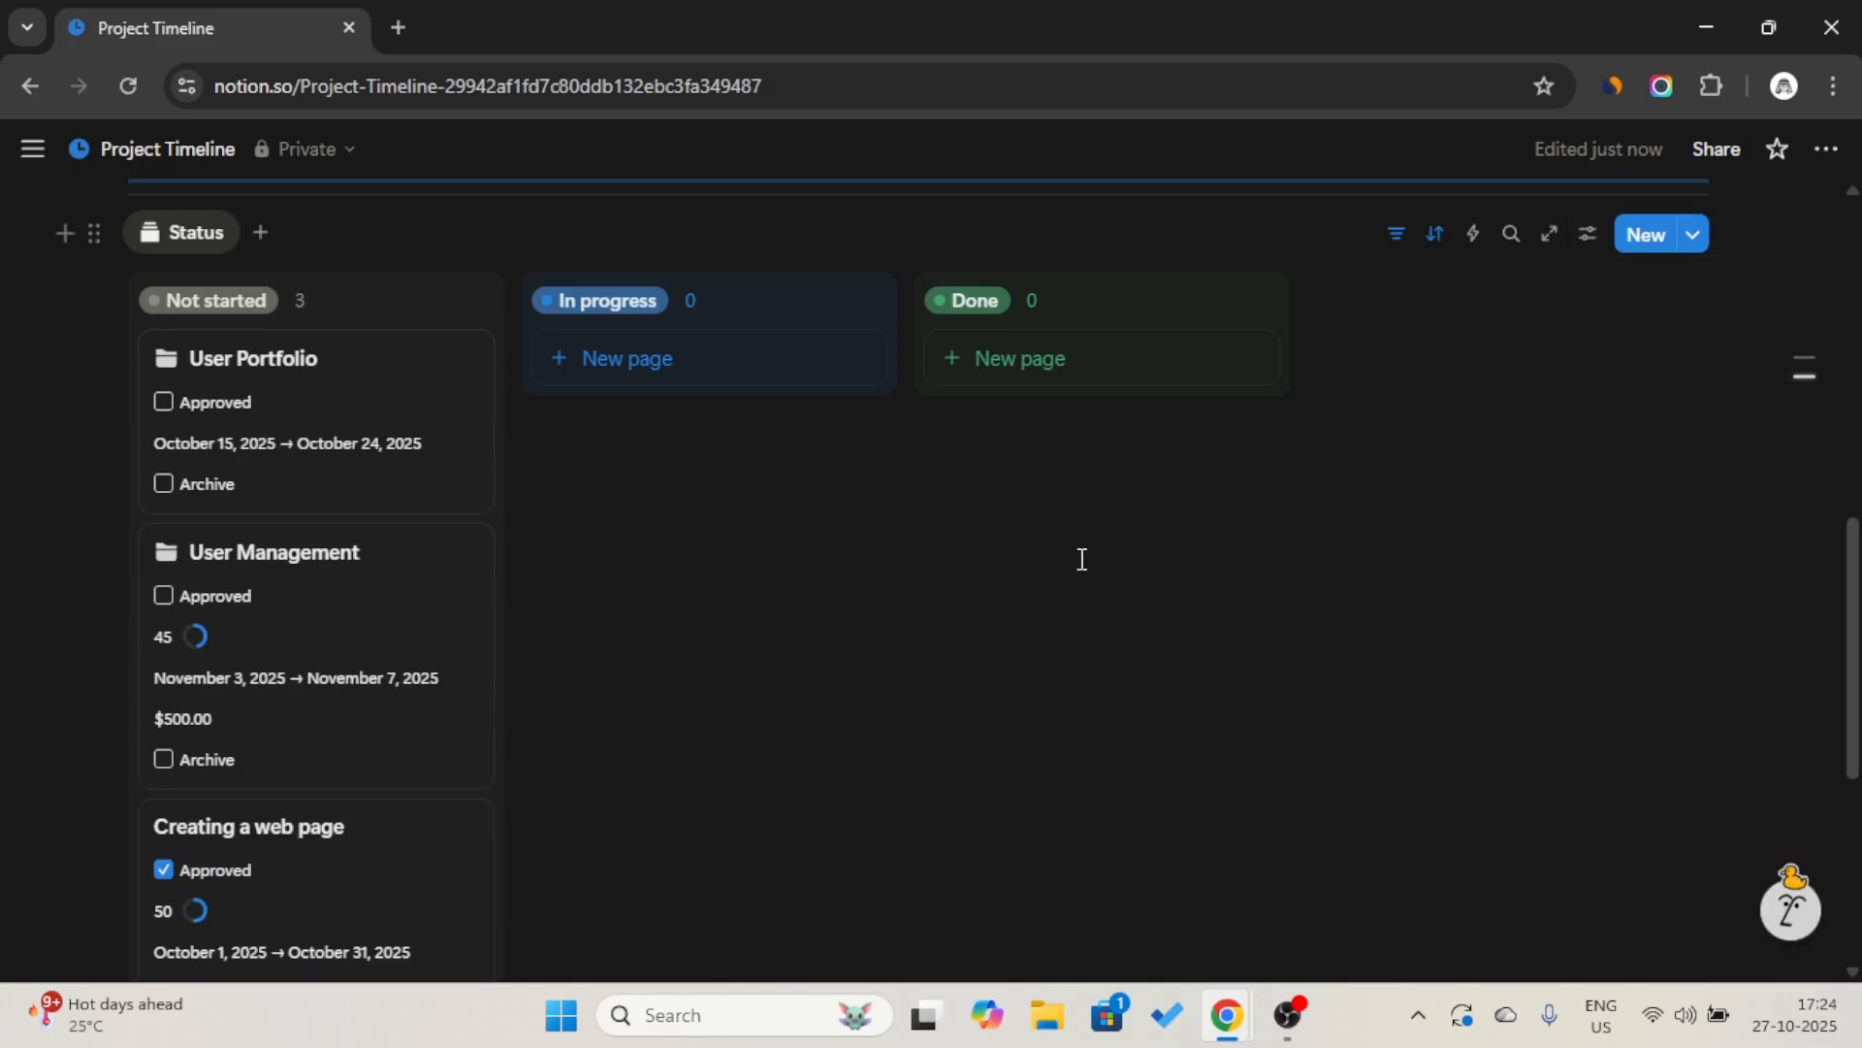
Move the User Portfolio card from Not started to In progress on the Status board.
scroll(595, 645, "down", 2)
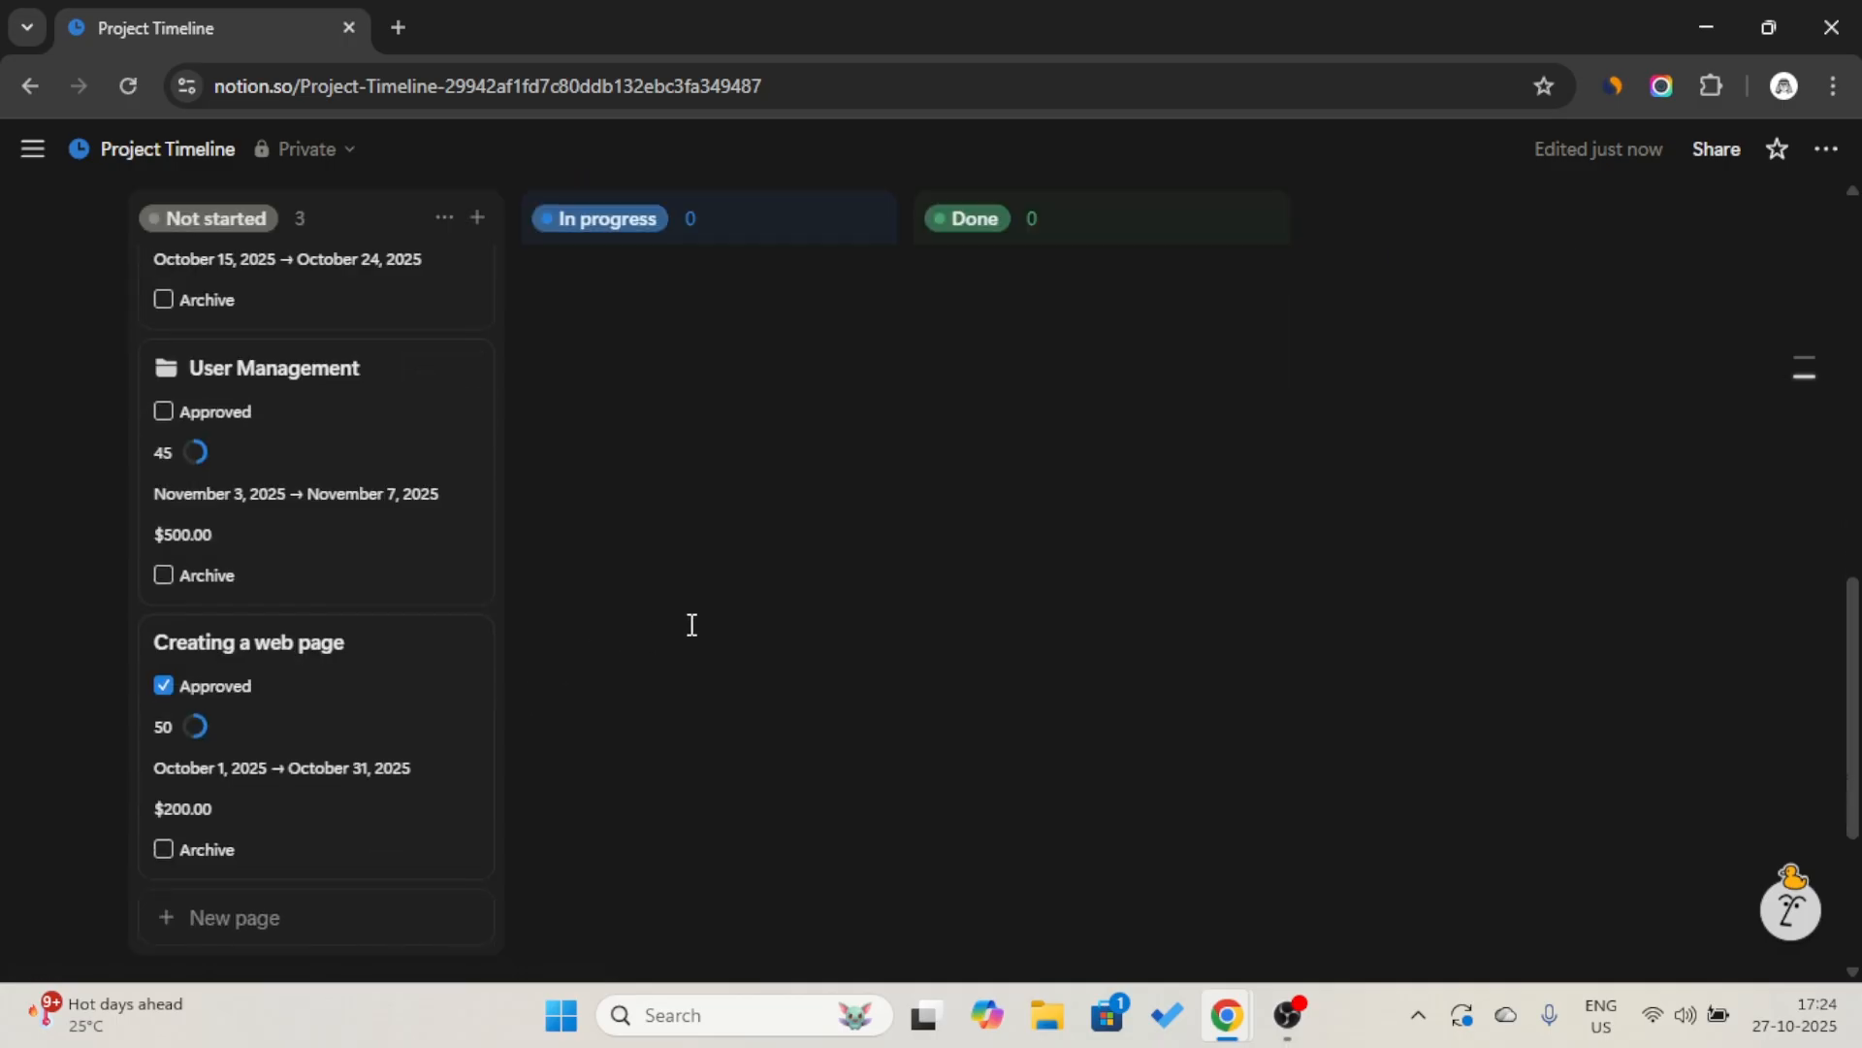
scroll(690, 623, "up", 2)
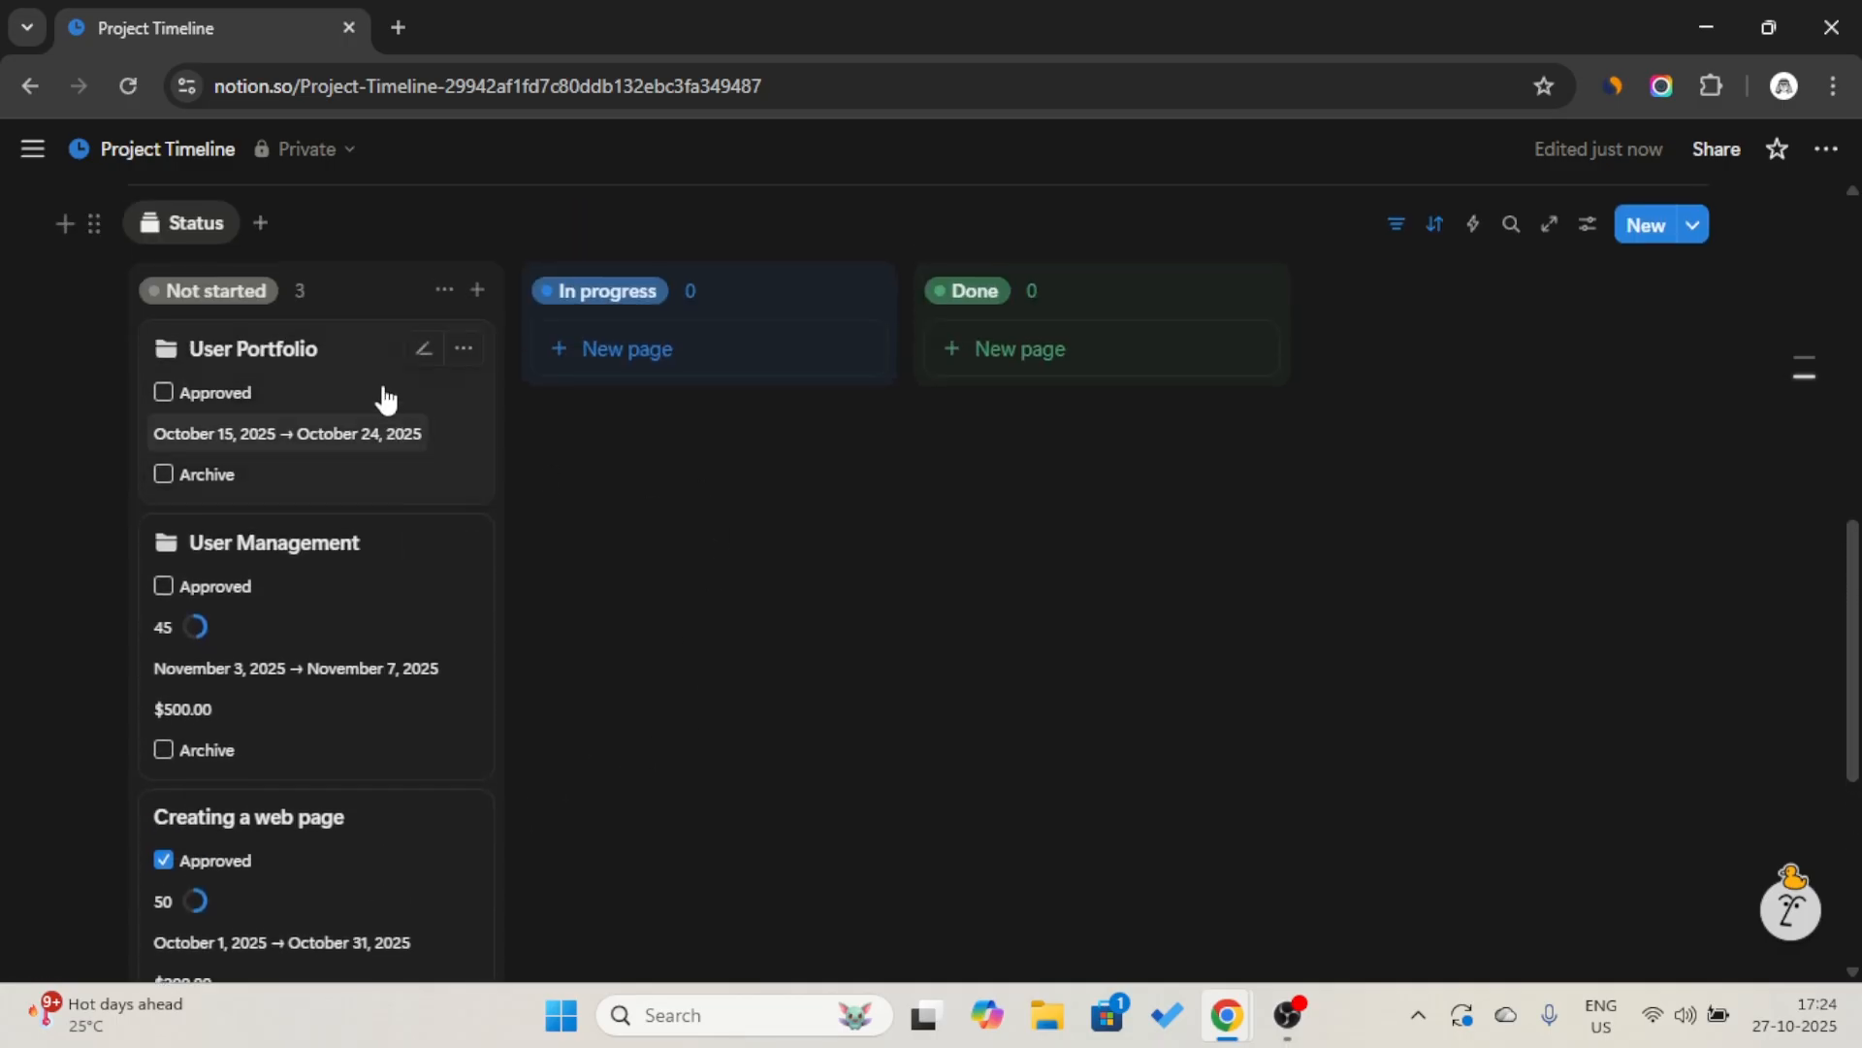
left_click_drag(362, 356, 649, 362)
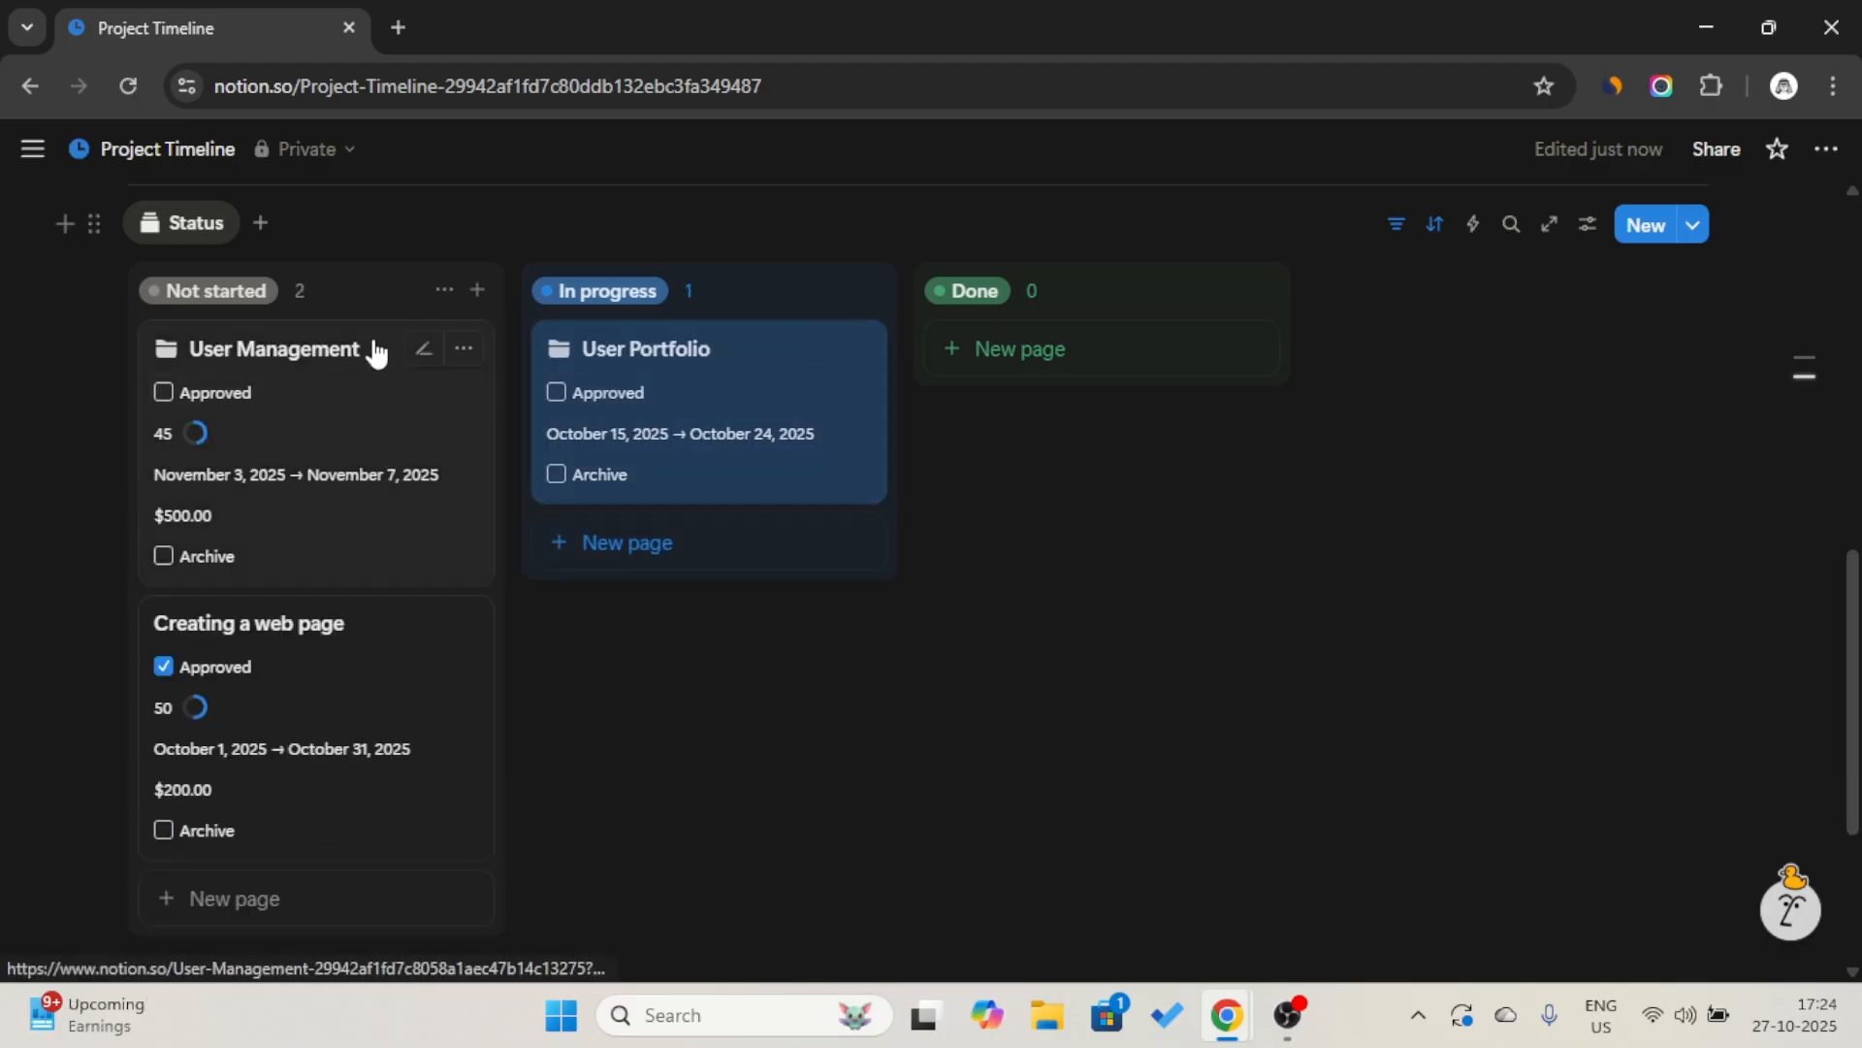
Move the User Management card from Not started to Done on the Status board.
left_click_drag(358, 349, 981, 351)
Insert a button block directly beneath the Project Timeline page title.
scroll(527, 330, "up", 2)
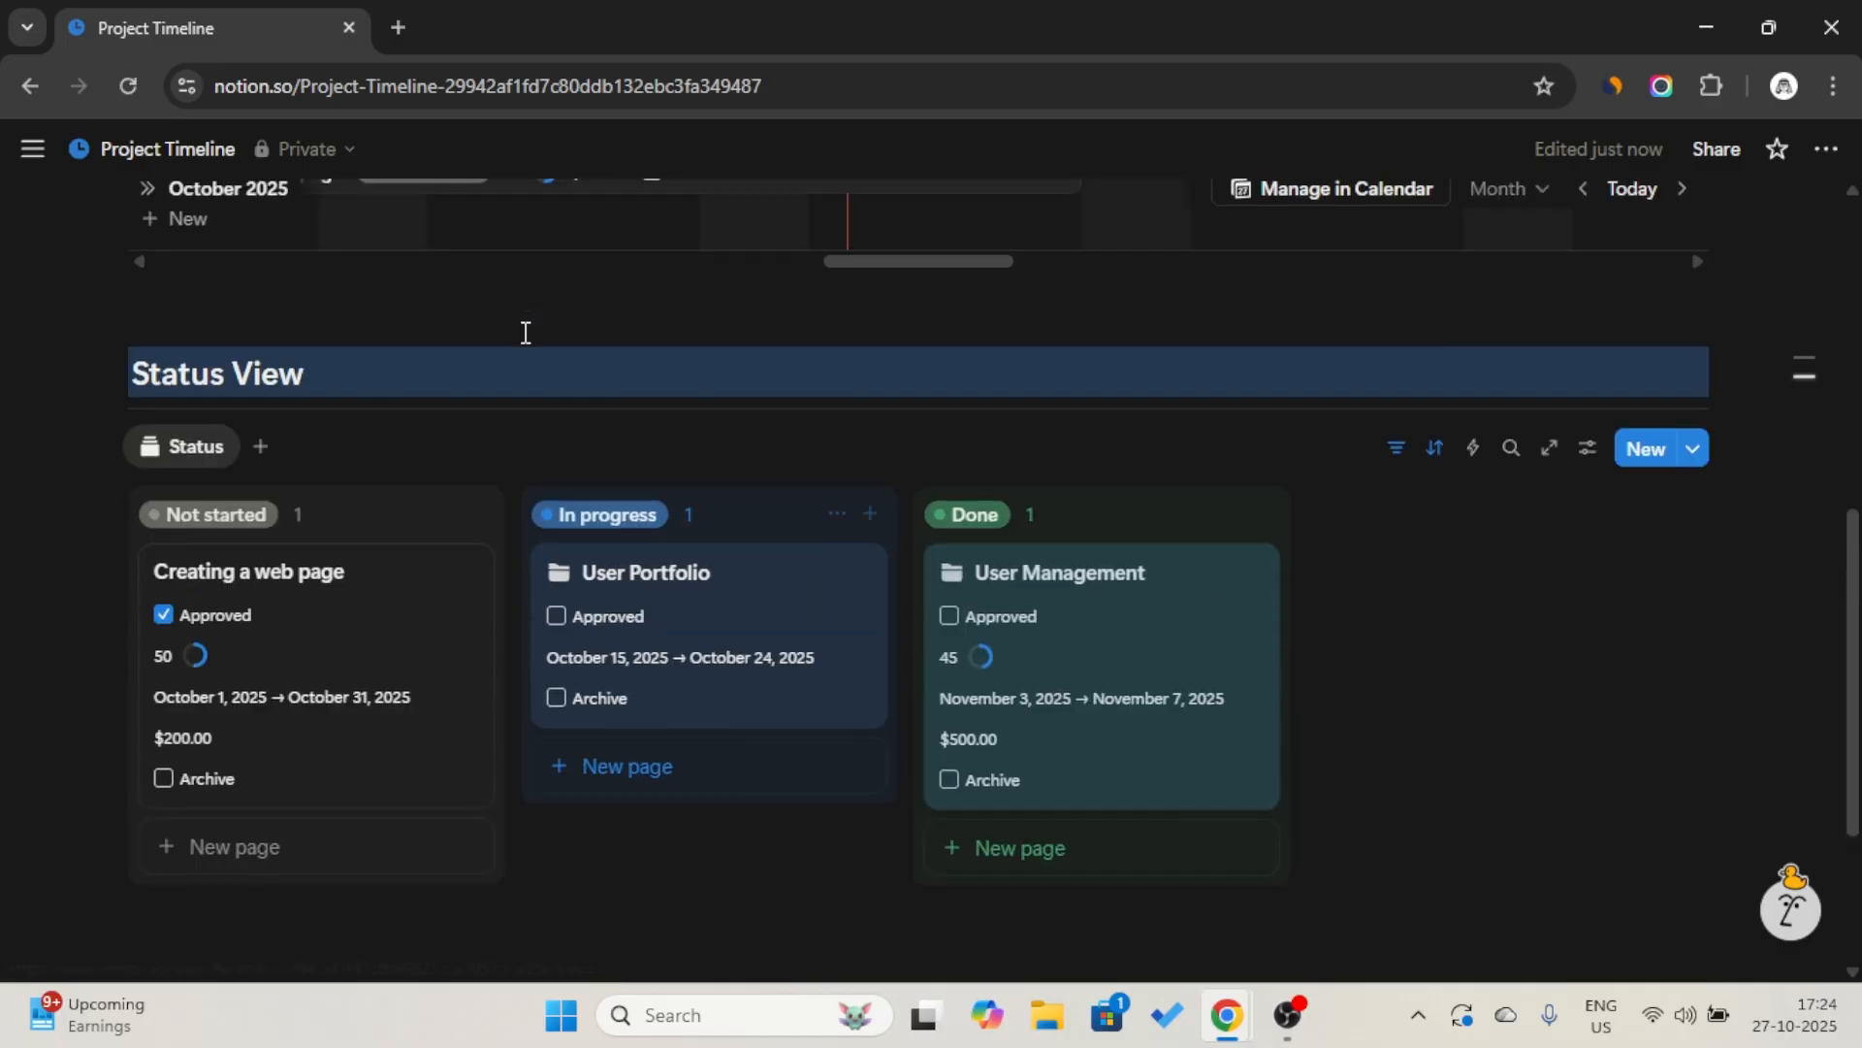
scroll(522, 371, "up", 5)
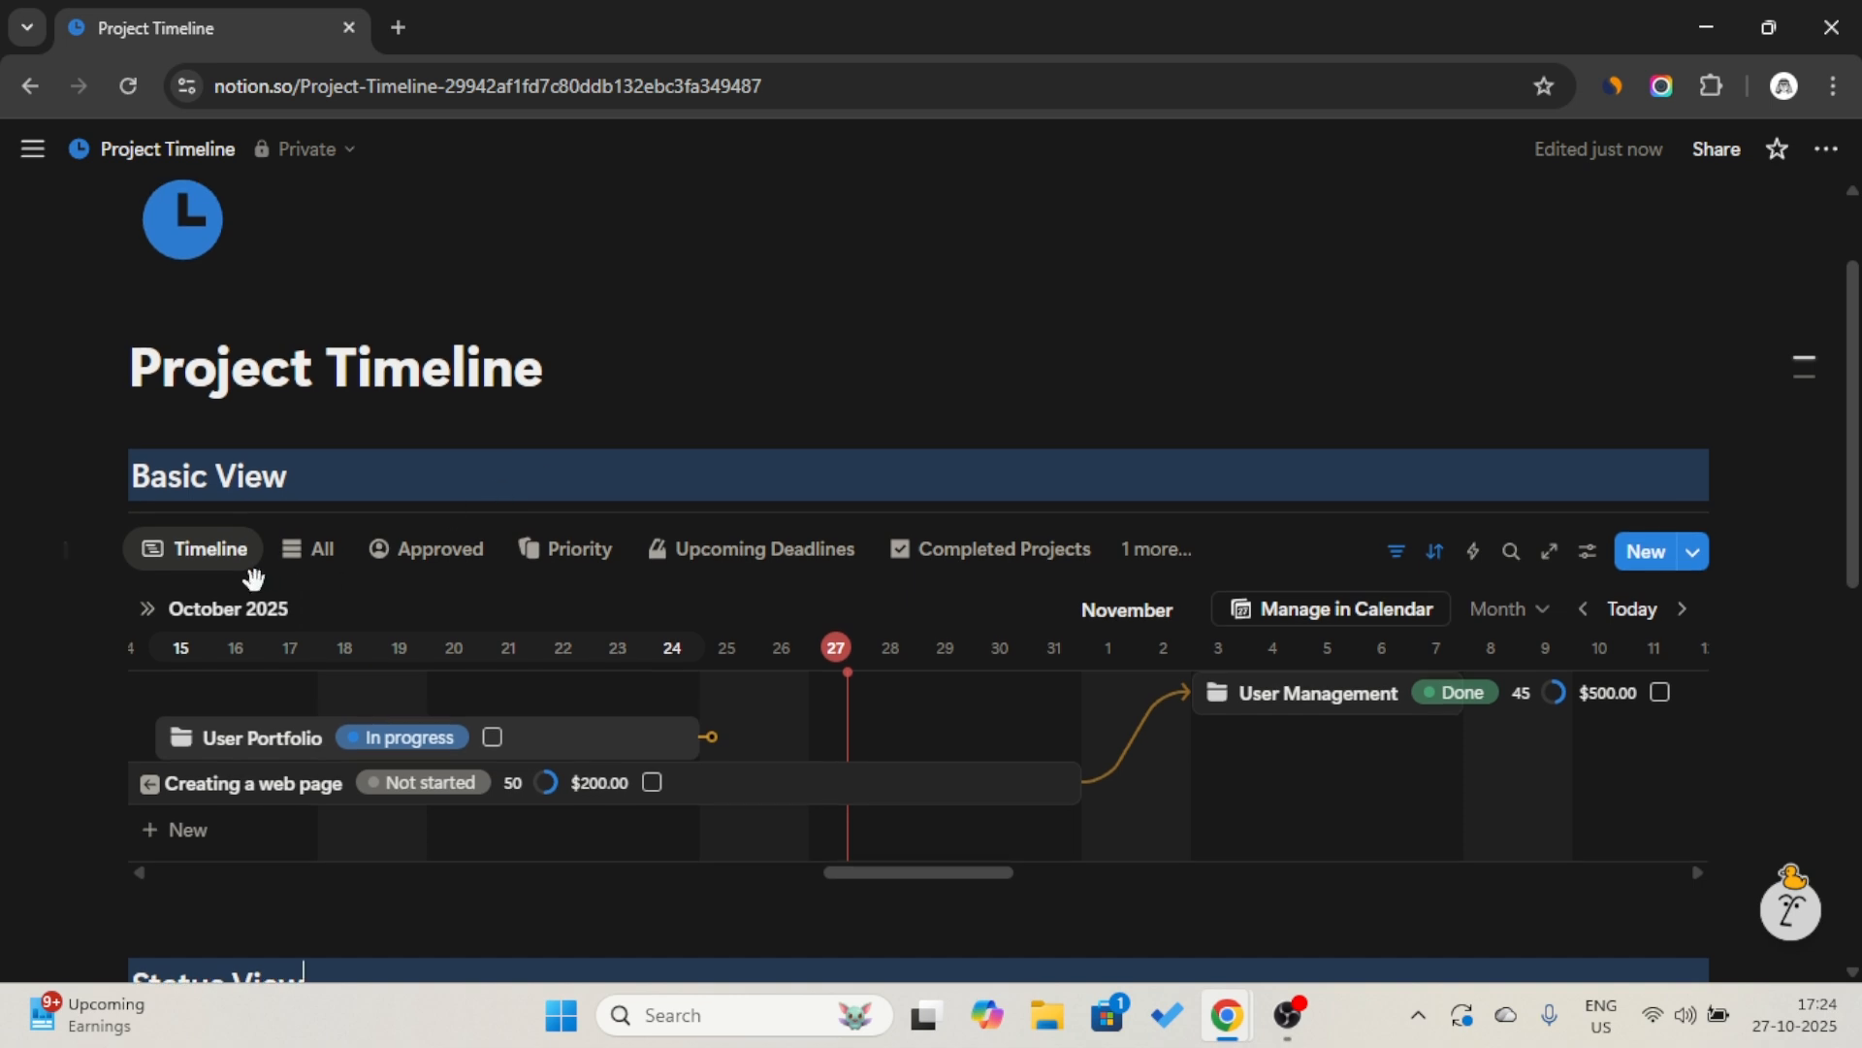
left_click(632, 340)
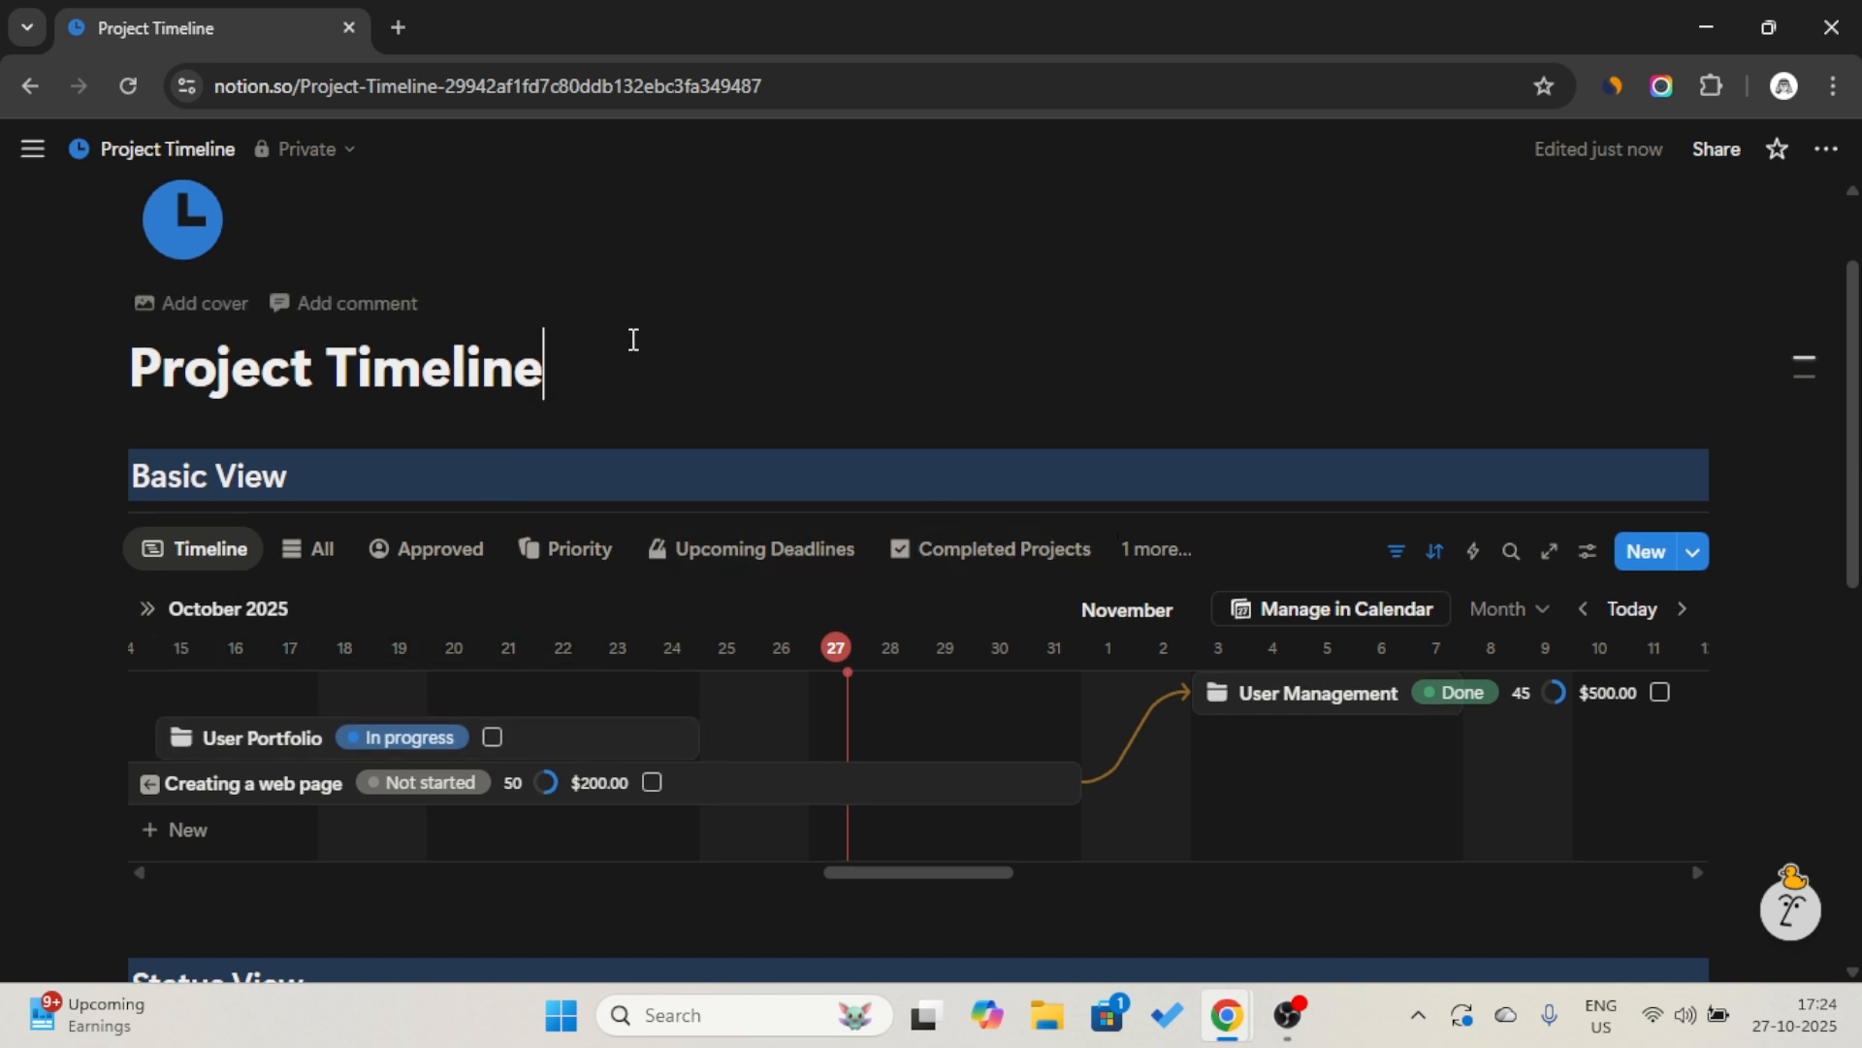
key("Return")
type("/")
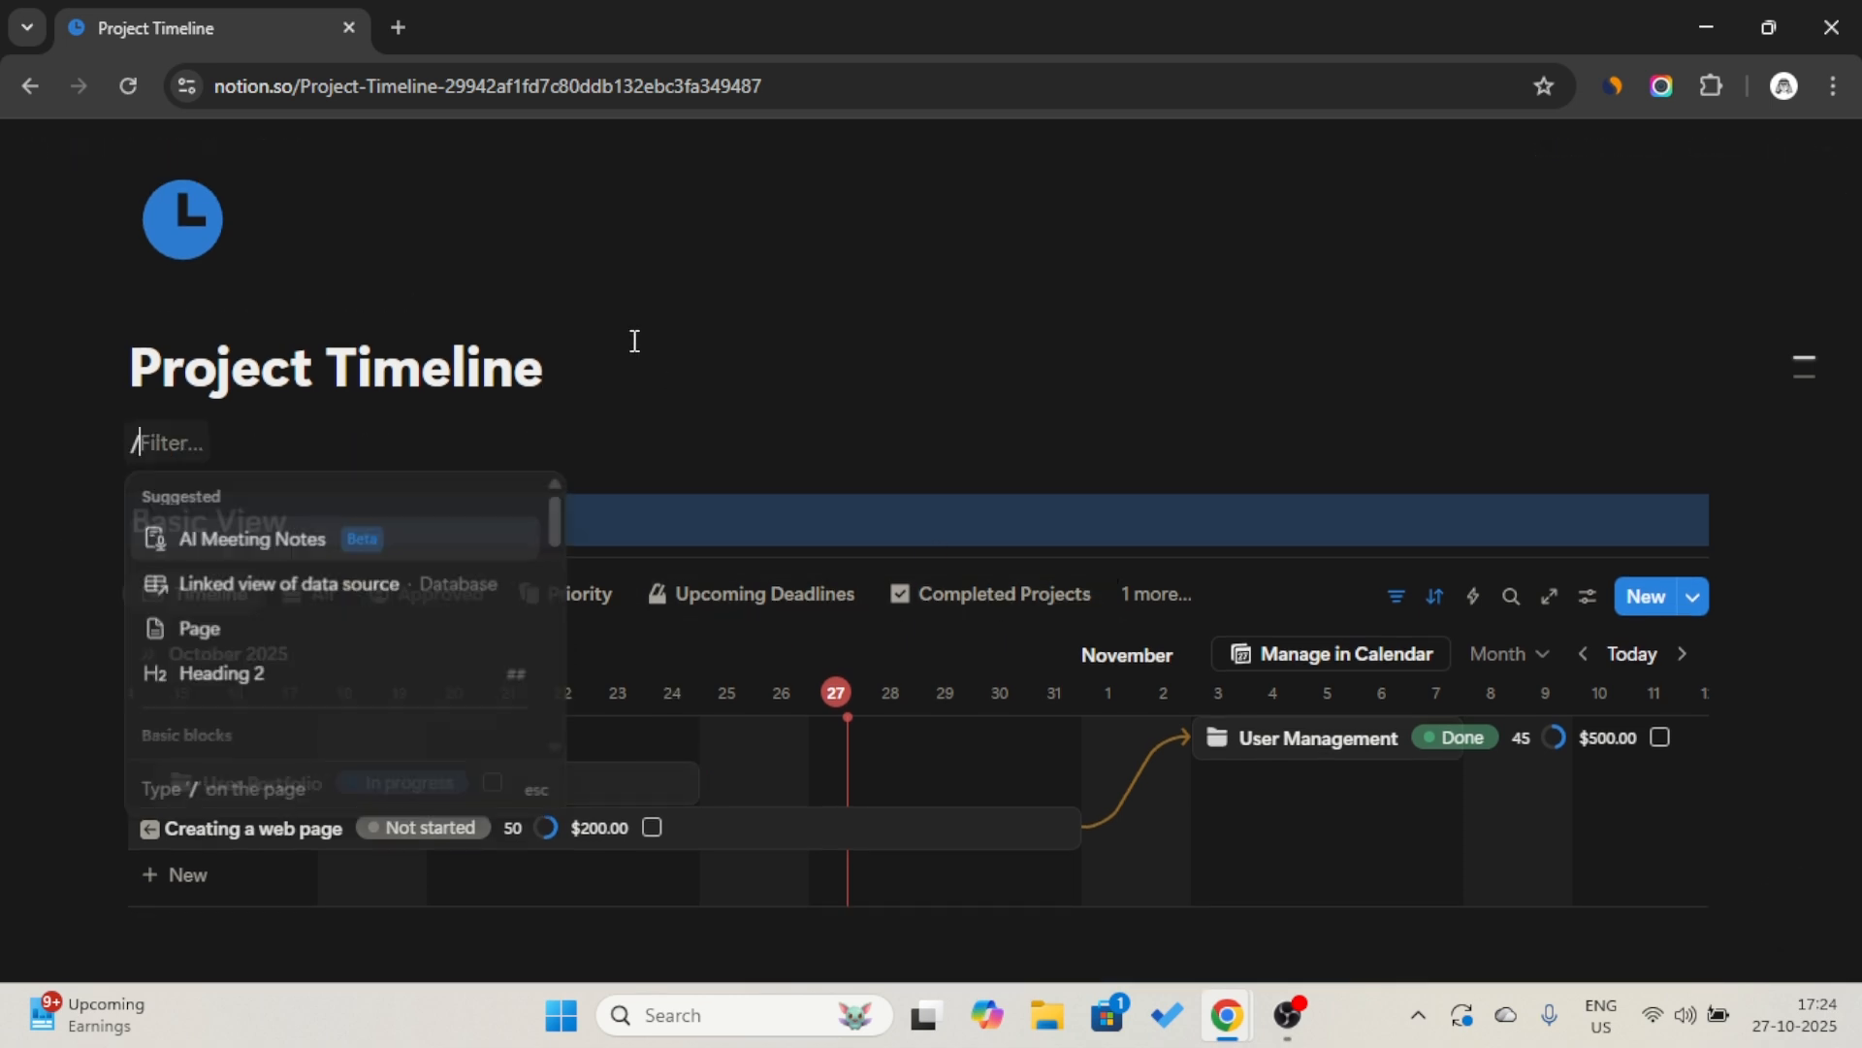
type("butt")
key("Return")
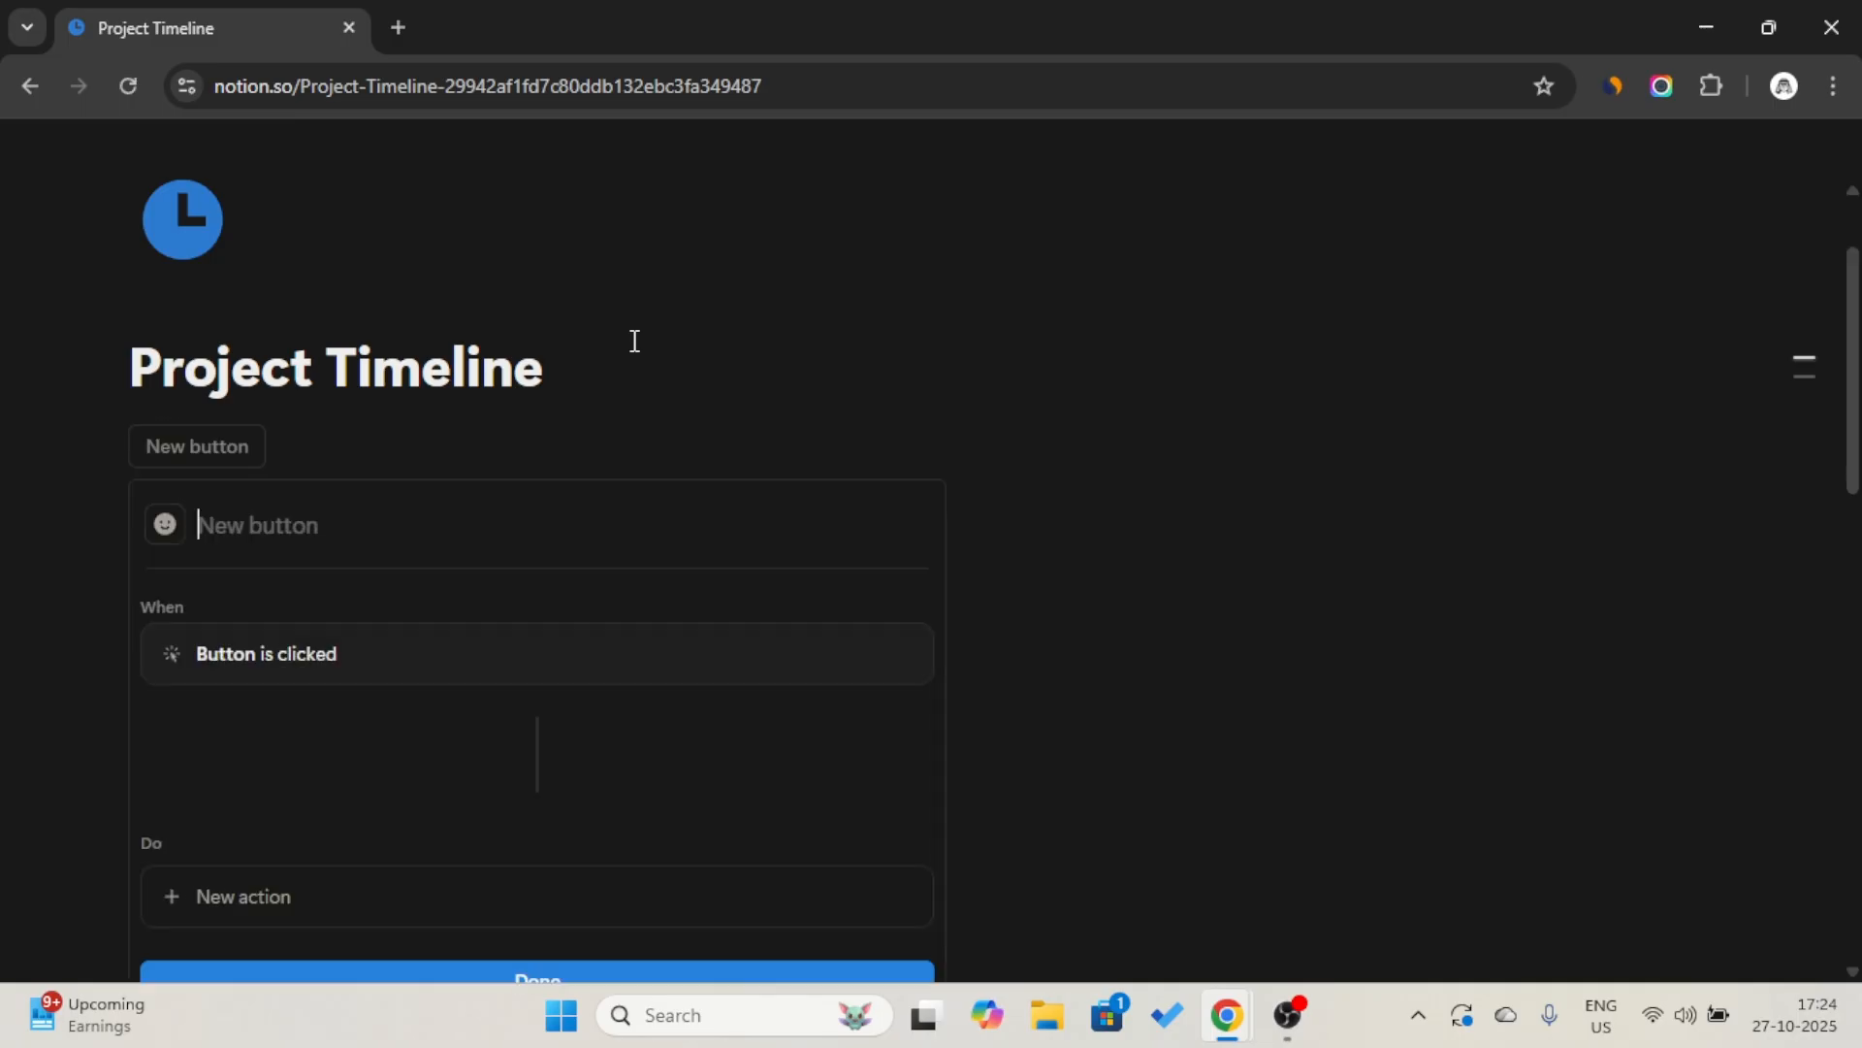
Name the button New Project.
key("Caps_Lock")
type("N")
key("Caps_Lock")
type("e")
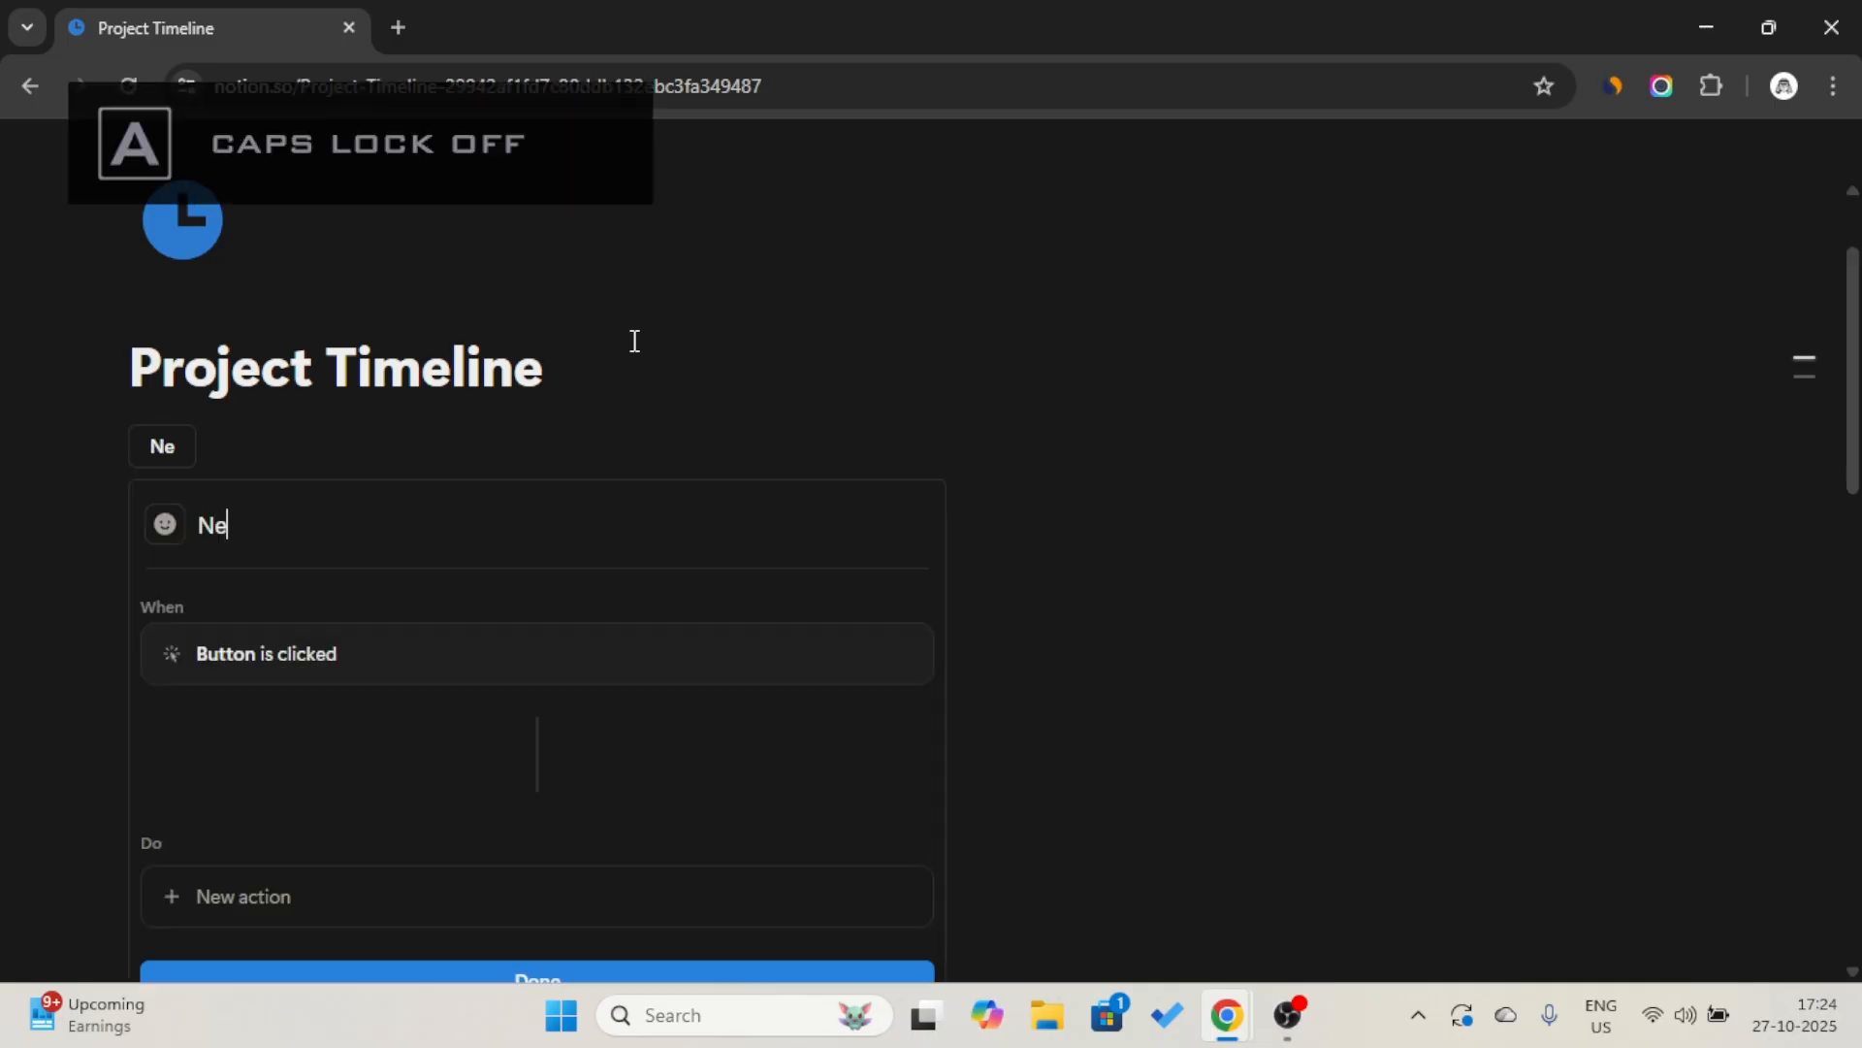
type("w")
key("Caps_Lock")
type("P")
key("Caps_Lock")
type("roj")
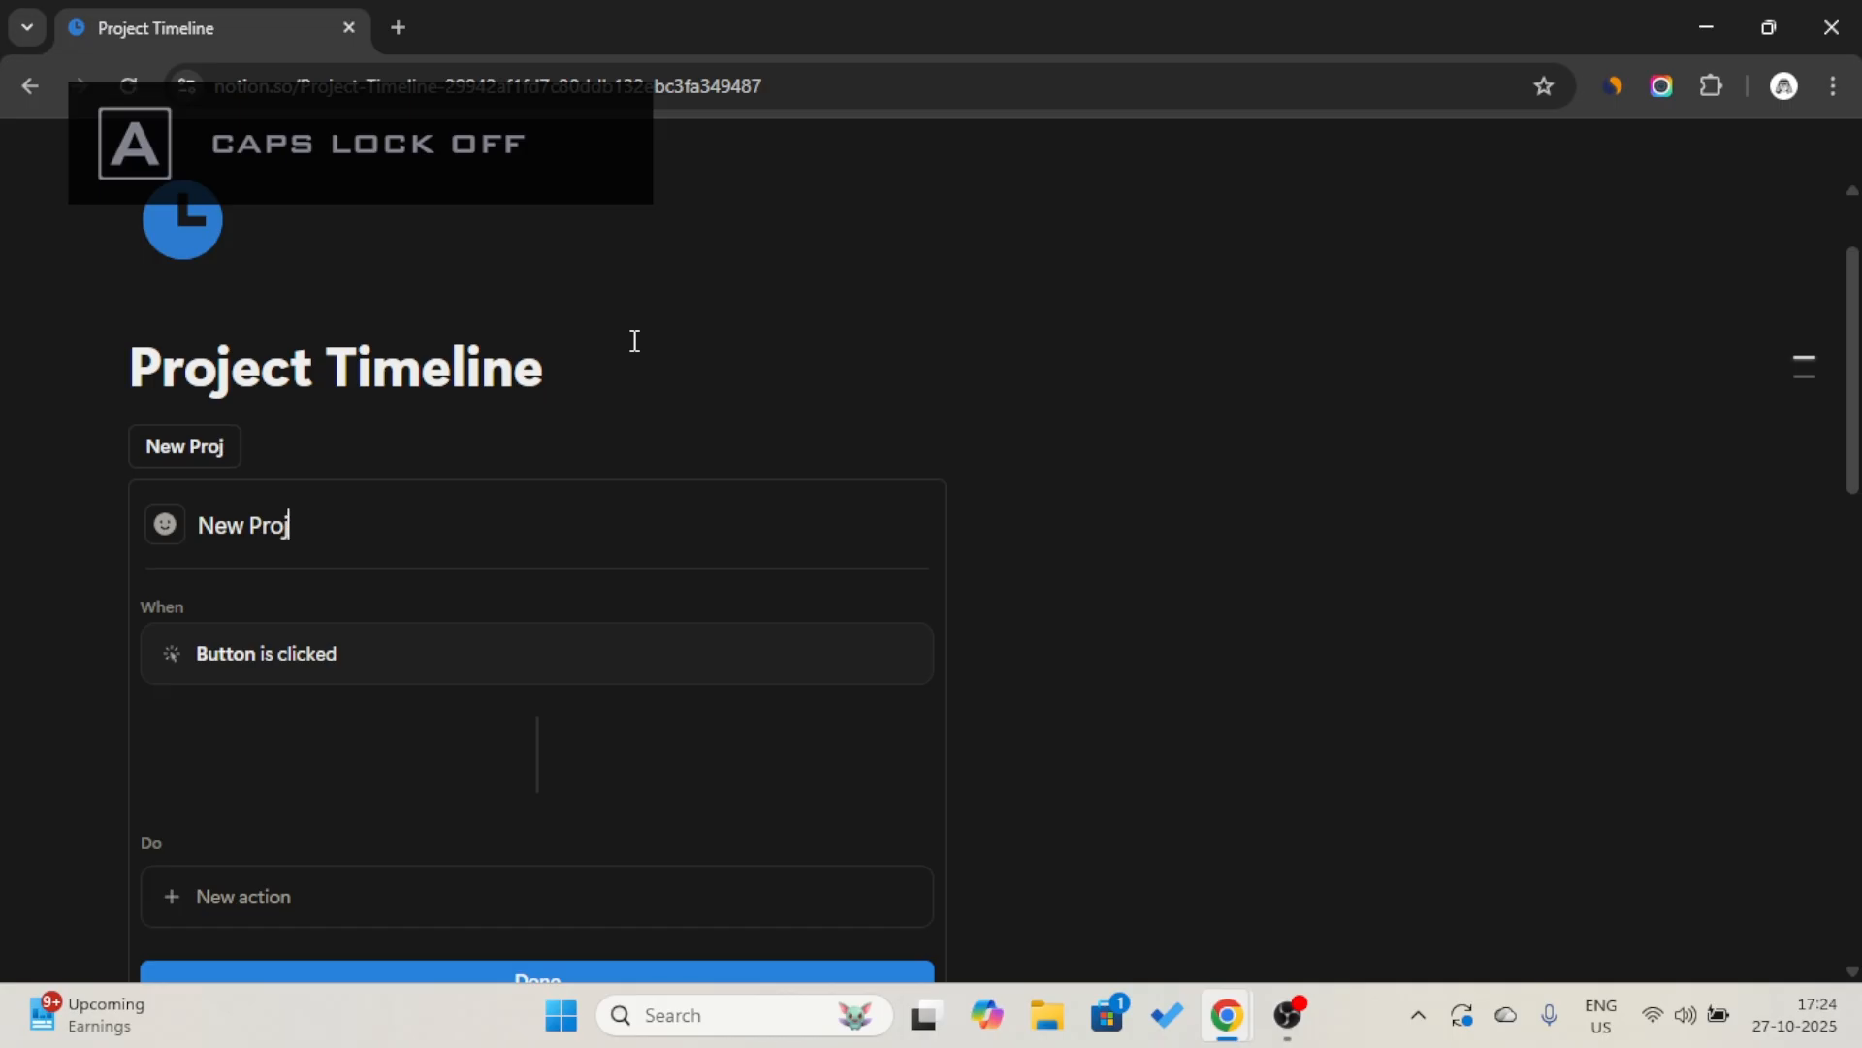
type("ect")
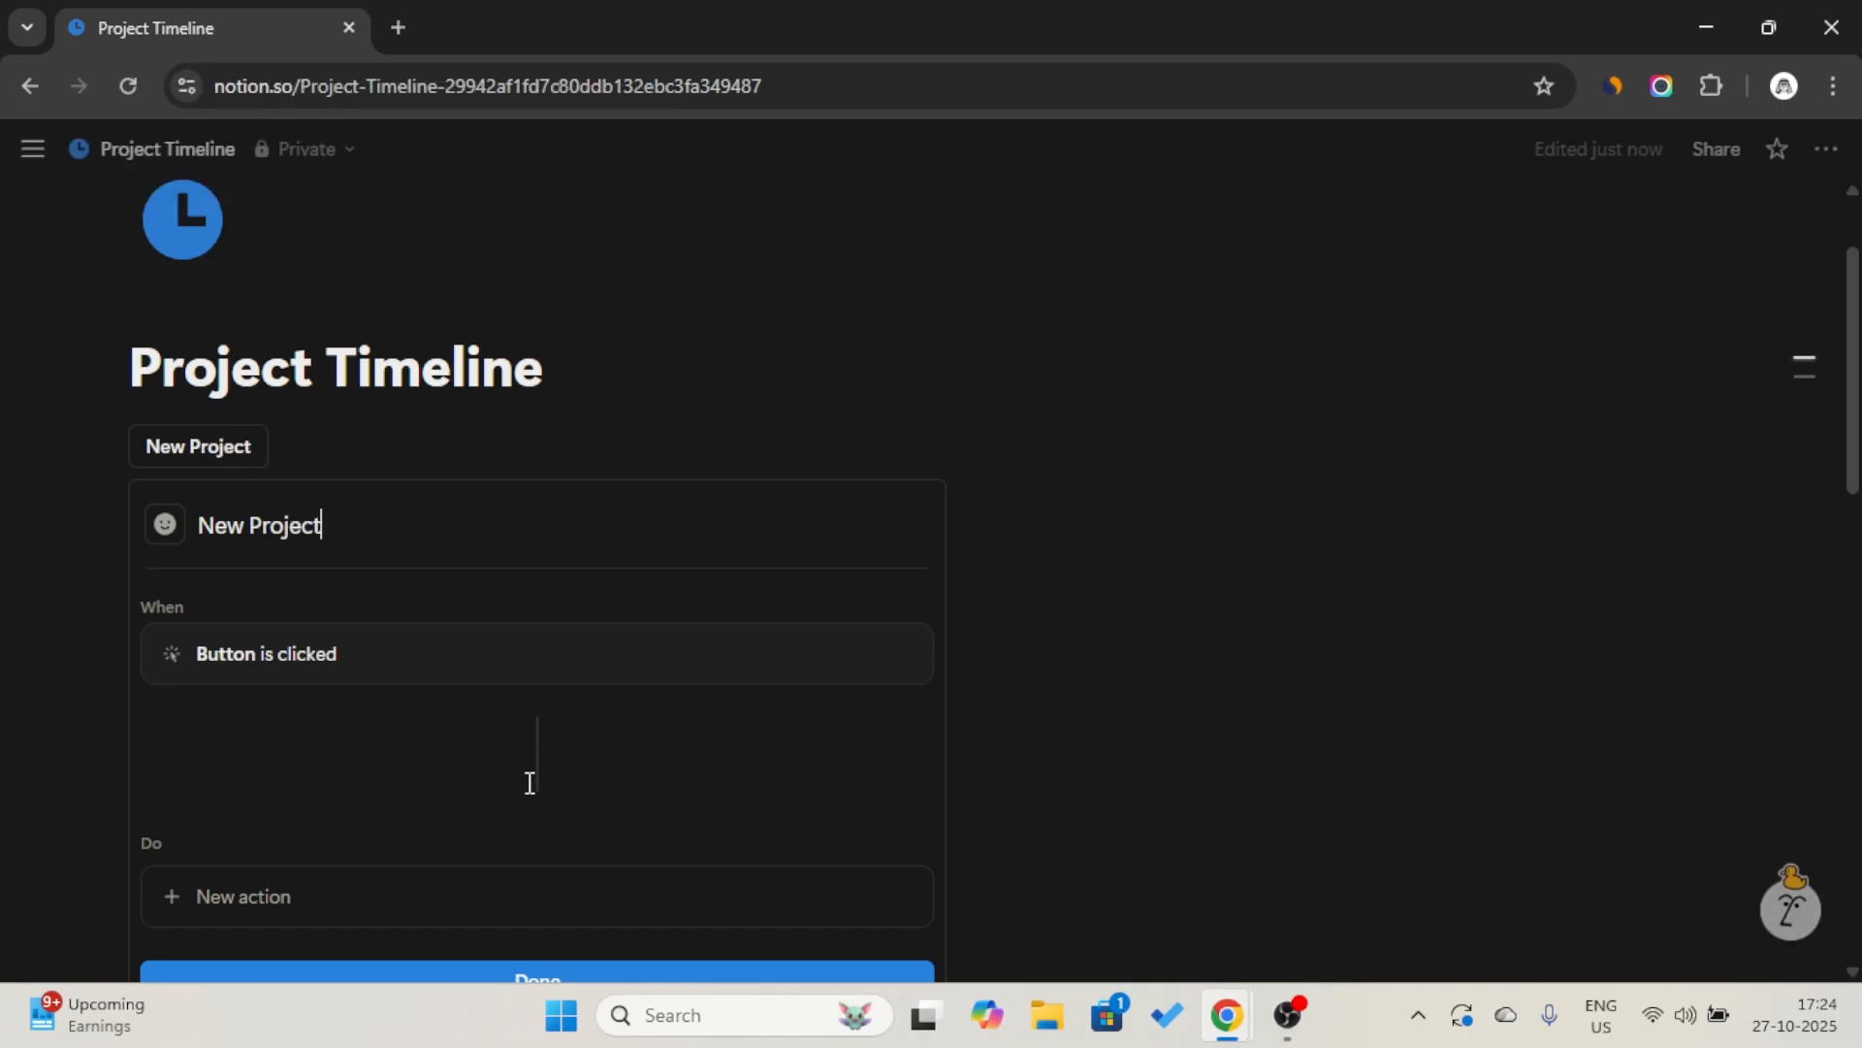
Give the New Project button an action that adds a page to the Project data source as New Project.
left_click(521, 896)
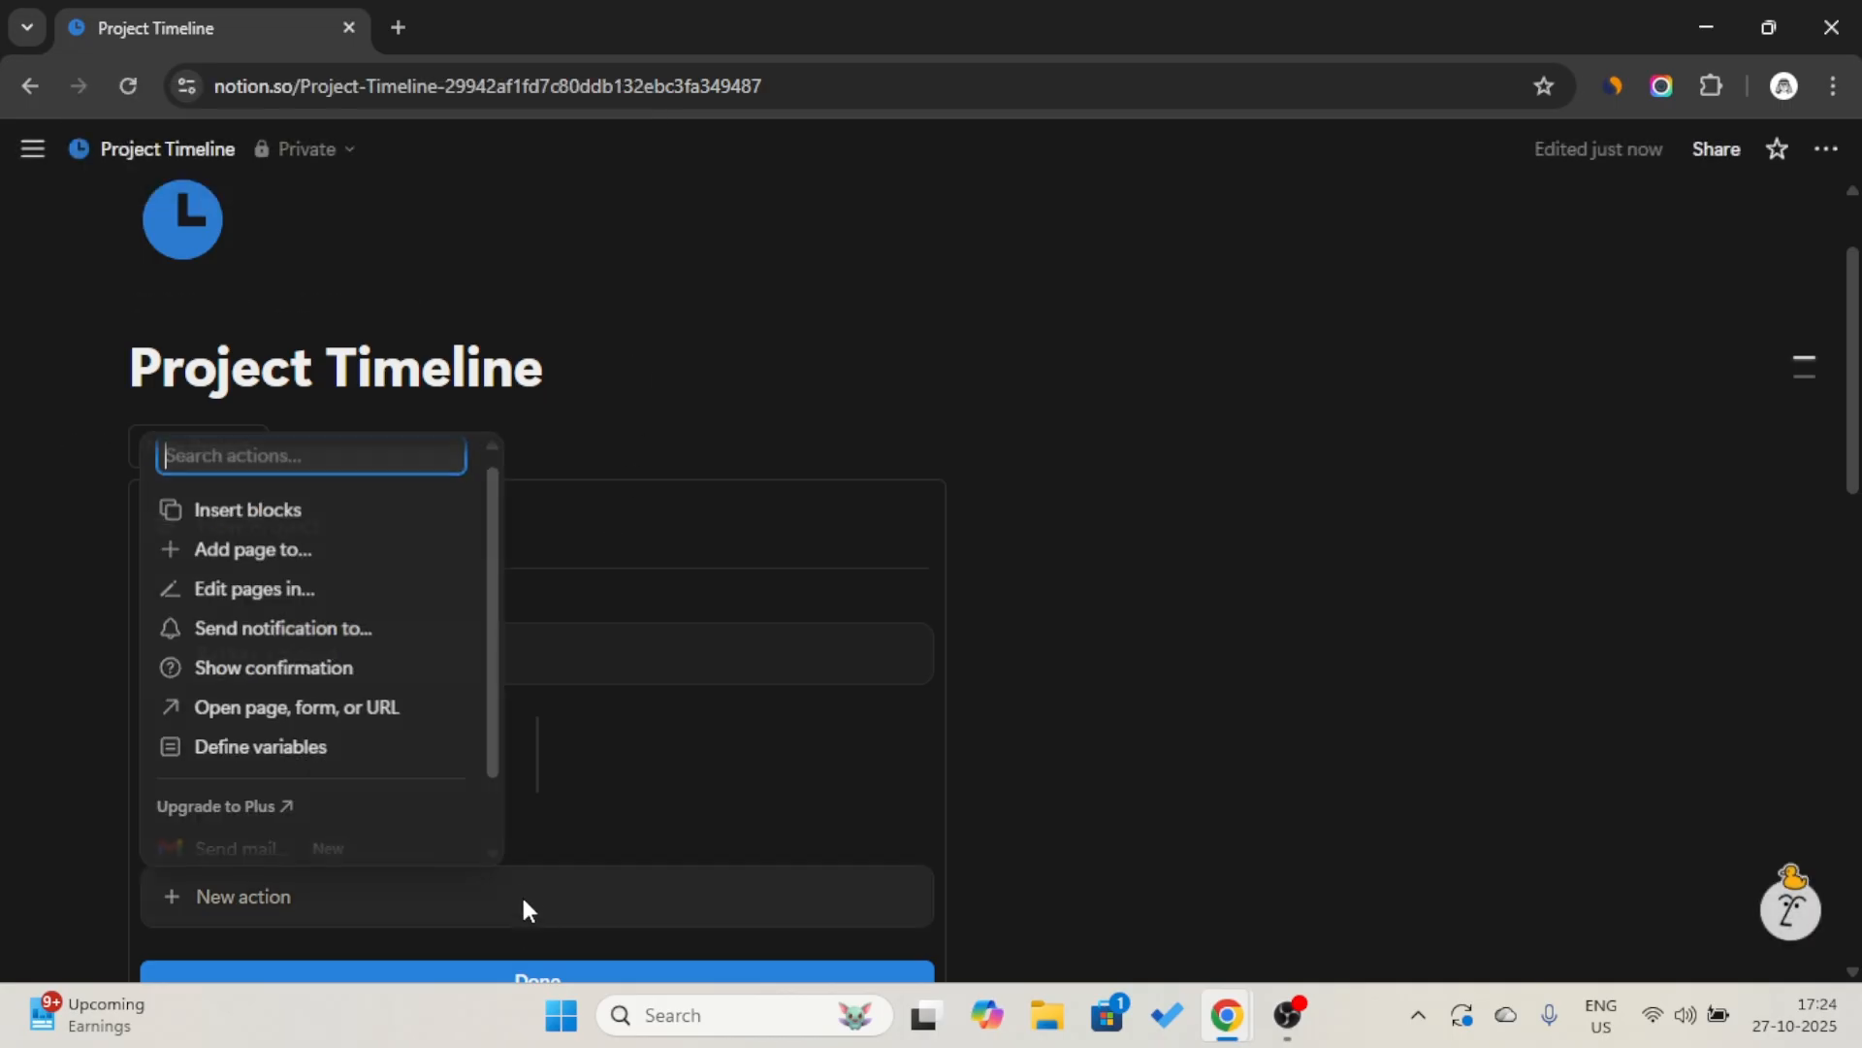
left_click(299, 547)
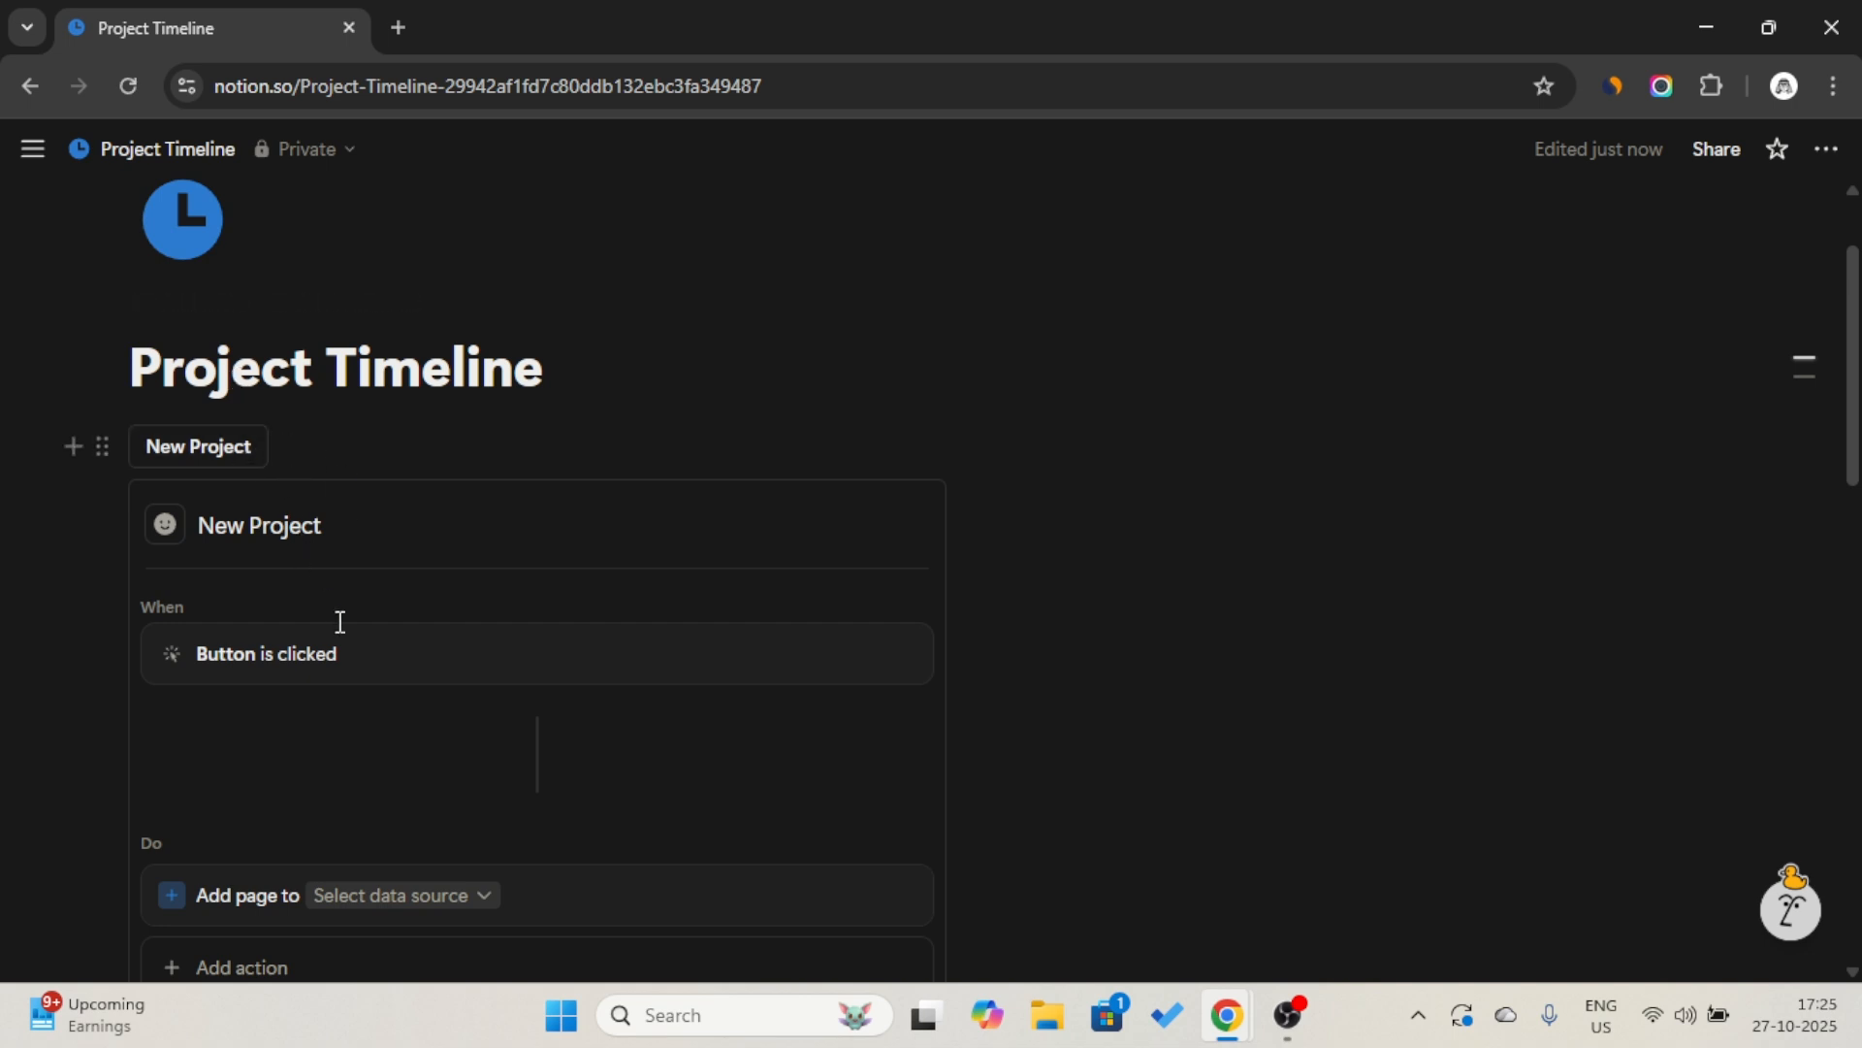
scroll(417, 679, "down", 2)
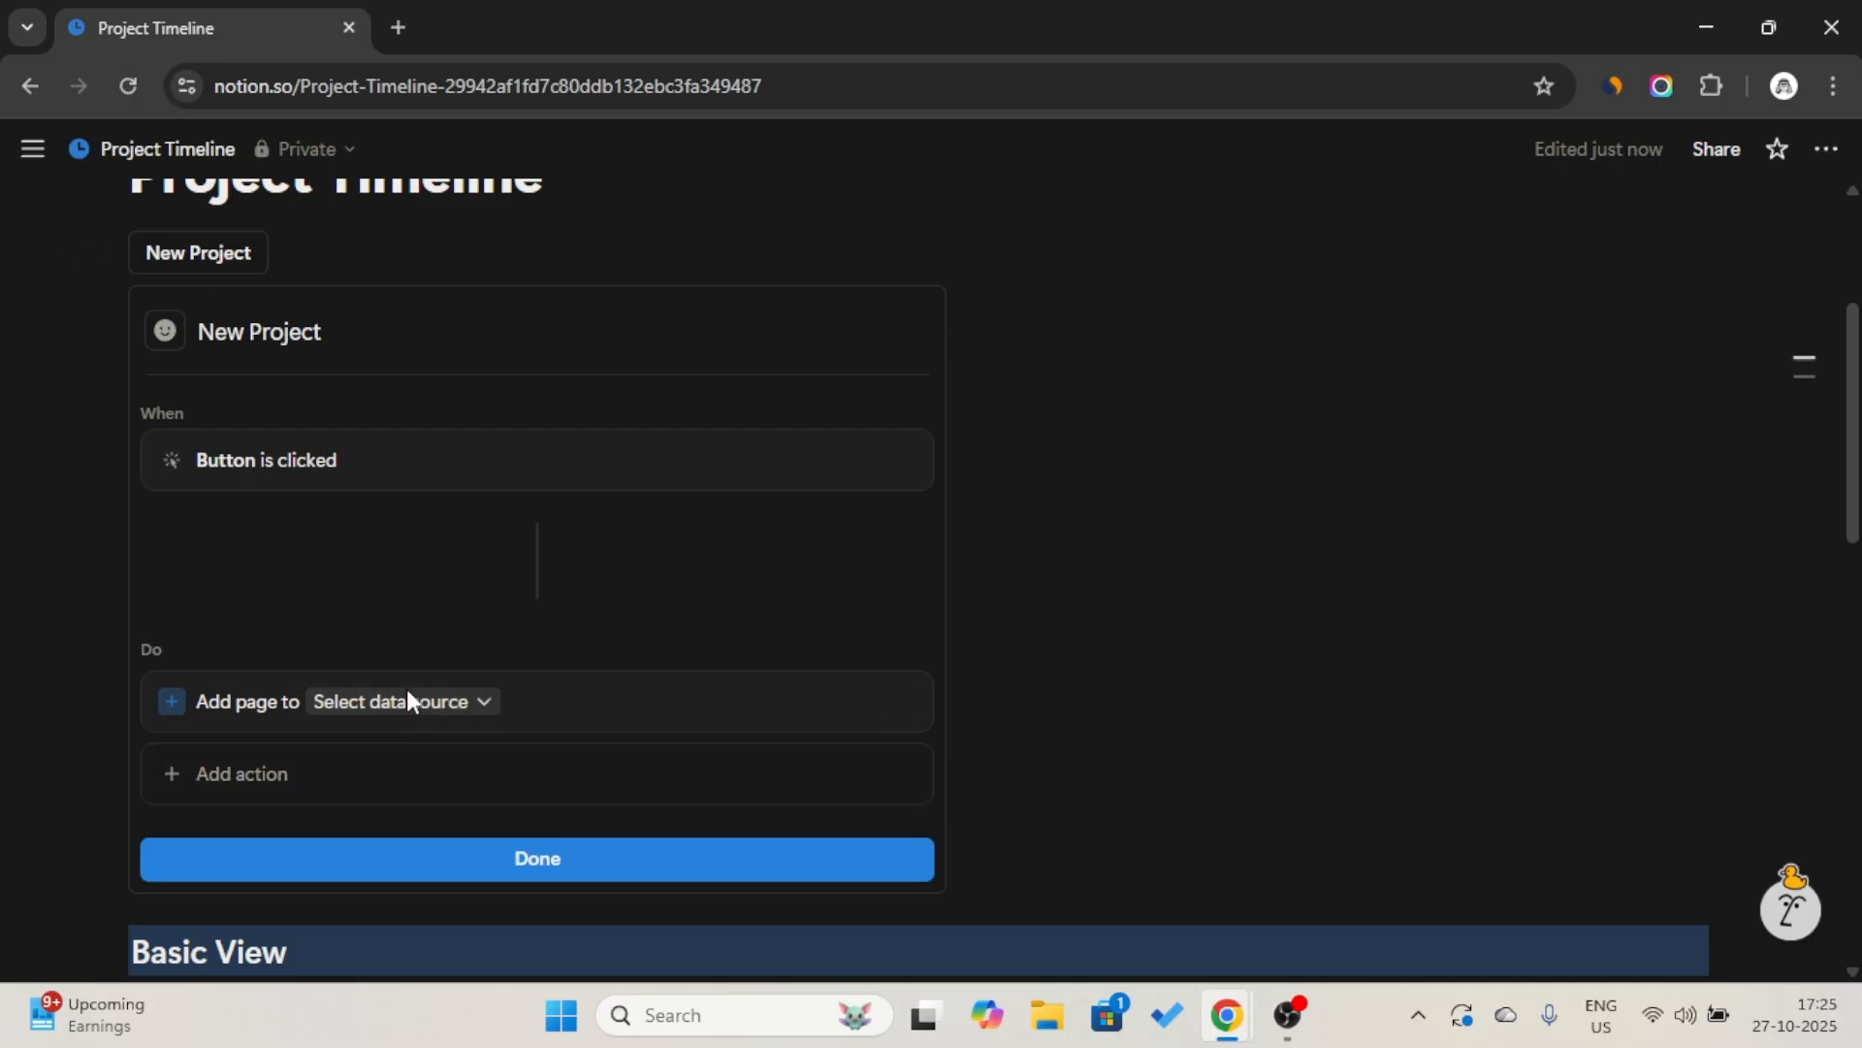
left_click(407, 700)
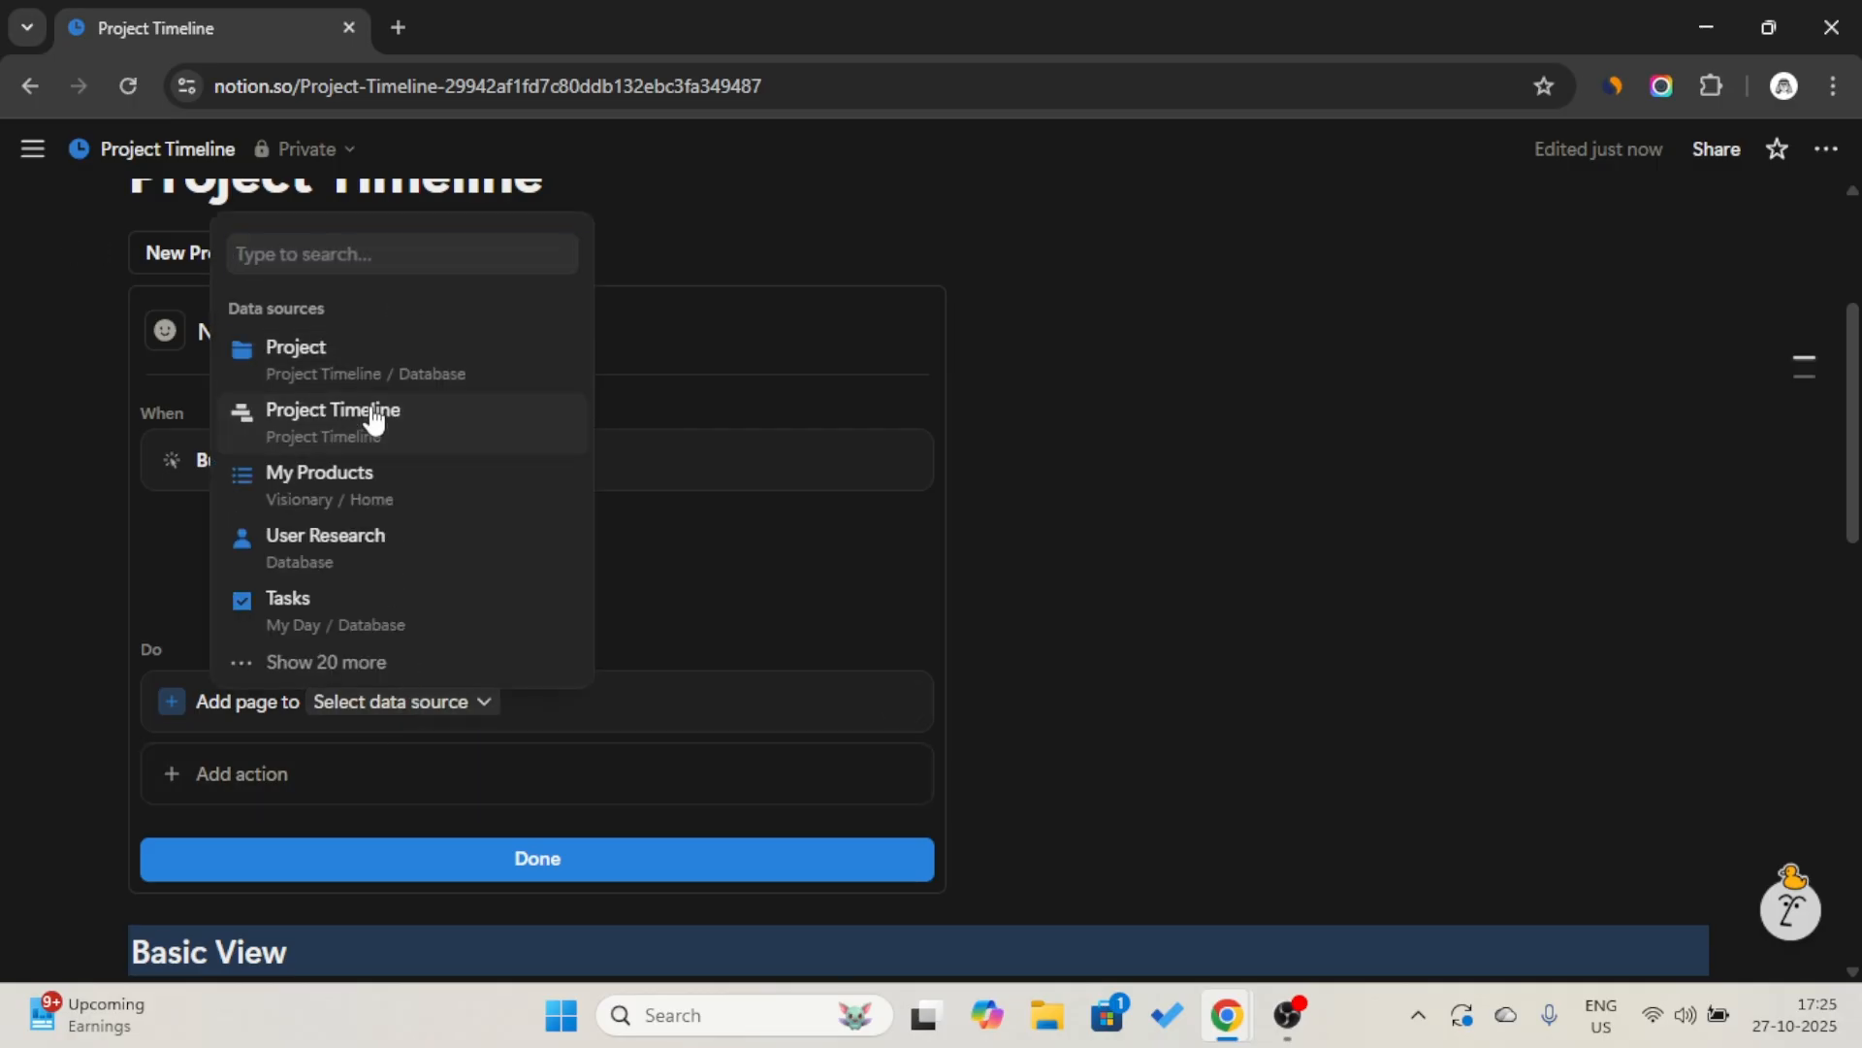
left_click(374, 420)
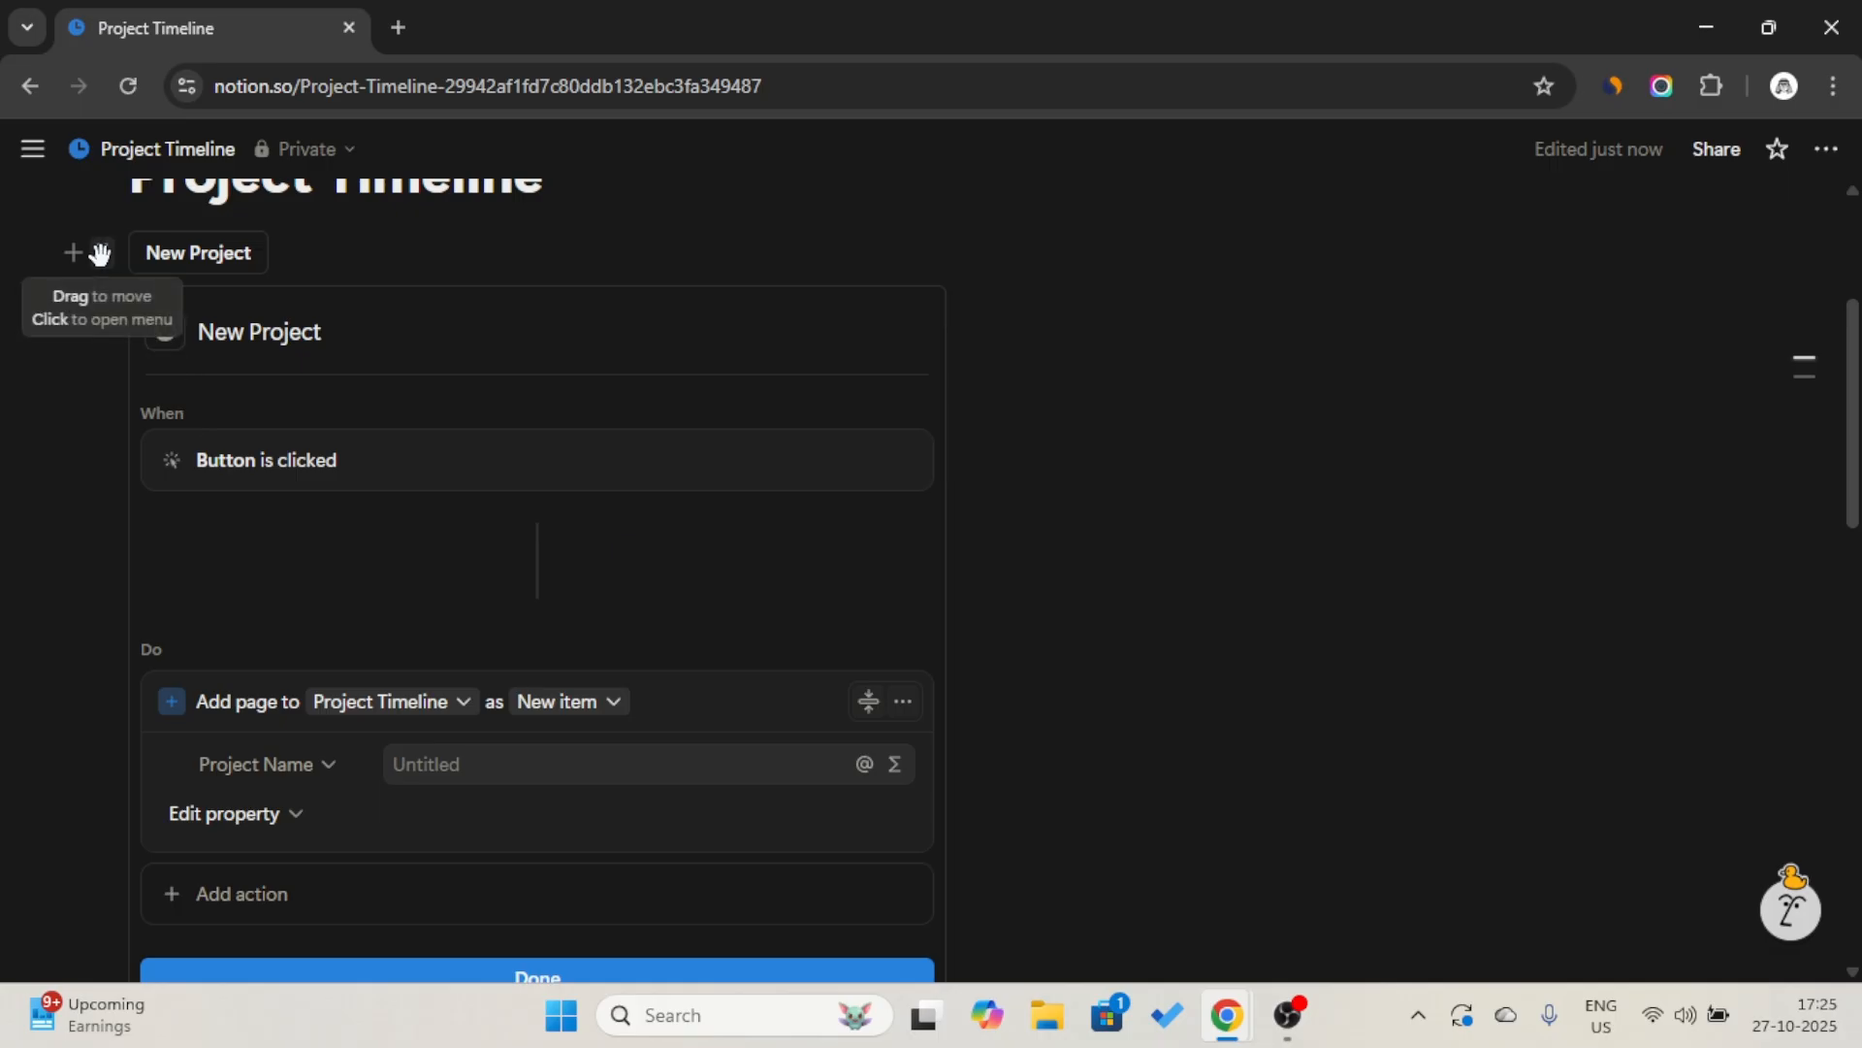
left_click(442, 704)
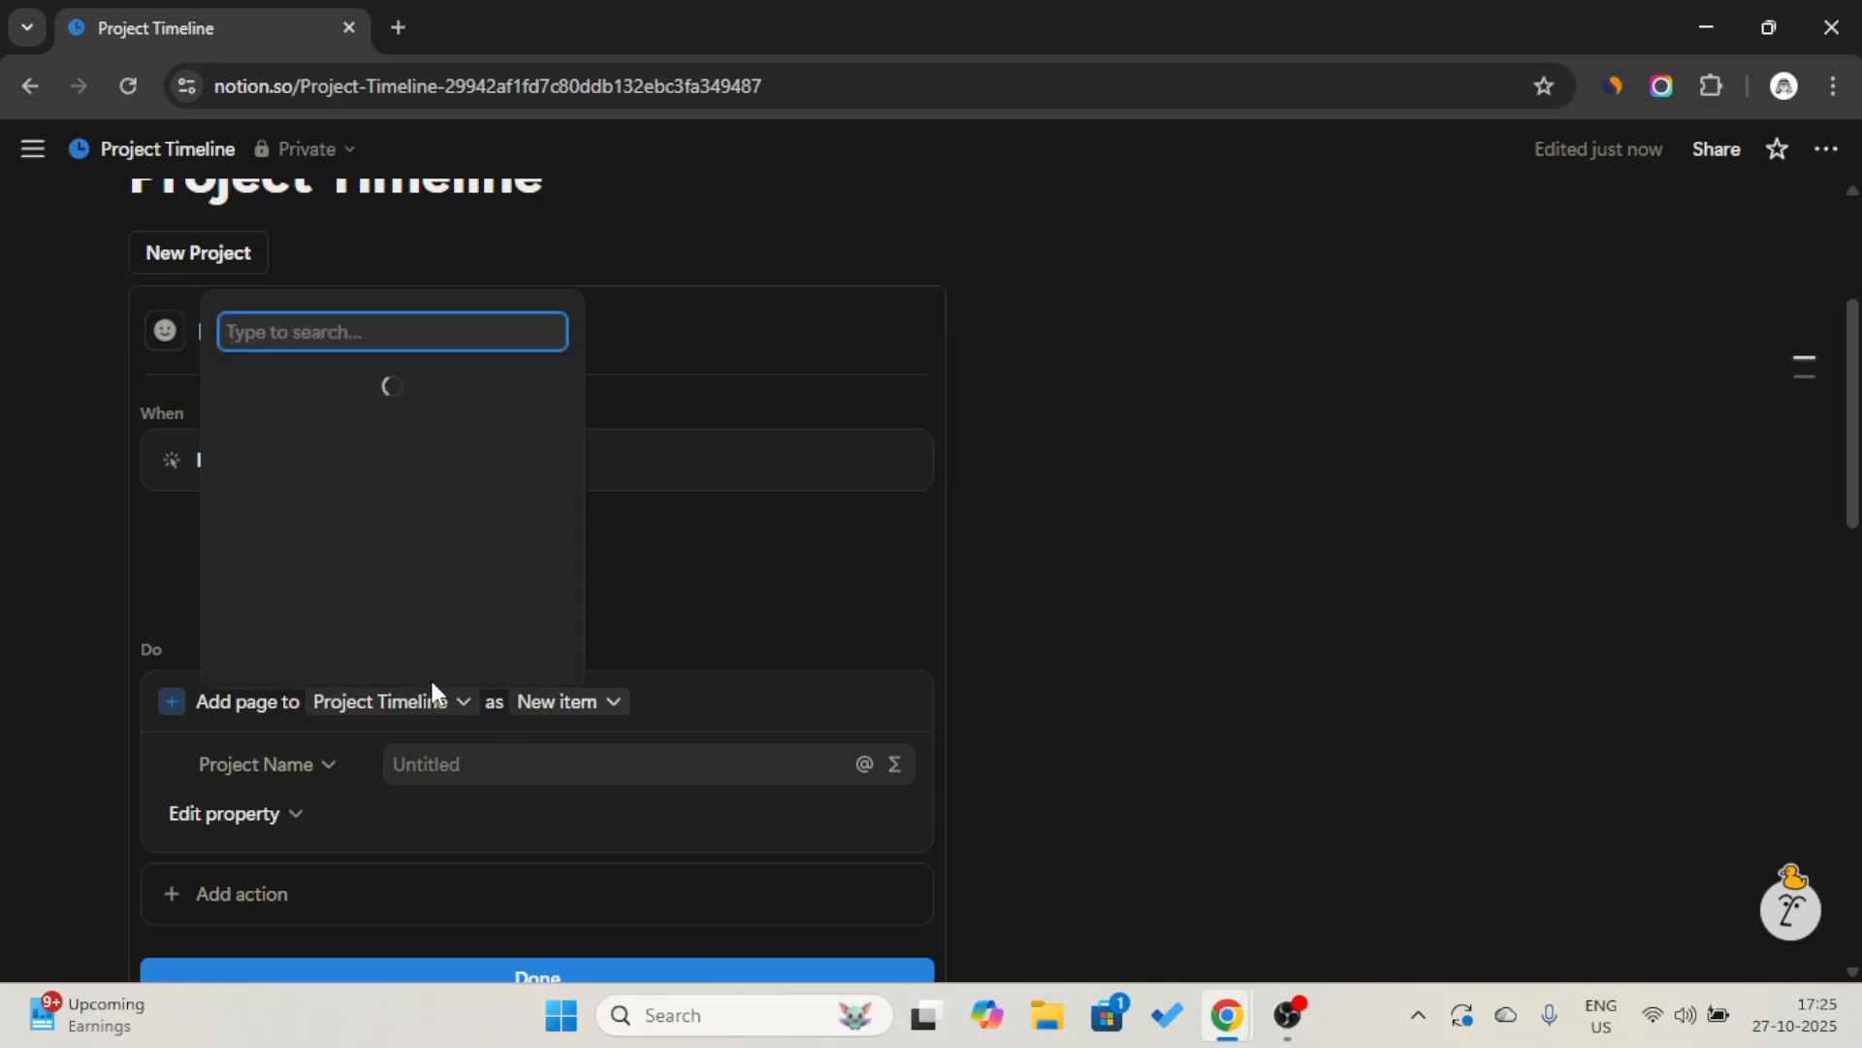
left_click(391, 363)
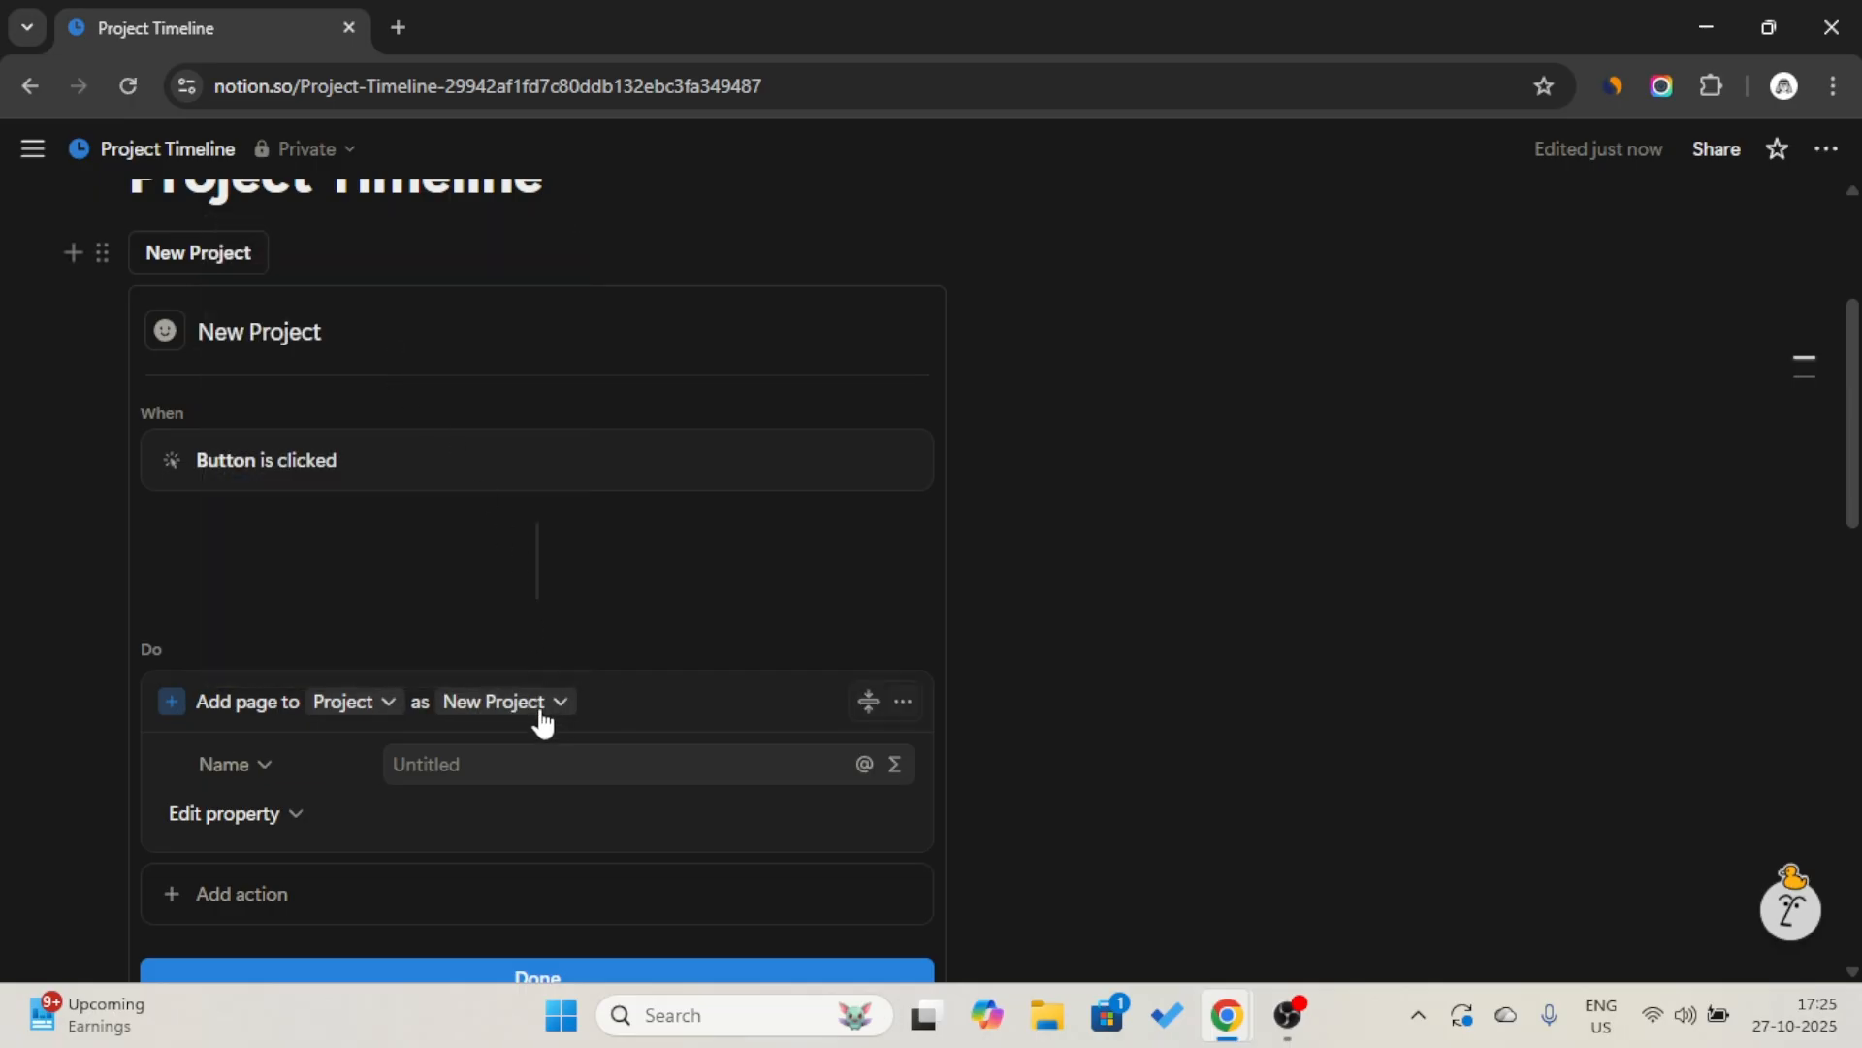
left_click(291, 819)
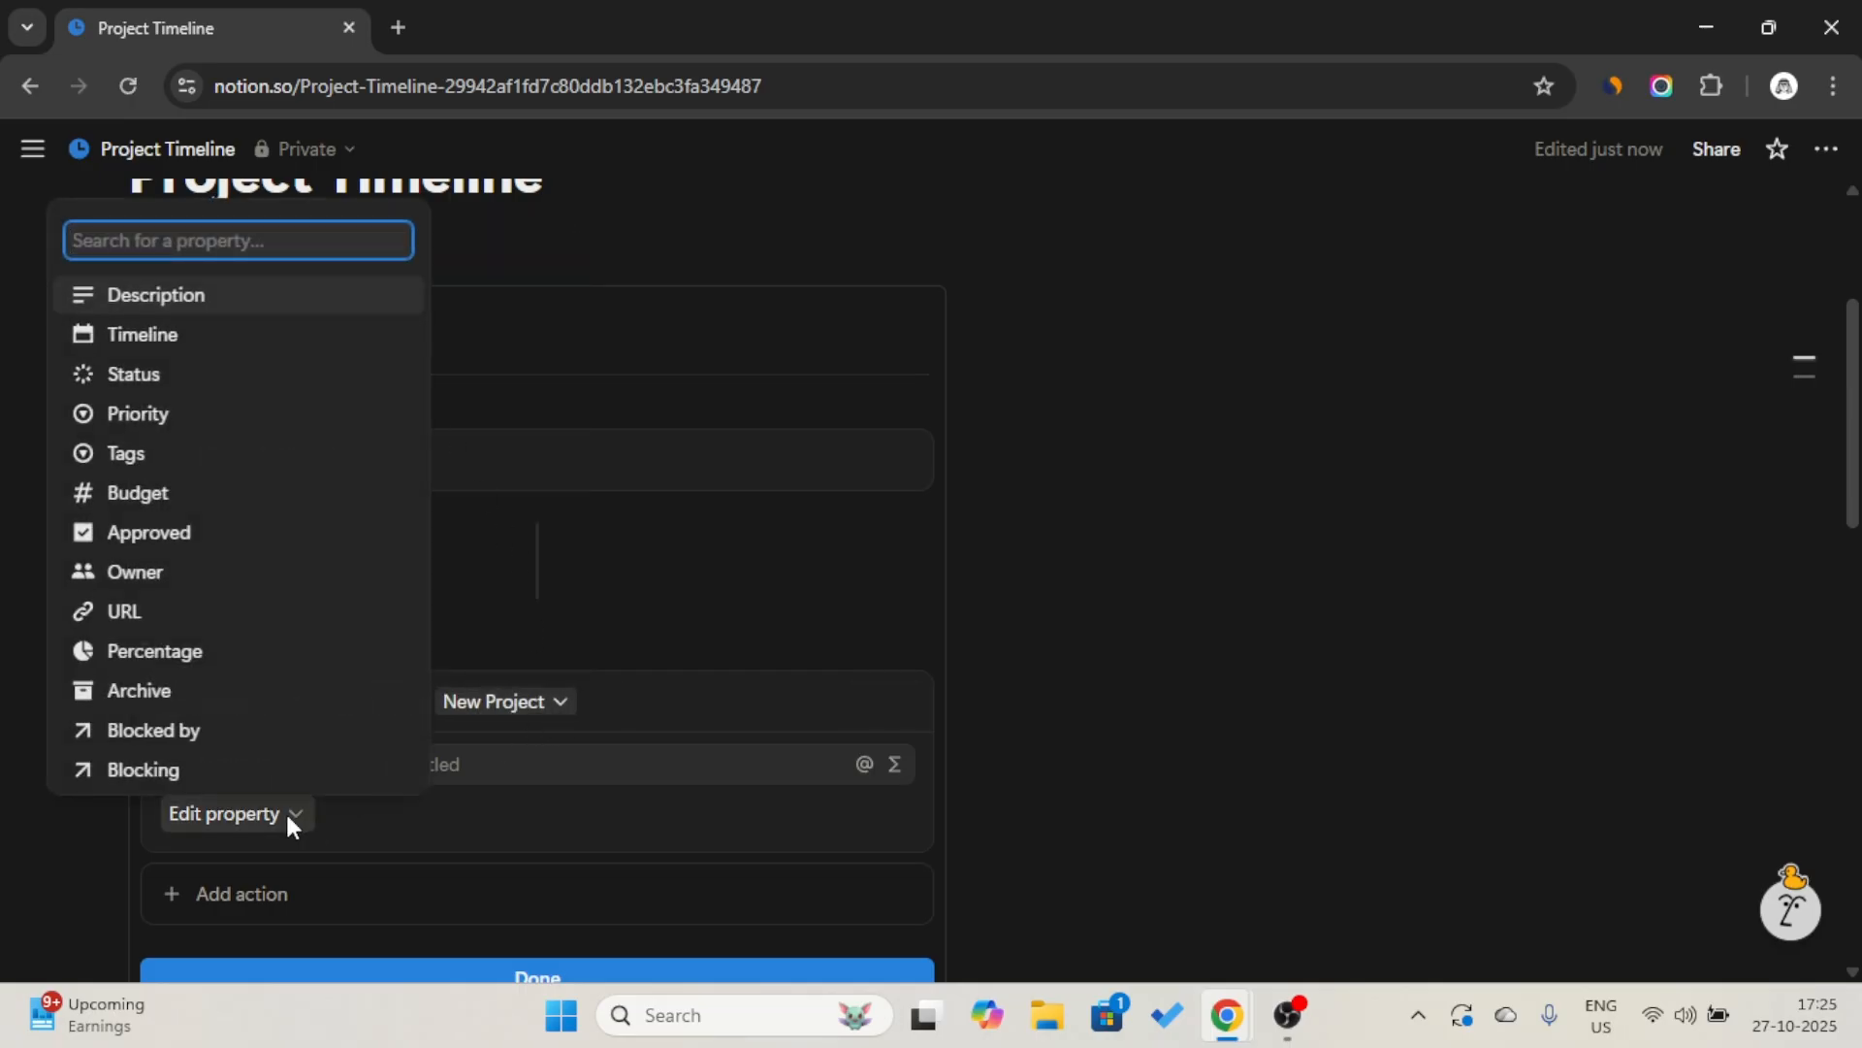
left_click(615, 606)
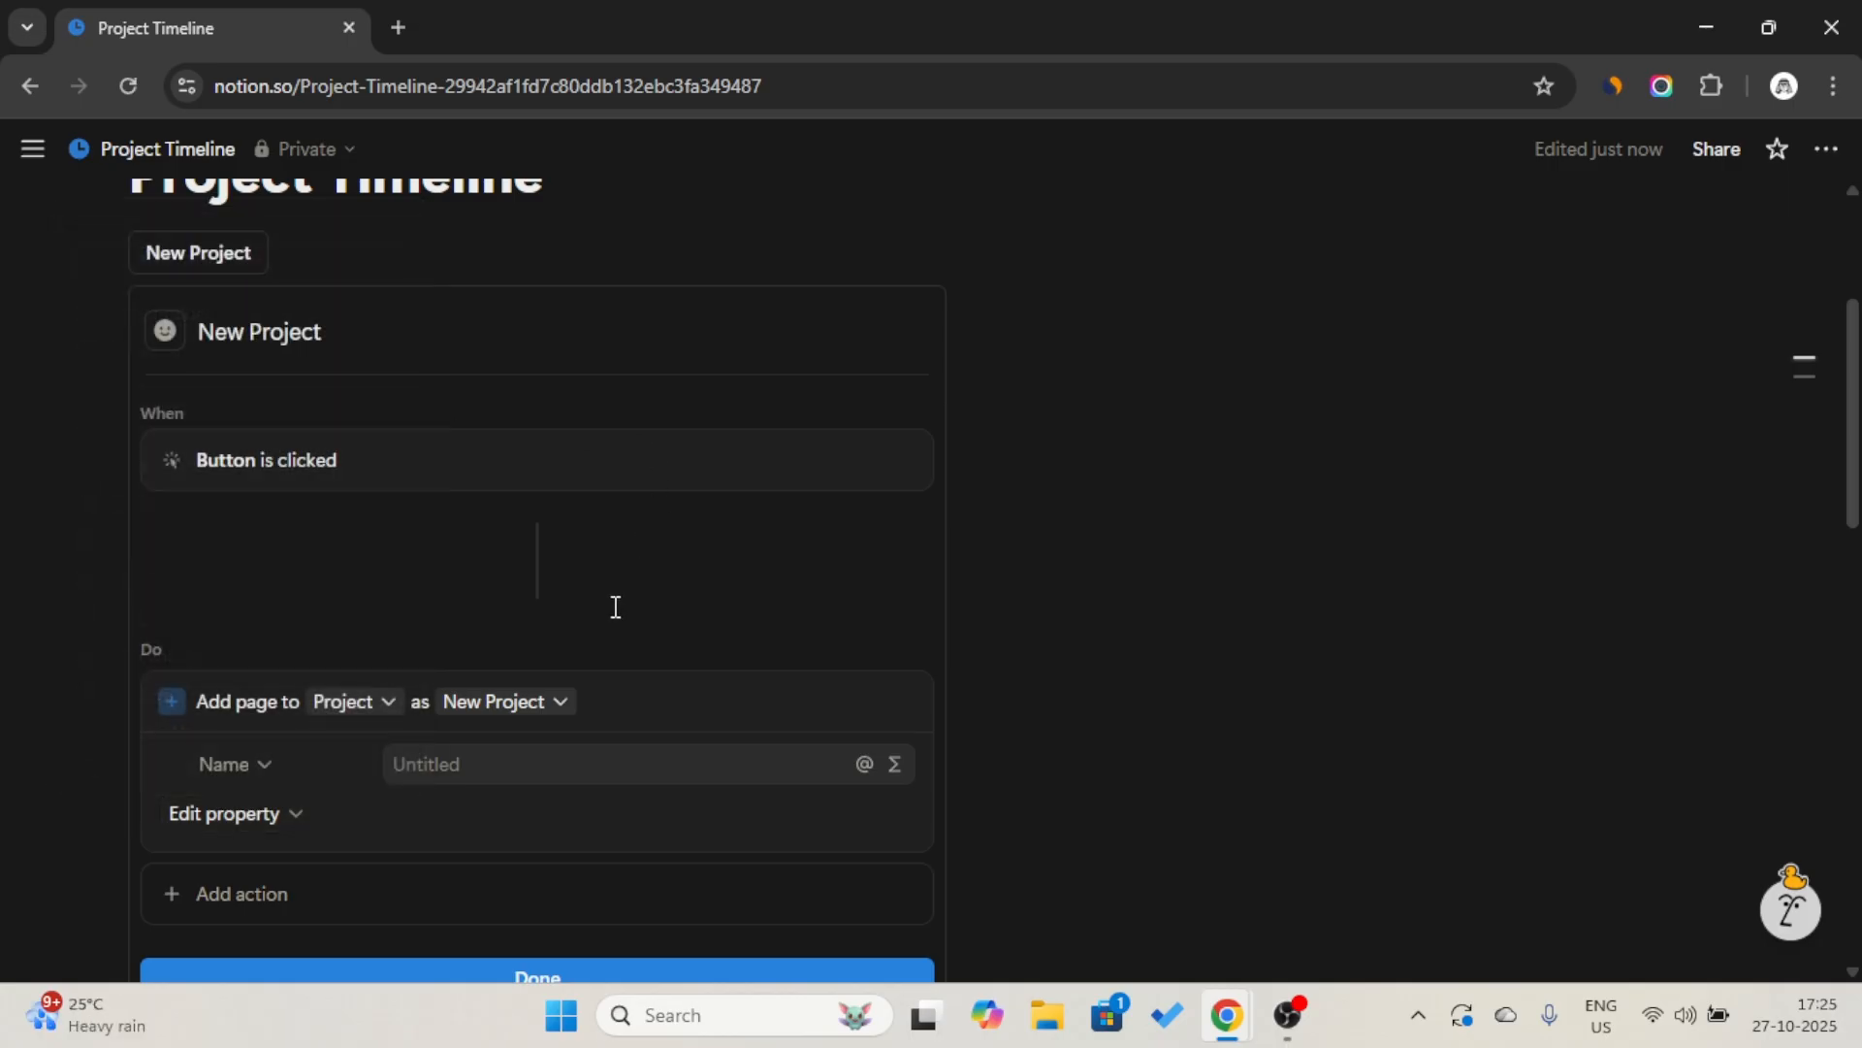
Add an action that opens the added page in Center peek, and finish the New Project button's setup.
scroll(615, 606, "down", 3)
left_click(406, 572)
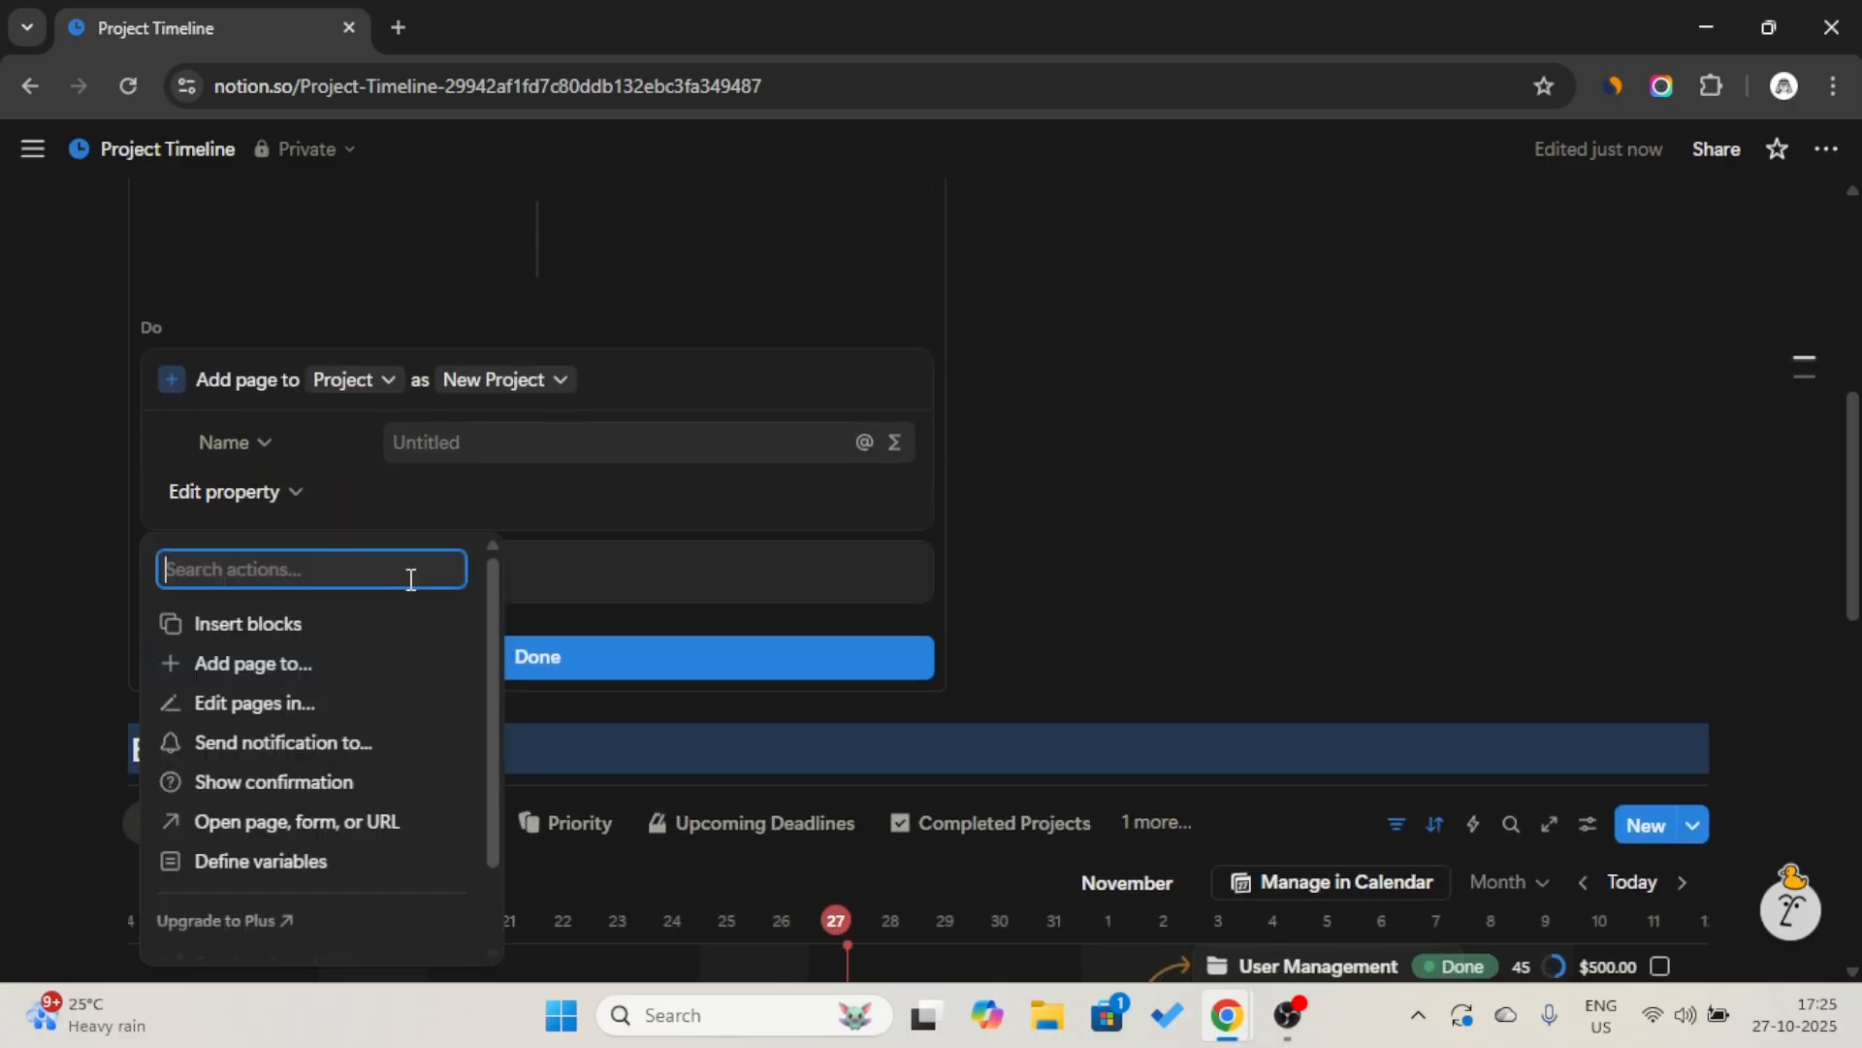
left_click(341, 817)
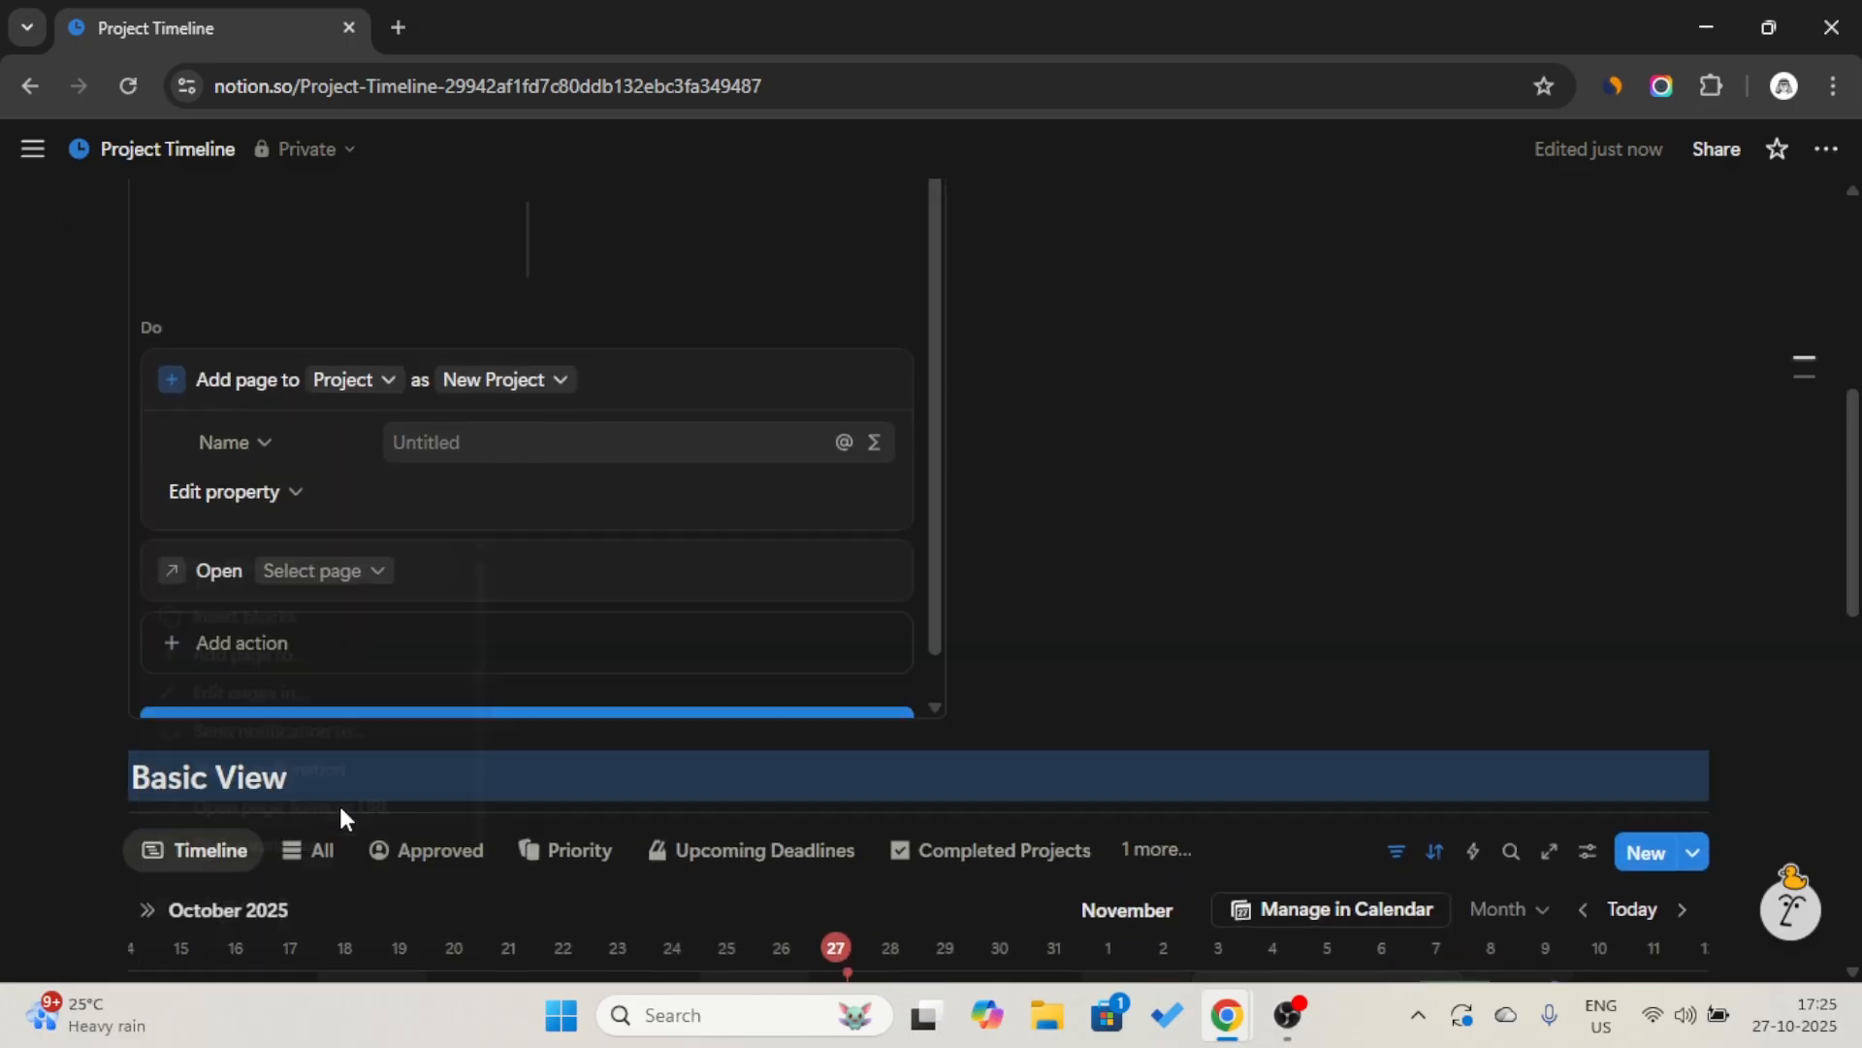
left_click(353, 572)
left_click(304, 279)
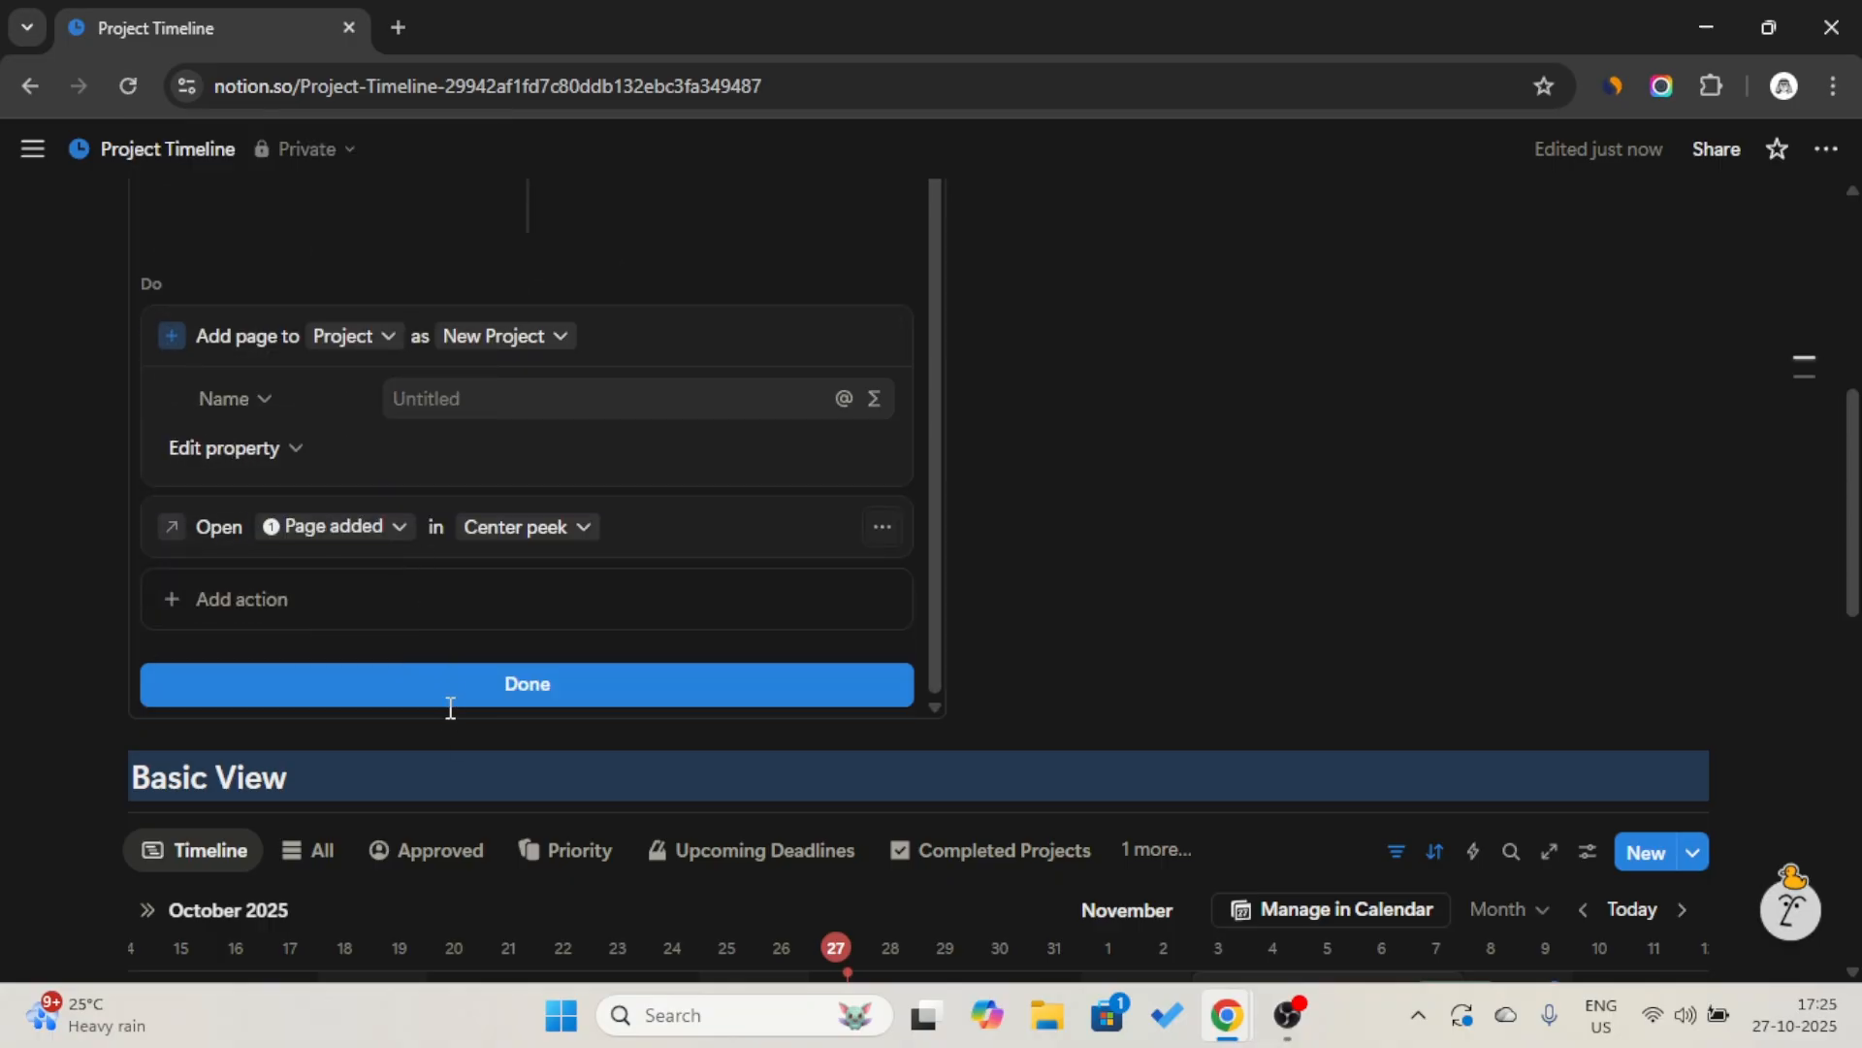
left_click(452, 685)
Insert a three-column layout between the page title and the New Project button.
scroll(453, 678, "up", 5)
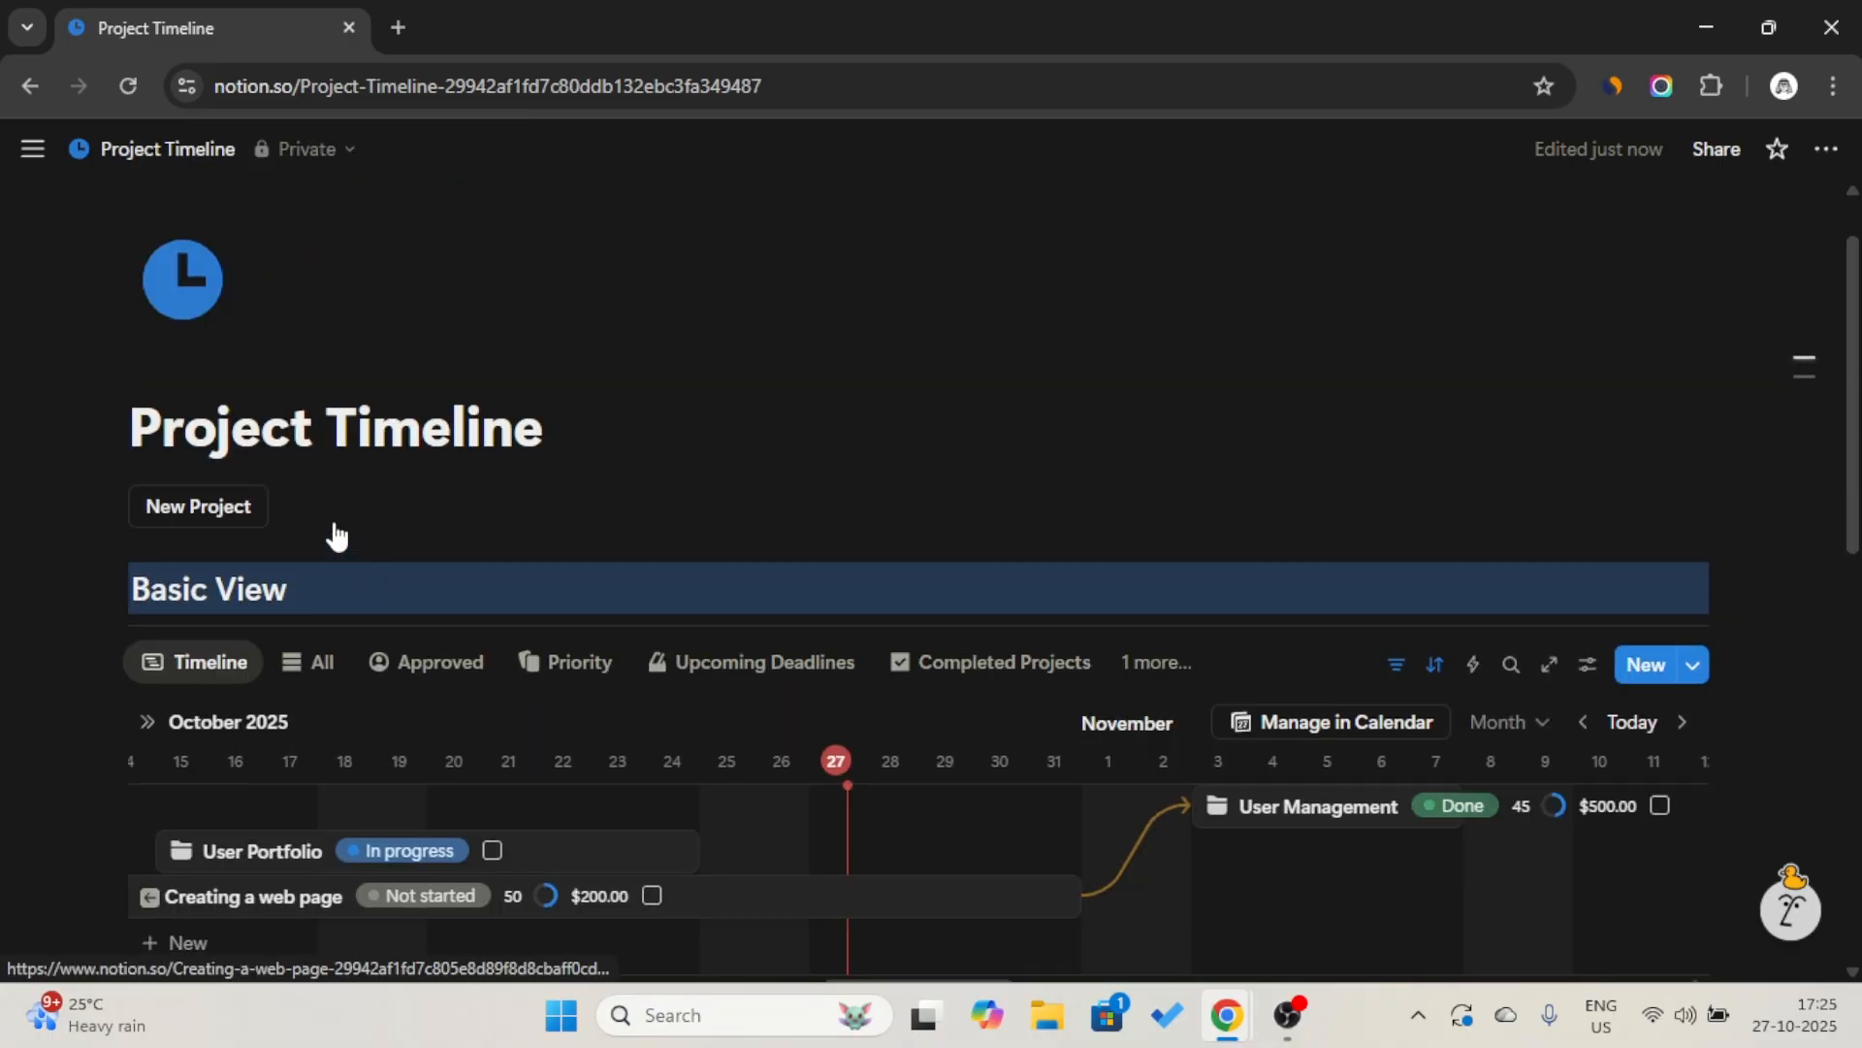
left_click(551, 427)
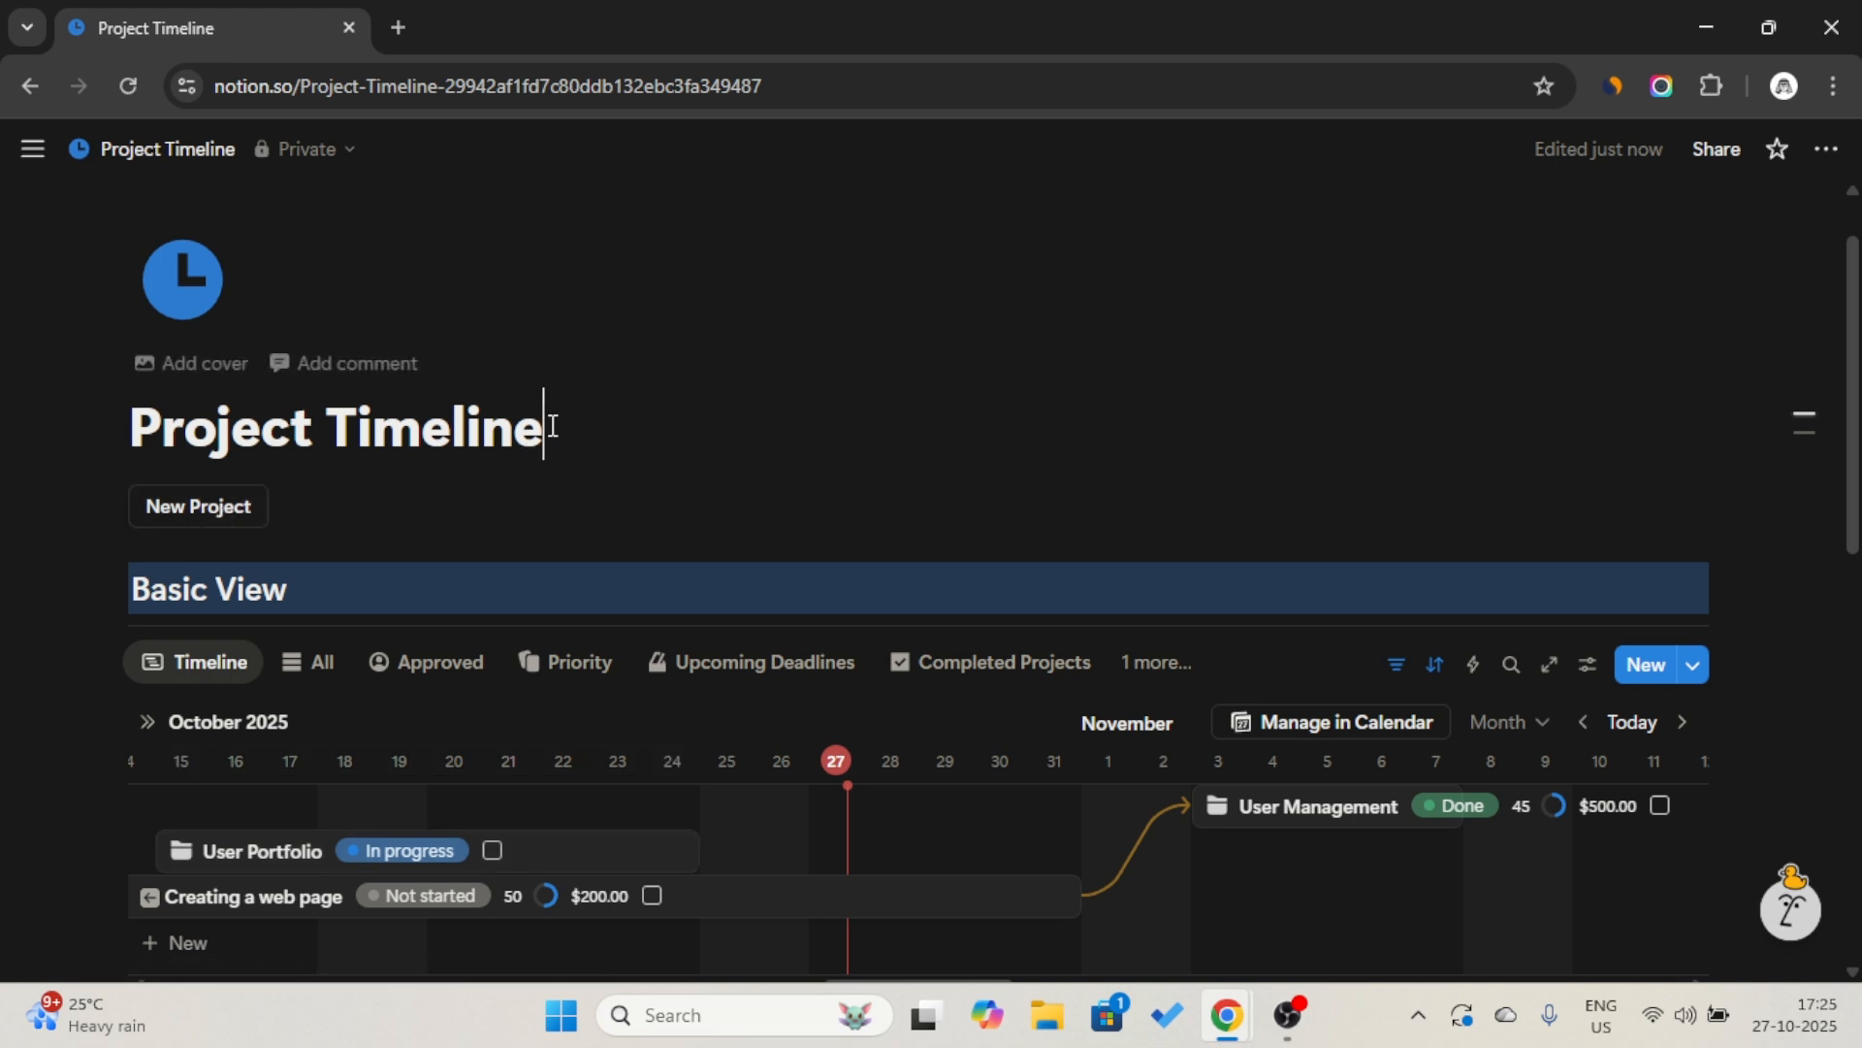
key("Return")
type("/col")
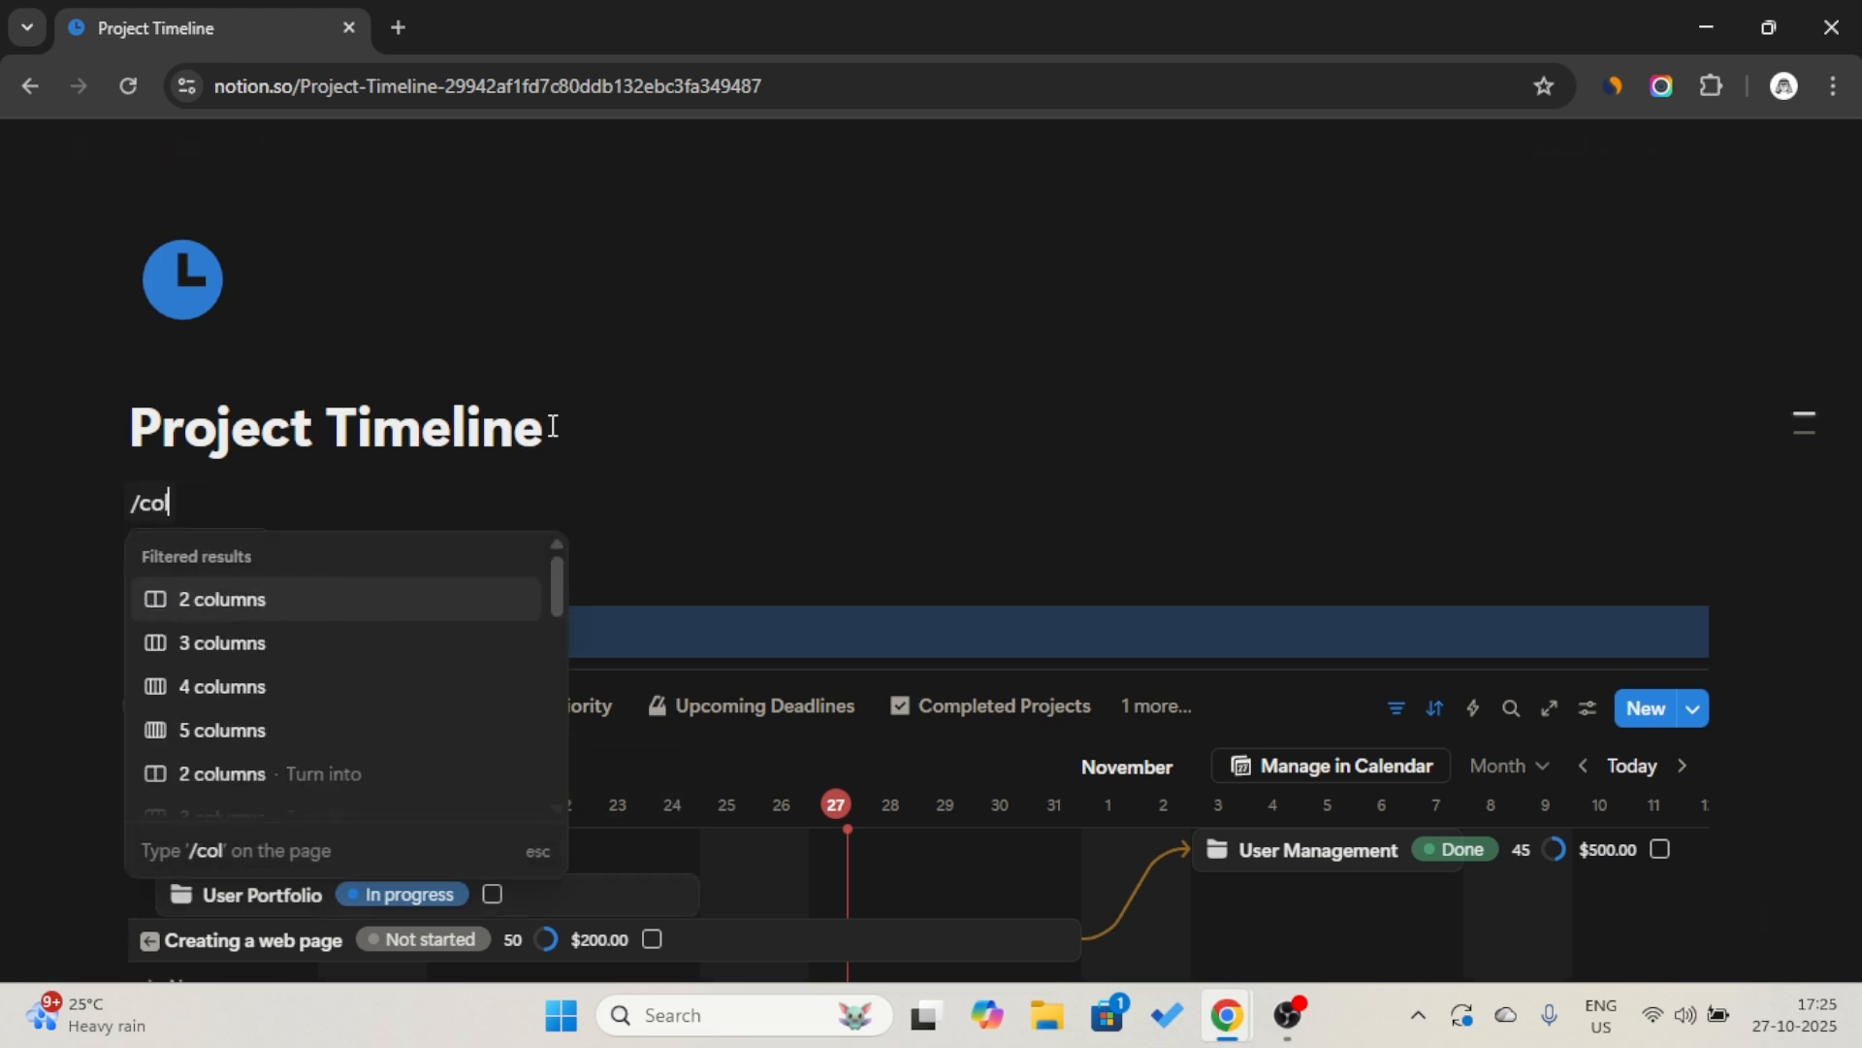
left_click(346, 643)
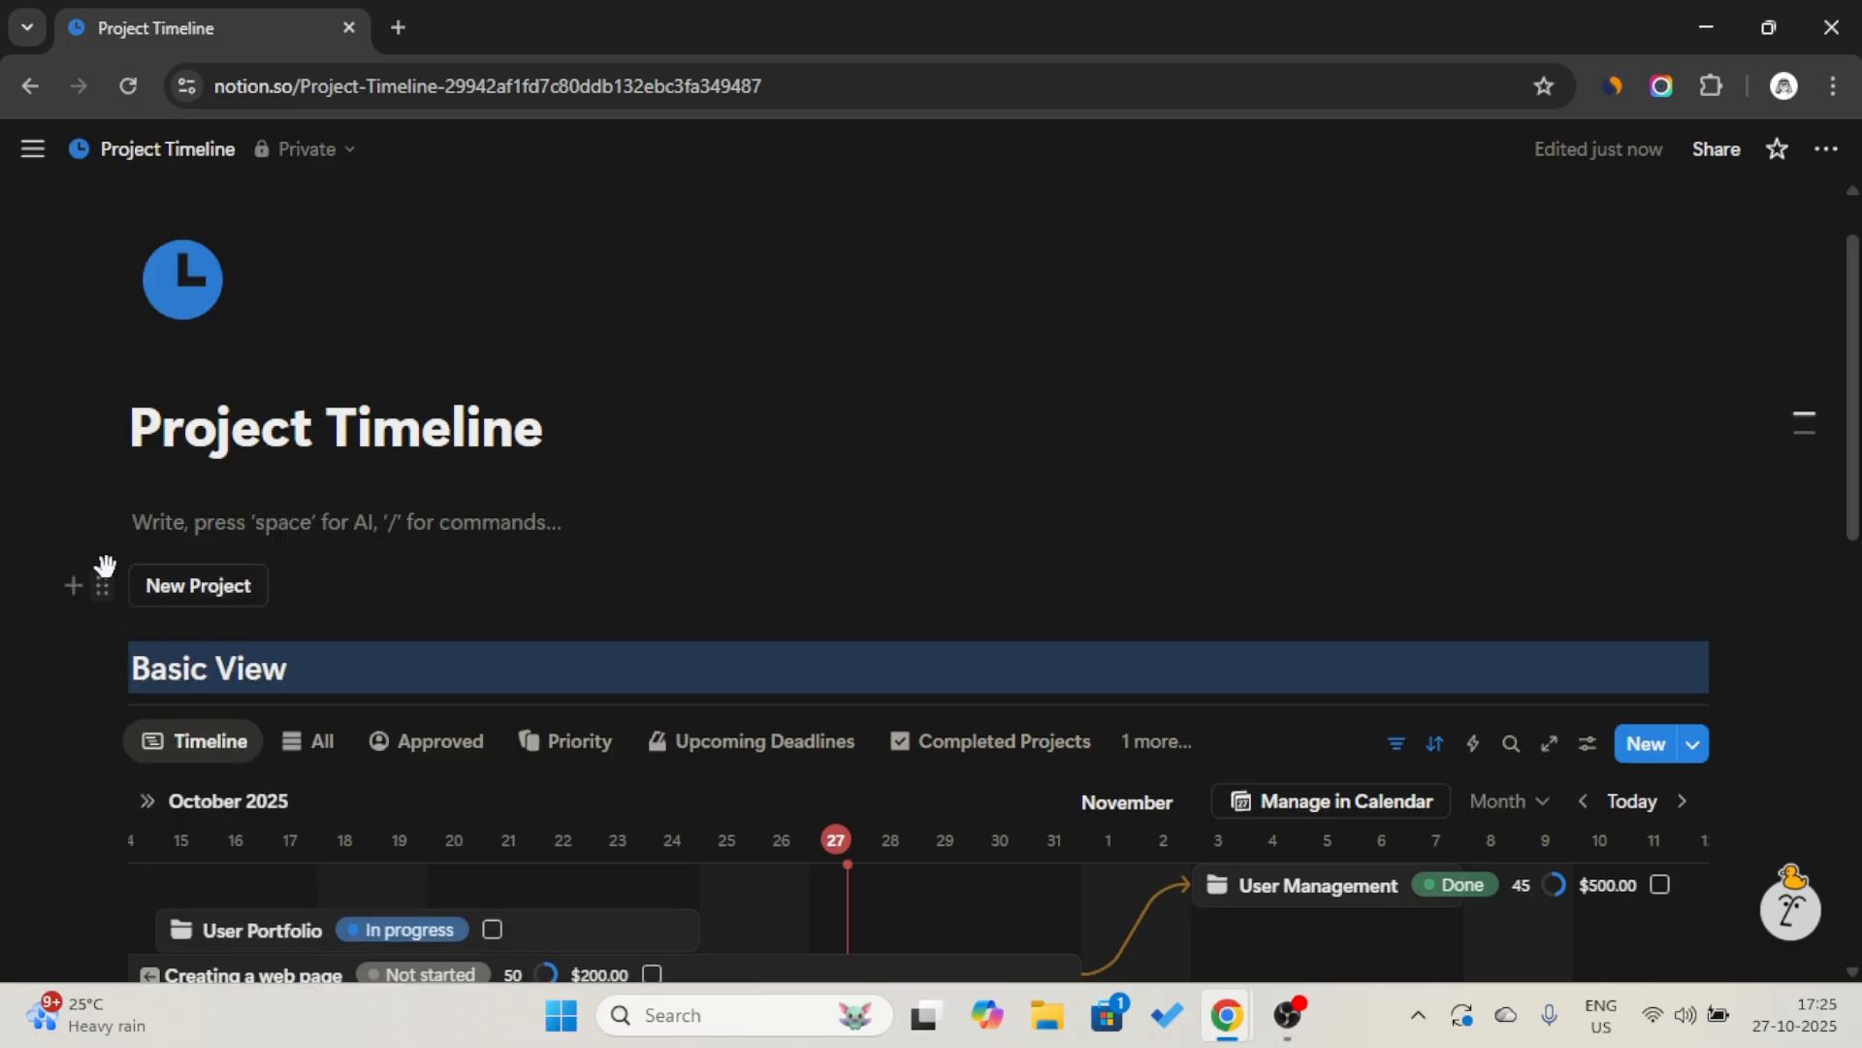
Move the New Project button into the first column and paste a copy of it into the second column.
left_click_drag(105, 568, 120, 507)
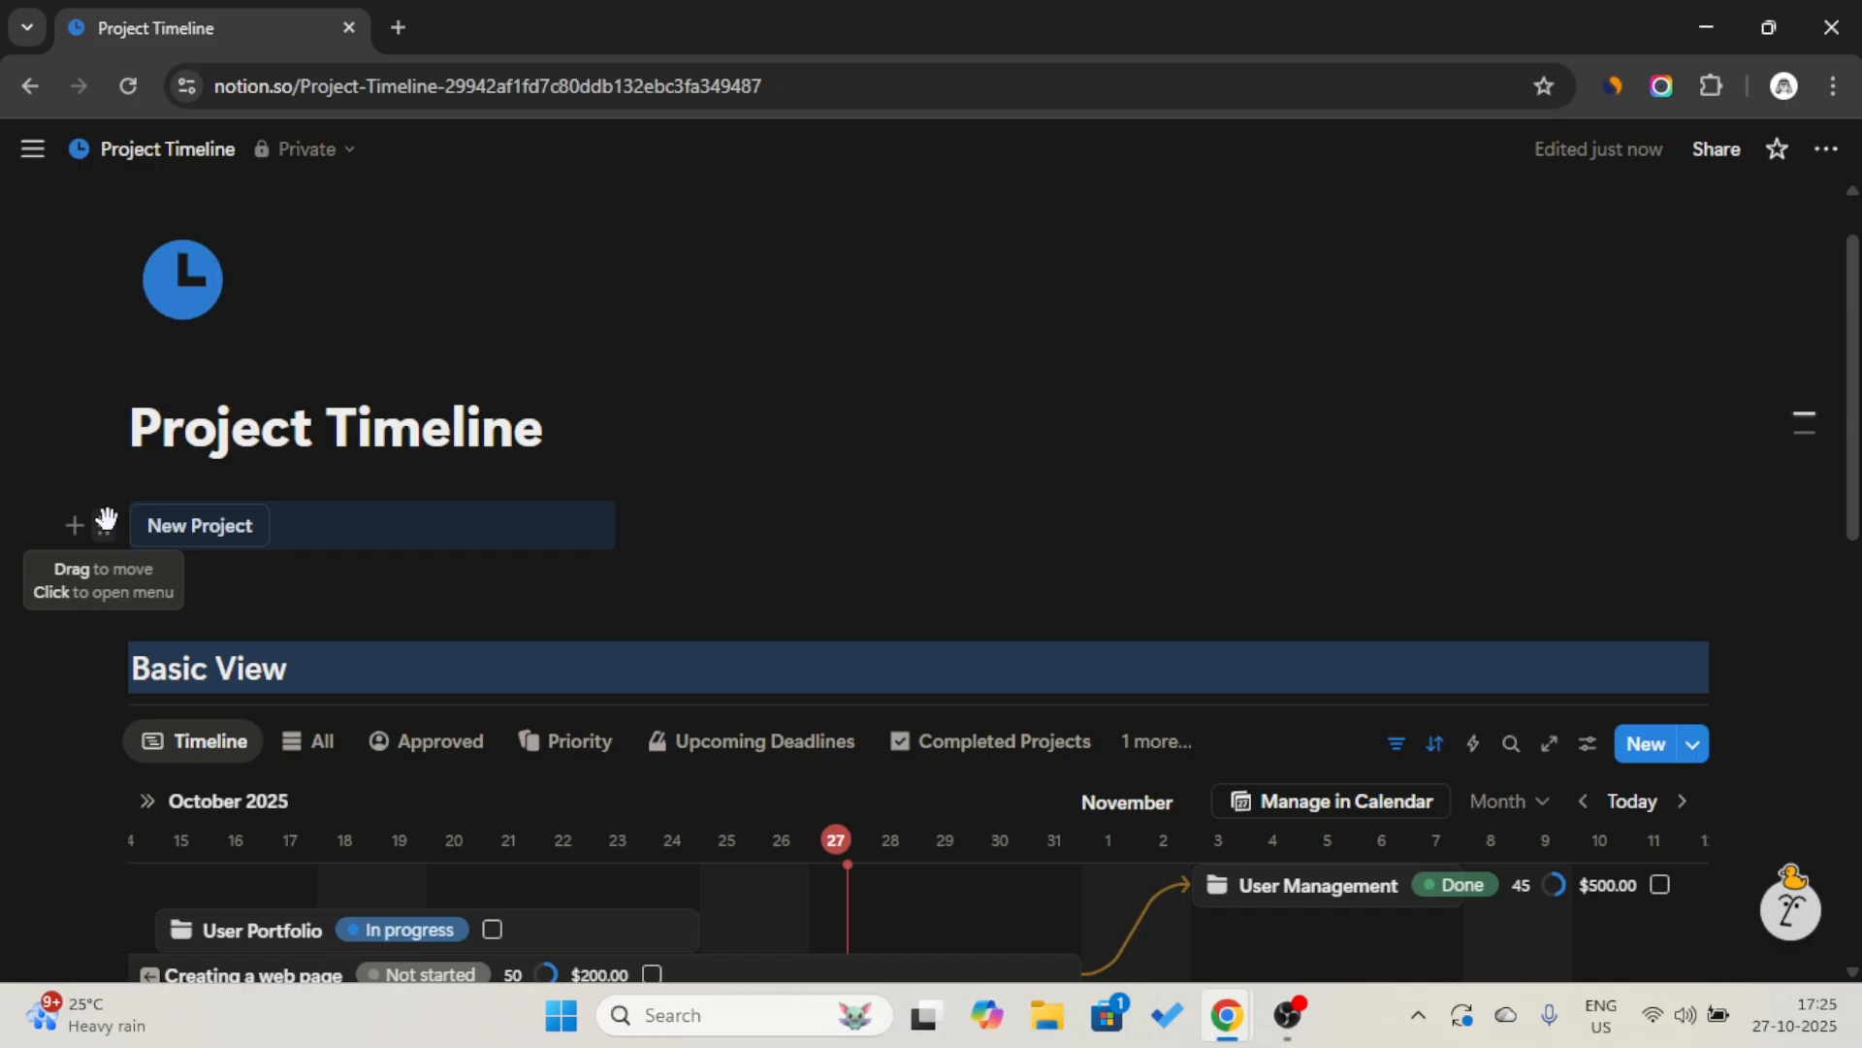
key("ctrl+c")
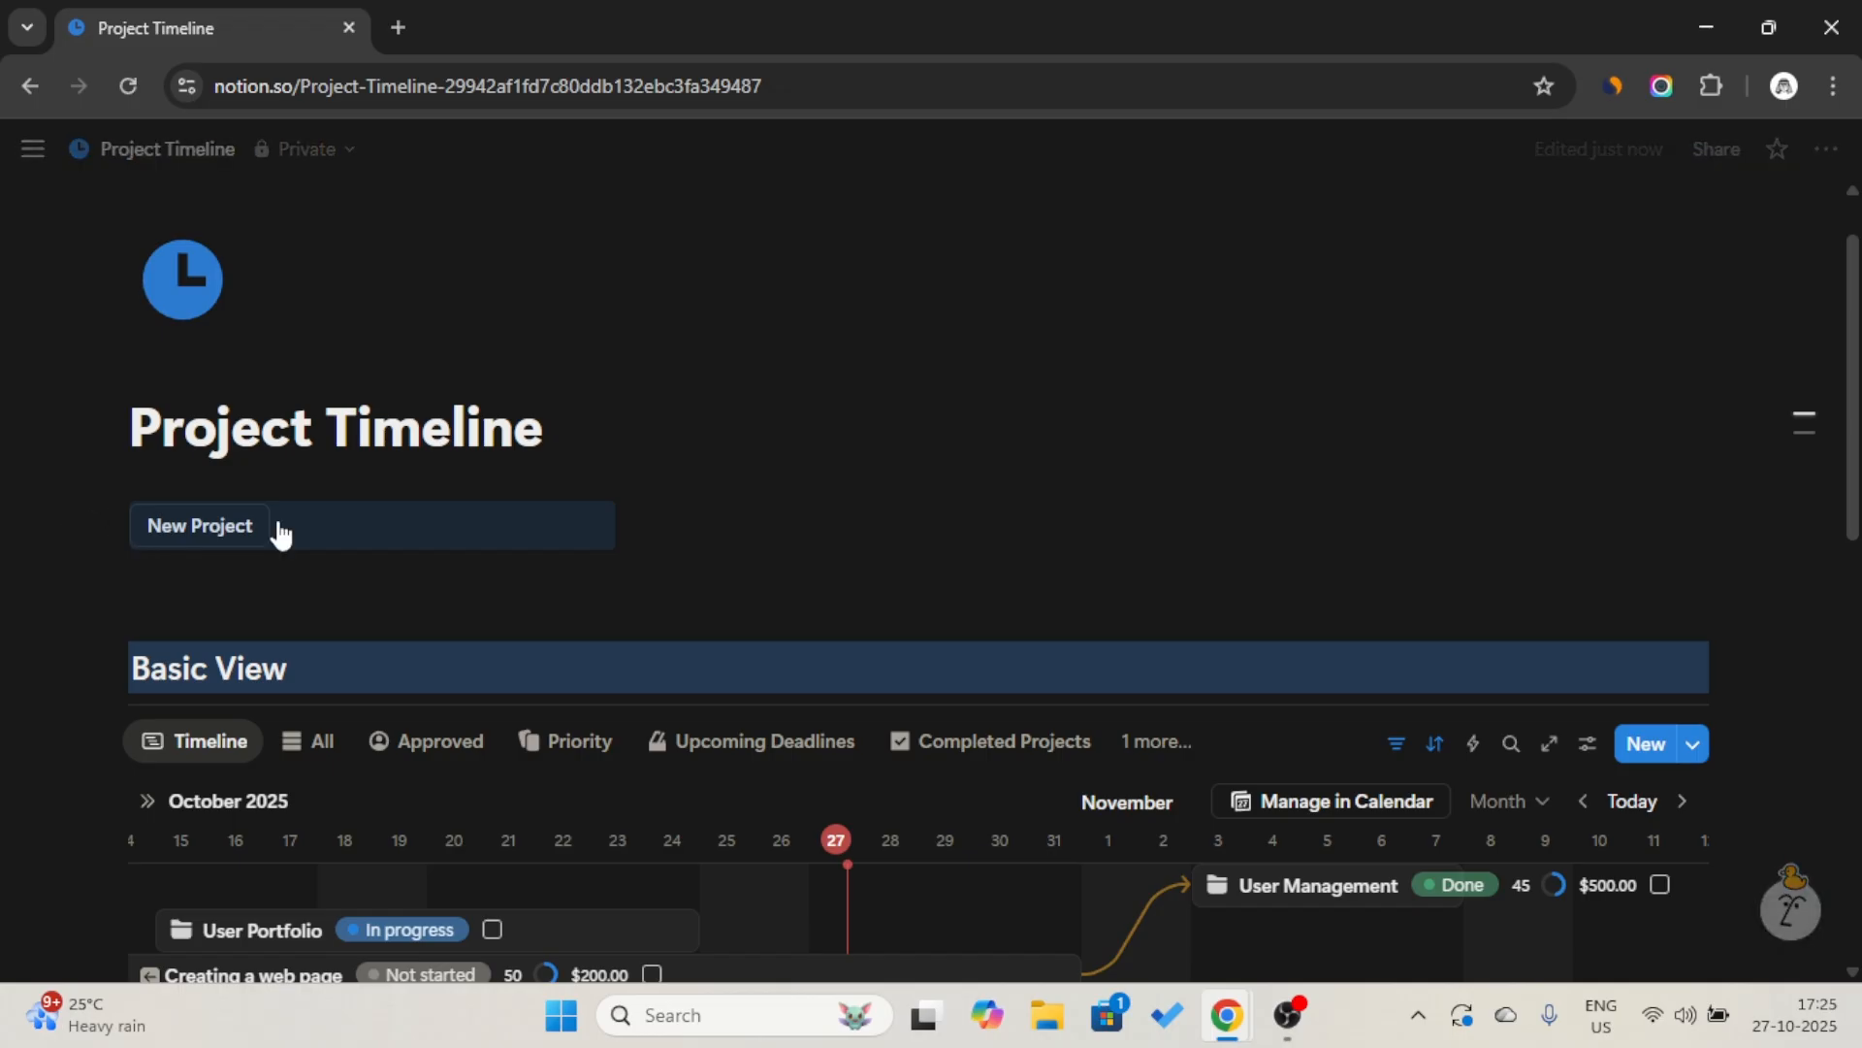
left_click(787, 515)
key("ctrl+v")
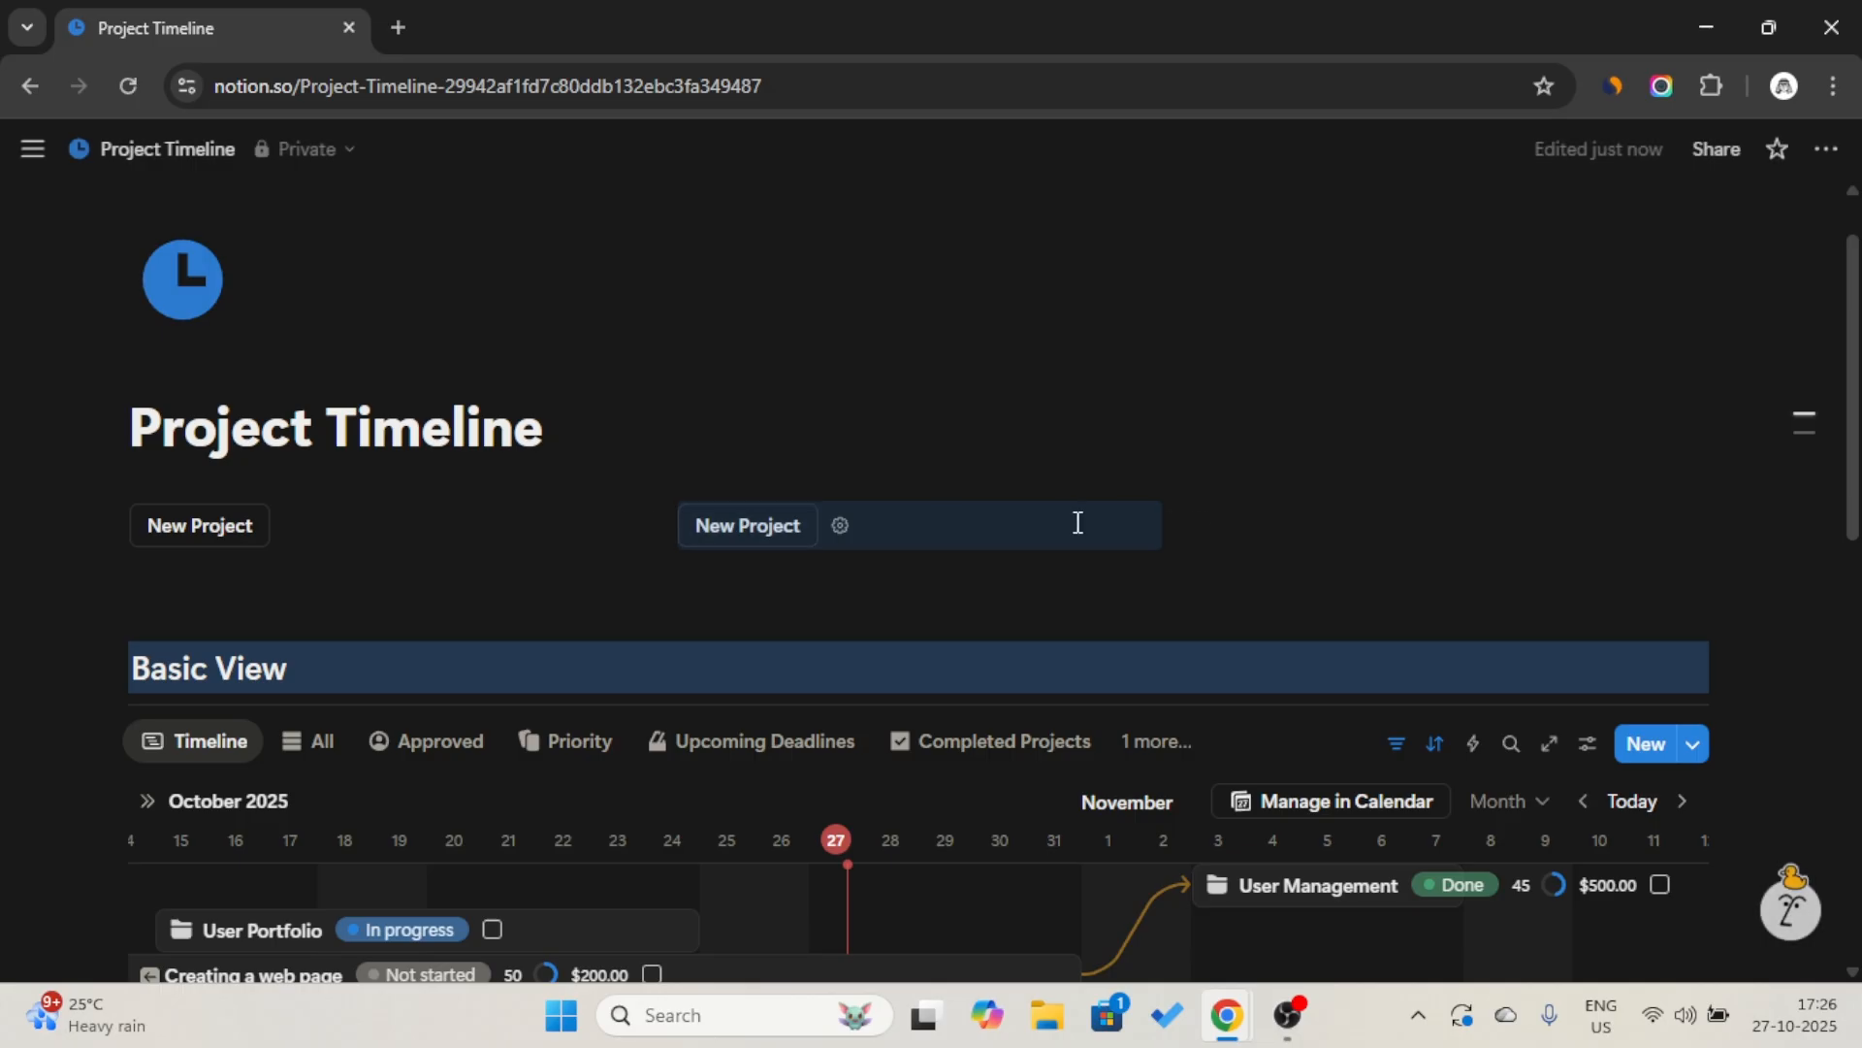
Make the copied button's add-page action set the Priority property to High.
left_click(844, 532)
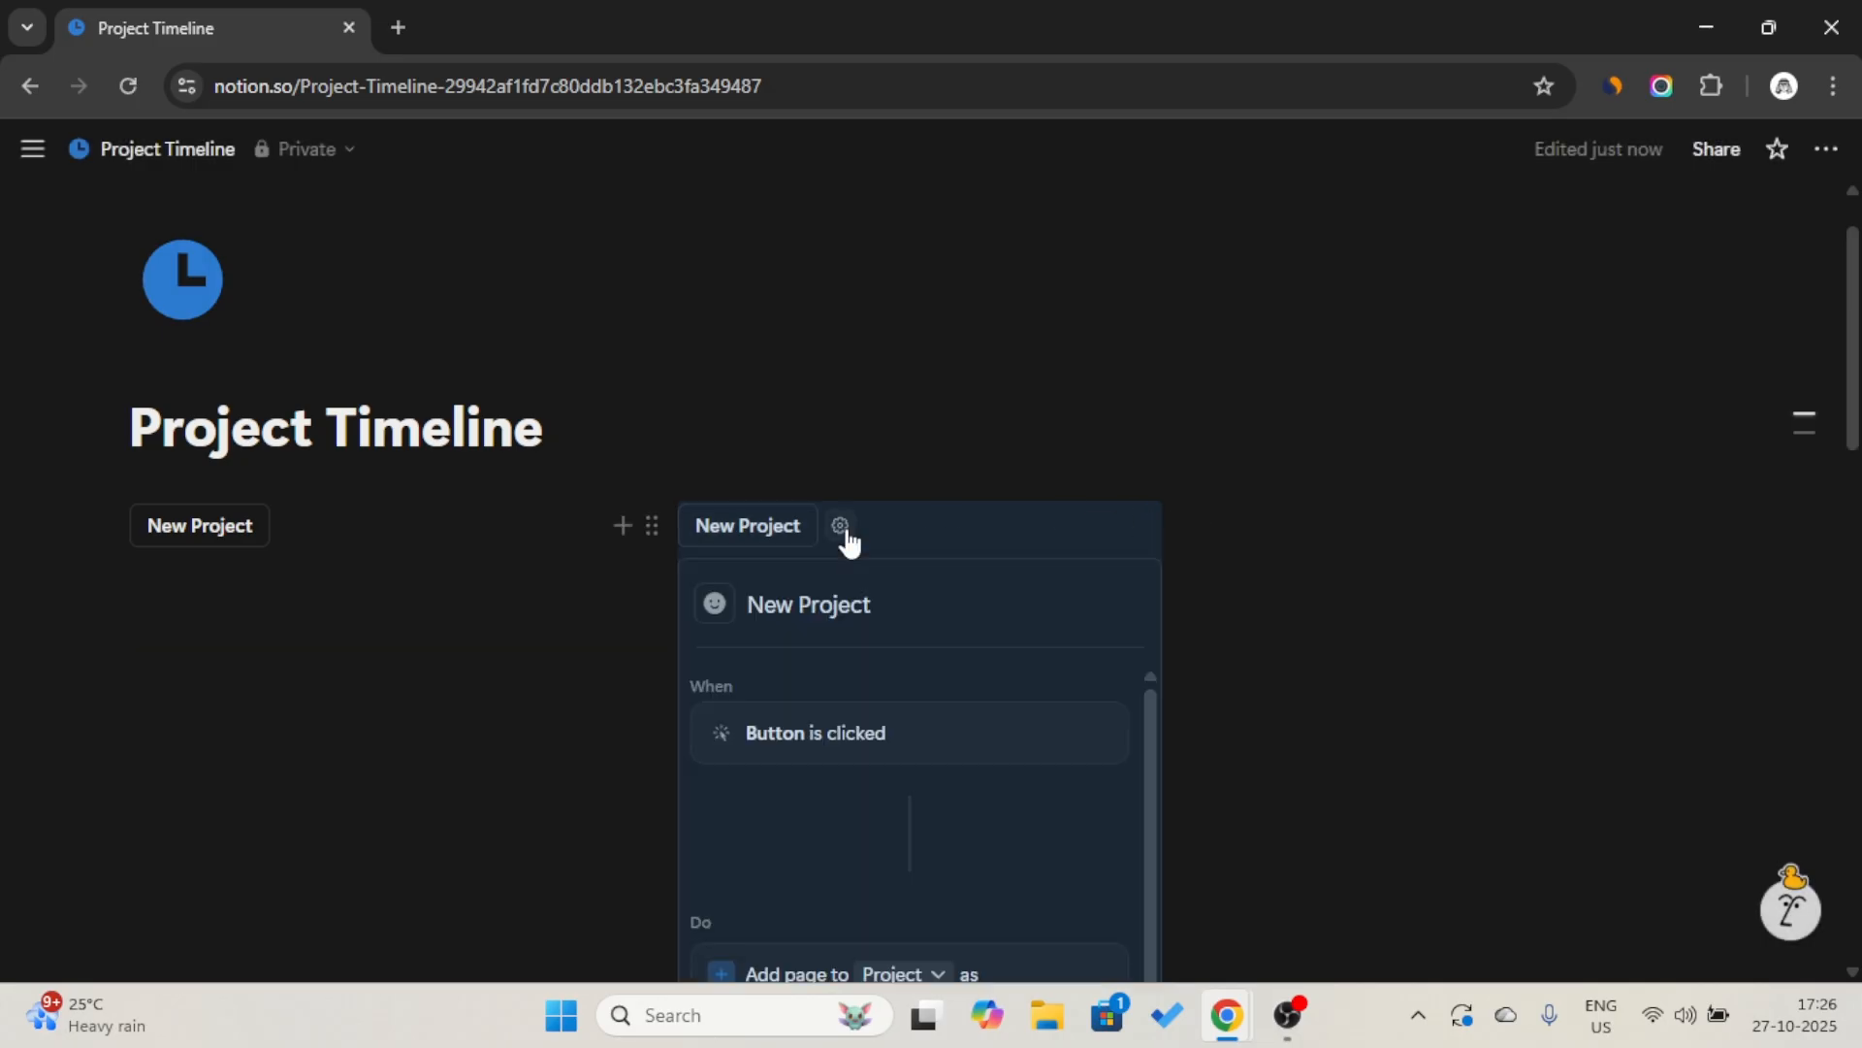
scroll(922, 853, "down", 3)
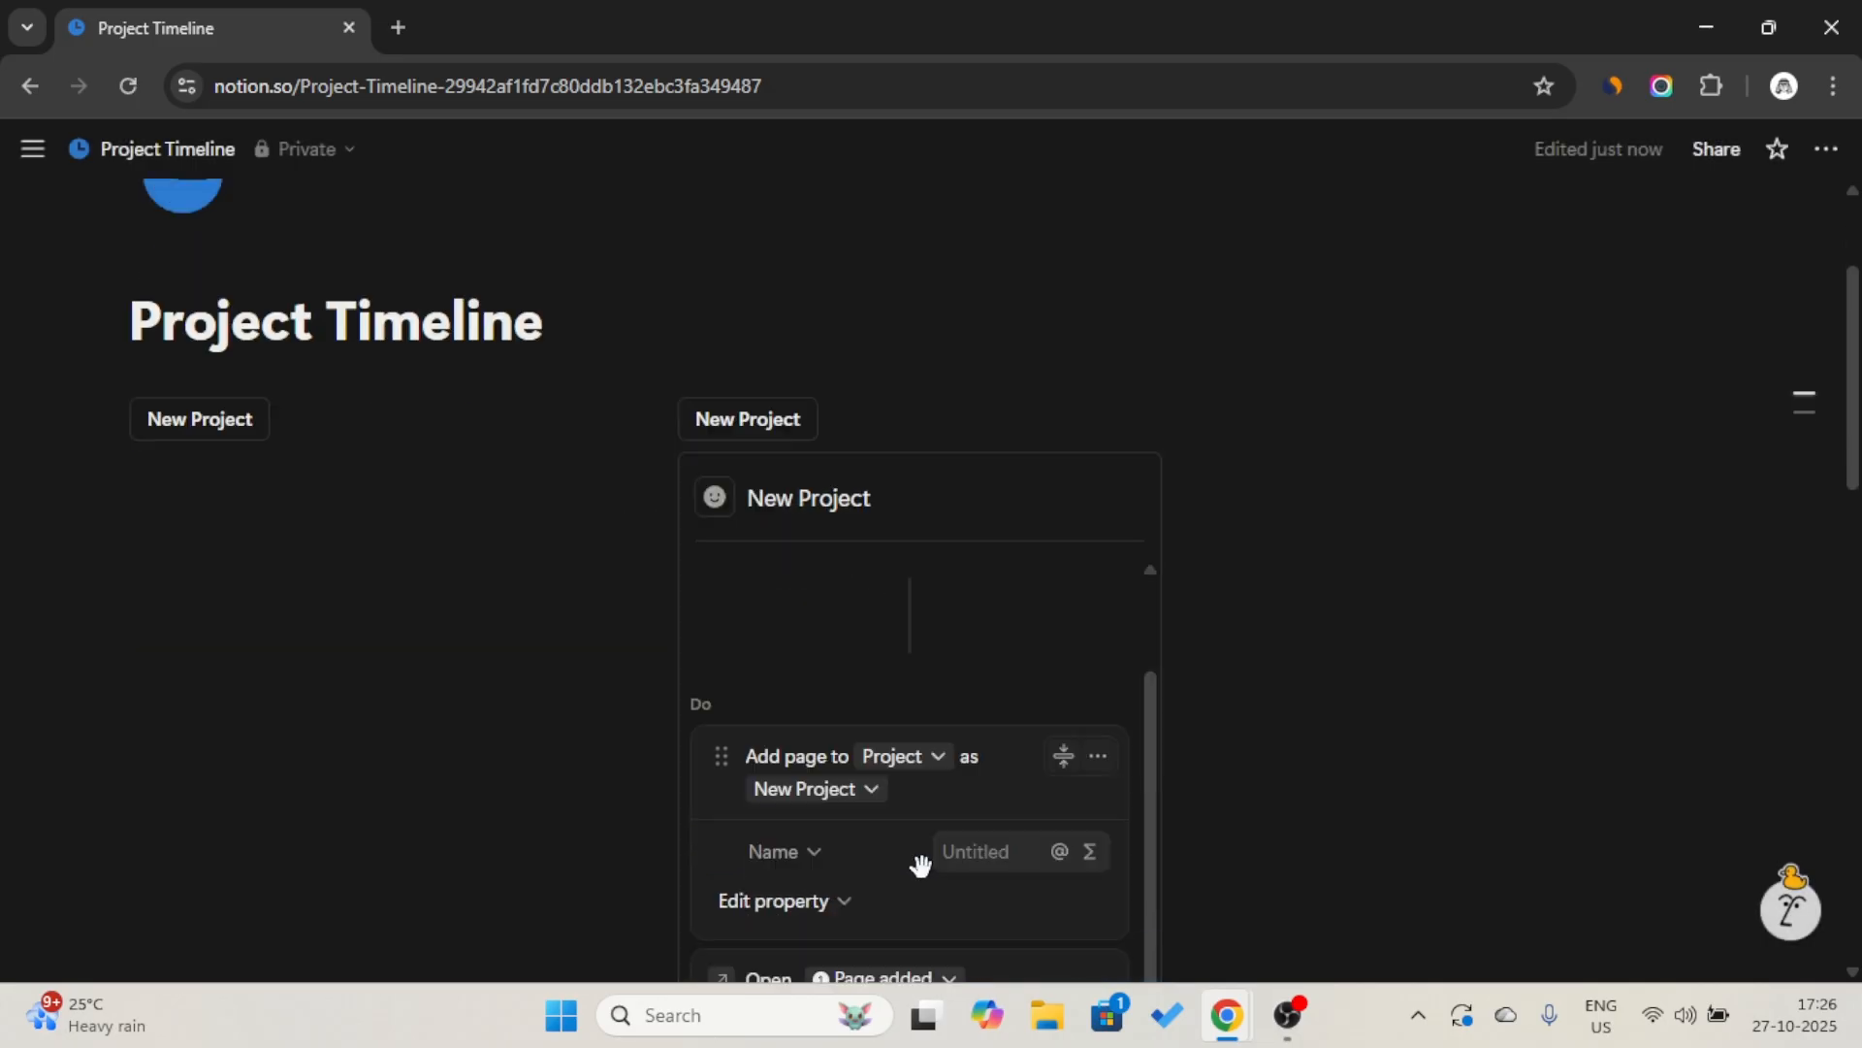
left_click(836, 771)
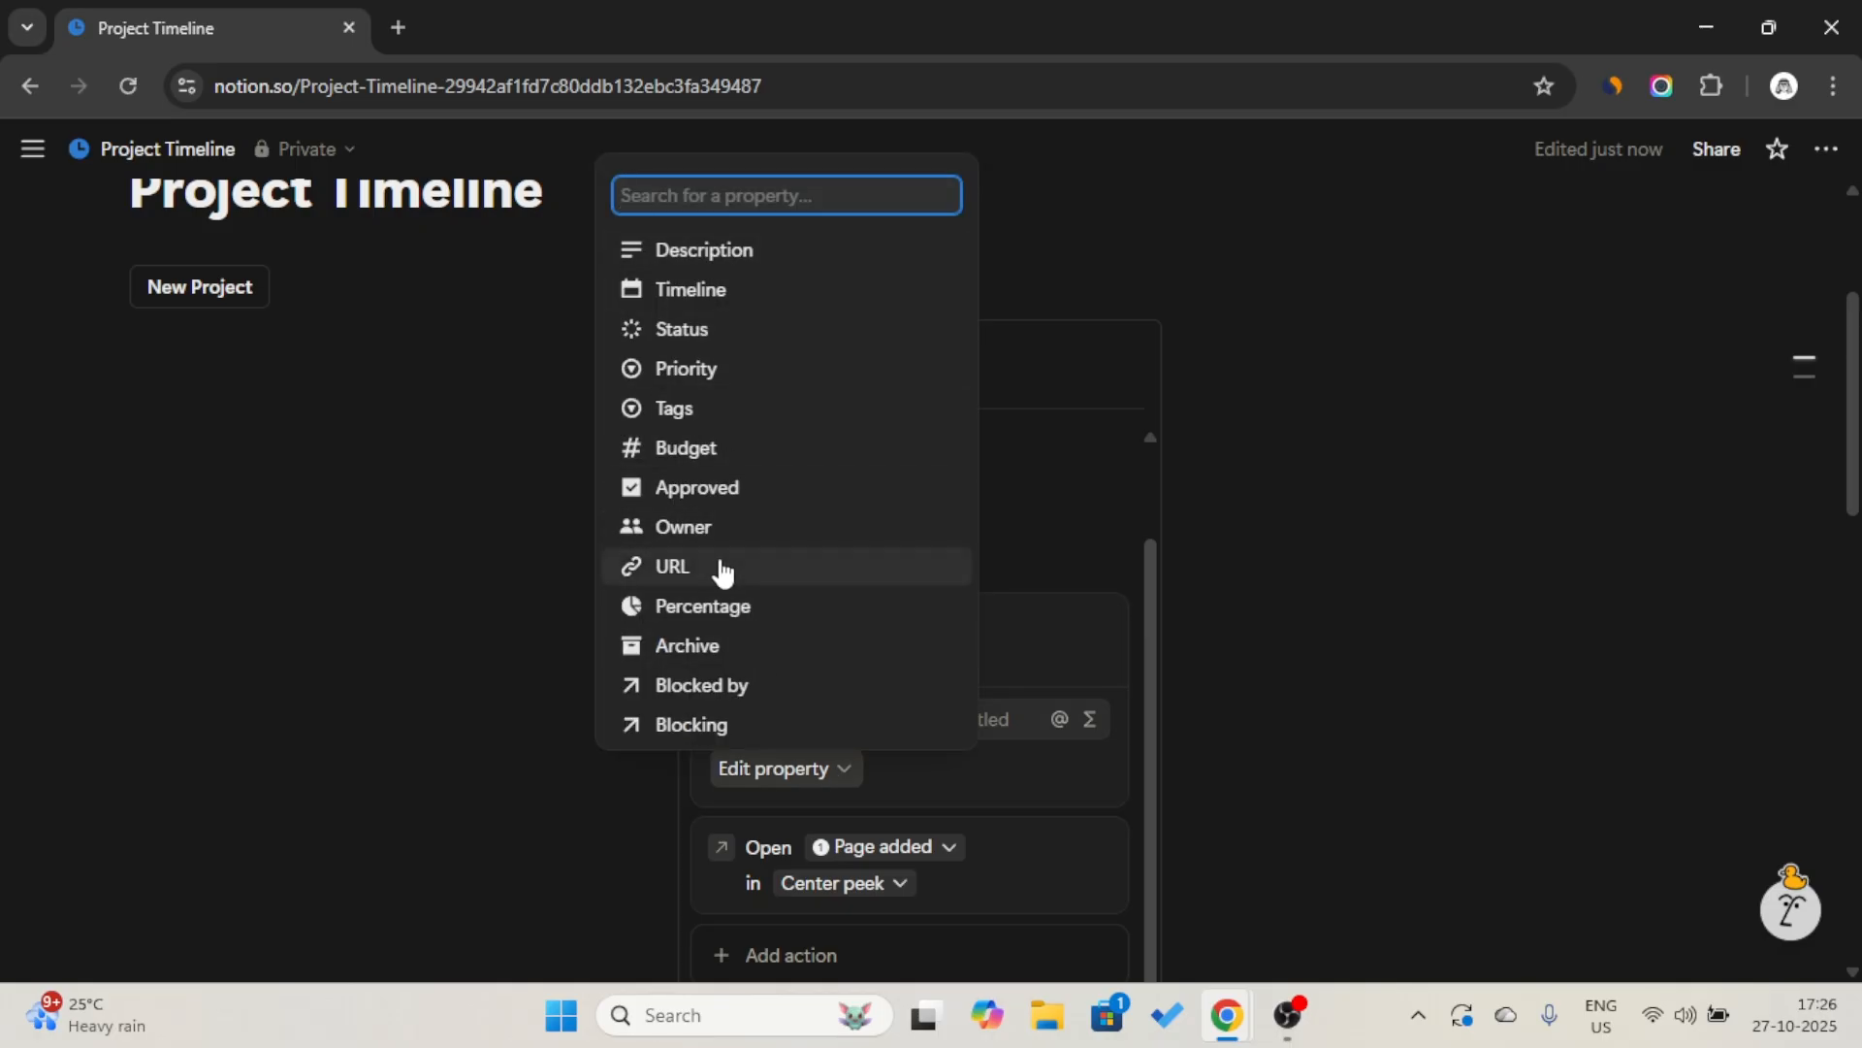
left_click(725, 373)
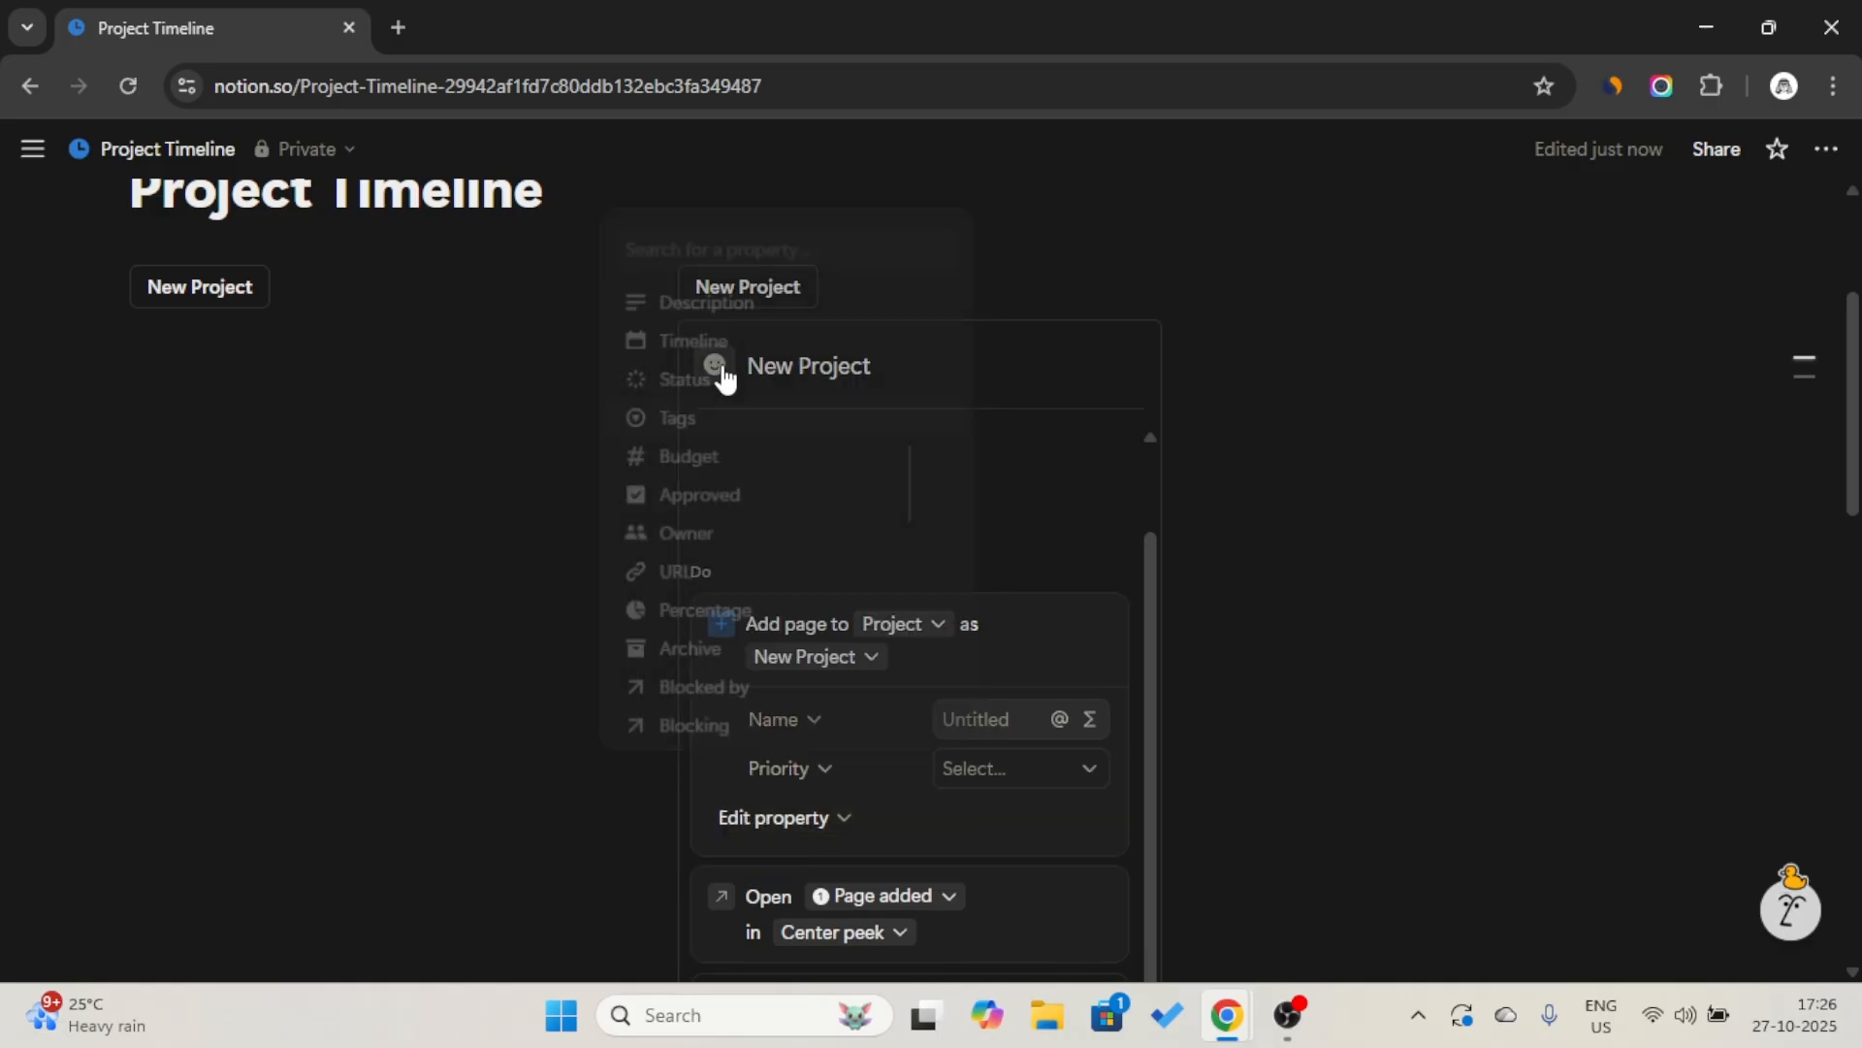
left_click(1032, 776)
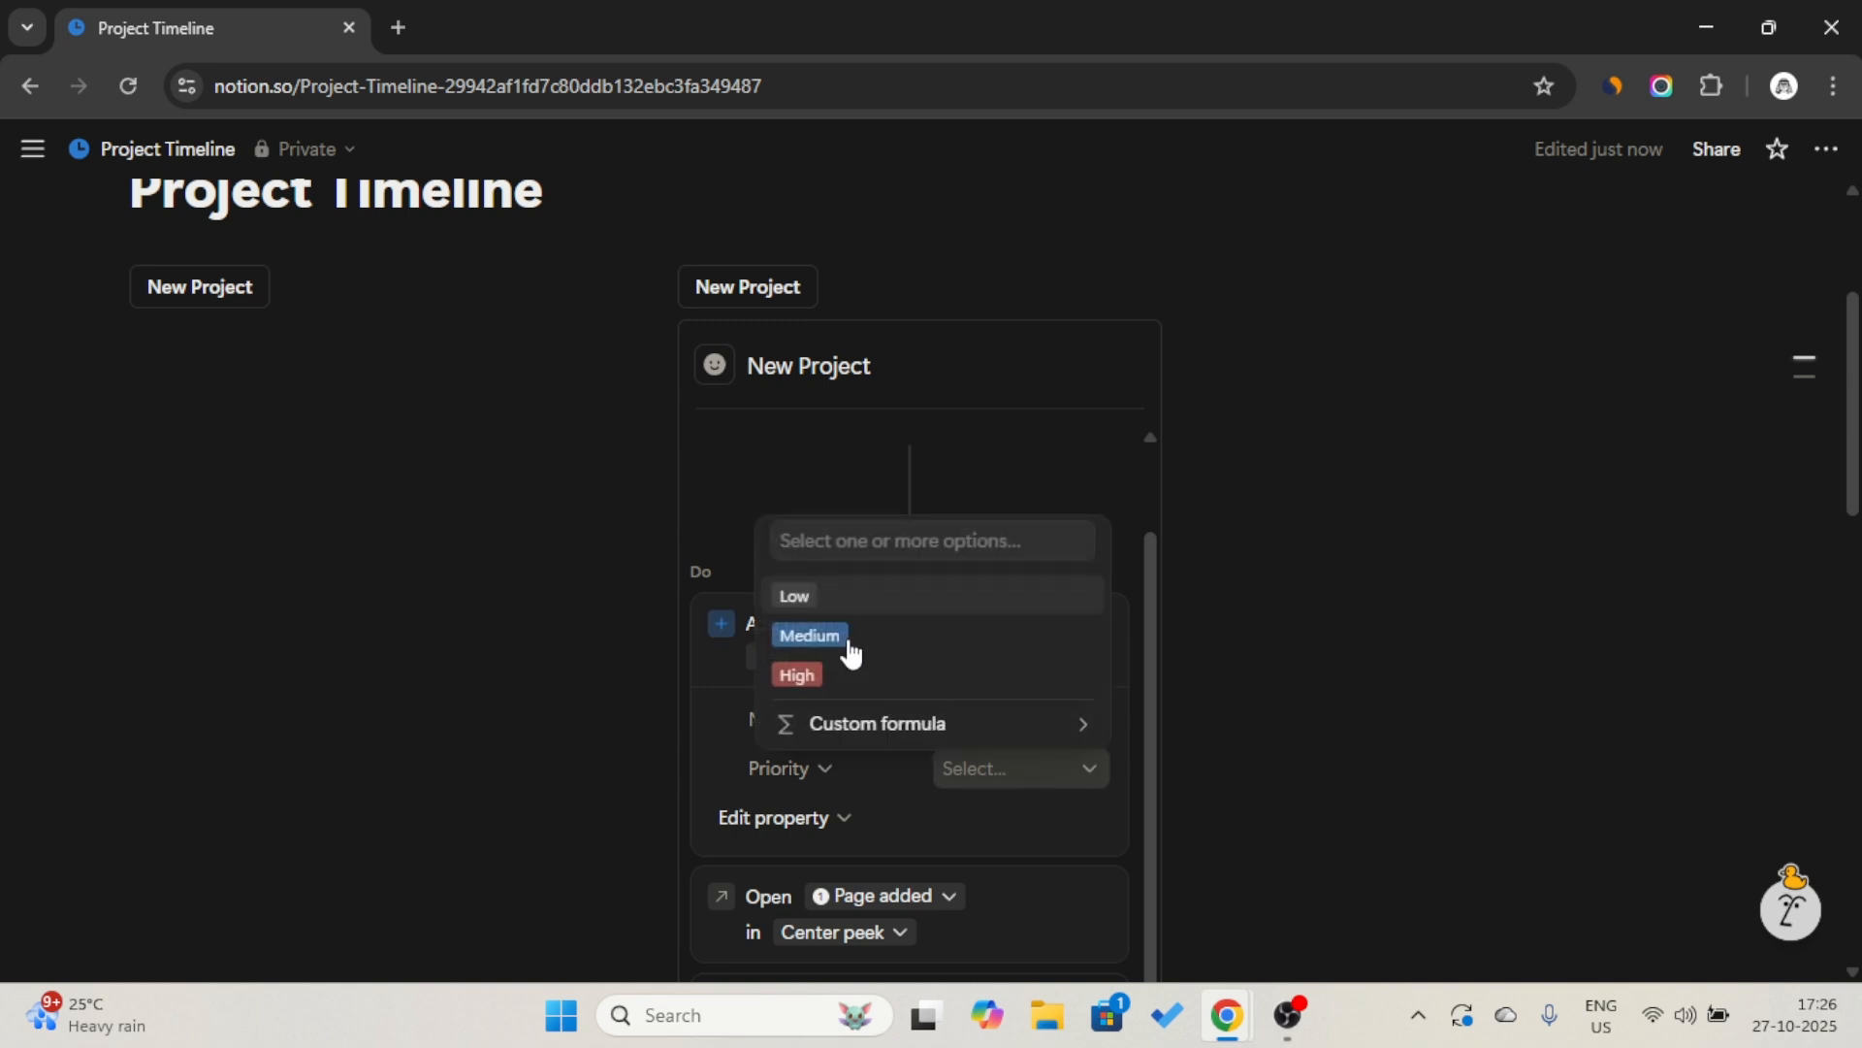
left_click(853, 679)
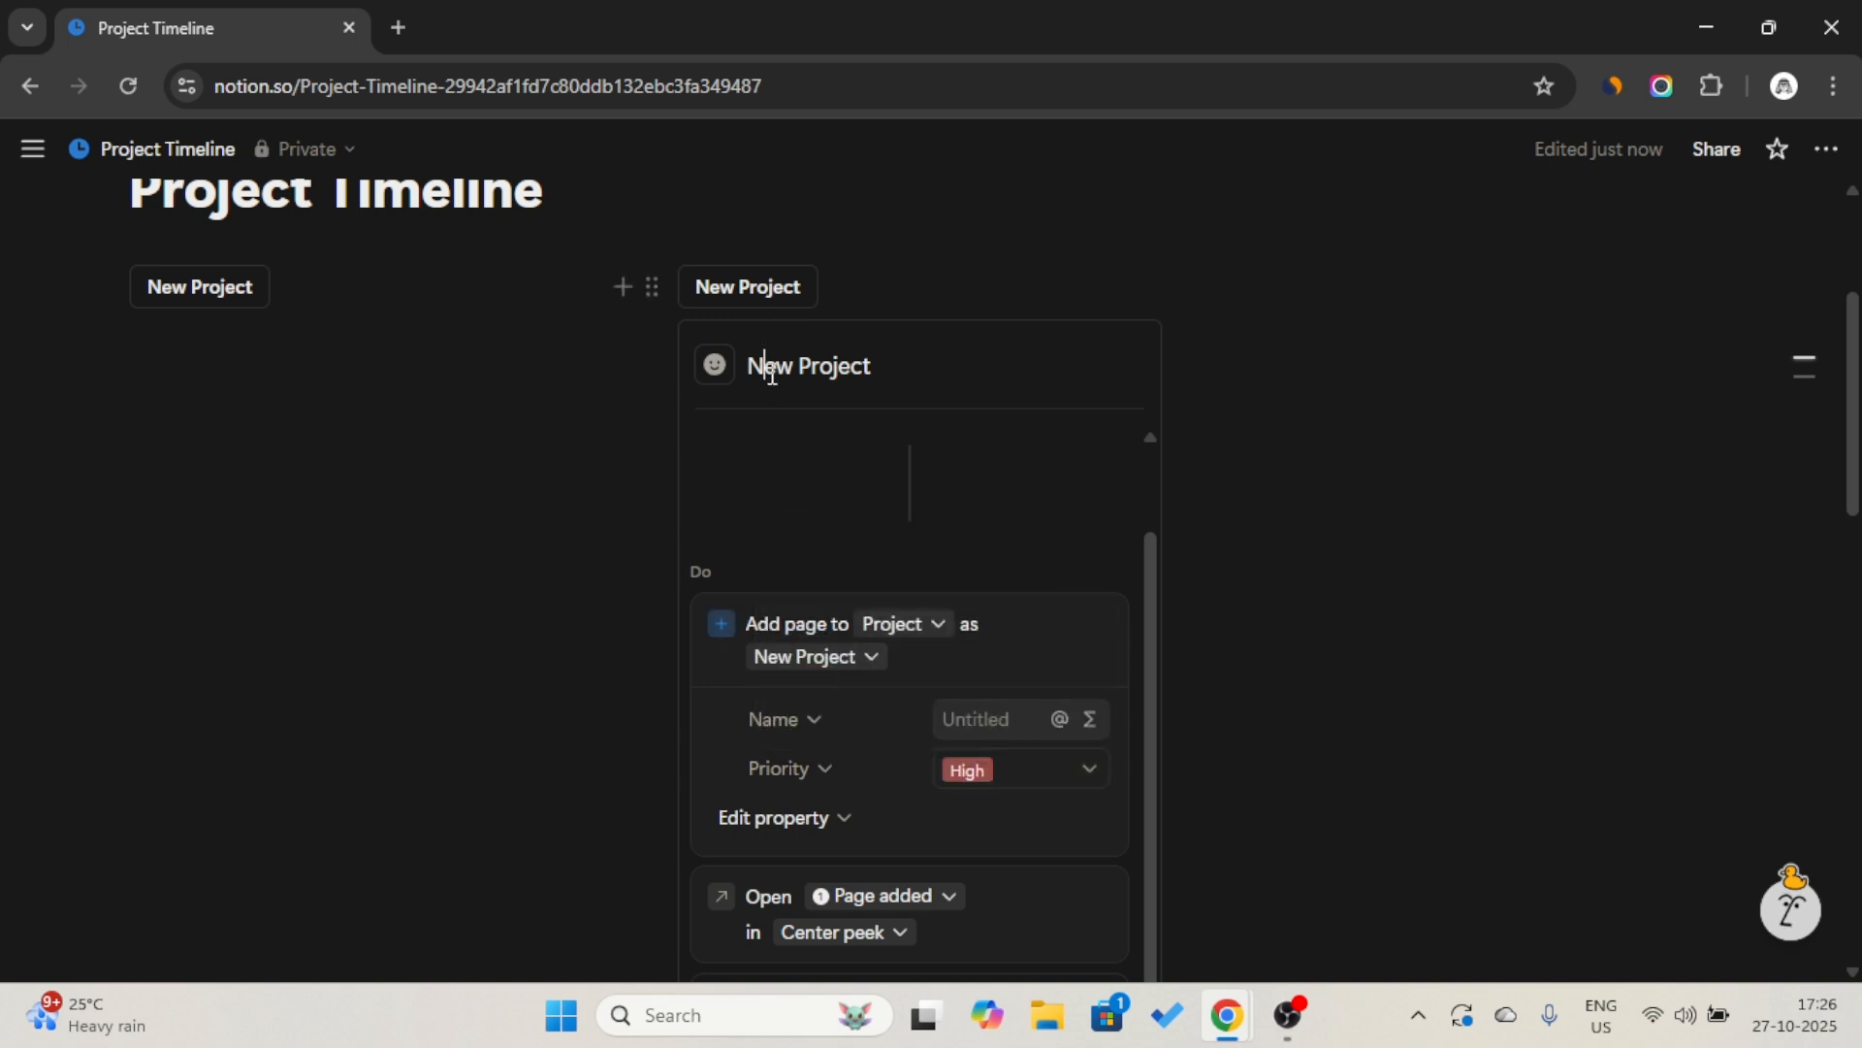
Rename the copied button to New High Priority Project and finish its setup.
key("Caps_Lock")
type("H")
key("Caps_Lock")
type("igh")
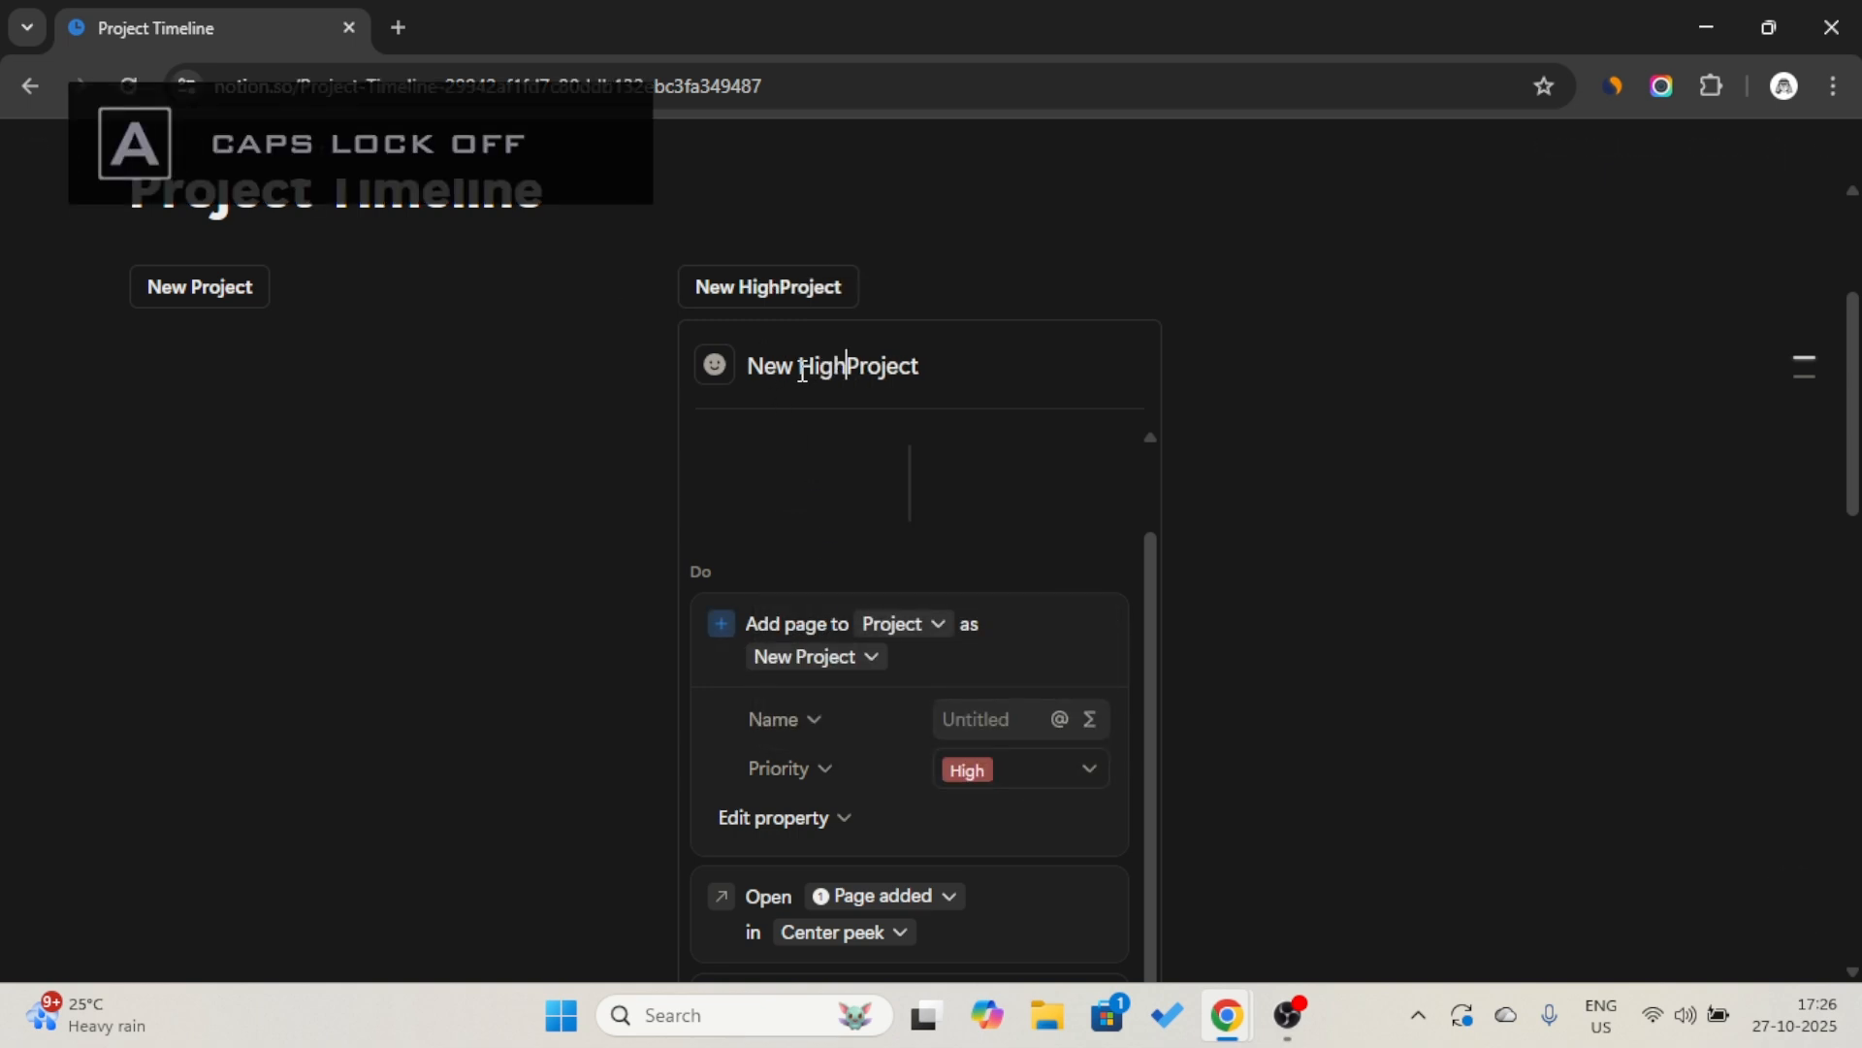
key("Caps_Lock")
type("P")
key("Caps_Lock")
type("r")
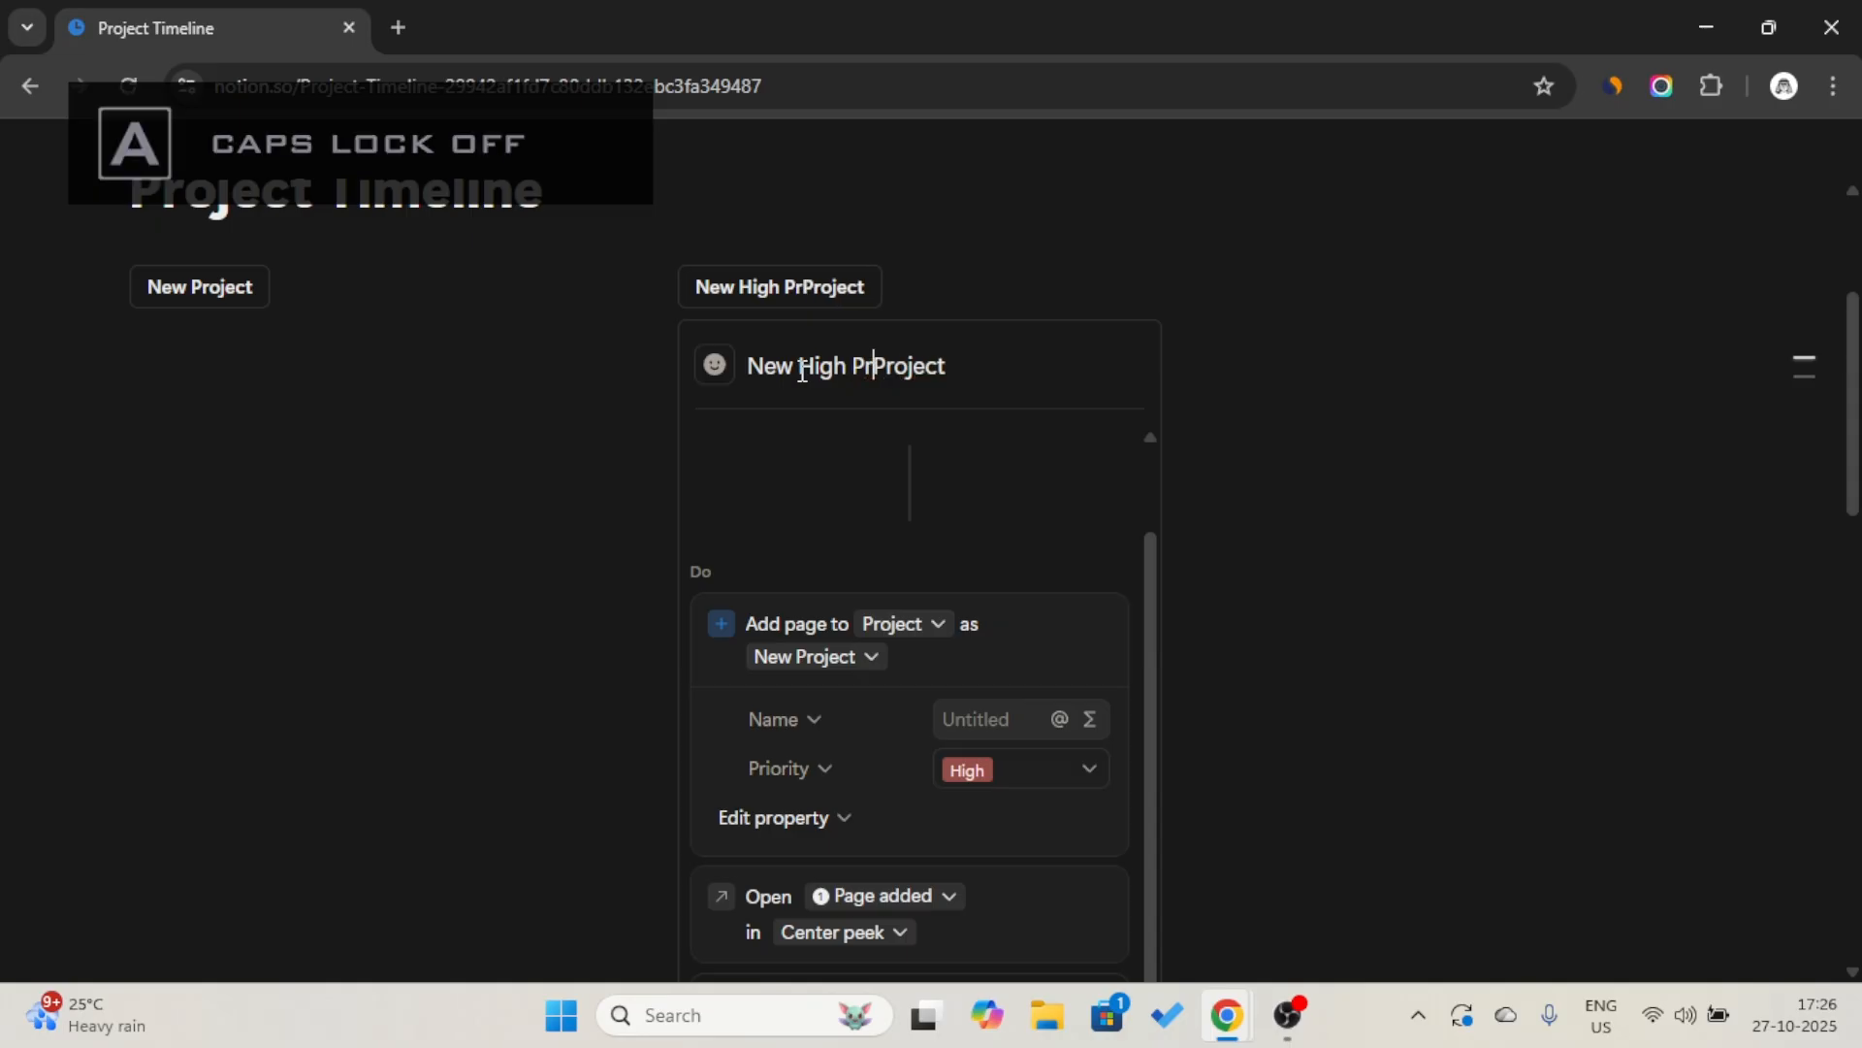
type("iority")
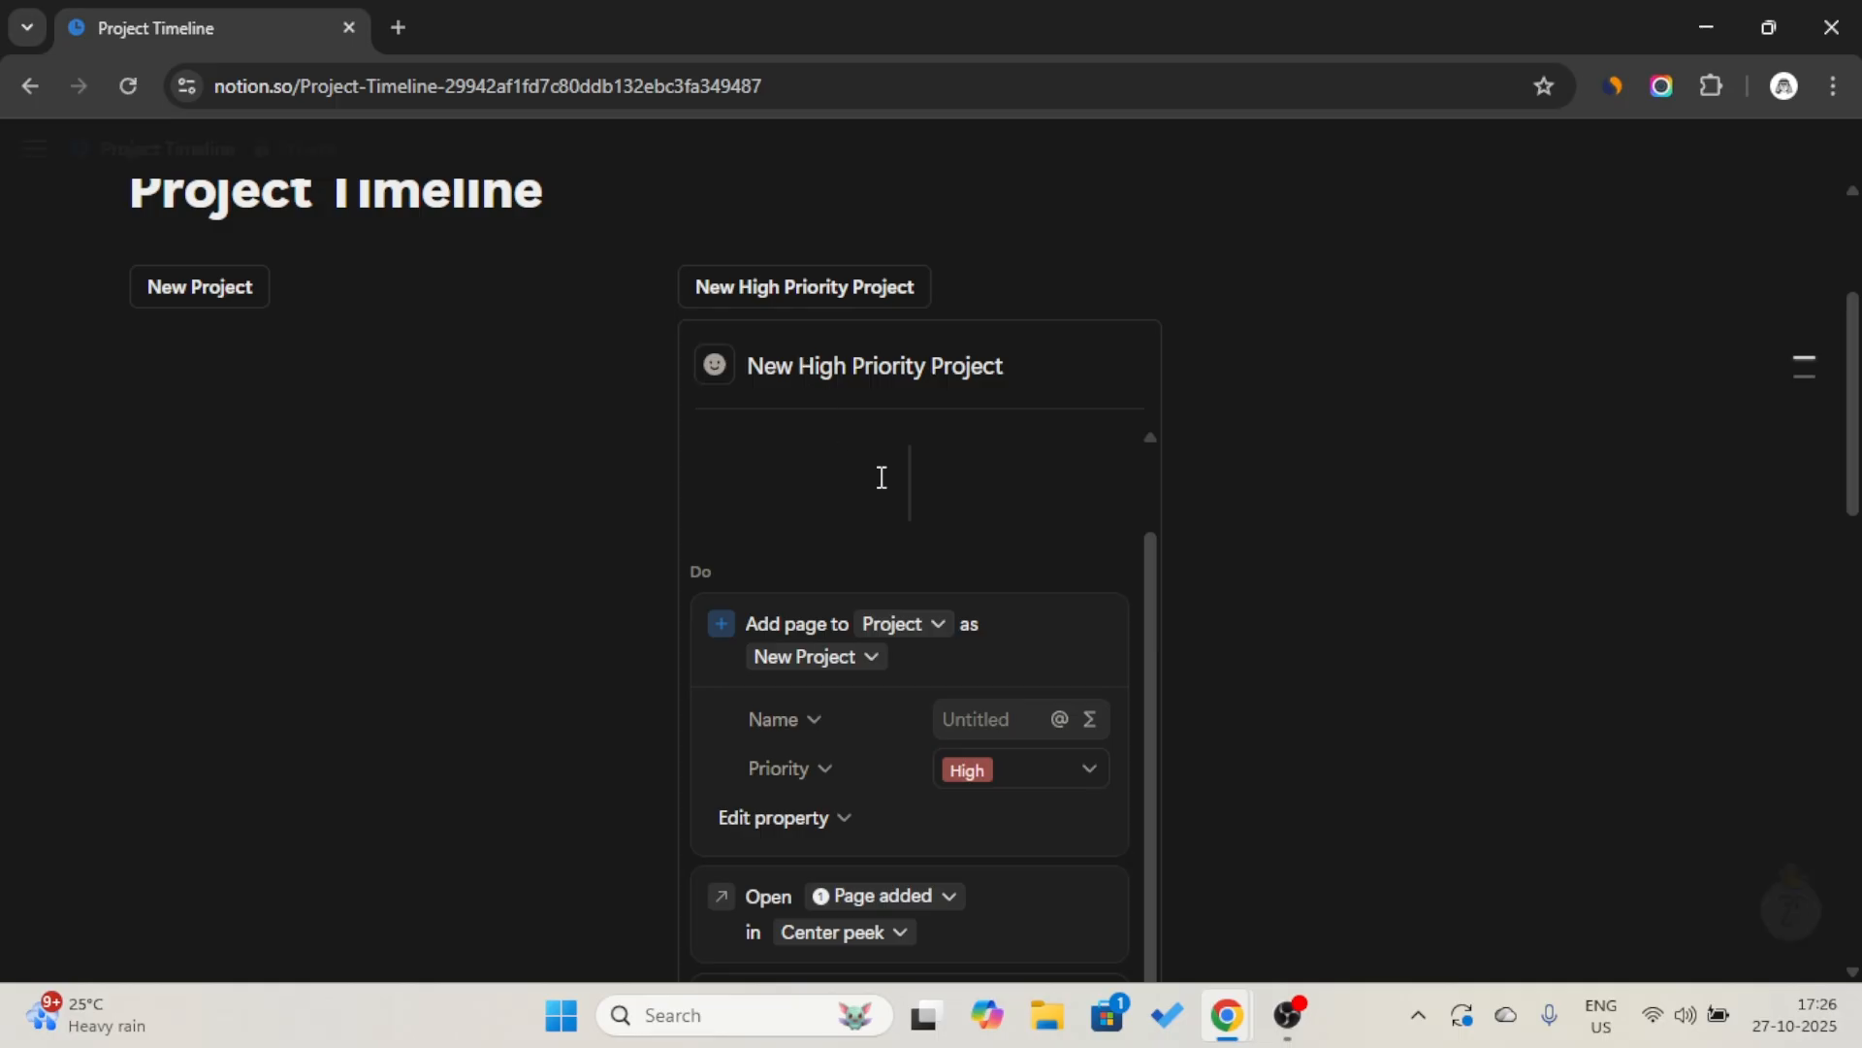
scroll(946, 776, "down", 1)
scroll(1085, 767, "down", 2)
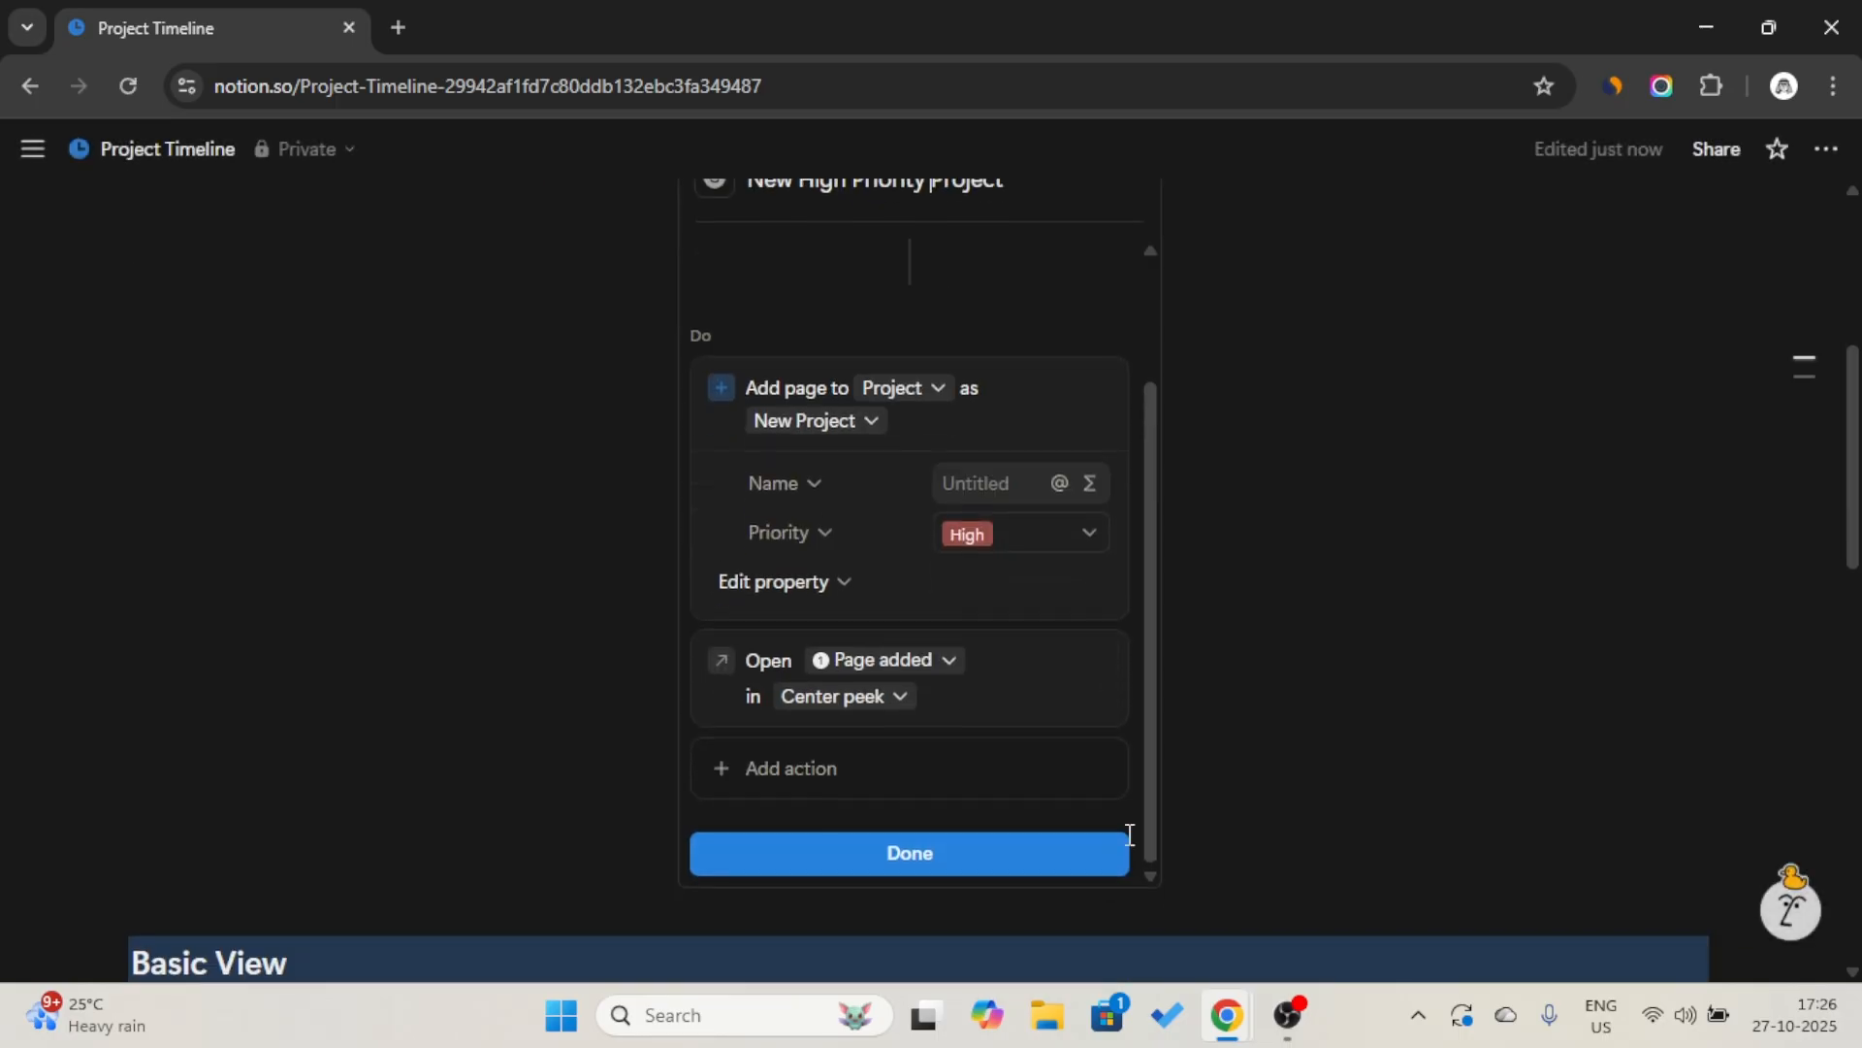
left_click(1068, 853)
Run the New High Priority Project button to create a project page, and check the new page's properties.
scroll(1047, 805, "up", 4)
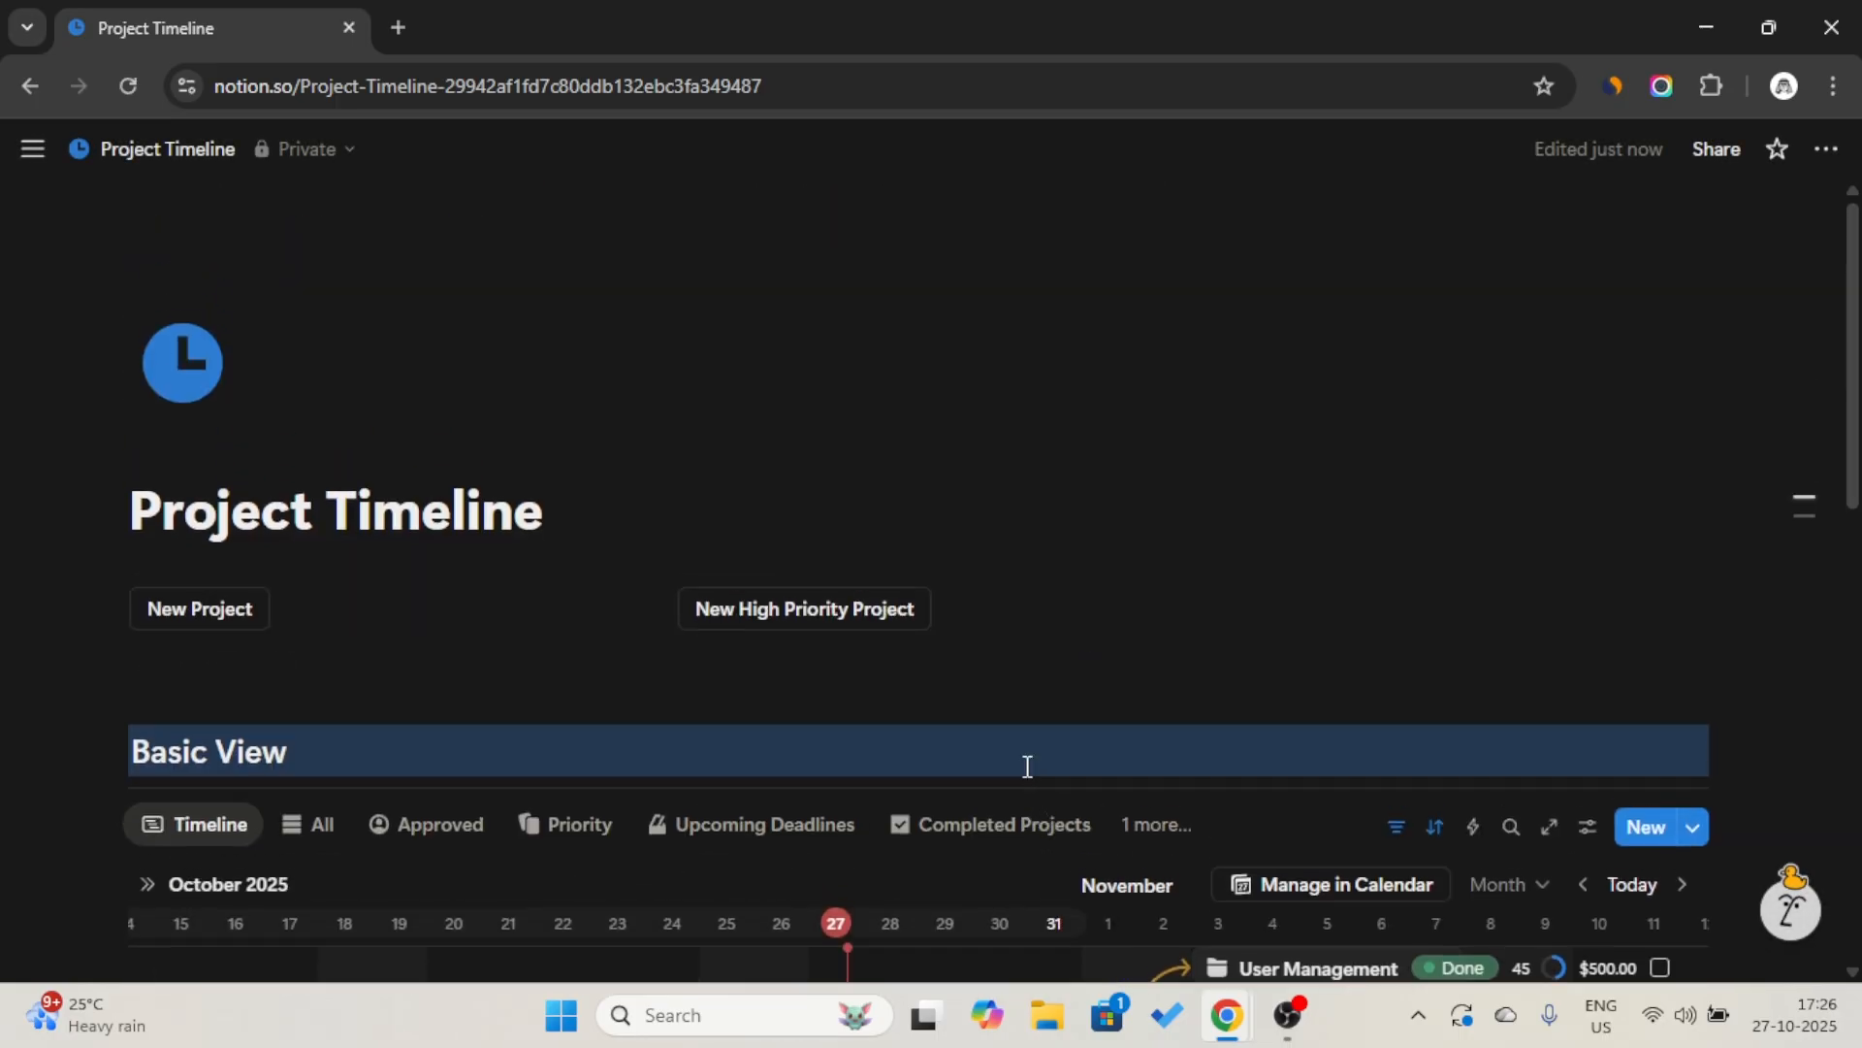
left_click(788, 609)
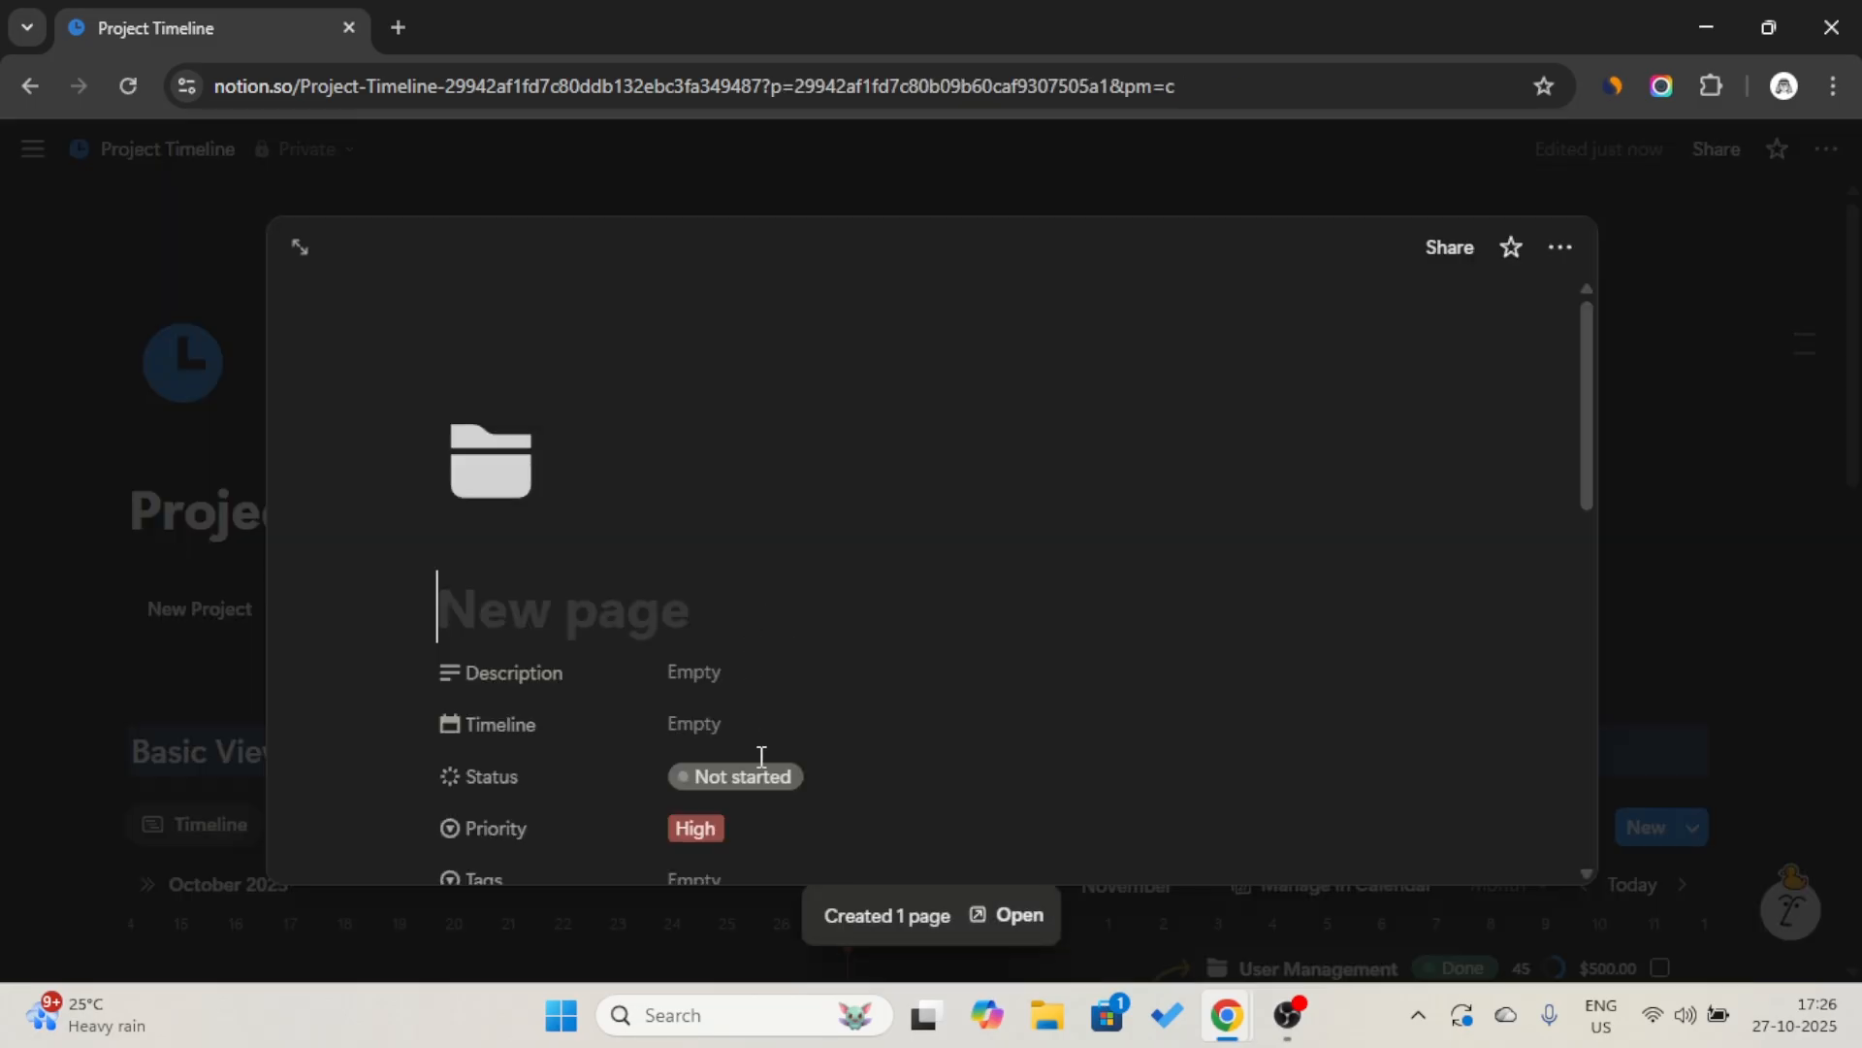
scroll(762, 756, "down", 1)
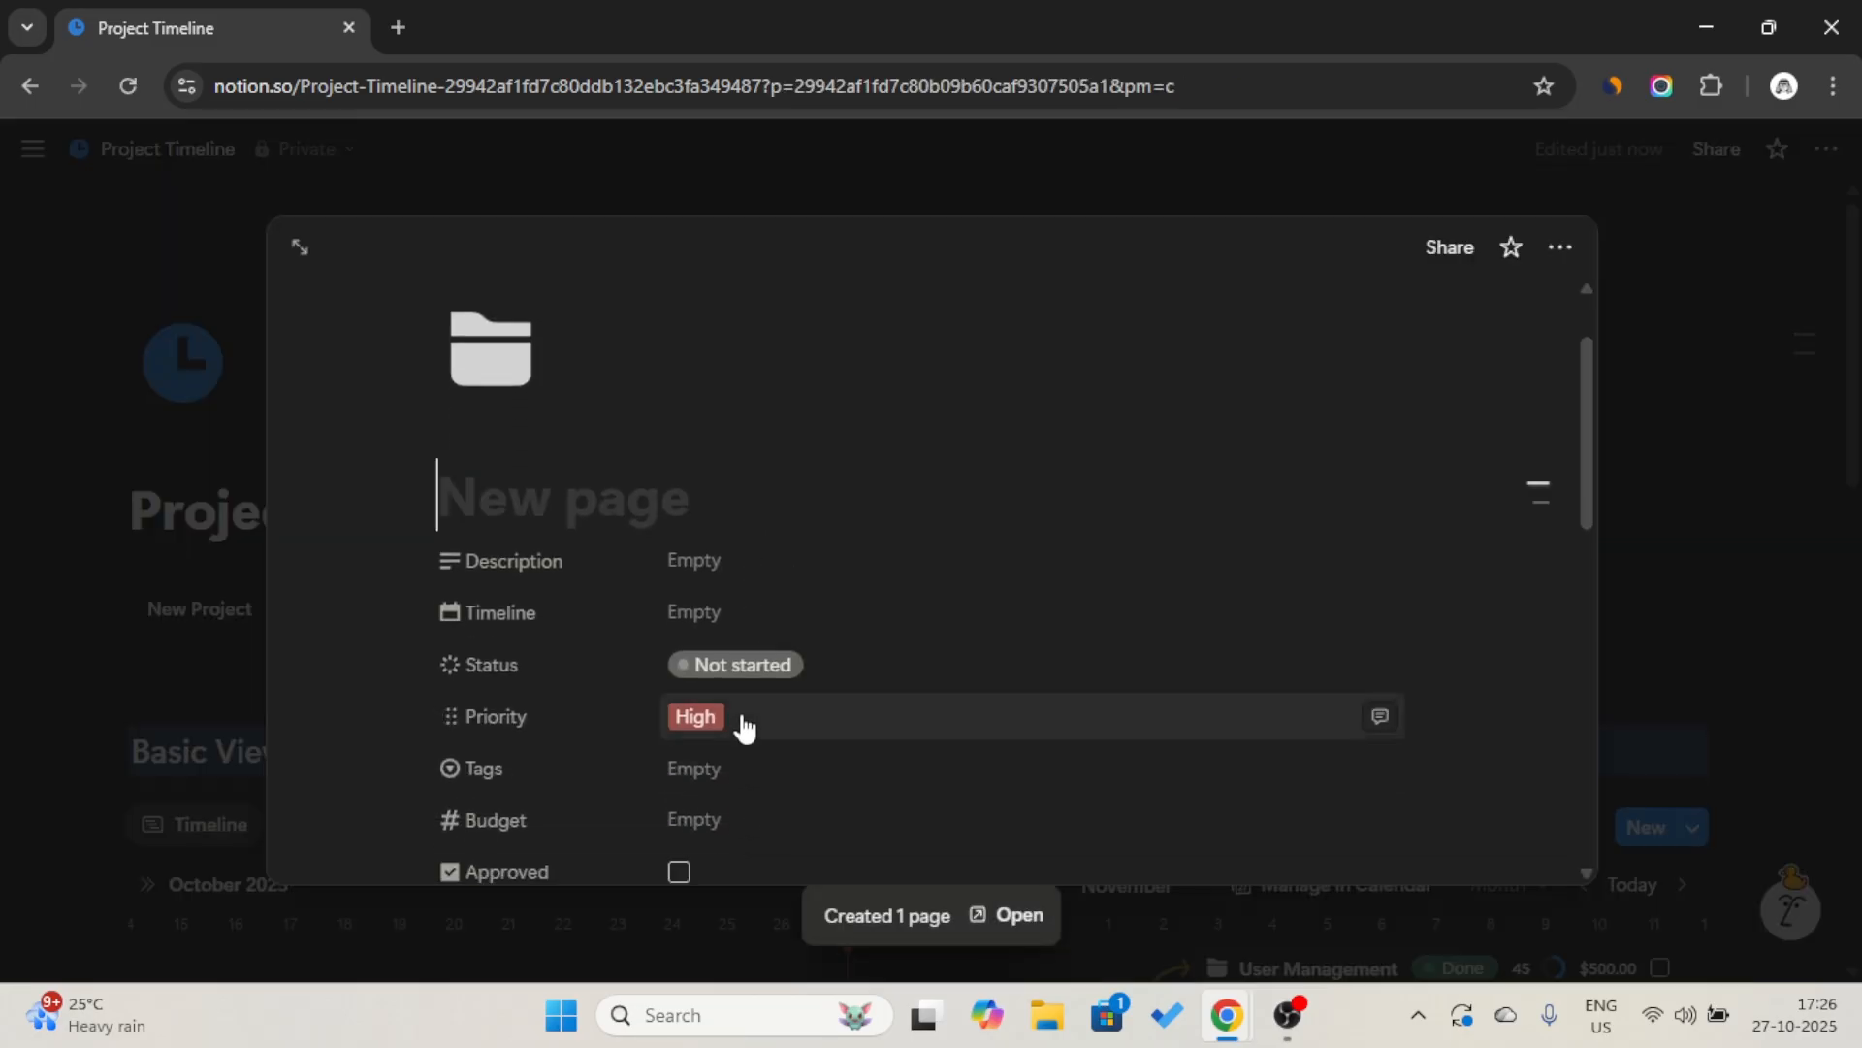
scroll(748, 695, "down", 2)
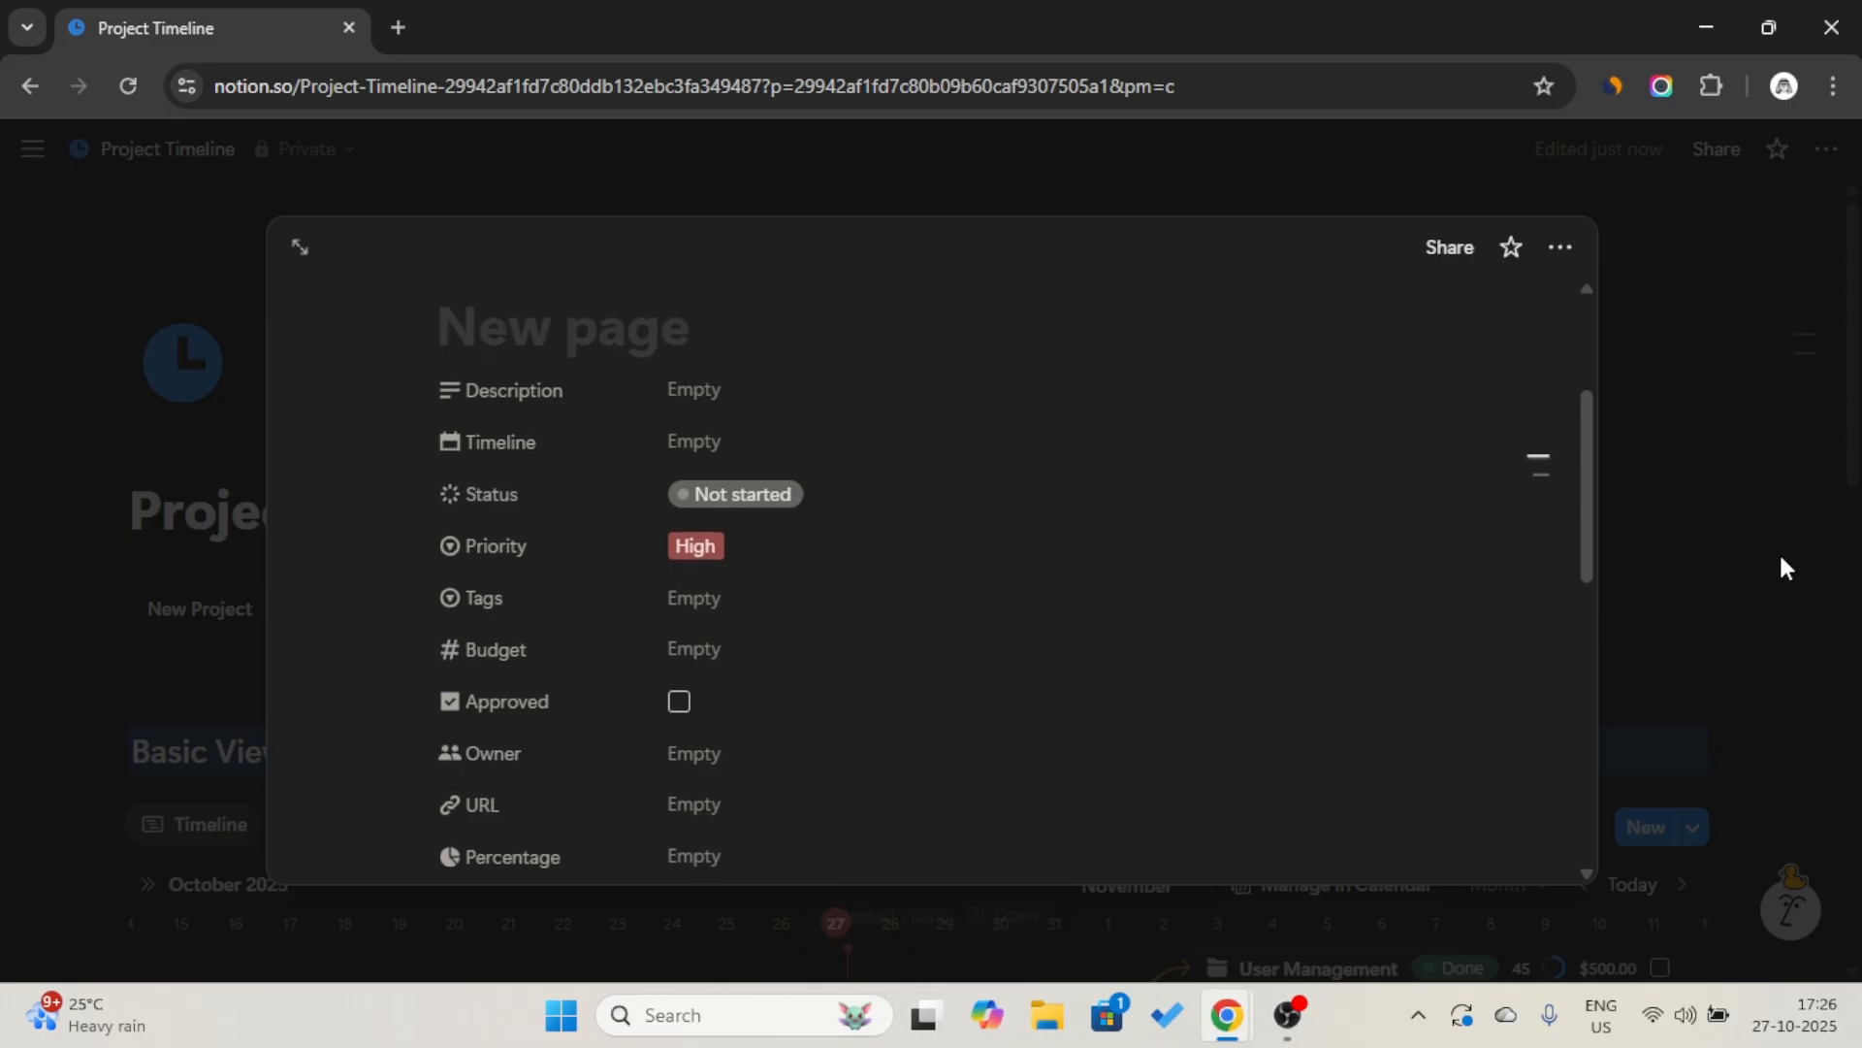
Set the new project's Timeline to a date range from October 27 to October 31, 2025.
left_click(735, 456)
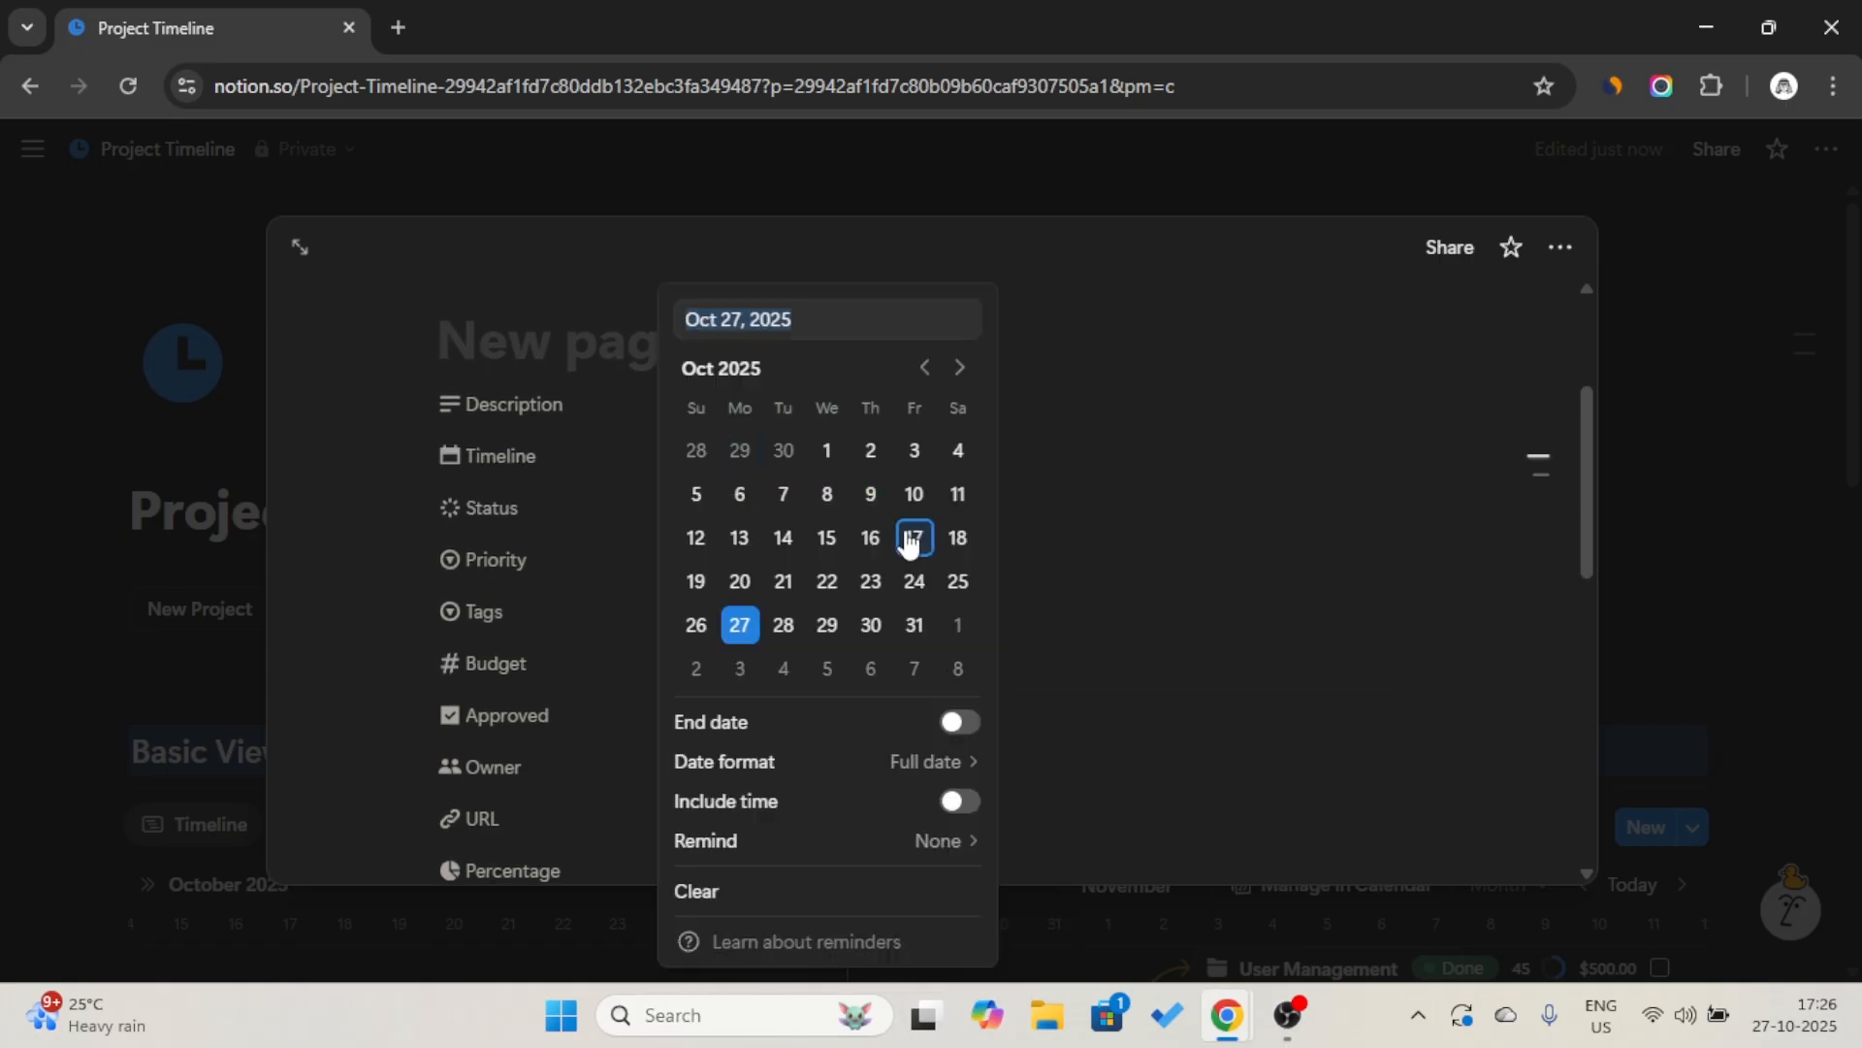
left_click(959, 722)
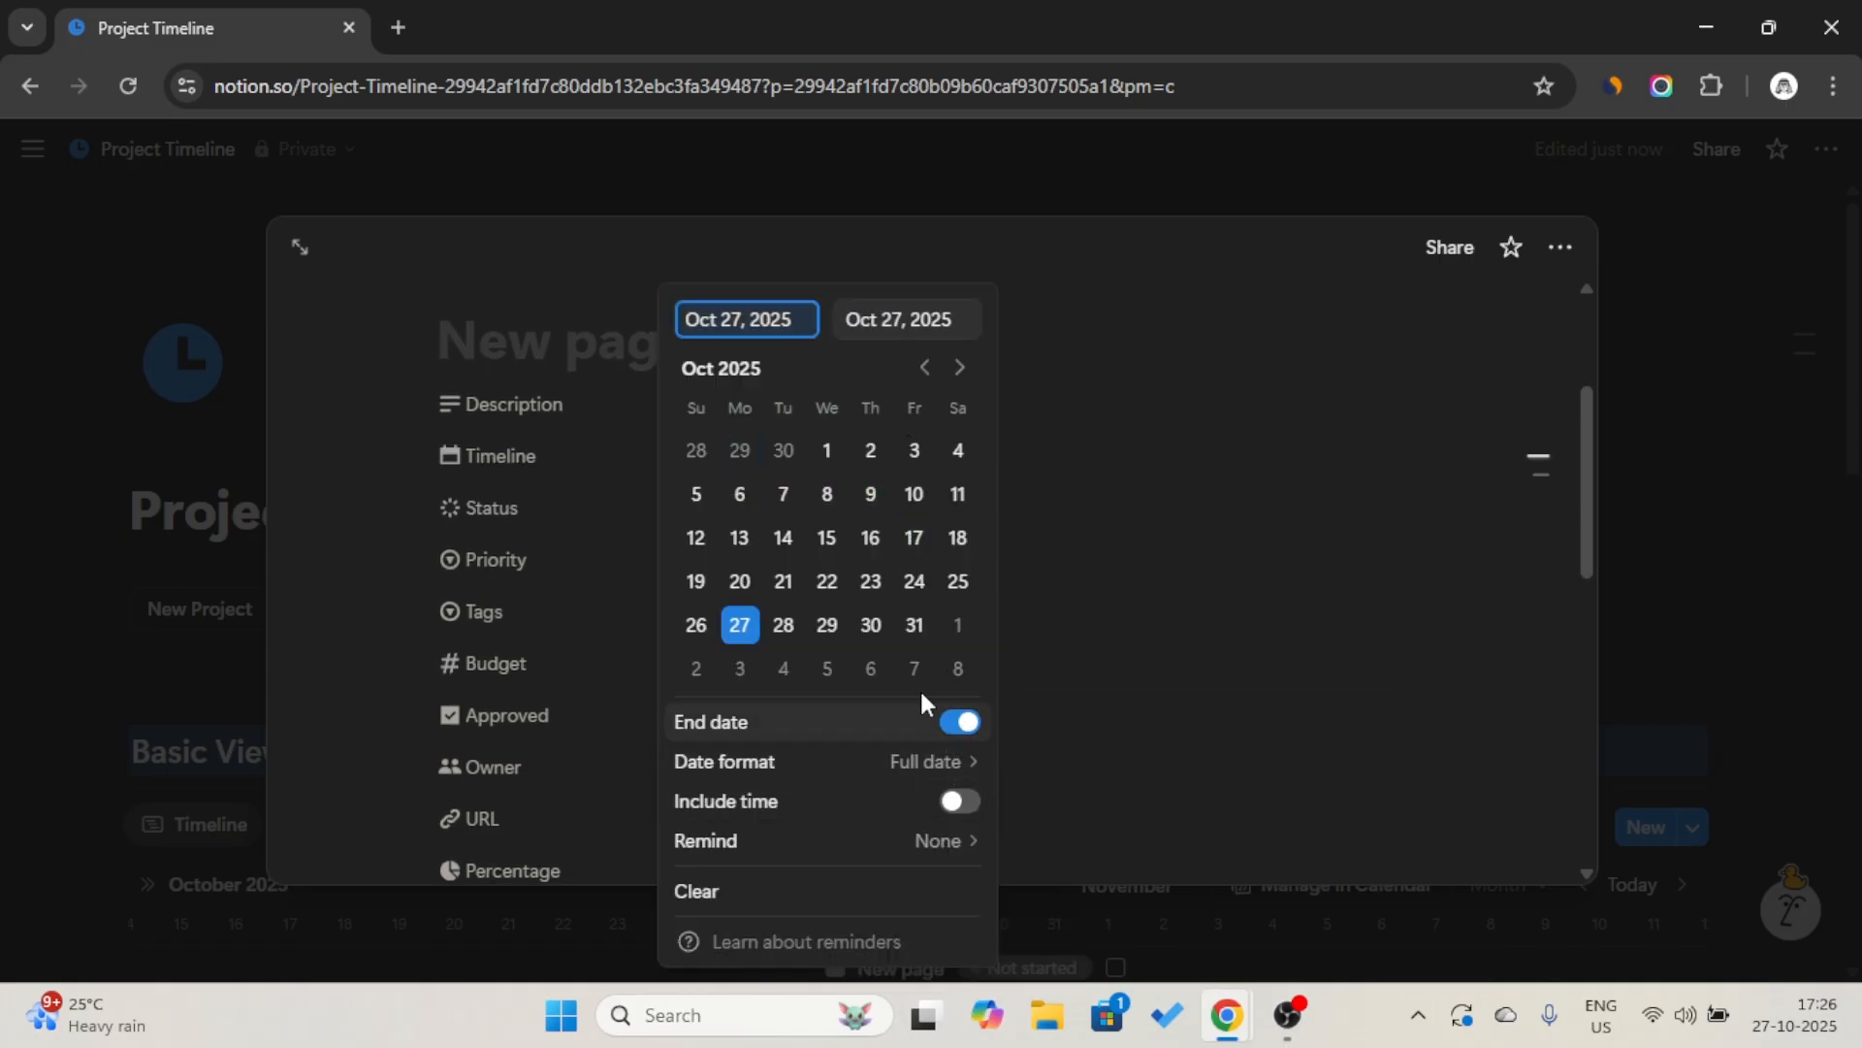
left_click(913, 625)
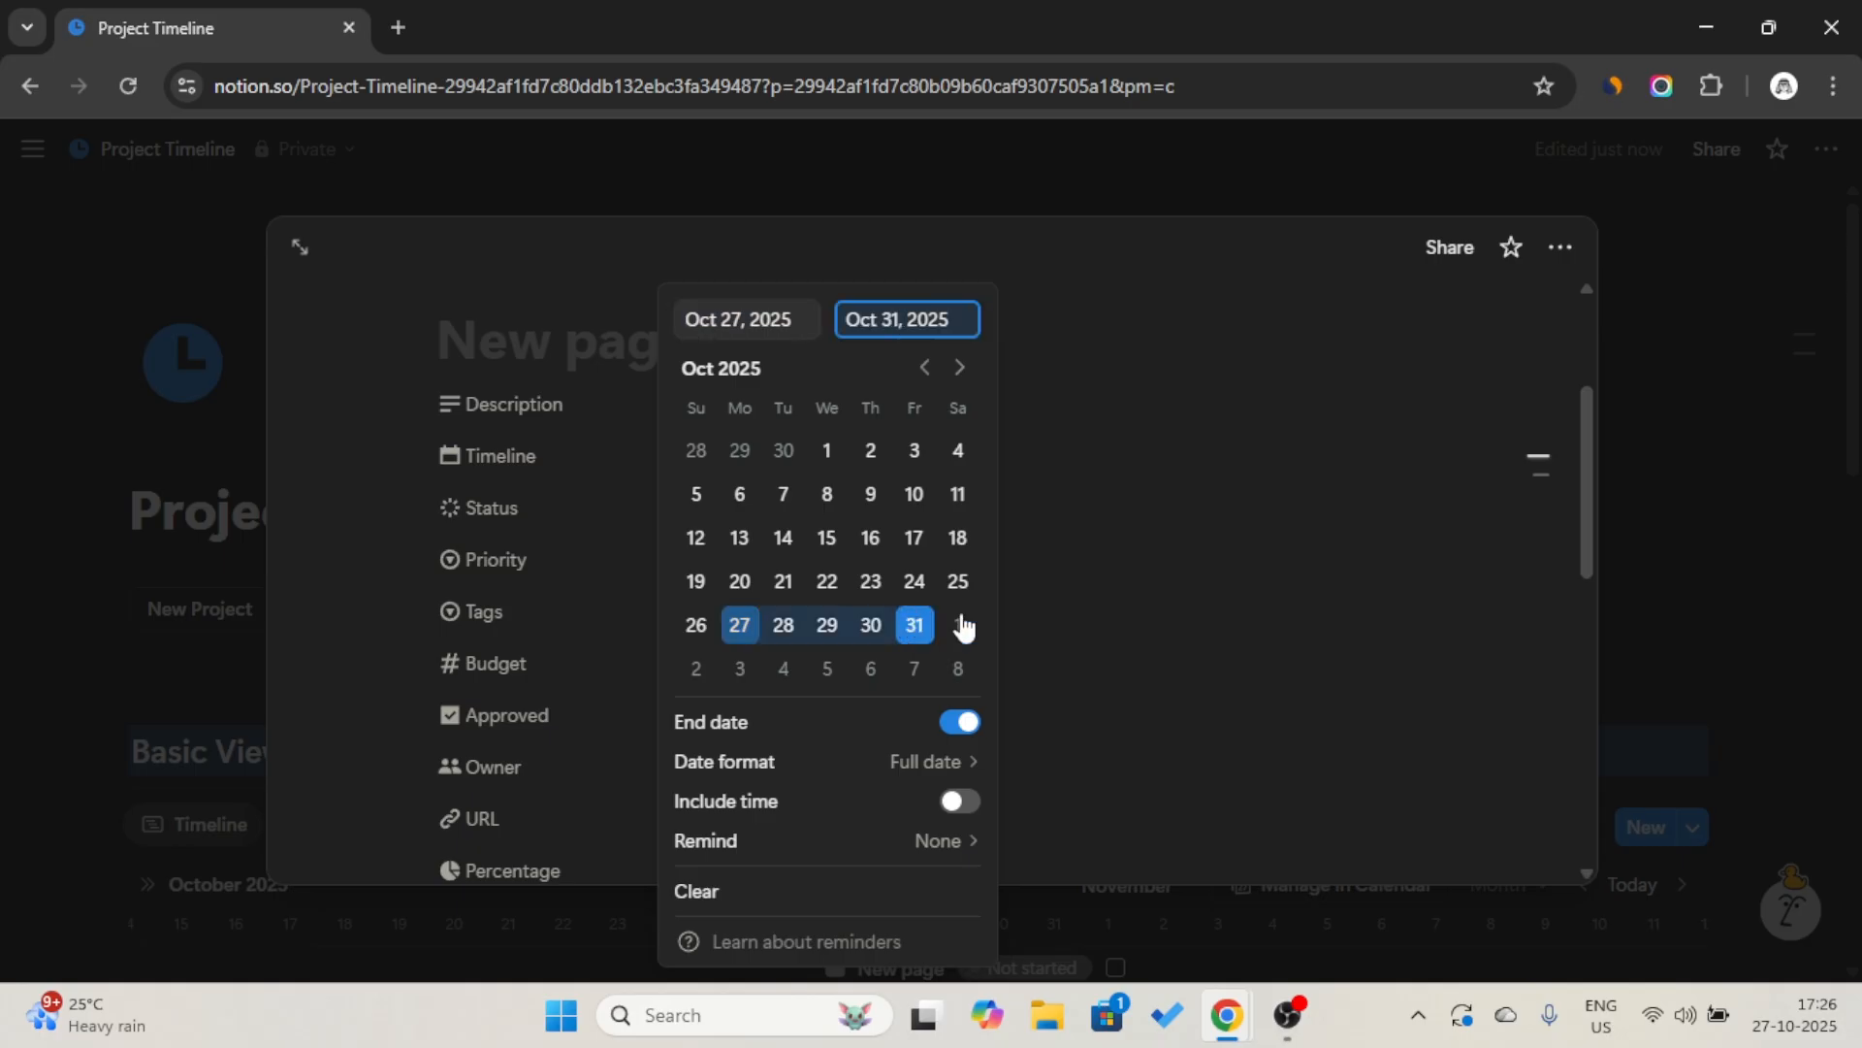
left_click(1746, 480)
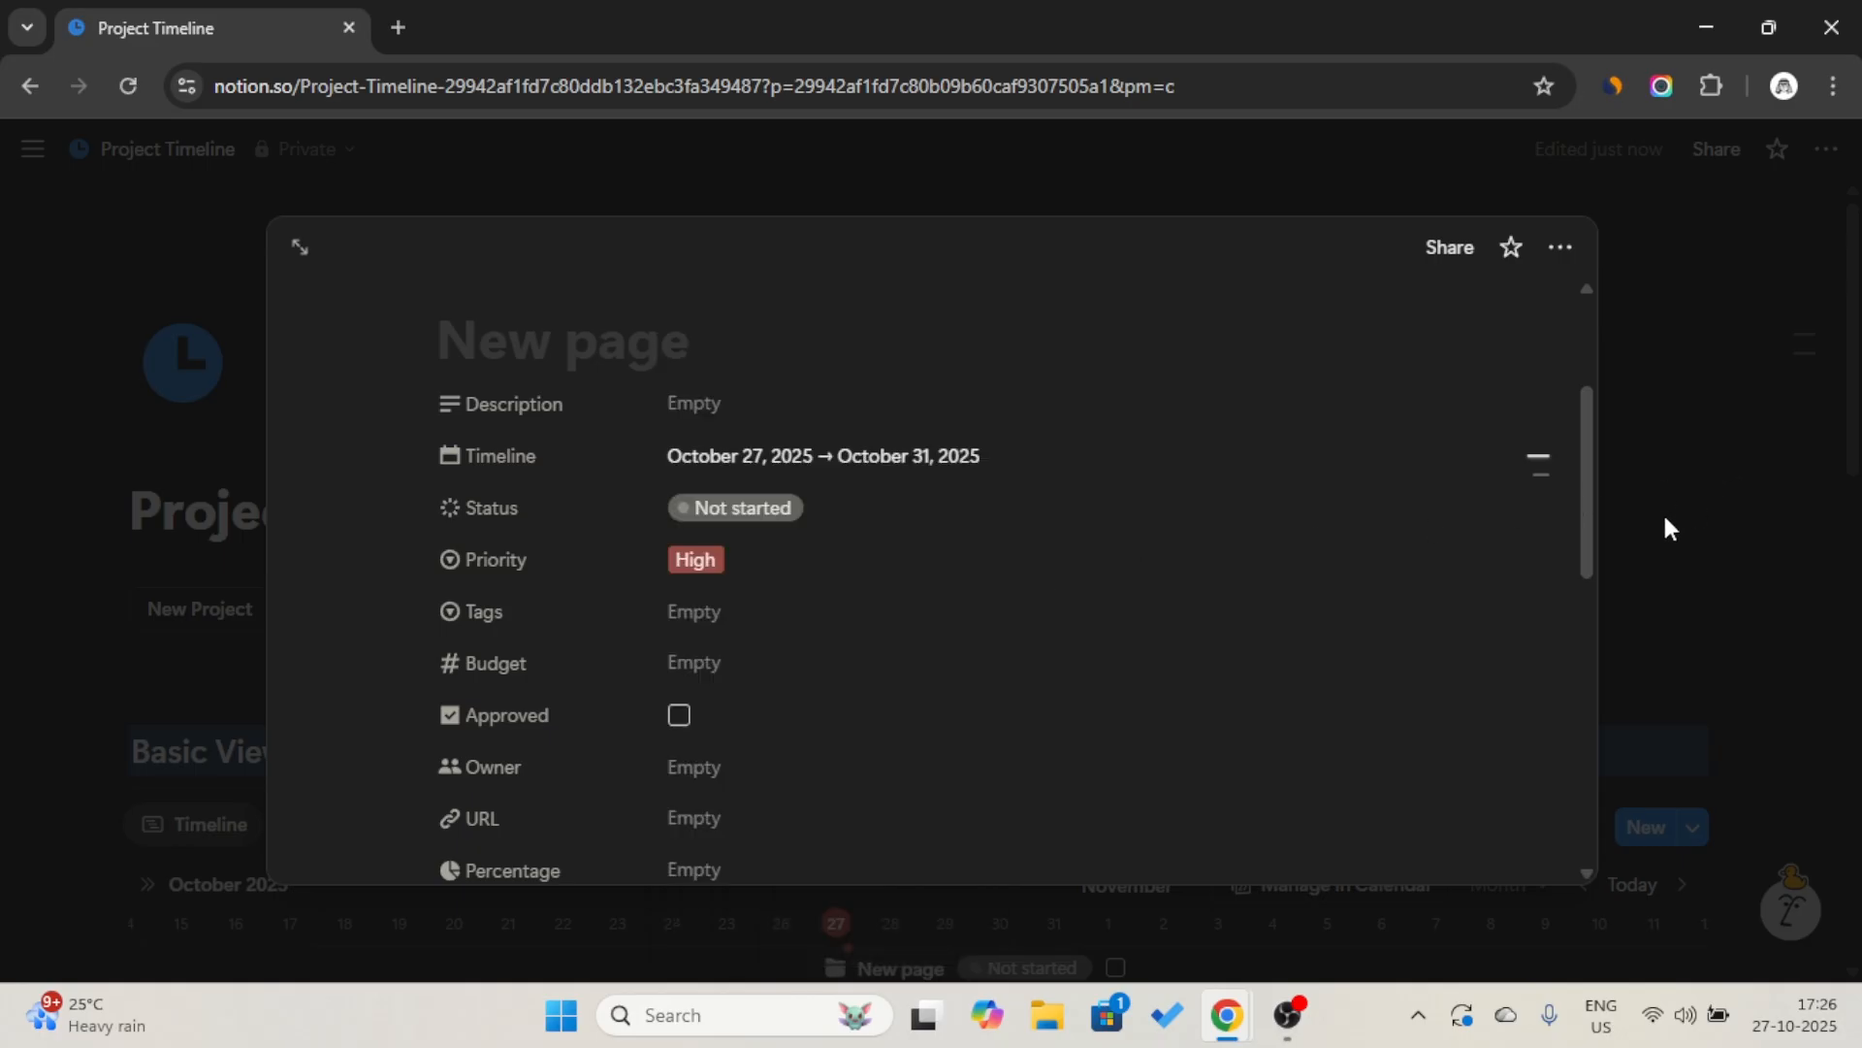
Narrow the first and second button columns to widen the empty third column.
scroll(869, 670, "down", 1)
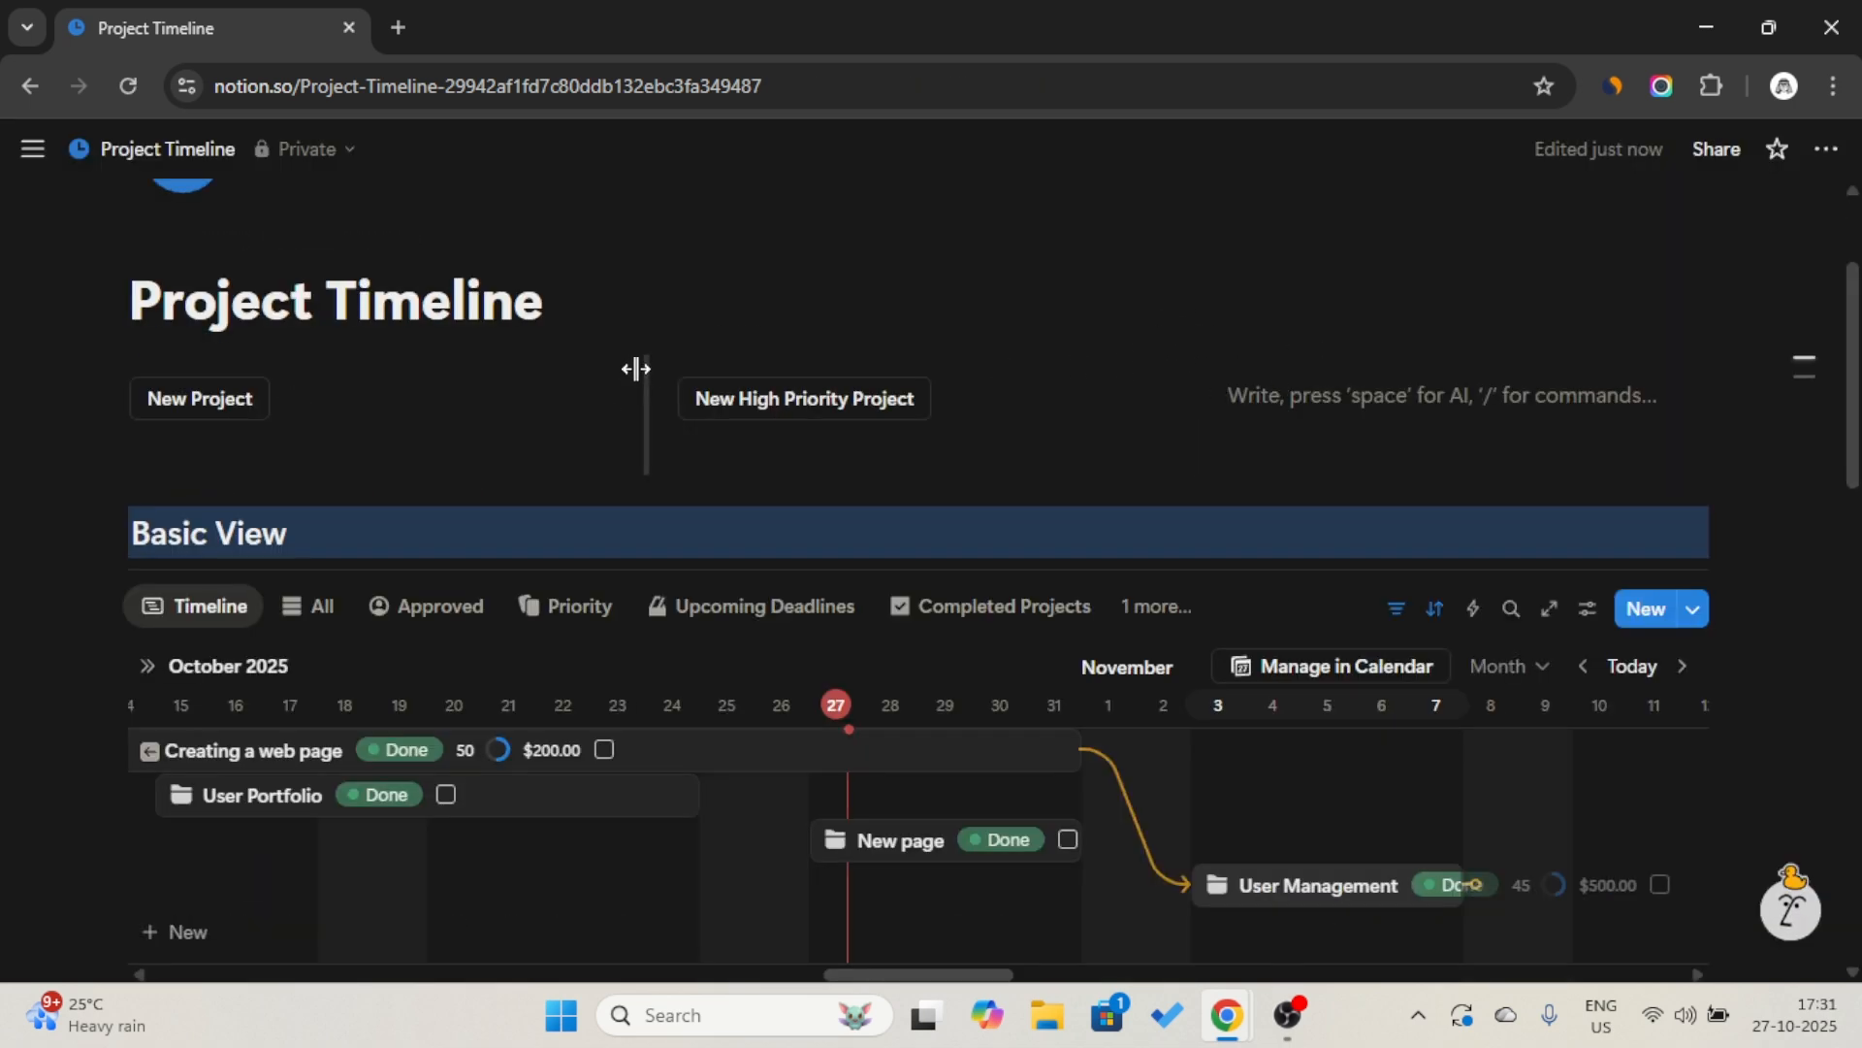
left_click_drag(604, 364, 382, 387)
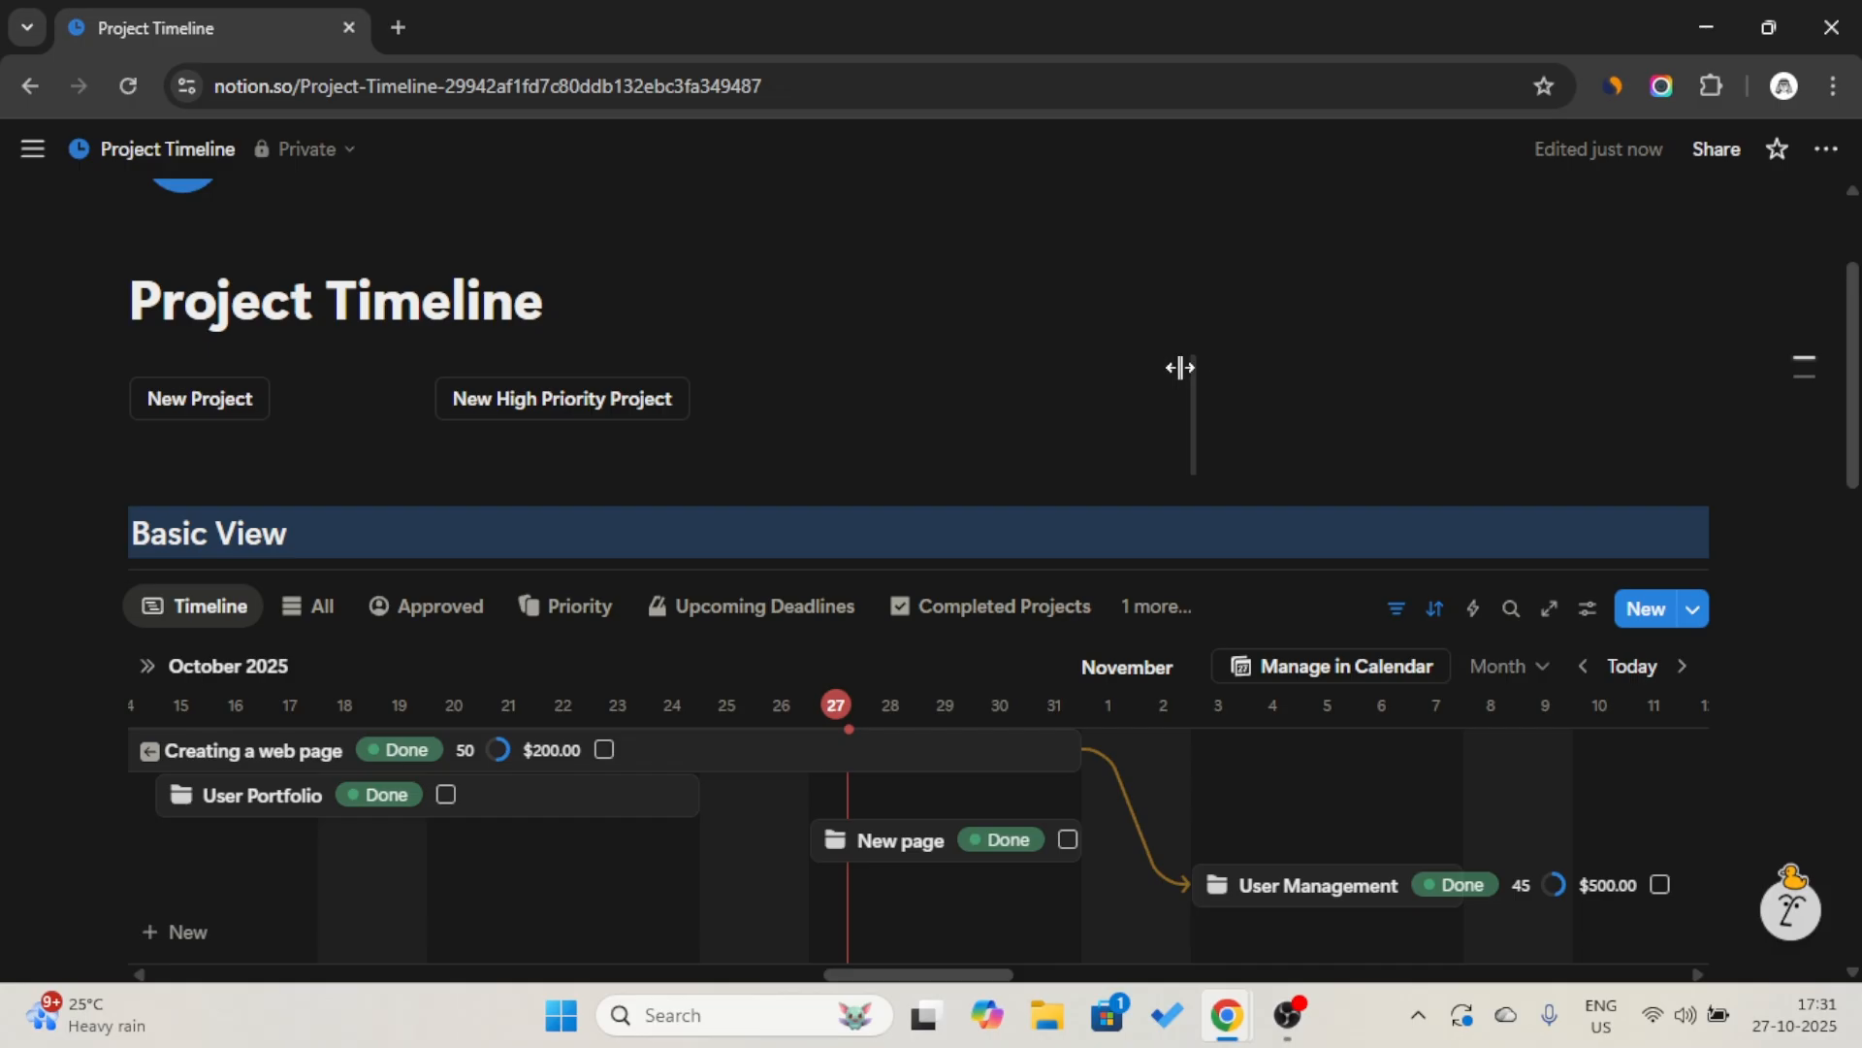
left_click_drag(1181, 366, 823, 367)
Insert a callout in the third column containing a Heading 2 that reads Todo’s.
left_click(1078, 370)
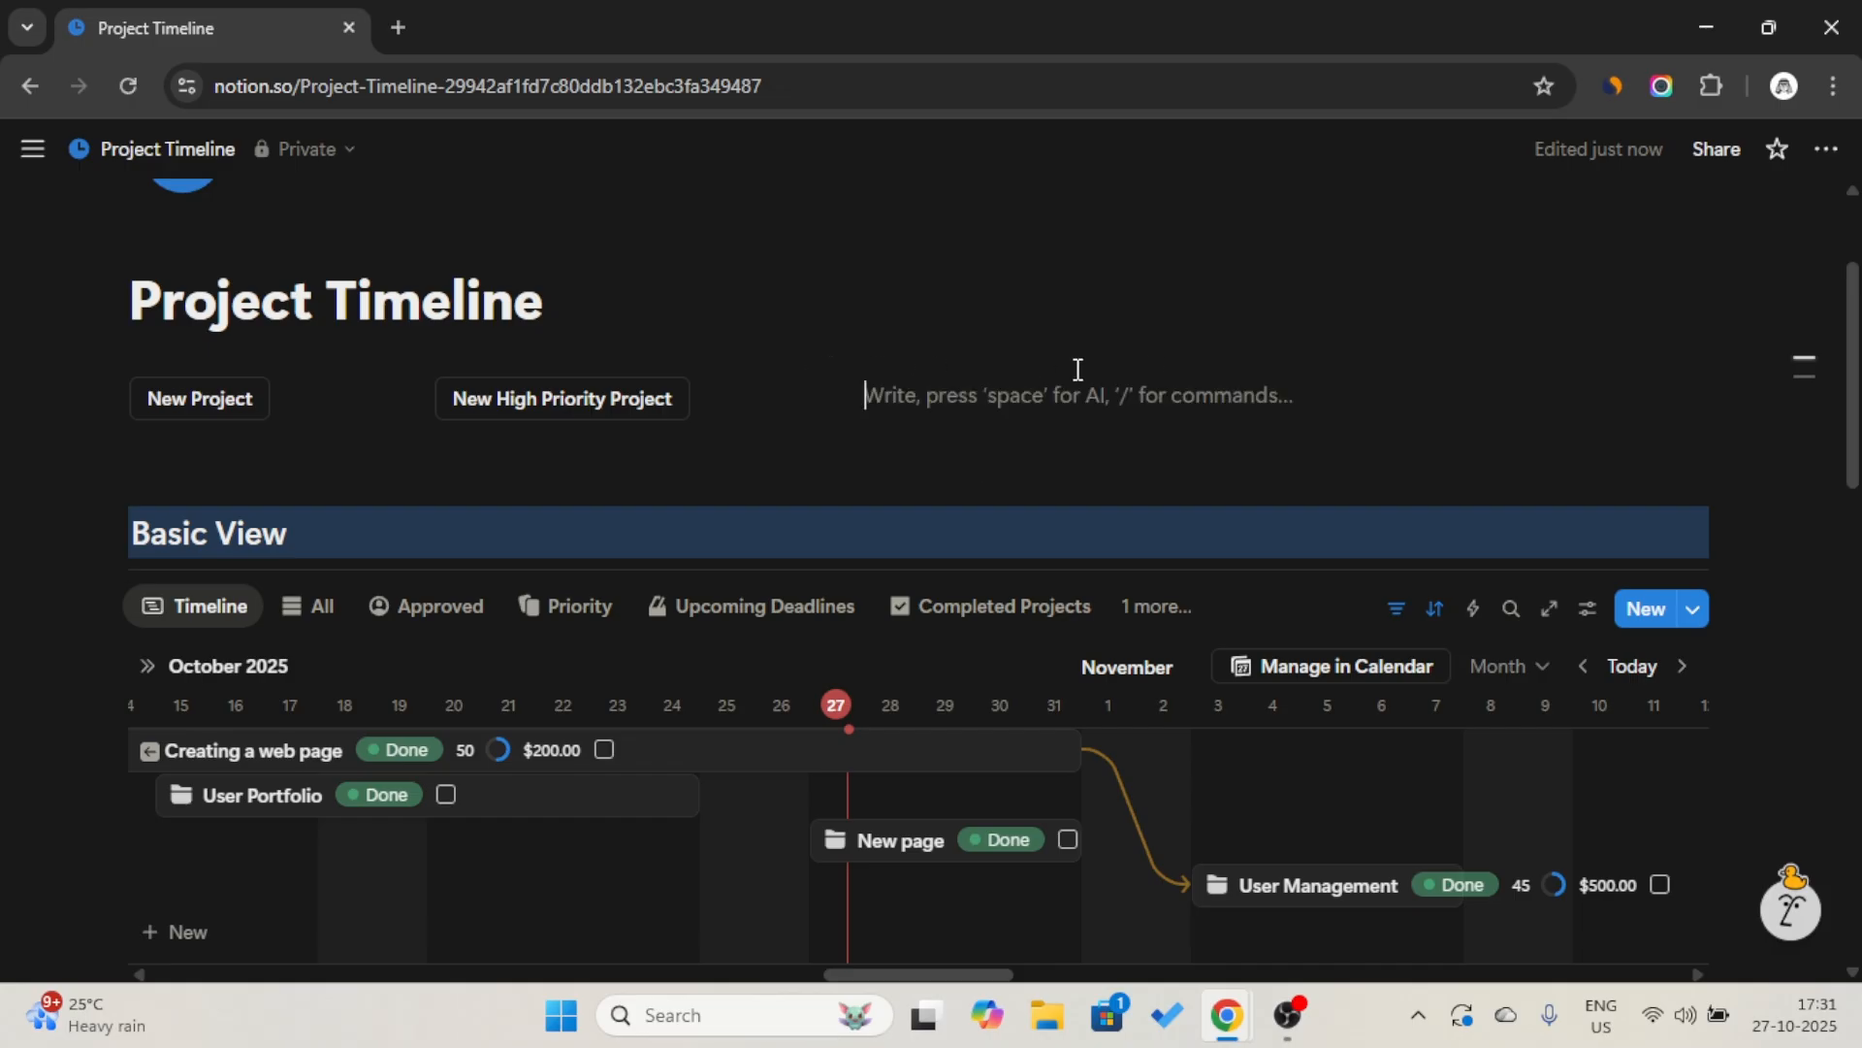
type("/")
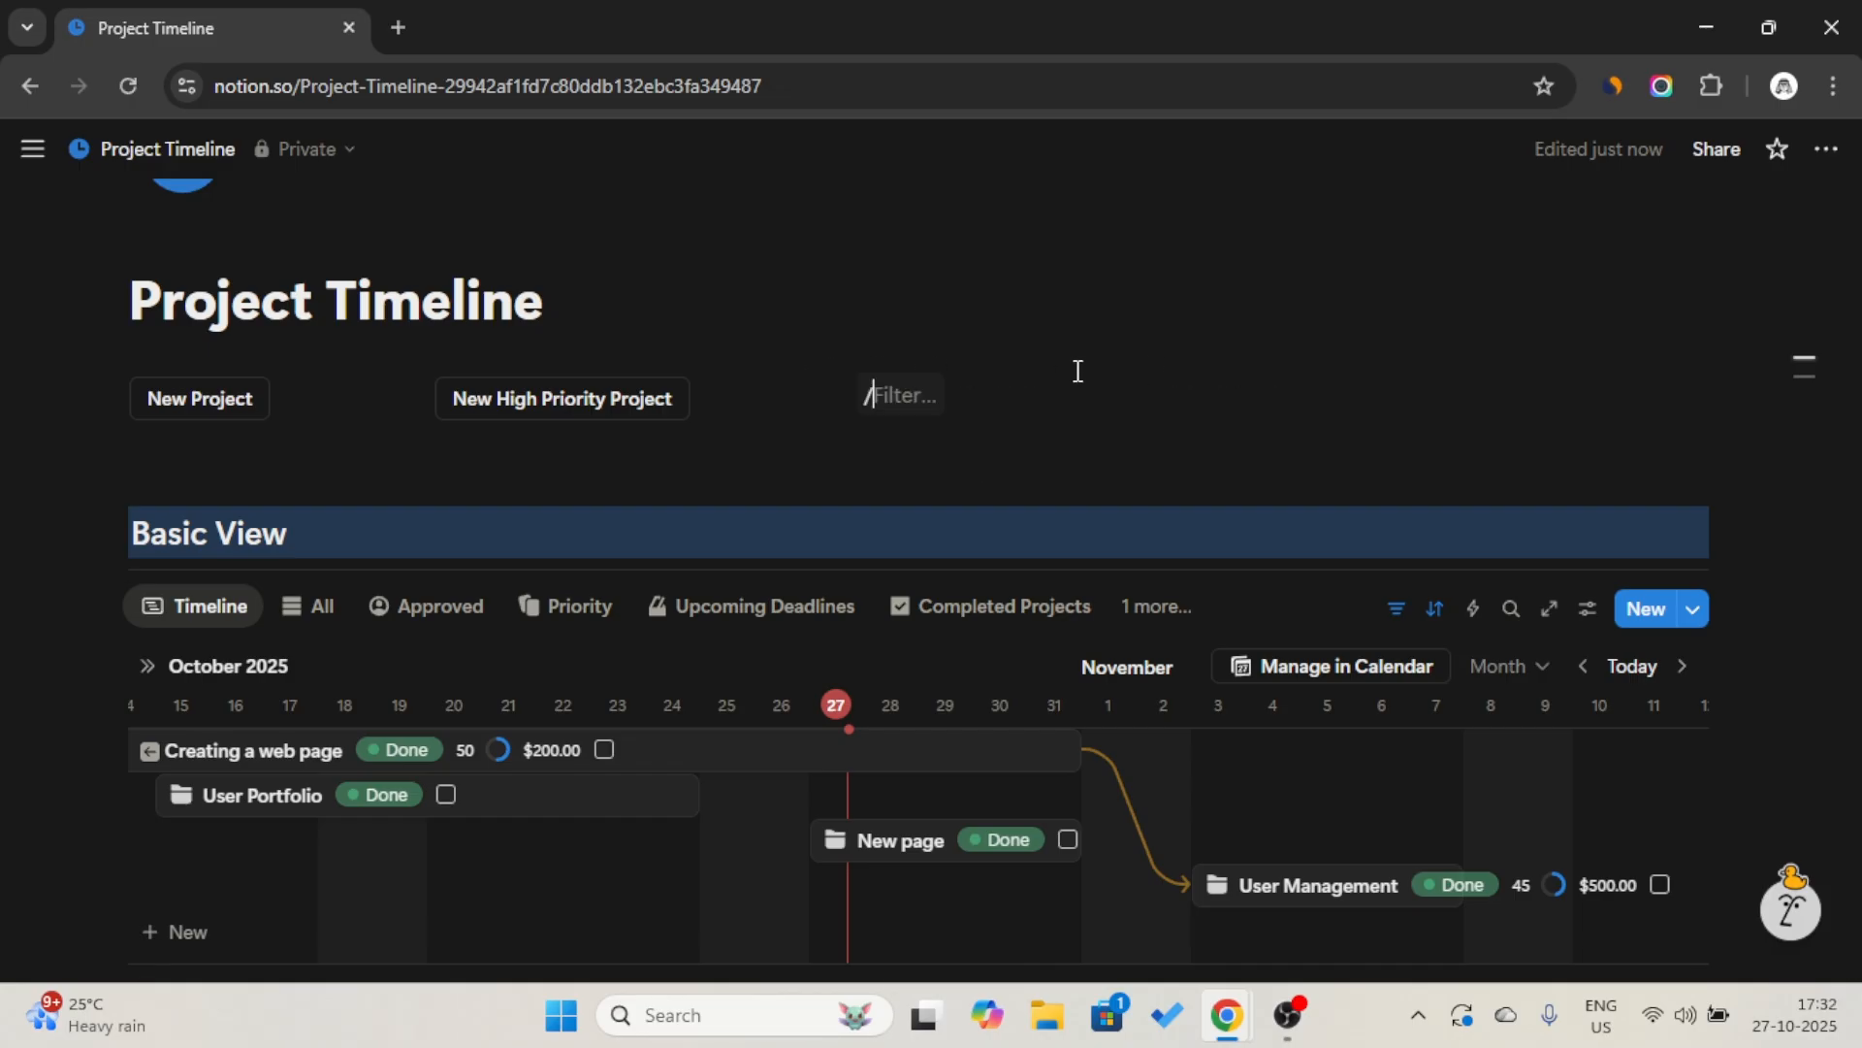
type("call")
key("Return")
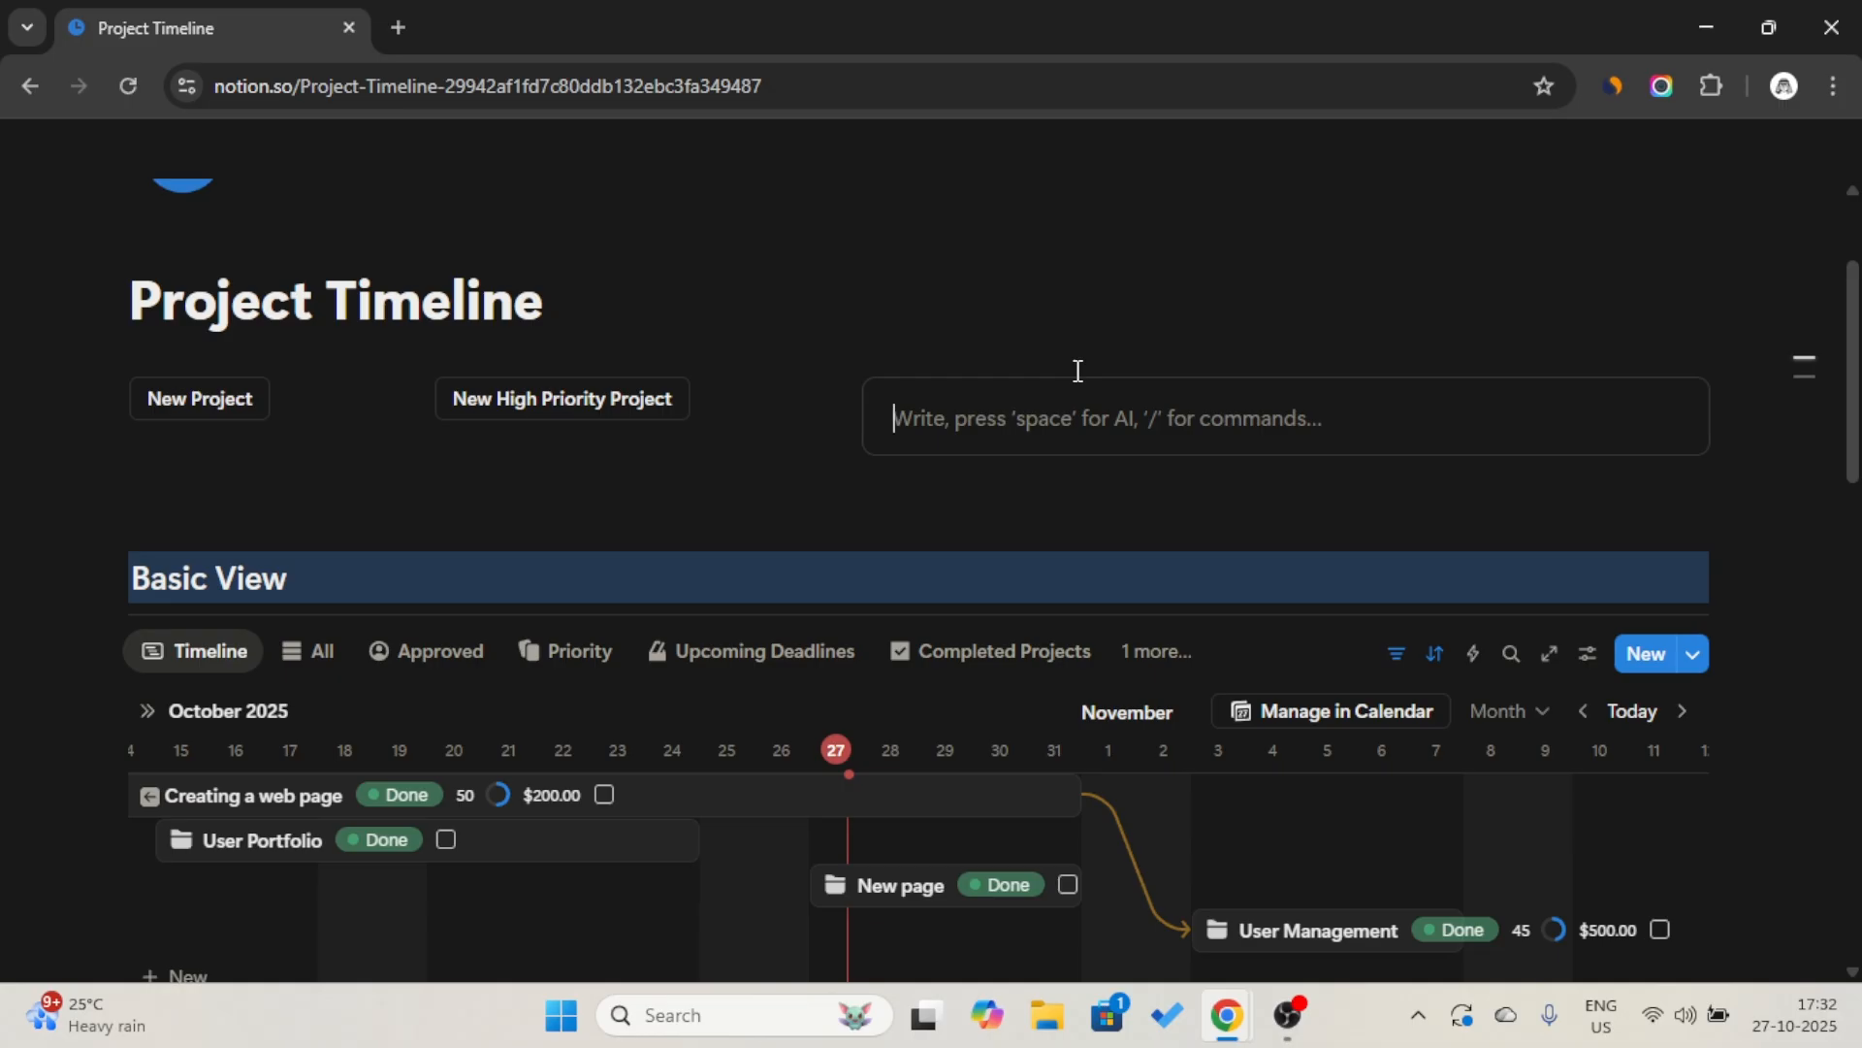
type("/h2")
key("Return")
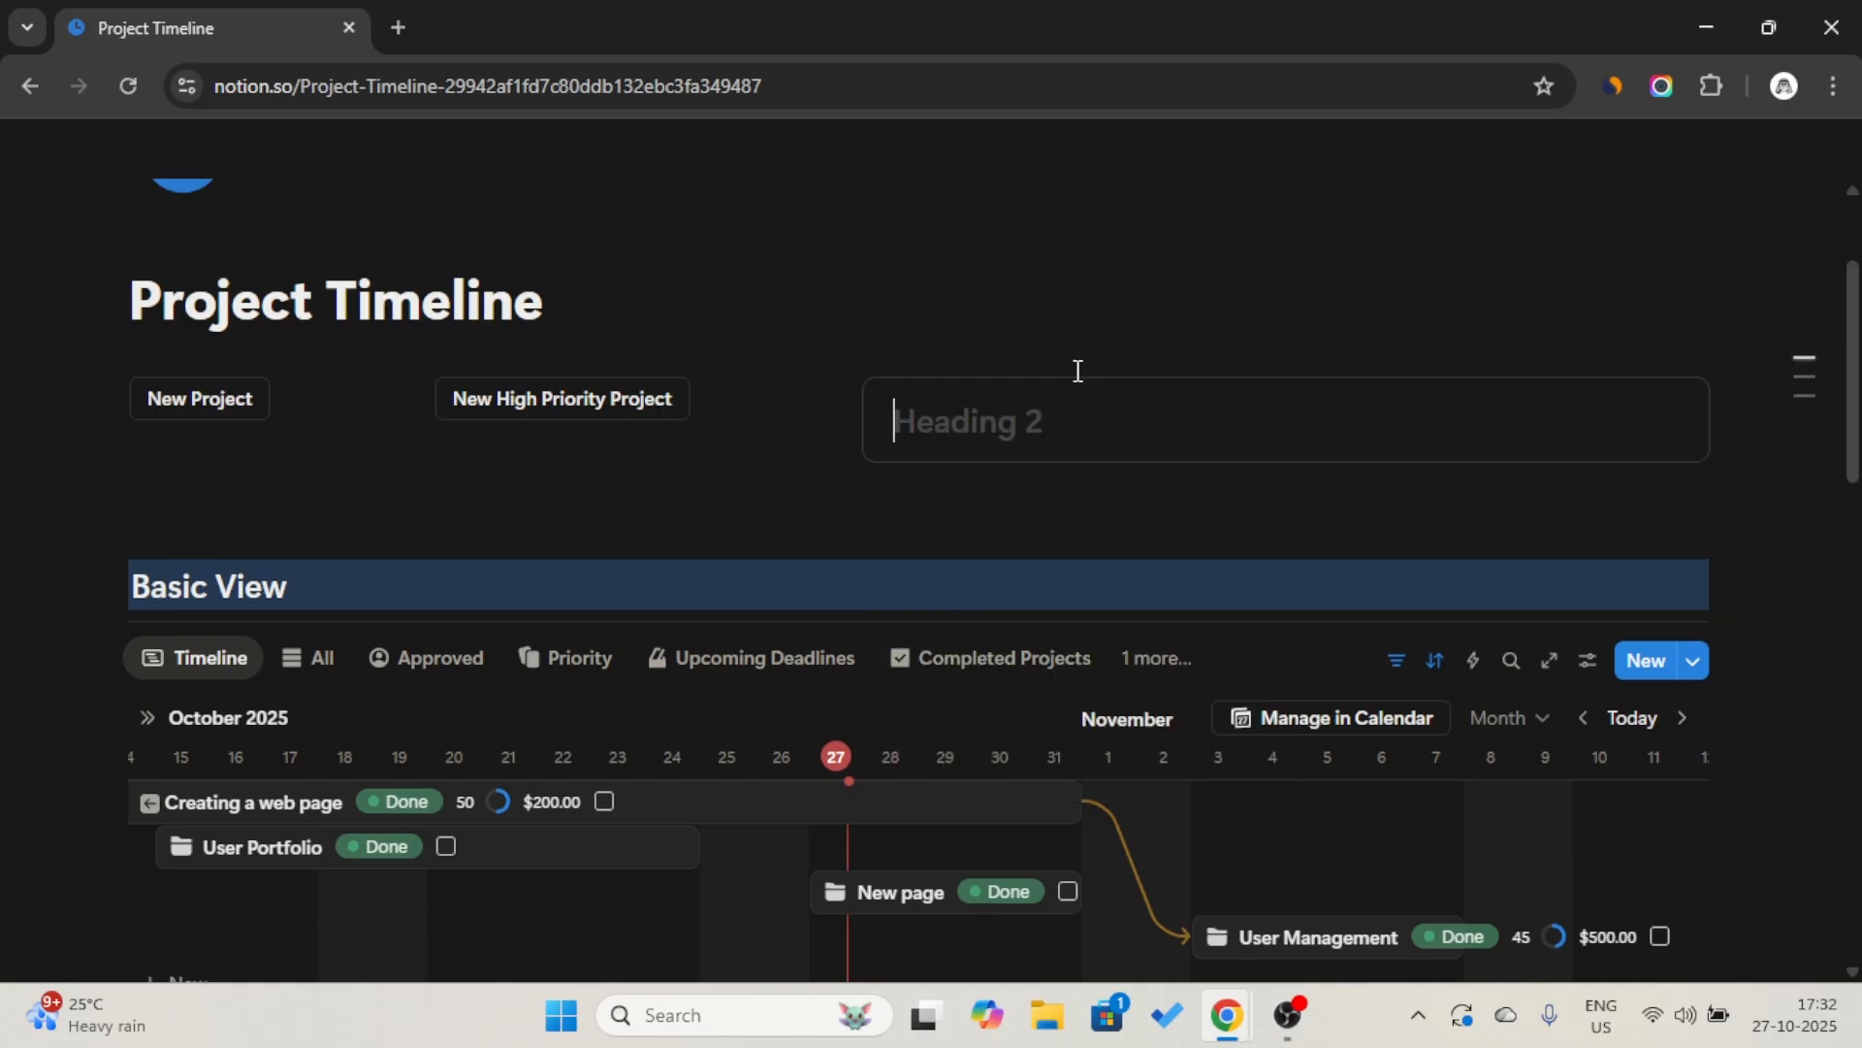
key("Caps_Lock")
type("T")
key("Caps_Lock")
type("o")
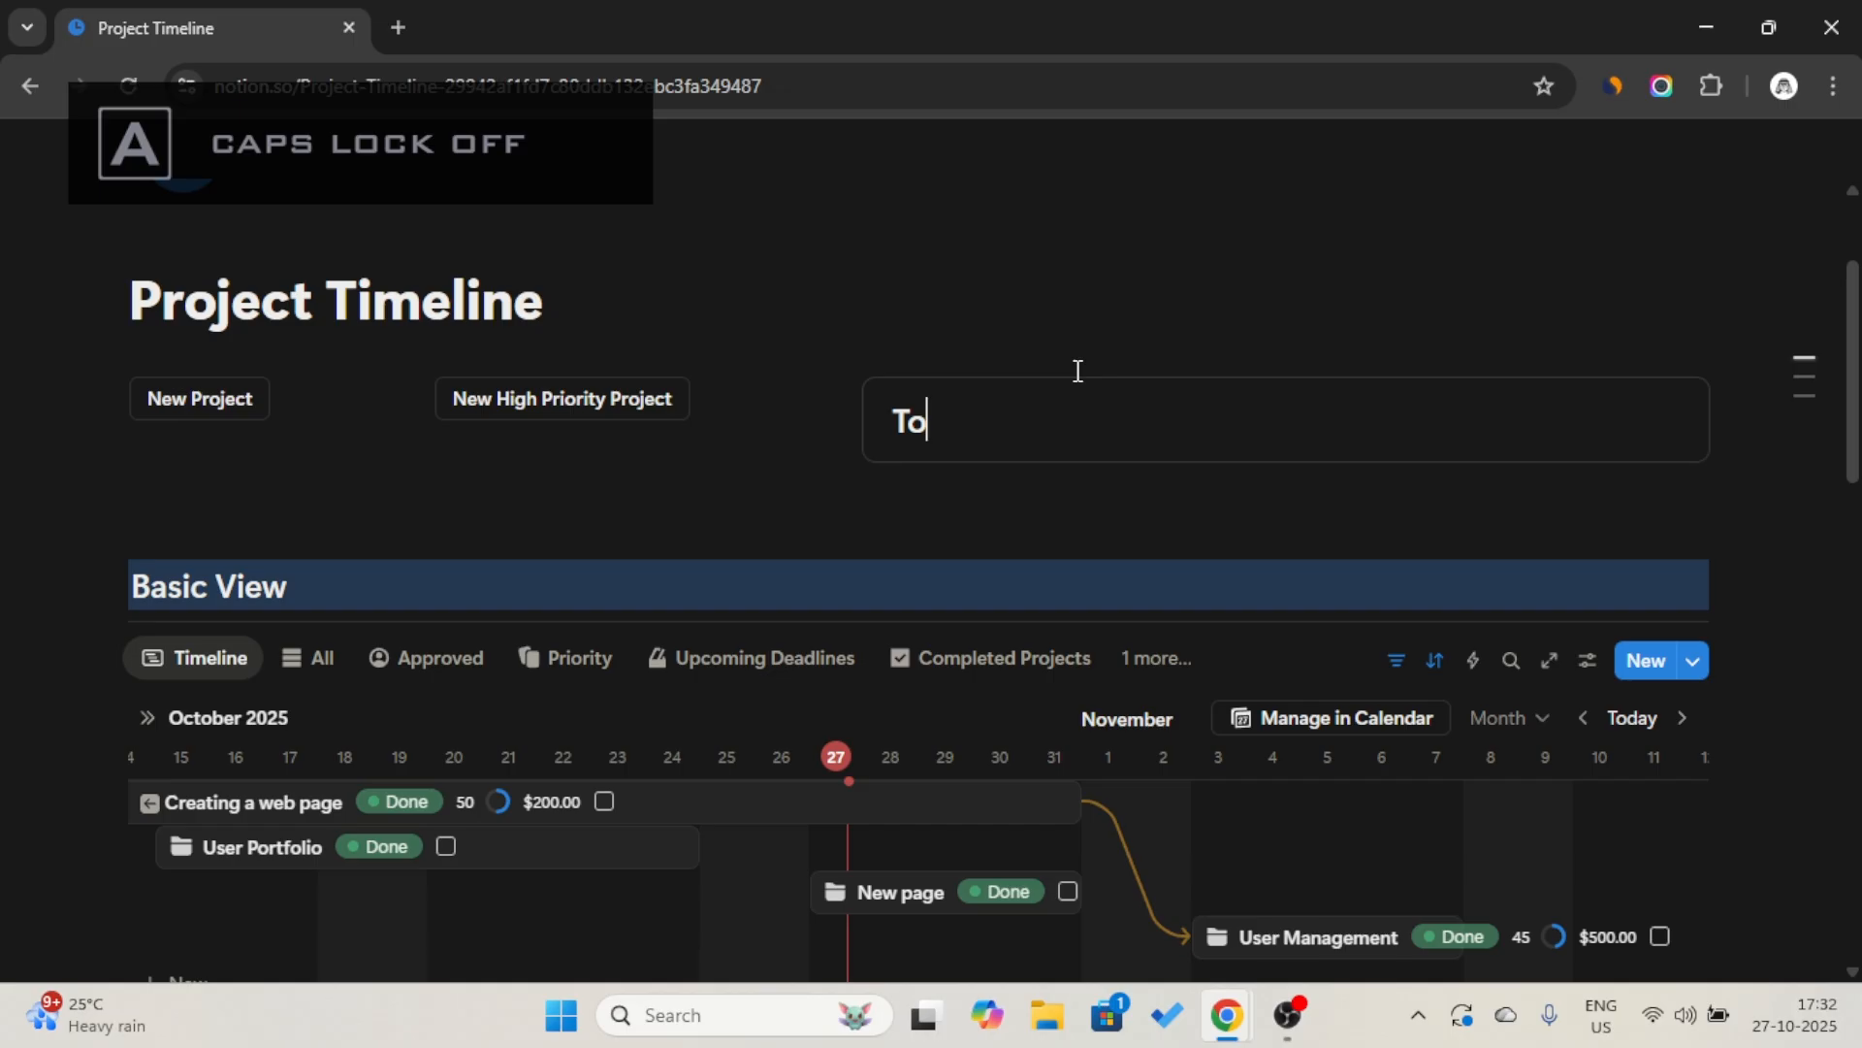
type("do’s")
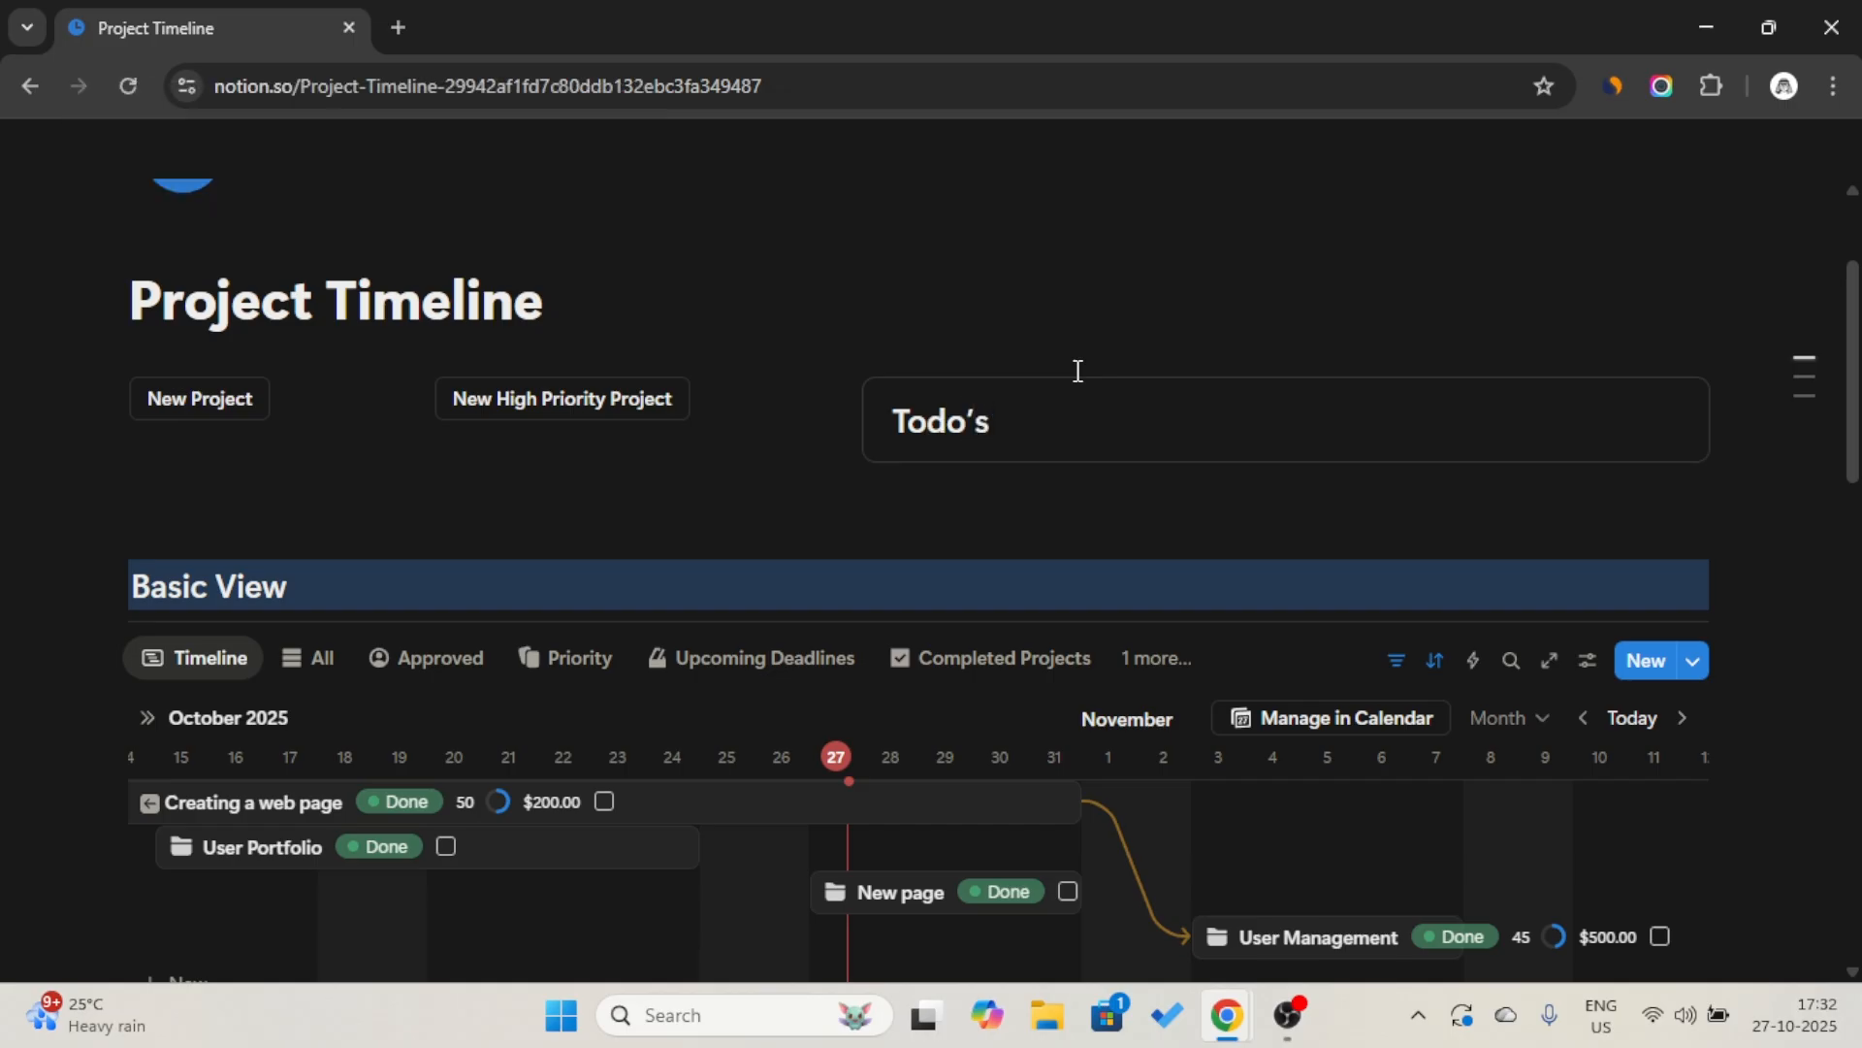
Add three empty to-do checkboxes under the Todo’s heading in the callout.
key("Return")
type("/")
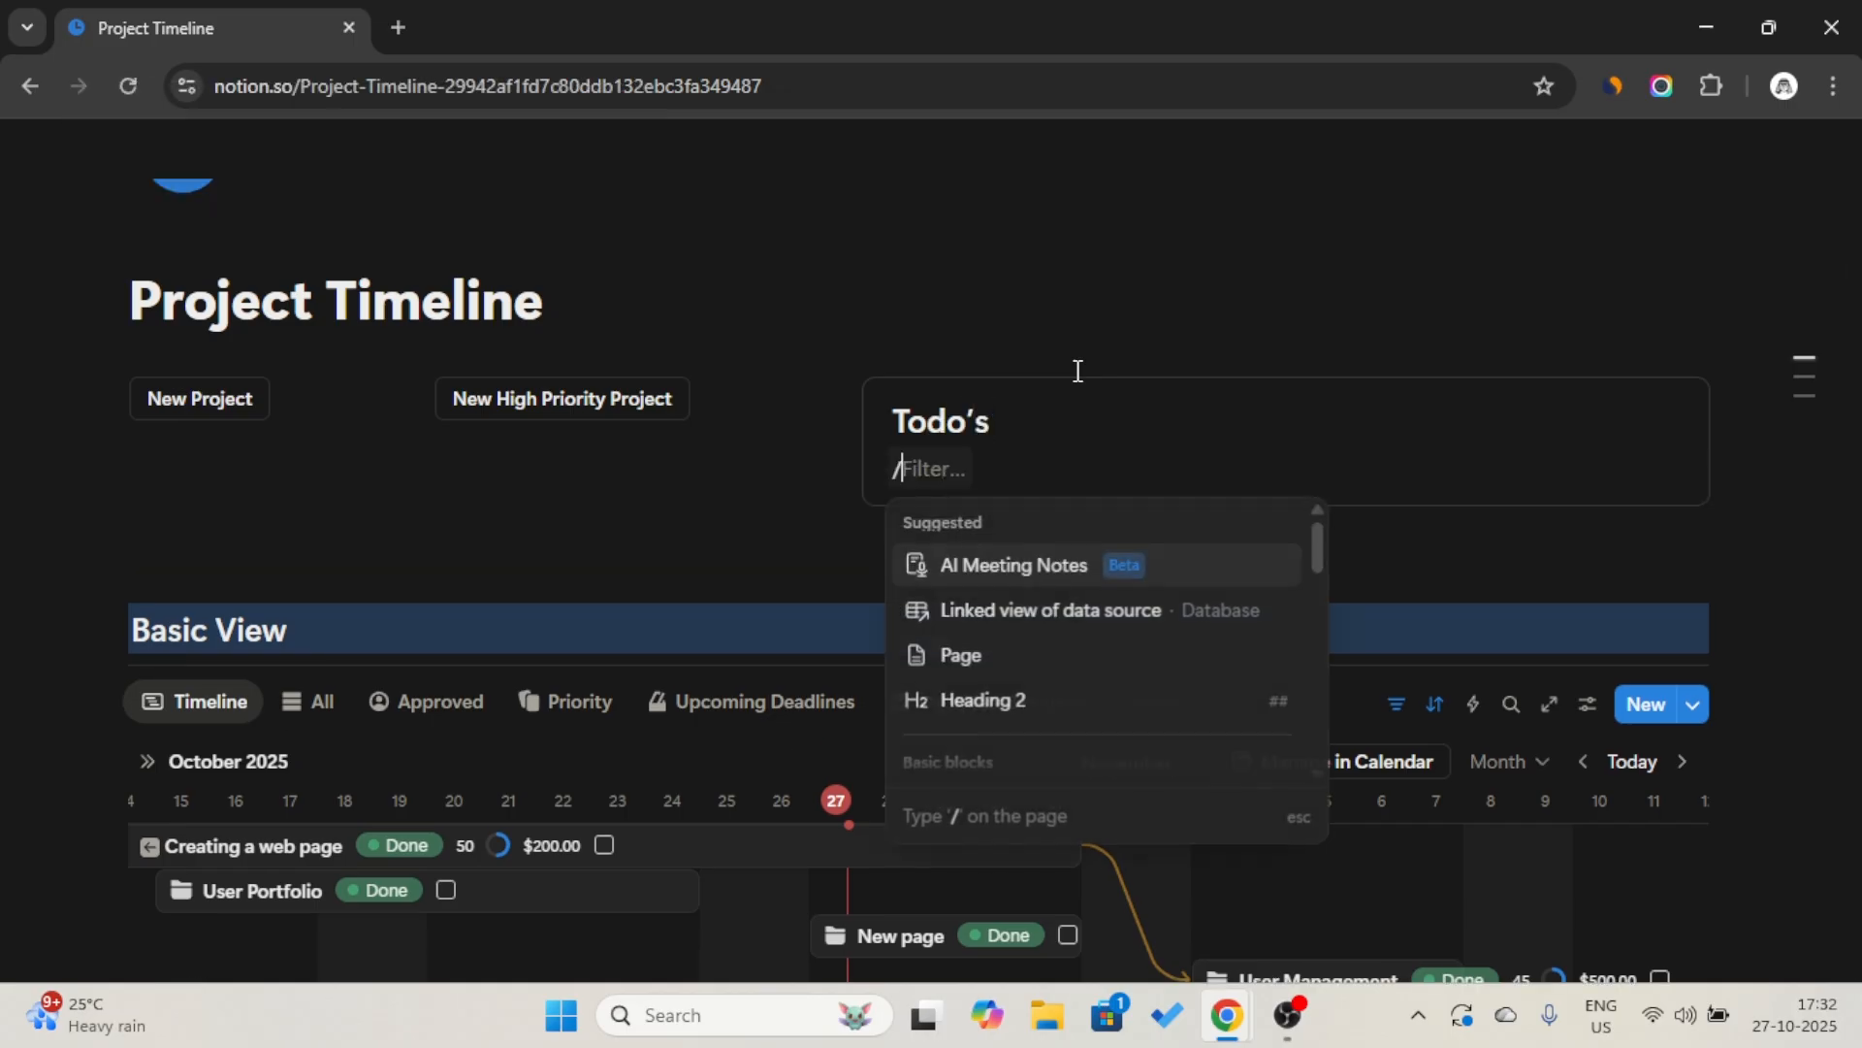
type("check")
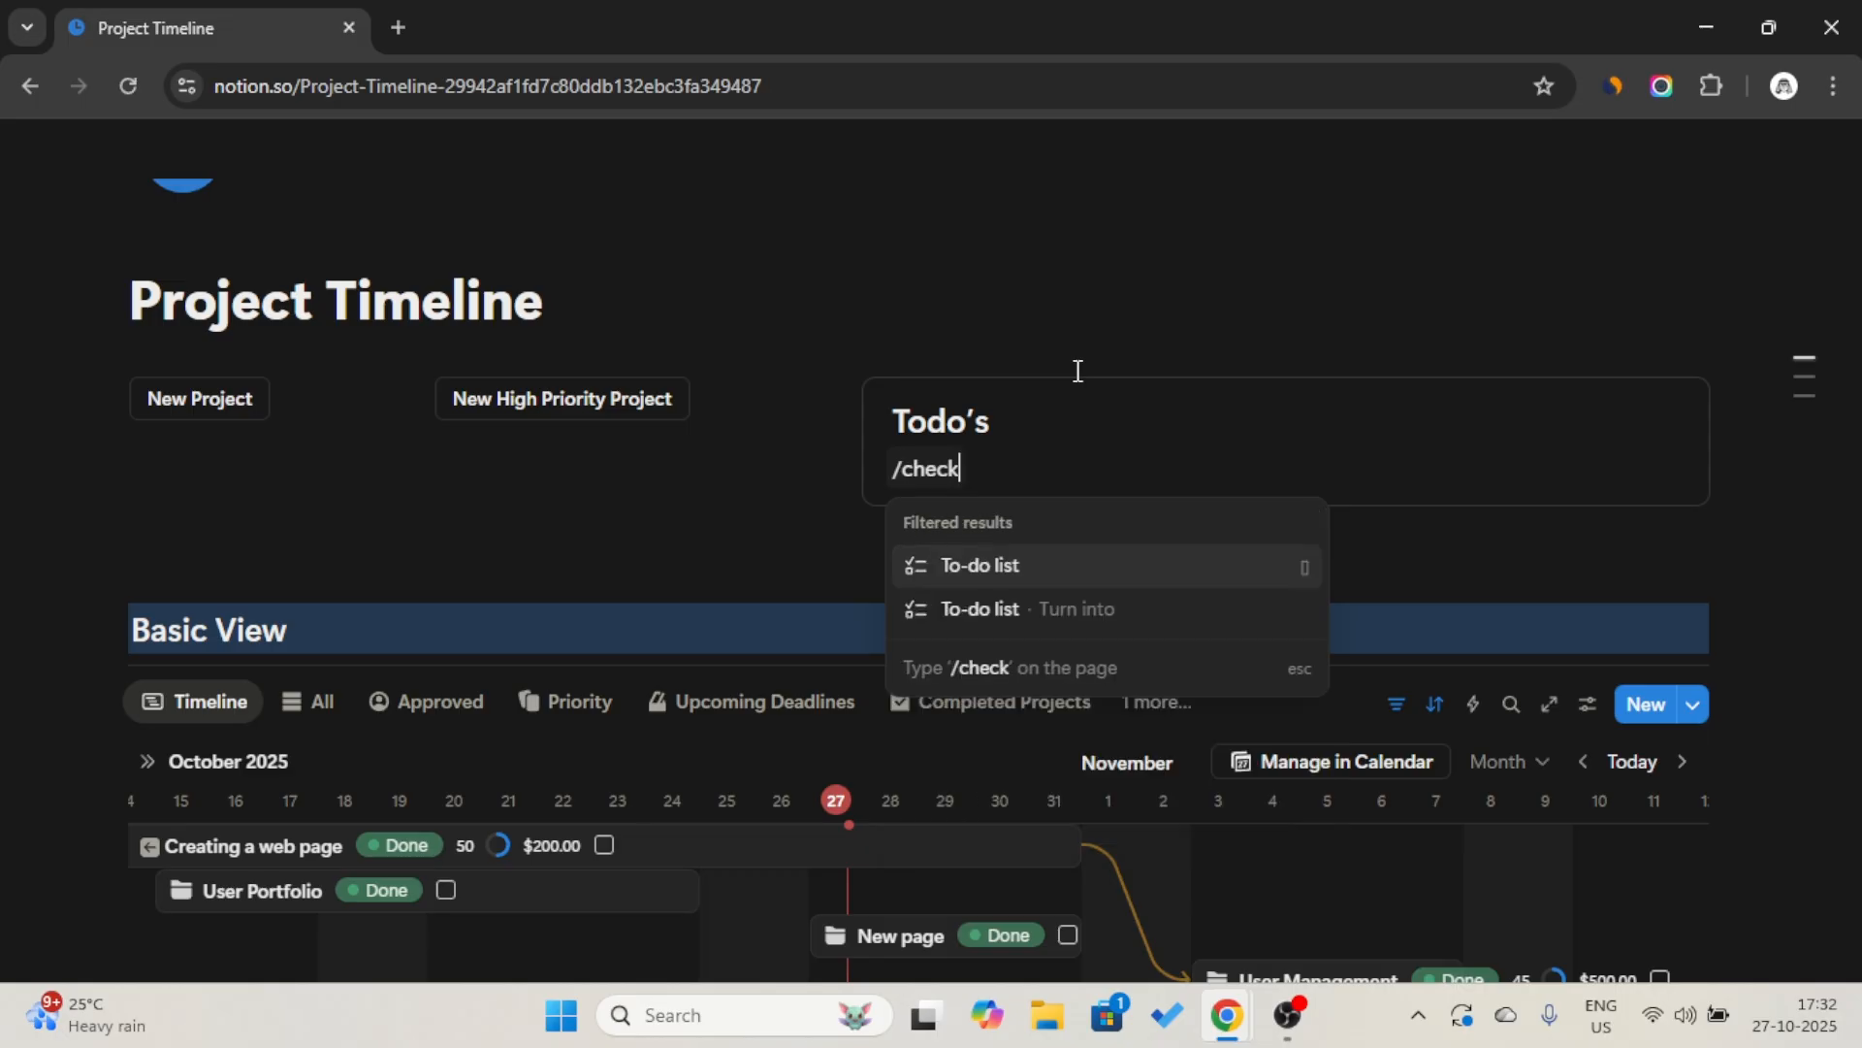
key("Return")
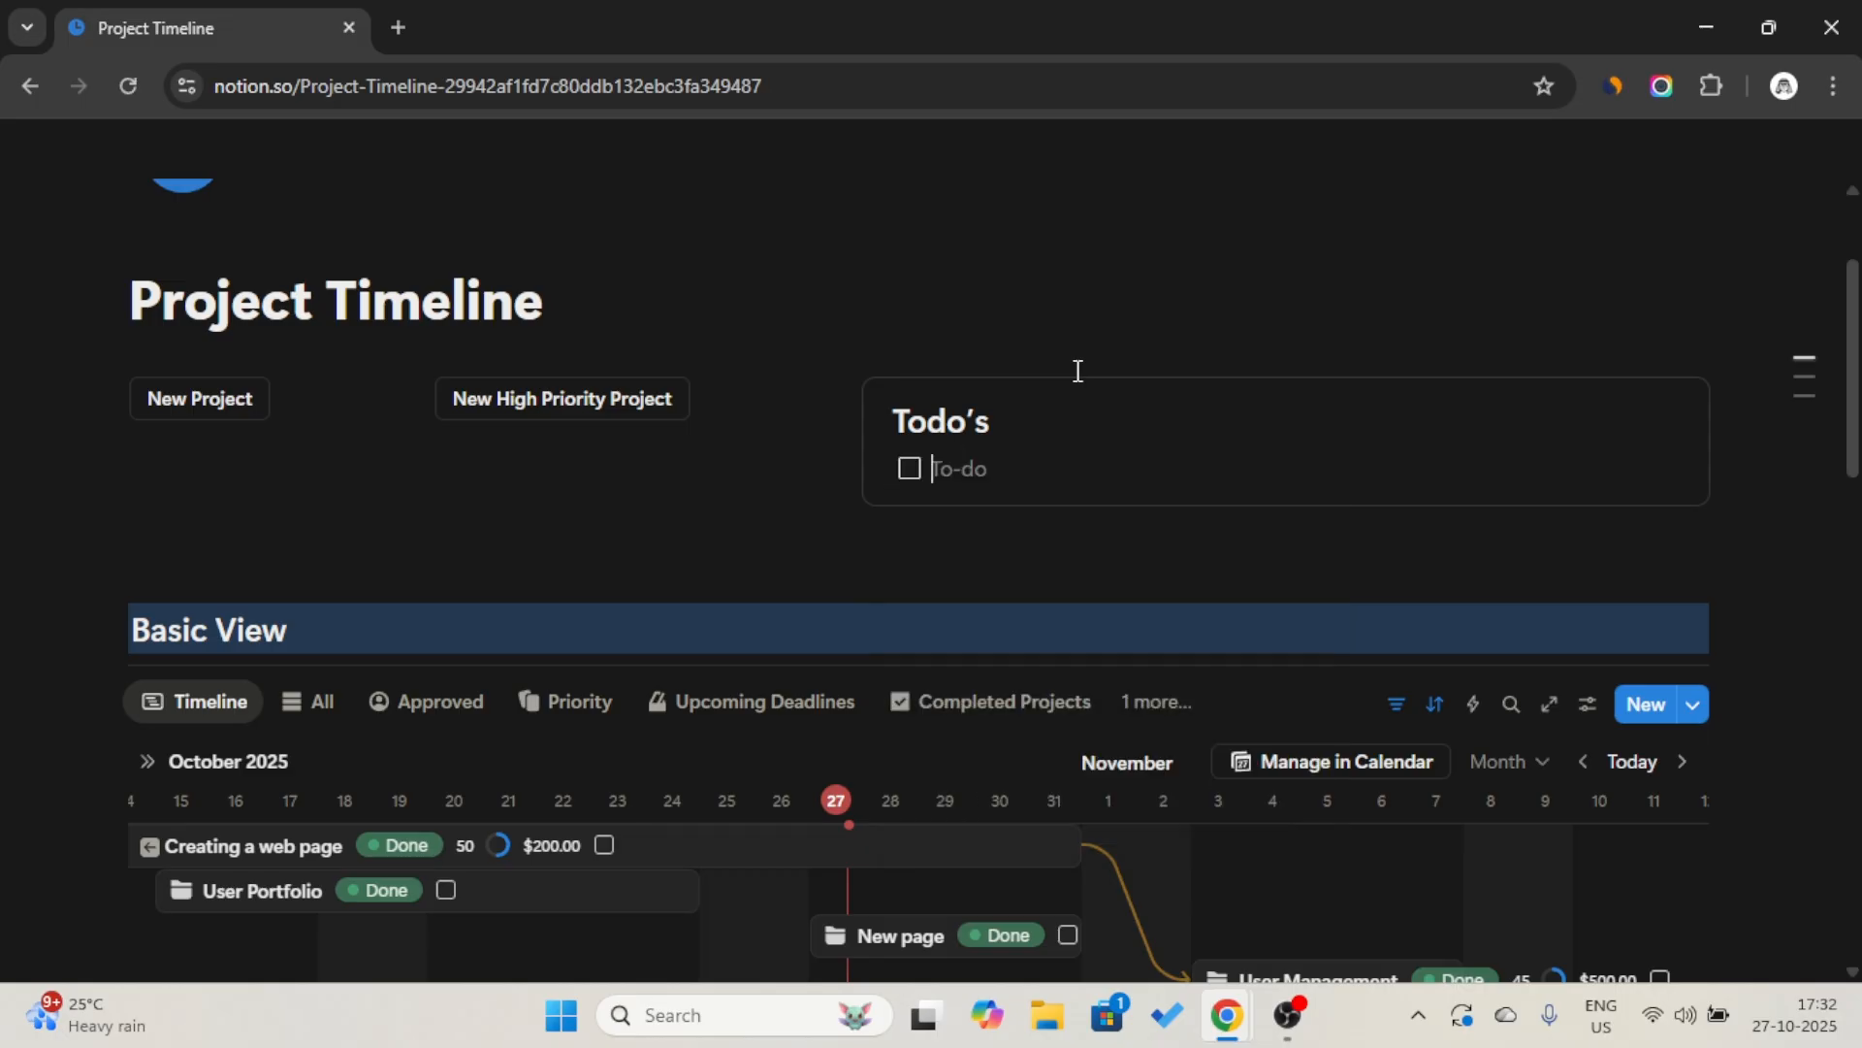
key("Return")
key("Return")
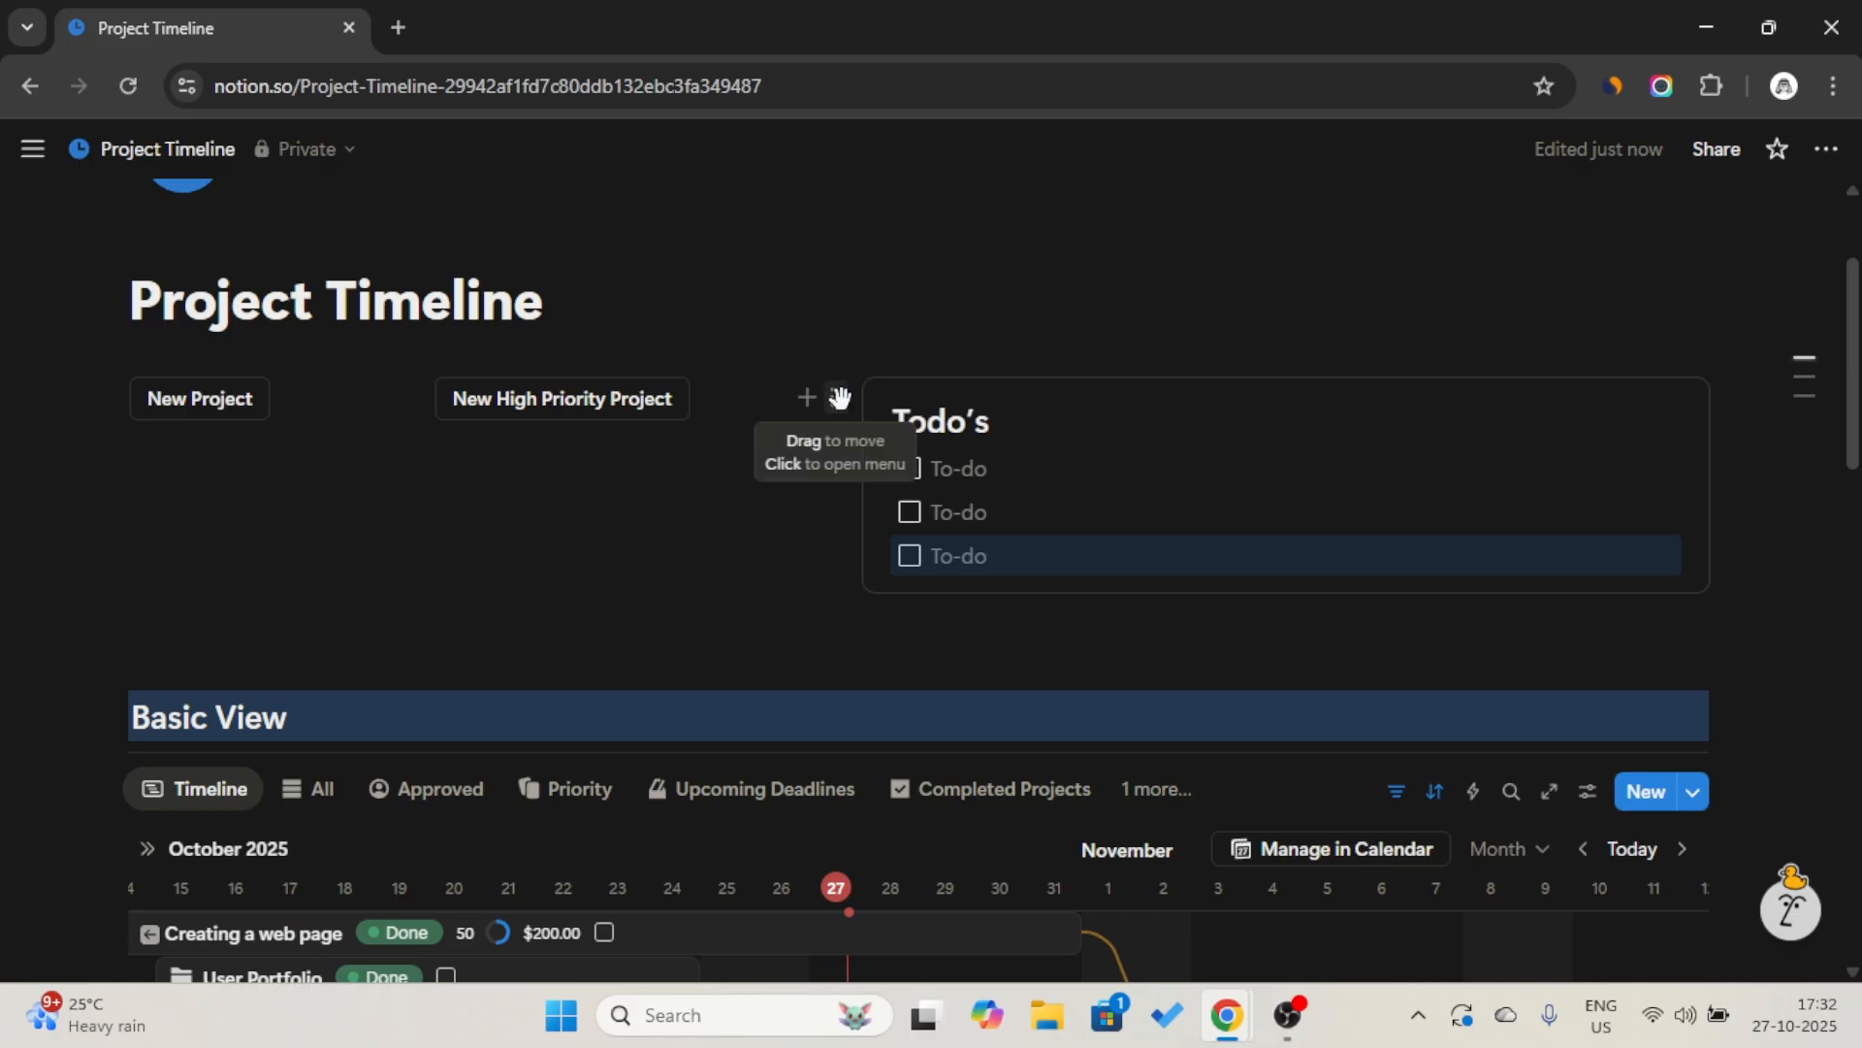
Copy the link to the Todo’s callout block and move the callout to full width between the buttons and Basic View.
left_click(837, 397)
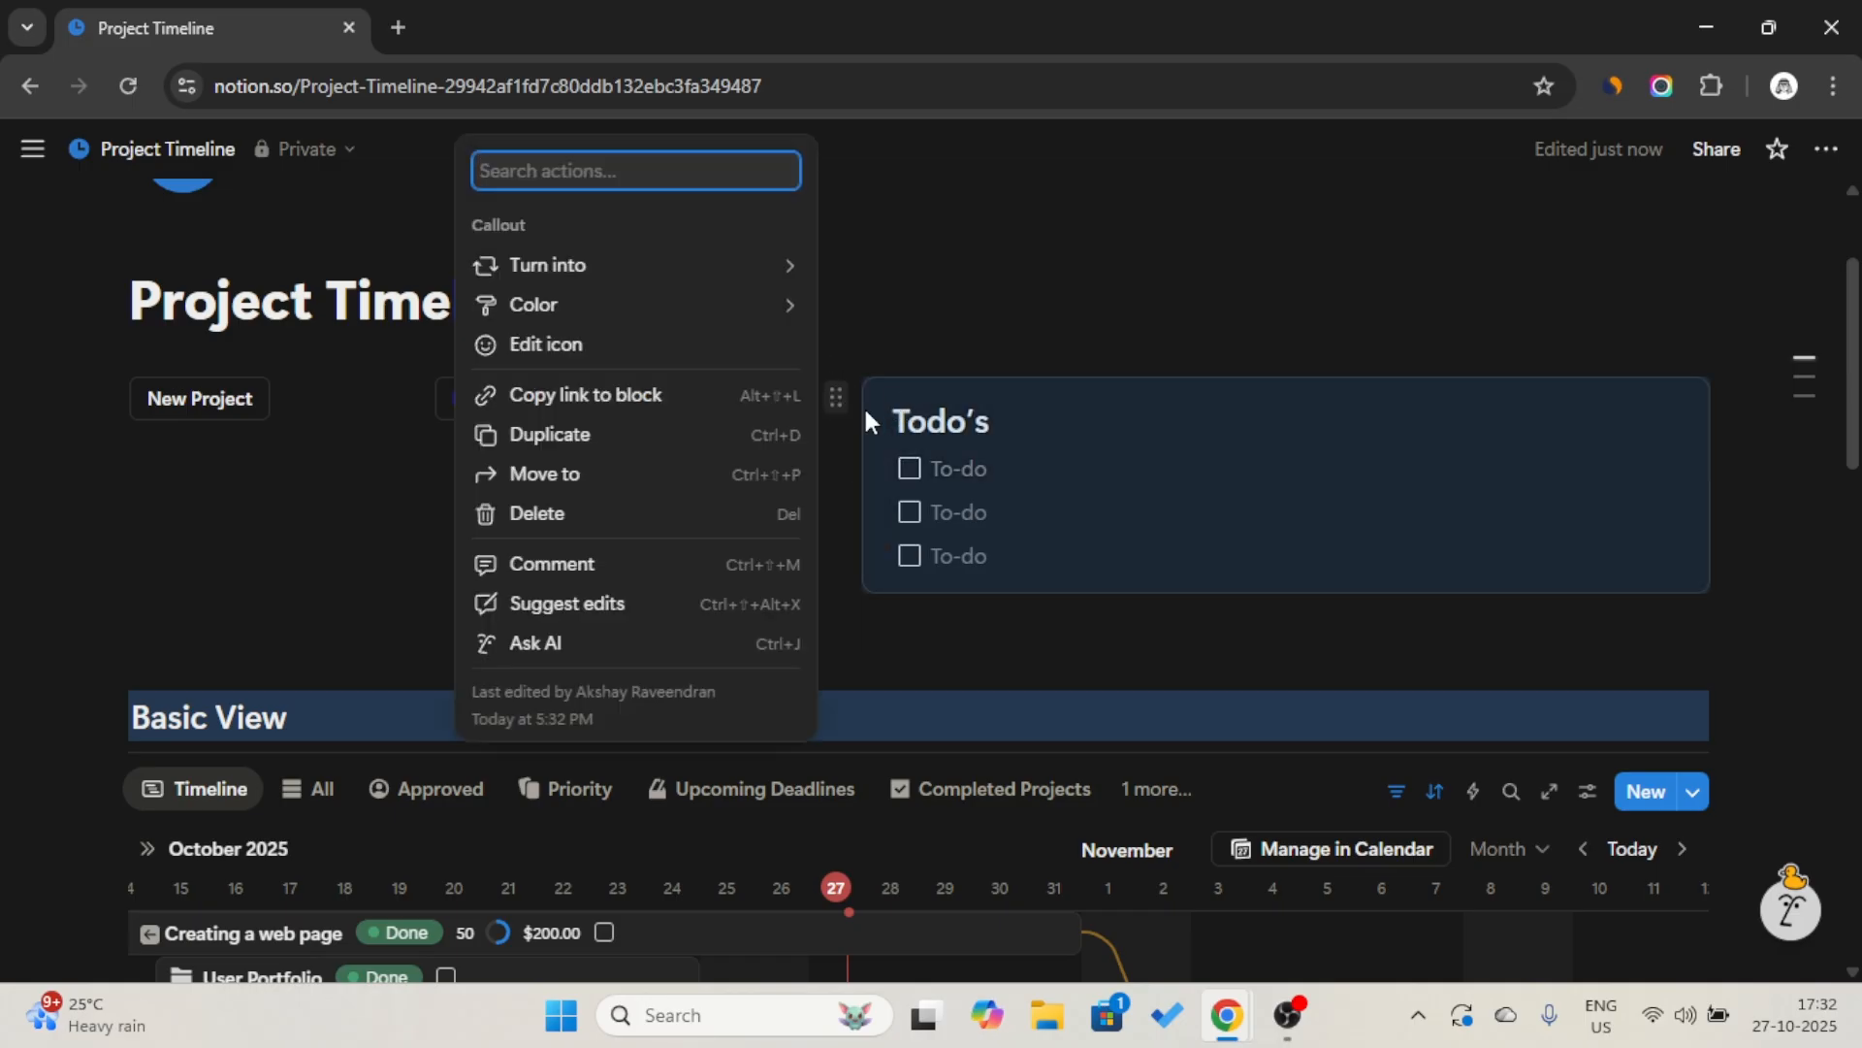
left_click(636, 400)
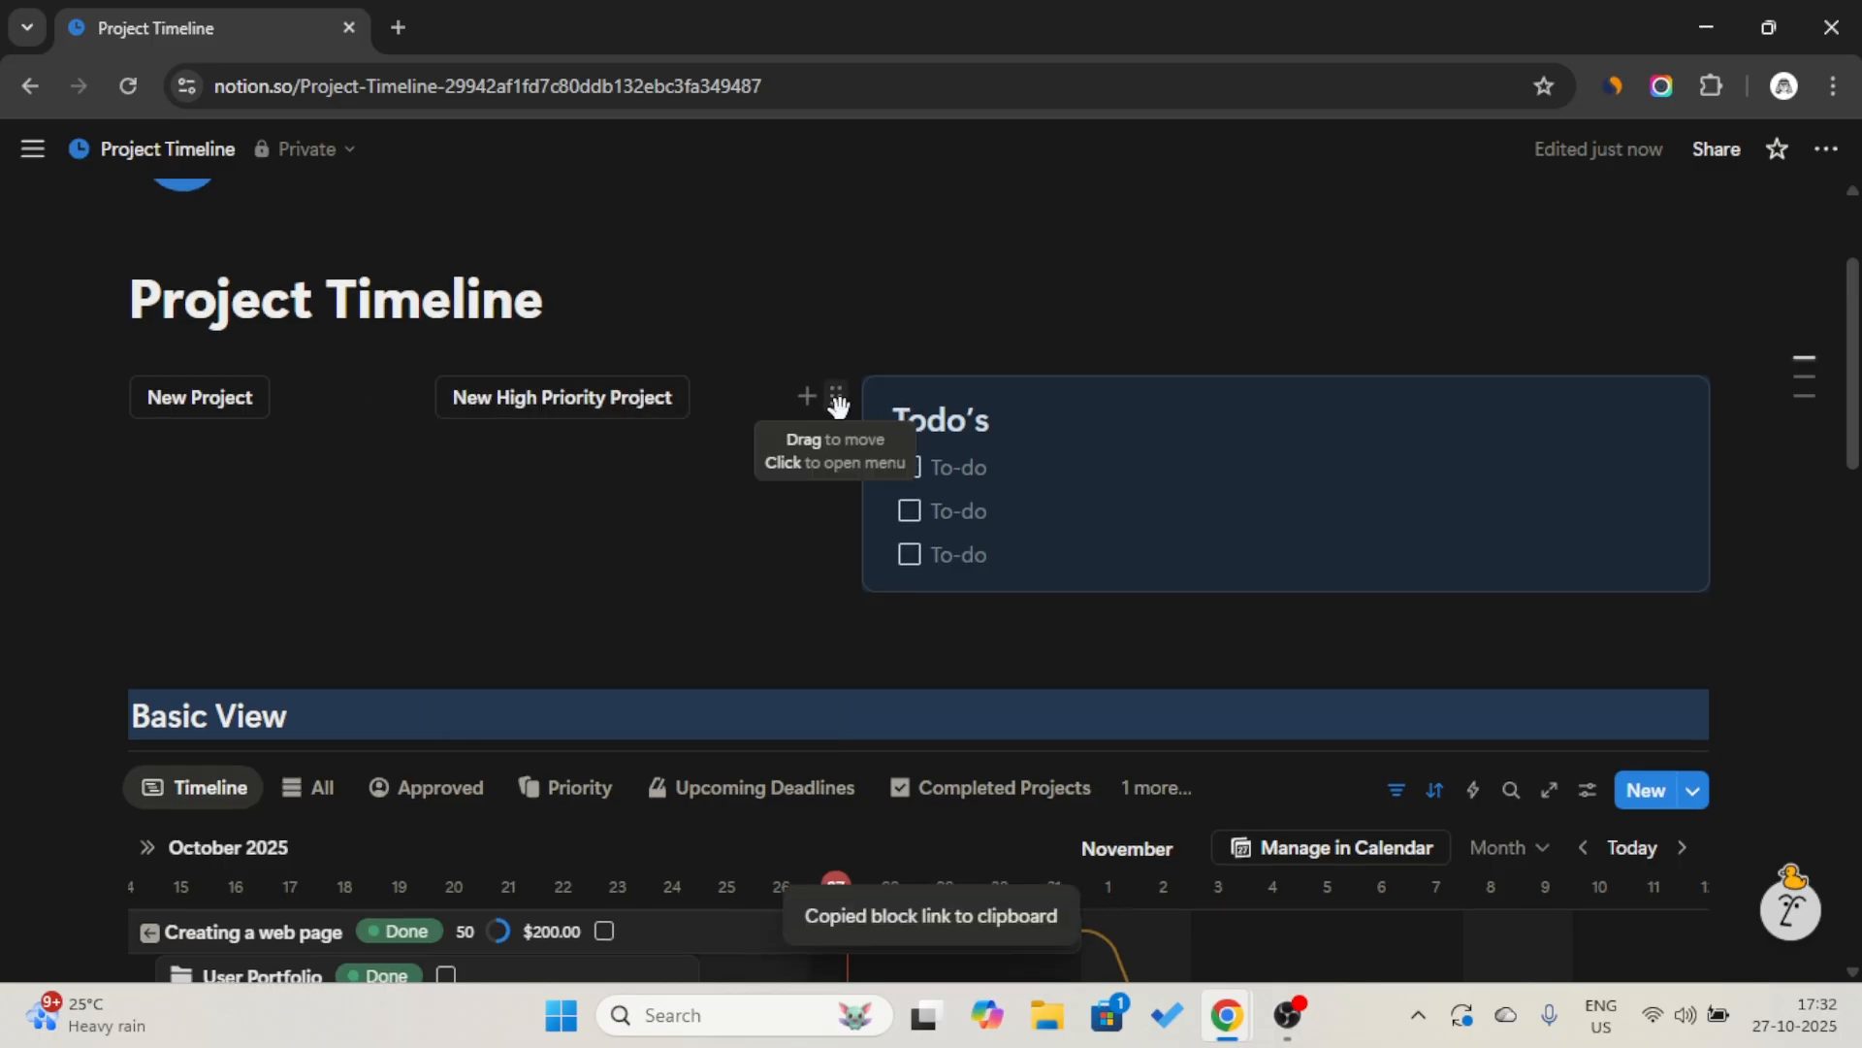
left_click_drag(836, 400, 326, 648)
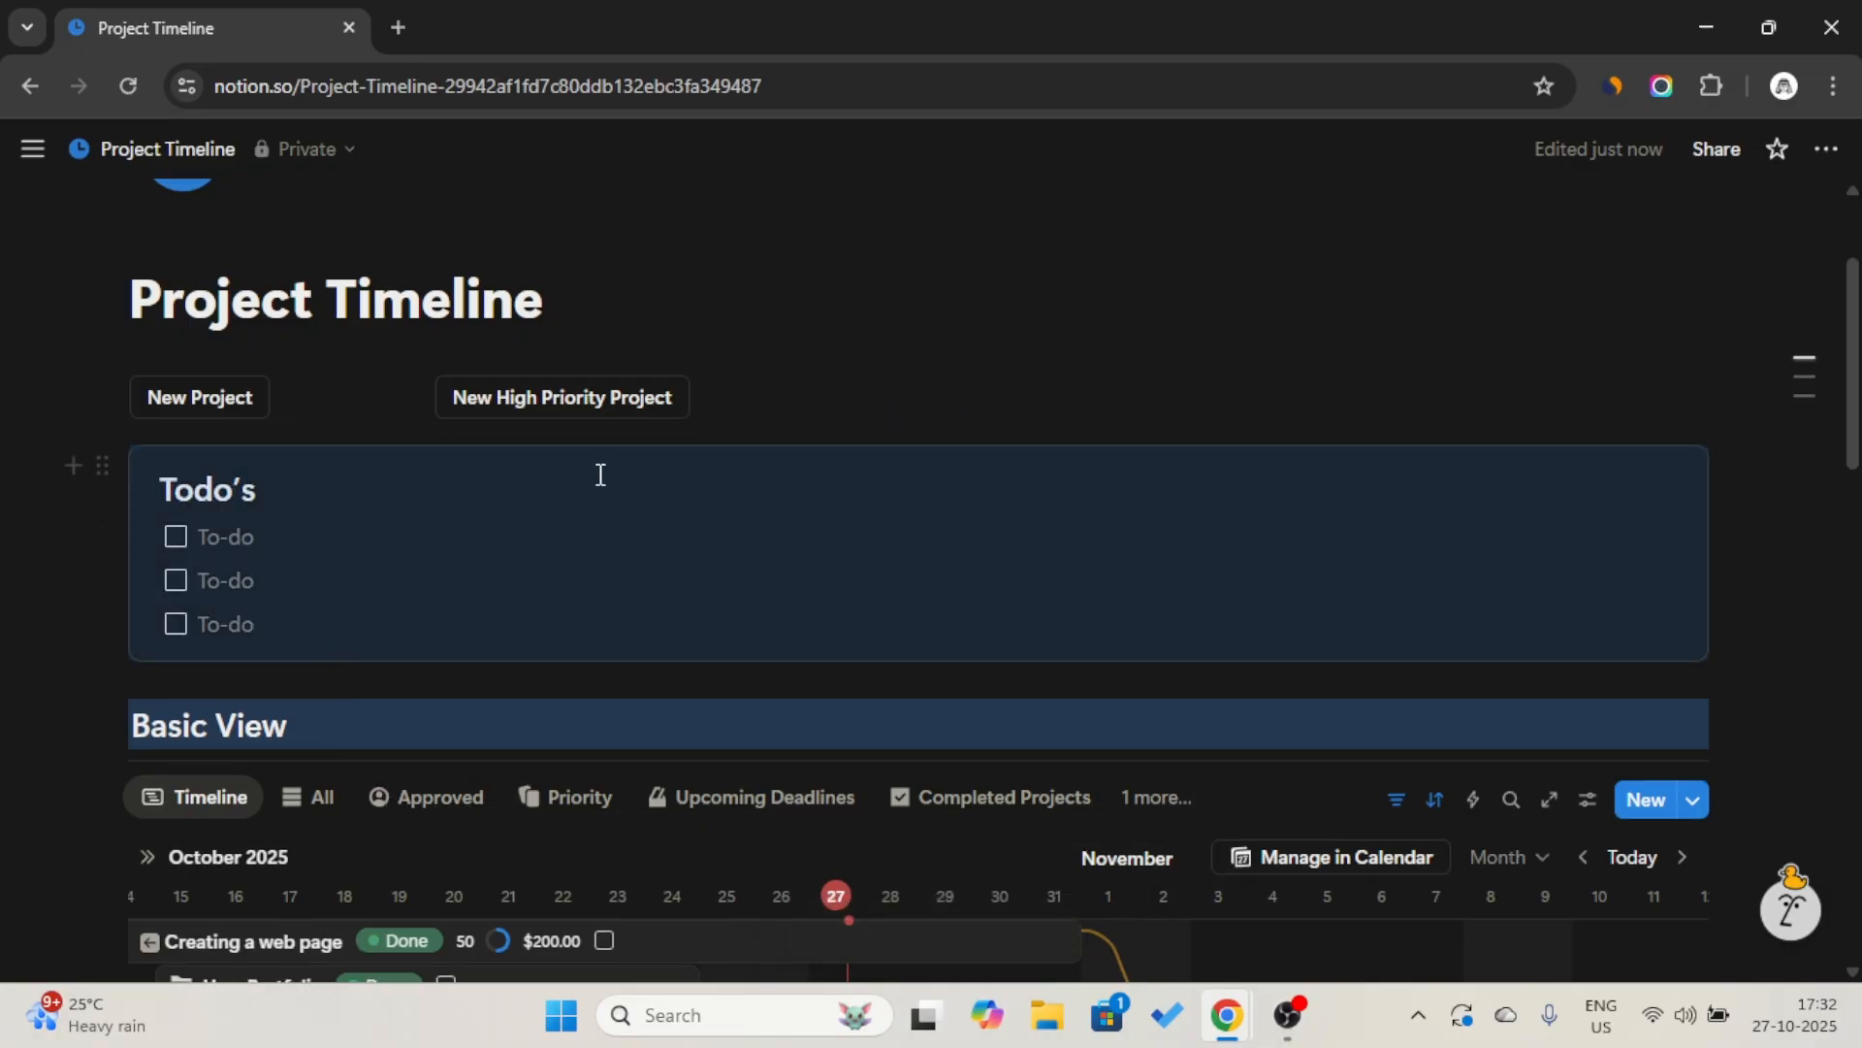
left_click(593, 295)
Open the Project database's New Project template for editing and review its contents.
scroll(681, 471, "down", 5)
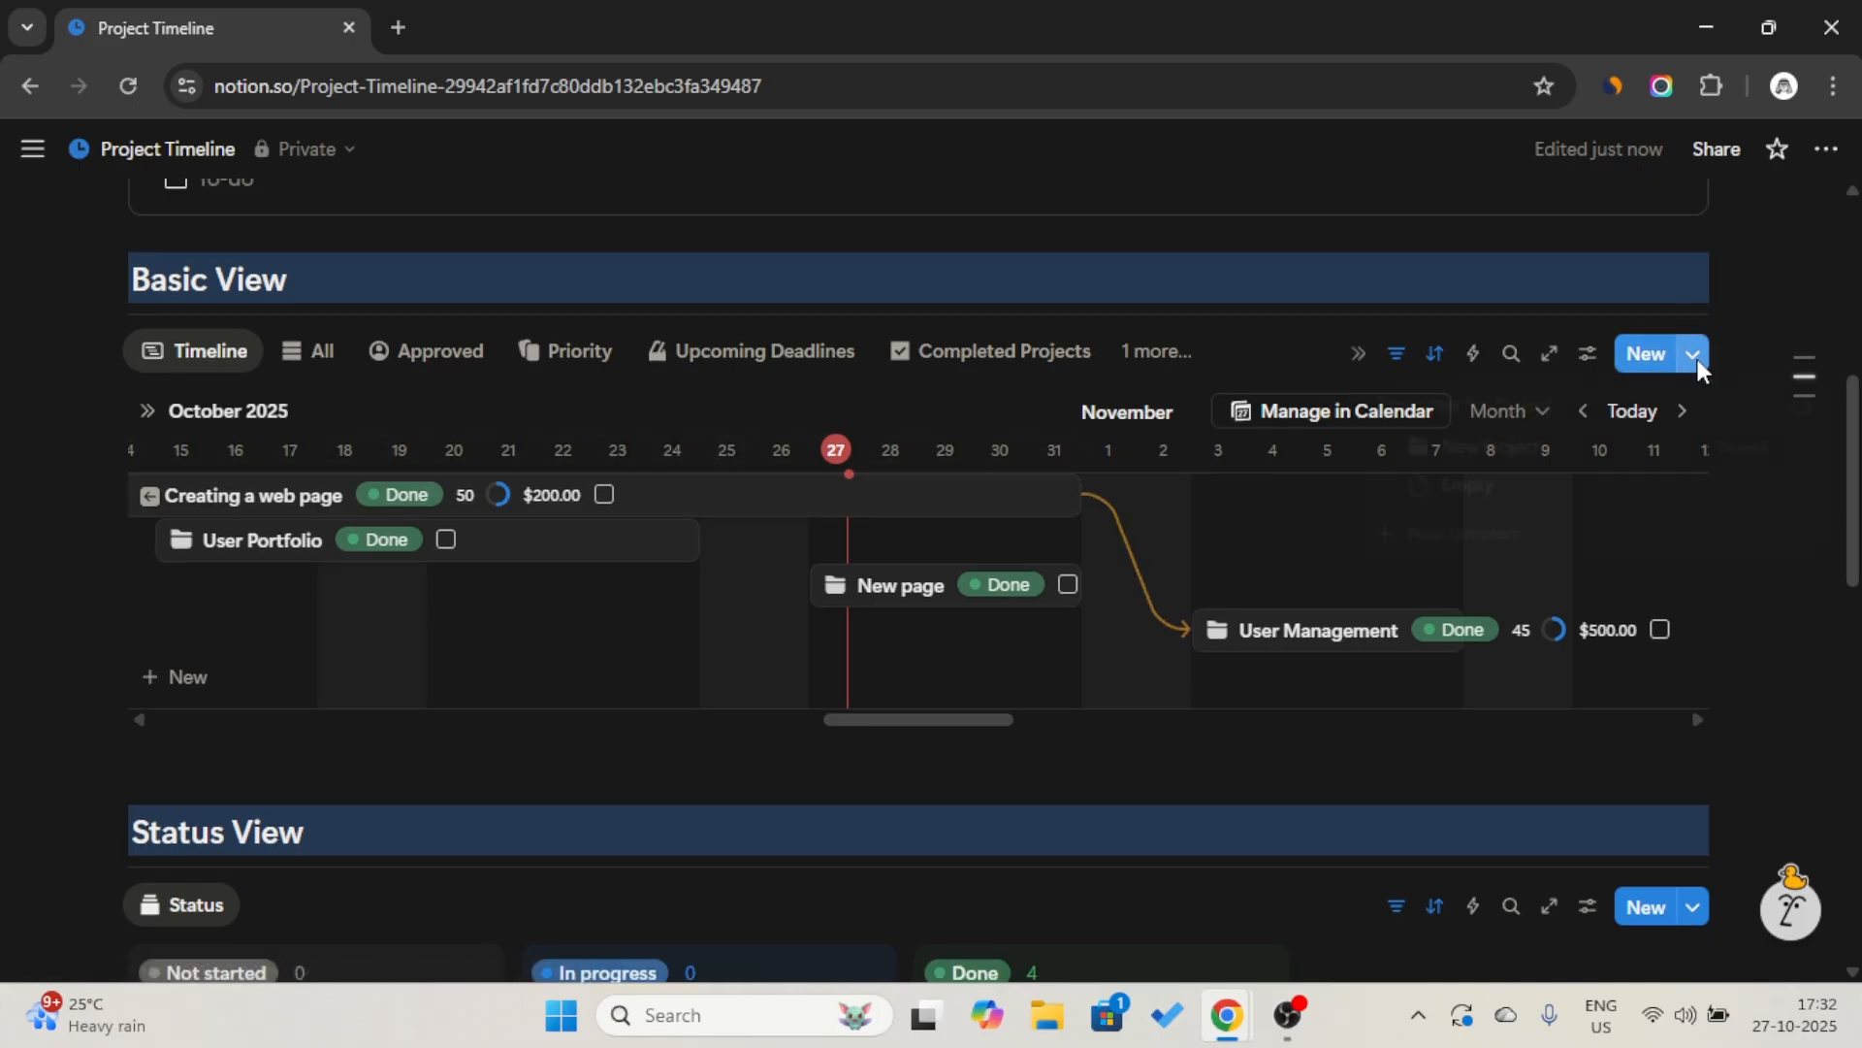
left_click(1696, 356)
left_click(1820, 451)
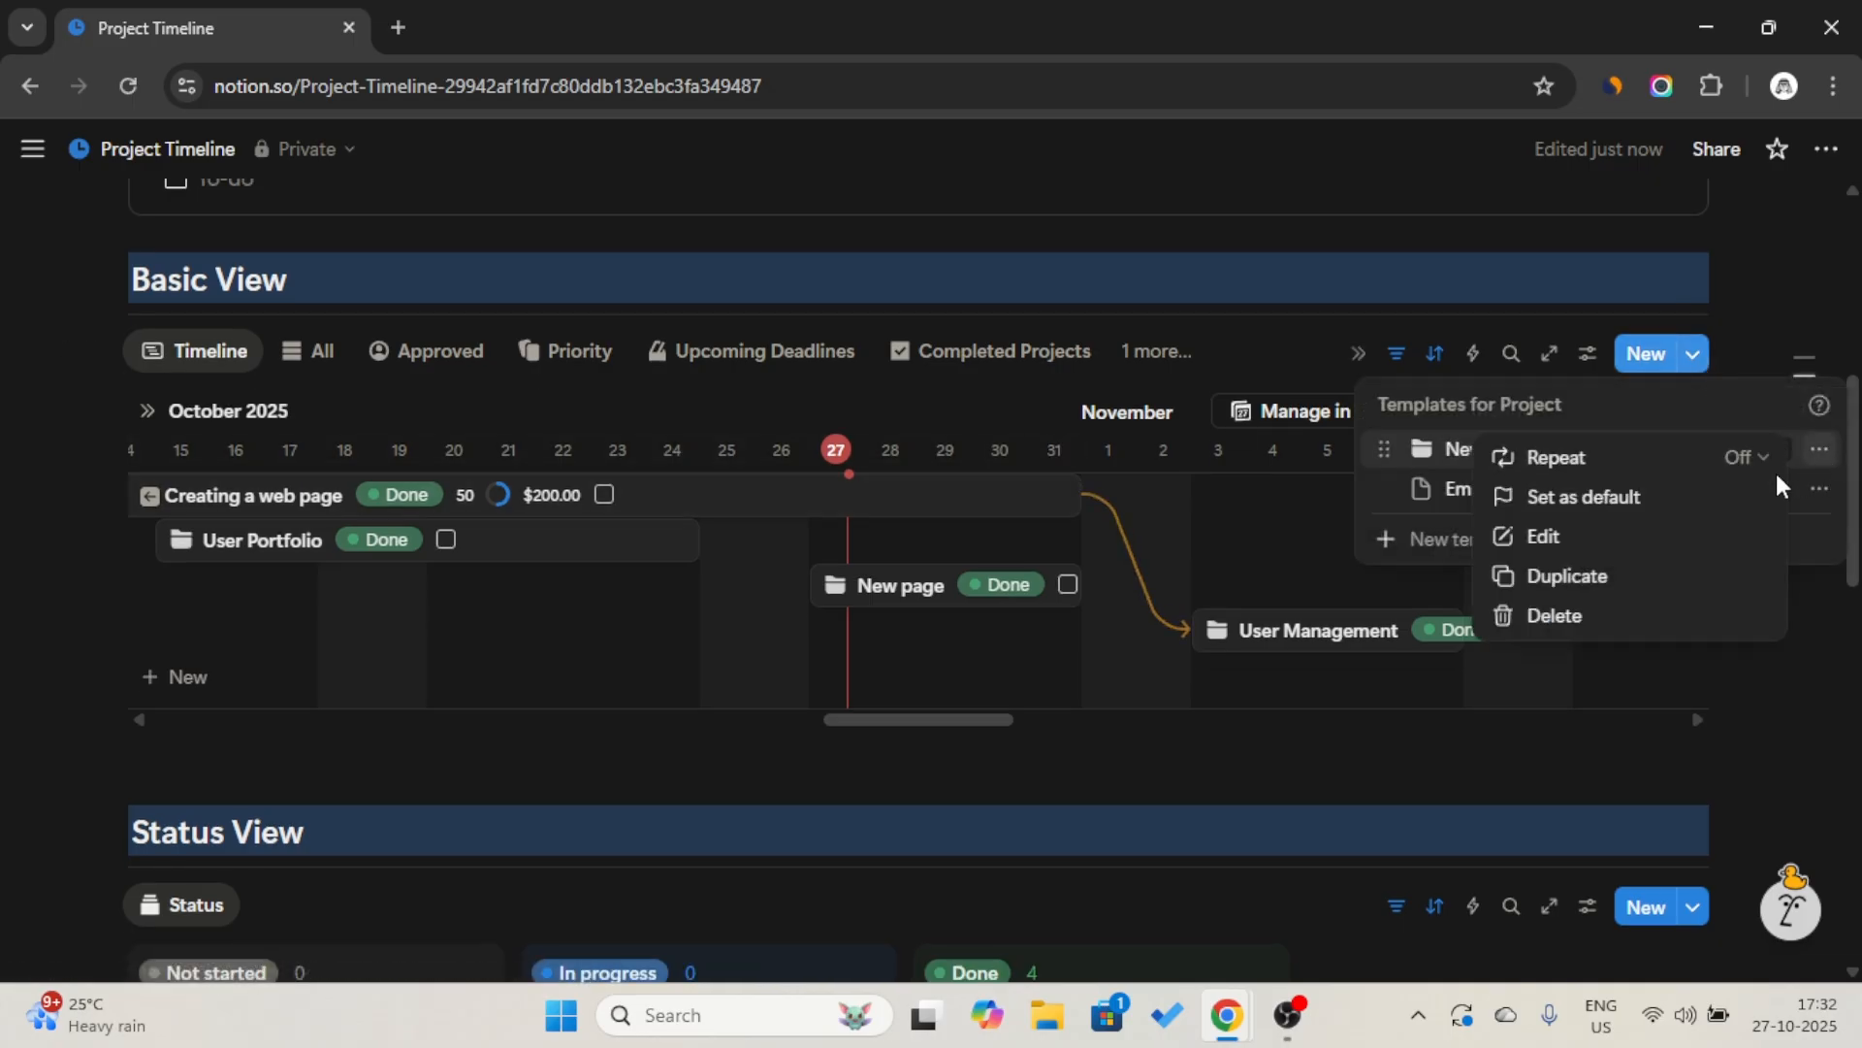
left_click(1634, 542)
scroll(763, 592, "down", 5)
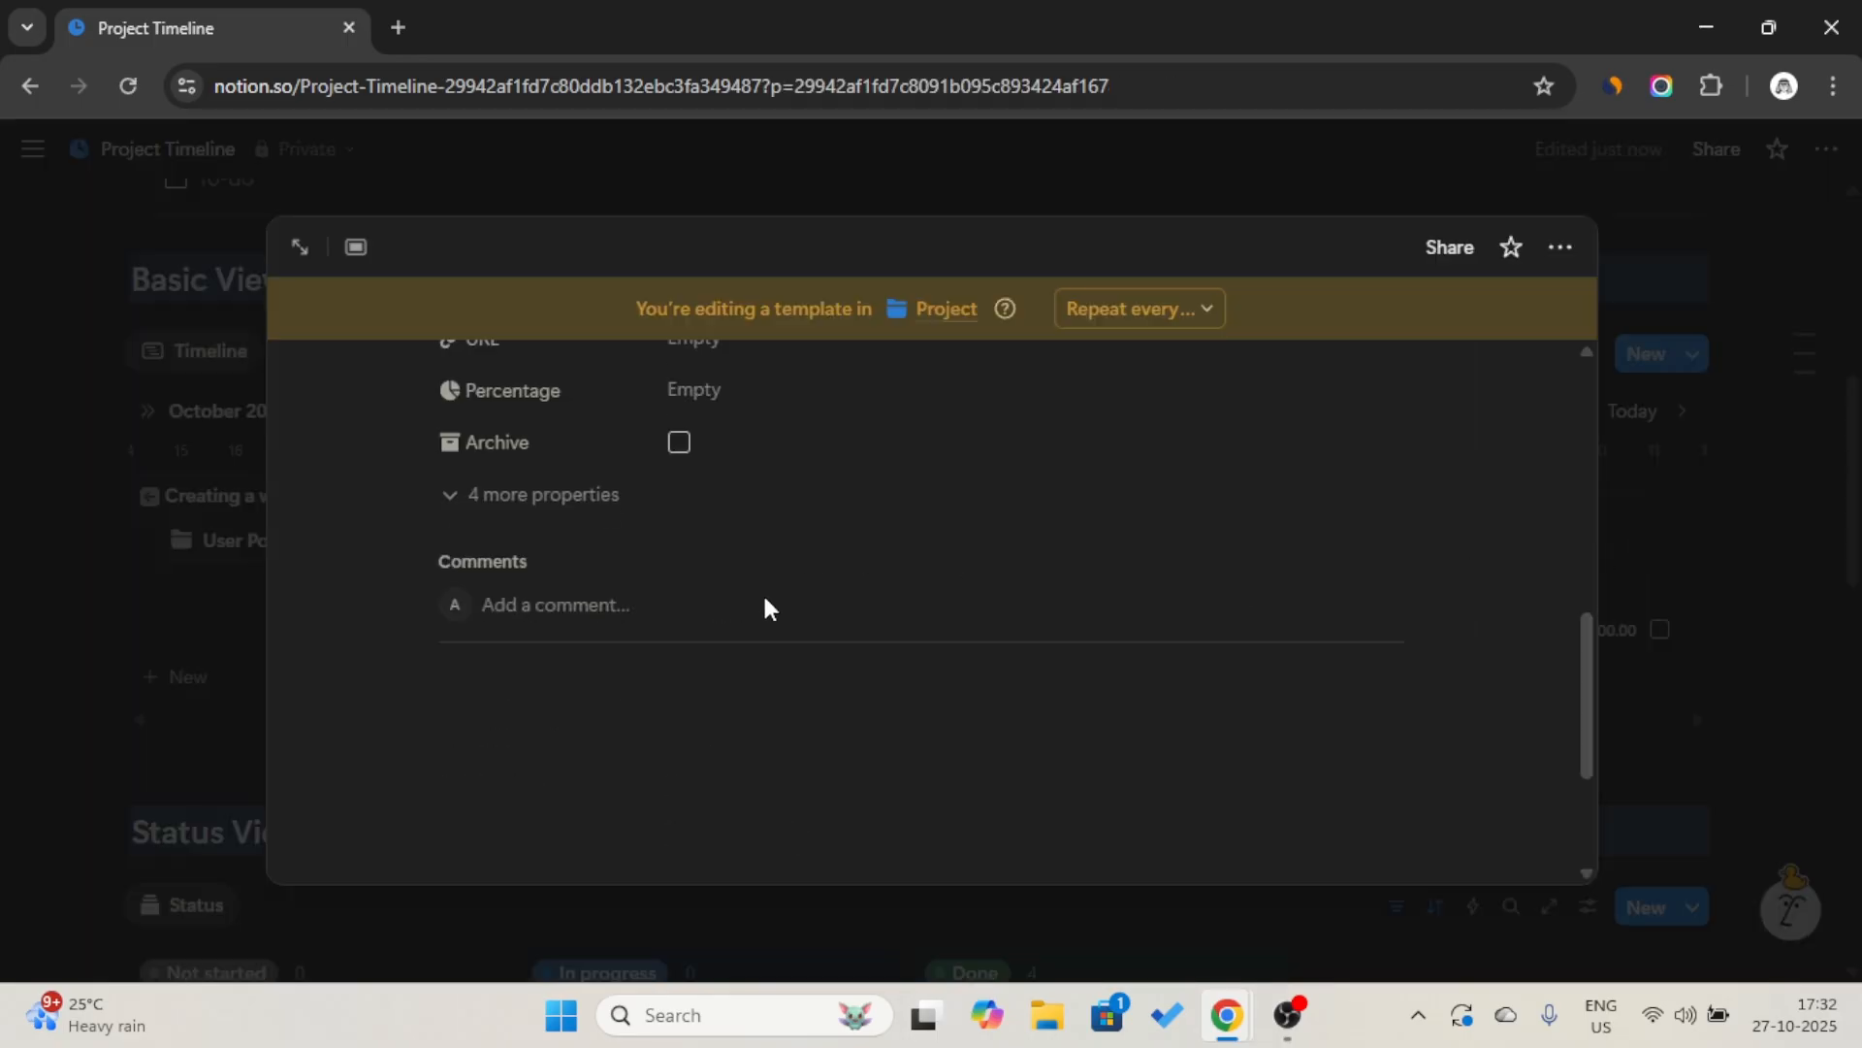
scroll(764, 607, "down", 2)
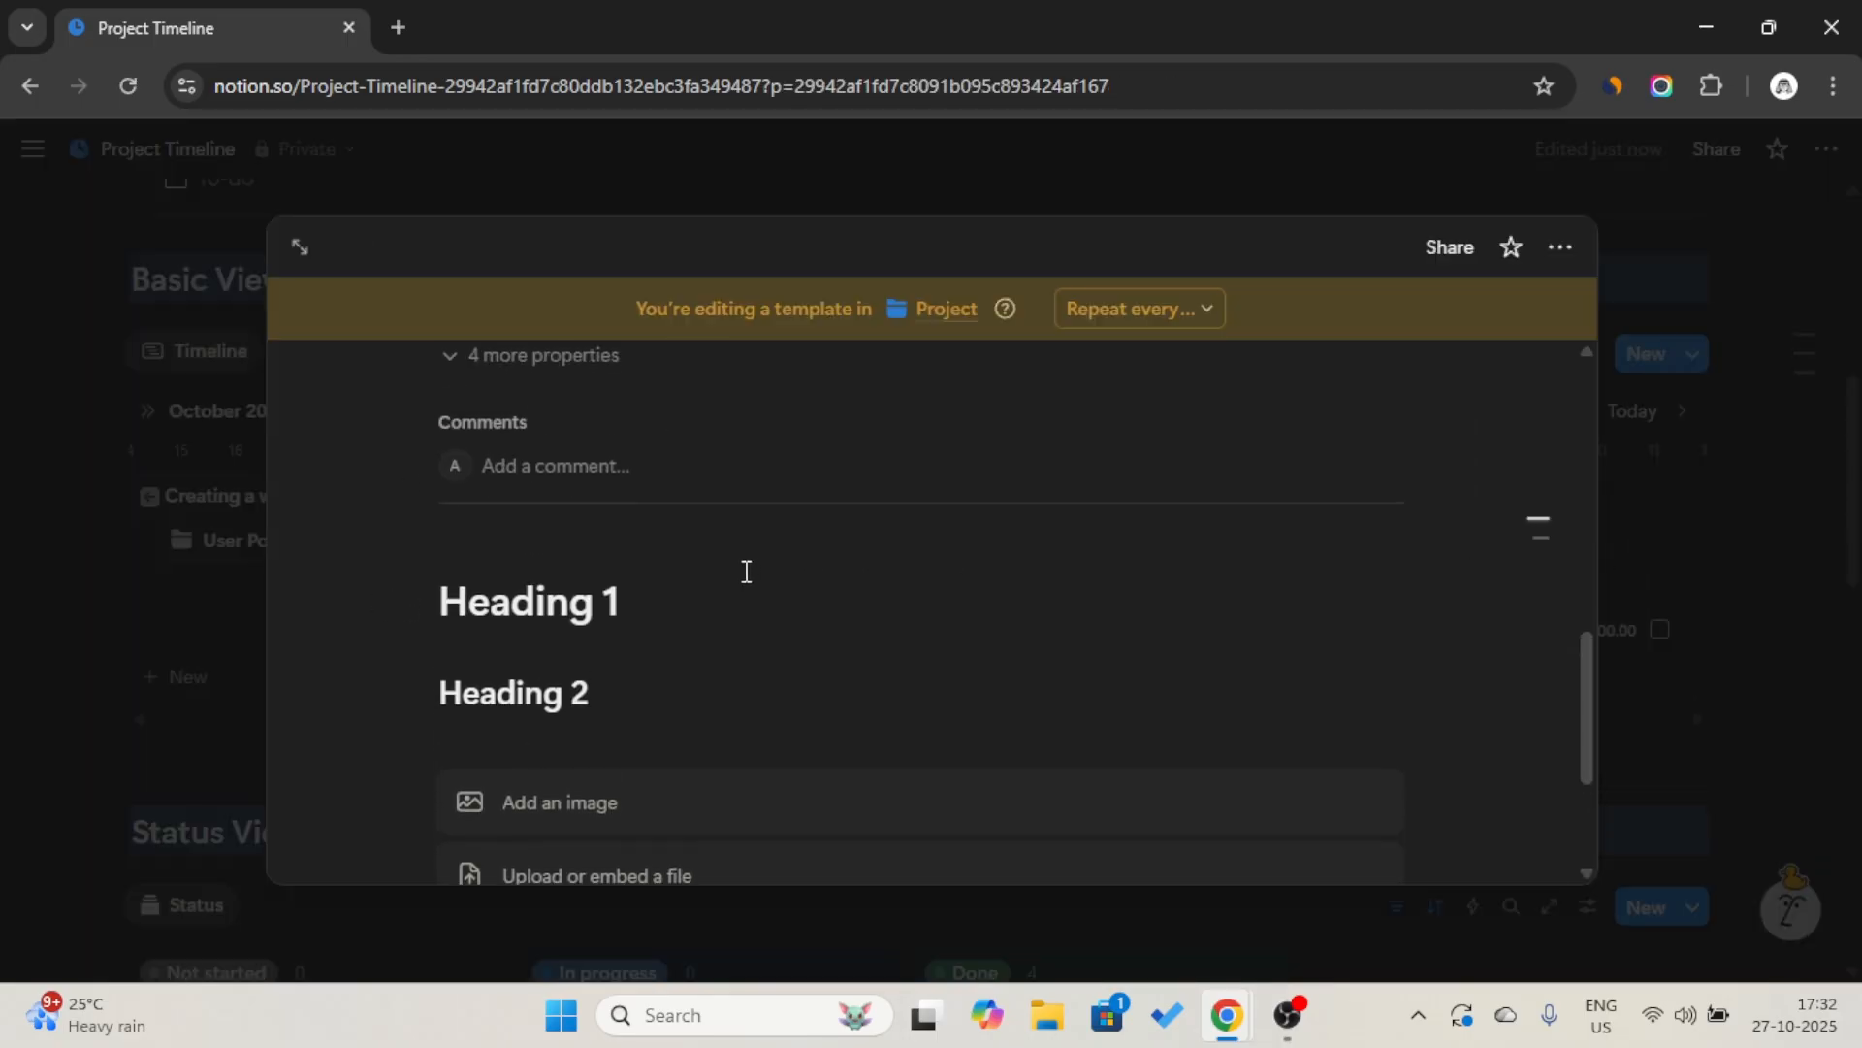
scroll(745, 552, "up", 10)
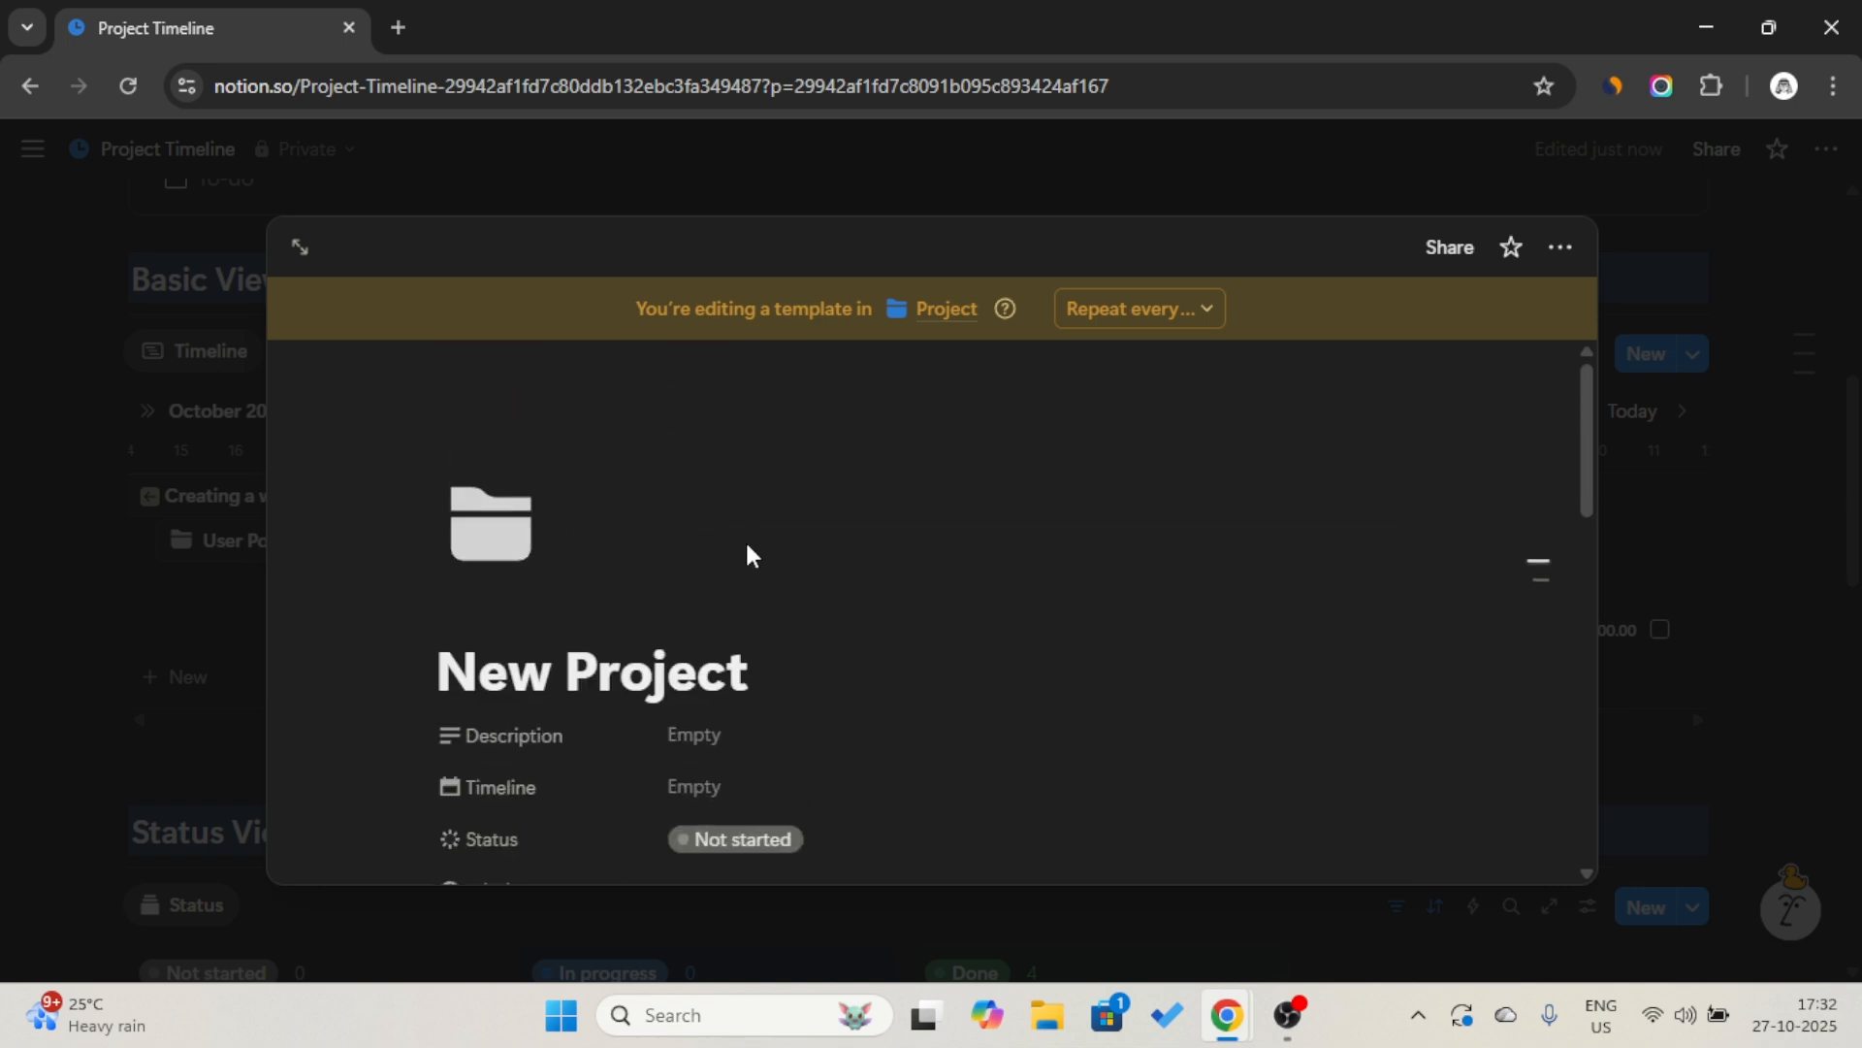
Paste the copied callout link as a synced block above Heading 1 in the New Project template.
left_click(809, 647)
scroll(805, 642, "down", 5)
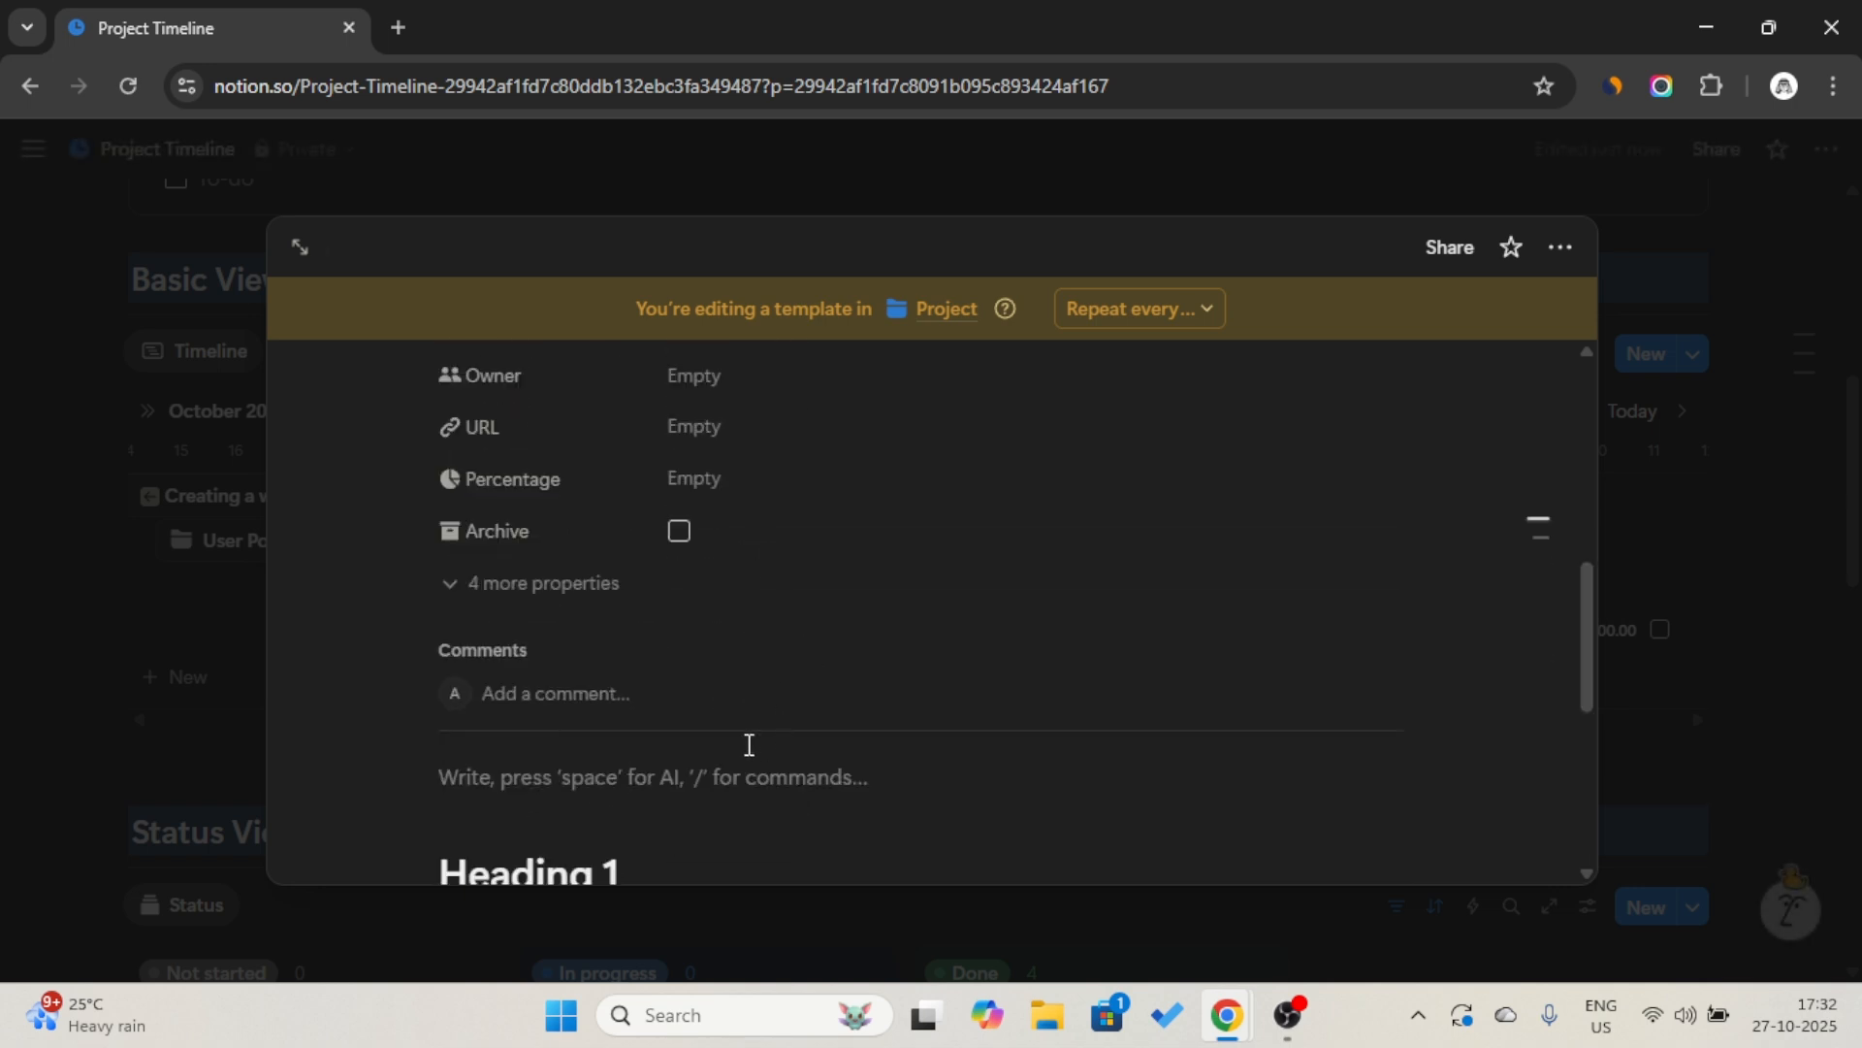
left_click(718, 780)
key("ctrl+v")
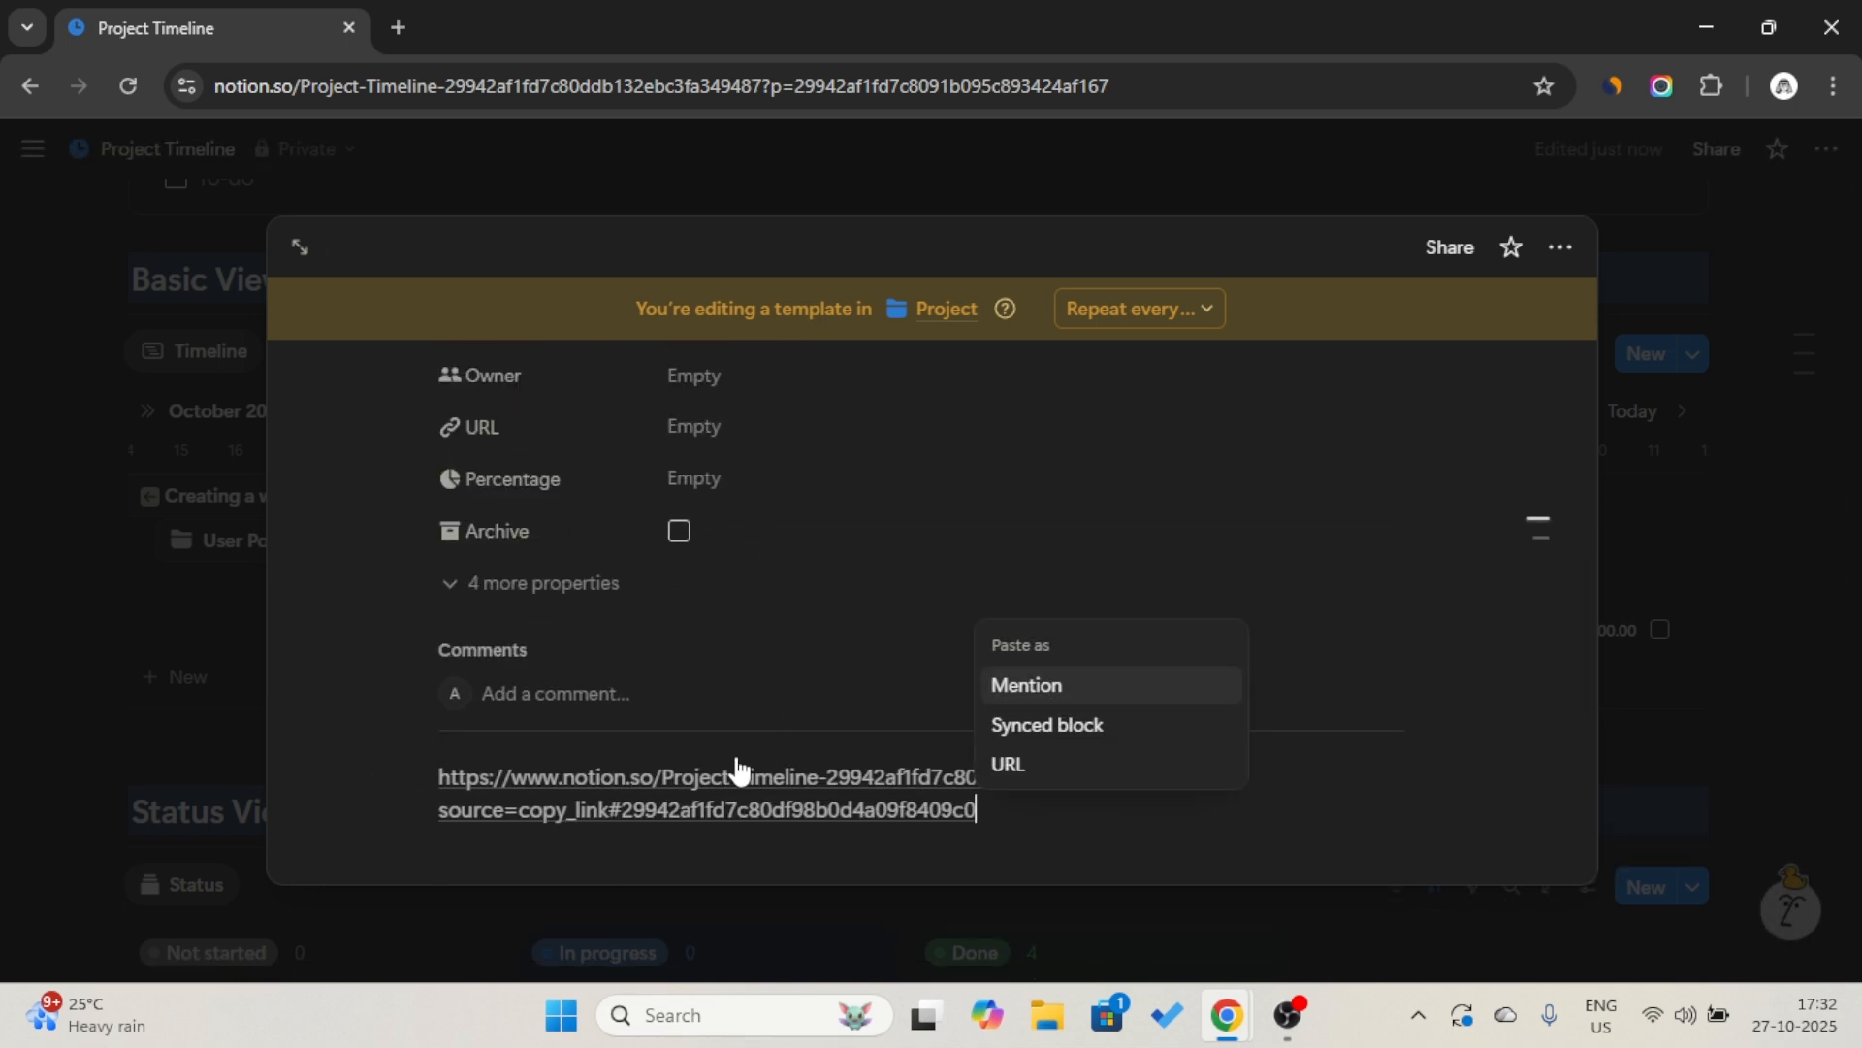
left_click(1067, 730)
scroll(1055, 740, "down", 2)
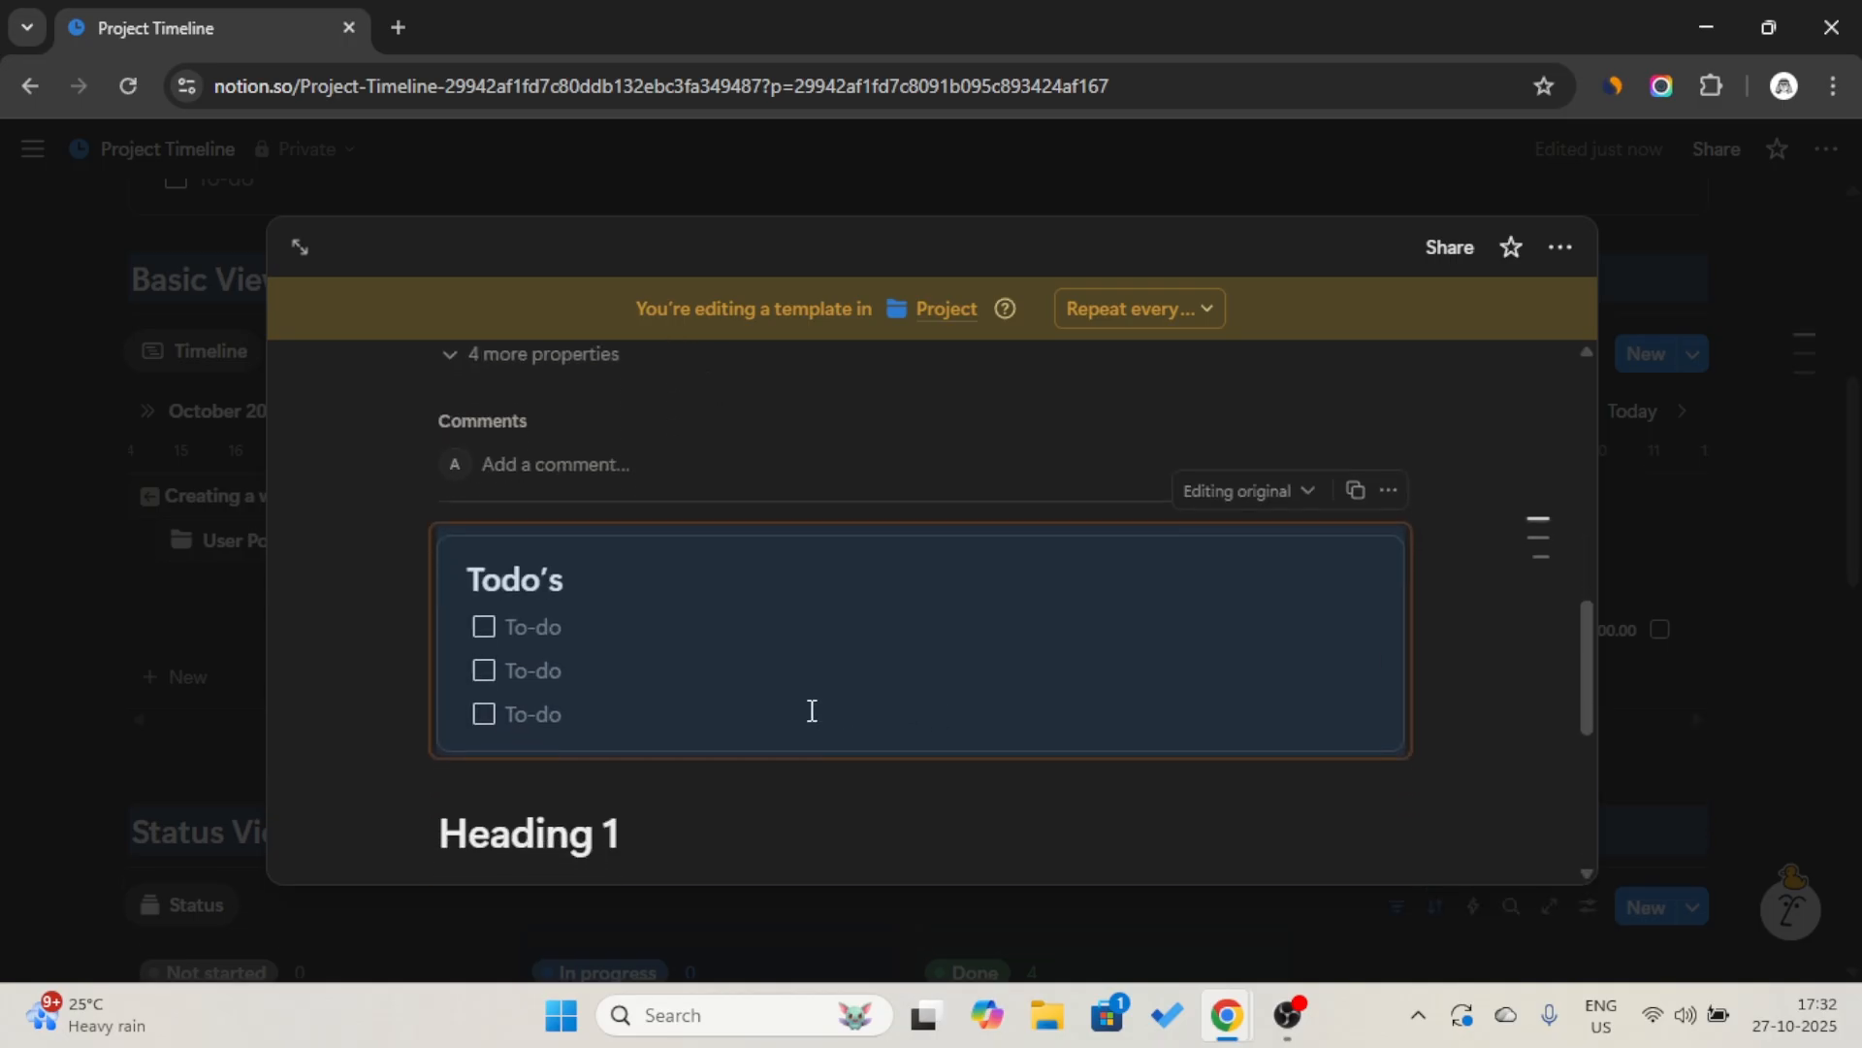
Close the project template and enter "Talk to the customers" as the first to-do in the Project Timeline page's Todo’s callout.
left_click(657, 623)
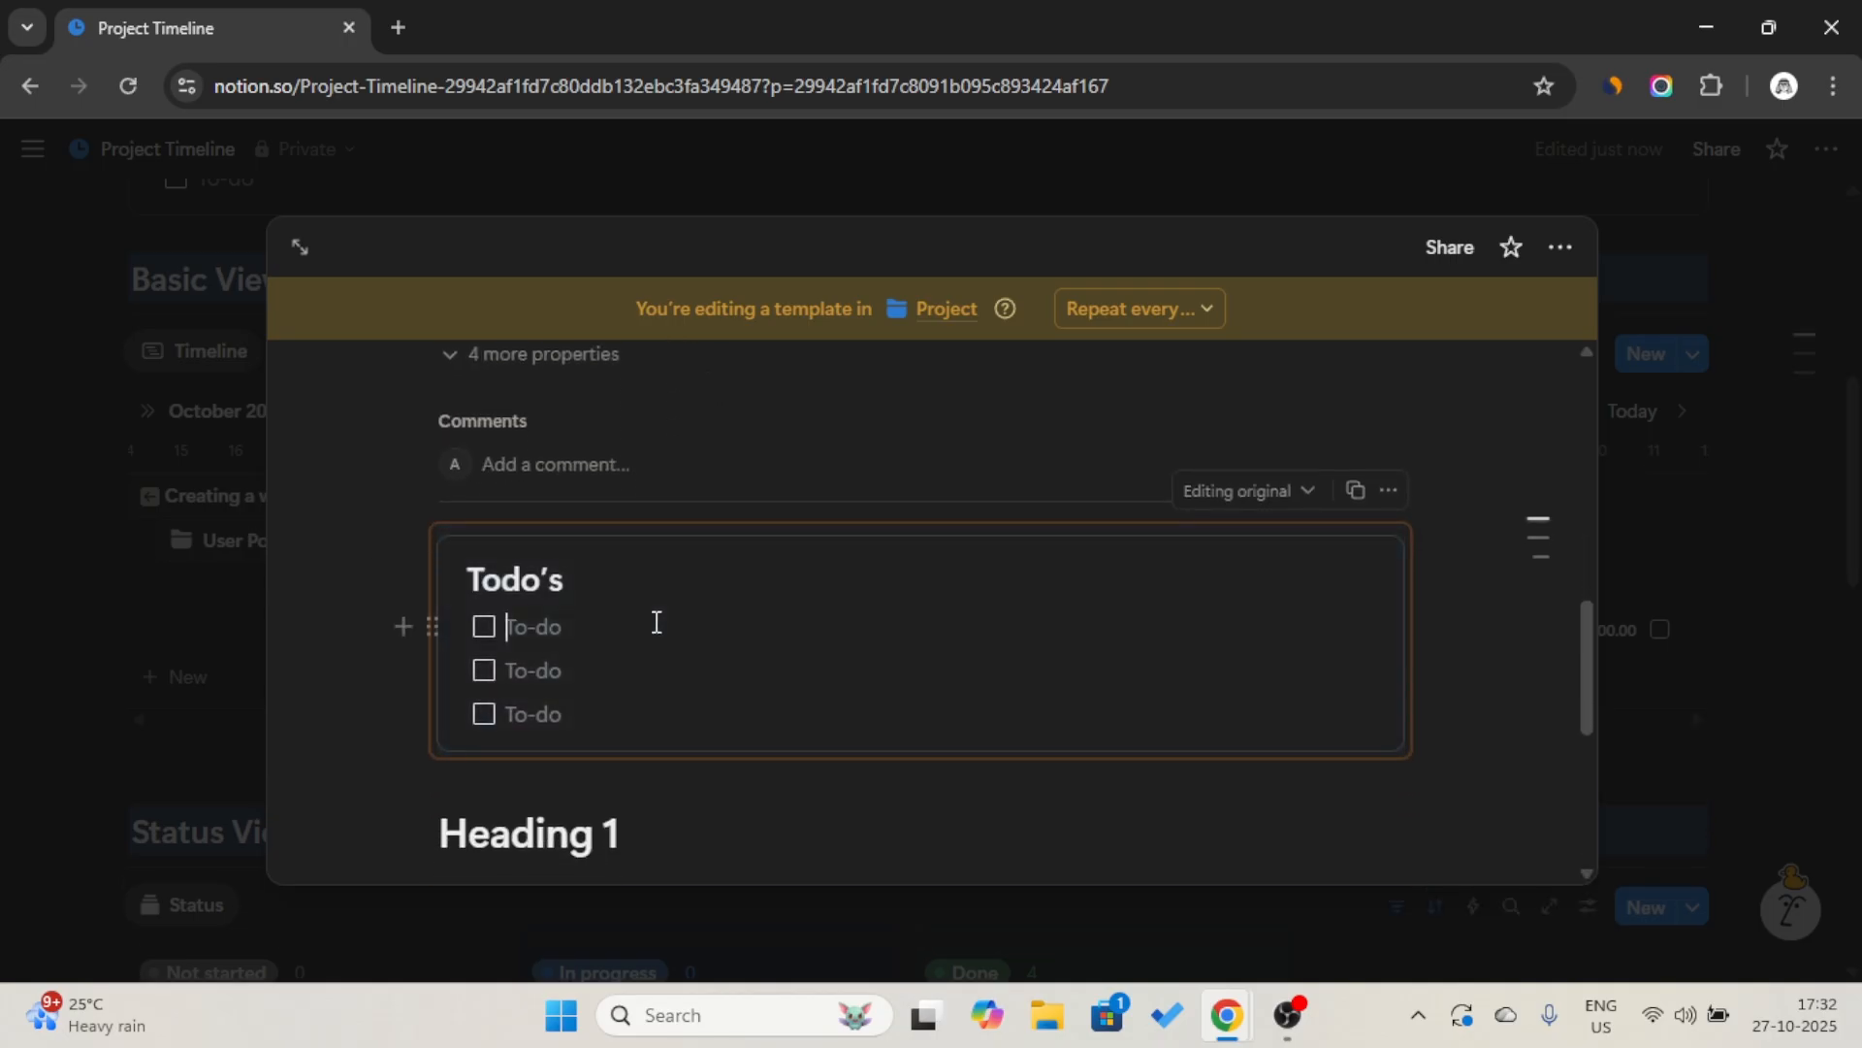
left_click(1682, 509)
scroll(1071, 557, "up", 4)
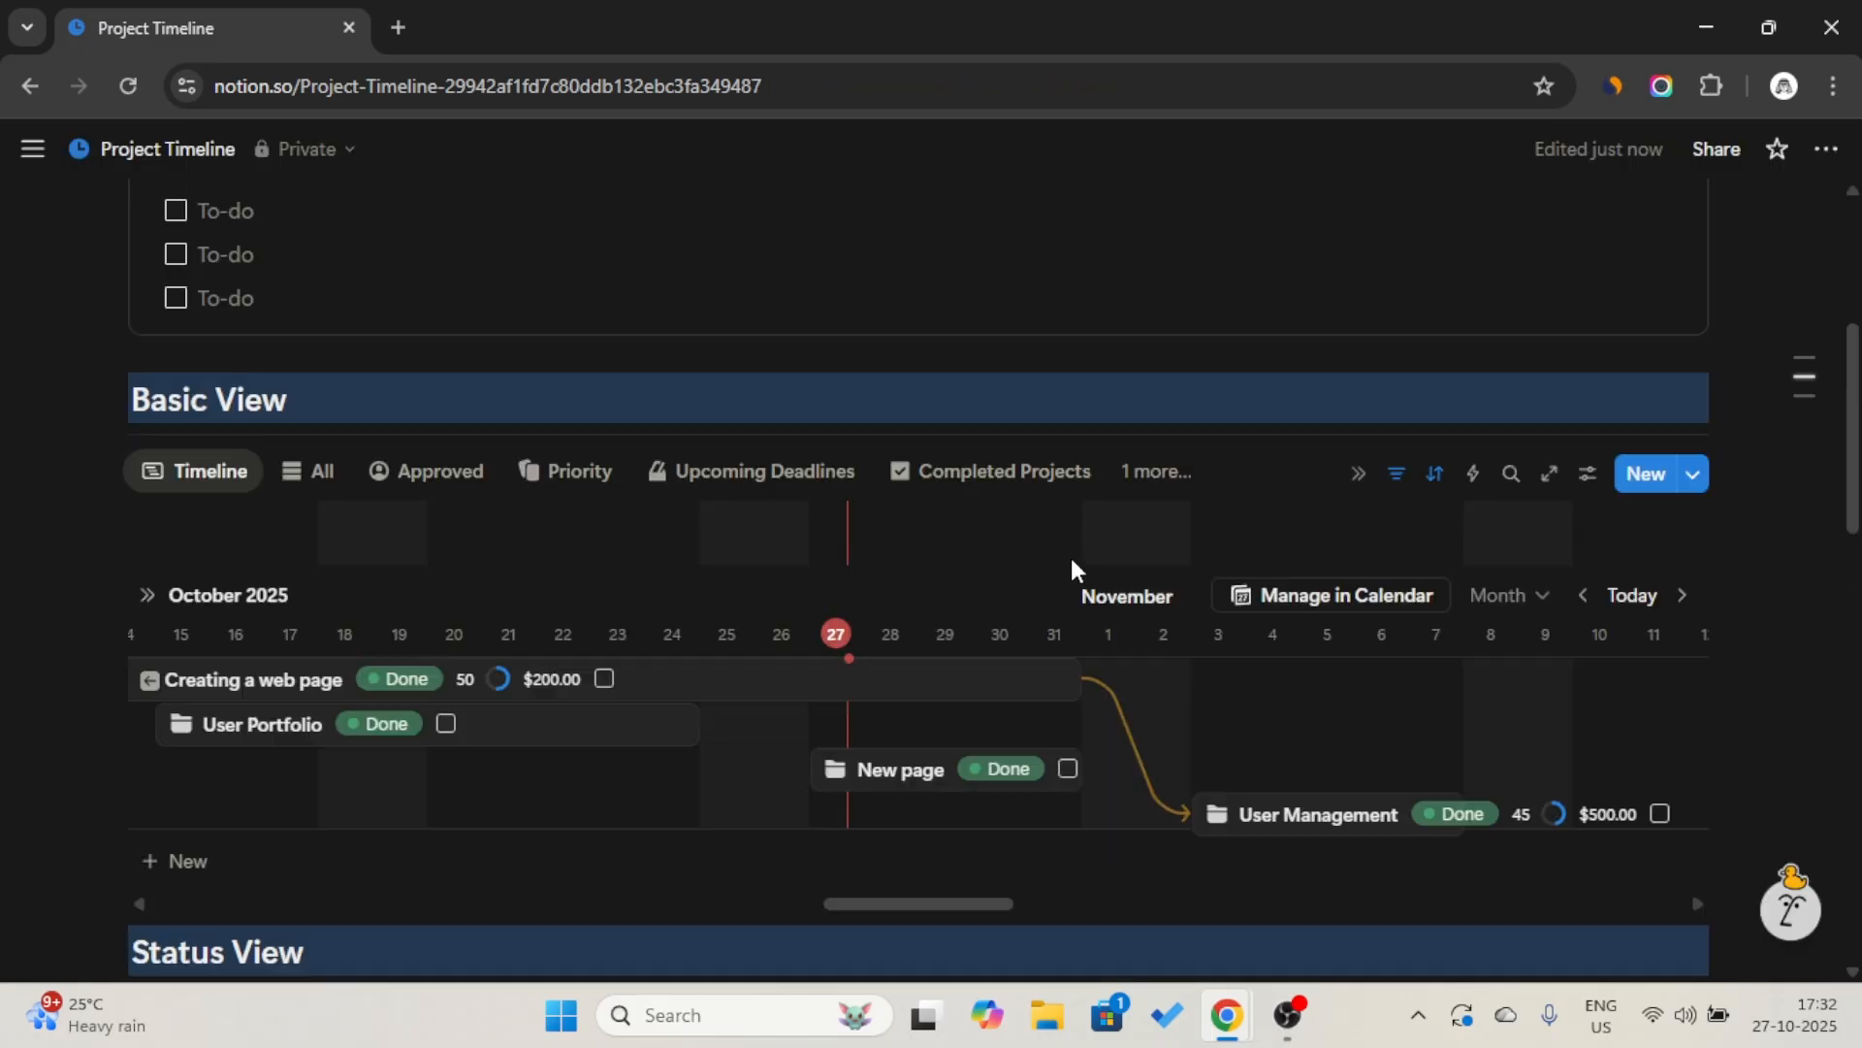
left_click(842, 469)
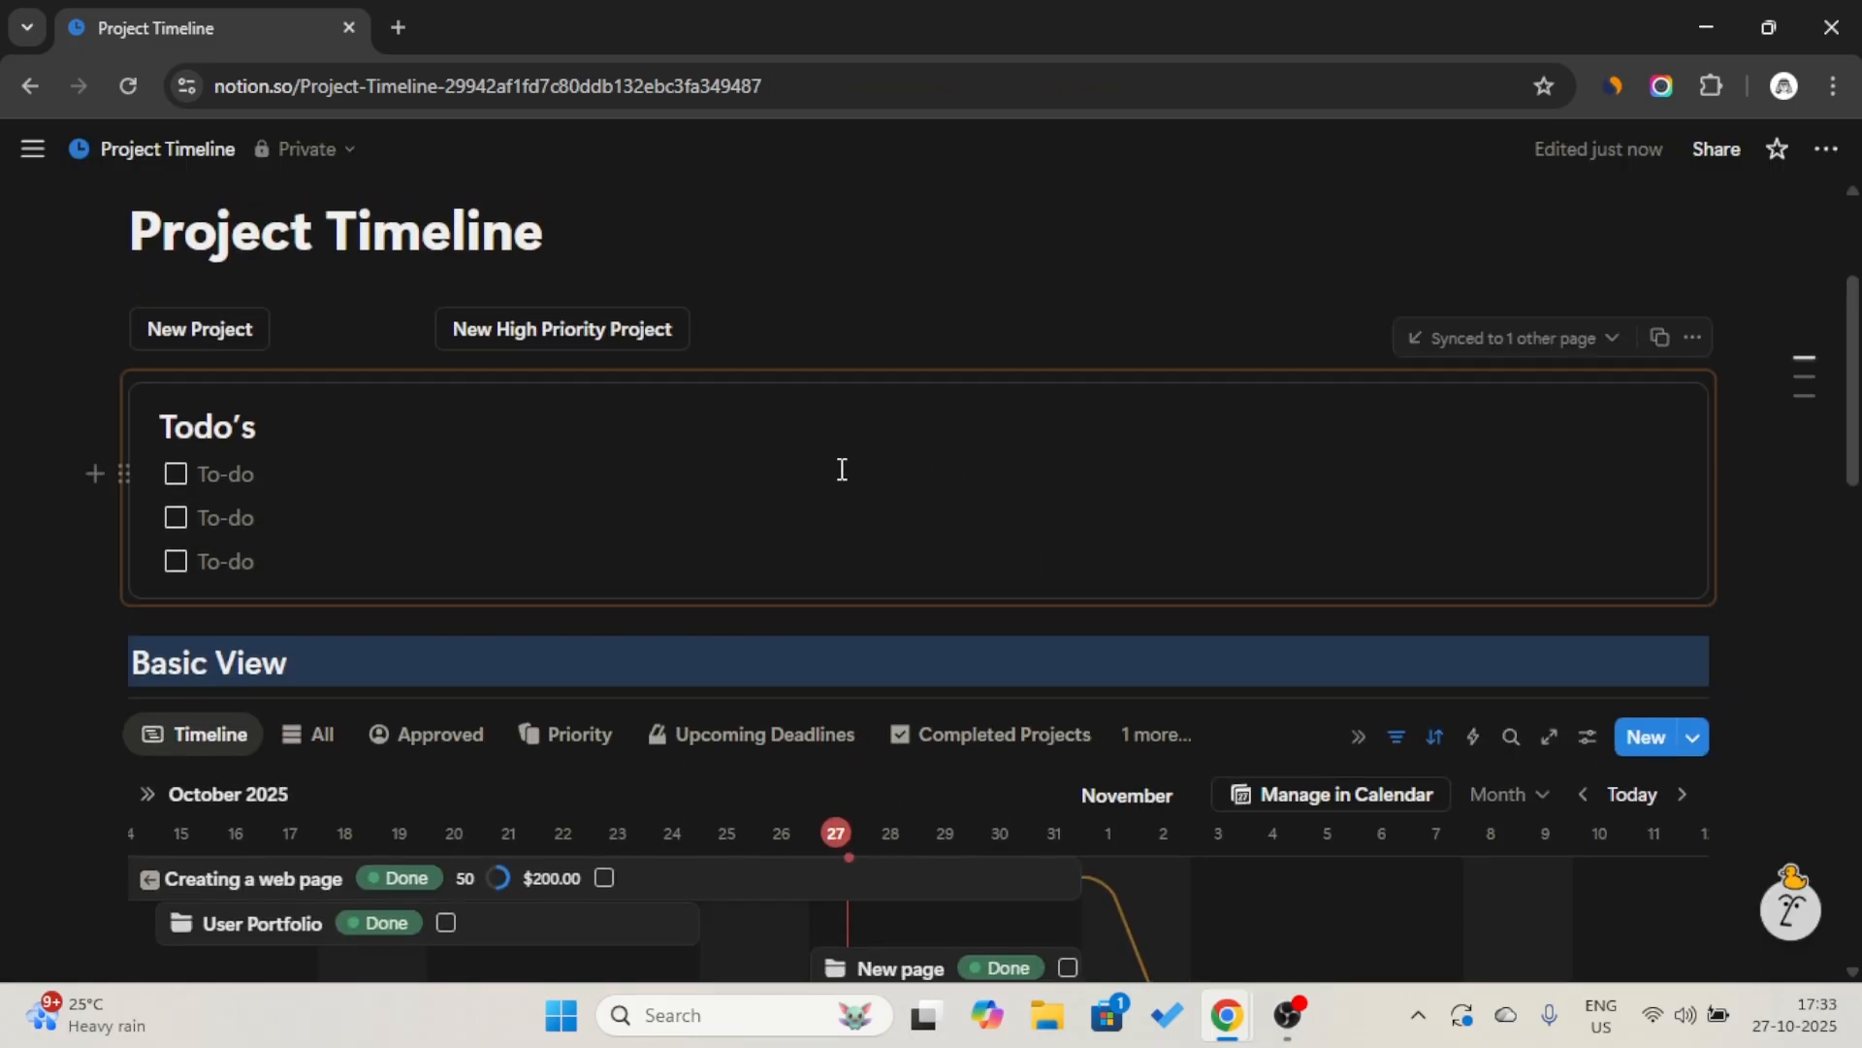
key("Caps_Lock")
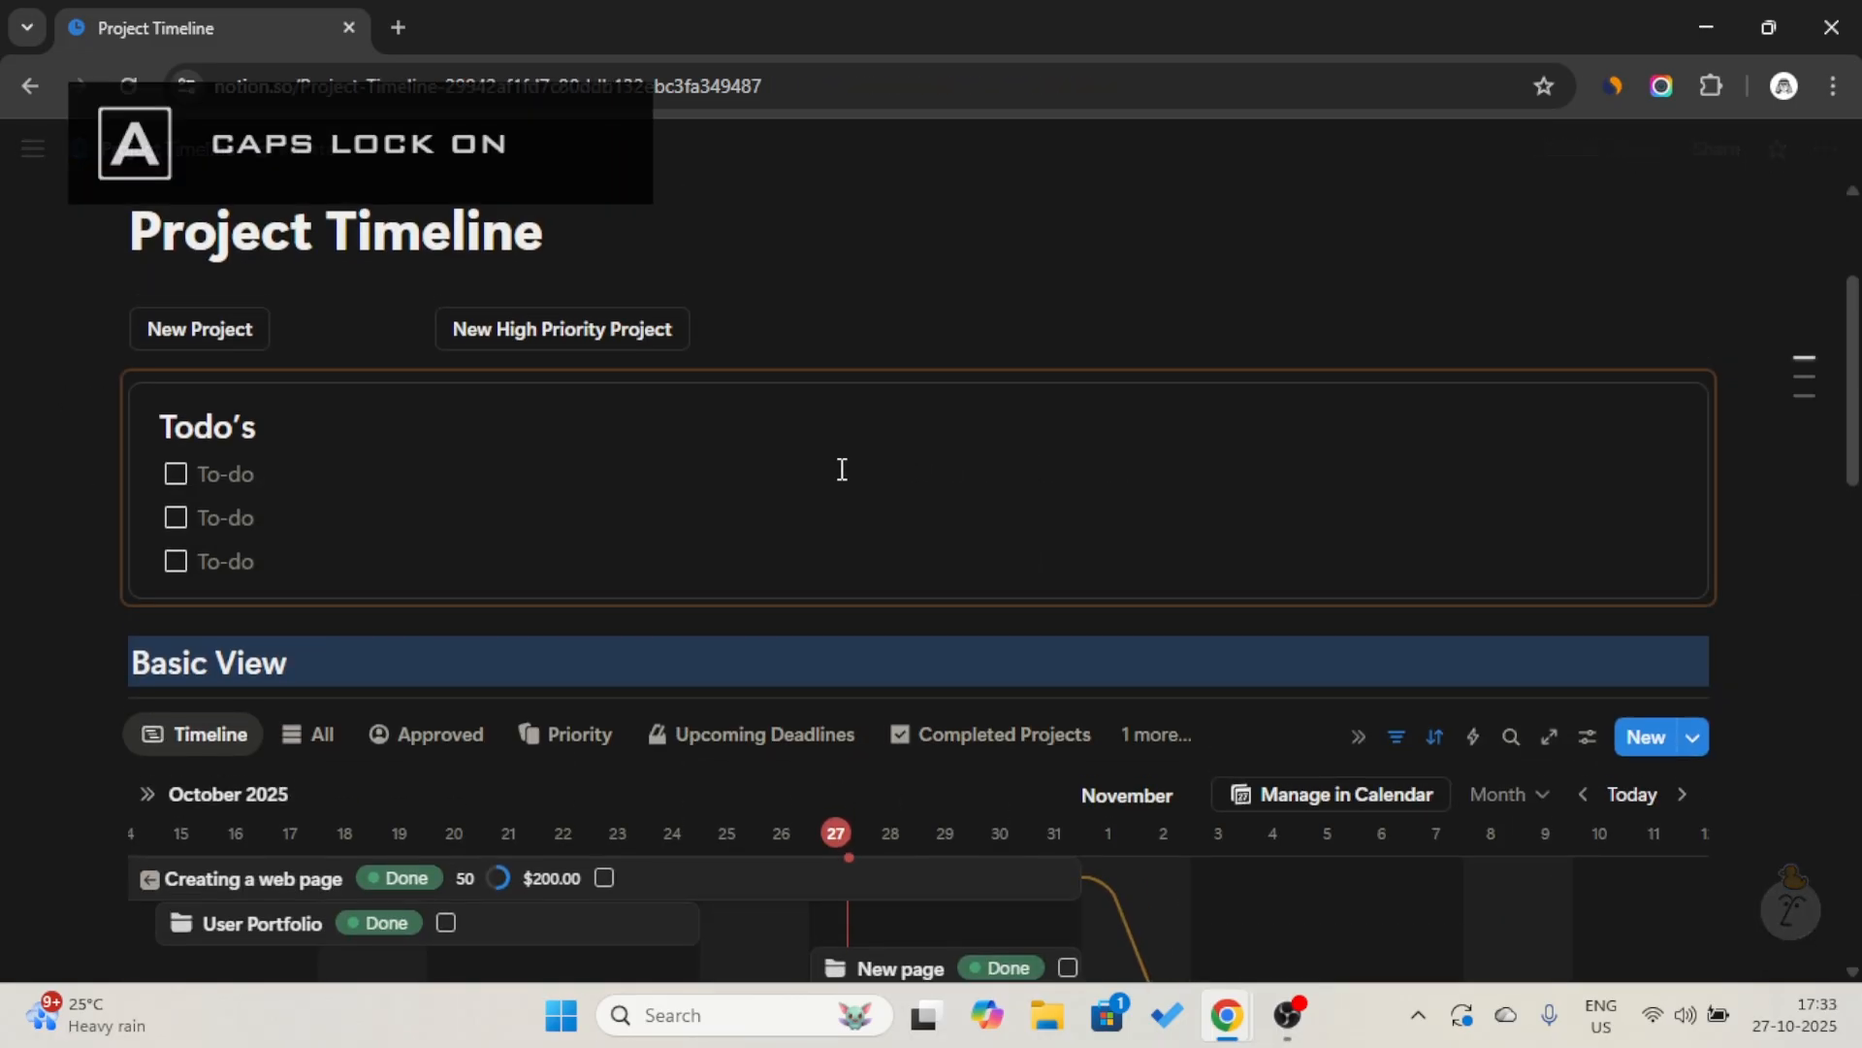
type("T")
key("Caps_Lock")
type("ak")
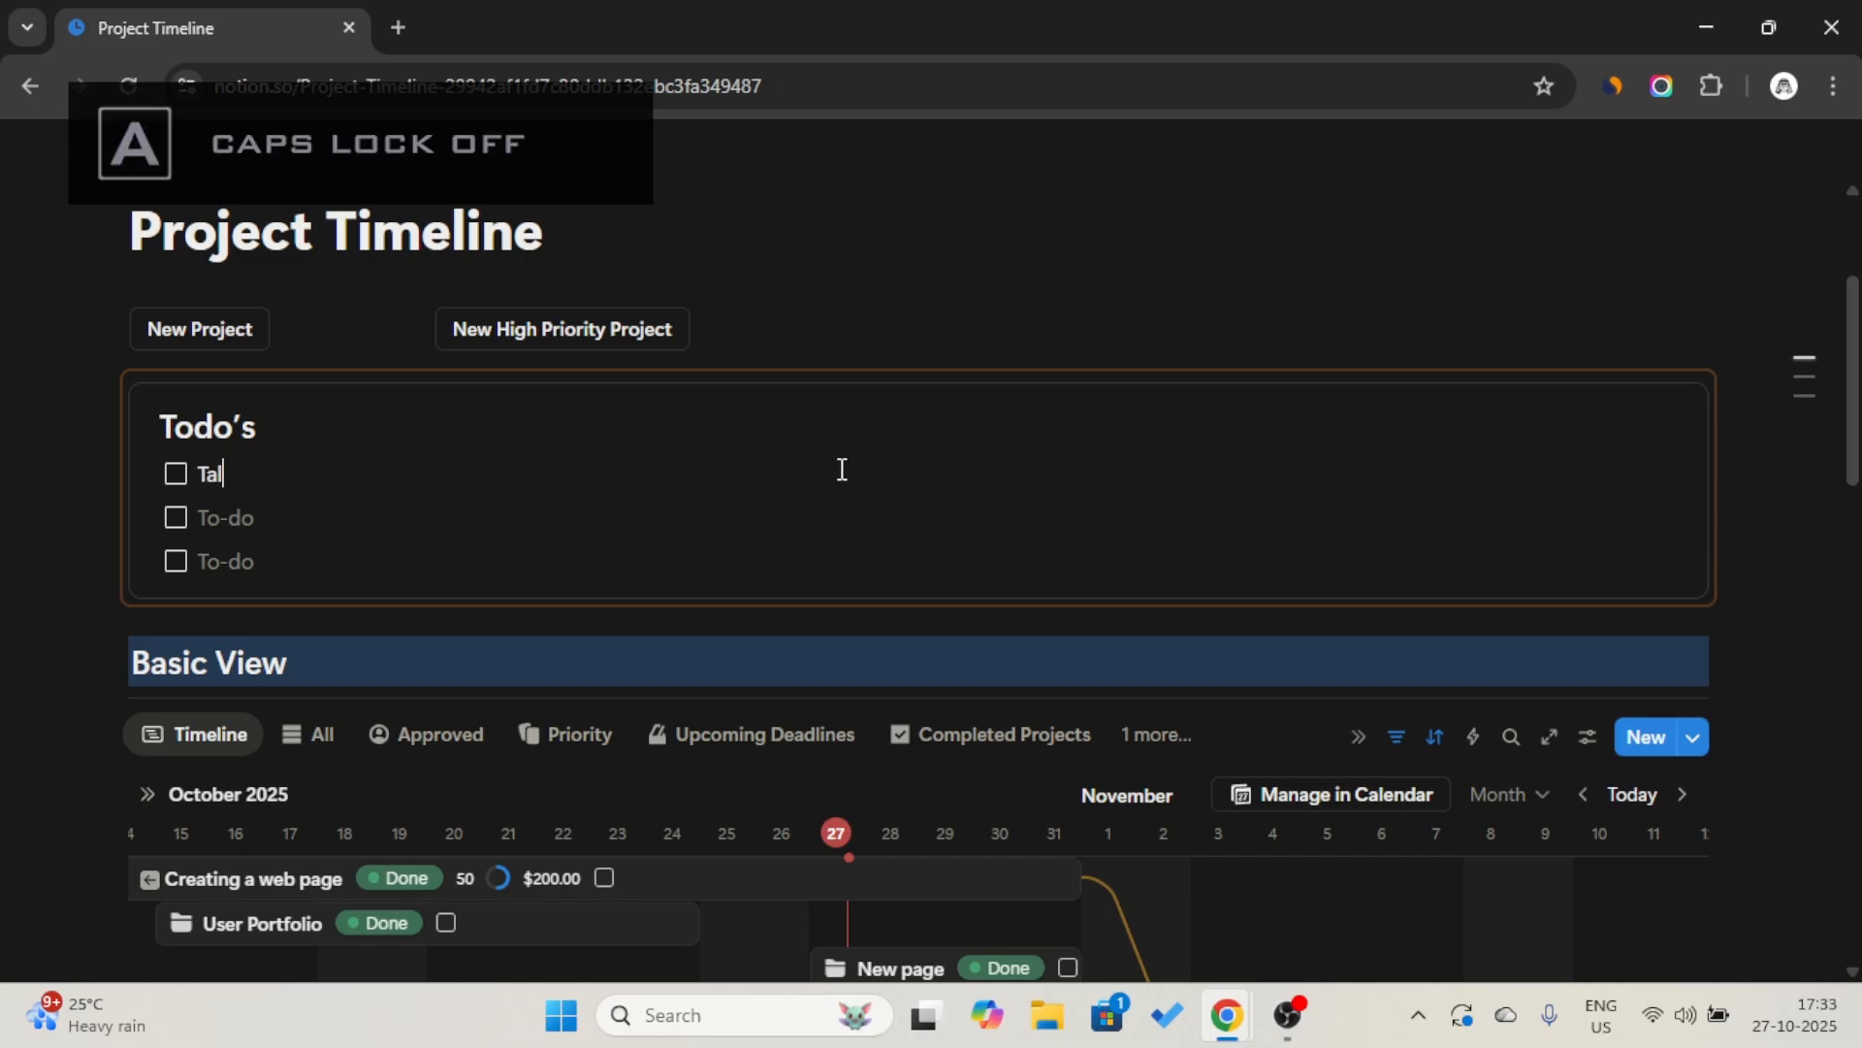
type("k to the cus")
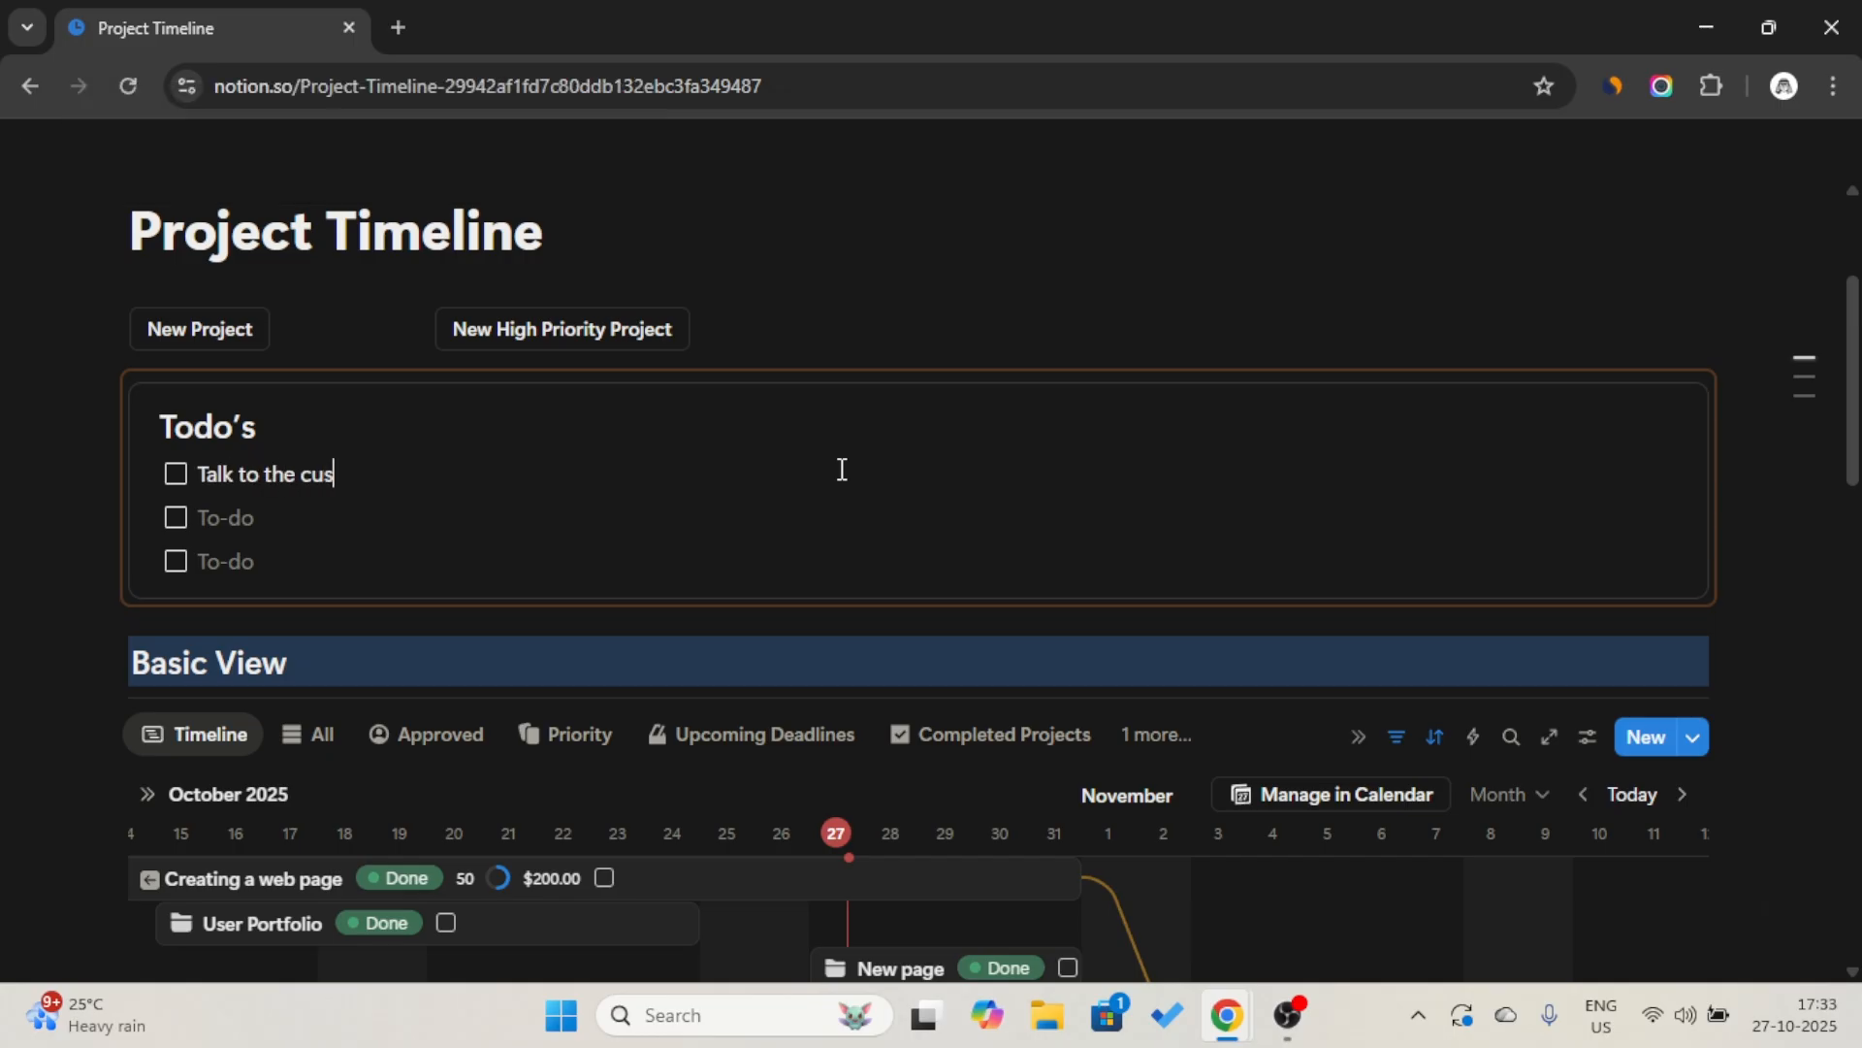
type("tomers")
Add a project spanning November 1–5, 2025 on the Basic View timeline and open it at its synced Todo’s callout.
scroll(842, 470, "down", 3)
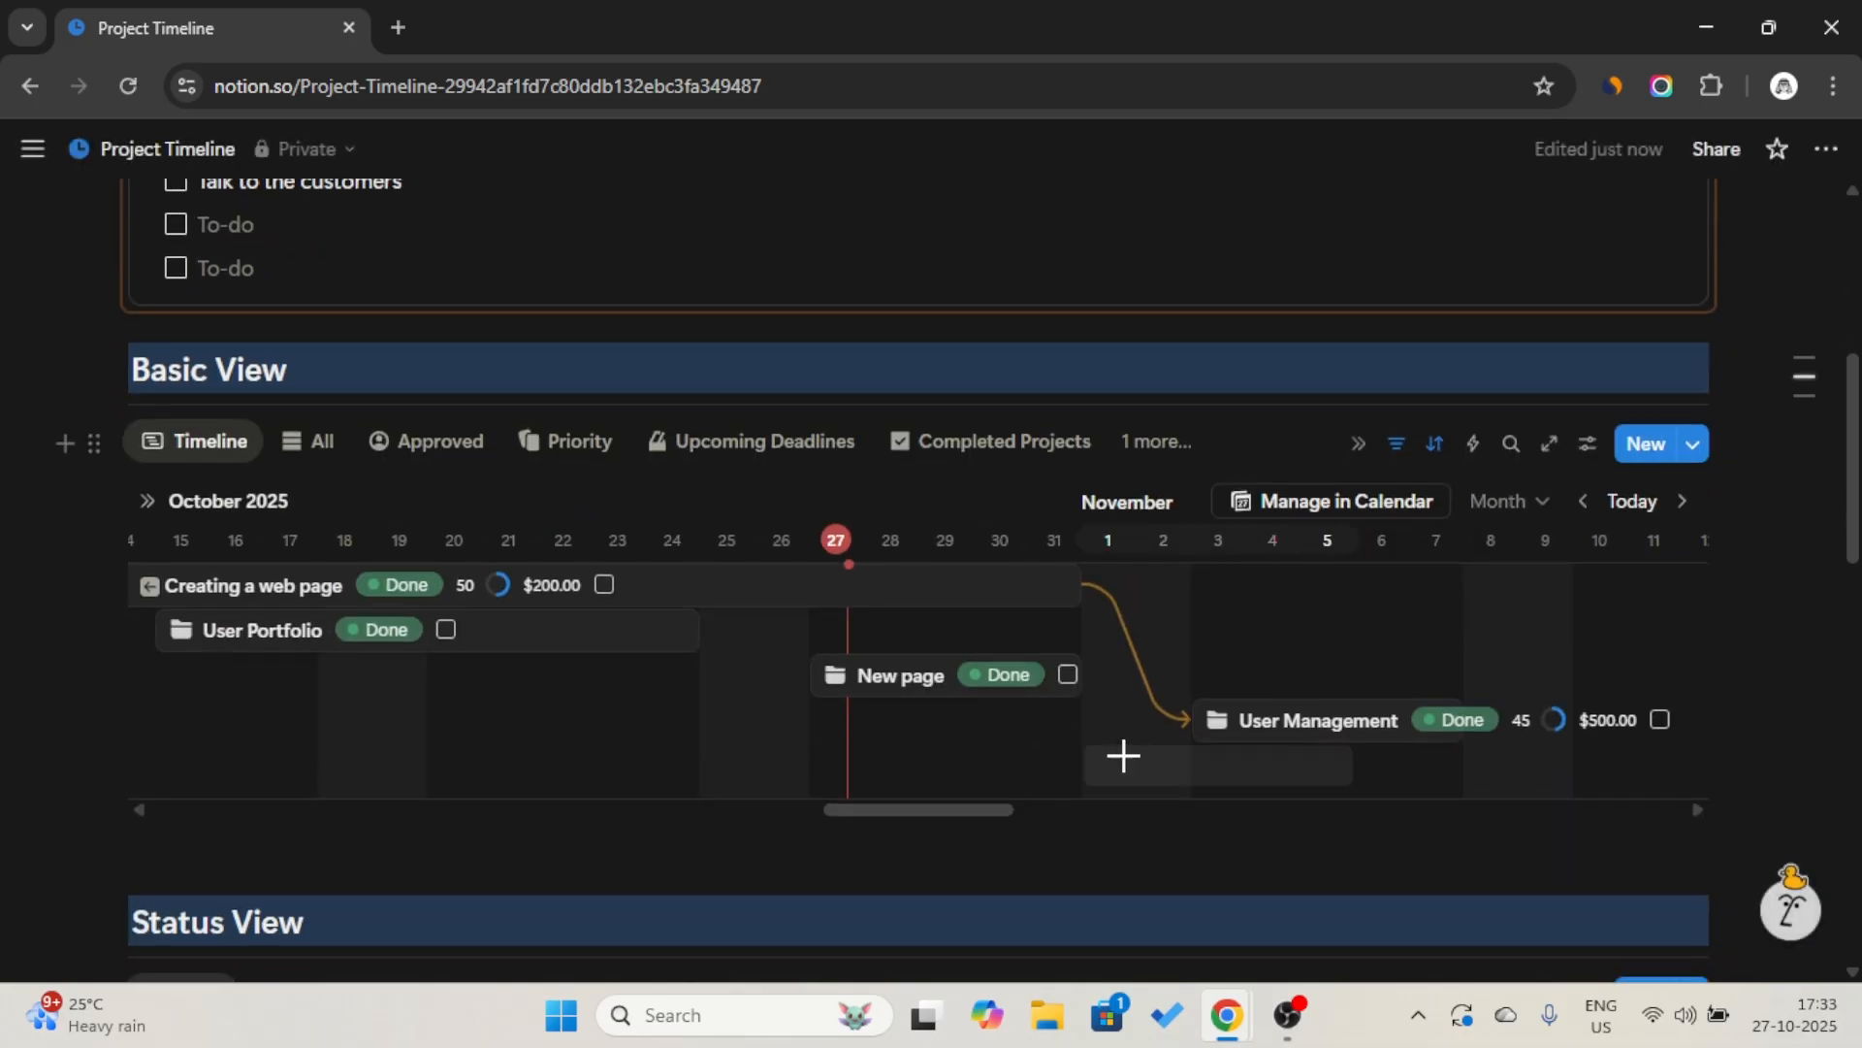
left_click(1127, 754)
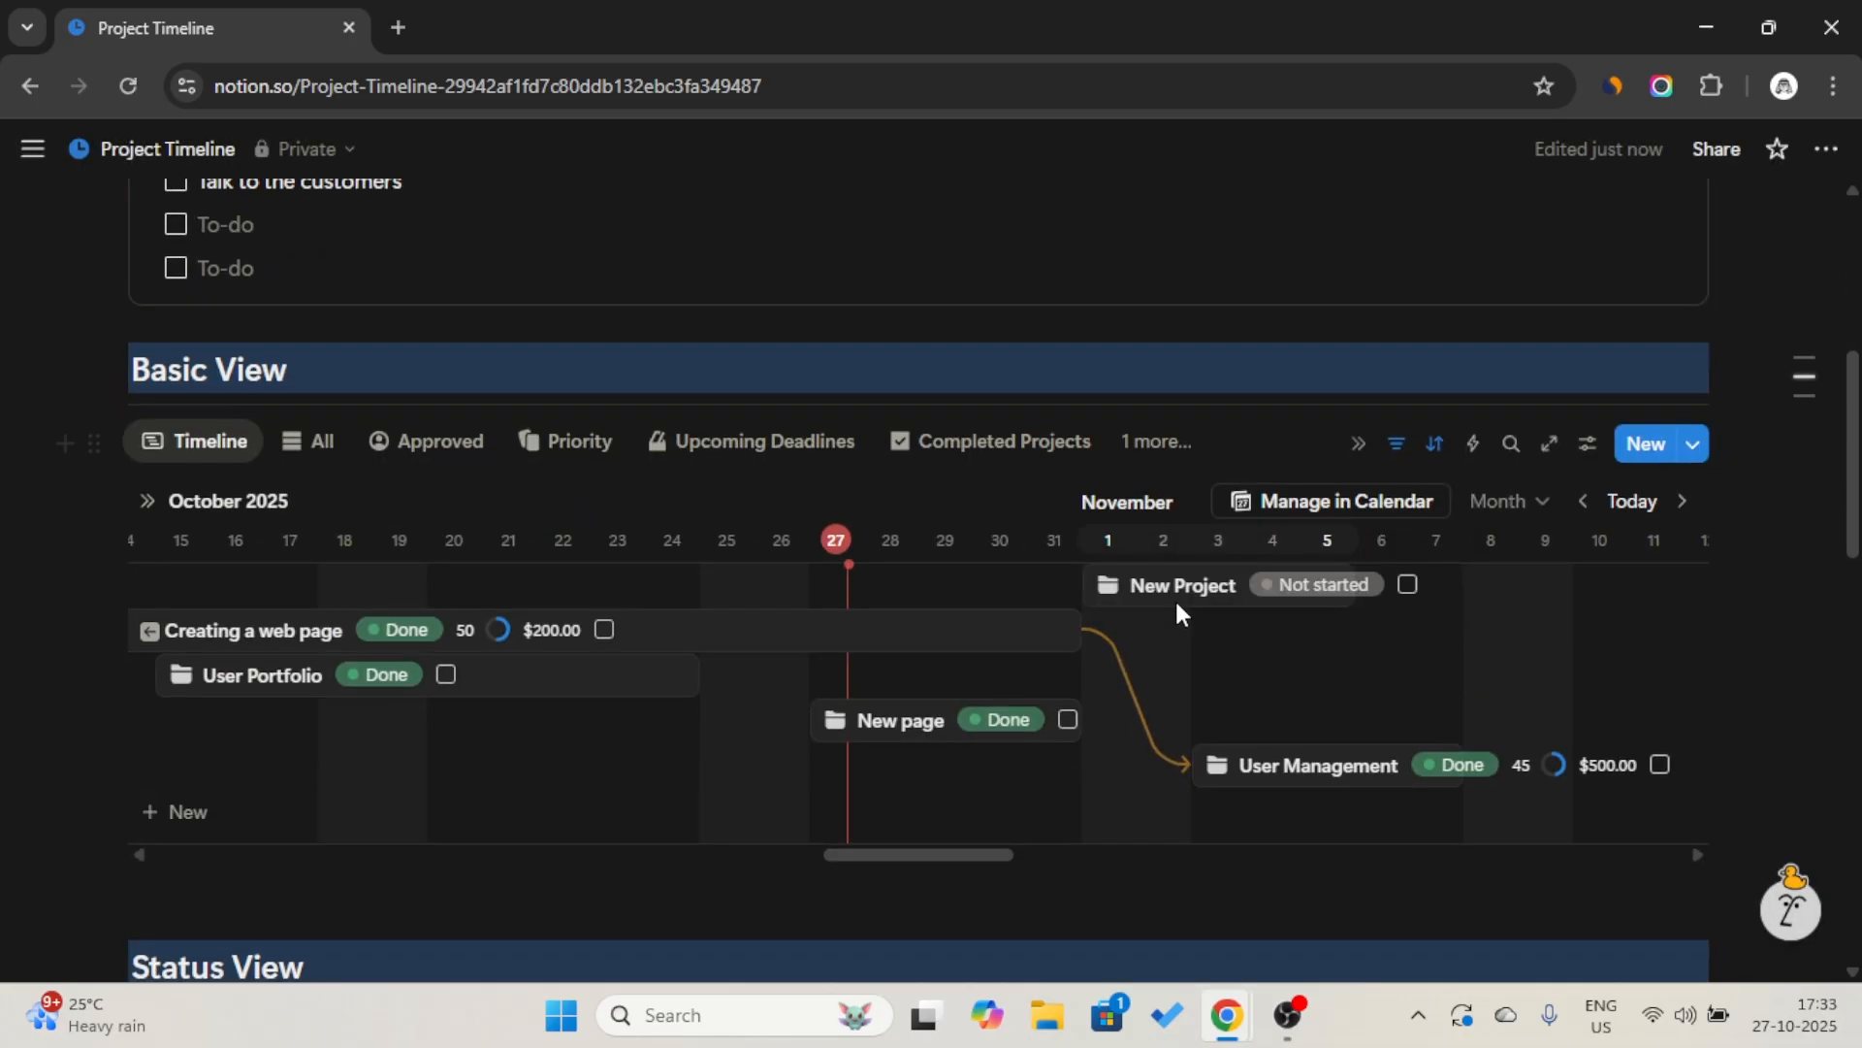
left_click(1178, 600)
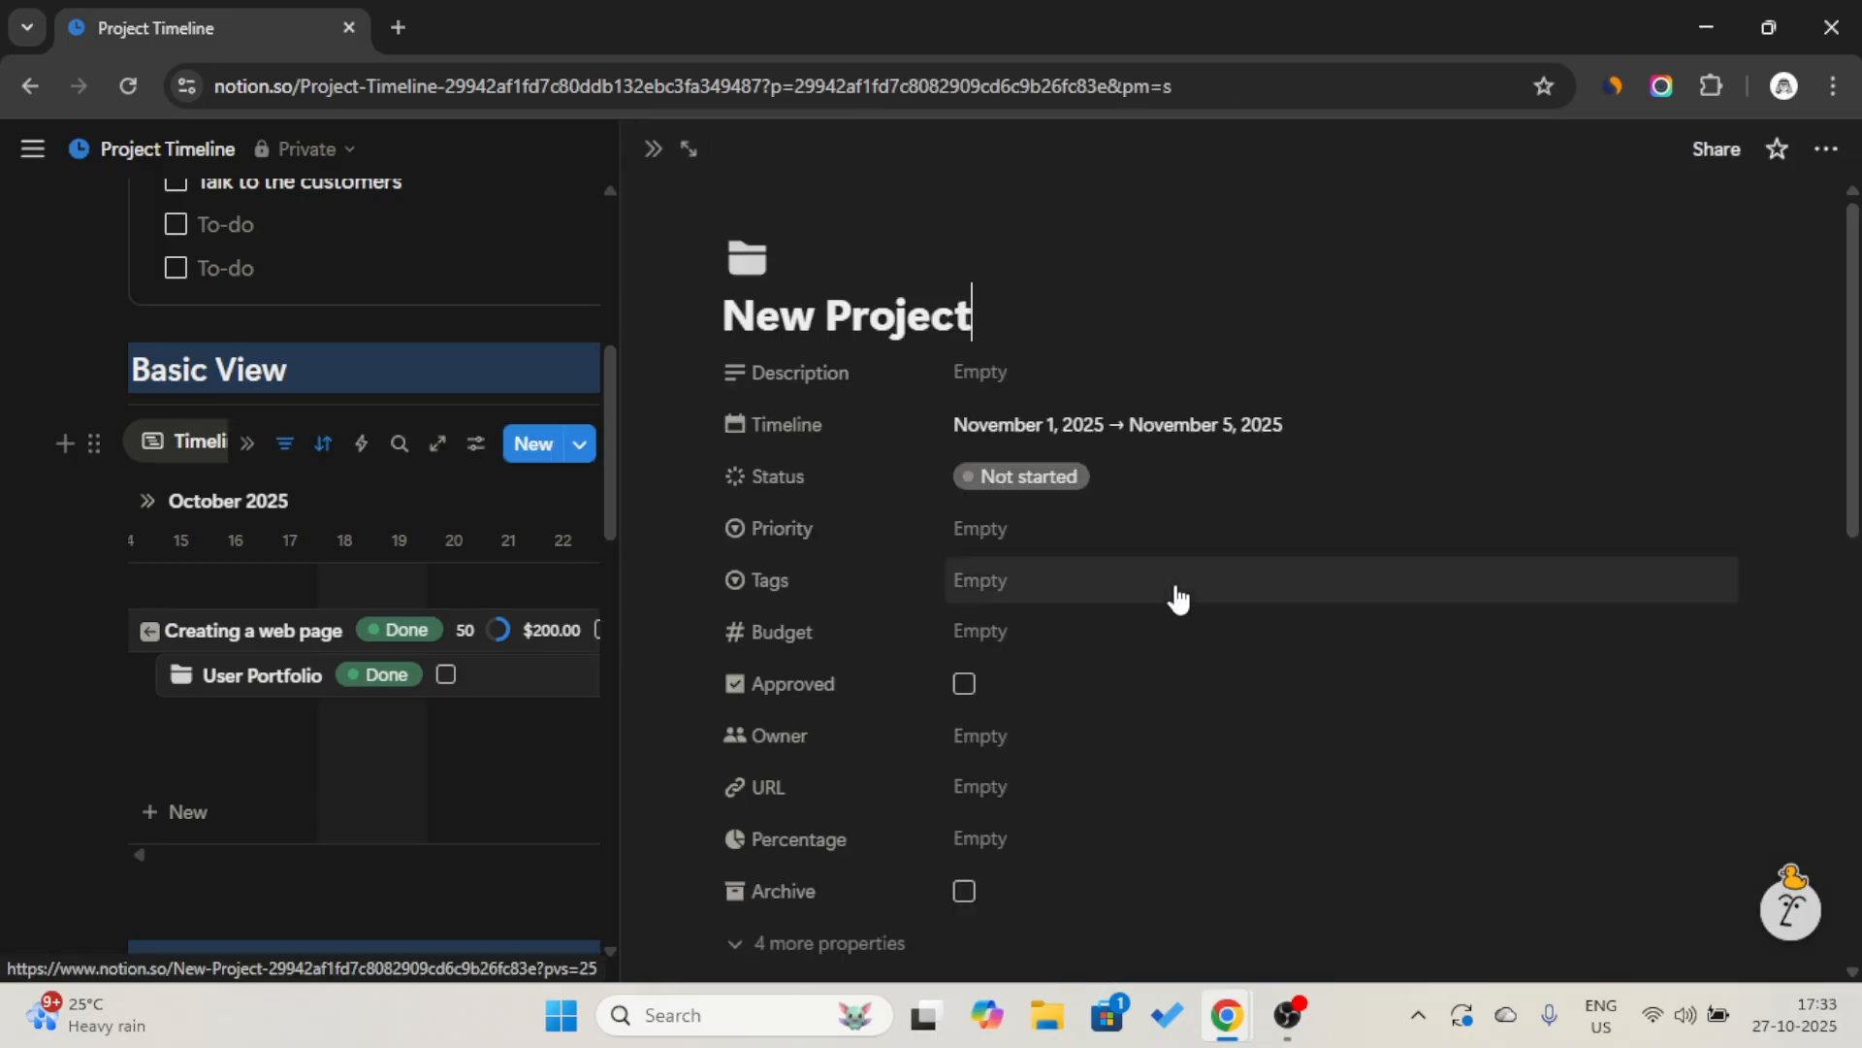
scroll(1039, 570, "down", 3)
scroll(1039, 571, "down", 2)
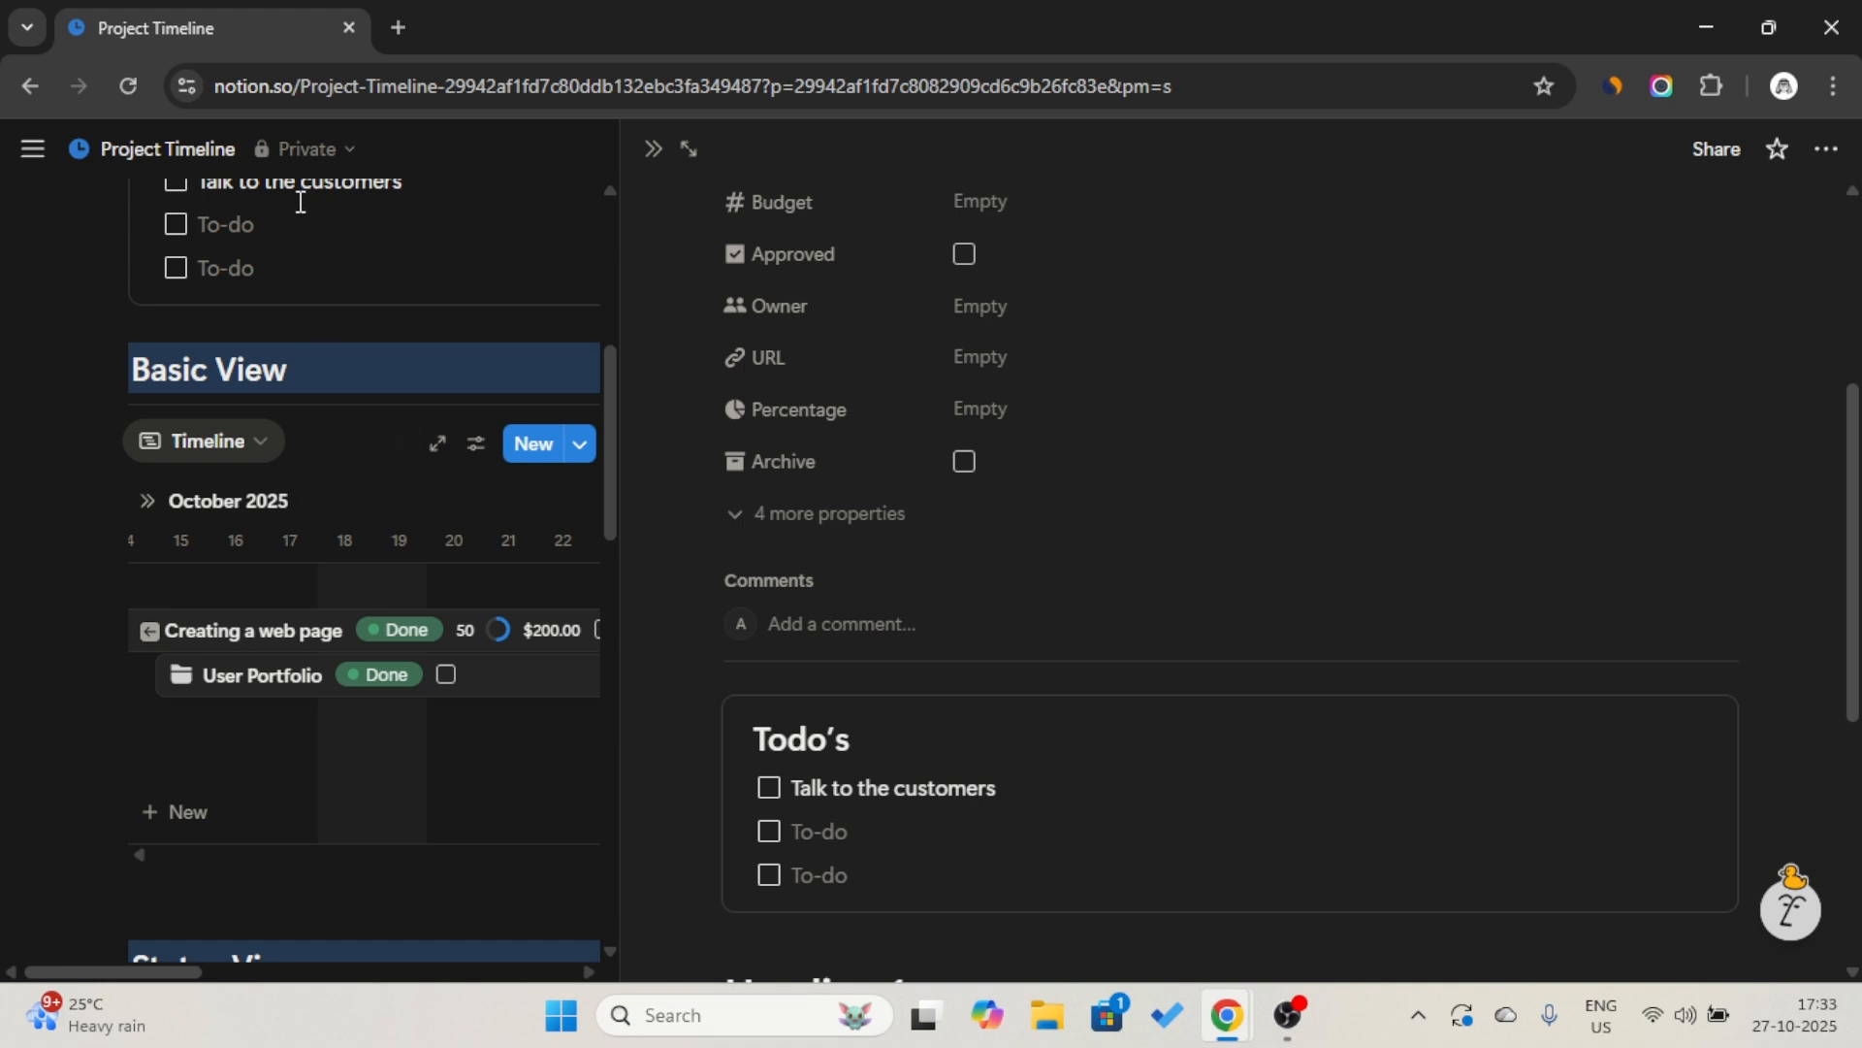
Mark "Talk to the customers" as done in the new project's Todo’s callout and close the project.
scroll(310, 205, "up", 2)
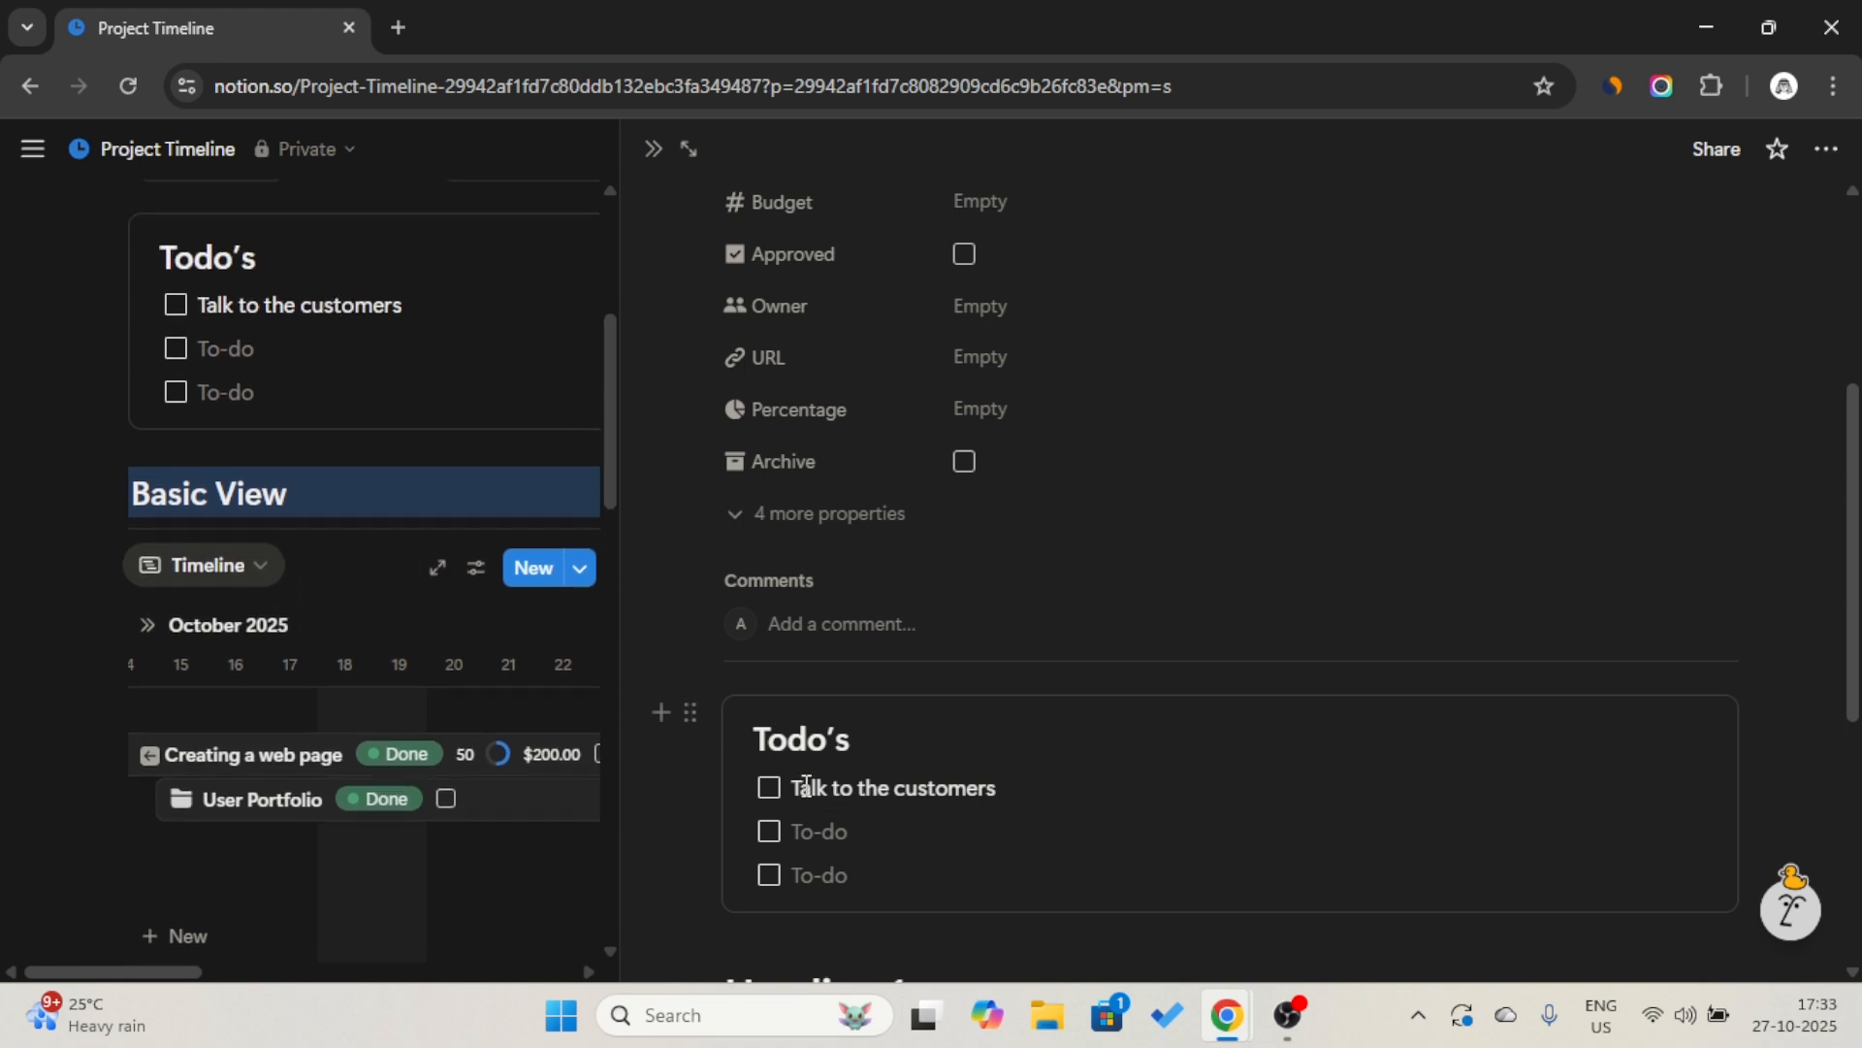
left_click(769, 789)
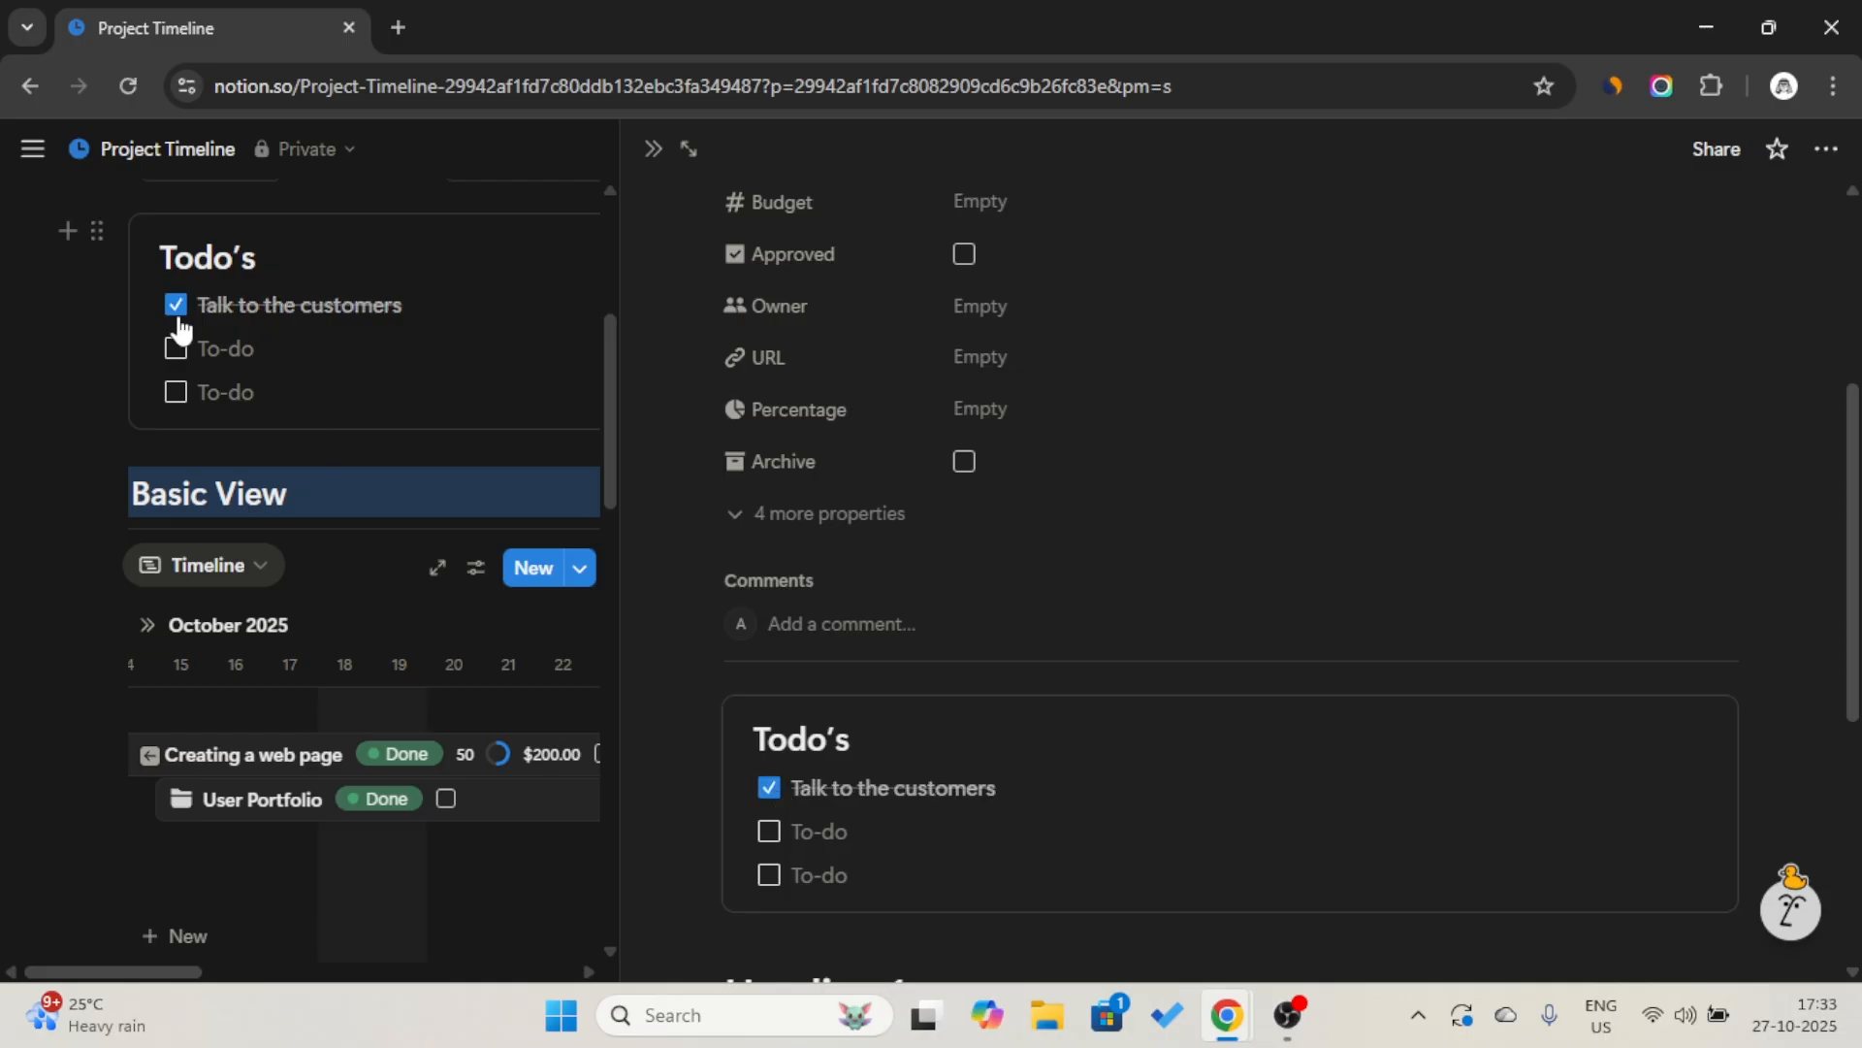
left_click(655, 153)
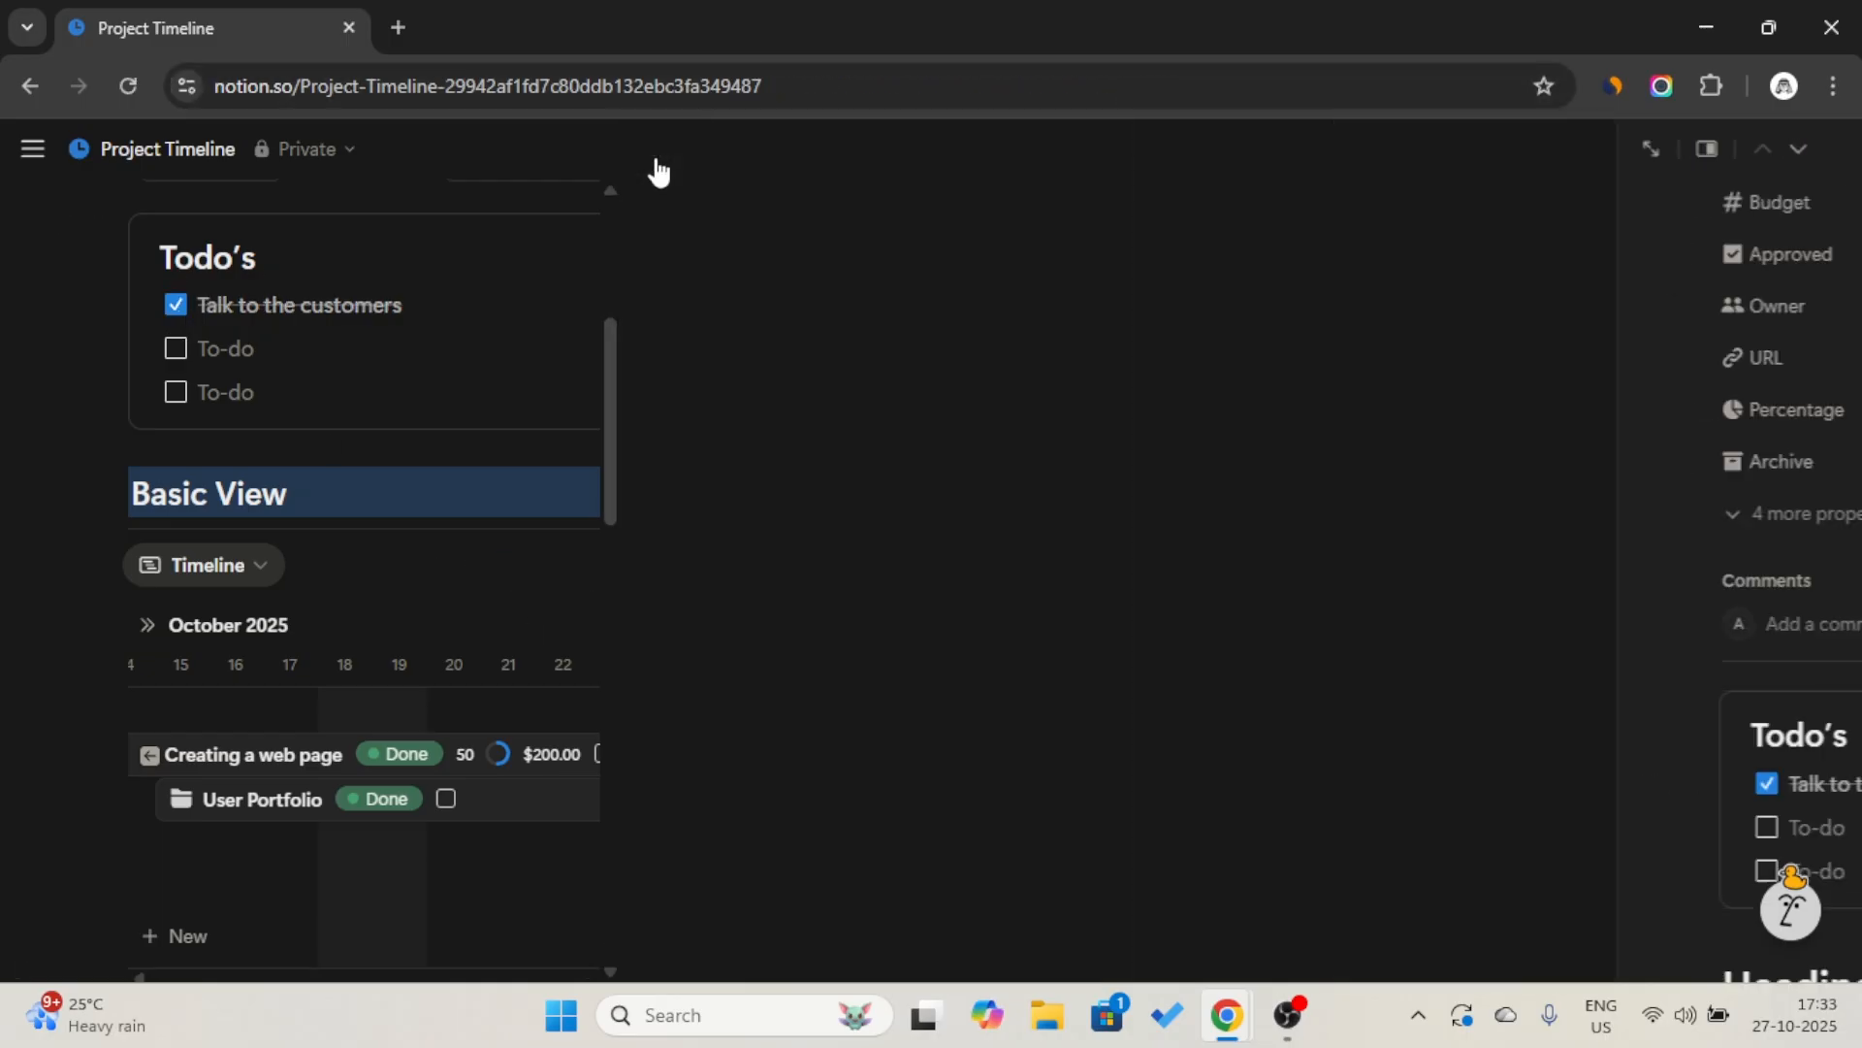
scroll(965, 345, "up", 3)
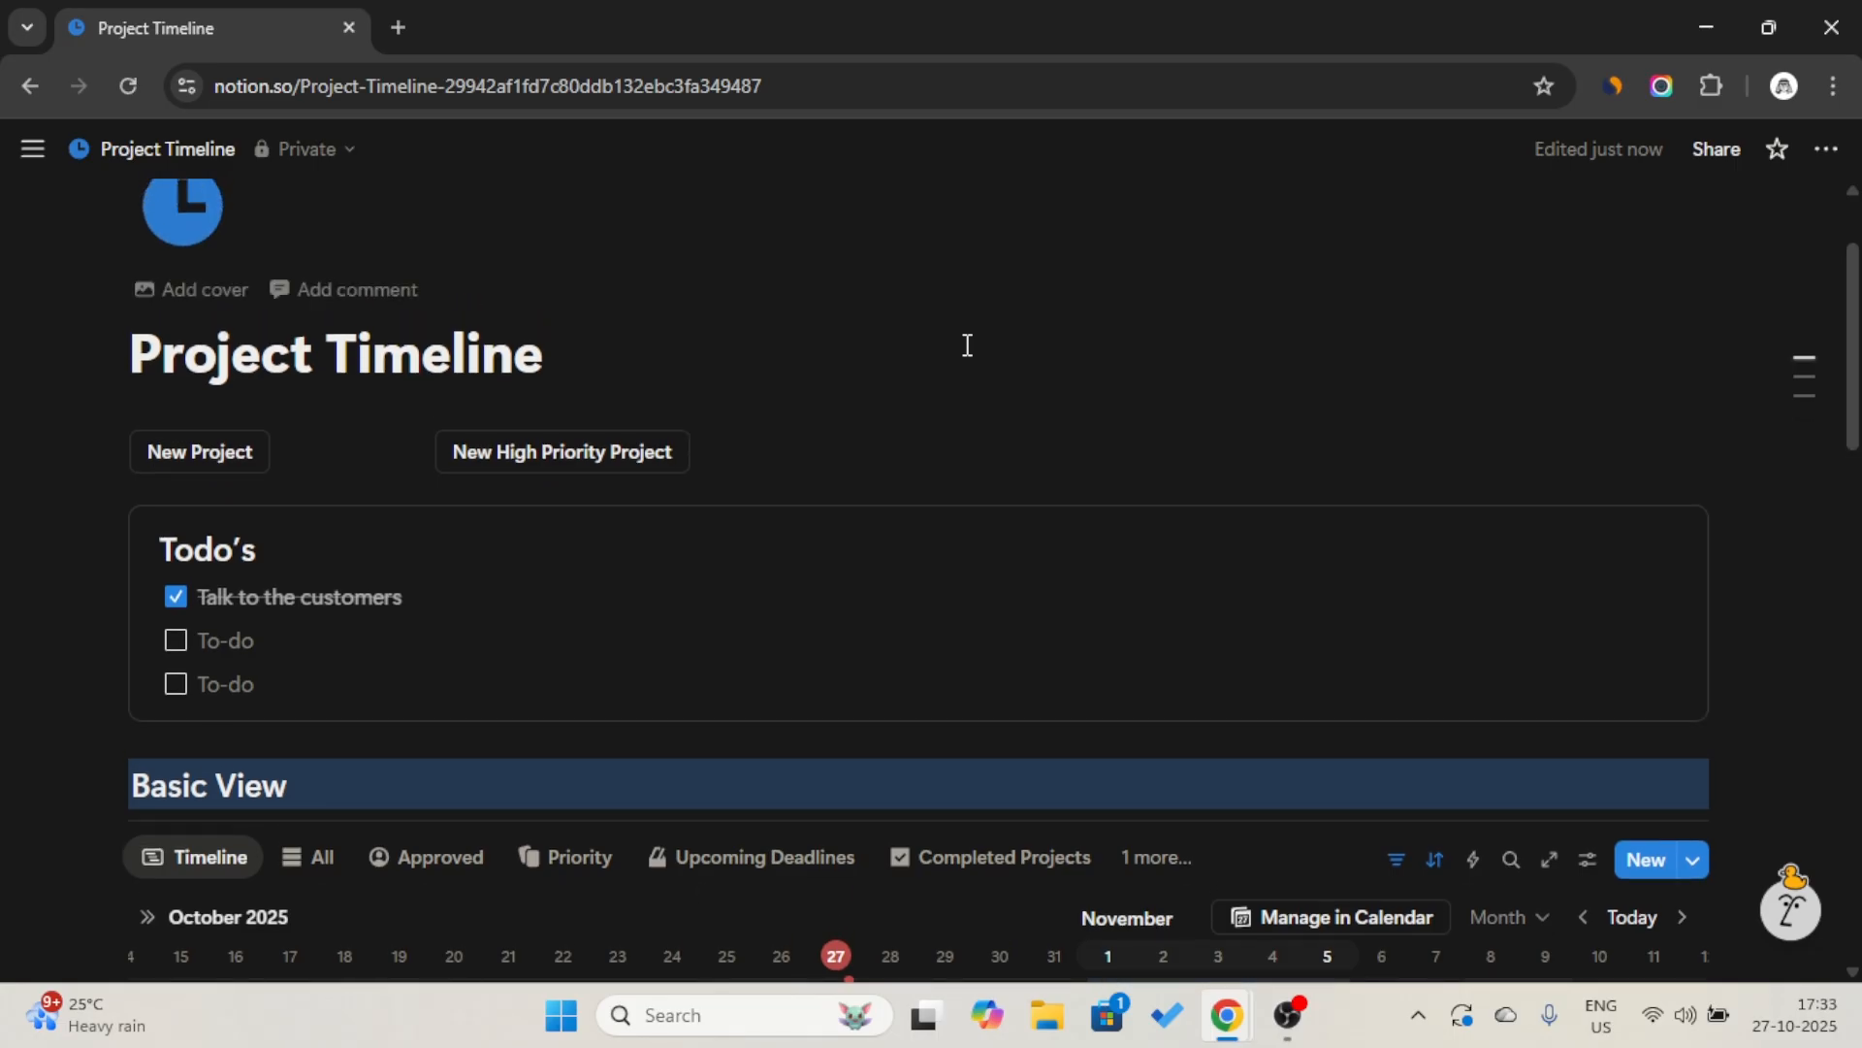
scroll(967, 346, "down", 4)
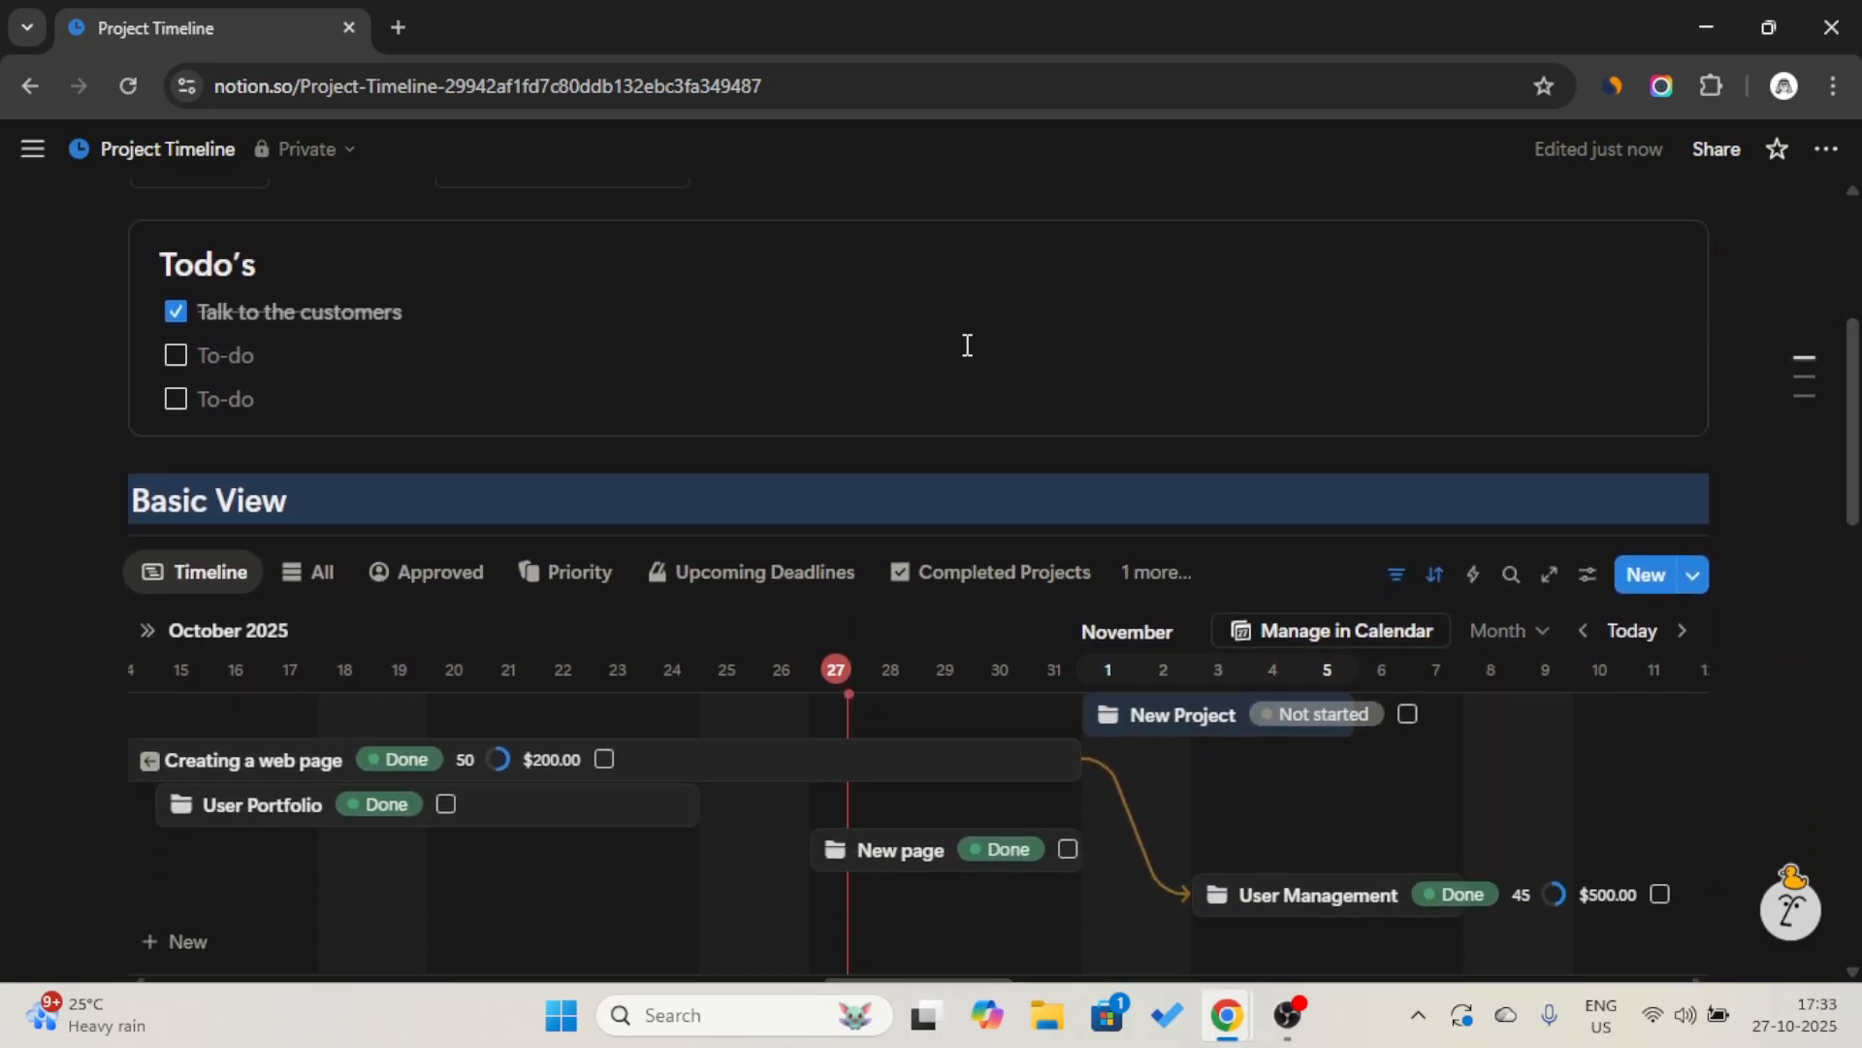
scroll(967, 345, "down", 1)
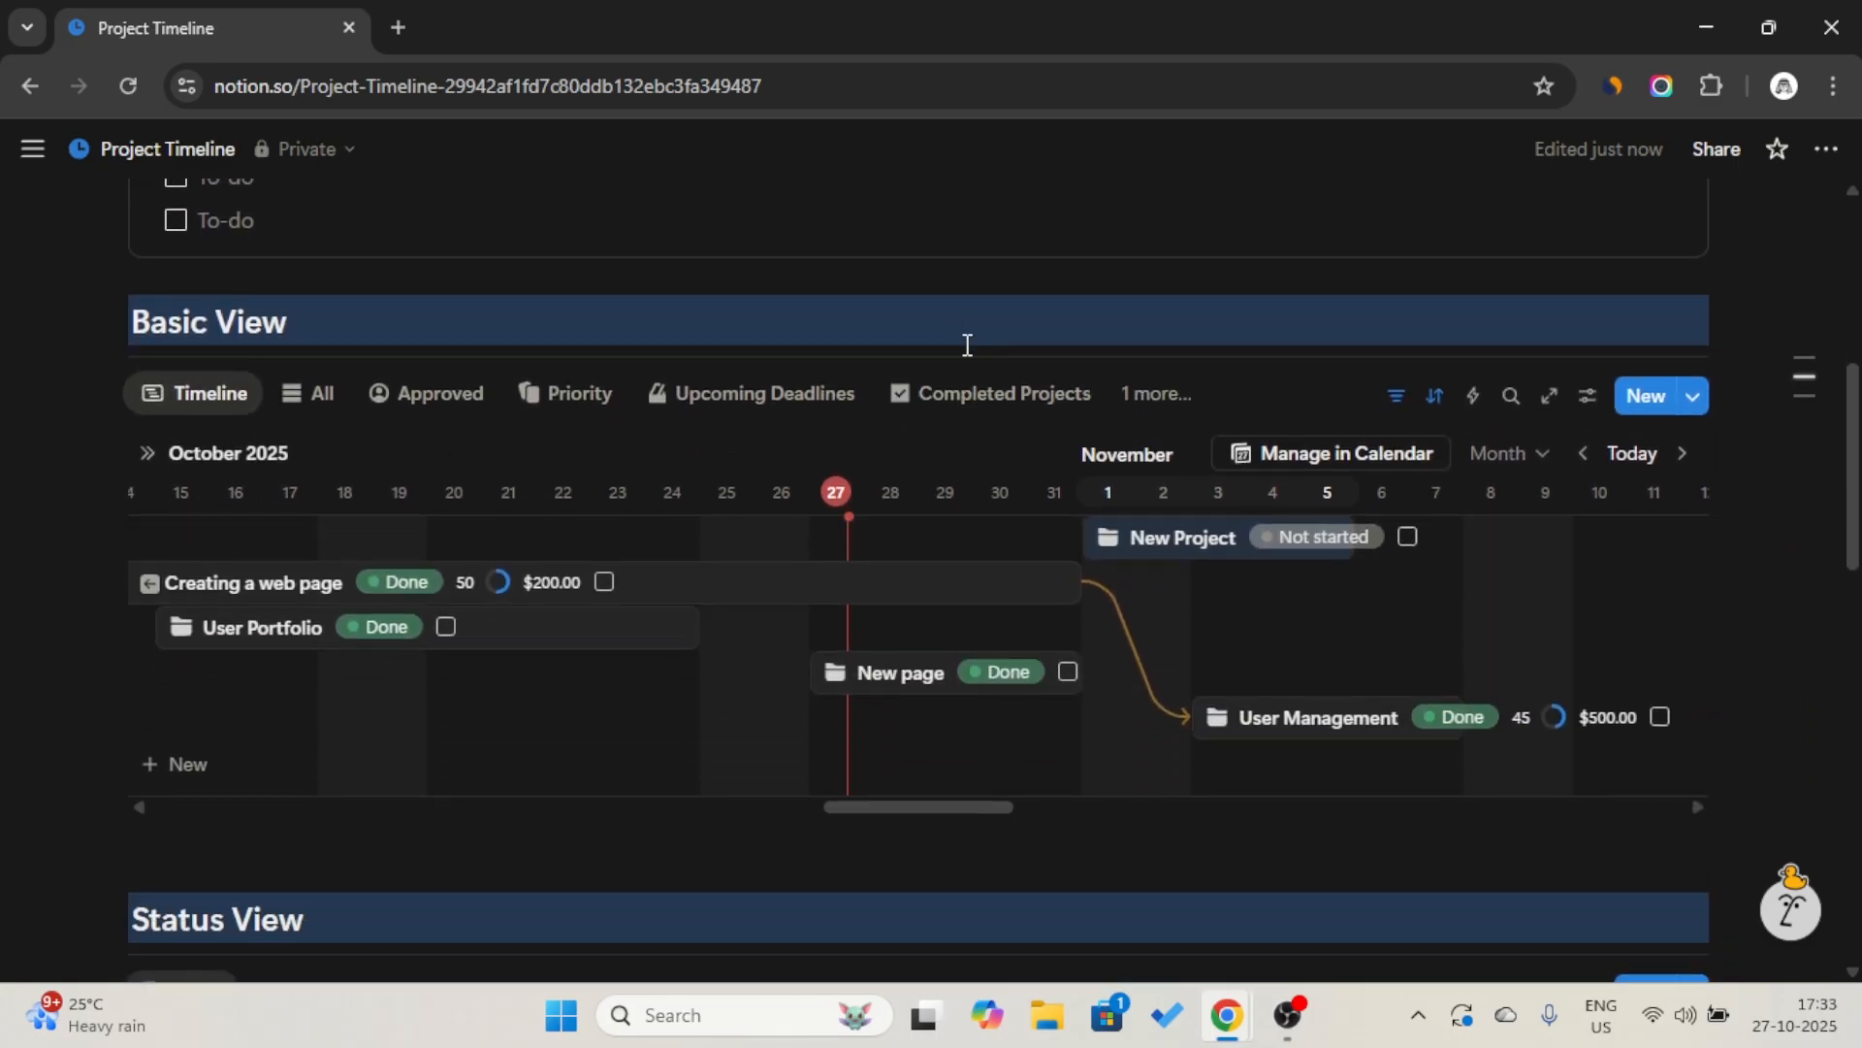